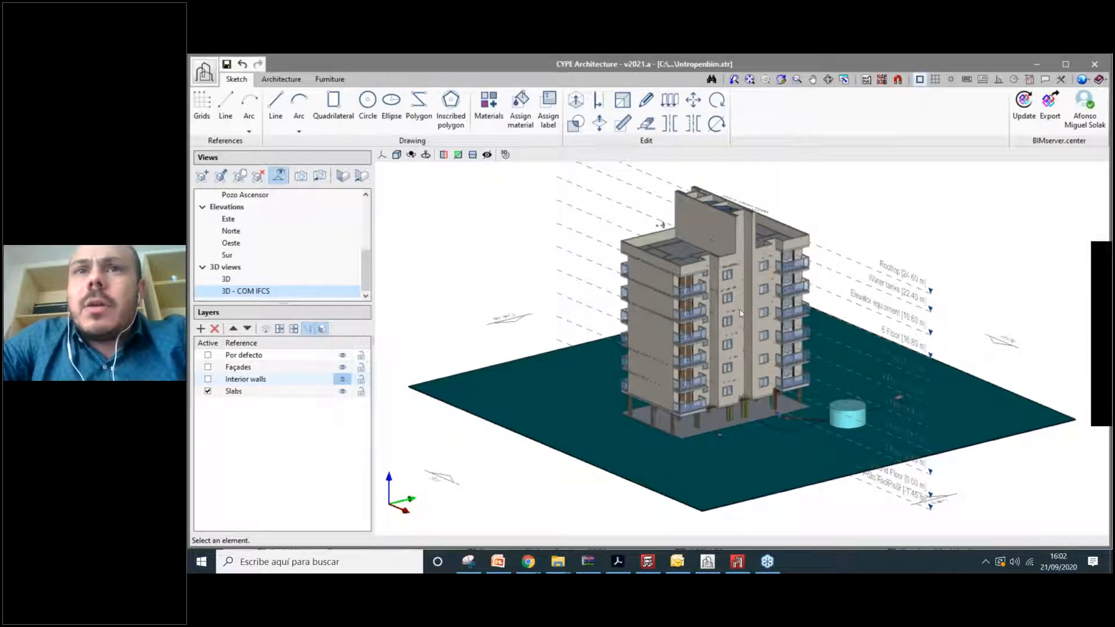
# Examine the building and its surrounding installations from several angles in the 3D - COM IFCS view.
pyautogui.scroll(1, 740, 313)
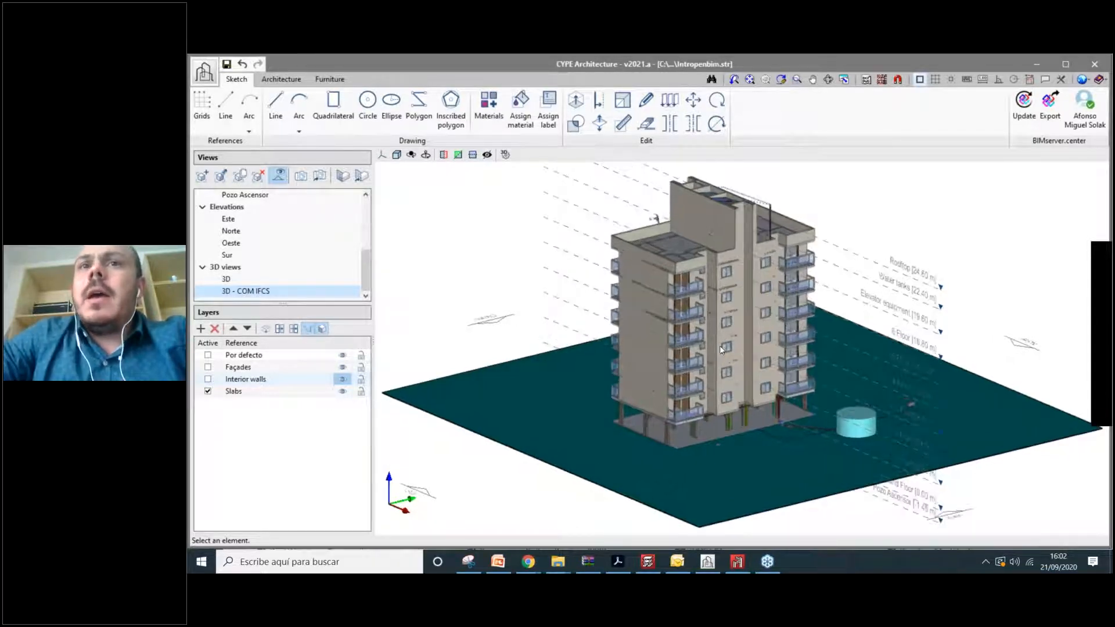
pyautogui.moveTo(720, 349); pyautogui.dragTo(698, 375, button='middle')
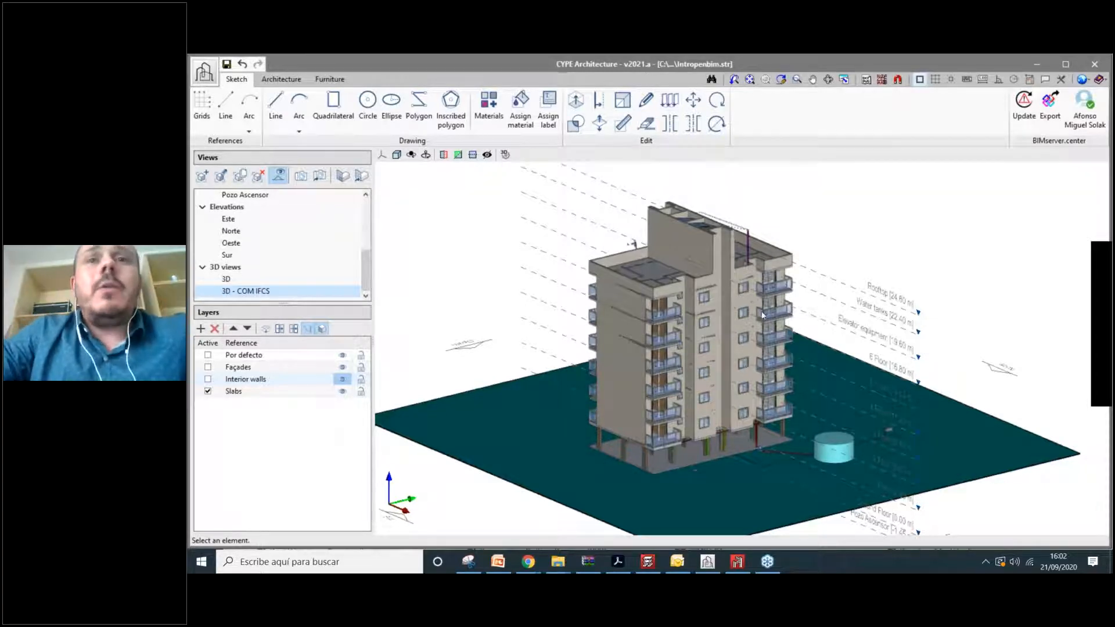
pyautogui.scroll(3, 763, 315)
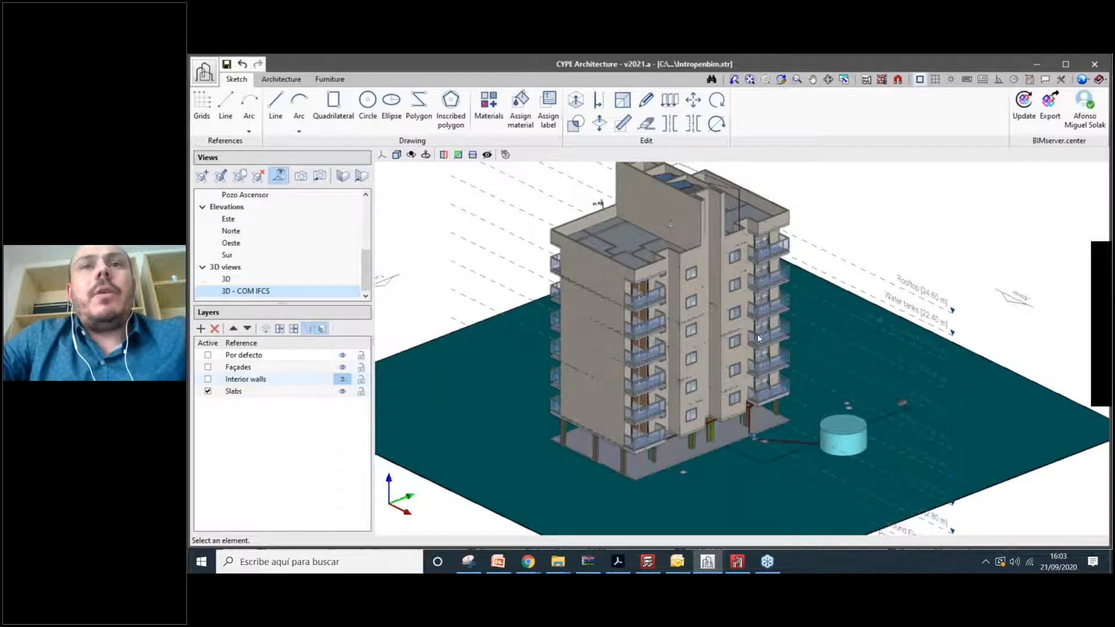
pyautogui.keyDown('shift'); pyautogui.moveTo(757, 333); pyautogui.dragTo(757, 290, button='middle'); pyautogui.keyUp('shift')
pyautogui.keyDown('shift'); pyautogui.moveTo(877, 410); pyautogui.dragTo(735, 351, button='middle'); pyautogui.keyUp('shift')
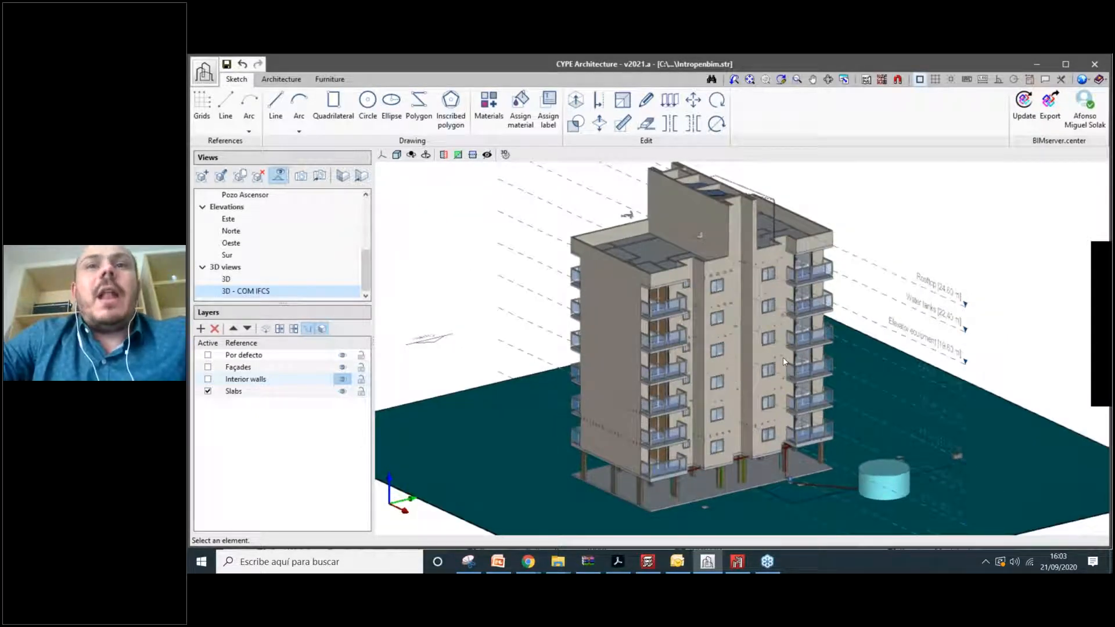
pyautogui.keyDown('shift'); pyautogui.moveTo(783, 357); pyautogui.dragTo(801, 339, button='middle'); pyautogui.keyUp('shift')
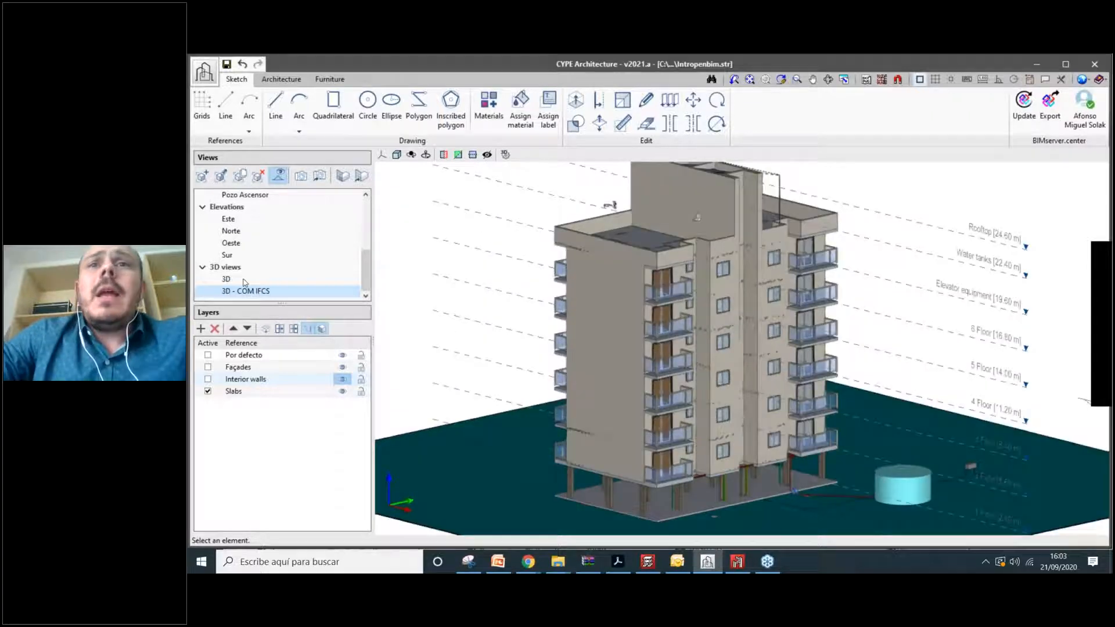
# Open the 3D view, inspect the building model up close, and orient it to the top view.
pyautogui.click(226, 278)
pyautogui.scroll(4, 761, 326)
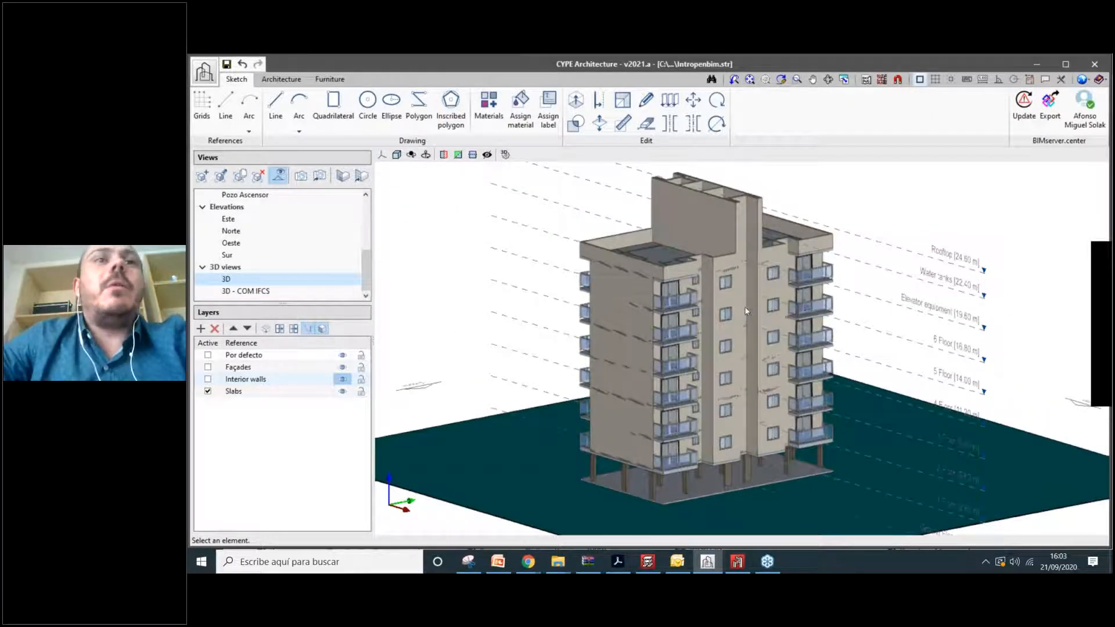
pyautogui.scroll(2, 745, 311)
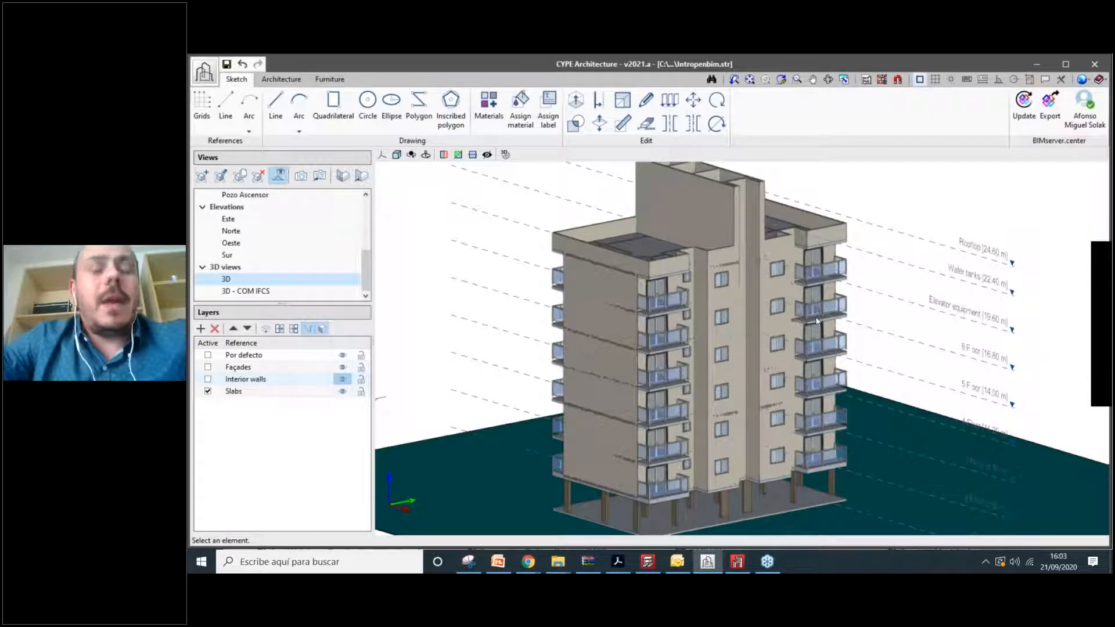
pyautogui.keyDown('shift'); pyautogui.moveTo(815, 318); pyautogui.dragTo(795, 324, button='middle'); pyautogui.keyUp('shift')
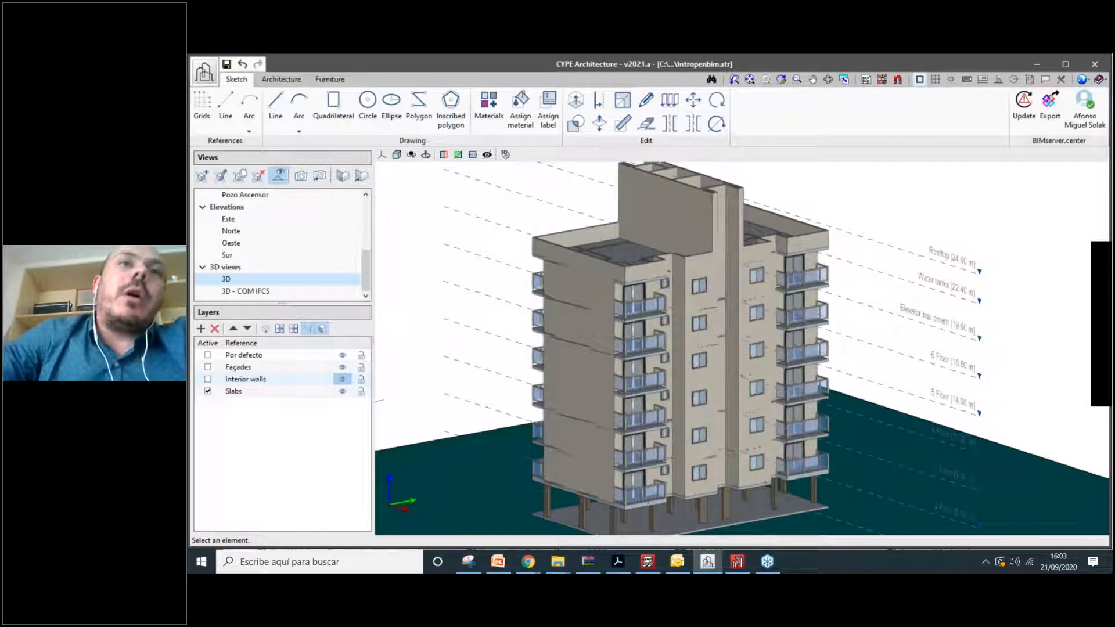
pyautogui.click(382, 155)
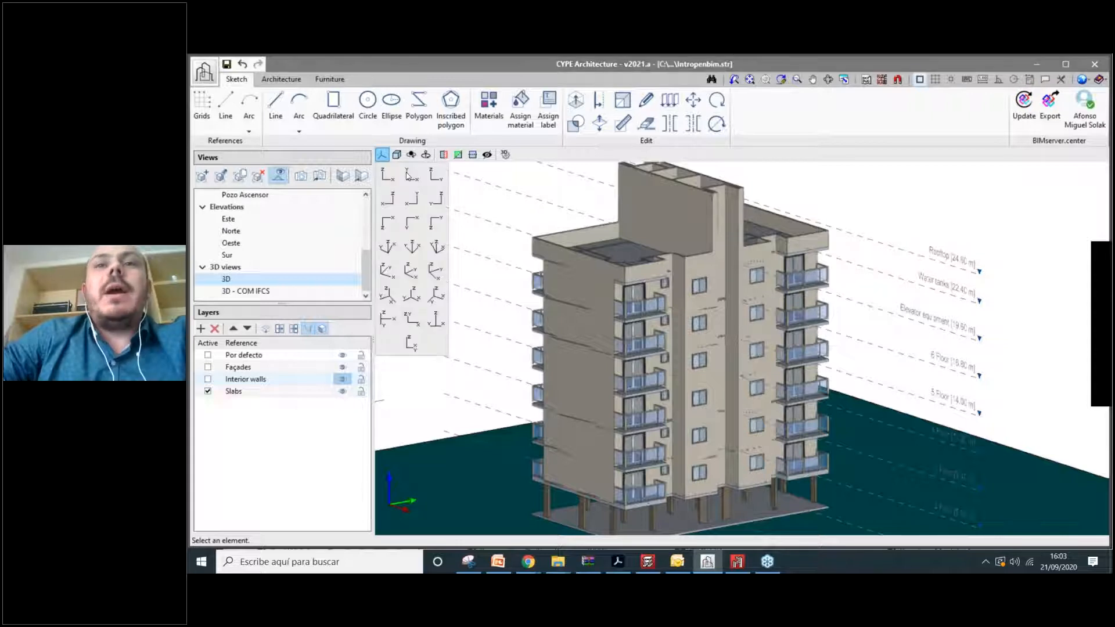
pyautogui.click(410, 174)
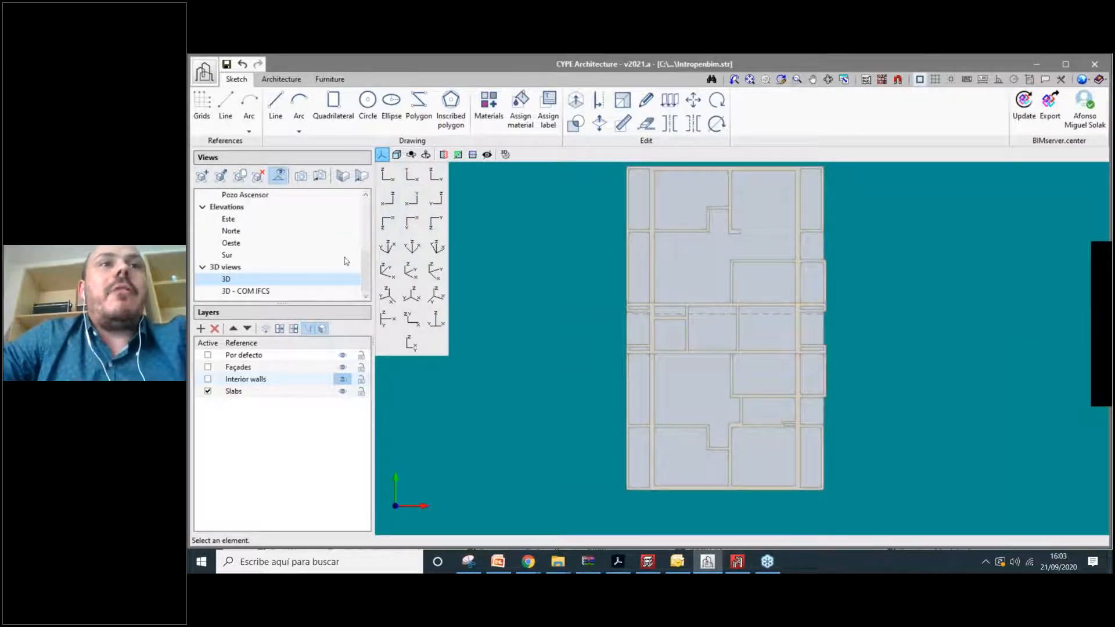
# Open the 4 Floor plan from the floor plans in the project's view list.
pyautogui.moveTo(367, 272); pyautogui.dragTo(367, 216)
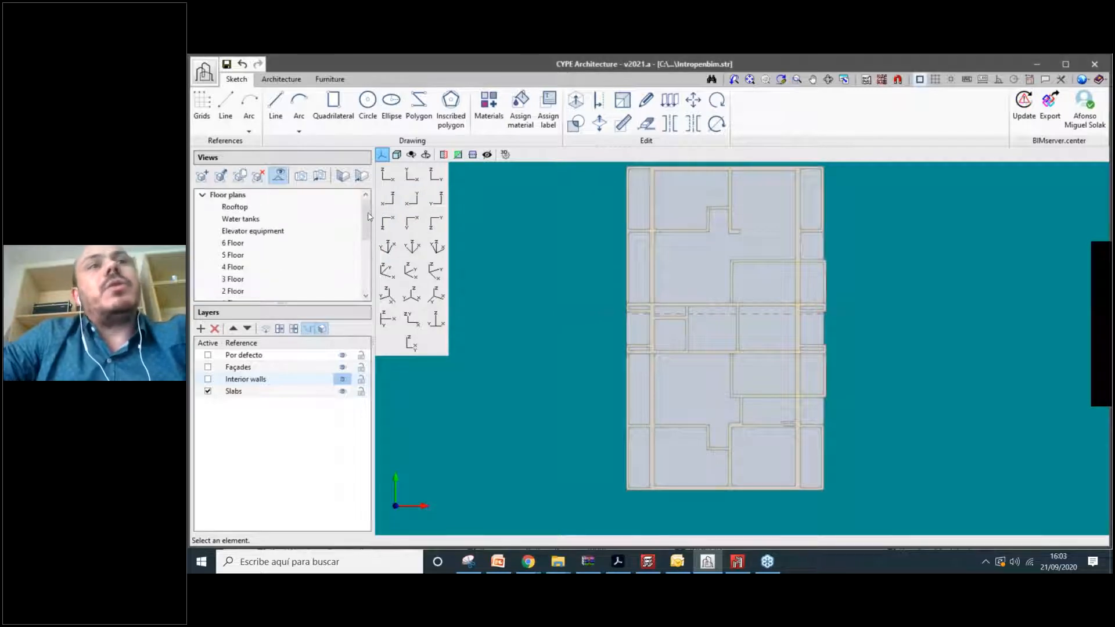
pyautogui.scroll(-1, 279, 262)
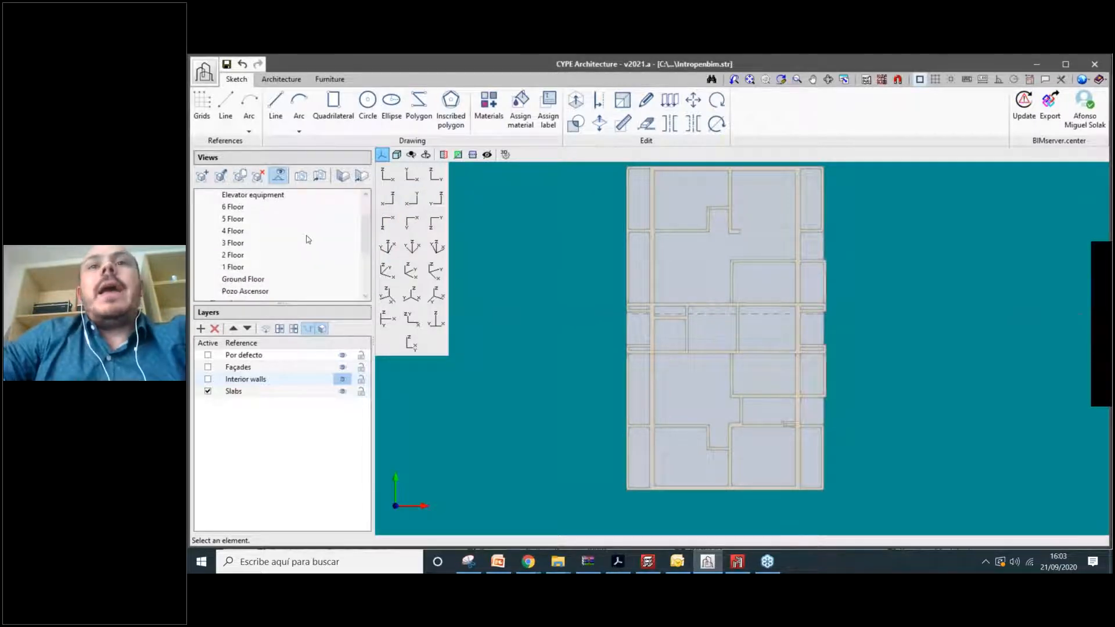
pyautogui.click(247, 231)
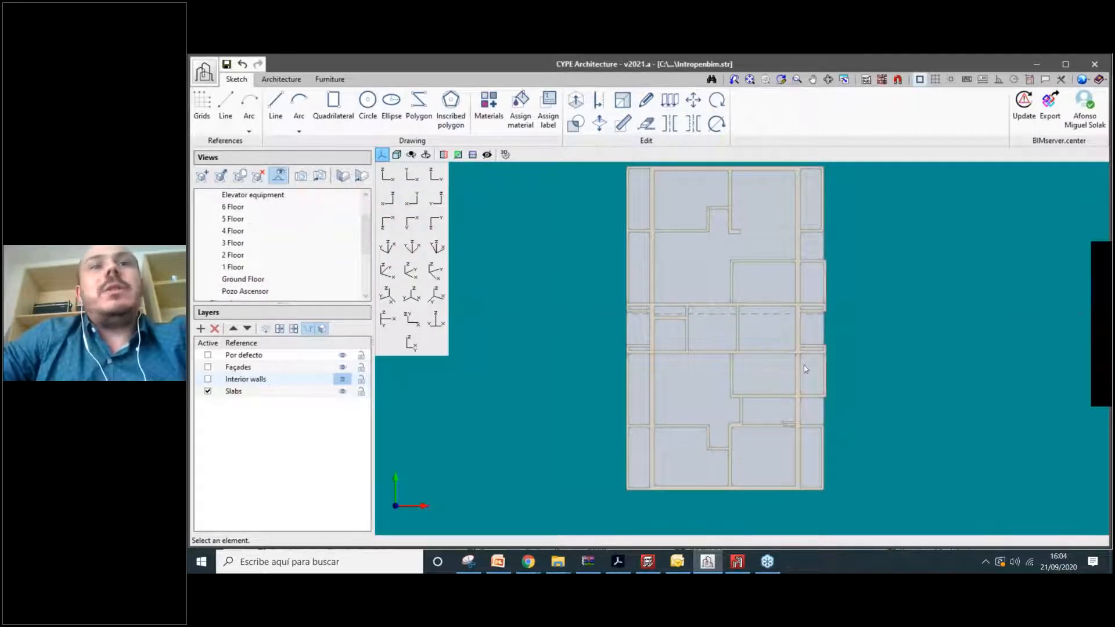
pyautogui.click(411, 179)
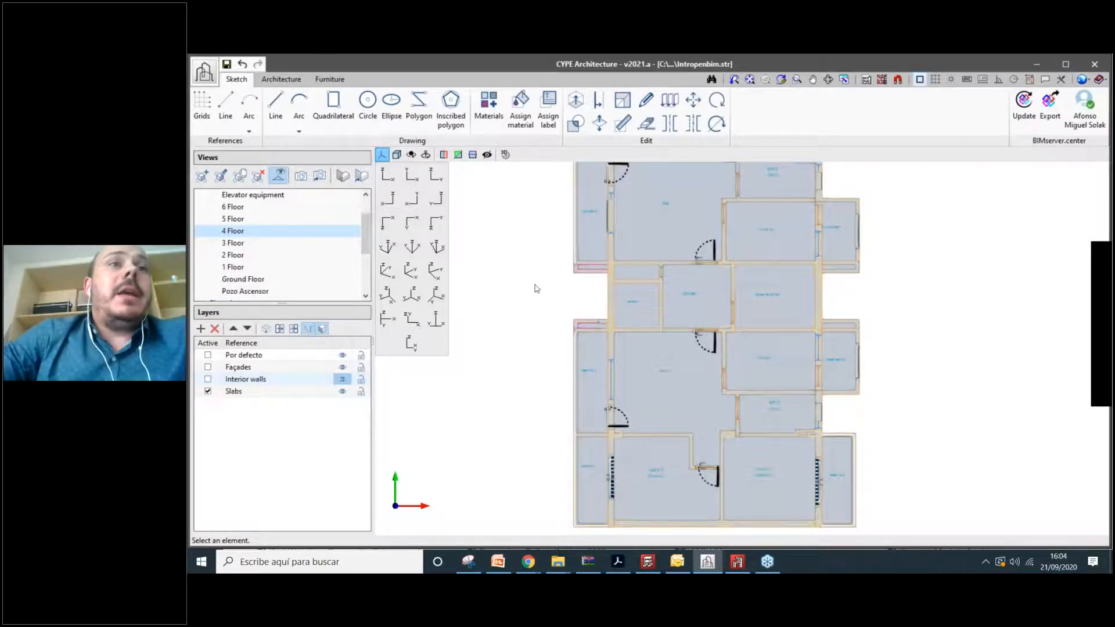
# Look through the project's list of floor plans, elevations and 3D views.
pyautogui.scroll(1, 365, 244)
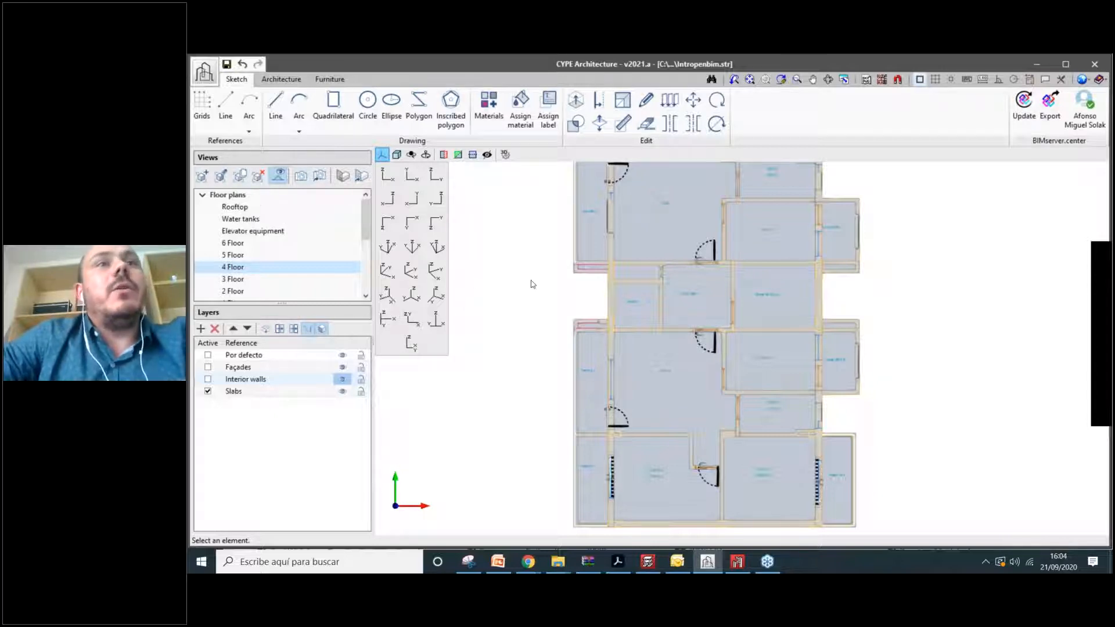
pyautogui.scroll(-3, 368, 247)
pyautogui.scroll(3, 368, 248)
pyautogui.scroll(-3, 367, 249)
pyautogui.scroll(2, 367, 250)
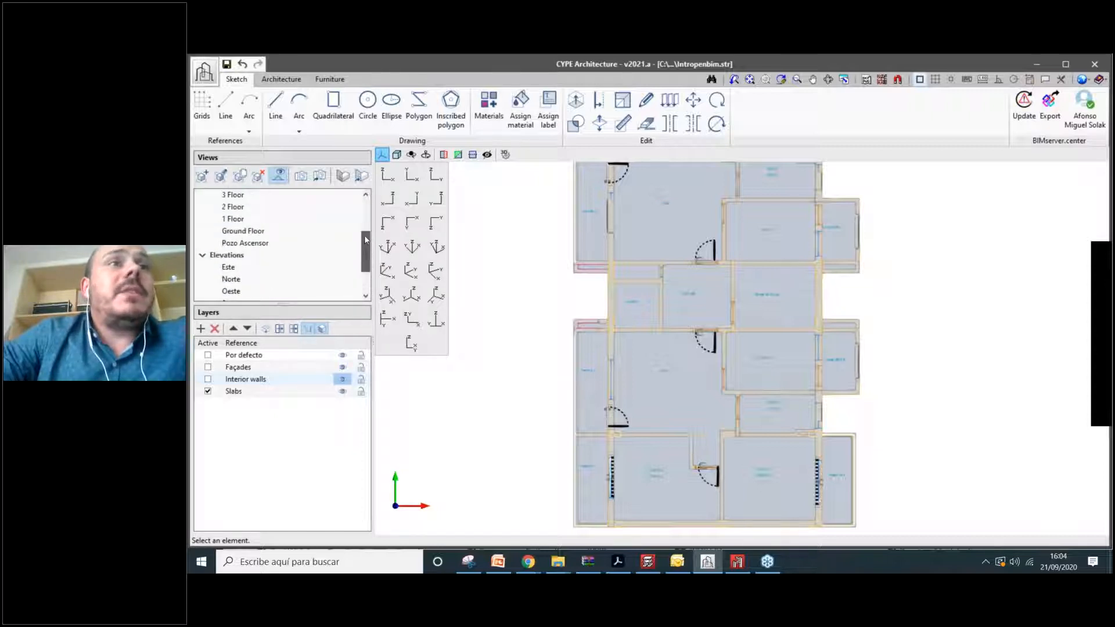
pyautogui.scroll(2, 366, 244)
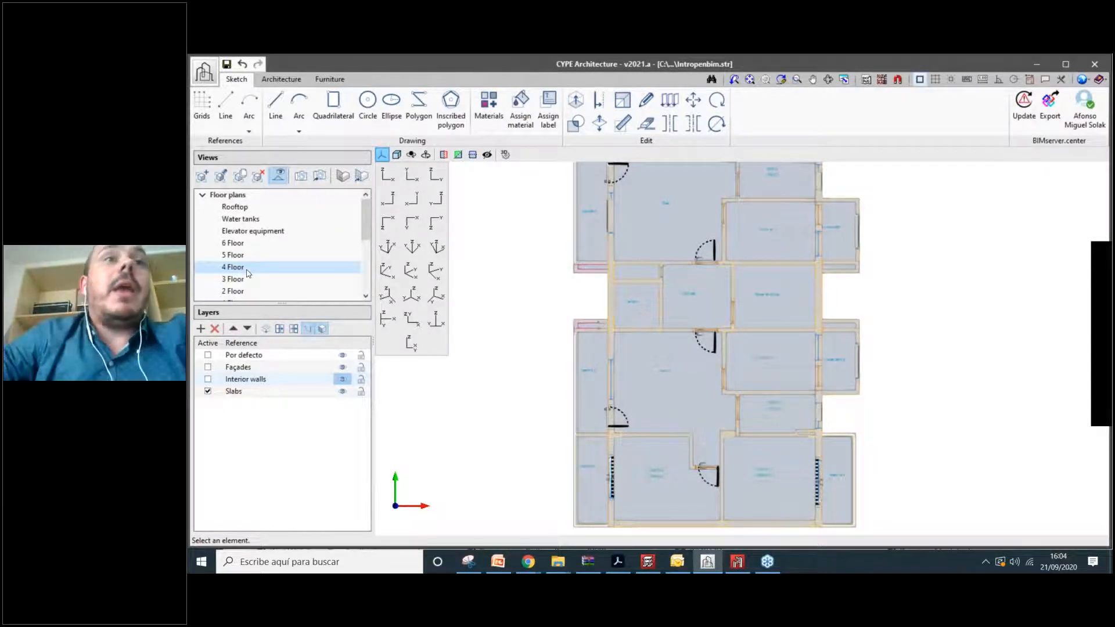
# Display the Norte elevation of the building, followed by the Oeste elevation.
pyautogui.moveTo(366, 218); pyautogui.dragTo(366, 274)
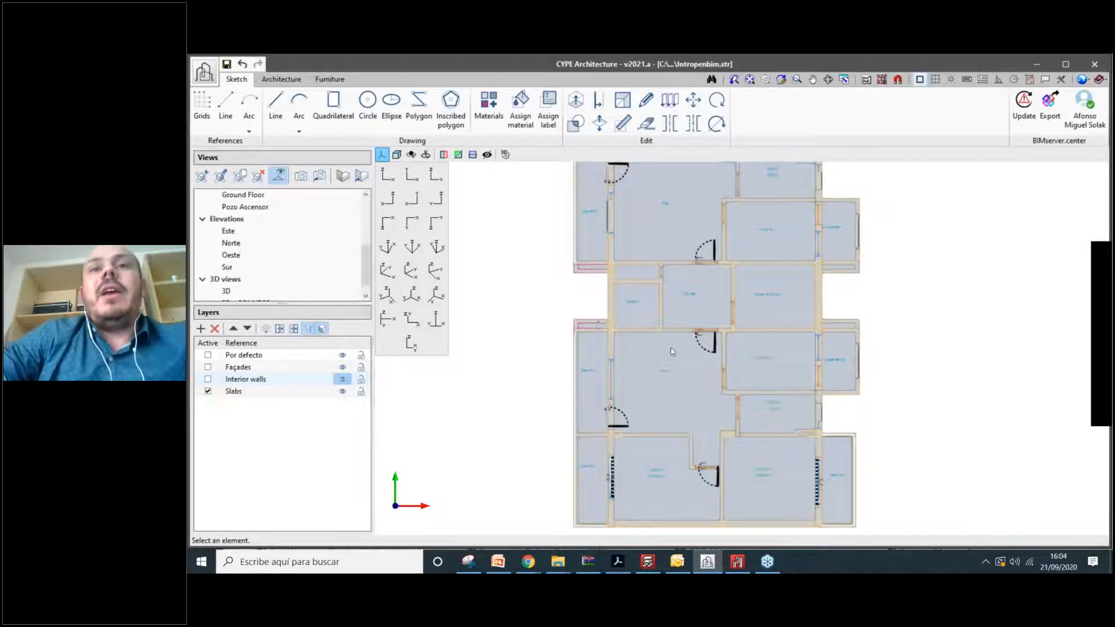
pyautogui.click(239, 245)
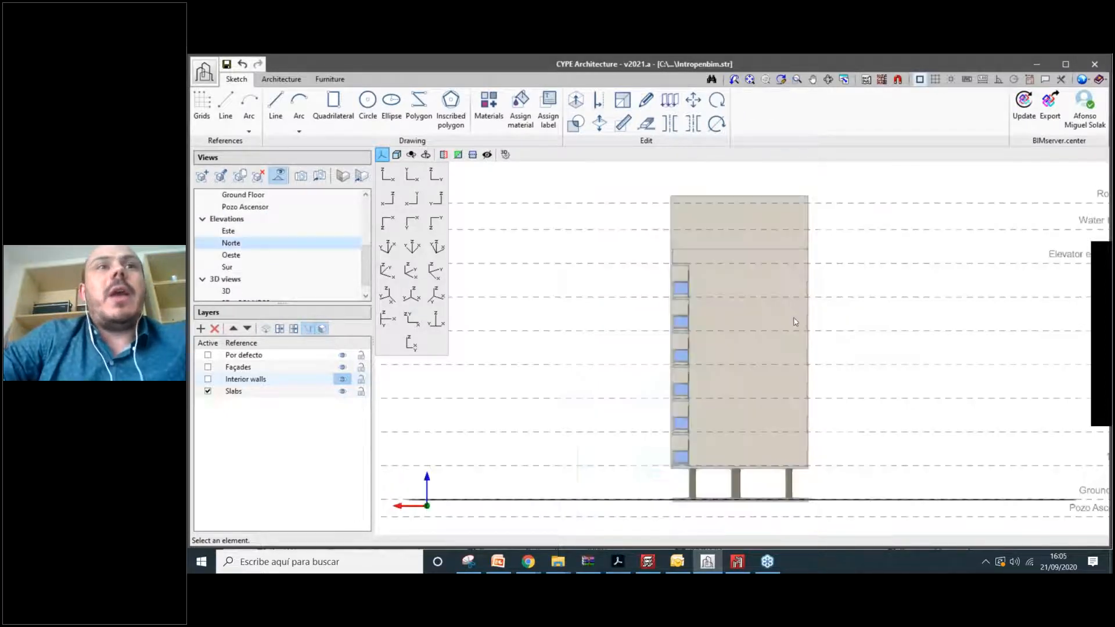
pyautogui.click(231, 256)
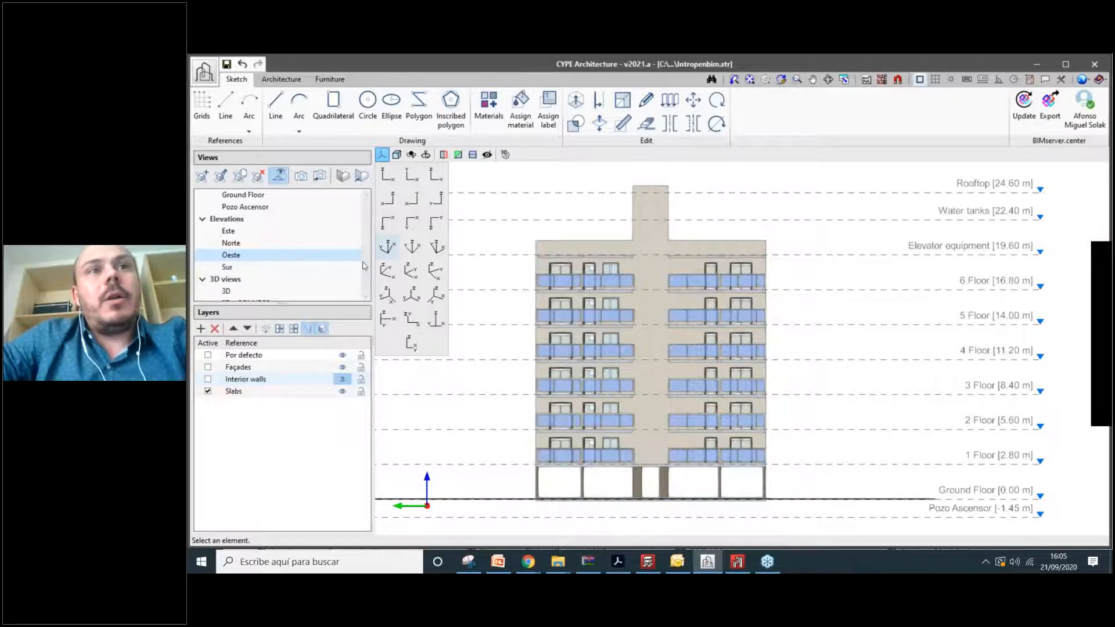
# Return to the 3D view and examine the building's balcony façade in perspective from different distances.
pyautogui.scroll(4, 364, 266)
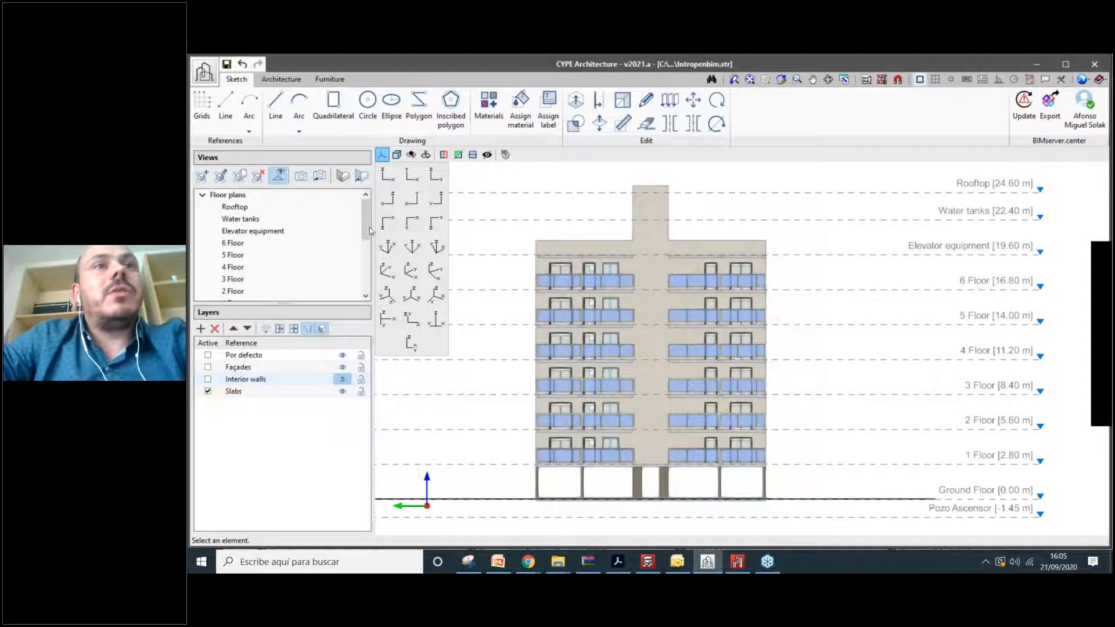
pyautogui.scroll(-4, 366, 219)
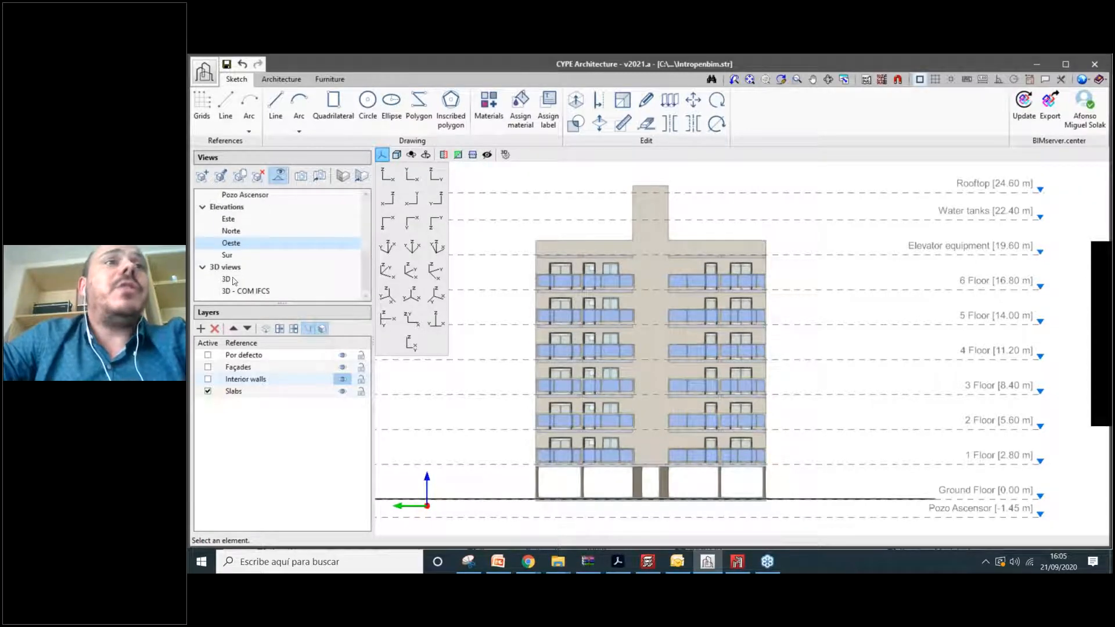
pyautogui.click(226, 279)
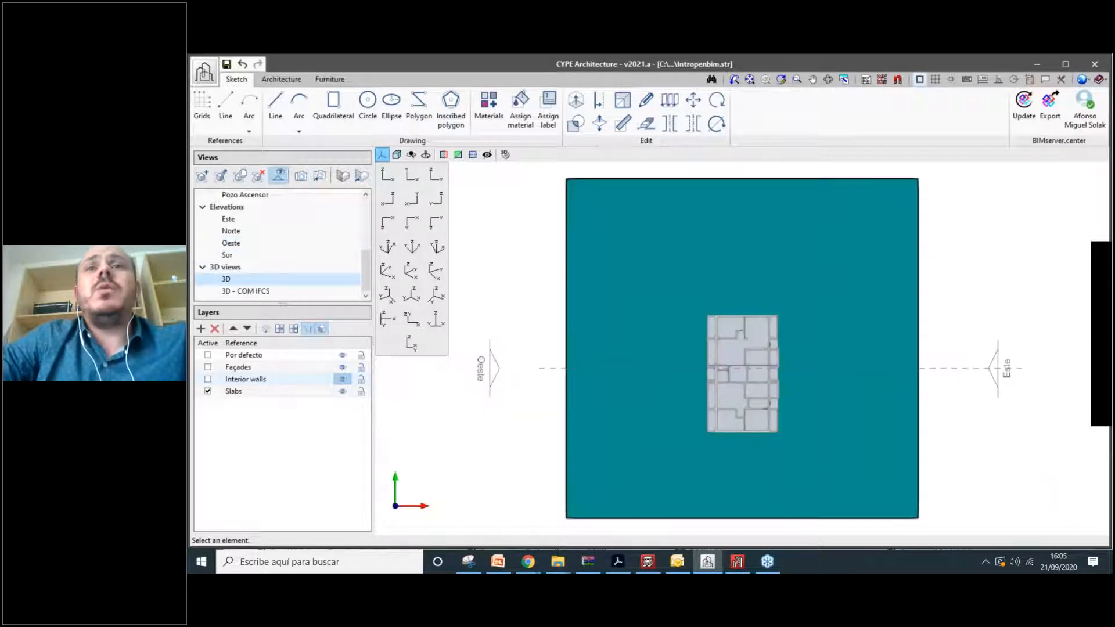
pyautogui.scroll(2, 798, 412)
pyautogui.keyDown('shift'); pyautogui.moveTo(797, 412); pyautogui.dragTo(743, 347, button='middle'); pyautogui.keyUp('shift')
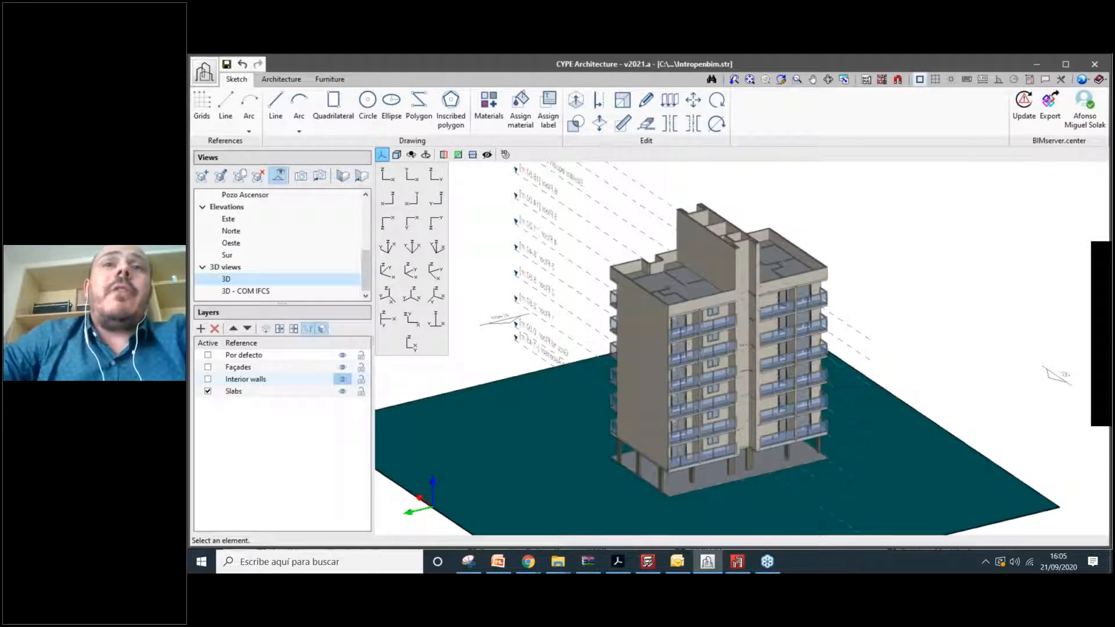
pyautogui.scroll(1, 826, 450)
pyautogui.moveTo(749, 372); pyautogui.dragTo(799, 365, button='middle')
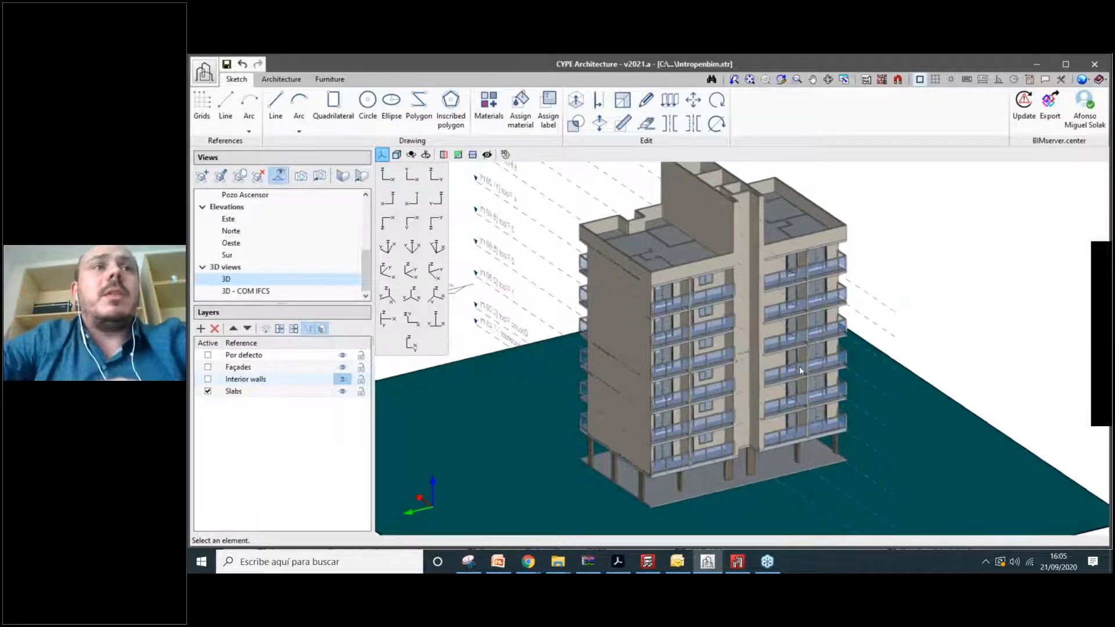
pyautogui.scroll(-2, 767, 260)
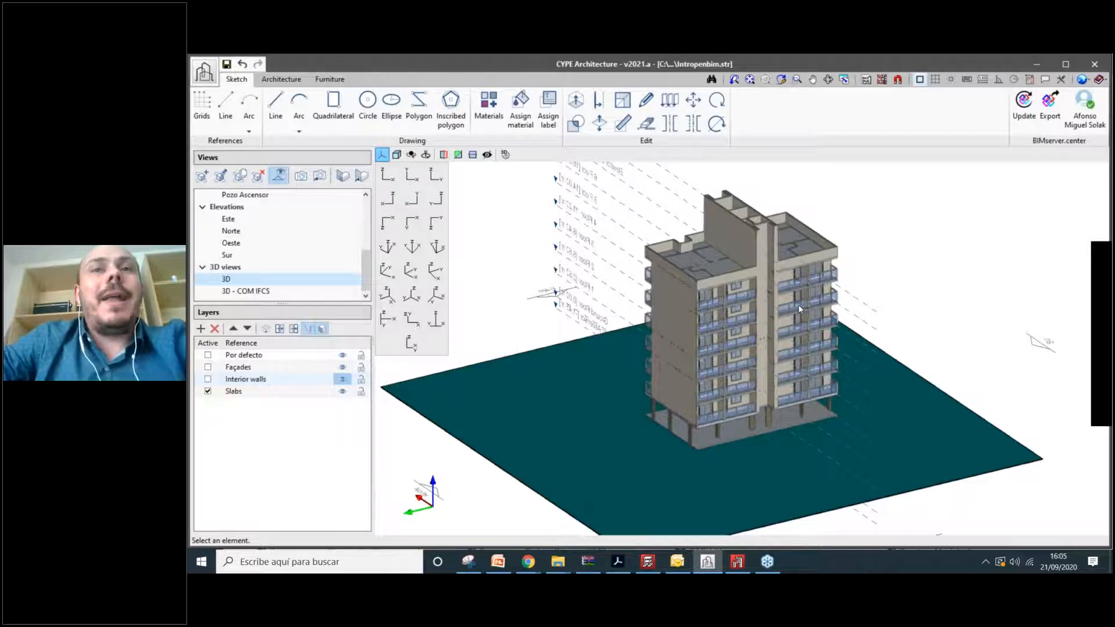
pyautogui.scroll(2, 798, 309)
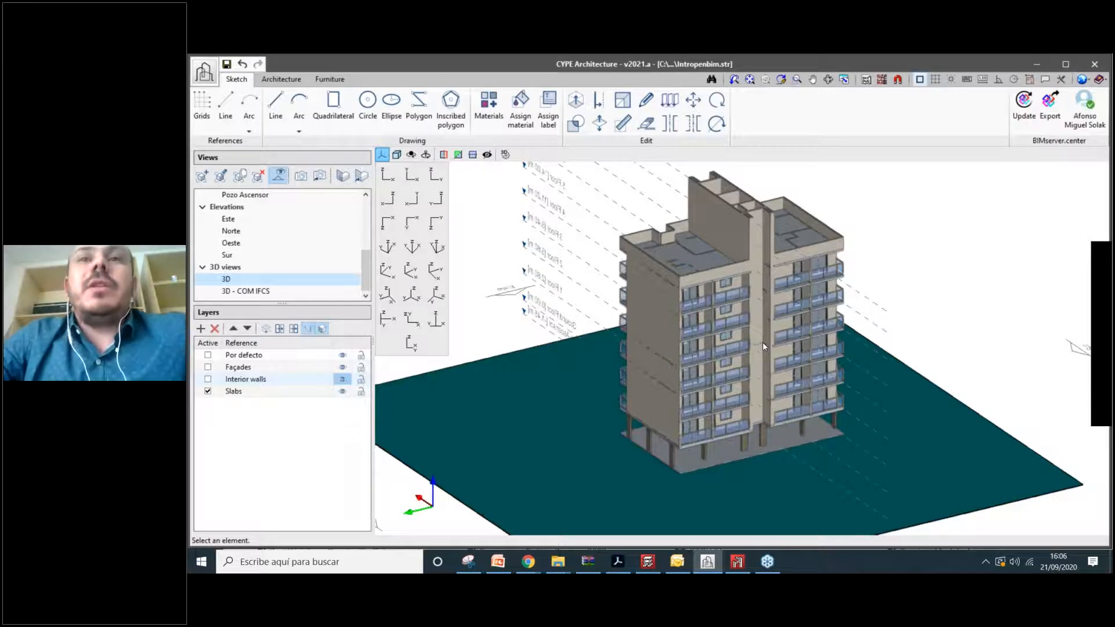
pyautogui.scroll(1, 762, 342)
pyautogui.moveTo(762, 342); pyautogui.dragTo(717, 350, button='middle')
pyautogui.scroll(-2, 718, 350)
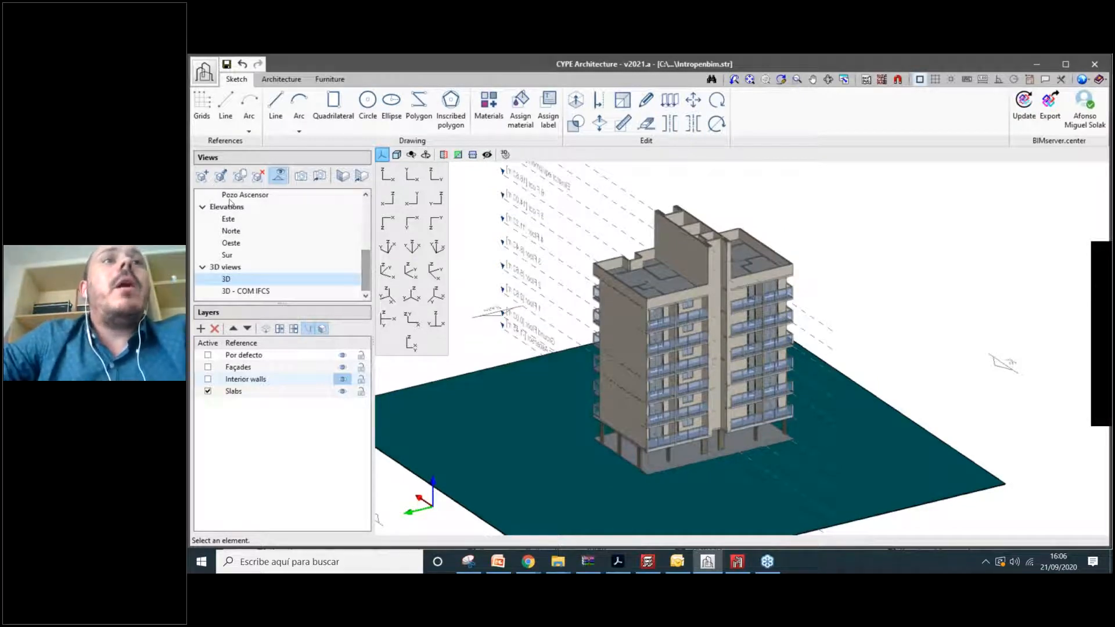
# Create a new view of type 3D view with the reference "3D - MEP".
pyautogui.click(202, 175)
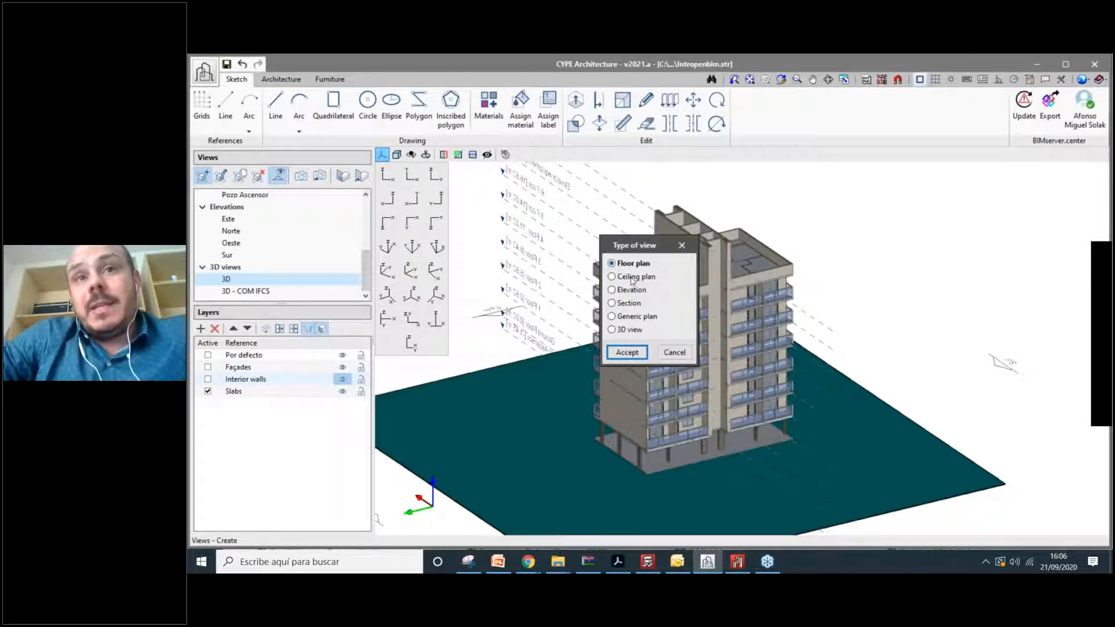
pyautogui.click(627, 329)
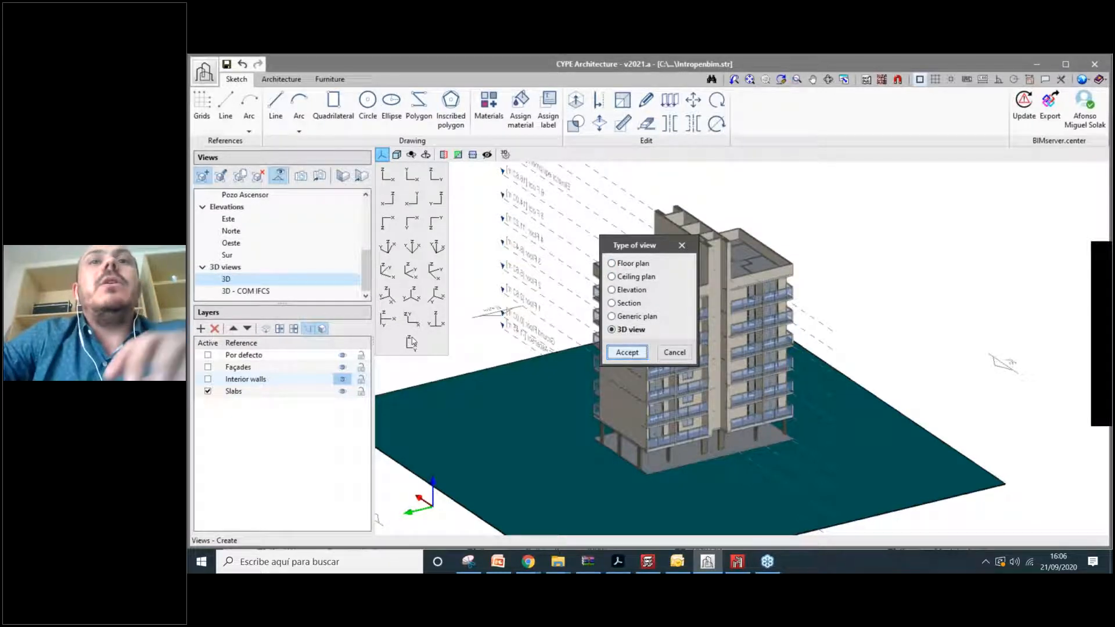
pyautogui.click(627, 353)
pyautogui.write('3D')
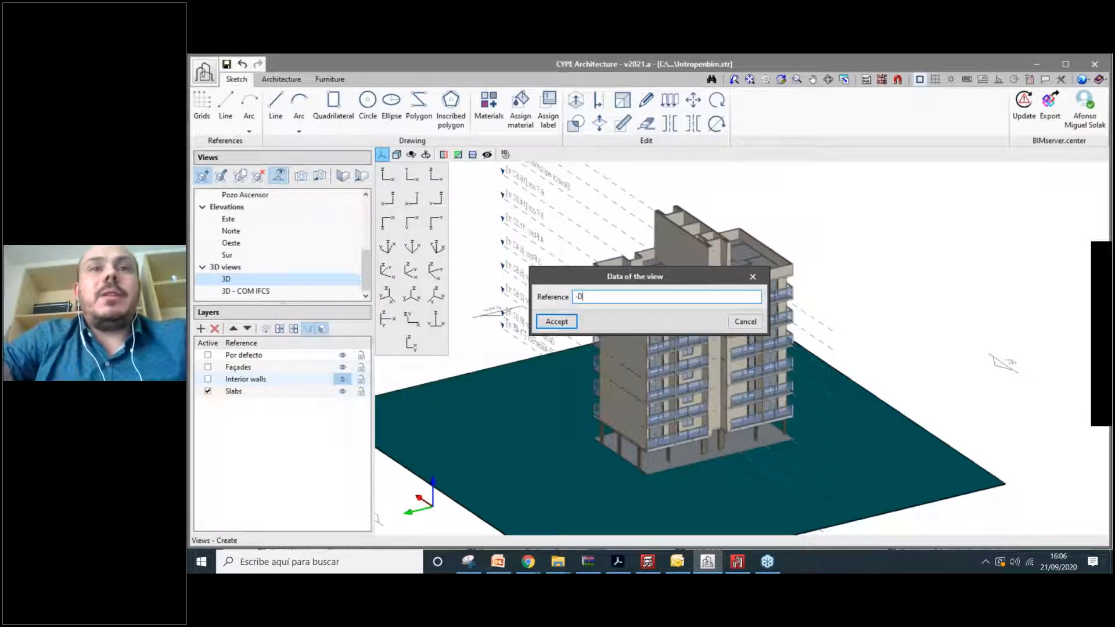
pyautogui.write(' -')
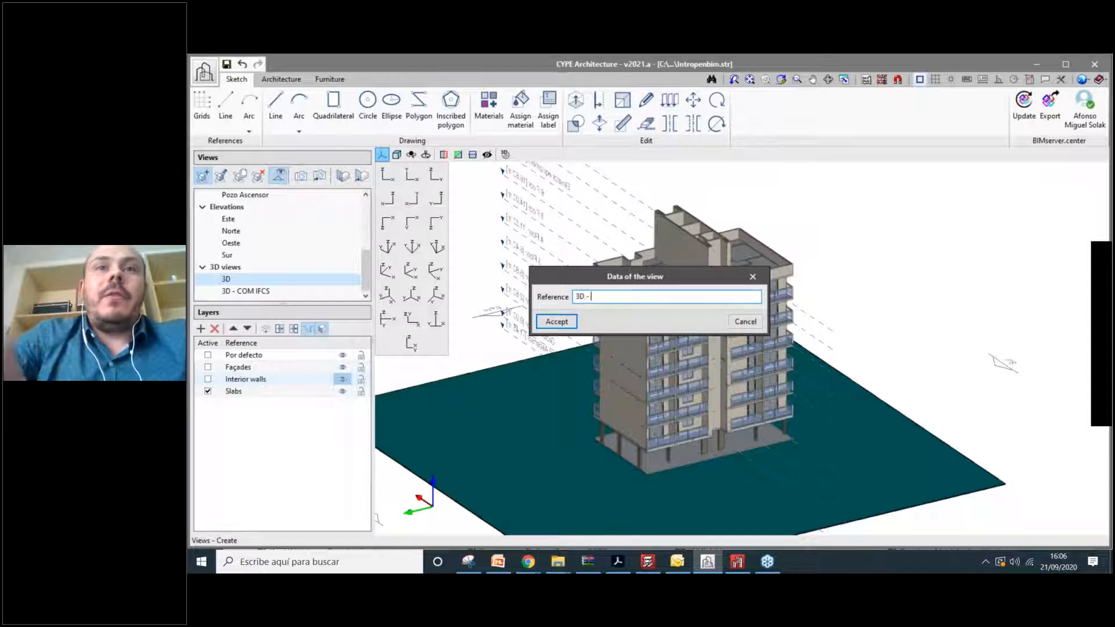
pyautogui.write('MEP')
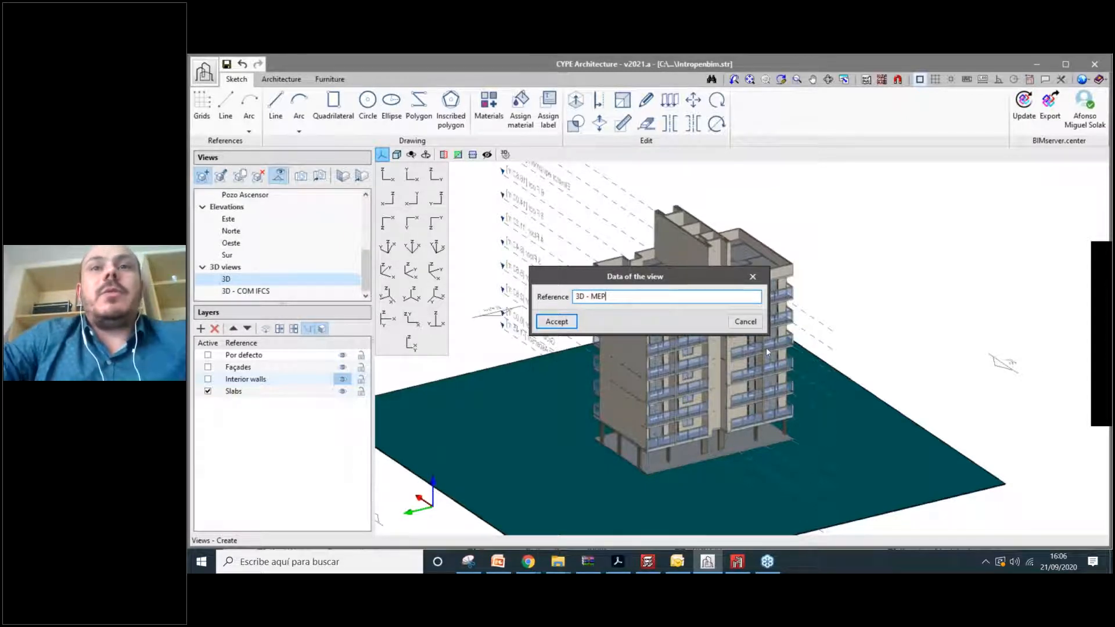
pyautogui.press('Return')
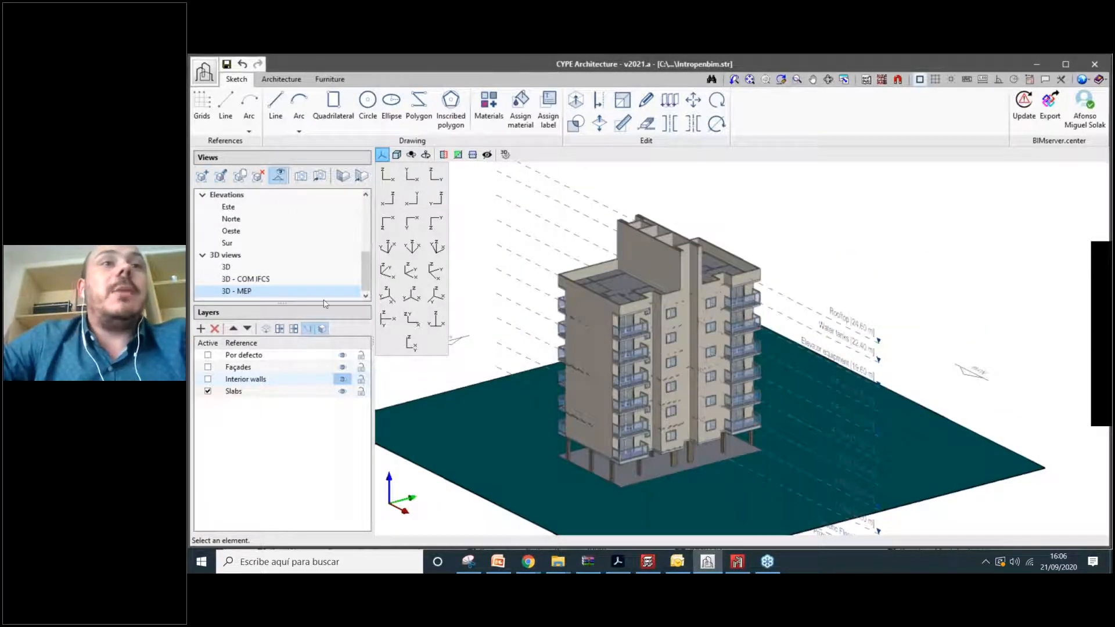
# Edit the 3D - MEP view to make Louça Sanitária, Modelo Água Fria e Água Quente, the three drainage files and Toshiba HVAC installation visible.
pyautogui.rightClick(268, 293)
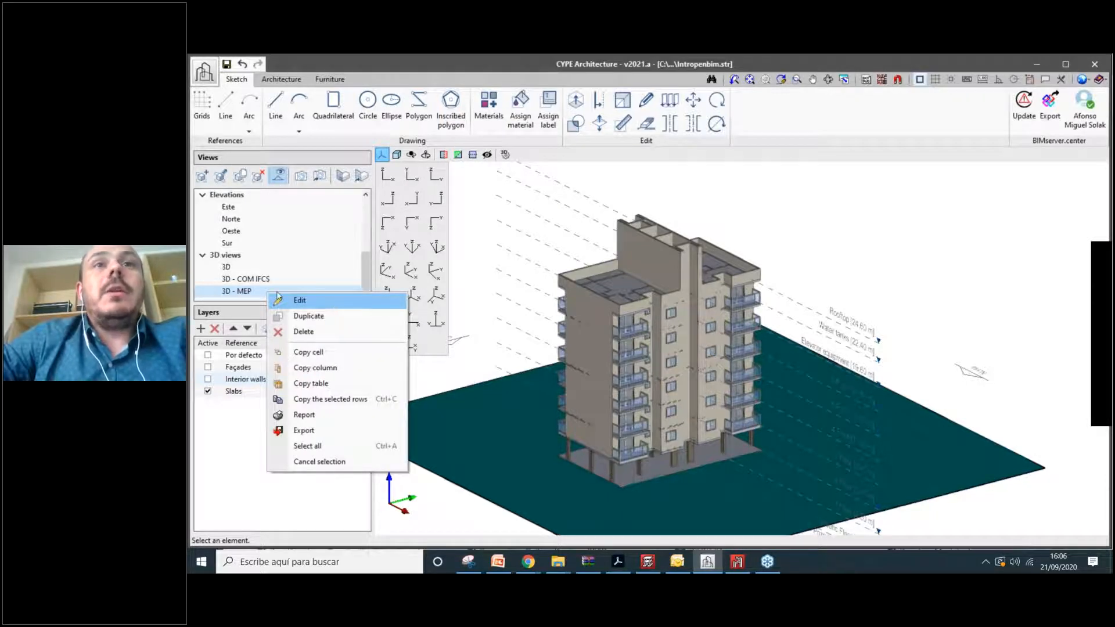
pyautogui.click(334, 302)
pyautogui.scroll(-2, 725, 190)
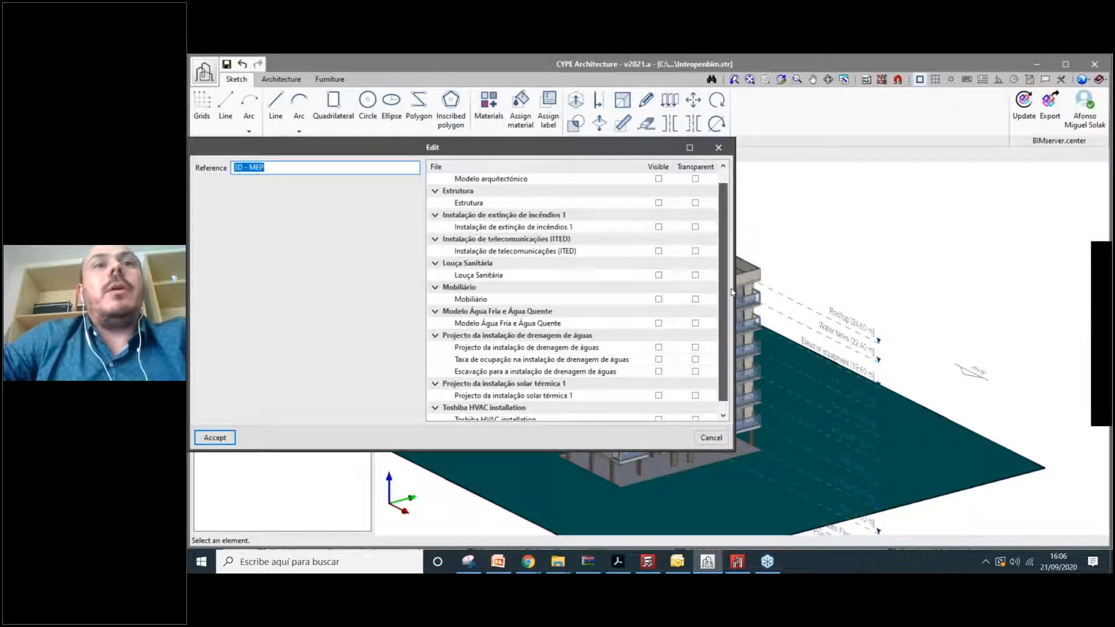
pyautogui.click(723, 168)
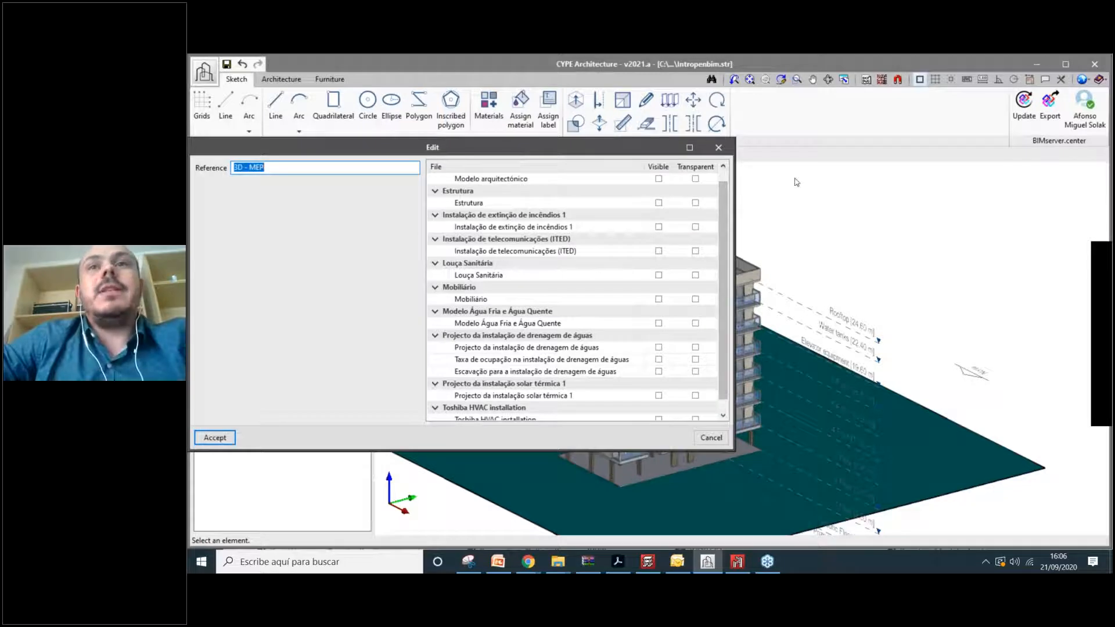
pyautogui.click(658, 275)
pyautogui.click(658, 323)
pyautogui.click(658, 348)
pyautogui.click(658, 359)
pyautogui.click(658, 372)
pyautogui.scroll(-1, 723, 328)
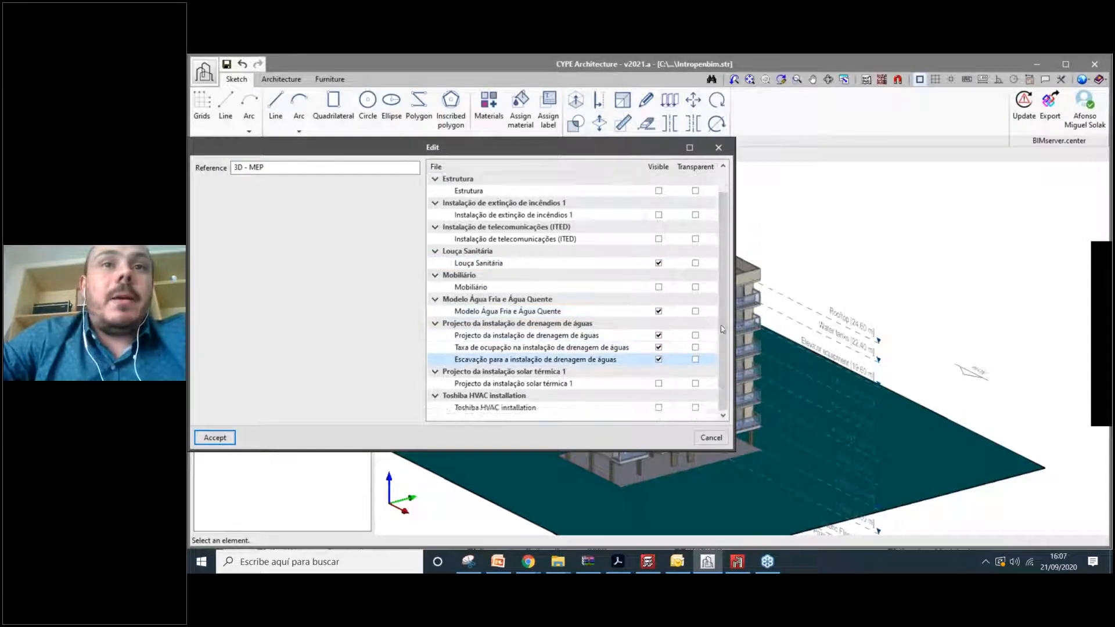
pyautogui.click(659, 407)
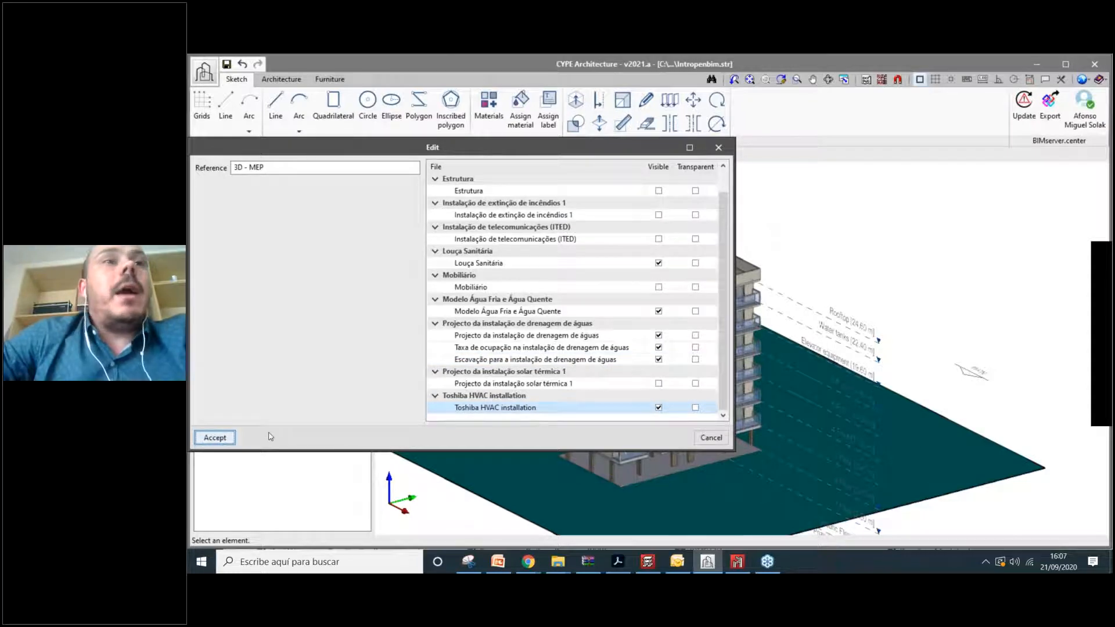
pyautogui.press('Return')
# Hide the Slabs, Façades, Por defecto and Interior walls layers so only the MEP installations show.
pyautogui.click(342, 393)
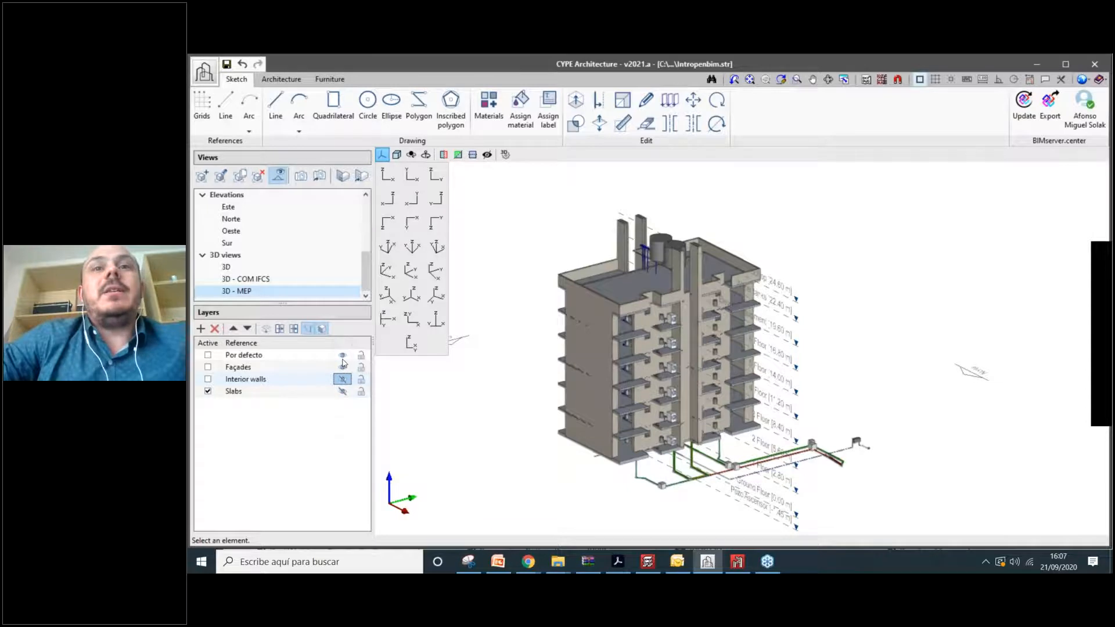
pyautogui.click(343, 367)
pyautogui.click(342, 354)
pyautogui.click(342, 380)
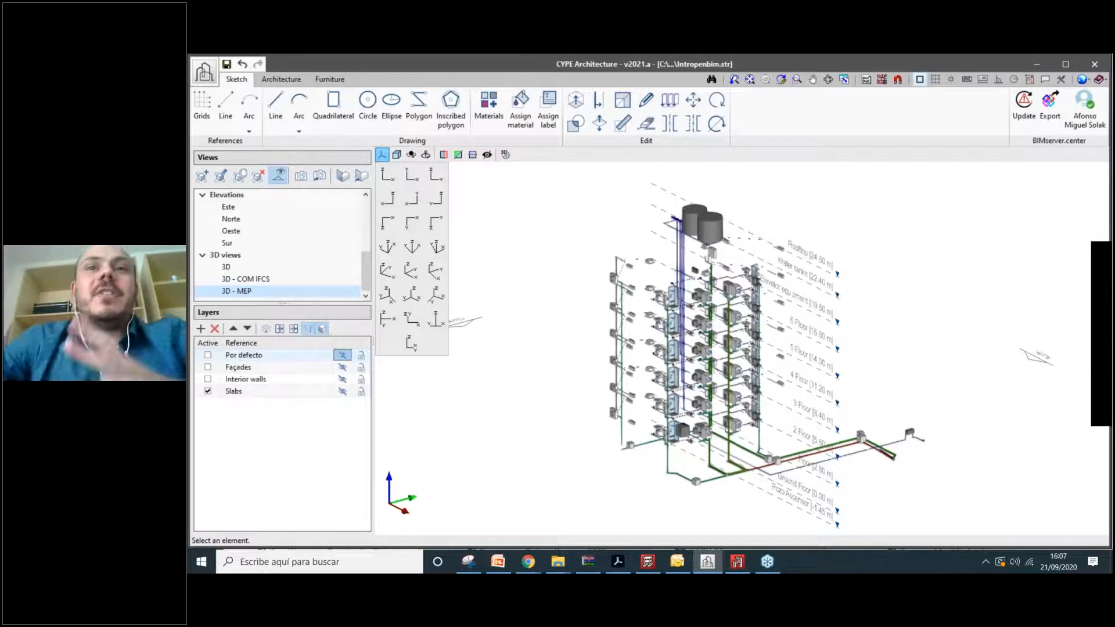
pyautogui.scroll(2, 752, 361)
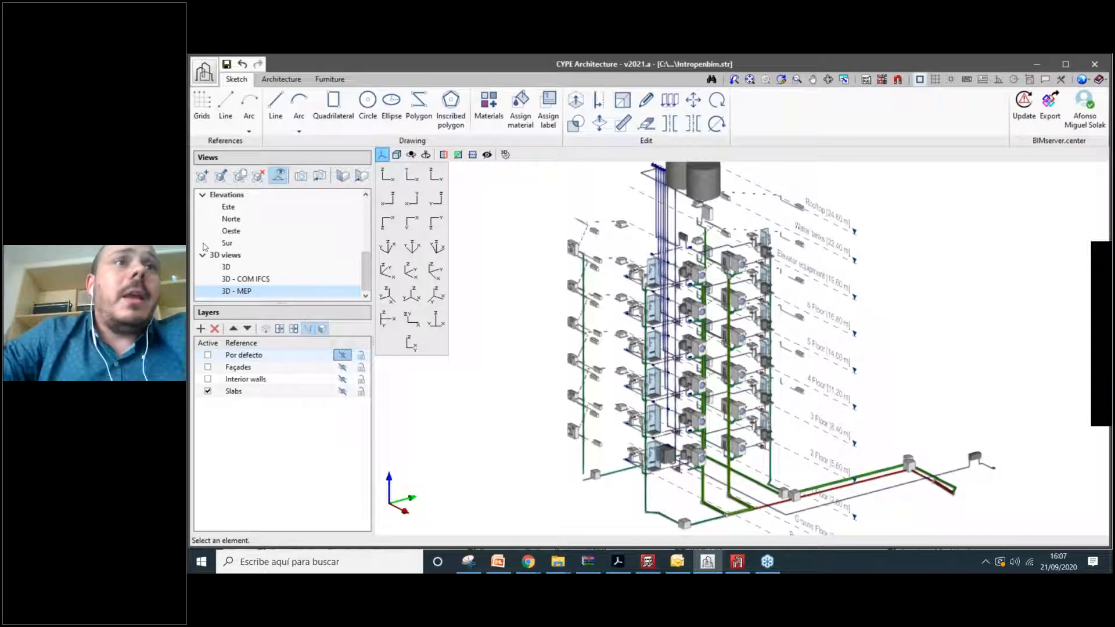
# Create a new view of type 3D view with the reference "3D - Structure".
pyautogui.click(201, 177)
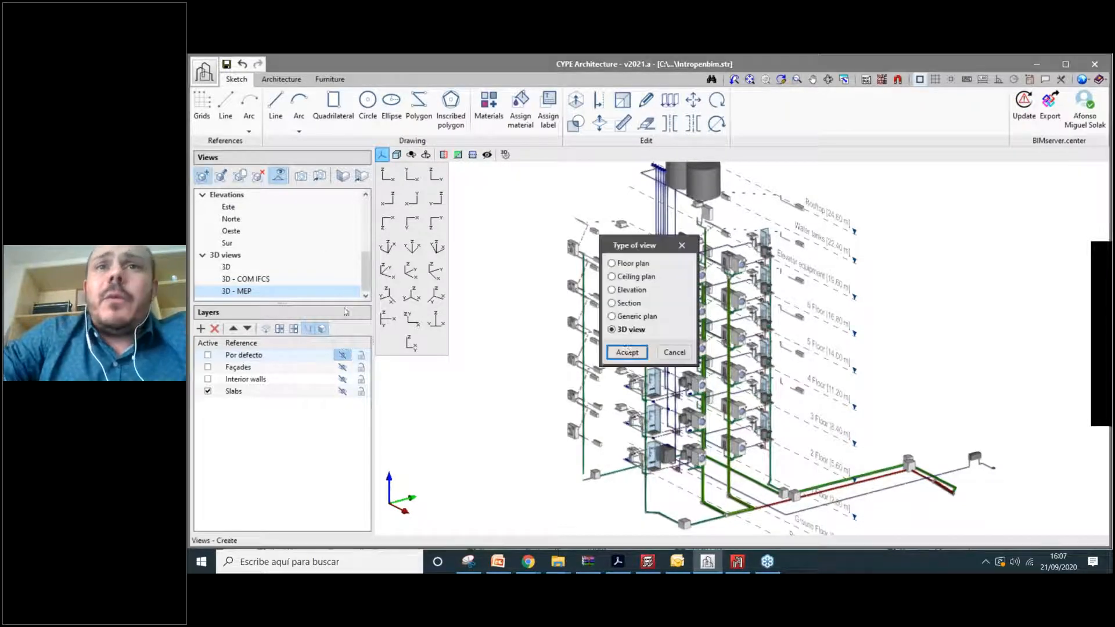
pyautogui.click(626, 352)
pyautogui.write('3')
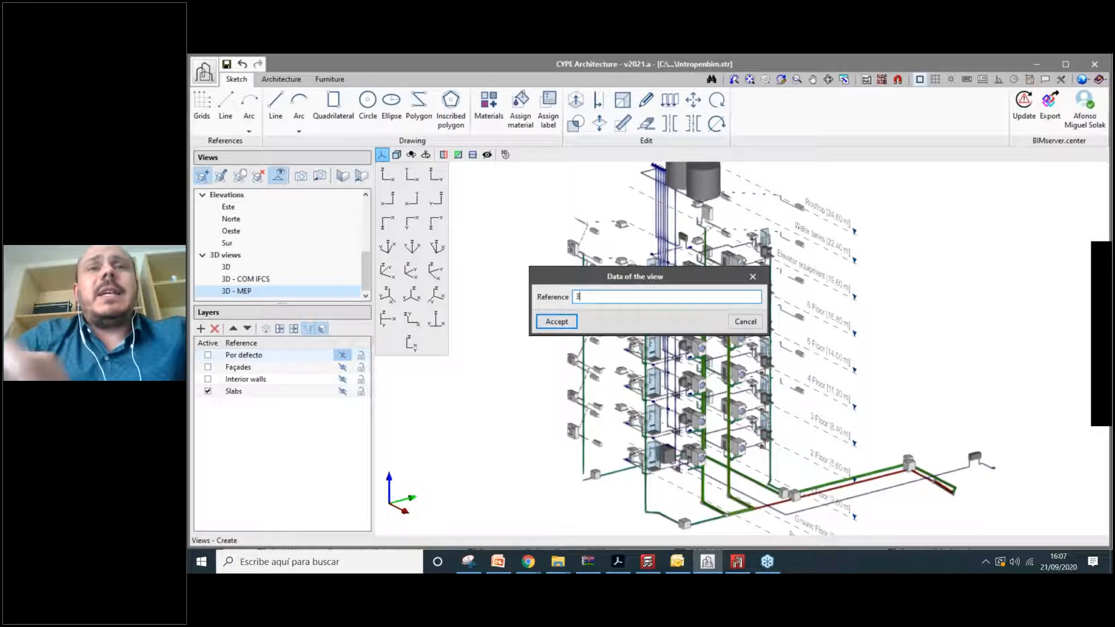
pyautogui.write('D - Stru')
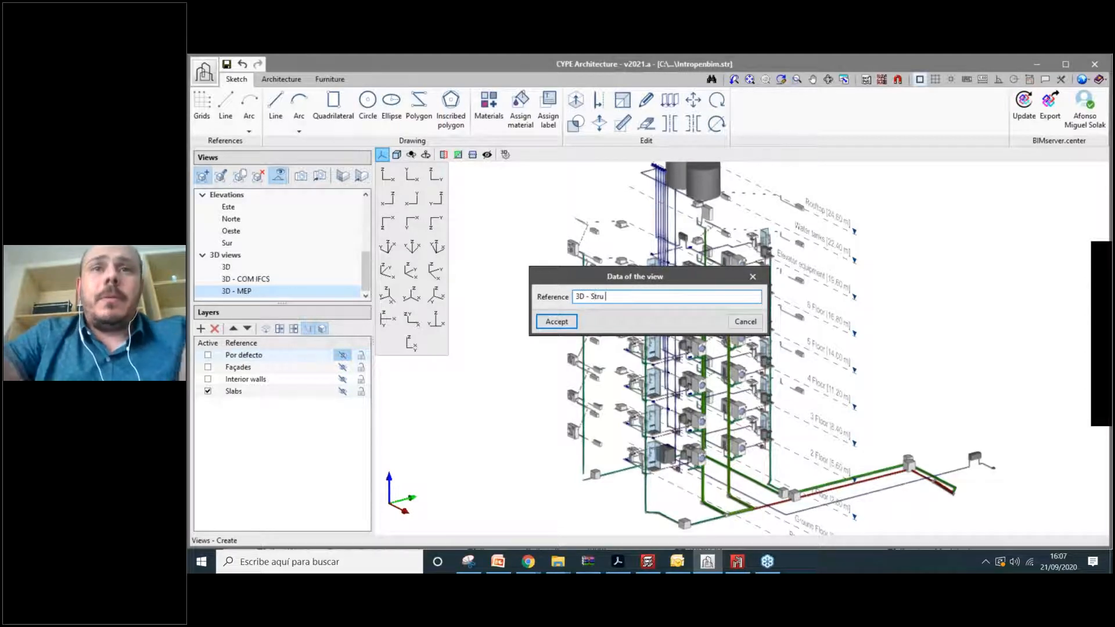
pyautogui.write('ctal')
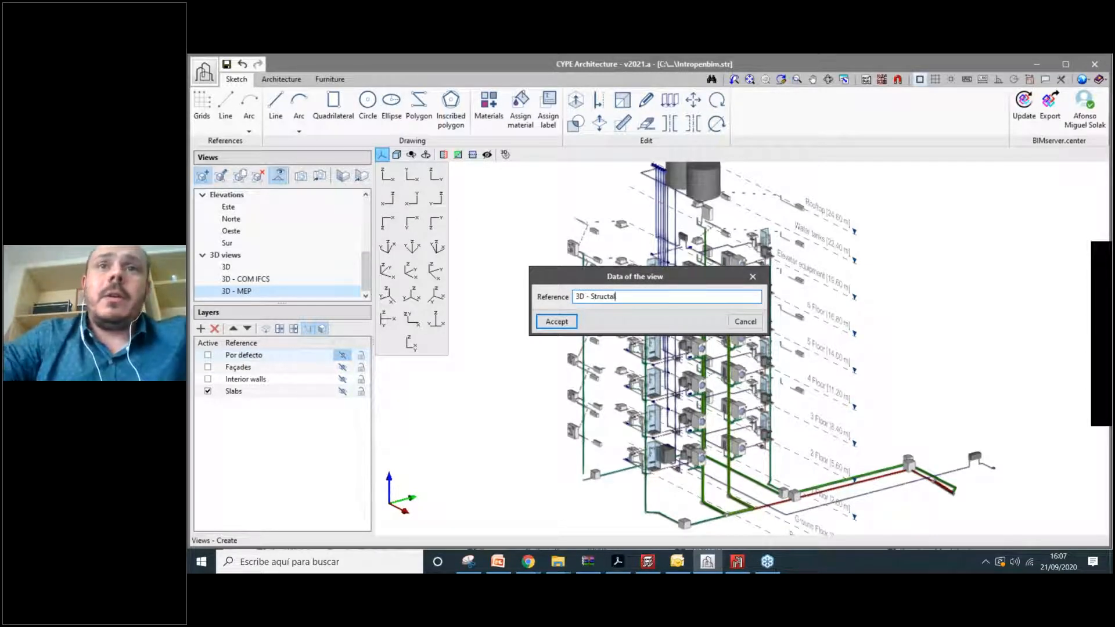
pyautogui.press('BackSpace')
pyautogui.press('BackSpace')
pyautogui.press('BackSpace')
pyautogui.write('ture')
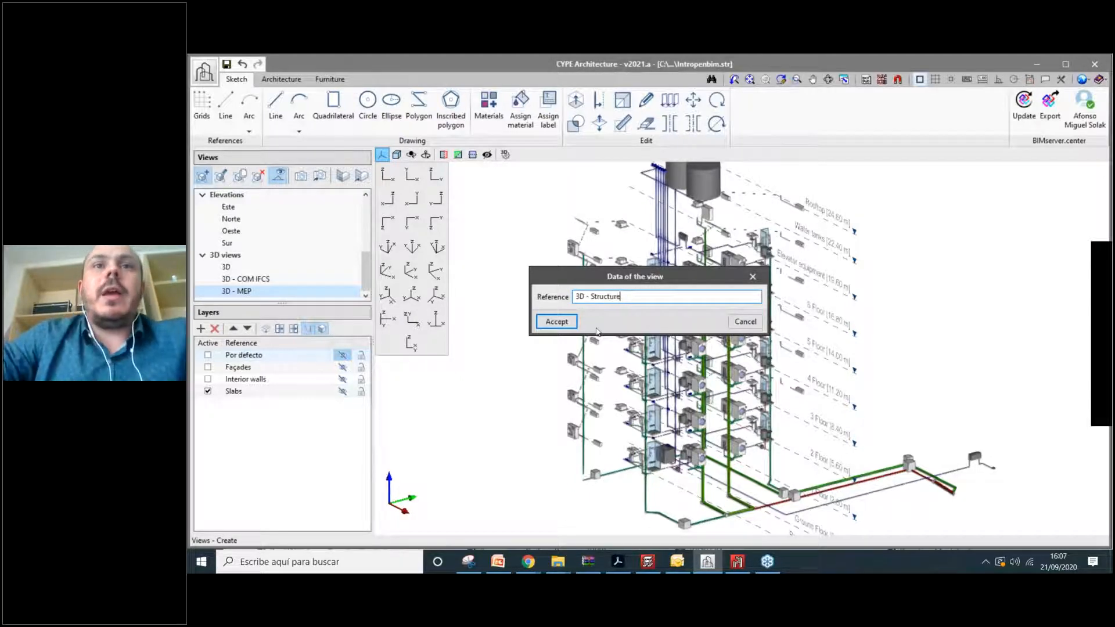
pyautogui.click(556, 321)
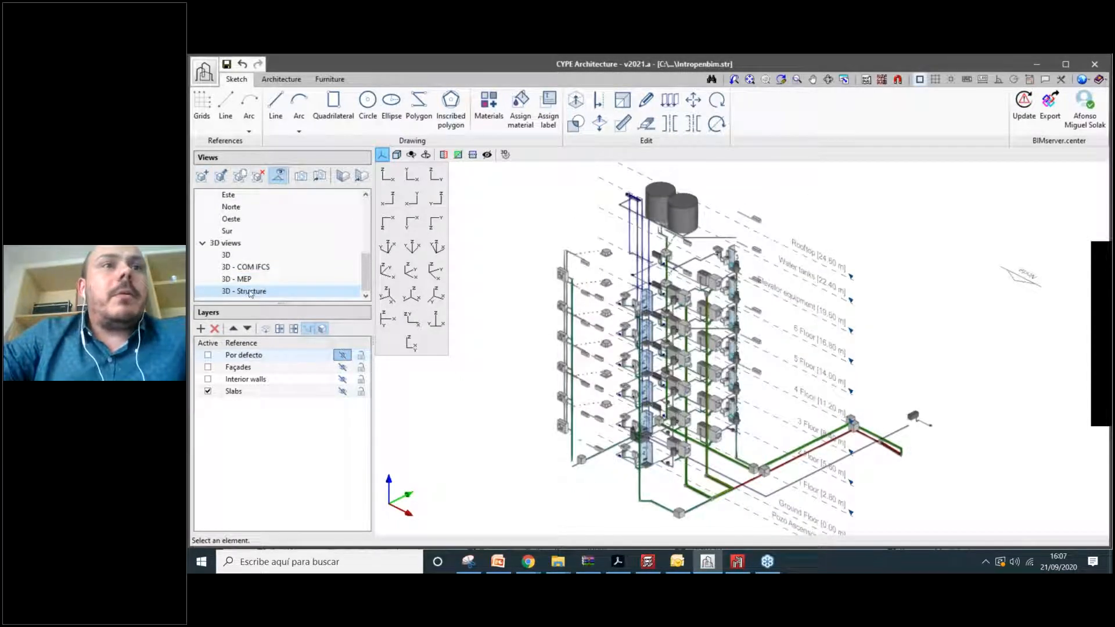
# Edit the 3D - Structure view to make only the Estrutura file visible.
pyautogui.rightClick(250, 293)
pyautogui.press('Return')
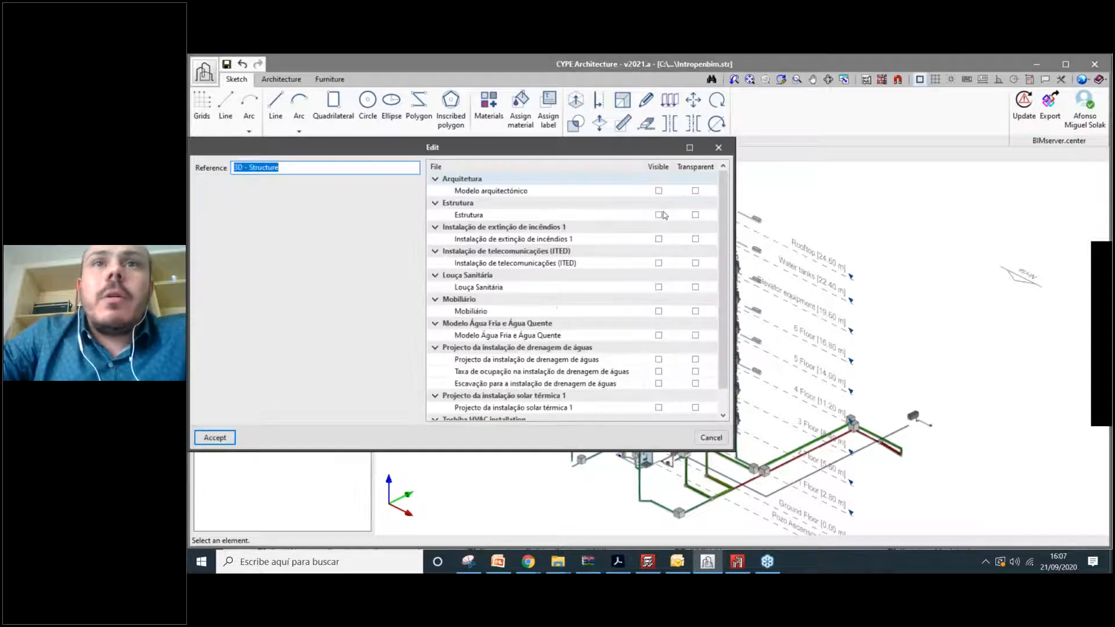
pyautogui.click(717, 216)
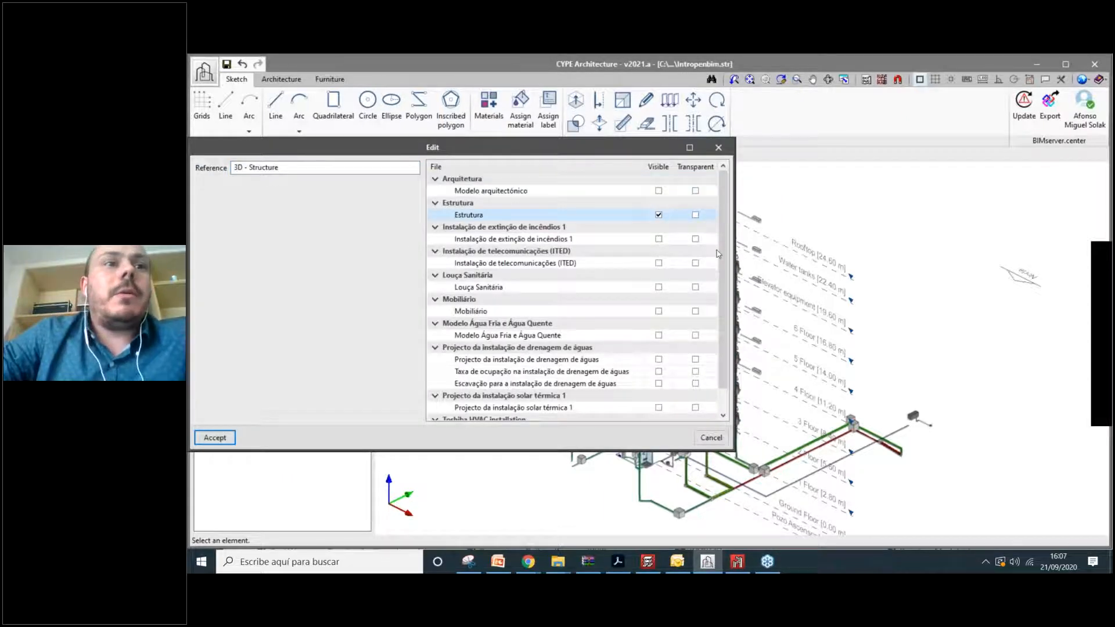
pyautogui.scroll(-1, 719, 254)
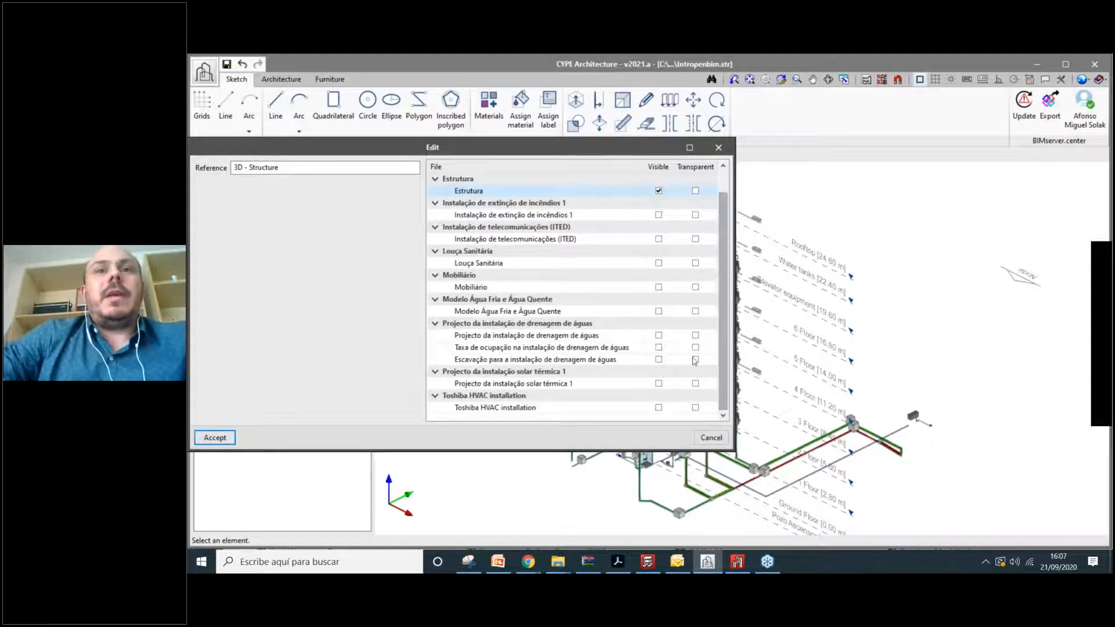
pyautogui.click(197, 437)
# Show the Slabs and Façades layers in the 3D - Structure view and keep Interior walls hidden.
pyautogui.click(342, 391)
pyautogui.click(343, 379)
pyautogui.click(342, 367)
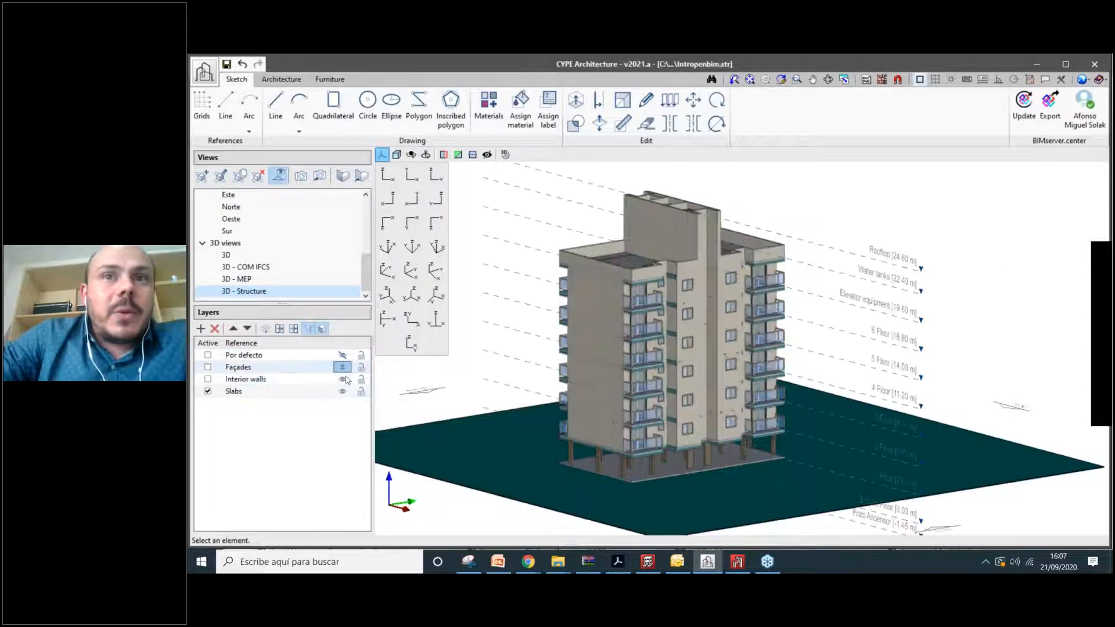
pyautogui.click(342, 380)
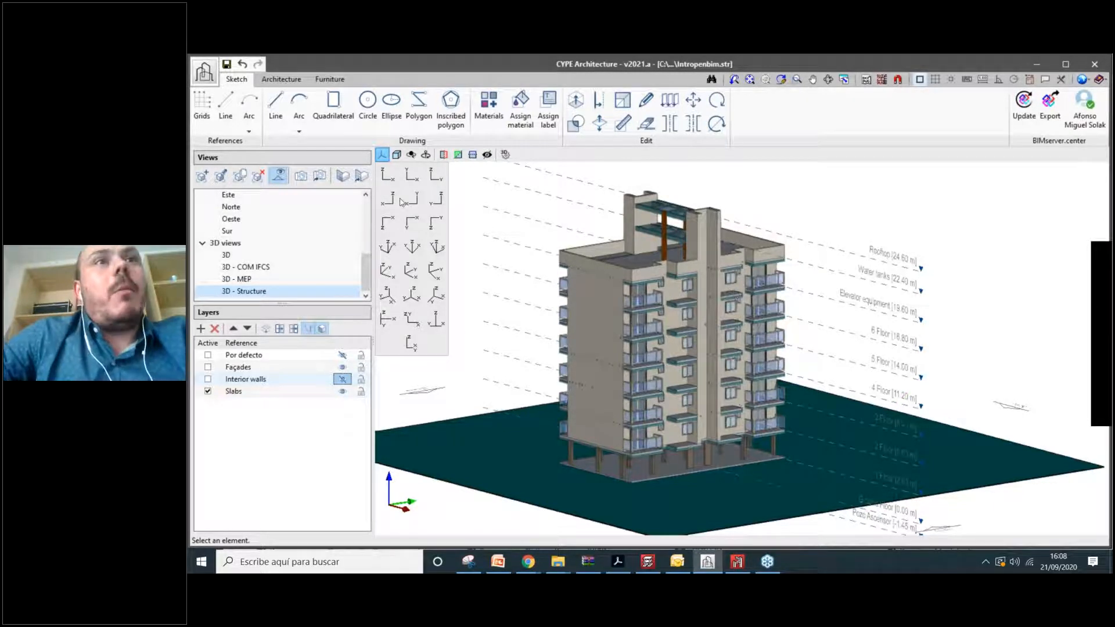
# Examine how the structure fits the building's balconies, slabs and façades from several angles and distances.
pyautogui.scroll(1, 736, 301)
pyautogui.scroll(-1, 670, 347)
pyautogui.scroll(1, 671, 346)
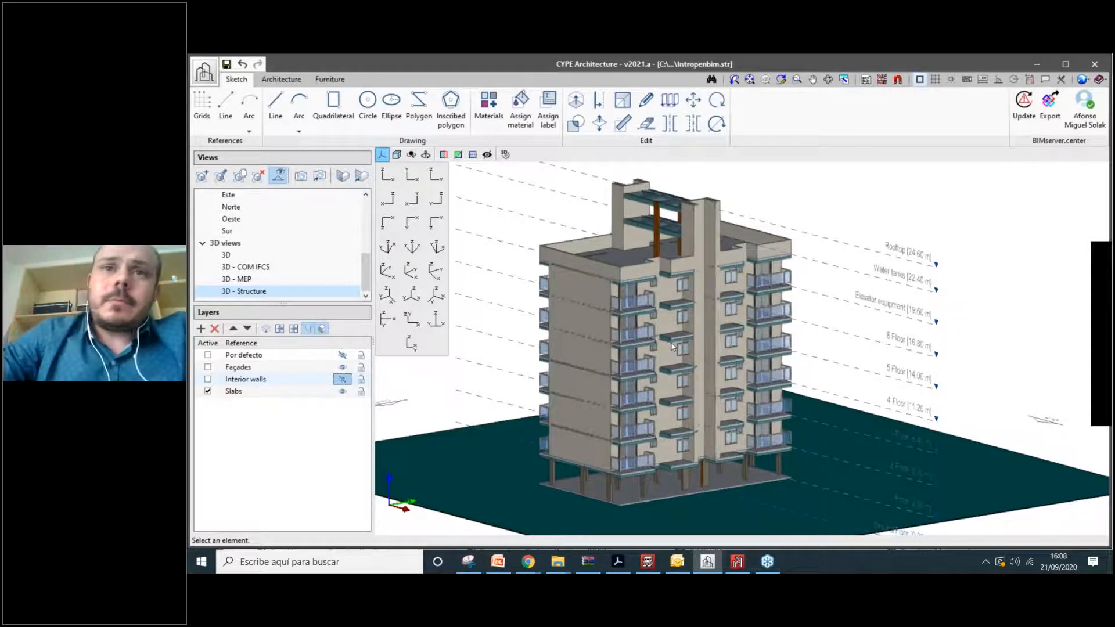
pyautogui.scroll(1, 672, 346)
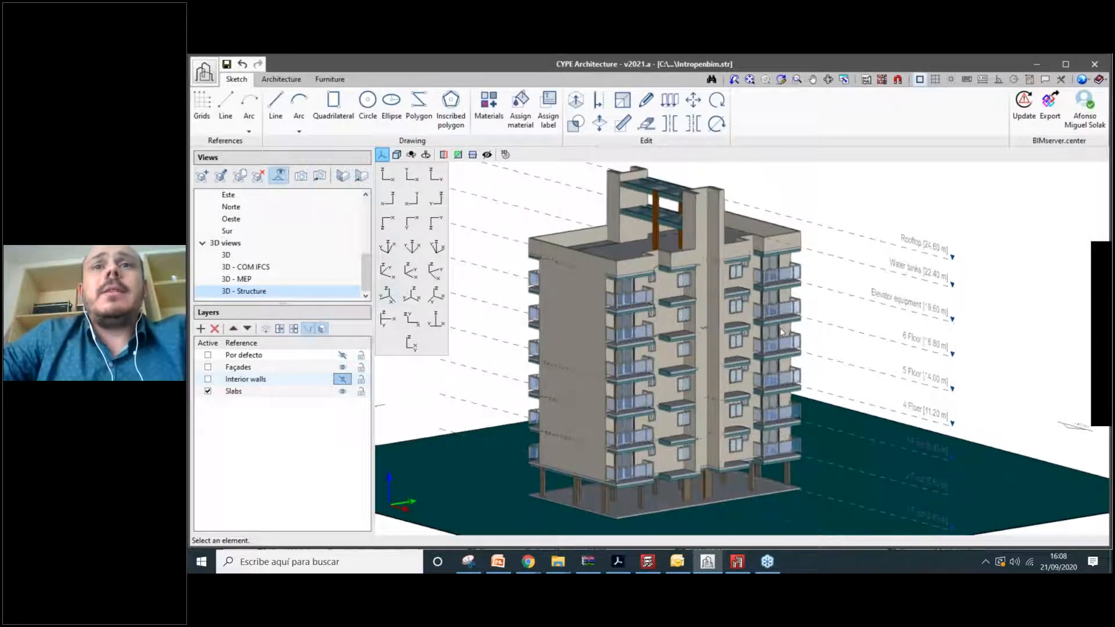
pyautogui.scroll(-1, 746, 333)
pyautogui.scroll(3, 737, 320)
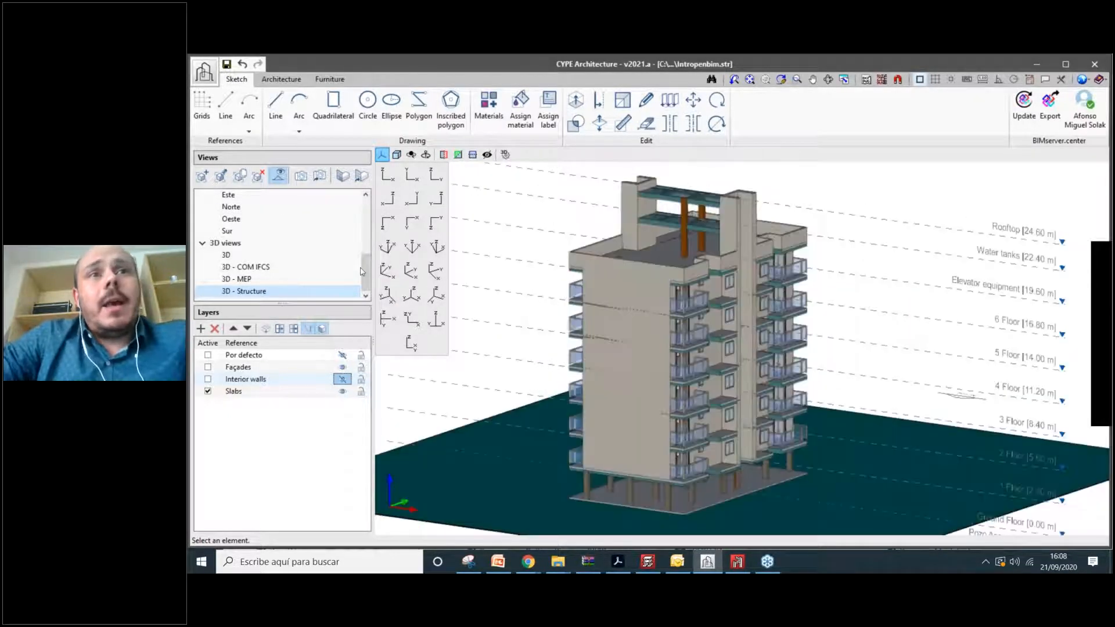
pyautogui.moveTo(365, 270); pyautogui.dragTo(364, 209)
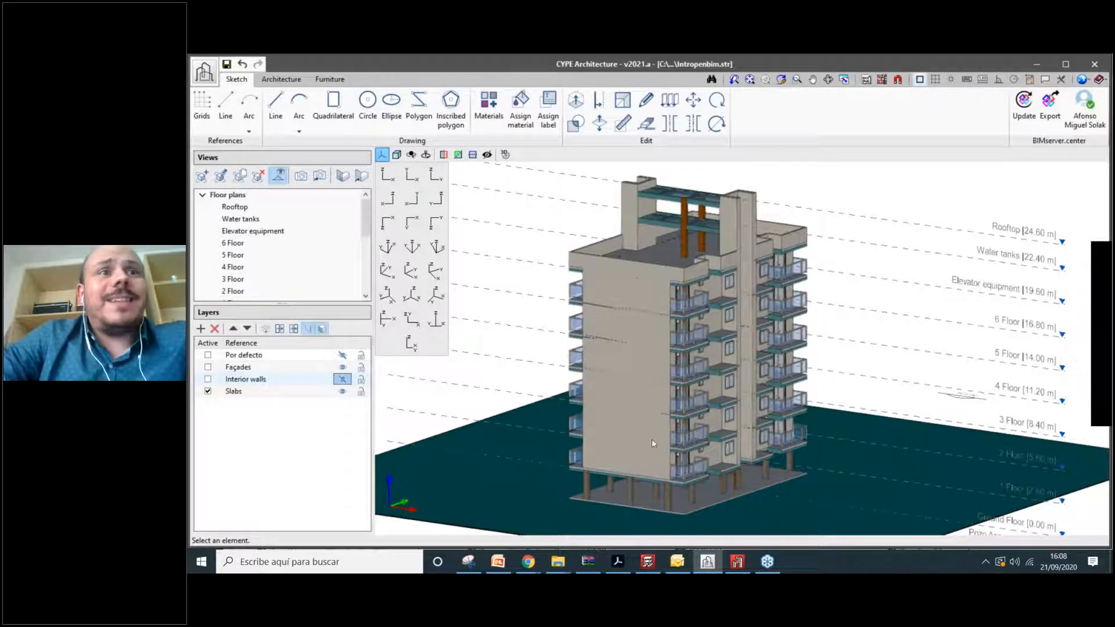
pyautogui.scroll(5, 679, 407)
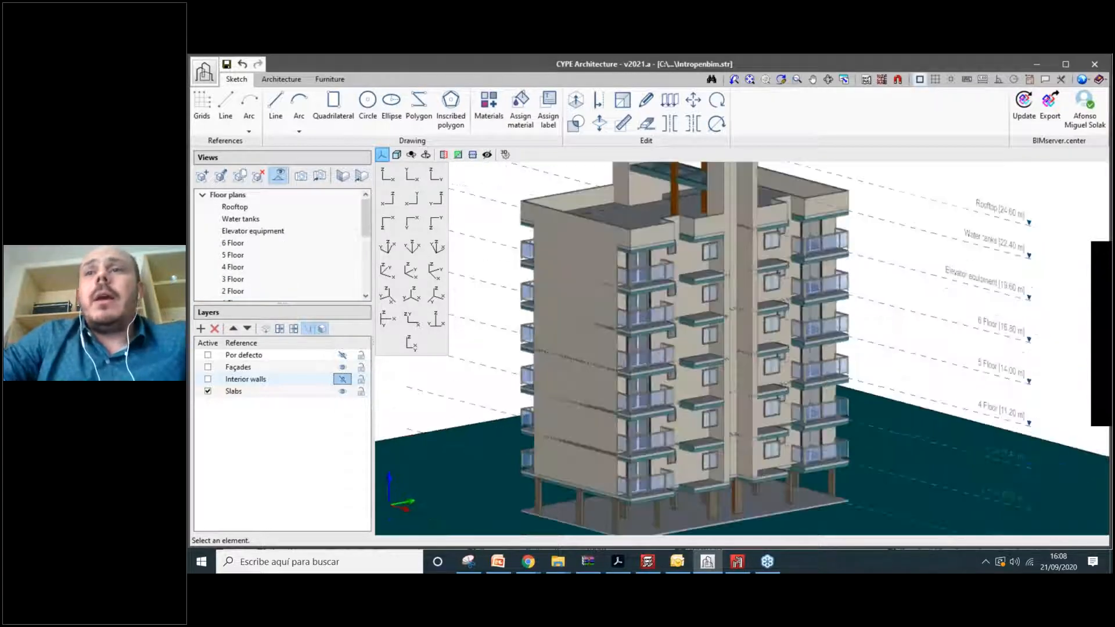
pyautogui.scroll(3, 681, 340)
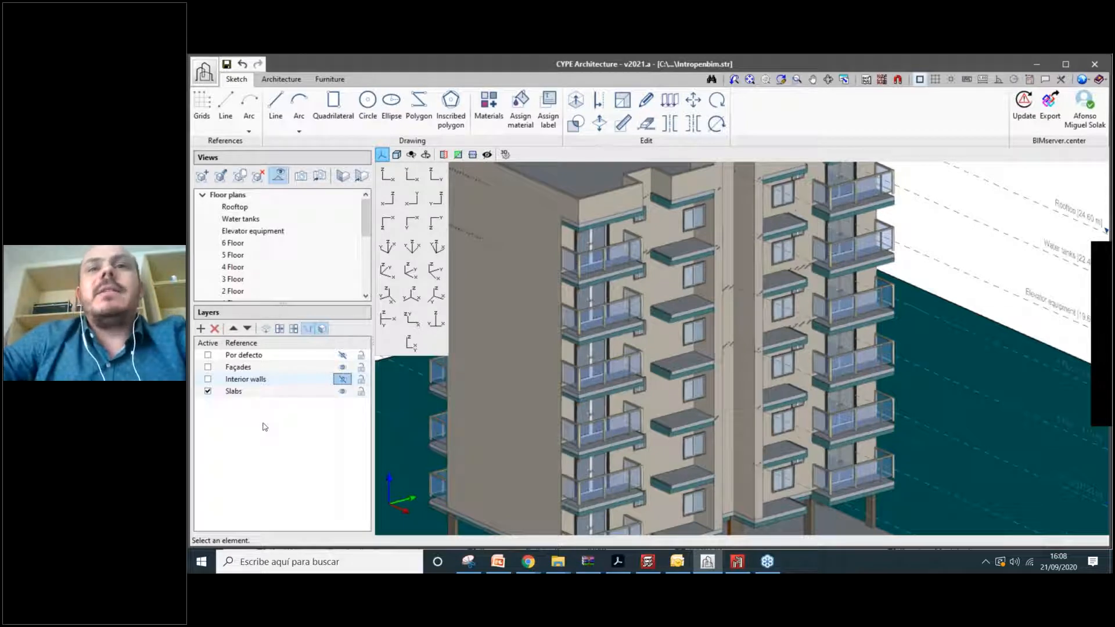
pyautogui.scroll(-3, 782, 319)
pyautogui.scroll(3, 782, 319)
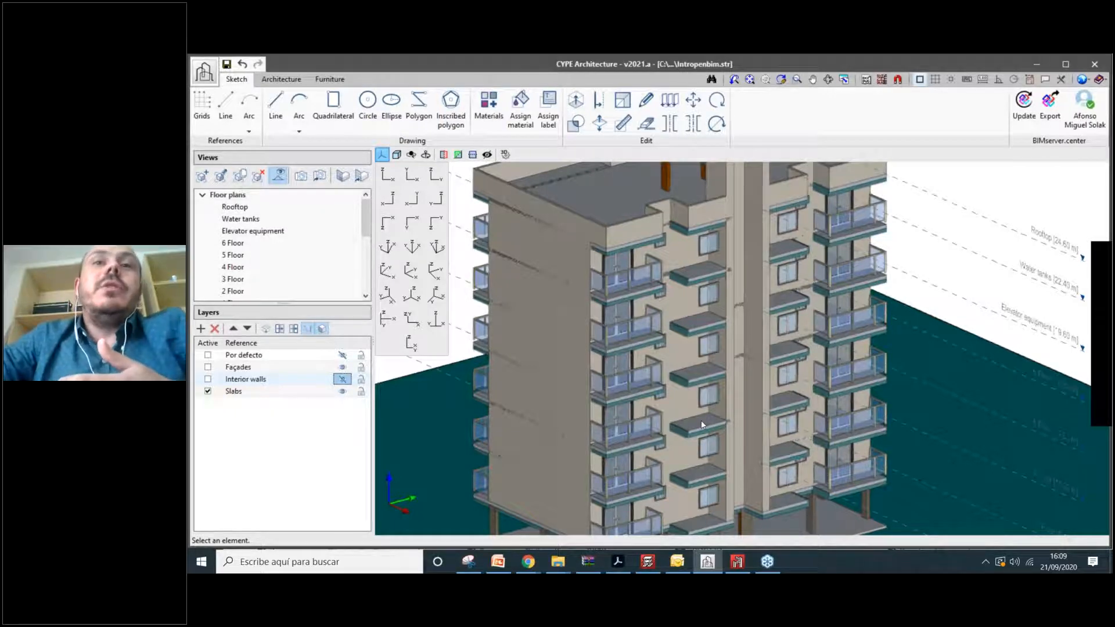
pyautogui.scroll(3, 701, 420)
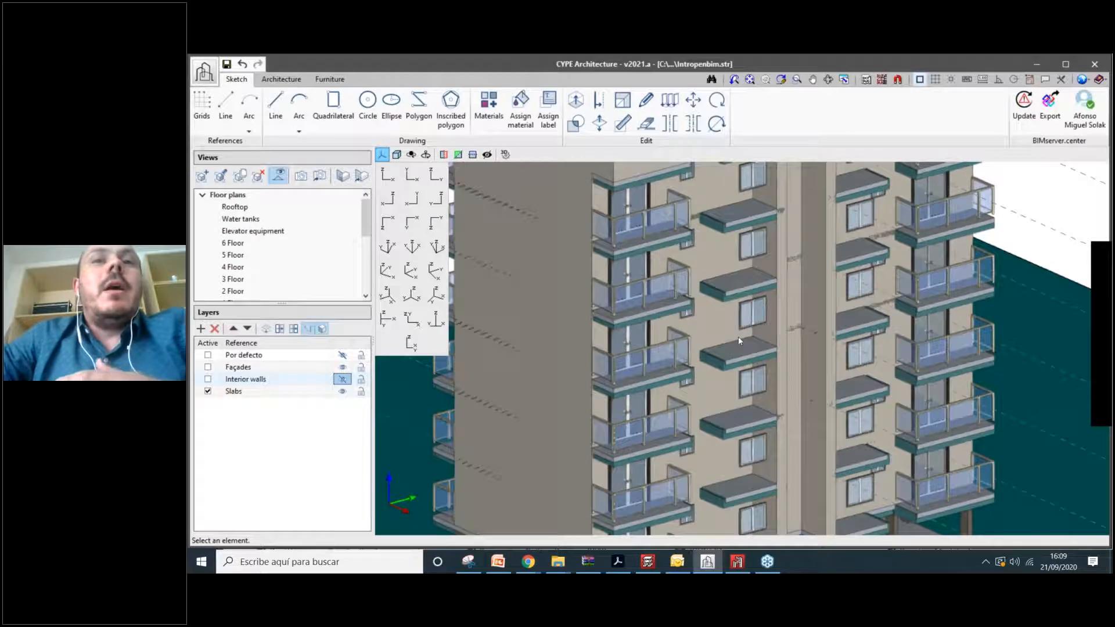
pyautogui.scroll(-1, 325, 367)
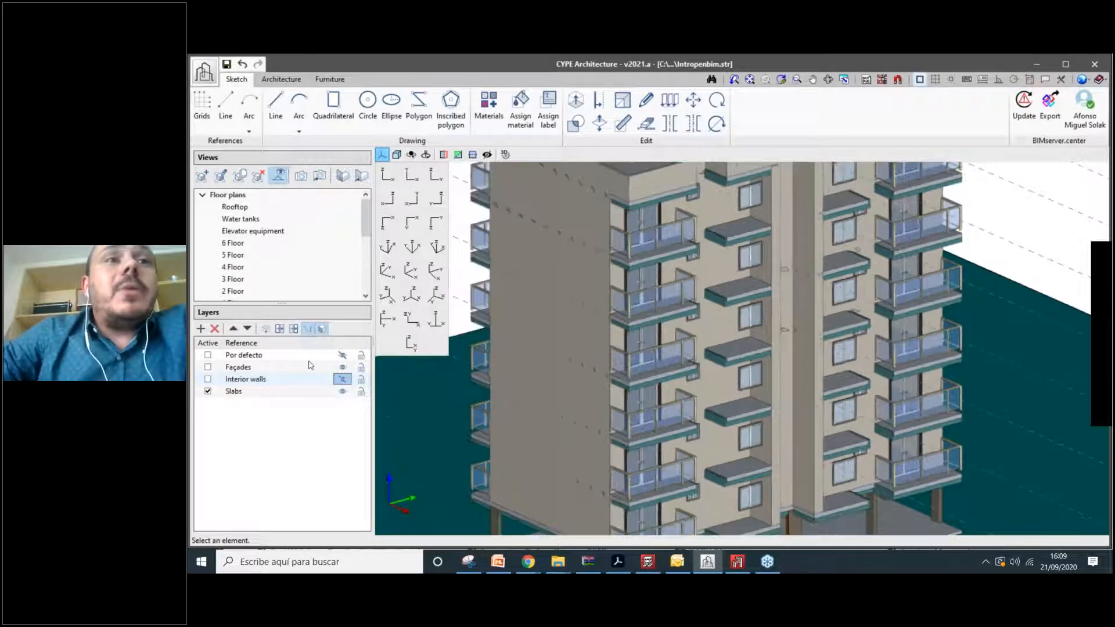
pyautogui.scroll(-2, 717, 371)
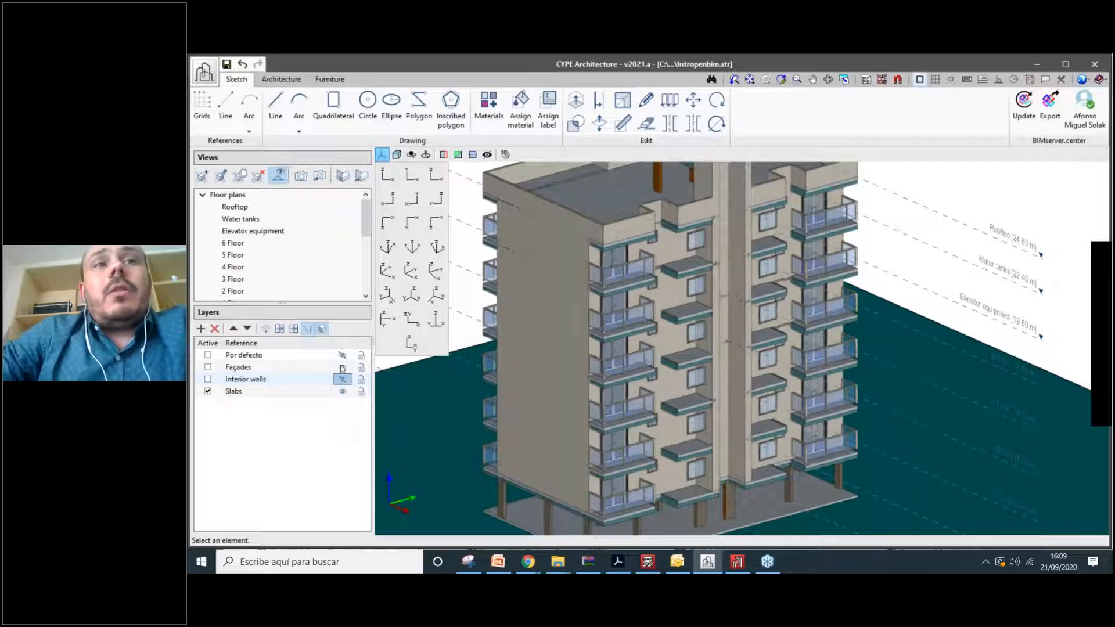
# Compare the model with and without the Façades layer, and finish with that layer hidden.
pyautogui.click(343, 369)
pyautogui.click(342, 368)
pyautogui.click(343, 368)
pyautogui.click(342, 368)
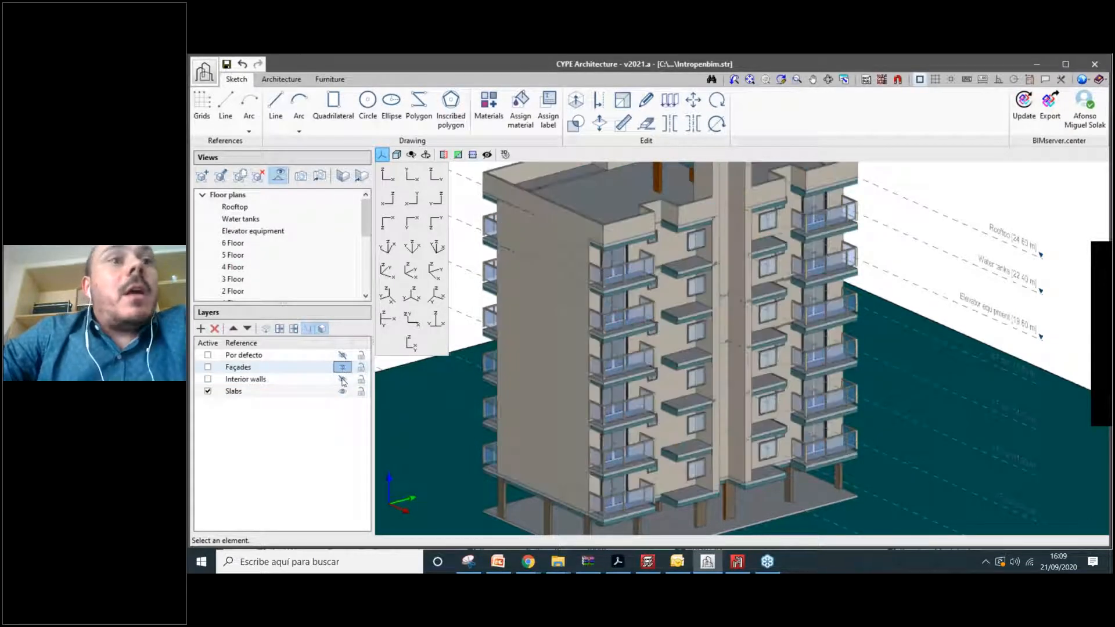
pyautogui.click(343, 368)
# Compare the model with and without the Interior walls layer, and finish with that layer shown.
pyautogui.click(342, 380)
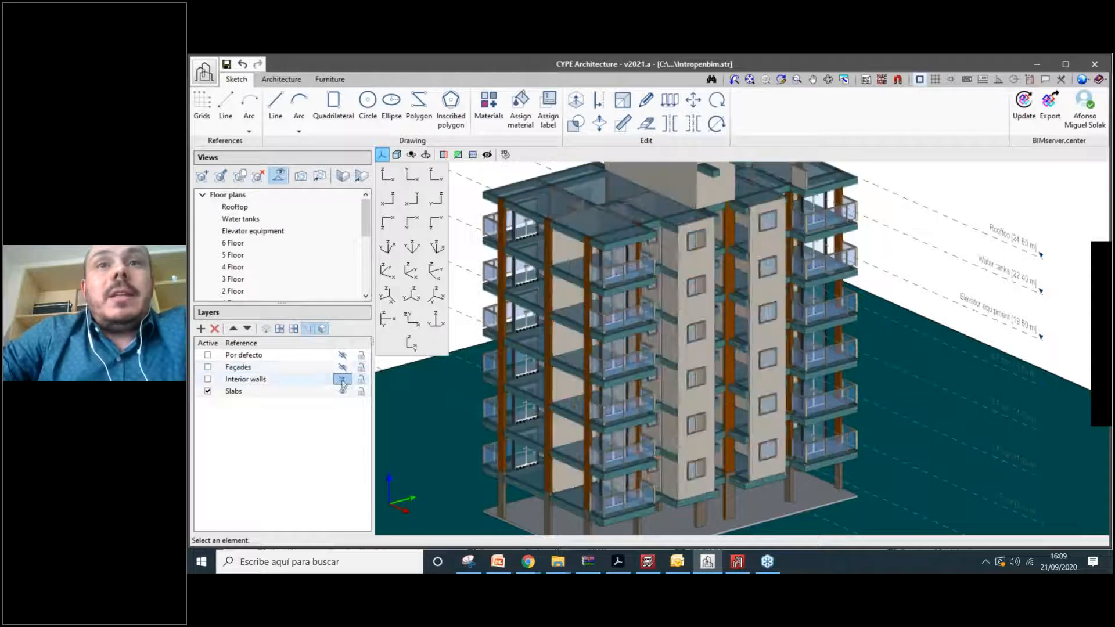
pyautogui.click(342, 380)
pyautogui.click(342, 381)
pyautogui.click(342, 380)
pyautogui.click(343, 380)
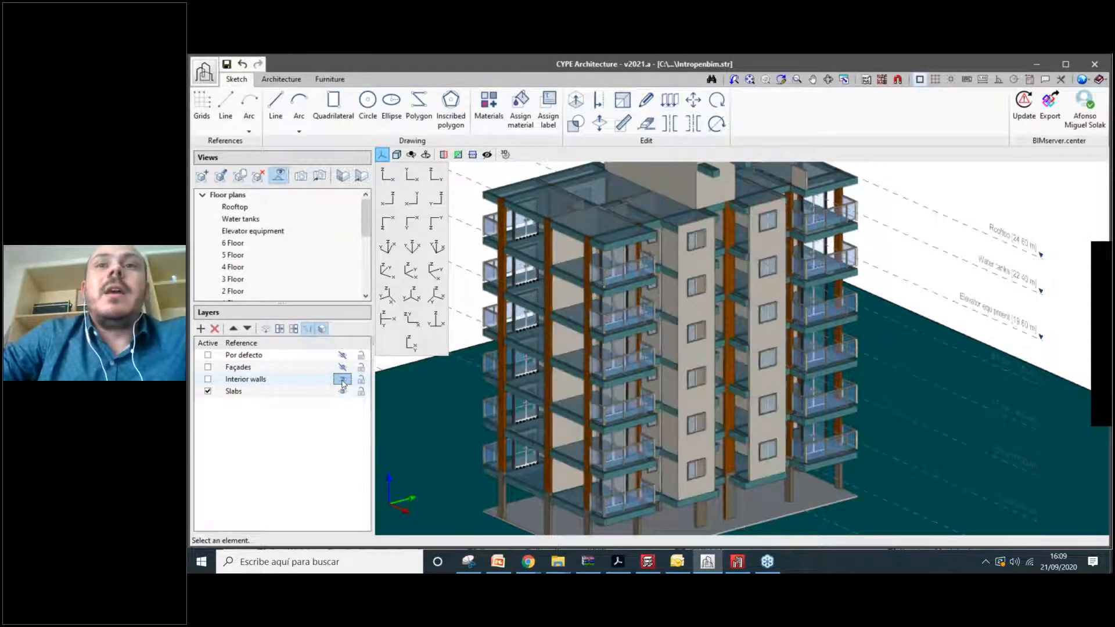
# Inspect the exposed columns and slabs from the building's opposite side and check the Slabs layer's visibility.
pyautogui.keyDown('shift'); pyautogui.moveTo(708, 389); pyautogui.dragTo(517, 342, button='middle'); pyautogui.keyUp('shift')
pyautogui.click(342, 391)
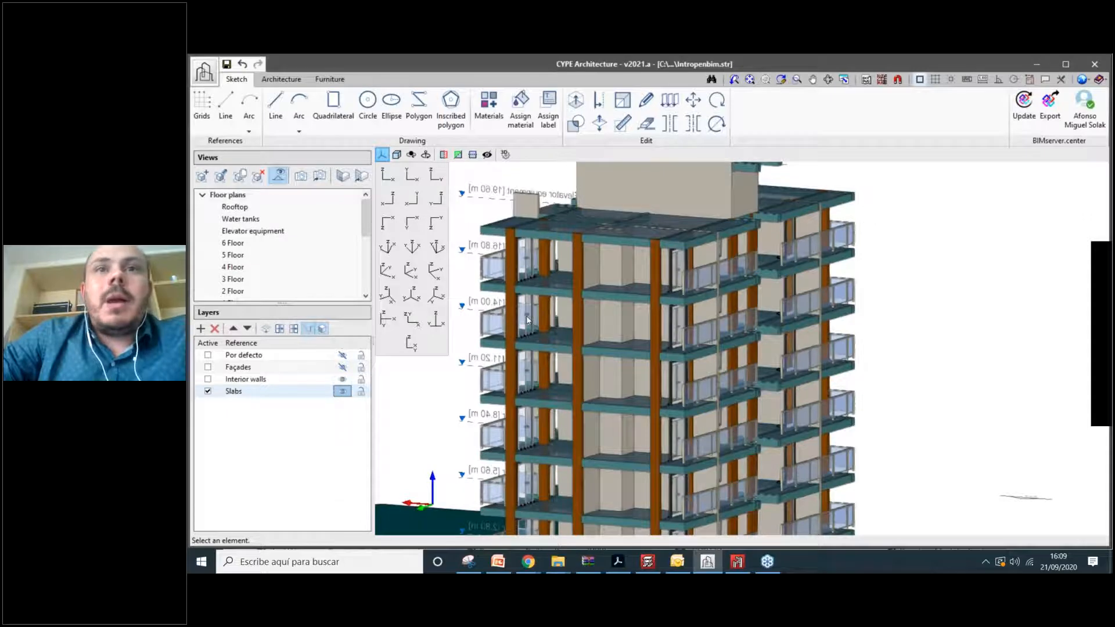
pyautogui.scroll(-1, 683, 302)
# Turn off the Estrutura file's visibility in the 3D - Structure view's settings.
pyautogui.moveTo(365, 221); pyautogui.dragTo(360, 284)
pyautogui.click(264, 291)
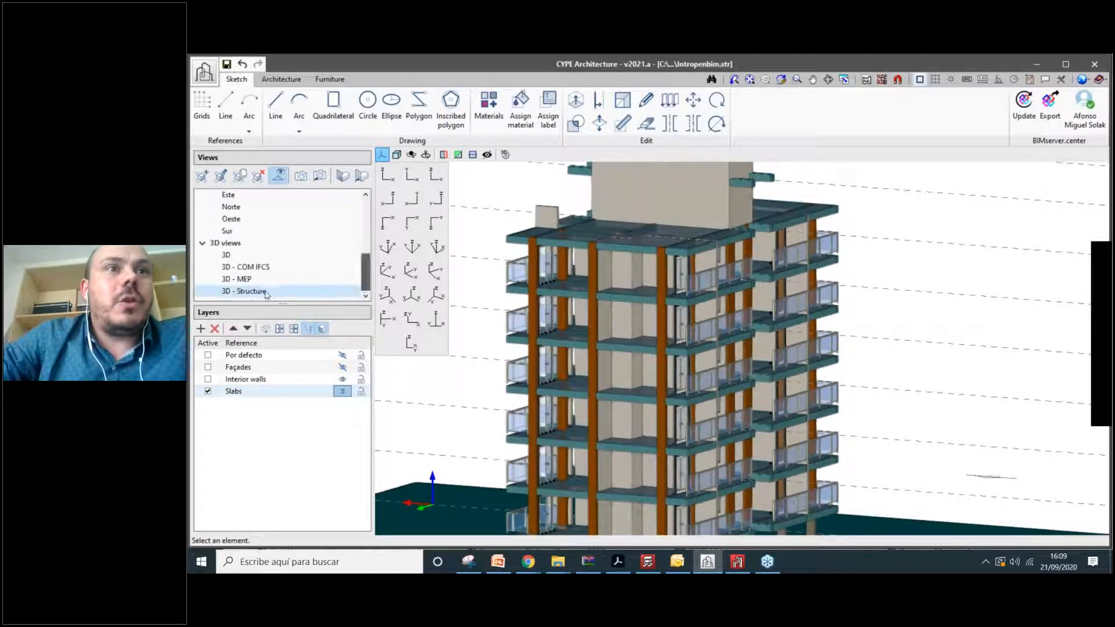
pyautogui.rightClick(264, 292)
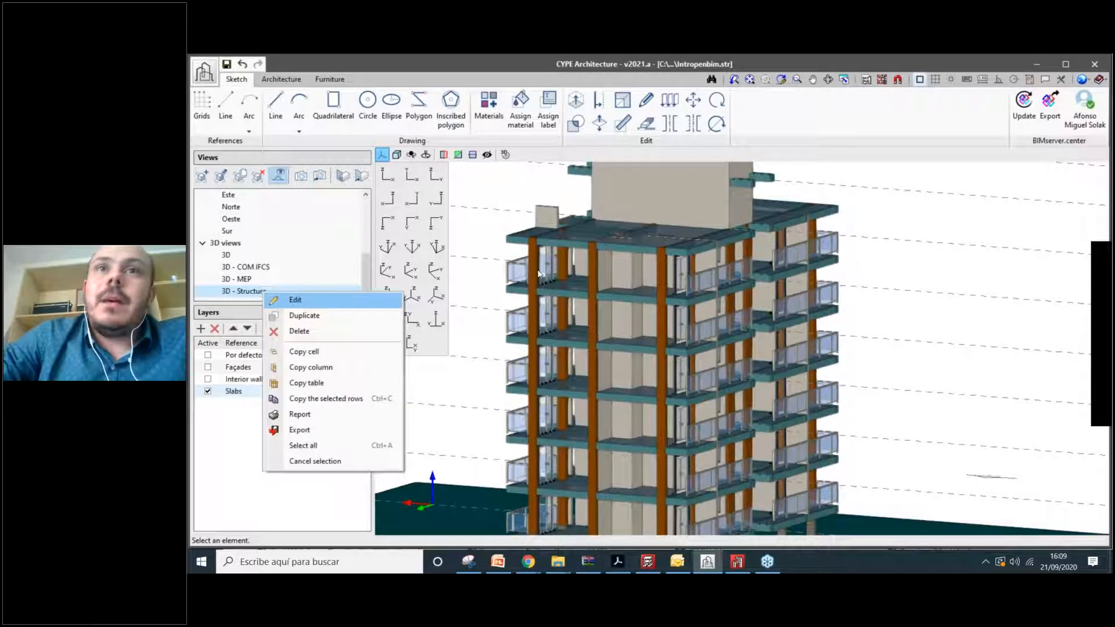
pyautogui.press('Return')
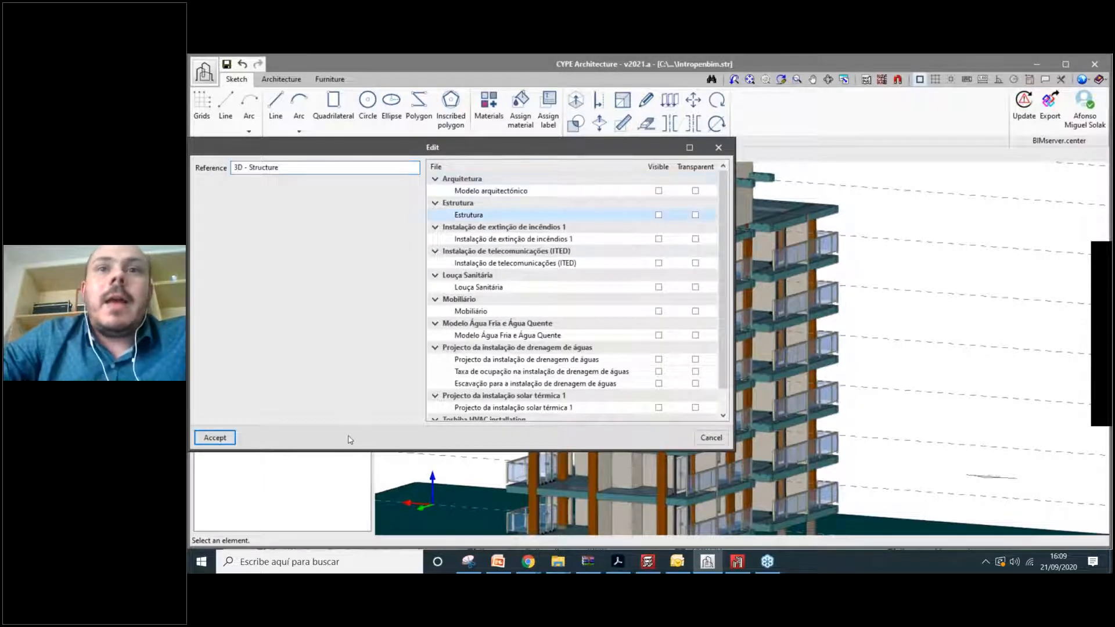
pyautogui.press('Return')
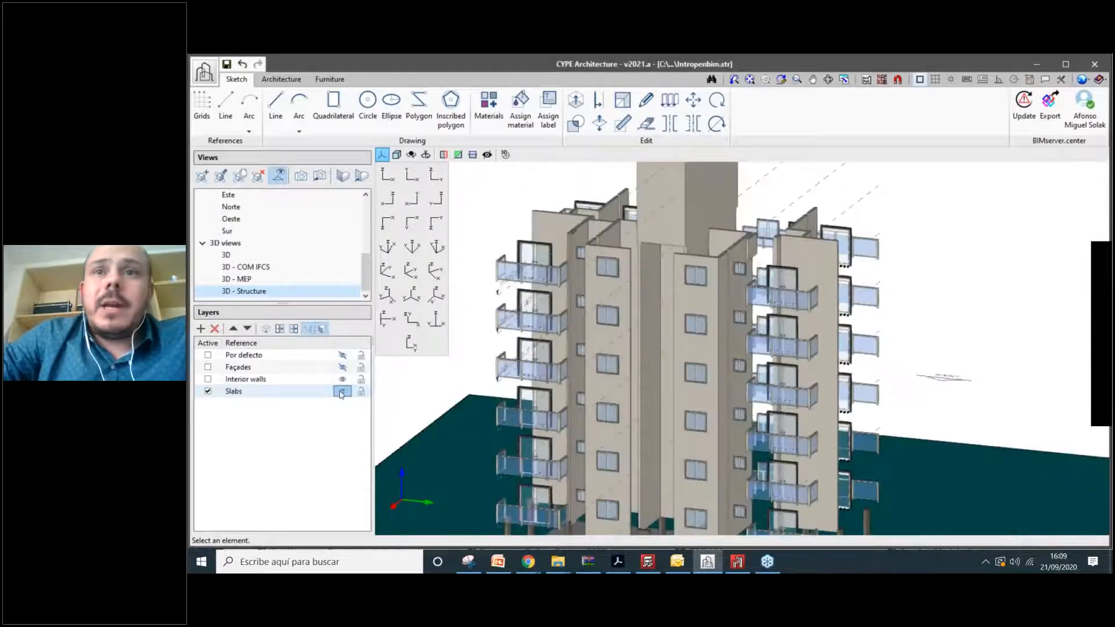
# Compare the model with and without the Slabs layer from several angles, and finish with that layer shown.
pyautogui.click(342, 391)
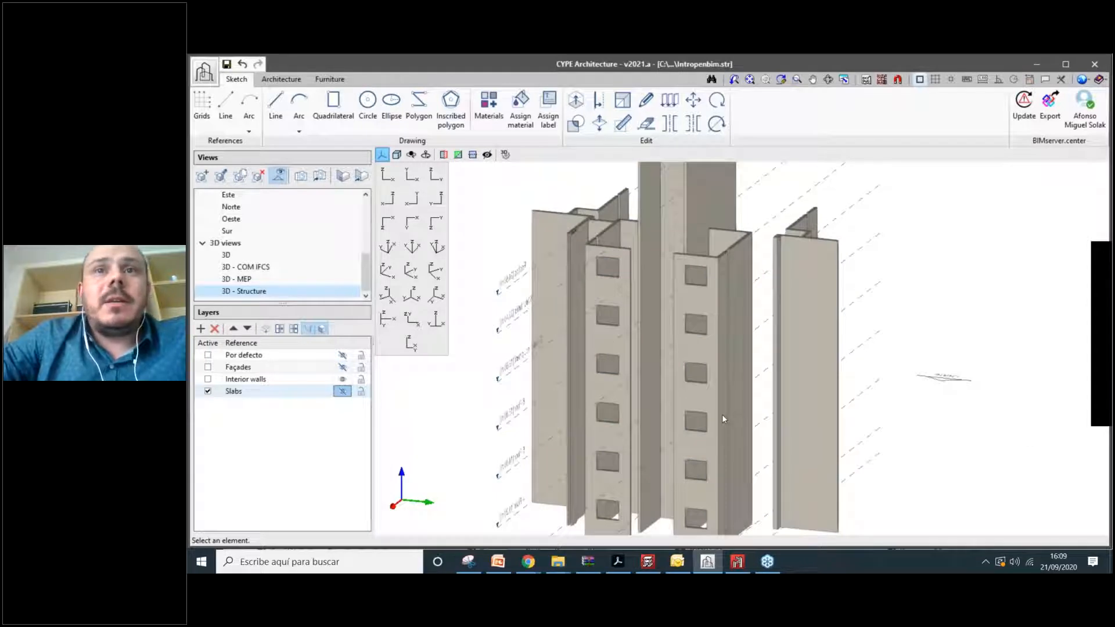
pyautogui.keyDown('shift'); pyautogui.moveTo(722, 414); pyautogui.dragTo(522, 415, button='middle'); pyautogui.keyUp('shift')
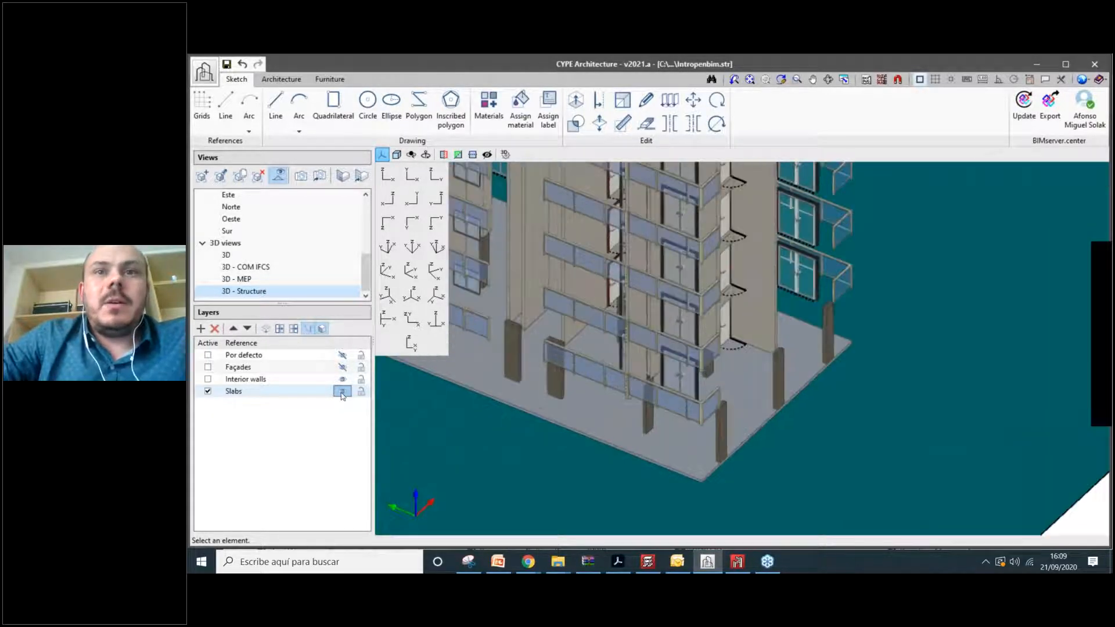
pyautogui.click(342, 391)
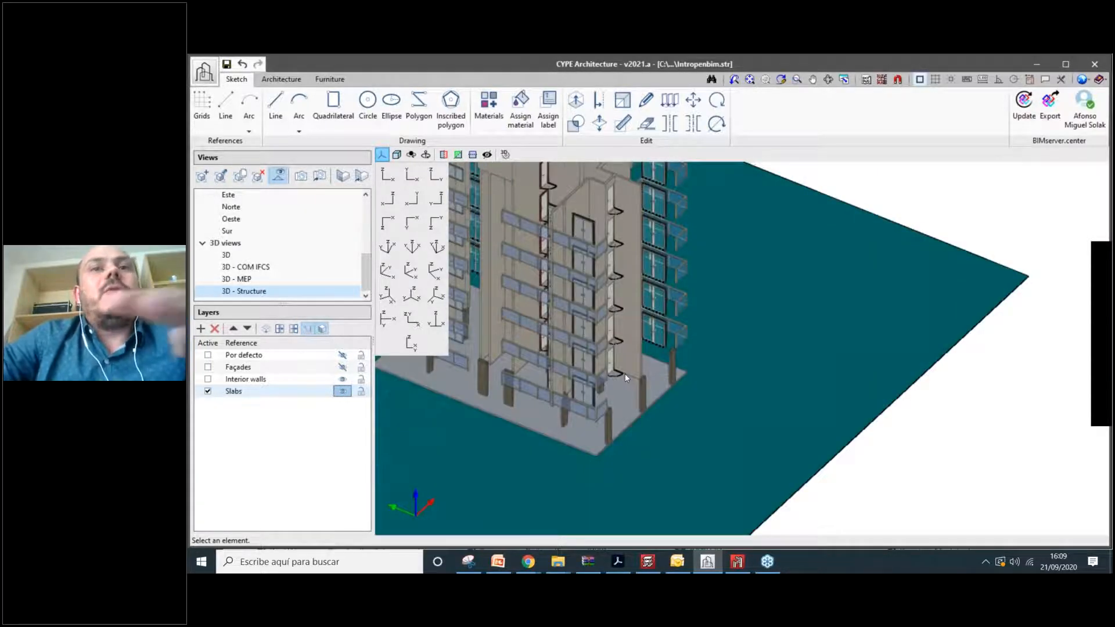
pyautogui.keyDown('shift'); pyautogui.moveTo(625, 373); pyautogui.dragTo(645, 399, button='middle'); pyautogui.keyUp('shift')
pyautogui.scroll(3, 646, 400)
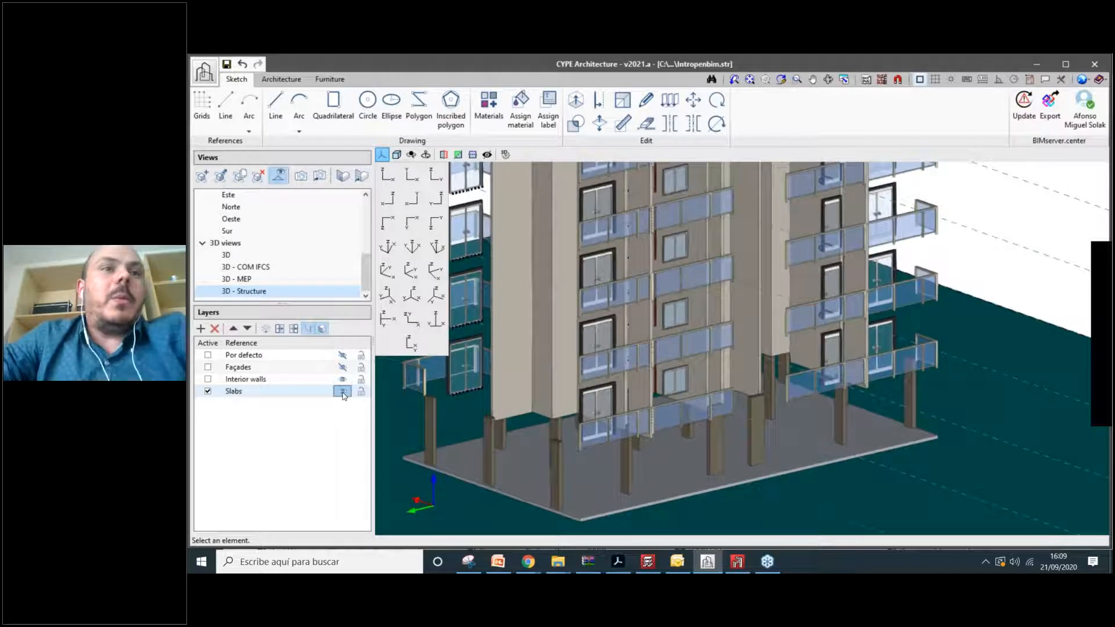
pyautogui.click(342, 392)
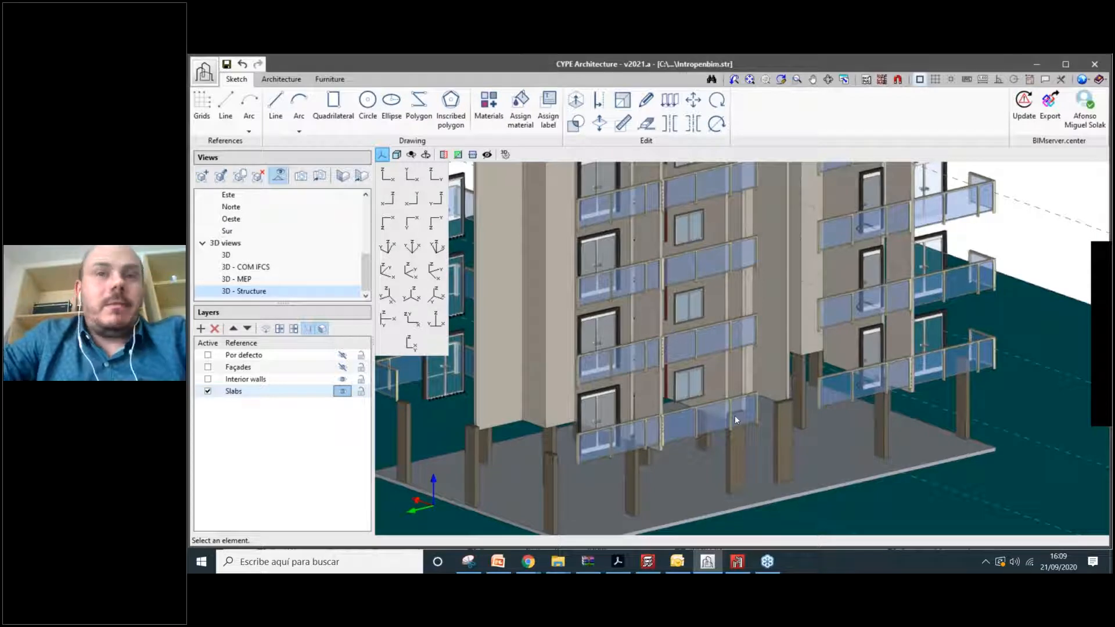
pyautogui.moveTo(734, 416); pyautogui.dragTo(746, 425, button='middle')
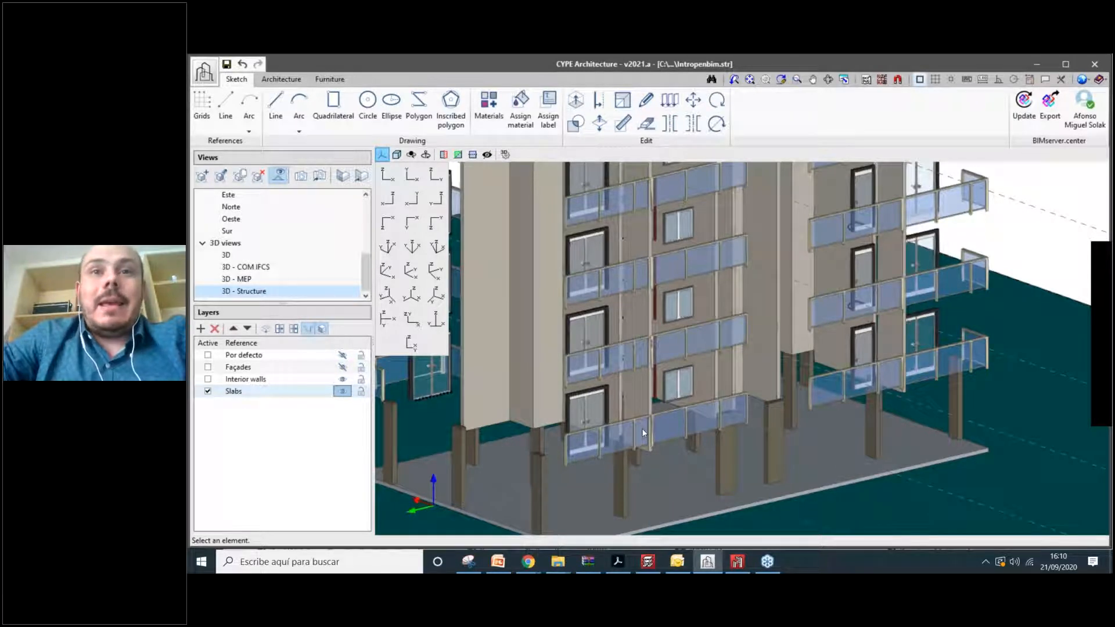
pyautogui.moveTo(642, 429); pyautogui.dragTo(648, 372, button='middle')
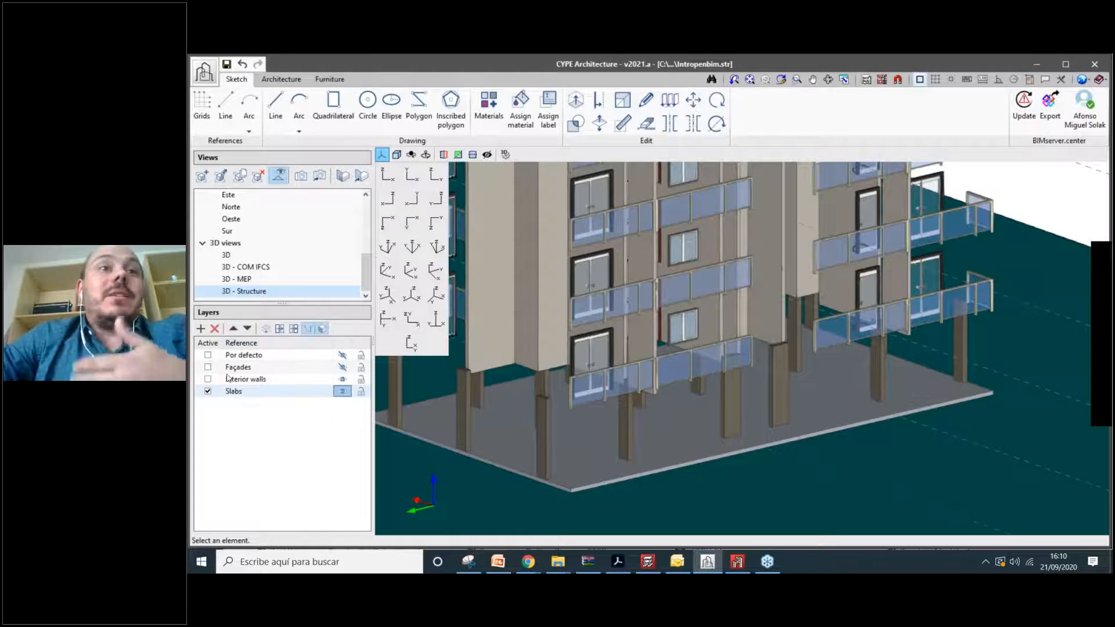
# Add a new layer named Carpentry and make it the active layer.
pyautogui.click(200, 329)
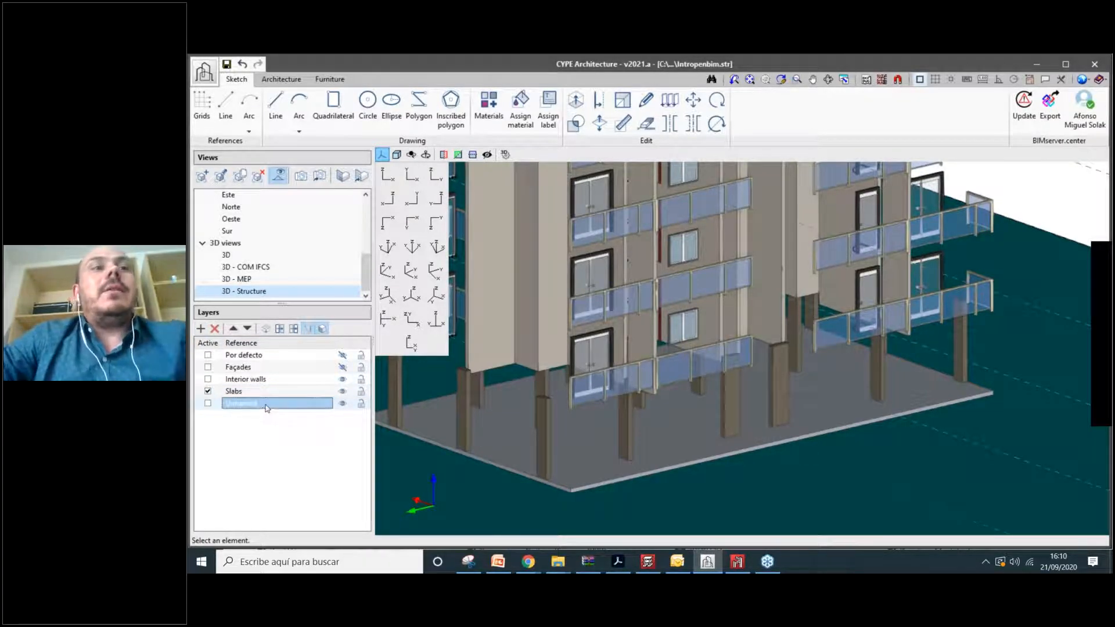
pyautogui.write('Carpentry')
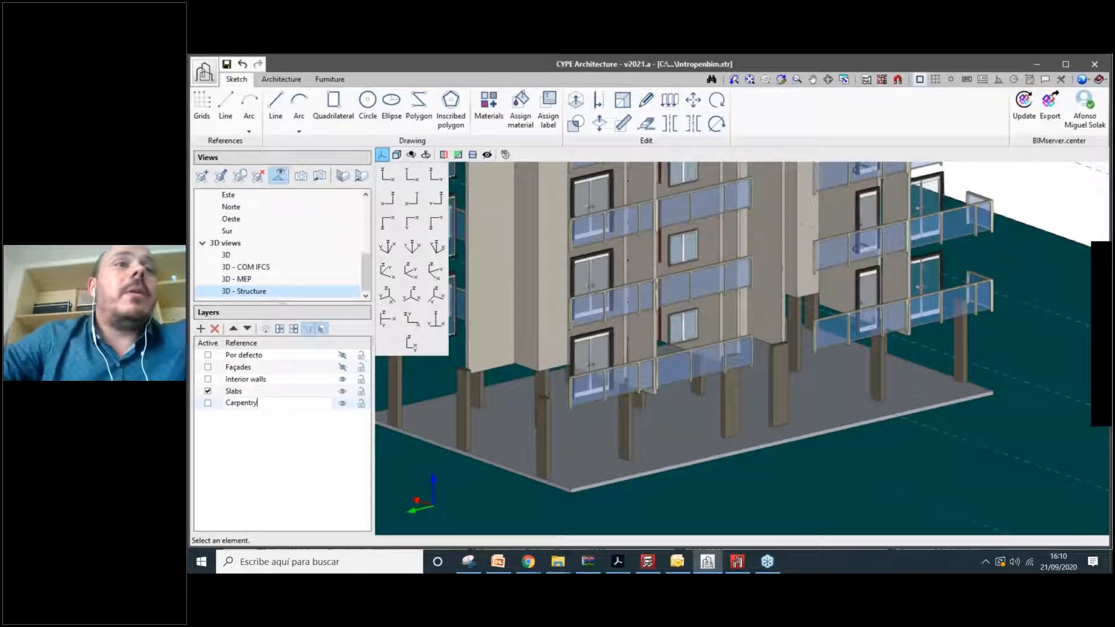
pyautogui.press('Return')
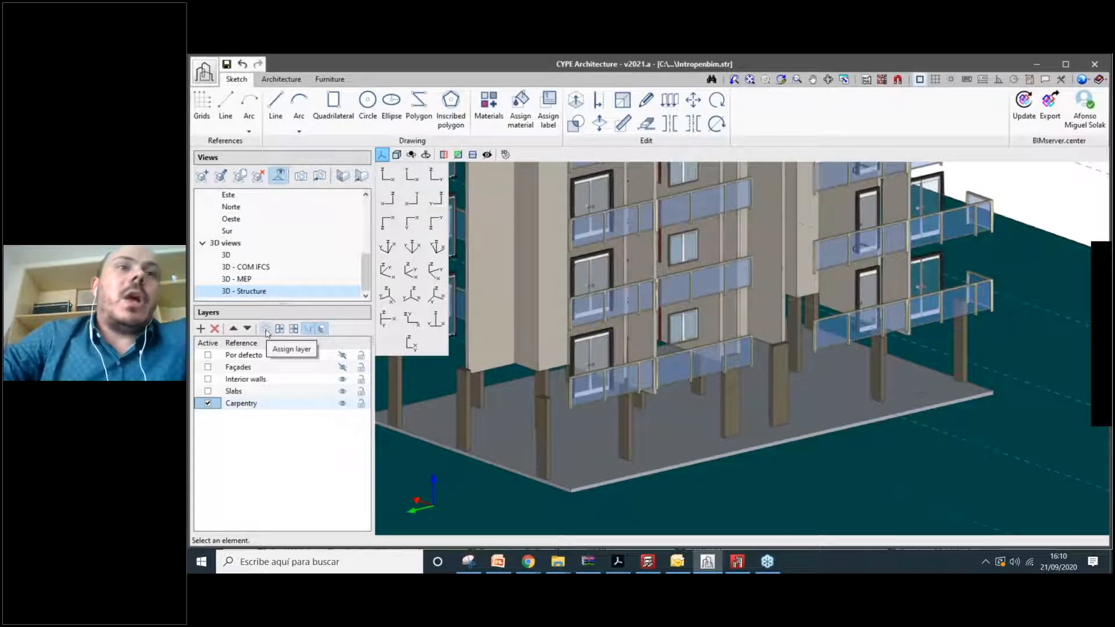
# Assign a selection of doors and windows on the building's lower floors to the Carpentry layer.
pyautogui.click(265, 329)
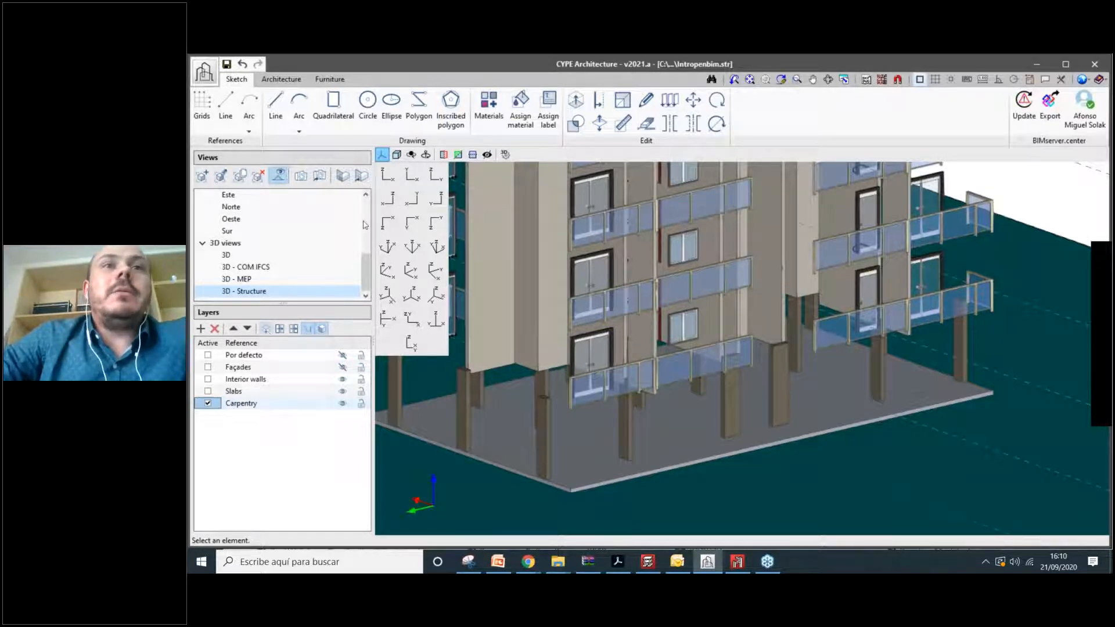
pyautogui.click(466, 198)
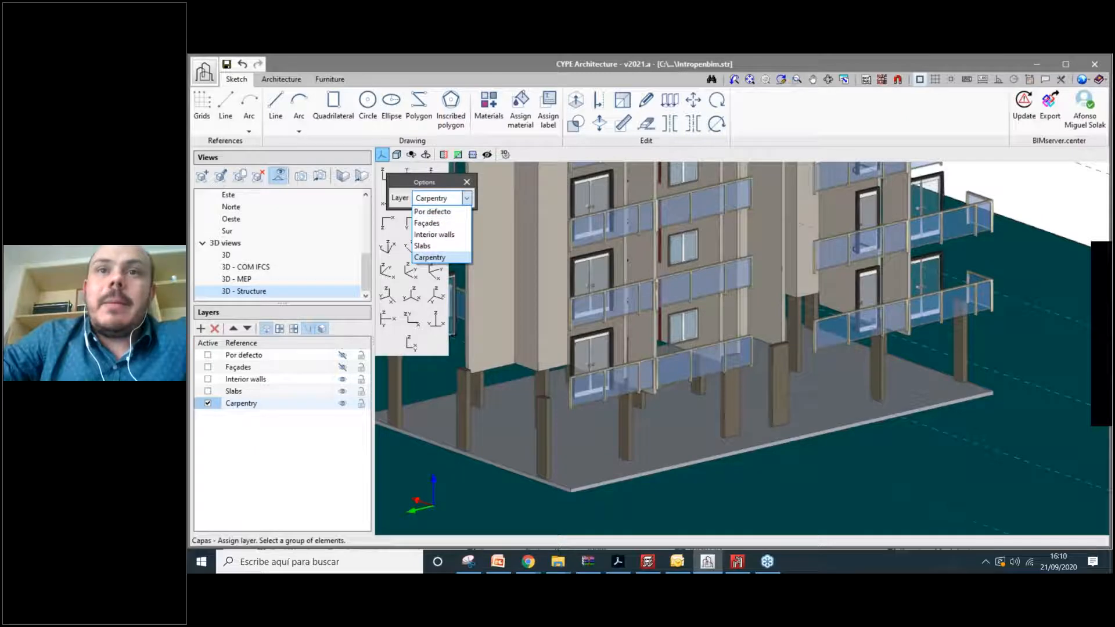
pyautogui.click(433, 257)
pyautogui.click(679, 334)
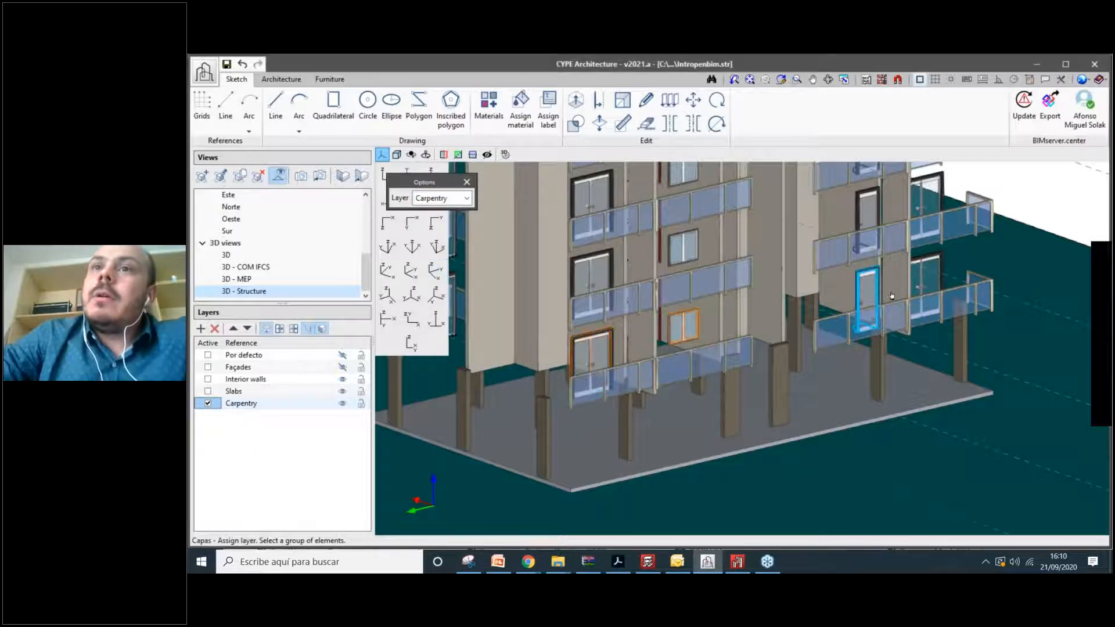
pyautogui.click(891, 295)
pyautogui.keyDown('shift'); pyautogui.moveTo(743, 295); pyautogui.dragTo(859, 295, button='middle'); pyautogui.keyUp('shift')
pyautogui.click(859, 296)
pyautogui.click(804, 279)
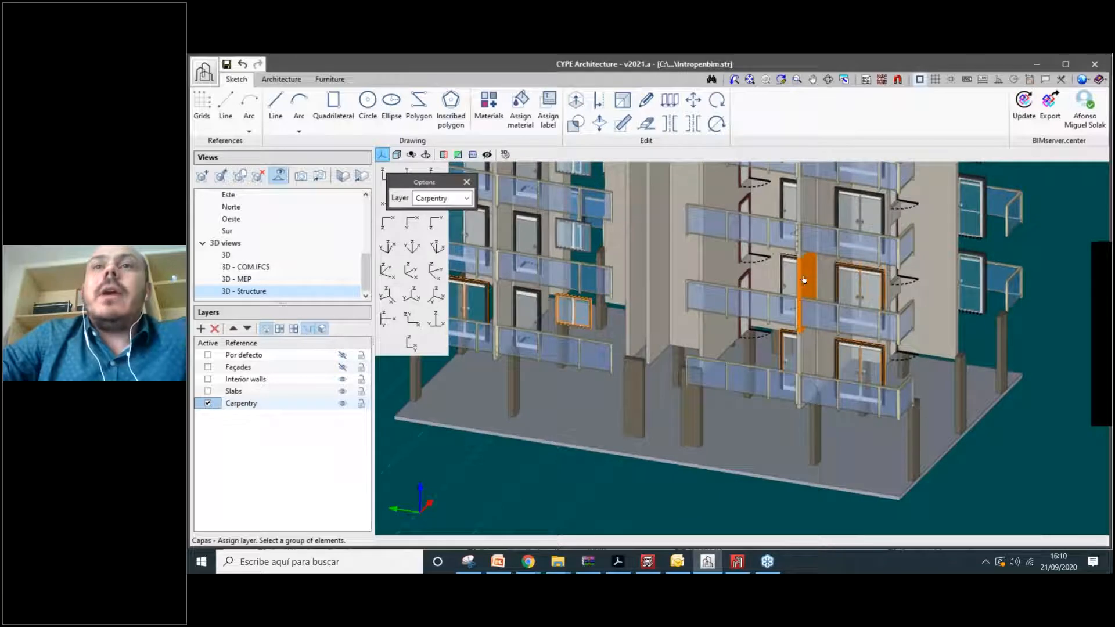
pyautogui.click(803, 280)
pyautogui.keyDown('shift'); pyautogui.moveTo(803, 280); pyautogui.dragTo(917, 280, button='middle'); pyautogui.keyUp('shift')
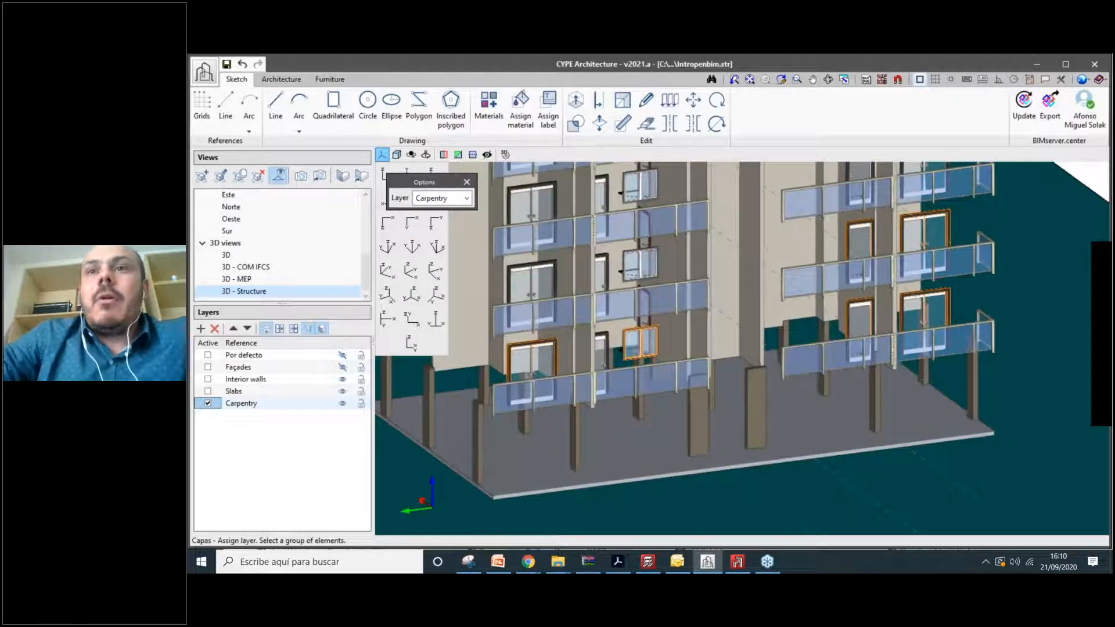
# Compare the model with and without the Carpentry layer, and finish with that layer shown.
pyautogui.click(343, 404)
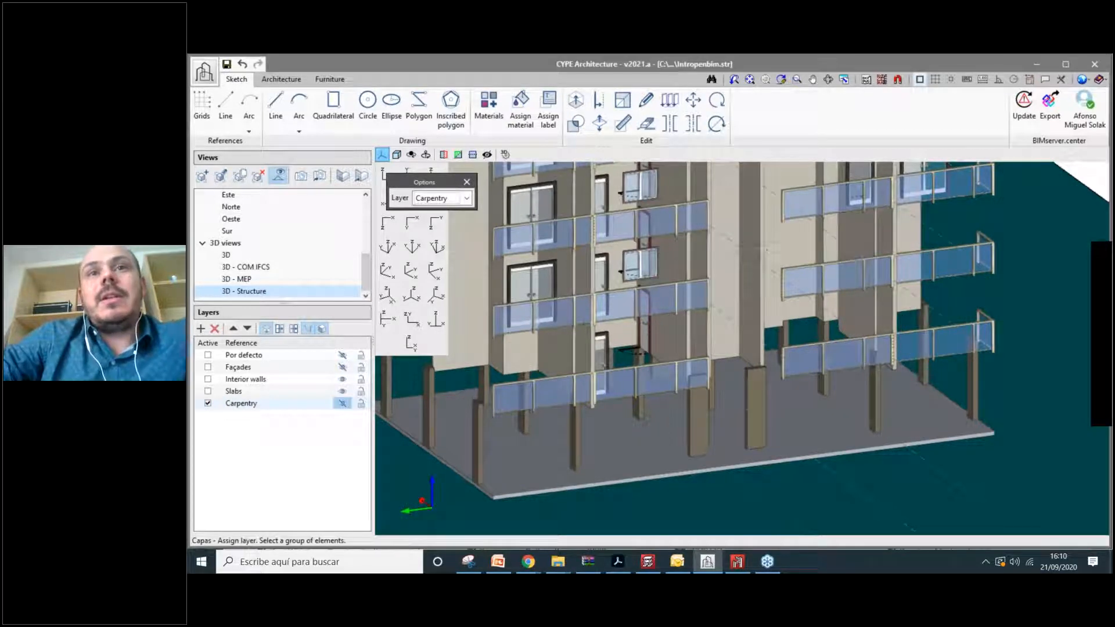
pyautogui.click(343, 403)
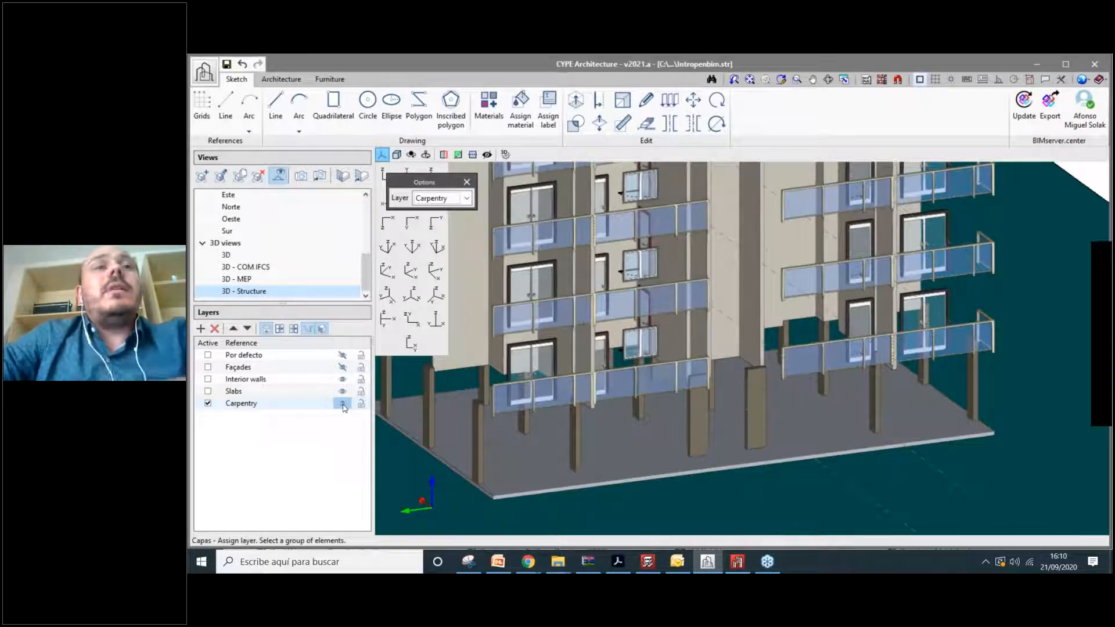
pyautogui.scroll(-2, 786, 319)
pyautogui.moveTo(785, 318); pyautogui.dragTo(783, 418, button='middle')
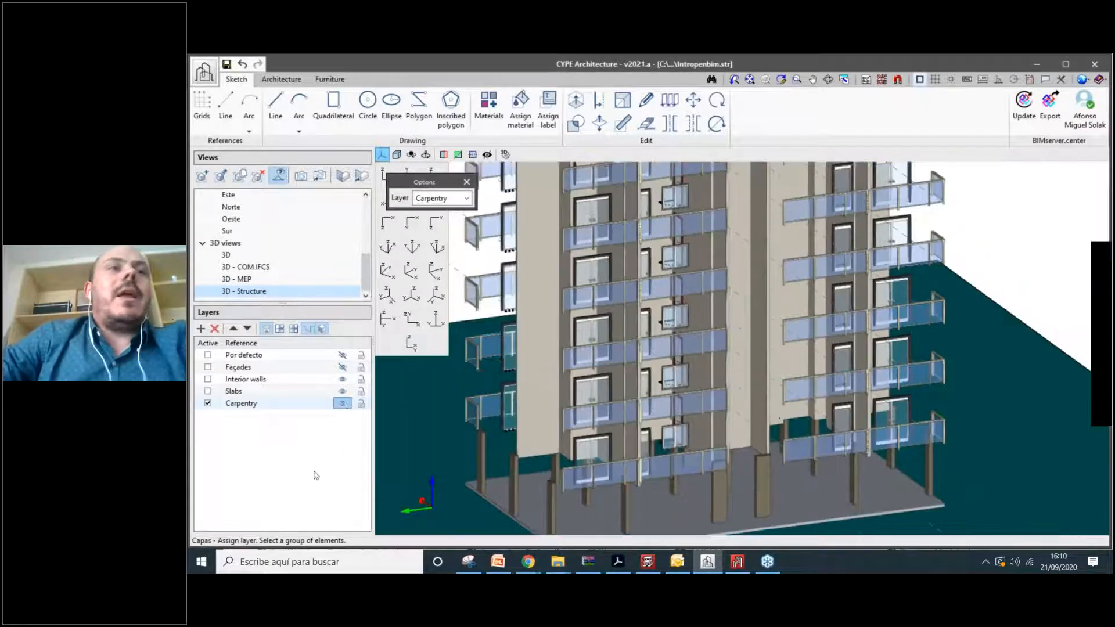
# Examine the building's walls, balconies and openings from close up, from a distance and from above.
pyautogui.scroll(-1, 765, 434)
pyautogui.scroll(1, 761, 437)
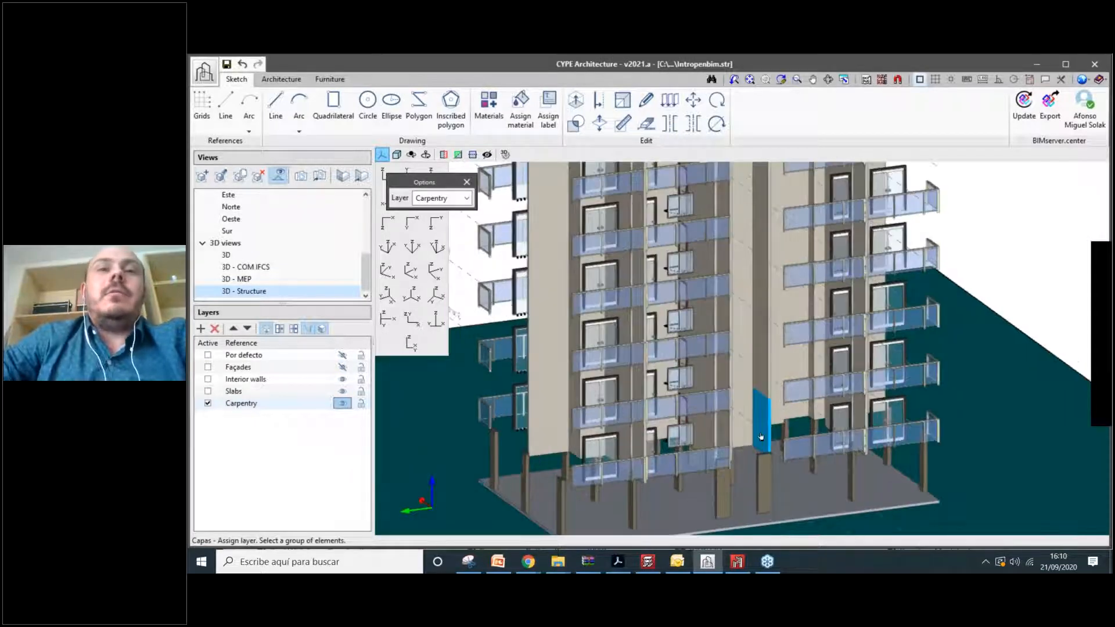
pyautogui.scroll(-2, 760, 437)
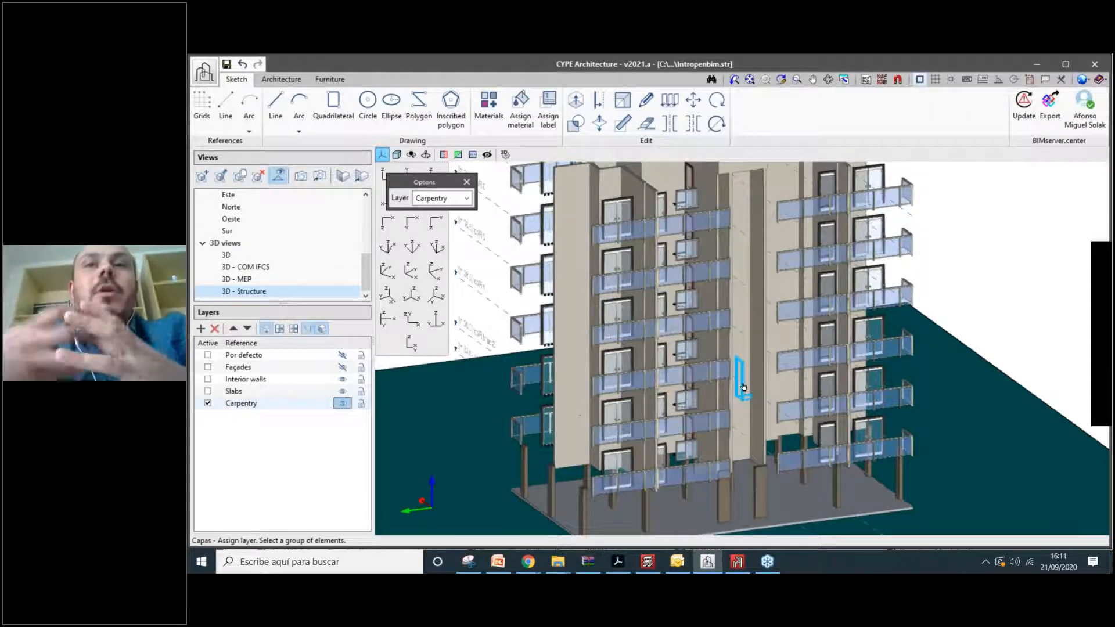
pyautogui.scroll(-1, 744, 388)
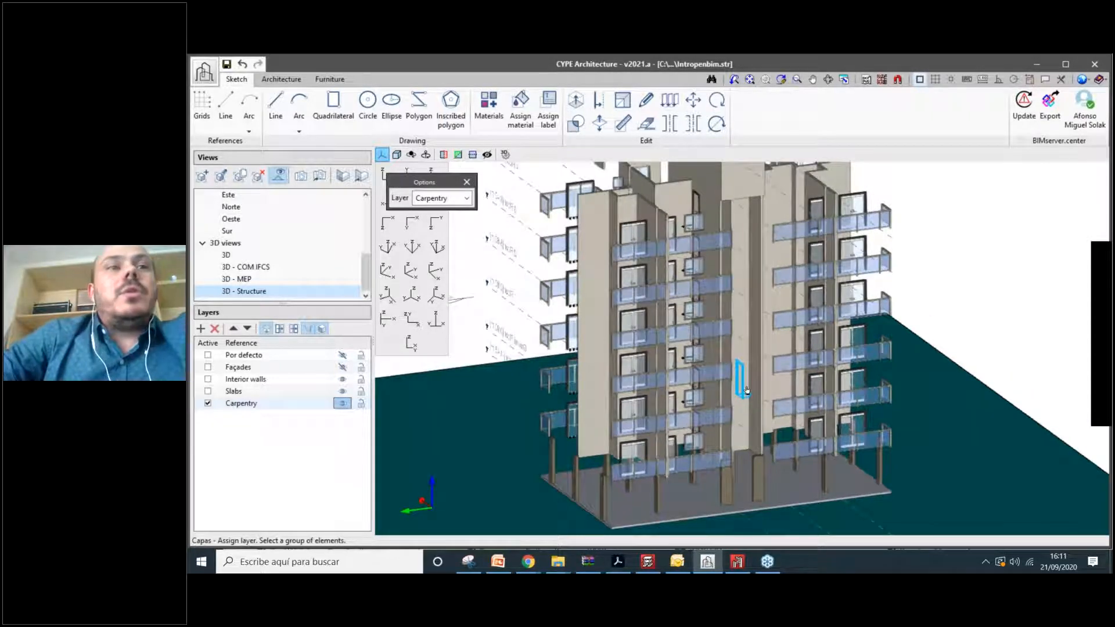
pyautogui.scroll(2, 746, 391)
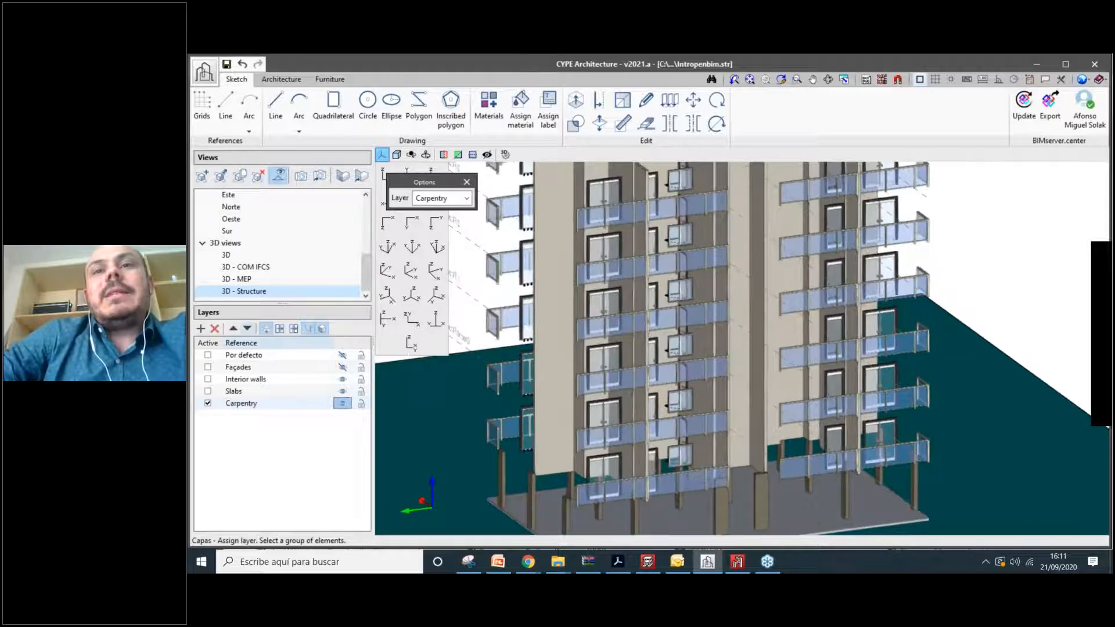
pyautogui.scroll(1, 784, 416)
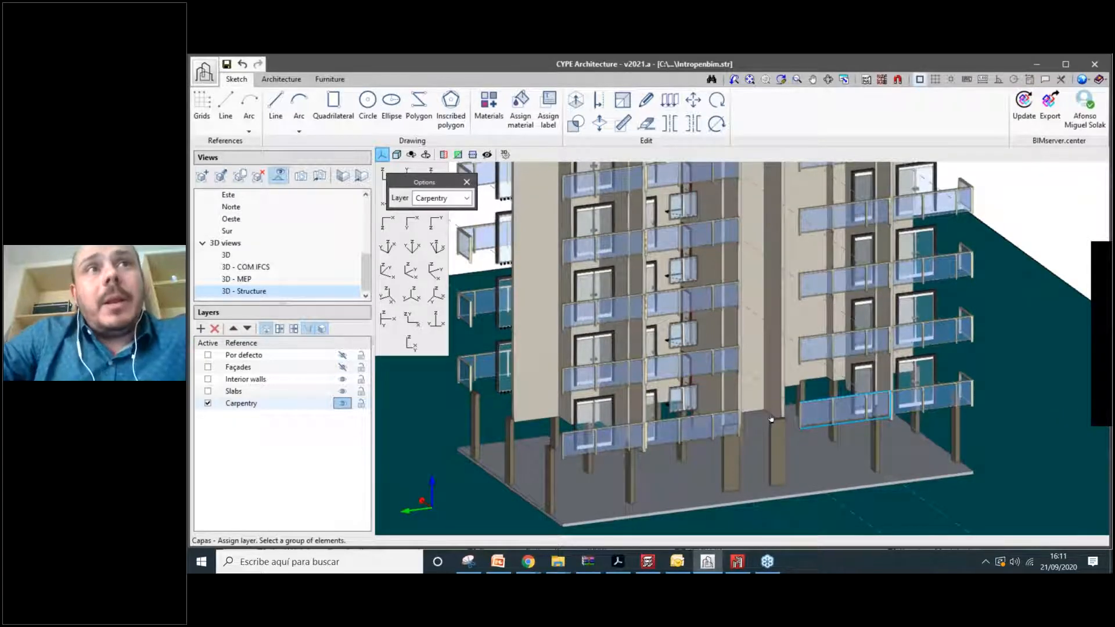
pyautogui.scroll(-3, 771, 419)
pyautogui.moveTo(770, 420); pyautogui.dragTo(692, 426, button='middle')
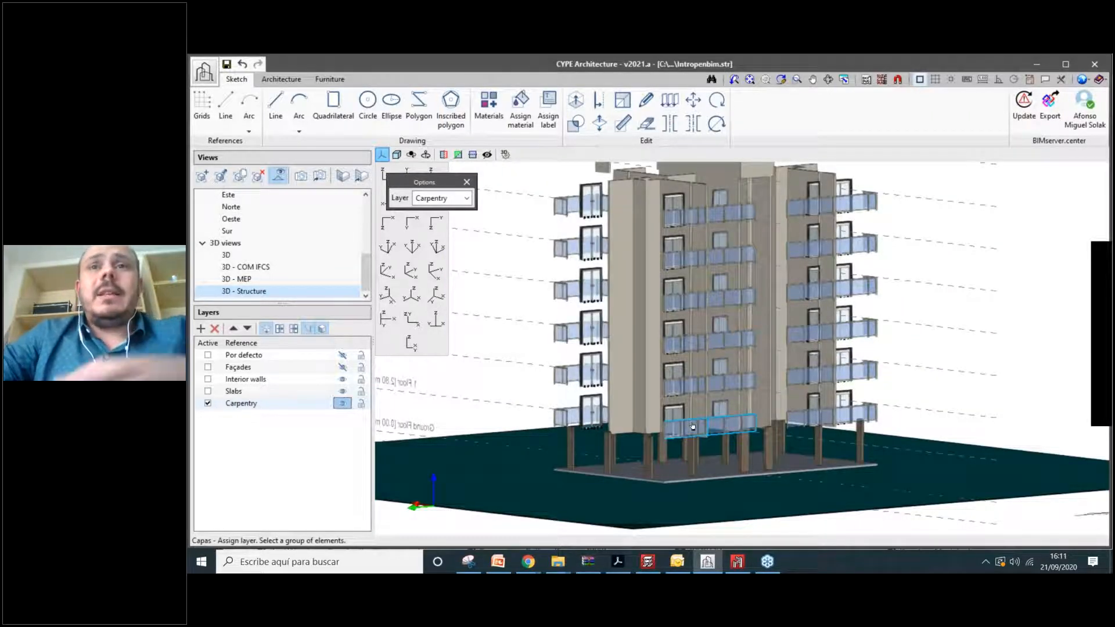
pyautogui.moveTo(692, 426); pyautogui.dragTo(762, 274, button='middle')
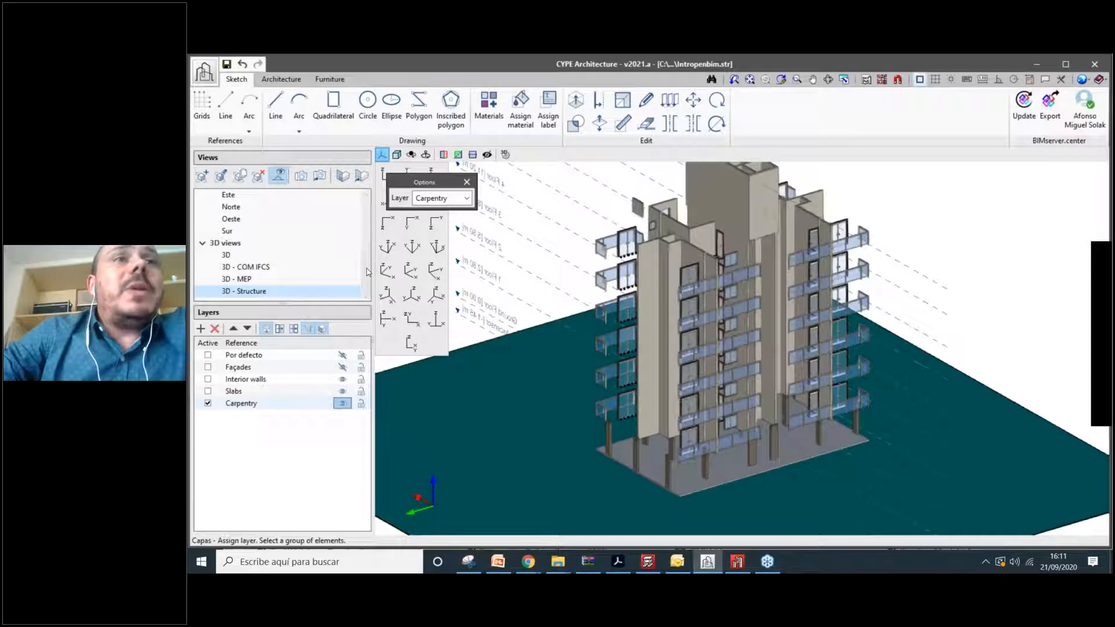
# Open the 4 Floor plan view and tilt it to inspect that storey's walls and openings in 3D.
pyautogui.scroll(5, 244, 251)
pyautogui.scroll(-1, 250, 252)
pyautogui.moveTo(364, 217)
pyautogui.mouseDown()
pyautogui.moveTo(364, 226)
pyautogui.moveTo(365, 204)
pyautogui.mouseUp()
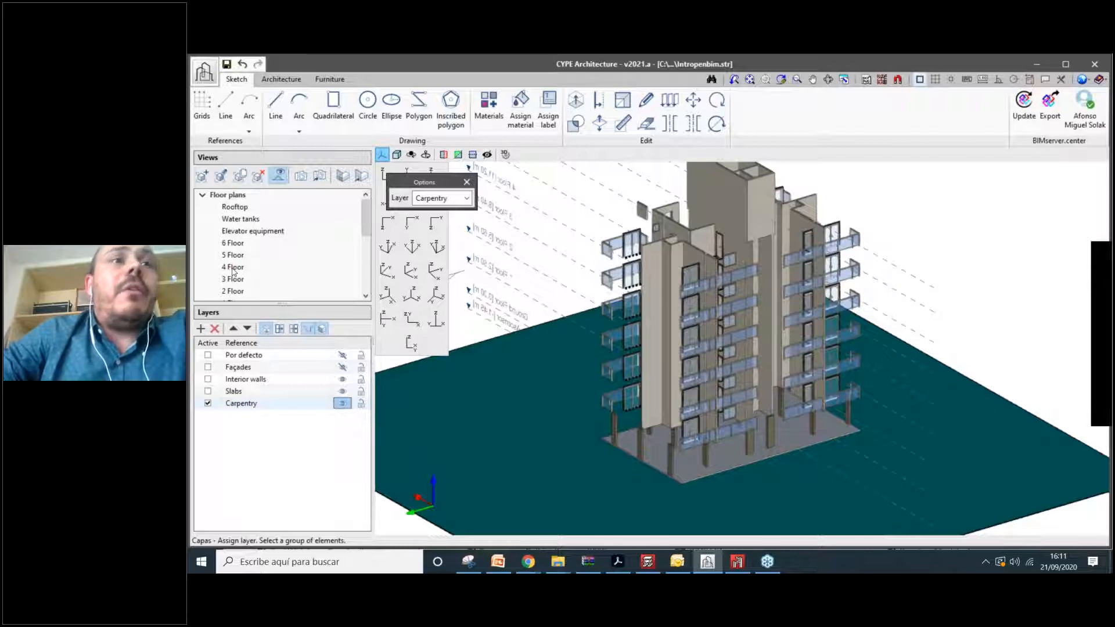
pyautogui.click(232, 267)
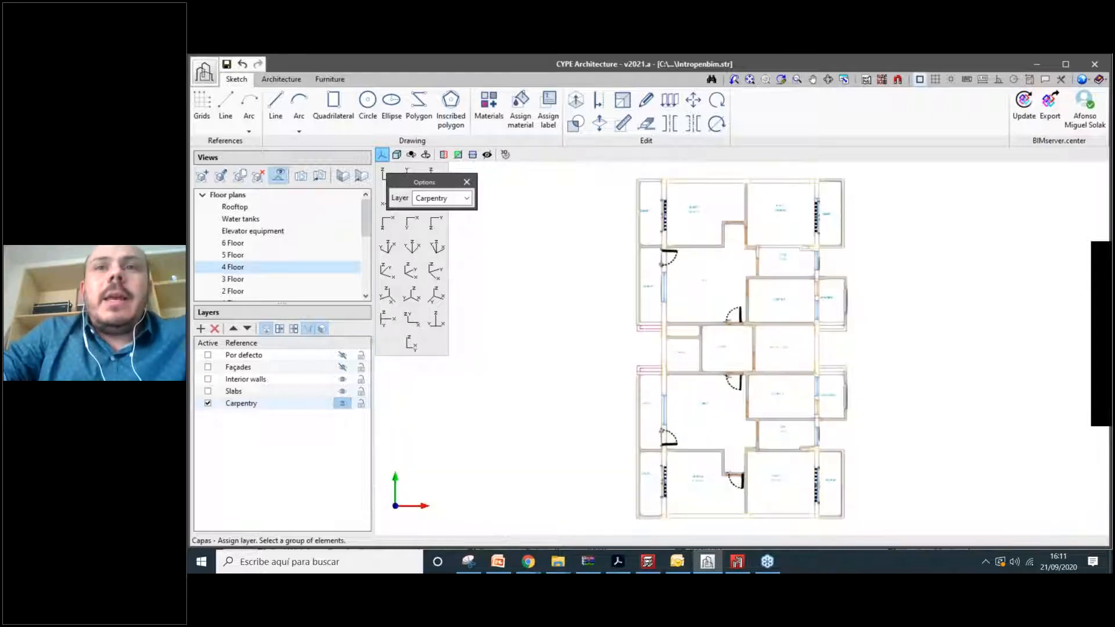
pyautogui.keyDown('shift'); pyautogui.moveTo(929, 476); pyautogui.dragTo(893, 406, button='middle'); pyautogui.keyUp('shift')
pyautogui.scroll(1, 893, 406)
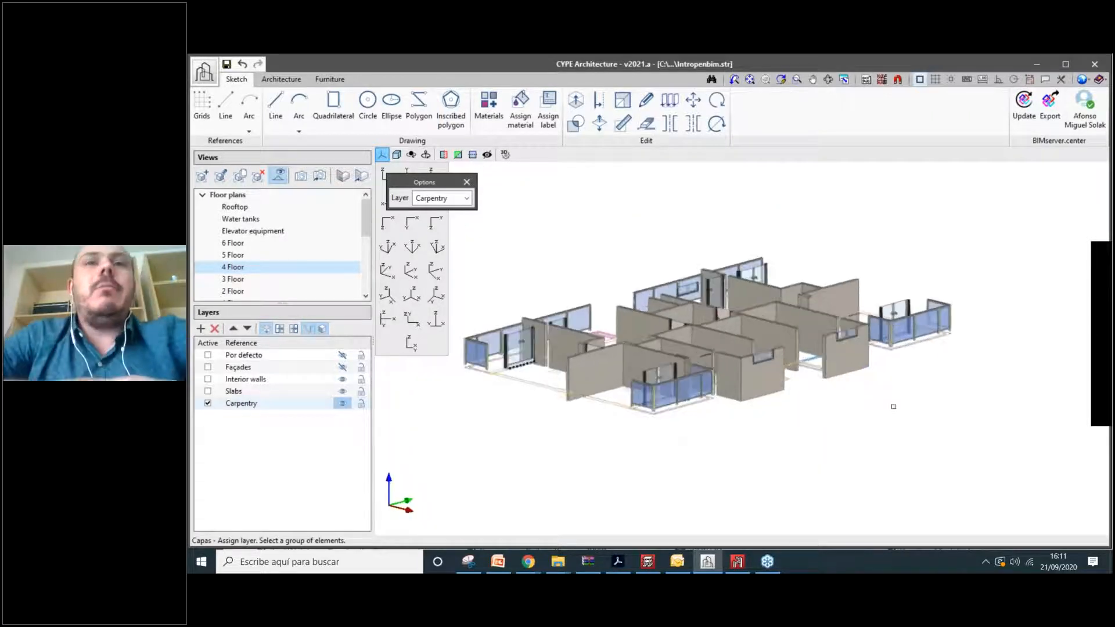
# Open the 4 Floor view's settings and review its top and bottom plane distances and file visibility options.
pyautogui.rightClick(232, 267)
pyautogui.press('Return')
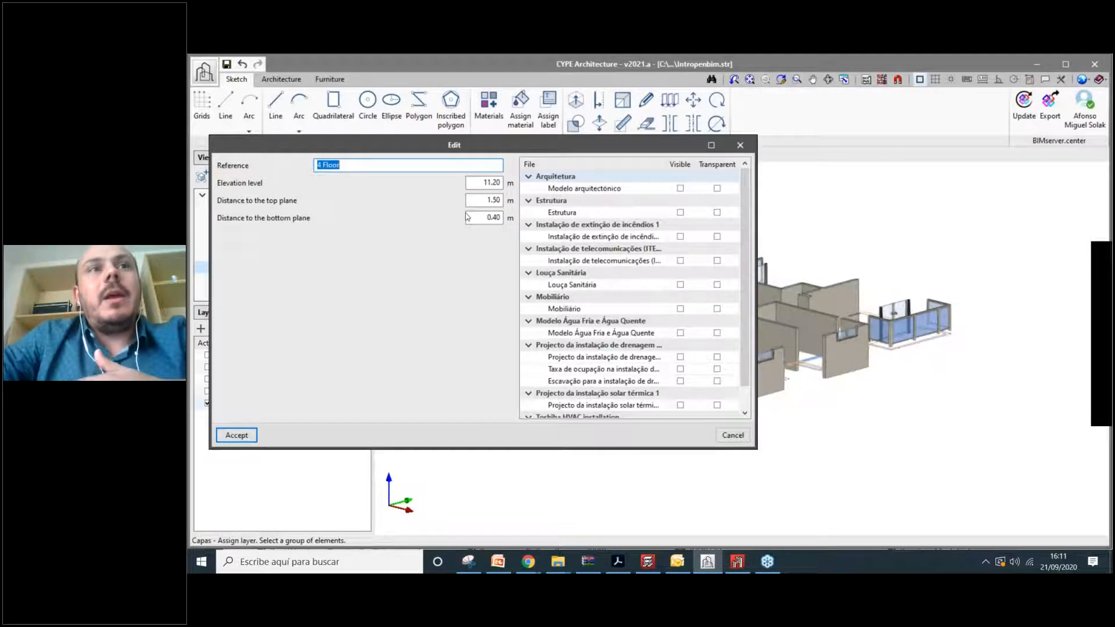
pyautogui.moveTo(482, 203)
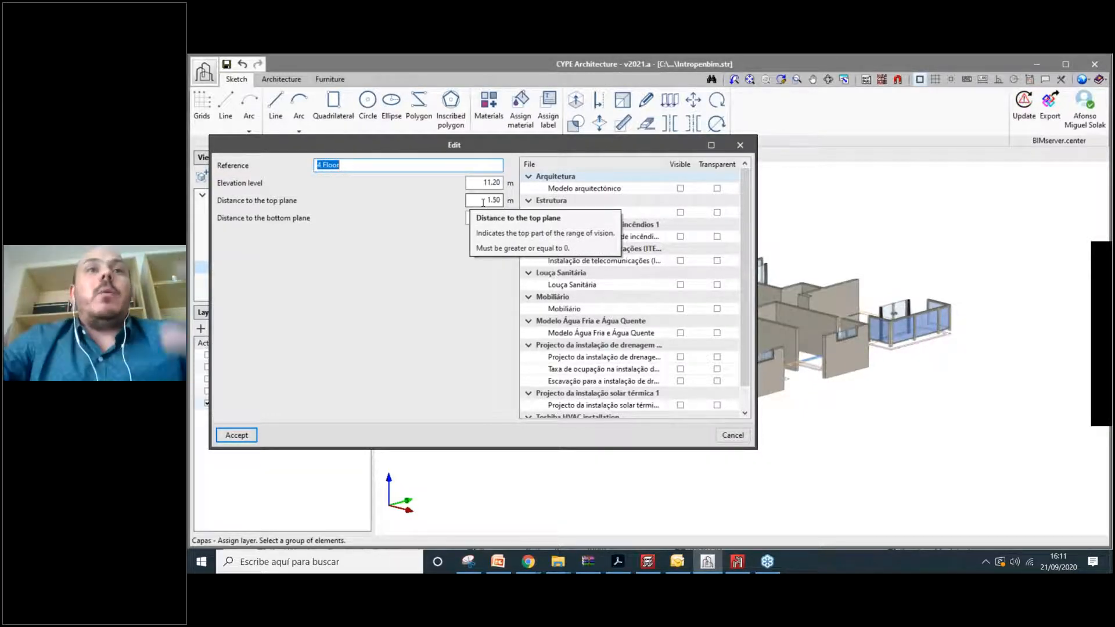
pyautogui.click(486, 200)
pyautogui.click(483, 216)
pyautogui.click(482, 200)
pyautogui.doubleClick(491, 201)
pyautogui.click(489, 217)
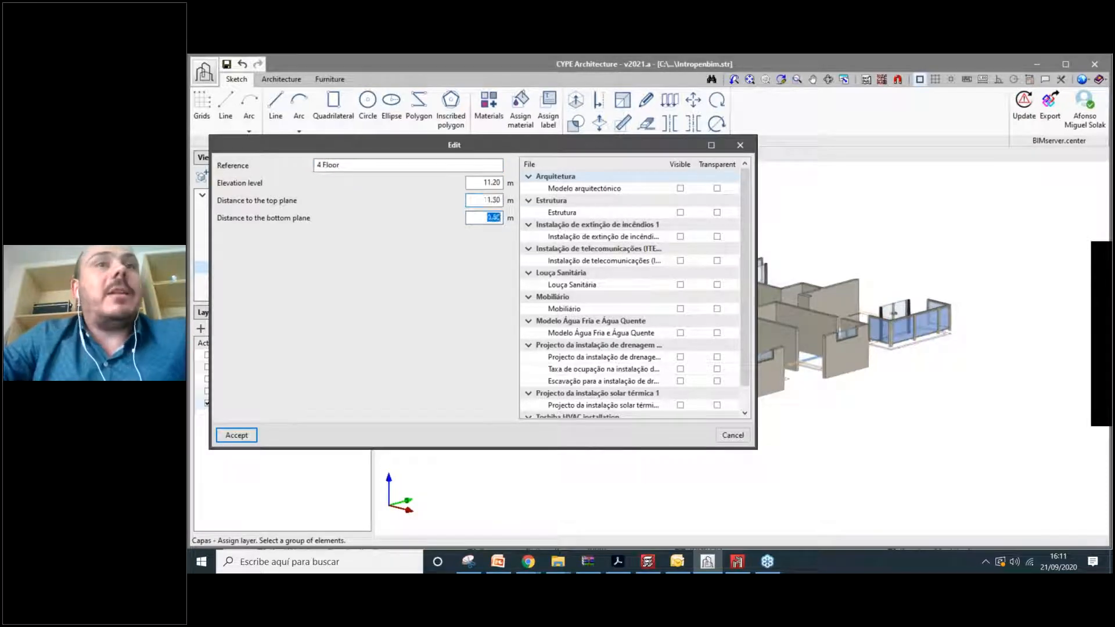
pyautogui.moveTo(650, 145); pyautogui.dragTo(630, 173)
pyautogui.moveTo(737, 279); pyautogui.dragTo(582, 279)
pyautogui.moveTo(505, 165); pyautogui.dragTo(482, 148)
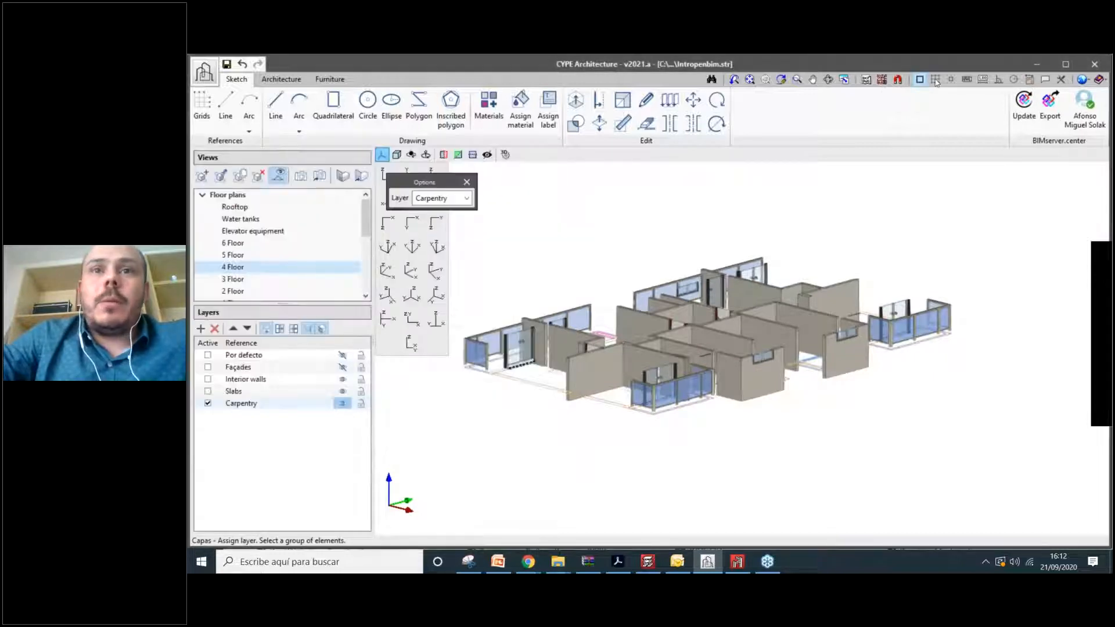
# Show the drawing grid and inspect the 4 Floor storey against it from above, below and close up.
pyautogui.click(935, 79)
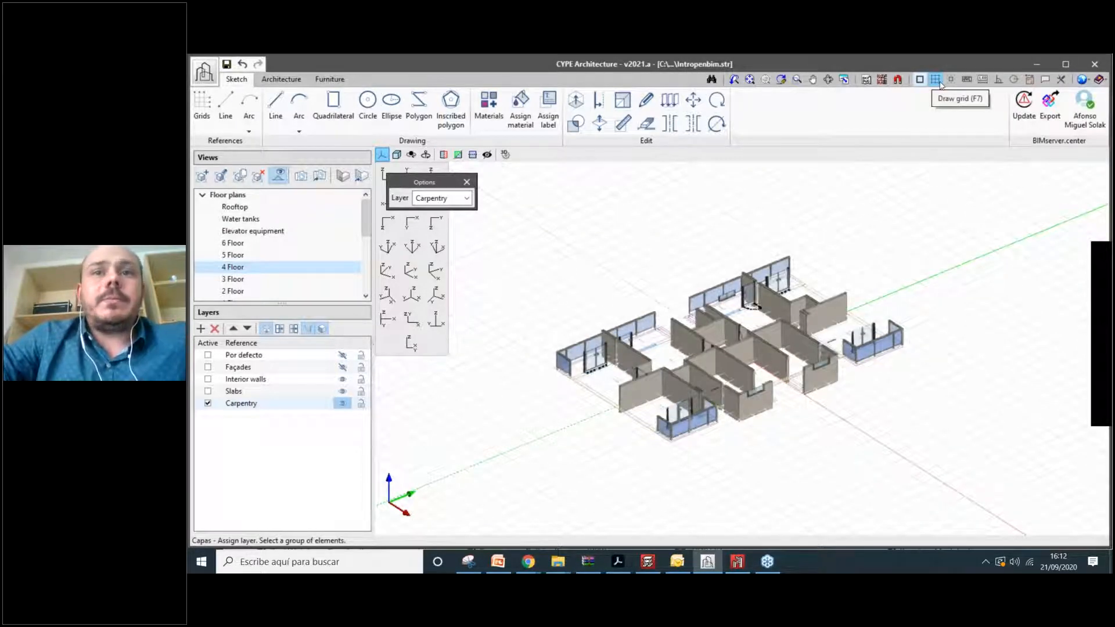
pyautogui.click(941, 84)
pyautogui.scroll(3, 729, 348)
pyautogui.keyDown('shift'); pyautogui.moveTo(729, 371); pyautogui.dragTo(644, 371, button='middle'); pyautogui.keyUp('shift')
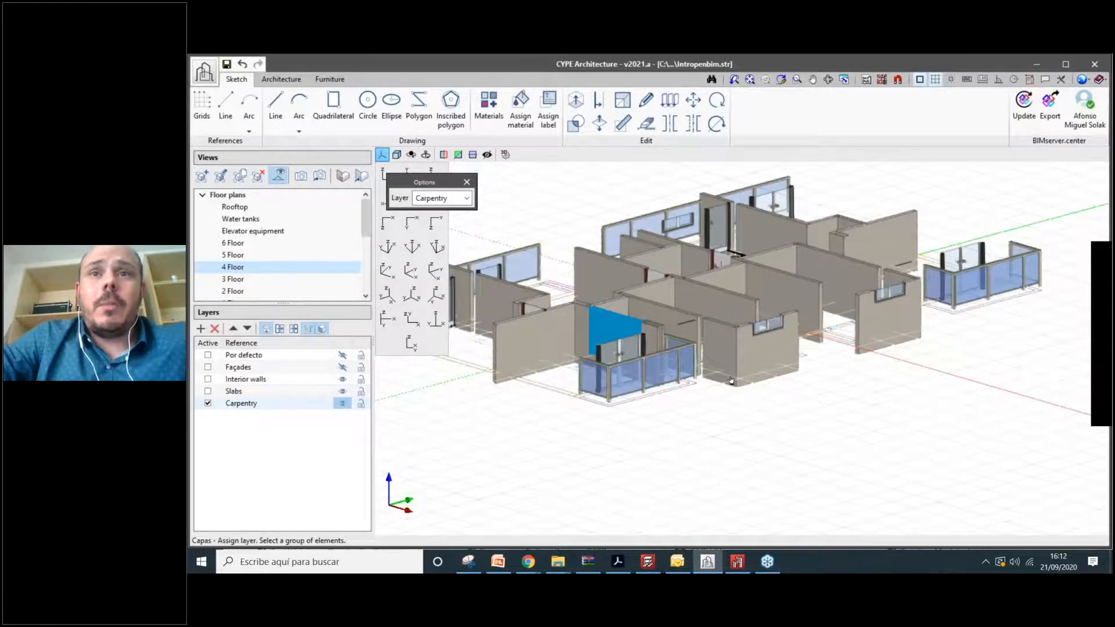
pyautogui.keyDown('shift'); pyautogui.moveTo(721, 347); pyautogui.dragTo(736, 375, button='middle'); pyautogui.keyUp('shift')
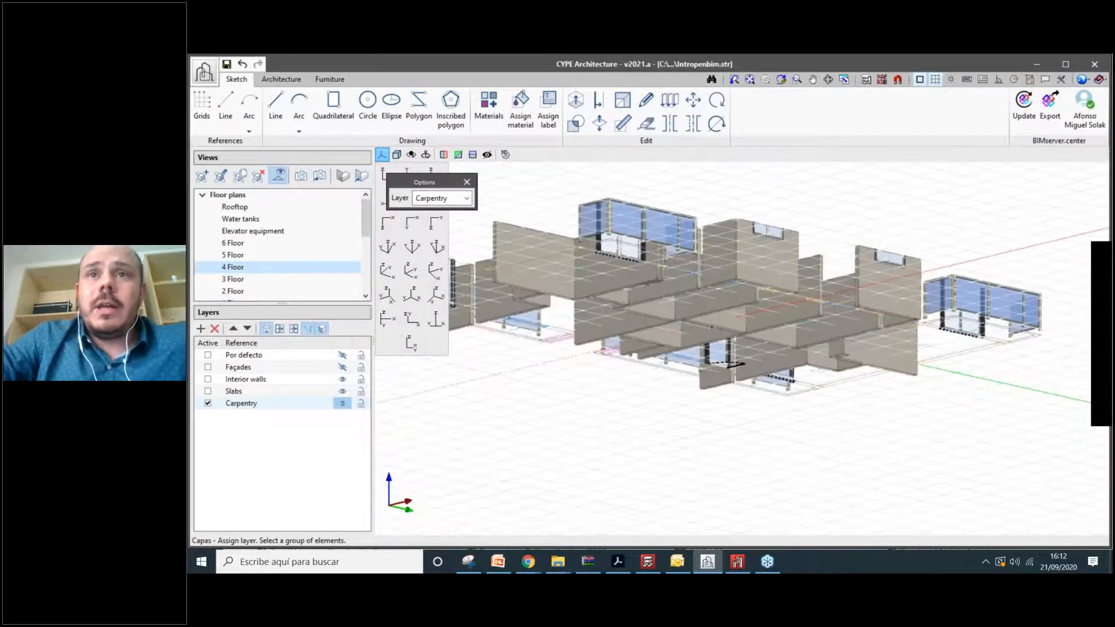
pyautogui.scroll(1, 738, 310)
pyautogui.moveTo(739, 311)
pyautogui.keyDown('shift'); pyautogui.mouseDown(button='middle')
pyautogui.moveTo(735, 359)
pyautogui.moveTo(729, 314)
pyautogui.mouseUp(button='middle'); pyautogui.keyUp('shift')
pyautogui.scroll(3, 741, 333)
pyautogui.scroll(-1, 729, 313)
# Set the 4 Floor view's distance to the top plane to 4.50 m and check the building's displayed range.
pyautogui.rightClick(229, 266)
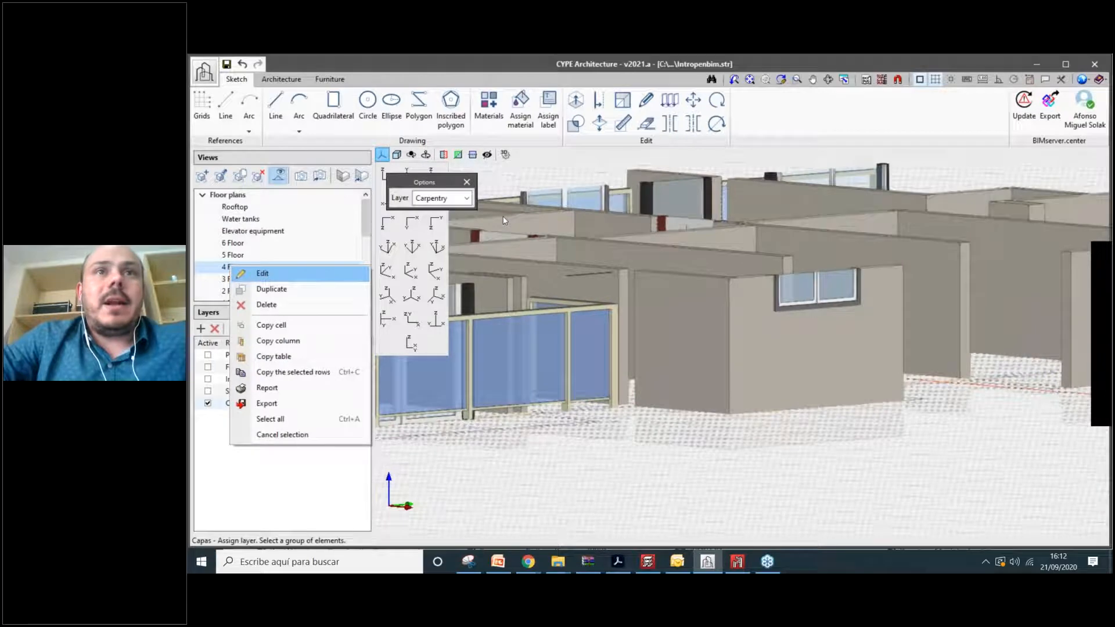
pyautogui.click(262, 273)
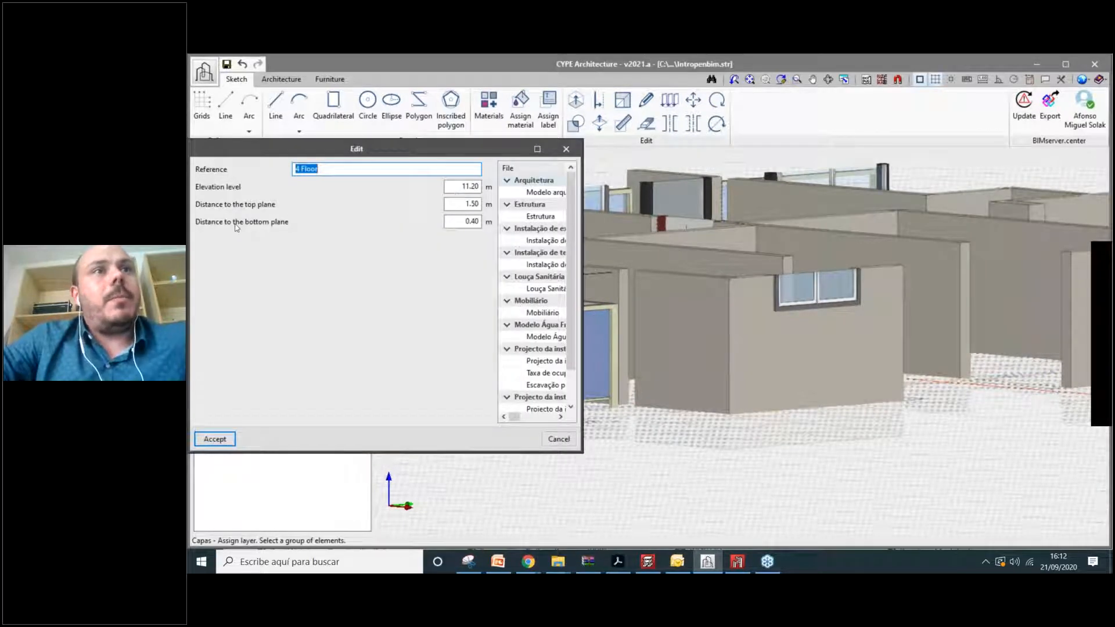
pyautogui.click(467, 203)
pyautogui.write('4')
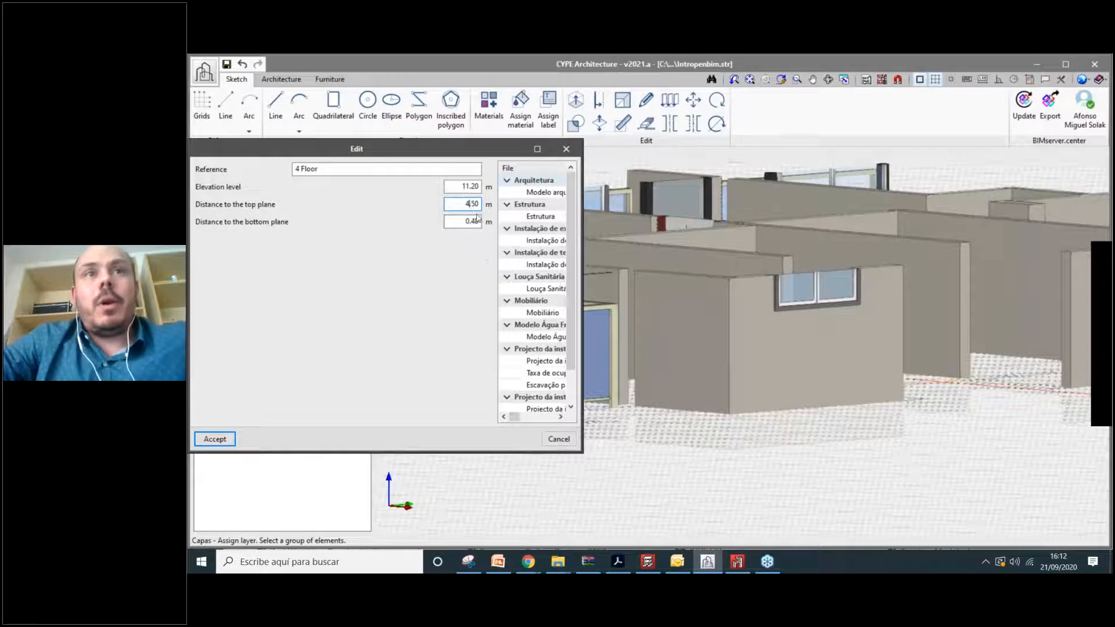
pyautogui.click(469, 221)
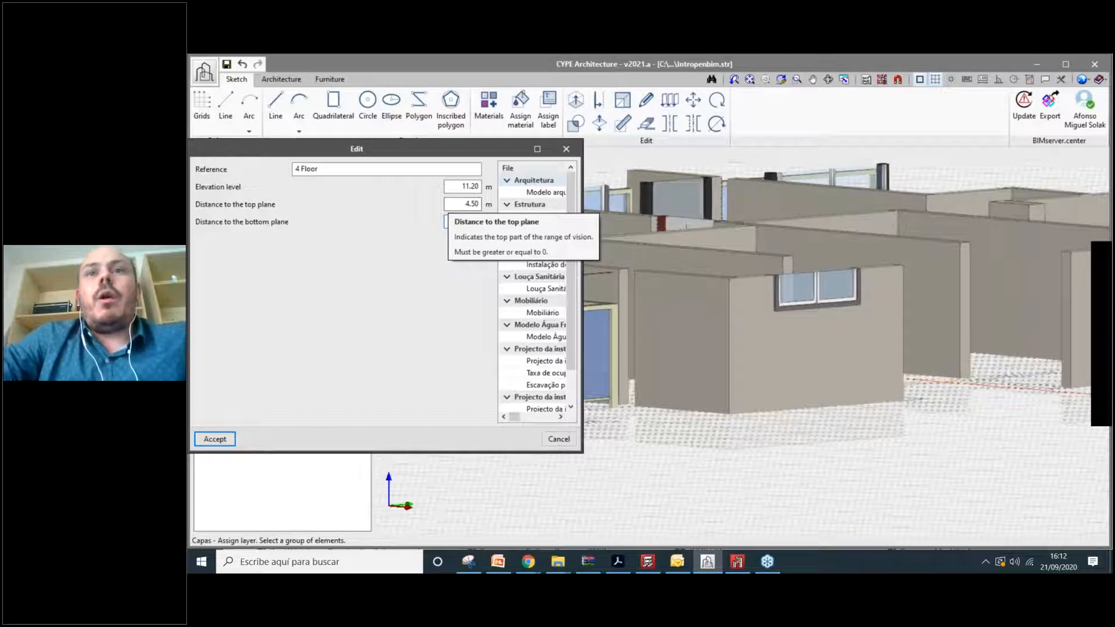
pyautogui.click(232, 437)
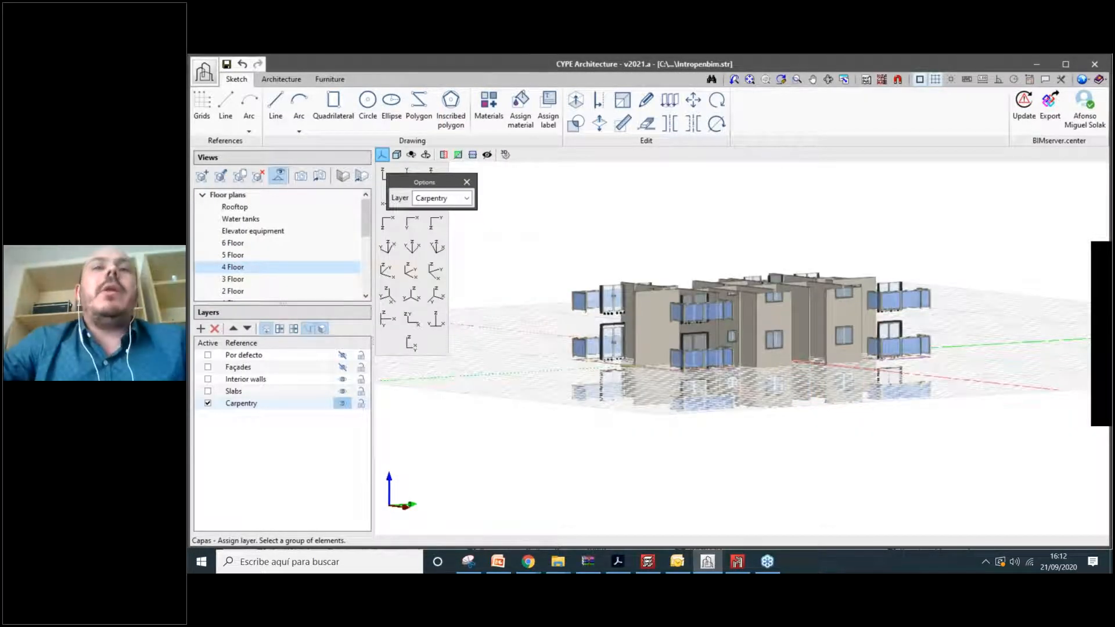
pyautogui.scroll(1, 829, 464)
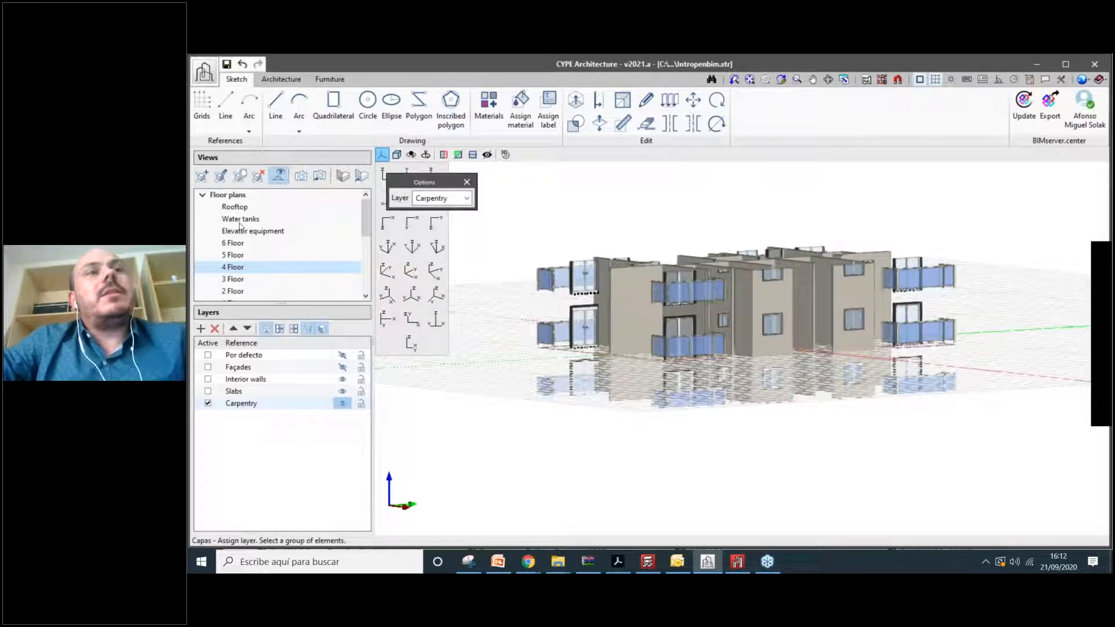
# Open the Este elevation's settings to review its next and previous plane distances, and leave them without edits.
pyautogui.moveTo(365, 215); pyautogui.dragTo(366, 236)
pyautogui.scroll(-1, 253, 271)
pyautogui.scroll(-2, 253, 270)
pyautogui.scroll(1, 236, 232)
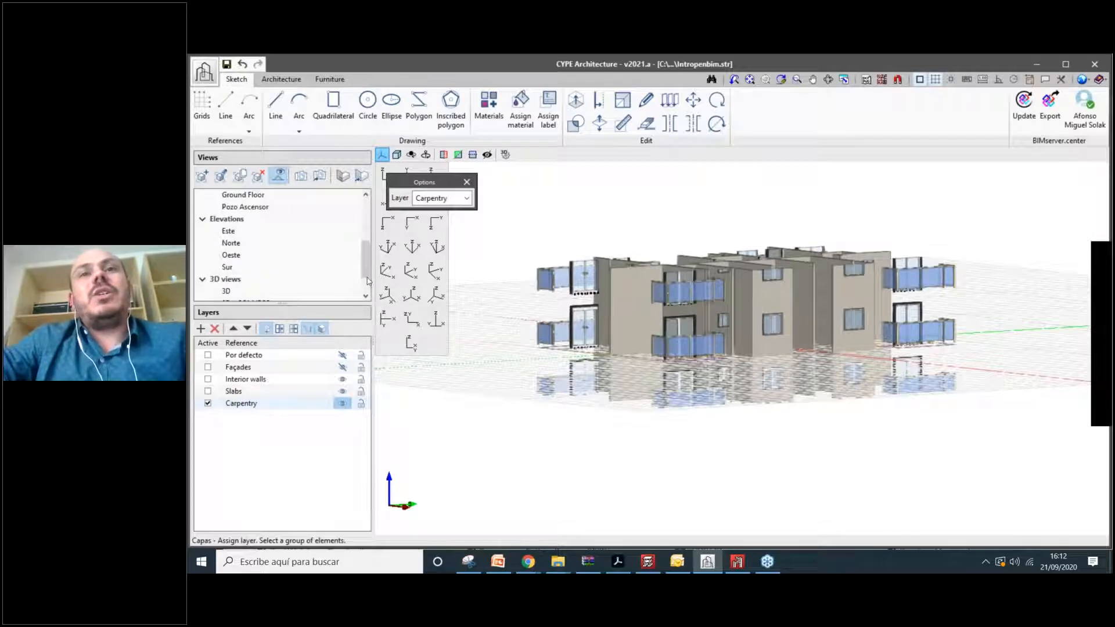
pyautogui.rightClick(229, 231)
pyautogui.click(255, 242)
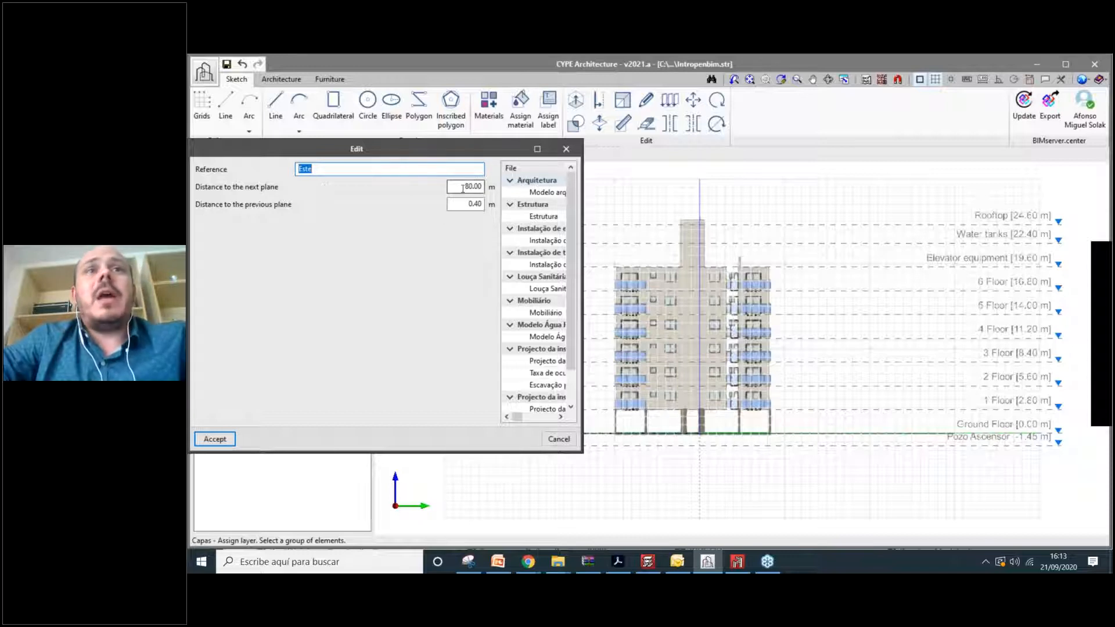
pyautogui.click(565, 148)
pyautogui.scroll(3, 254, 229)
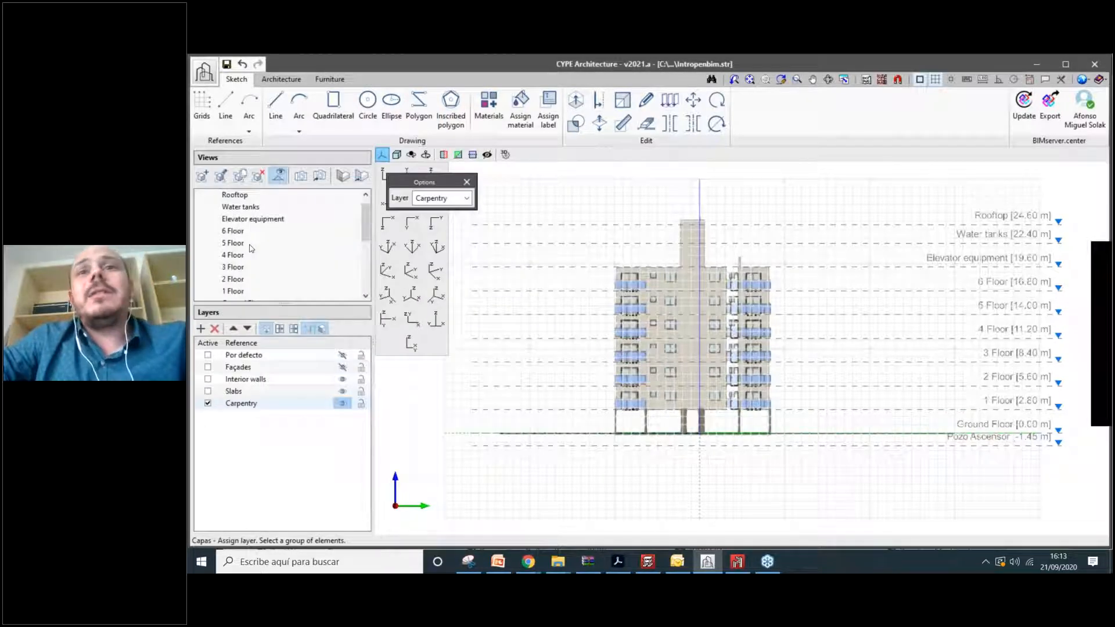
# Return to the 4 Floor view and inspect its visible storeys in 3D from different angles.
pyautogui.click(251, 254)
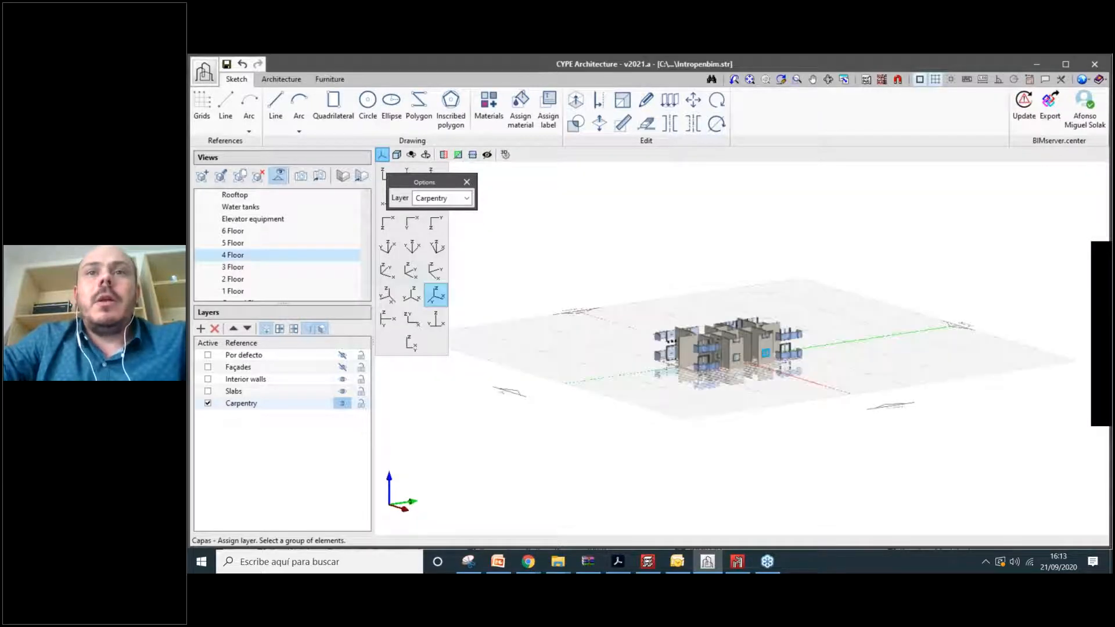
pyautogui.keyDown('shift'); pyautogui.moveTo(802, 325); pyautogui.dragTo(802, 378, button='middle'); pyautogui.keyUp('shift')
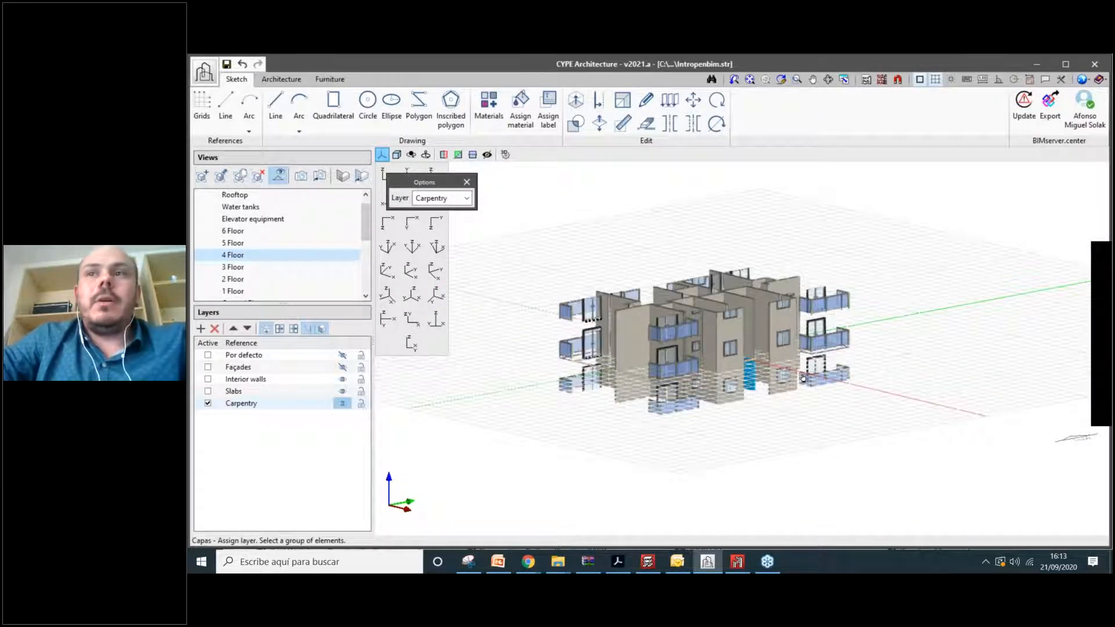
pyautogui.scroll(2, 802, 378)
pyautogui.moveTo(801, 377)
pyautogui.keyDown('shift'); pyautogui.mouseDown(button='middle')
pyautogui.moveTo(625, 388)
pyautogui.moveTo(786, 375)
pyautogui.moveTo(806, 388)
pyautogui.moveTo(780, 395)
pyautogui.moveTo(782, 386)
pyautogui.mouseUp(button='middle'); pyautogui.keyUp('shift')
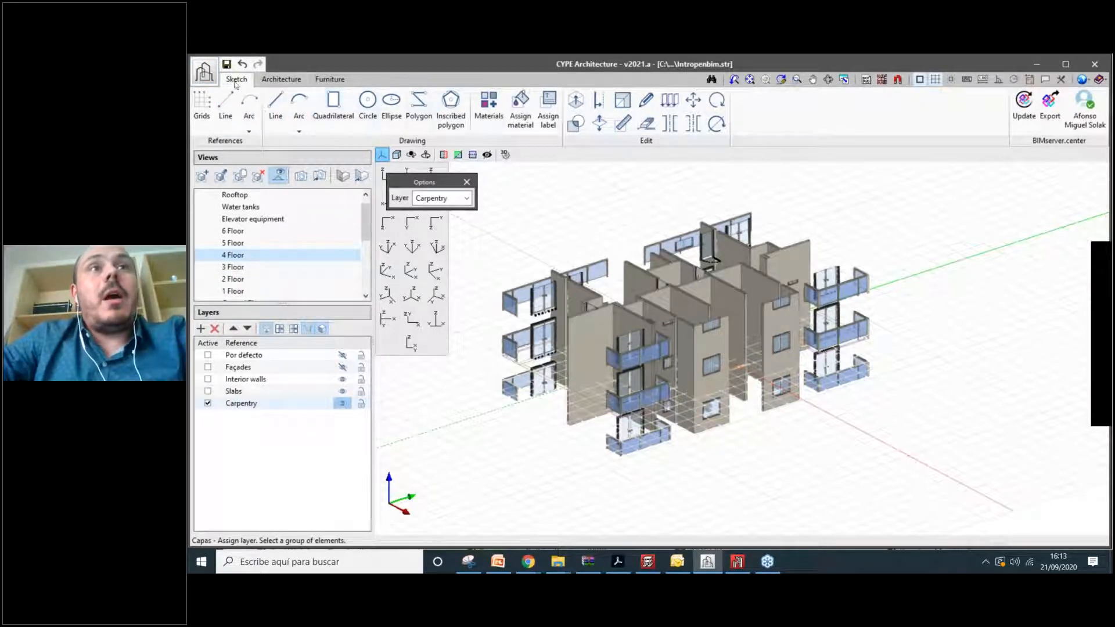
pyautogui.click(280, 80)
pyautogui.click(328, 80)
pyautogui.click(280, 79)
pyautogui.click(243, 82)
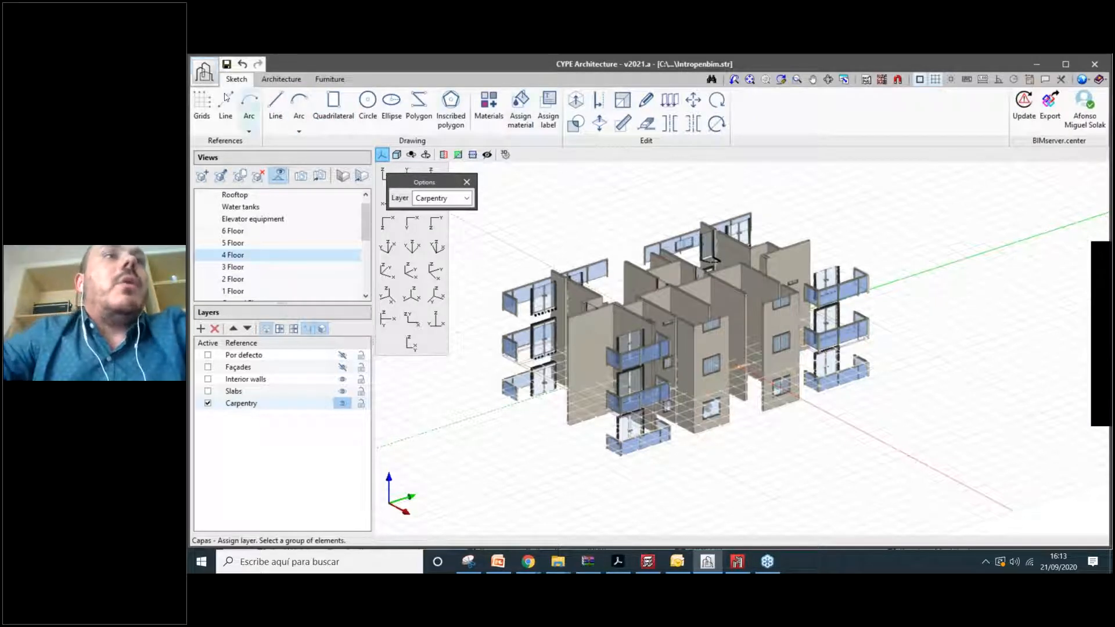
# Start a new project file named New example 2109 without saving the current project's data.
pyautogui.click(203, 72)
pyautogui.click(232, 99)
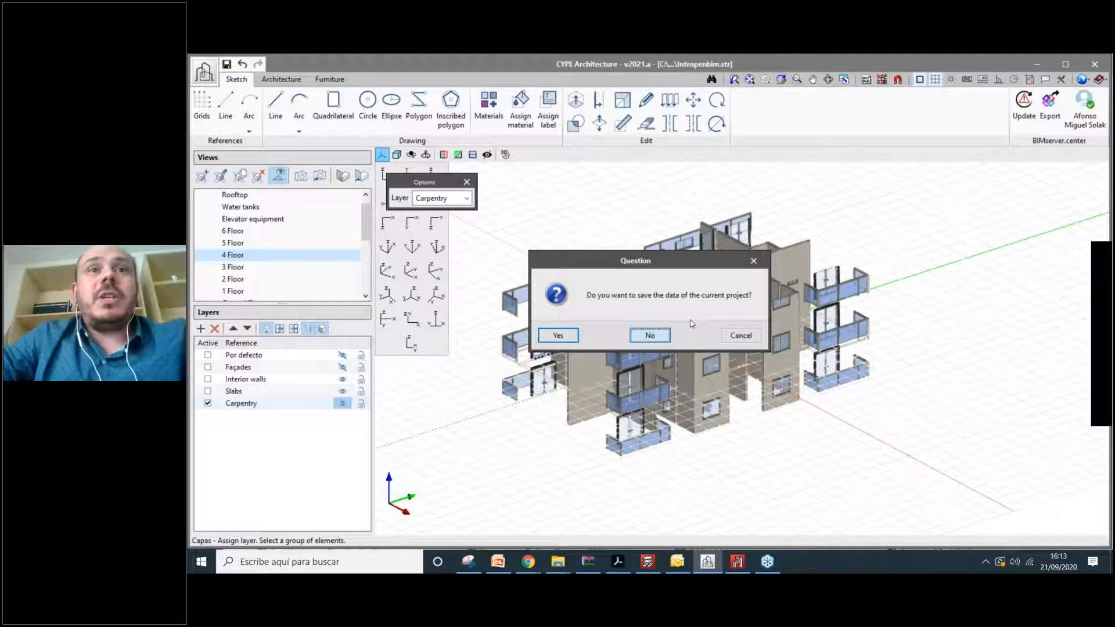
pyautogui.click(649, 335)
pyautogui.write('New e')
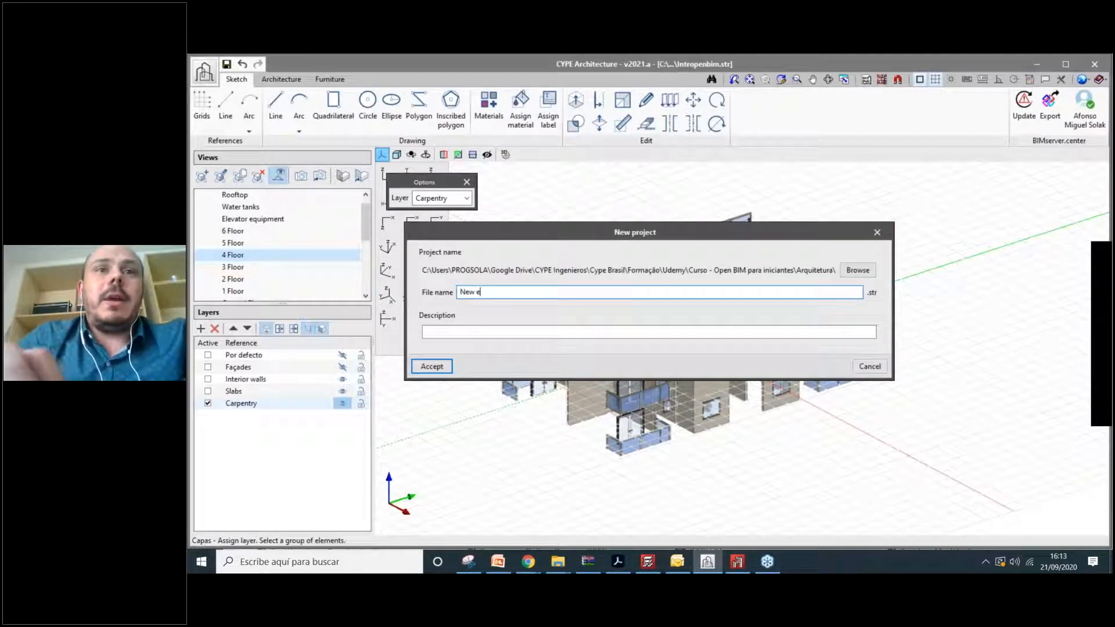
pyautogui.write('xample 21')
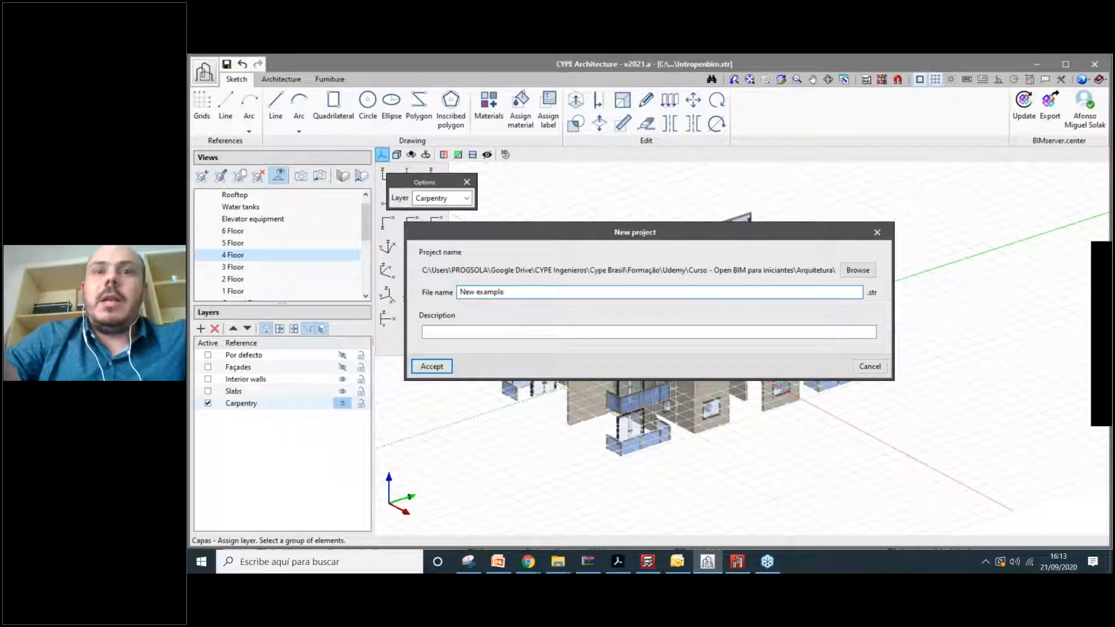
pyautogui.write('09')
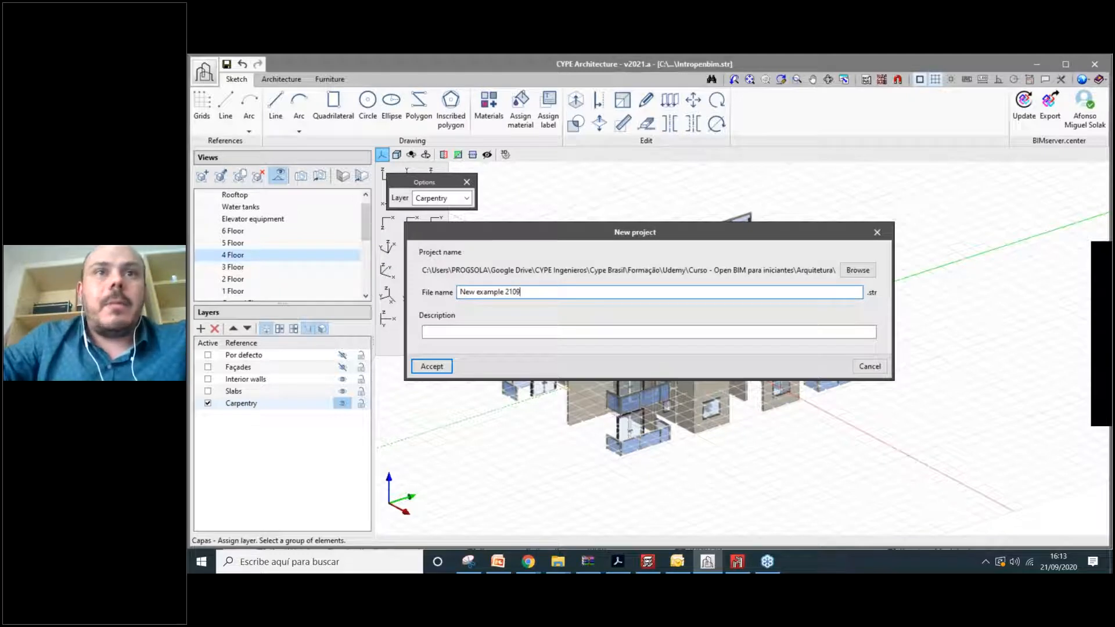
pyautogui.click(446, 367)
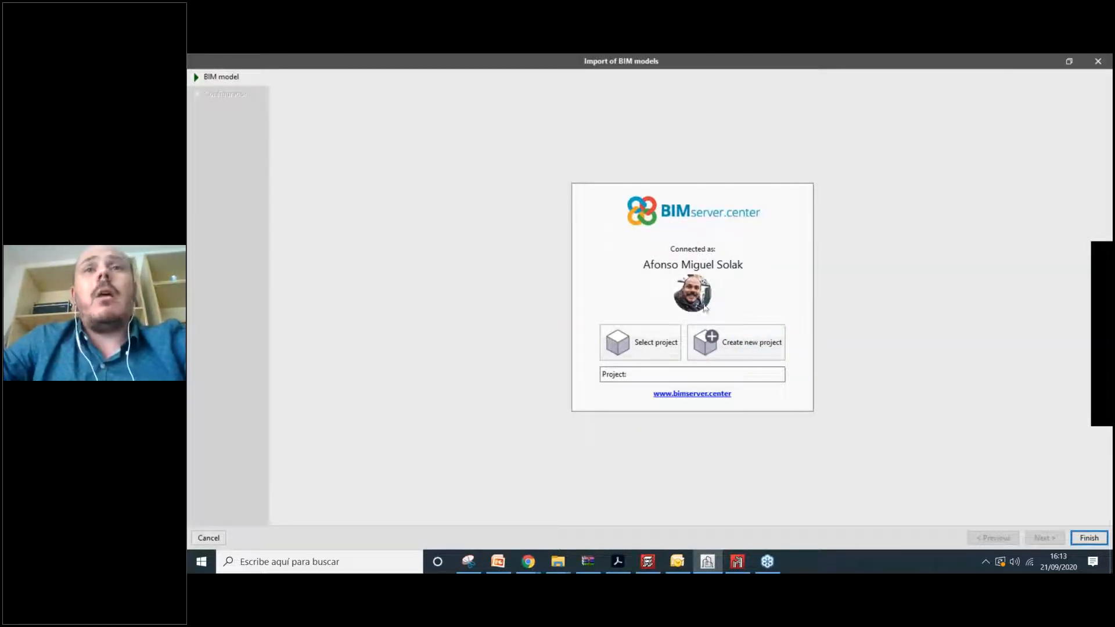
# Start a new BIMserver.center project for the file and name it New example 2109.
pyautogui.click(754, 351)
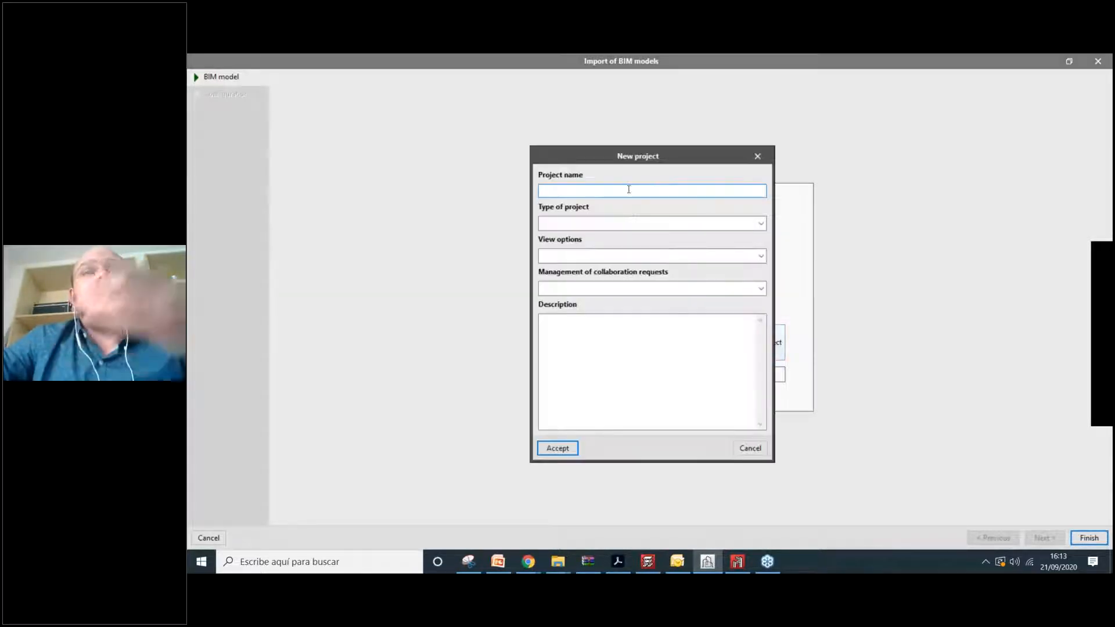
pyautogui.write('New e')
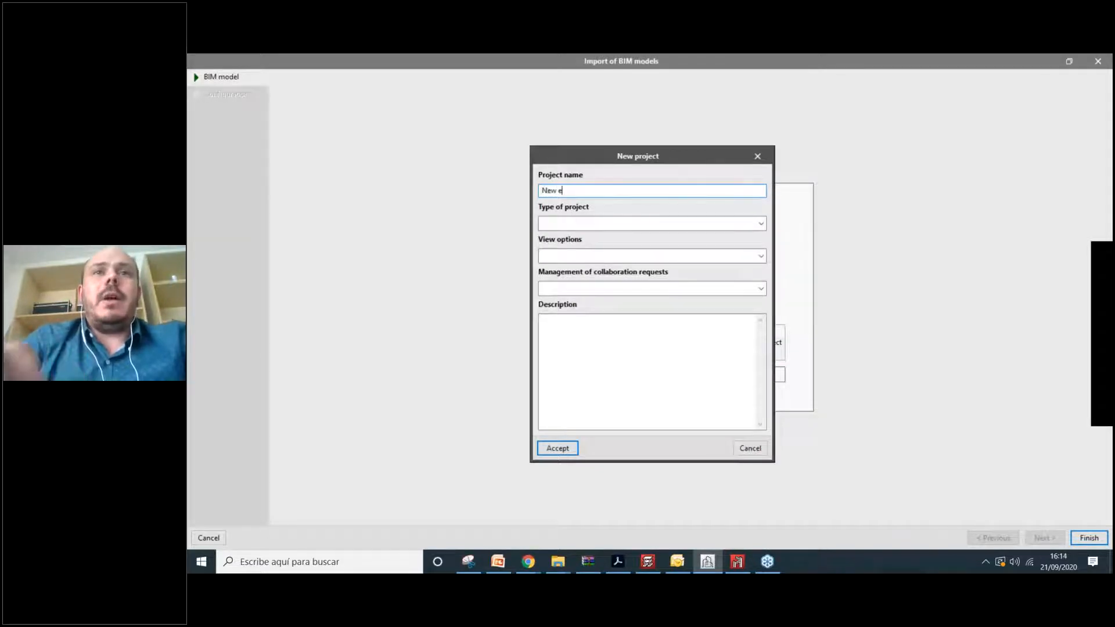
pyautogui.write('xample 2109')
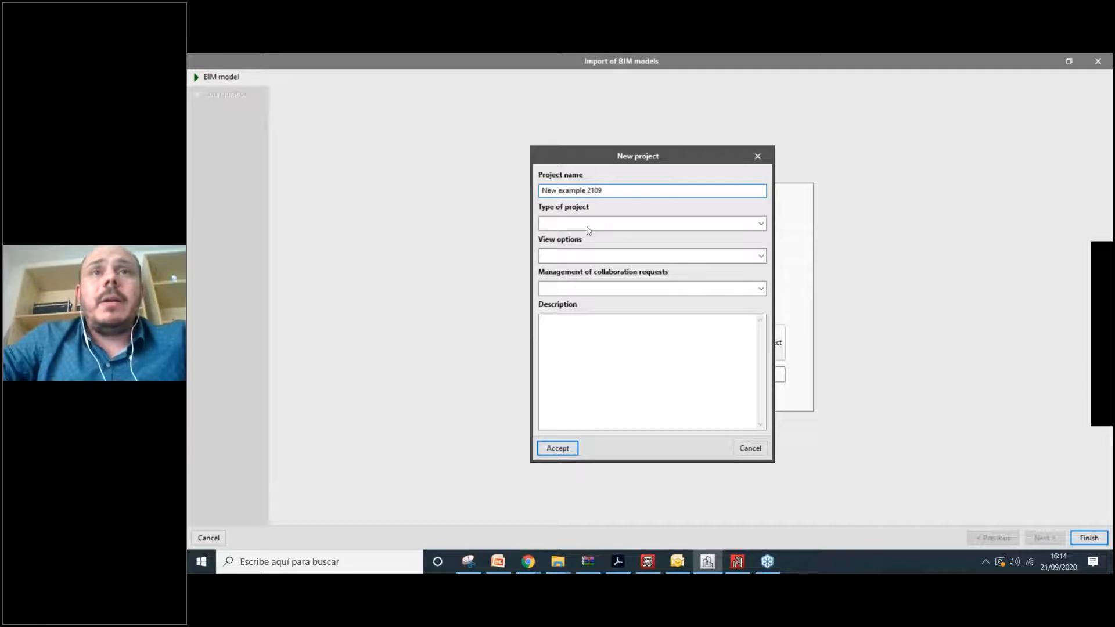
# Set the project type to Other, view options to Not visible and collaboration requests to Closed, and finish the project setup.
pyautogui.click(588, 224)
pyautogui.click(588, 260)
pyautogui.click(587, 257)
pyautogui.click(586, 293)
pyautogui.click(583, 288)
pyautogui.click(584, 324)
pyautogui.click(580, 338)
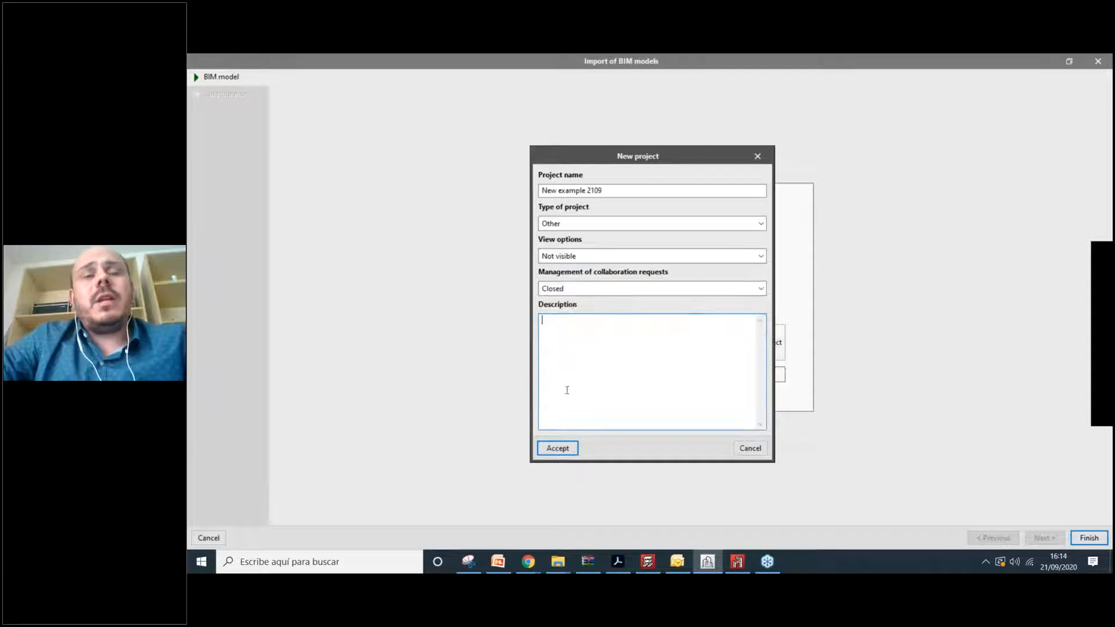
pyautogui.click(570, 451)
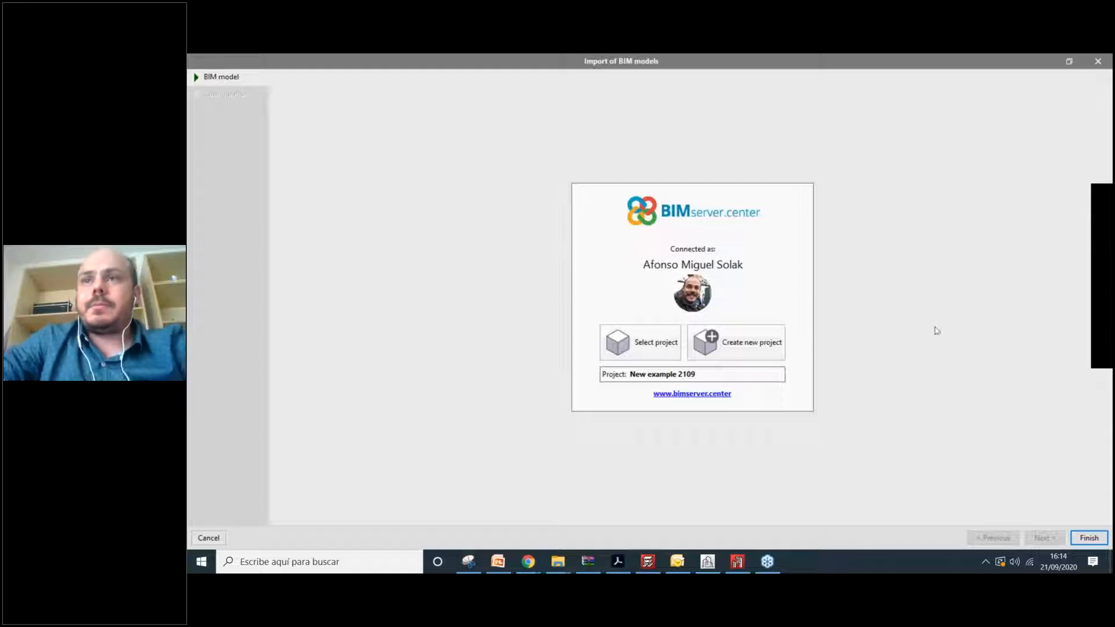
pyautogui.click(1089, 538)
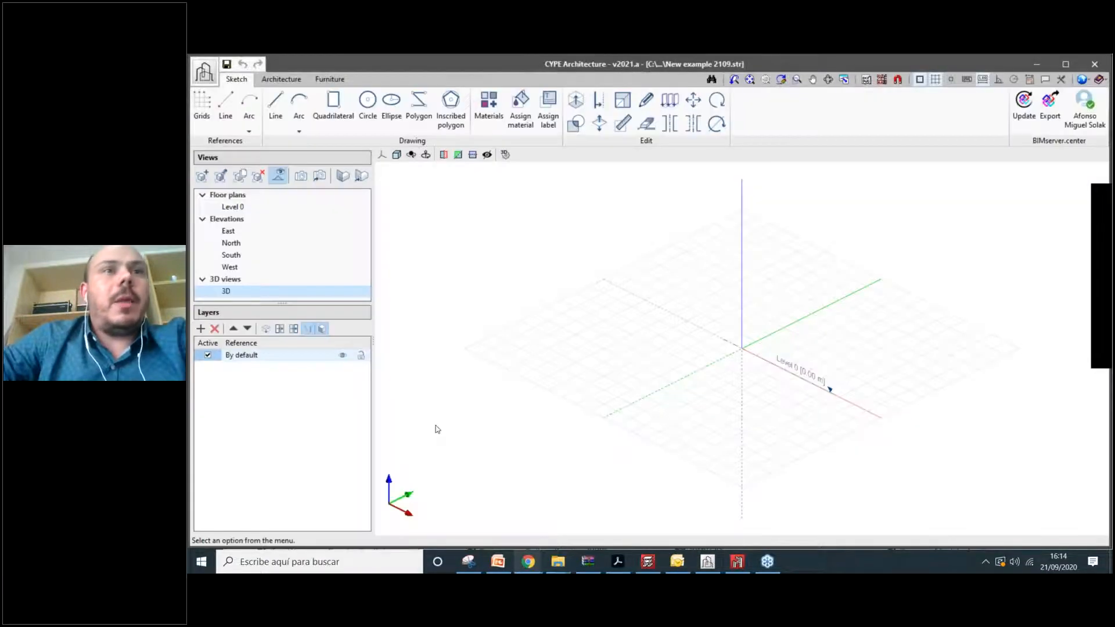
# Switch to Chrome and view the active projects on BIMserver.center.
pyautogui.moveTo(527, 561)
pyautogui.click(495, 511)
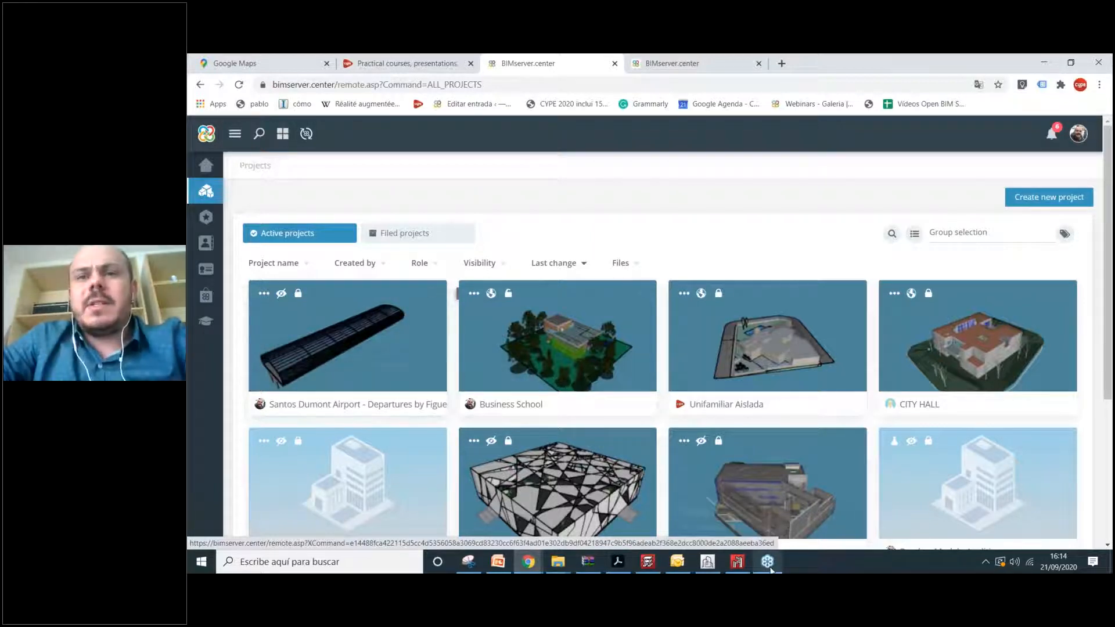
pyautogui.click(769, 564)
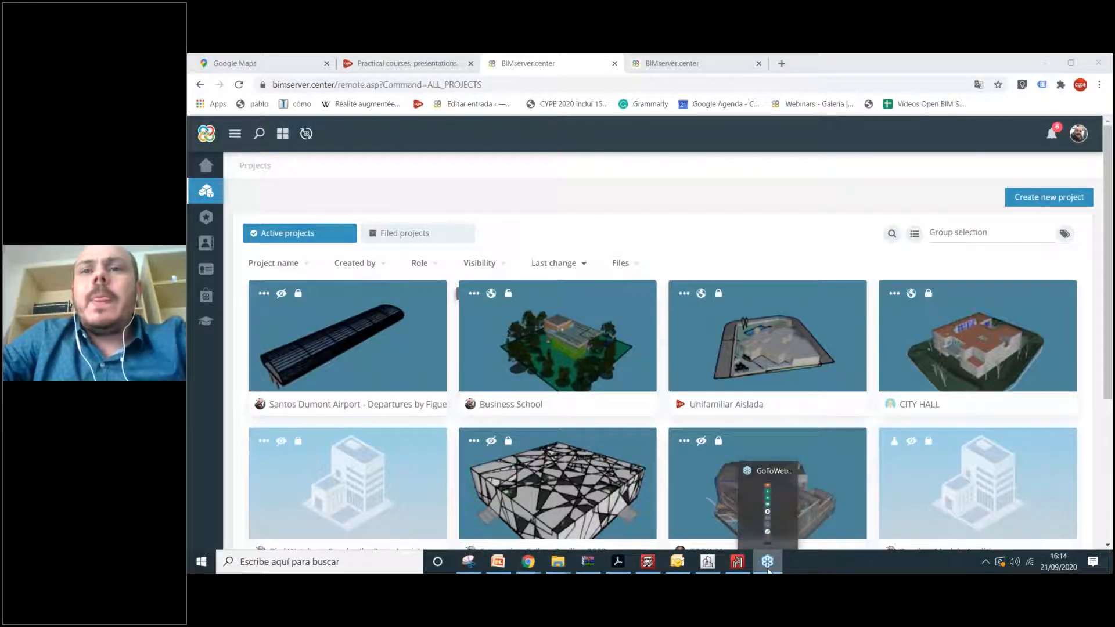
# Switch back to CYPE Architecture and examine the new project's 3D view around the origin and Level 0.
pyautogui.click(708, 564)
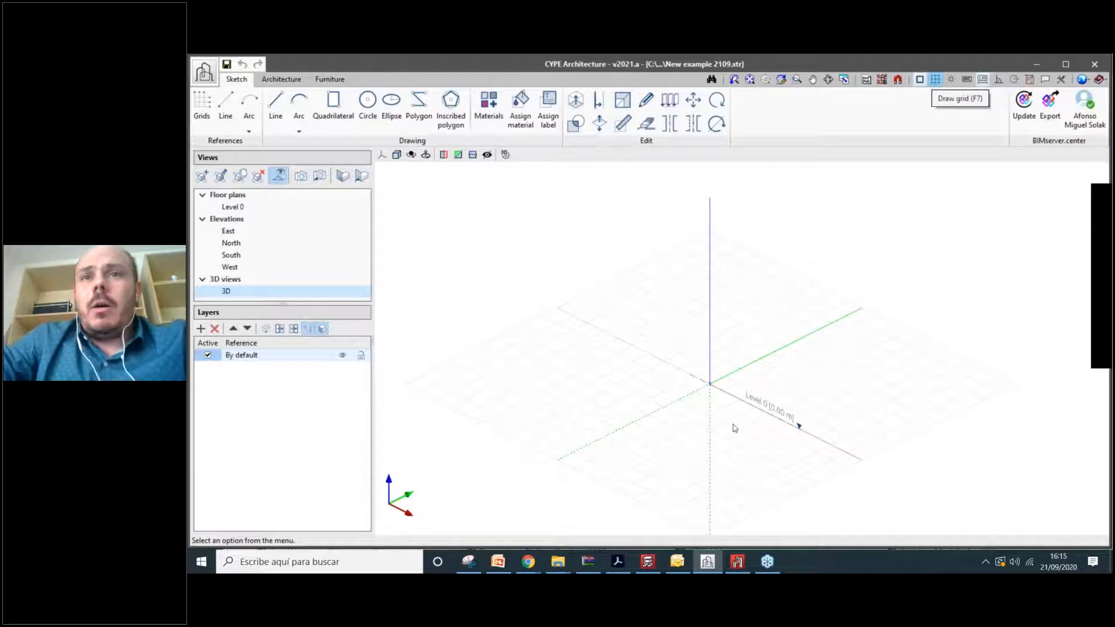
pyautogui.scroll(3, 734, 428)
pyautogui.keyDown('shift'); pyautogui.moveTo(732, 334); pyautogui.dragTo(717, 353, button='middle'); pyautogui.keyUp('shift')
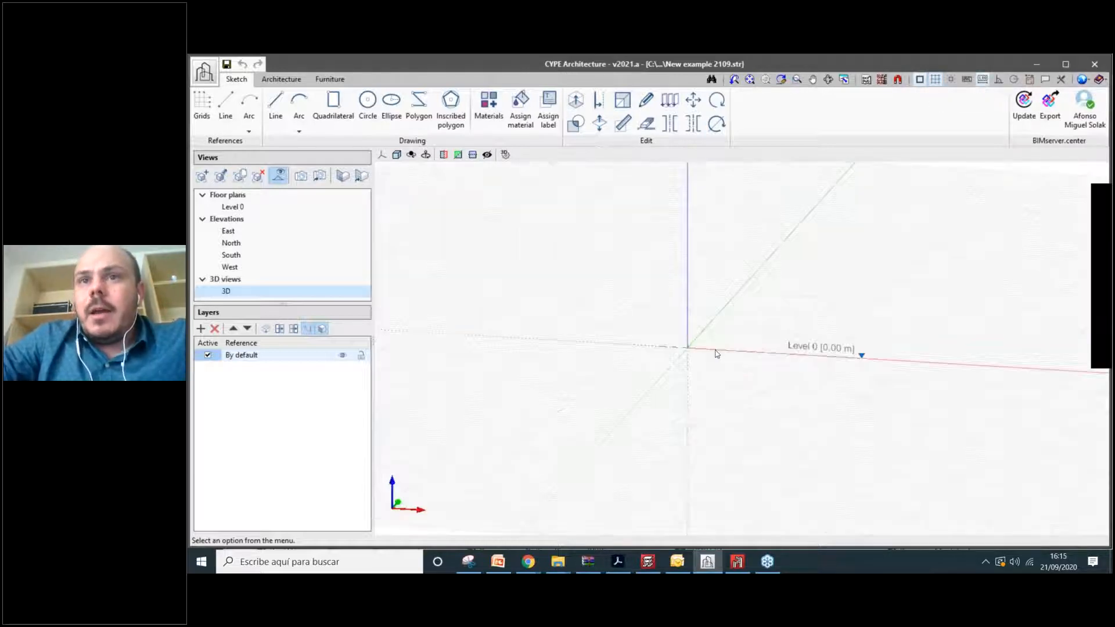
# Check the elevation level and the top and bottom plane distances of the Level 0 floor plan, leaving them as they are.
pyautogui.scroll(2, 845, 357)
pyautogui.scroll(2, 845, 357)
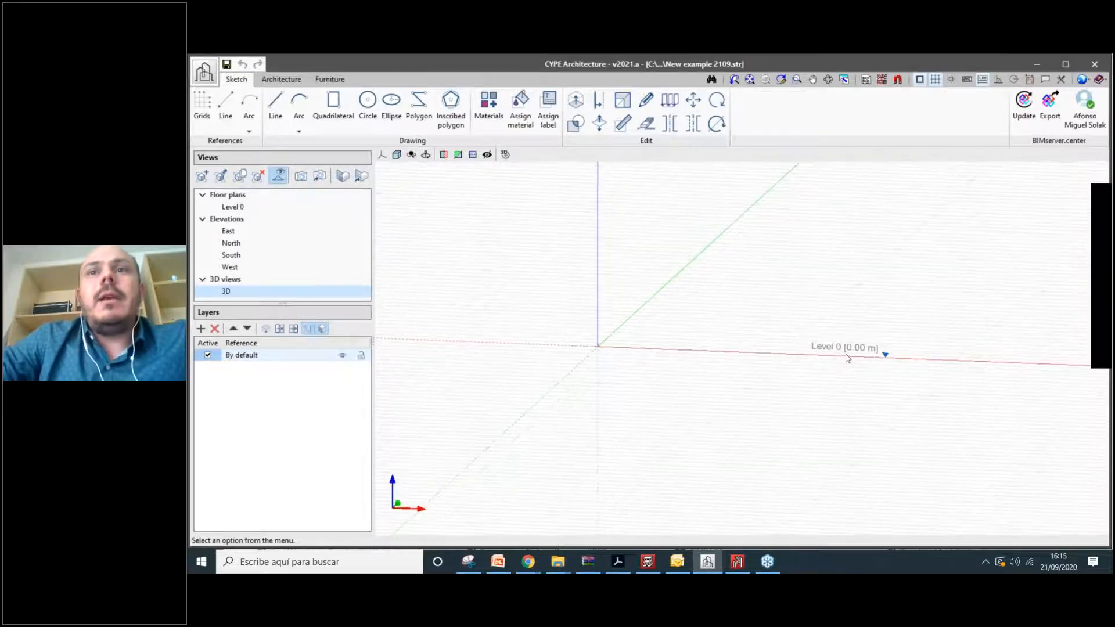
pyautogui.scroll(-3, 855, 357)
pyautogui.scroll(2, 861, 357)
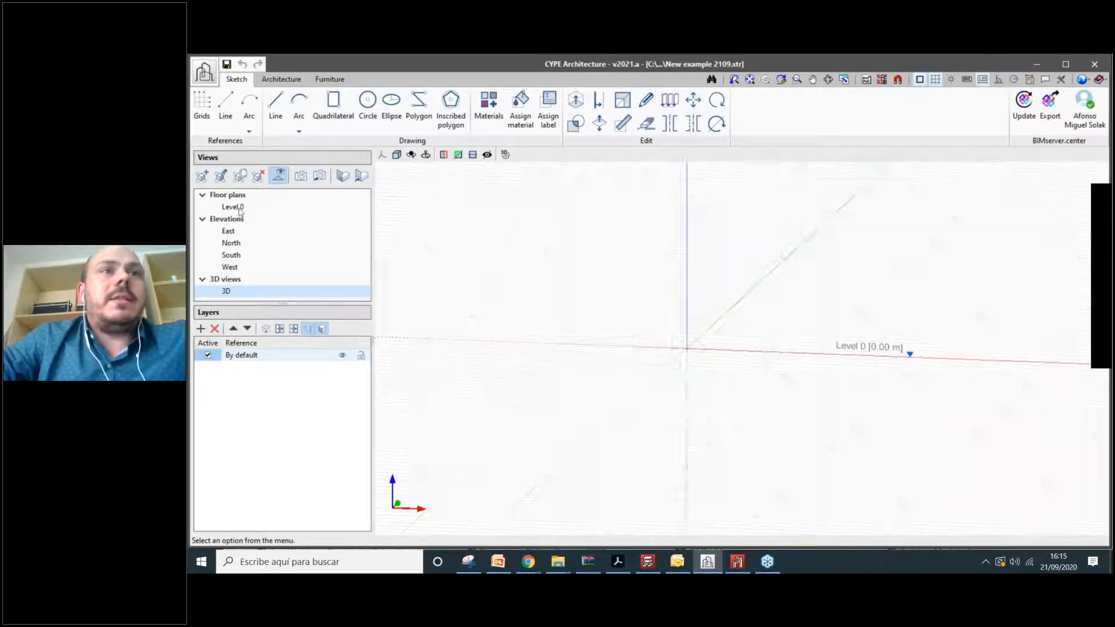
pyautogui.rightClick(232, 206)
pyautogui.click(258, 216)
pyautogui.press('Tab')
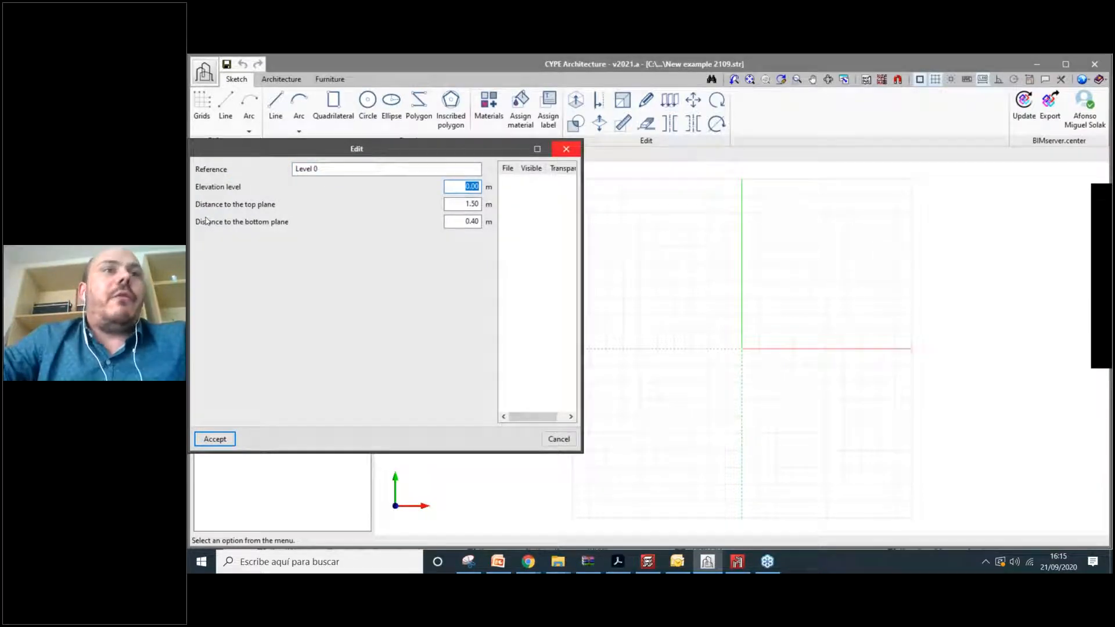
pyautogui.click(565, 149)
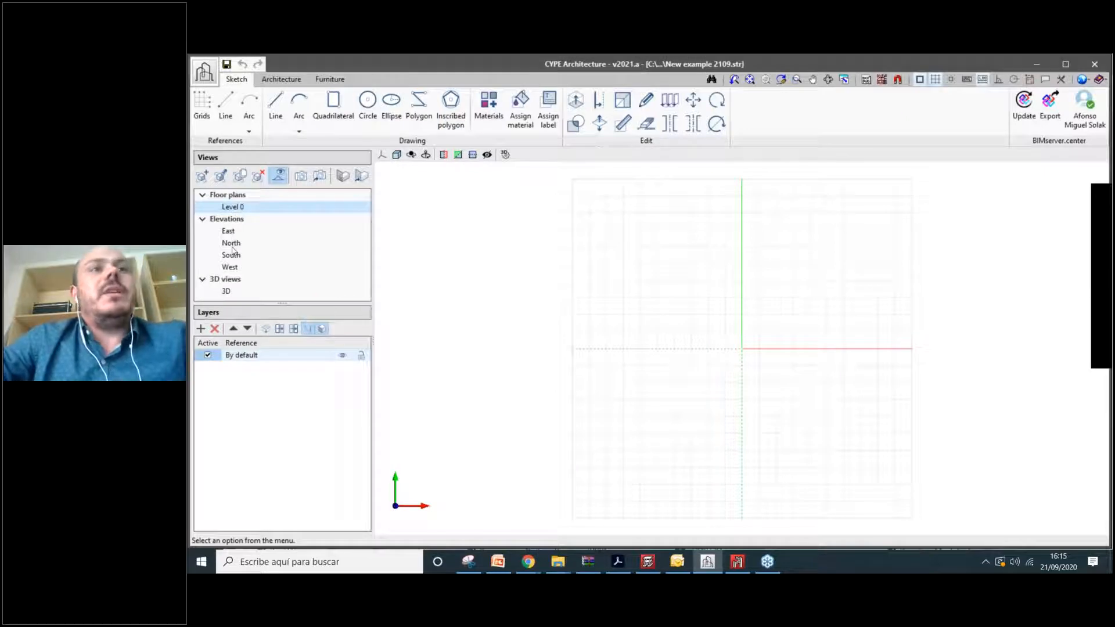
# Return to the 3D view and examine the axes and grid around the origin.
pyautogui.doubleClick(228, 293)
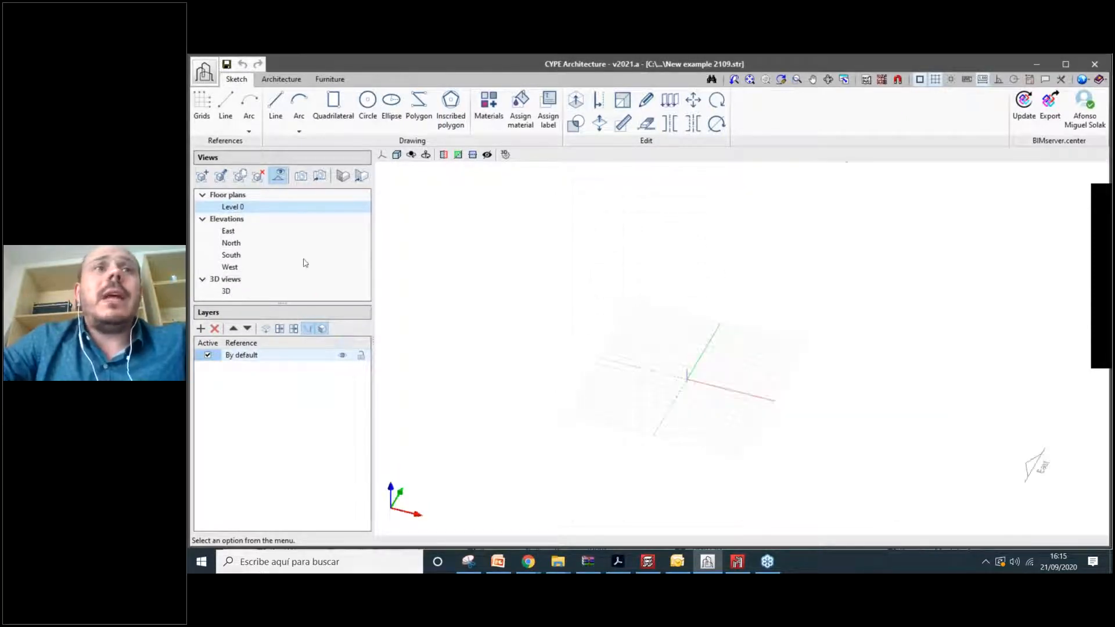
pyautogui.click(227, 291)
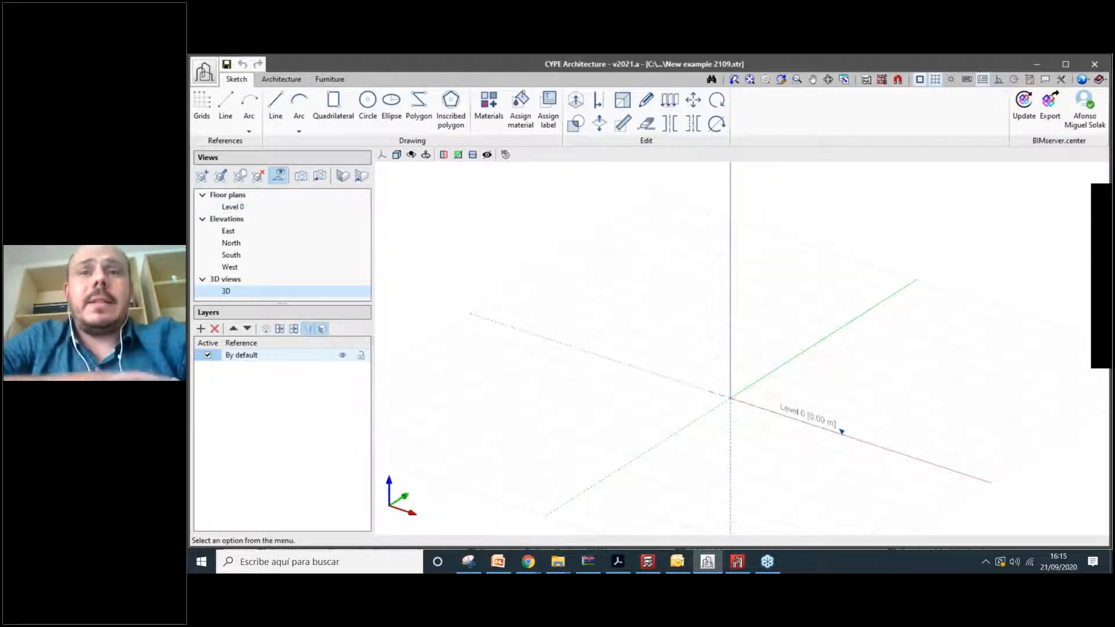
pyautogui.scroll(-3, 771, 391)
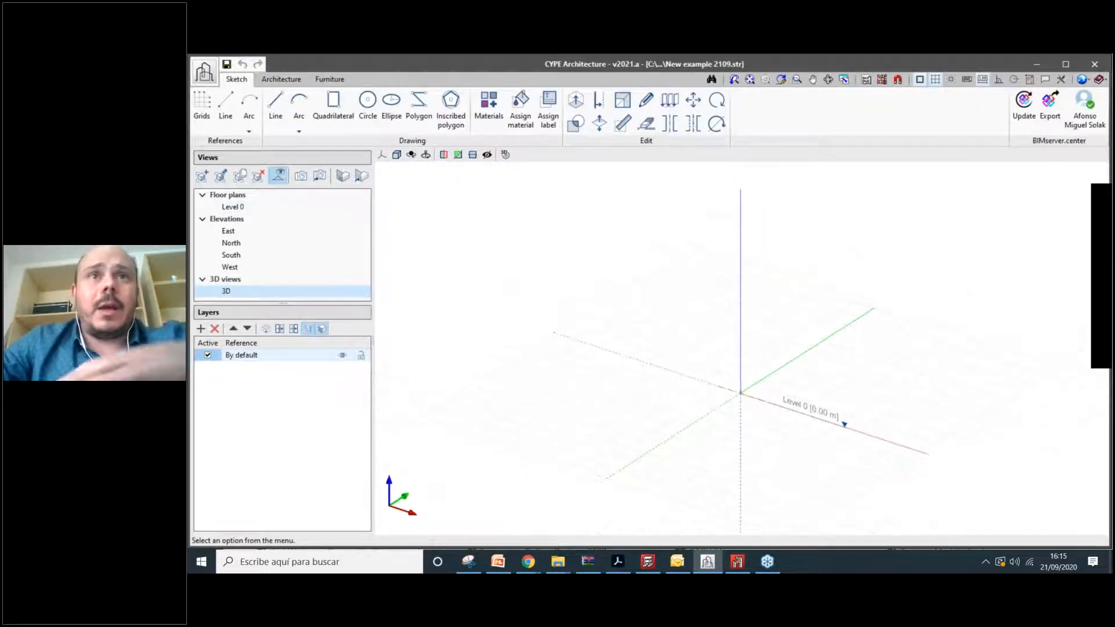
pyautogui.scroll(2, 740, 436)
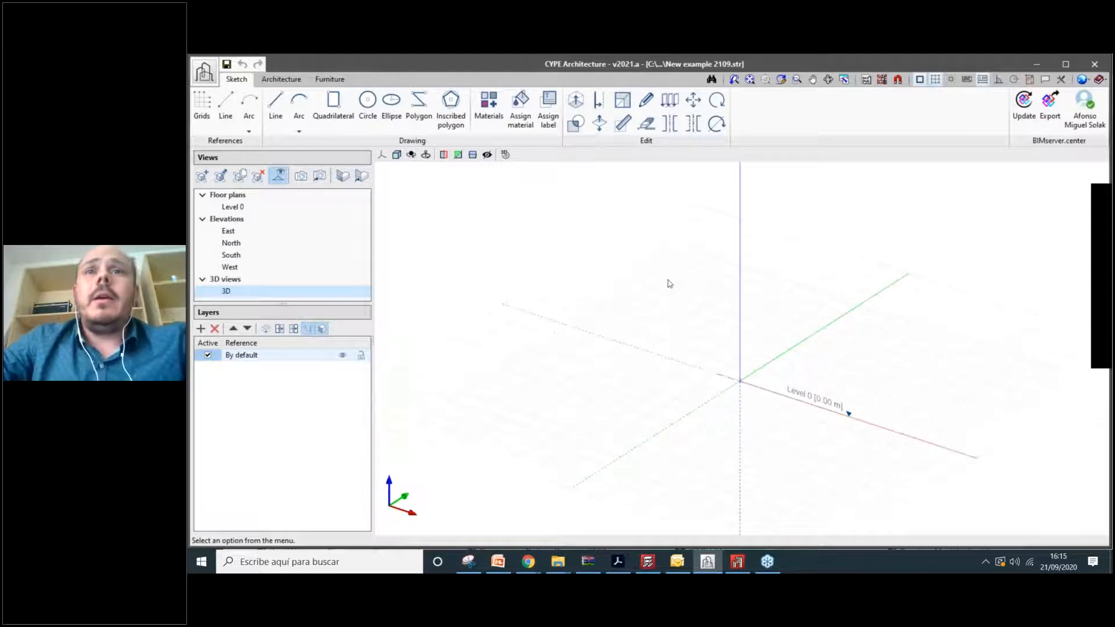
# Compare the perspective and isometric projections of the 3D view, finishing in isometric.
pyautogui.click(396, 156)
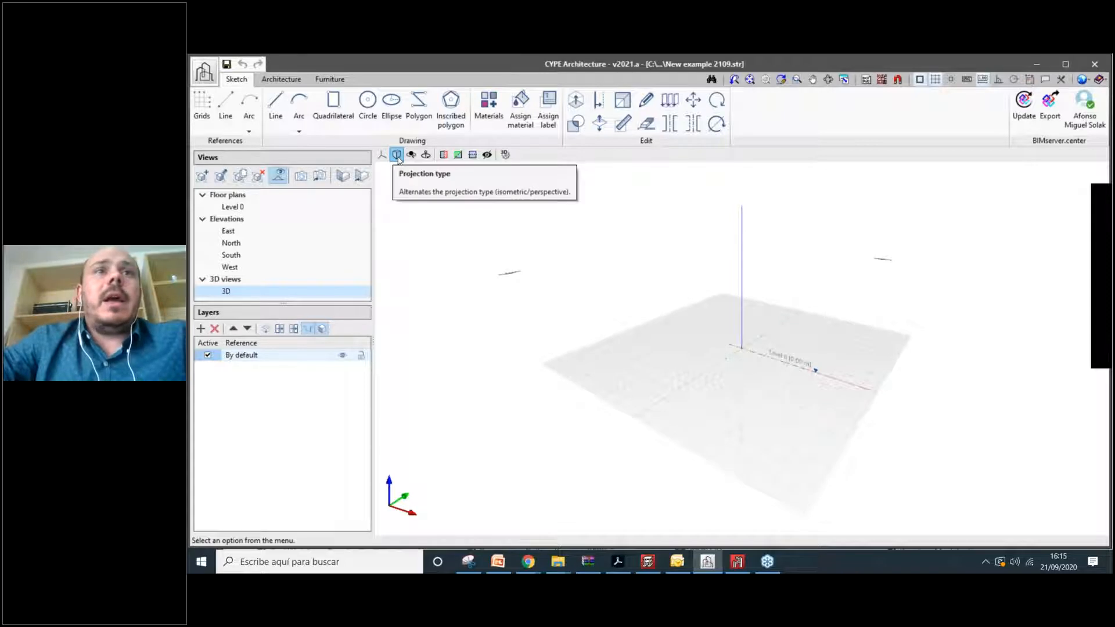
pyautogui.click(397, 155)
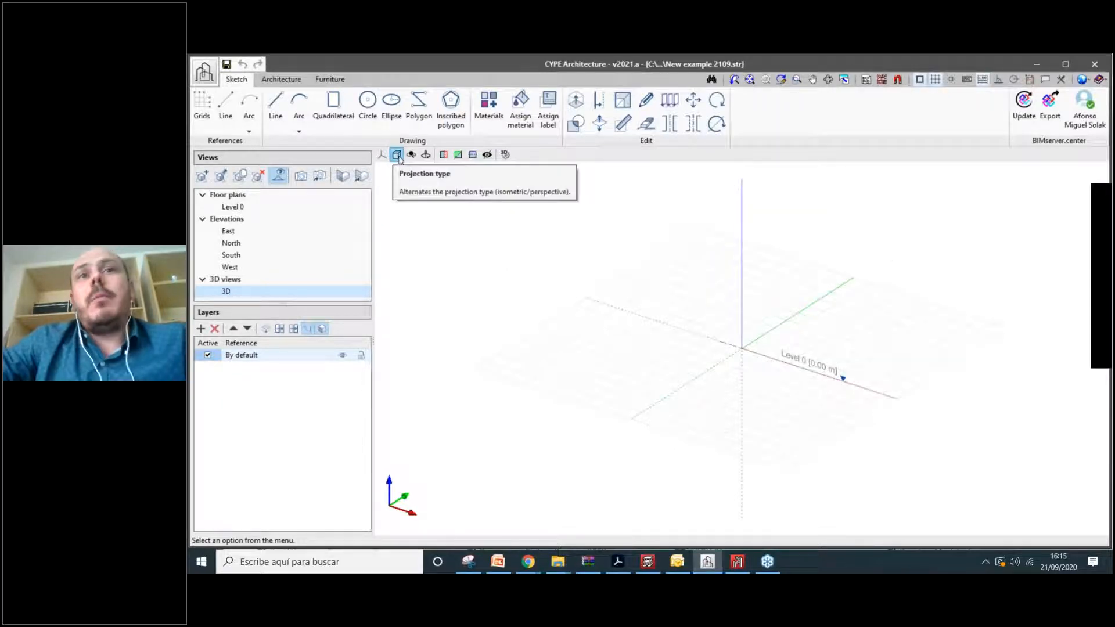
pyautogui.click(397, 155)
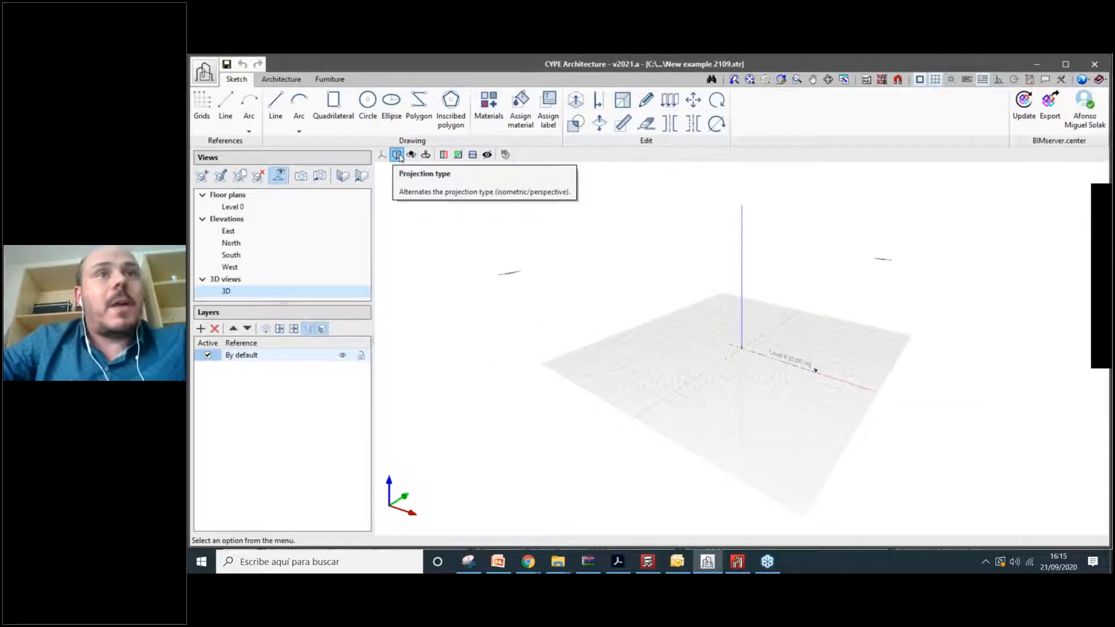
pyautogui.scroll(3, 764, 339)
pyautogui.keyDown('shift'); pyautogui.moveTo(764, 339); pyautogui.dragTo(819, 346, button='middle'); pyautogui.keyUp('shift')
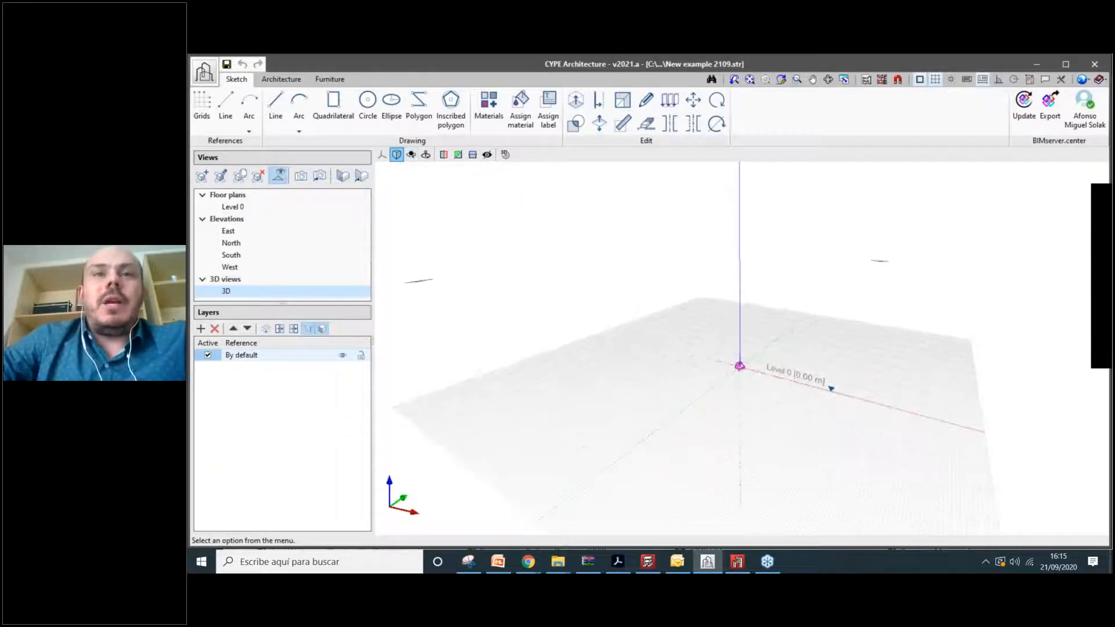
pyautogui.click(397, 155)
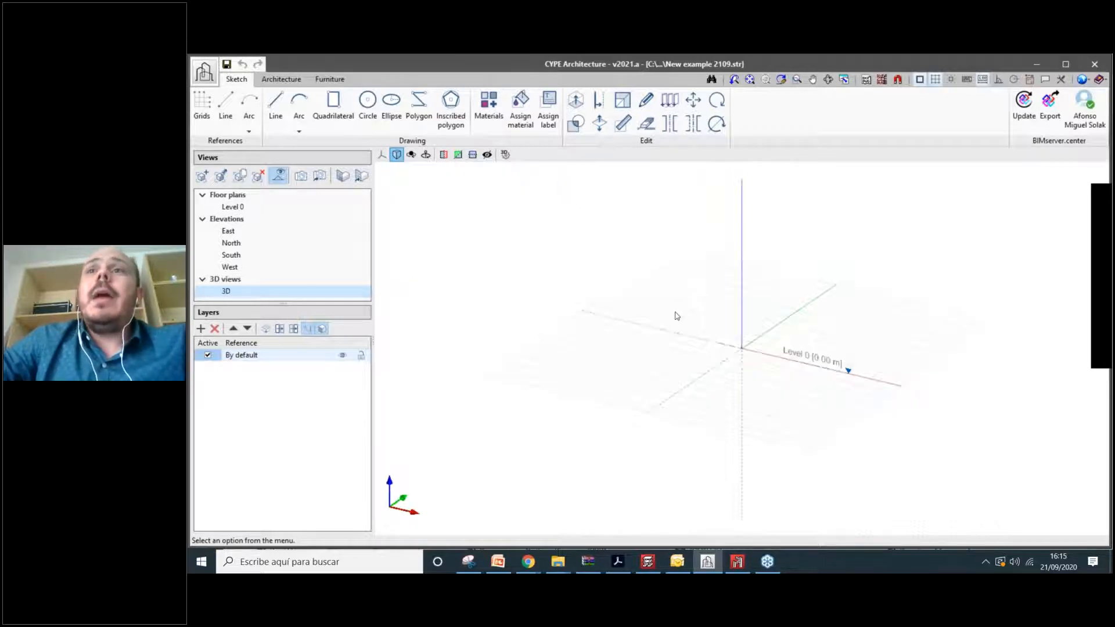
pyautogui.moveTo(665, 339); pyautogui.dragTo(630, 251, button='middle')
pyautogui.scroll(1, 645, 261)
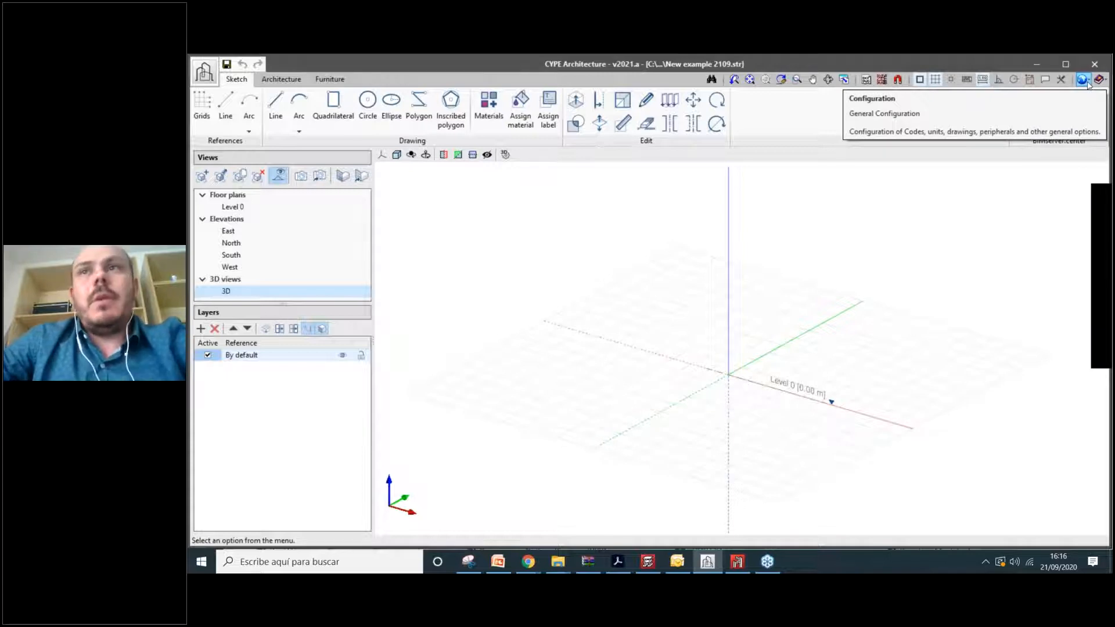
# Review the units and decimal digits configured for length, angle, stair dimensions and dimensions, without saving changes.
pyautogui.click(1085, 81)
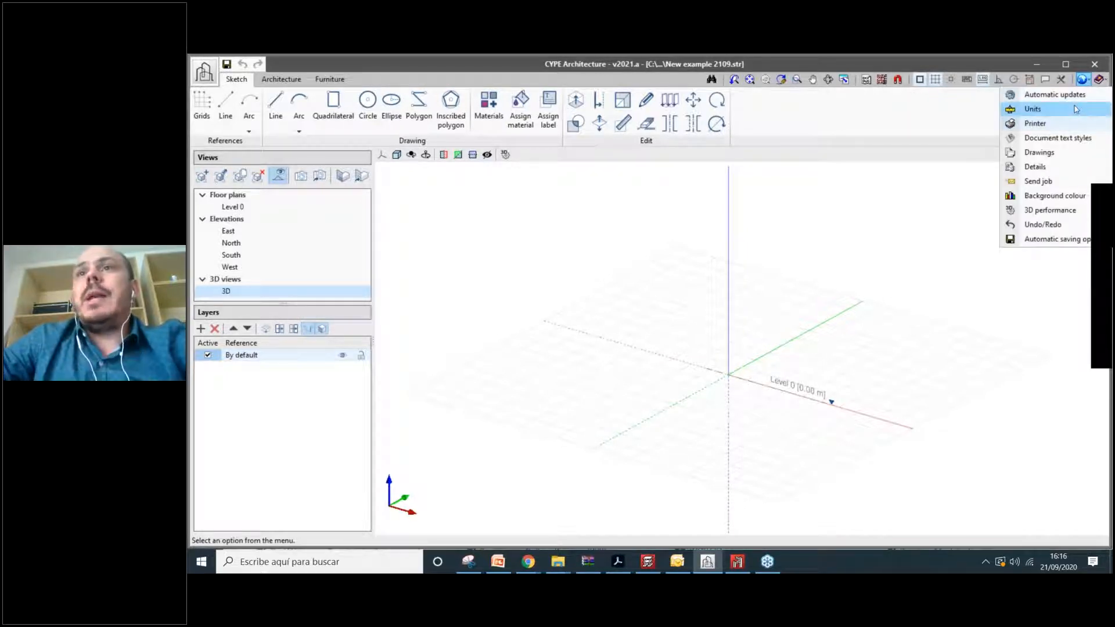
pyautogui.click(1075, 109)
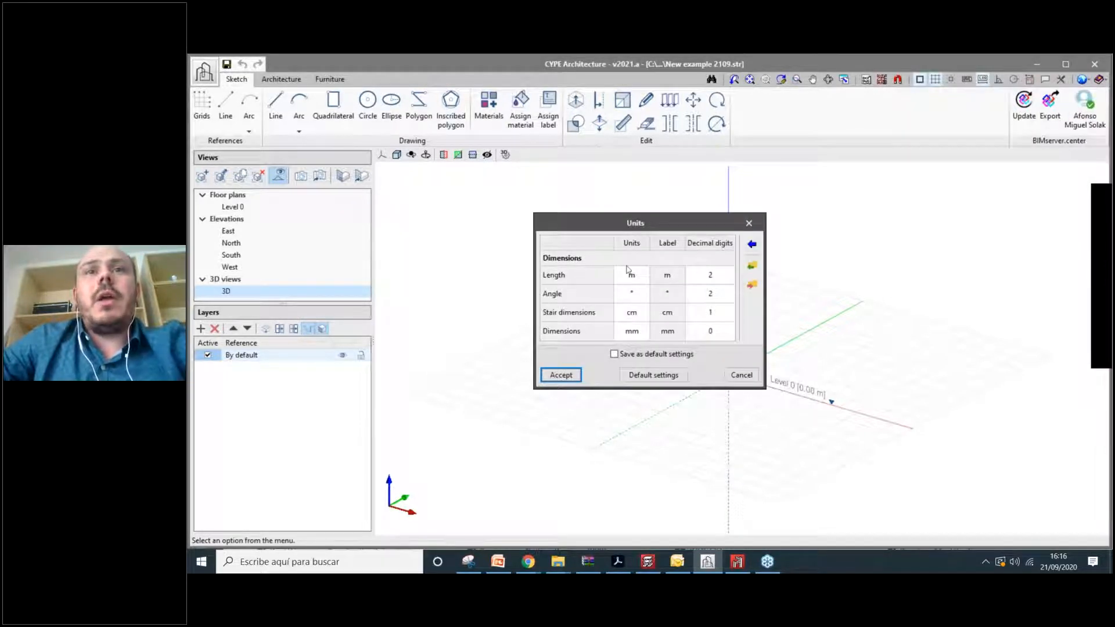
pyautogui.click(751, 244)
pyautogui.click(689, 270)
pyautogui.click(749, 222)
# Try the light blue gradient and black background colours for the workspace.
pyautogui.click(1082, 79)
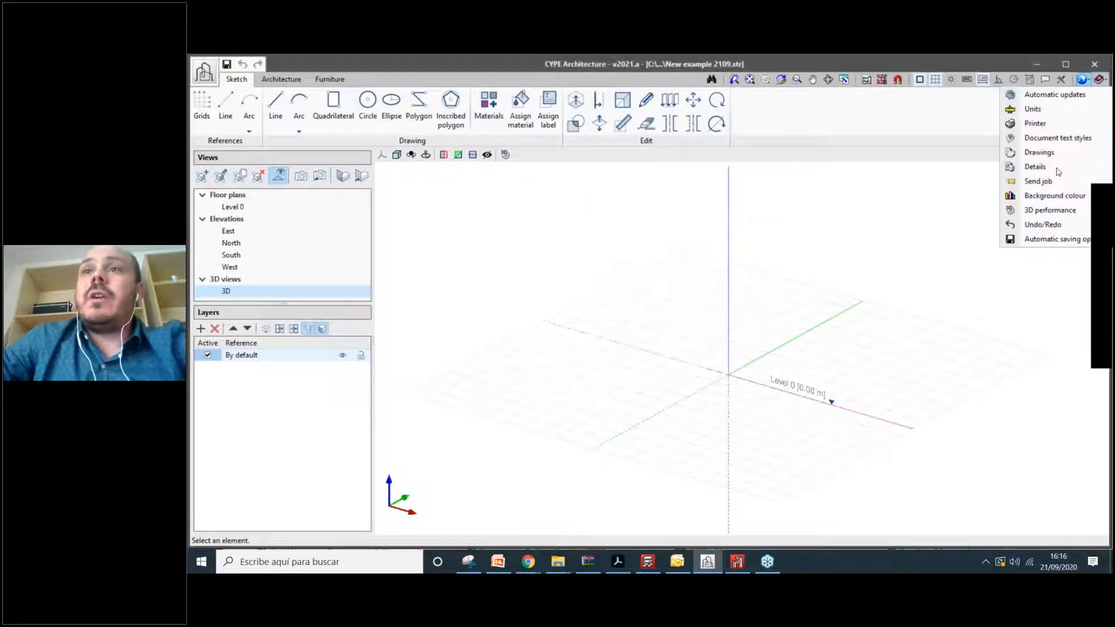
pyautogui.click(1052, 197)
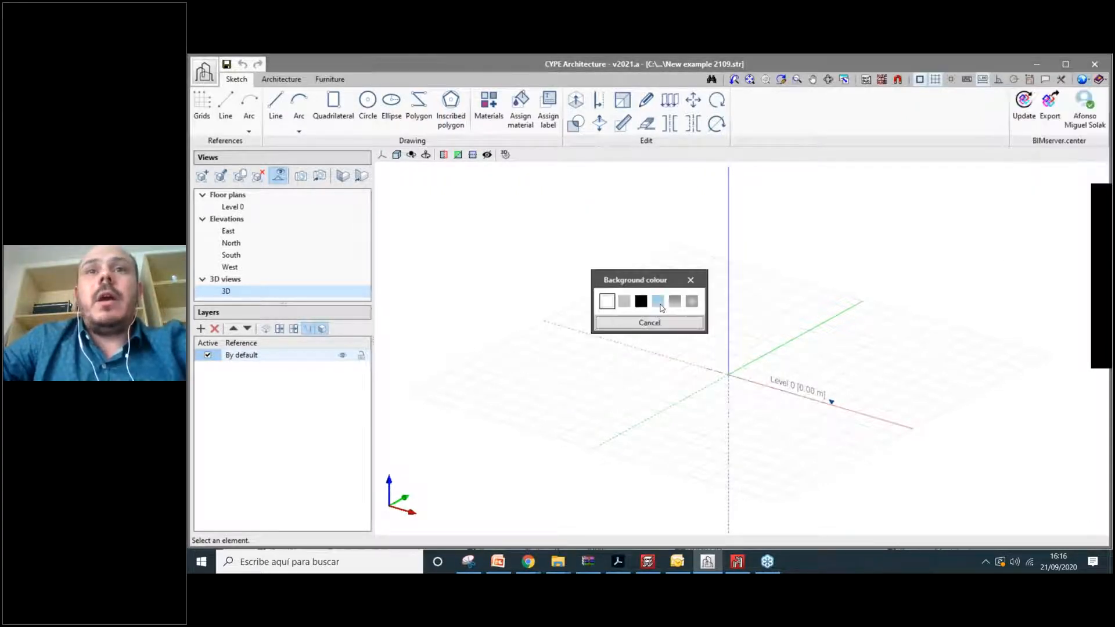
pyautogui.click(642, 326)
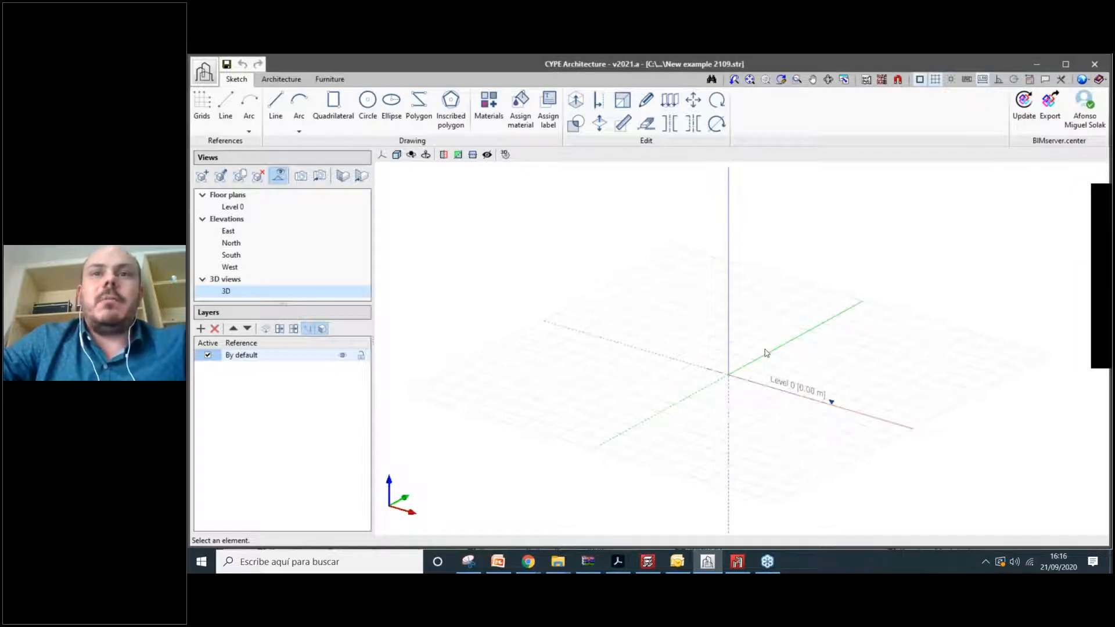
pyautogui.click(1099, 79)
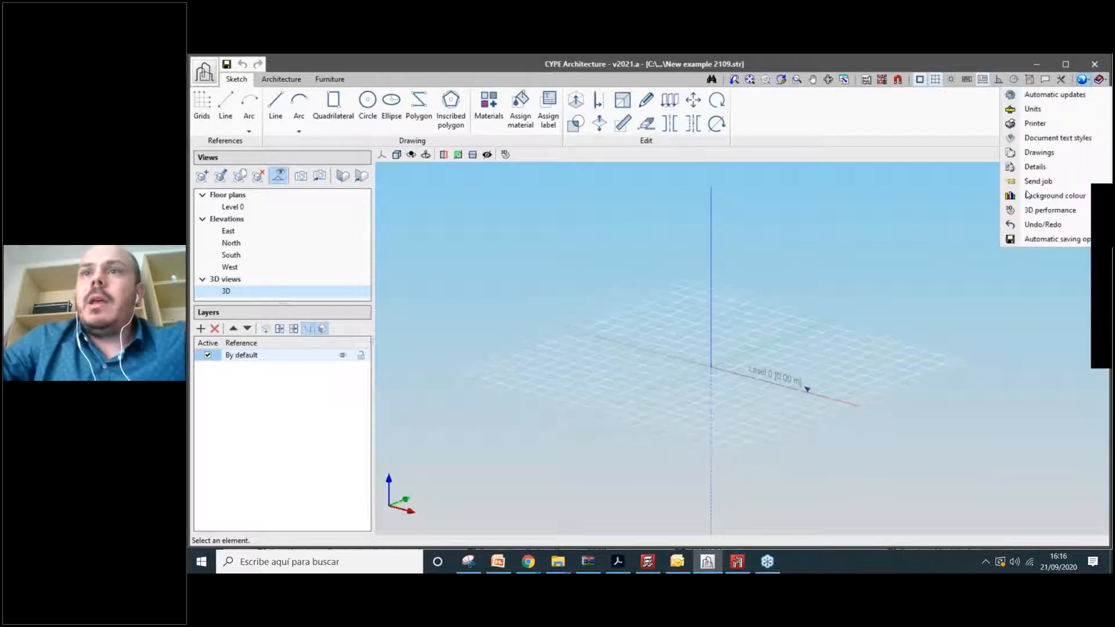
pyautogui.click(1028, 194)
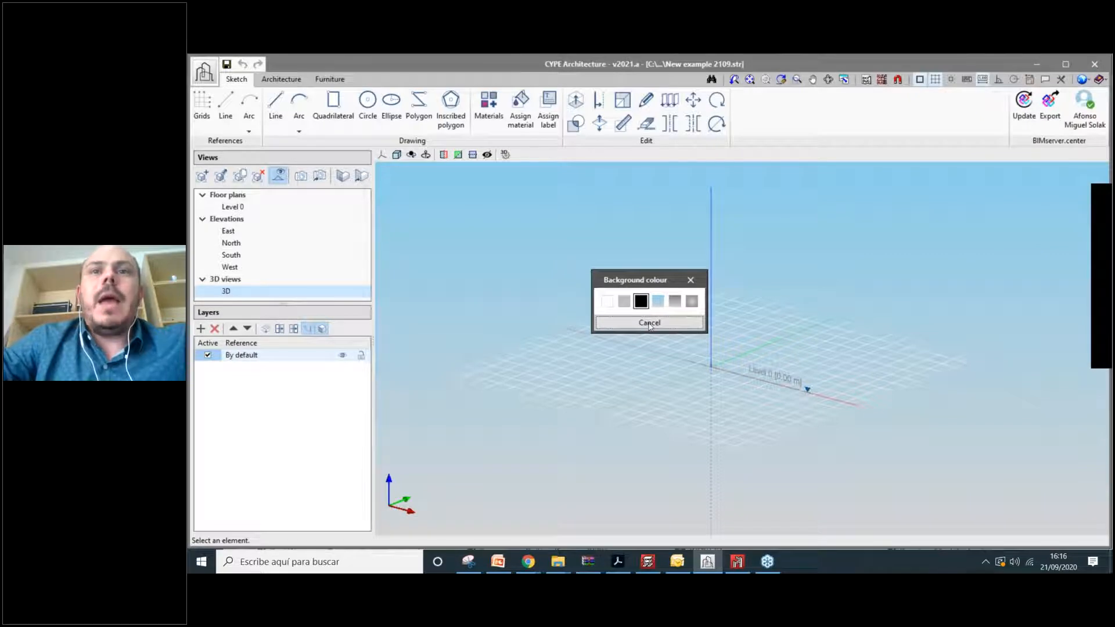
pyautogui.click(643, 300)
# Set the workspace background colour to white.
pyautogui.click(1082, 79)
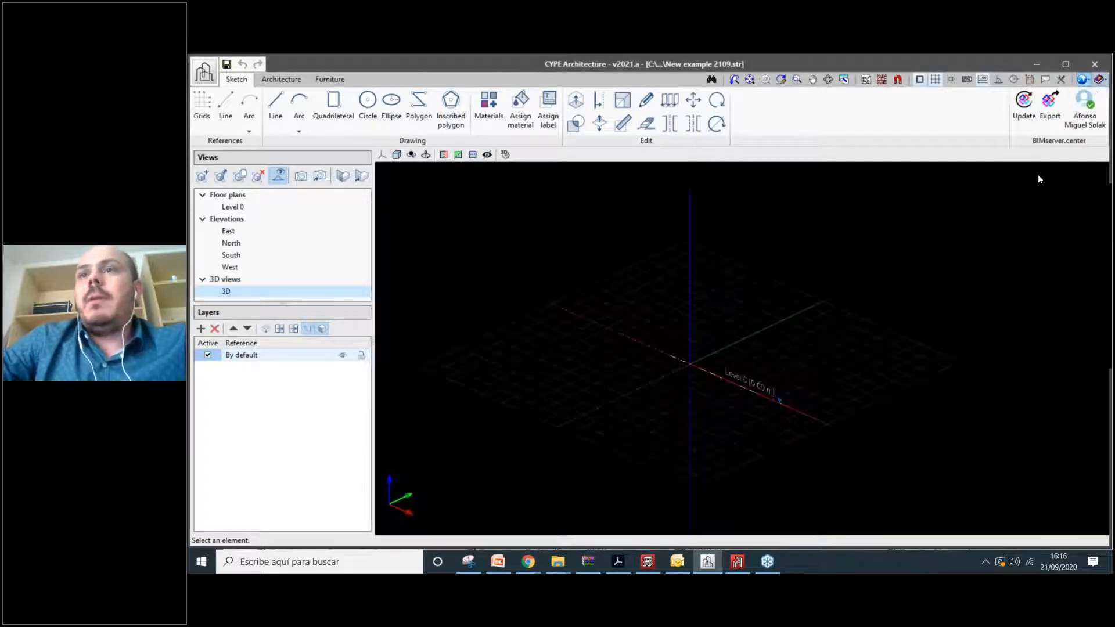
pyautogui.click(1040, 210)
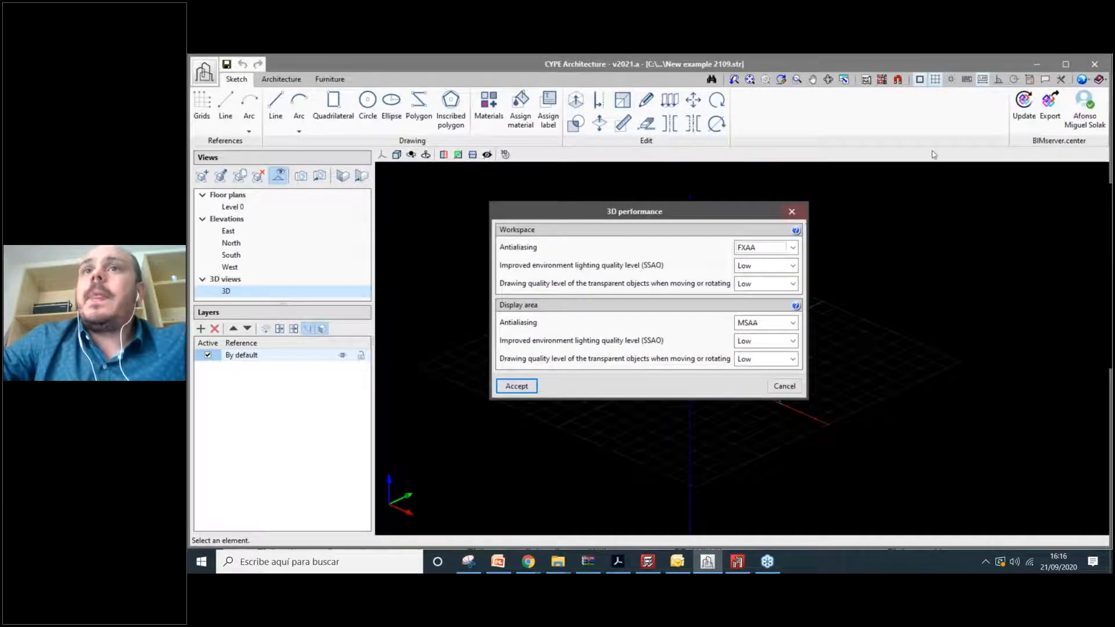
pyautogui.press('Return')
pyautogui.click(1082, 79)
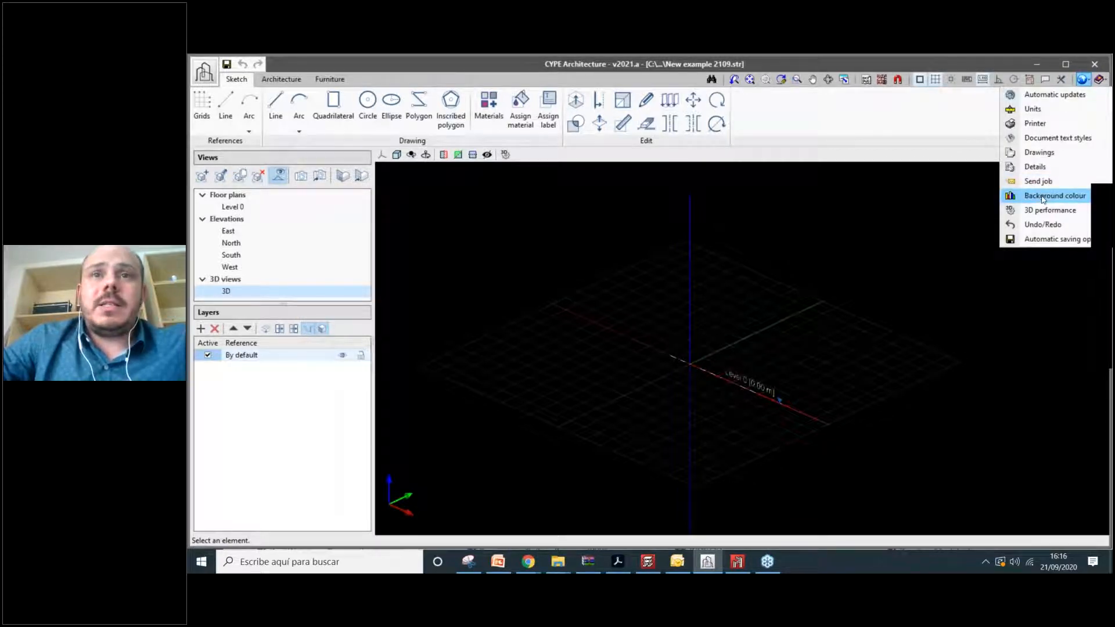
pyautogui.click(1010, 197)
pyautogui.click(606, 301)
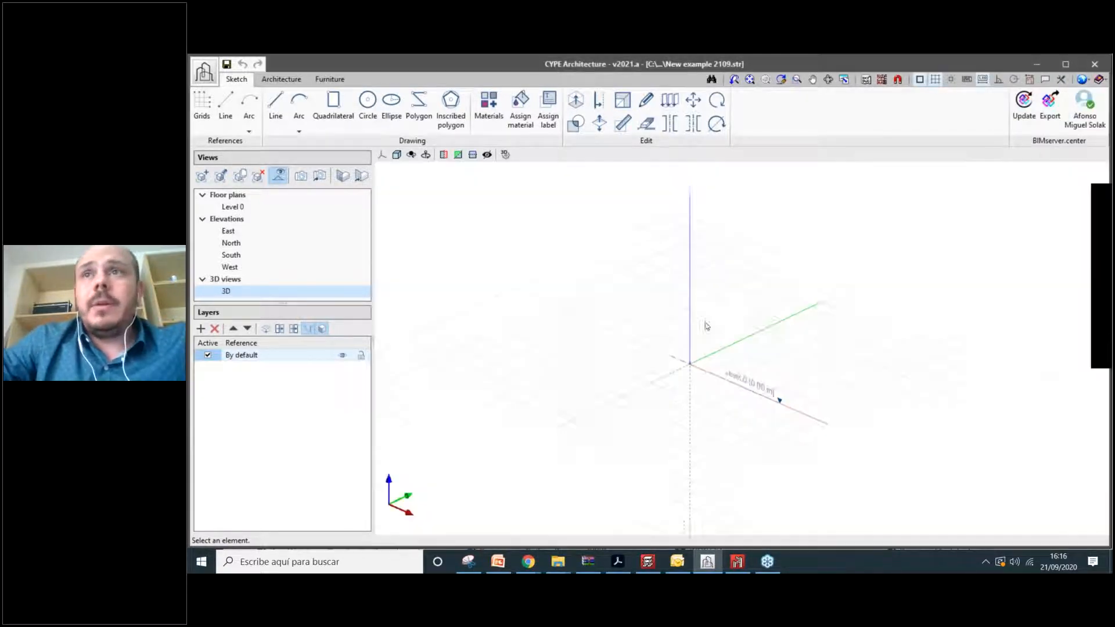
# Review the 3D performance settings for the workspace and display area, and close them without changes.
pyautogui.click(1082, 79)
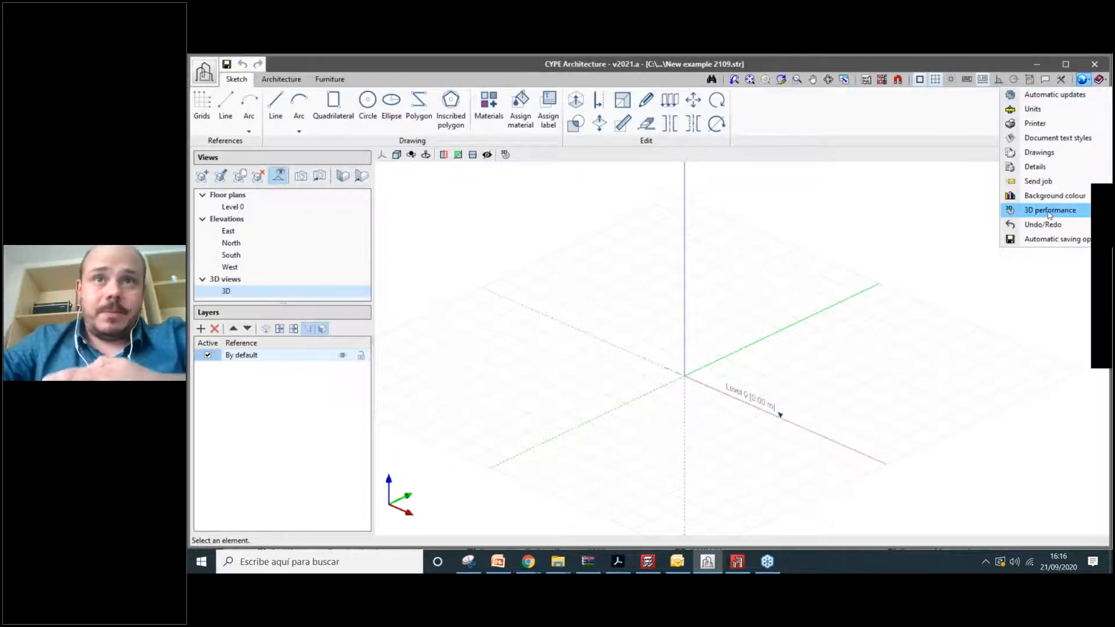
pyautogui.click(1049, 215)
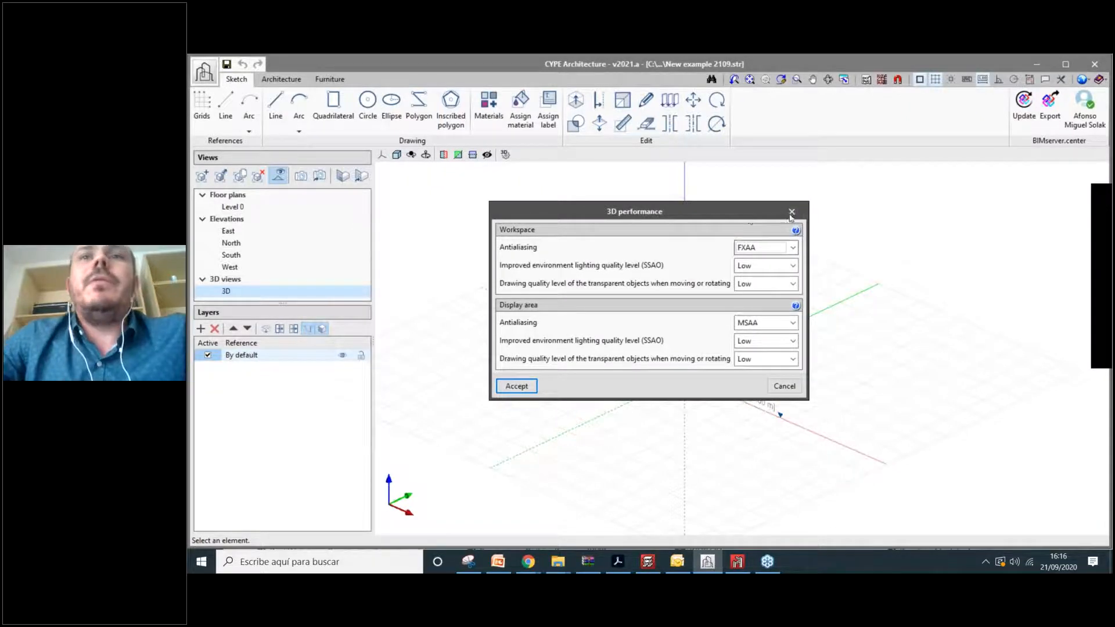
pyautogui.moveTo(774, 217); pyautogui.dragTo(803, 217)
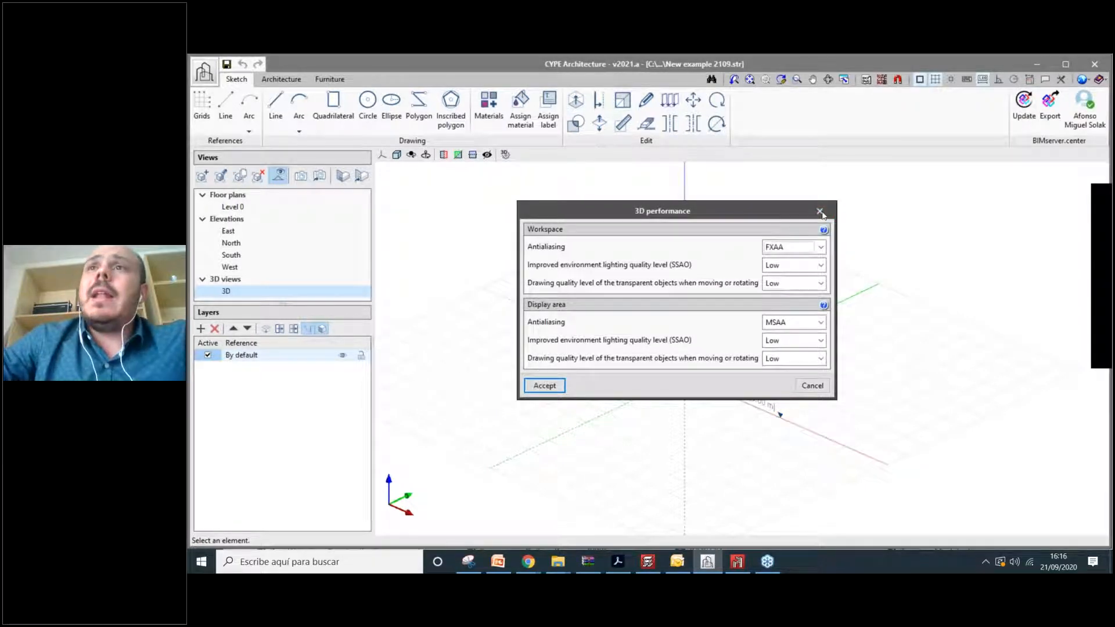
pyautogui.click(820, 212)
pyautogui.click(1082, 79)
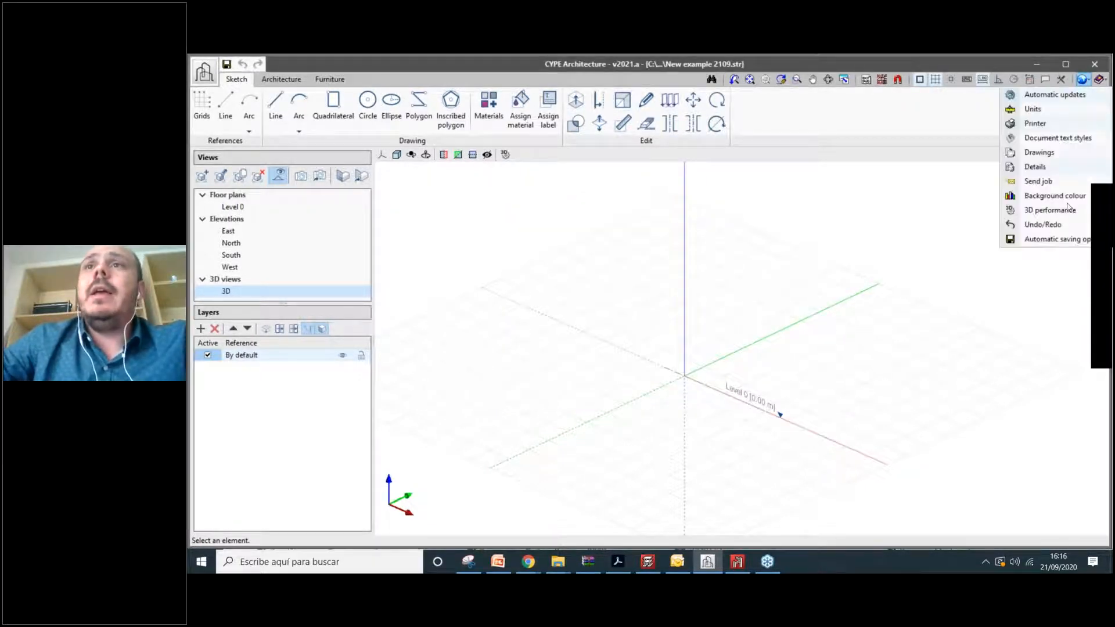
pyautogui.click(840, 285)
pyautogui.scroll(-1, 840, 285)
pyautogui.moveTo(804, 306); pyautogui.dragTo(818, 335, button='middle')
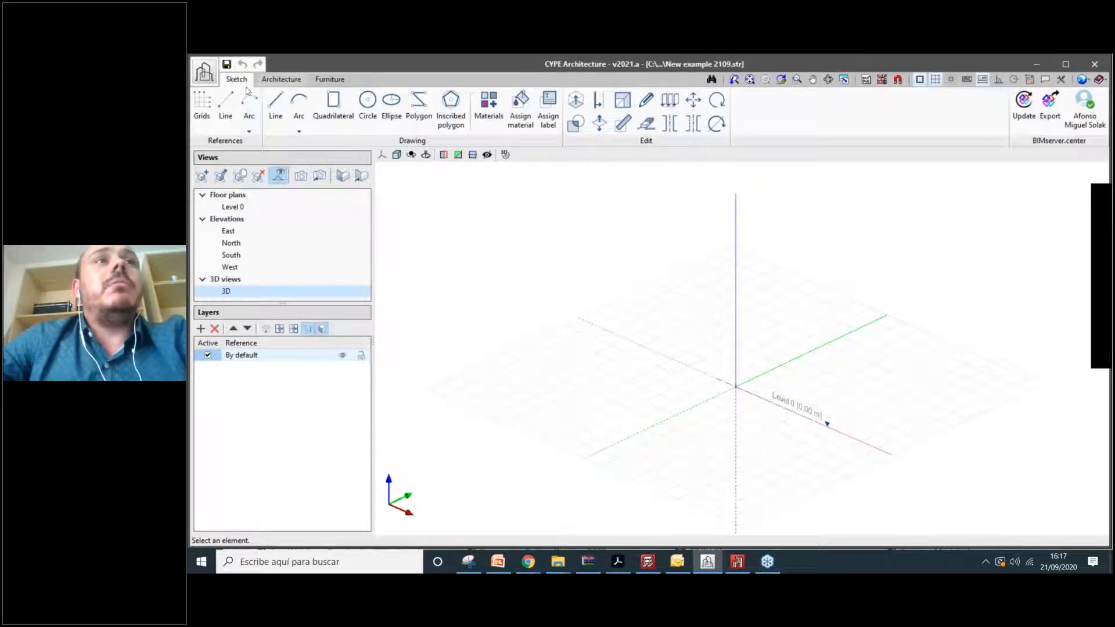
# Look through the Architecture and Furniture tool sets and return to the Sketch tools.
pyautogui.click(282, 80)
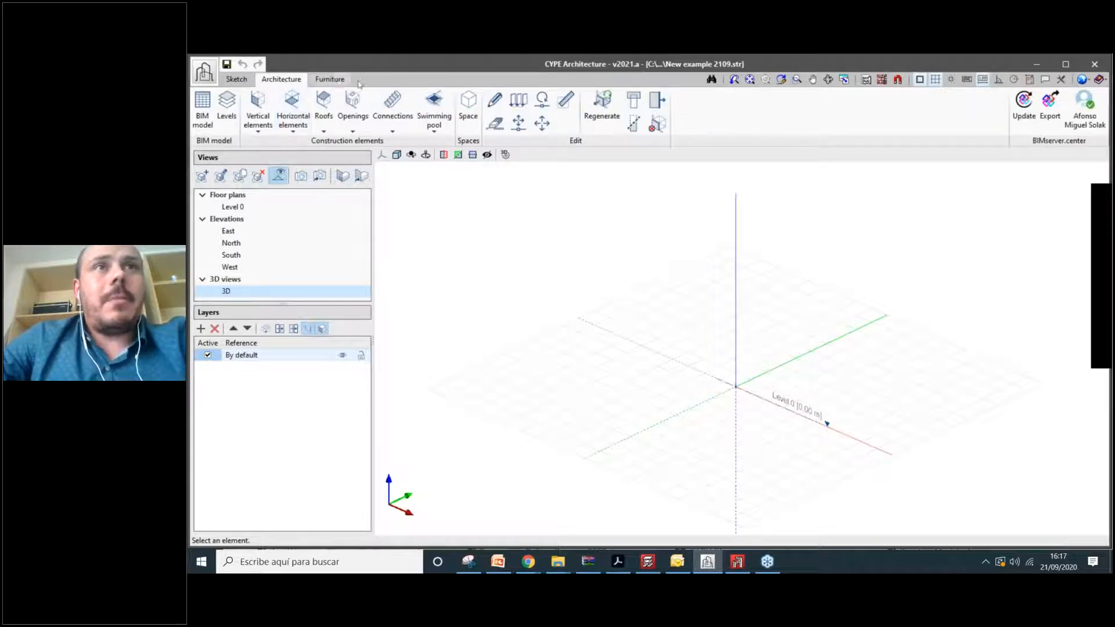
pyautogui.click(329, 79)
pyautogui.click(281, 80)
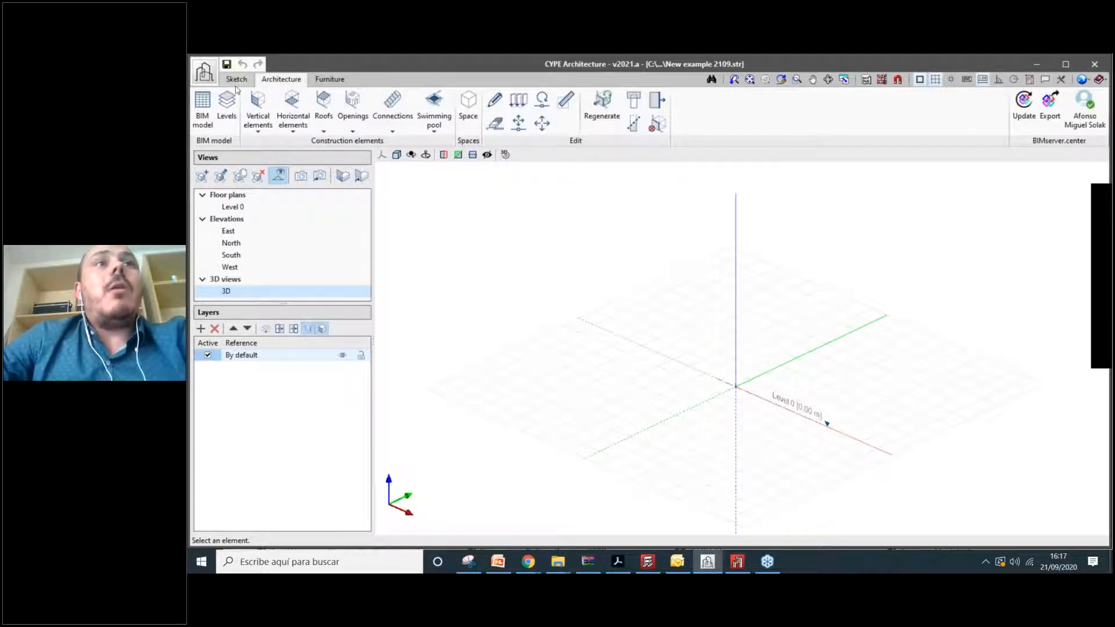
pyautogui.click(243, 85)
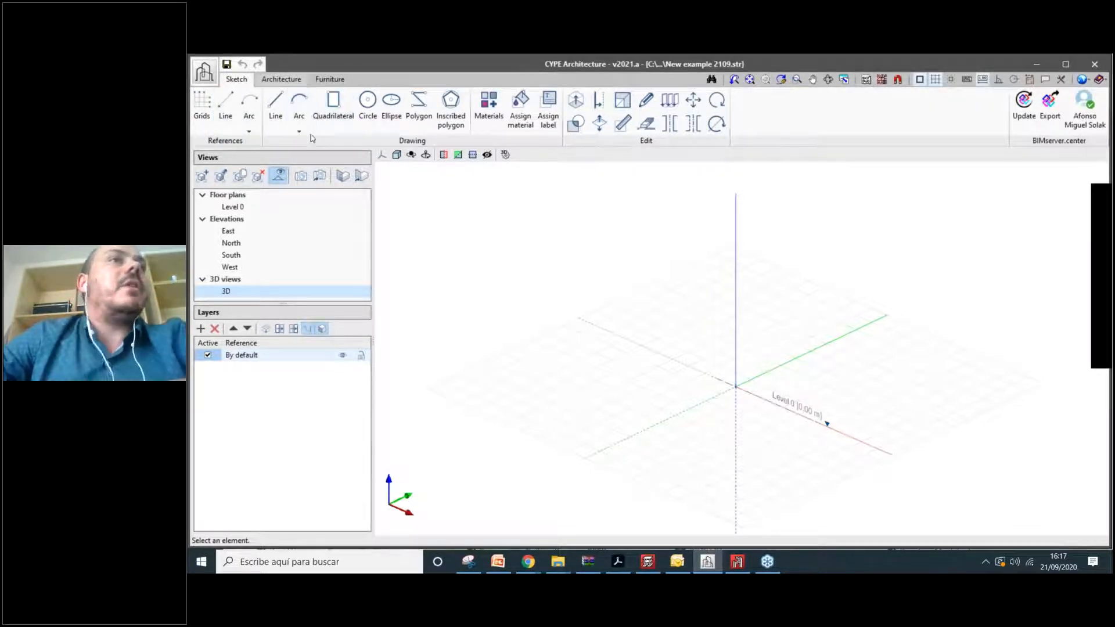
pyautogui.click(290, 81)
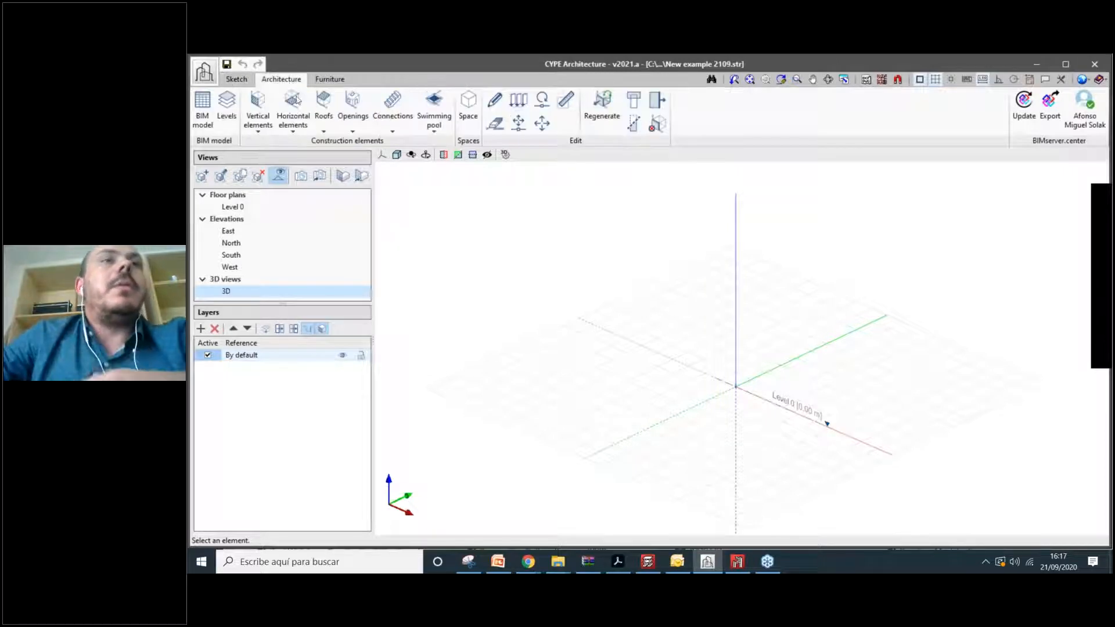
pyautogui.click(236, 78)
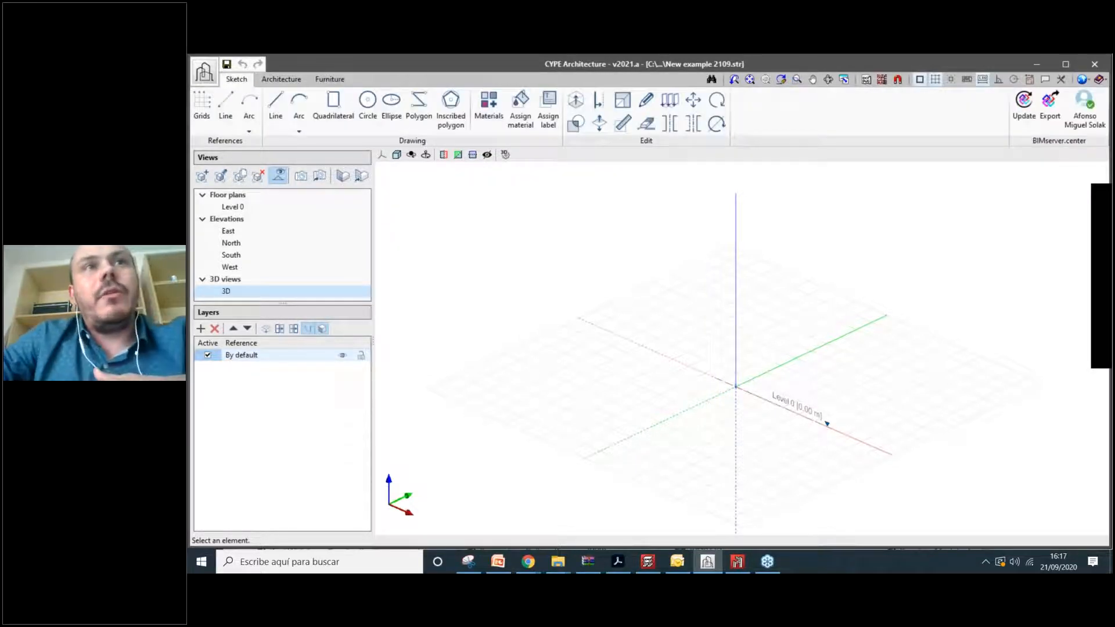
# Look through the Furniture, Sketch and Architecture tool sets, including the sketch line tool, ending on the Furniture tools.
pyautogui.click(329, 79)
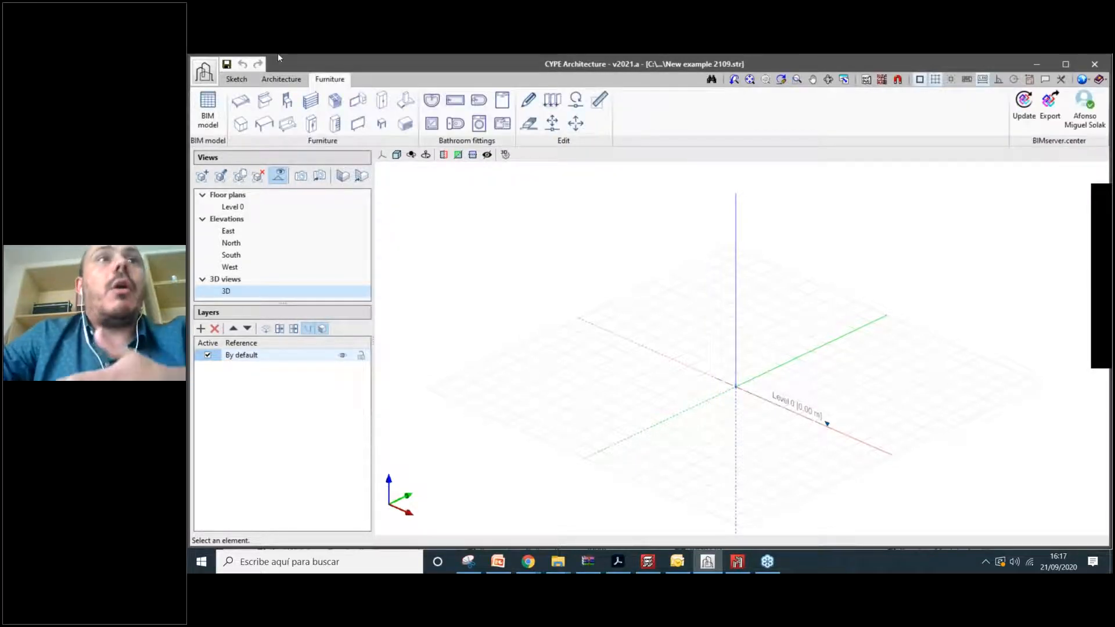
pyautogui.click(234, 79)
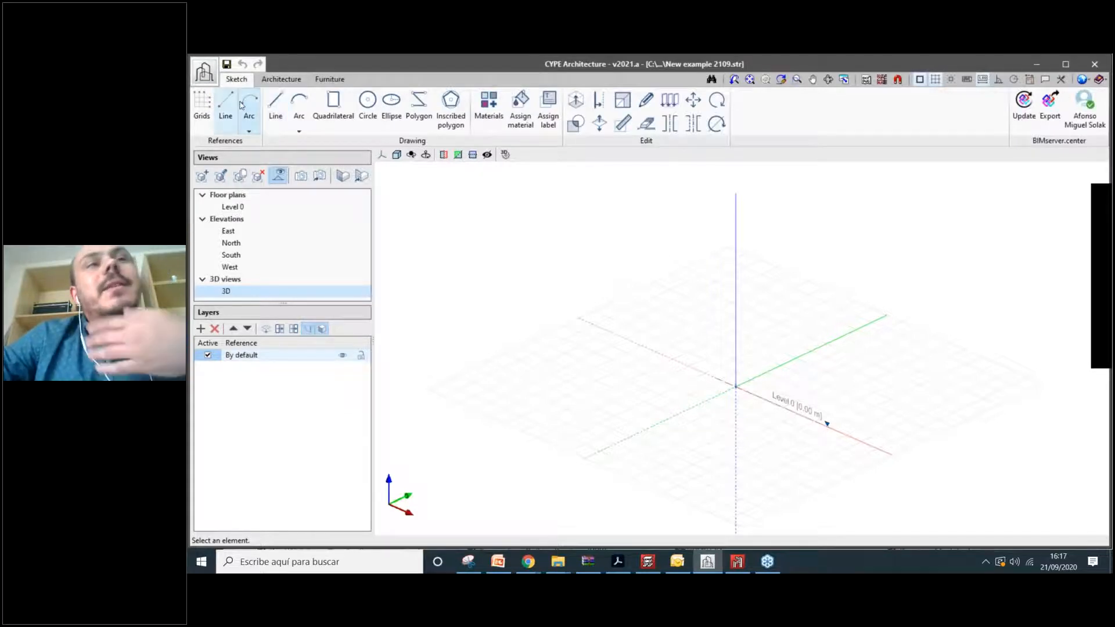
pyautogui.click(276, 110)
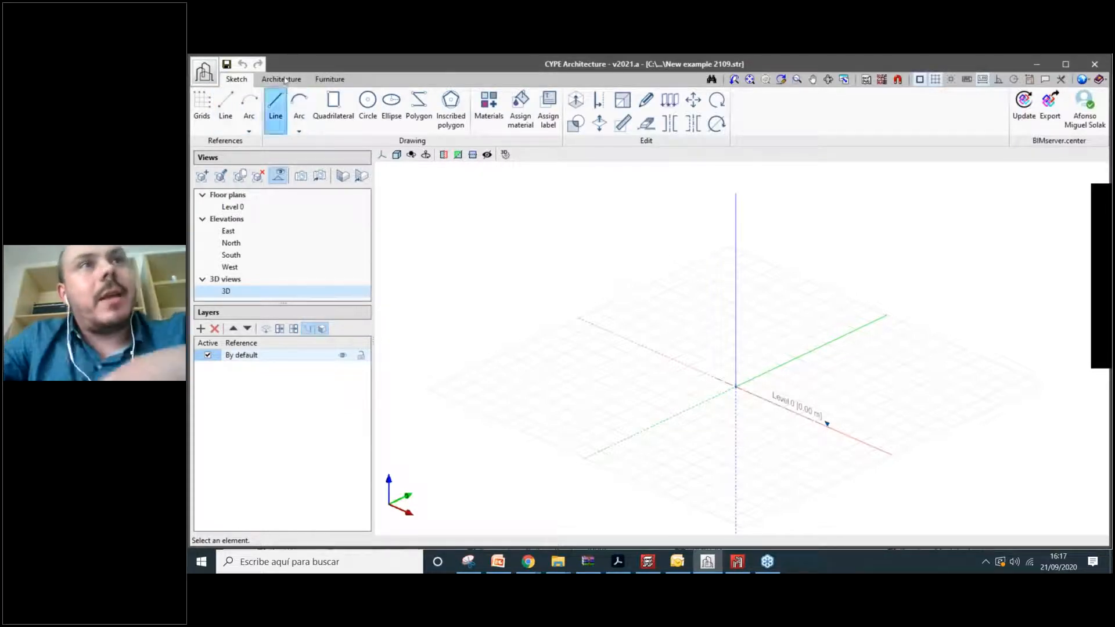
pyautogui.click(282, 79)
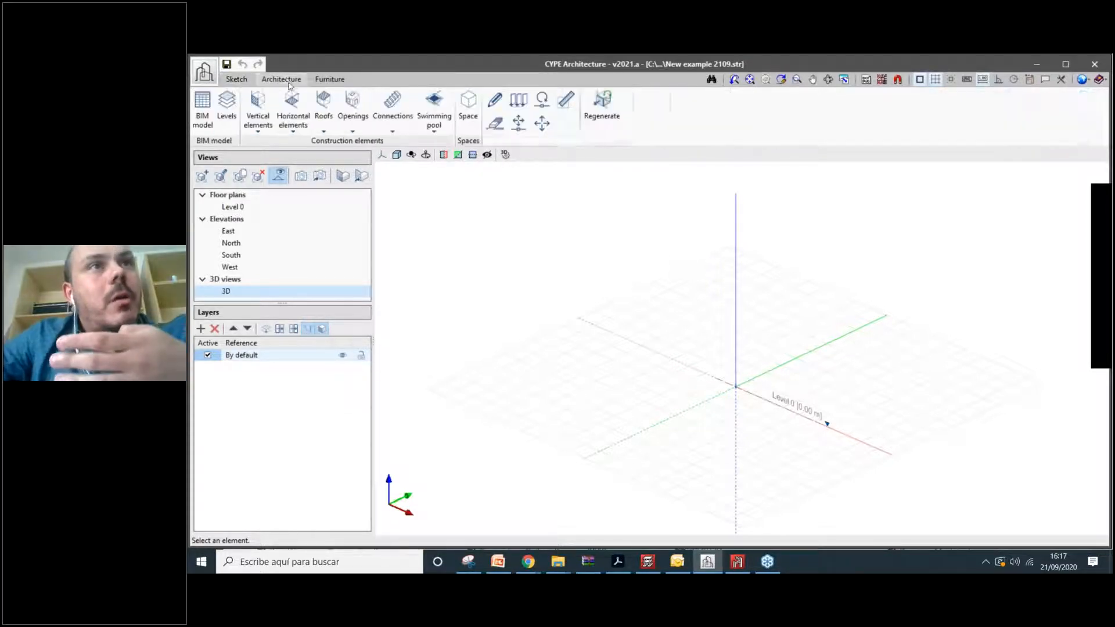
pyautogui.click(332, 79)
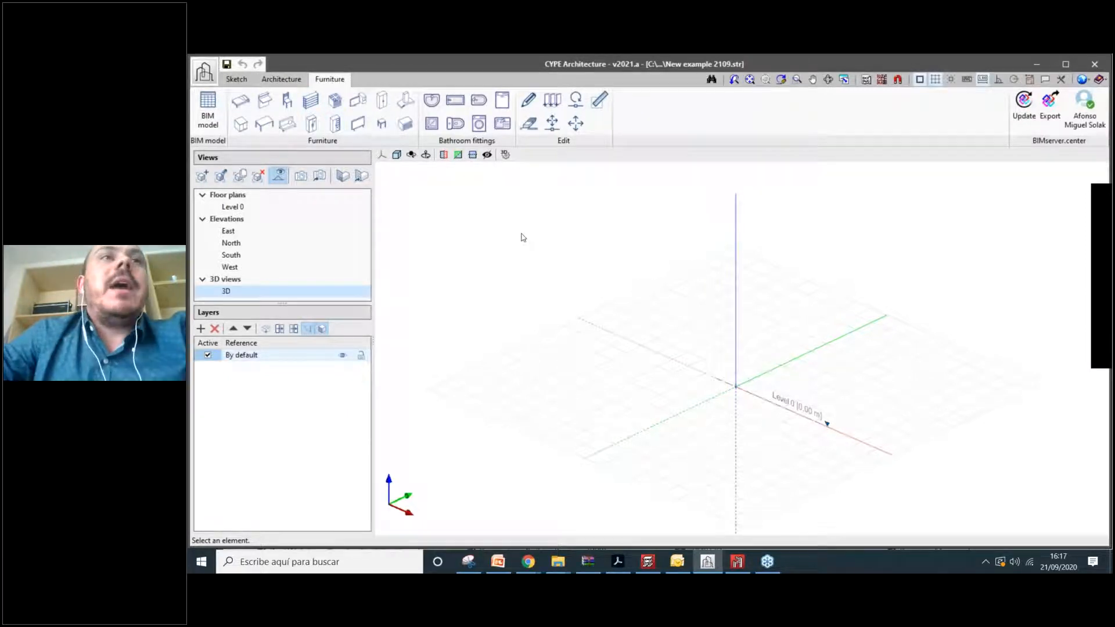
pyautogui.scroll(2, 691, 349)
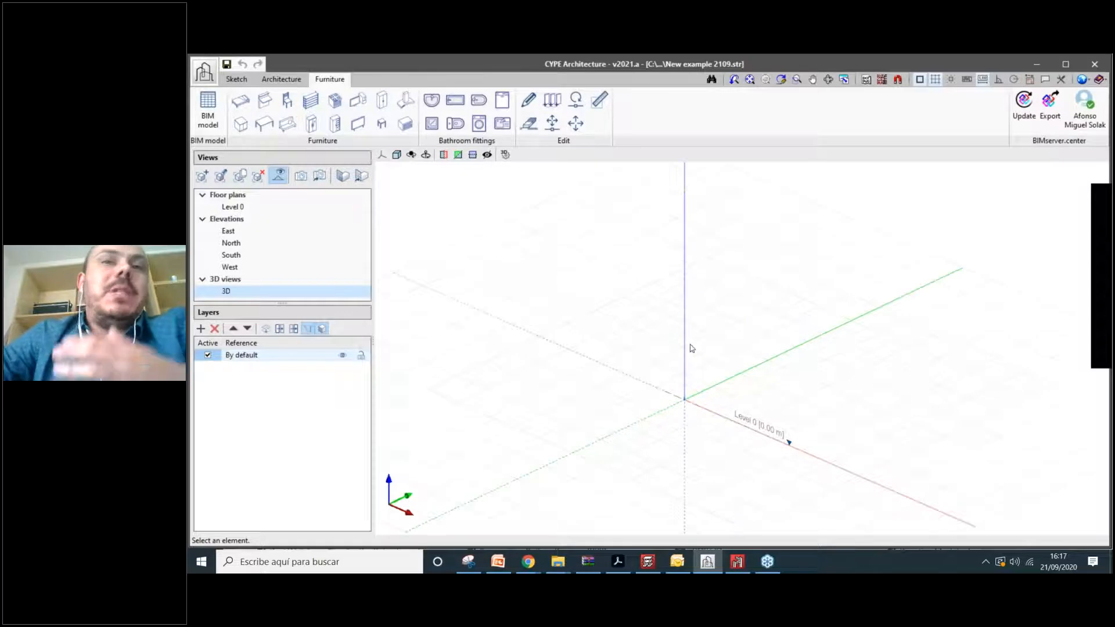
pyautogui.scroll(-1, 674, 380)
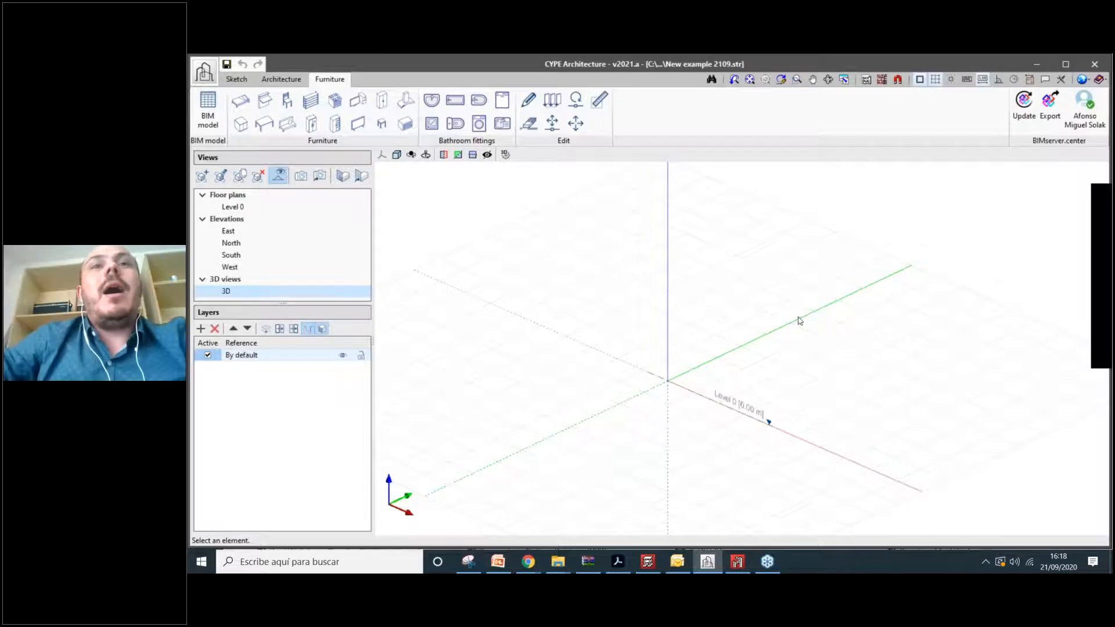
pyautogui.moveTo(760, 386); pyautogui.dragTo(753, 327, button='middle')
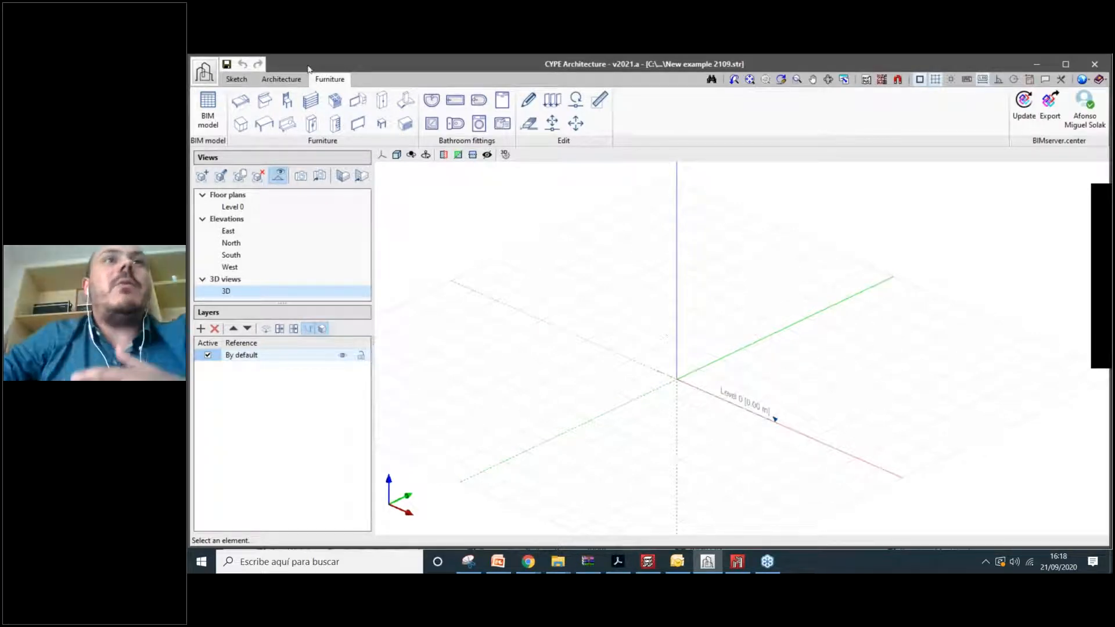
# Run through the Sketch, Architecture and Furniture tool sets once more and return to the Sketch tools.
pyautogui.click(237, 79)
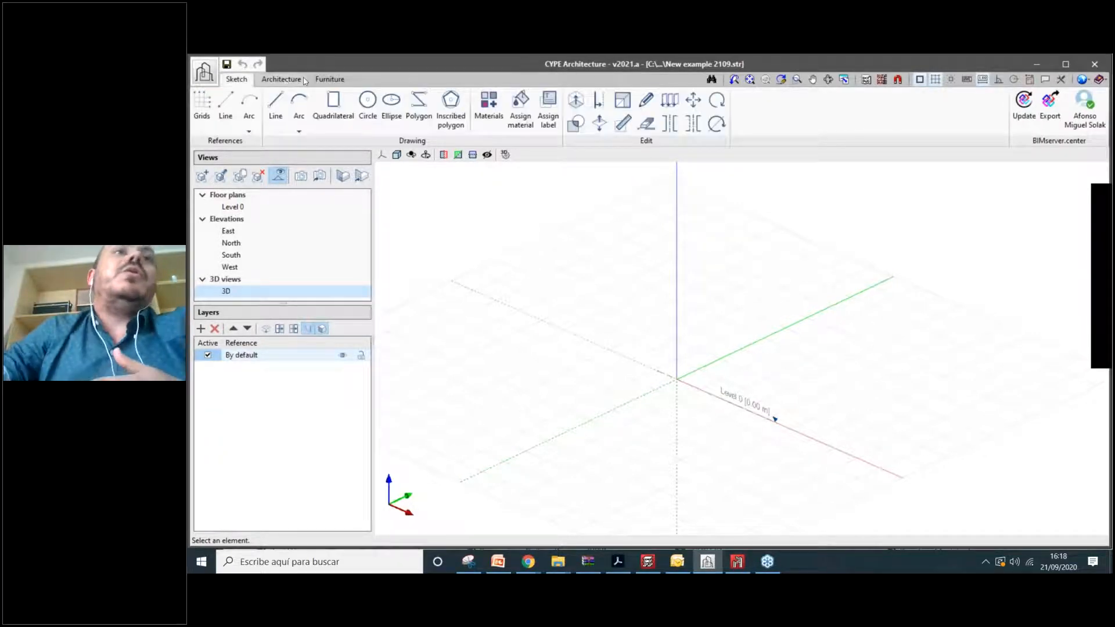
pyautogui.click(285, 80)
pyautogui.click(331, 79)
pyautogui.click(238, 79)
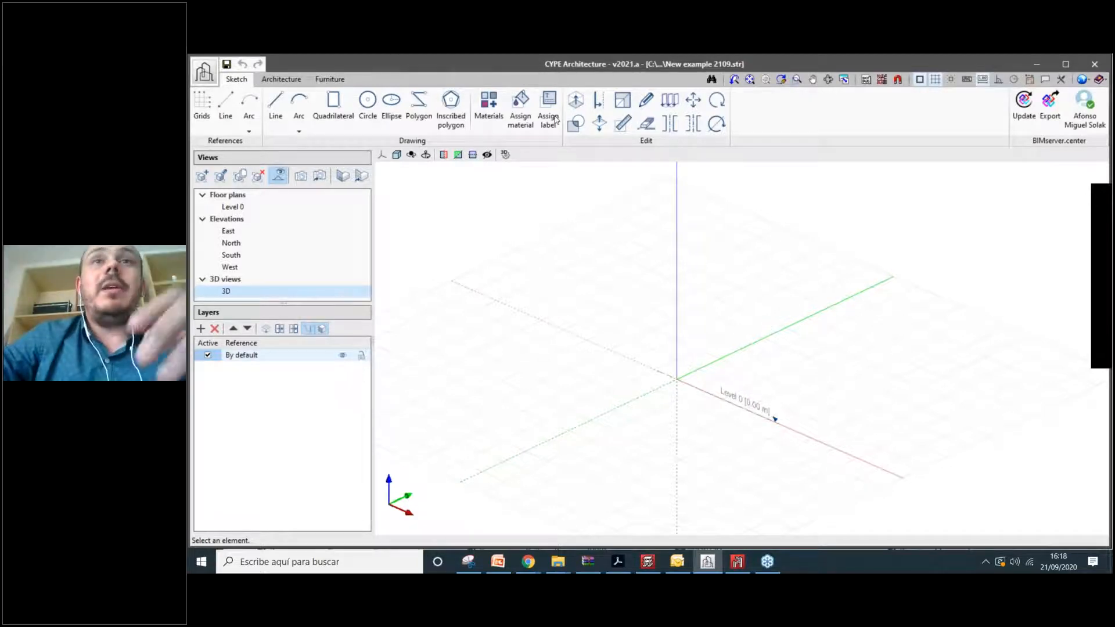
pyautogui.scroll(1, 712, 382)
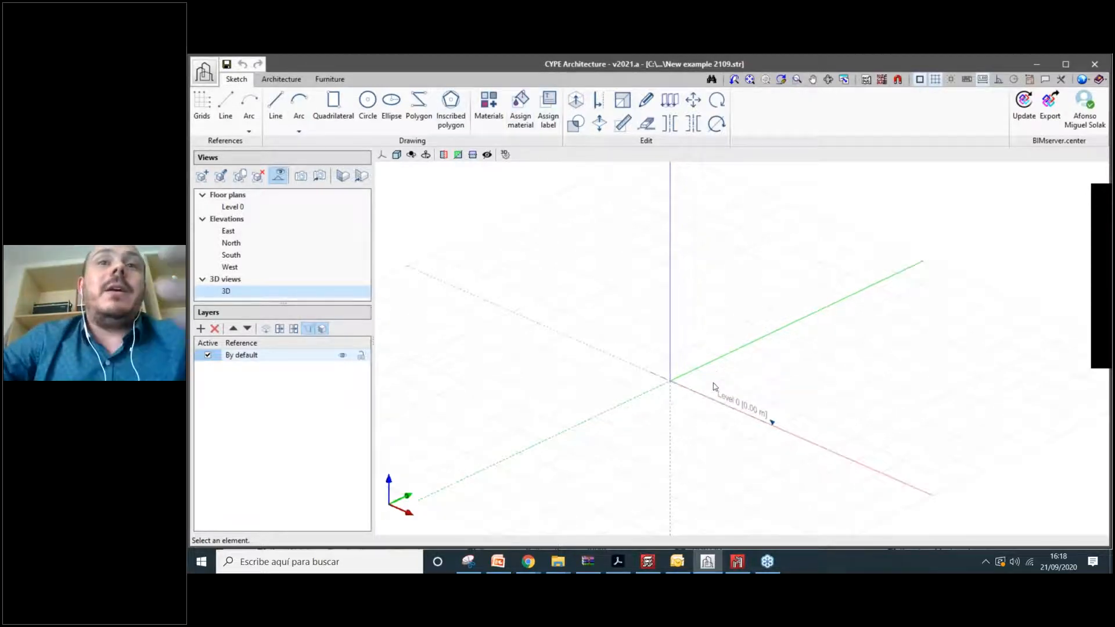
pyautogui.moveTo(713, 382); pyautogui.dragTo(728, 431, button='middle')
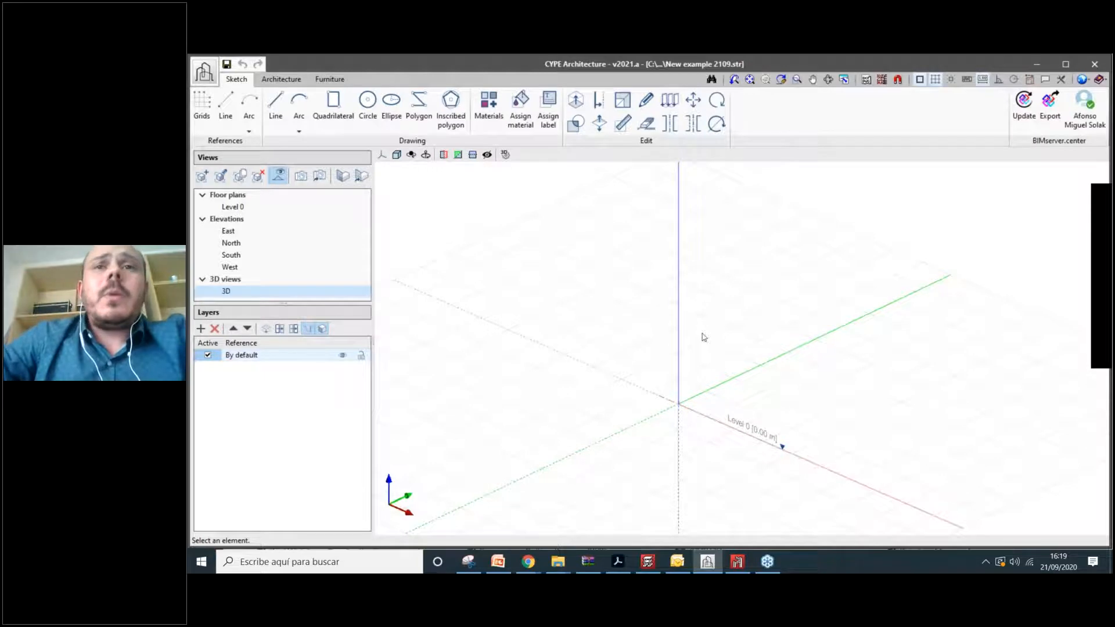
pyautogui.scroll(-1, 384, 206)
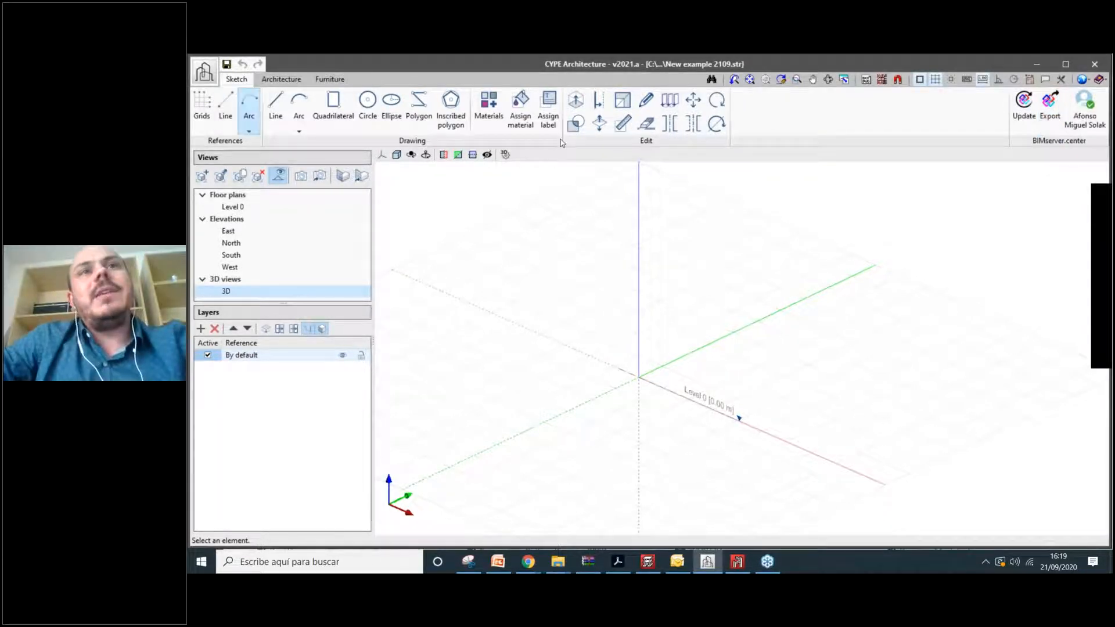
pyautogui.scroll(-1, 651, 292)
pyautogui.scroll(-1, 551, 203)
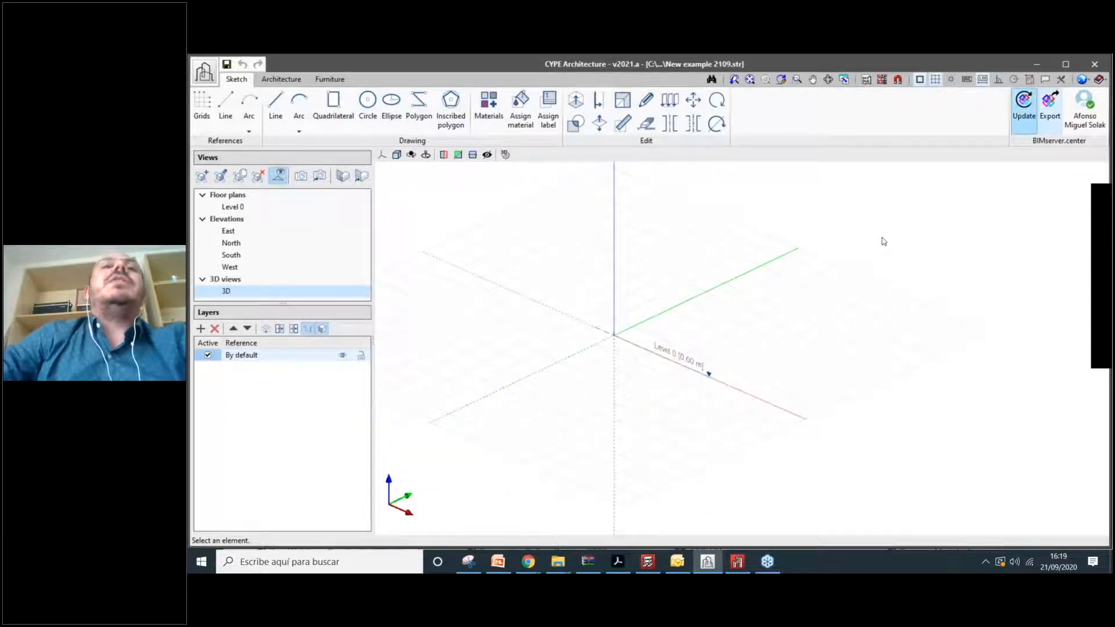
pyautogui.moveTo(691, 273); pyautogui.dragTo(726, 320, button='middle')
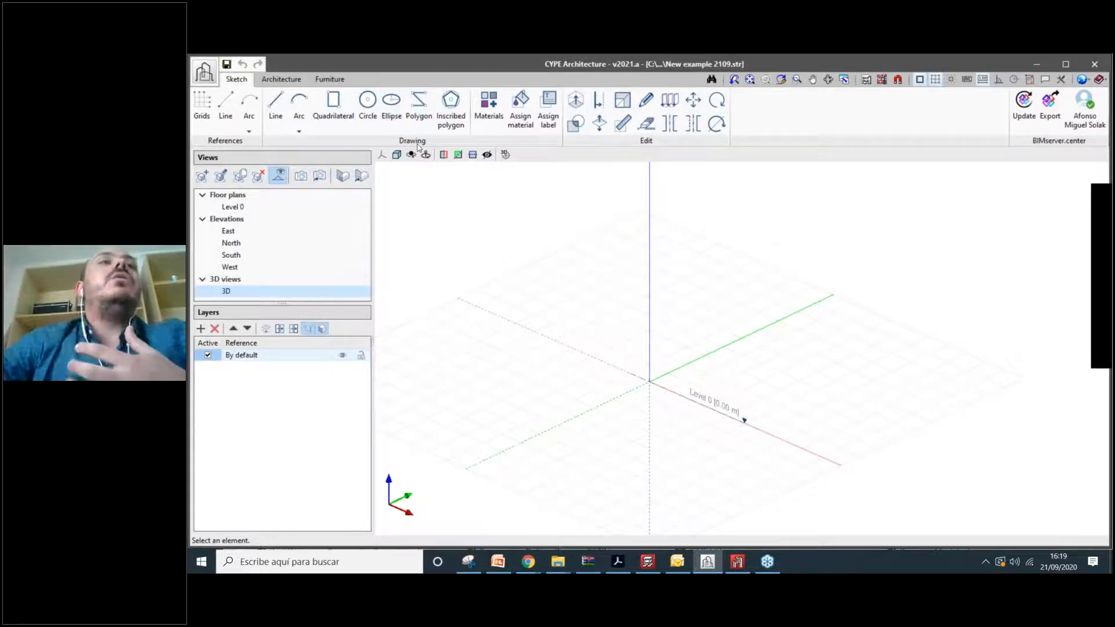
# Compare the Architecture construction elements with the Sketch drawing and editing tools, ending on the Sketch tools.
pyautogui.doubleClick(236, 79)
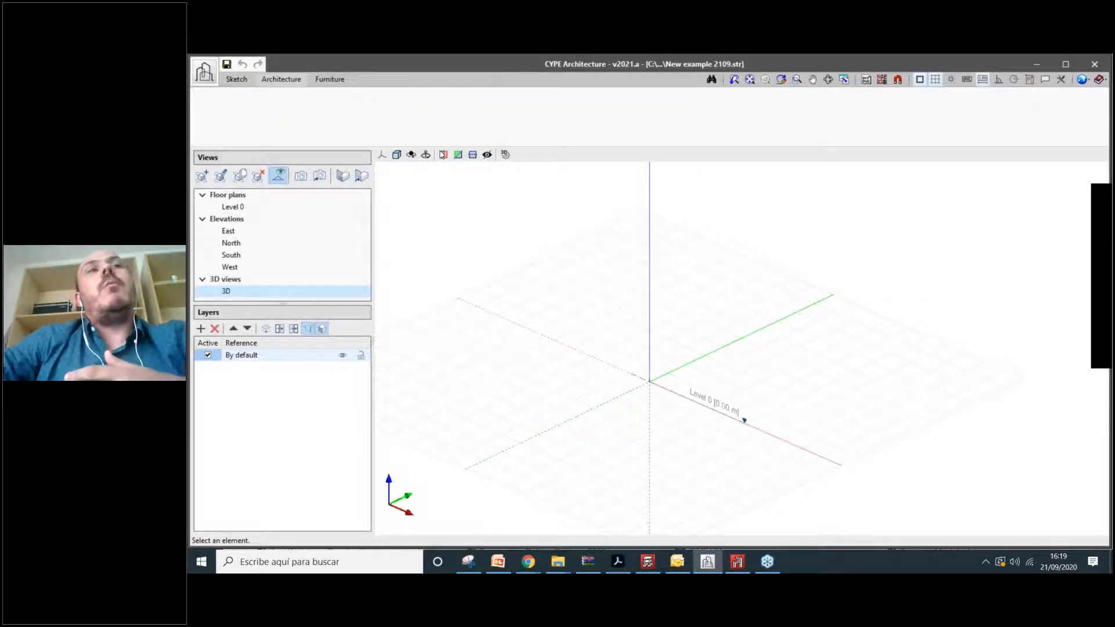
pyautogui.click(281, 79)
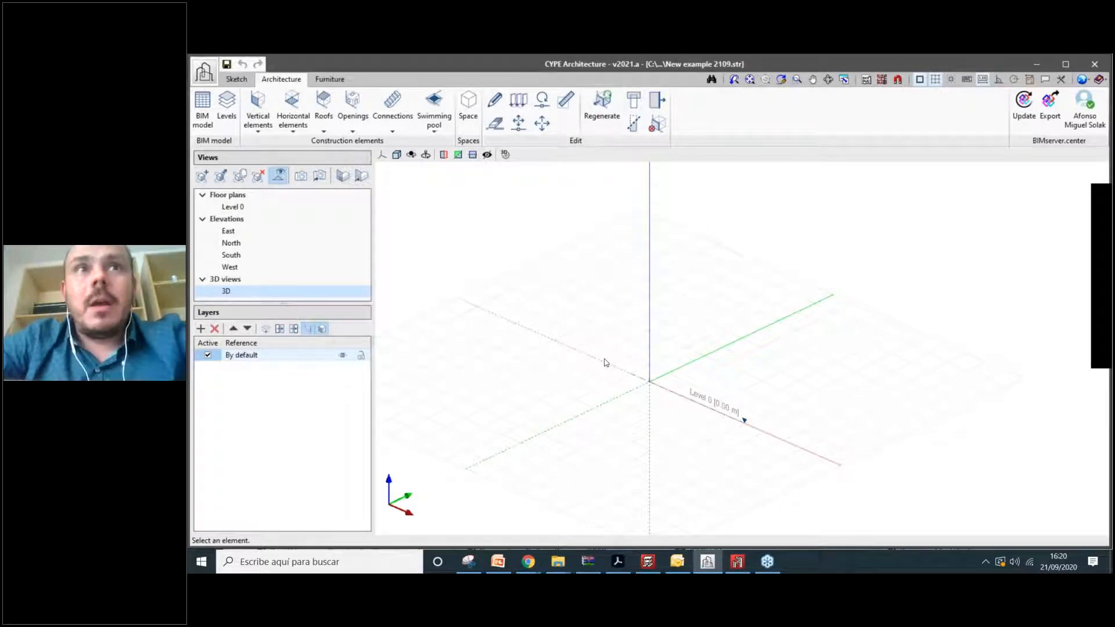
pyautogui.click(236, 79)
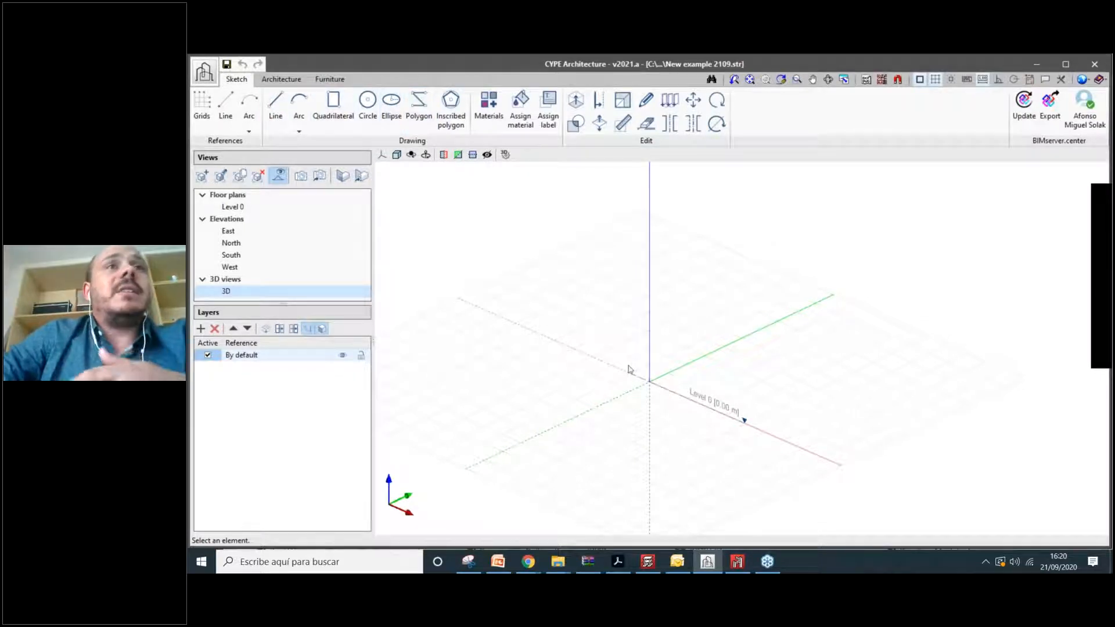
pyautogui.click(281, 79)
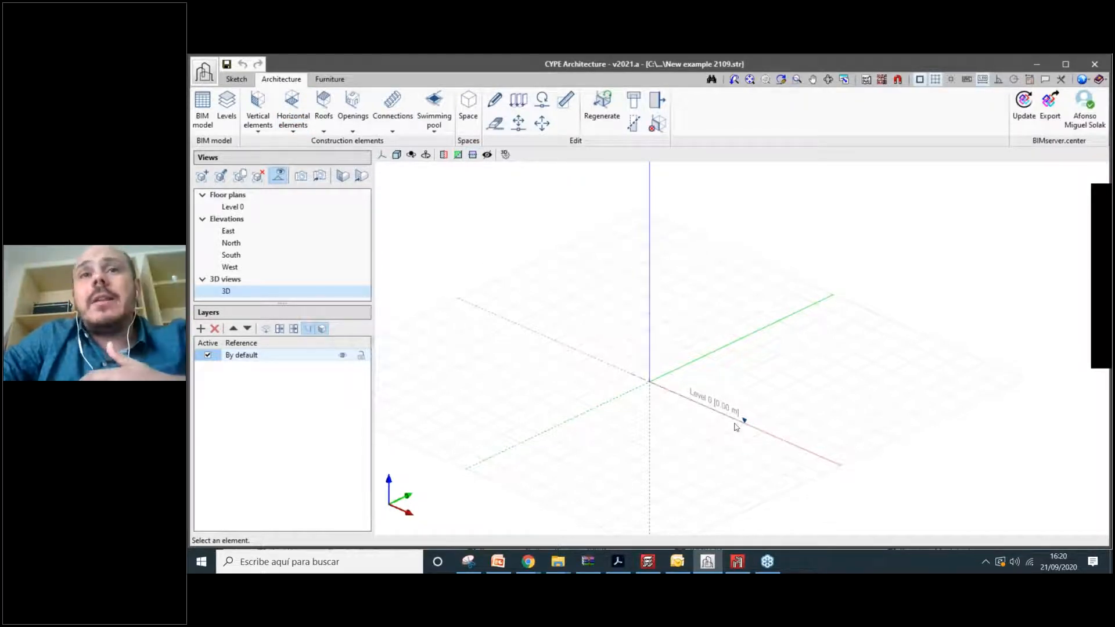
pyautogui.click(236, 79)
pyautogui.scroll(-1, 598, 354)
pyautogui.scroll(1, 705, 434)
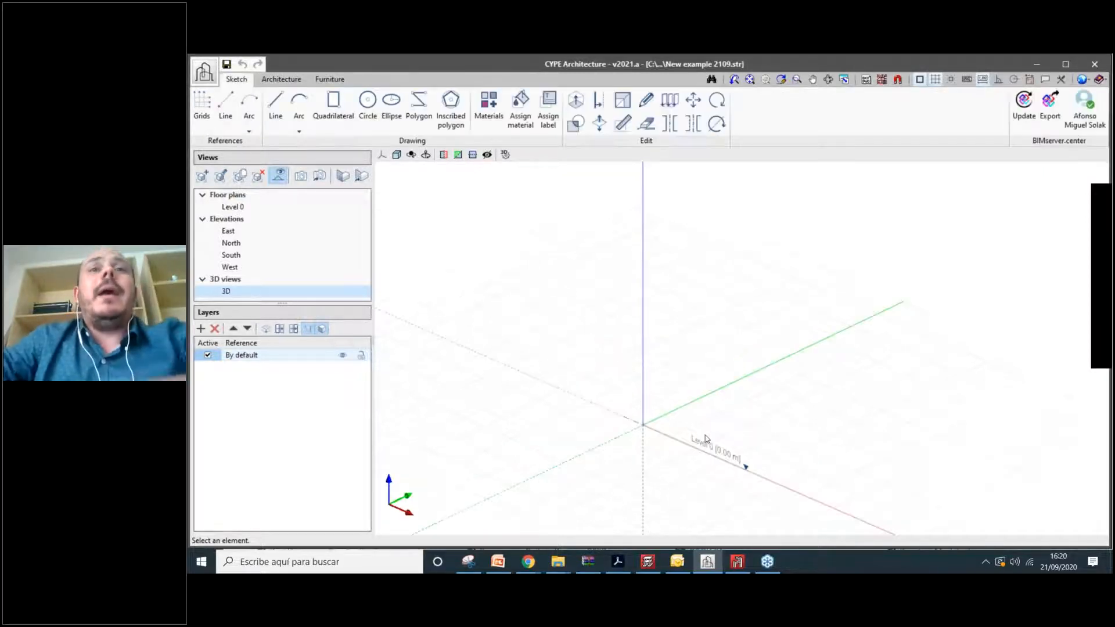
pyautogui.scroll(1, 704, 434)
pyautogui.moveTo(534, 284); pyautogui.dragTo(544, 277, button='middle')
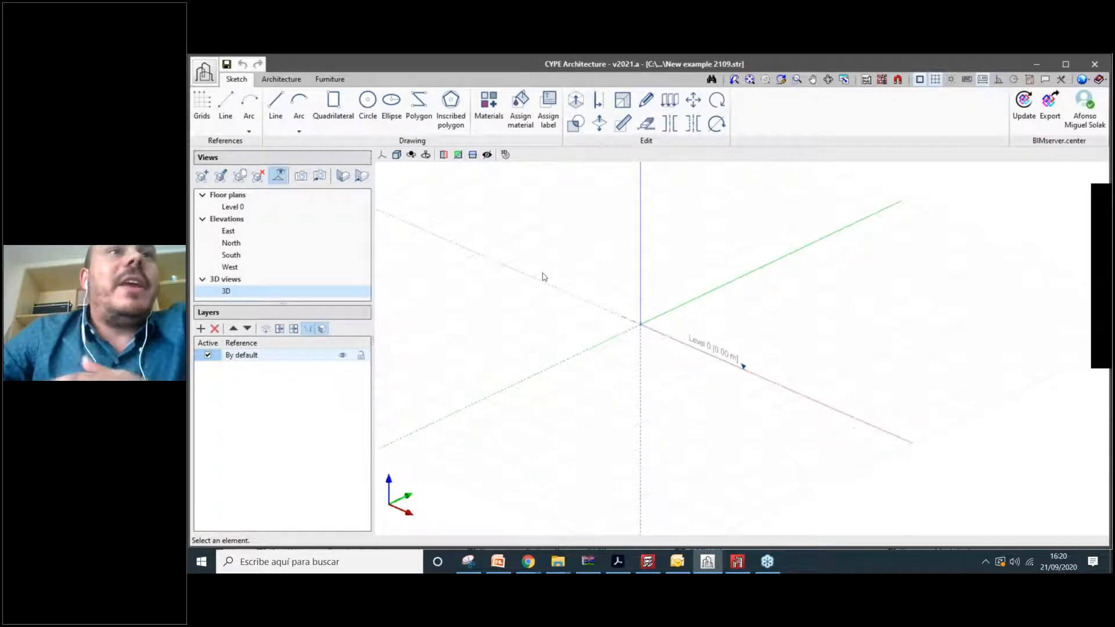
# Place four 1.00 m by 1.00 m quadrilaterals on Level 0 around the origin, using the At selected point entry mode.
pyautogui.click(333, 110)
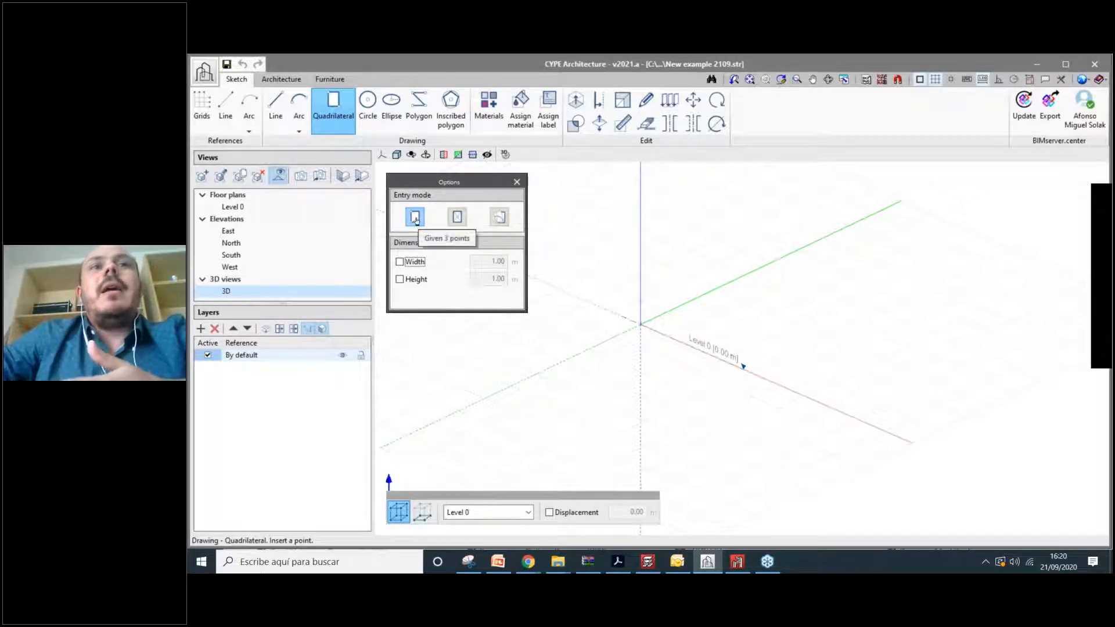
pyautogui.click(457, 219)
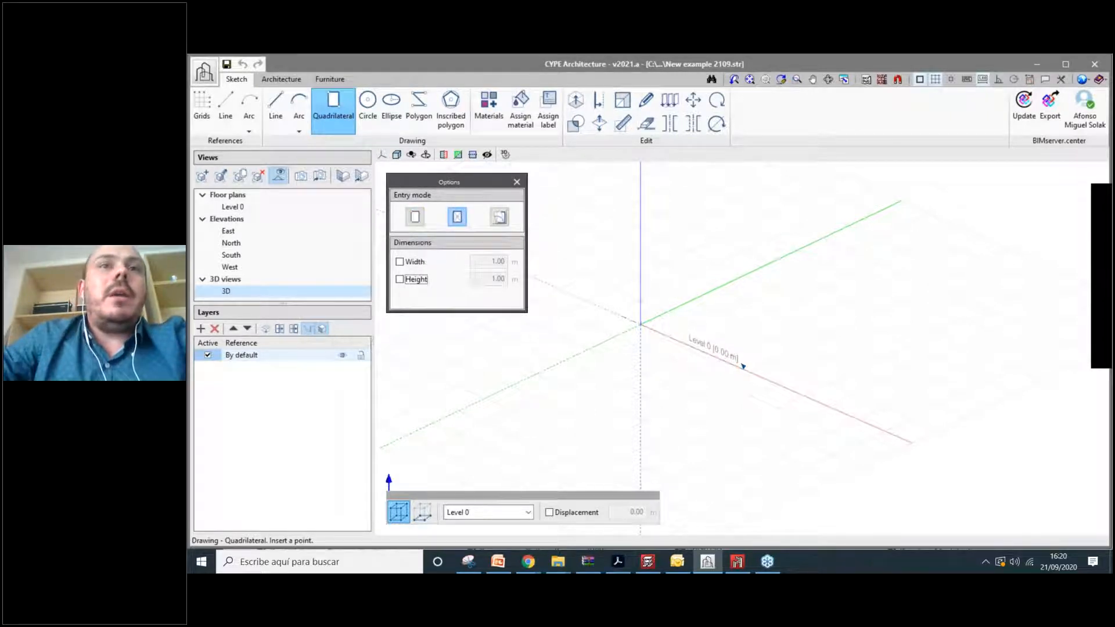
pyautogui.click(499, 217)
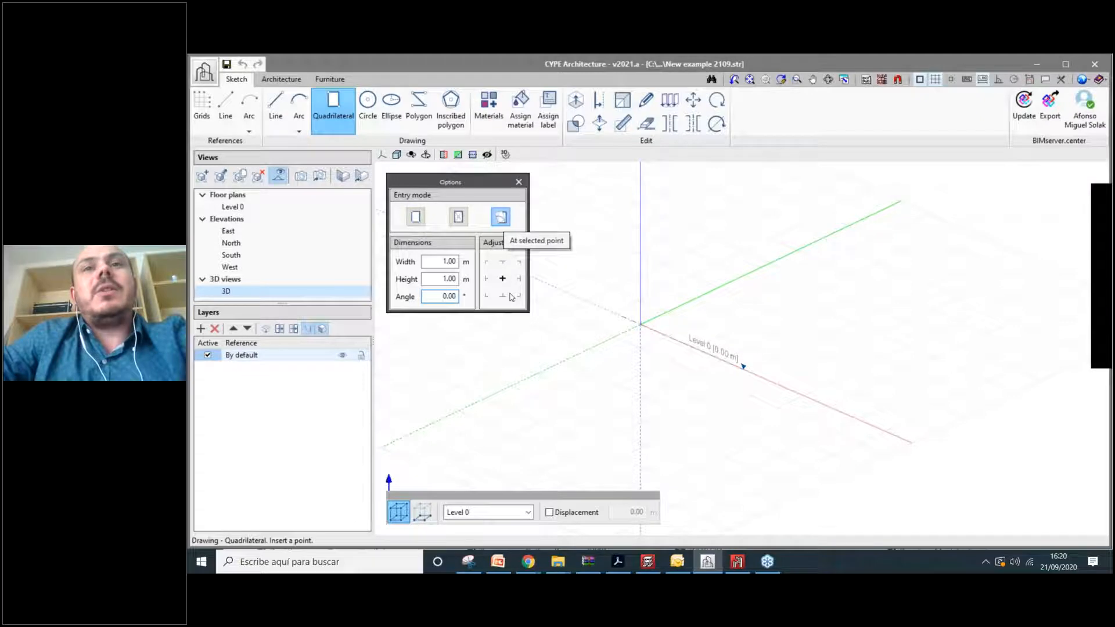
pyautogui.scroll(2, 642, 330)
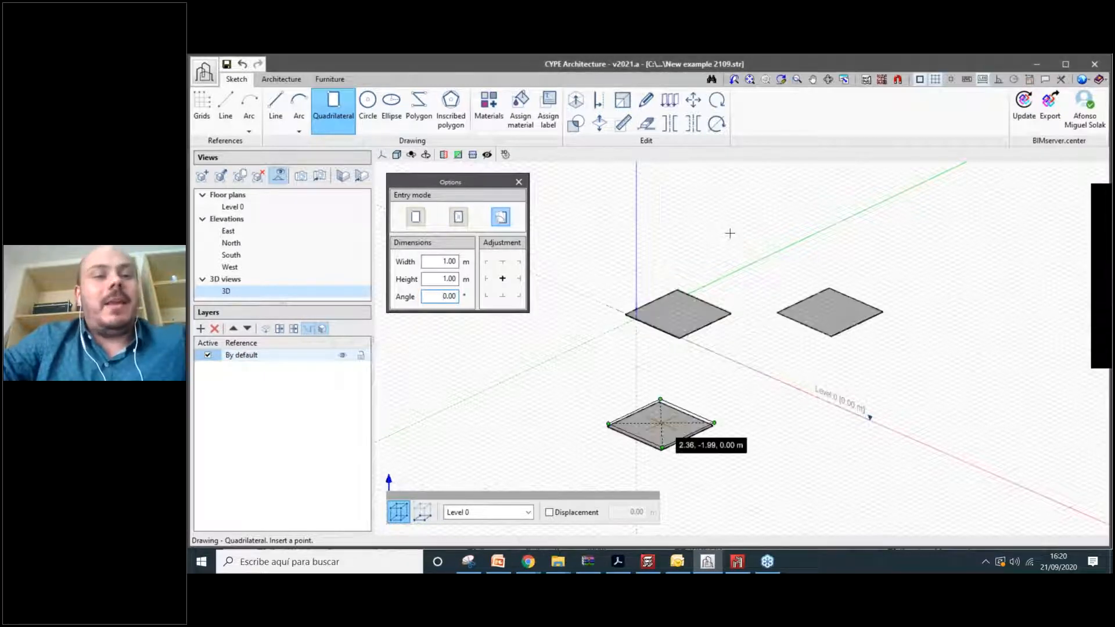
pyautogui.click(659, 411)
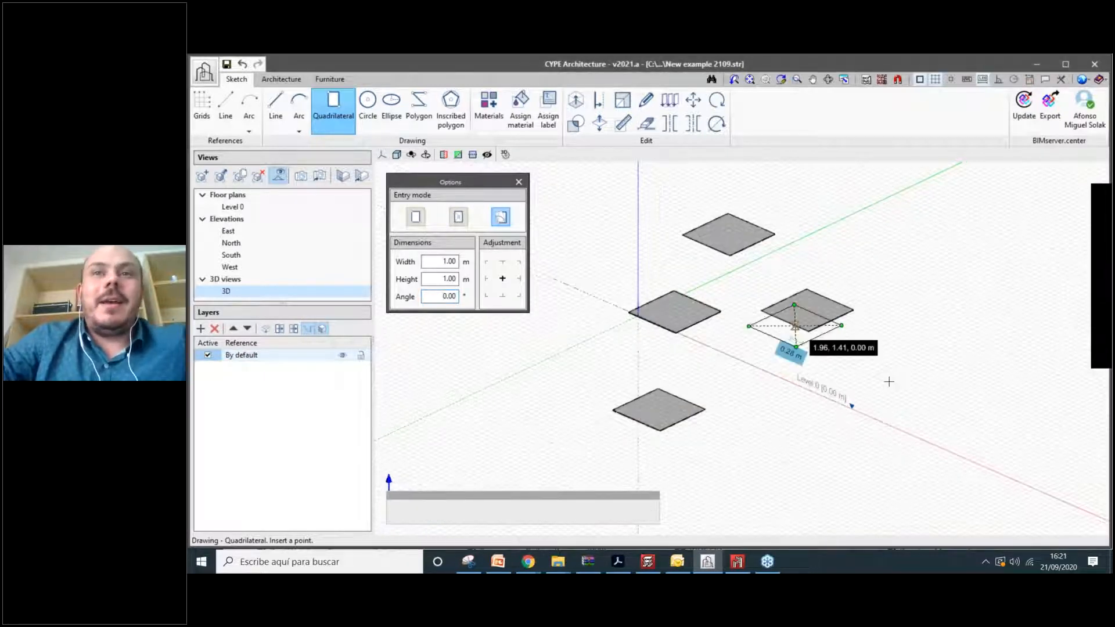
pyautogui.scroll(-2, 795, 326)
pyautogui.keyDown('shift'); pyautogui.moveTo(888, 381); pyautogui.dragTo(730, 385, button='middle'); pyautogui.keyUp('shift')
pyautogui.press('Tab')
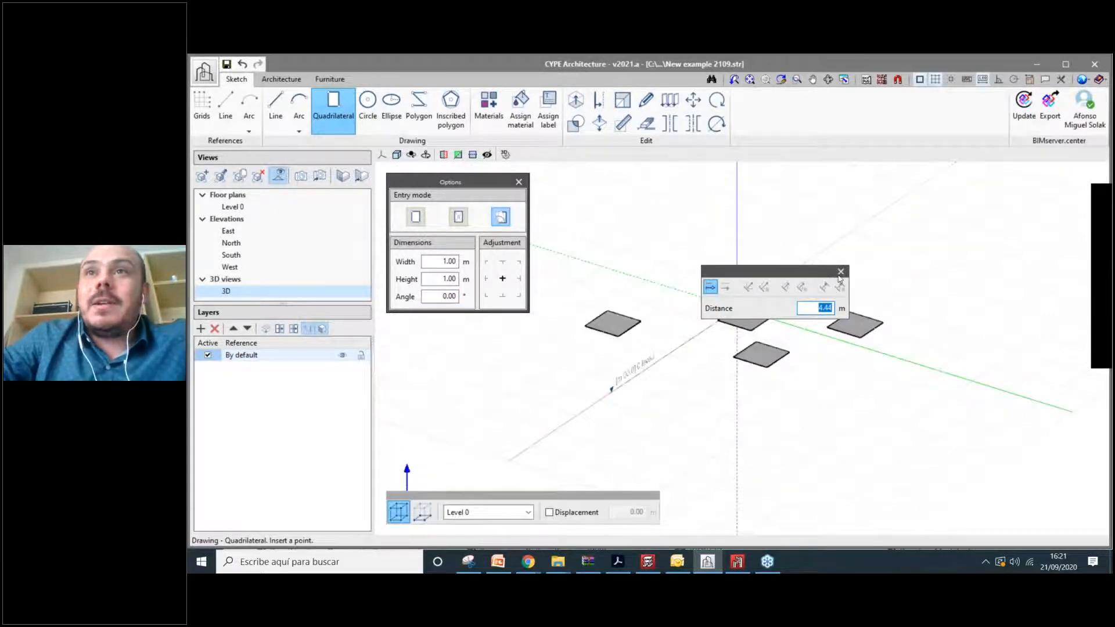
pyautogui.click(840, 272)
pyautogui.moveTo(700, 298); pyautogui.dragTo(753, 343, button='middle')
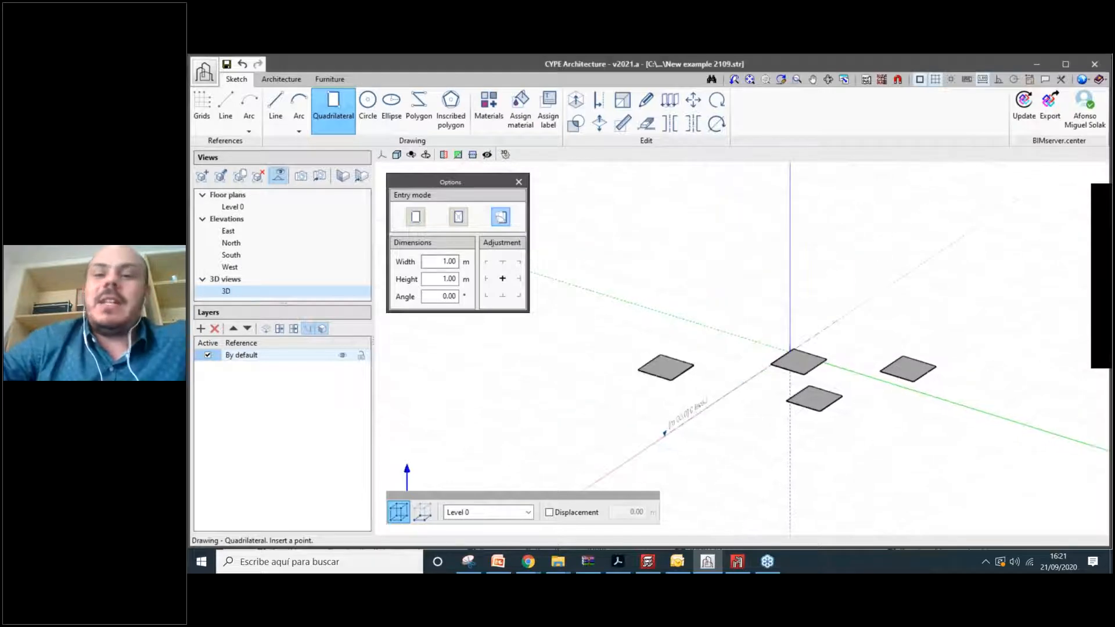
# Set the quadrilateral to 6.00 m wide and 8.00 m high, and place one on Level 0 away from the small squares.
pyautogui.click(440, 261)
pyautogui.write('2')
pyautogui.press('Return')
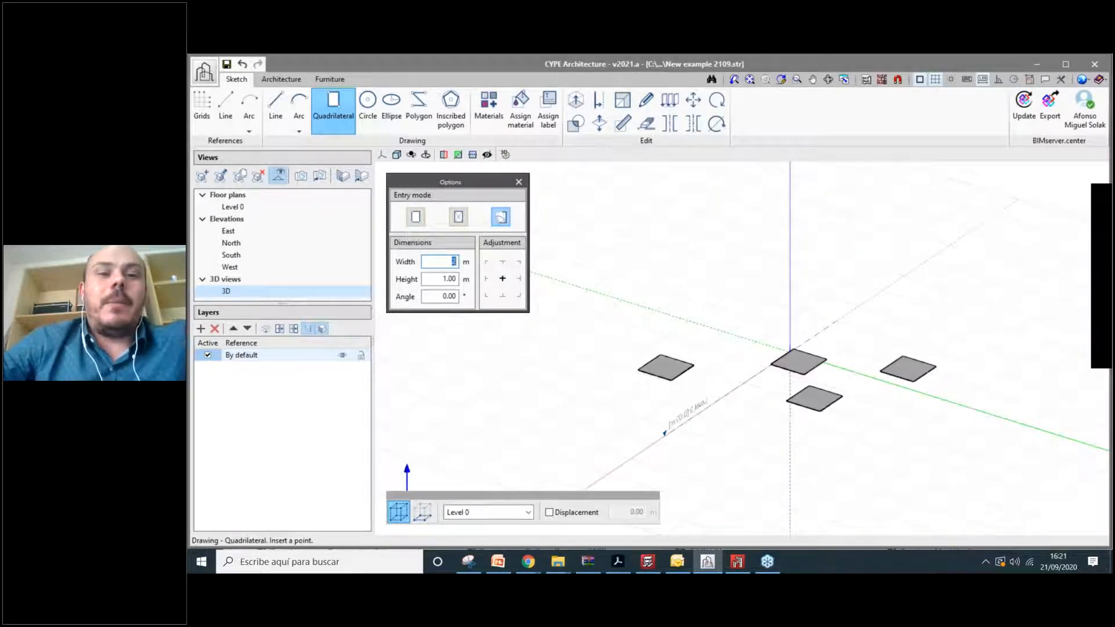
pyautogui.write('6')
pyautogui.click(457, 278)
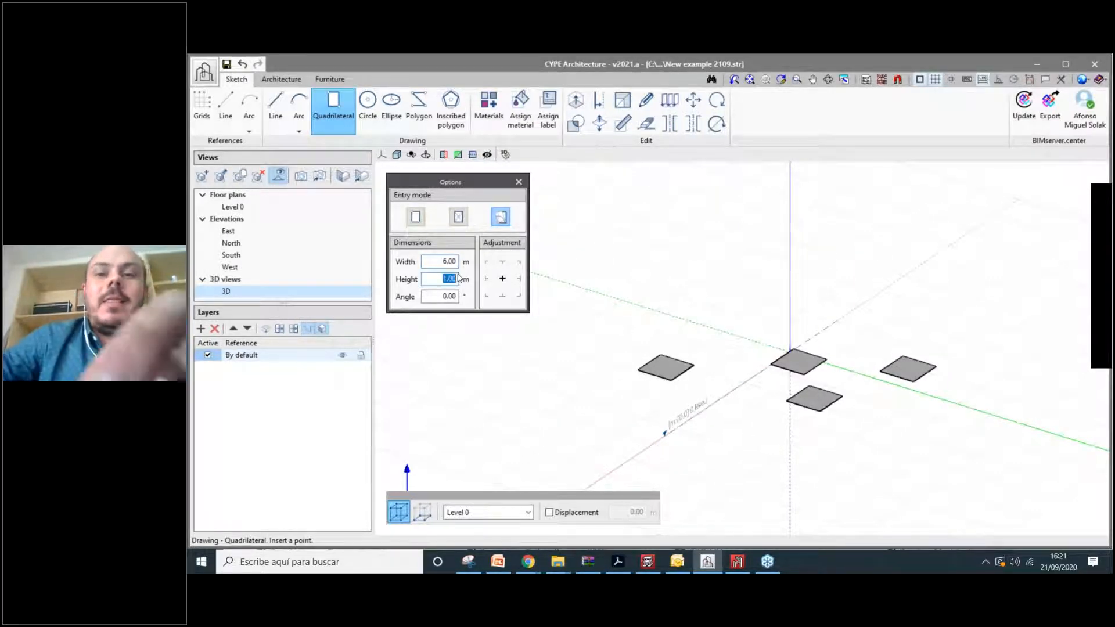
pyautogui.write('8')
pyautogui.press('Tab')
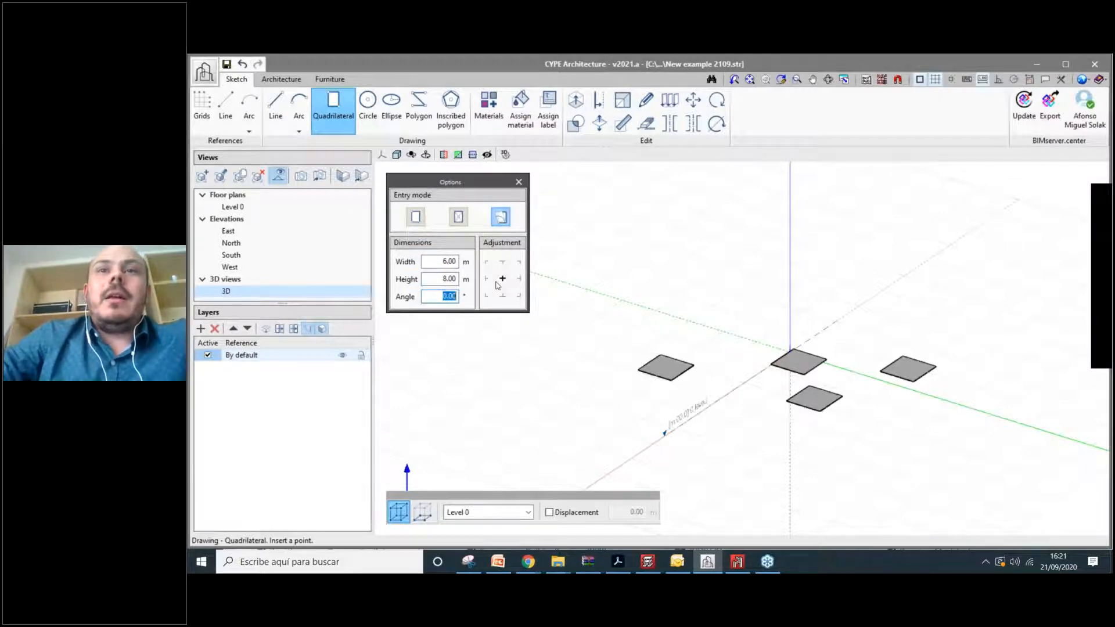
pyautogui.scroll(-2, 681, 225)
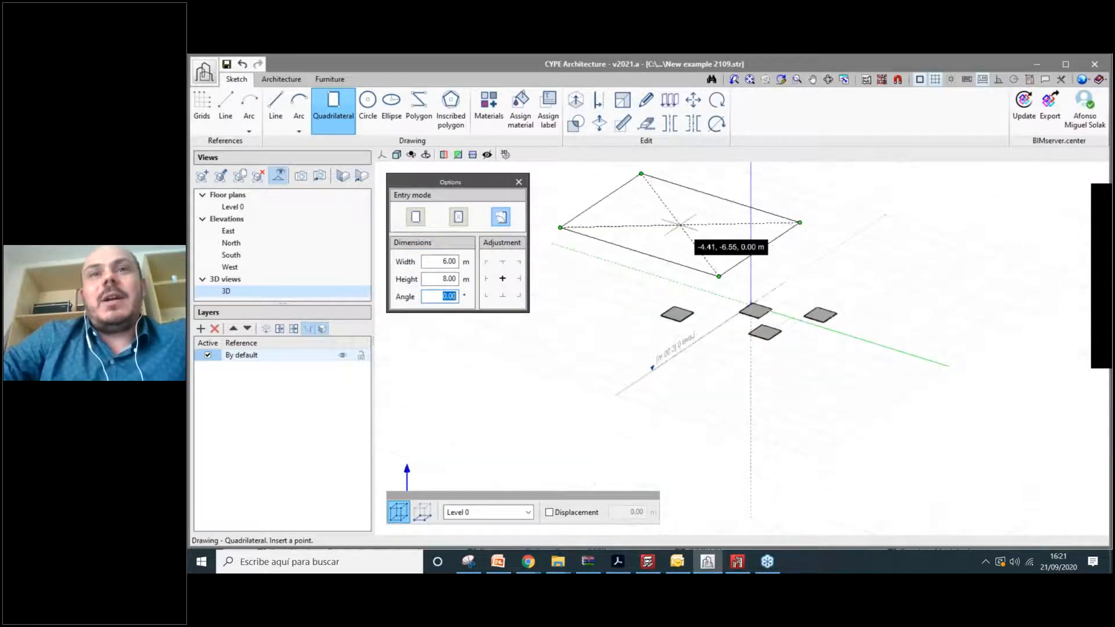
pyautogui.click(681, 225)
pyautogui.keyDown('shift'); pyautogui.moveTo(687, 365); pyautogui.dragTo(753, 419, button='middle'); pyautogui.keyUp('shift')
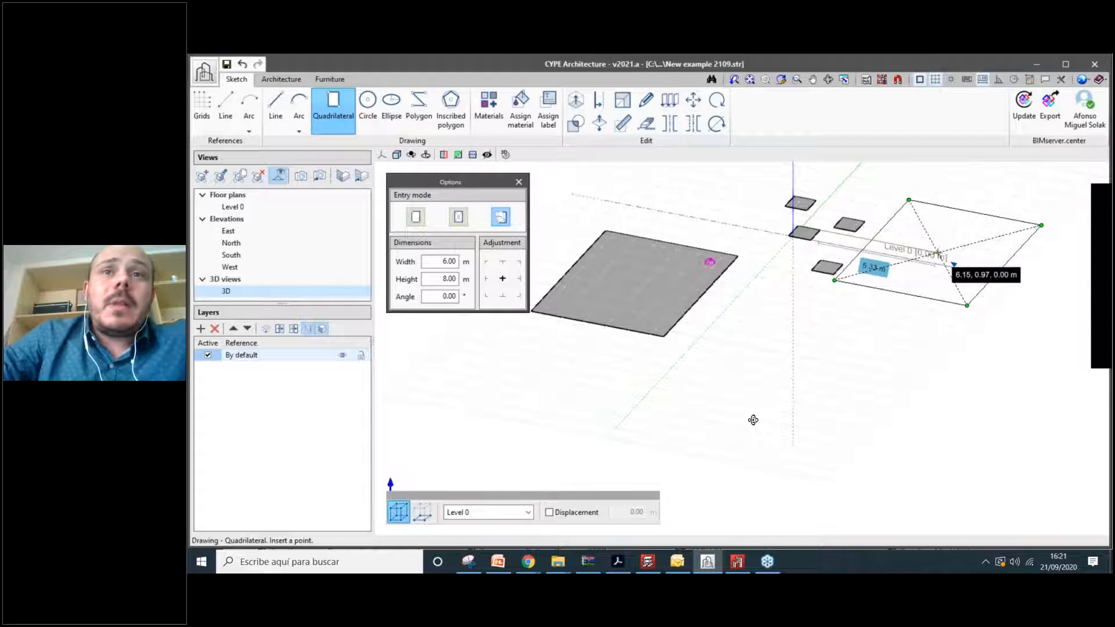
pyautogui.moveTo(752, 420)
pyautogui.keyDown('shift'); pyautogui.mouseDown(button='middle')
pyautogui.moveTo(801, 388)
pyautogui.moveTo(900, 373)
pyautogui.mouseUp(button='middle'); pyautogui.keyUp('shift')
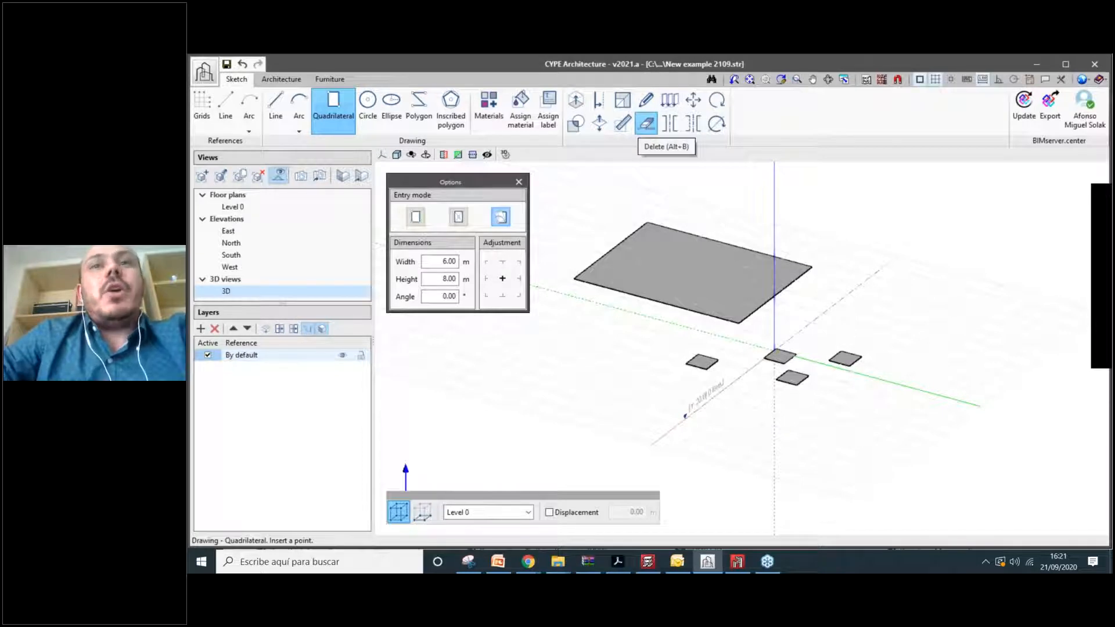
# Delete the small square lying farthest along the green axis from the origin.
pyautogui.click(647, 129)
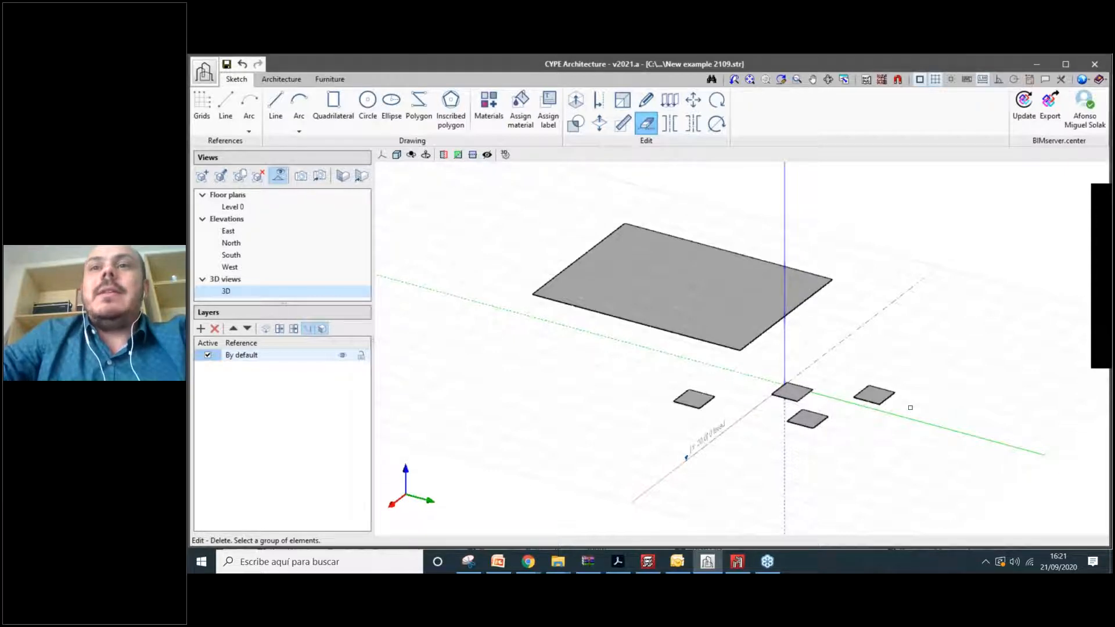
pyautogui.click(880, 397)
pyautogui.rightClick(833, 455)
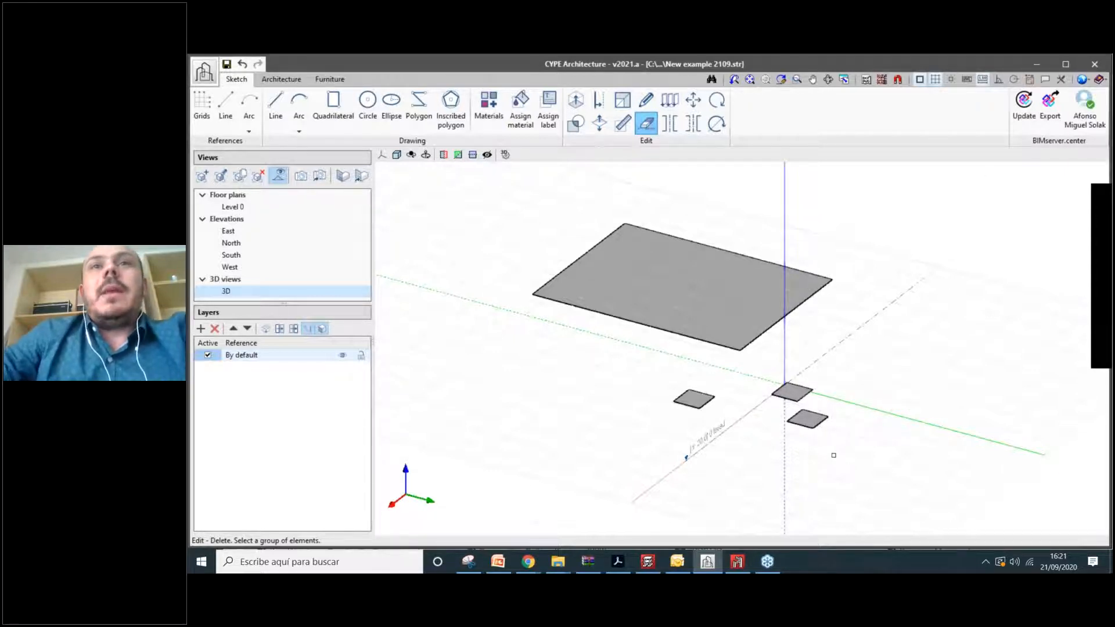
# Delete a single outer edge of the small square in front of the one at the origin.
pyautogui.scroll(3, 833, 455)
pyautogui.scroll(-3, 835, 431)
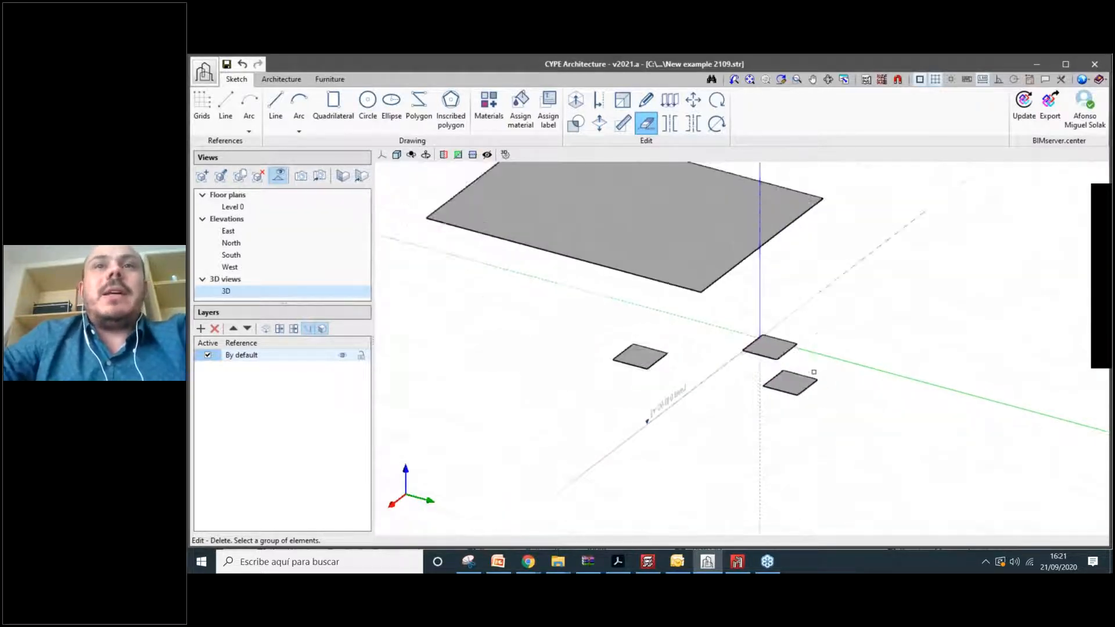
pyautogui.scroll(-1, 807, 421)
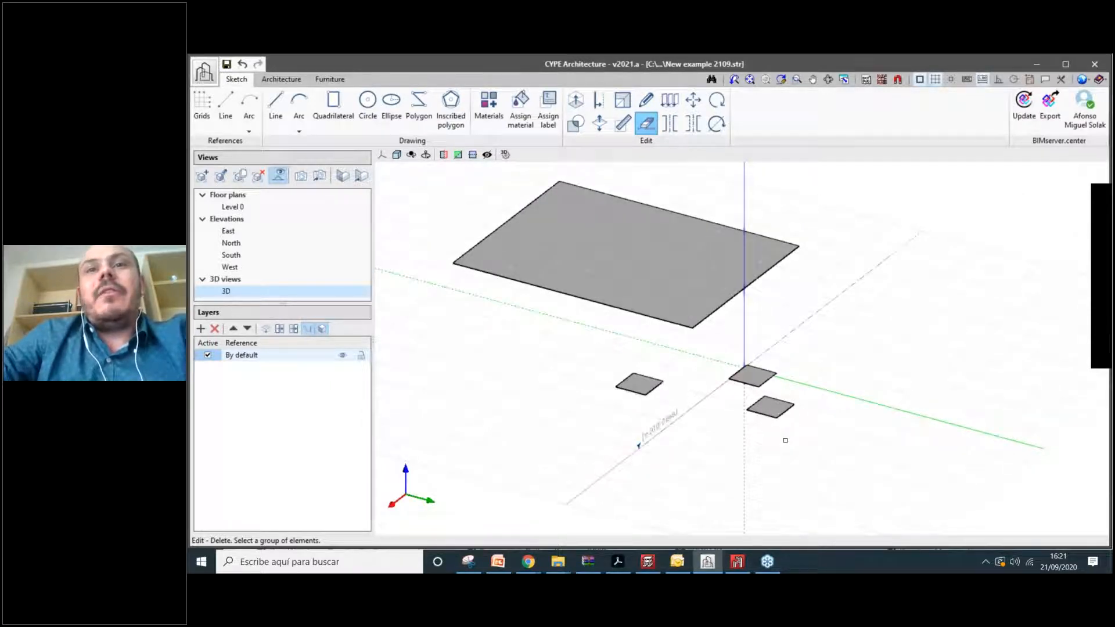
pyautogui.scroll(4, 784, 440)
pyautogui.moveTo(848, 360); pyautogui.dragTo(792, 364, button='middle')
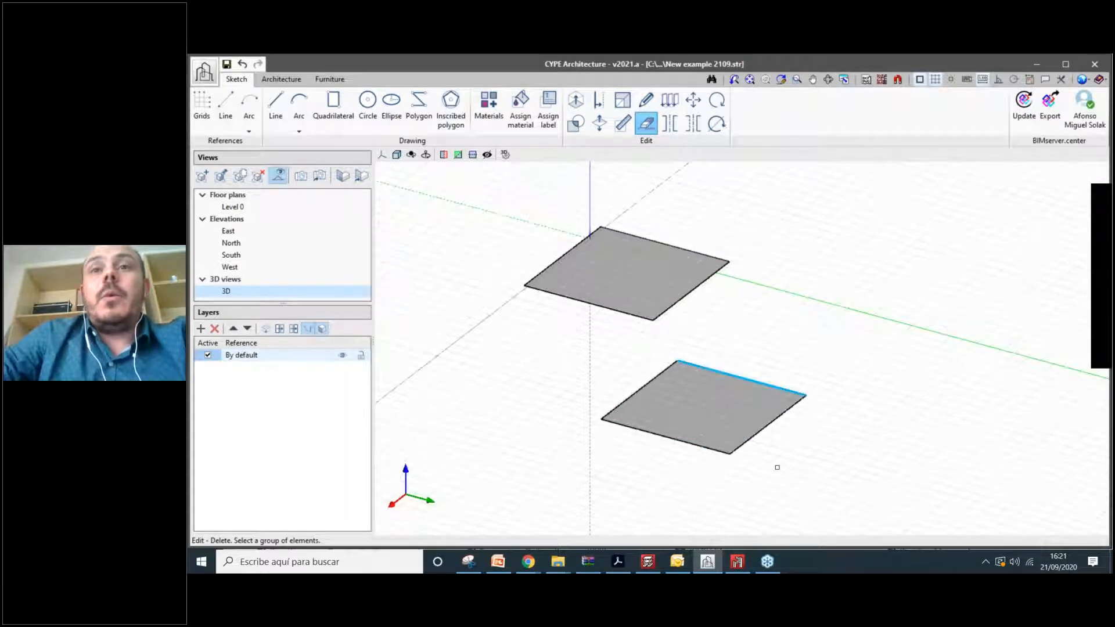
pyautogui.scroll(1, 776, 468)
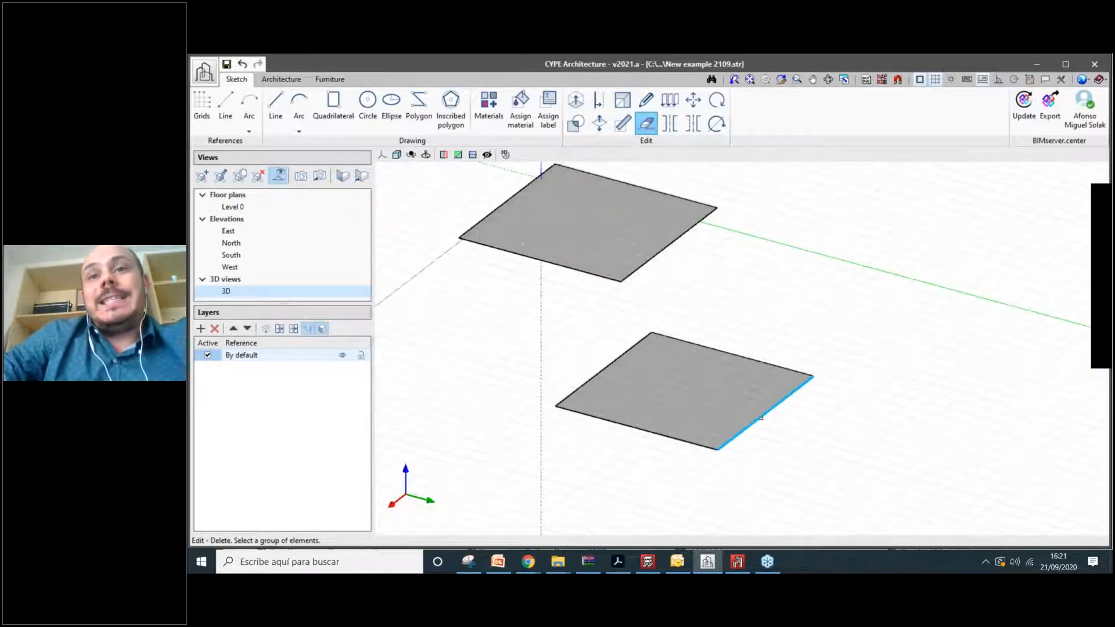
pyautogui.click(760, 418)
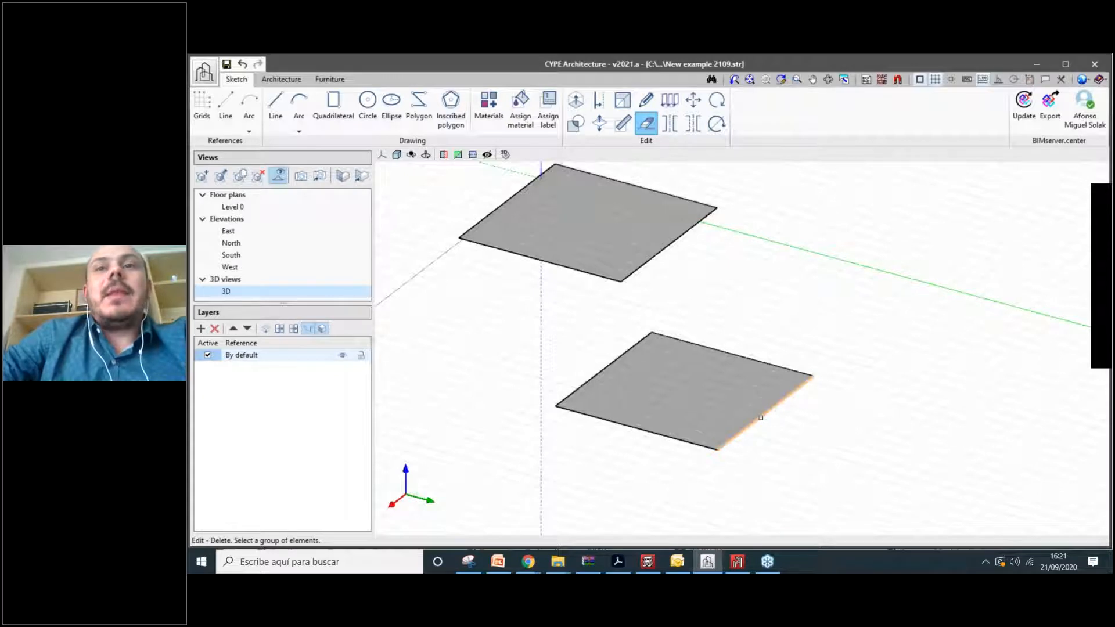
pyautogui.rightClick(760, 418)
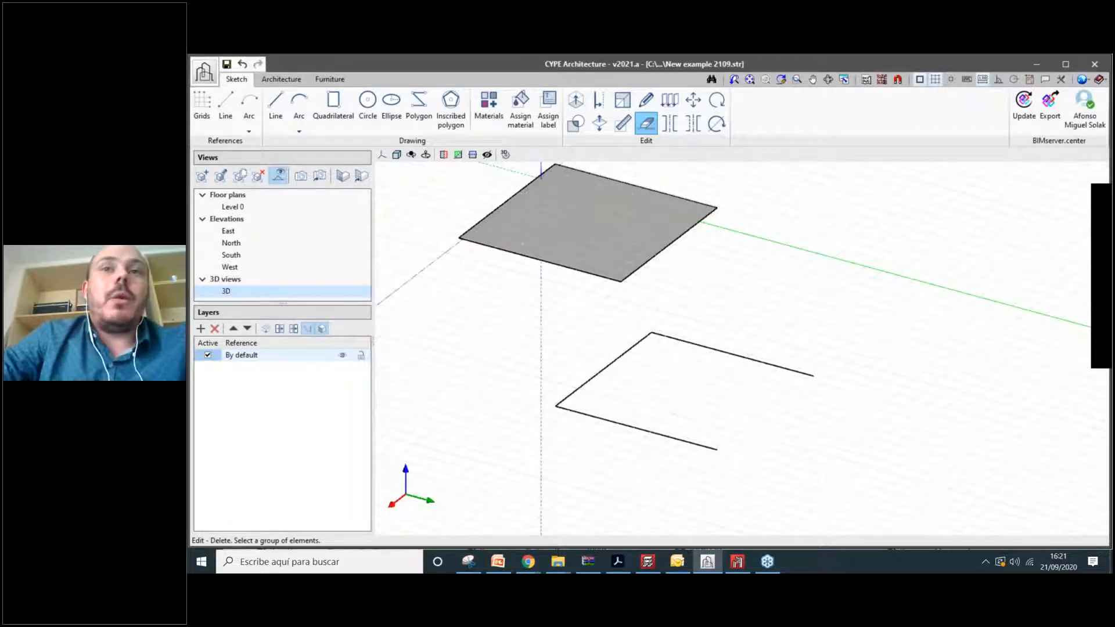
# Delete the three remaining edges of the opened square together.
pyautogui.moveTo(761, 417); pyautogui.dragTo(775, 406, button='middle')
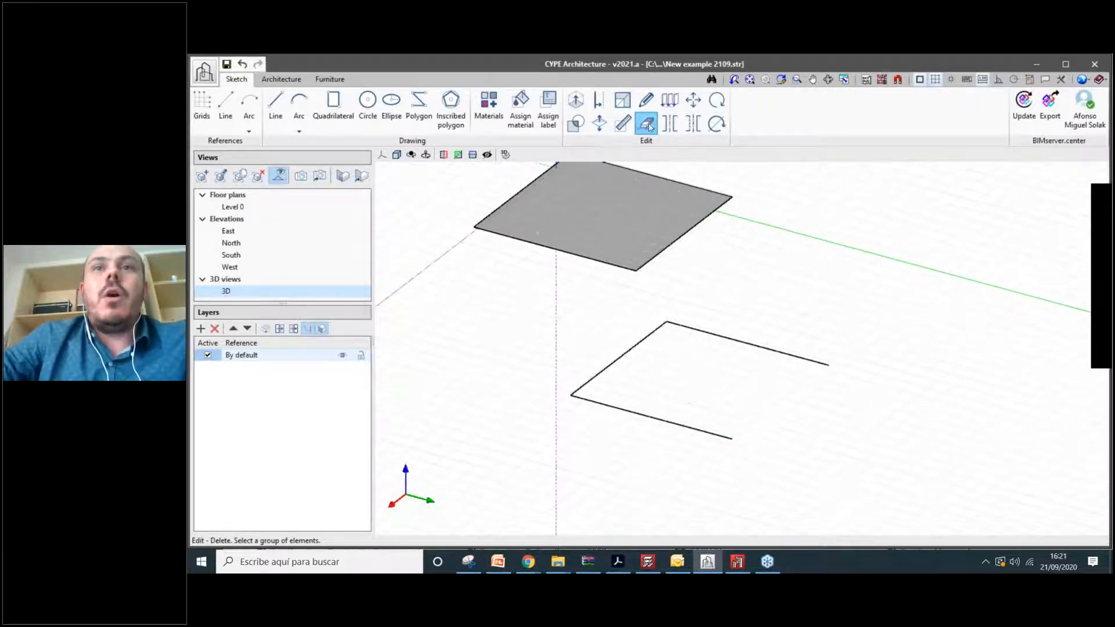
pyautogui.click(747, 343)
pyautogui.click(619, 358)
pyautogui.click(670, 423)
pyautogui.scroll(-3, 676, 420)
pyautogui.rightClick(675, 419)
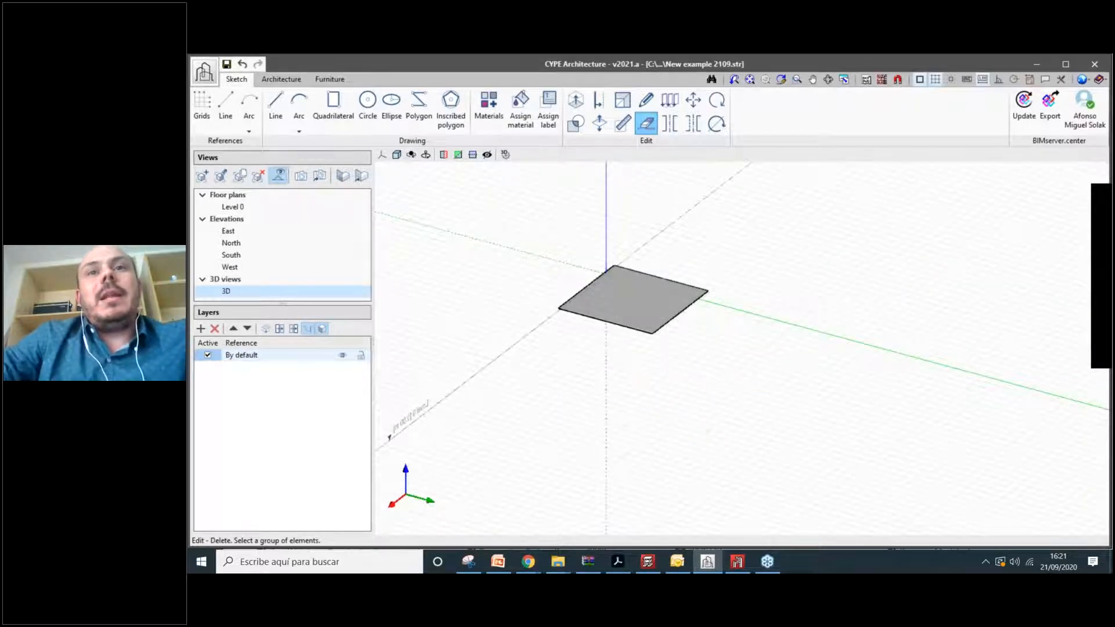
# Delete only the face of the square at the origin, and redraw a line over one of its edges to rebuild the face.
pyautogui.scroll(2, 633, 294)
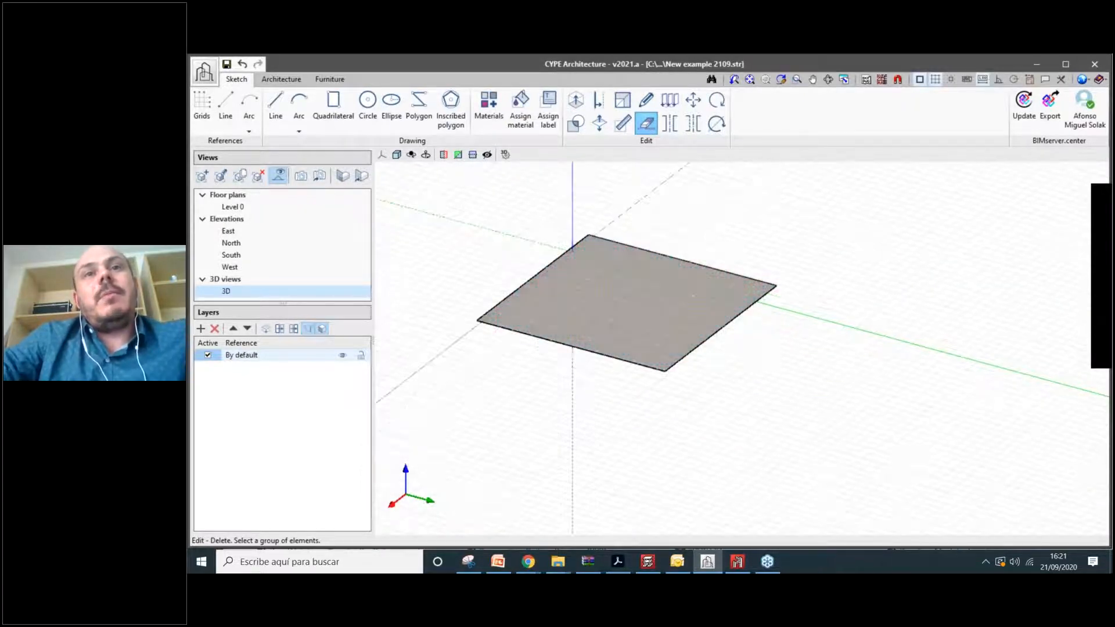
pyautogui.rightClick(777, 365)
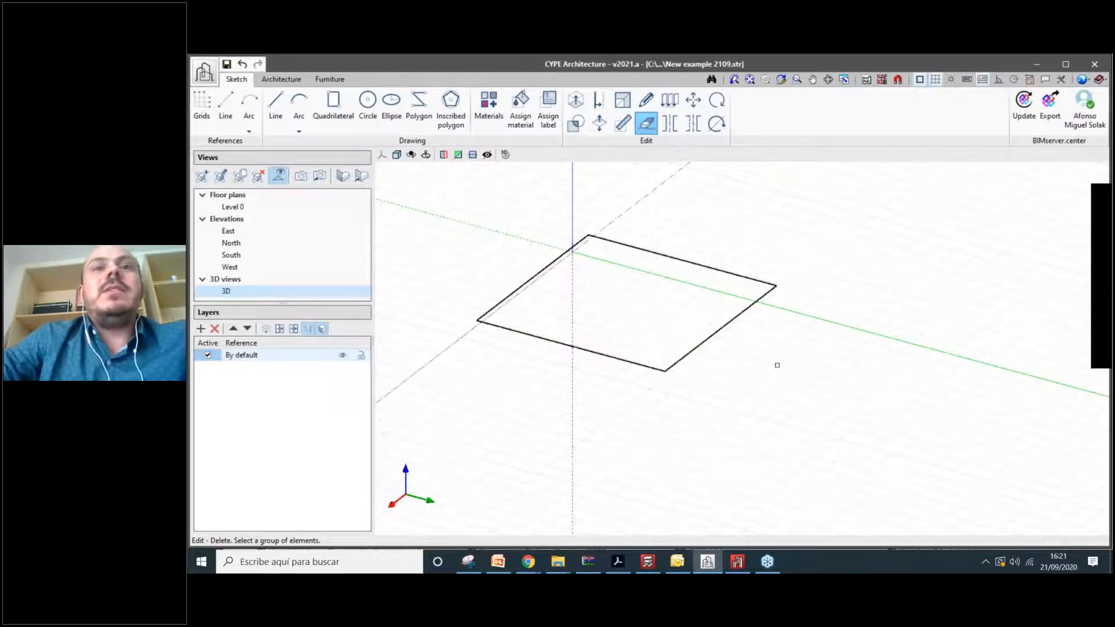
pyautogui.scroll(-2, 776, 365)
pyautogui.keyDown('shift'); pyautogui.moveTo(777, 365); pyautogui.dragTo(625, 250, button='middle'); pyautogui.keyUp('shift')
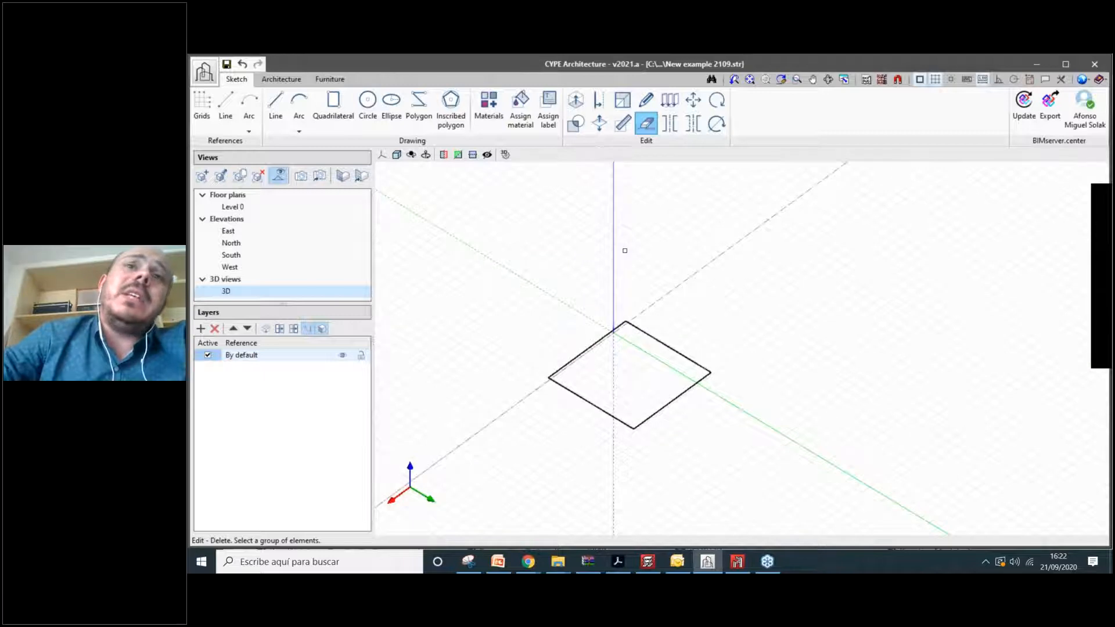
pyautogui.scroll(2, 618, 309)
pyautogui.click(588, 408)
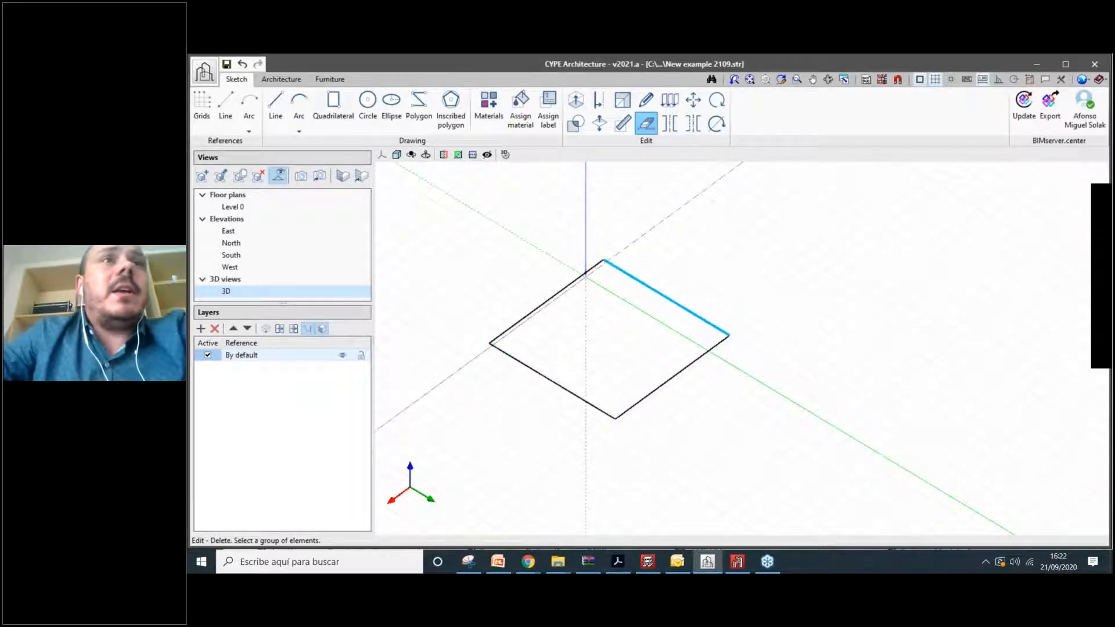
pyautogui.click(275, 107)
pyautogui.click(277, 107)
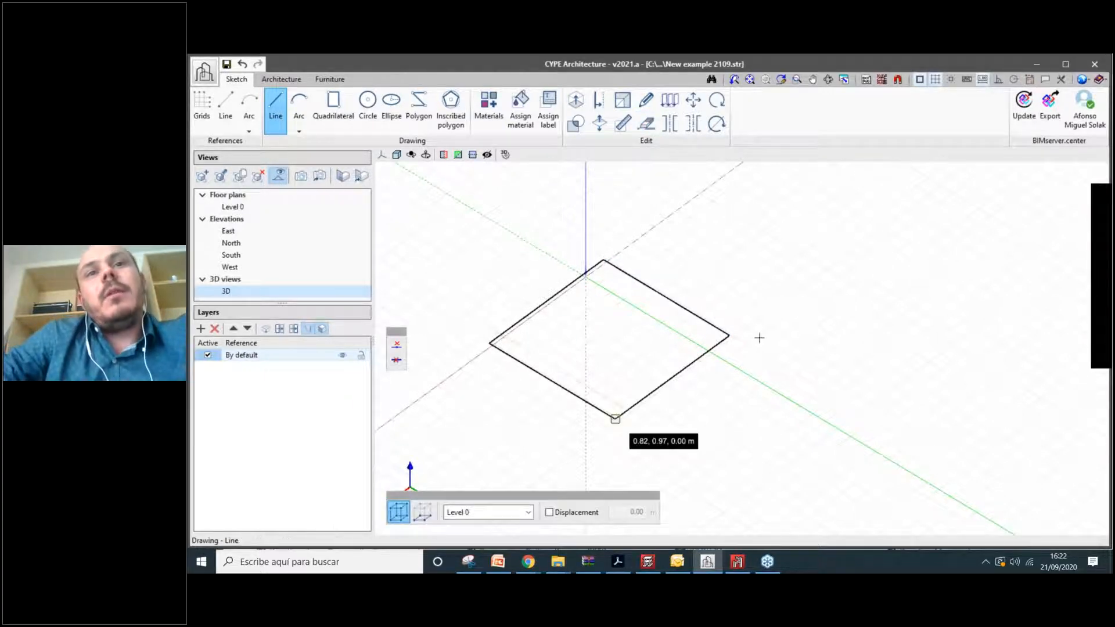
pyautogui.press('Escape')
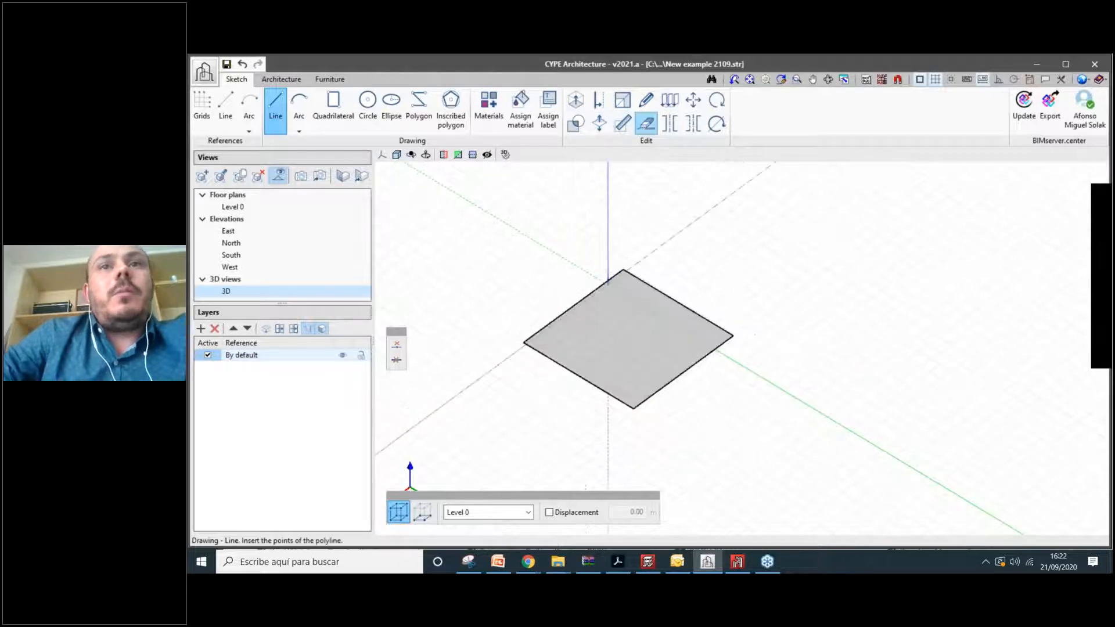
# Clear the origin square's face again and draw a diagonal line between opposite corners to form two triangular faces.
pyautogui.click(275, 108)
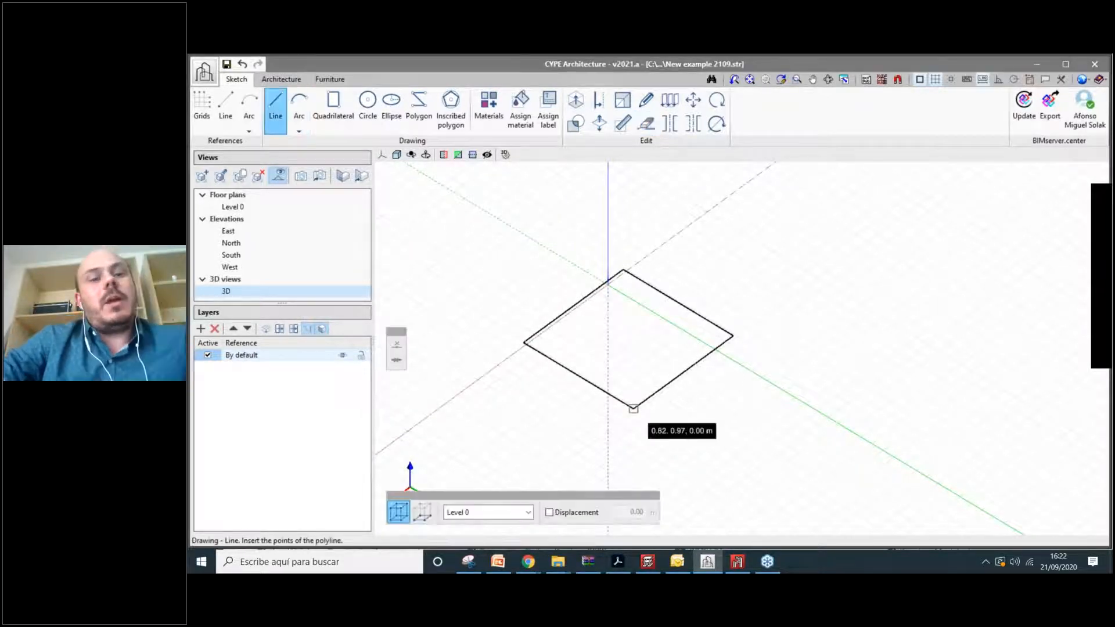
pyautogui.click(634, 408)
pyautogui.scroll(2, 718, 430)
pyautogui.scroll(2, 720, 430)
pyautogui.keyDown('shift'); pyautogui.moveTo(719, 430); pyautogui.dragTo(639, 373, button='middle'); pyautogui.keyUp('shift')
pyautogui.scroll(-3, 639, 374)
pyautogui.scroll(-2, 639, 374)
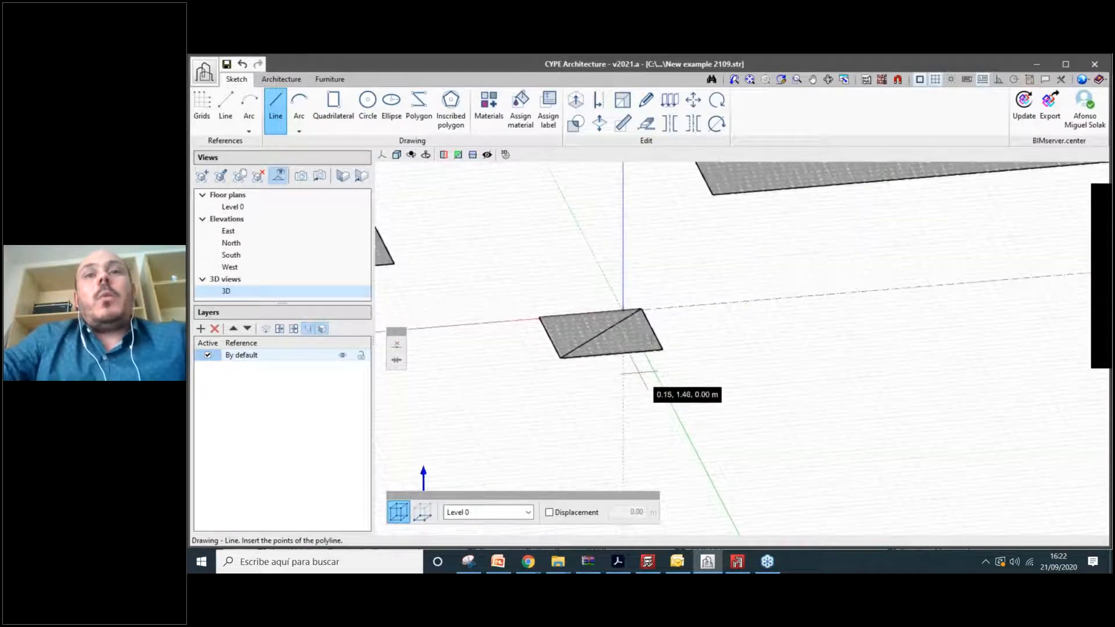
# Turn on orthogonal drawing and draw a 2 m vertical line up from the rear corner where the diagonal ends.
pyautogui.scroll(3, 649, 367)
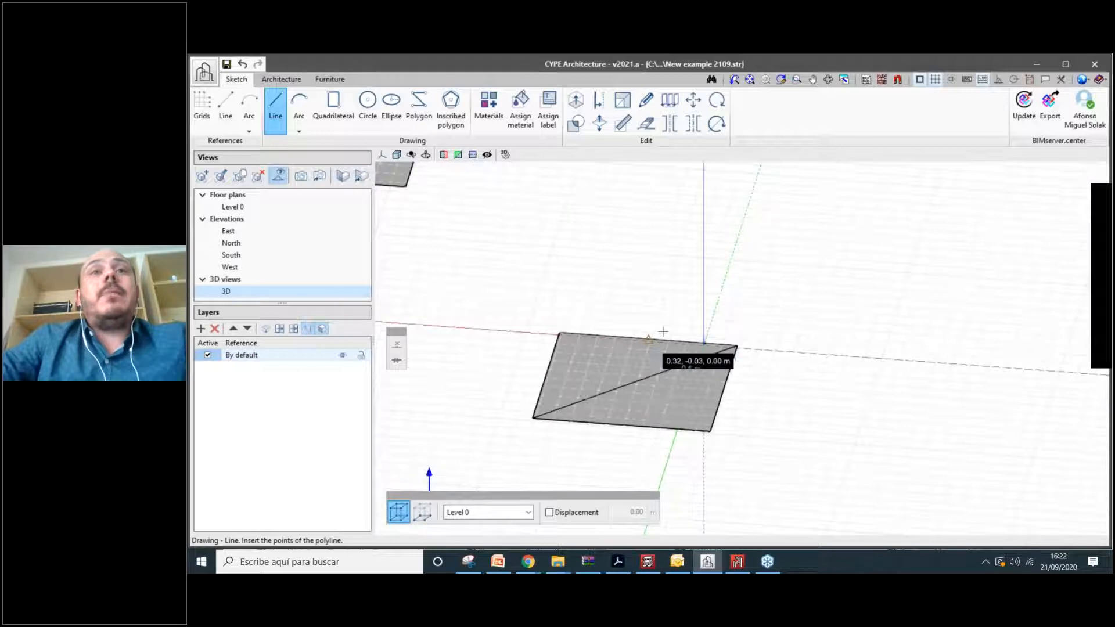
pyautogui.keyDown('shift'); pyautogui.moveTo(662, 332); pyautogui.dragTo(608, 404, button='middle'); pyautogui.keyUp('shift')
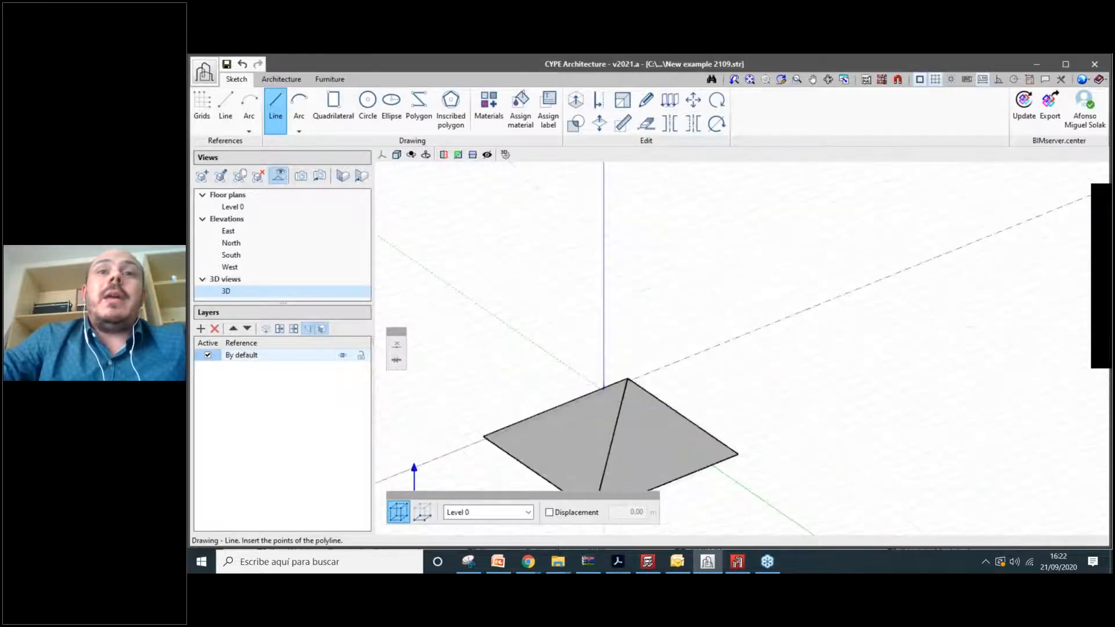
pyautogui.click(627, 378)
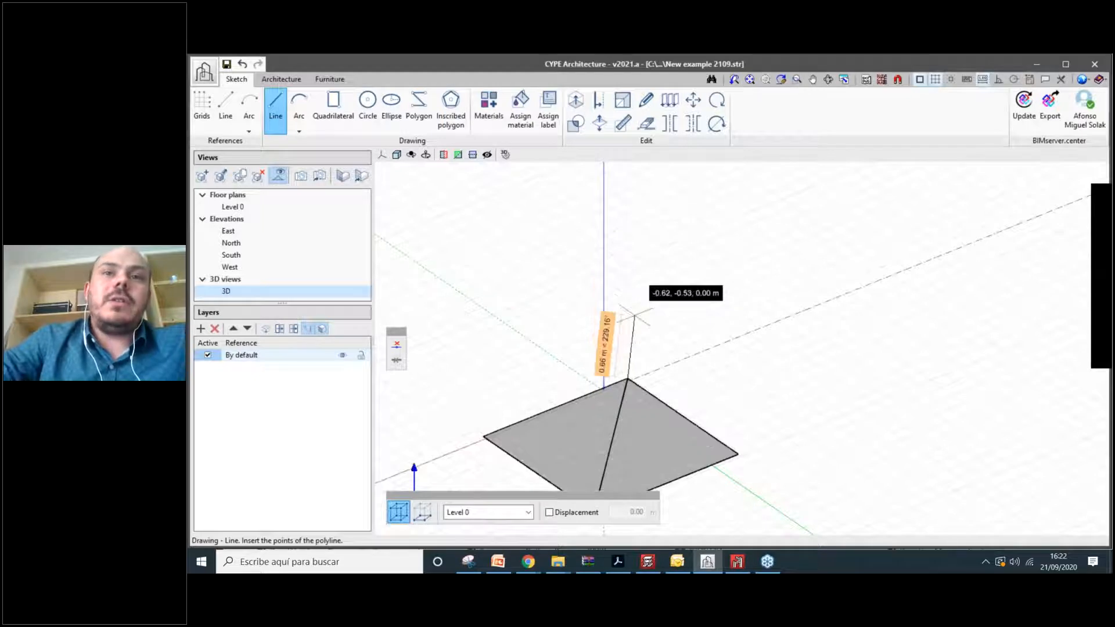
pyautogui.moveTo(634, 315)
pyautogui.keyDown('shift'); pyautogui.mouseDown(button='middle')
pyautogui.moveTo(577, 269)
pyautogui.moveTo(634, 305)
pyautogui.mouseUp(button='middle'); pyautogui.keyUp('shift')
pyautogui.click(998, 83)
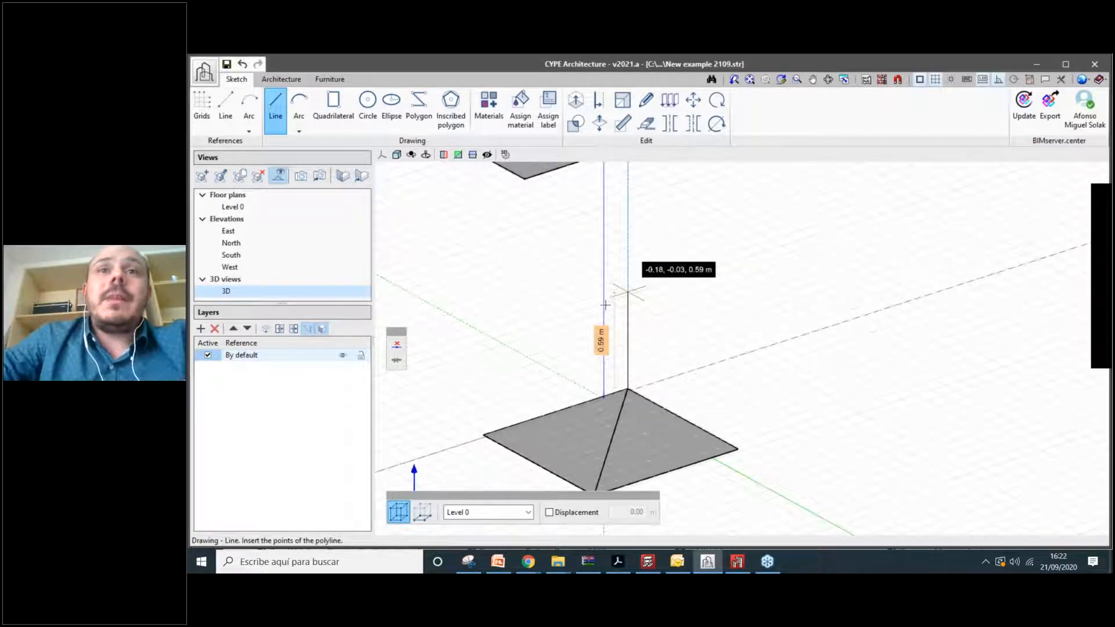
pyautogui.press('Tab')
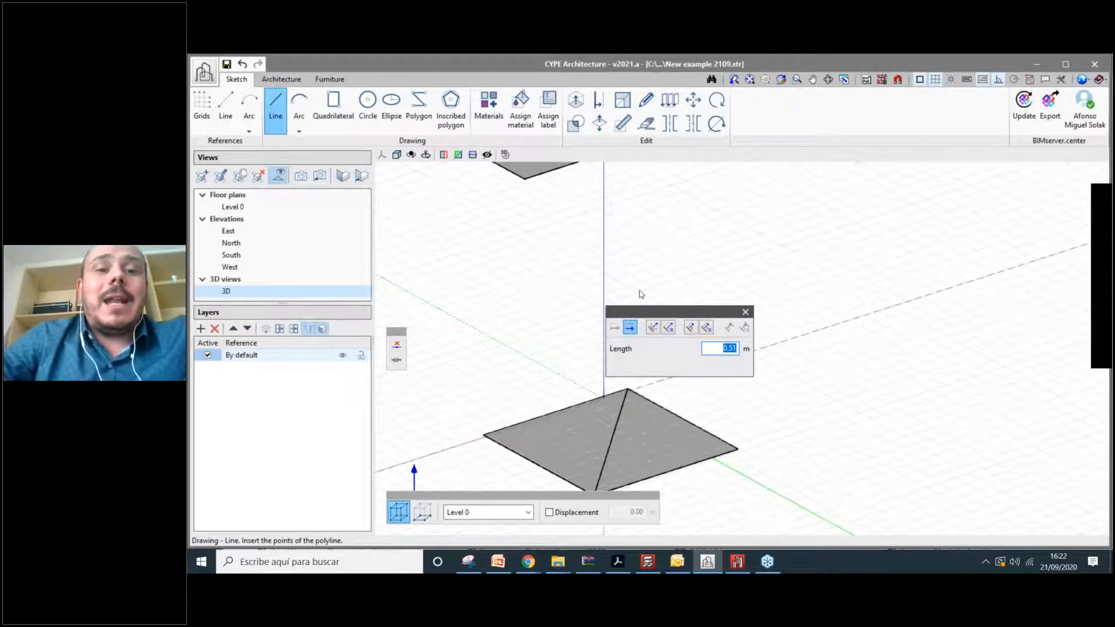
pyautogui.write('2')
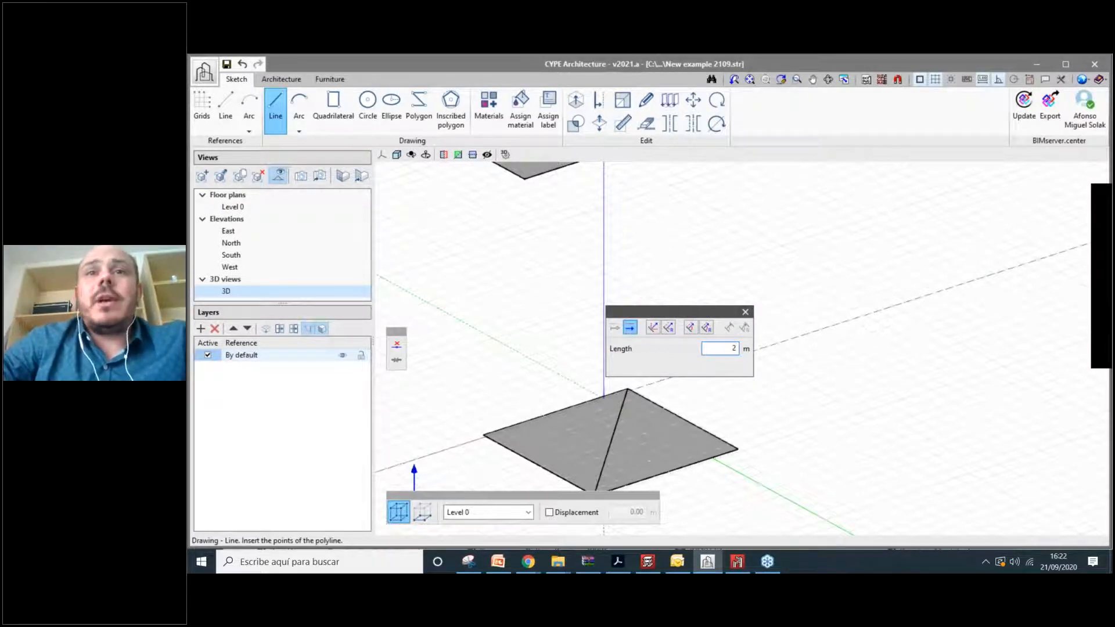
pyautogui.press('Return')
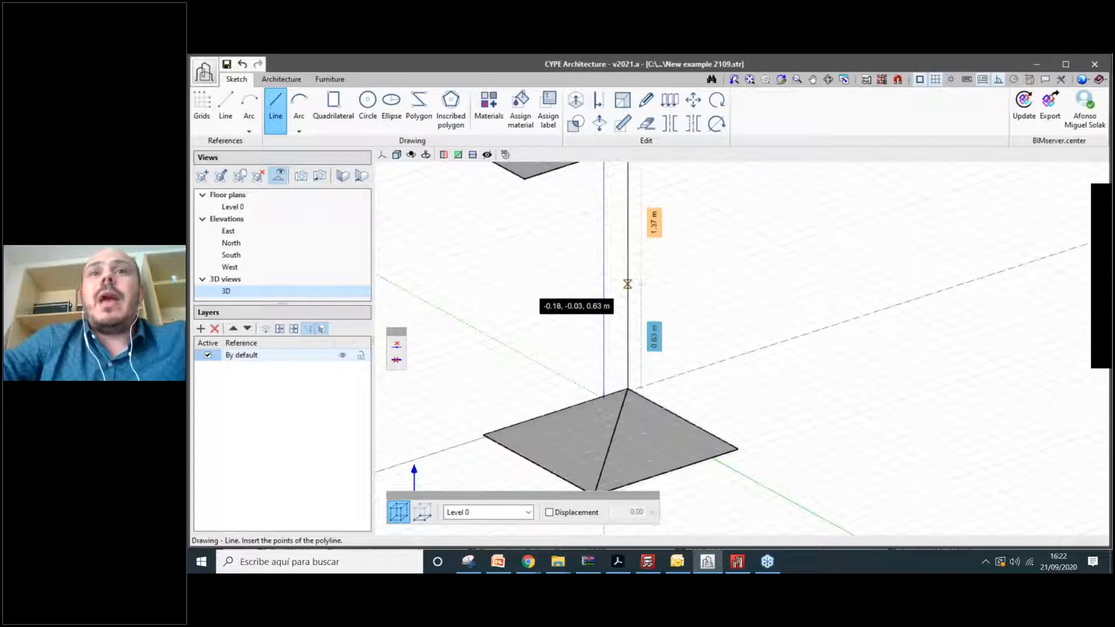
# Draw a line from the top of the vertical line to the diagonal's other end, closing an upright triangular face.
pyautogui.moveTo(627, 284)
pyautogui.mouseDown(button='middle')
pyautogui.moveTo(546, 337)
pyautogui.moveTo(658, 318)
pyautogui.moveTo(586, 343)
pyautogui.moveTo(566, 324)
pyautogui.moveTo(584, 349)
pyautogui.mouseUp(button='middle')
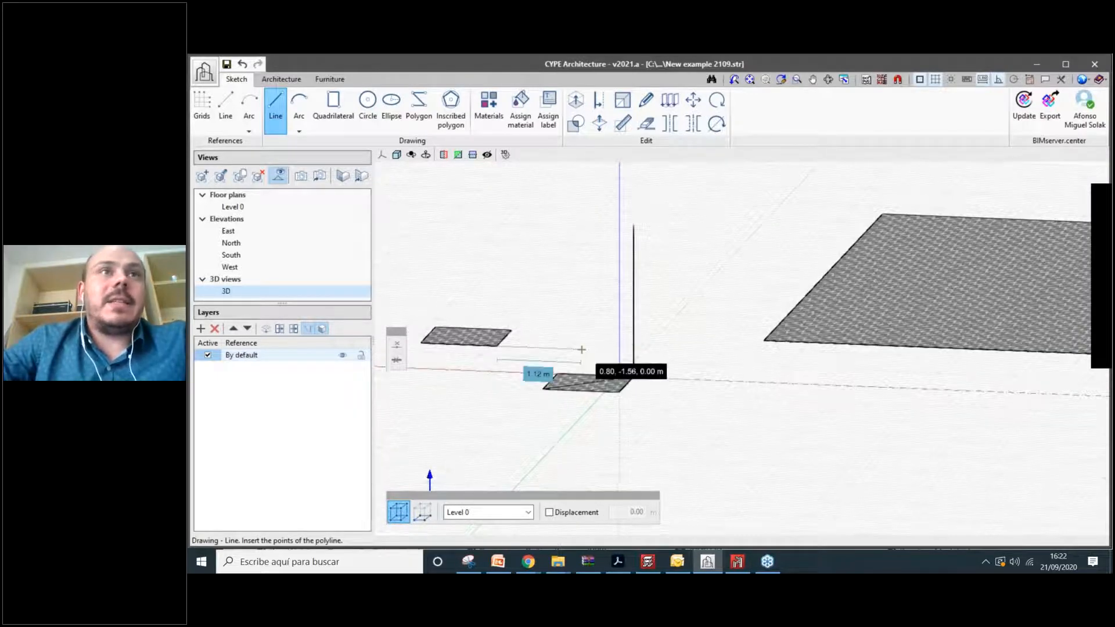
pyautogui.scroll(2, 604, 235)
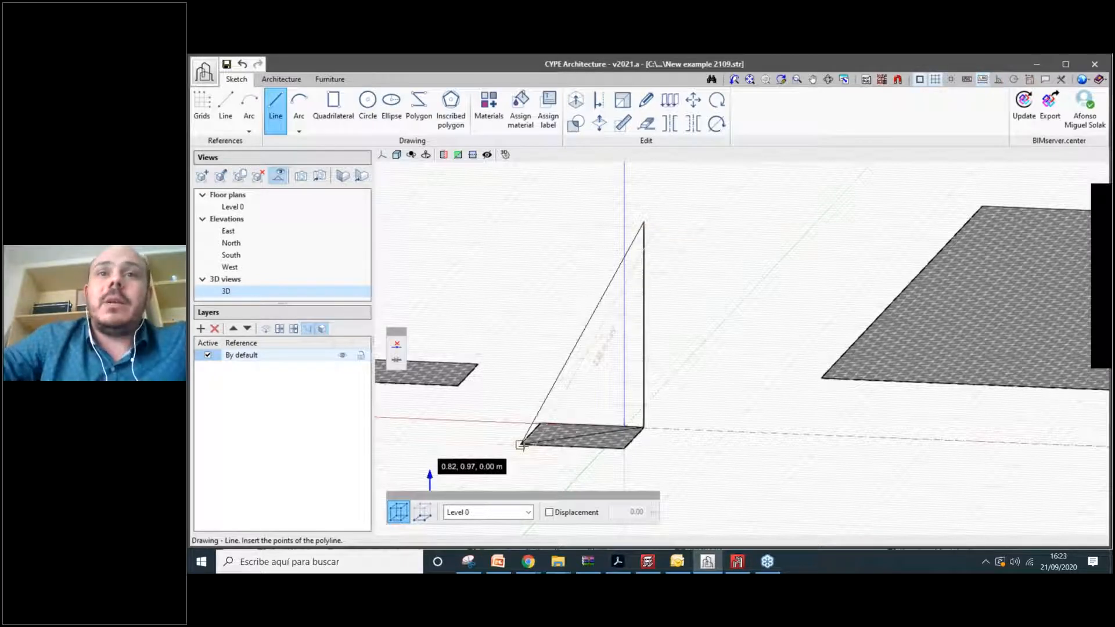
pyautogui.click(520, 445)
pyautogui.moveTo(521, 445); pyautogui.dragTo(650, 435, button='middle')
pyautogui.scroll(-2, 633, 365)
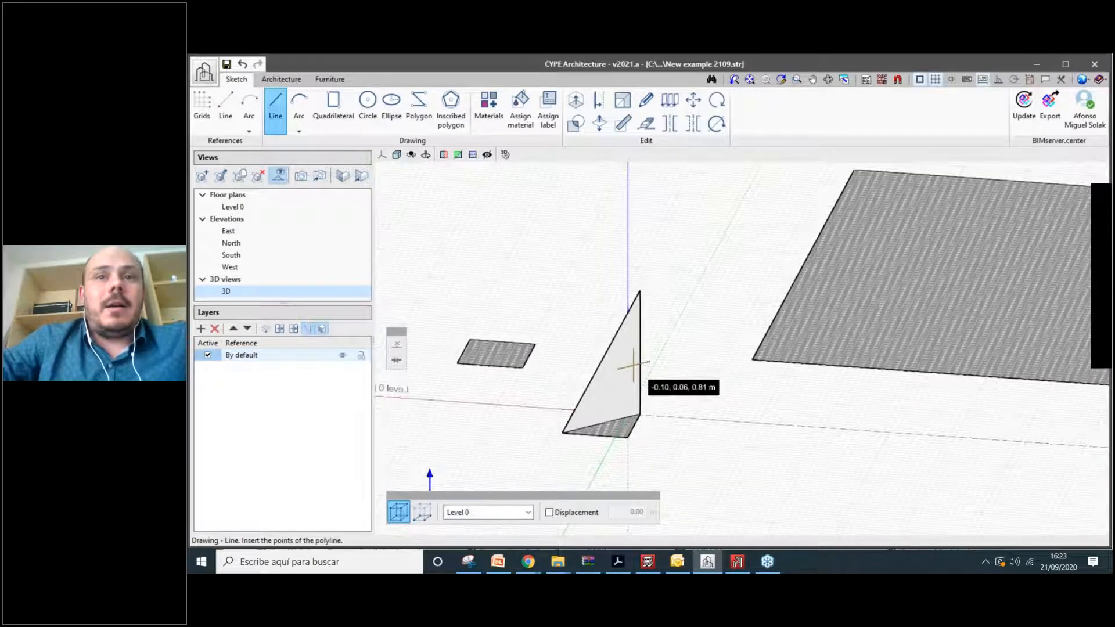
# Switch to a plan view and draw a 32-sided circle with a 1.85 m radius below the remaining small square.
pyautogui.moveTo(634, 365); pyautogui.dragTo(755, 464, button='middle')
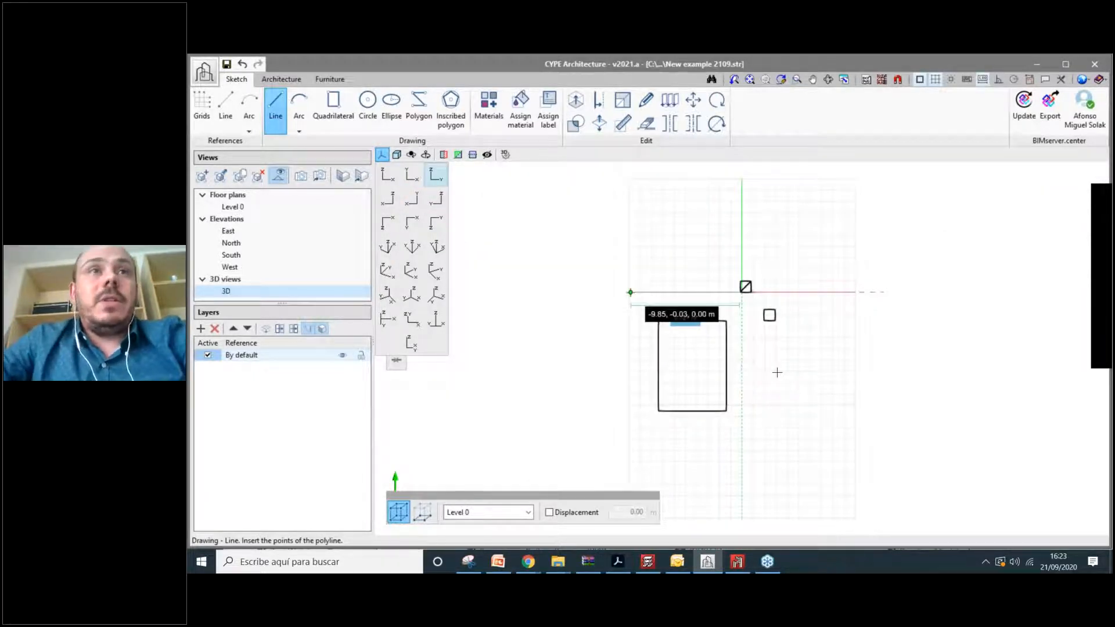
pyautogui.scroll(2, 777, 372)
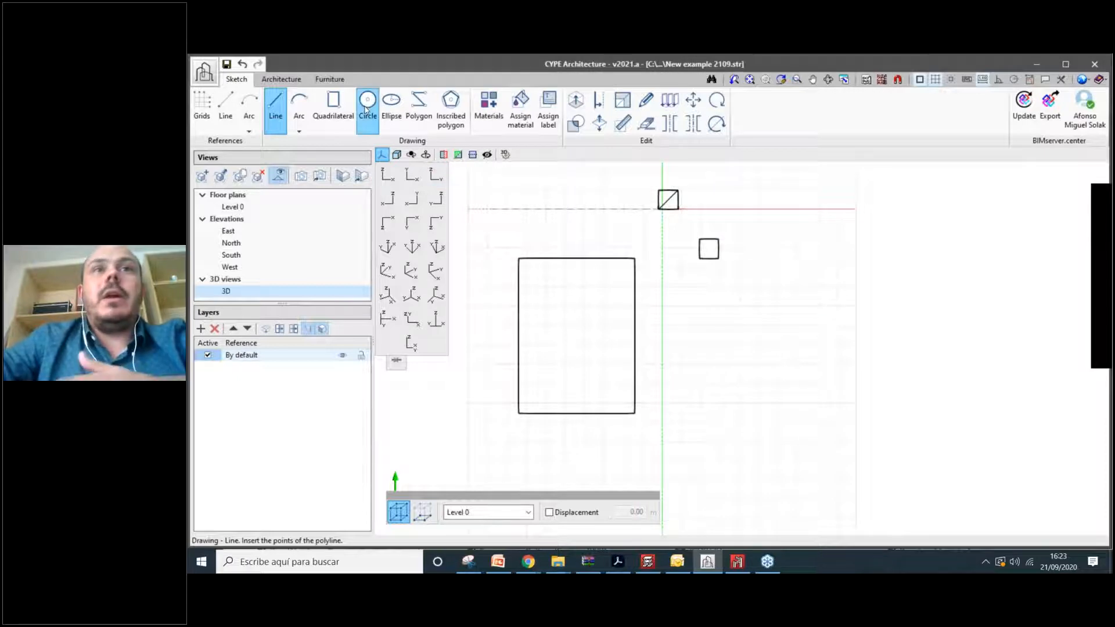
pyautogui.click(366, 109)
pyautogui.click(743, 332)
pyautogui.click(709, 344)
pyautogui.click(763, 354)
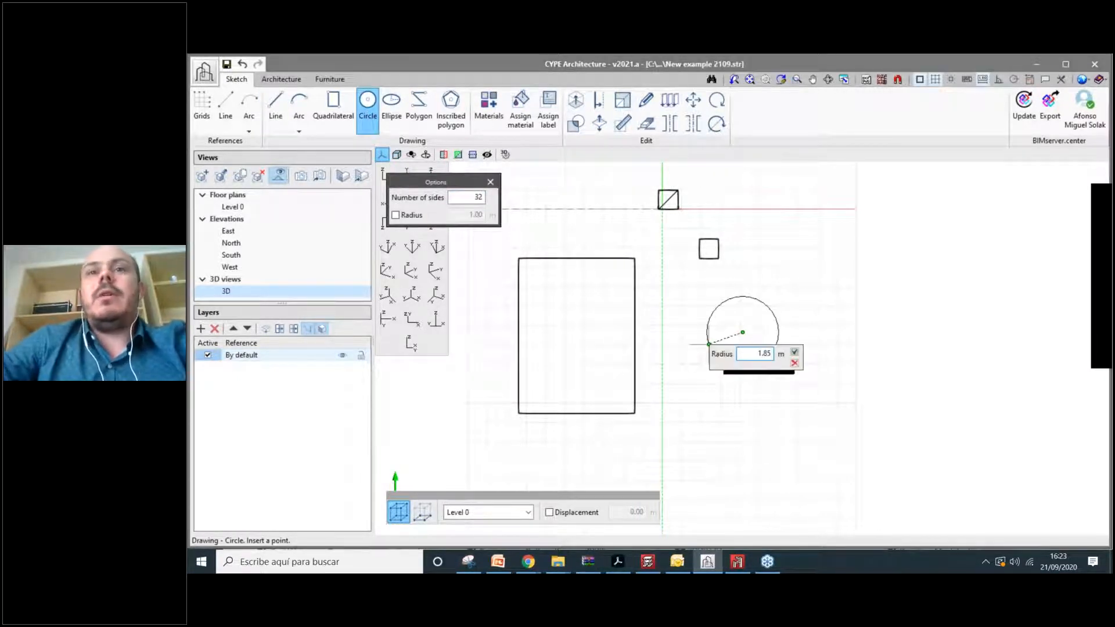
pyautogui.click(795, 352)
# Draw a 32-sided ellipse centred on the green axis below the other shapes, with radii of about 7.91 m and 3.96 m.
pyautogui.scroll(-2, 802, 383)
pyautogui.moveTo(803, 383); pyautogui.dragTo(808, 288, button='middle')
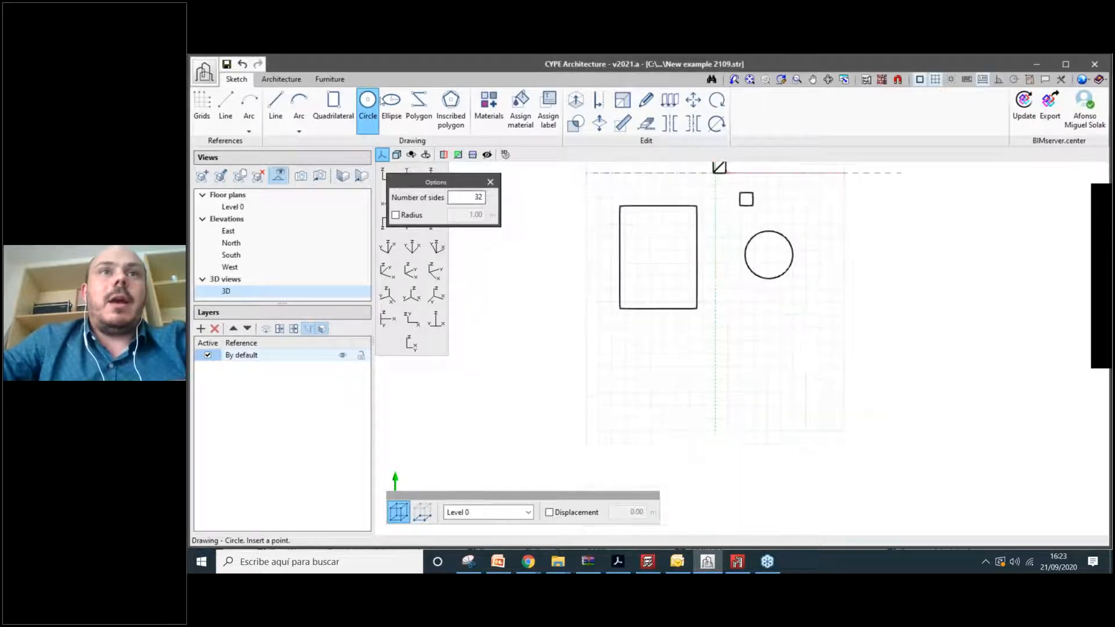
pyautogui.click(714, 379)
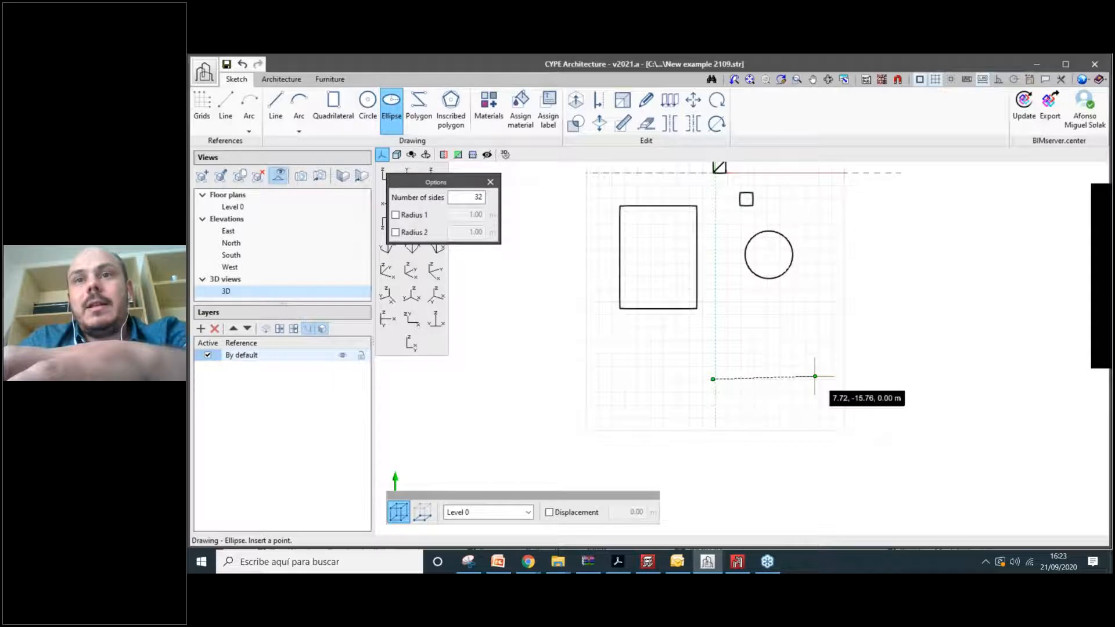
pyautogui.click(792, 383)
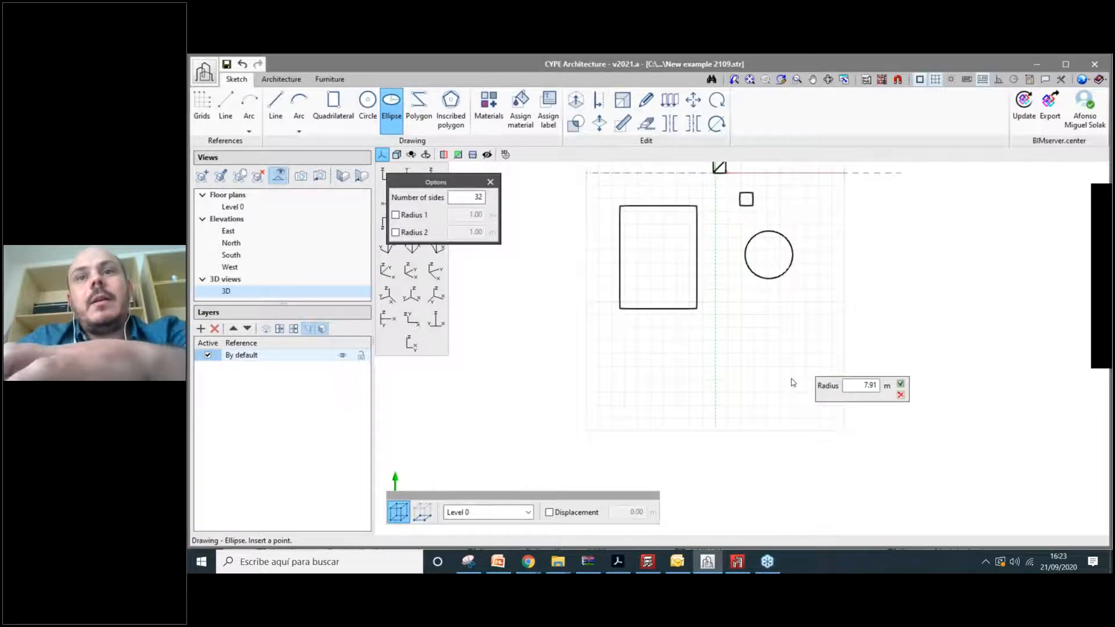
pyautogui.click(754, 410)
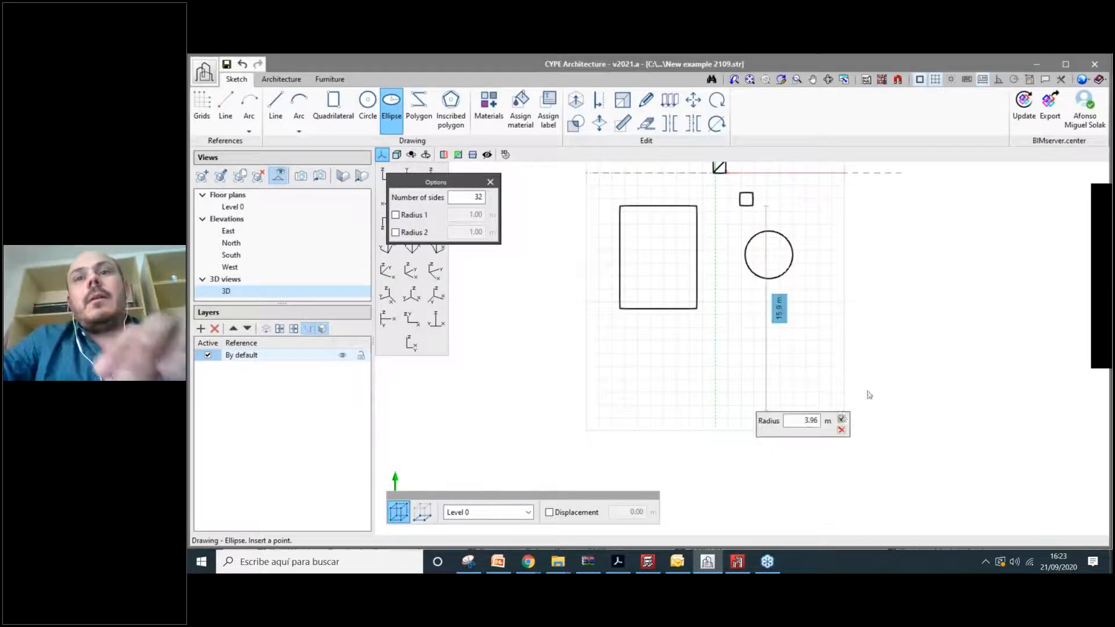
pyautogui.click(841, 418)
pyautogui.scroll(1, 885, 449)
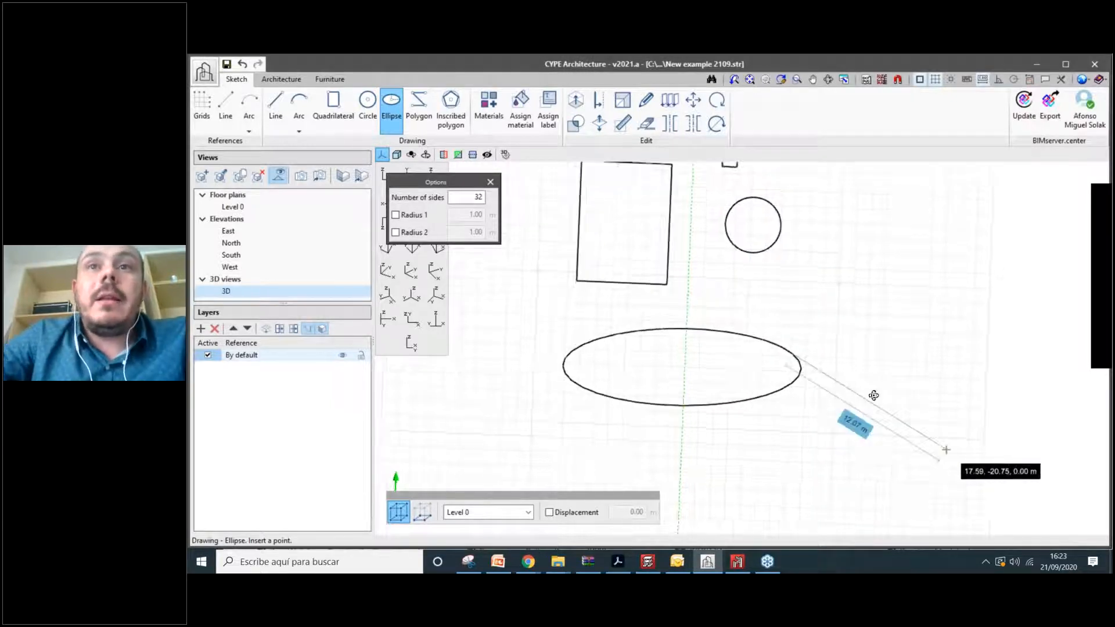
# In a 3D view, extrude the ellipse face 8 m upward into a solid.
pyautogui.moveTo(946, 449)
pyautogui.keyDown('shift'); pyautogui.mouseDown(button='middle')
pyautogui.moveTo(804, 416)
pyautogui.moveTo(886, 368)
pyautogui.moveTo(487, 371)
pyautogui.moveTo(798, 376)
pyautogui.moveTo(790, 419)
pyautogui.mouseUp(button='middle'); pyautogui.keyUp('shift')
pyautogui.scroll(2, 791, 418)
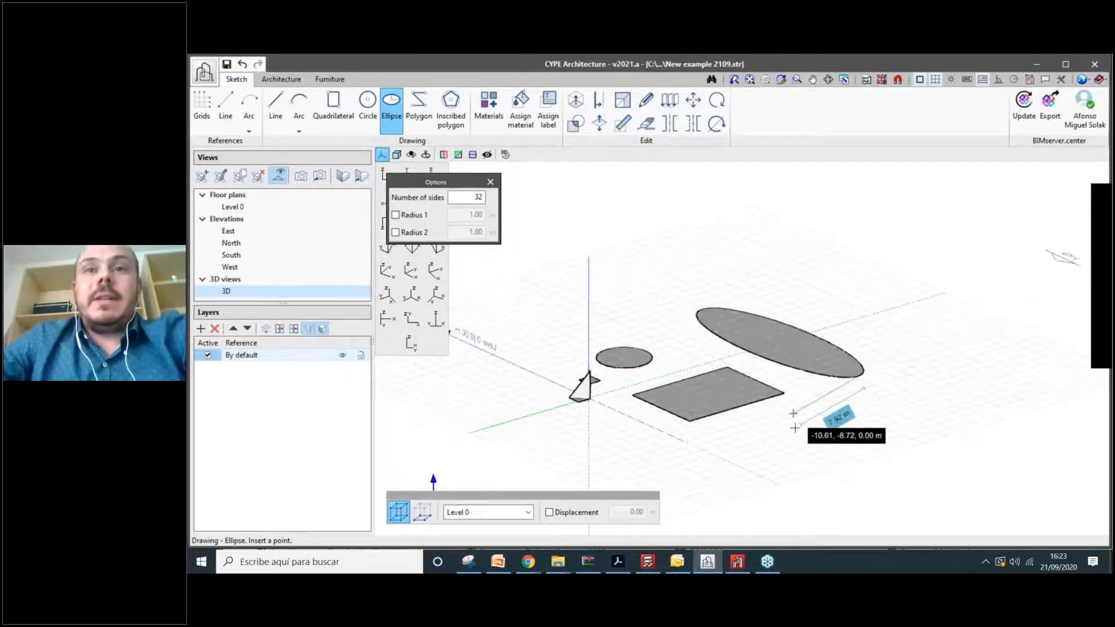
pyautogui.scroll(1, 793, 413)
pyautogui.scroll(-1, 740, 357)
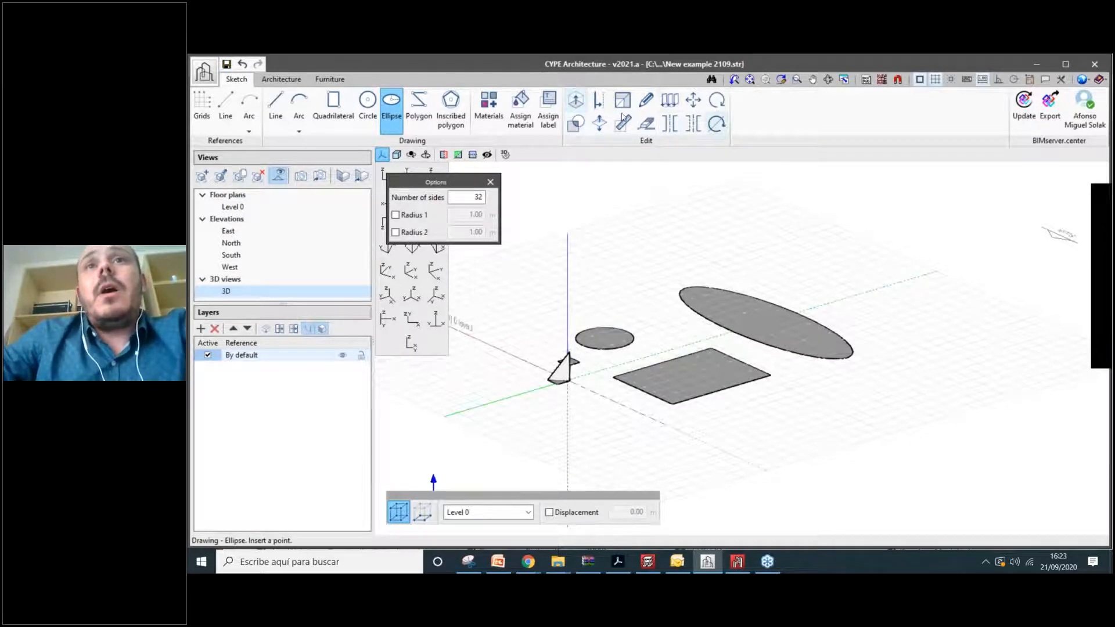
pyautogui.scroll(1, 766, 271)
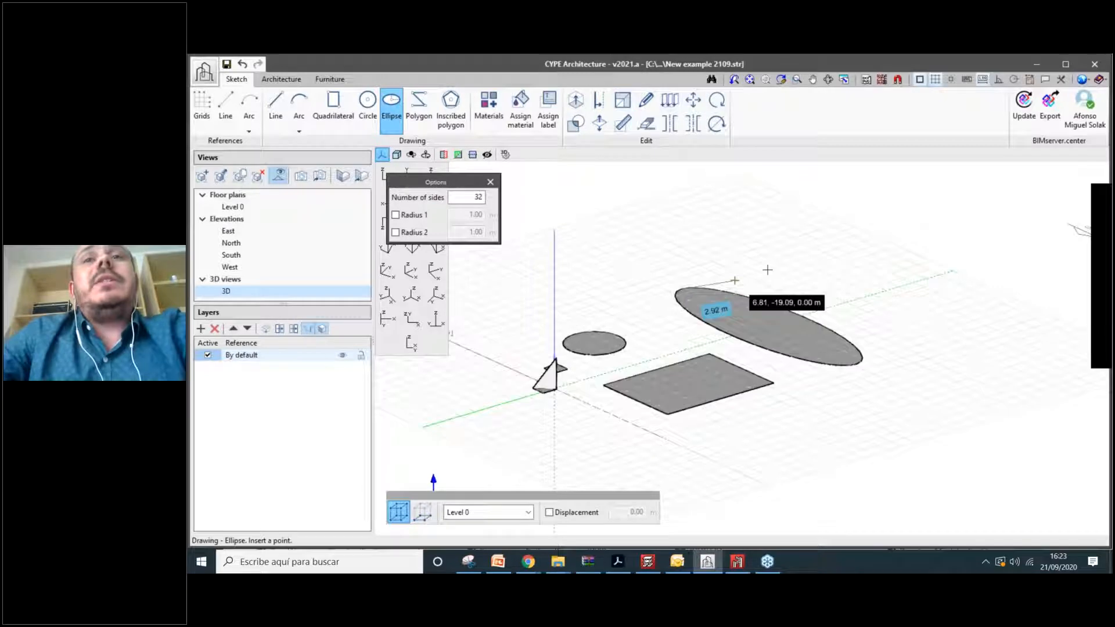
pyautogui.moveTo(765, 286); pyautogui.dragTo(761, 307, button='middle')
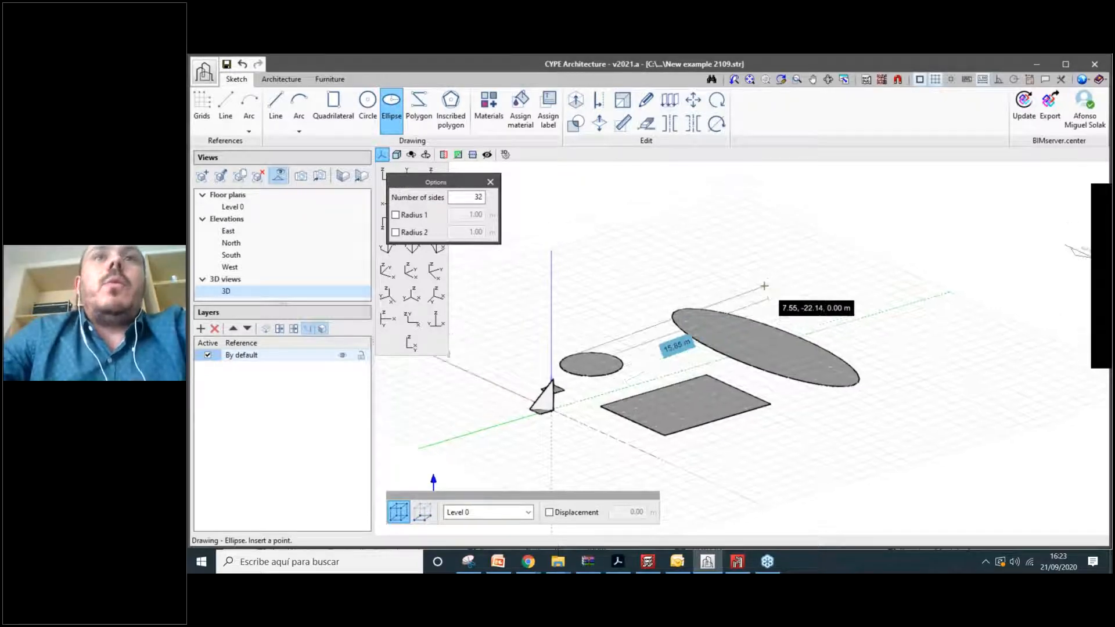
pyautogui.click(577, 110)
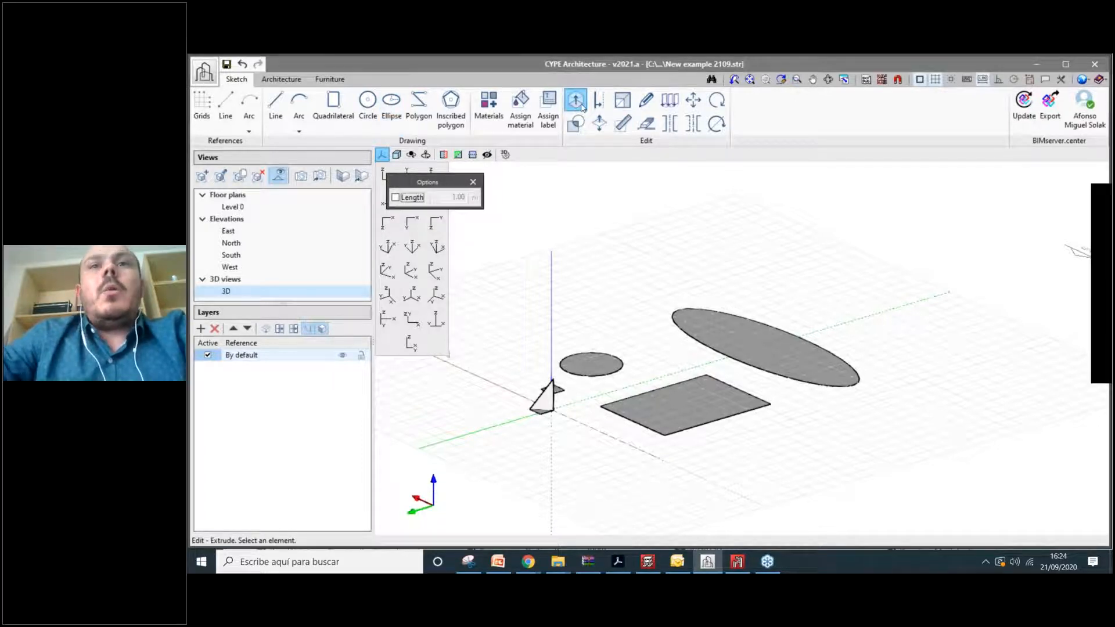
pyautogui.click(745, 352)
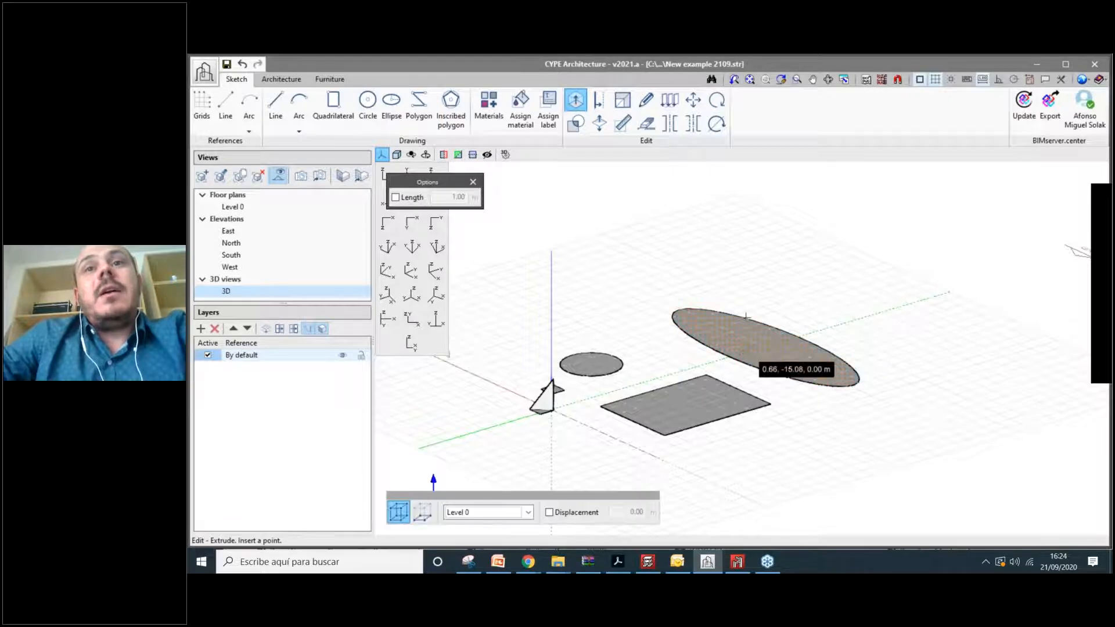
pyautogui.click(746, 306)
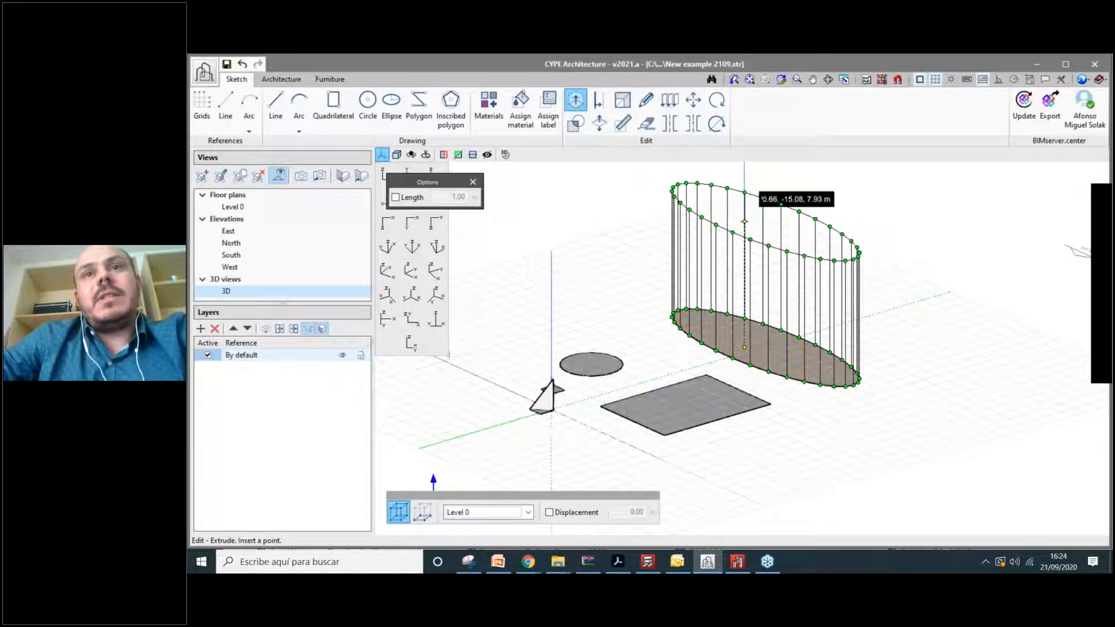
pyautogui.click(744, 230)
pyautogui.write('8.00')
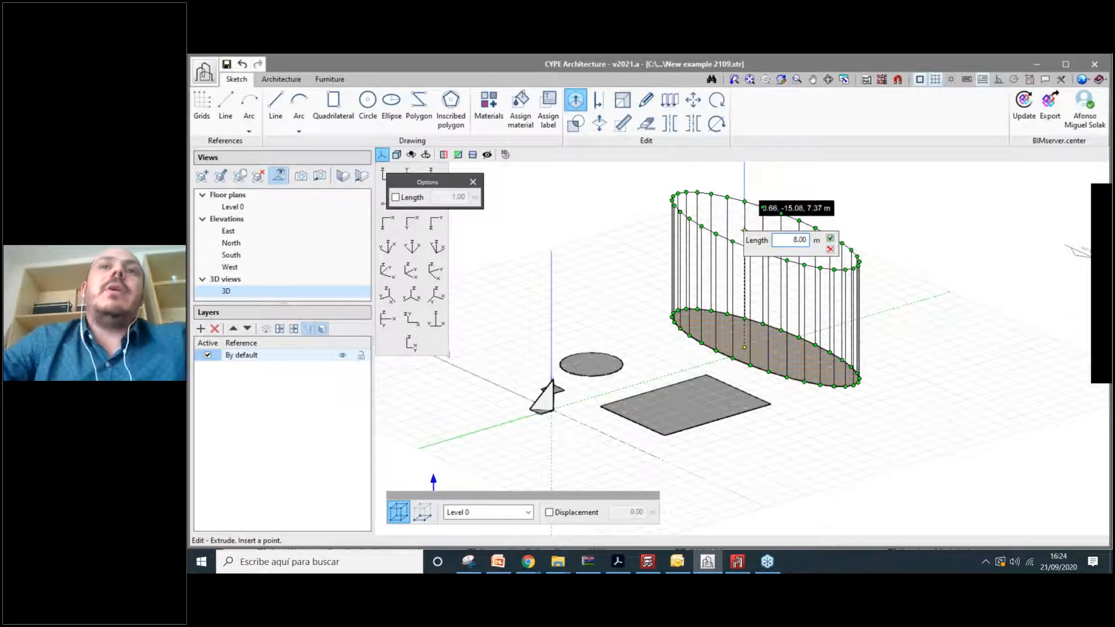
pyautogui.press('Return')
# Extrude one narrow facet near the middle of the elliptical solid's long side 2 m outward.
pyautogui.scroll(2, 879, 318)
pyautogui.moveTo(879, 317); pyautogui.dragTo(812, 328, button='middle')
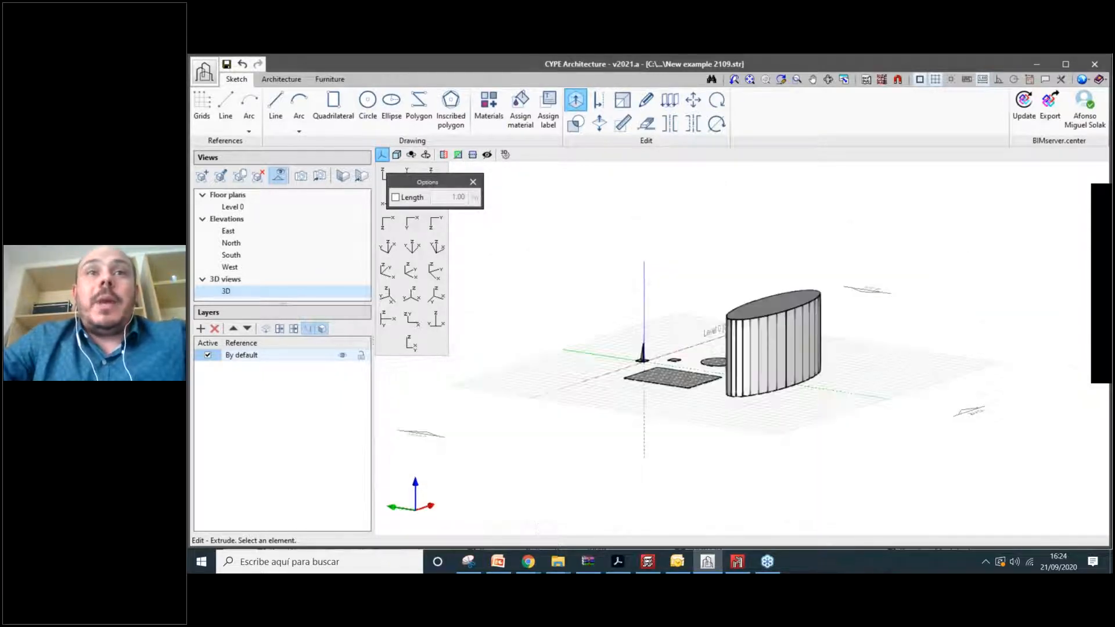
pyautogui.scroll(3, 813, 328)
pyautogui.scroll(2, 753, 341)
pyautogui.click(749, 340)
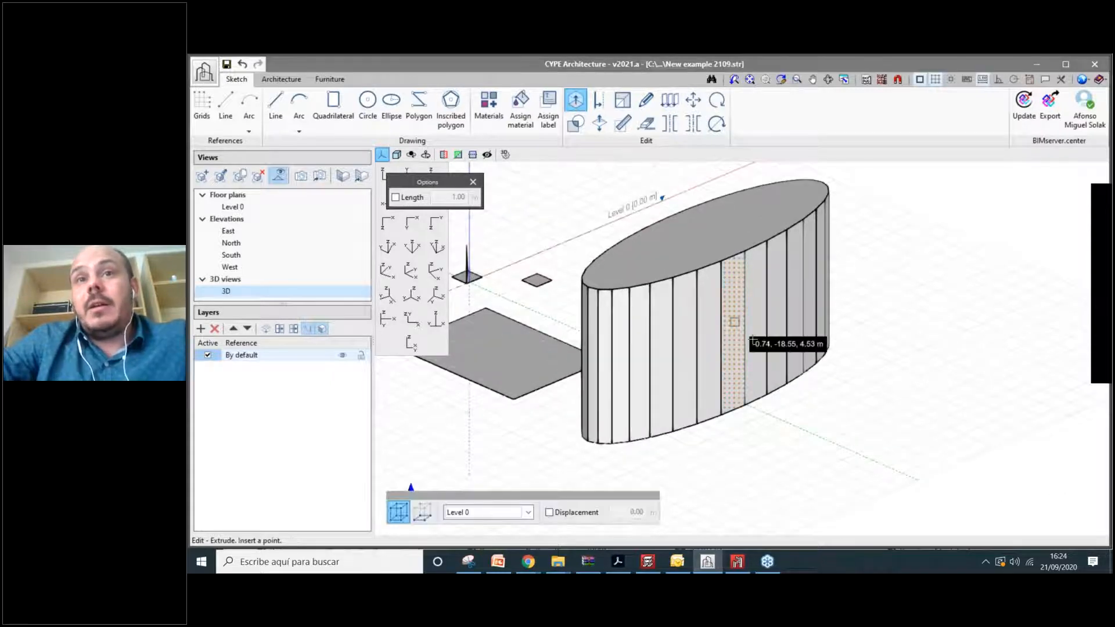
pyautogui.click(753, 342)
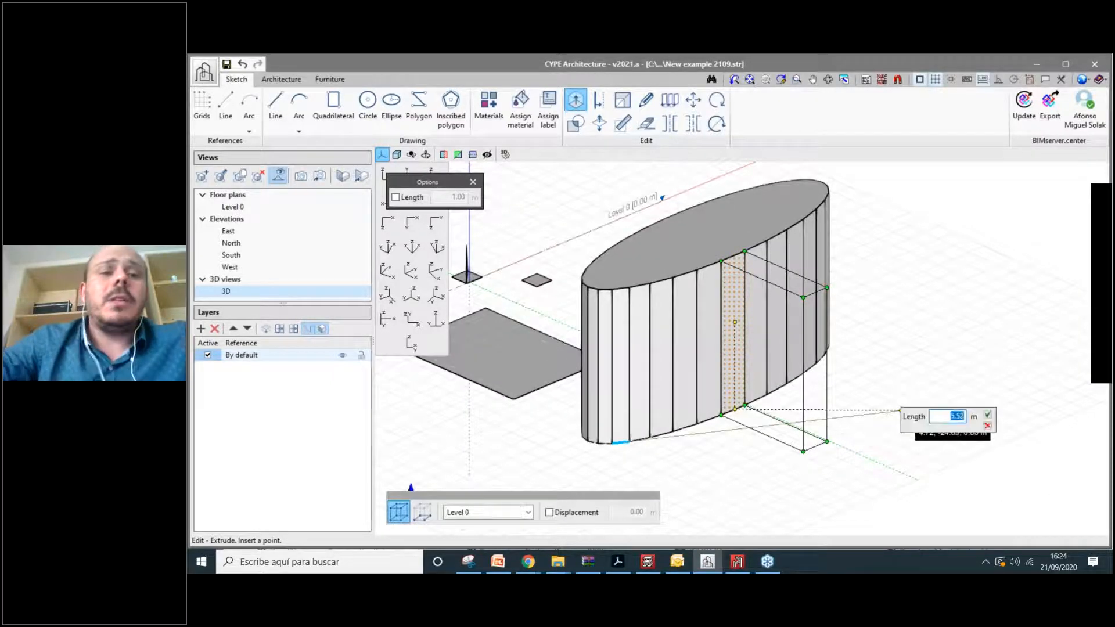
pyautogui.write('2')
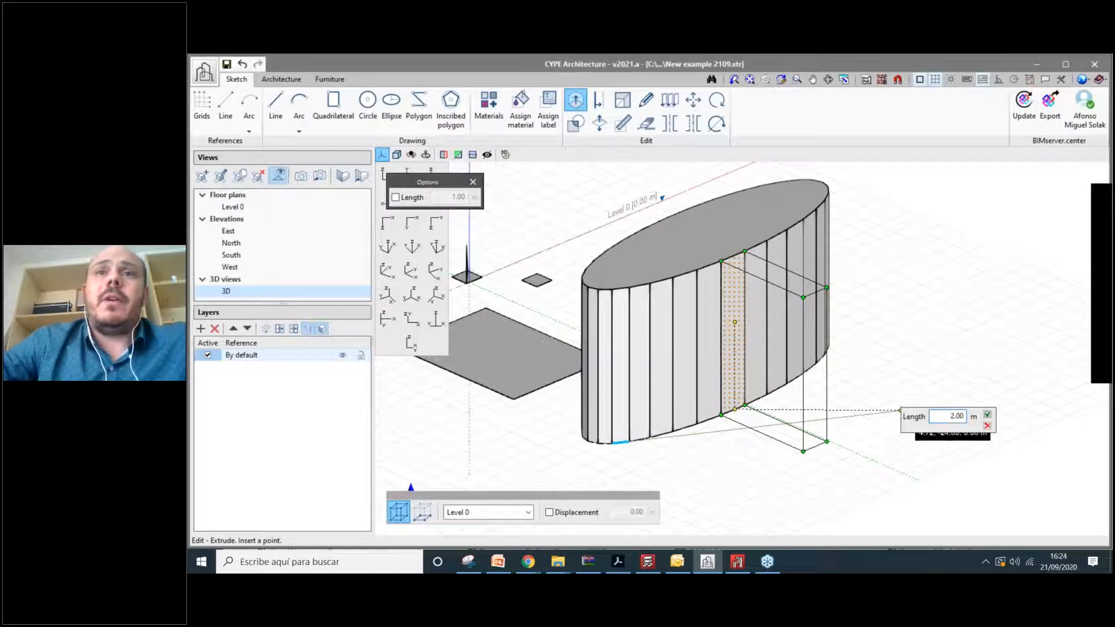
pyautogui.press('Return')
# Extrude another narrow facet near the rounded end of the elliptical solid 3 m outward.
pyautogui.moveTo(727, 411); pyautogui.dragTo(638, 411, button='middle')
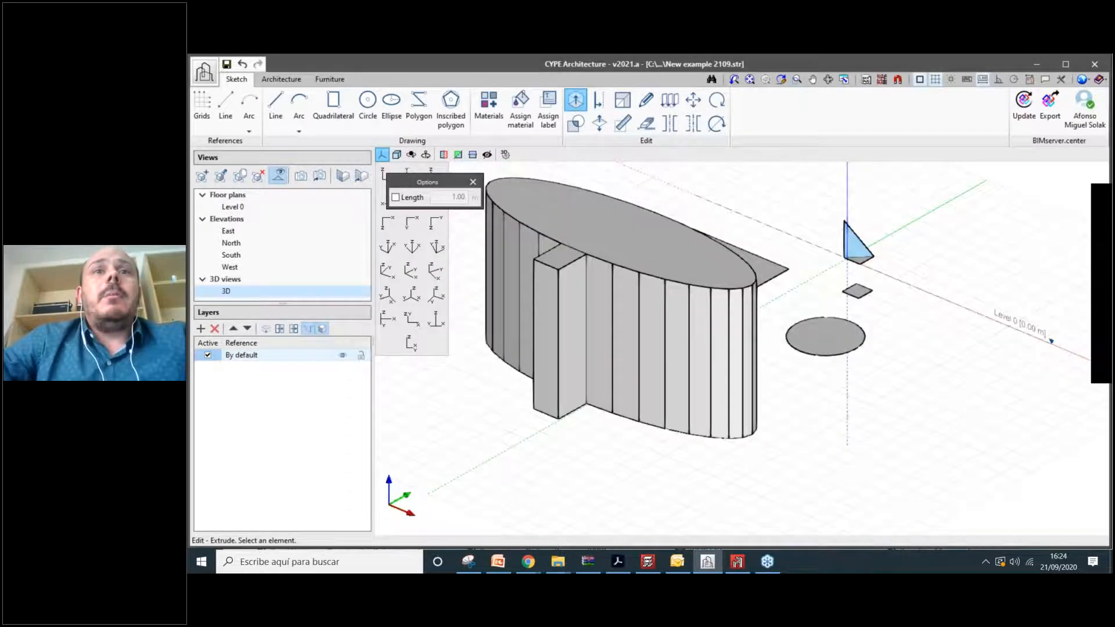
pyautogui.scroll(2, 708, 313)
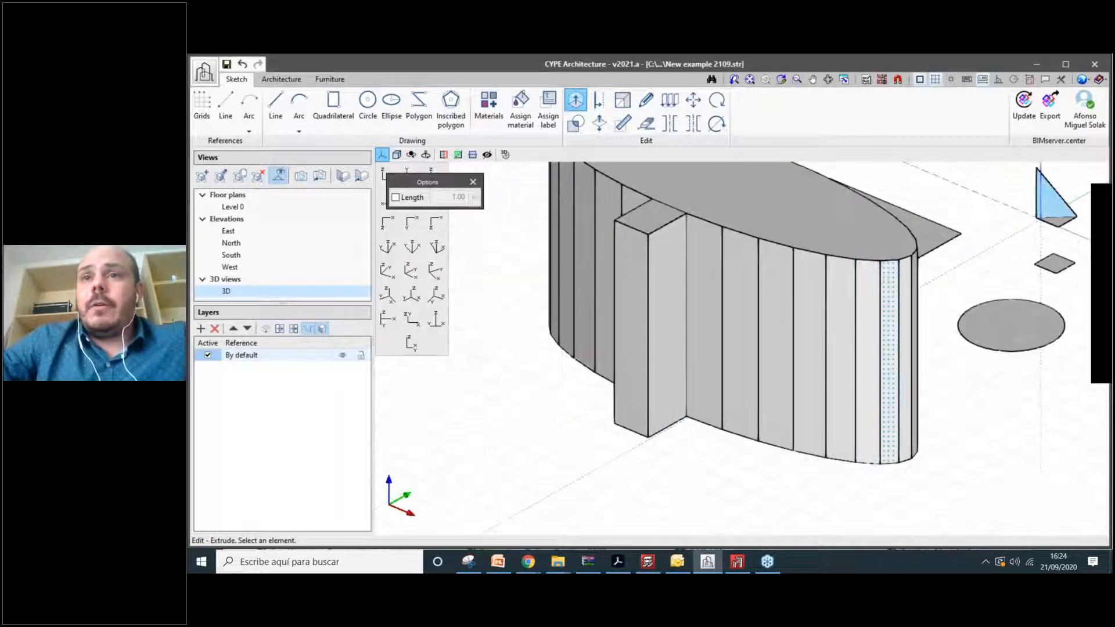
pyautogui.click(894, 384)
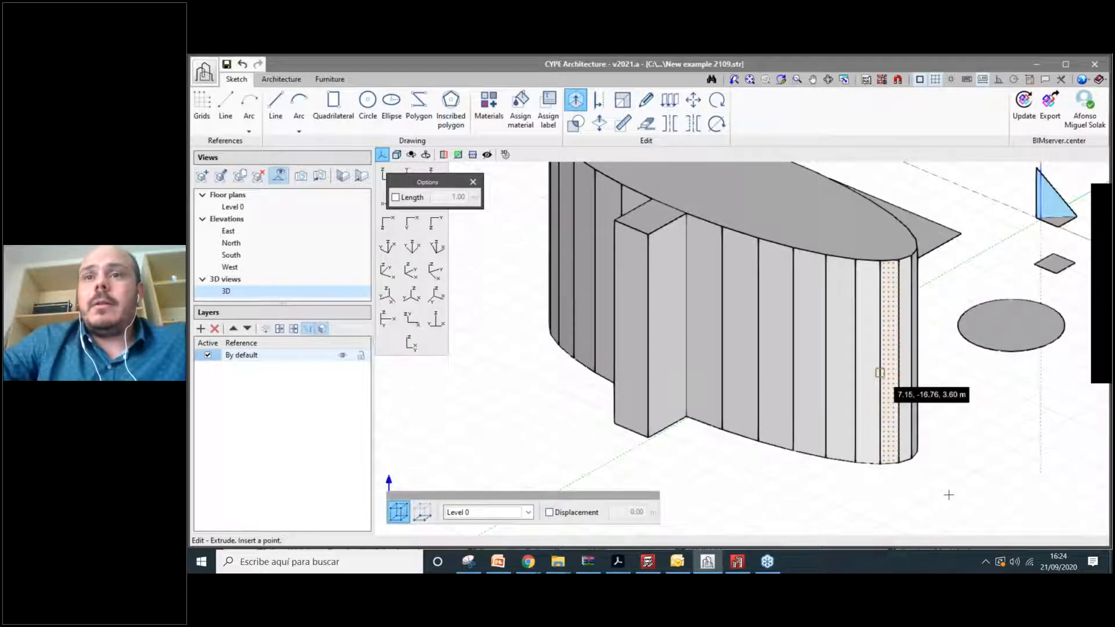
pyautogui.write('3')
pyautogui.press('Return')
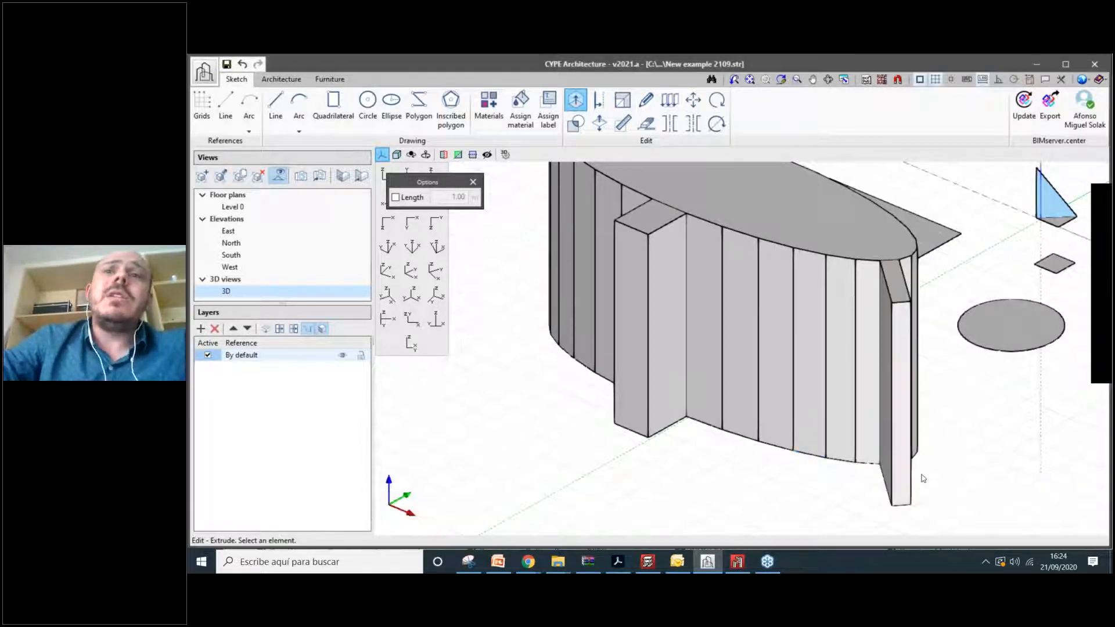
# Offset the outline of the solid's elliptical top face 0.5 m inward.
pyautogui.scroll(-3, 908, 429)
pyautogui.moveTo(909, 430); pyautogui.dragTo(859, 510, button='middle')
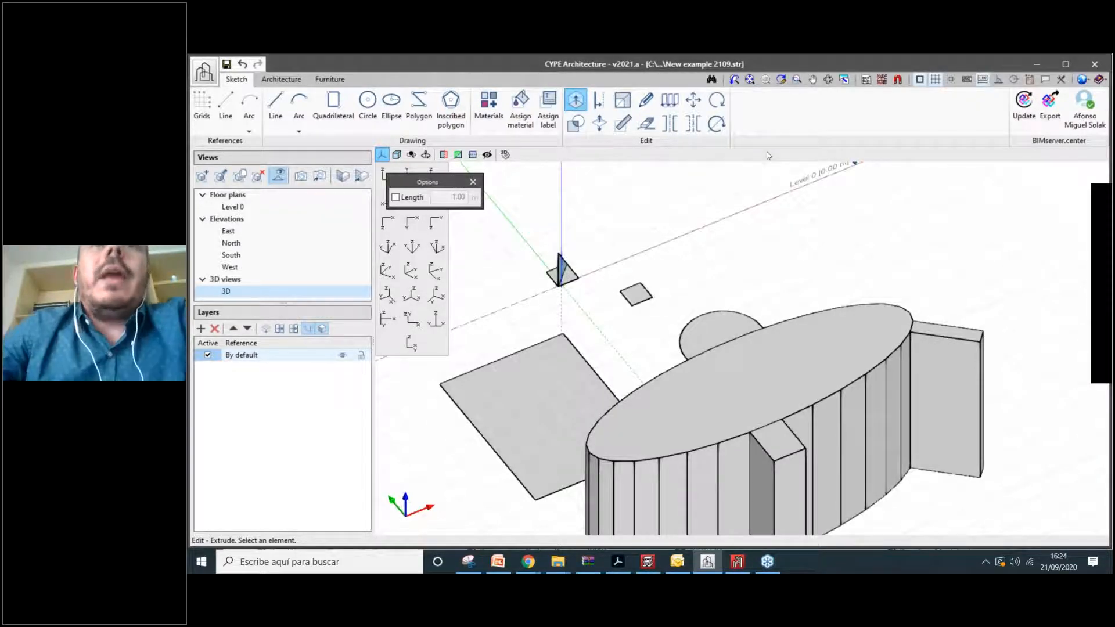
pyautogui.scroll(-1, 693, 228)
pyautogui.moveTo(693, 228); pyautogui.dragTo(596, 176, button='middle')
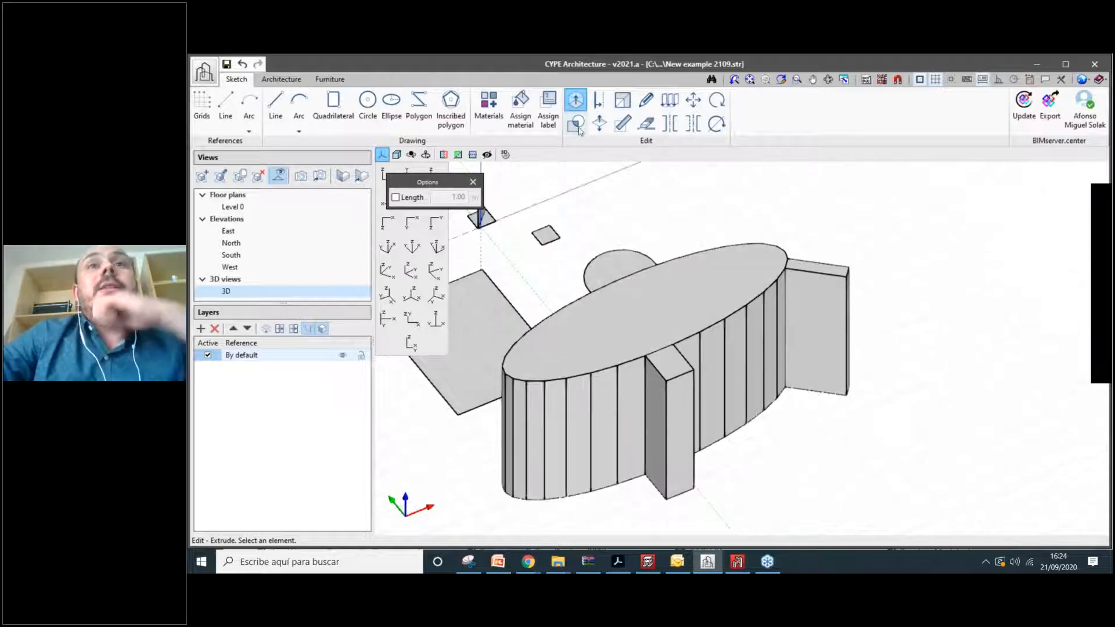
pyautogui.click(601, 102)
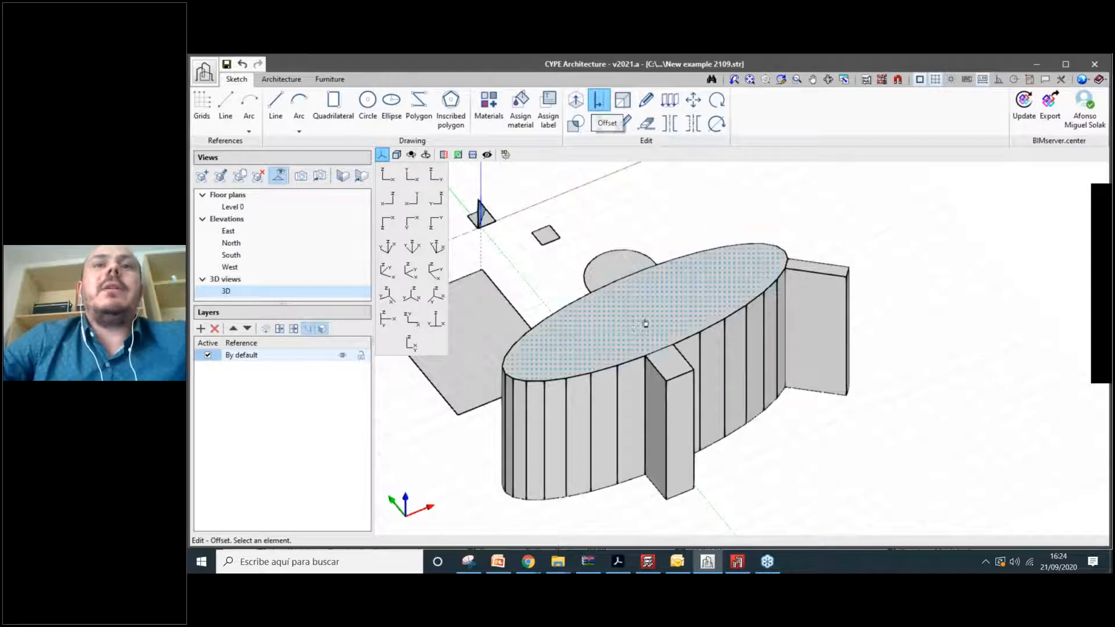
pyautogui.scroll(2, 645, 322)
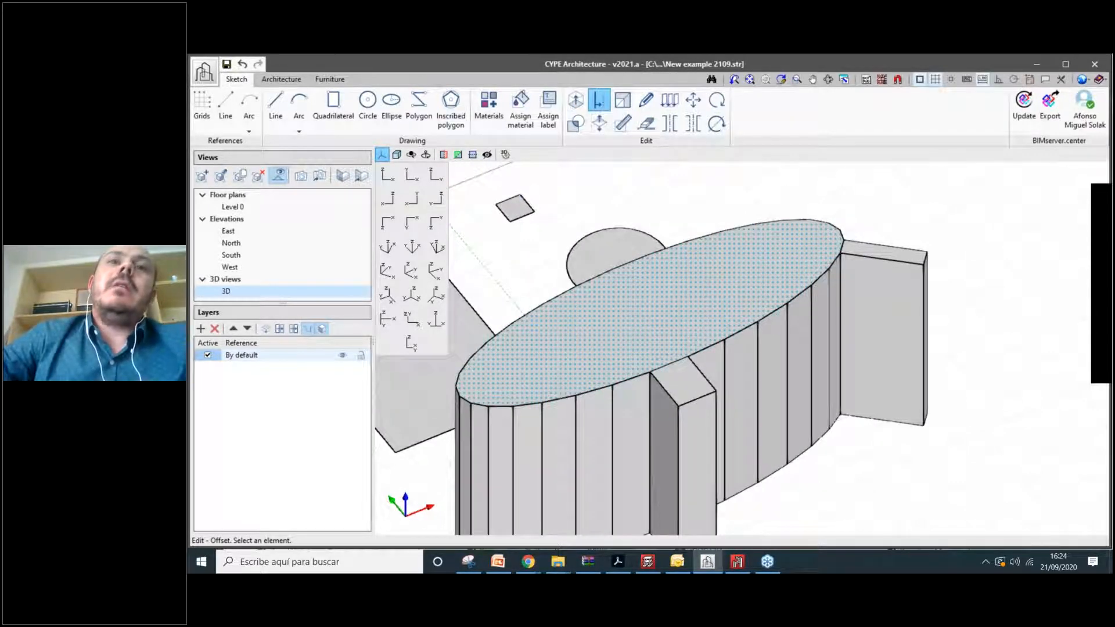
pyautogui.click(580, 314)
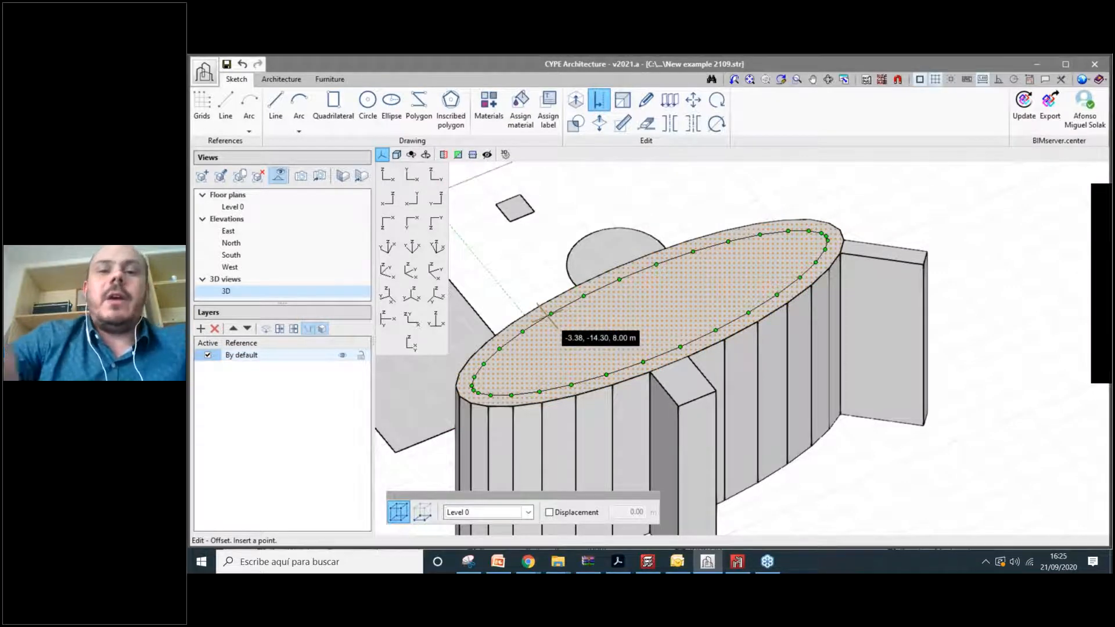
pyautogui.write('0.5')
pyautogui.press('Return')
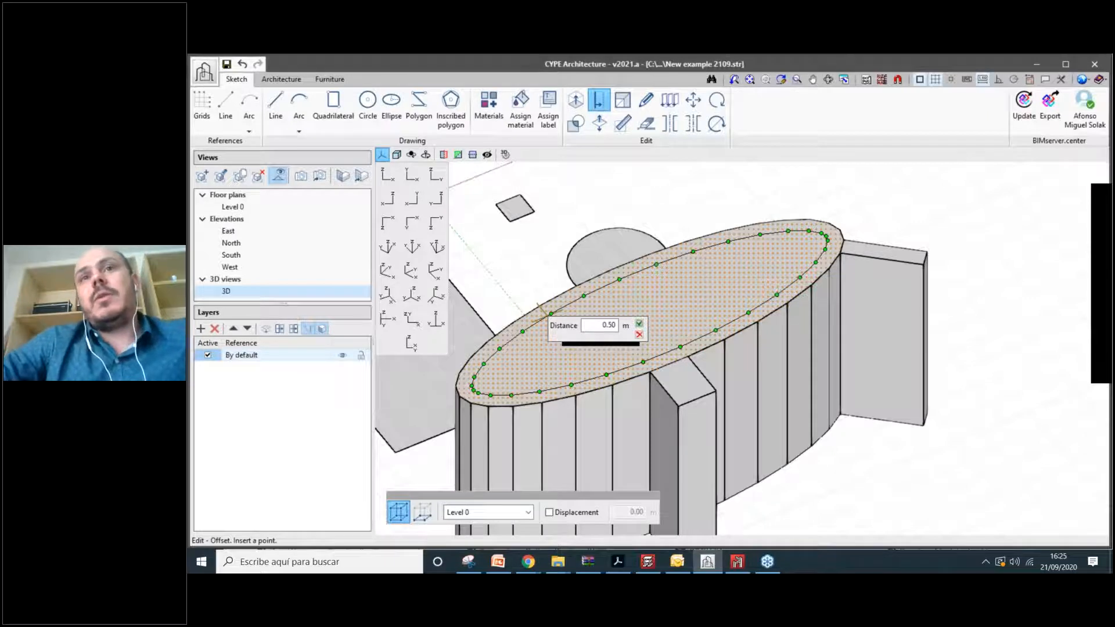
pyautogui.press('Return')
# Extrude the inner ellipse on the solid's top 3 m upward.
pyautogui.keyDown('shift'); pyautogui.moveTo(545, 315); pyautogui.dragTo(603, 313, button='middle'); pyautogui.keyUp('shift')
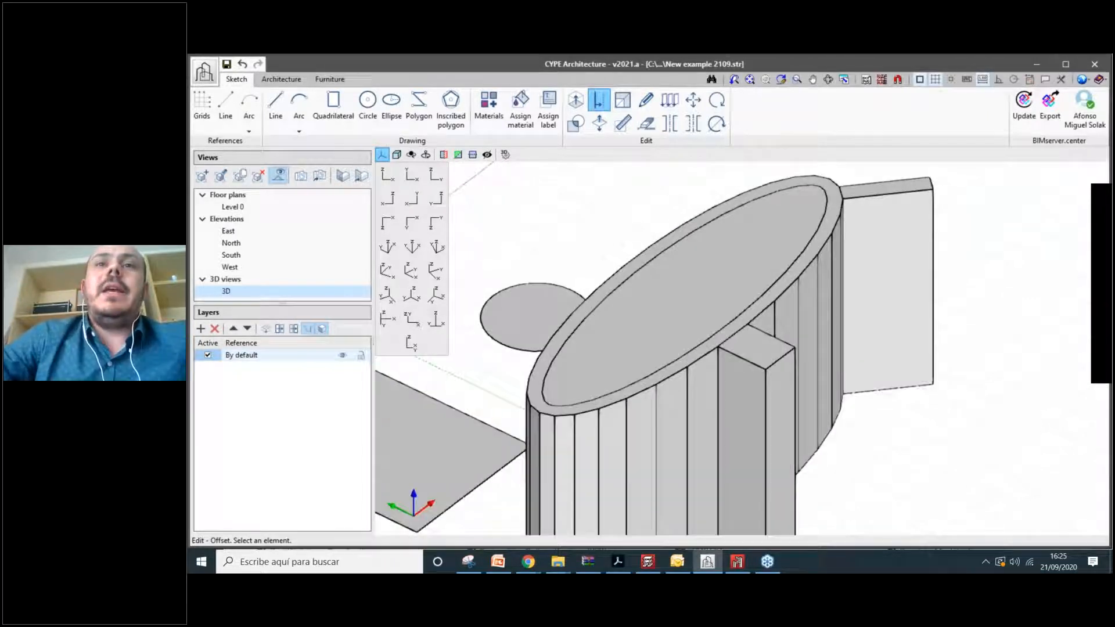
pyautogui.scroll(-1, 711, 302)
pyautogui.keyDown('shift'); pyautogui.moveTo(711, 302); pyautogui.dragTo(737, 282, button='middle'); pyautogui.keyUp('shift')
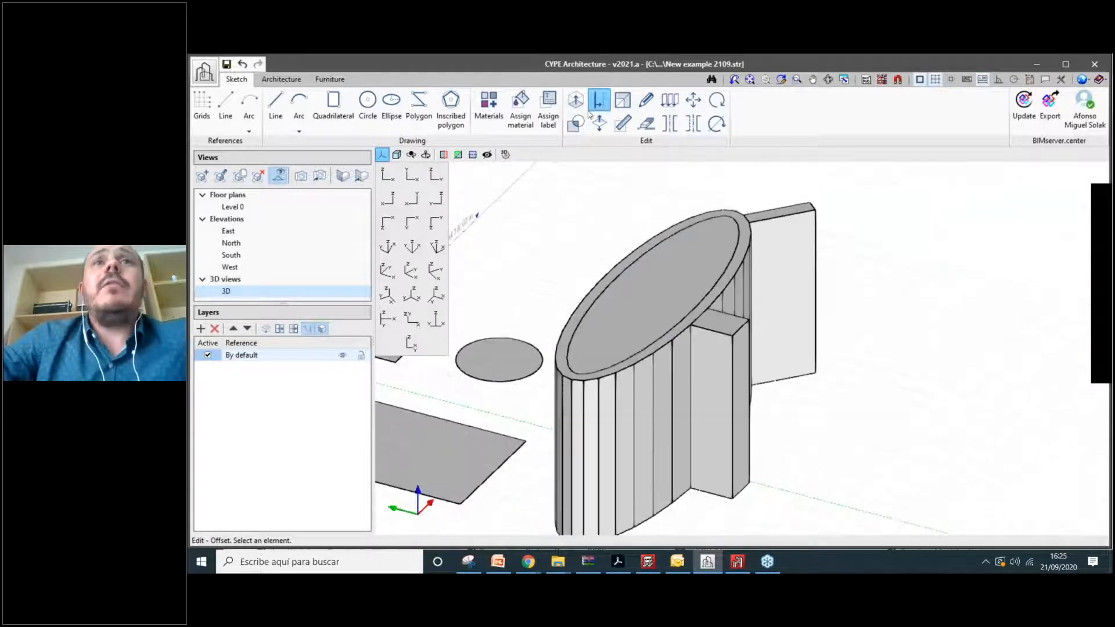
pyautogui.click(575, 100)
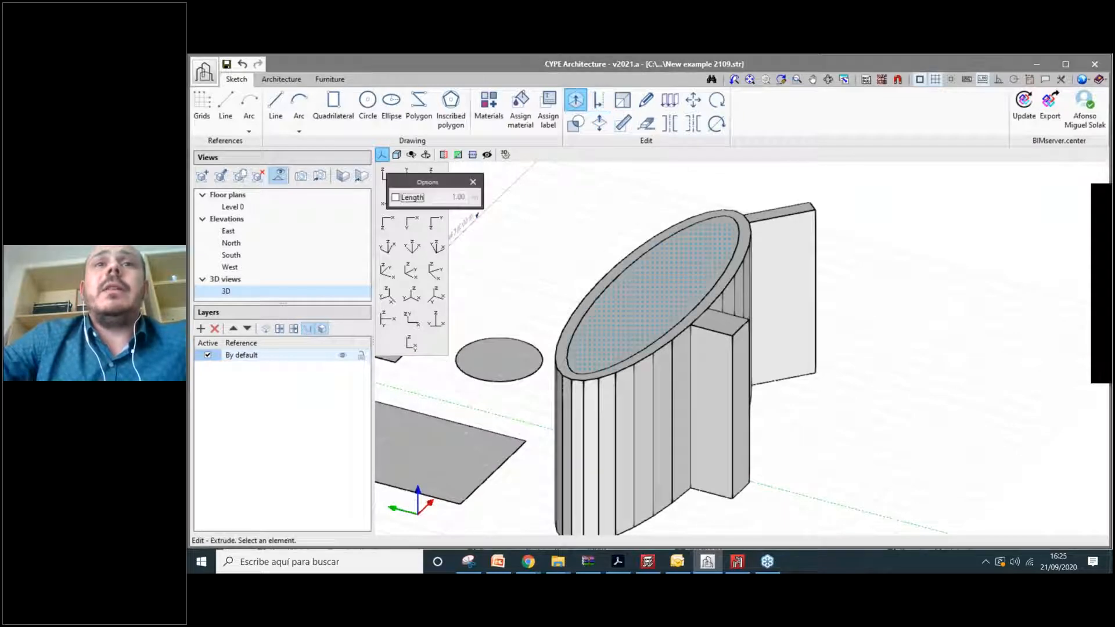
pyautogui.click(620, 273)
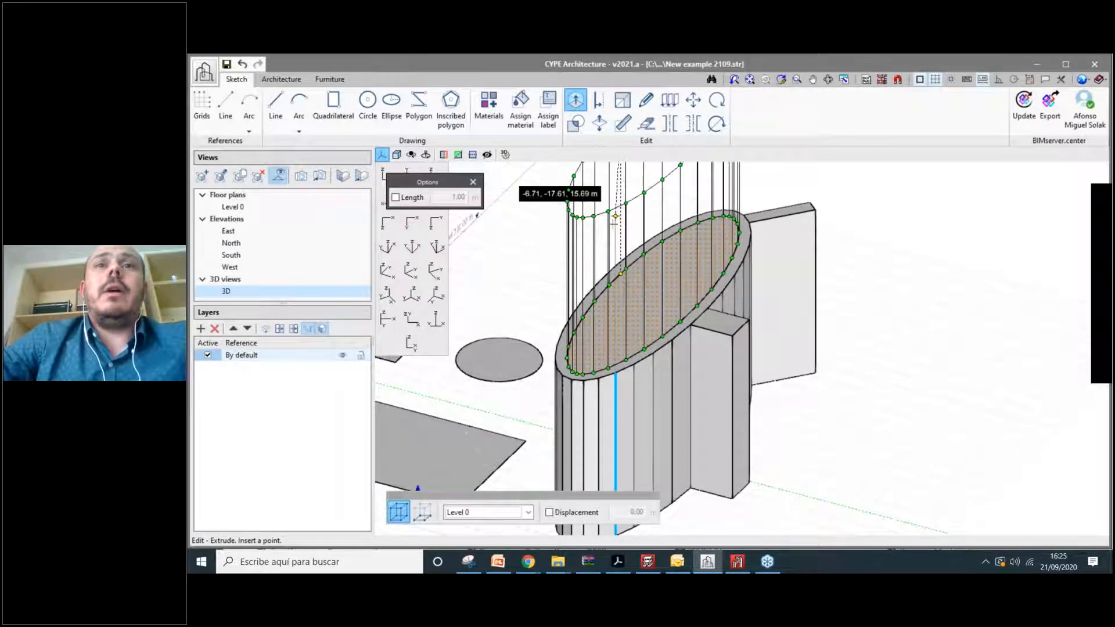
pyautogui.scroll(-2, 614, 223)
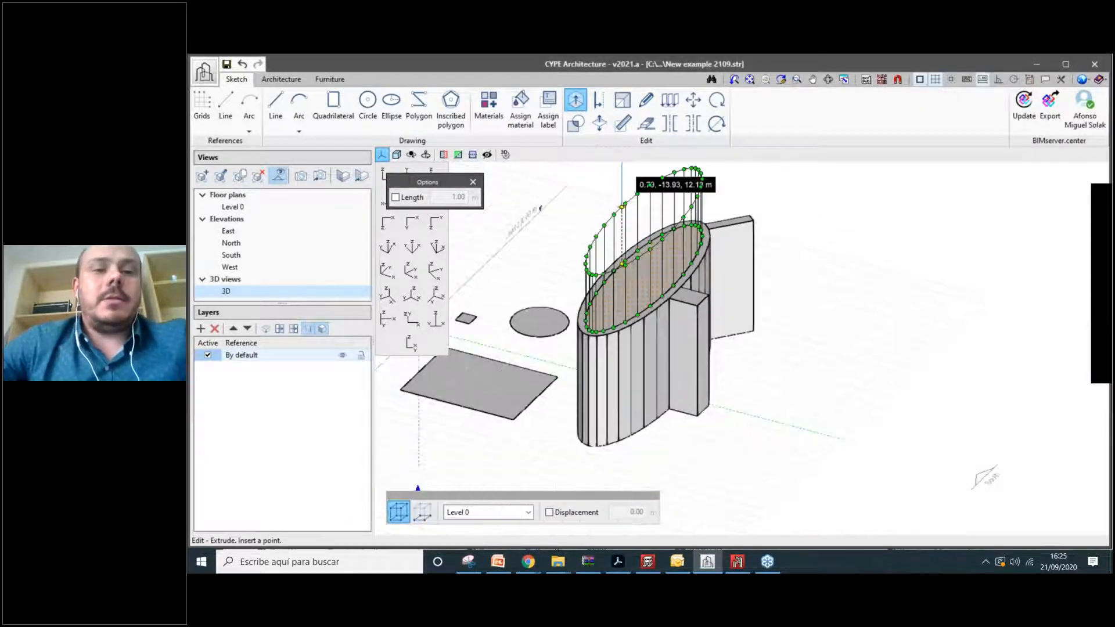
pyautogui.write('3')
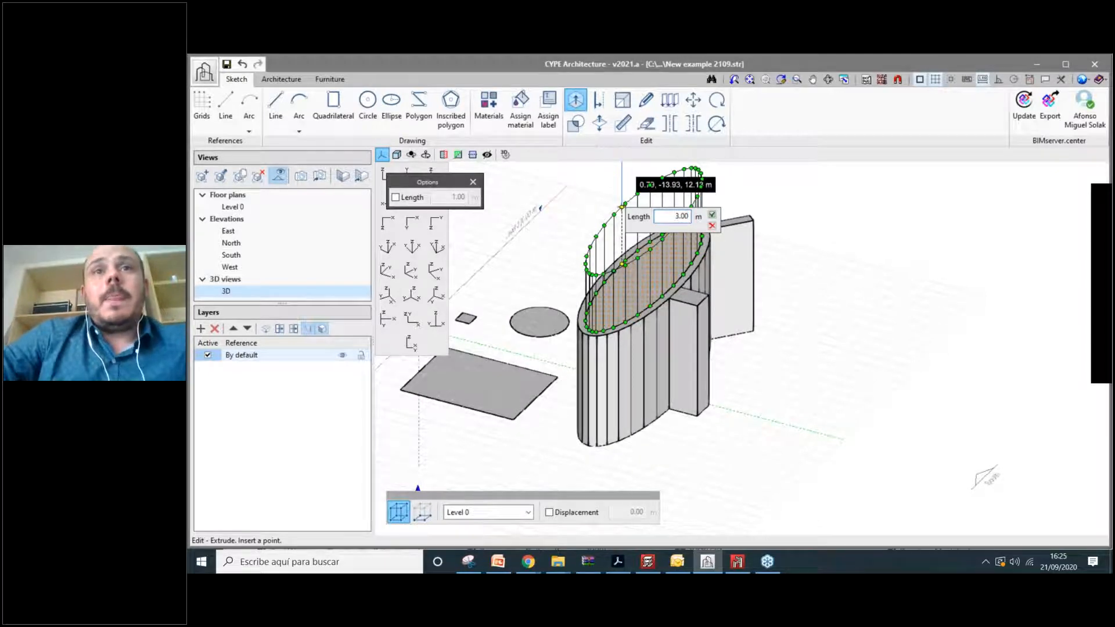
pyautogui.press('Return')
# Fix the extrusion length at 1 m and extrude the solid's elliptical top upward and several side facets outward.
pyautogui.scroll(1, 762, 309)
pyautogui.scroll(-2, 762, 309)
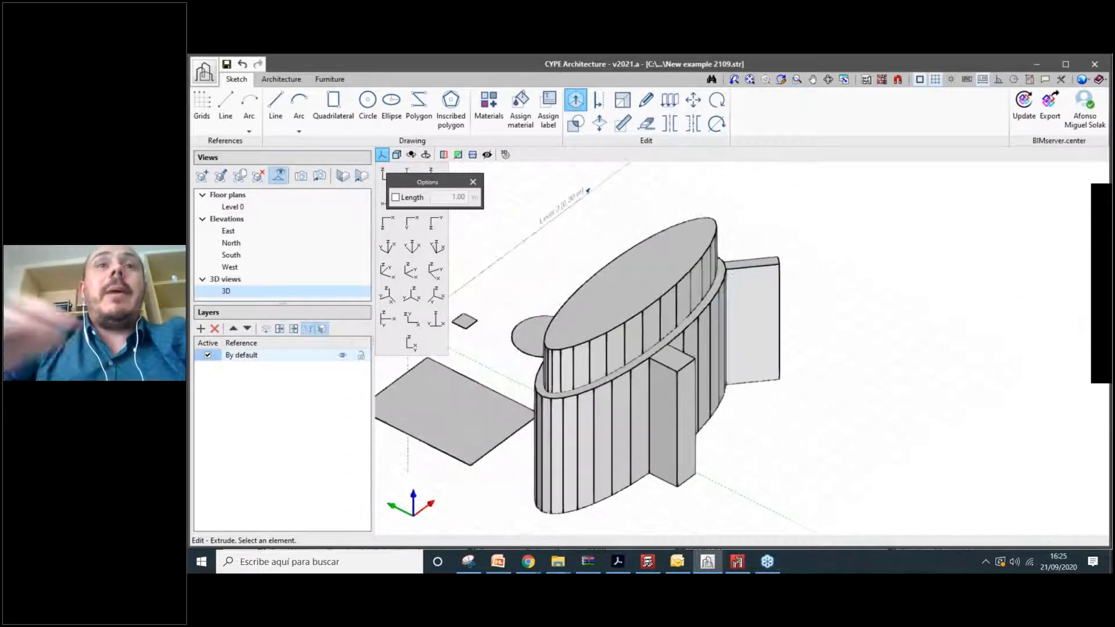
pyautogui.click(395, 198)
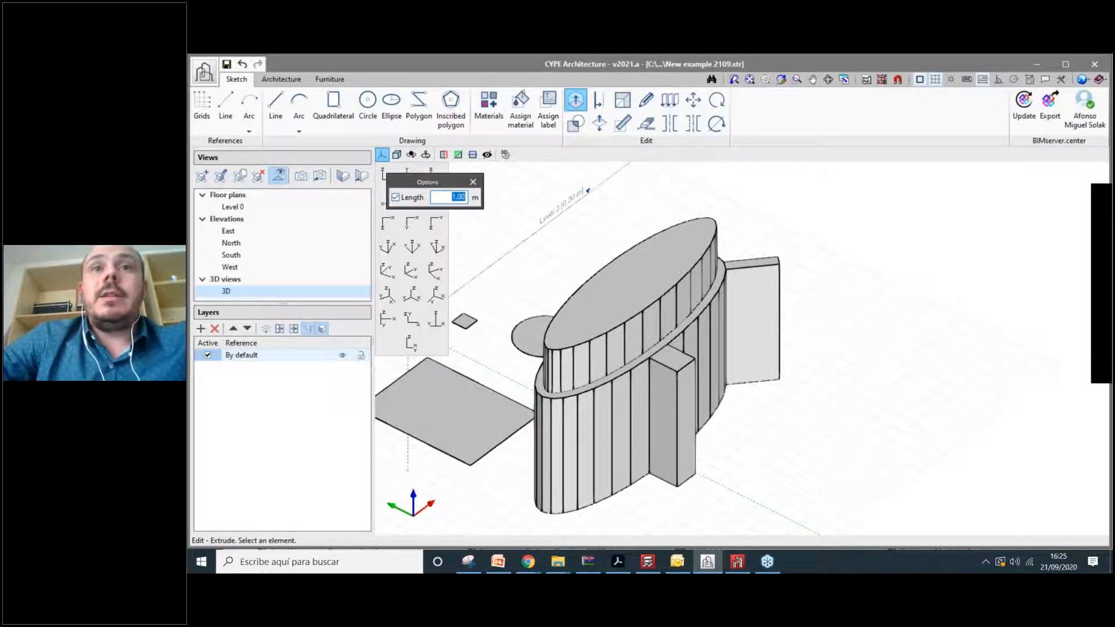
pyautogui.click(617, 283)
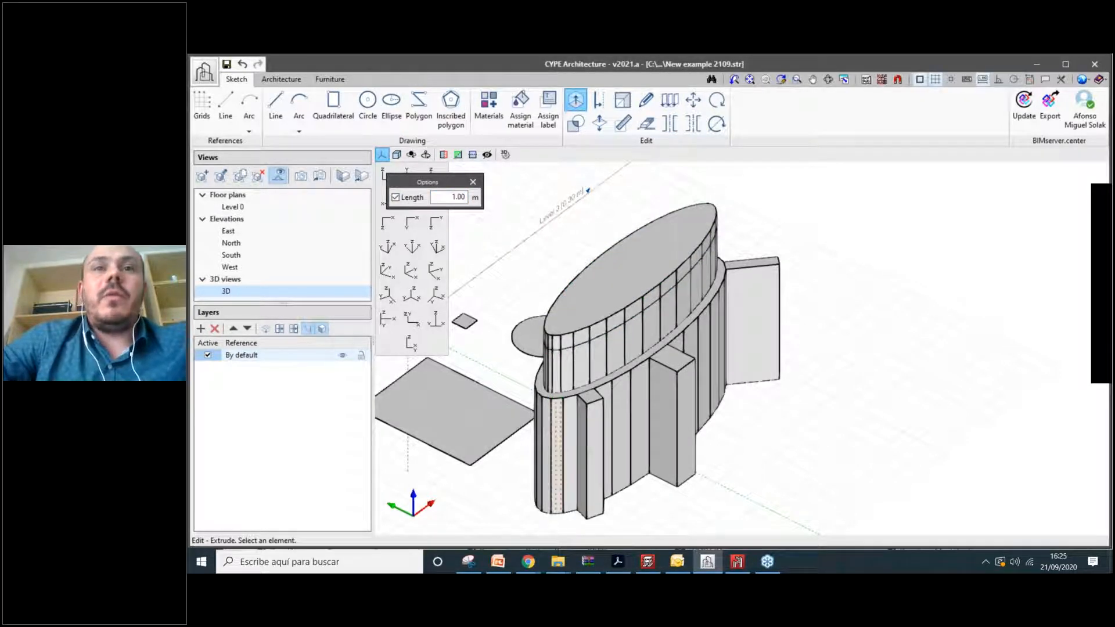
pyautogui.keyDown('shift'); pyautogui.moveTo(813, 436); pyautogui.dragTo(714, 376, button='middle'); pyautogui.keyUp('shift')
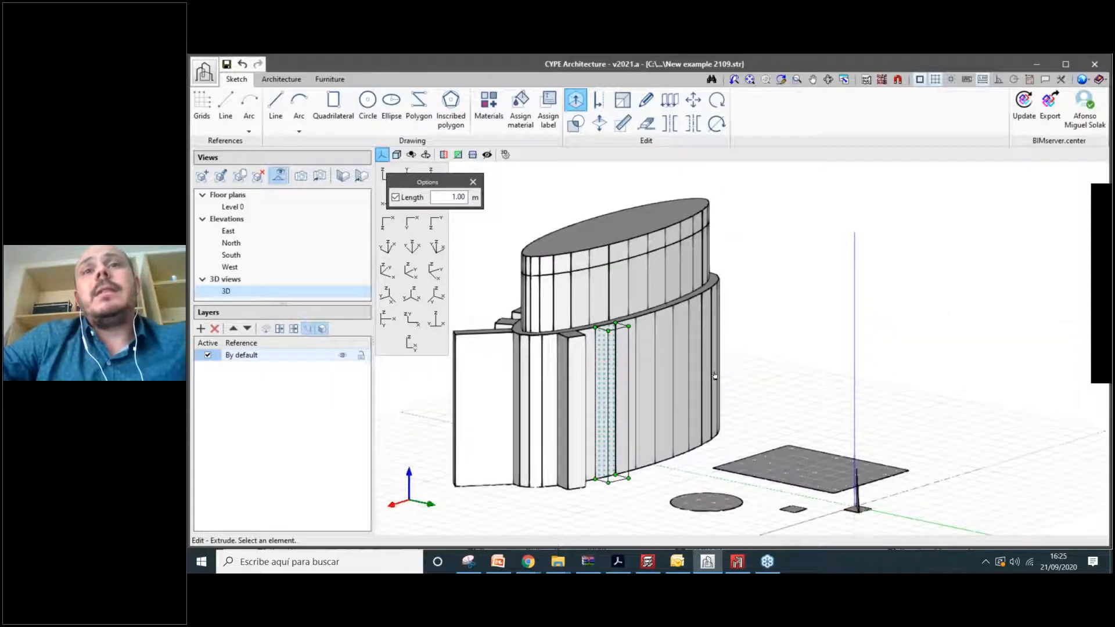
pyautogui.click(715, 379)
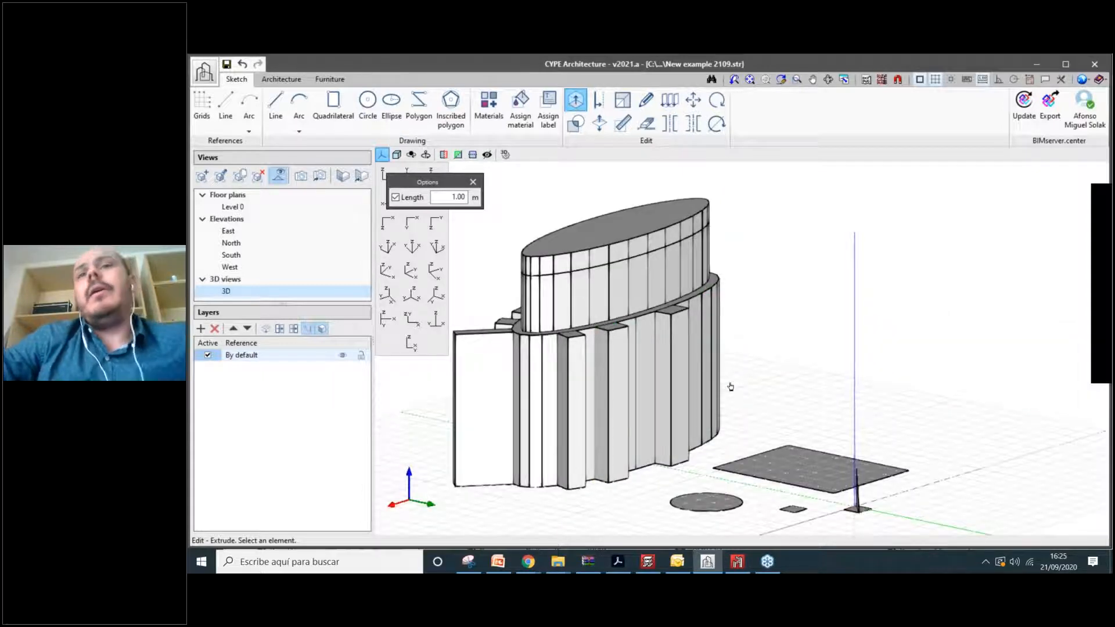
pyautogui.keyDown('shift'); pyautogui.moveTo(730, 387); pyautogui.dragTo(668, 301, button='middle'); pyautogui.keyUp('shift')
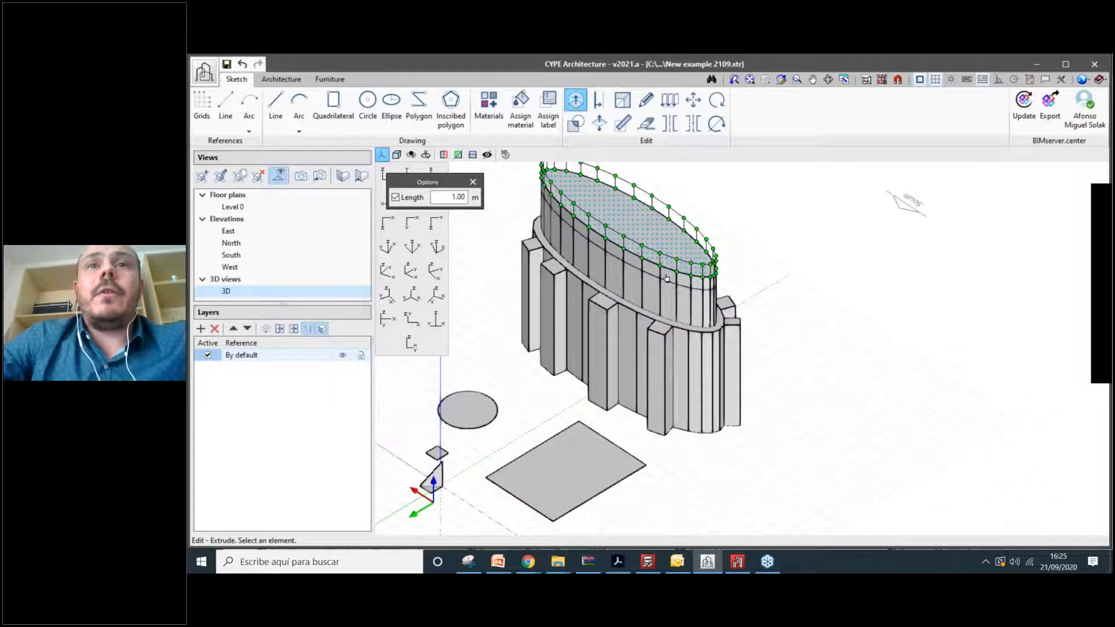
pyautogui.scroll(3, 656, 279)
pyautogui.click(657, 279)
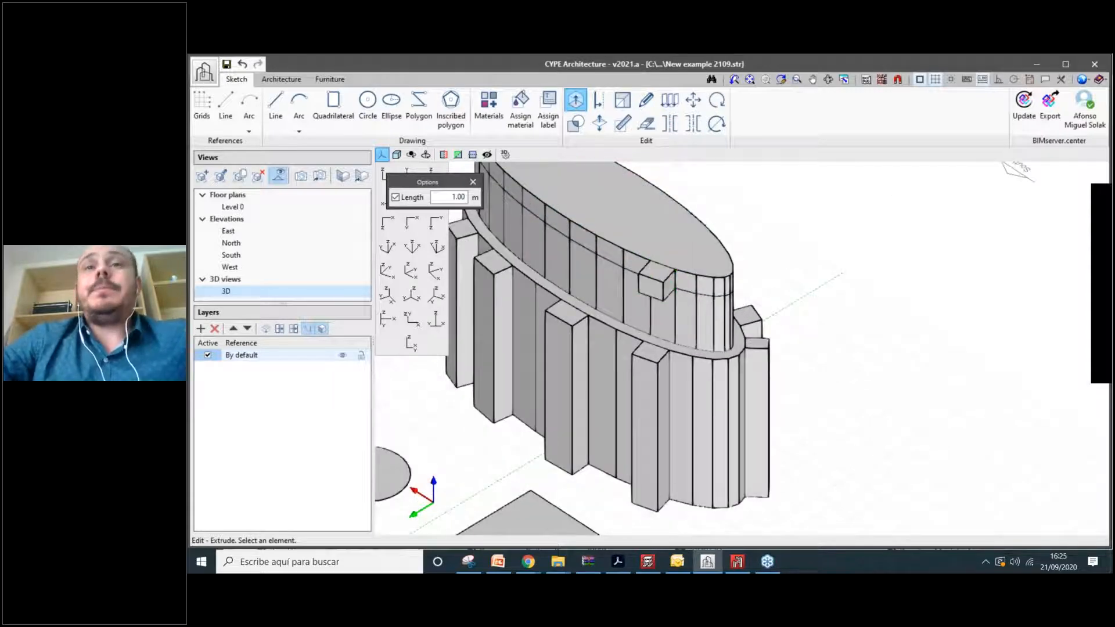
# Set the extrusion length to -1 m and extrude a narrow facet near the elliptical solid's rounded end inward.
pyautogui.scroll(-5, 622, 336)
pyautogui.scroll(3, 714, 262)
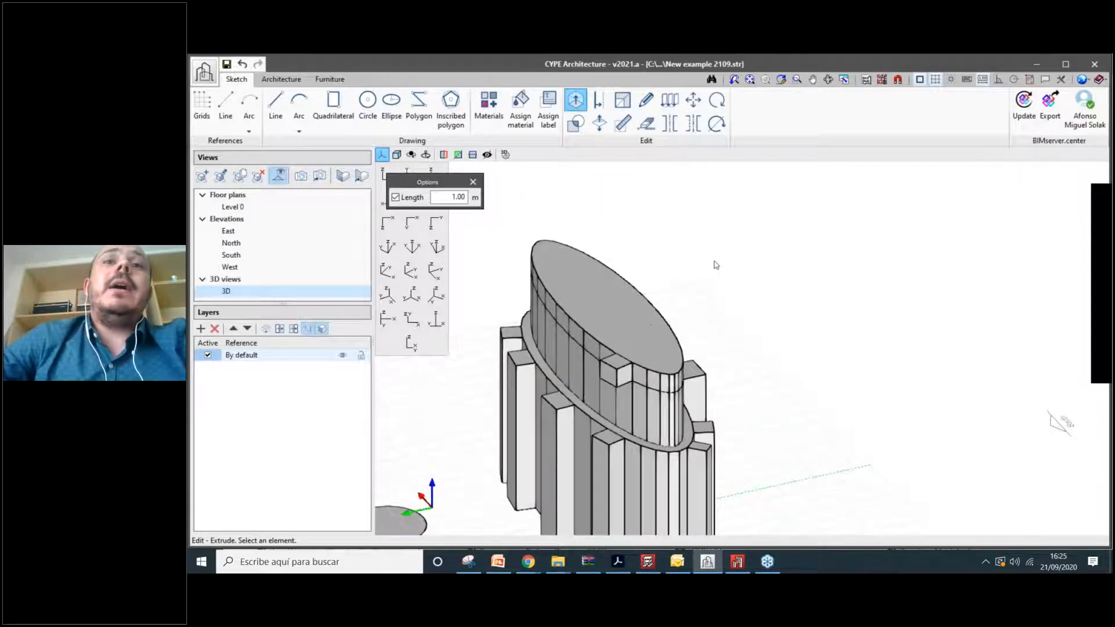
pyautogui.scroll(-1, 716, 264)
pyautogui.moveTo(512, 205); pyautogui.dragTo(559, 152, button='middle')
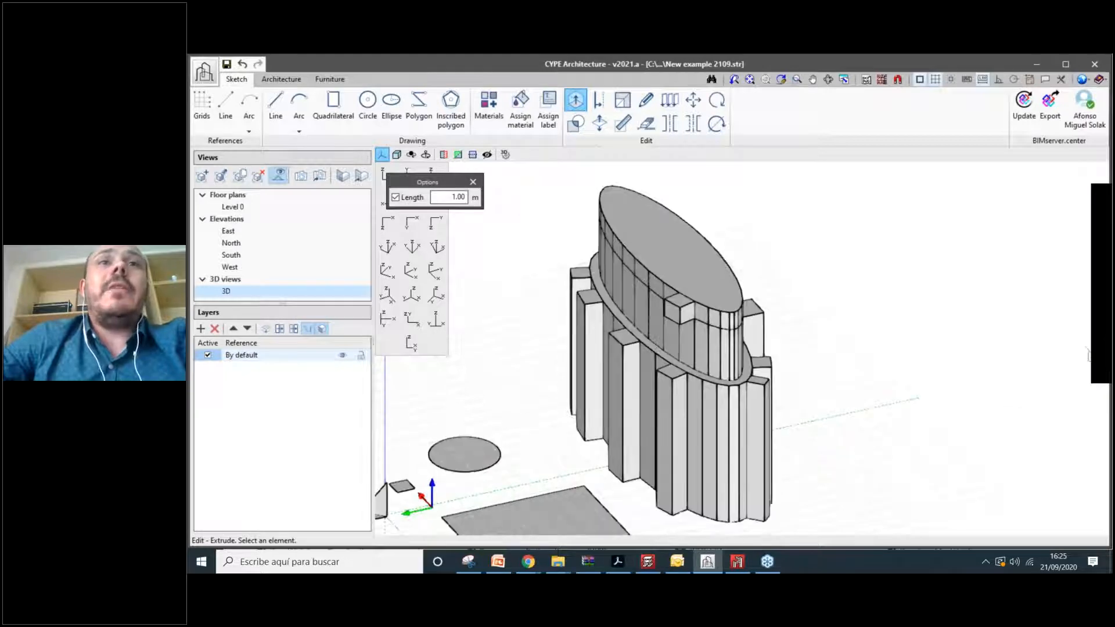
pyautogui.write('-')
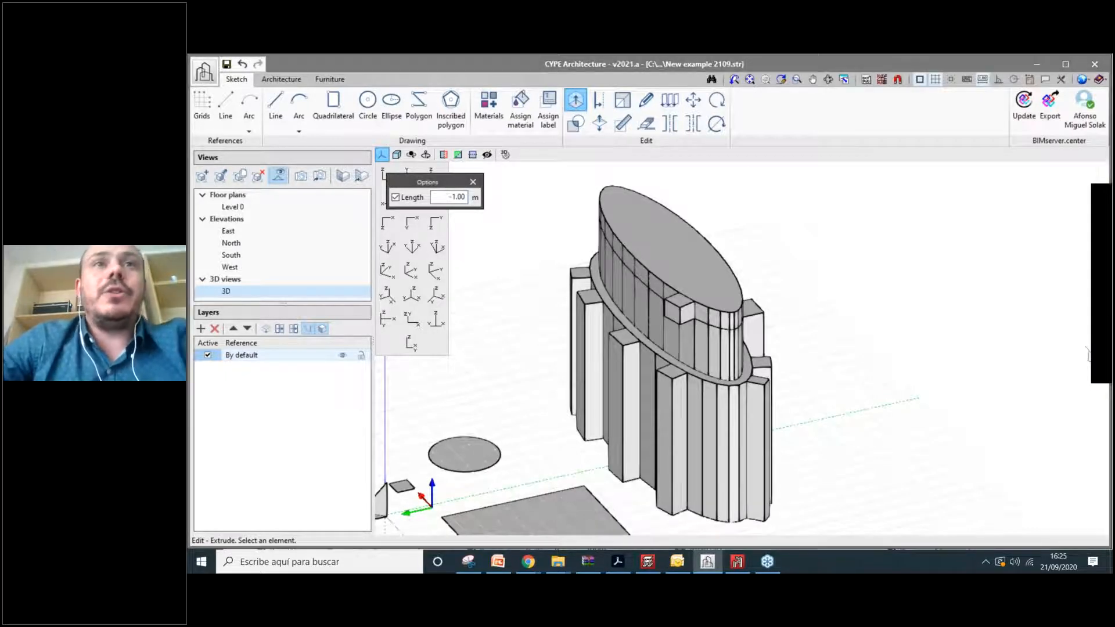
pyautogui.moveTo(465, 197); pyautogui.dragTo(436, 199)
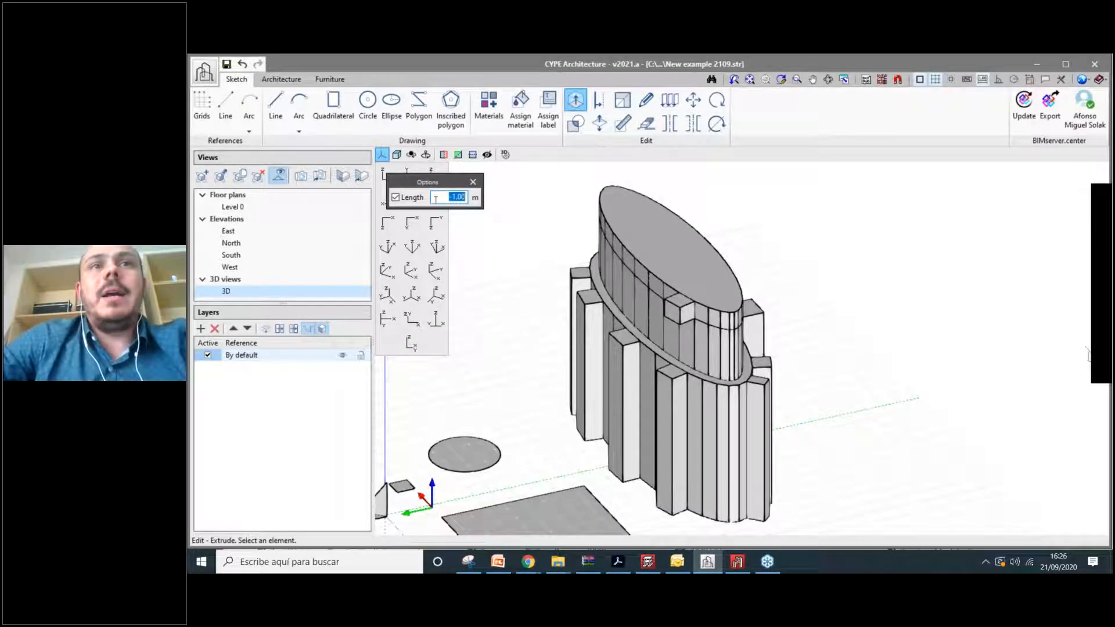
pyautogui.scroll(1, 667, 432)
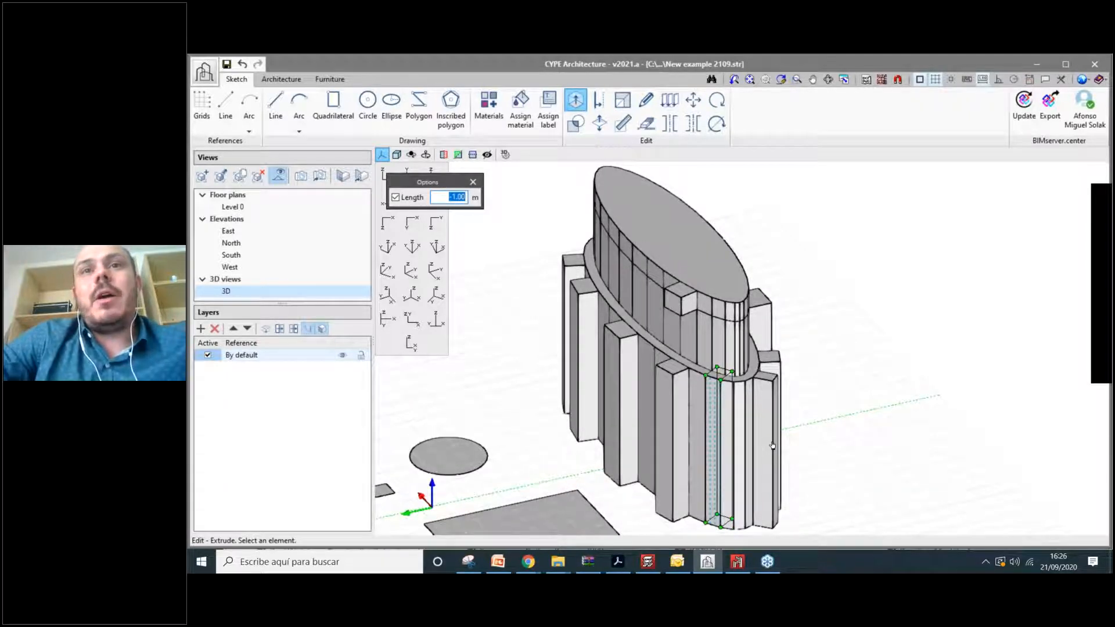
pyautogui.scroll(2, 772, 445)
pyautogui.scroll(2, 692, 345)
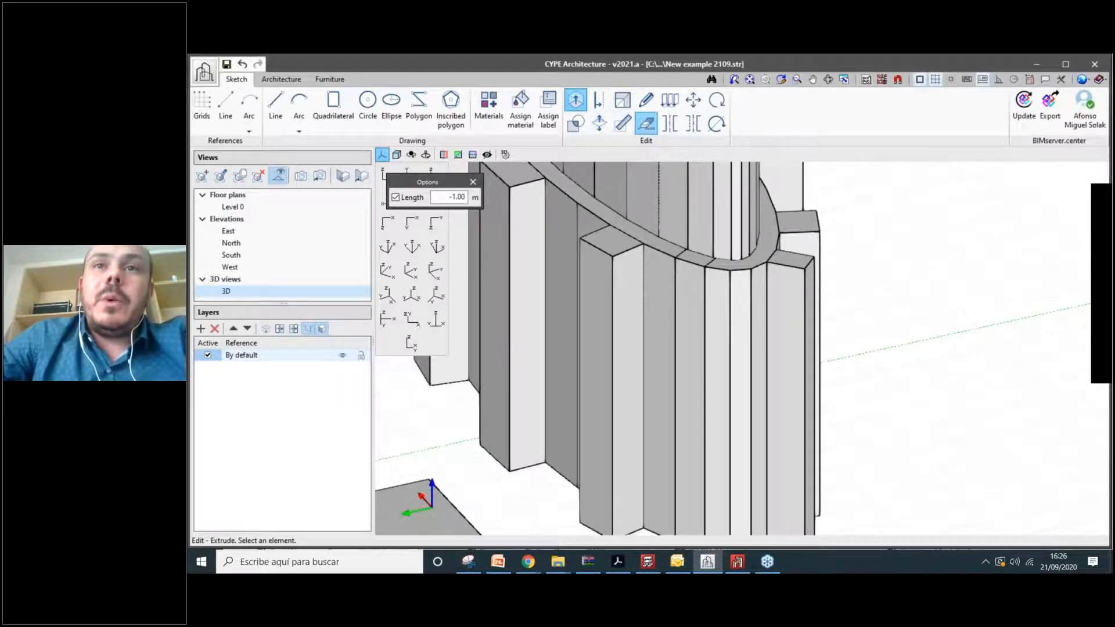
# Delete the outer face covering the inward extrusion near the solid's rounded end and inspect the recess.
pyautogui.click(646, 123)
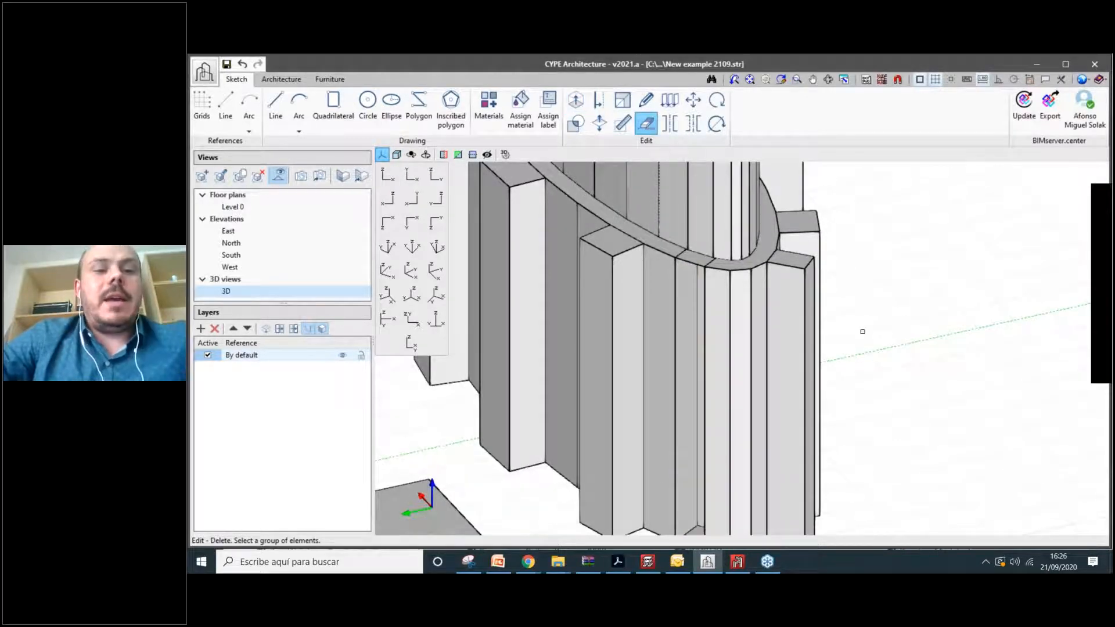
pyautogui.scroll(1, 862, 332)
pyautogui.moveTo(893, 273)
pyautogui.keyDown('shift'); pyautogui.mouseDown(button='middle')
pyautogui.moveTo(889, 258)
pyautogui.moveTo(888, 279)
pyautogui.mouseUp(button='middle'); pyautogui.keyUp('shift')
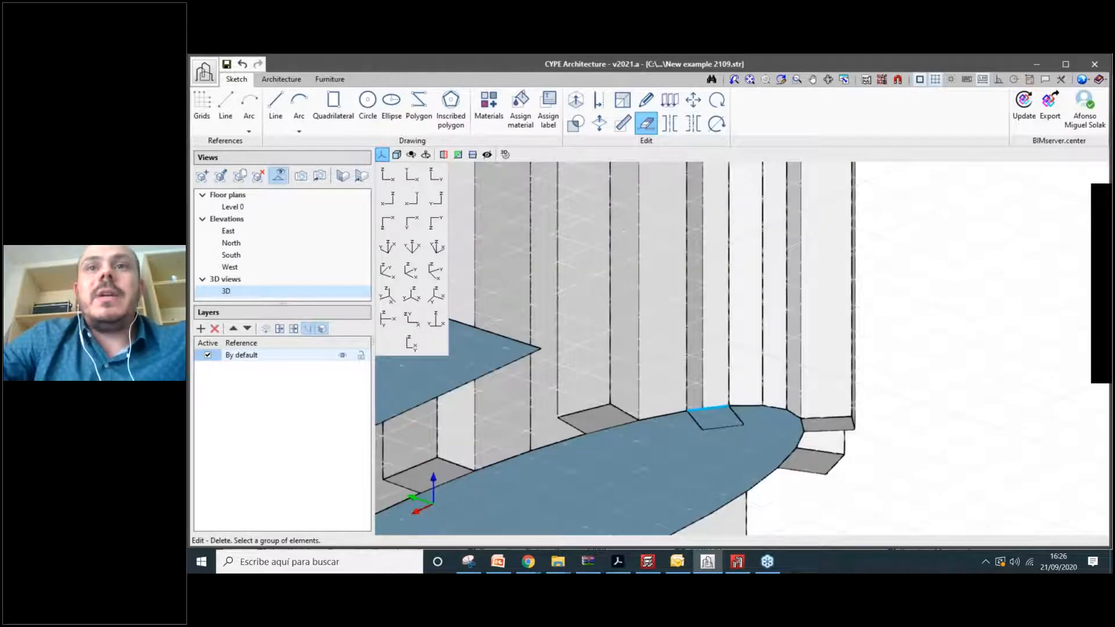
pyautogui.moveTo(723, 339)
pyautogui.keyDown('shift'); pyautogui.mouseDown(button='middle')
pyautogui.moveTo(712, 355)
pyautogui.moveTo(716, 325)
pyautogui.moveTo(720, 347)
pyautogui.mouseUp(button='middle'); pyautogui.keyUp('shift')
pyautogui.scroll(-2, 712, 355)
pyautogui.scroll(-2, 719, 347)
pyautogui.scroll(-3, 673, 371)
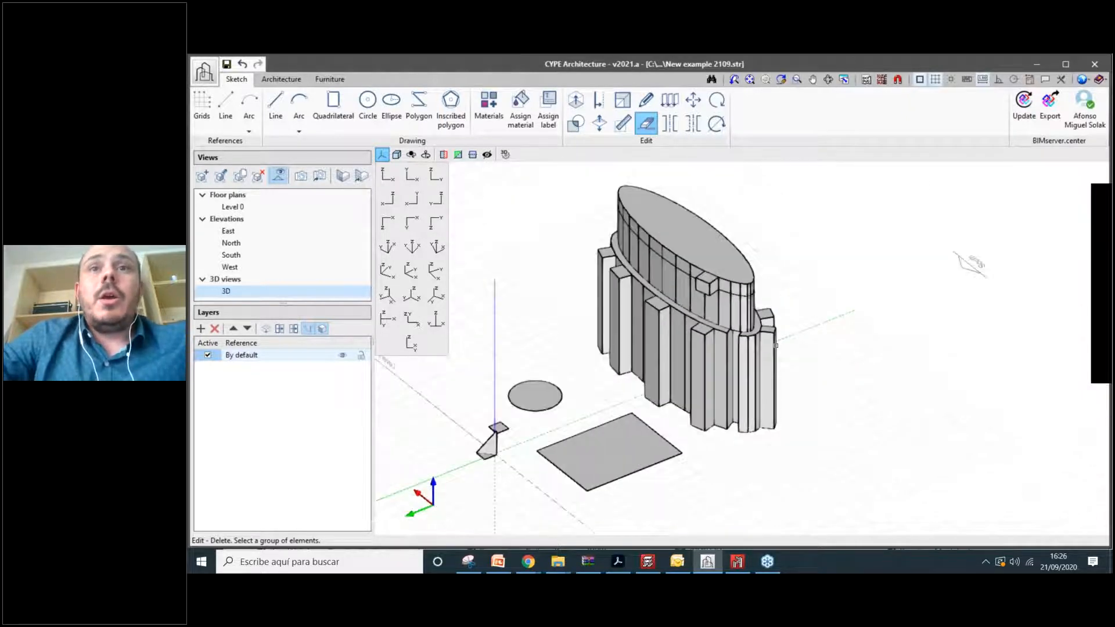
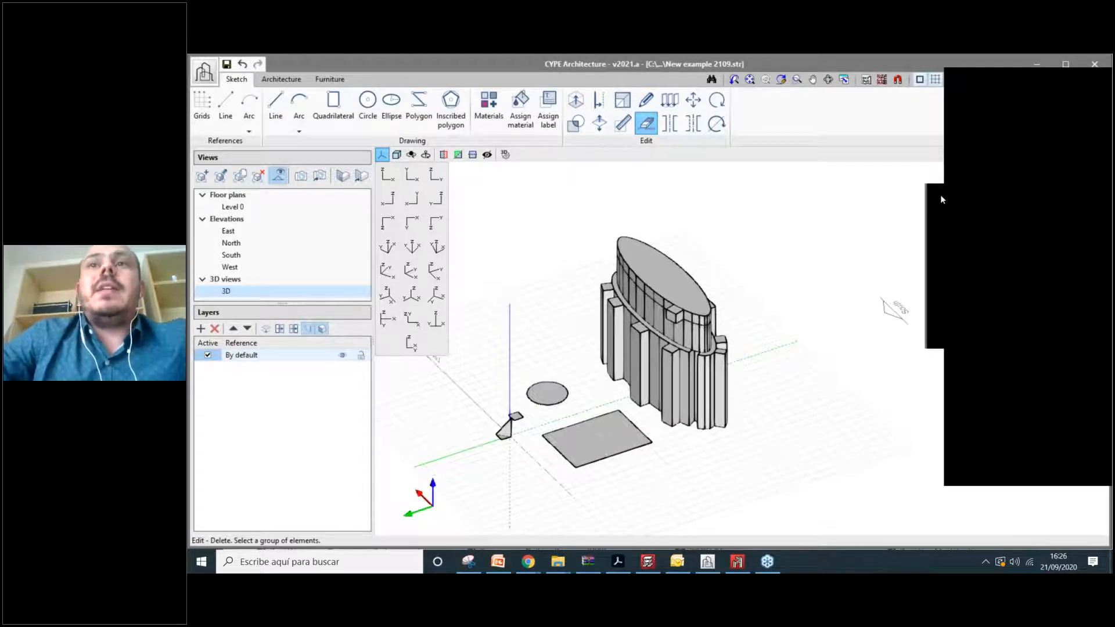
# Inspect the whole model in 3D, then in the predefined top and front orientations.
pyautogui.scroll(-2, 870, 281)
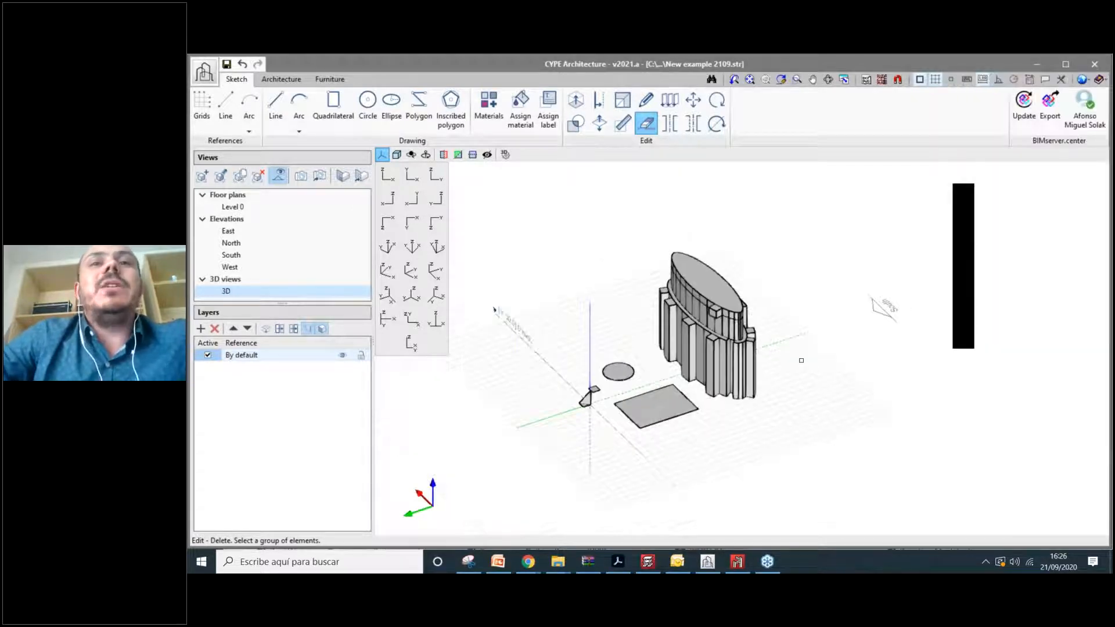
pyautogui.keyDown('shift'); pyautogui.moveTo(801, 360); pyautogui.dragTo(796, 358, button='middle'); pyautogui.keyUp('shift')
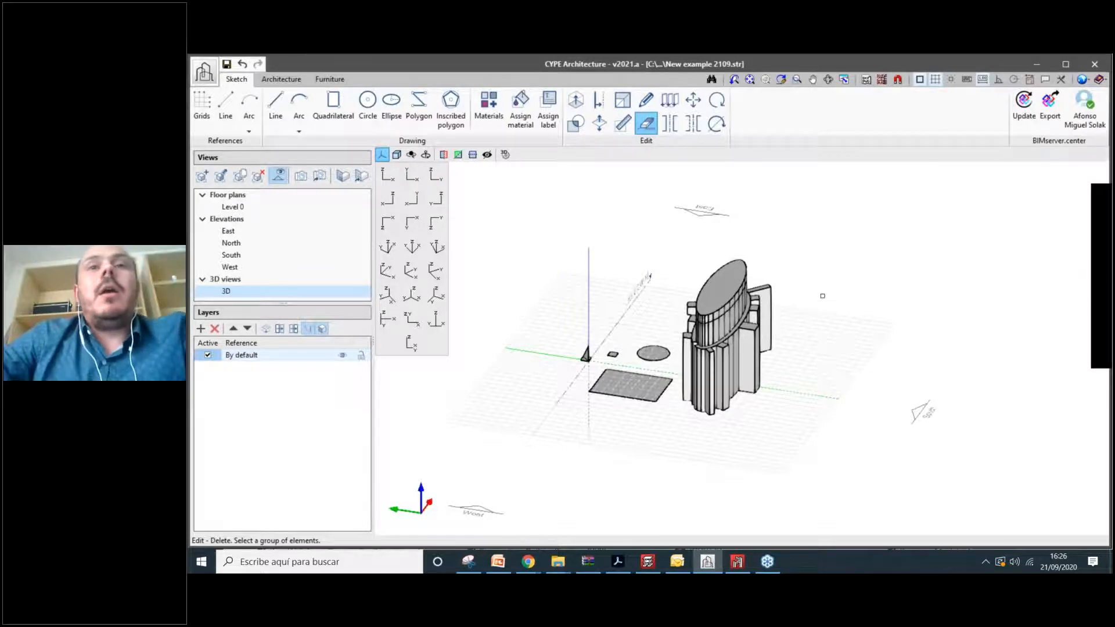
pyautogui.moveTo(810, 304)
pyautogui.mouseDown(button='middle')
pyautogui.moveTo(839, 326)
pyautogui.moveTo(804, 314)
pyautogui.mouseUp(button='middle')
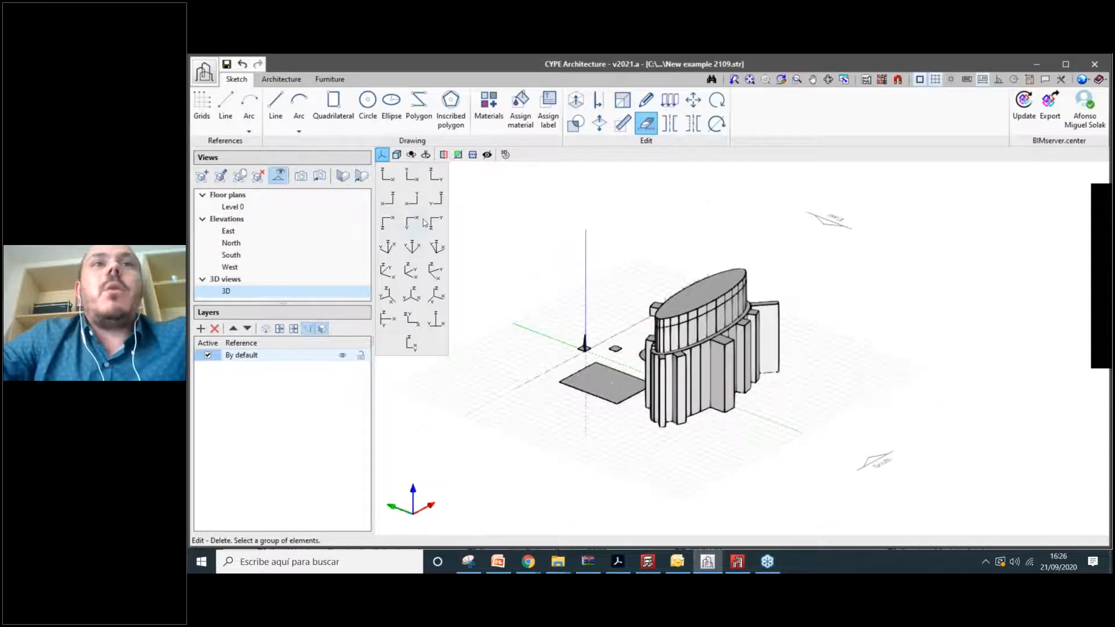
pyautogui.click(386, 173)
pyautogui.click(382, 155)
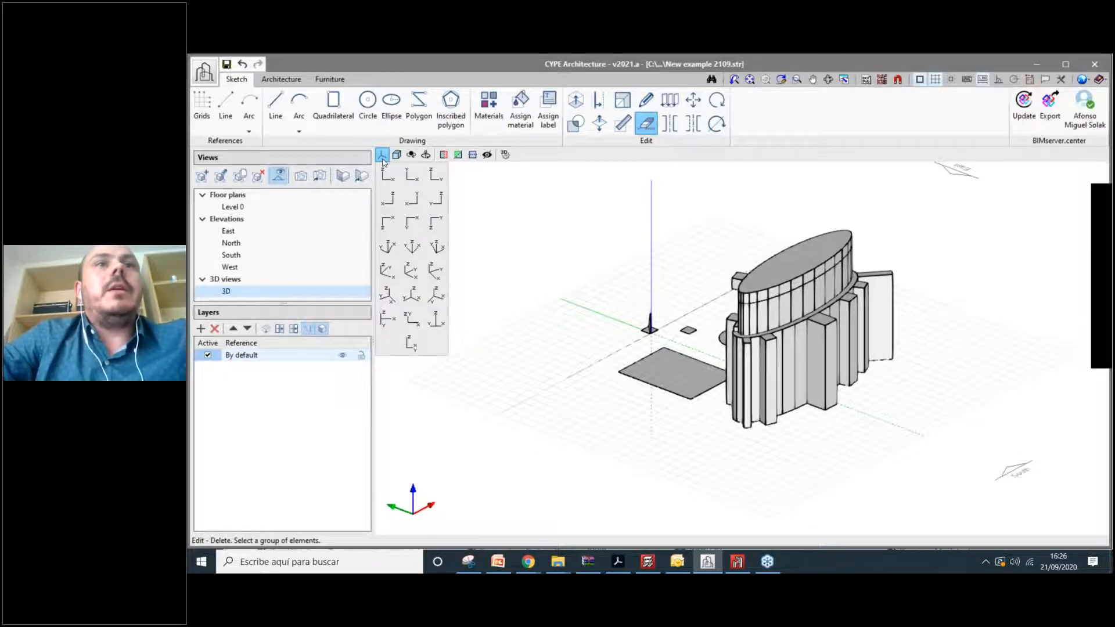
pyautogui.click(414, 180)
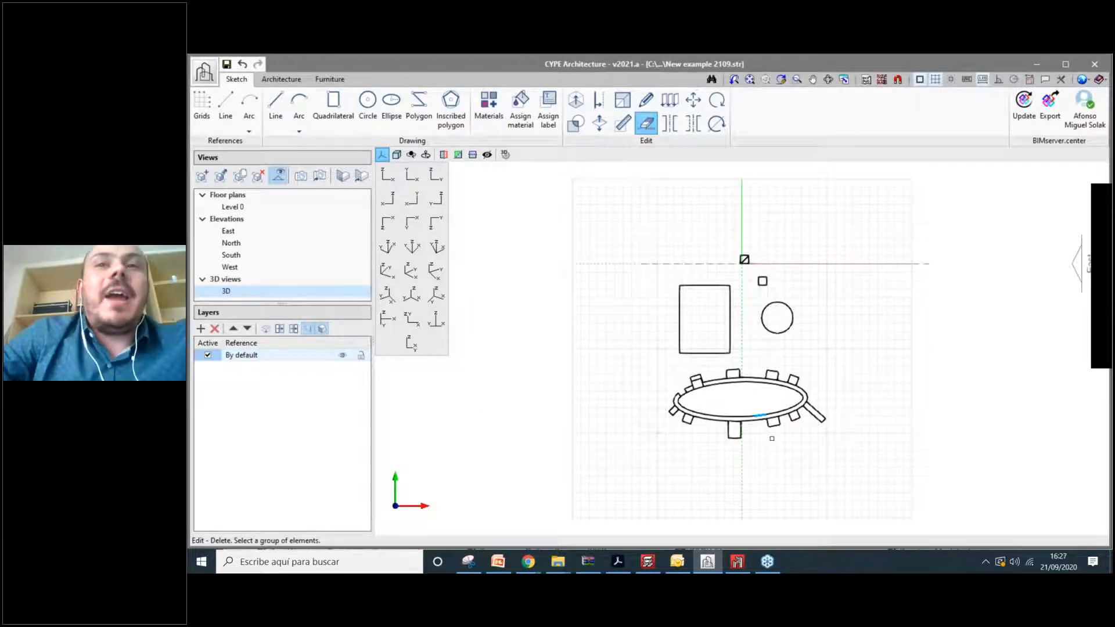
pyautogui.scroll(2, 861, 403)
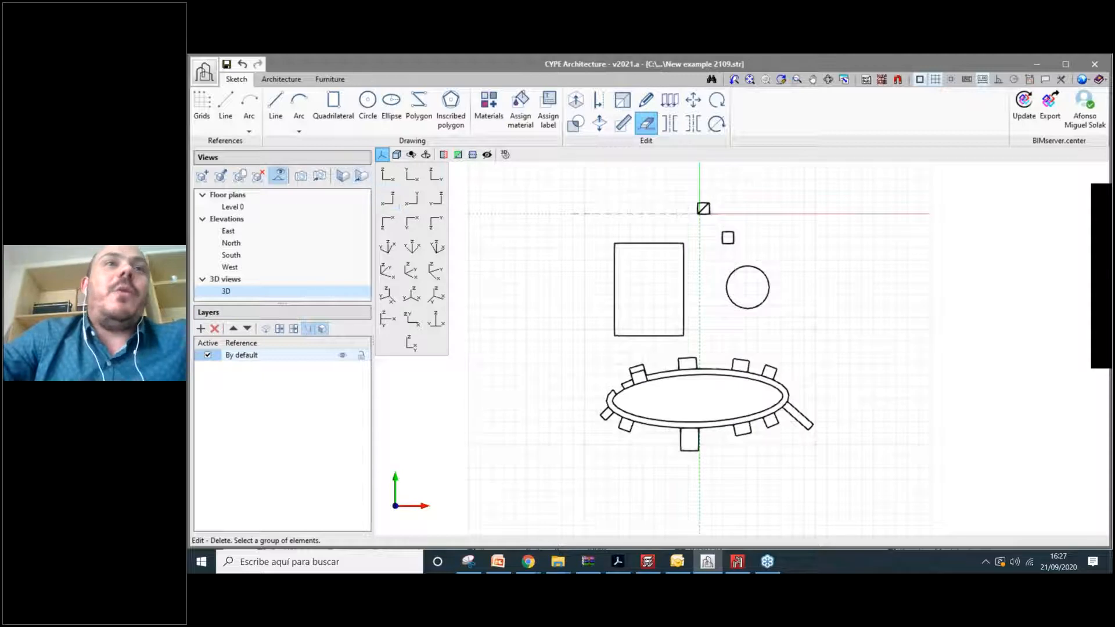
pyautogui.click(387, 175)
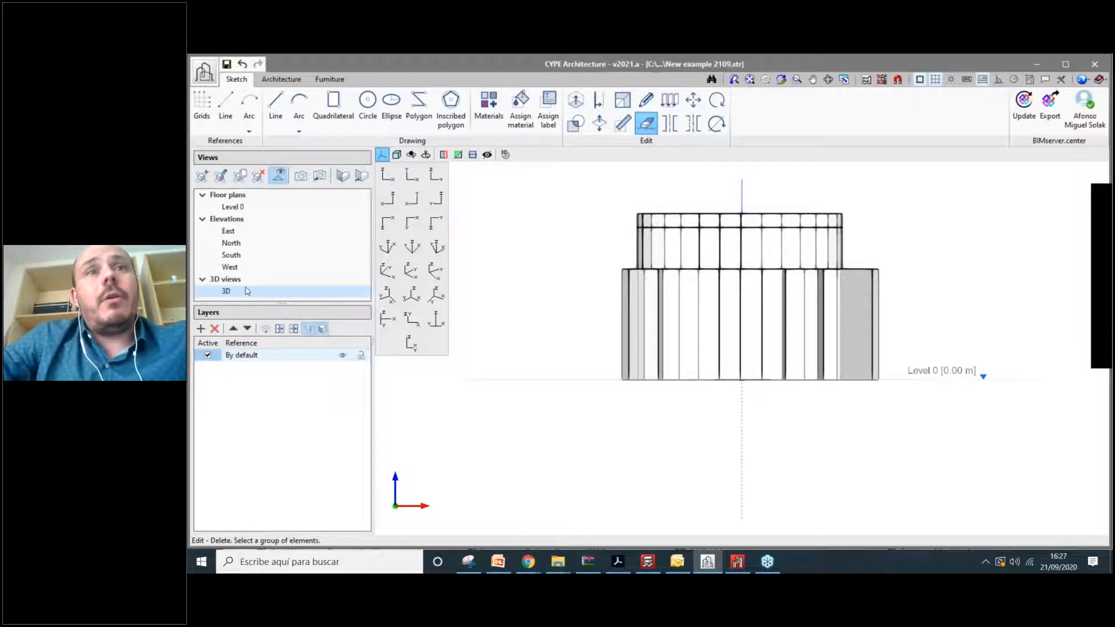
# Create a floor plan view named Floor plan 1 at an elevation level of 4.99 m through the elliptical solid.
pyautogui.click(203, 176)
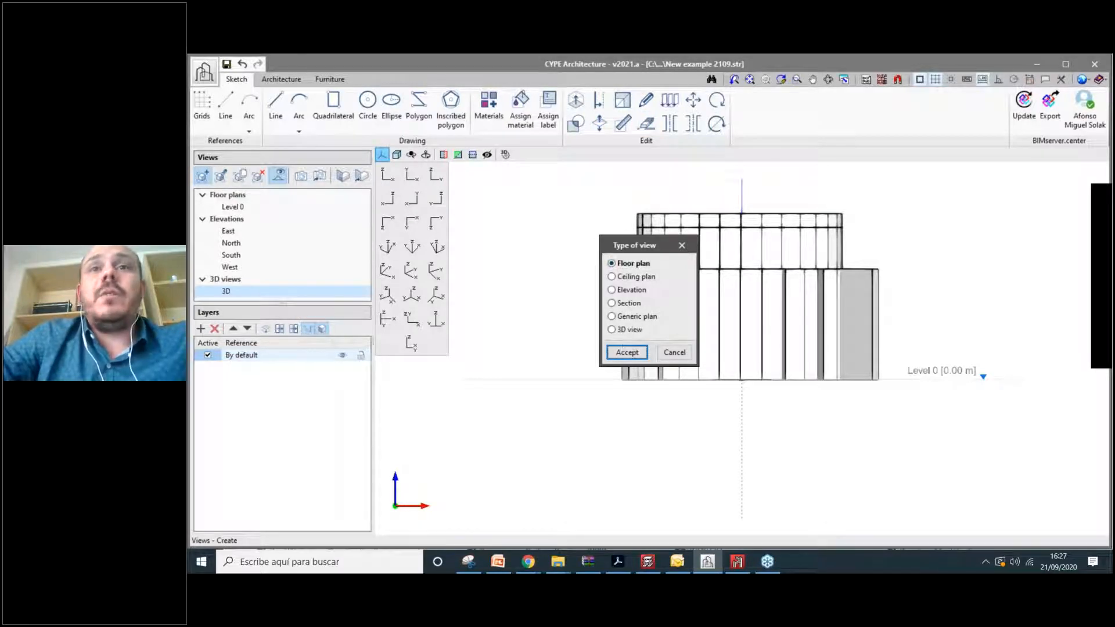
pyautogui.click(627, 352)
pyautogui.click(831, 315)
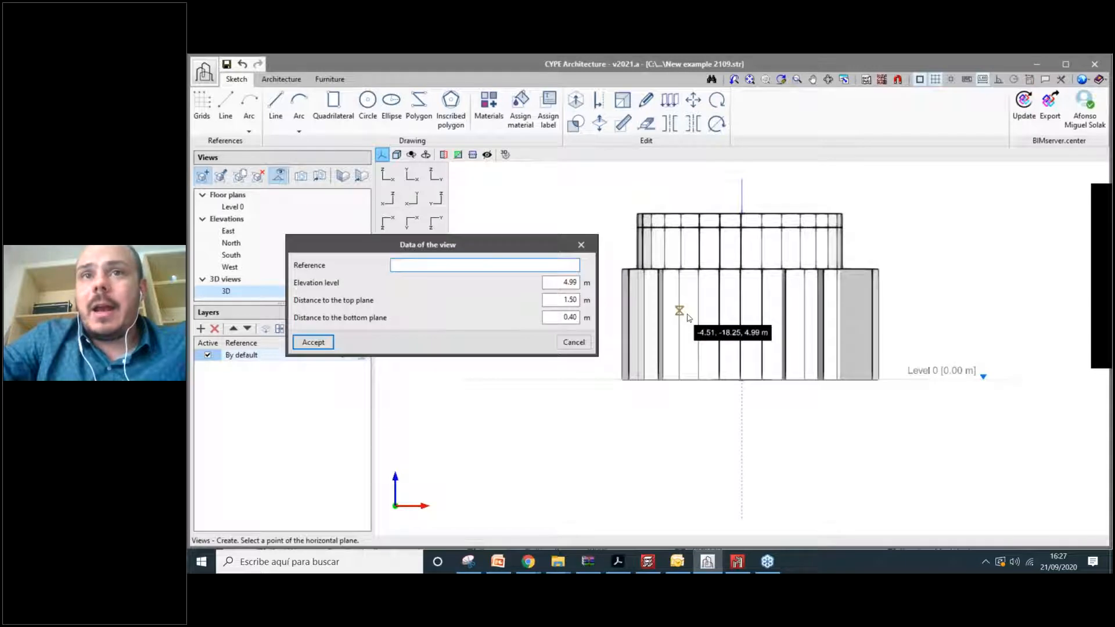
pyautogui.click(565, 282)
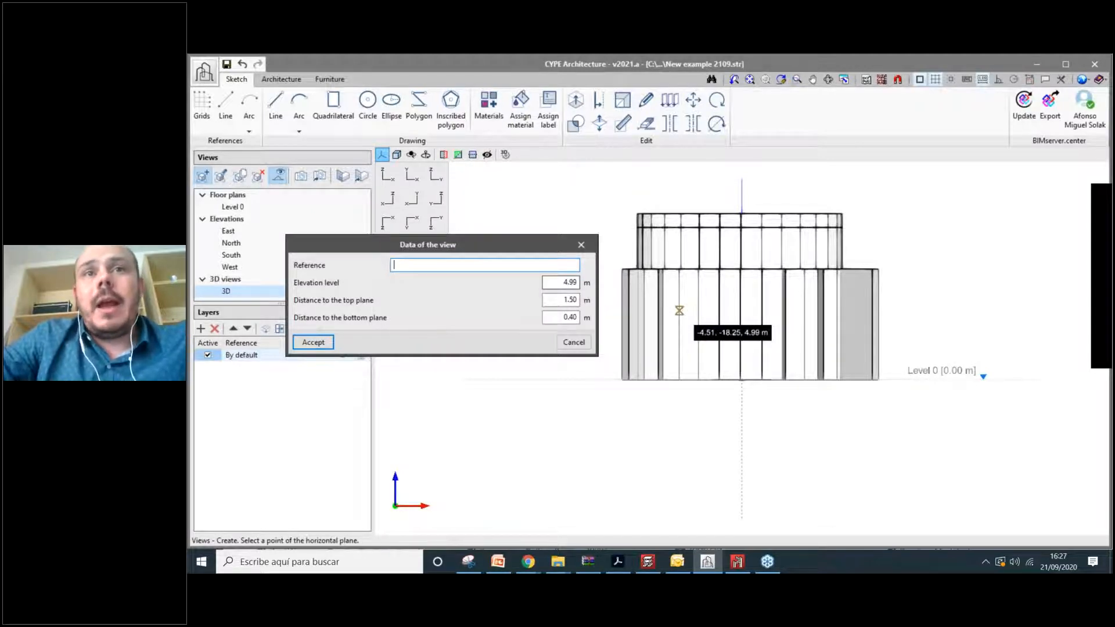
pyautogui.doubleClick(565, 282)
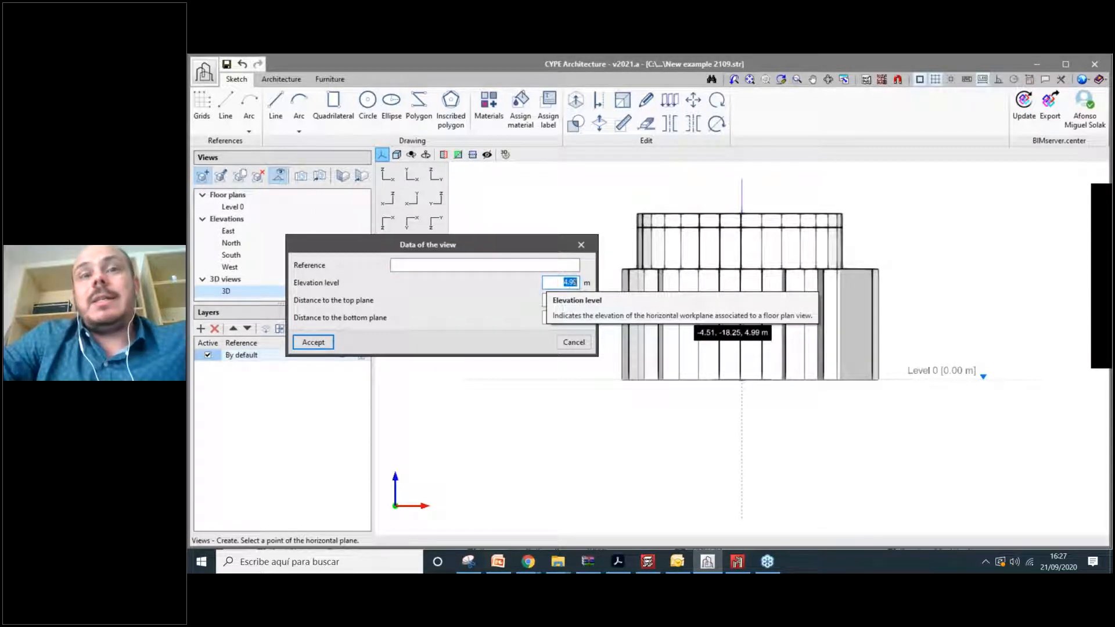
pyautogui.hotkey('shift', 'Tab')
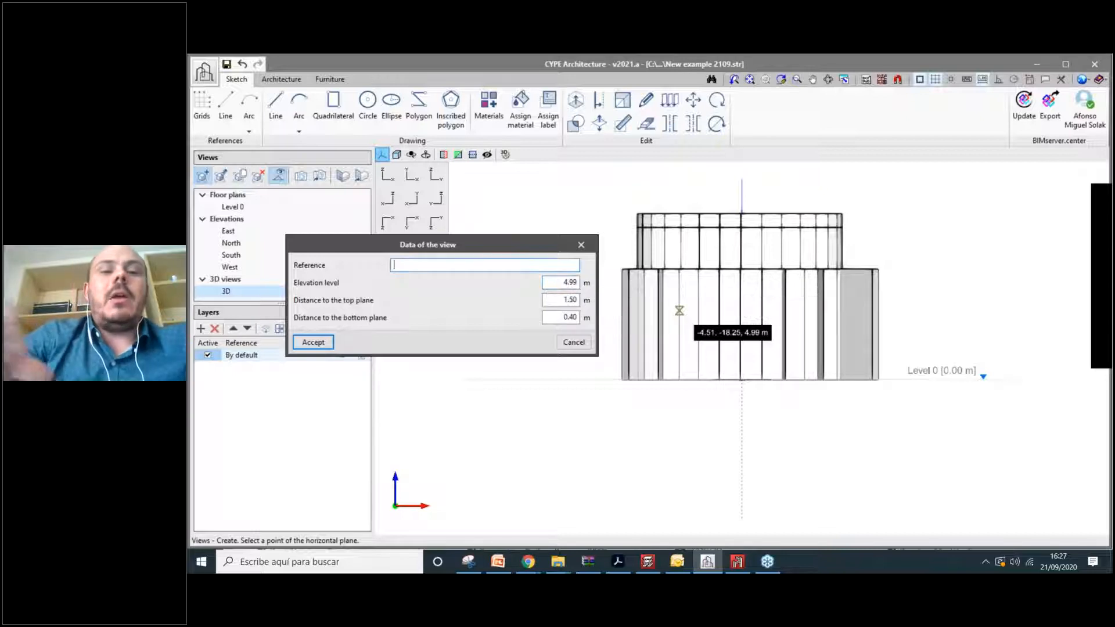
pyautogui.write('Floor')
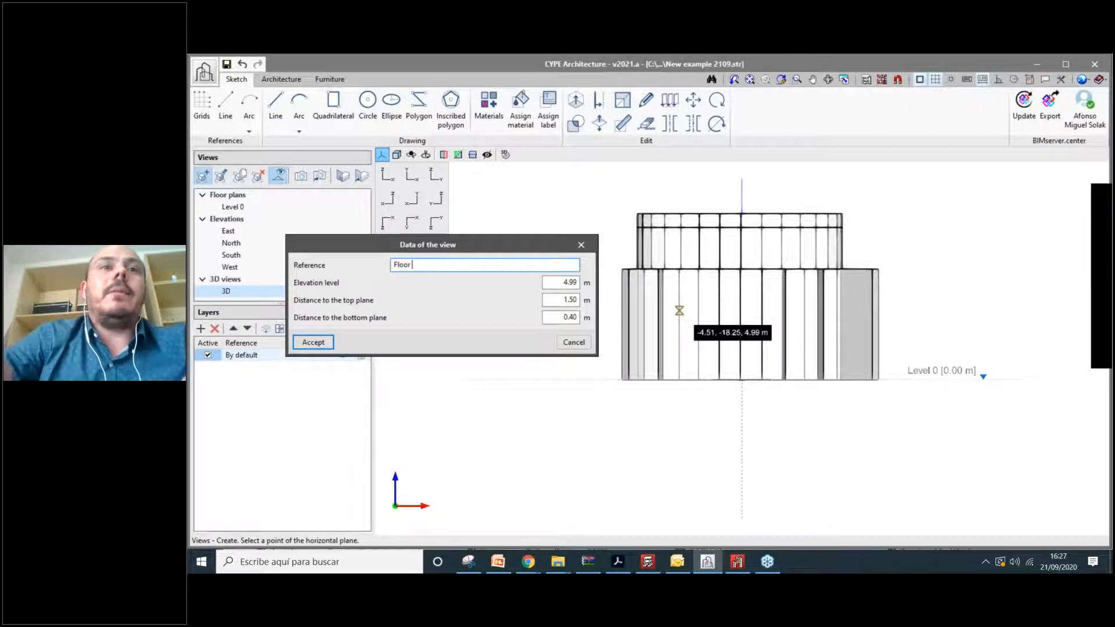
pyautogui.write(' plan 1')
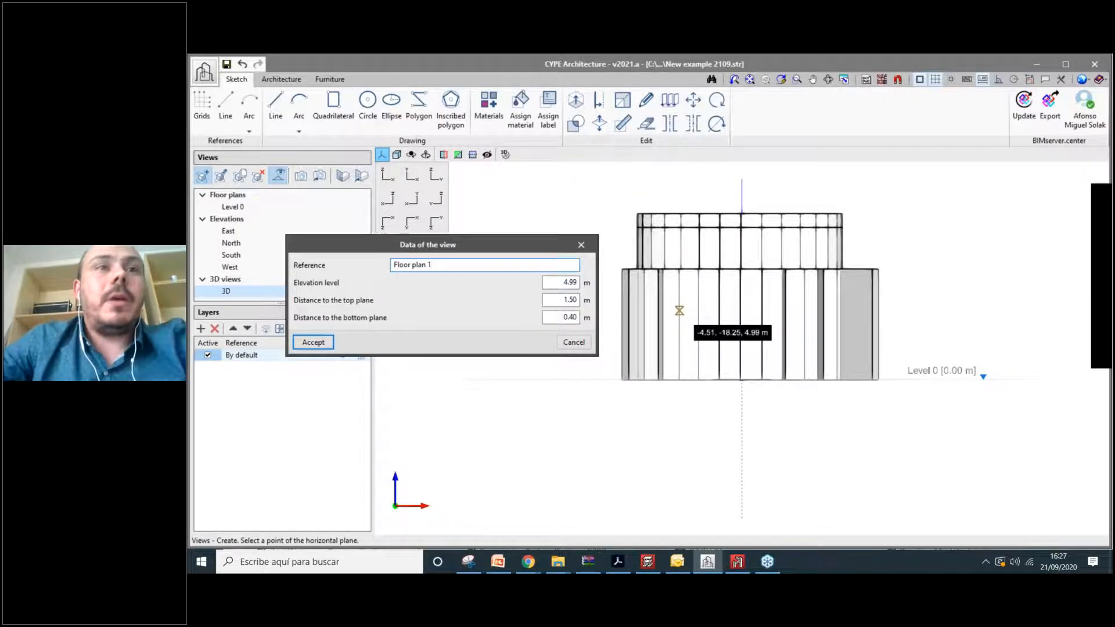
pyautogui.click(312, 342)
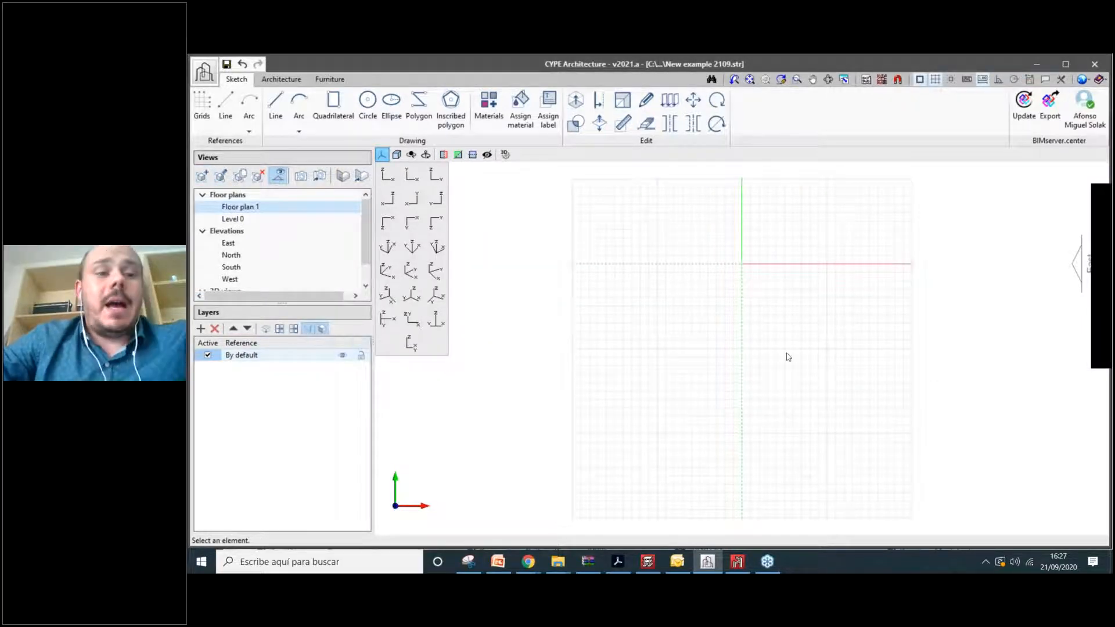
# Examine the sliced elliptical solid of Floor plan 1 from an oblique angle.
pyautogui.moveTo(788, 356); pyautogui.dragTo(723, 379, button='middle')
pyautogui.scroll(4, 724, 379)
pyautogui.keyDown('shift'); pyautogui.moveTo(604, 494); pyautogui.dragTo(720, 343, button='middle'); pyautogui.keyUp('shift')
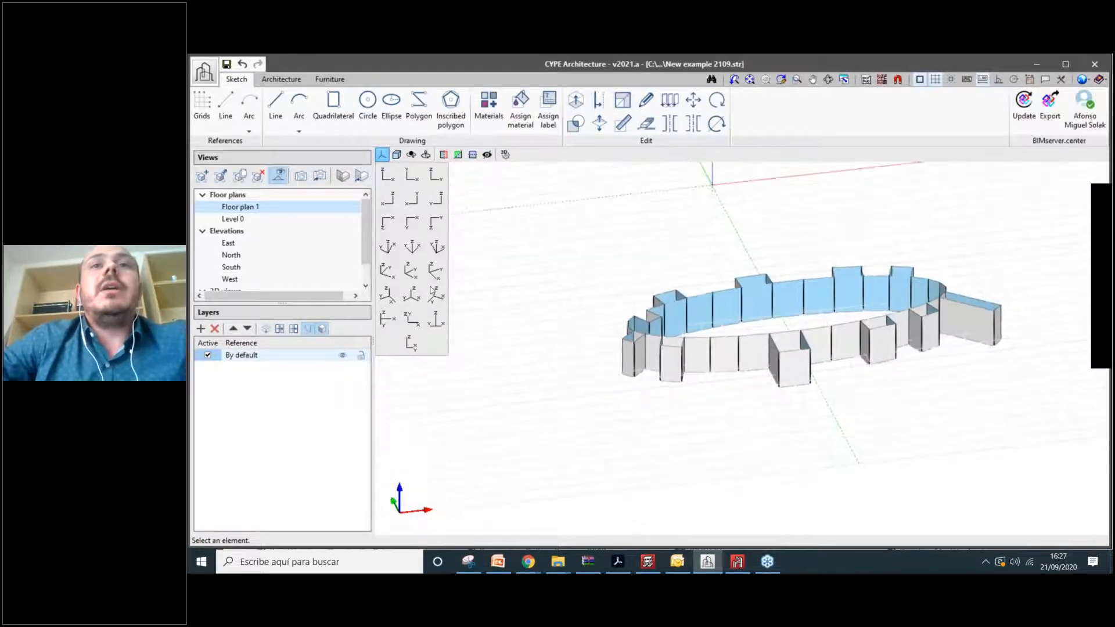
pyautogui.scroll(-2, 714, 334)
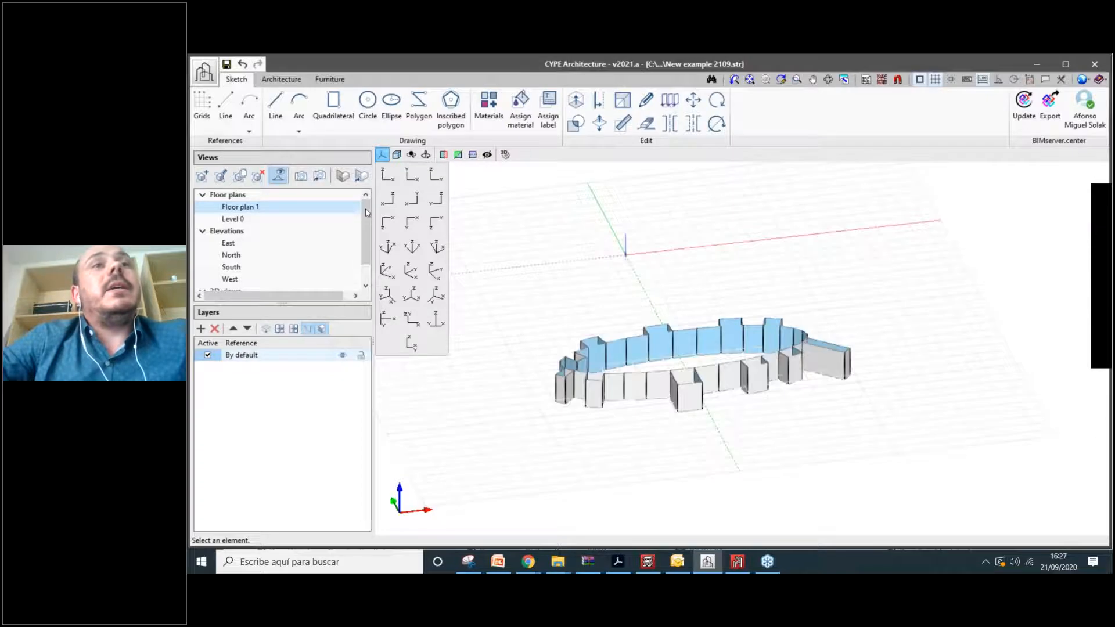
pyautogui.scroll(-1, 336, 239)
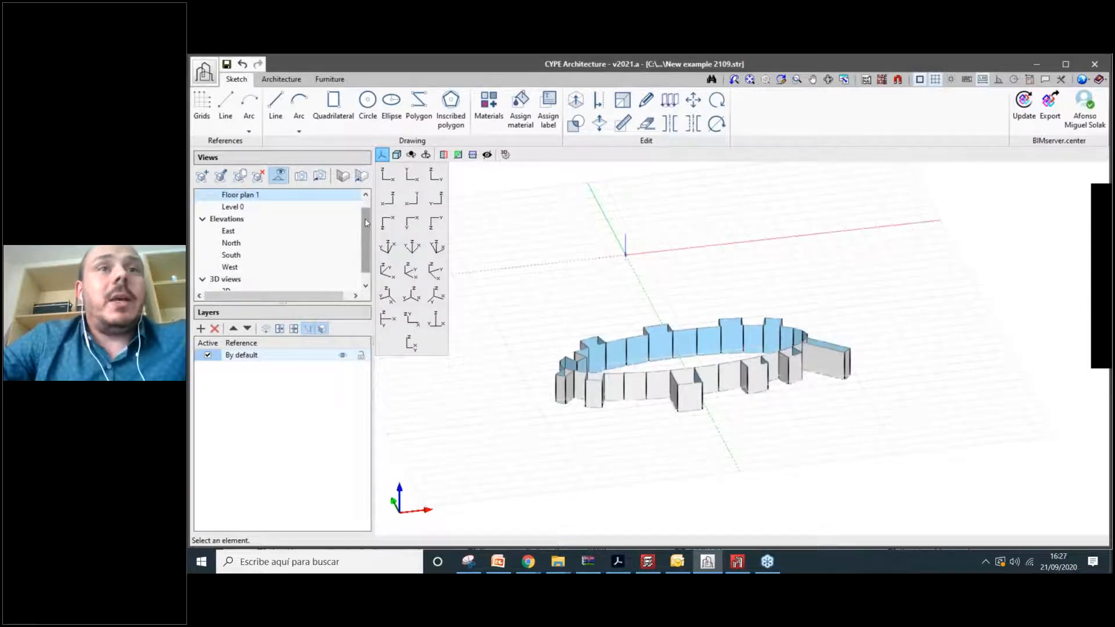
# Inspect the sliced elliptical solid of Floor plan 1 from opposite sides with the 3D orbit and pan tools.
pyautogui.scroll(1, 369, 244)
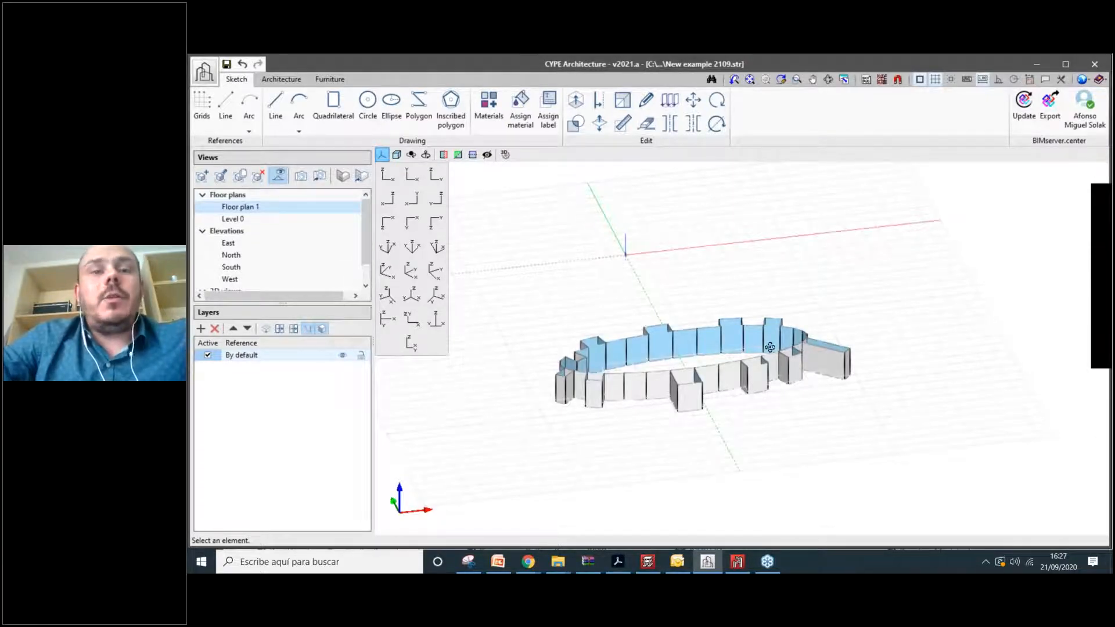
pyautogui.moveTo(770, 347)
pyautogui.keyDown('shift'); pyautogui.mouseDown(button='middle')
pyautogui.moveTo(685, 356)
pyautogui.moveTo(714, 420)
pyautogui.moveTo(673, 406)
pyautogui.moveTo(661, 381)
pyautogui.moveTo(717, 343)
pyautogui.moveTo(792, 341)
pyautogui.mouseUp(button='middle'); pyautogui.keyUp('shift')
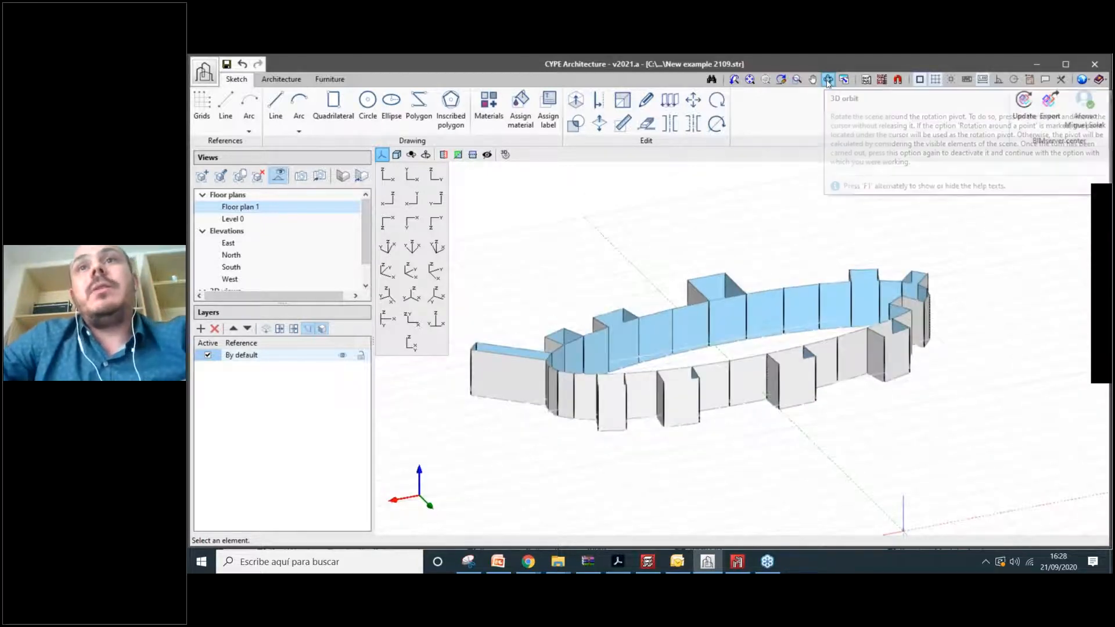
pyautogui.click(828, 80)
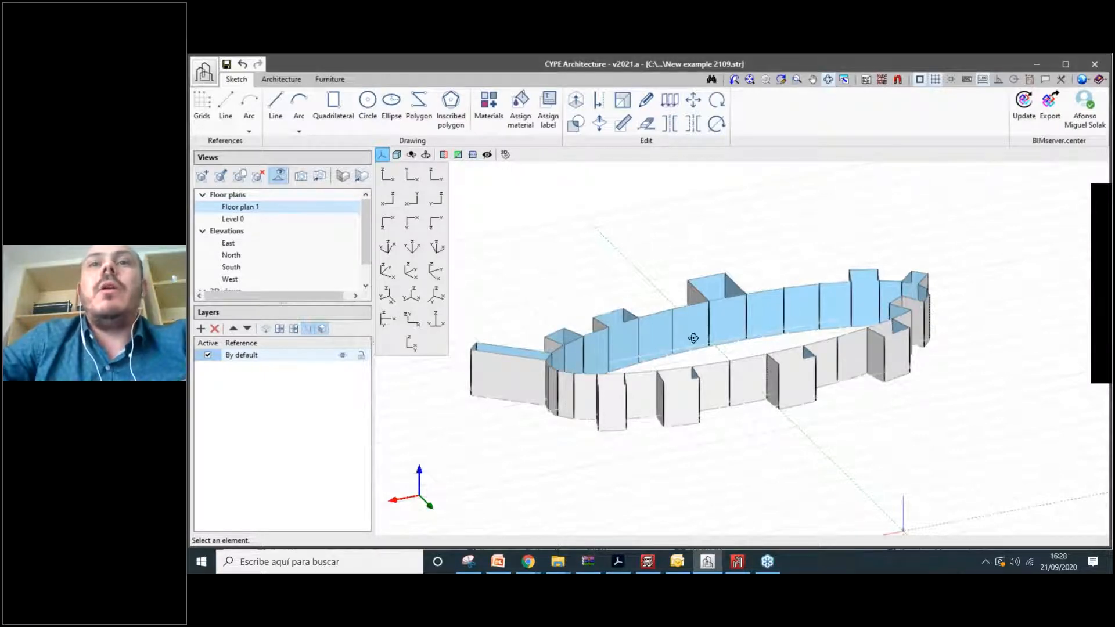
pyautogui.moveTo(693, 338); pyautogui.dragTo(723, 332)
pyautogui.scroll(-2, 724, 331)
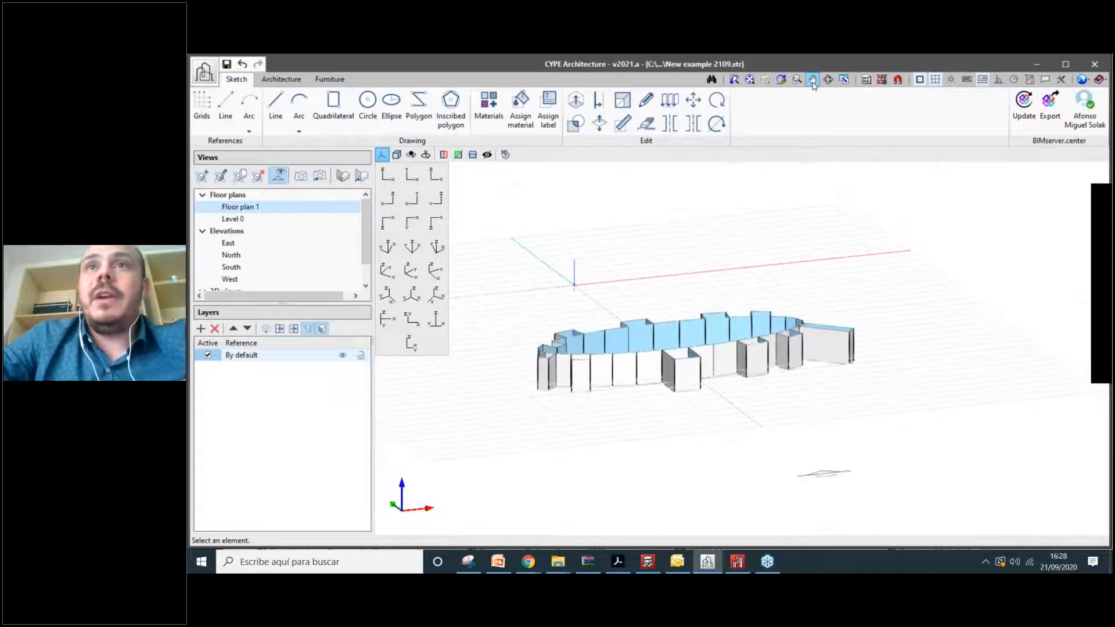
pyautogui.click(813, 82)
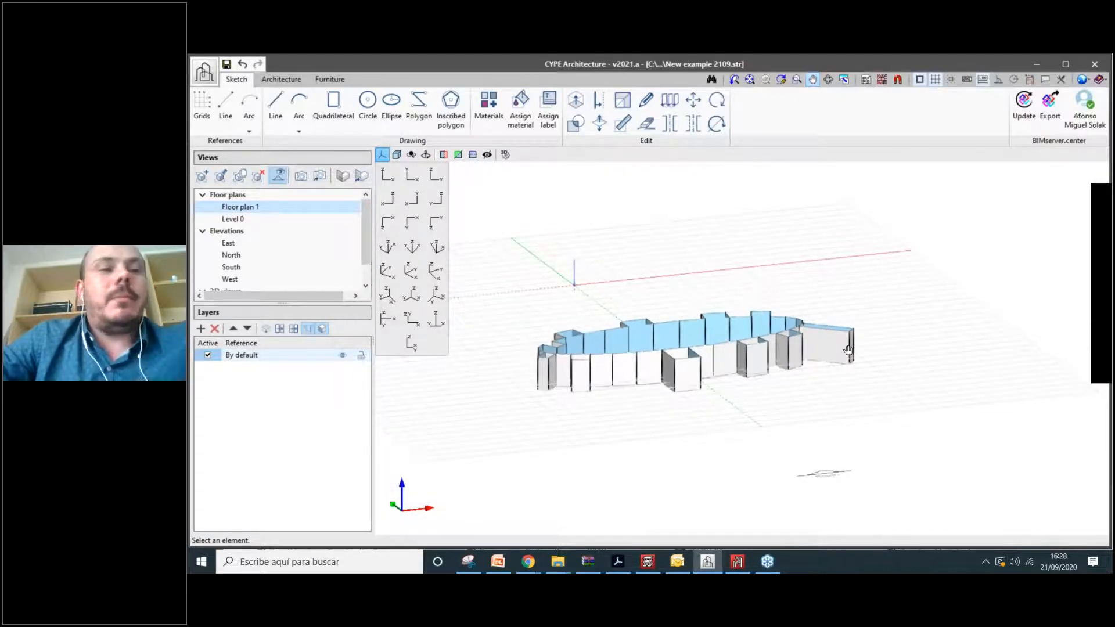
pyautogui.moveTo(847, 349); pyautogui.dragTo(932, 369)
pyautogui.click(828, 80)
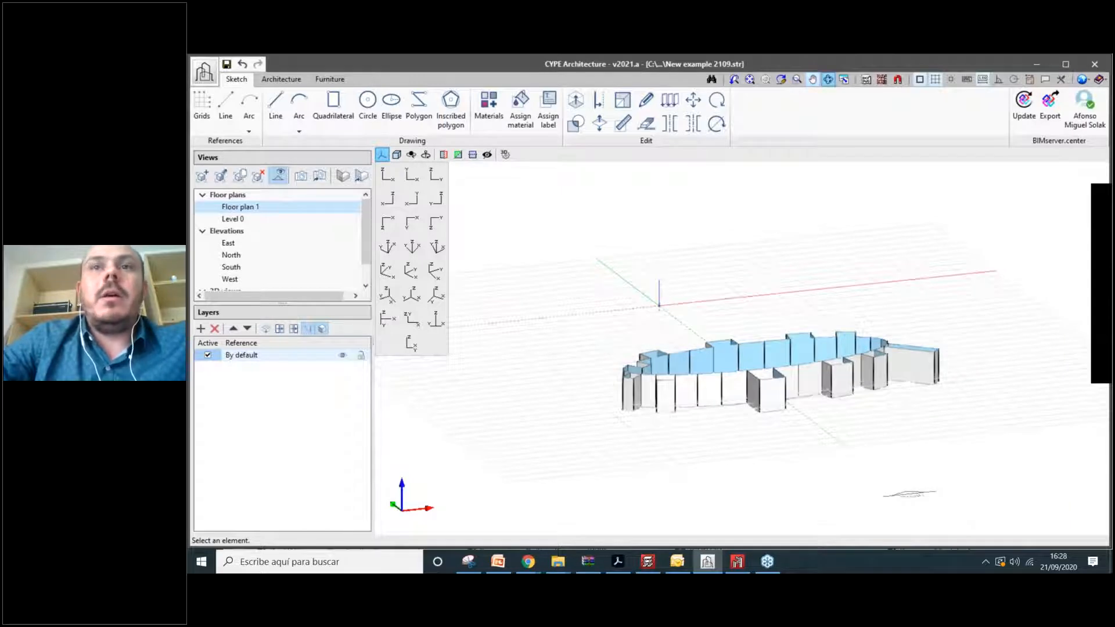
pyautogui.moveTo(824, 256); pyautogui.dragTo(775, 274)
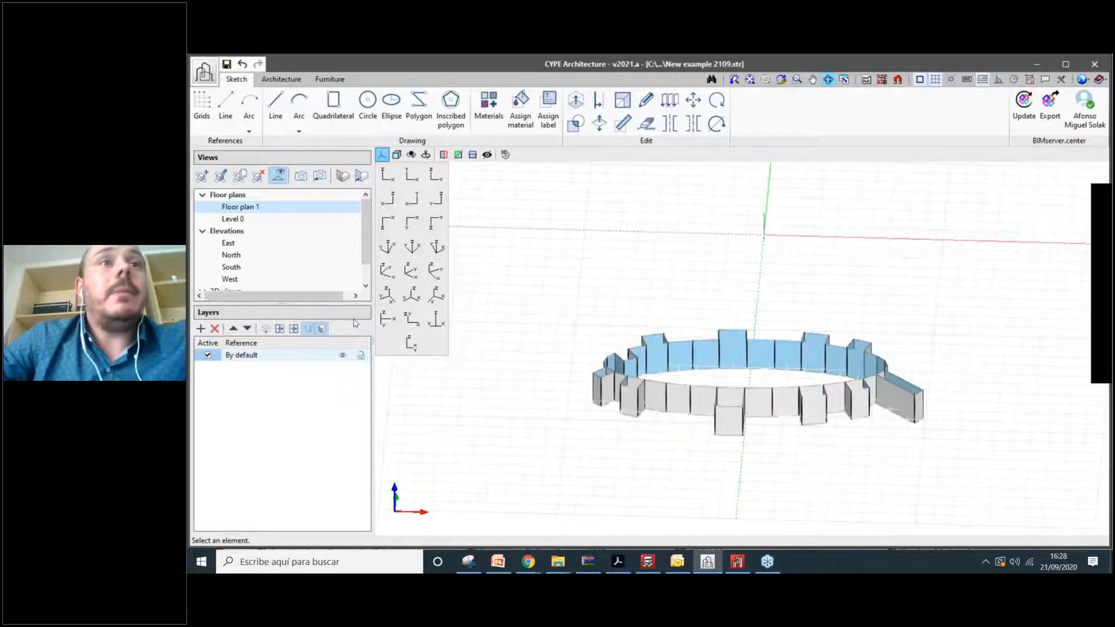
# Open the 3D view in a predefined orientation and inspect the full elliptical solid and the flat shapes beside it.
pyautogui.scroll(-2, 775, 274)
pyautogui.scroll(-1, 246, 273)
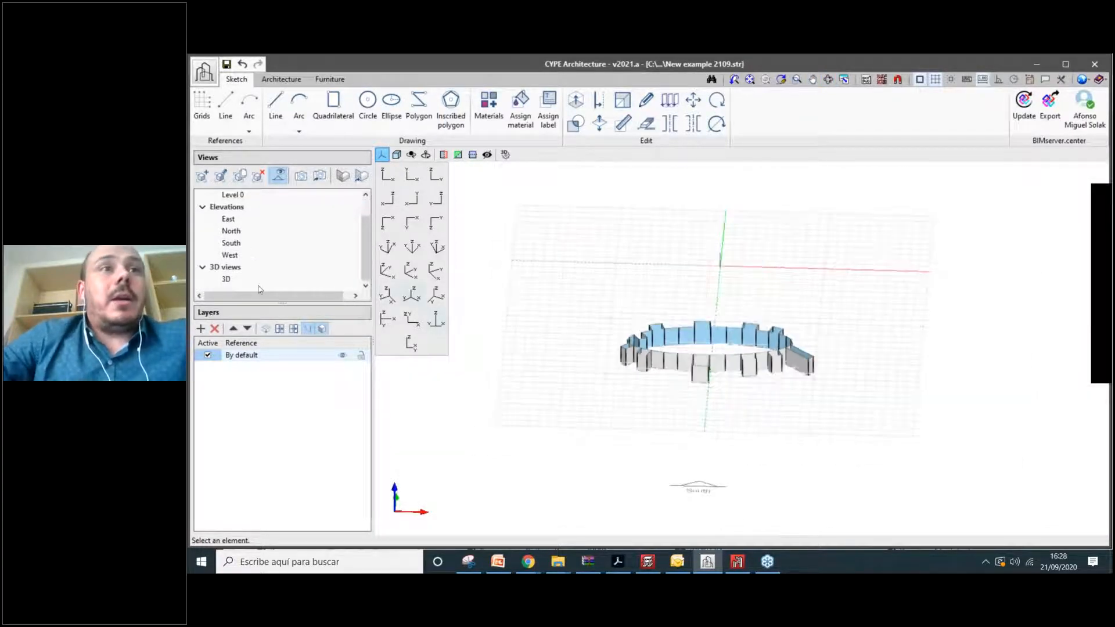
pyautogui.click(436, 319)
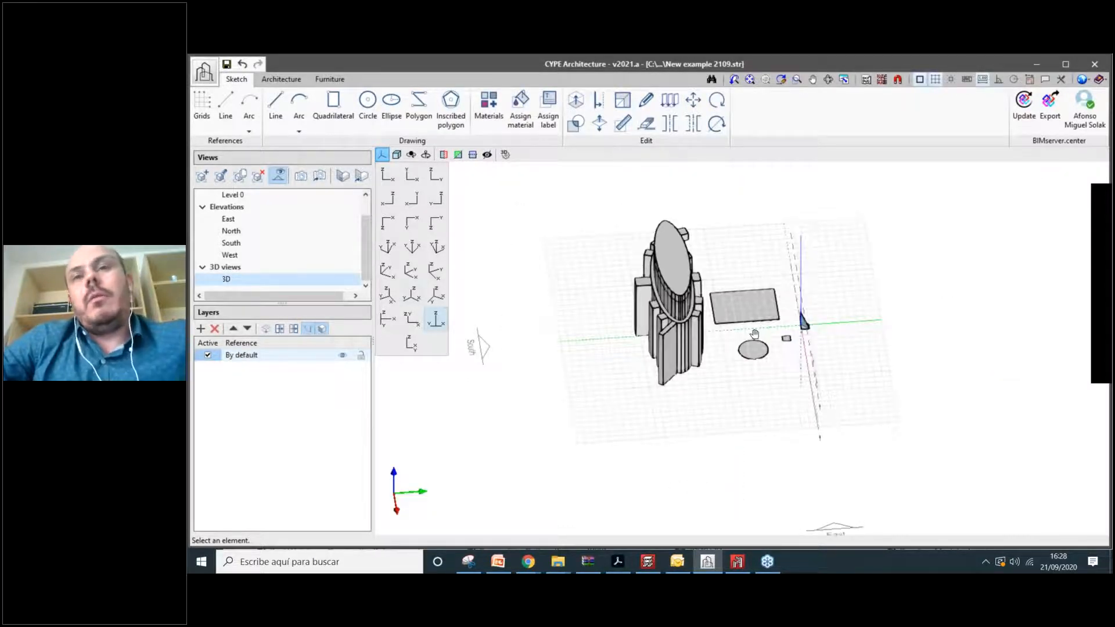
pyautogui.scroll(-1, 796, 307)
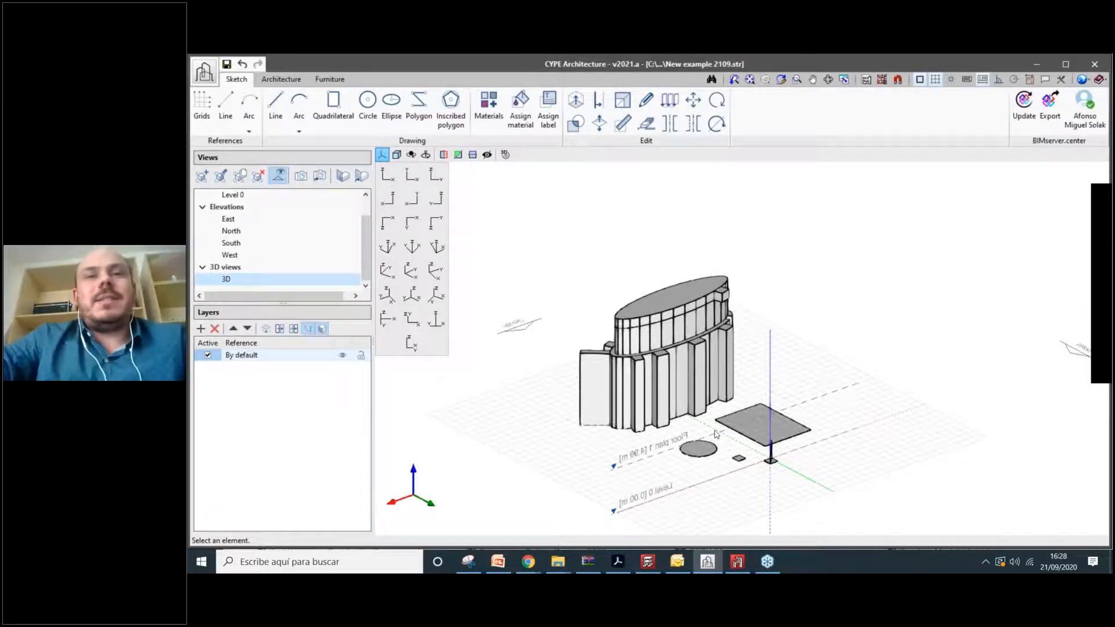
pyautogui.scroll(1, 715, 433)
pyautogui.scroll(3, 688, 395)
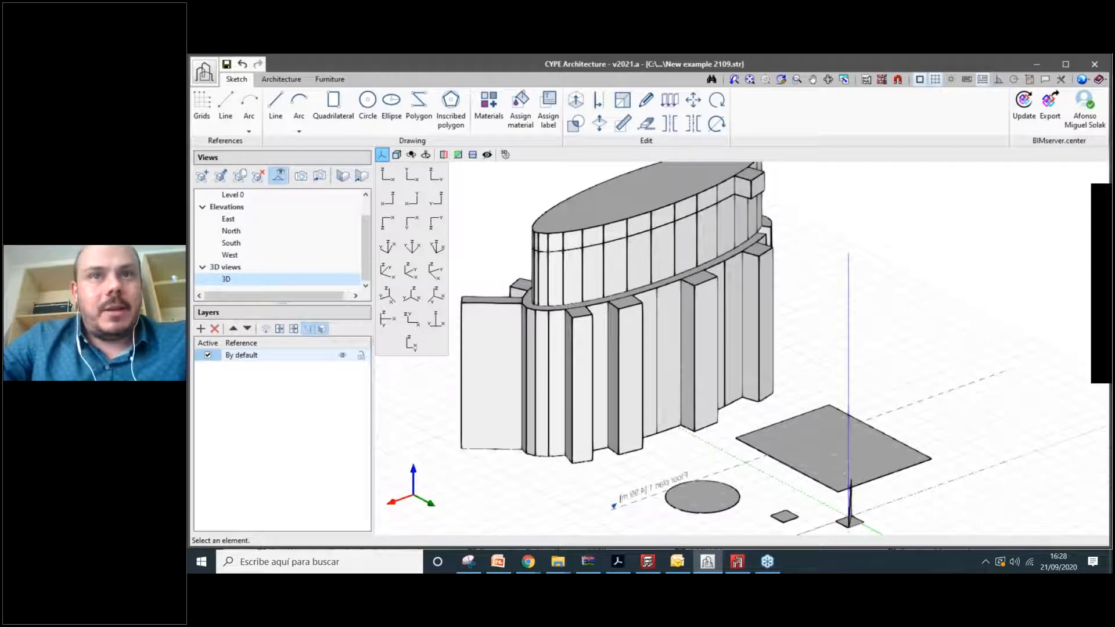
pyautogui.moveTo(836, 423)
pyautogui.mouseDown(button='middle')
pyautogui.moveTo(835, 371)
pyautogui.moveTo(839, 406)
pyautogui.mouseUp(button='middle')
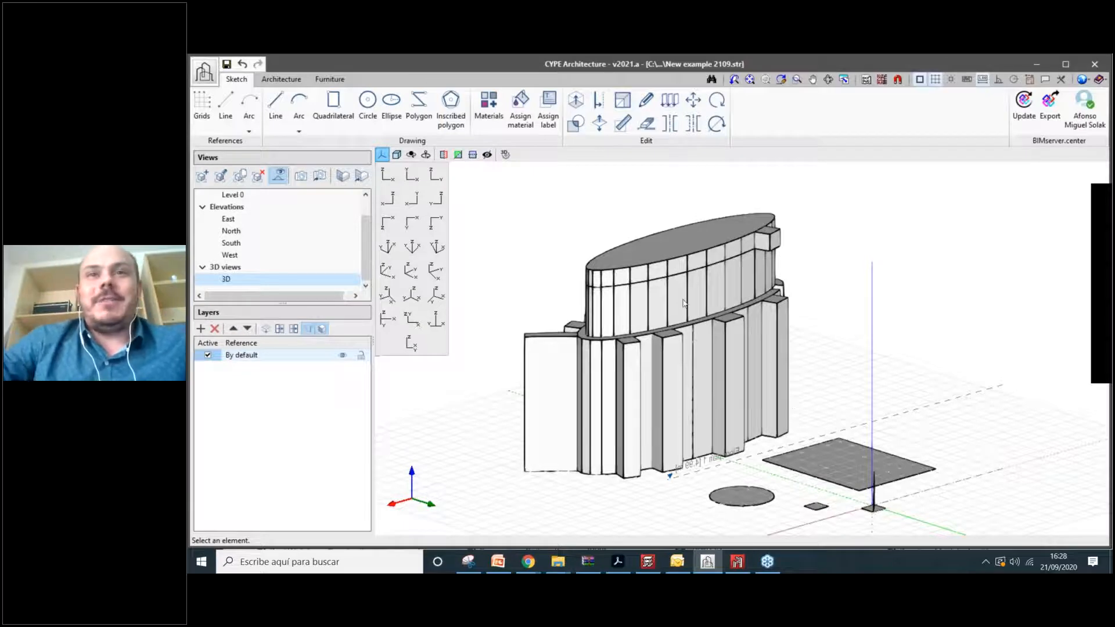
pyautogui.moveTo(684, 302); pyautogui.dragTo(448, 165, button='middle')
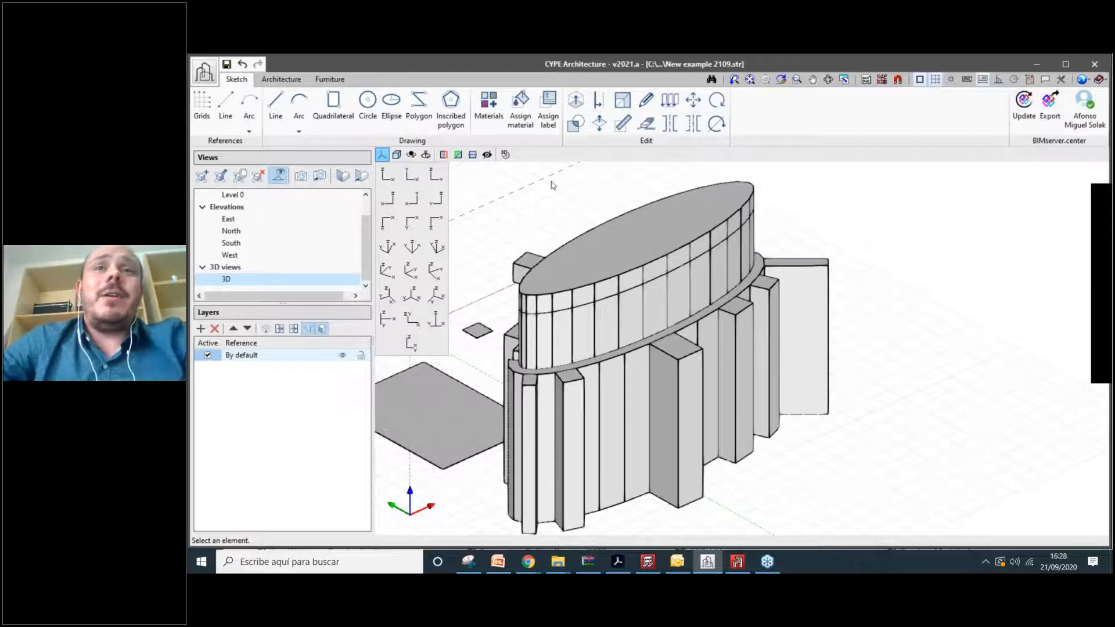
# Examine the projecting blocks and the smaller upper tier on the opposite side of the elliptical solid.
pyautogui.scroll(-1, 644, 305)
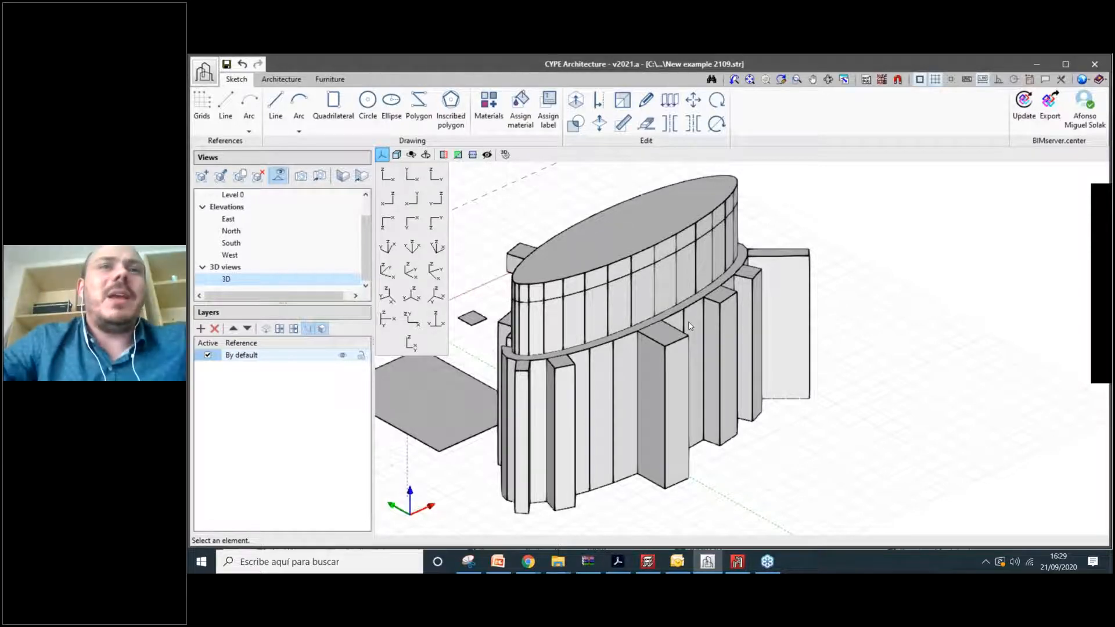
pyautogui.scroll(-1, 690, 326)
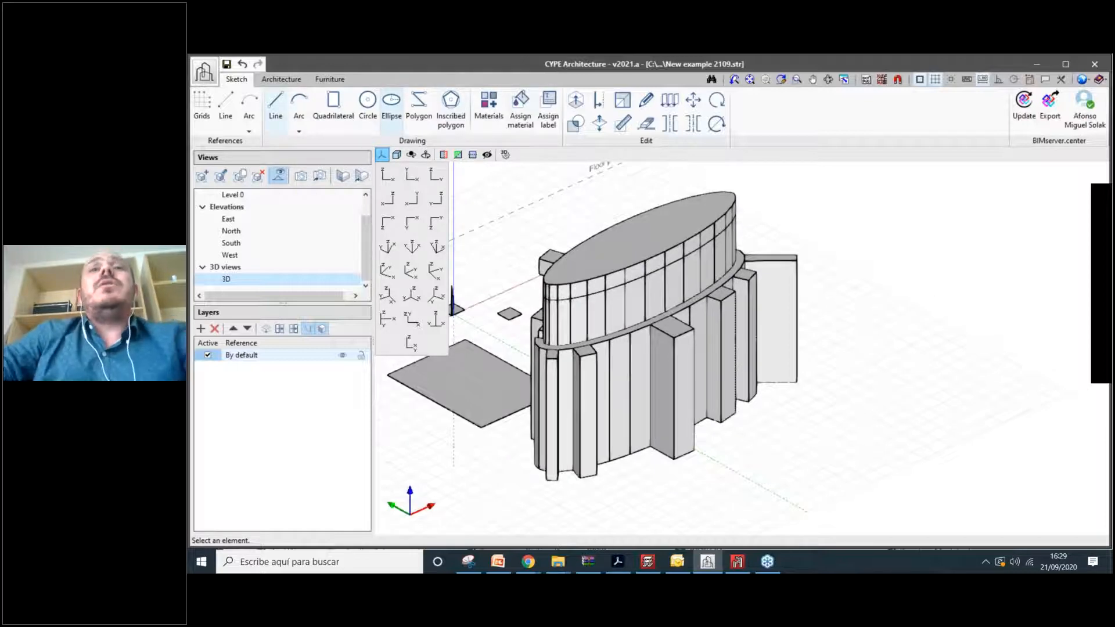
pyautogui.scroll(-1, 792, 348)
pyautogui.scroll(2, 616, 401)
pyautogui.scroll(-1, 470, 511)
pyautogui.moveTo(638, 371); pyautogui.dragTo(687, 348, button='middle')
pyautogui.scroll(1, 764, 361)
pyautogui.click(410, 221)
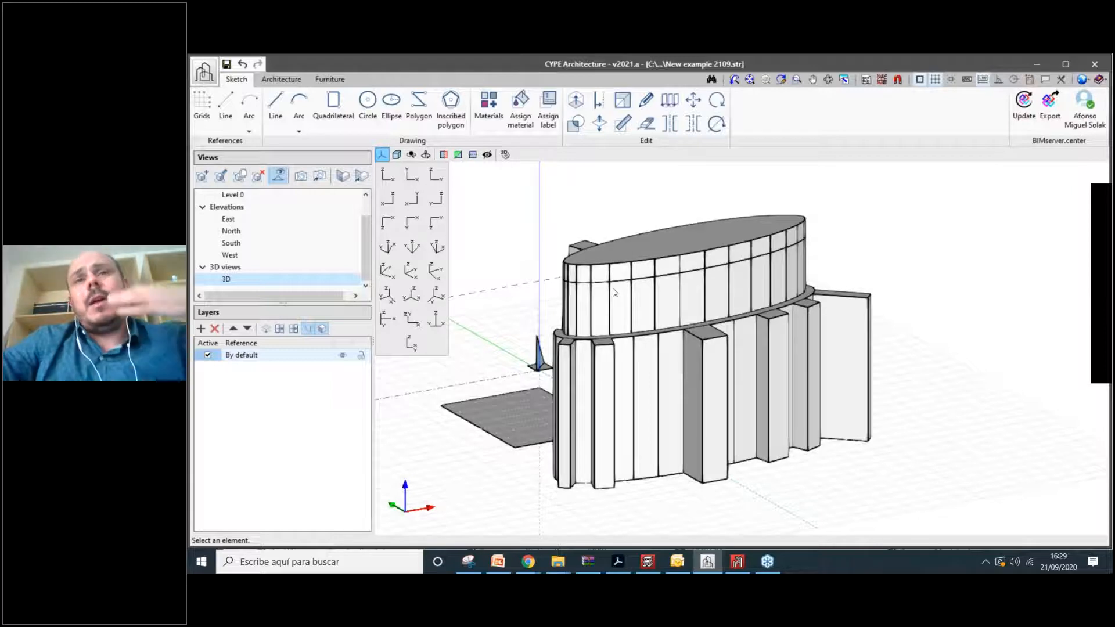
pyautogui.scroll(2, 663, 374)
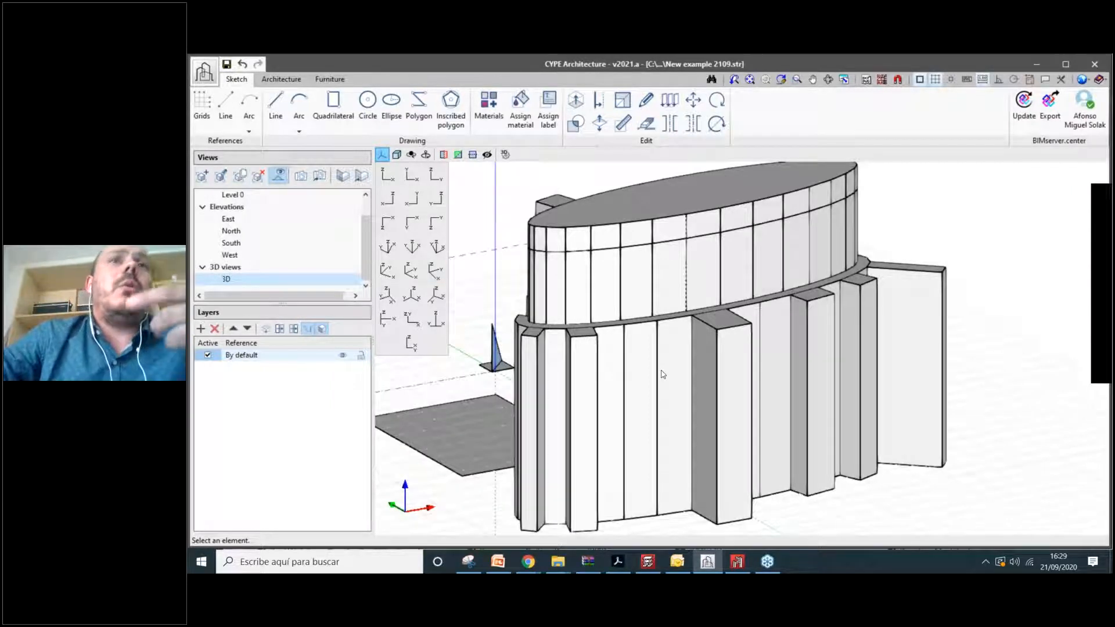
pyautogui.scroll(-2, 663, 374)
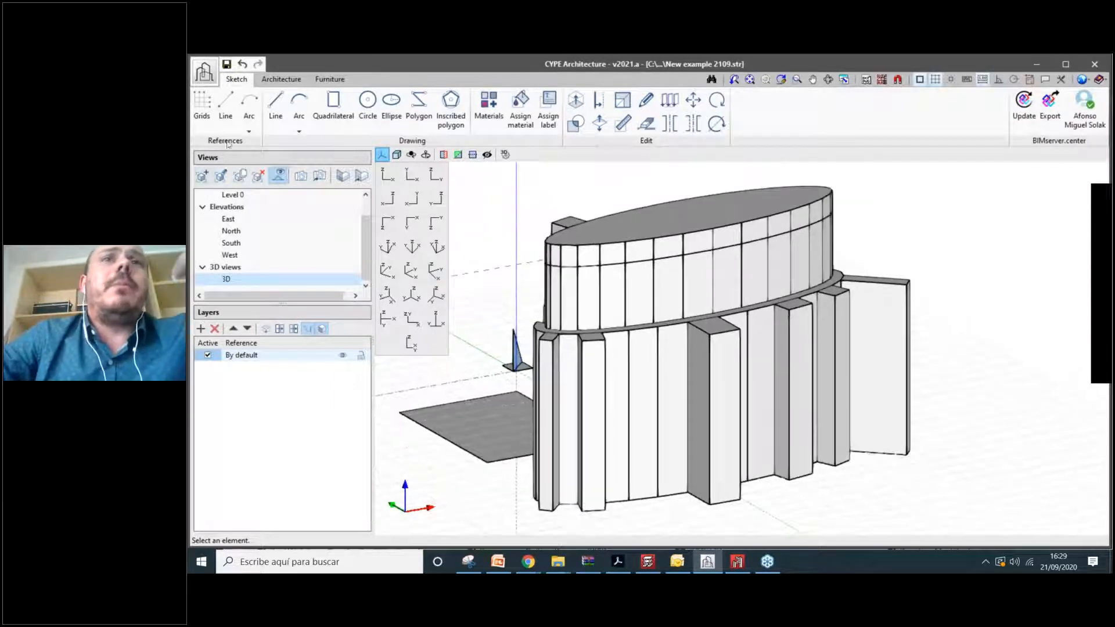
# Start a vertical wall element entered by polyline and set its type to External façade.
pyautogui.click(277, 80)
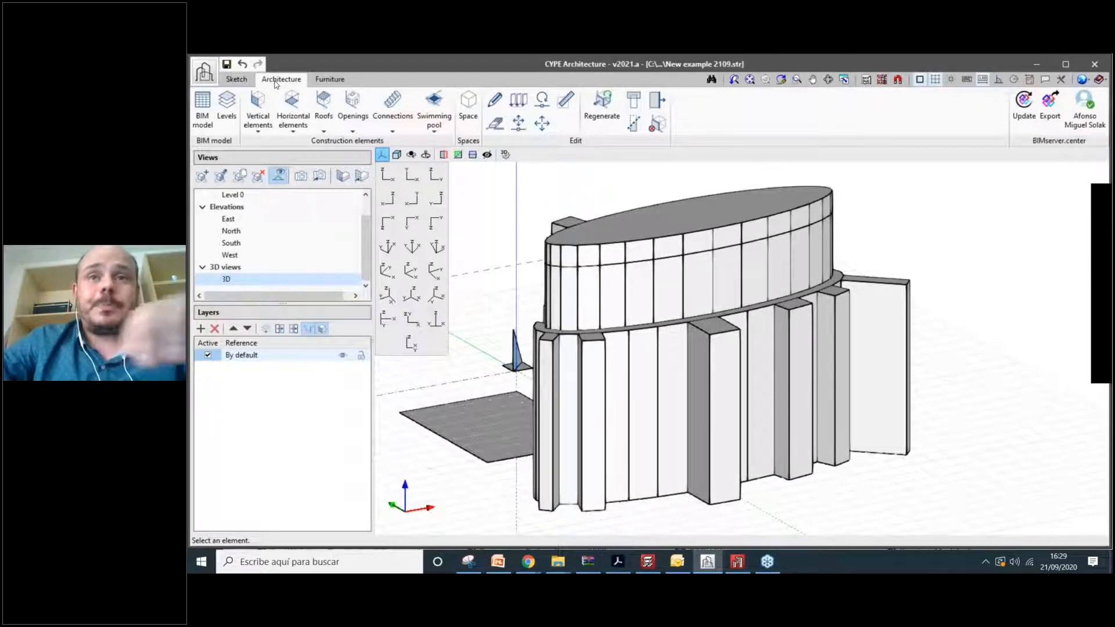
pyautogui.scroll(-3, 604, 378)
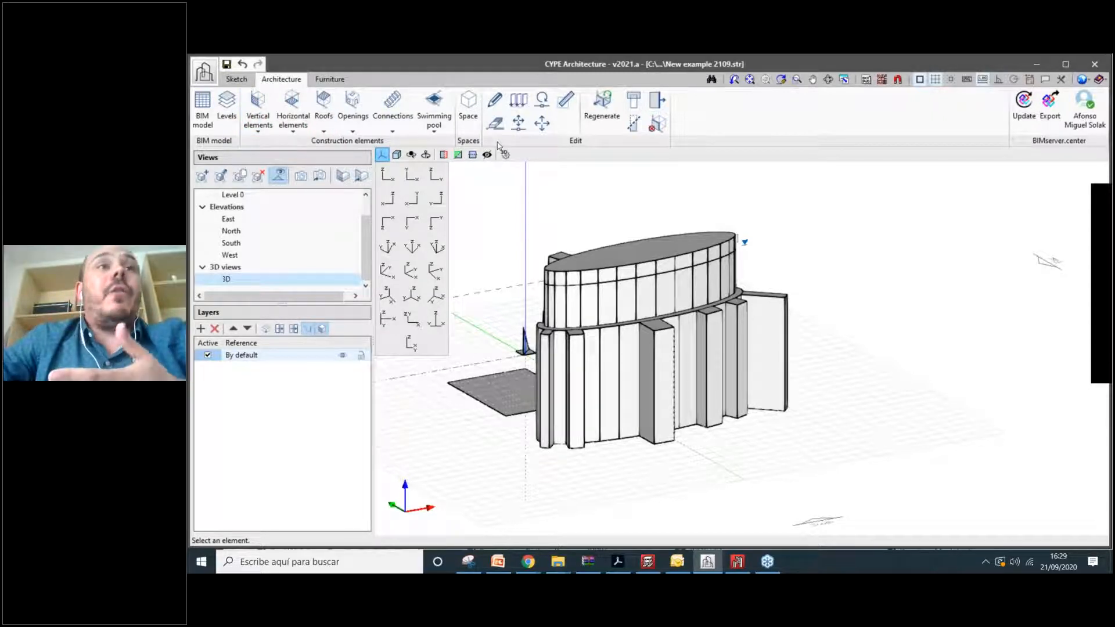
pyautogui.click(260, 119)
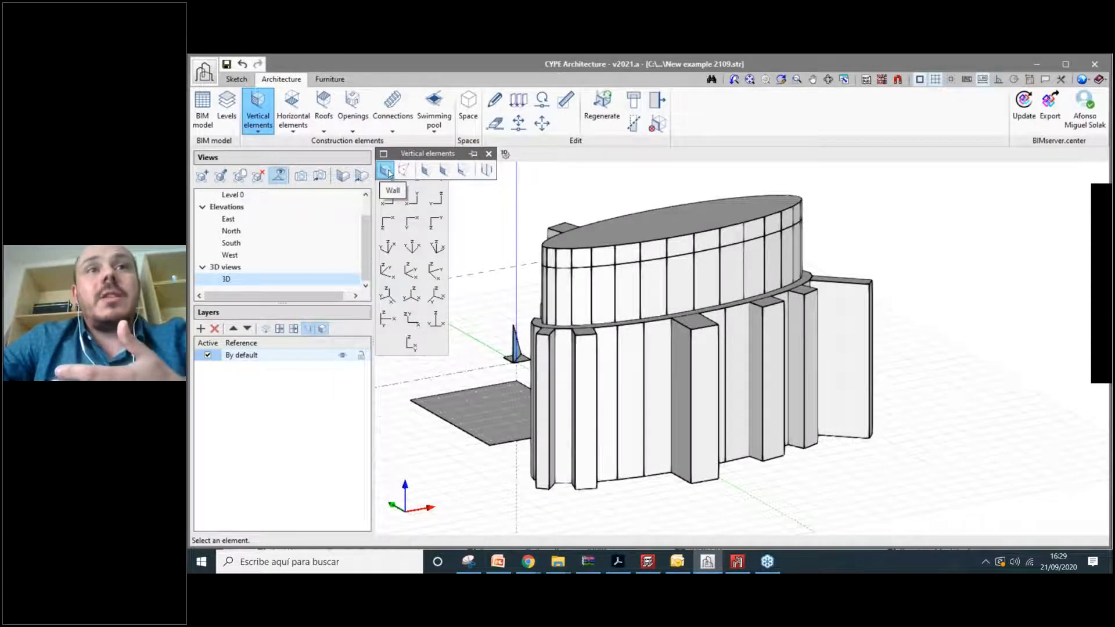
pyautogui.click(487, 171)
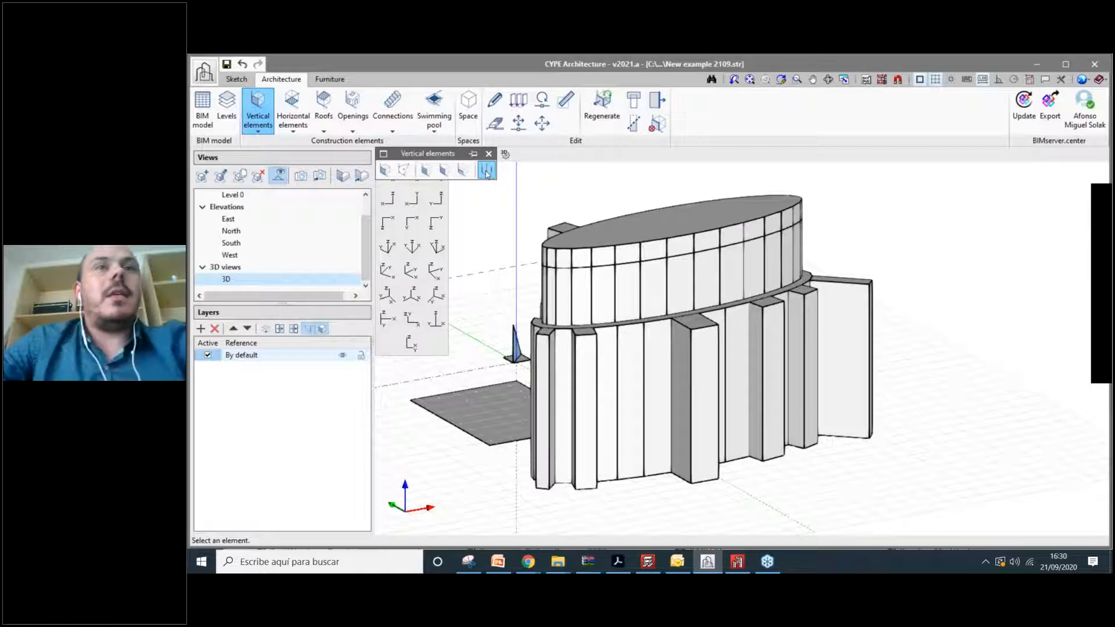
pyautogui.click(383, 170)
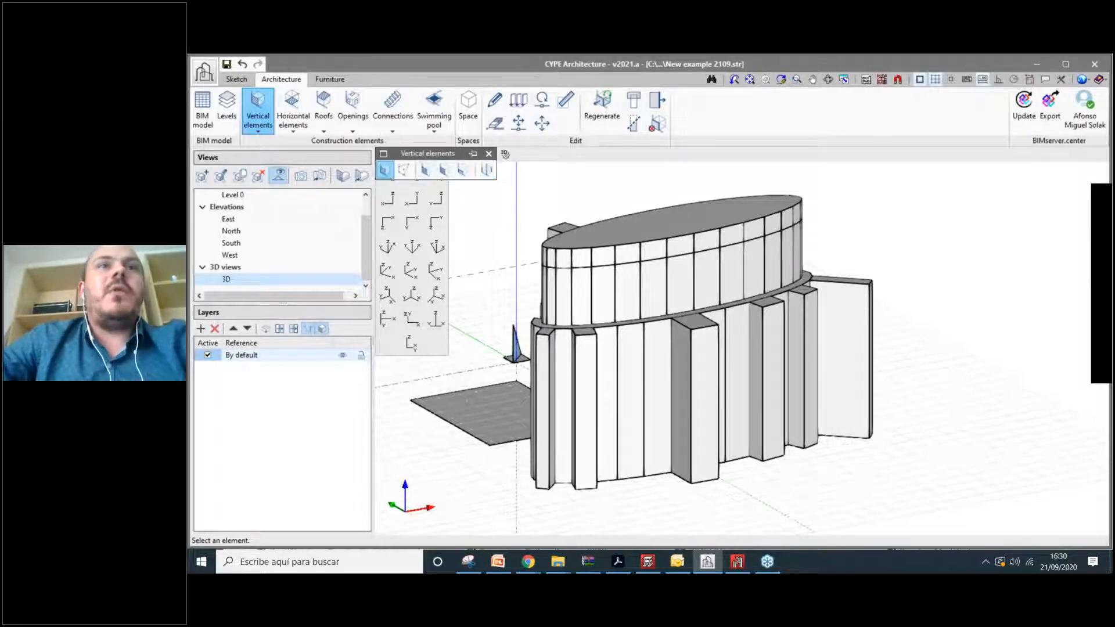
pyautogui.scroll(-5, 674, 430)
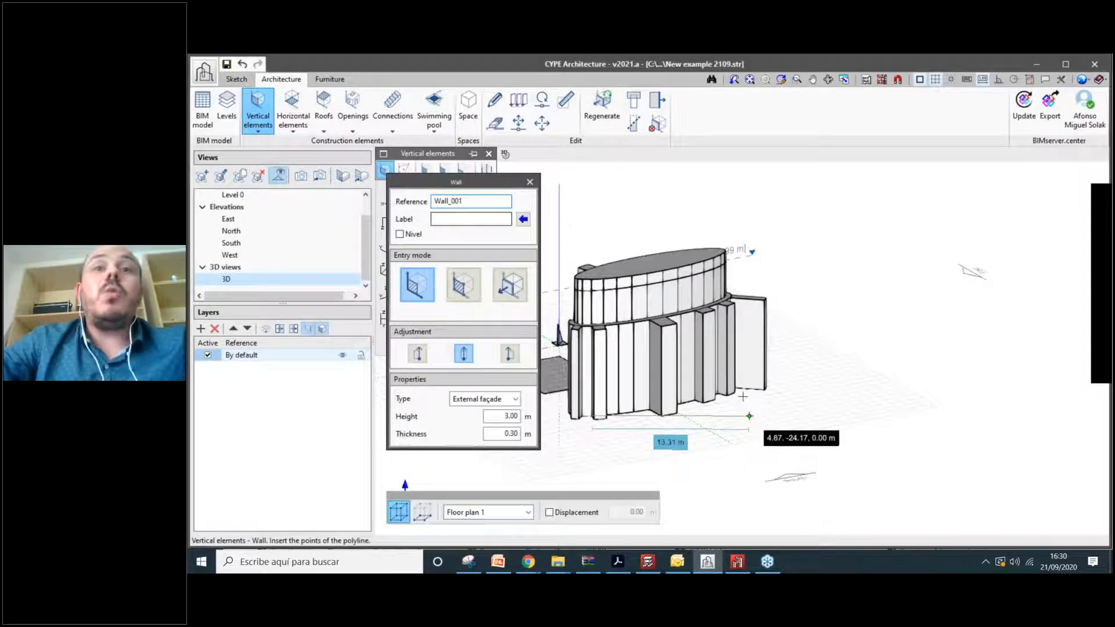
pyautogui.scroll(3, 679, 428)
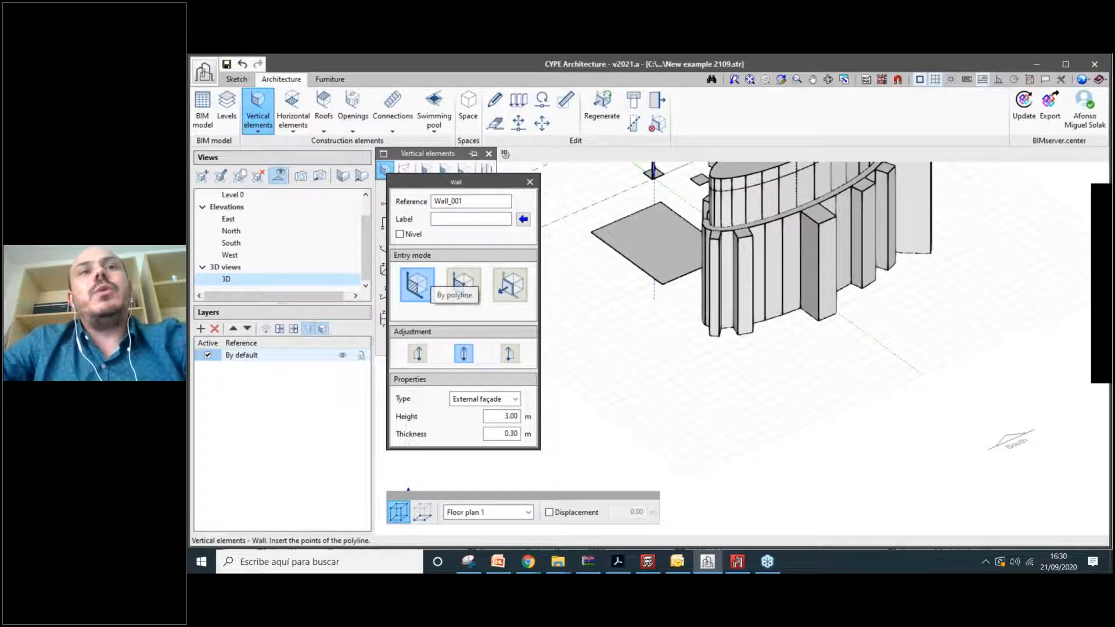
pyautogui.scroll(-1, 604, 390)
pyautogui.scroll(2, 597, 398)
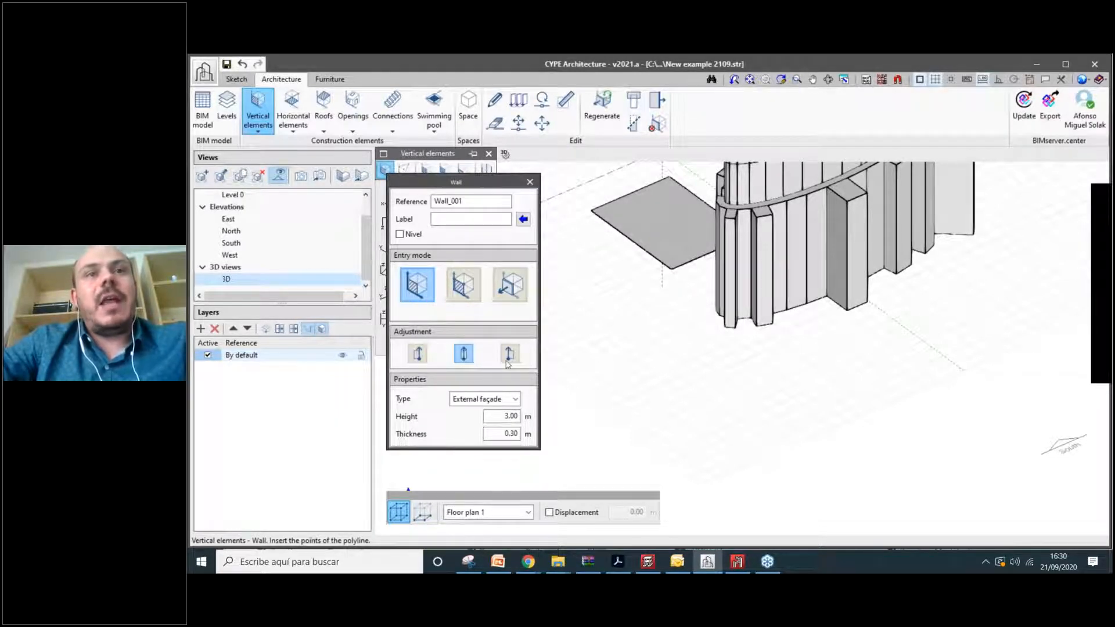
pyautogui.click(508, 401)
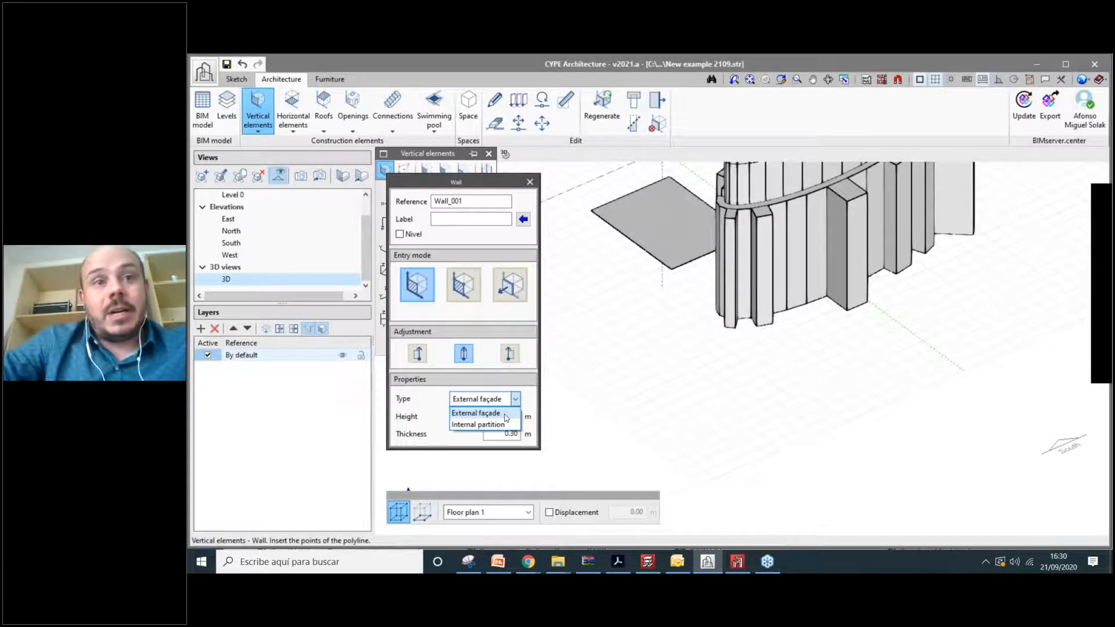
pyautogui.click(506, 414)
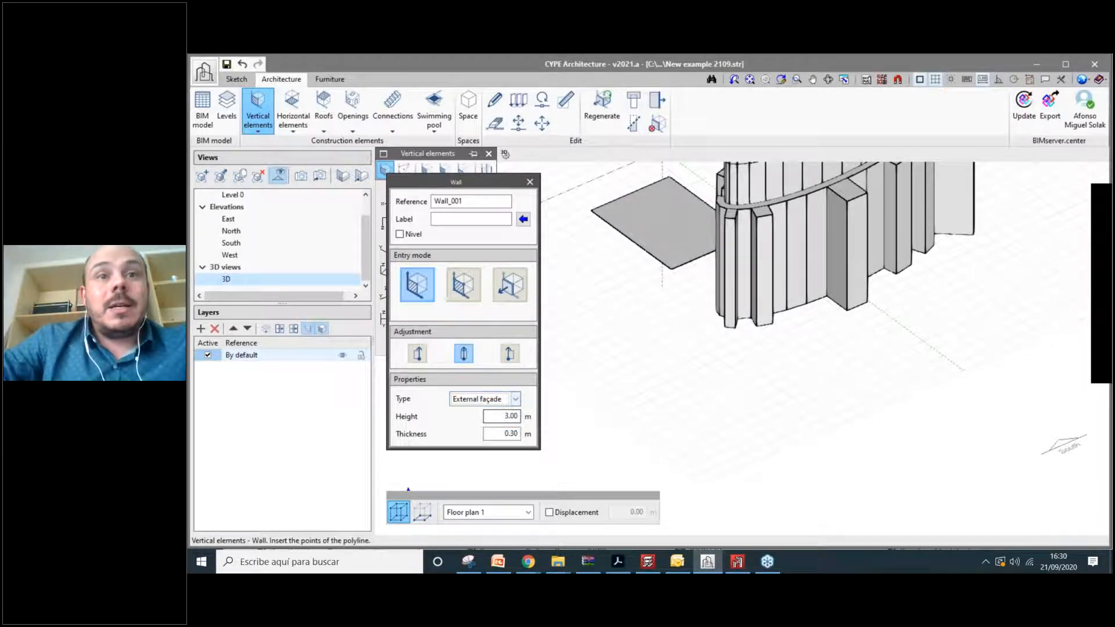
pyautogui.doubleClick(503, 432)
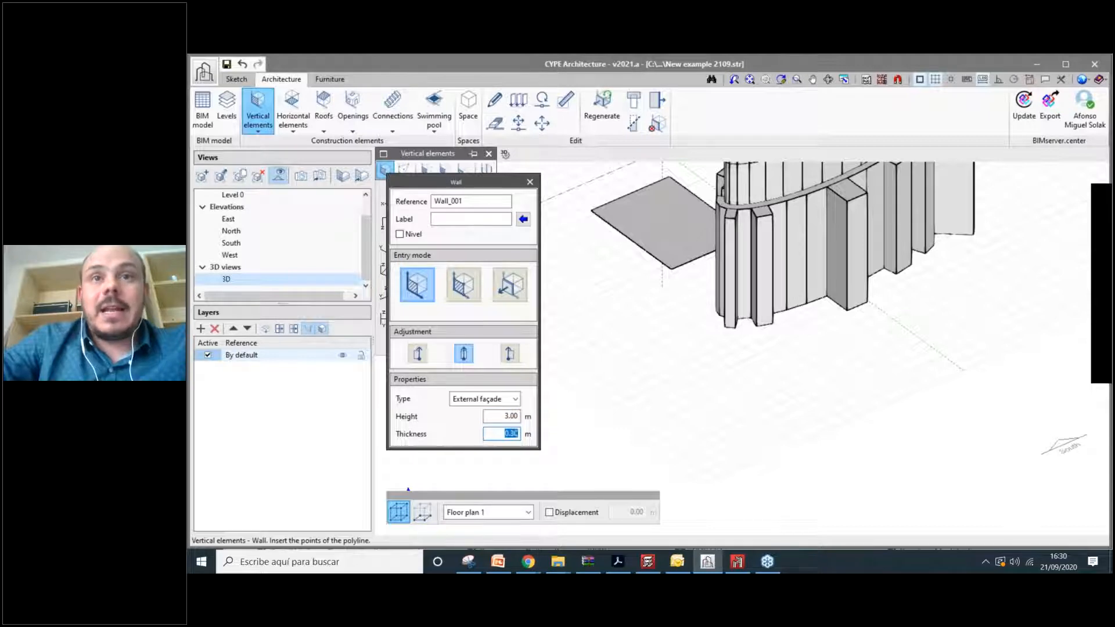
# Turn on orthogonal drawing and draw a 4 m long wall segment in the open area near the elliptical solid.
pyautogui.press('Tab')
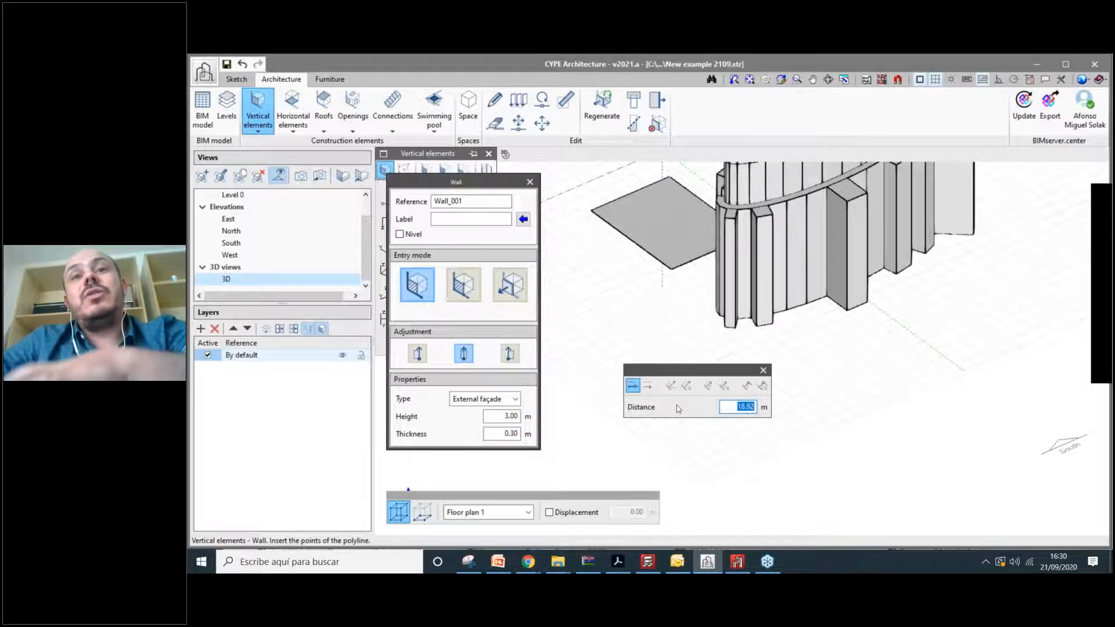
pyautogui.press('Escape')
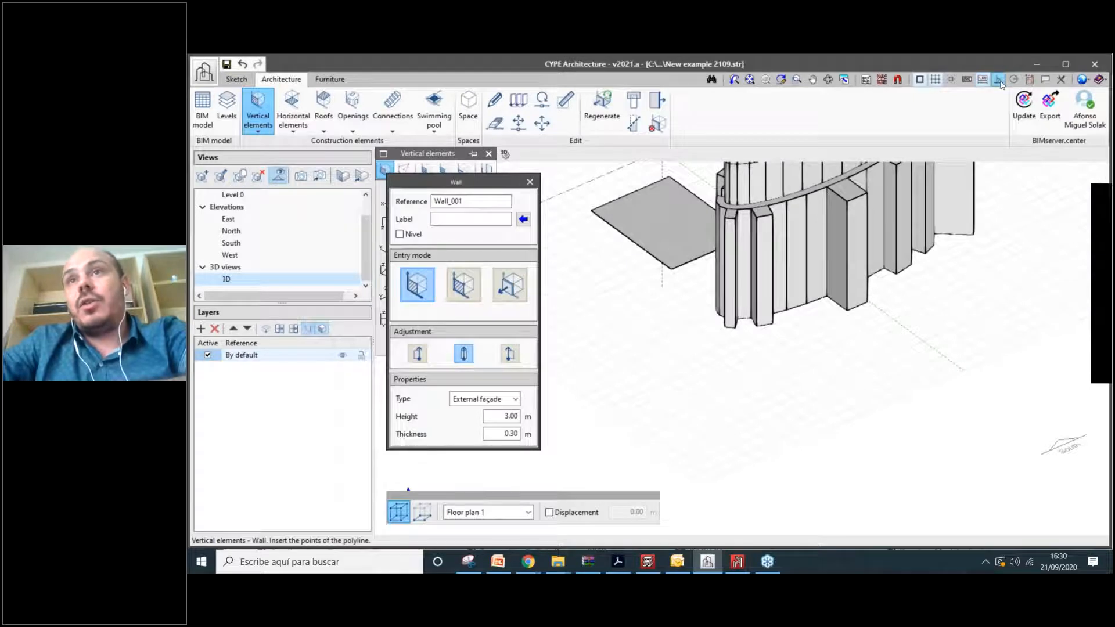
pyautogui.click(998, 81)
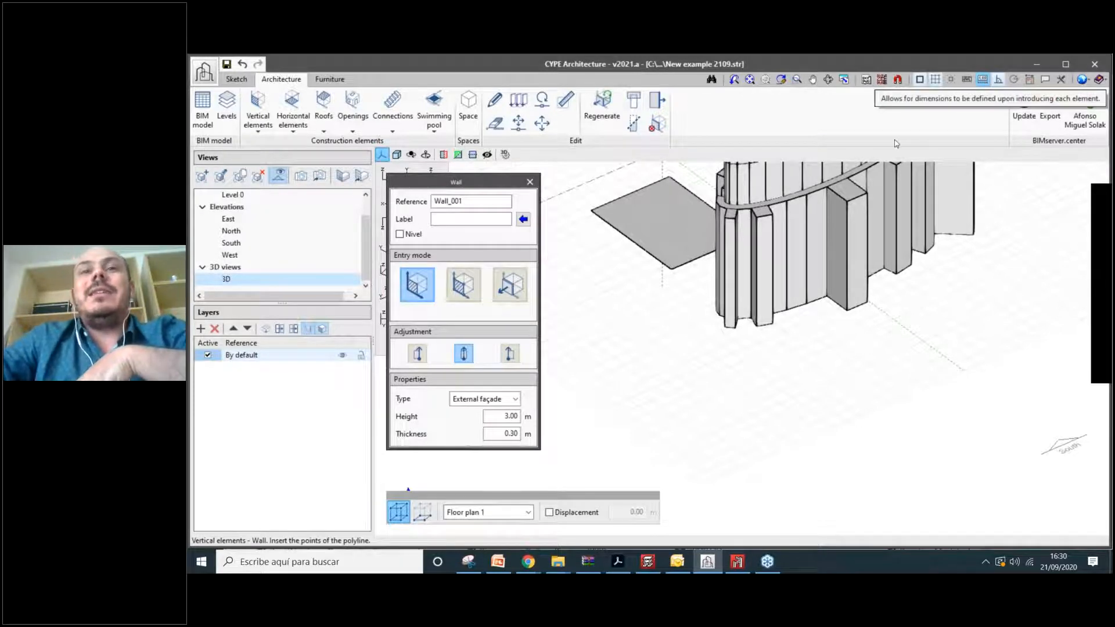
pyautogui.click(677, 398)
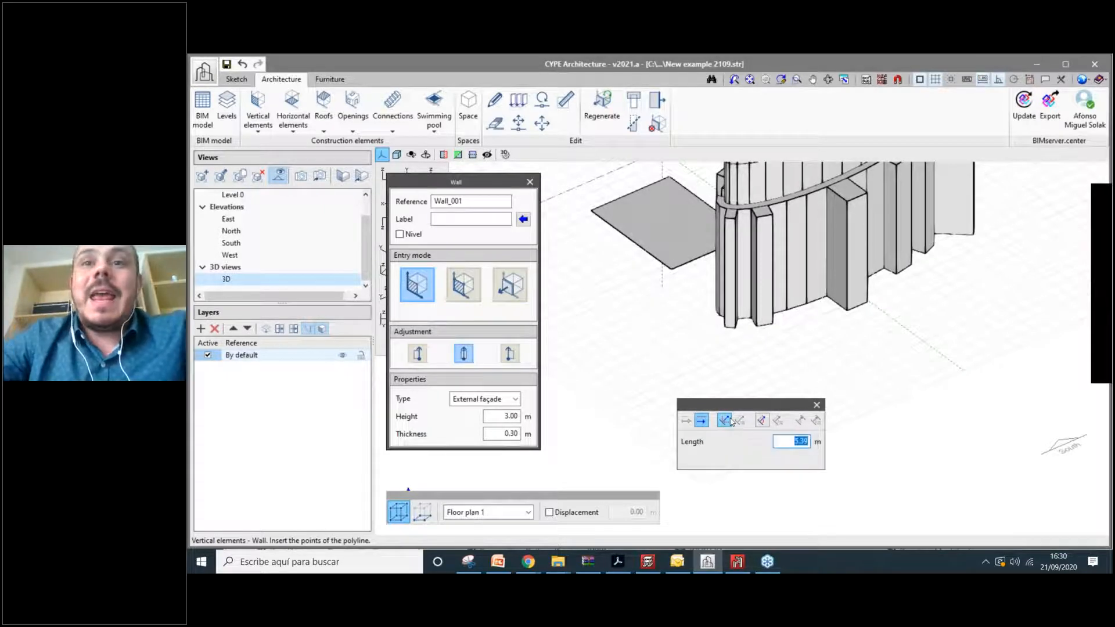
pyautogui.write('4')
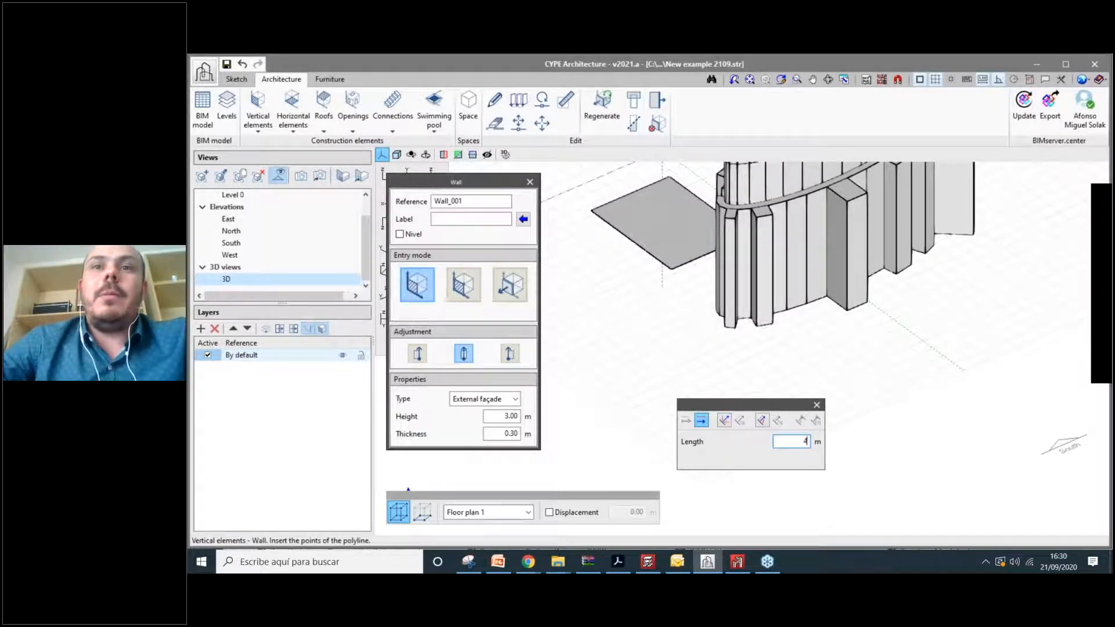
pyautogui.press('Return')
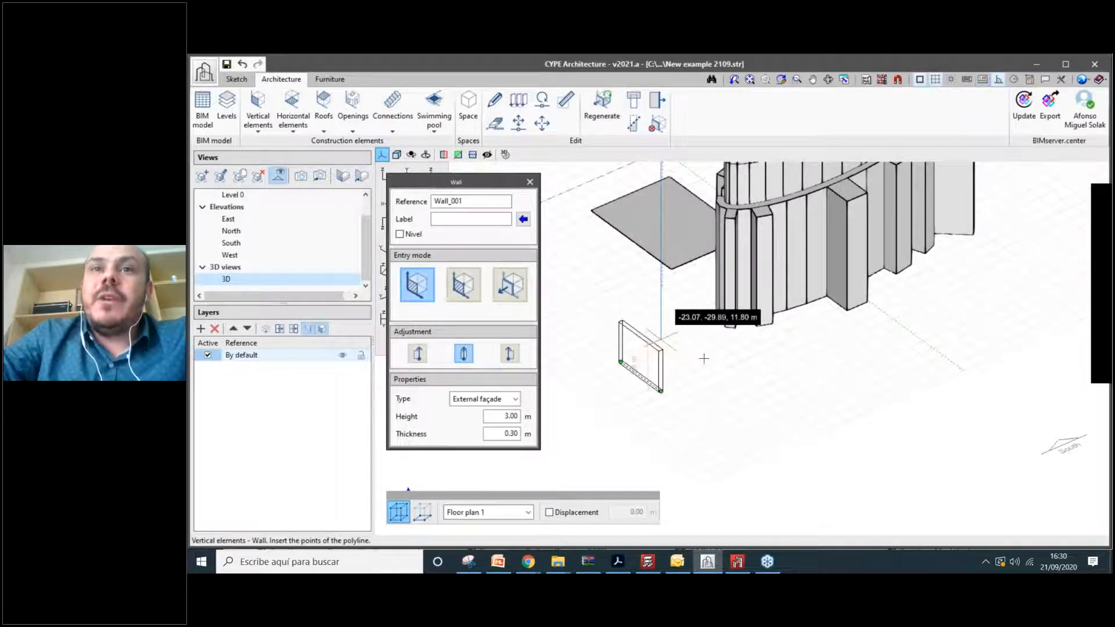
# Continue the polyline with perpendicular stepped segments, a long front wall and a short return, and finish the wall chain.
pyautogui.click(709, 370)
pyautogui.click(743, 396)
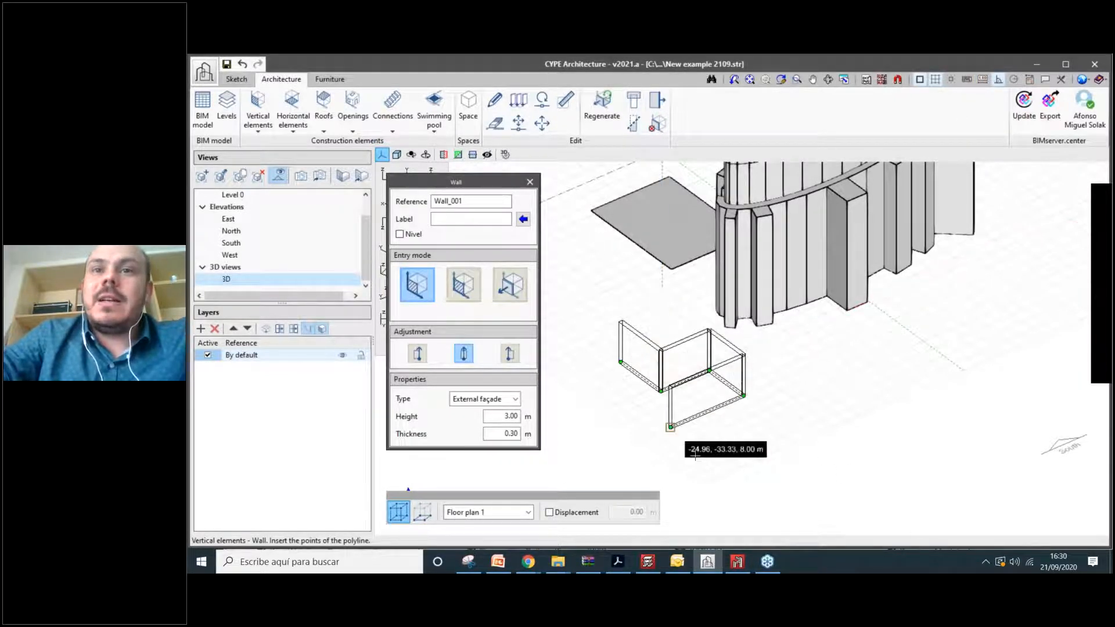
pyautogui.click(670, 428)
pyautogui.click(701, 447)
pyautogui.click(850, 383)
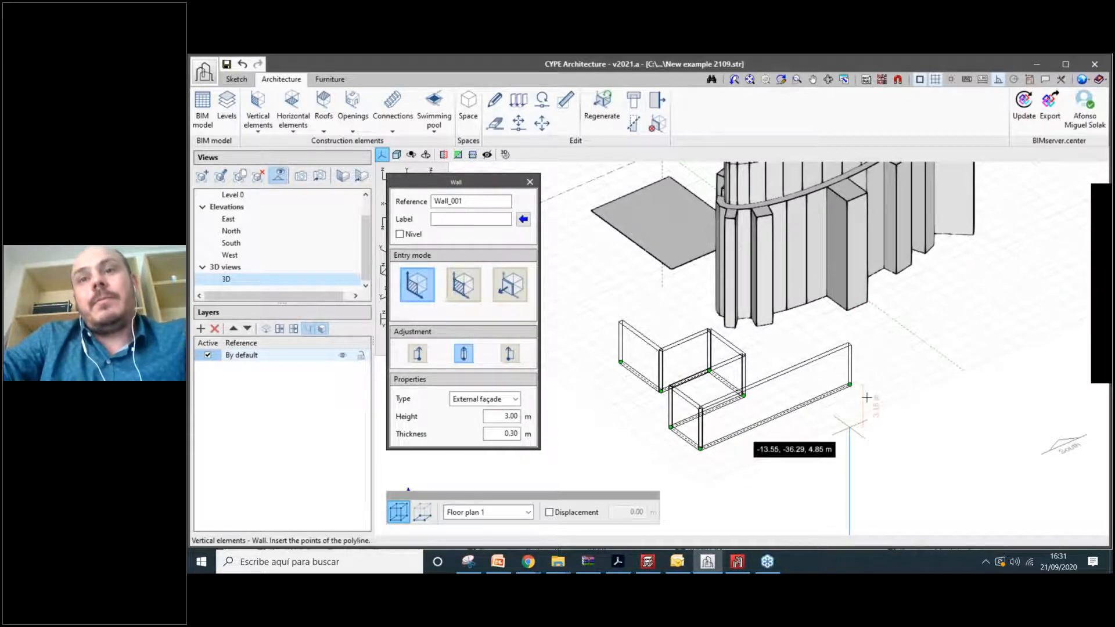
pyautogui.rightClick(944, 368)
# Edit the long front wall of the new chain and set its height to 6 m.
pyautogui.scroll(3, 917, 407)
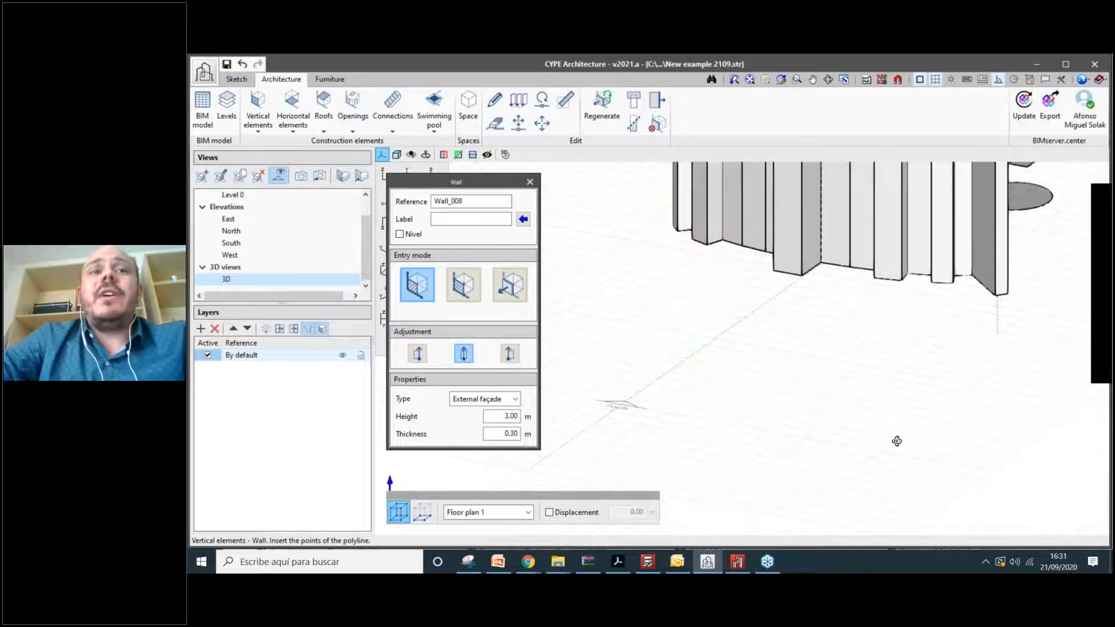
pyautogui.scroll(-2, 865, 435)
pyautogui.scroll(-3, 866, 436)
pyautogui.scroll(5, 830, 446)
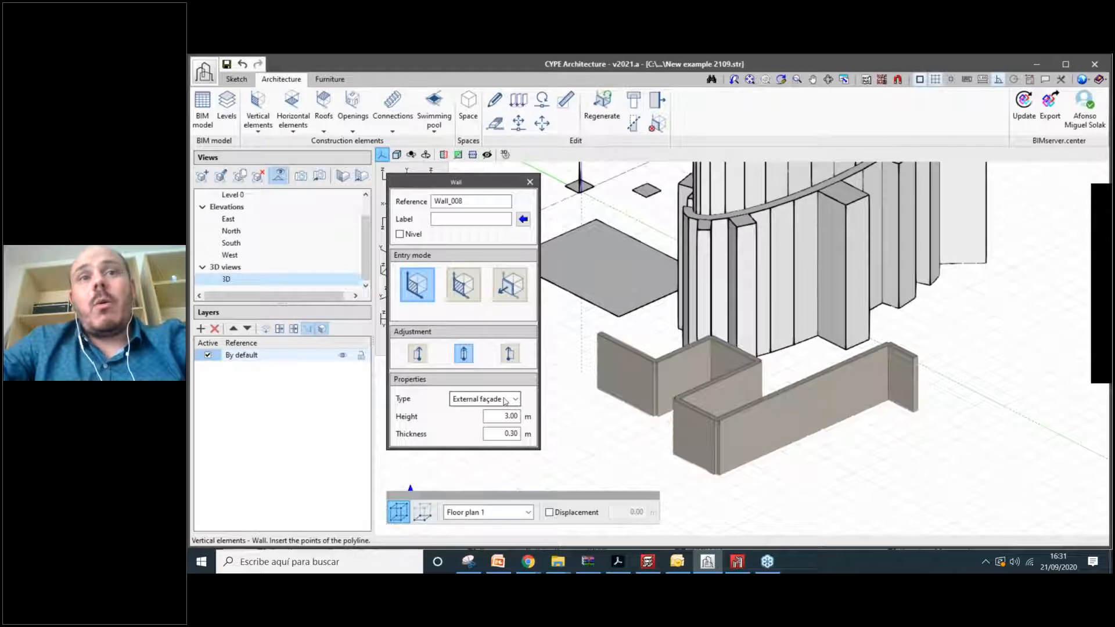
pyautogui.click(503, 416)
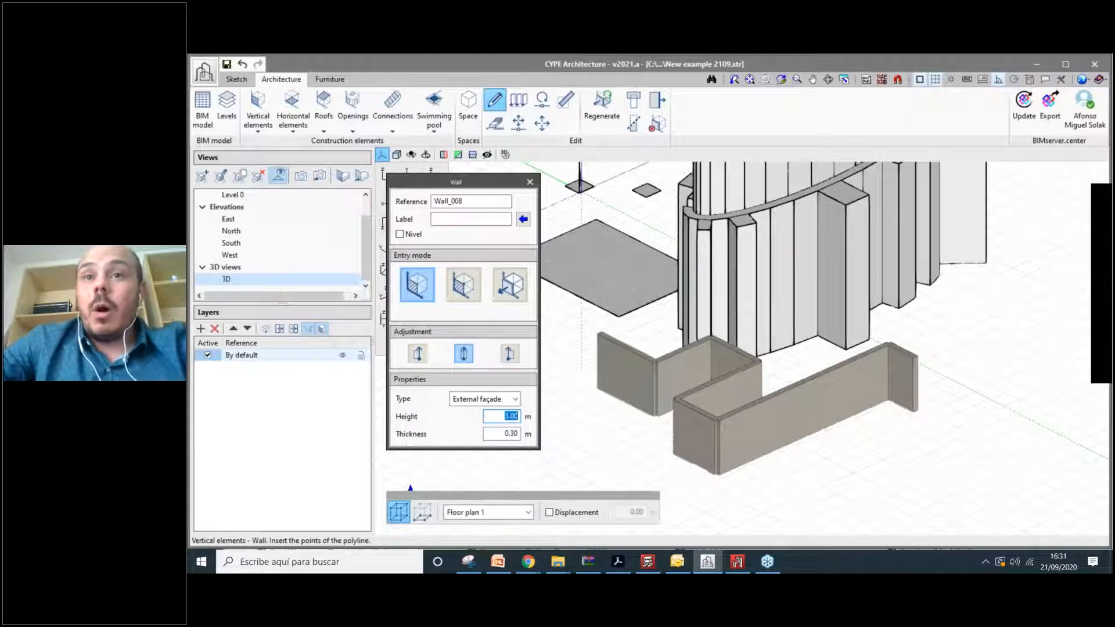
pyautogui.click(494, 100)
pyautogui.click(759, 423)
pyautogui.click(691, 357)
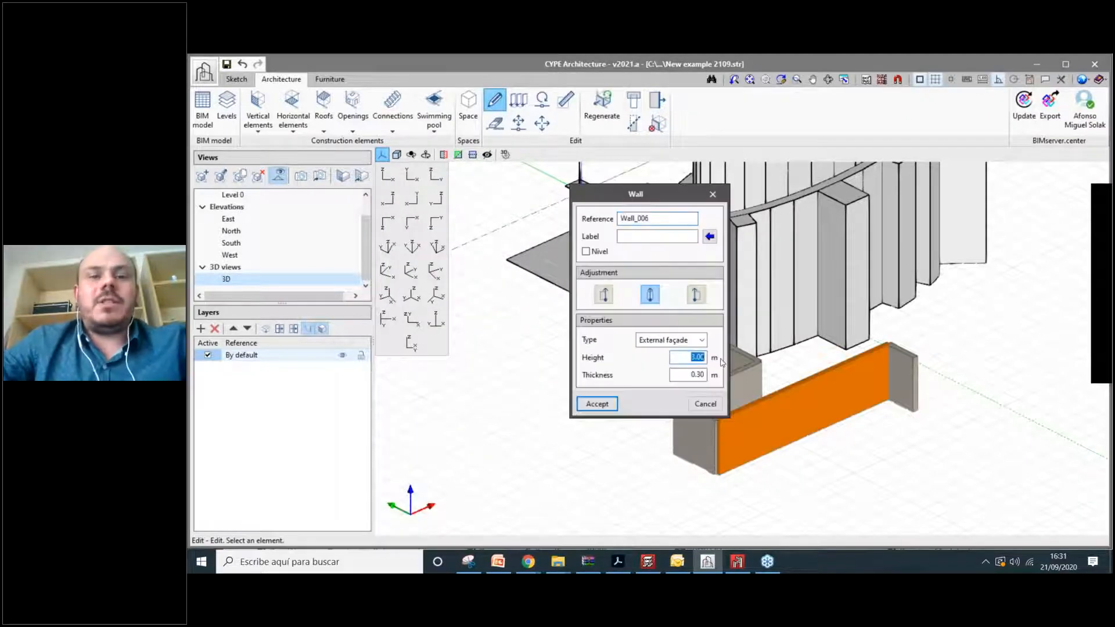
pyautogui.write('4')
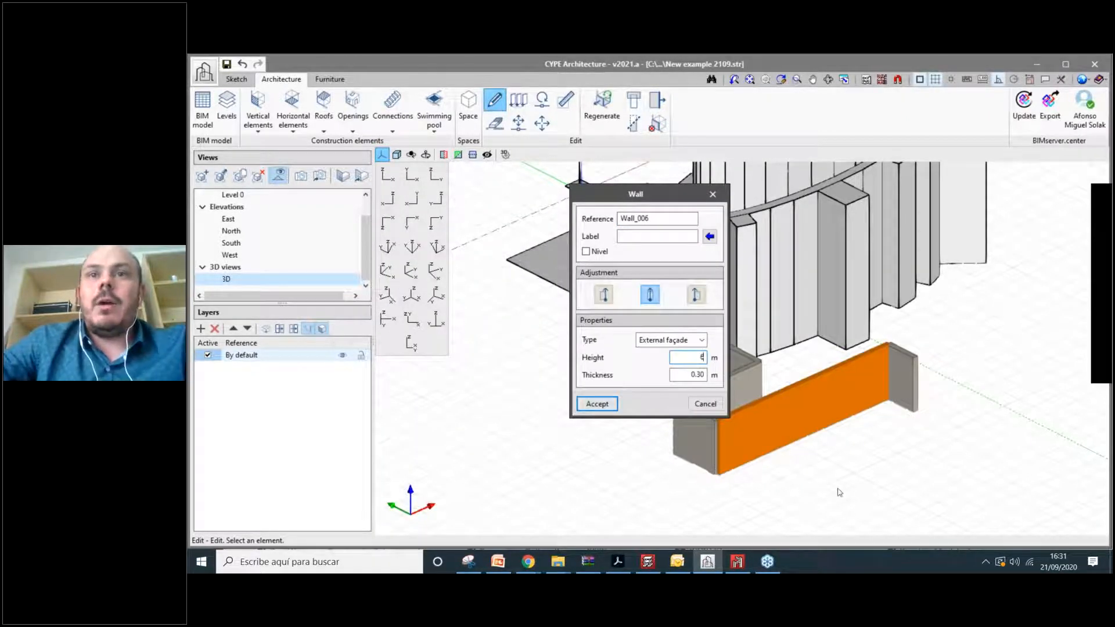
pyautogui.press('Return')
# Reopen the properties of the 6 m high wall and enter Type 1 as its label.
pyautogui.keyDown('shift'); pyautogui.moveTo(749, 400); pyautogui.dragTo(722, 383, button='middle'); pyautogui.keyUp('shift')
pyautogui.click(723, 383)
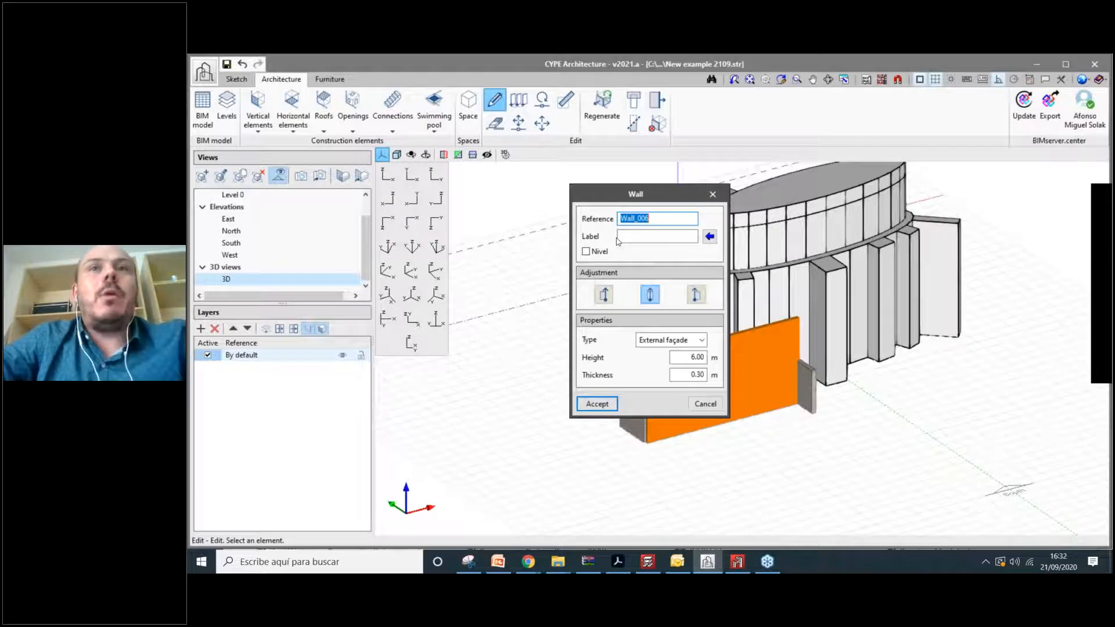
pyautogui.click(669, 235)
pyautogui.write('Type 1')
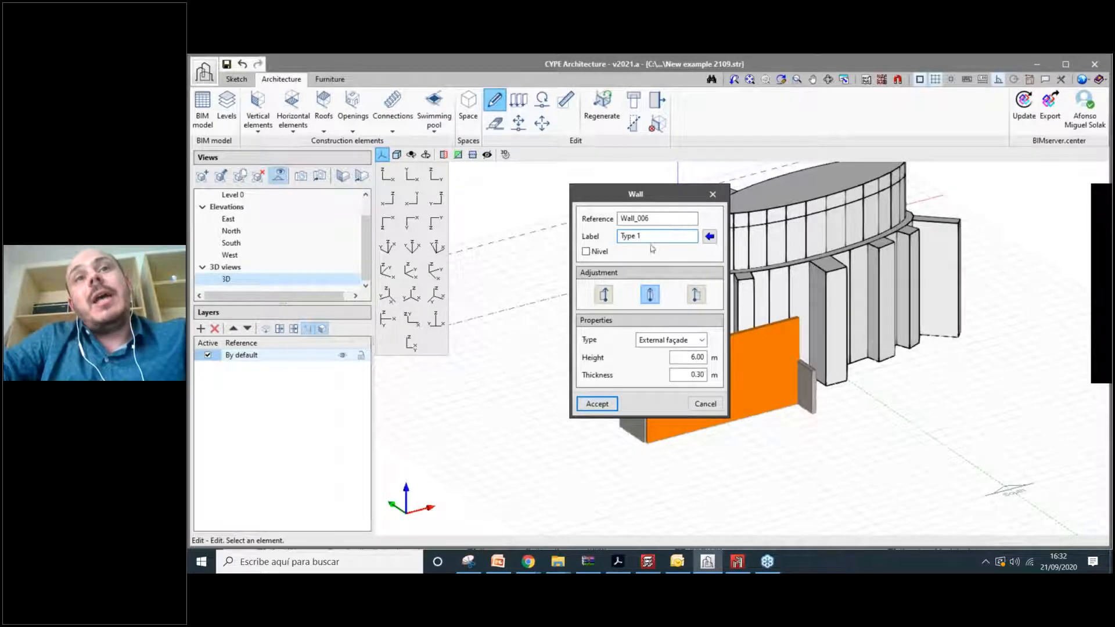
# View the Levels list from the wall's level option and close it without adding a level.
pyautogui.click(585, 251)
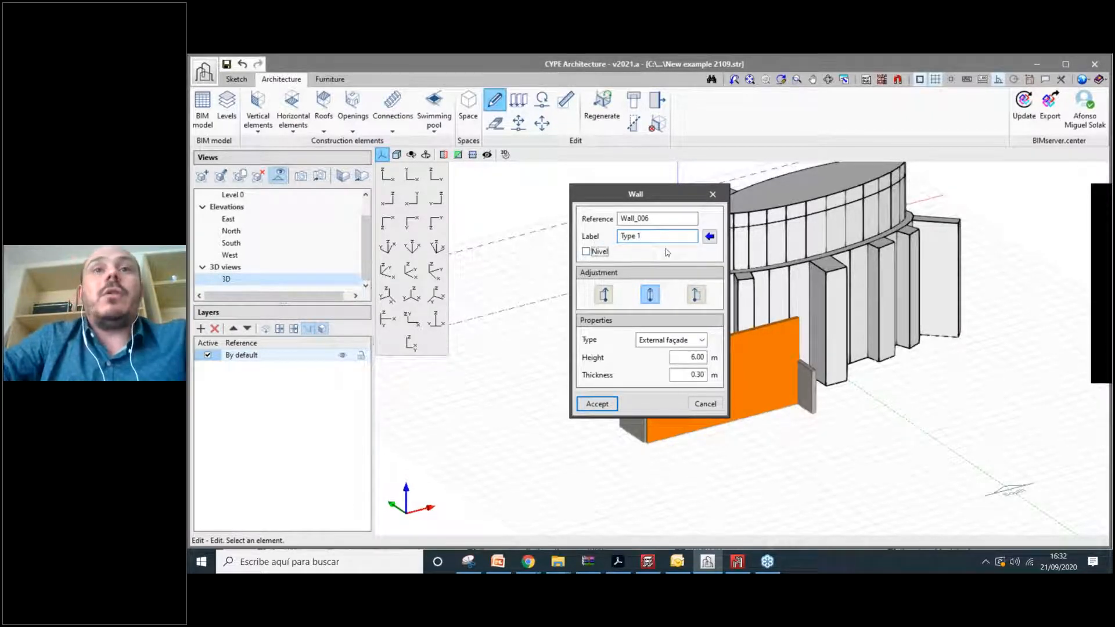
pyautogui.click(709, 236)
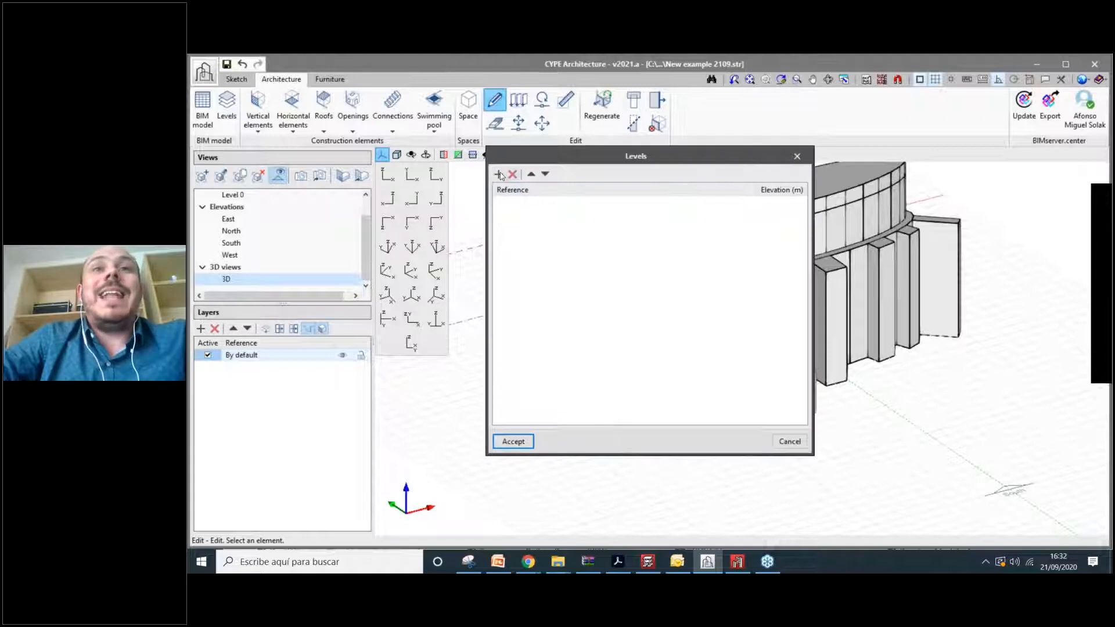
pyautogui.click(796, 156)
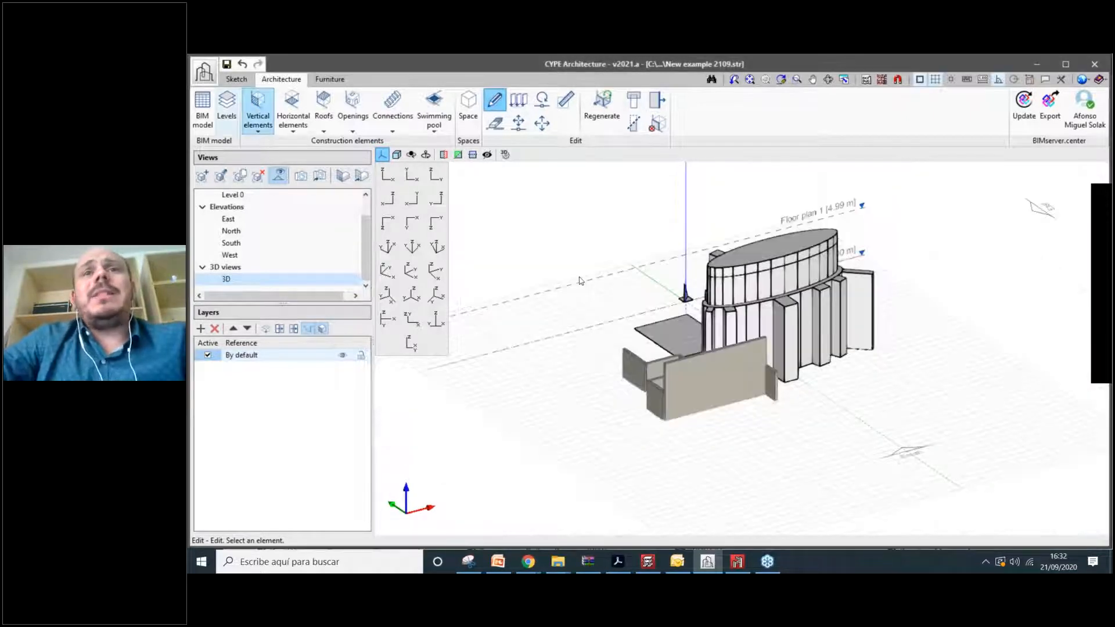
pyautogui.scroll(2, 701, 327)
pyautogui.scroll(-1, 701, 326)
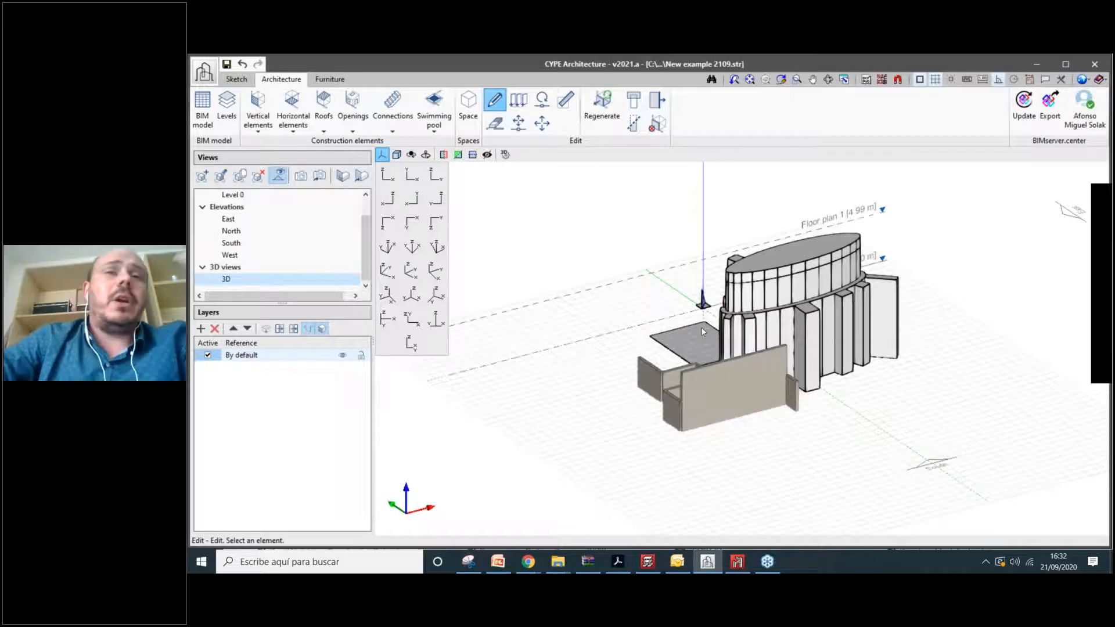
pyautogui.scroll(1, 285, 260)
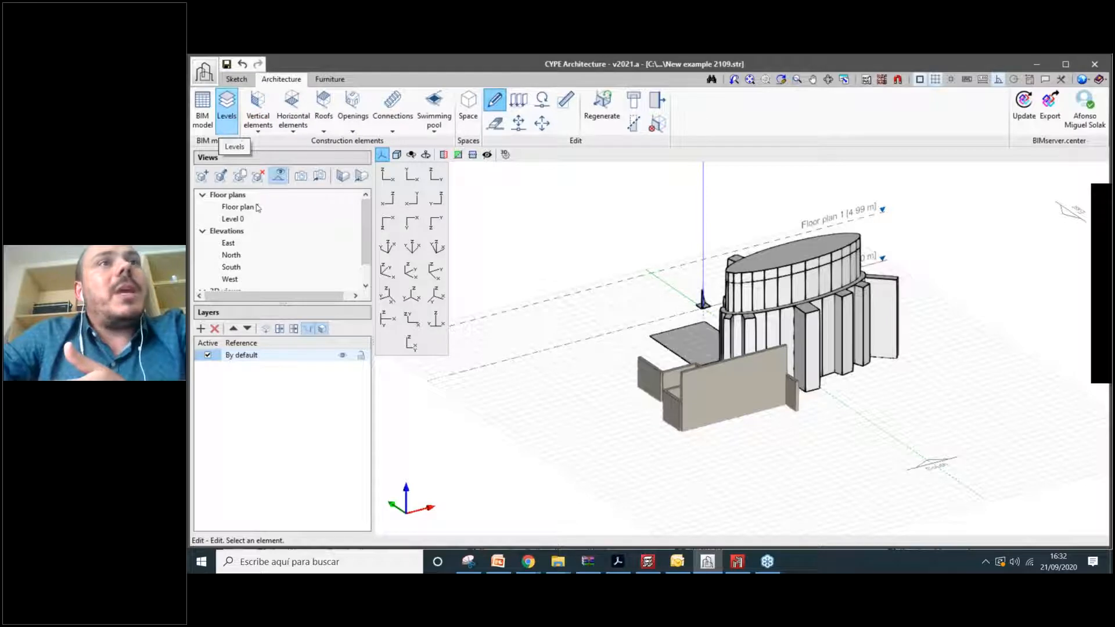
pyautogui.scroll(-1, 366, 220)
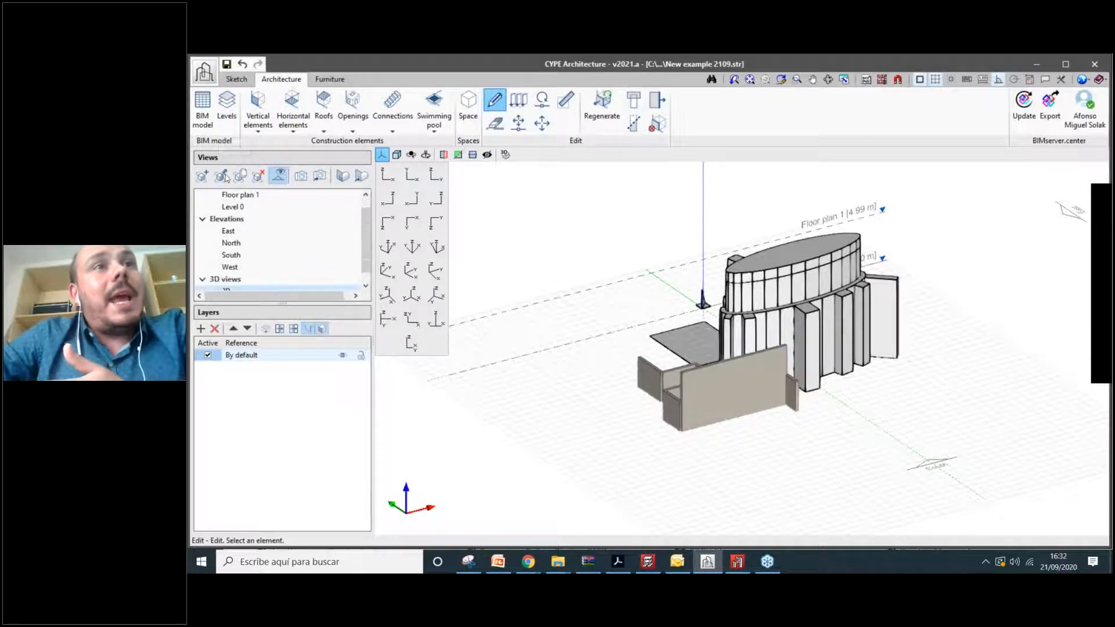
pyautogui.scroll(1, 232, 226)
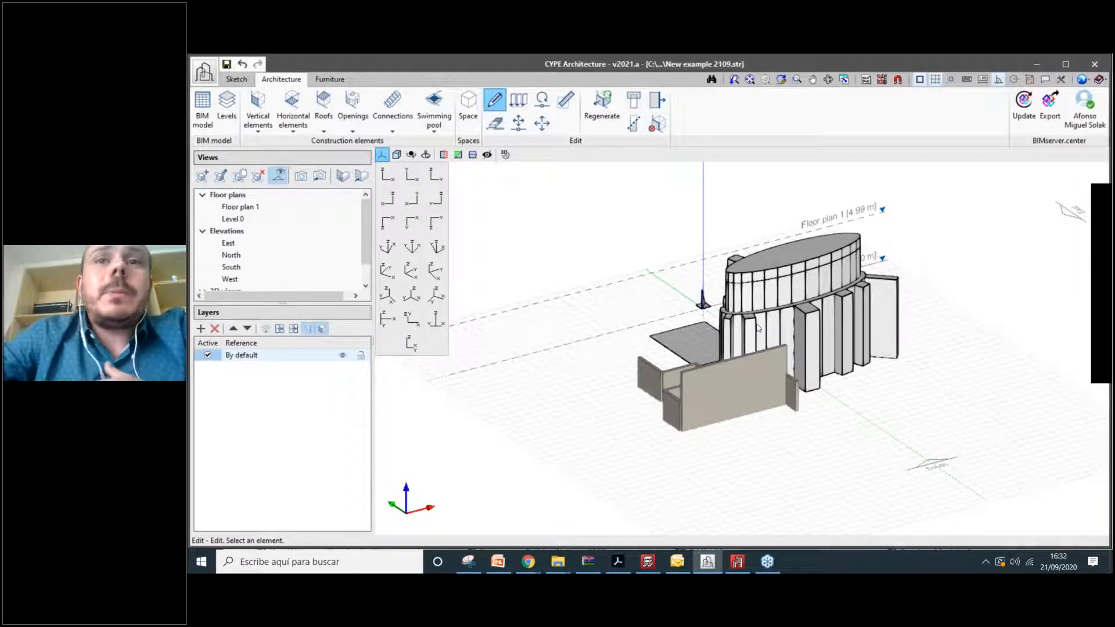
# Start another External façade wall with the entry mode that defines it by a free vertical outline.
pyautogui.scroll(3, 804, 384)
pyautogui.scroll(-2, 739, 450)
pyautogui.click(257, 116)
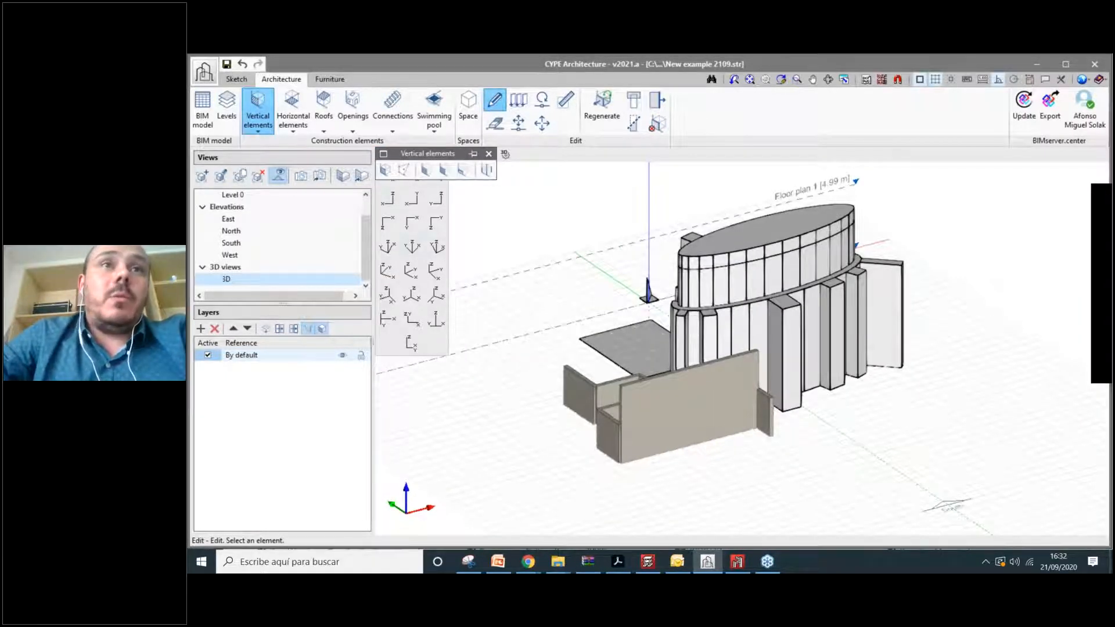
pyautogui.click(385, 170)
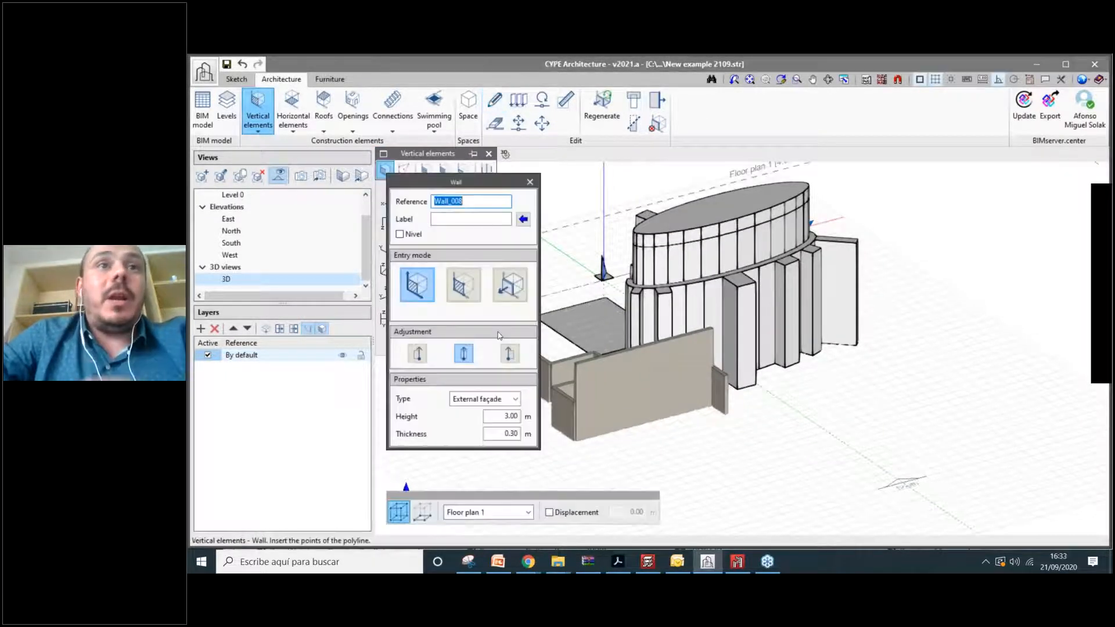
pyautogui.click(464, 291)
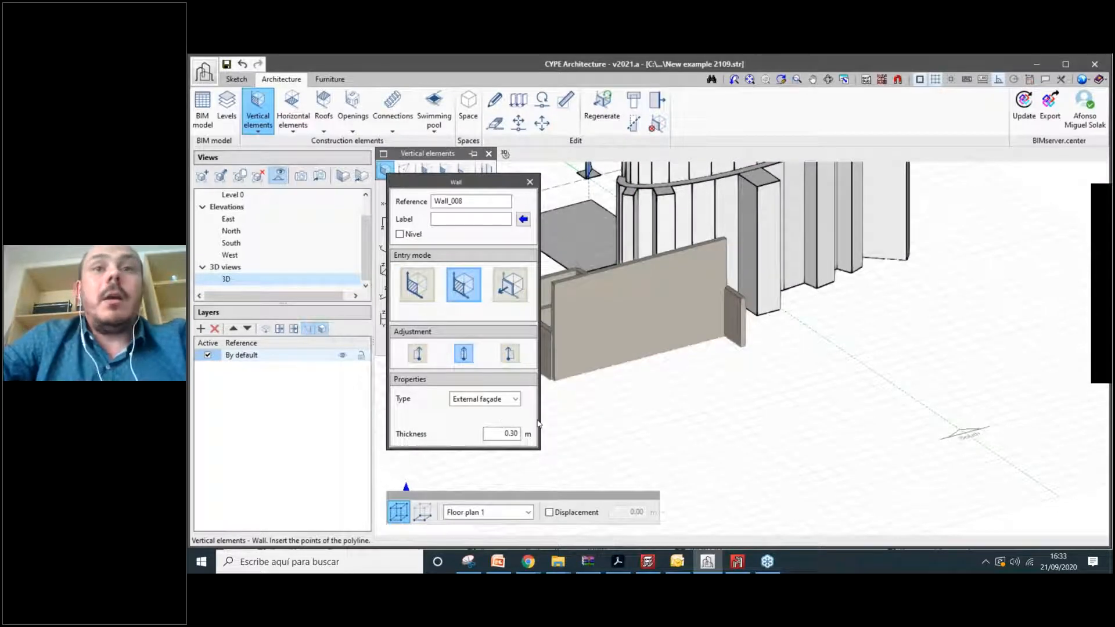
# Draw a stepped vertical outline with a narrow lower leg in front of the tall wall to form the new wall.
pyautogui.click(656, 433)
pyautogui.click(749, 410)
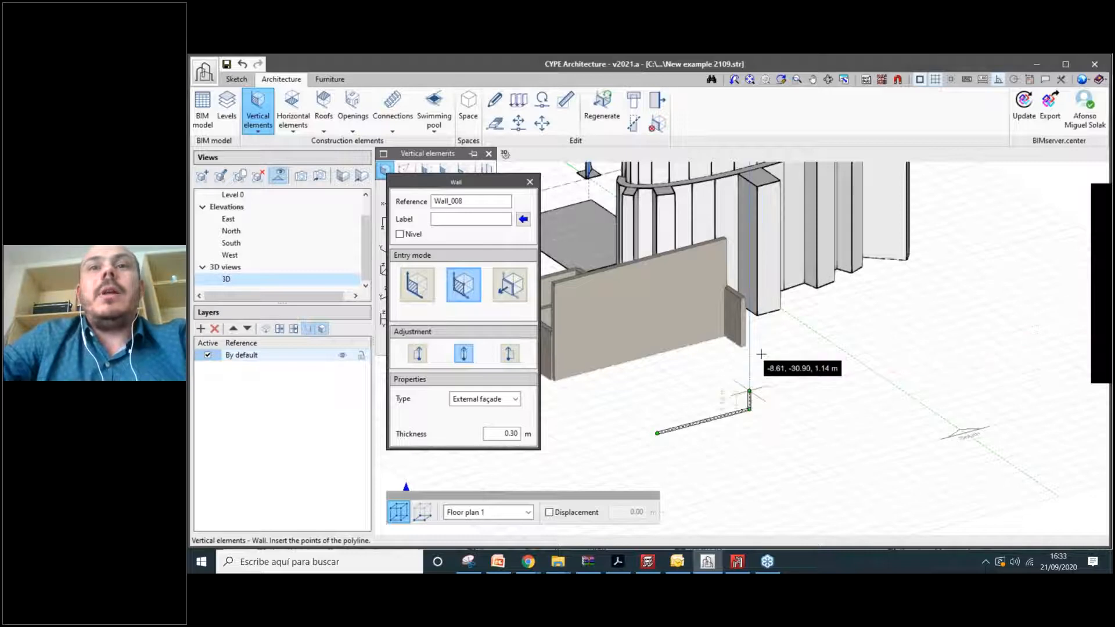
pyautogui.click(697, 367)
pyautogui.click(697, 344)
pyautogui.click(597, 369)
pyautogui.click(597, 406)
pyautogui.click(626, 399)
pyautogui.click(626, 477)
pyautogui.click(656, 469)
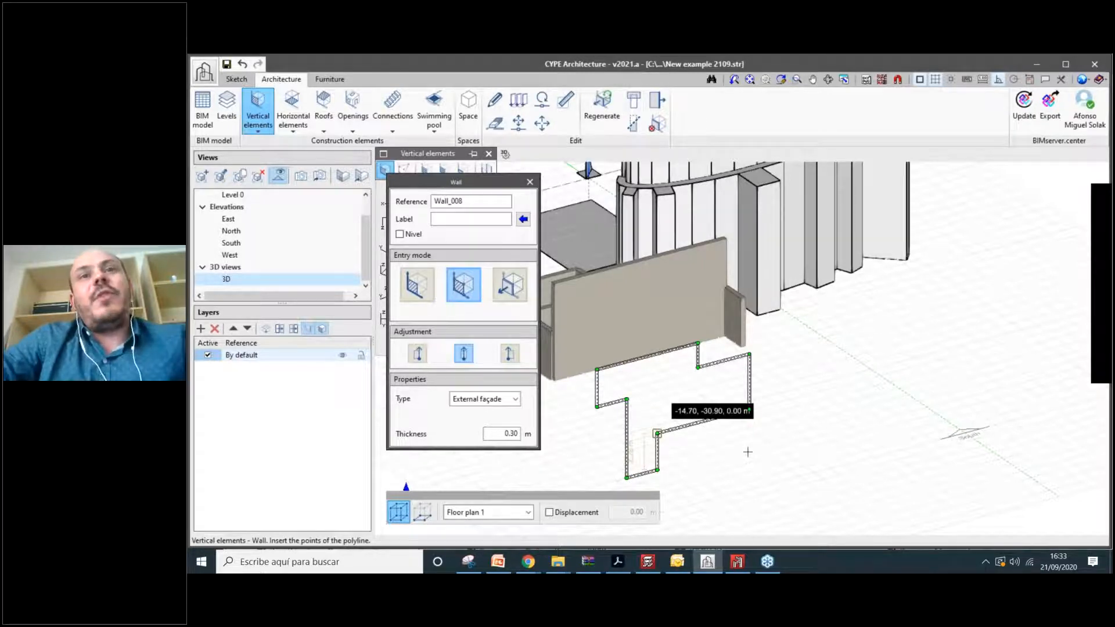
# Begin a second vertical wall outline in the open area with a horizontal edge and a vertical edge, toggling orthogonal drawing.
pyautogui.scroll(2, 748, 451)
pyautogui.keyDown('shift'); pyautogui.moveTo(754, 415); pyautogui.dragTo(732, 407, button='middle'); pyautogui.keyUp('shift')
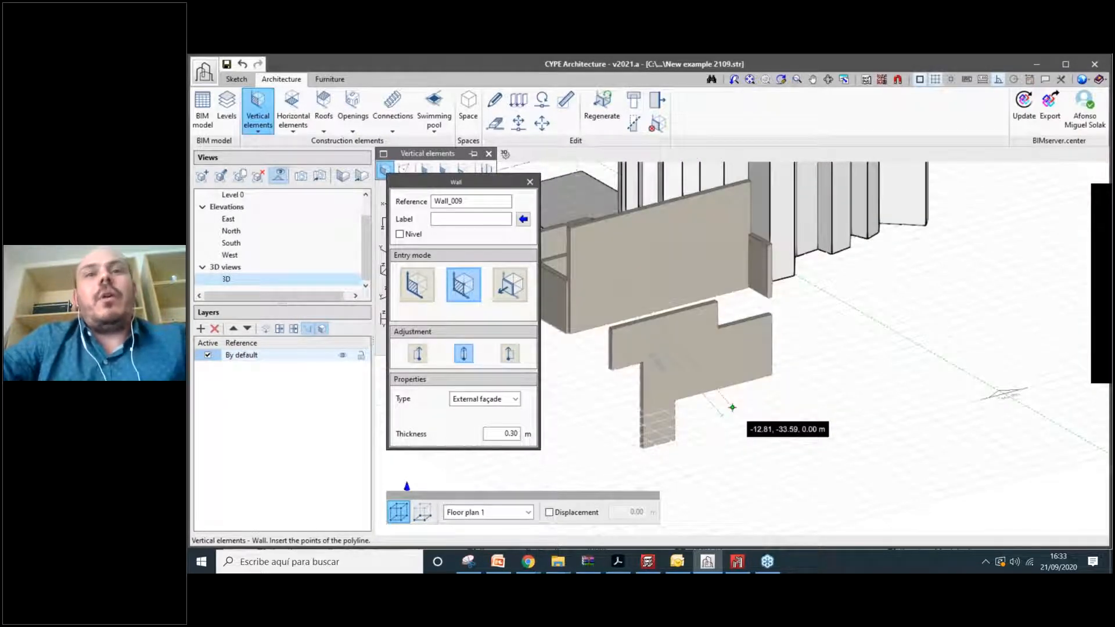
pyautogui.keyDown('shift'); pyautogui.moveTo(729, 404); pyautogui.dragTo(724, 411, button='middle'); pyautogui.keyUp('shift')
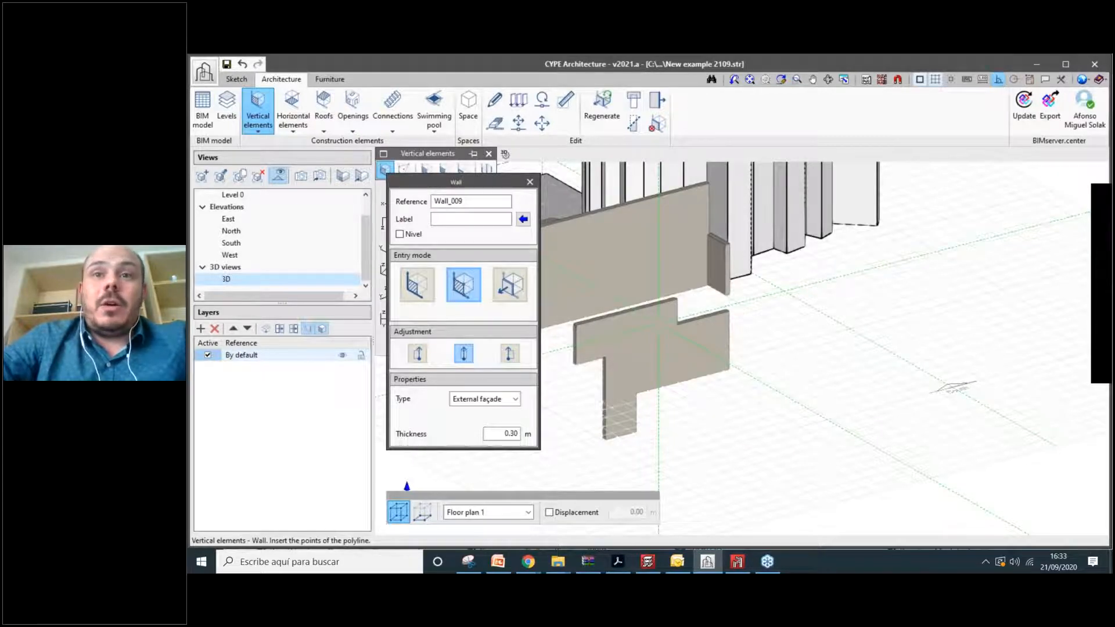
pyautogui.click(722, 471)
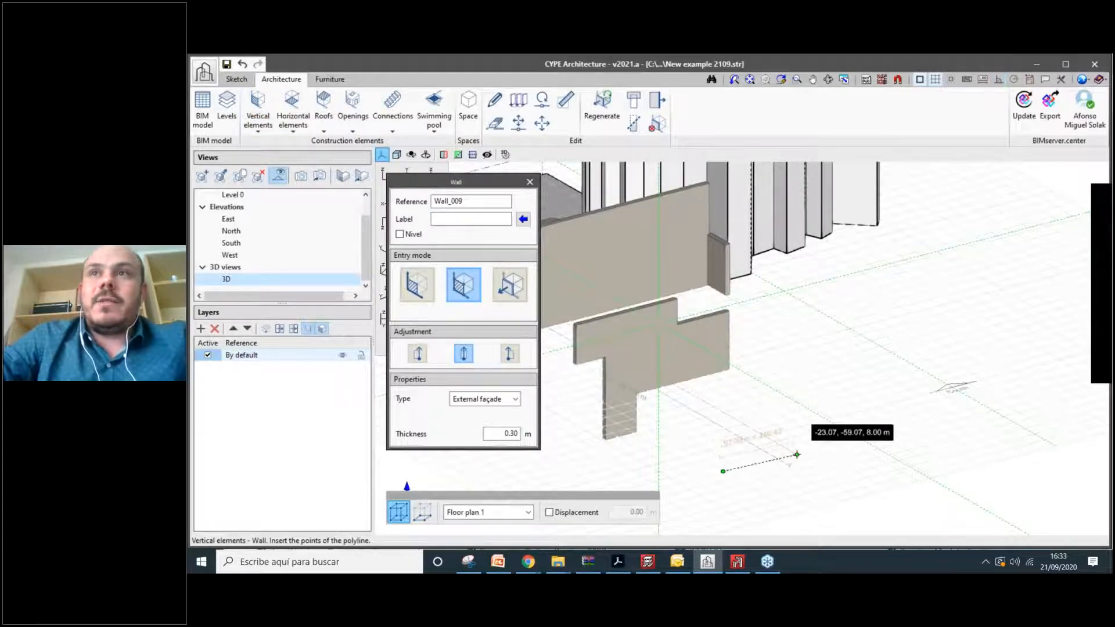
pyautogui.click(998, 79)
pyautogui.click(797, 453)
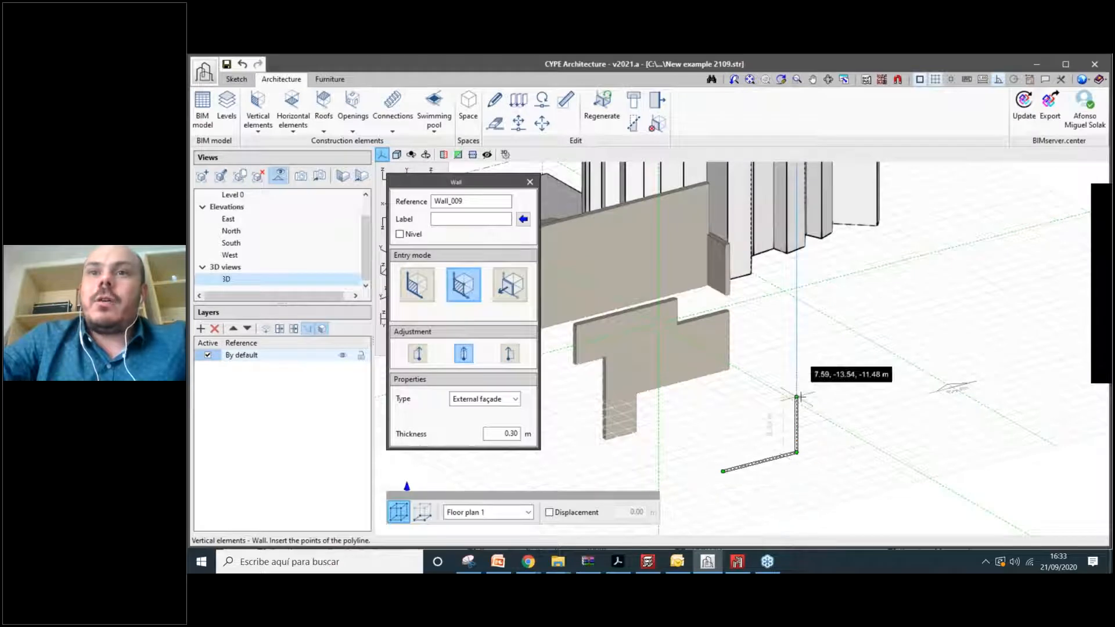
pyautogui.click(996, 81)
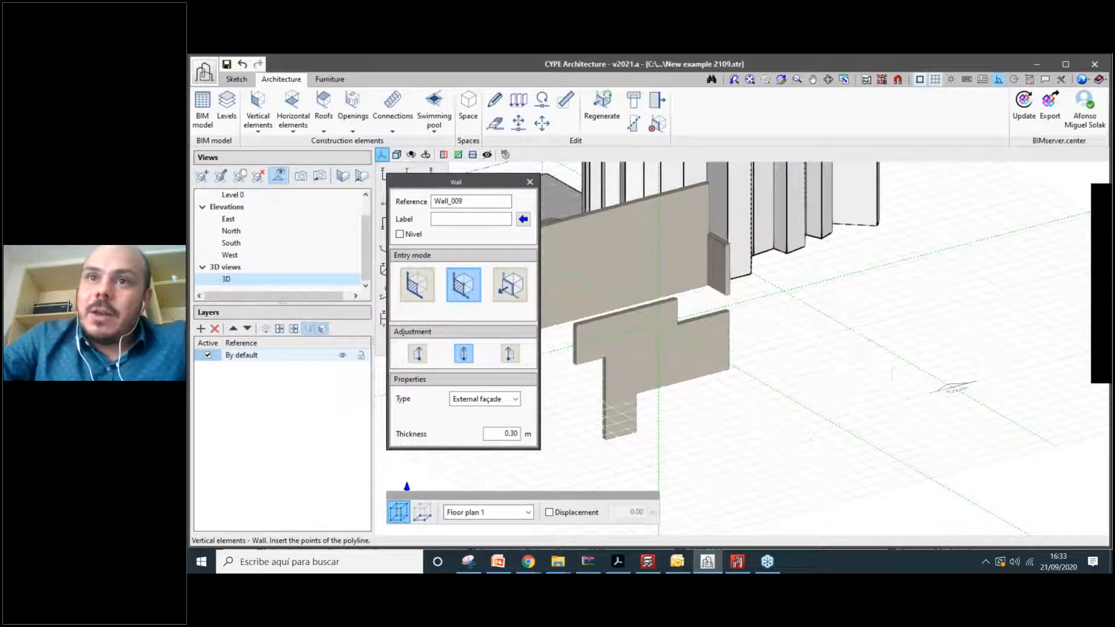
pyautogui.click(797, 396)
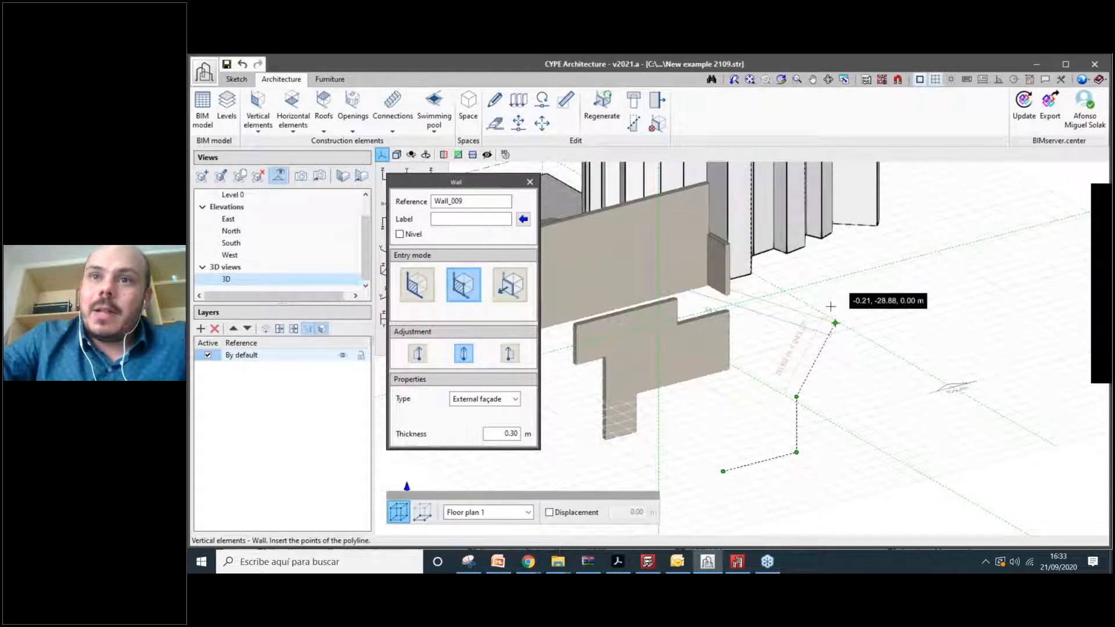
# Add a short slanted edge descending from the upper end of the outline's vertical edge, followed by a vertical edge downward.
pyautogui.moveTo(836, 388)
pyautogui.mouseDown(button='middle')
pyautogui.moveTo(817, 433)
pyautogui.moveTo(792, 423)
pyautogui.moveTo(828, 409)
pyautogui.moveTo(828, 380)
pyautogui.mouseUp(button='middle')
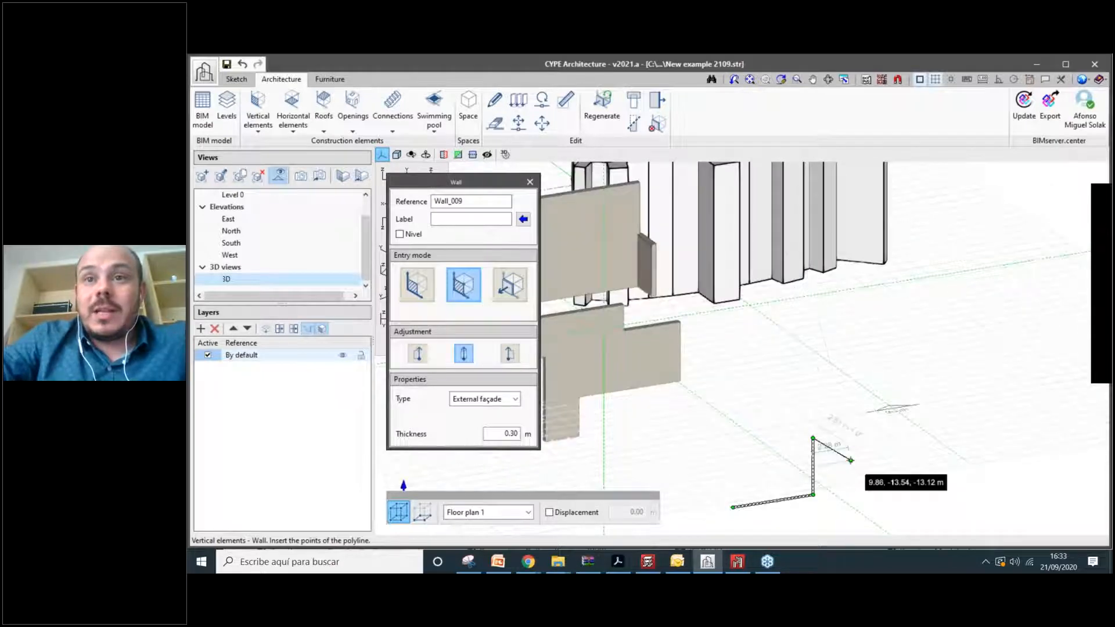
pyautogui.moveTo(855, 453); pyautogui.dragTo(826, 366, button='middle')
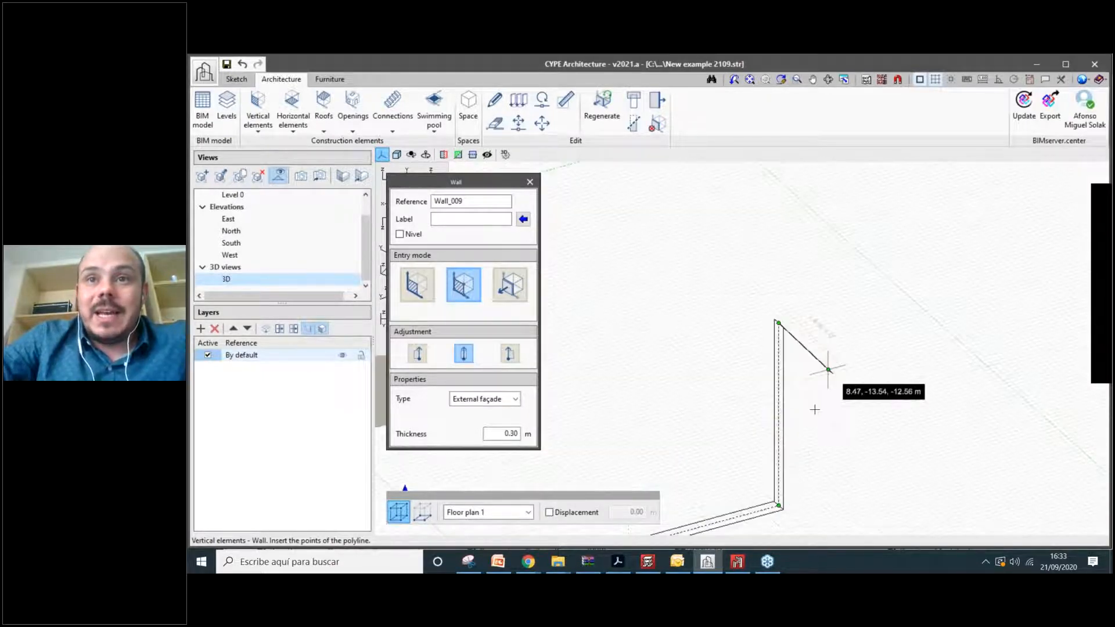
pyautogui.click(814, 409)
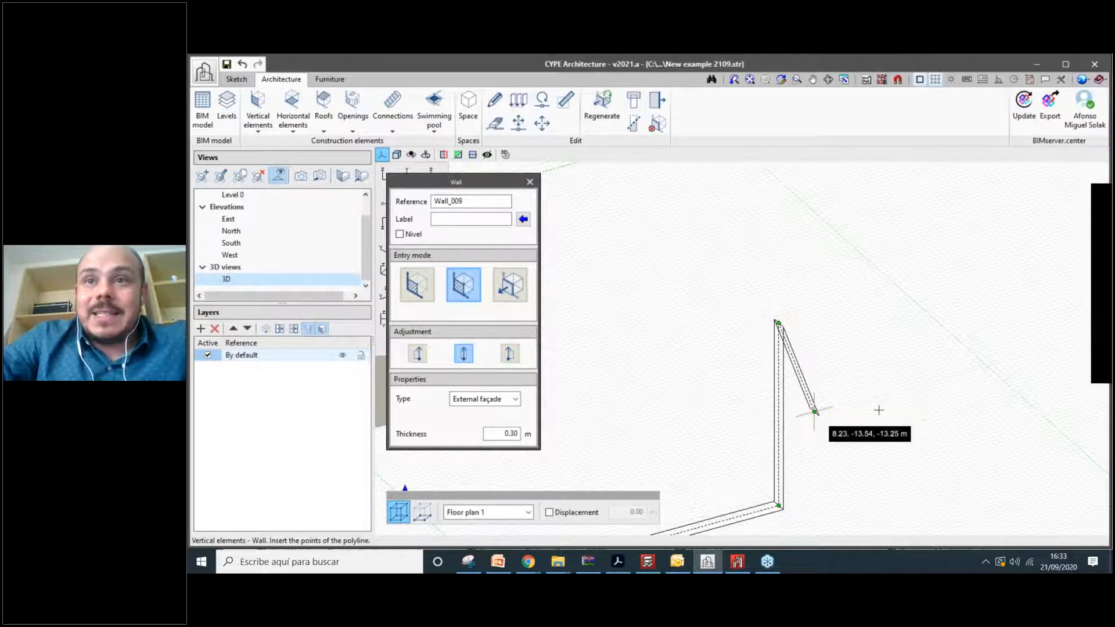
pyautogui.scroll(-3, 878, 410)
pyautogui.moveTo(878, 410); pyautogui.dragTo(811, 356, button='middle')
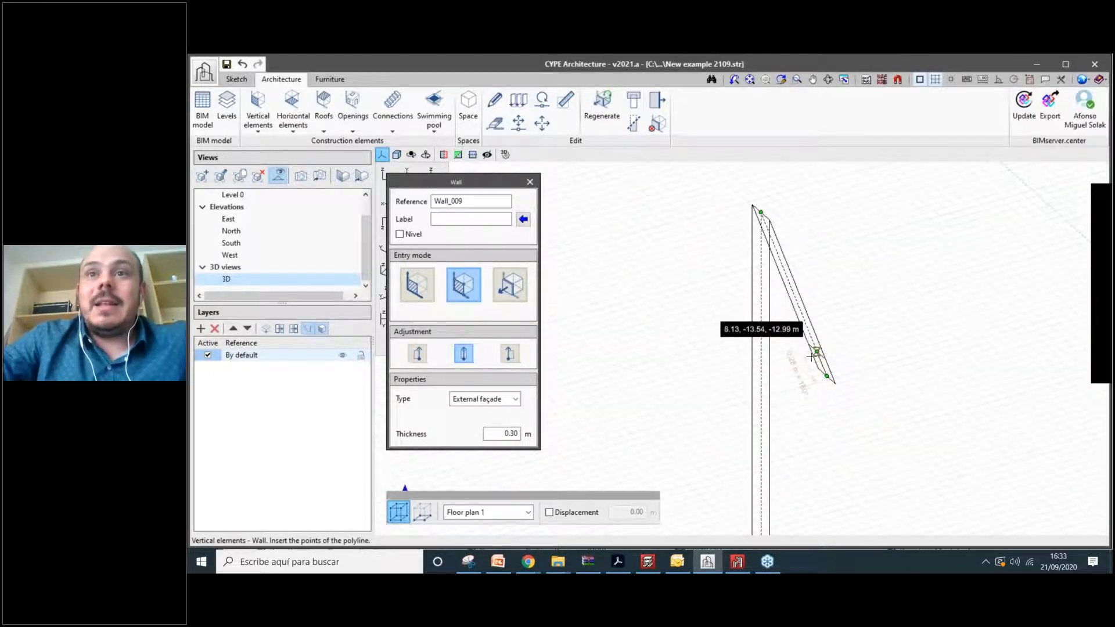
pyautogui.scroll(2, 812, 355)
pyautogui.scroll(-2, 817, 353)
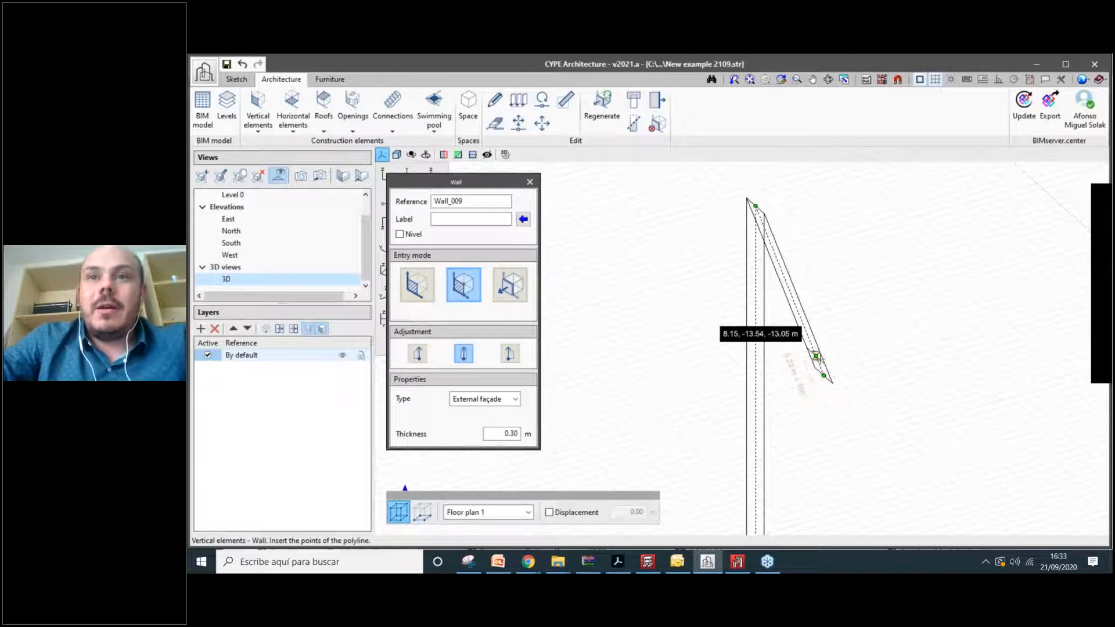
pyautogui.moveTo(831, 451); pyautogui.dragTo(833, 482, button='middle')
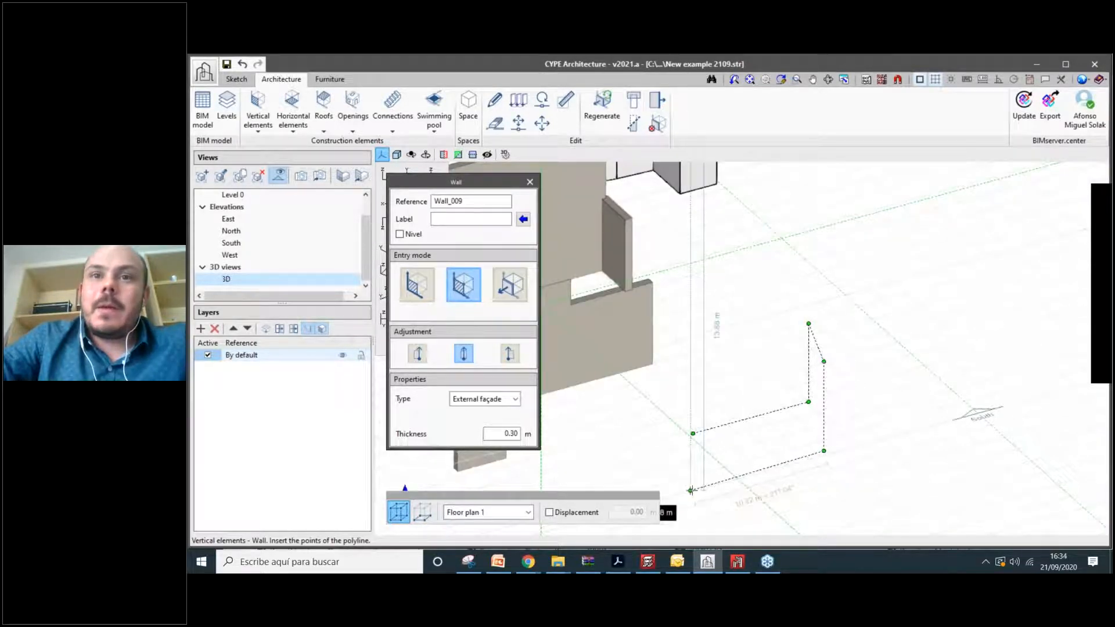
# Toggle orthogonal drawing, place the lower edge's end point beneath the outline's start, and finish the wall.
pyautogui.click(998, 82)
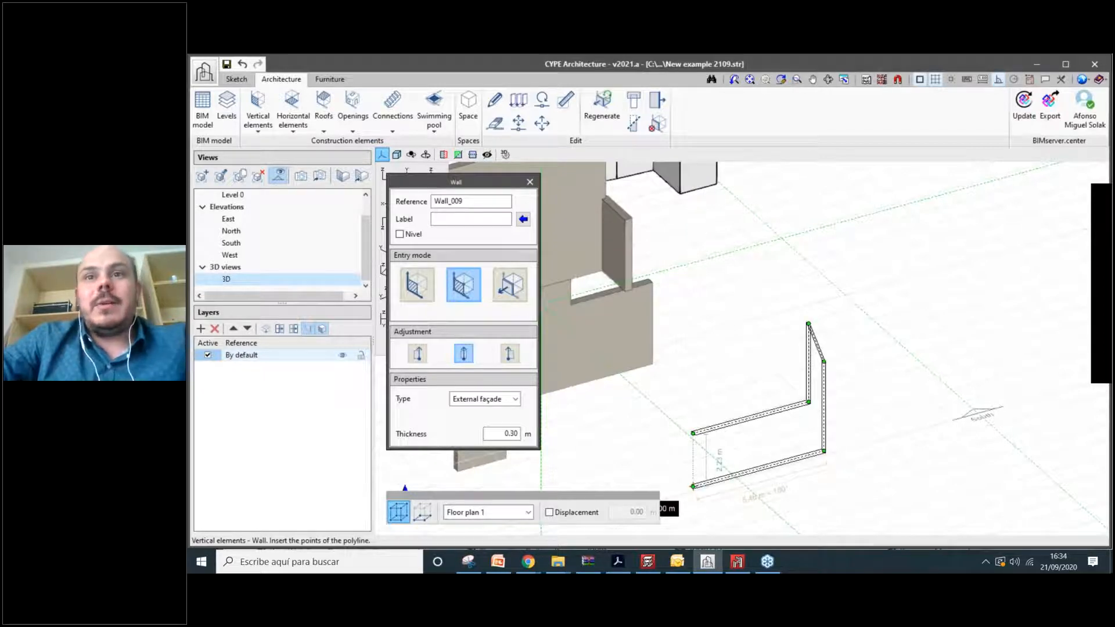
pyautogui.click(693, 486)
pyautogui.rightClick(695, 487)
pyautogui.keyDown('shift'); pyautogui.moveTo(697, 487); pyautogui.dragTo(912, 491, button='middle'); pyautogui.keyUp('shift')
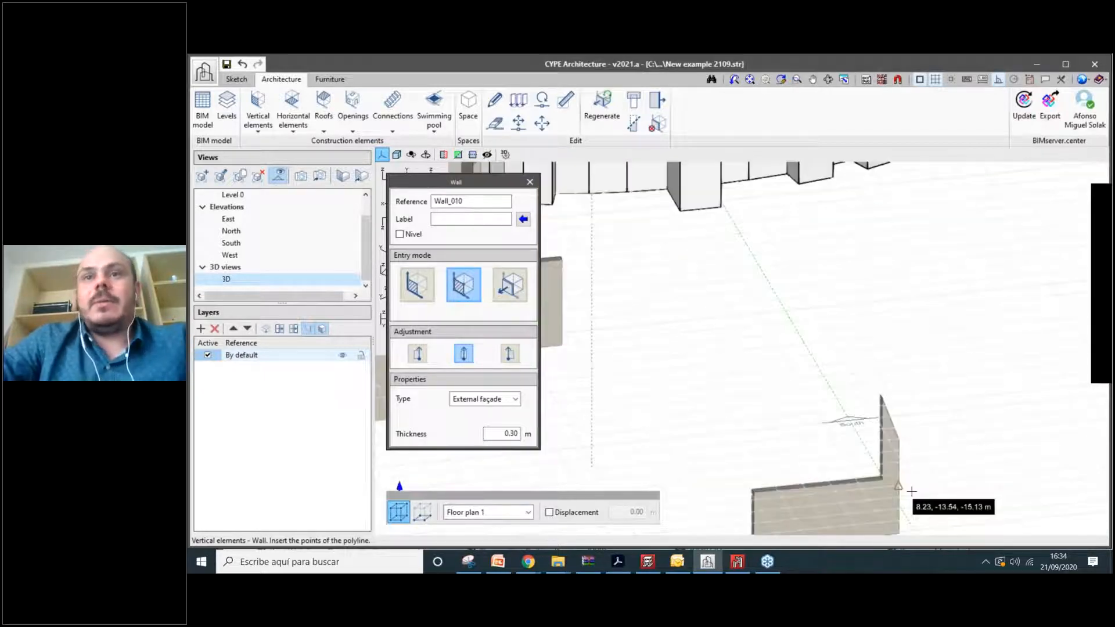
pyautogui.scroll(2, 911, 491)
pyautogui.scroll(-3, 824, 448)
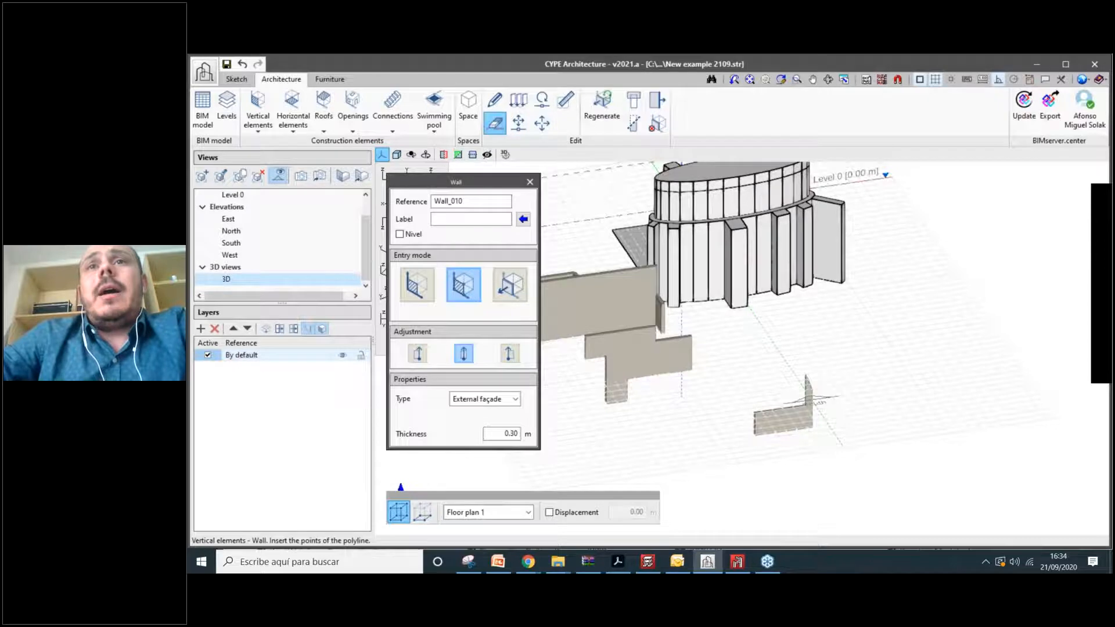
pyautogui.click(494, 123)
pyautogui.scroll(-2, 853, 369)
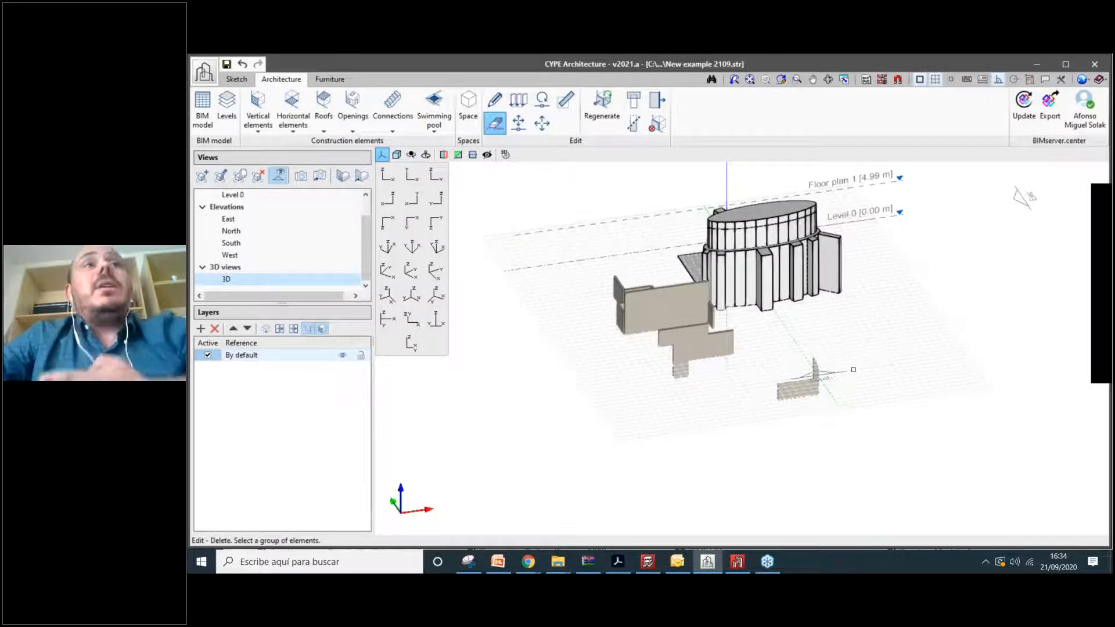
pyautogui.scroll(3, 835, 329)
pyautogui.scroll(-3, 724, 430)
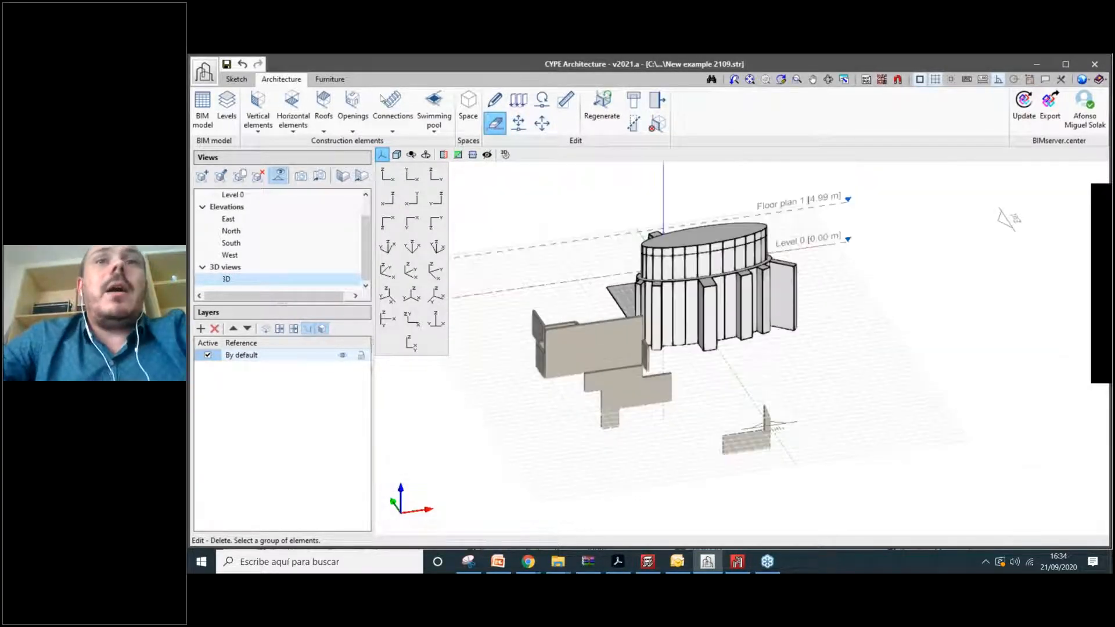
# Create external façade walls per surface area on the curved block's front facets and the faces of the wide pier.
pyautogui.click(258, 113)
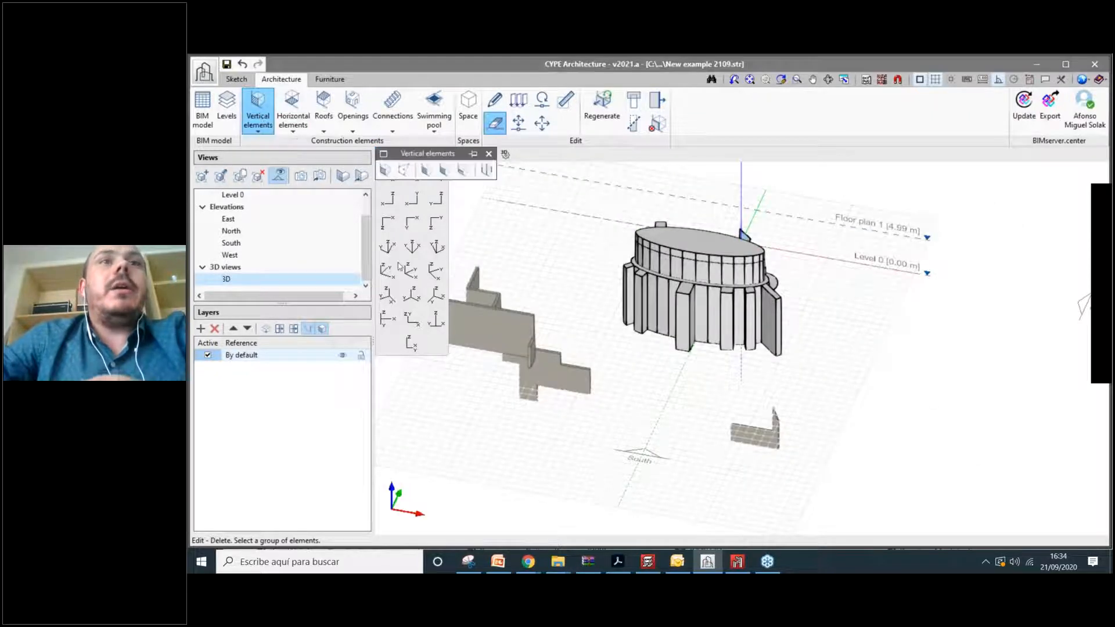
pyautogui.click(385, 170)
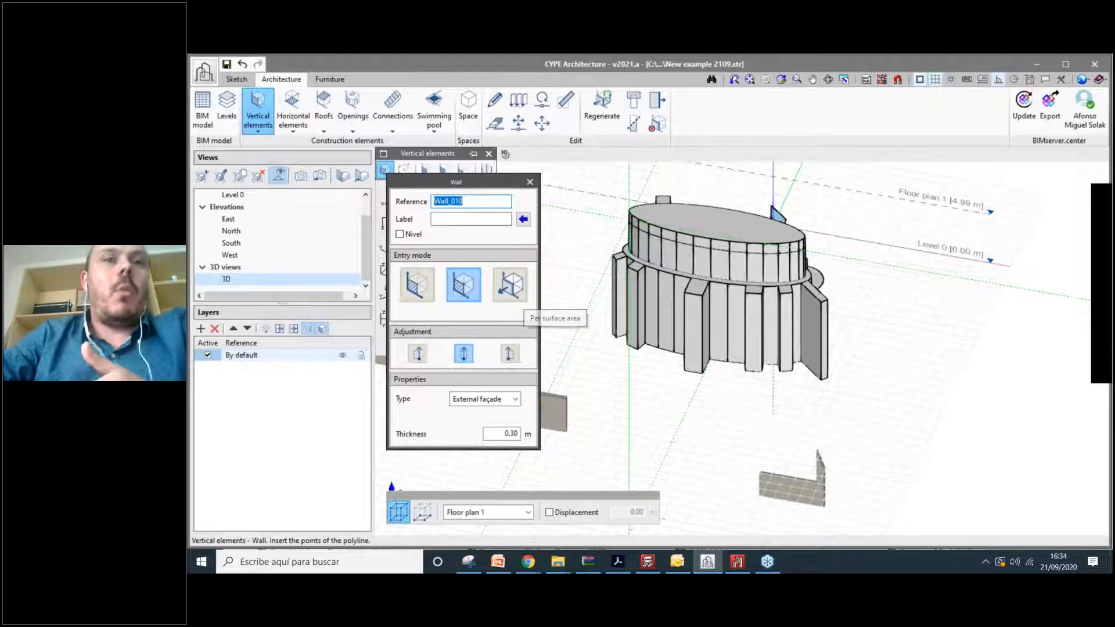
pyautogui.click(513, 292)
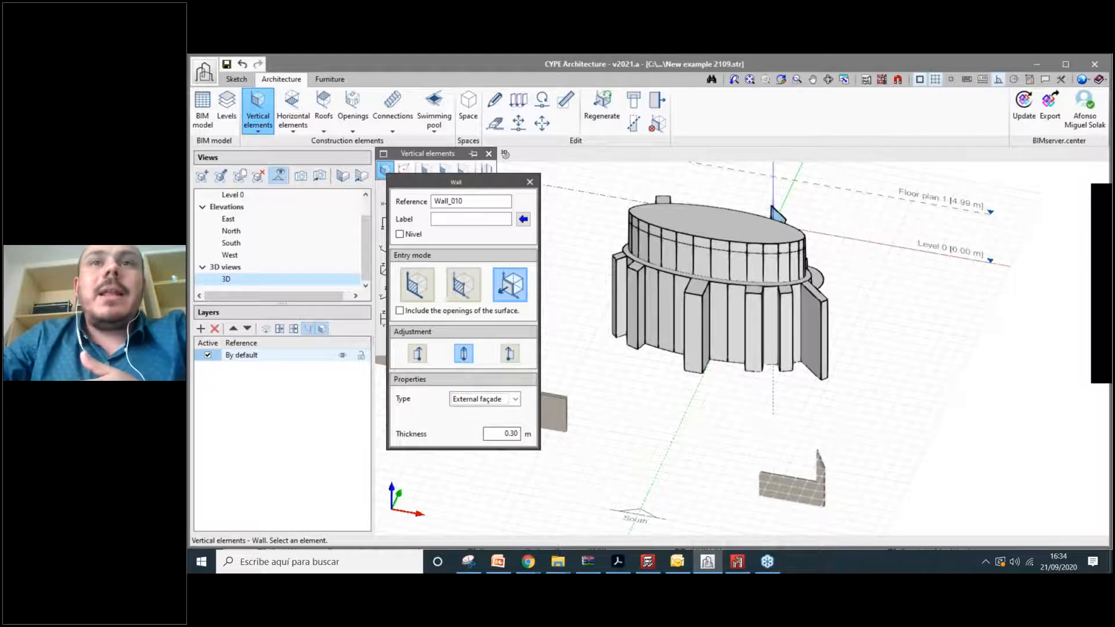
pyautogui.scroll(3, 697, 290)
pyautogui.click(668, 291)
pyautogui.click(639, 287)
pyautogui.click(695, 288)
pyautogui.click(726, 309)
pyautogui.click(758, 309)
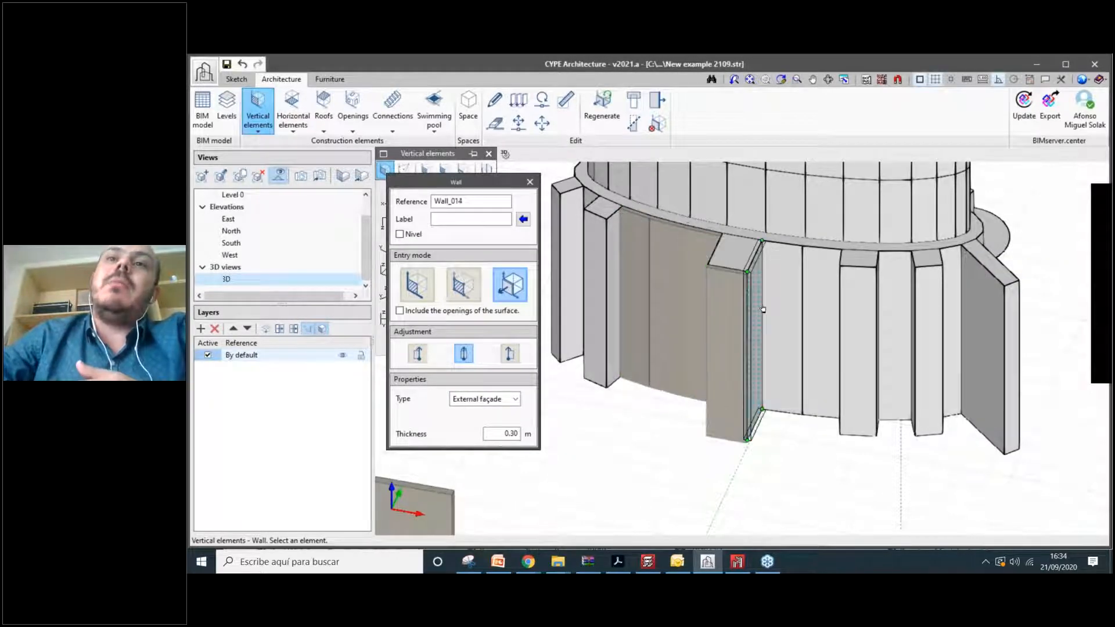
pyautogui.click(793, 309)
pyautogui.click(827, 311)
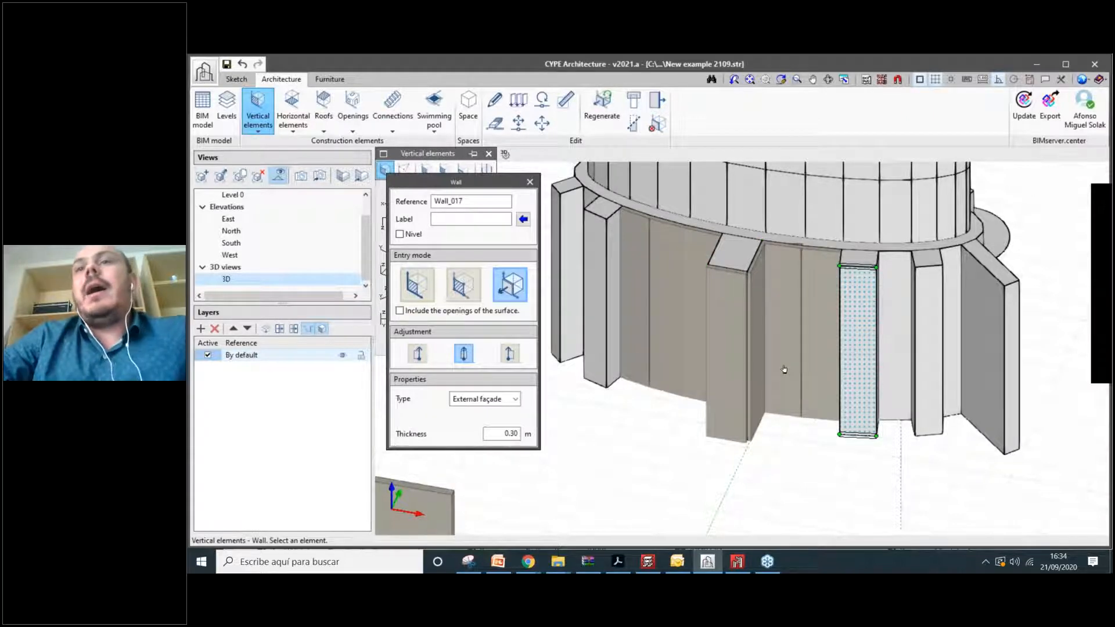
# Add surface-based walls to the faces of the second pier and the adjoining facet of the curved block.
pyautogui.scroll(1, 783, 369)
pyautogui.keyDown('shift'); pyautogui.moveTo(916, 291); pyautogui.dragTo(949, 303, button='middle'); pyautogui.keyUp('shift')
pyautogui.click(917, 313)
pyautogui.click(946, 304)
pyautogui.keyDown('shift'); pyautogui.moveTo(860, 357); pyautogui.dragTo(784, 348, button='middle'); pyautogui.keyUp('shift')
pyautogui.click(858, 395)
pyautogui.click(885, 401)
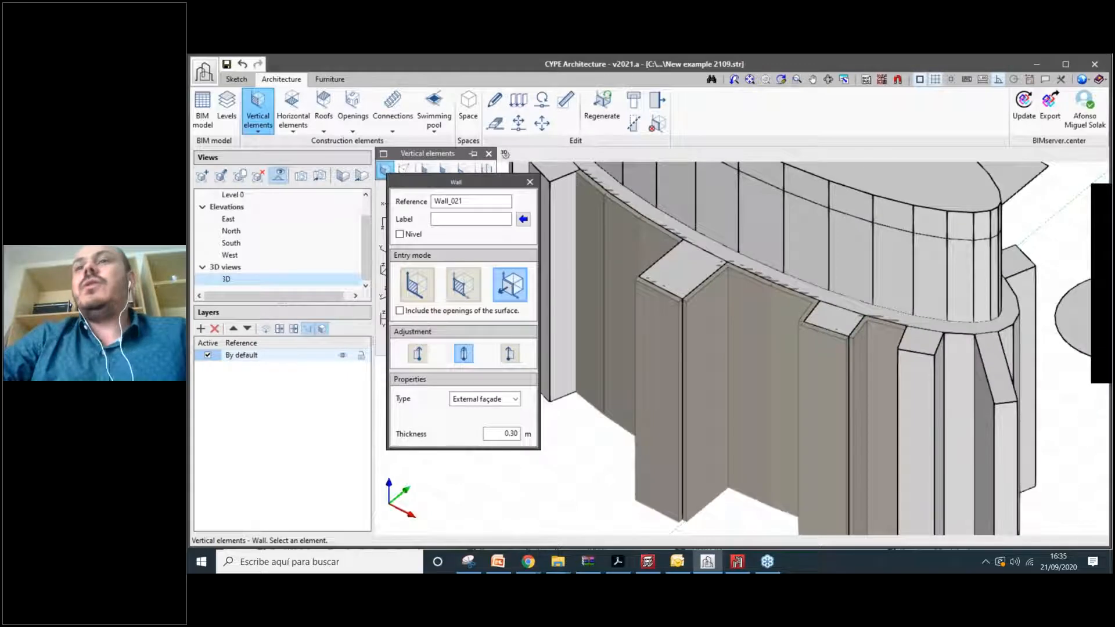
# Add surface-based walls to the faces of the third pier and the facet between it and the projecting fin.
pyautogui.keyDown('shift'); pyautogui.moveTo(885, 371); pyautogui.dragTo(806, 409, button='middle'); pyautogui.keyUp('shift')
pyautogui.click(994, 335)
pyautogui.click(975, 343)
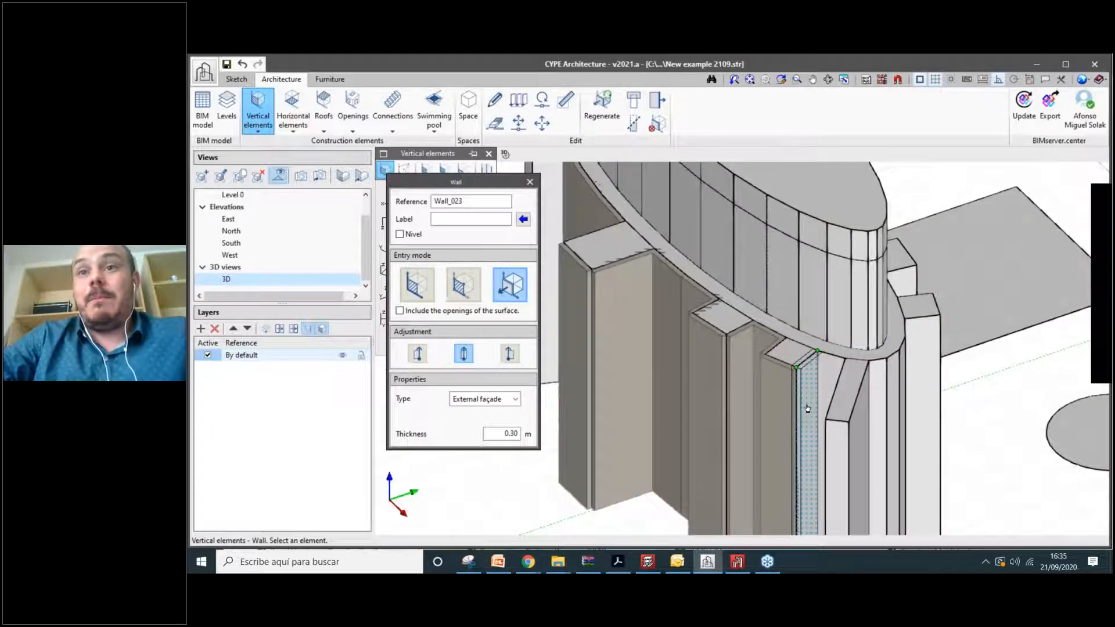
pyautogui.click(806, 409)
pyautogui.click(870, 389)
pyautogui.scroll(-3, 869, 389)
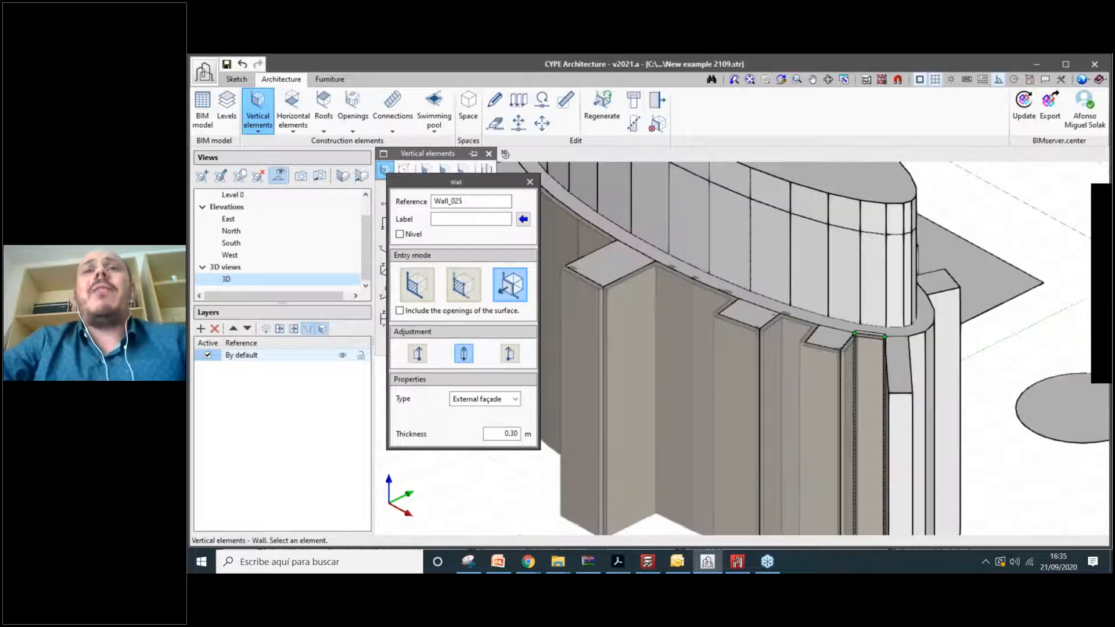
# Add surface-based walls to both sides and the outer end of the projecting fin, plus the narrow facet beside it.
pyautogui.scroll(-5, 884, 411)
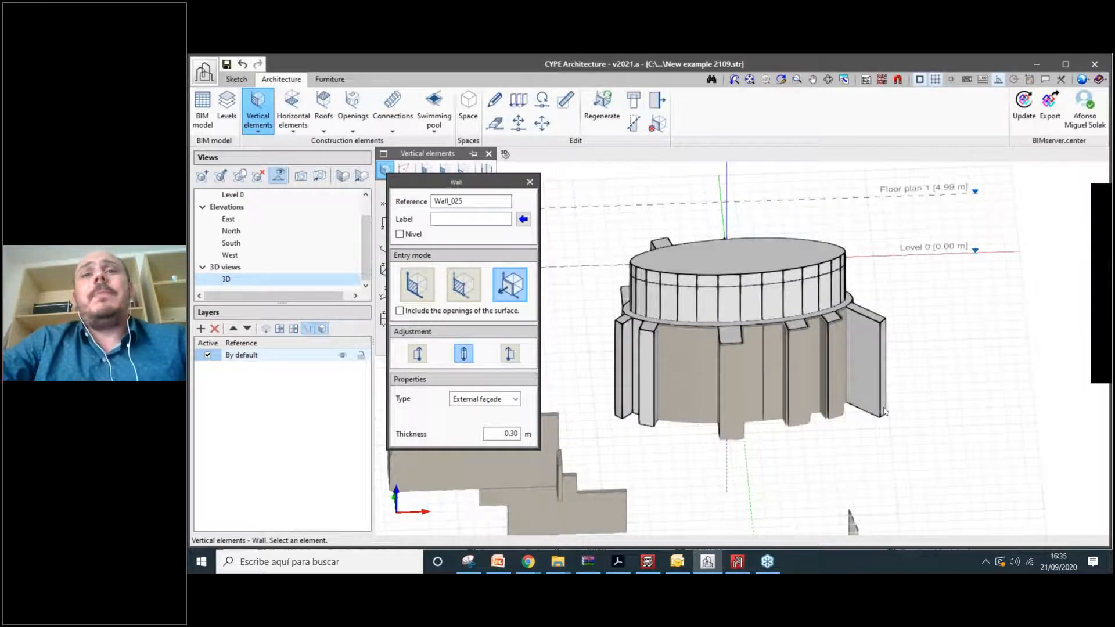
pyautogui.keyDown('shift'); pyautogui.moveTo(884, 411); pyautogui.dragTo(712, 418, button='middle'); pyautogui.keyUp('shift')
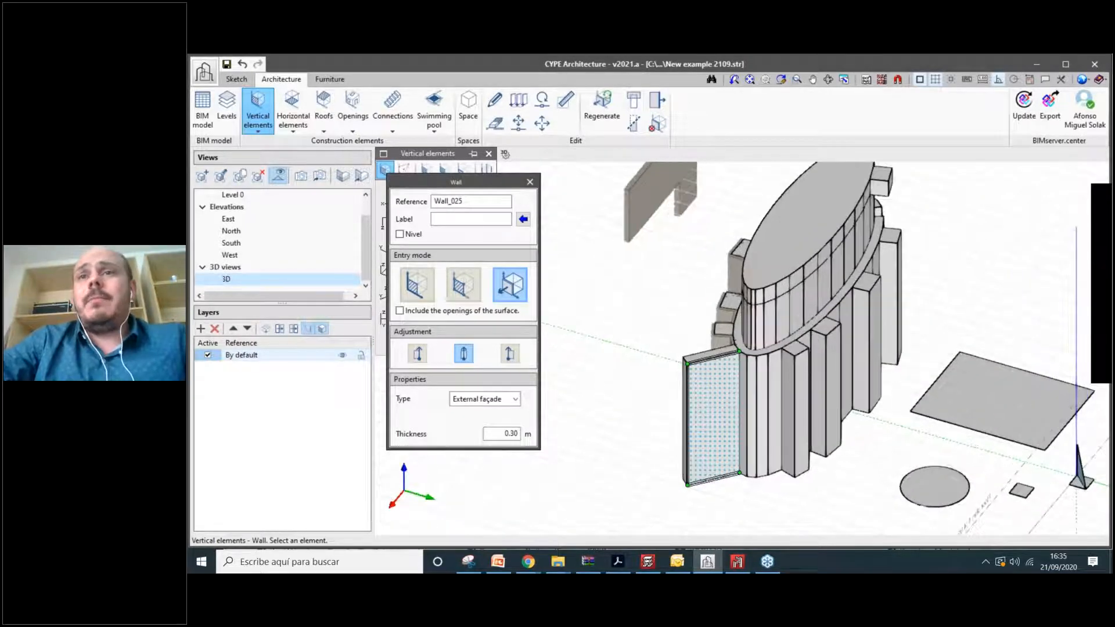
pyautogui.click(713, 418)
pyautogui.scroll(5, 713, 418)
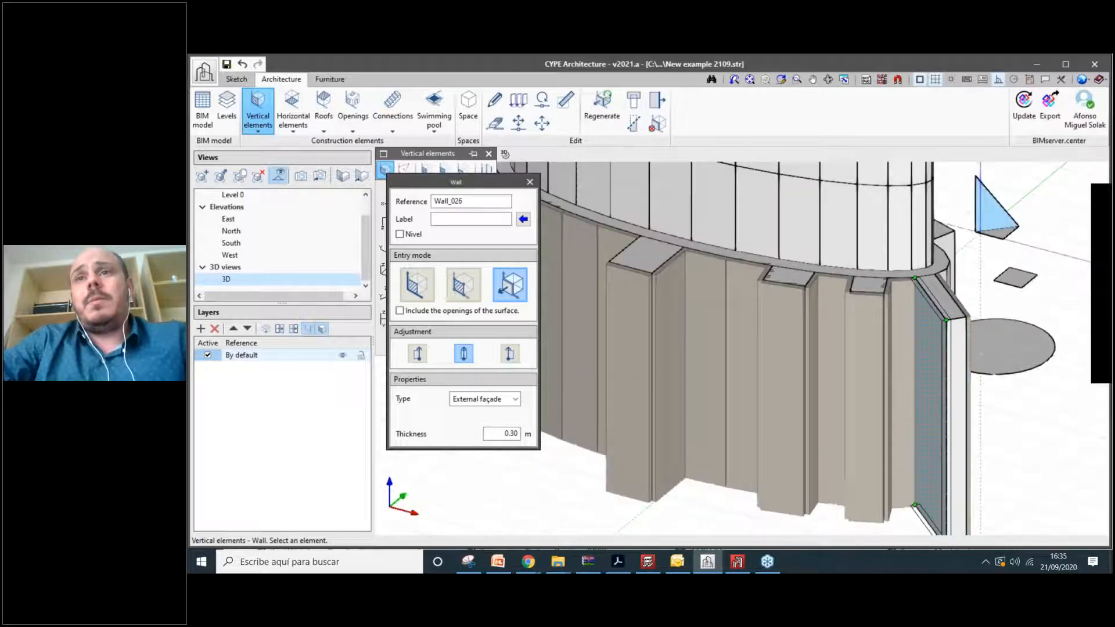
pyautogui.click(931, 406)
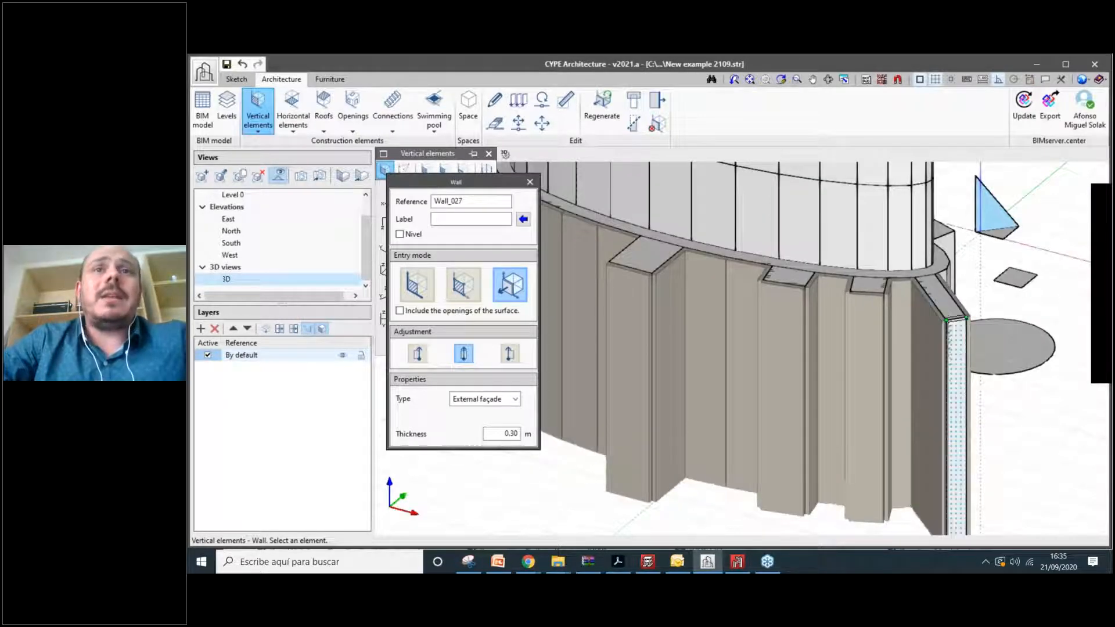
pyautogui.keyDown('shift'); pyautogui.moveTo(931, 407); pyautogui.dragTo(637, 356, button='middle'); pyautogui.keyUp('shift')
pyautogui.scroll(2, 637, 357)
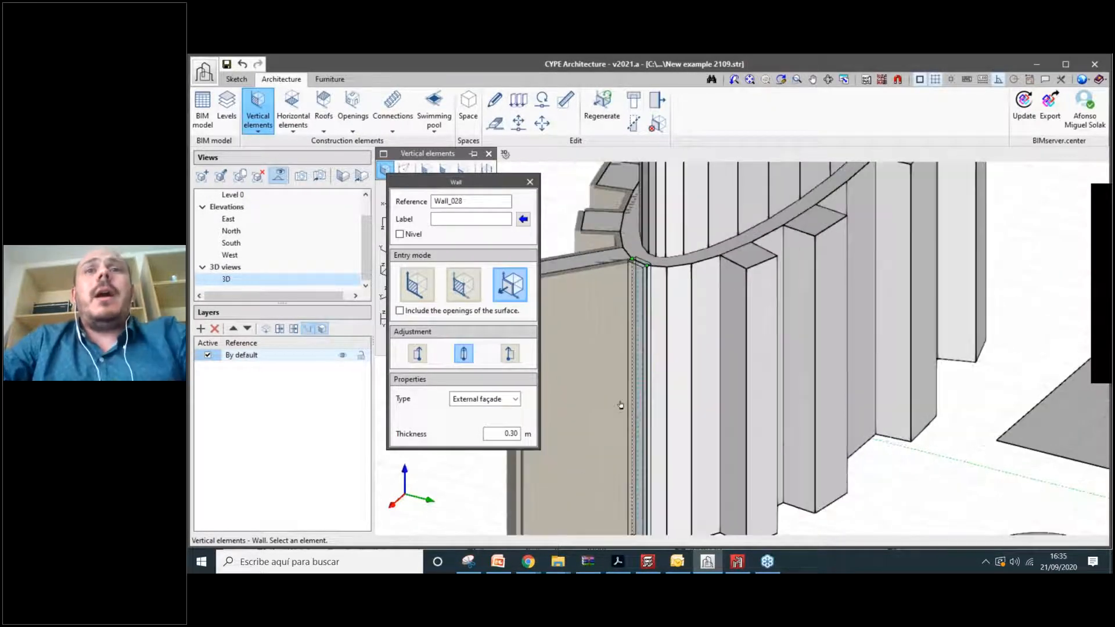
pyautogui.click(620, 405)
# Sketch a small circle on the front face of a pier on the block's far side, which has no walls yet.
pyautogui.keyDown('shift'); pyautogui.moveTo(620, 405); pyautogui.dragTo(888, 374, button='middle'); pyautogui.keyUp('shift')
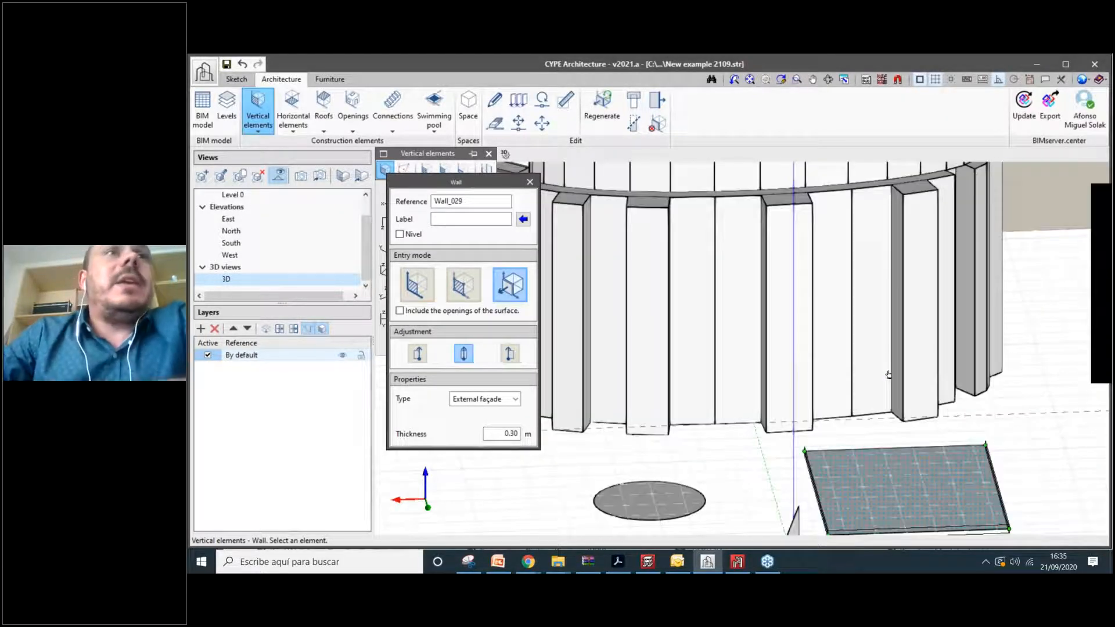
pyautogui.scroll(3, 888, 375)
pyautogui.click(232, 80)
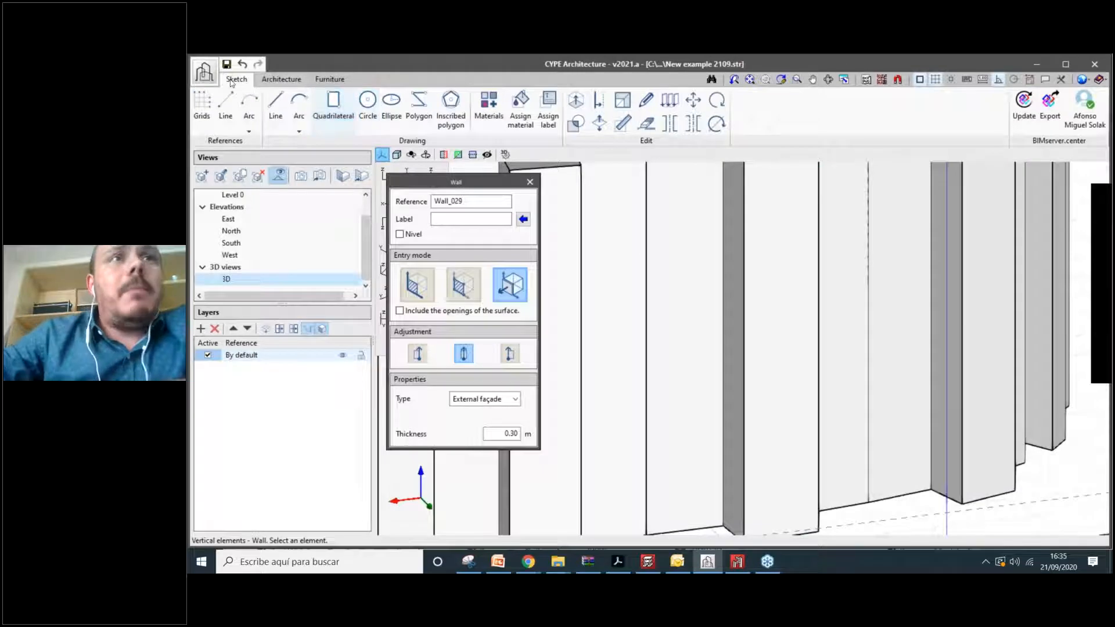
pyautogui.click(368, 105)
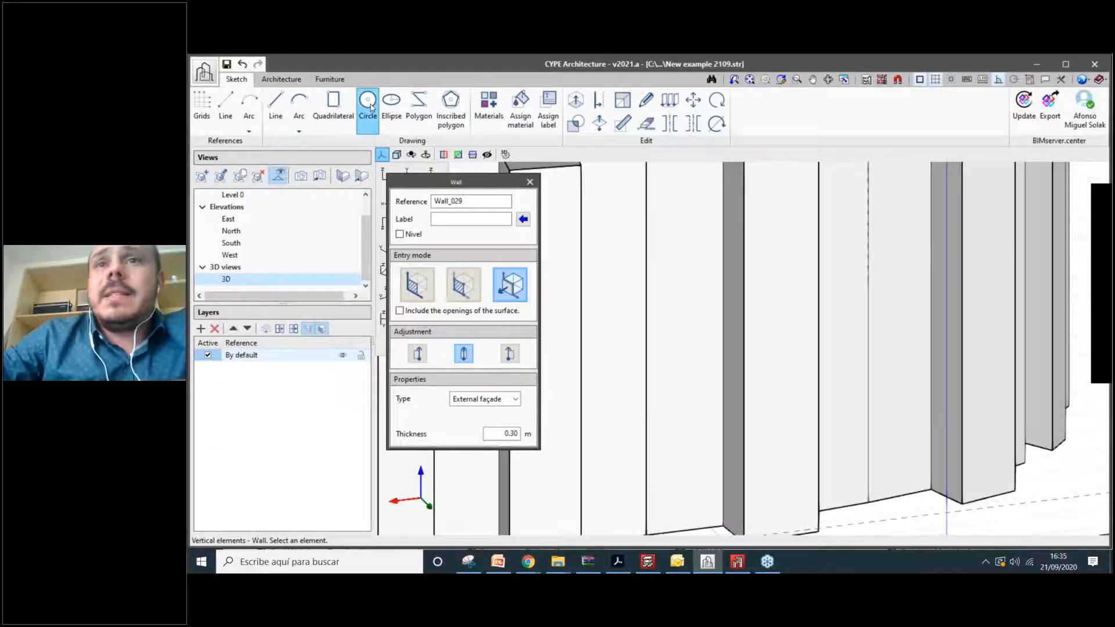
pyautogui.click(784, 293)
pyautogui.click(764, 282)
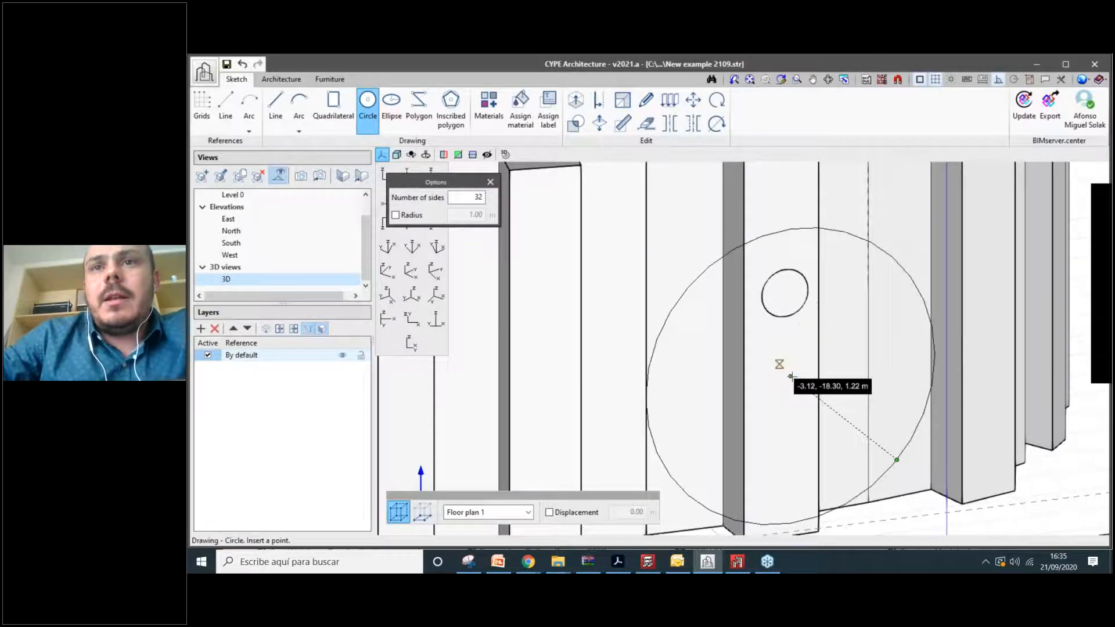
# Sketch a second, slightly smaller circle below the first on the same pier face, undoing an oversized attempt.
pyautogui.click(790, 377)
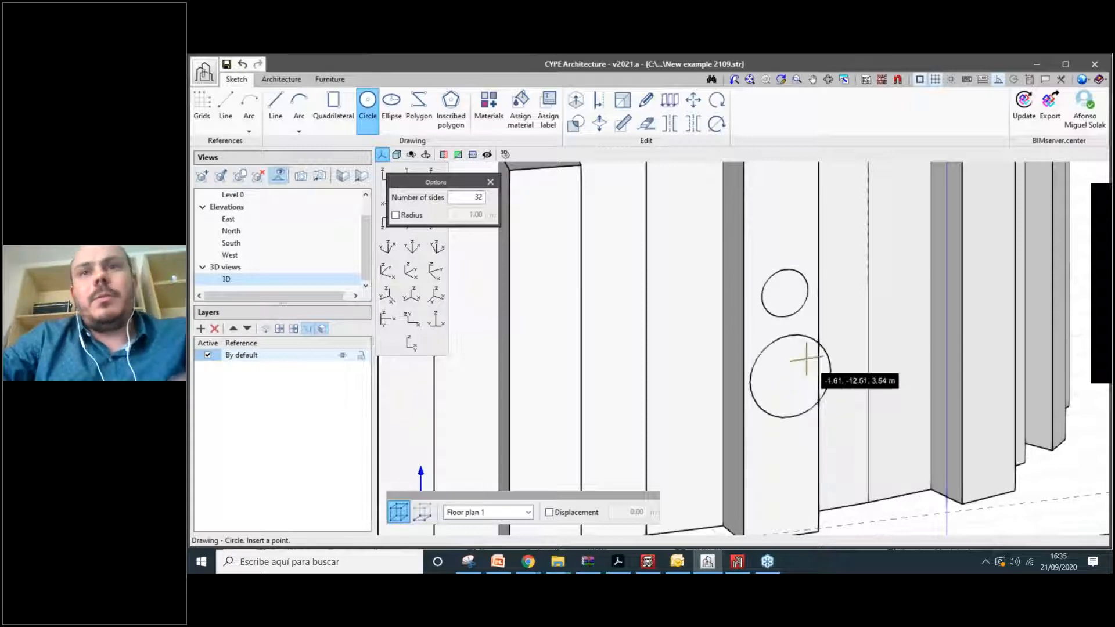
pyautogui.press('Escape')
pyautogui.scroll(3, 783, 372)
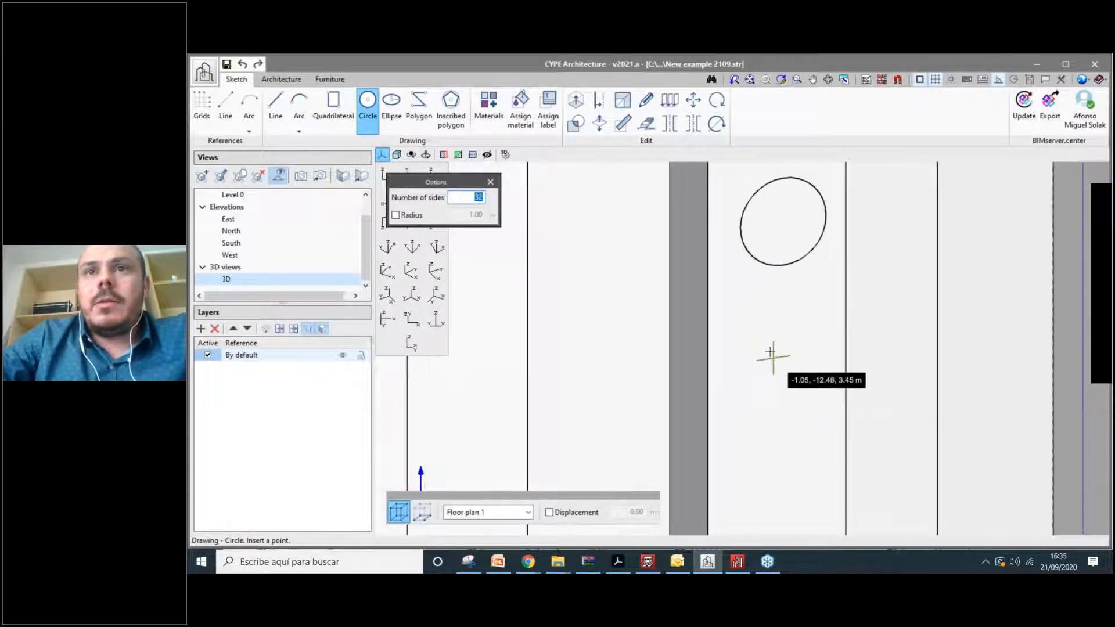
pyautogui.click(771, 361)
pyautogui.click(754, 332)
pyautogui.scroll(-3, 785, 290)
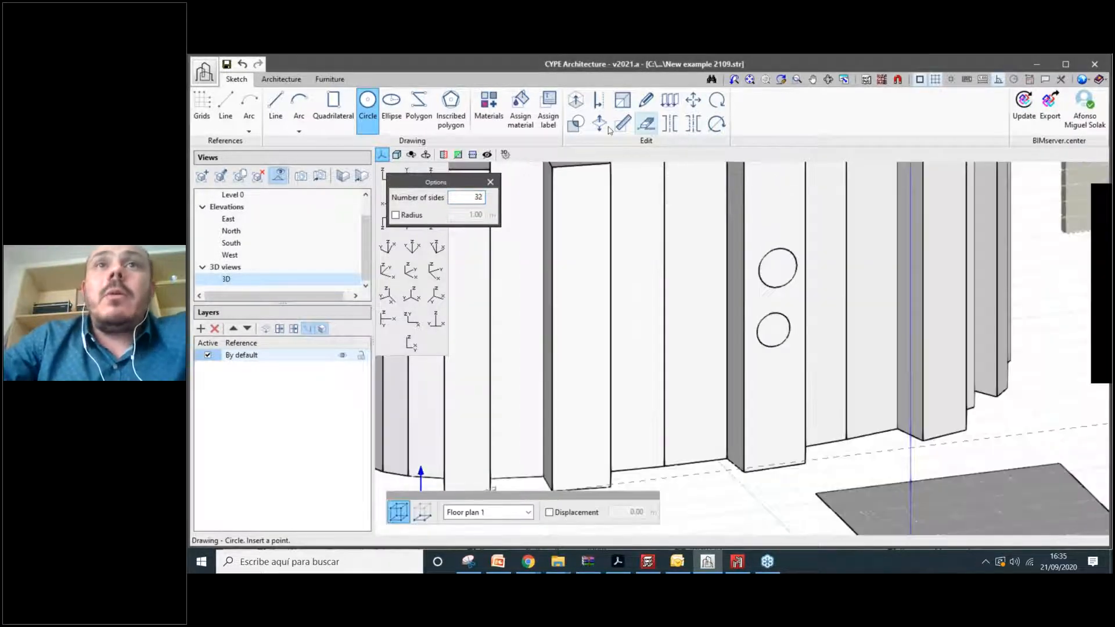
# Delete the two circular faces on the pilaster to leave two round holes.
pyautogui.click(646, 125)
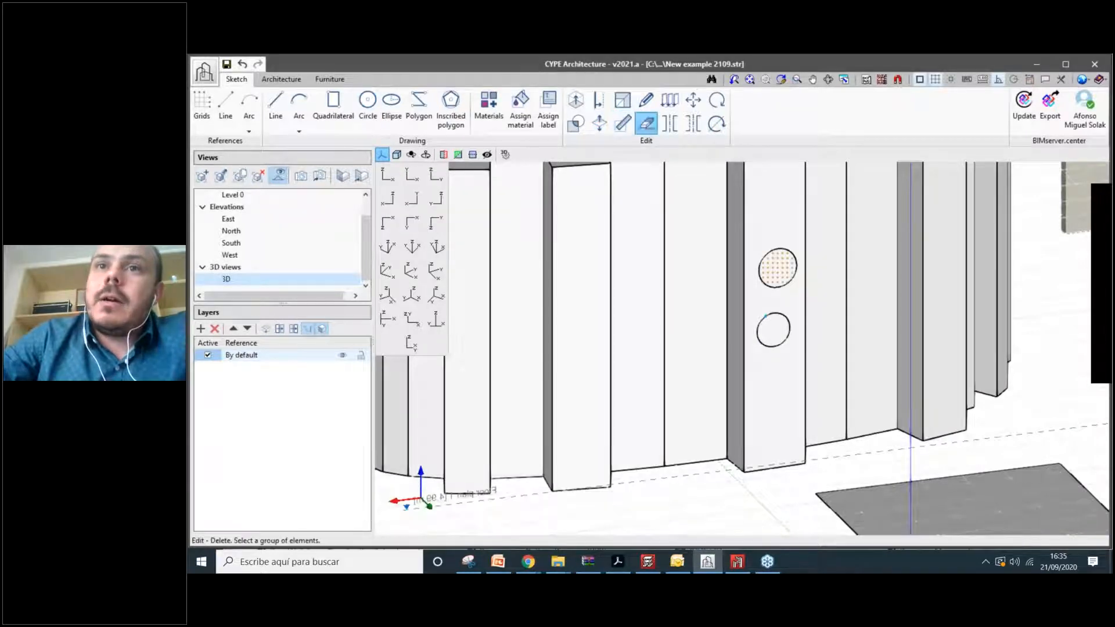
pyautogui.scroll(-3, 815, 394)
pyautogui.scroll(4, 815, 394)
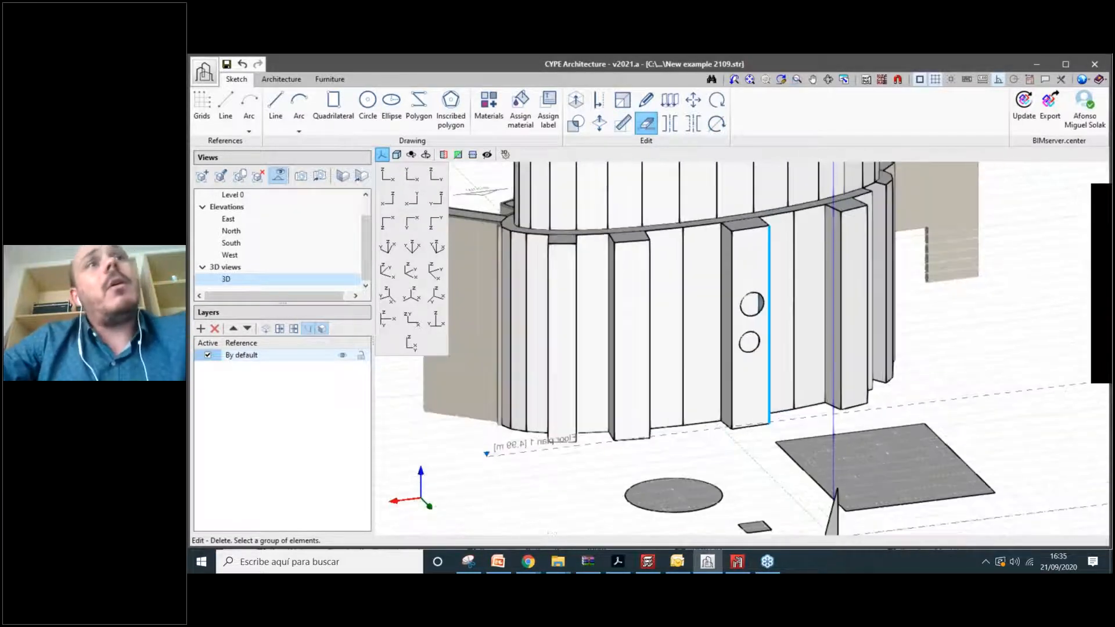
# Create a 0.30 m external façade wall from the pilaster's front surface, including the openings of the surface.
pyautogui.click(281, 79)
pyautogui.click(258, 110)
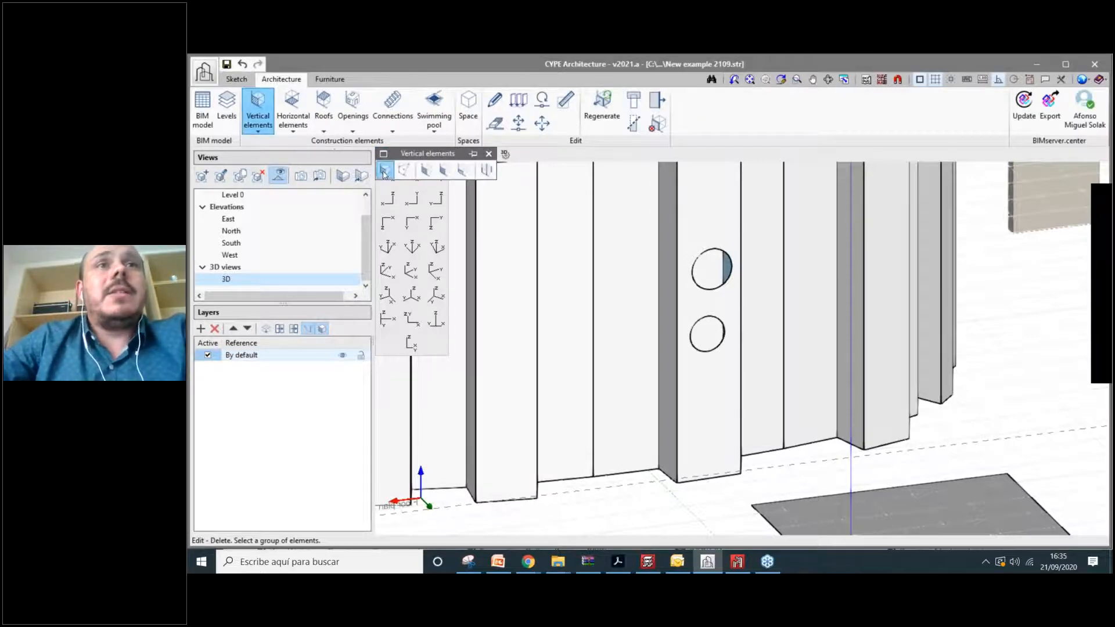
pyautogui.click(384, 172)
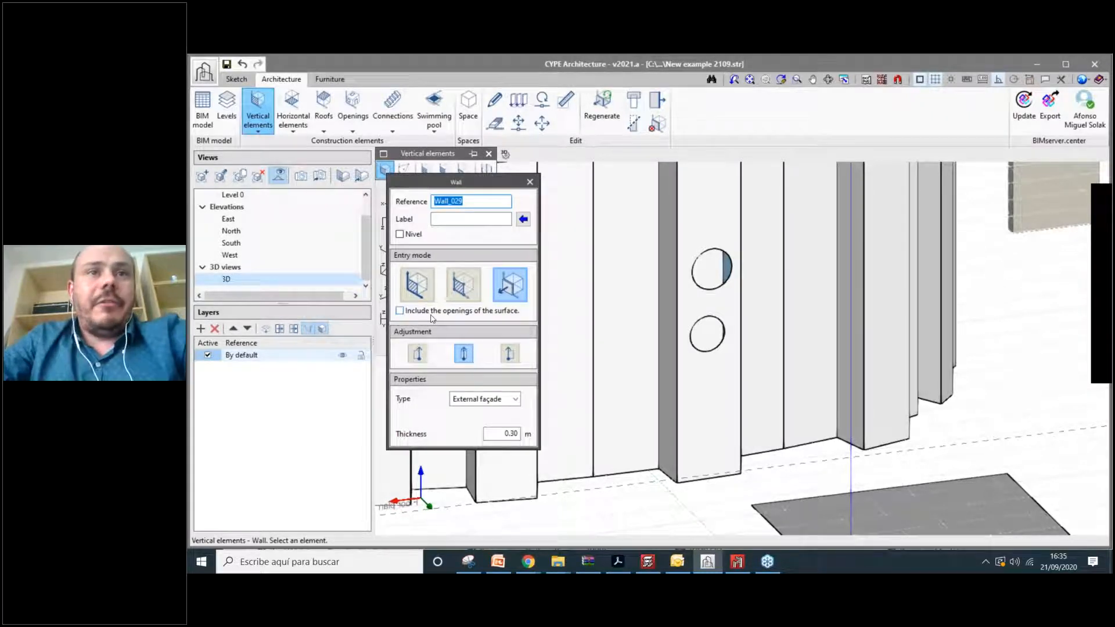
pyautogui.click(400, 312)
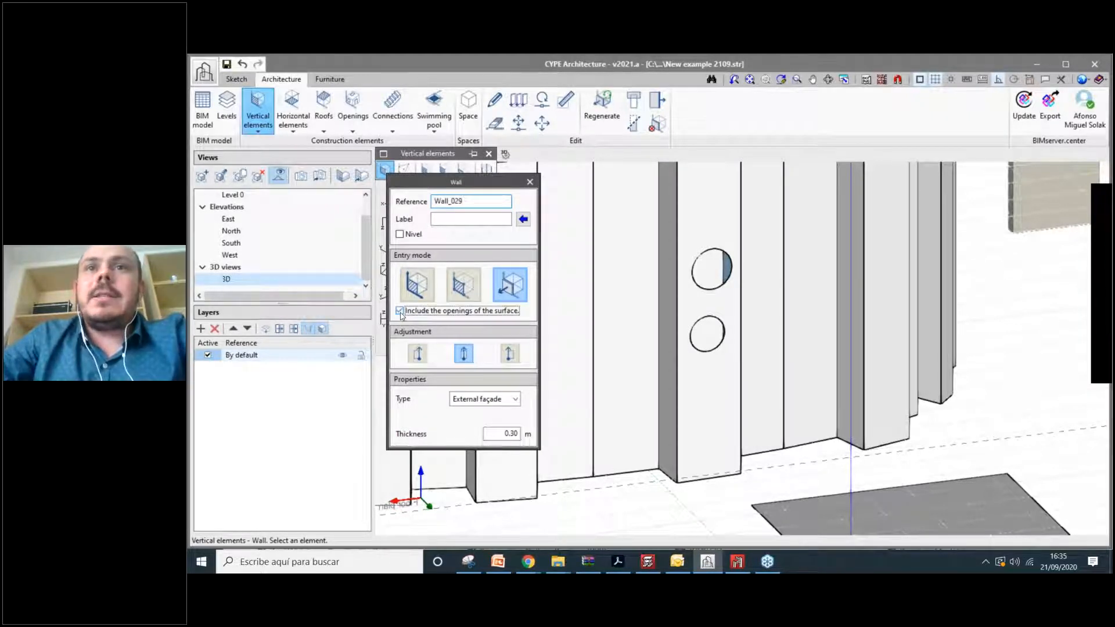
pyautogui.scroll(-1, 431, 452)
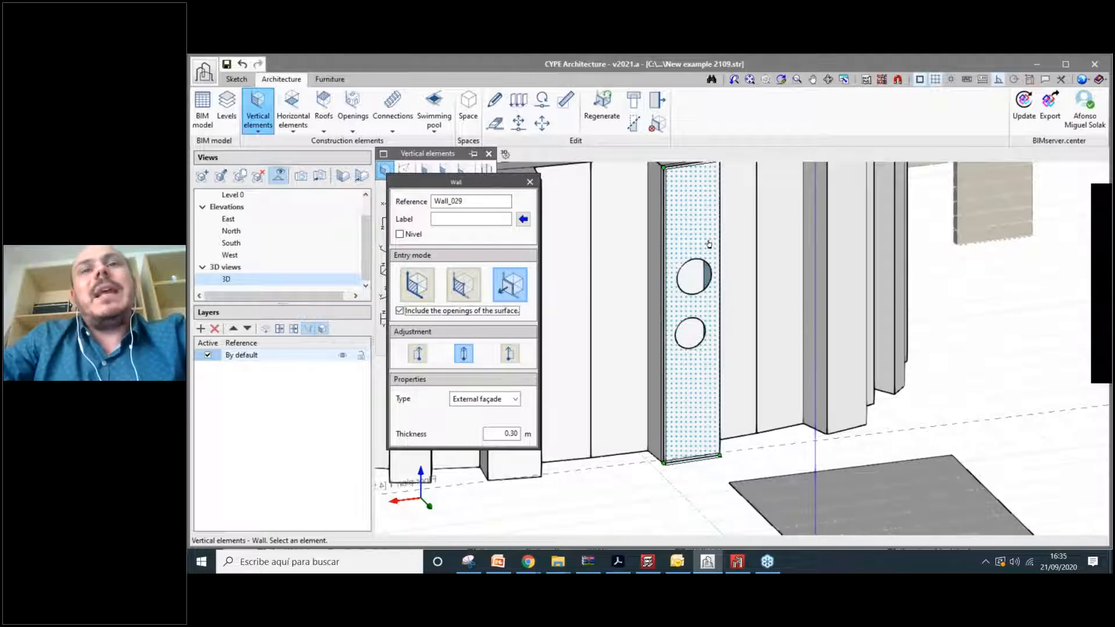
pyautogui.scroll(1, 708, 244)
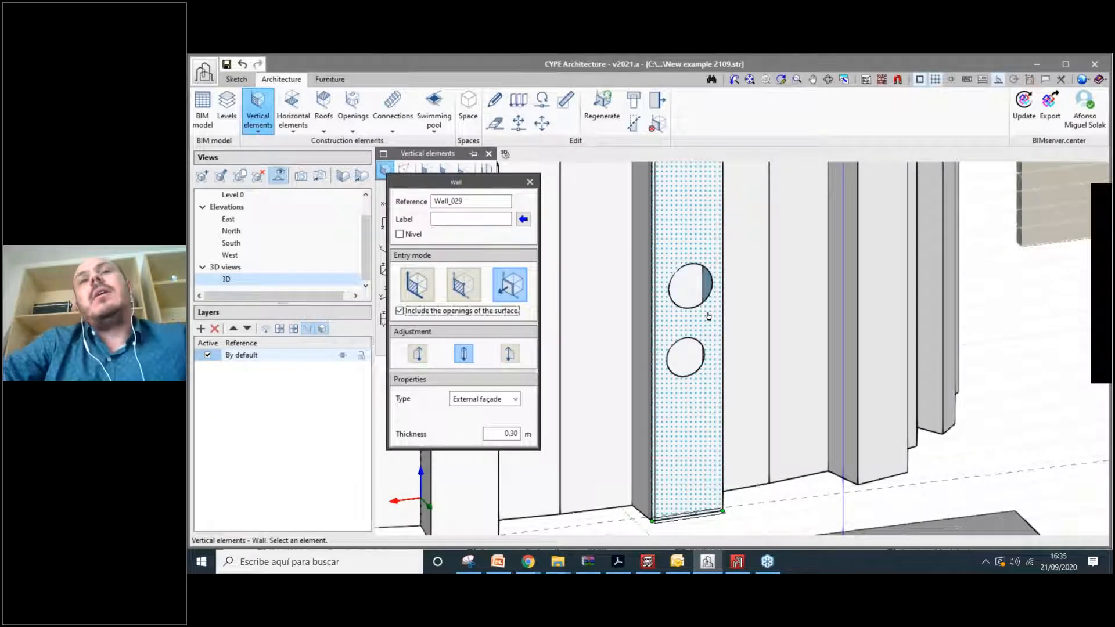
pyautogui.click(709, 317)
pyautogui.moveTo(708, 316)
pyautogui.mouseDown(button='middle')
pyautogui.moveTo(802, 314)
pyautogui.moveTo(679, 324)
pyautogui.mouseUp(button='middle')
pyautogui.scroll(1, 740, 310)
pyautogui.scroll(-1, 740, 310)
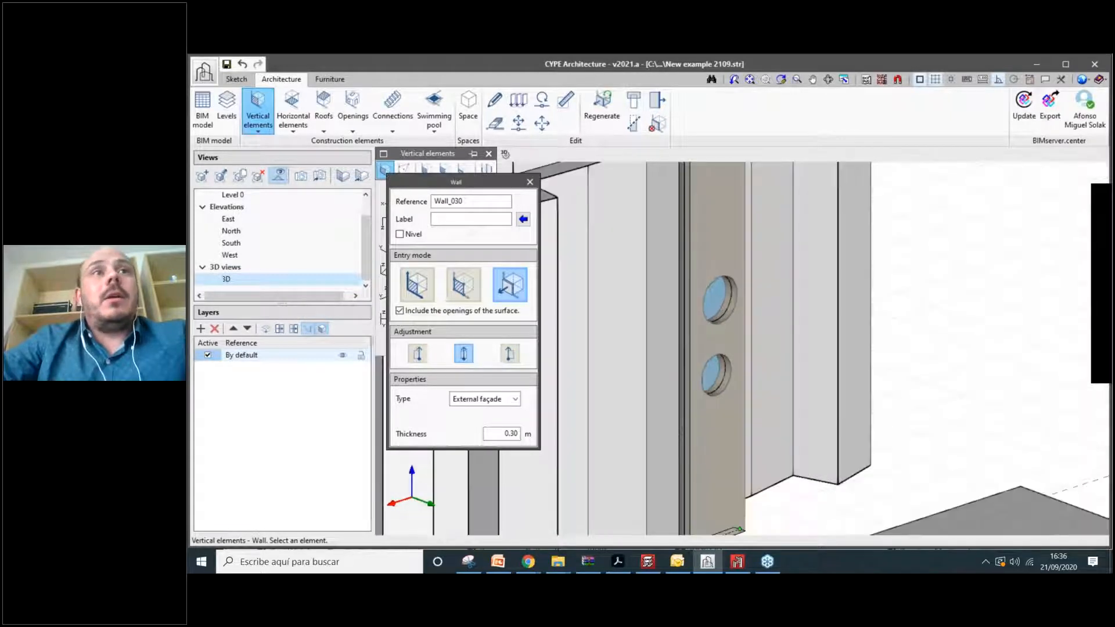
# Examine the new pilaster wall and its circular openings from near and far, and finish the wall command.
pyautogui.click(236, 79)
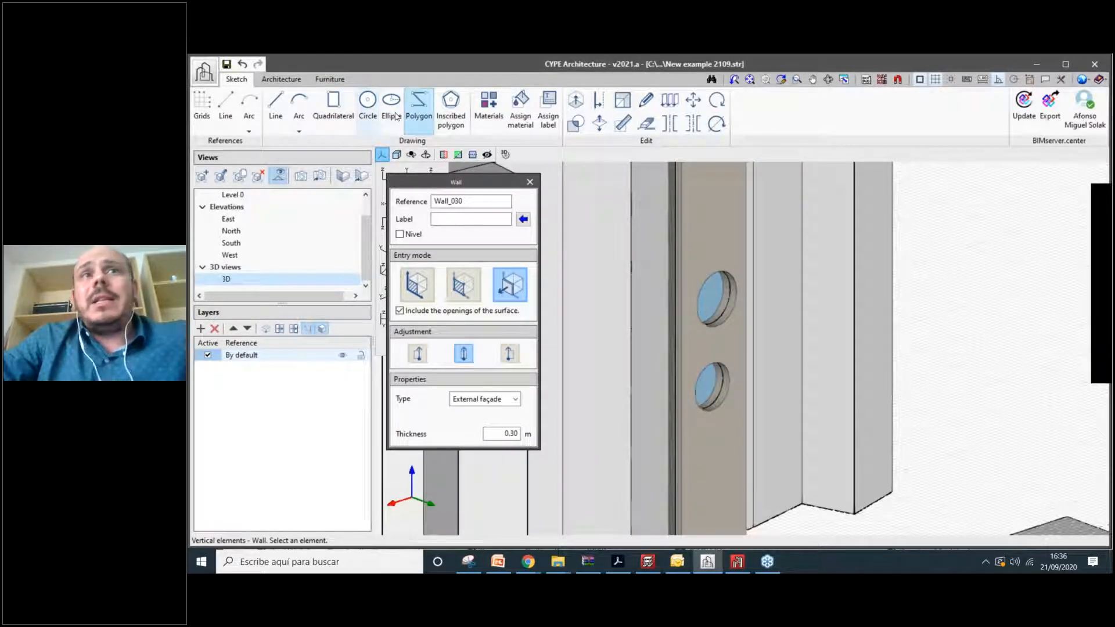
pyautogui.scroll(2, 588, 160)
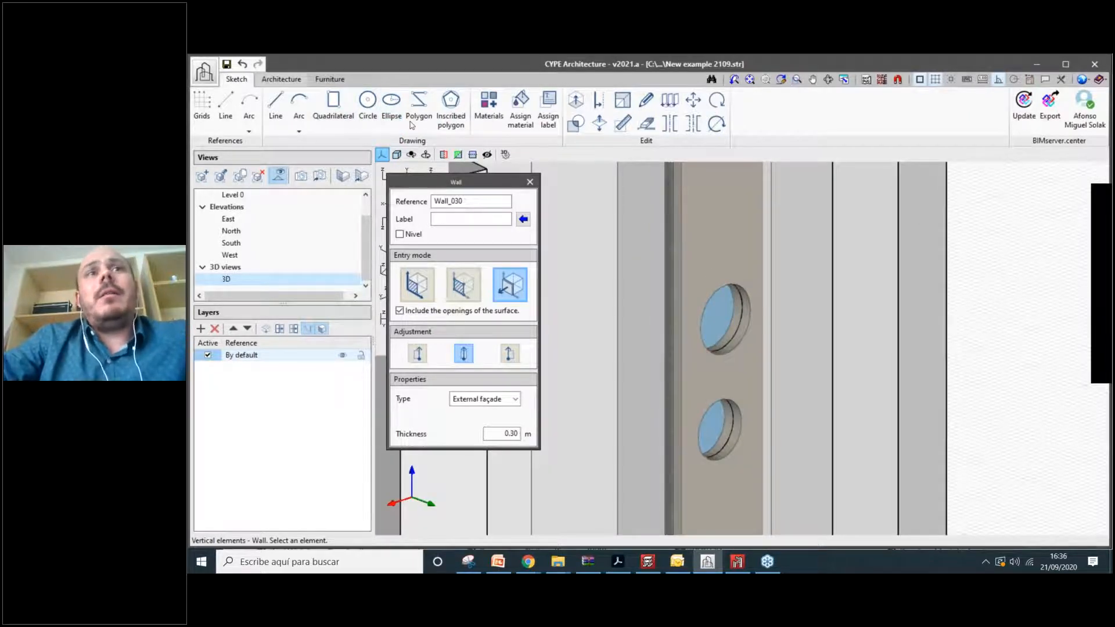
pyautogui.click(280, 79)
pyautogui.scroll(-3, 699, 256)
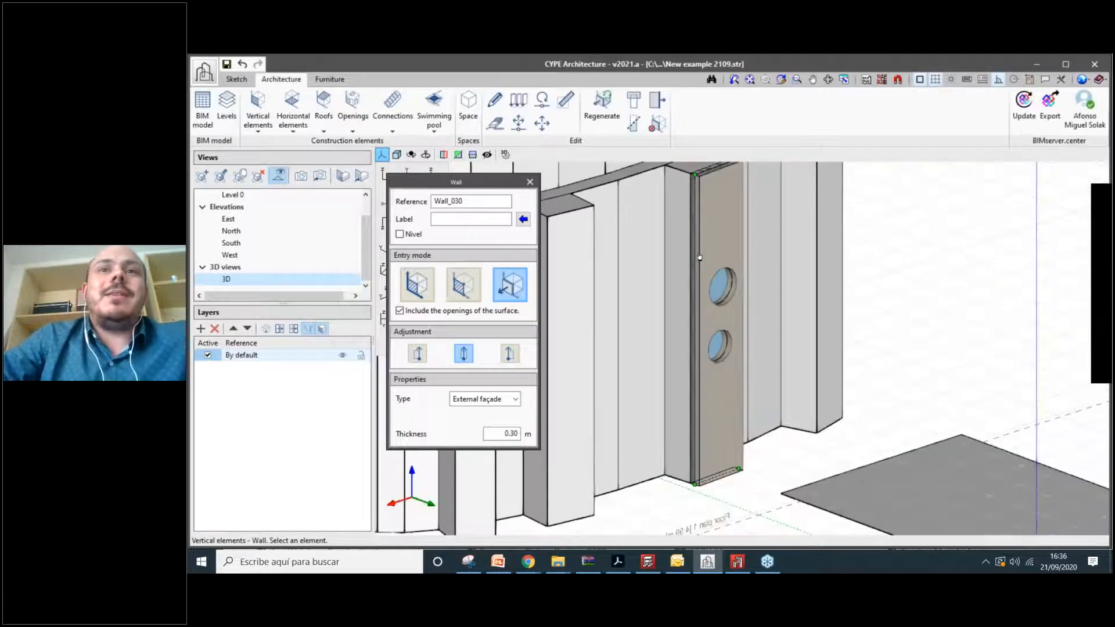
pyautogui.scroll(3, 722, 399)
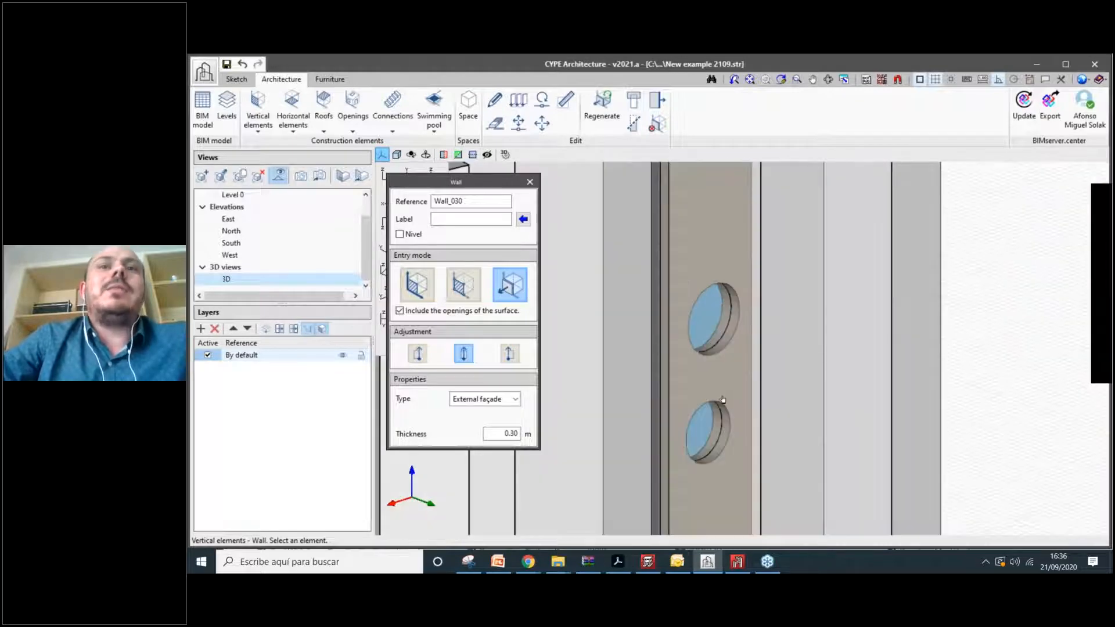
pyautogui.scroll(-5, 694, 418)
pyautogui.keyDown('shift'); pyautogui.moveTo(694, 418); pyautogui.dragTo(603, 458, button='middle'); pyautogui.keyUp('shift')
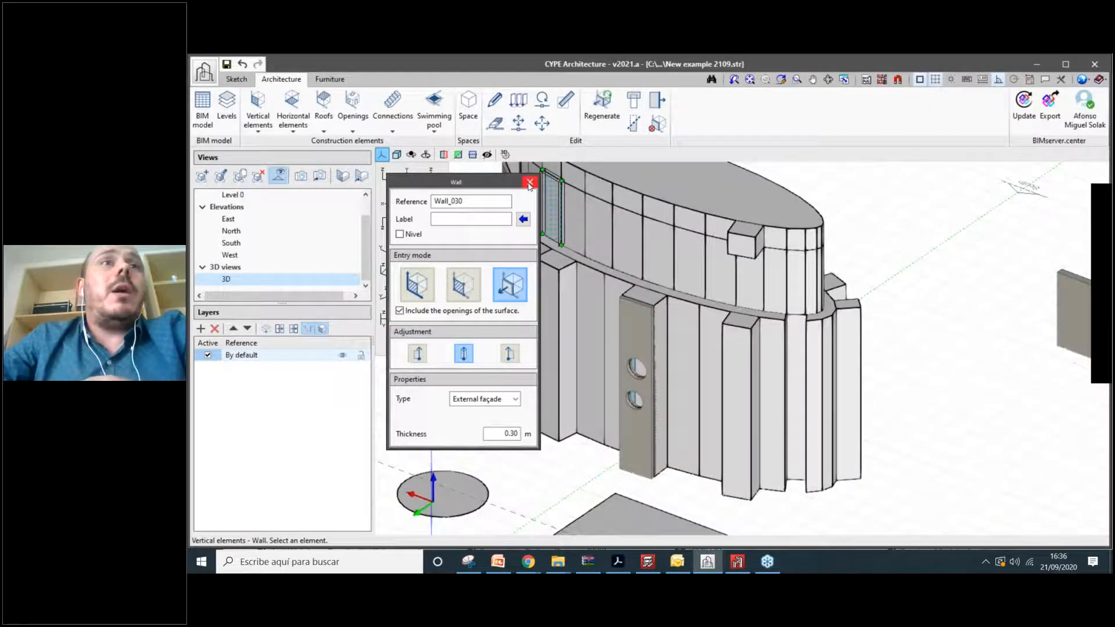
pyautogui.click(530, 183)
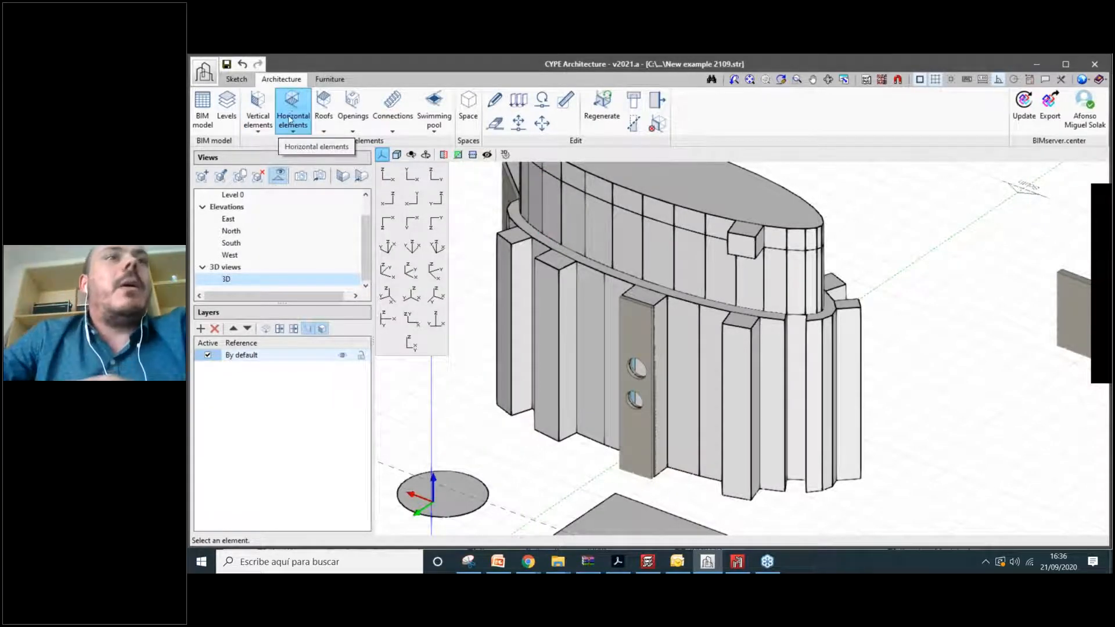
# Create 0.50 m internal floor slabs from existing surfaces on the building's elliptical top and the perforated pilaster's top.
pyautogui.click(289, 119)
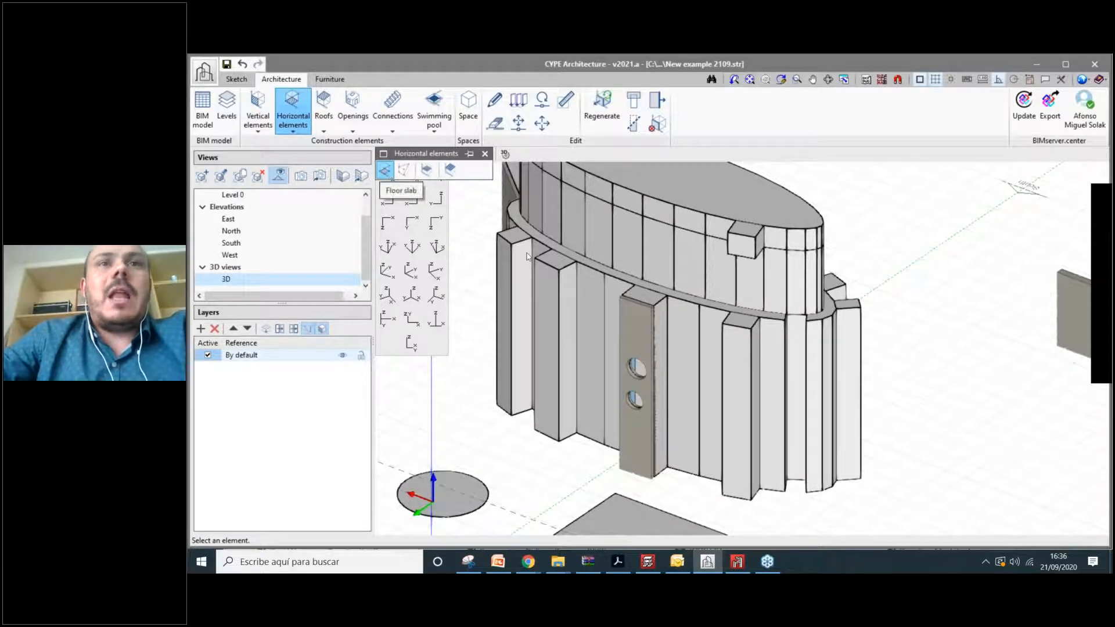
pyautogui.click(383, 170)
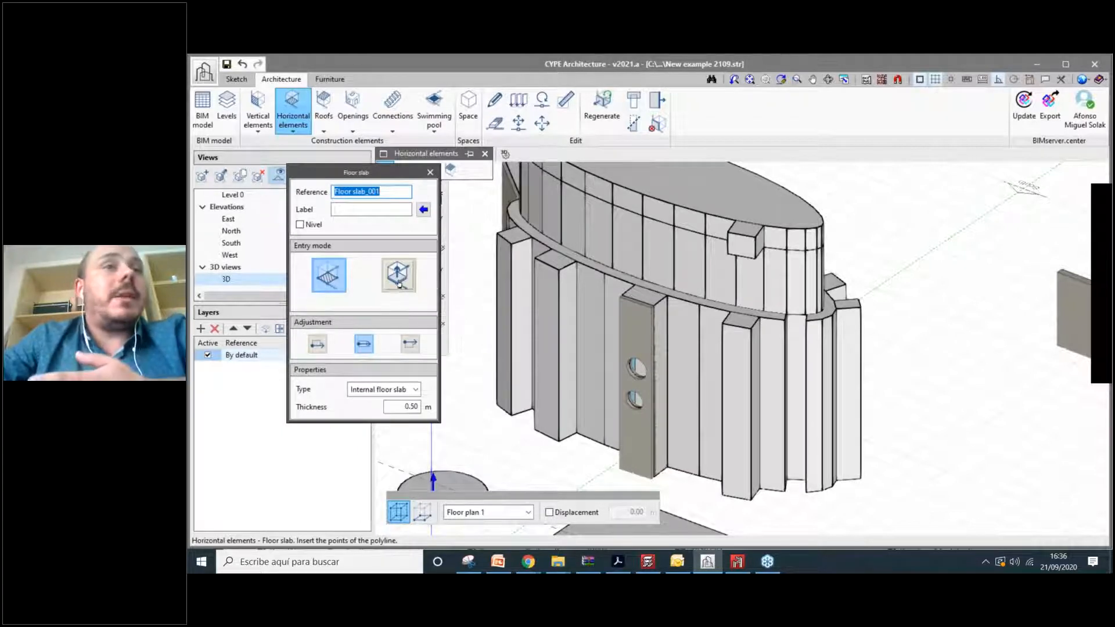
pyautogui.click(398, 283)
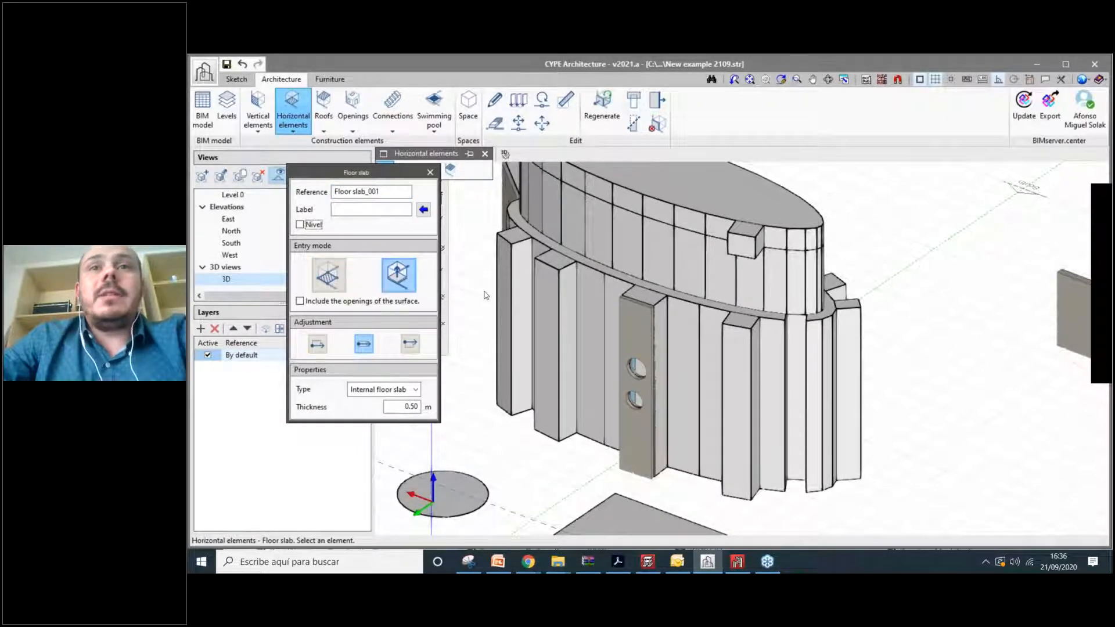
pyautogui.click(711, 216)
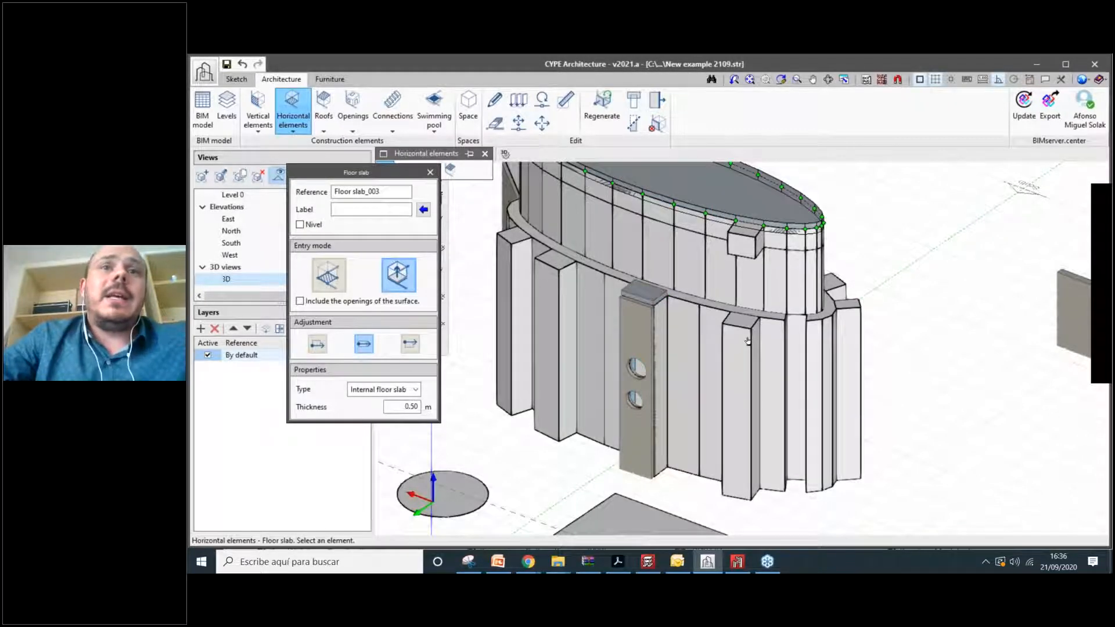
# Add the same floor slab to the top faces of three more pilasters around the building.
pyautogui.scroll(3, 747, 302)
pyautogui.click(740, 339)
pyautogui.moveTo(488, 256); pyautogui.dragTo(639, 308, button='middle')
pyautogui.click(565, 295)
pyautogui.moveTo(565, 295); pyautogui.dragTo(709, 330, button='middle')
pyautogui.click(620, 273)
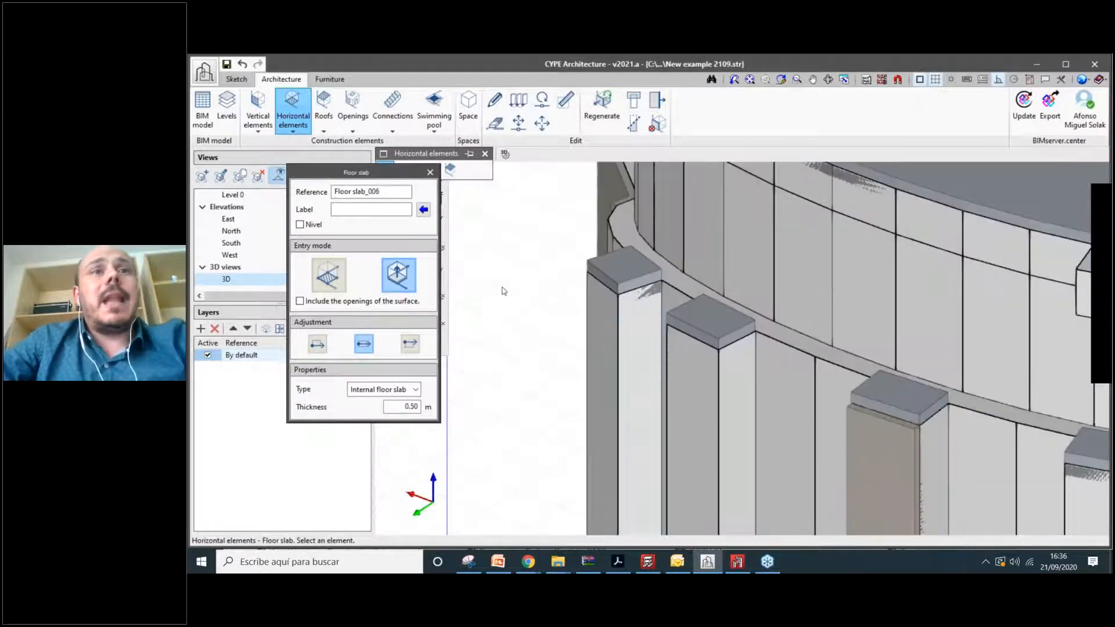
pyautogui.scroll(-1, 502, 291)
pyautogui.moveTo(503, 291); pyautogui.dragTo(465, 250, button='middle')
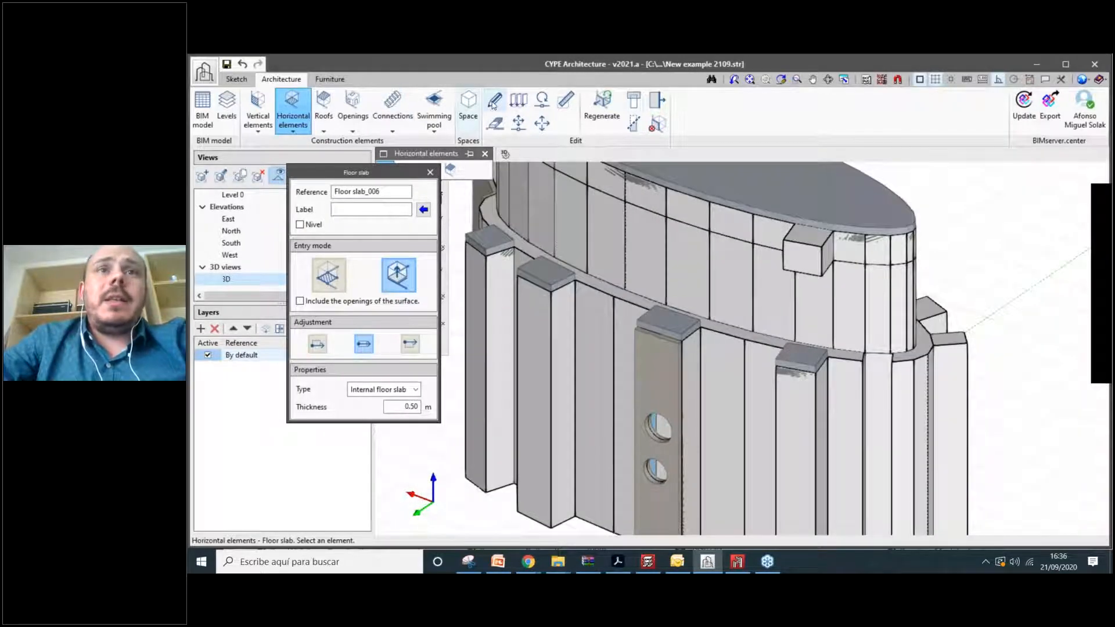
# Set the slab on the outermost capped pilaster beside the double-pilaster pair to type Roof with a thickness of 0.20 m.
pyautogui.click(493, 103)
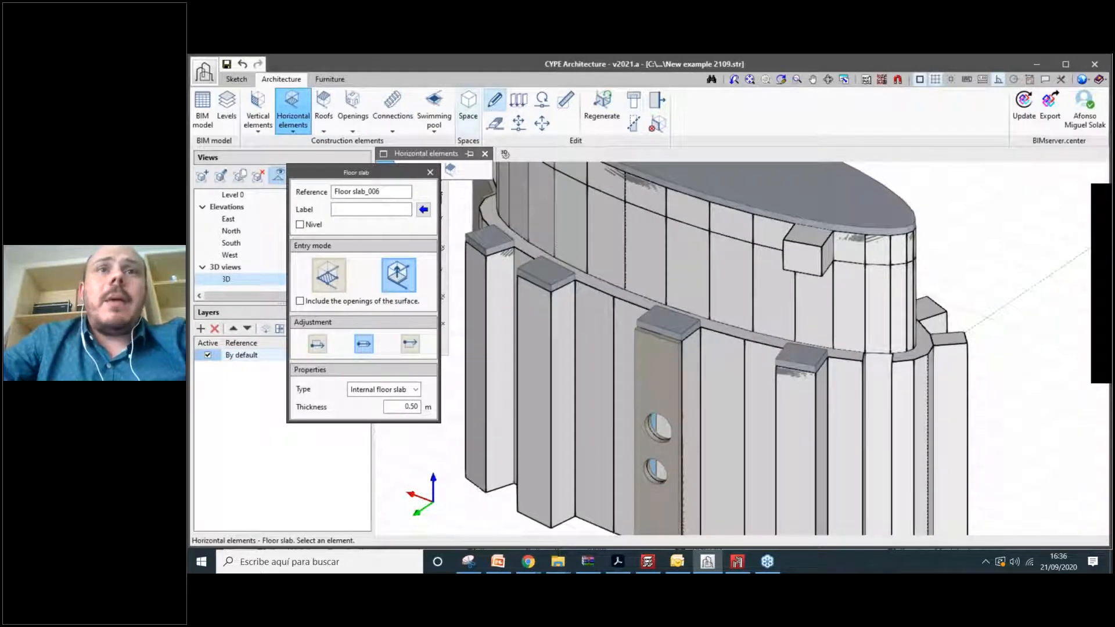
pyautogui.click(490, 242)
pyautogui.doubleClick(693, 366)
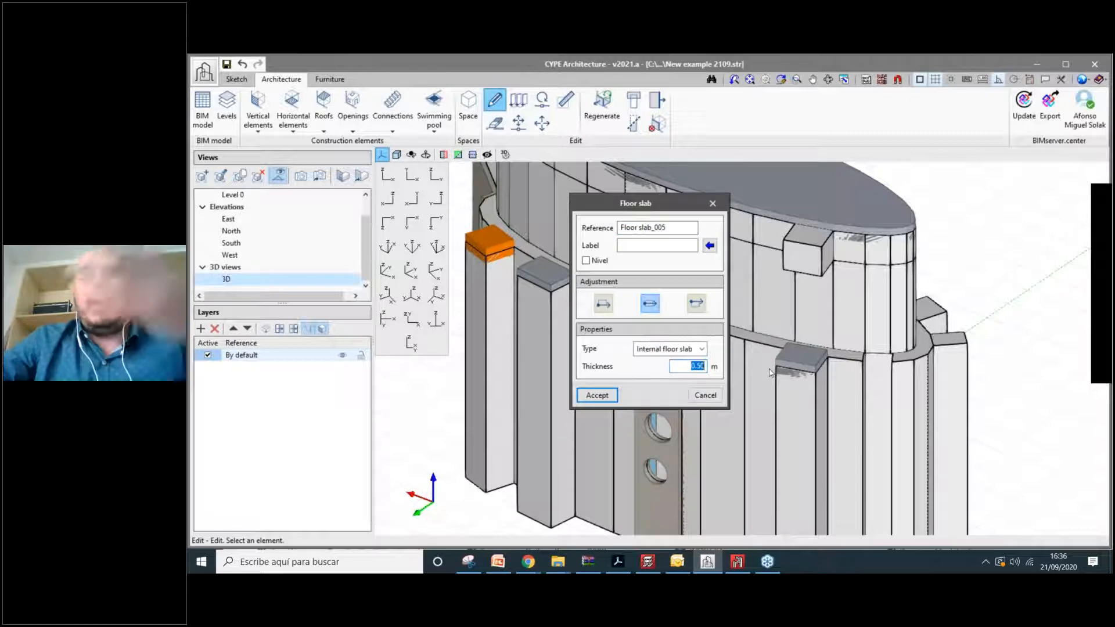
pyautogui.write('0.20')
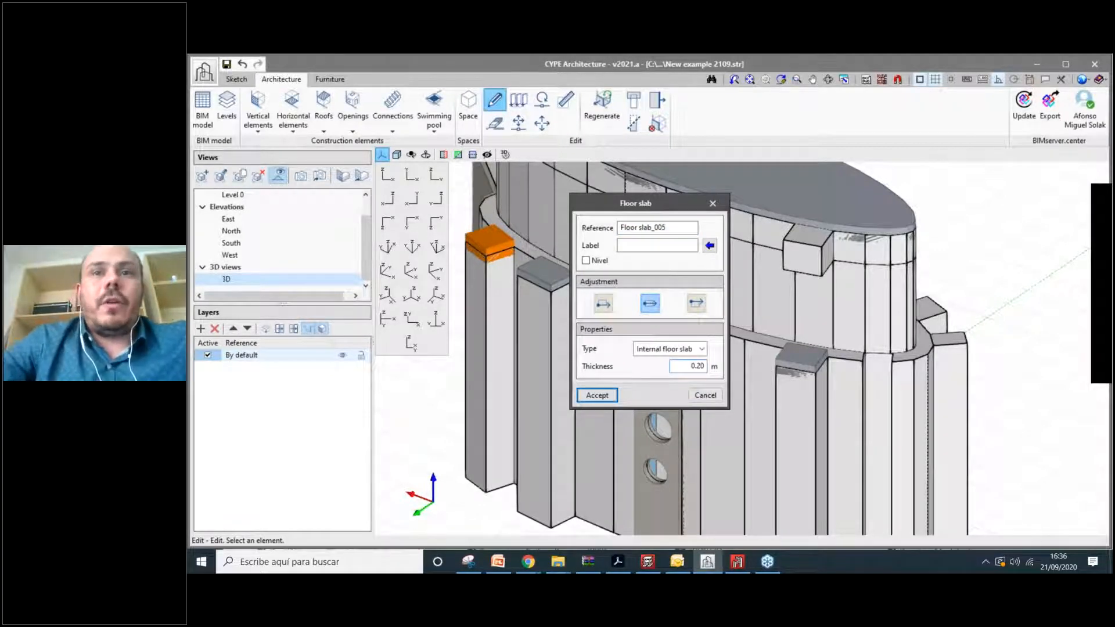
pyautogui.click(681, 350)
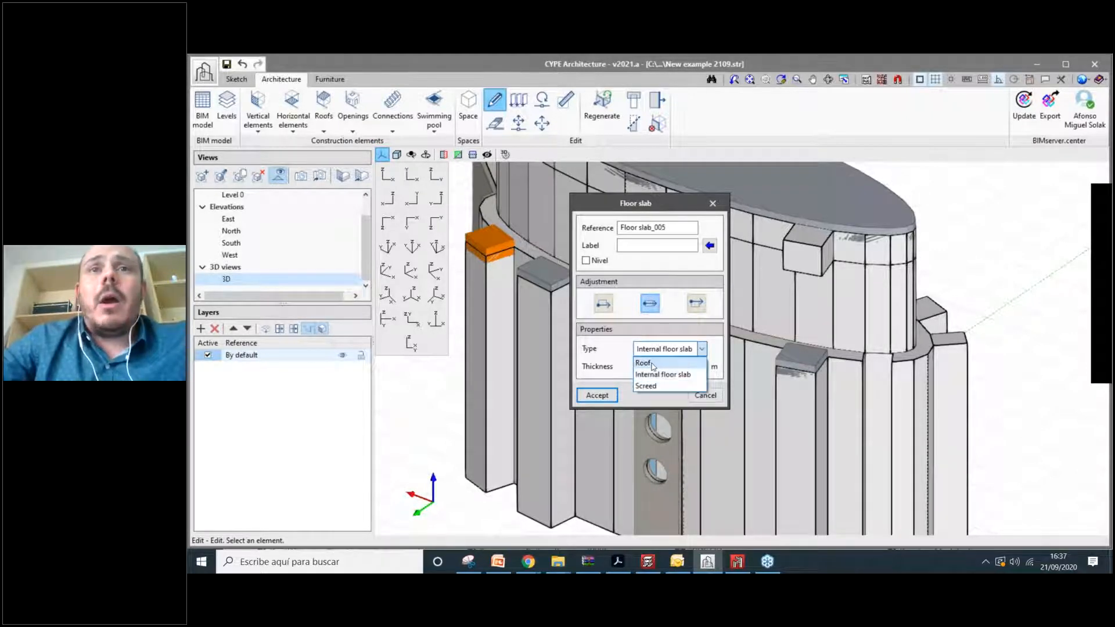
pyautogui.click(658, 364)
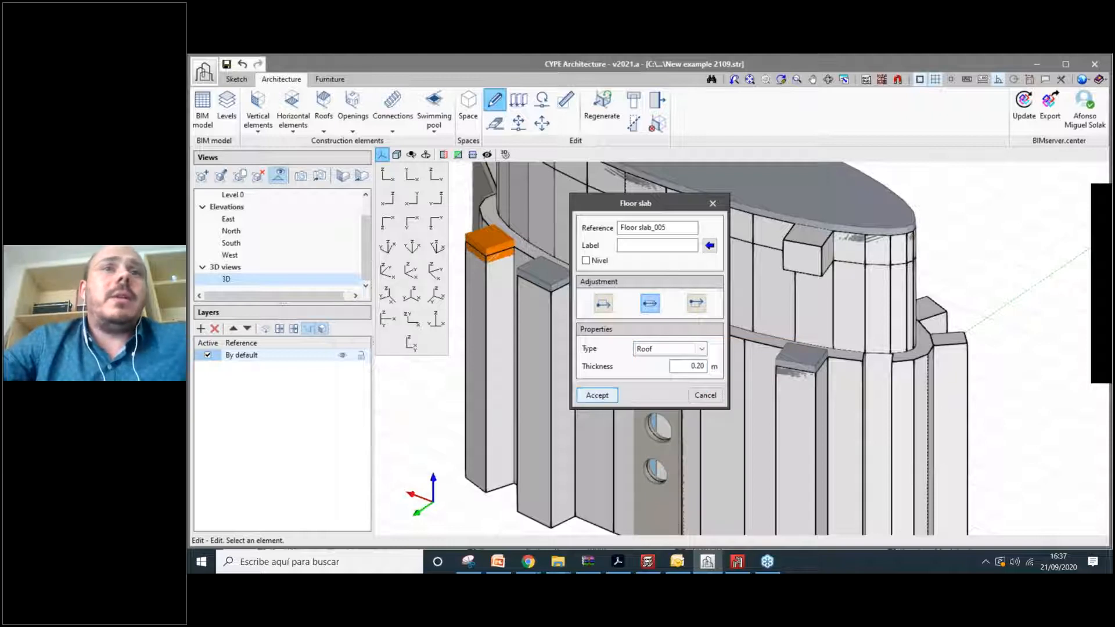
pyautogui.click(597, 395)
pyautogui.scroll(5, 487, 245)
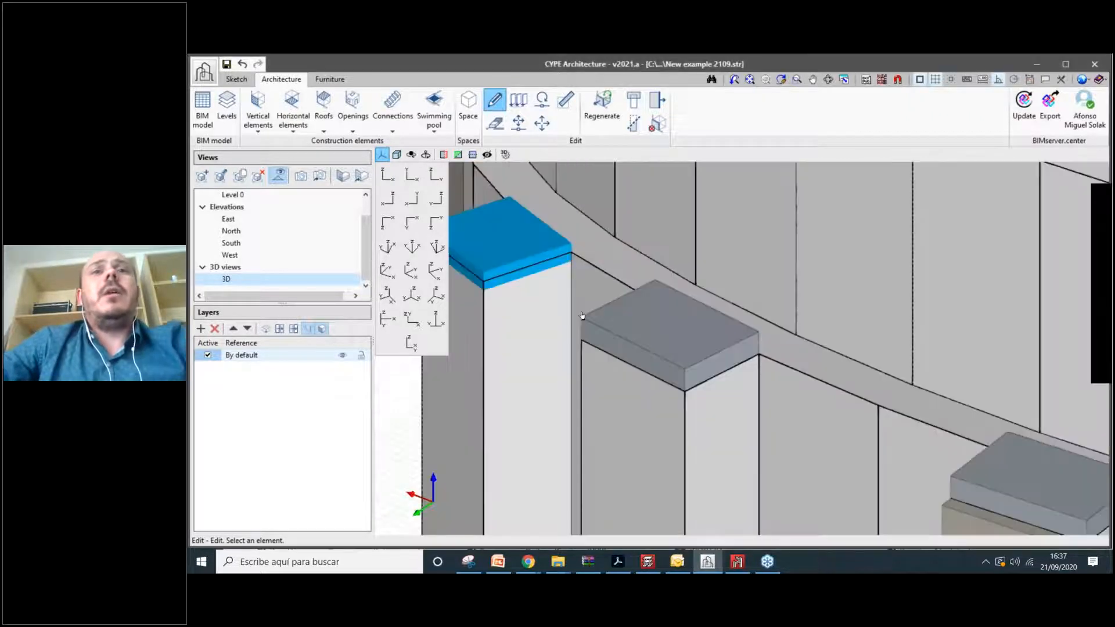
pyautogui.scroll(3, 625, 329)
pyautogui.moveTo(583, 315); pyautogui.dragTo(654, 346, button='middle')
pyautogui.scroll(-1, 654, 346)
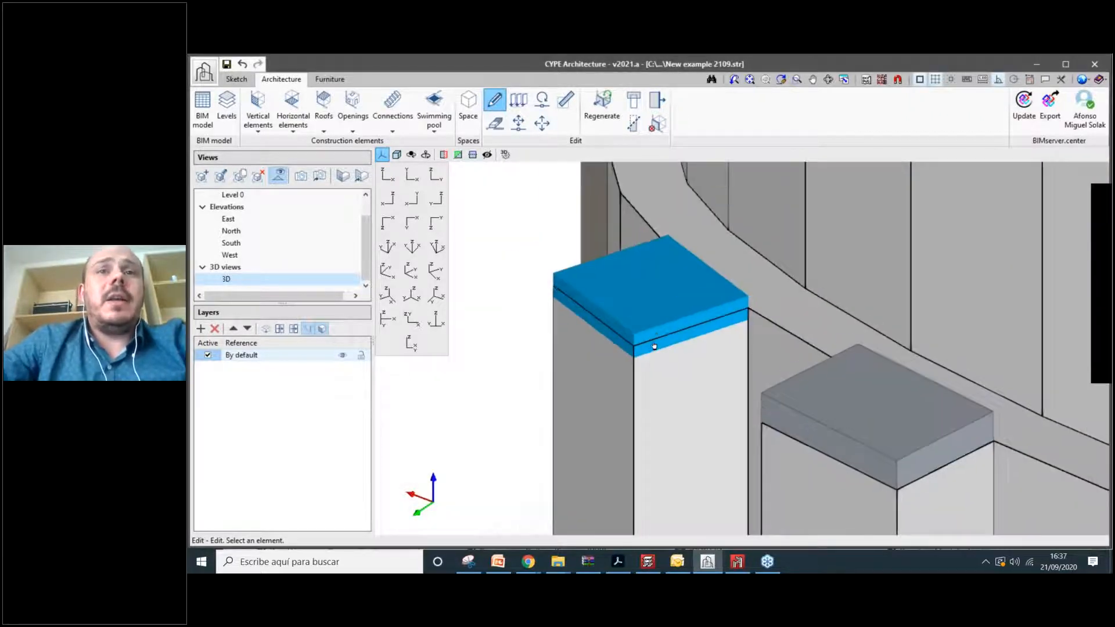
pyautogui.scroll(-1, 654, 346)
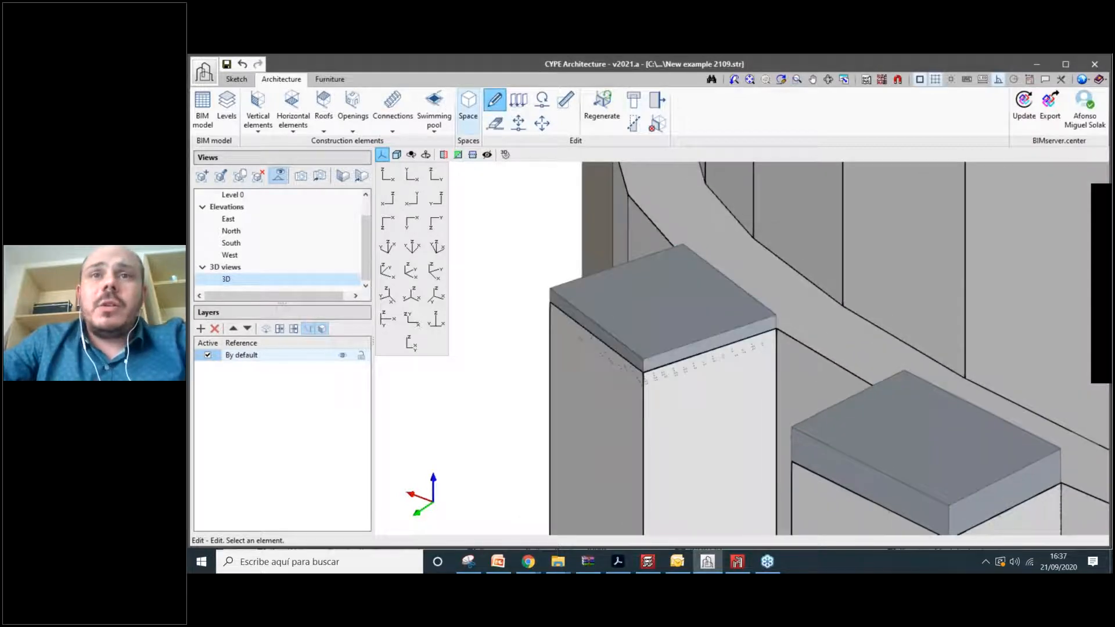
# Change the 0.20 m roof slab's adjustment from centred to lying above the pilaster's top surface.
pyautogui.click(656, 308)
pyautogui.moveTo(434, 204); pyautogui.dragTo(397, 202)
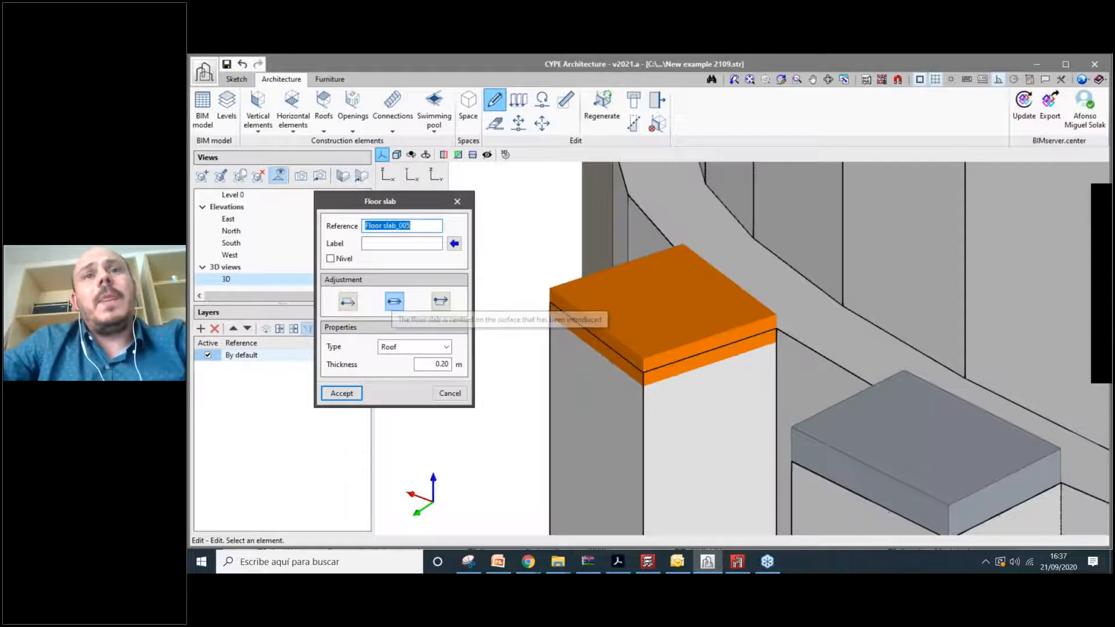
pyautogui.click(347, 301)
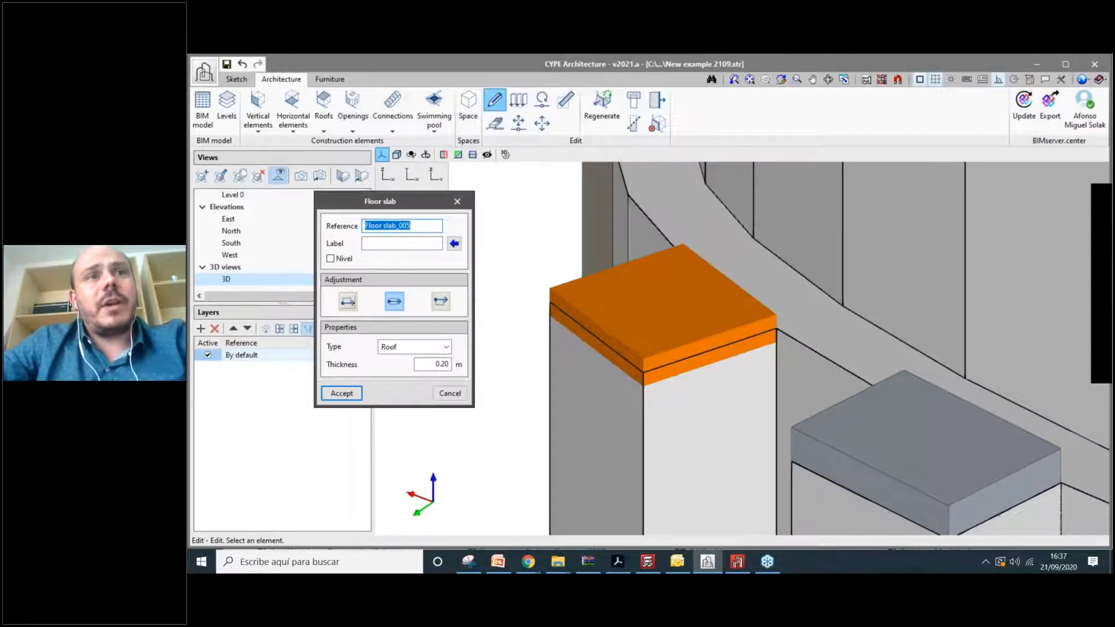
pyautogui.click(341, 394)
# Try adjusting the 0.20 m roof slab to lie below the pilaster's top surface, and undo that change.
pyautogui.click(658, 341)
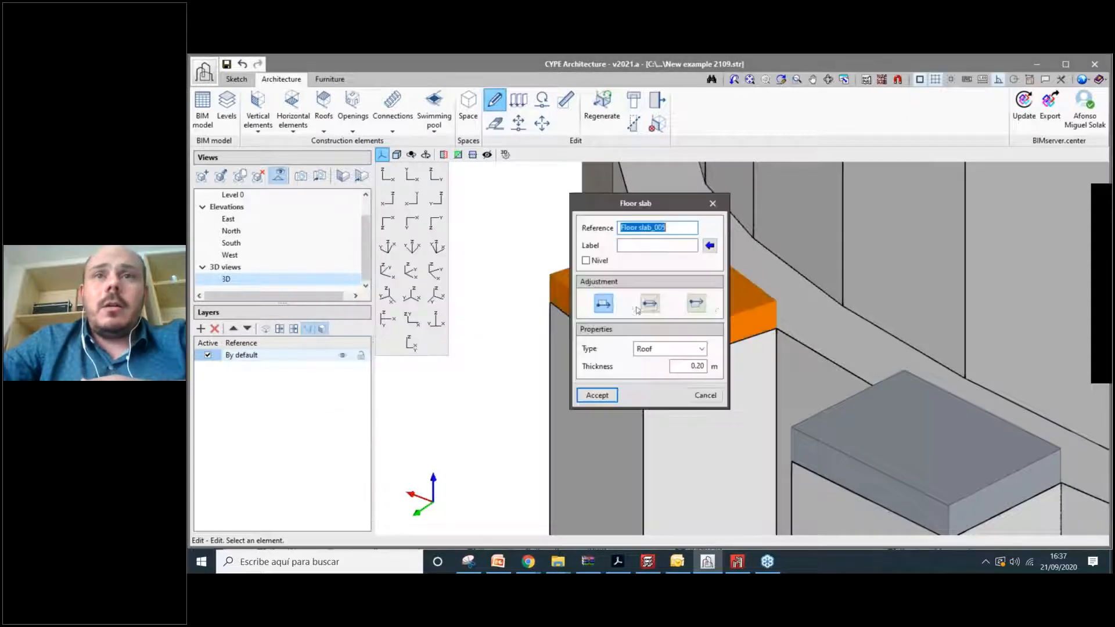
pyautogui.click(613, 395)
pyautogui.scroll(3, 656, 379)
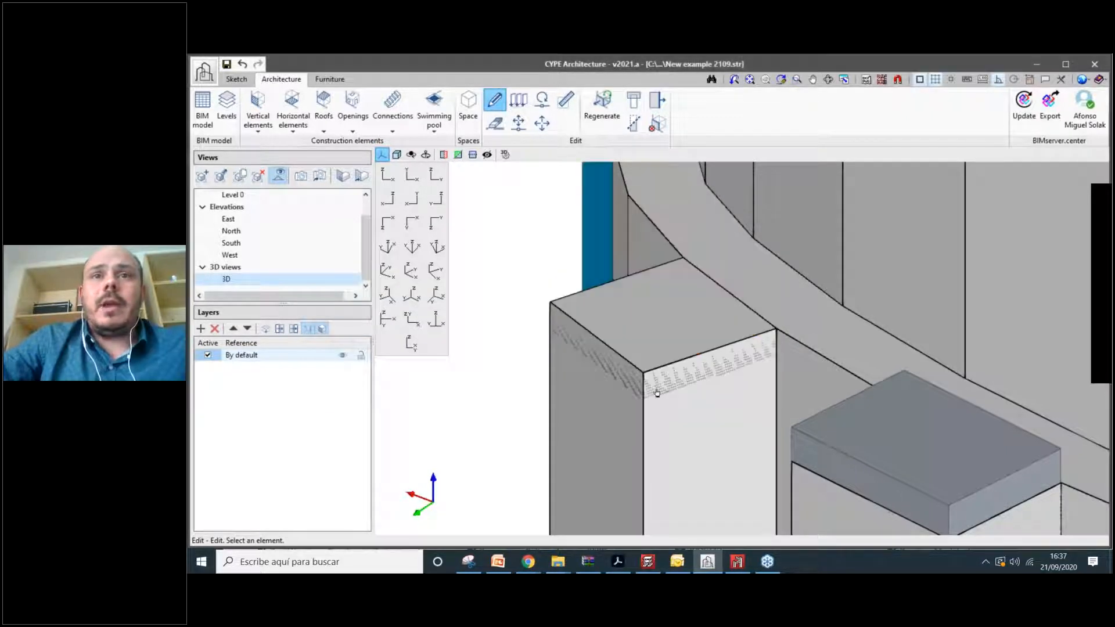
pyautogui.scroll(-3, 699, 402)
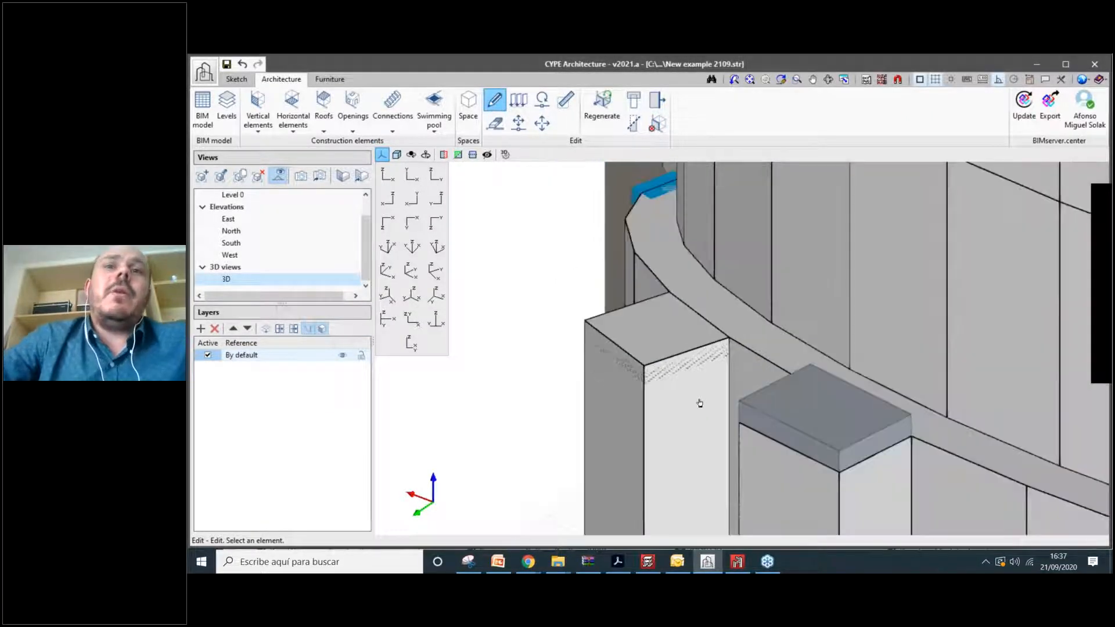
pyautogui.scroll(-5, 700, 402)
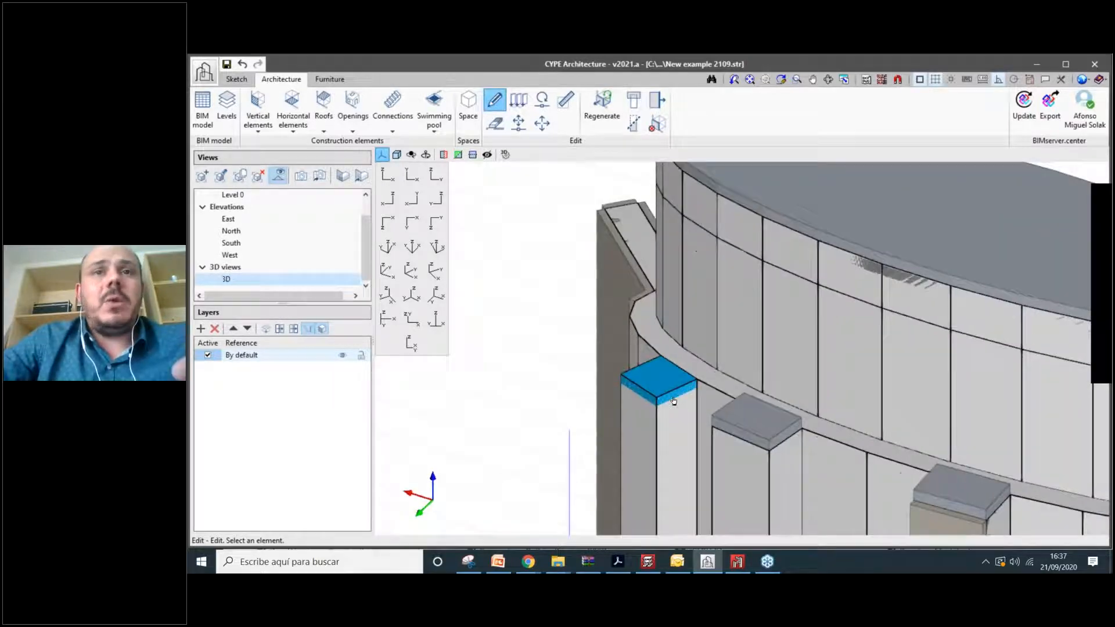
pyautogui.click(242, 64)
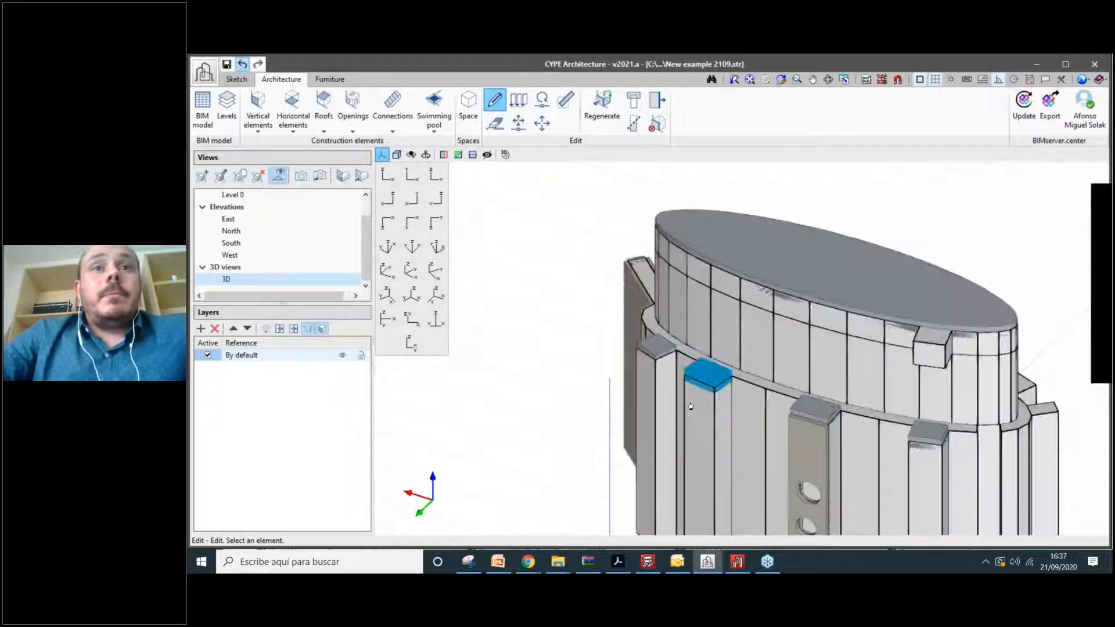
# Undo the last two changes made to the pilaster's roof slab.
pyautogui.hotkey('ctrl', 'z')
pyautogui.hotkey('ctrl', 'z')
# Draw a vertical curtain wall about 11.6 m high on the open ground beside the building, with 1.00 m transom and mullion spacing.
pyautogui.click(258, 111)
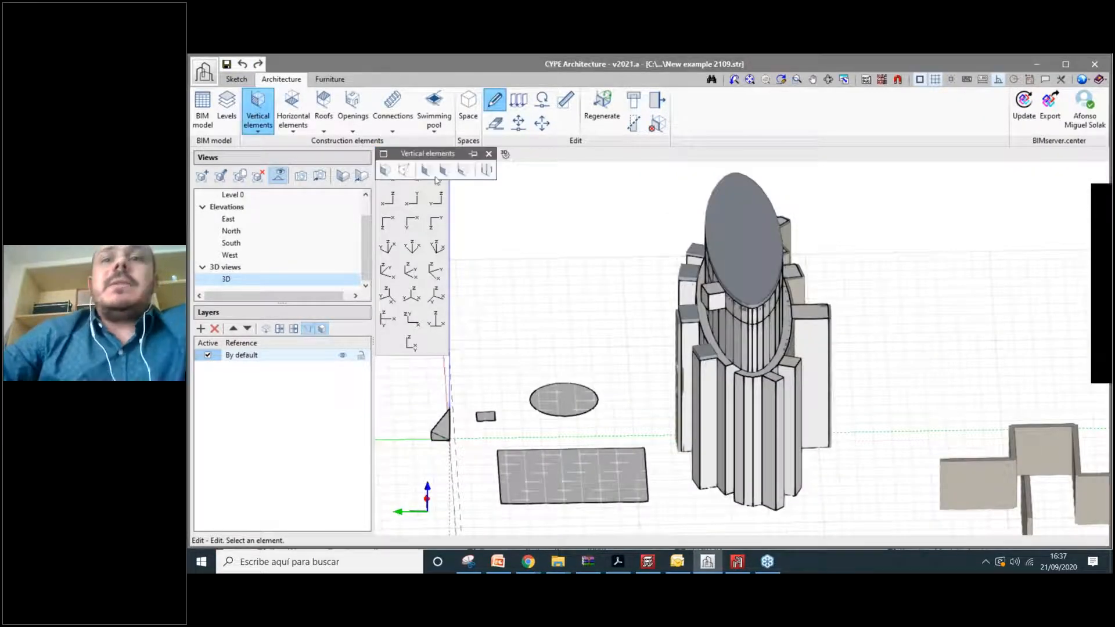
pyautogui.click(426, 174)
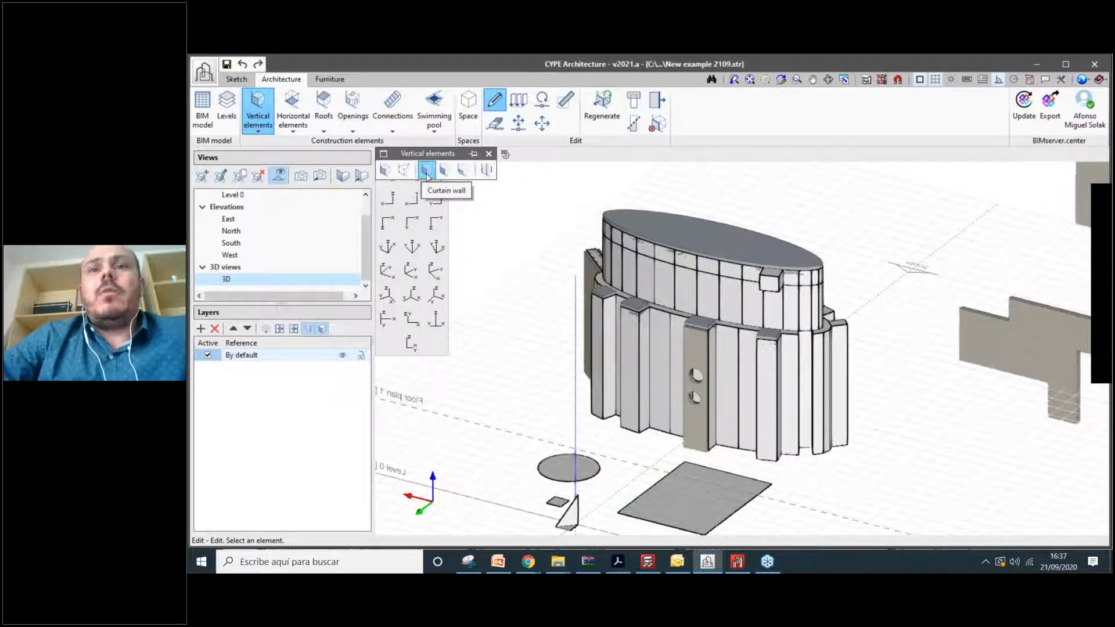
pyautogui.click(426, 173)
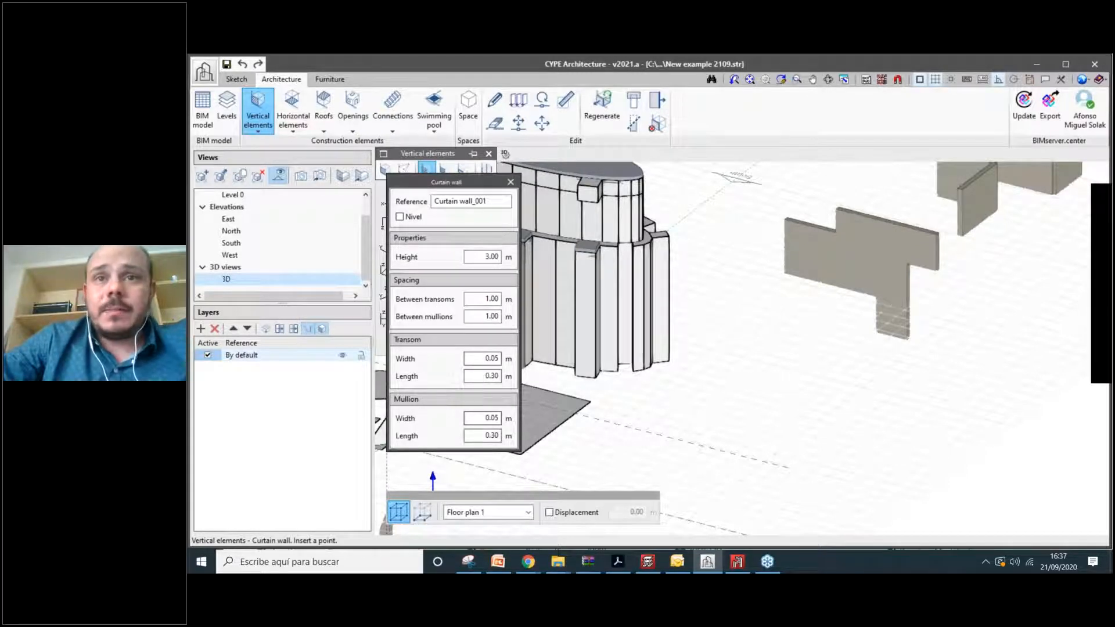
pyautogui.click(816, 412)
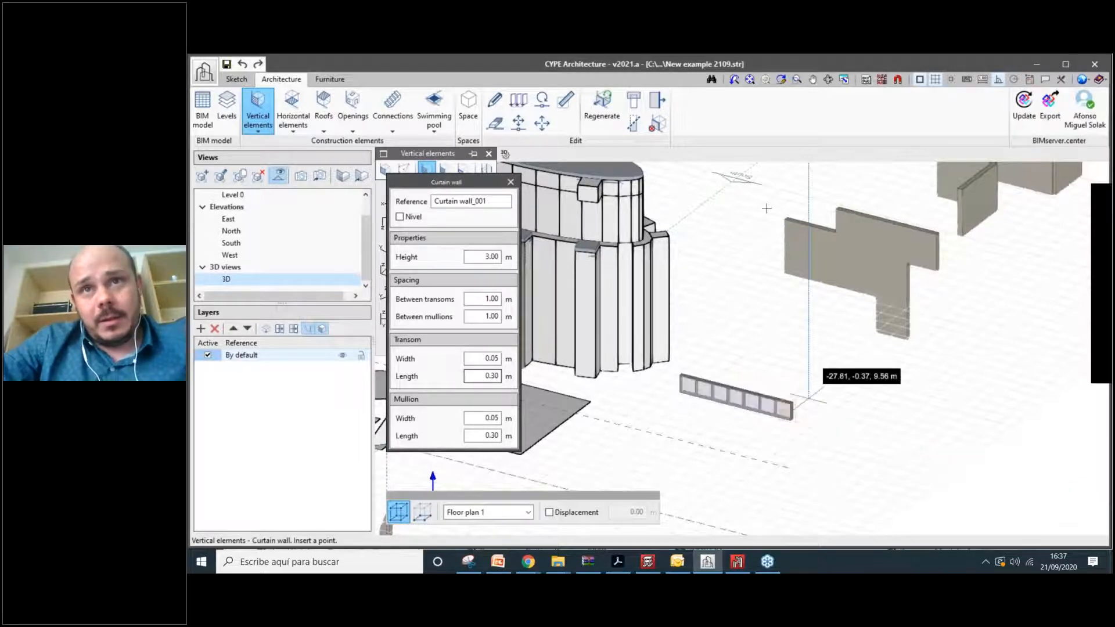
pyautogui.press('Escape')
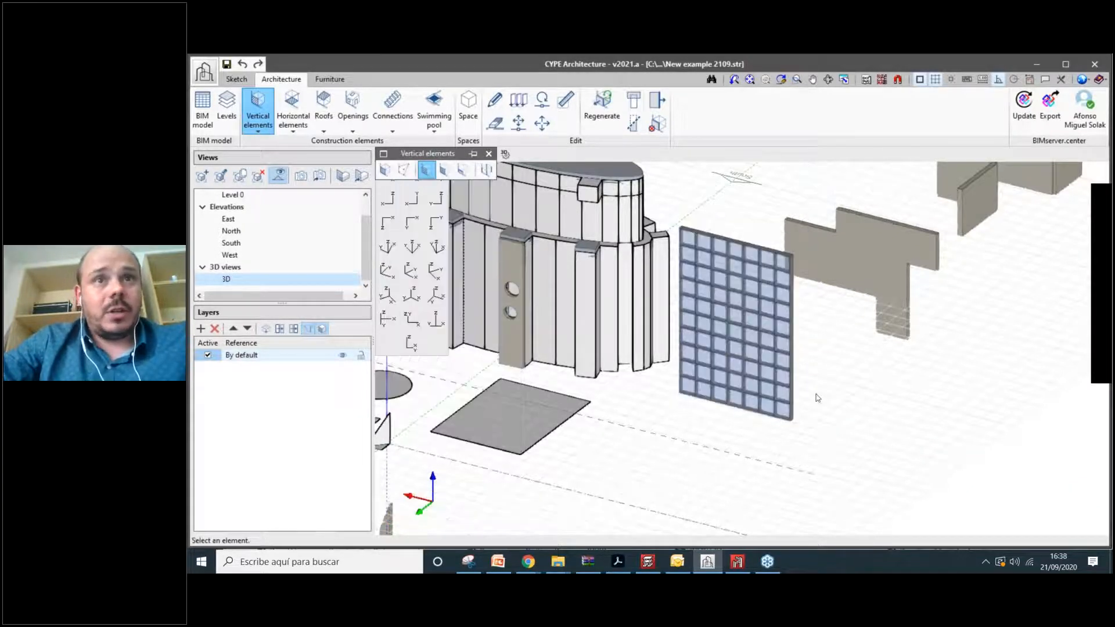
# Set the curtain wall's spacing between transoms to 0.5 m.
pyautogui.moveTo(816, 397)
pyautogui.keyDown('shift'); pyautogui.mouseDown(button='middle')
pyautogui.moveTo(726, 378)
pyautogui.moveTo(755, 365)
pyautogui.mouseUp(button='middle'); pyautogui.keyUp('shift')
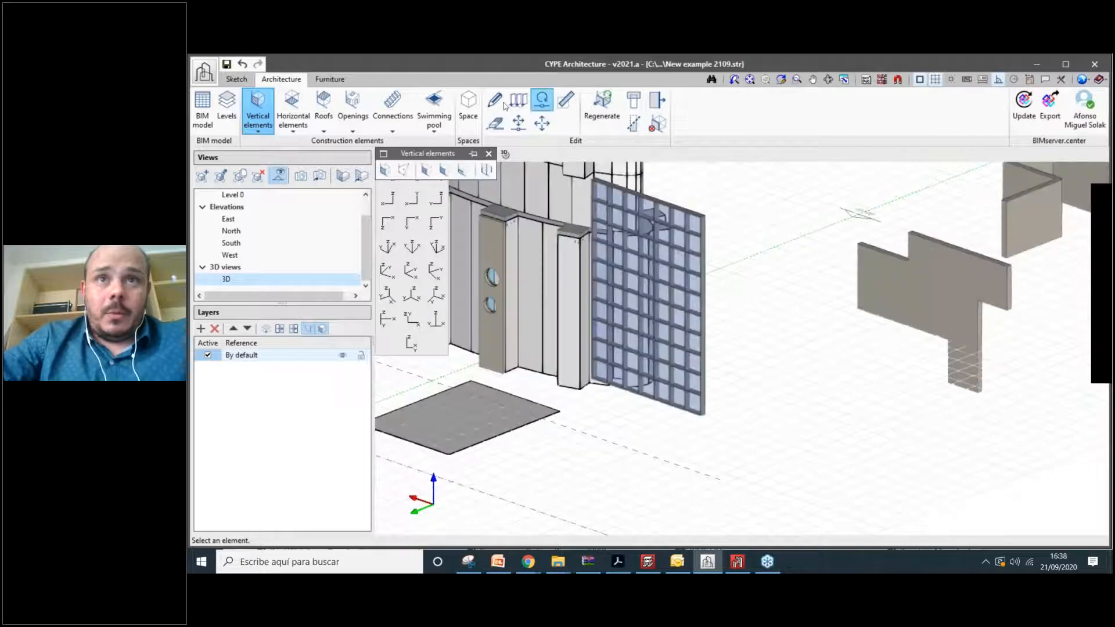
pyautogui.click(494, 100)
pyautogui.click(675, 293)
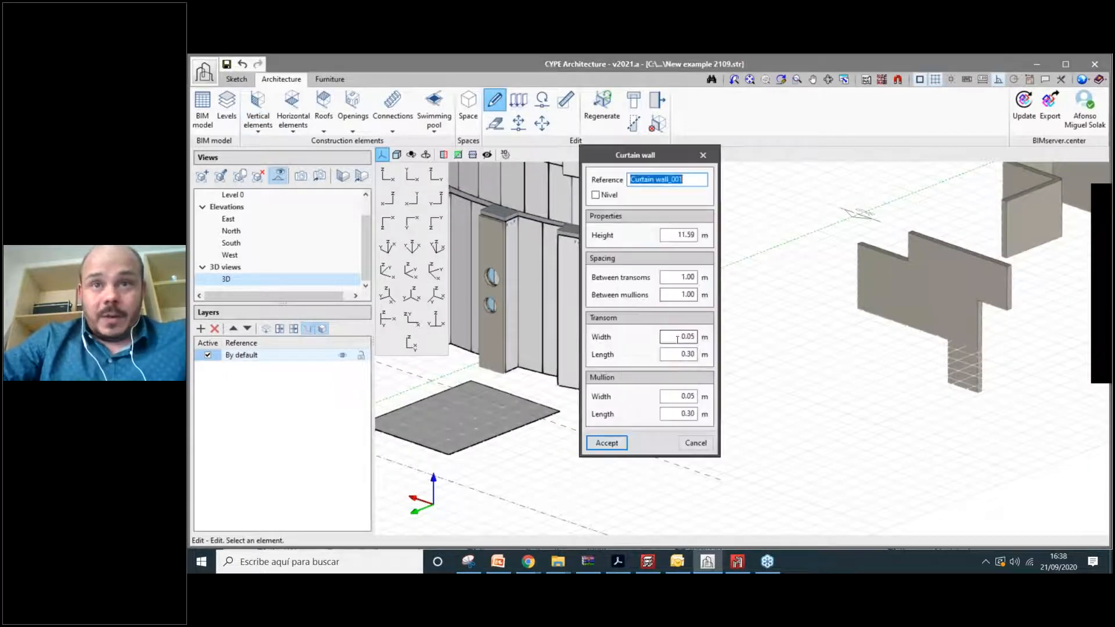
pyautogui.click(690, 338)
pyautogui.doubleClick(684, 277)
pyautogui.write('0.5')
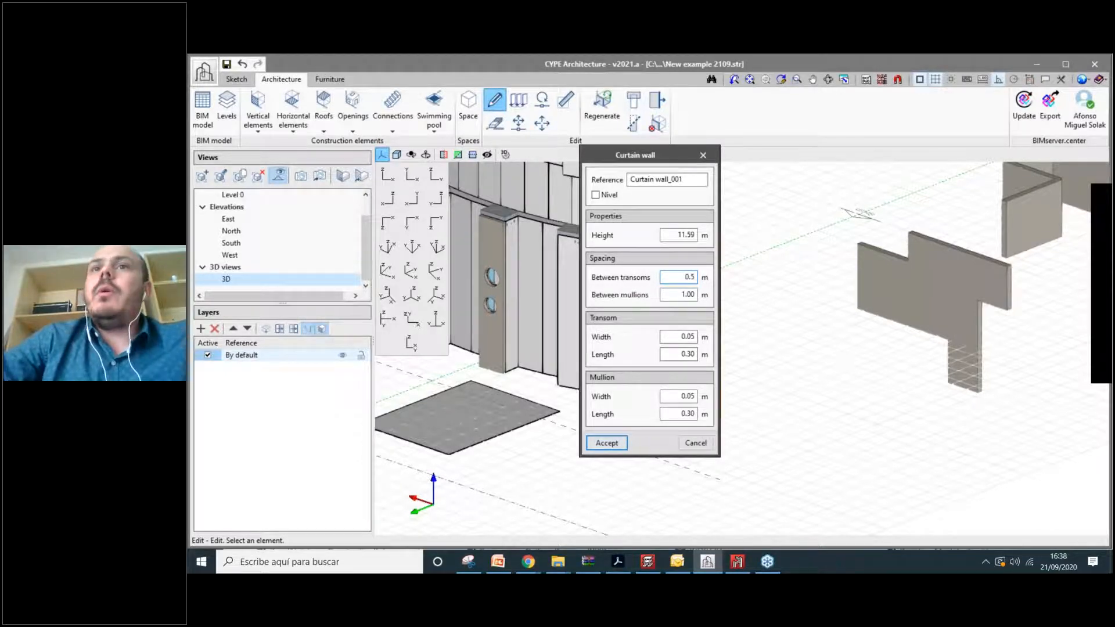
pyautogui.press('Return')
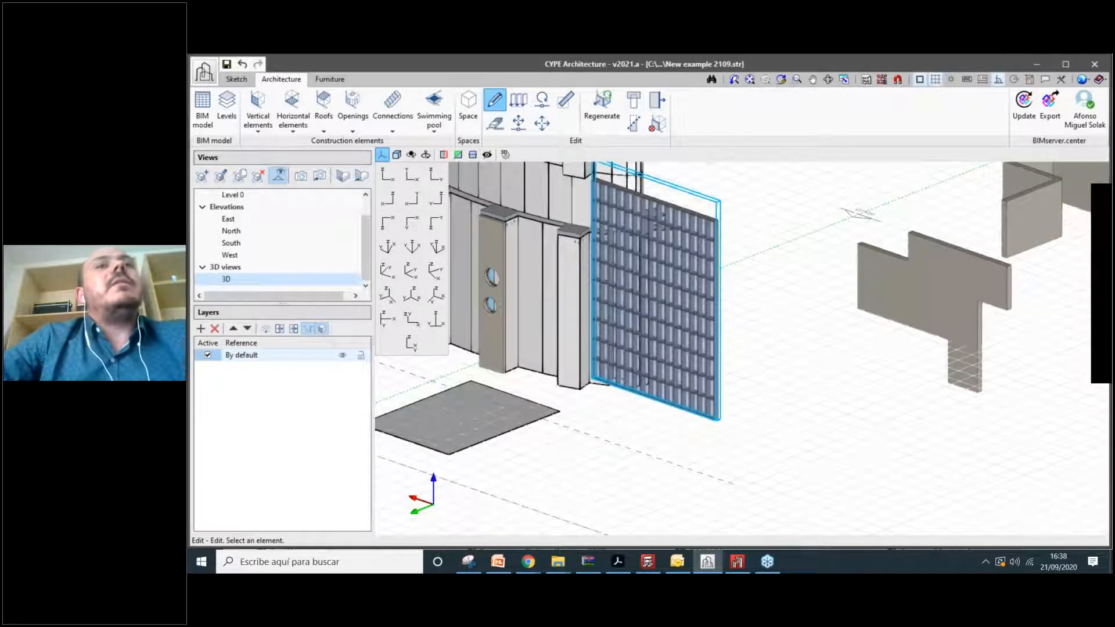
pyautogui.keyDown('shift'); pyautogui.moveTo(656, 220); pyautogui.dragTo(575, 328, button='middle'); pyautogui.keyUp('shift')
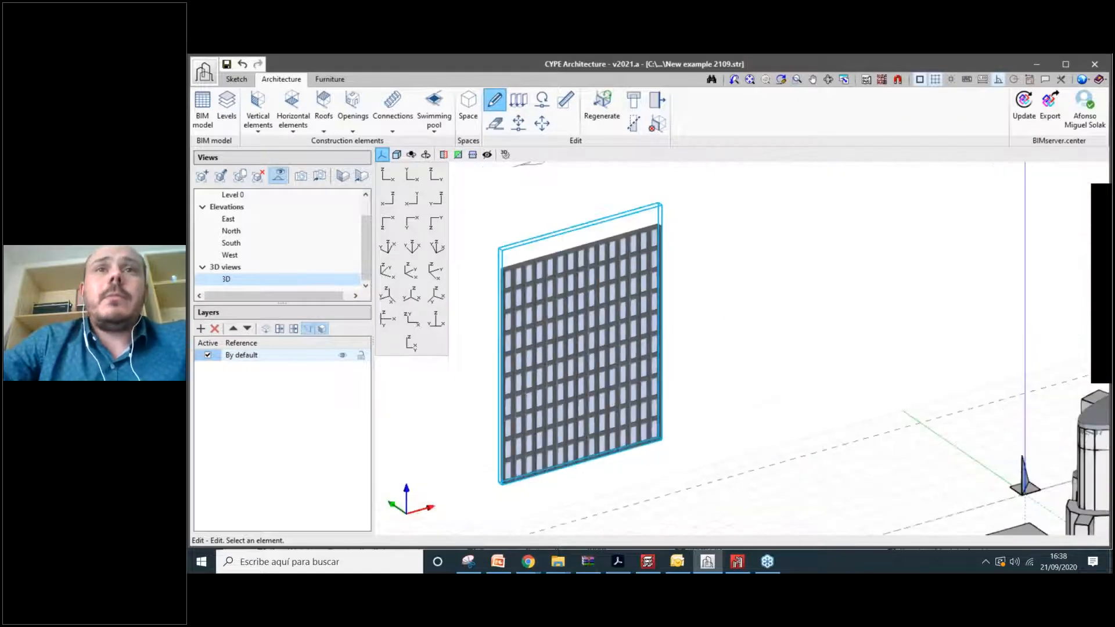
pyautogui.click(575, 328)
pyautogui.click(703, 157)
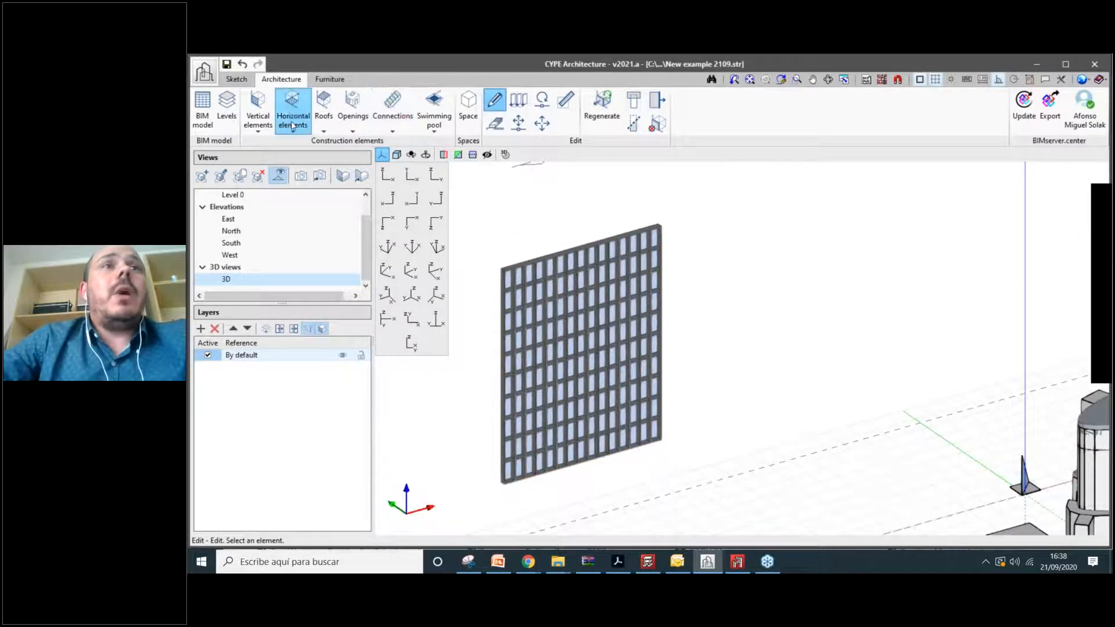
# Draw a zigzag railing of four segments on Level 0 near the curtain wall, 1.10 m high with 1.50 m between posts.
pyautogui.scroll(-2, 758, 395)
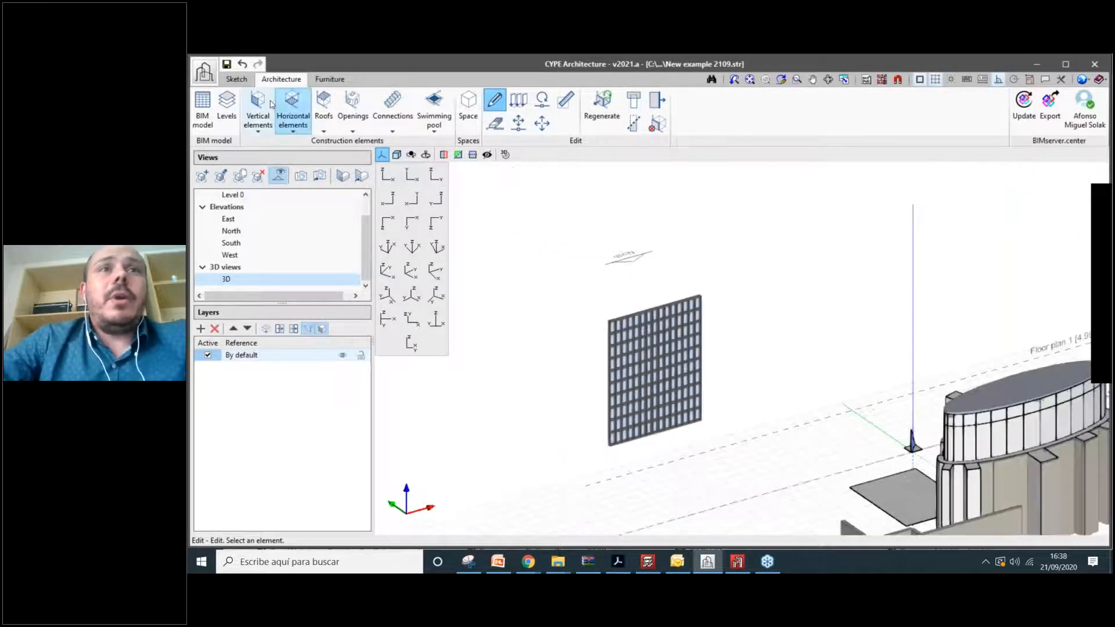
pyautogui.click(260, 113)
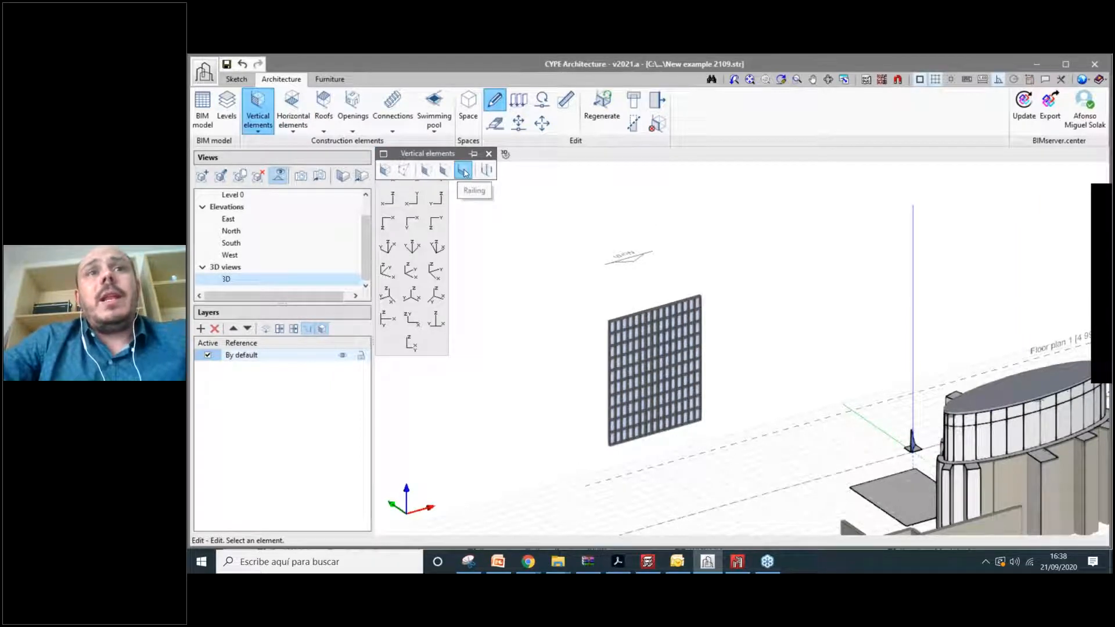
pyautogui.click(463, 170)
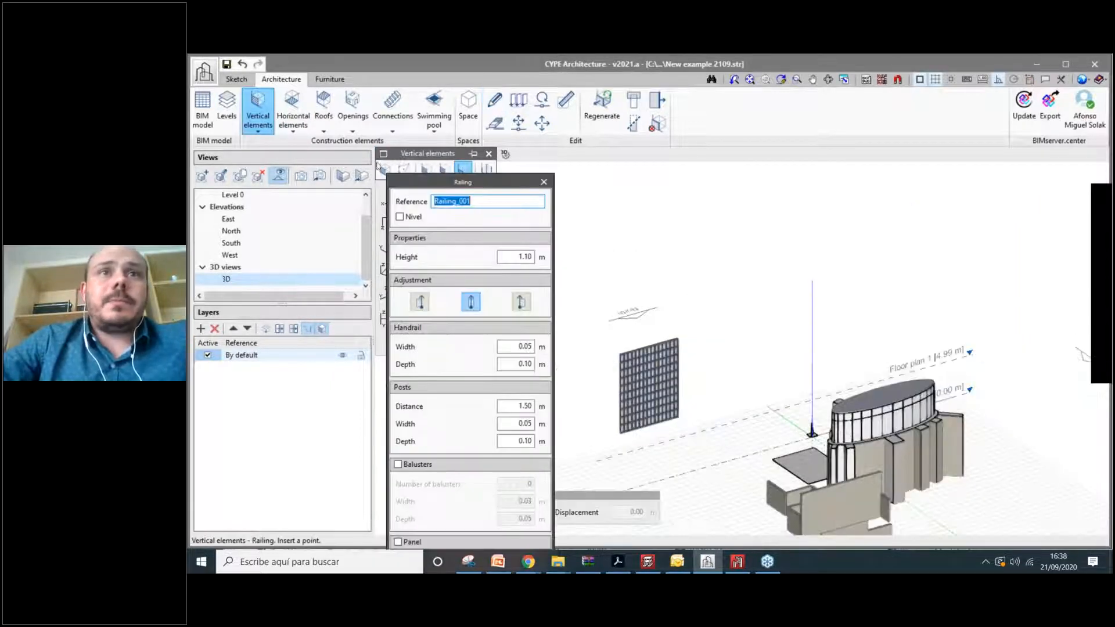
pyautogui.moveTo(491, 184); pyautogui.dragTo(301, 156)
pyautogui.click(498, 512)
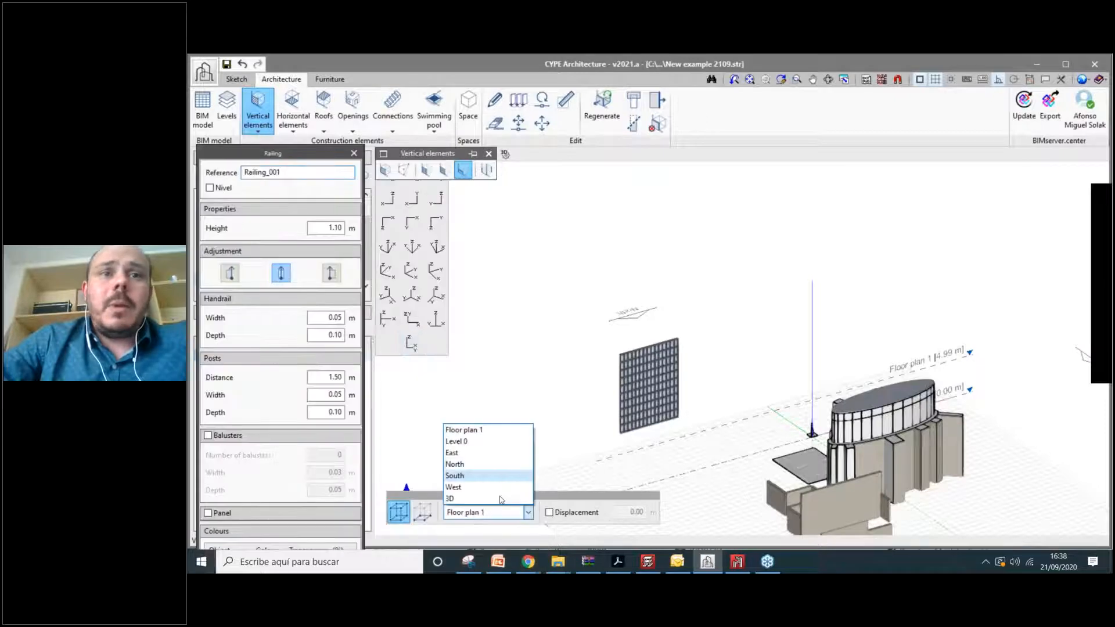
pyautogui.click(497, 441)
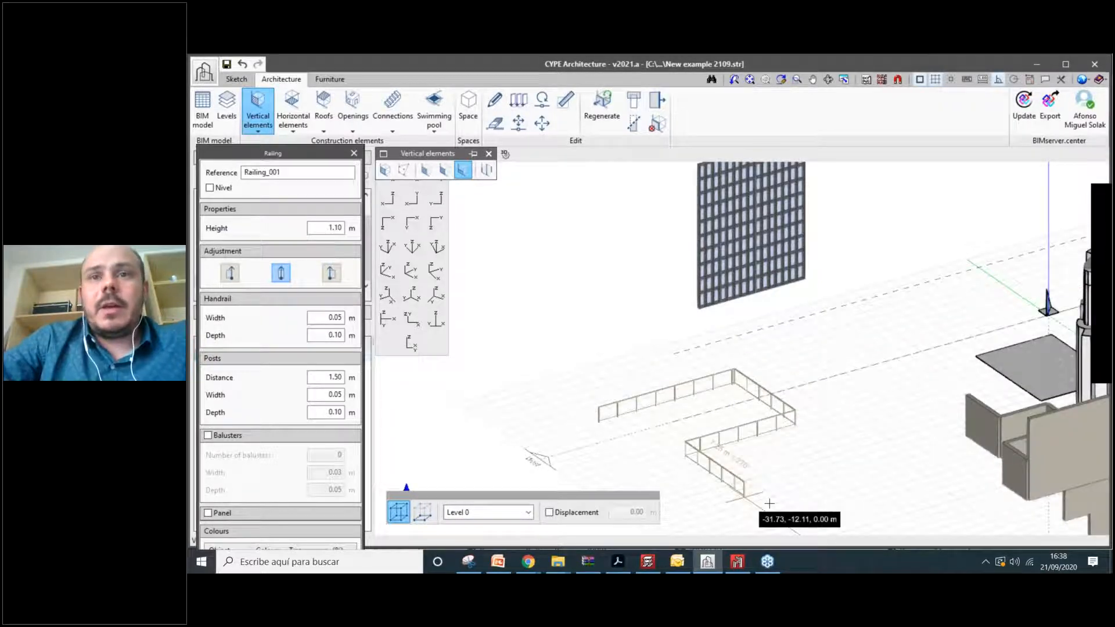
pyautogui.click(769, 503)
pyautogui.press('Escape')
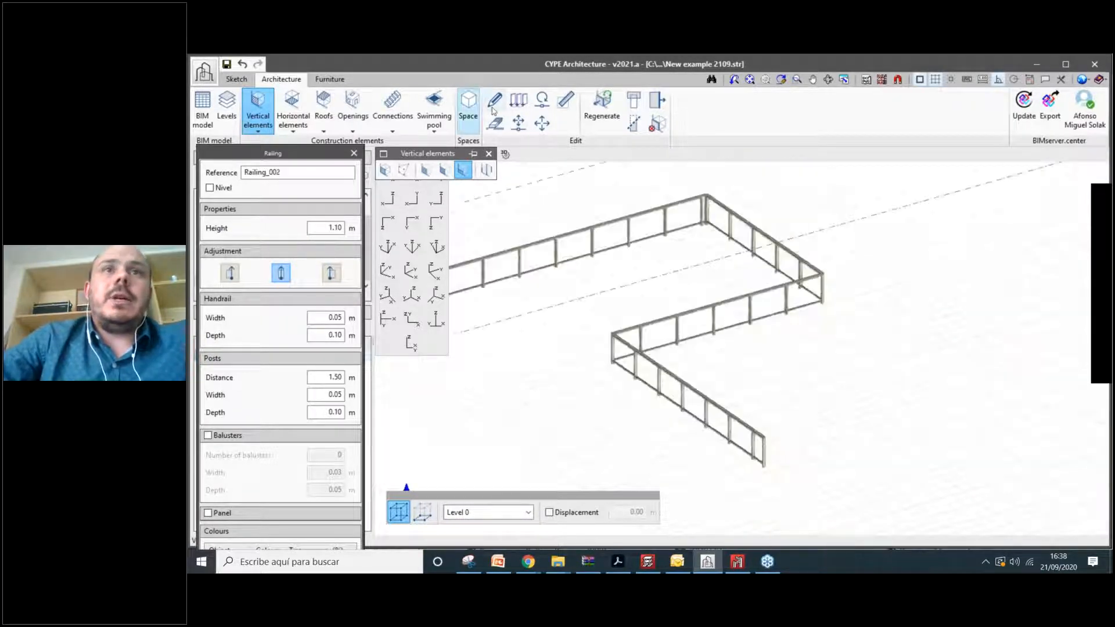
# Set the zigzag railing's height to 1.30 m and enable its balusters and panel.
pyautogui.click(494, 102)
pyautogui.click(674, 204)
pyautogui.click(703, 147)
pyautogui.press('BackSpace')
pyautogui.write('30')
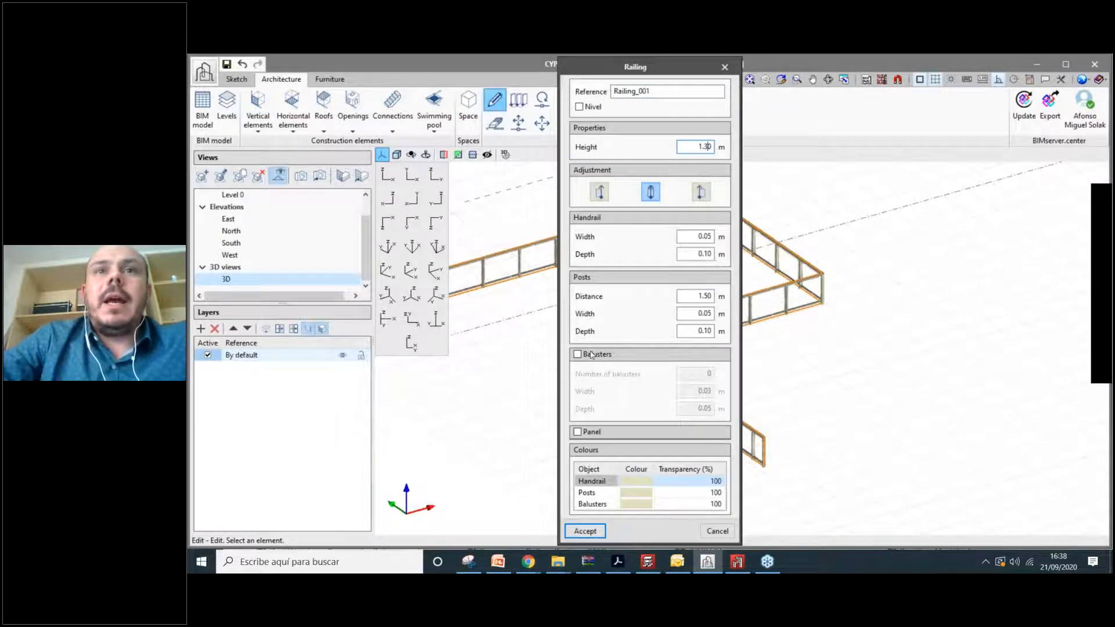
pyautogui.click(578, 354)
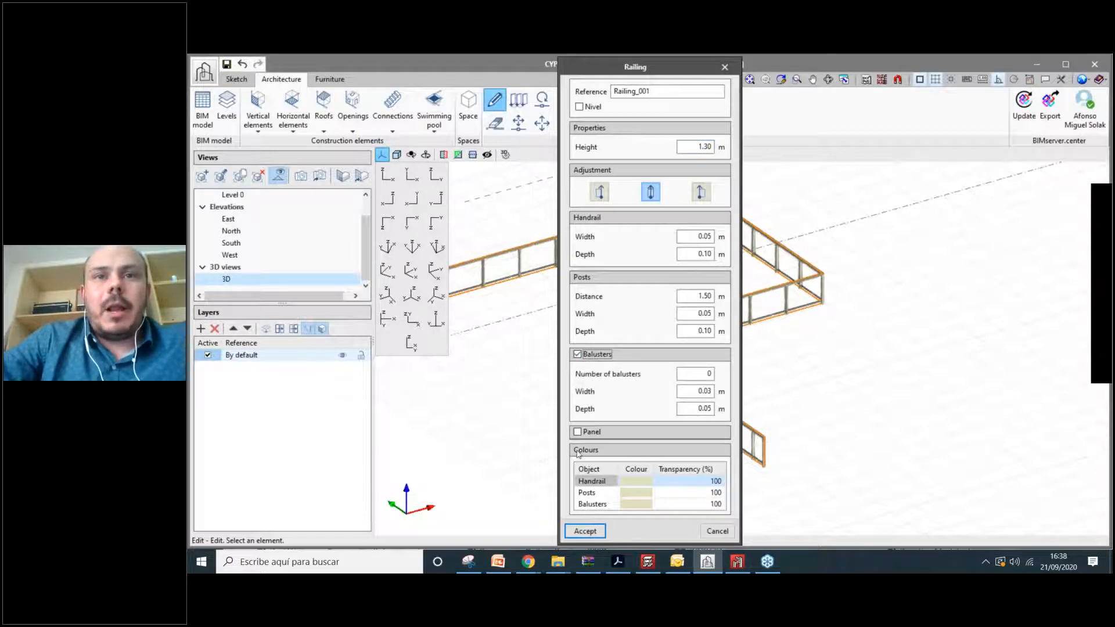
pyautogui.click(577, 432)
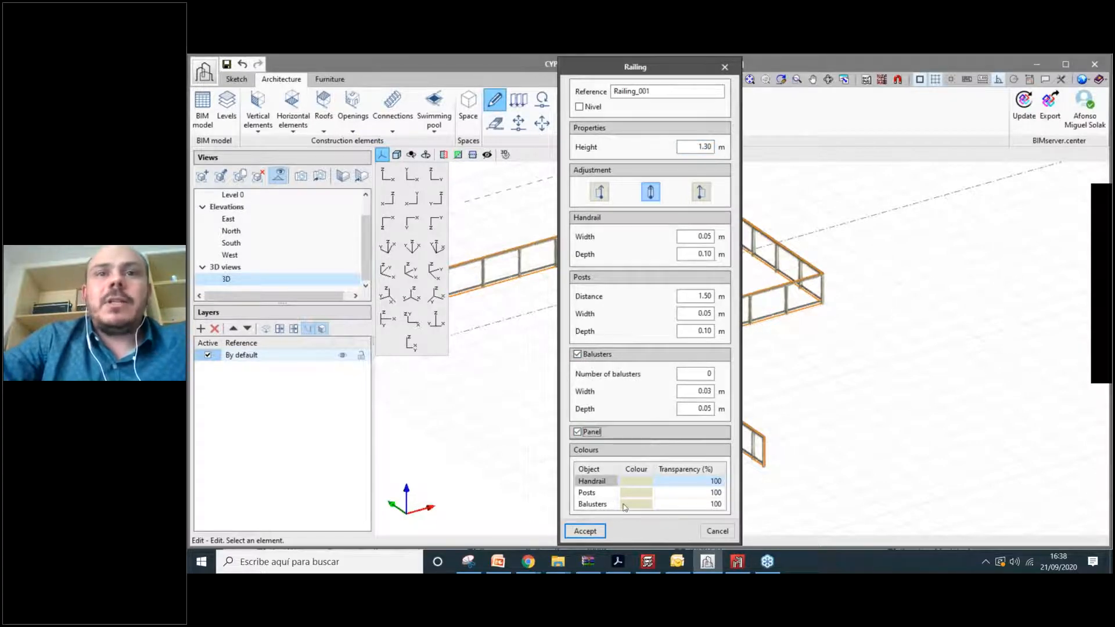
# Change the railing's handrail colour to light green and apply the edited railing properties.
pyautogui.click(585, 481)
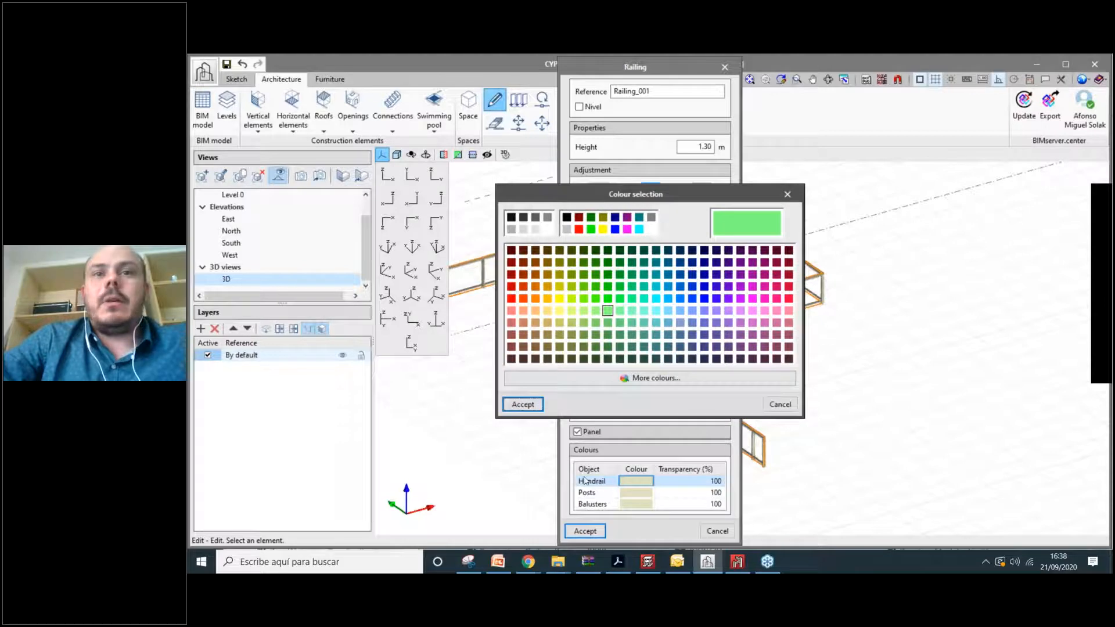
pyautogui.press('Return')
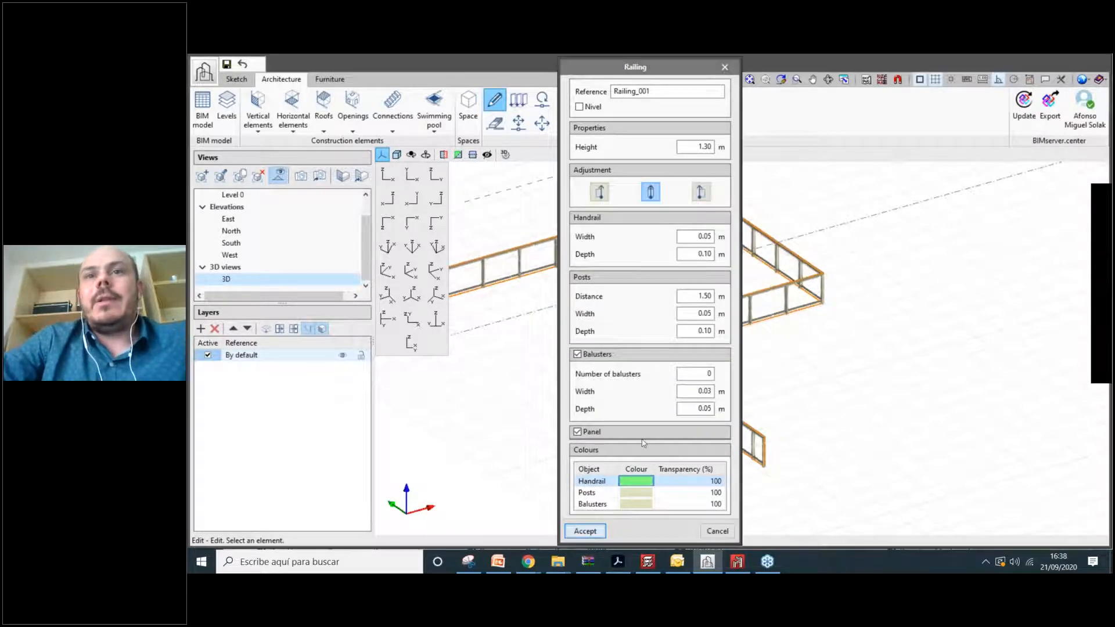
pyautogui.press('Return')
# Set the distance between the railing's posts to 0.50 m.
pyautogui.scroll(-2, 653, 383)
pyautogui.scroll(4, 656, 377)
pyautogui.keyDown('shift'); pyautogui.moveTo(656, 377); pyautogui.dragTo(708, 304, button='middle'); pyautogui.keyUp('shift')
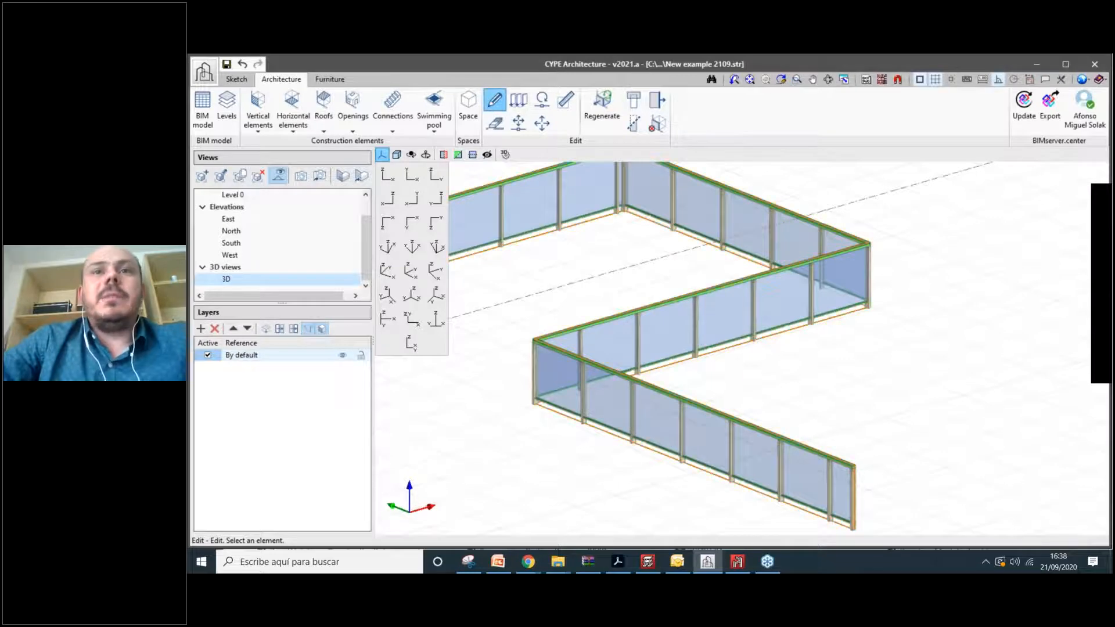
pyautogui.click(708, 303)
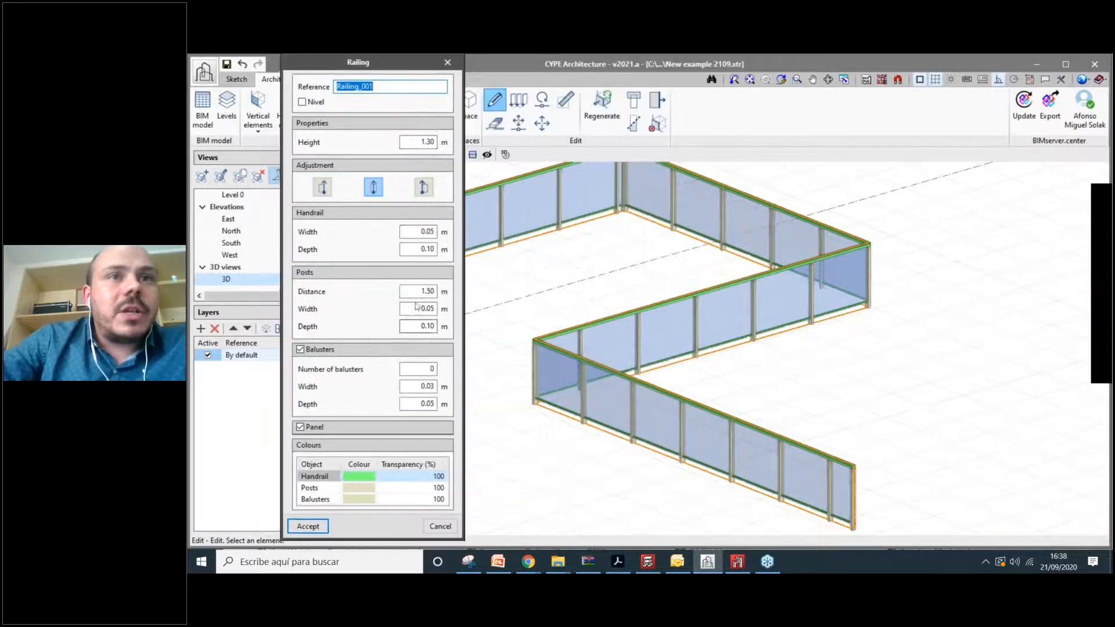
pyautogui.click(423, 291)
pyautogui.write('0')
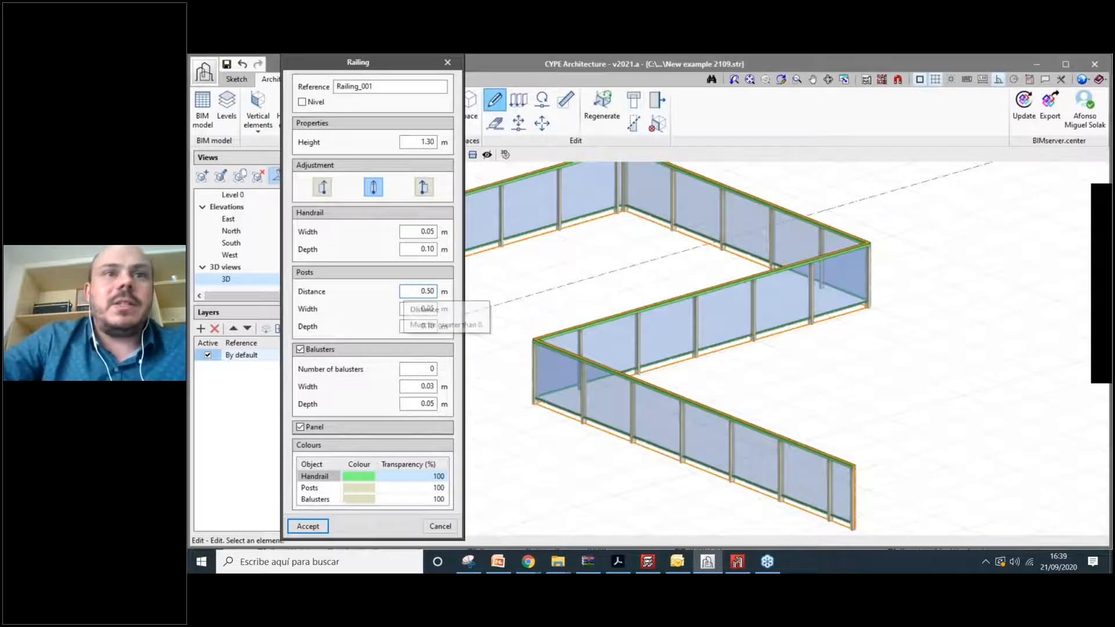
pyautogui.click(323, 525)
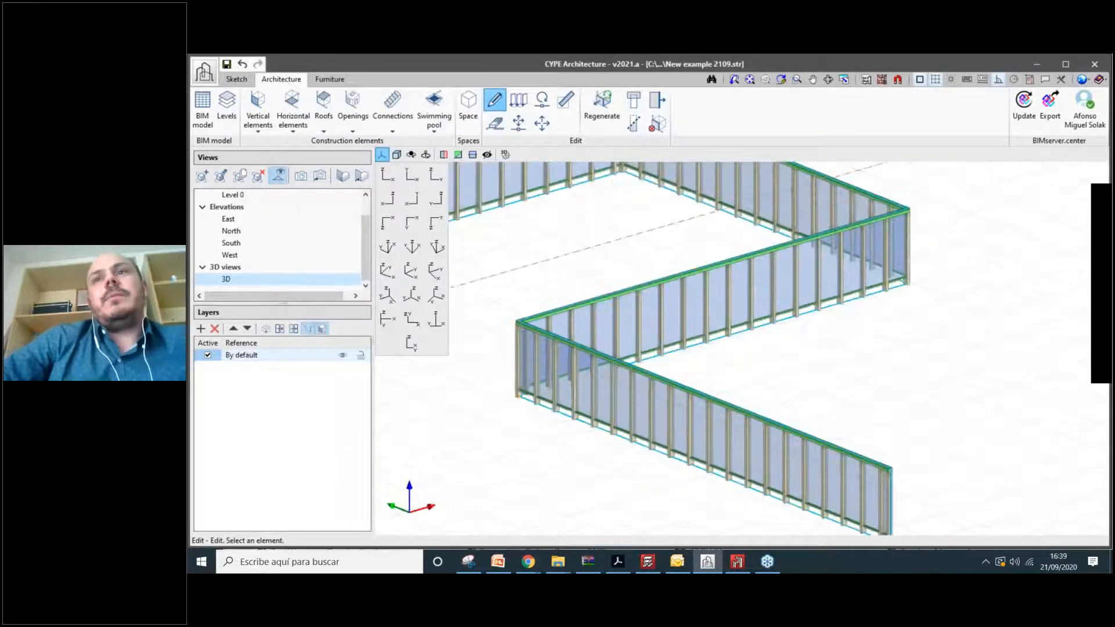
# Place four rectangular columns of 0.30 × 0.30 m, 3.00 m high, on the open ground beyond the railing.
pyautogui.click(258, 110)
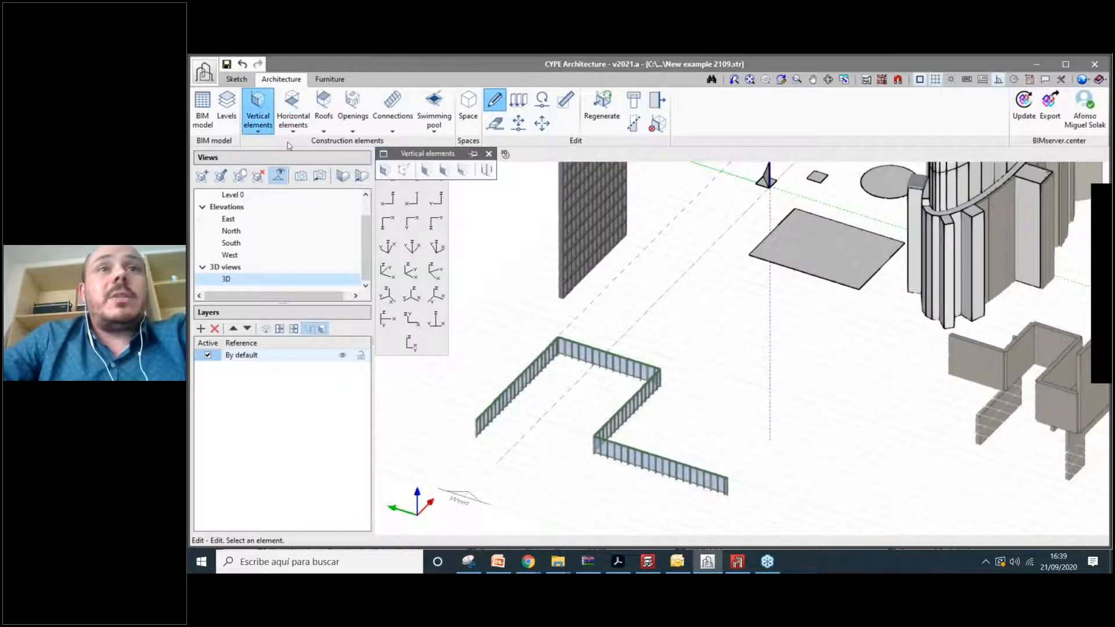
pyautogui.click(485, 169)
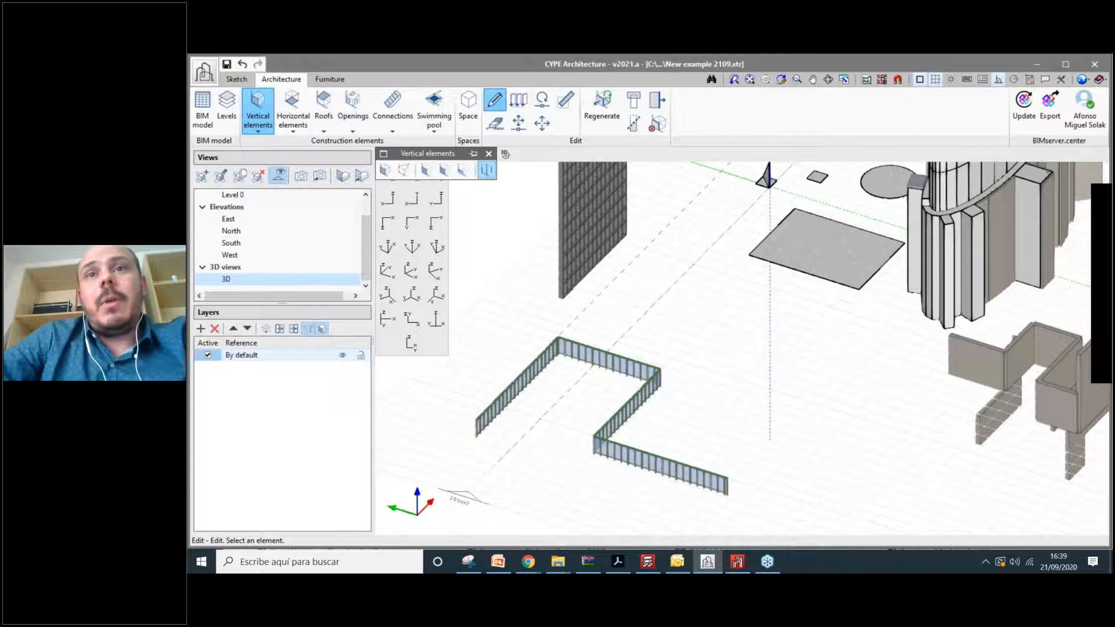
pyautogui.scroll(2, 697, 348)
pyautogui.click(719, 352)
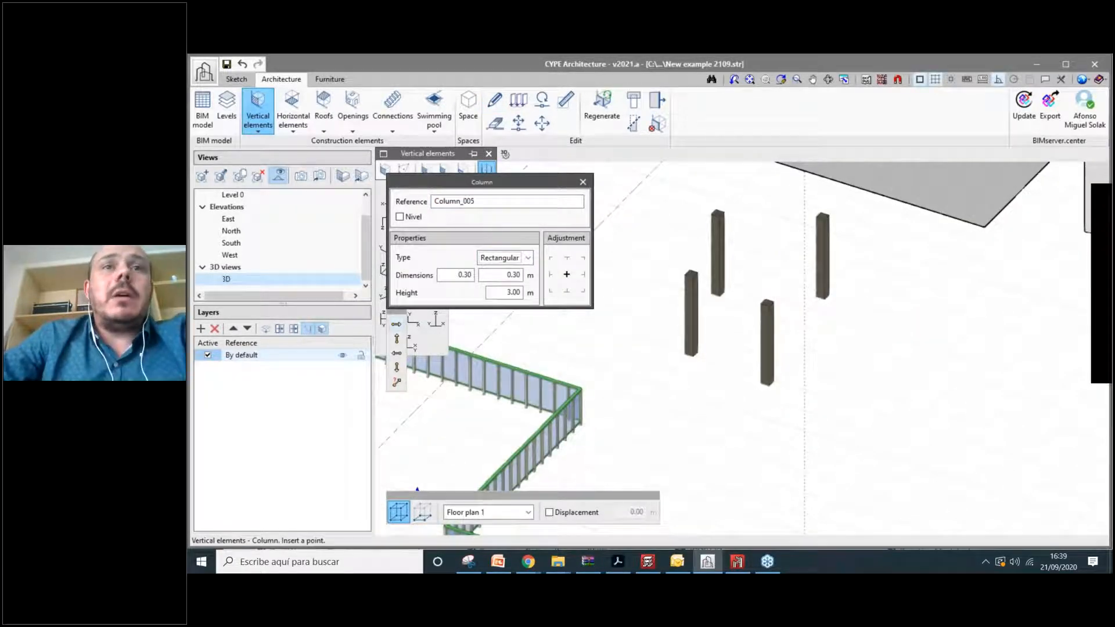
# Place two circular columns 0.30 m in diameter and two 0.45 m in diameter beside the rectangular columns, all 3.00 m high.
pyautogui.click(508, 258)
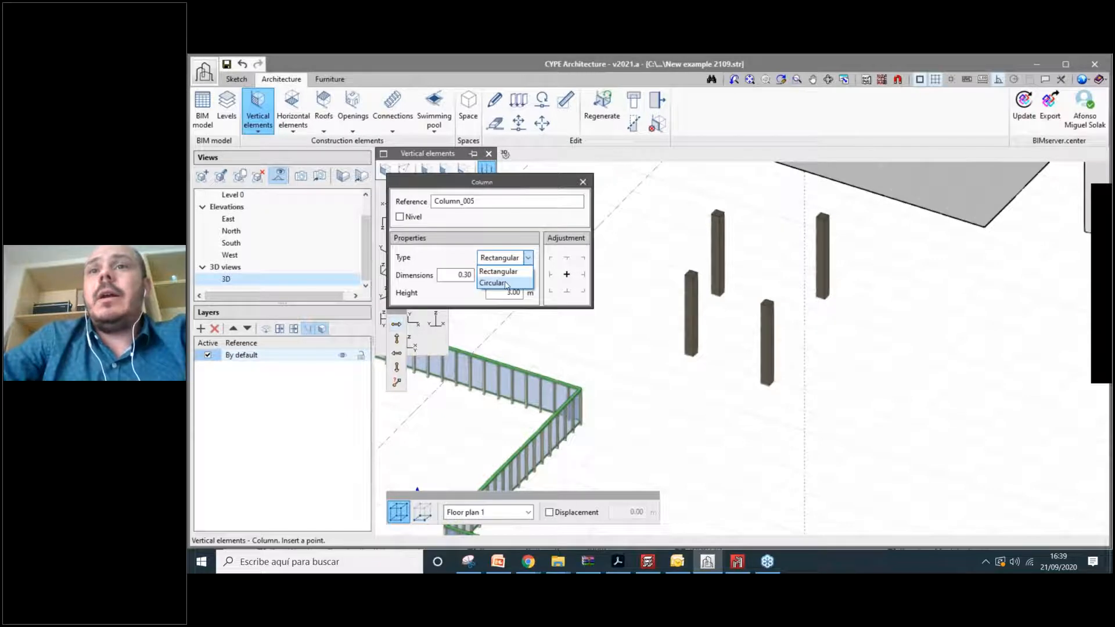
pyautogui.click(505, 284)
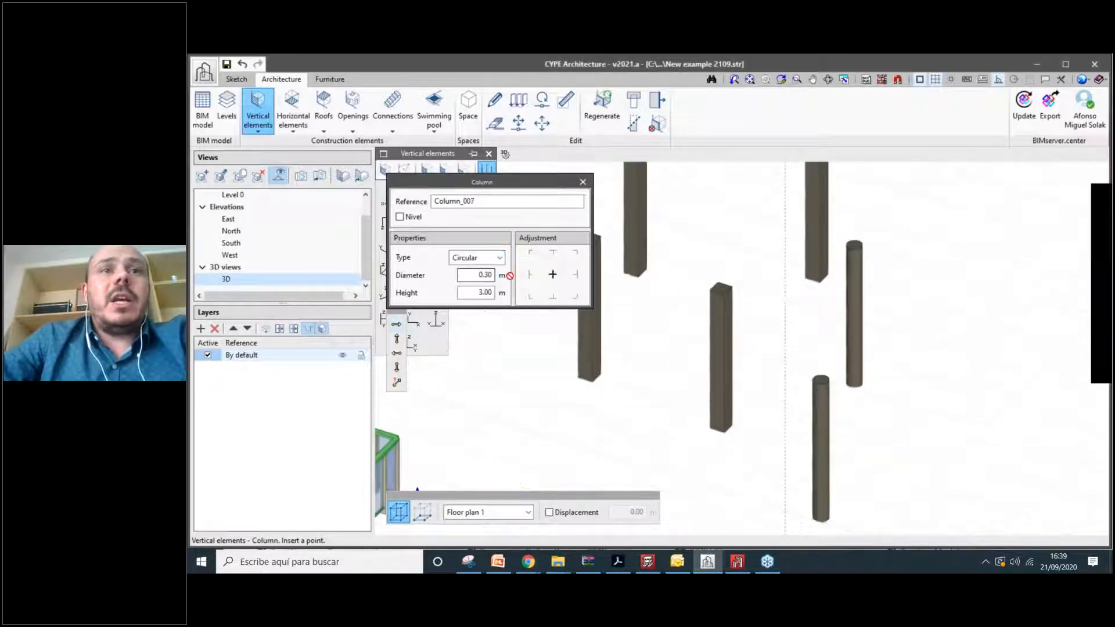
pyautogui.doubleClick(477, 274)
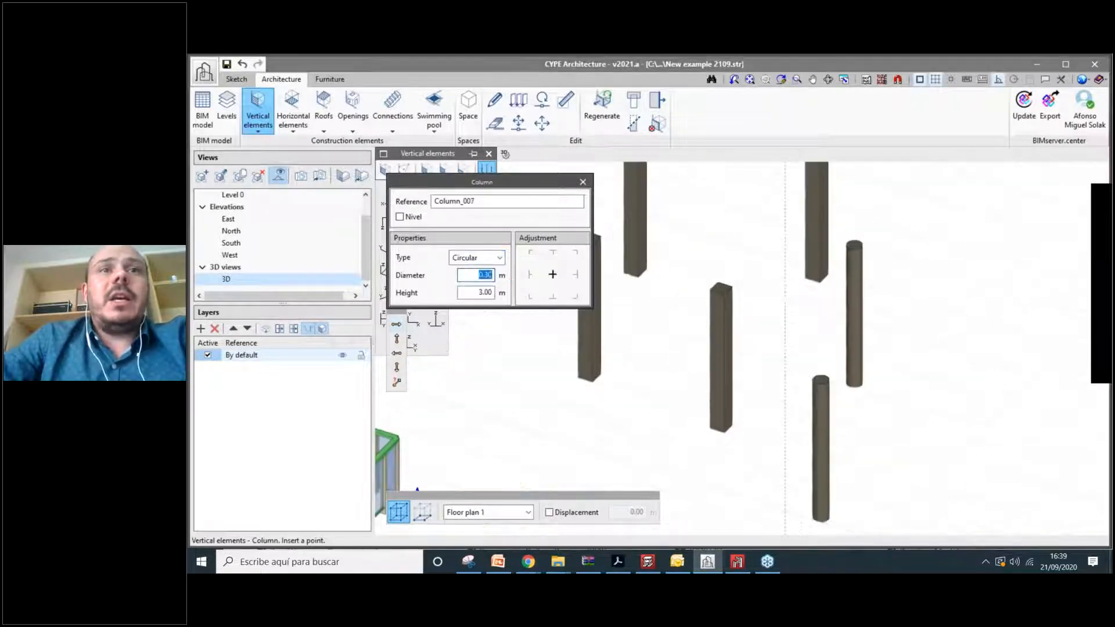
pyautogui.write('0.45')
pyautogui.press('Tab')
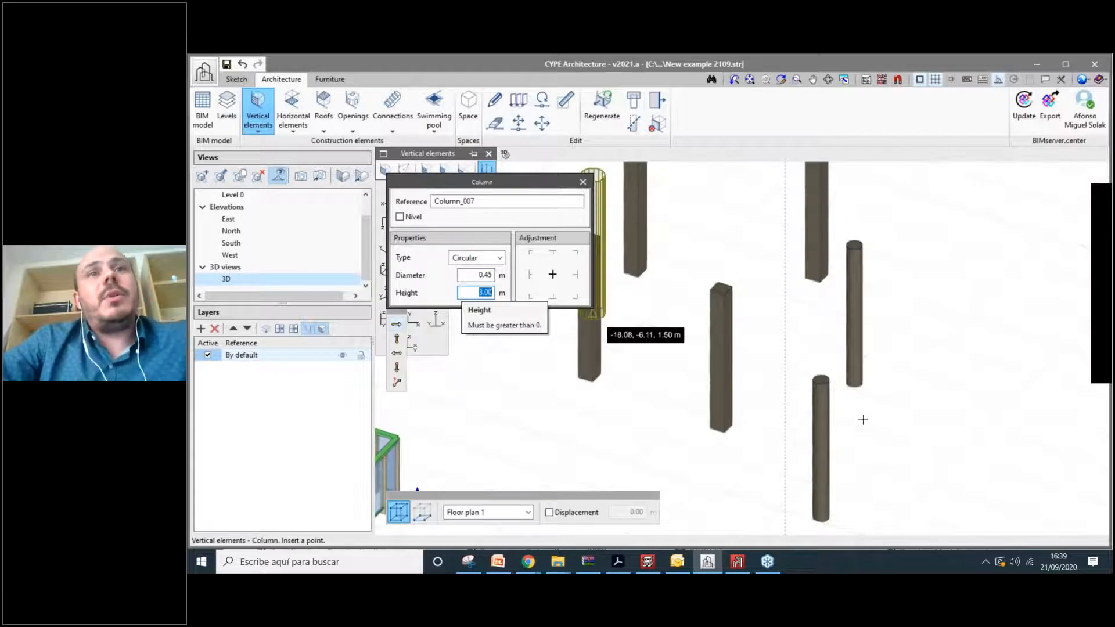
pyautogui.click(917, 326)
pyautogui.click(967, 419)
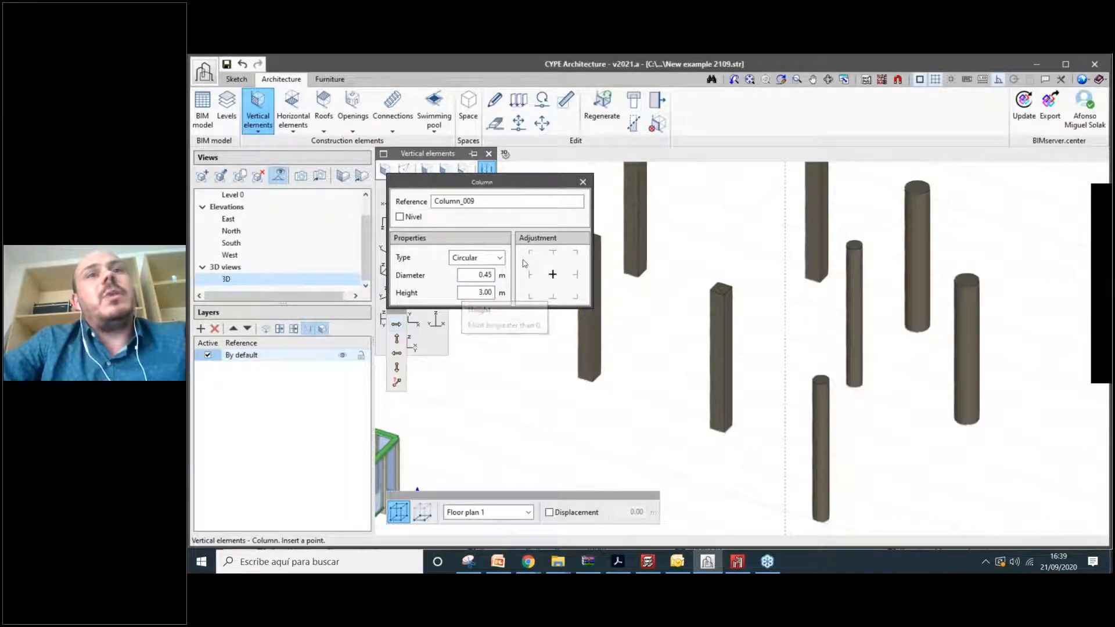
# Place a rectangular column of 0.30 × 0.30 m, 6.00 m high, among the existing columns.
pyautogui.click(487, 258)
pyautogui.click(472, 269)
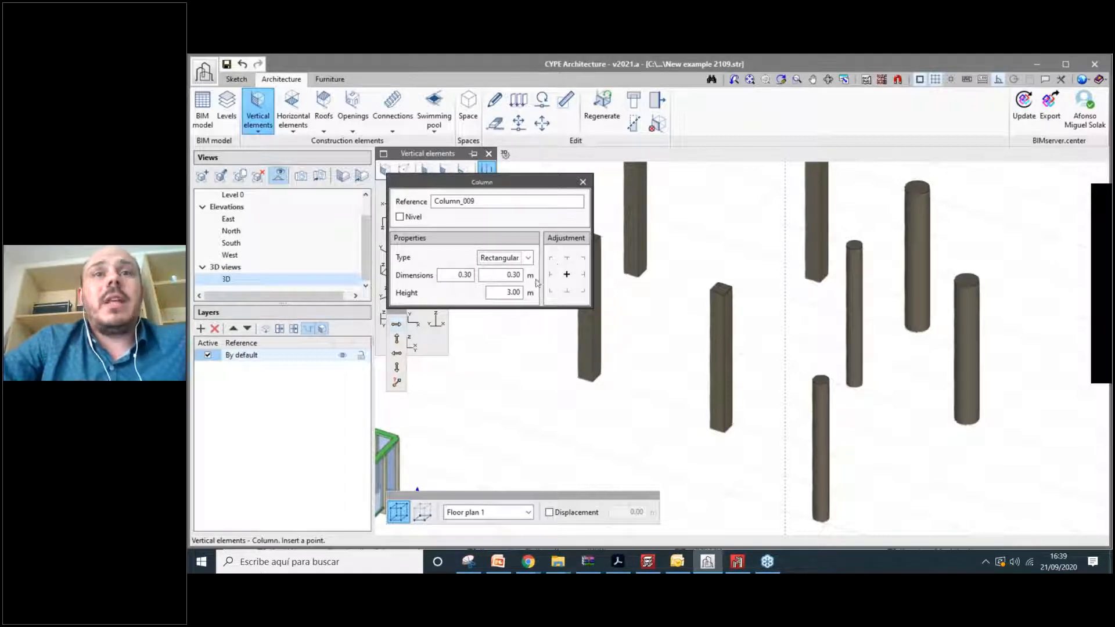
pyautogui.doubleClick(510, 292)
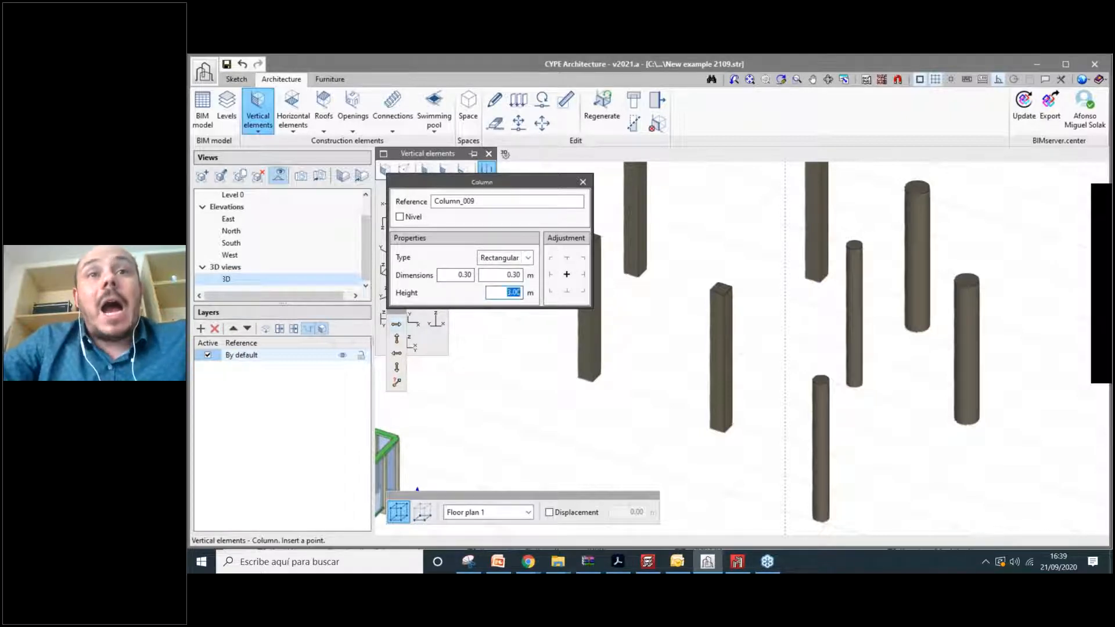
pyautogui.write('6')
pyautogui.press('Tab')
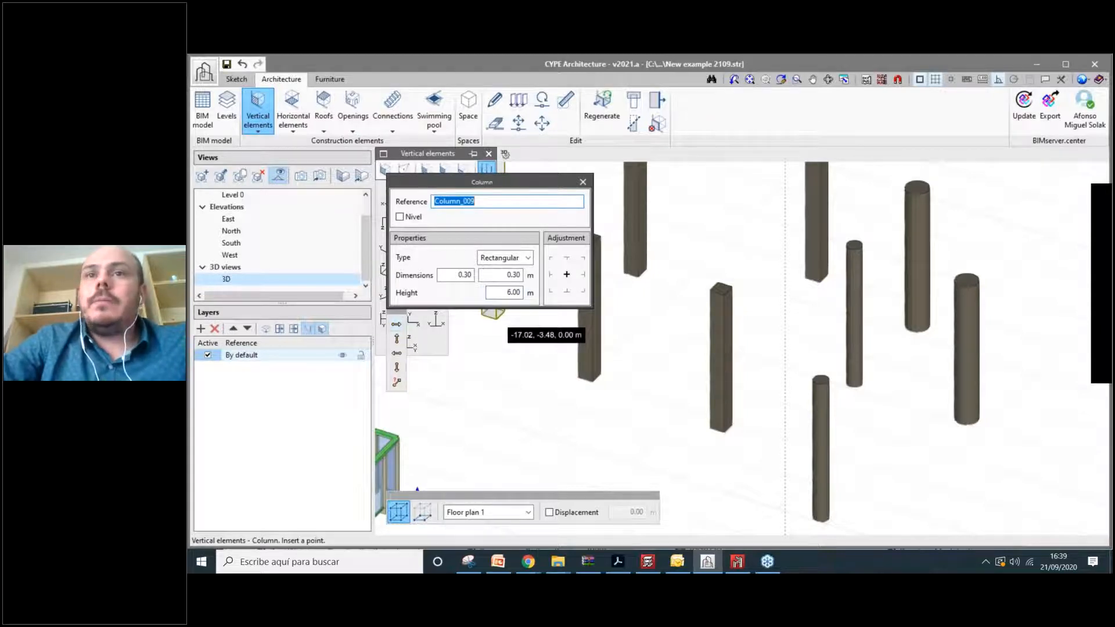
pyautogui.scroll(-3, 616, 419)
pyautogui.click(631, 425)
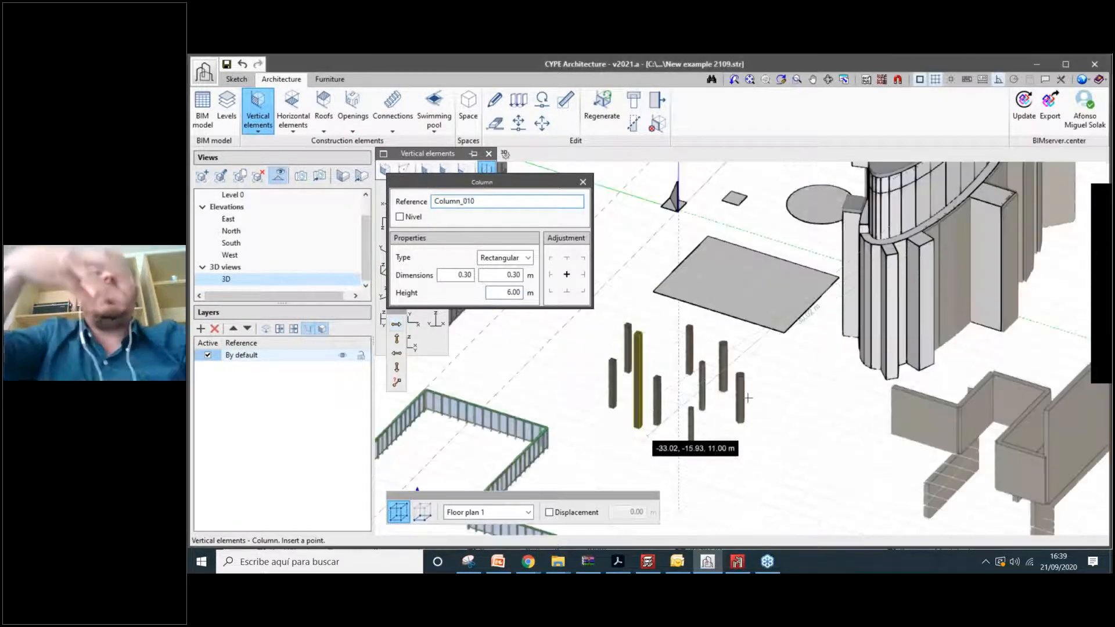
# Compare the columns' shapes and heights with the surrounding elements, and end the column placement.
pyautogui.keyDown('shift'); pyautogui.moveTo(631, 424); pyautogui.dragTo(770, 402, button='middle'); pyautogui.keyUp('shift')
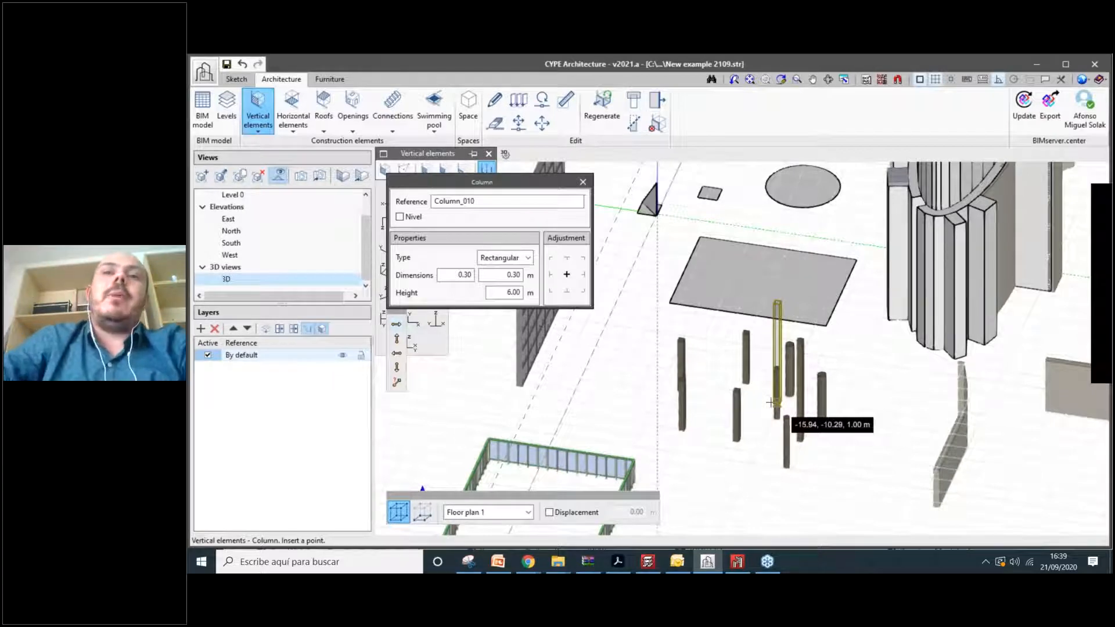
pyautogui.scroll(2, 771, 430)
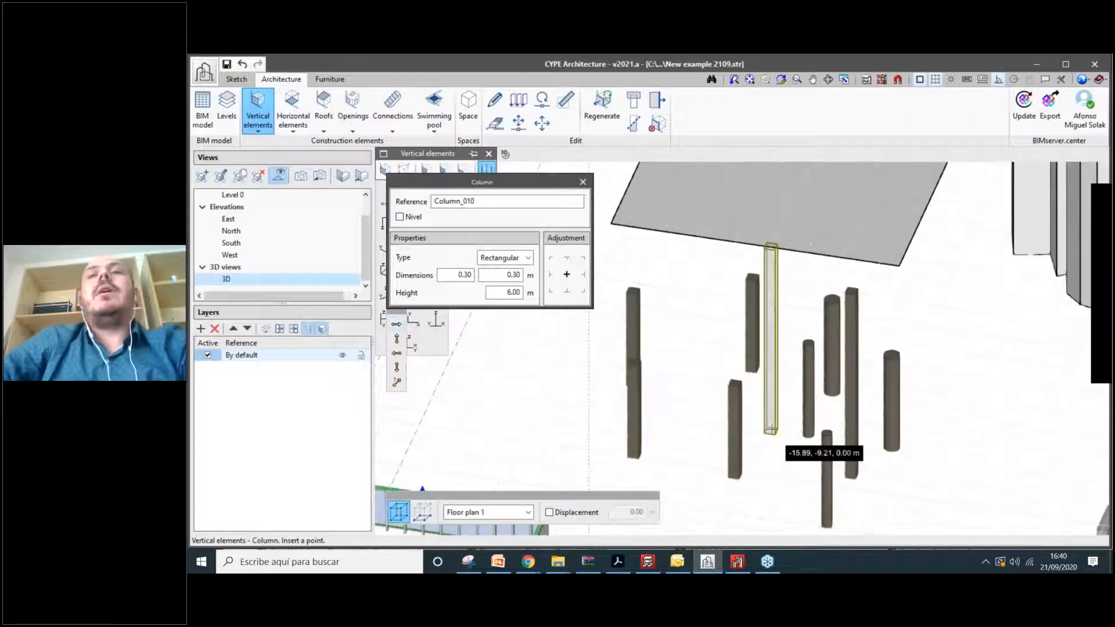
pyautogui.scroll(-4, 771, 429)
pyautogui.scroll(4, 751, 301)
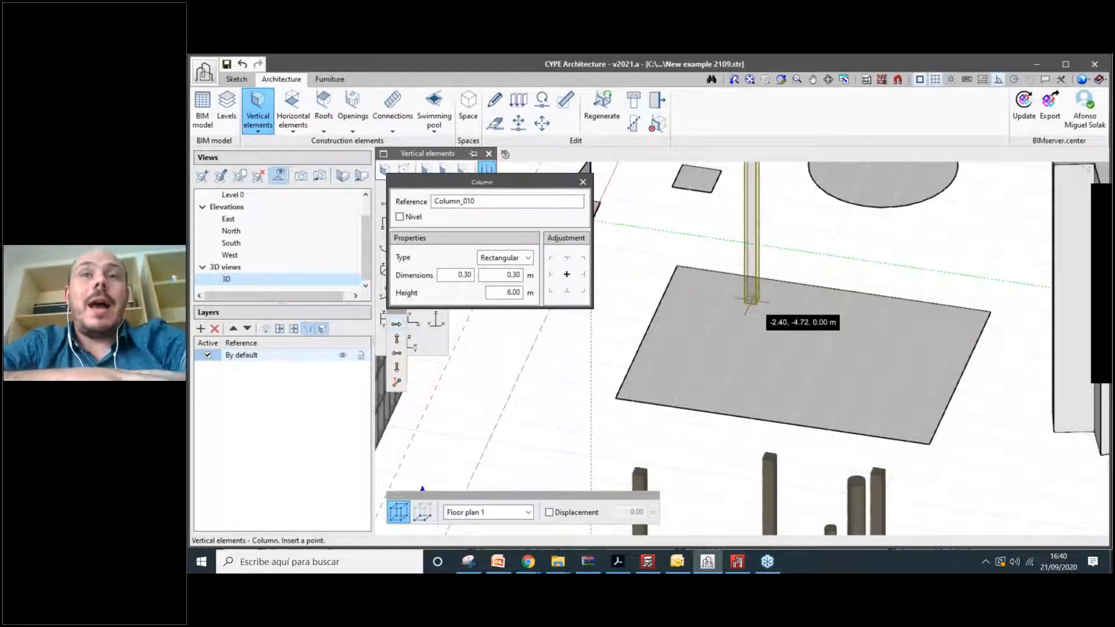
pyautogui.scroll(-1, 759, 343)
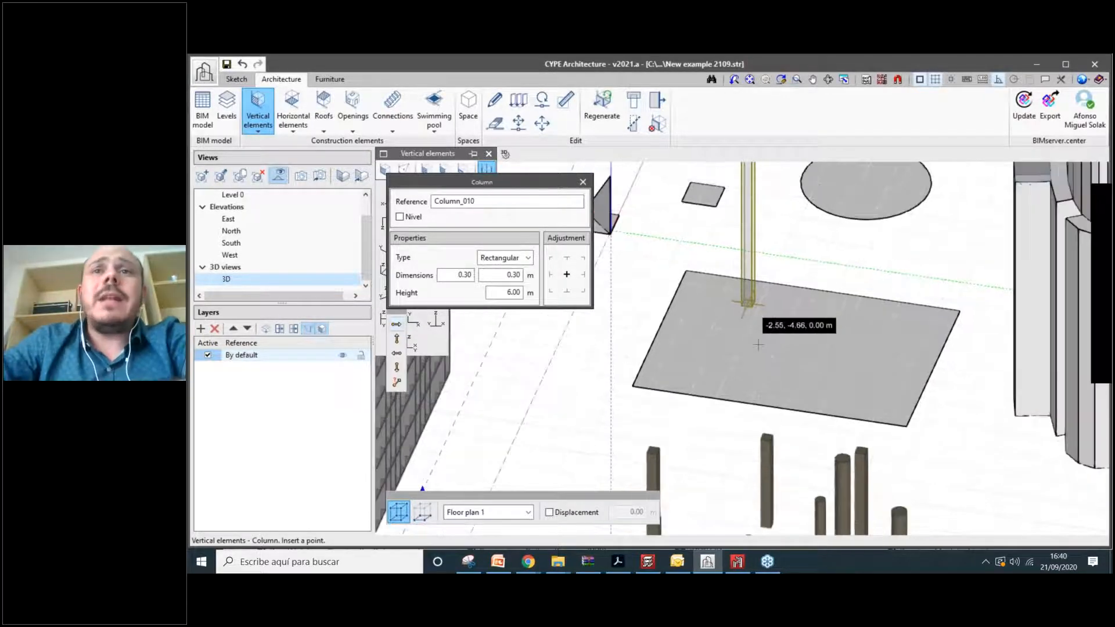
pyautogui.scroll(-3, 759, 344)
pyautogui.scroll(2, 737, 372)
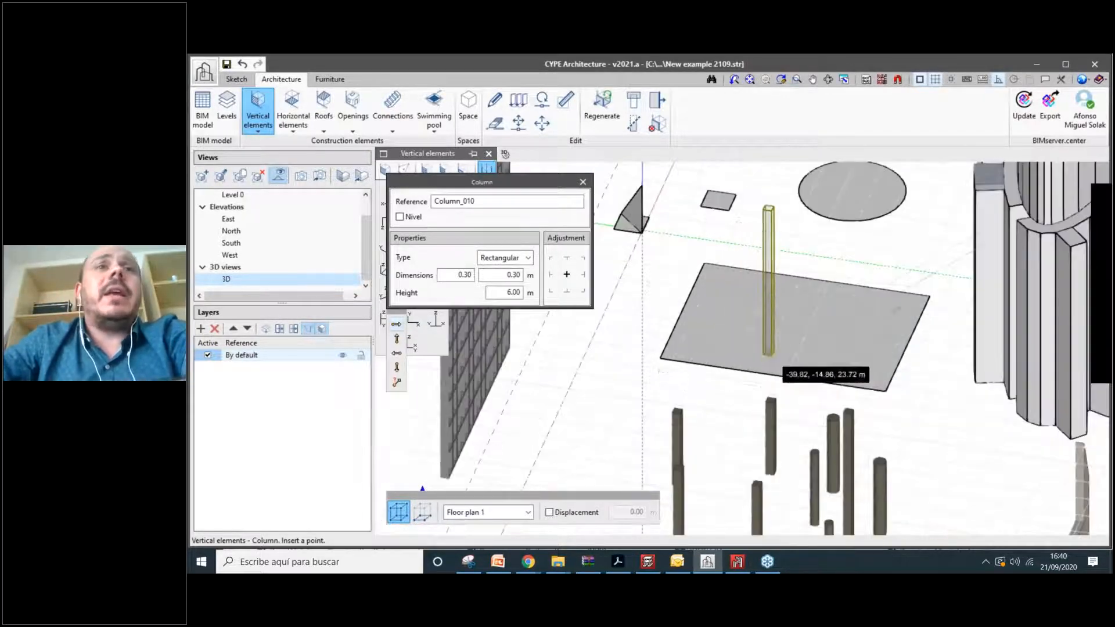
pyautogui.scroll(-3, 668, 244)
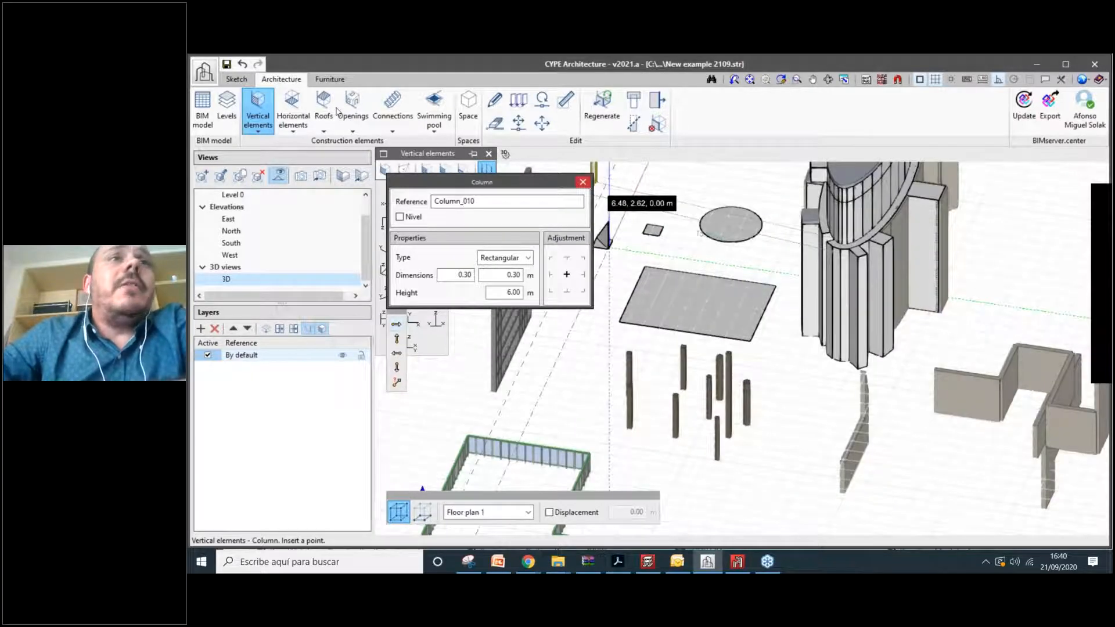
pyautogui.press('Escape')
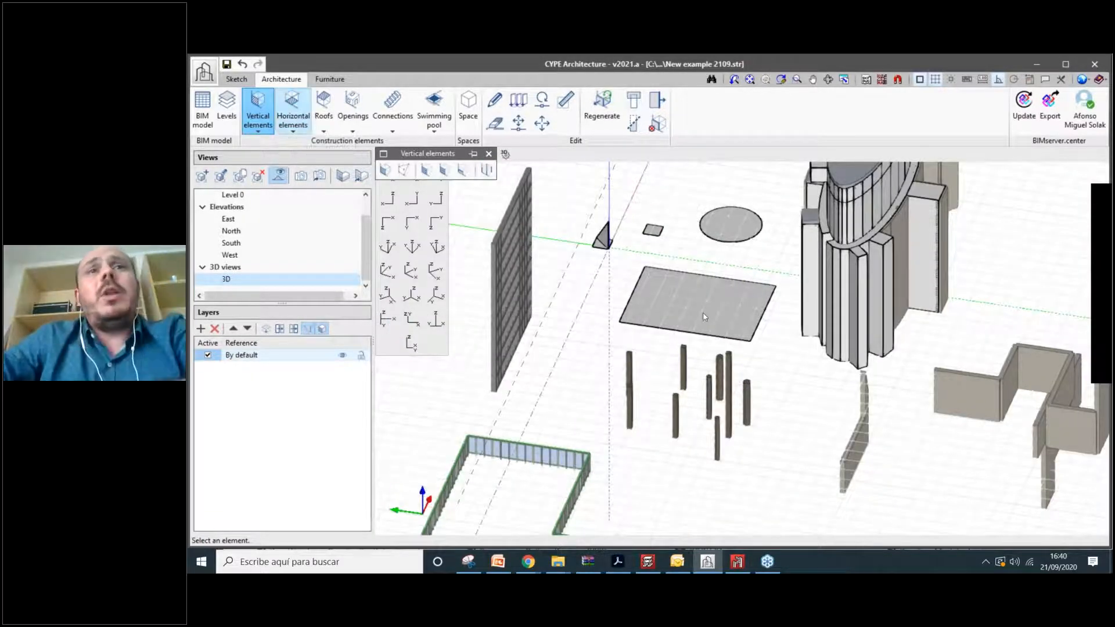
pyautogui.scroll(2, 703, 312)
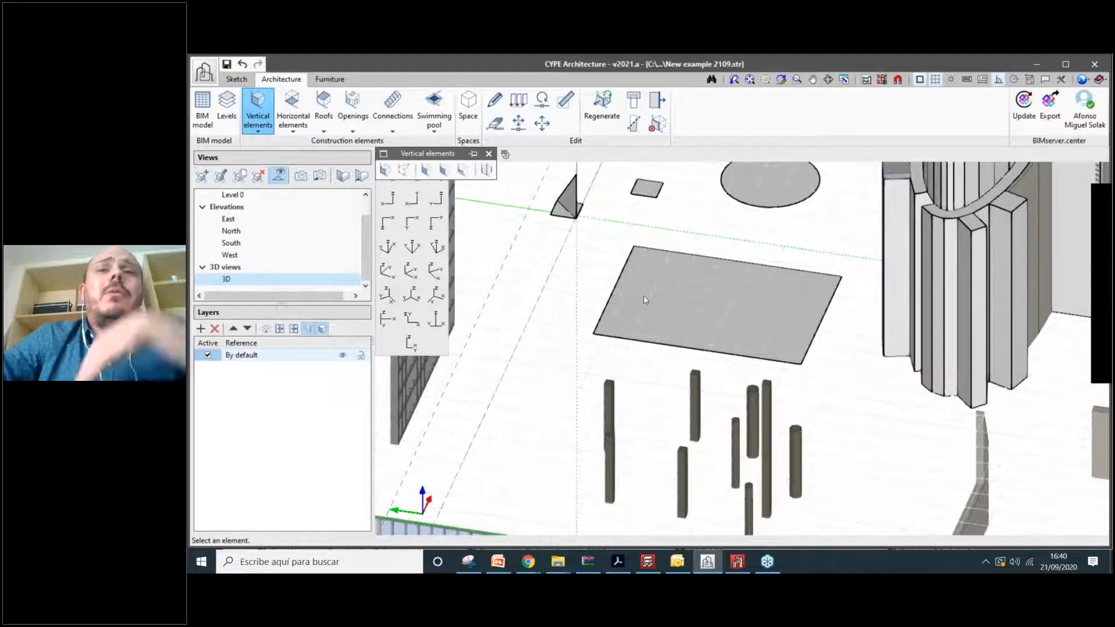
pyautogui.scroll(-1, 644, 300)
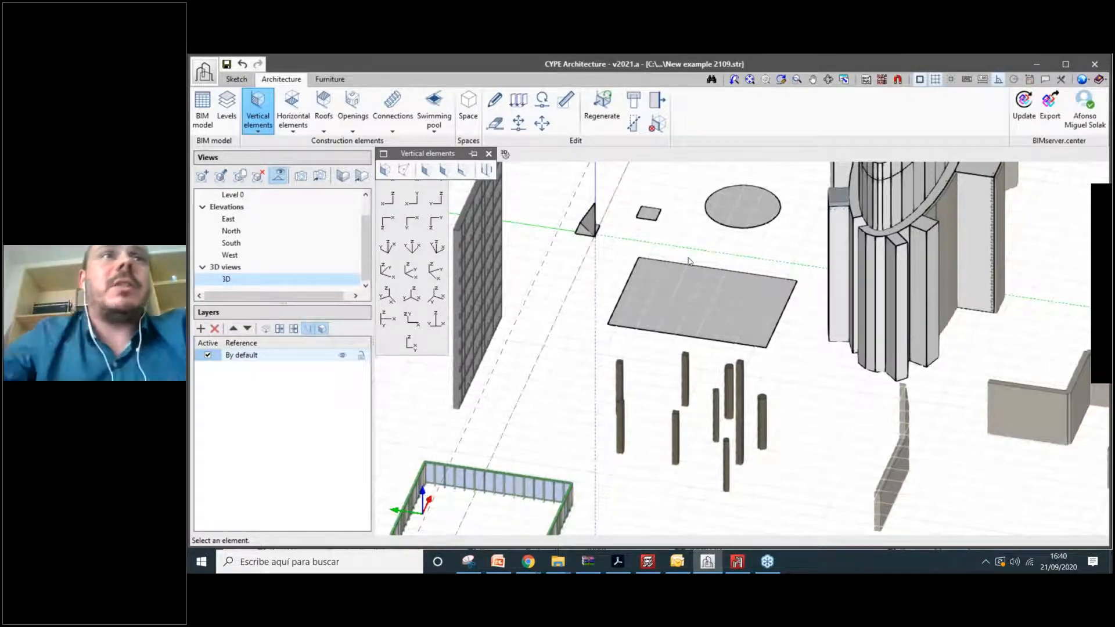
# Outline a continuous suspended ceiling with 0.45 × 0.45 m panels along the top corners of the U-shaped walls.
pyautogui.click(294, 111)
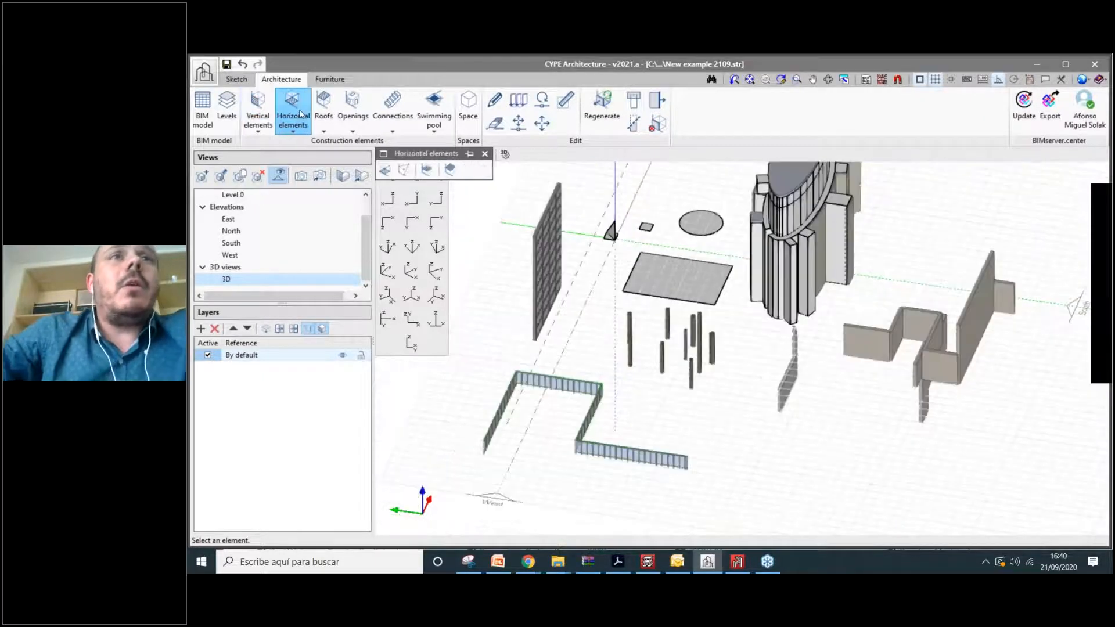
pyautogui.click(427, 170)
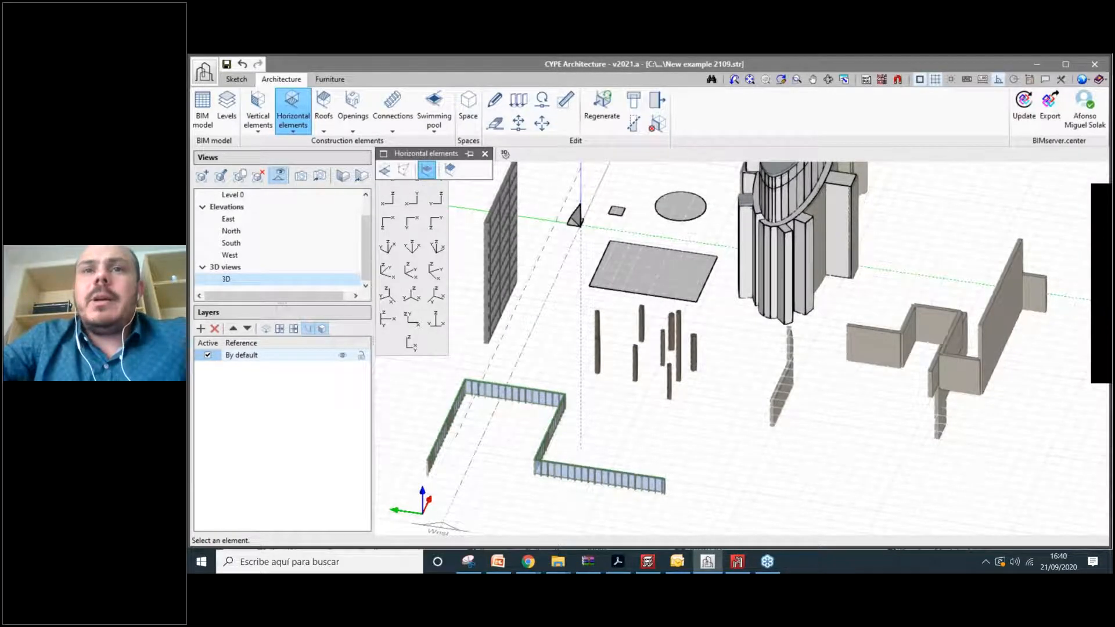
pyautogui.click(427, 170)
pyautogui.scroll(6, 816, 373)
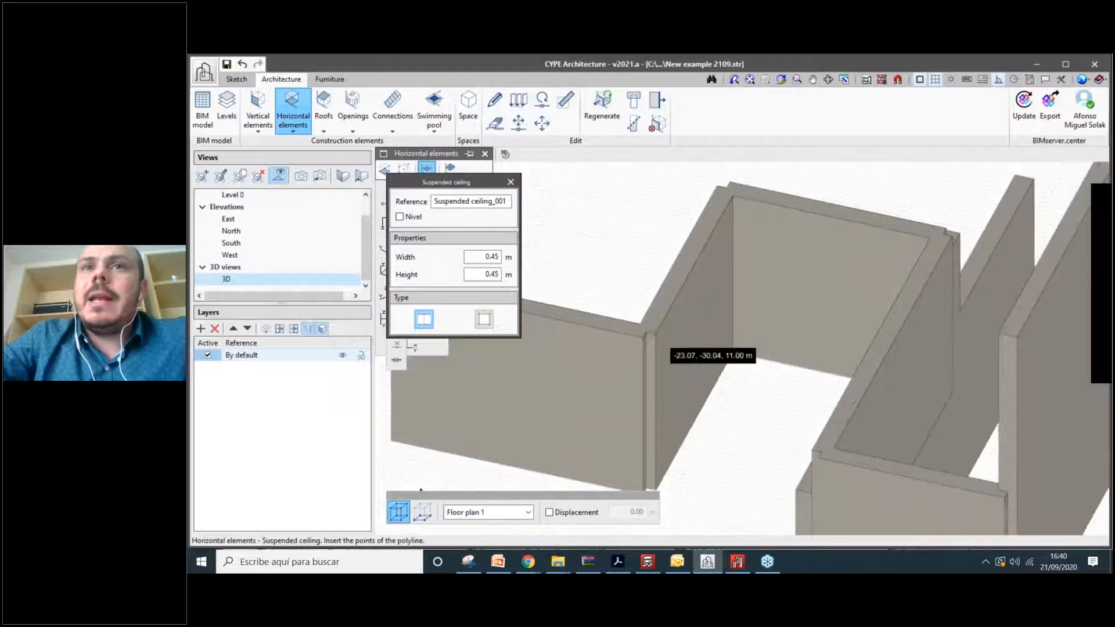
pyautogui.click(720, 187)
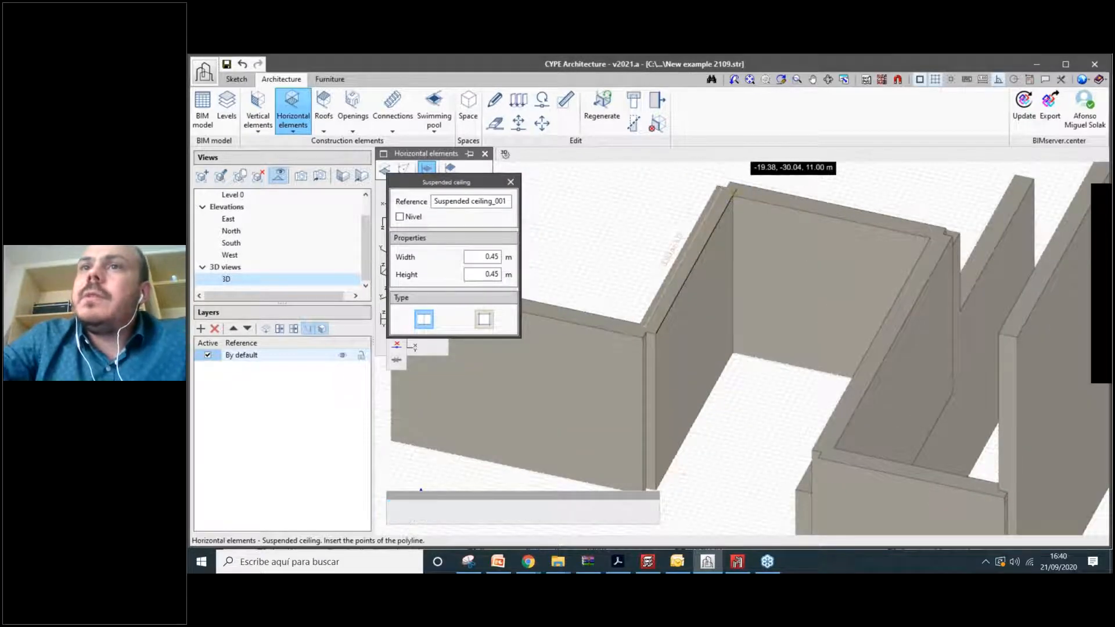
pyautogui.click(951, 234)
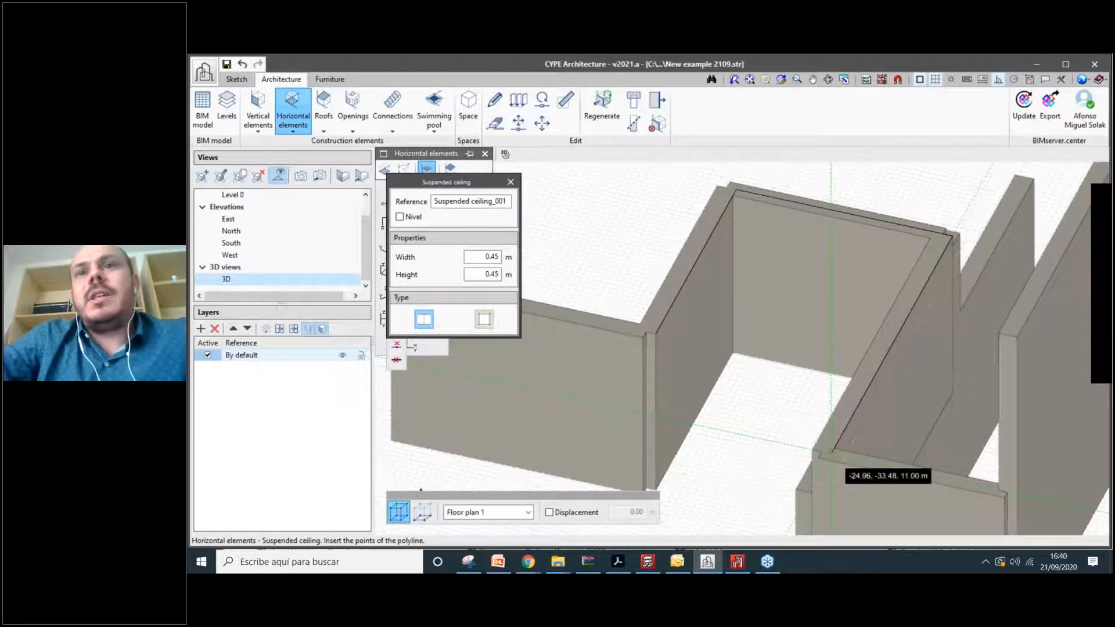
pyautogui.click(832, 452)
pyautogui.rightClick(832, 451)
# Set the starting point of the suspended ceiling's panels at the inner corner of the back wall.
pyautogui.keyDown('shift'); pyautogui.moveTo(832, 452); pyautogui.dragTo(749, 349, button='middle'); pyautogui.keyUp('shift')
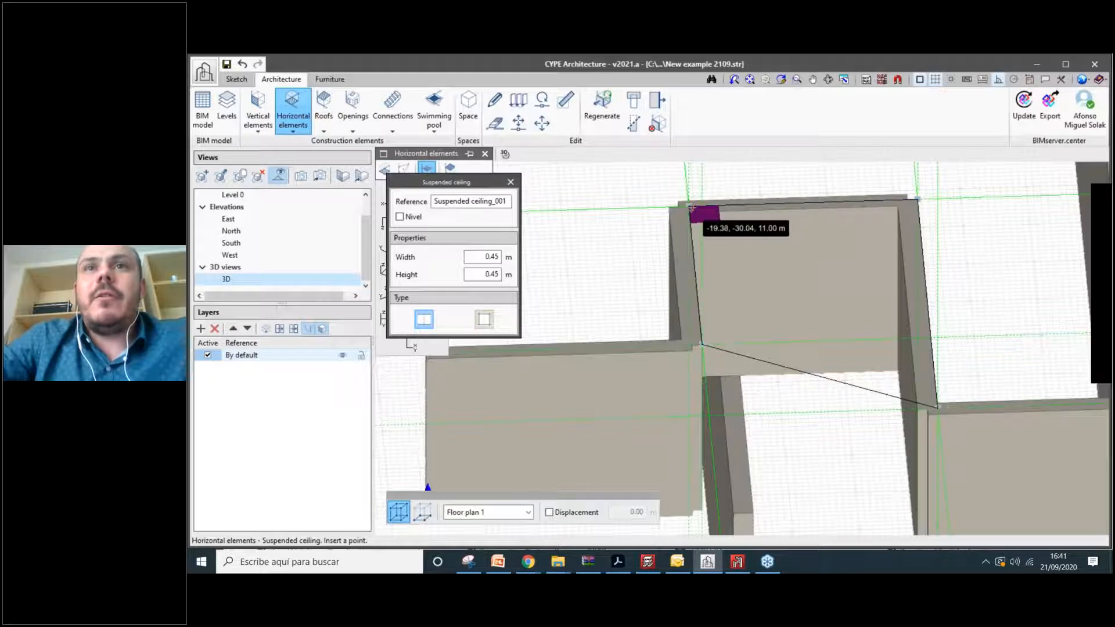
pyautogui.scroll(1, 690, 207)
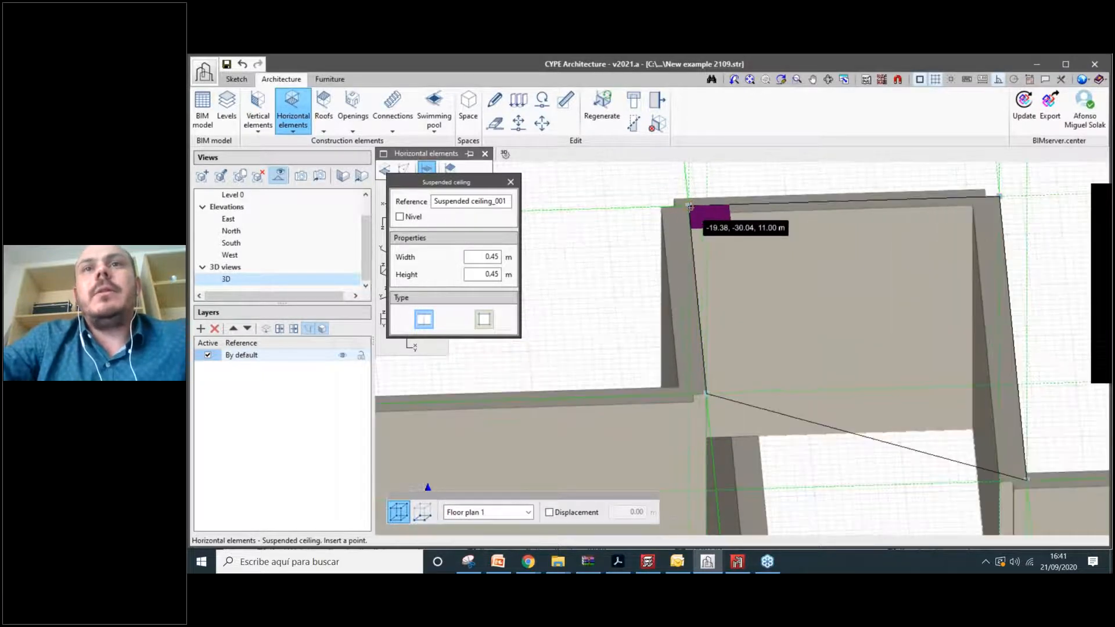
pyautogui.click(690, 207)
pyautogui.moveTo(690, 207)
pyautogui.keyDown('shift'); pyautogui.mouseDown(button='middle')
pyautogui.moveTo(894, 349)
pyautogui.moveTo(769, 368)
pyautogui.moveTo(668, 325)
pyautogui.moveTo(580, 244)
pyautogui.mouseUp(button='middle'); pyautogui.keyUp('shift')
# Set the suspended ceiling's width to 0.30 m and change its type from continuous to the other option.
pyautogui.click(492, 105)
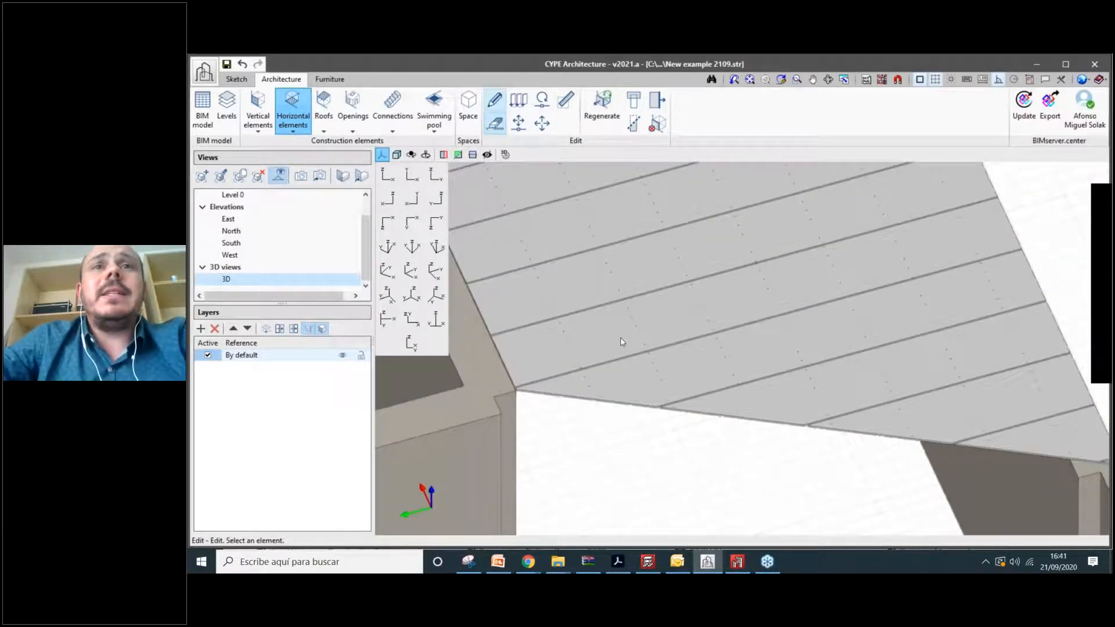
pyautogui.click(616, 216)
pyautogui.moveTo(616, 213); pyautogui.dragTo(330, 179)
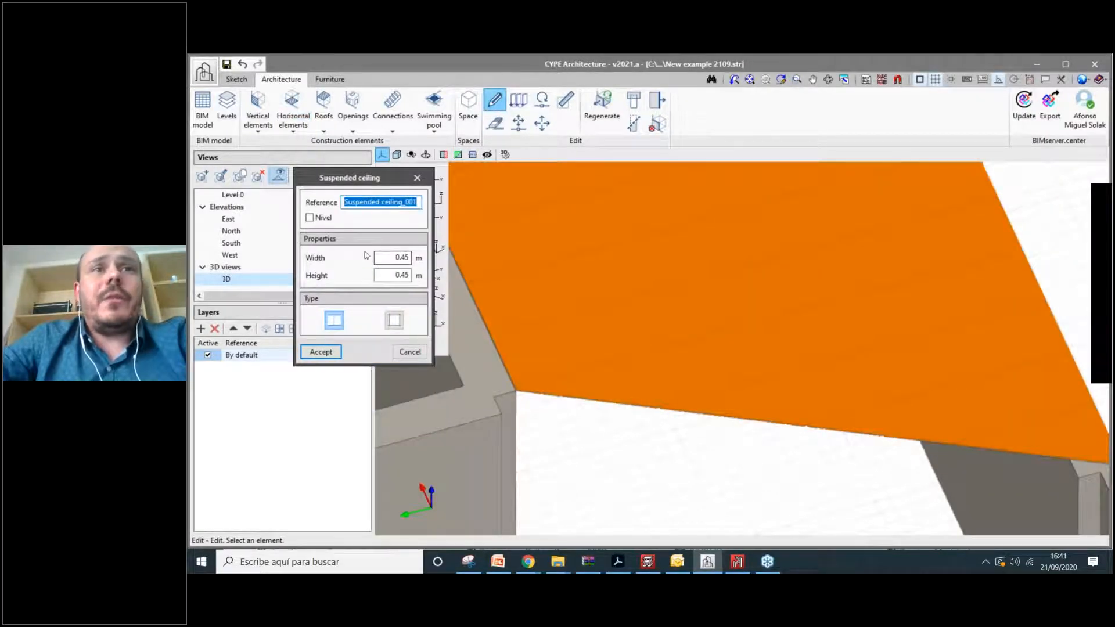
pyautogui.doubleClick(385, 258)
pyautogui.press('Tab')
pyautogui.hotkey('shift', 'Tab')
pyautogui.write('0.3')
pyautogui.click(393, 276)
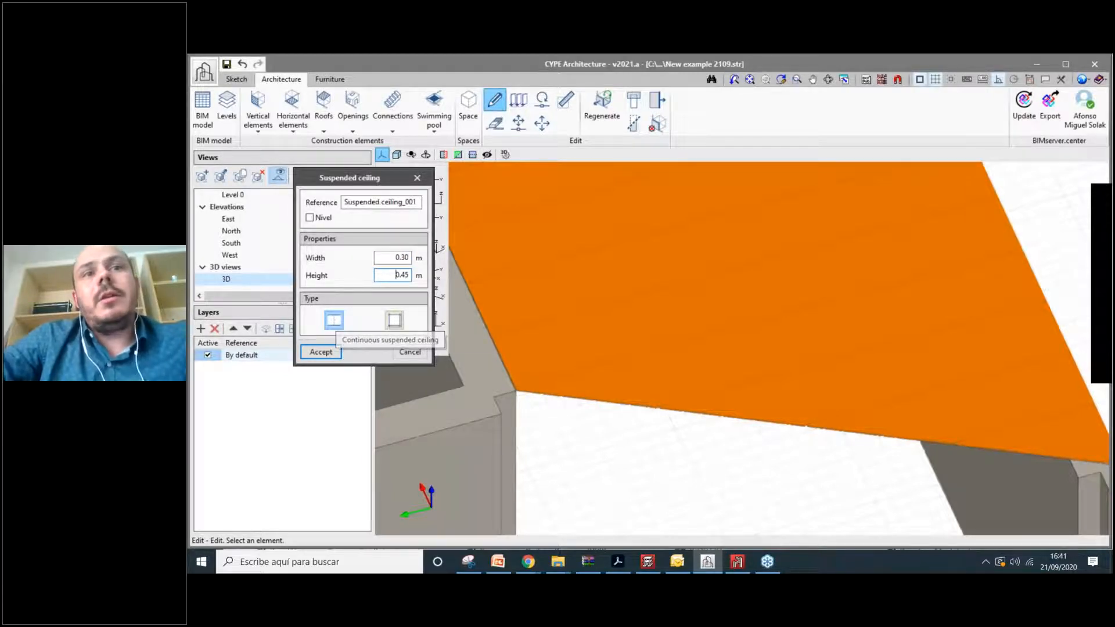
pyautogui.click(394, 320)
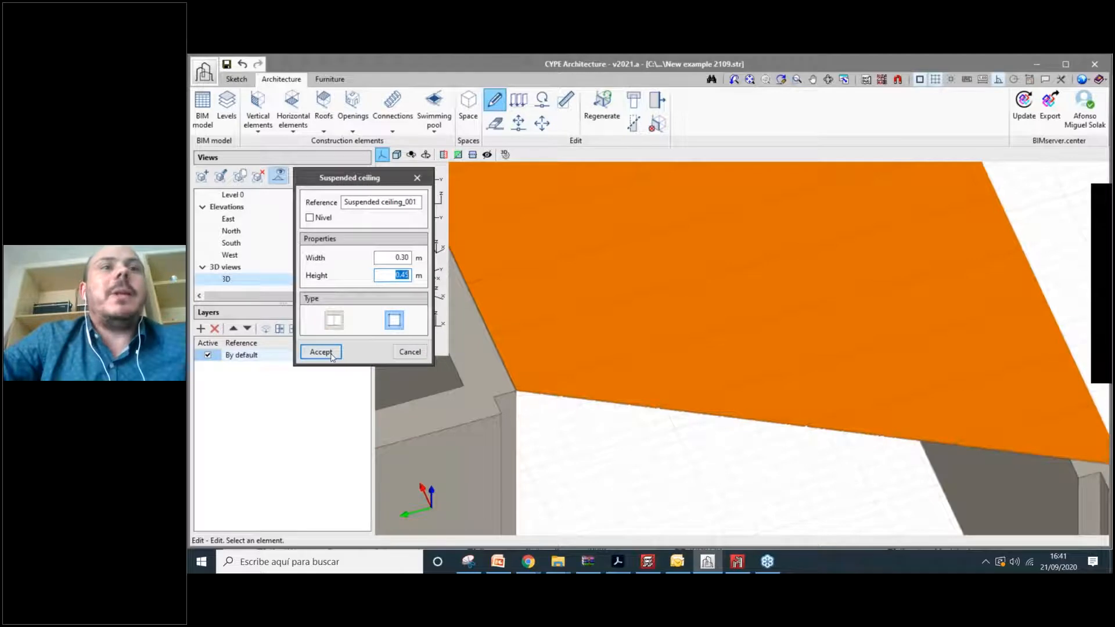
pyautogui.press('Return')
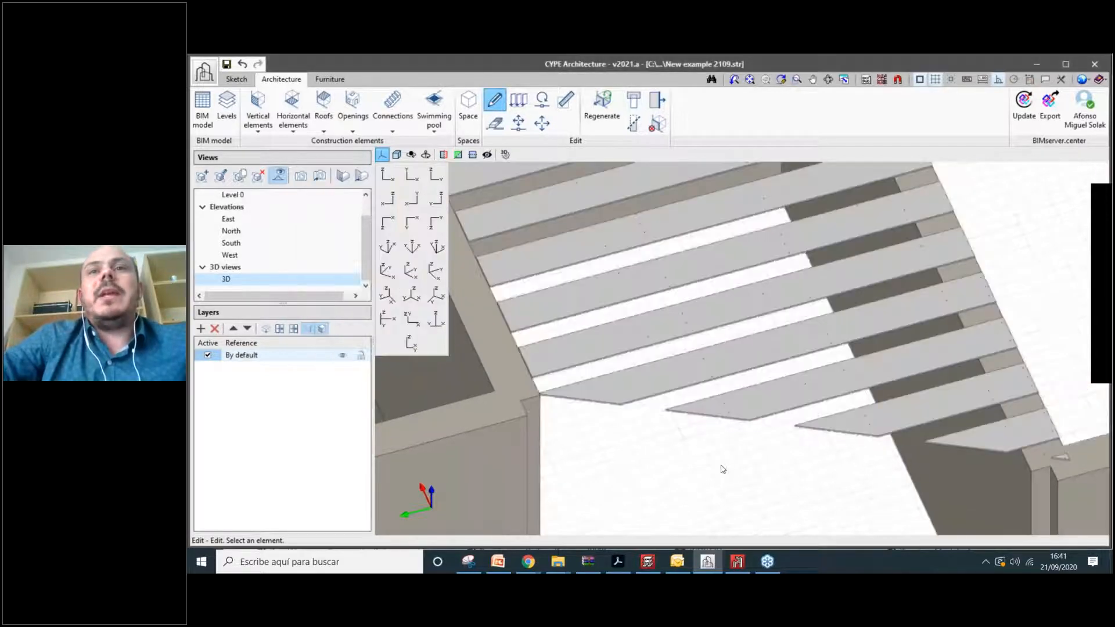
# Set the suspended ceiling's width to 0.45 m and apply the edited properties.
pyautogui.scroll(-3, 721, 469)
pyautogui.keyDown('shift'); pyautogui.moveTo(722, 468); pyautogui.dragTo(722, 366, button='middle'); pyautogui.keyUp('shift')
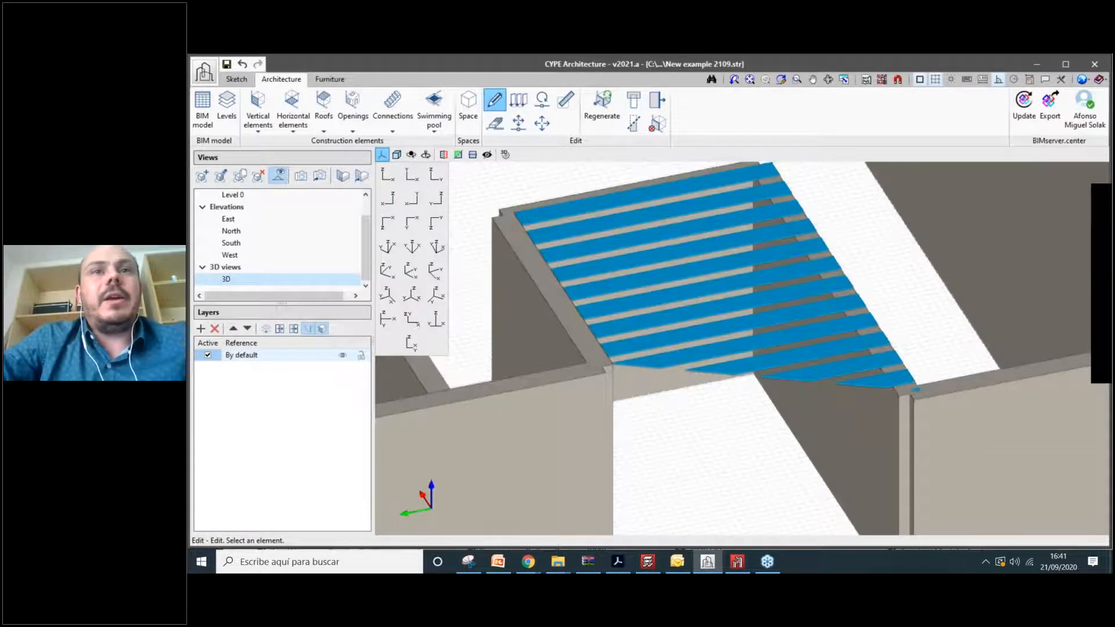
pyautogui.click(544, 304)
pyautogui.doubleClick(689, 292)
pyautogui.write('0.45')
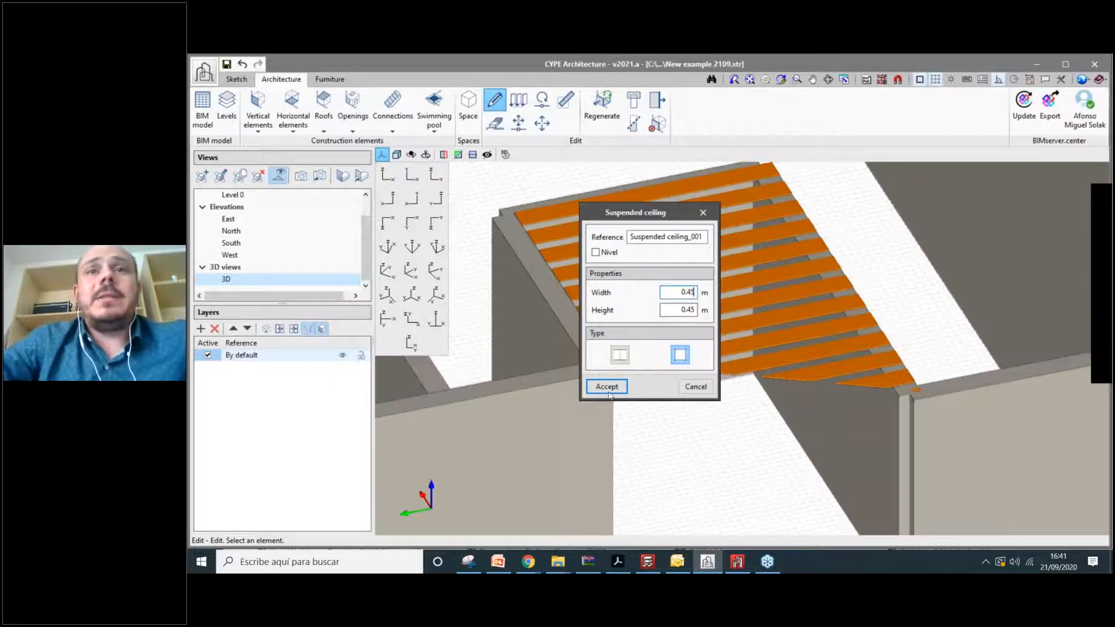
pyautogui.click(606, 386)
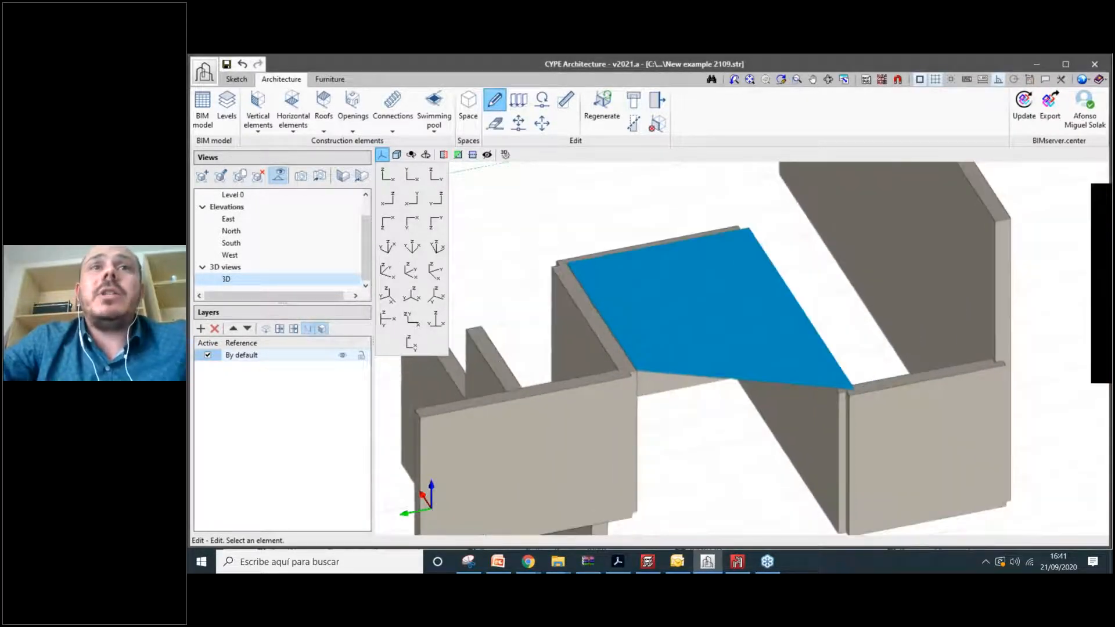
pyautogui.click(542, 123)
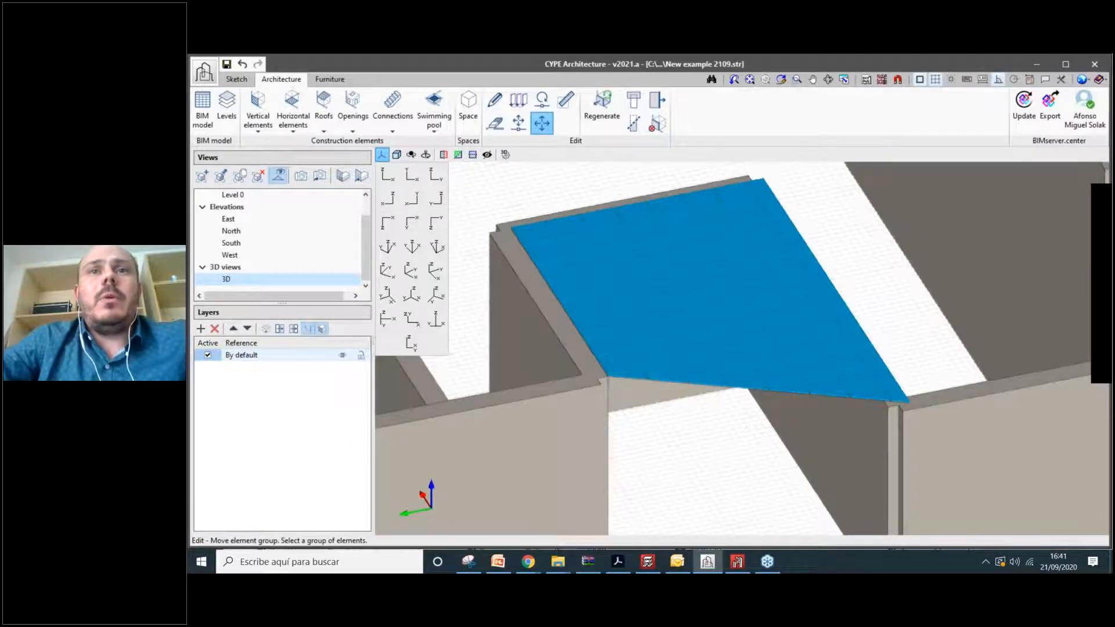
pyautogui.click(701, 368)
pyautogui.rightClick(702, 368)
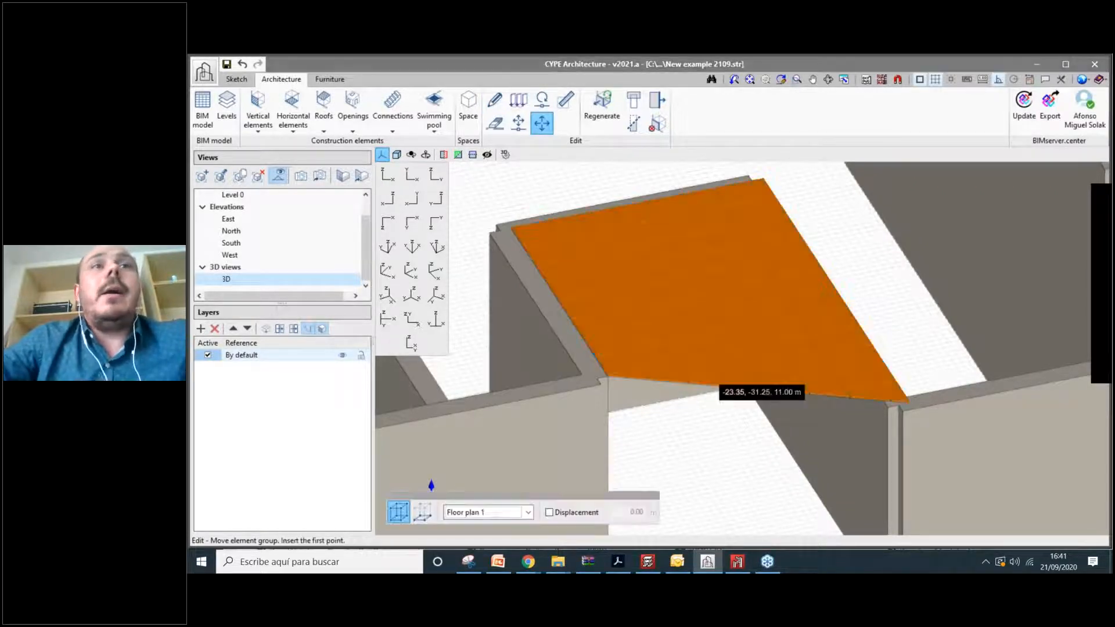
pyautogui.scroll(-3, 700, 363)
pyautogui.scroll(2, 691, 395)
pyautogui.scroll(-2, 592, 256)
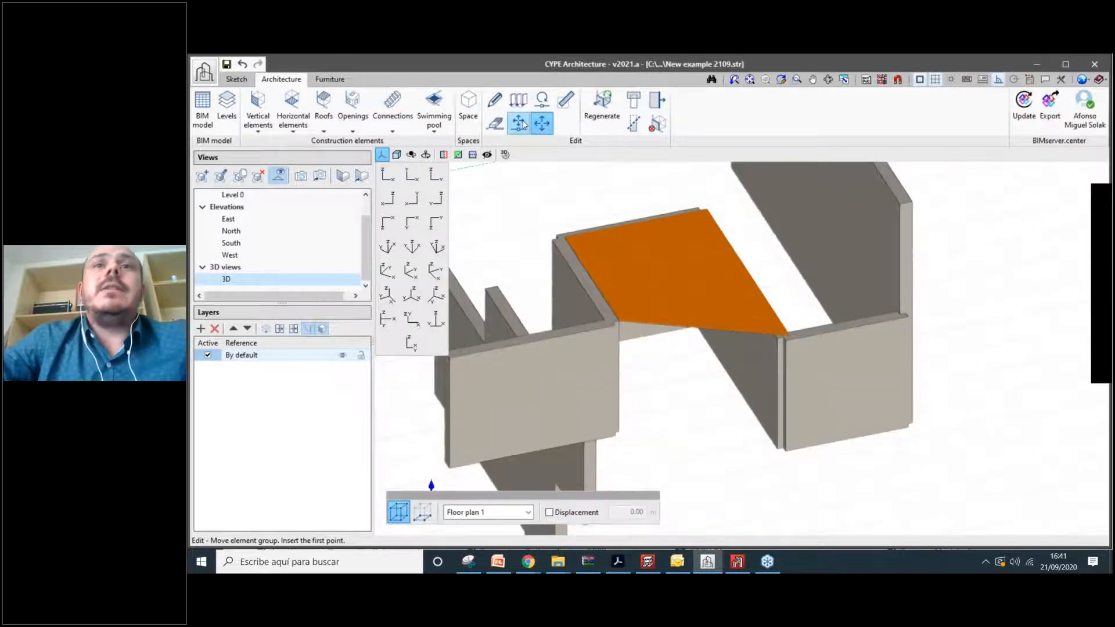
pyautogui.click(494, 99)
pyautogui.click(629, 301)
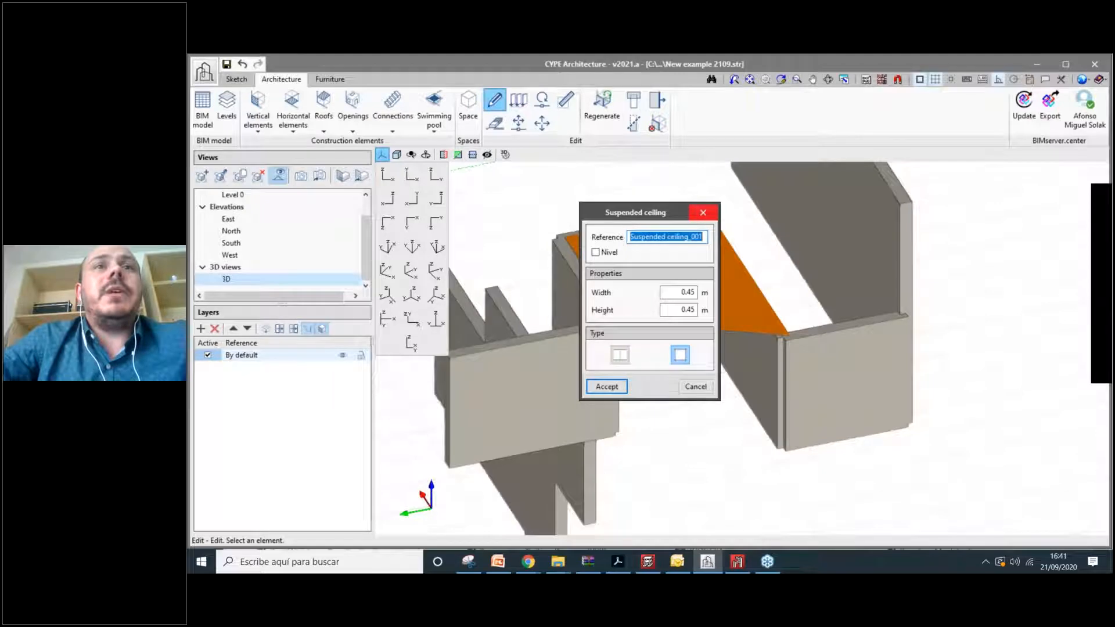
pyautogui.click(703, 213)
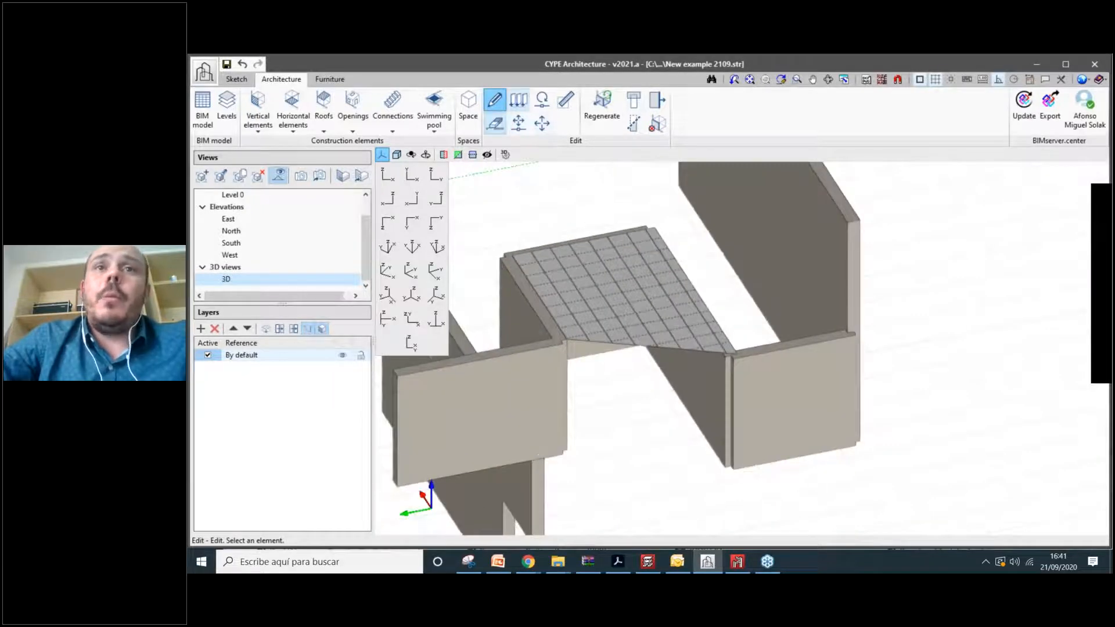
# Copy the suspended ceiling to two positions beyond the walls.
pyautogui.click(519, 99)
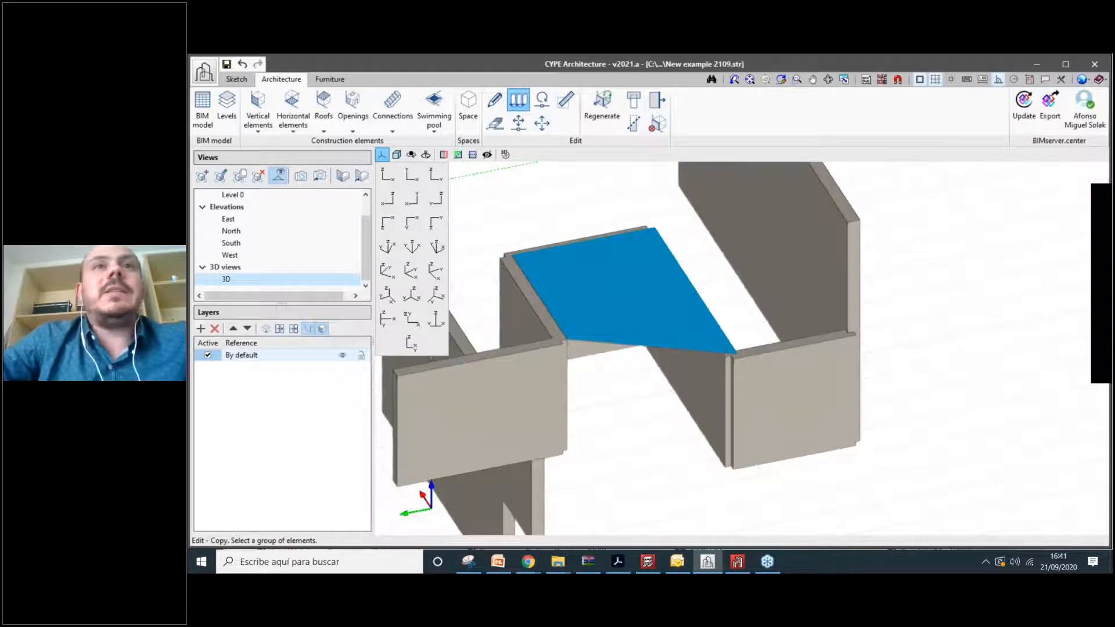
pyautogui.click(621, 290)
pyautogui.rightClick(622, 290)
pyautogui.scroll(-3, 622, 279)
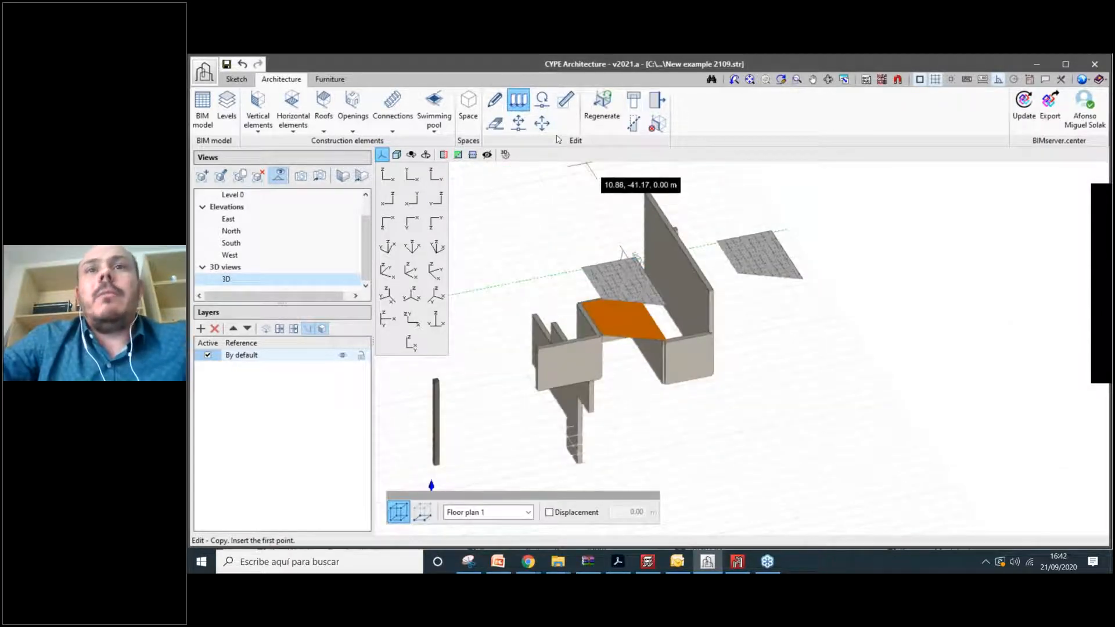
# Move the detached suspended ceiling copy beyond the tall wall forward into the open space beside the building.
pyautogui.click(542, 122)
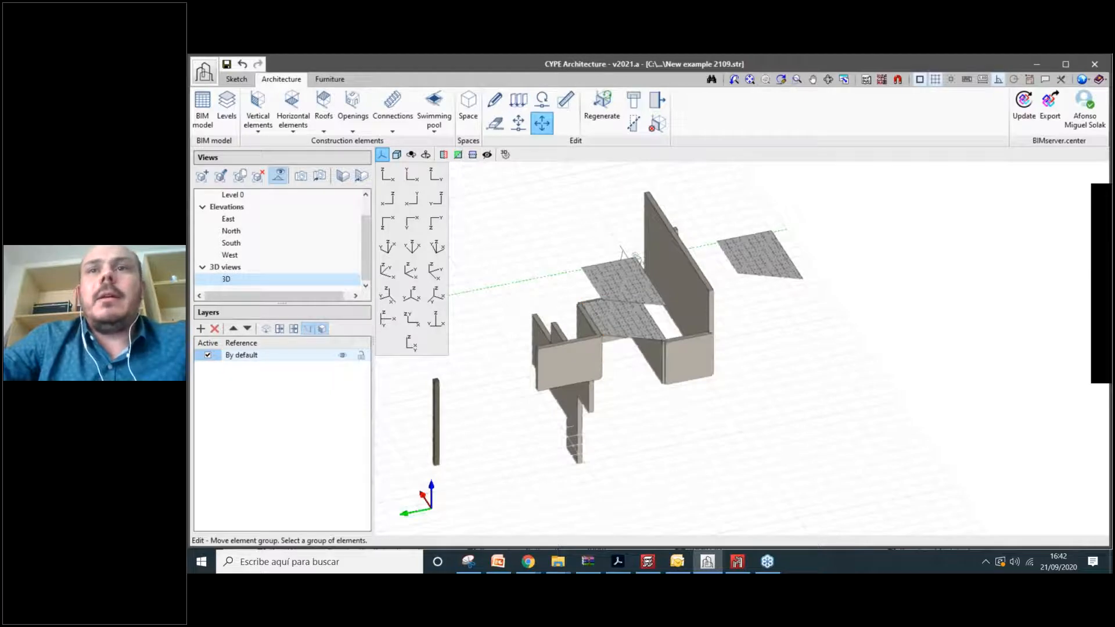
pyautogui.click(772, 264)
pyautogui.rightClick(772, 265)
pyautogui.click(778, 263)
pyautogui.click(833, 342)
pyautogui.rightClick(833, 342)
pyautogui.scroll(1, 839, 342)
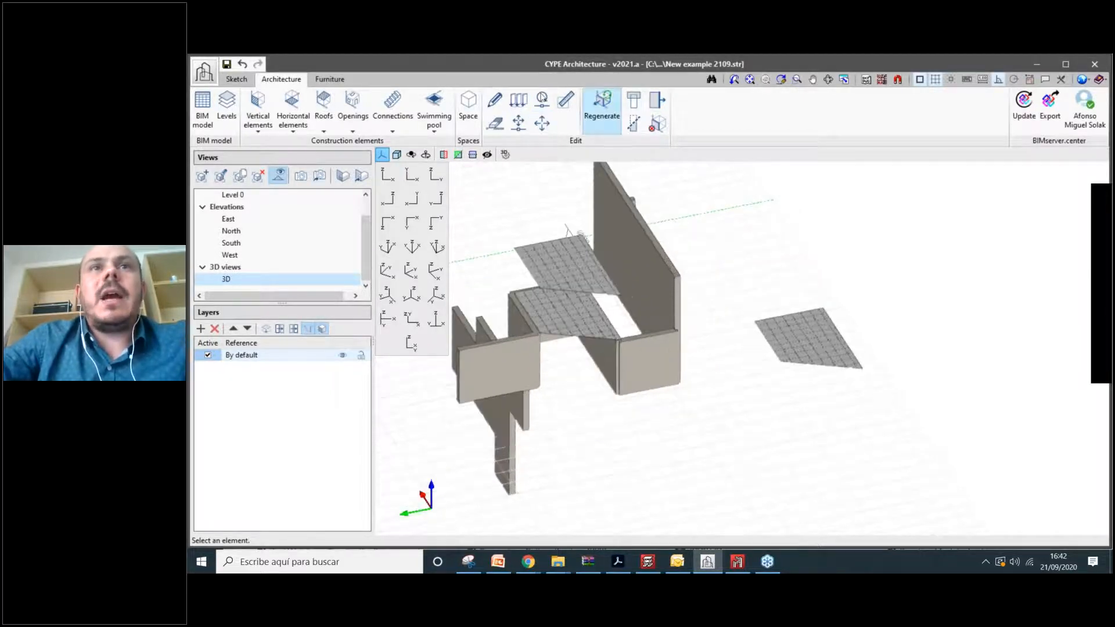
# Check the adjustment and properties of the two external façade walls meeting at the front corner.
pyautogui.click(518, 123)
pyautogui.scroll(3, 707, 290)
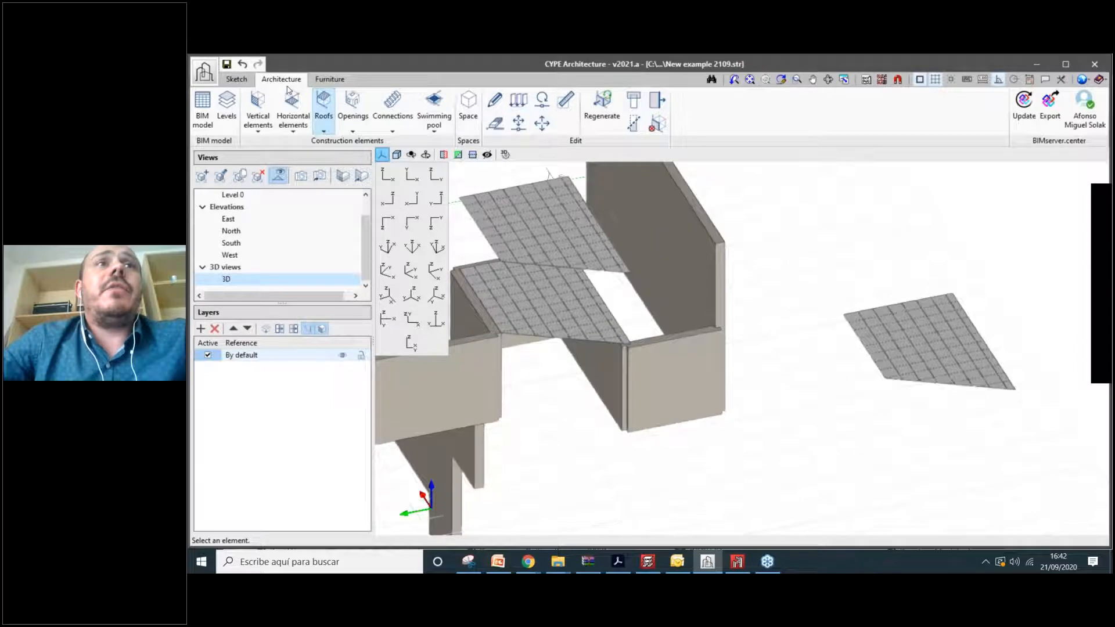
pyautogui.scroll(1, 452, 171)
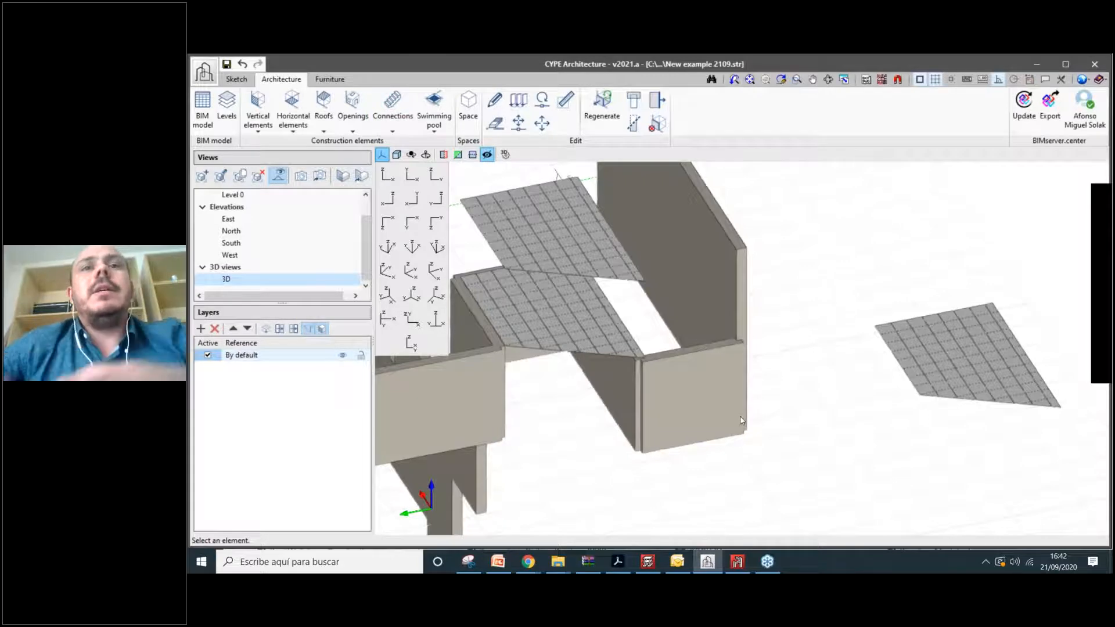
pyautogui.scroll(3, 656, 409)
pyautogui.scroll(1, 552, 410)
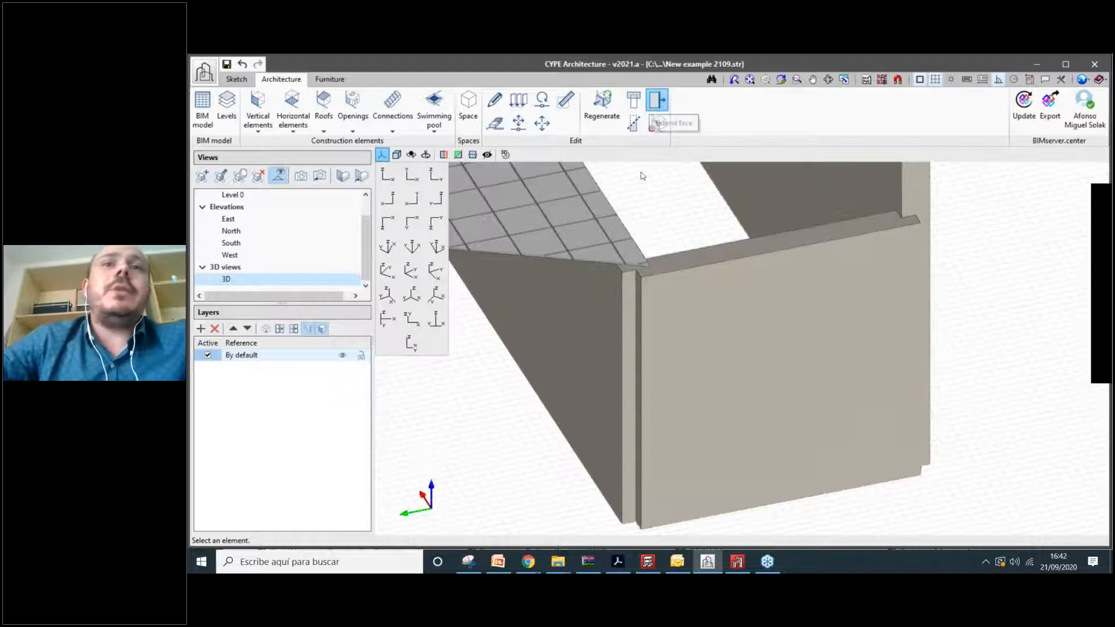
pyautogui.scroll(1, 630, 290)
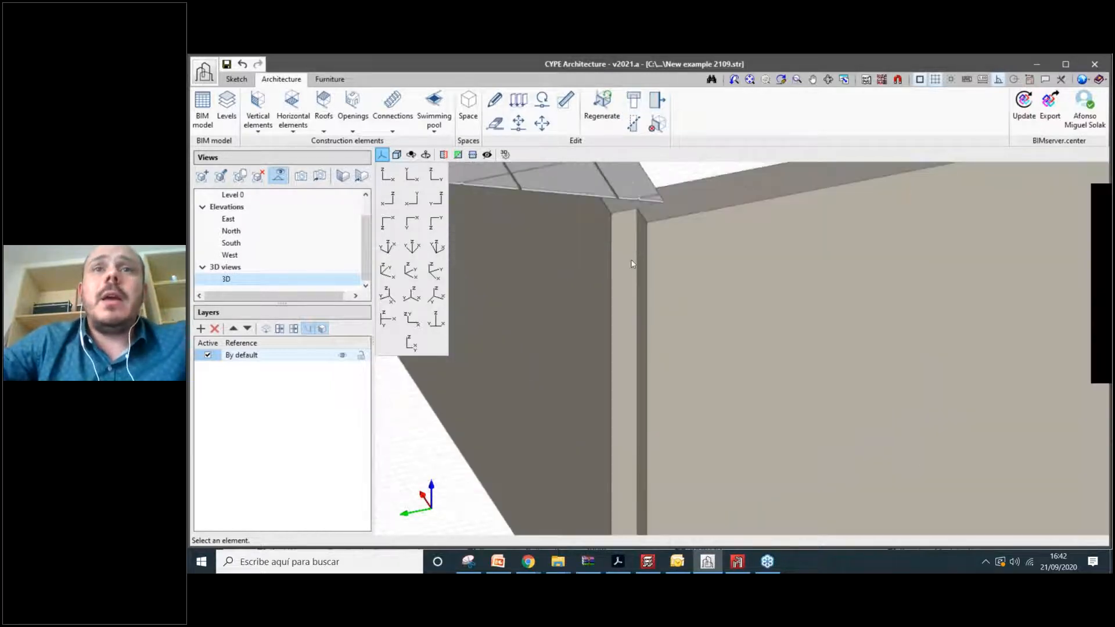
pyautogui.scroll(-2, 632, 263)
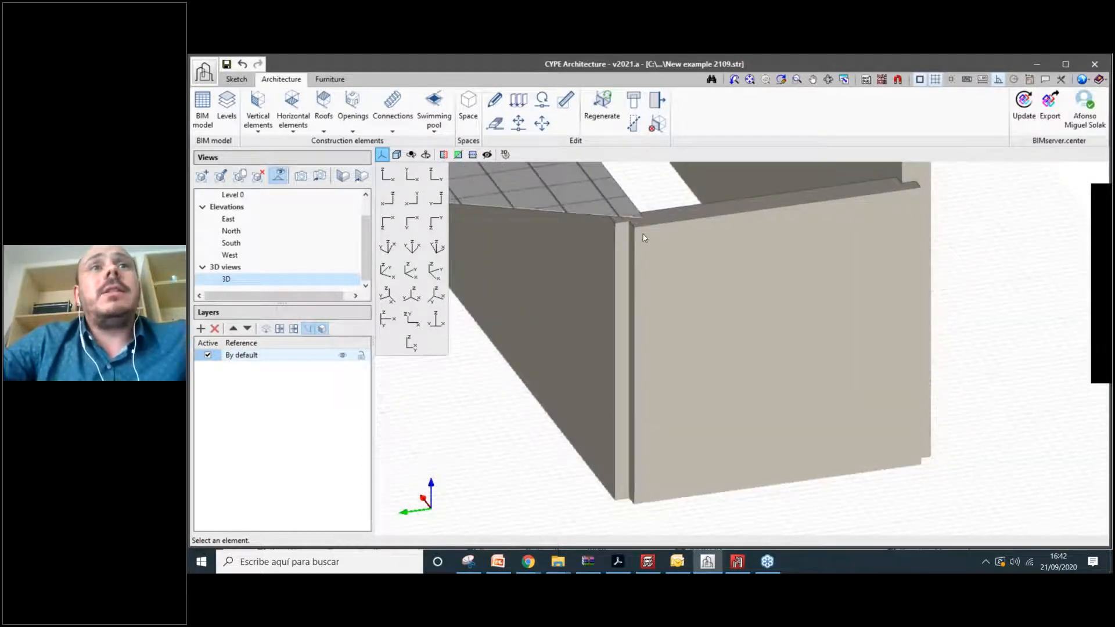
pyautogui.click(495, 100)
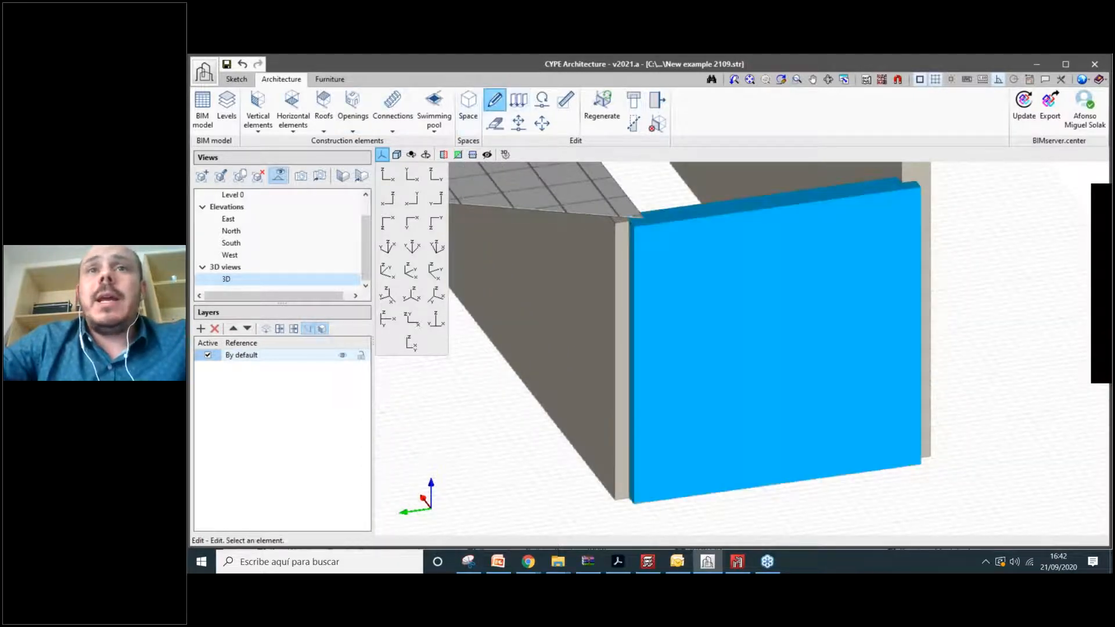
pyautogui.click(662, 293)
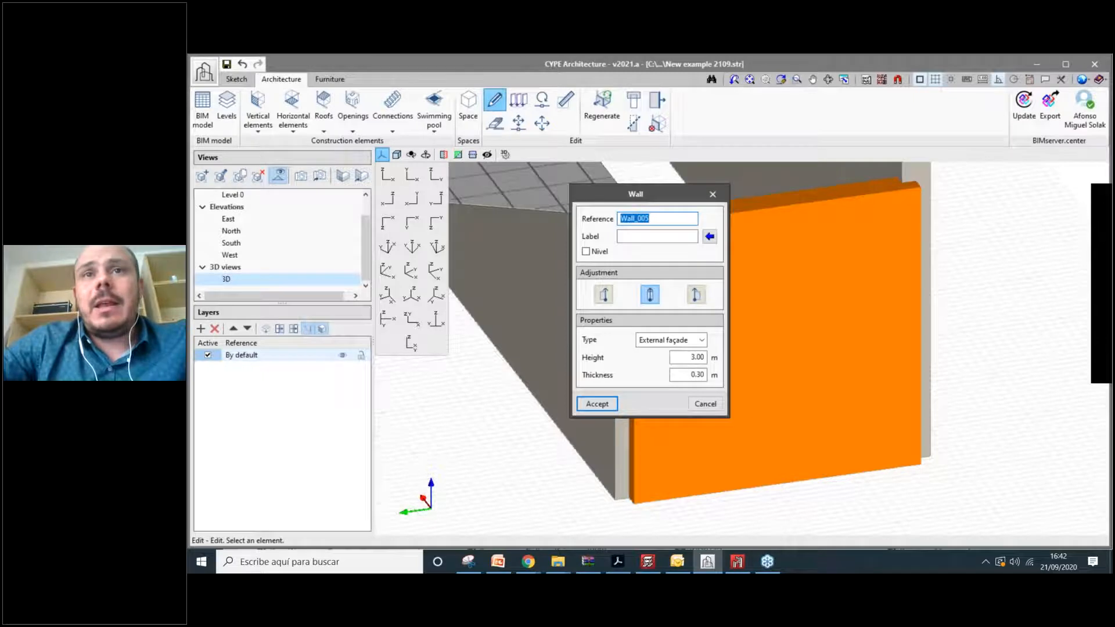
pyautogui.click(713, 193)
pyautogui.click(604, 261)
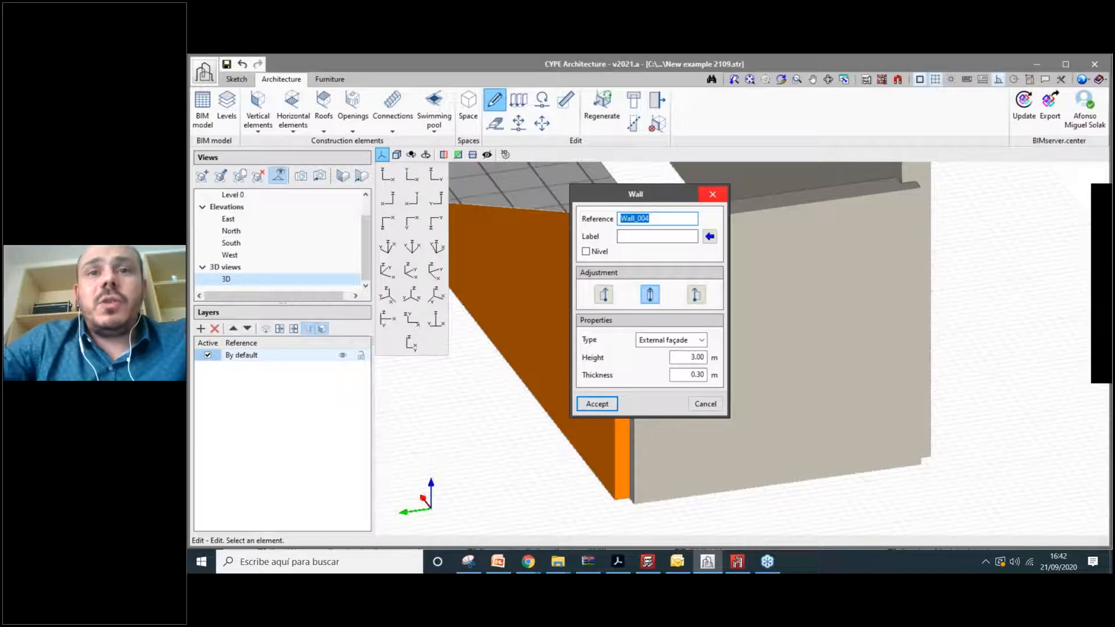
pyautogui.click(712, 194)
# Try placing the short front wall on the left of its introduced line instead of centred.
pyautogui.scroll(3, 642, 508)
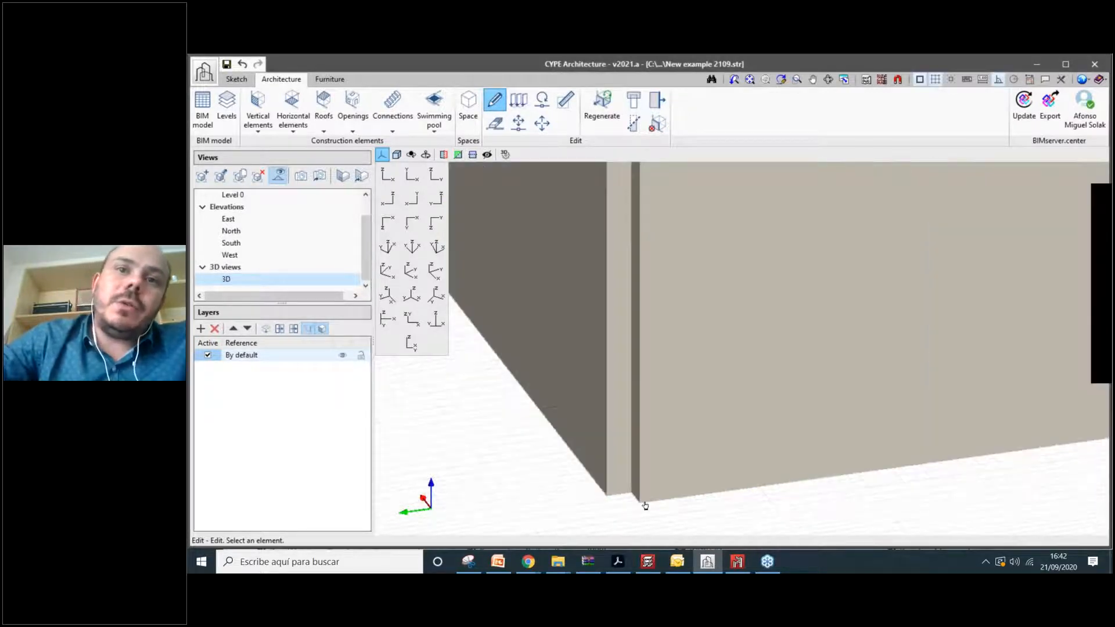
pyautogui.scroll(-3, 587, 491)
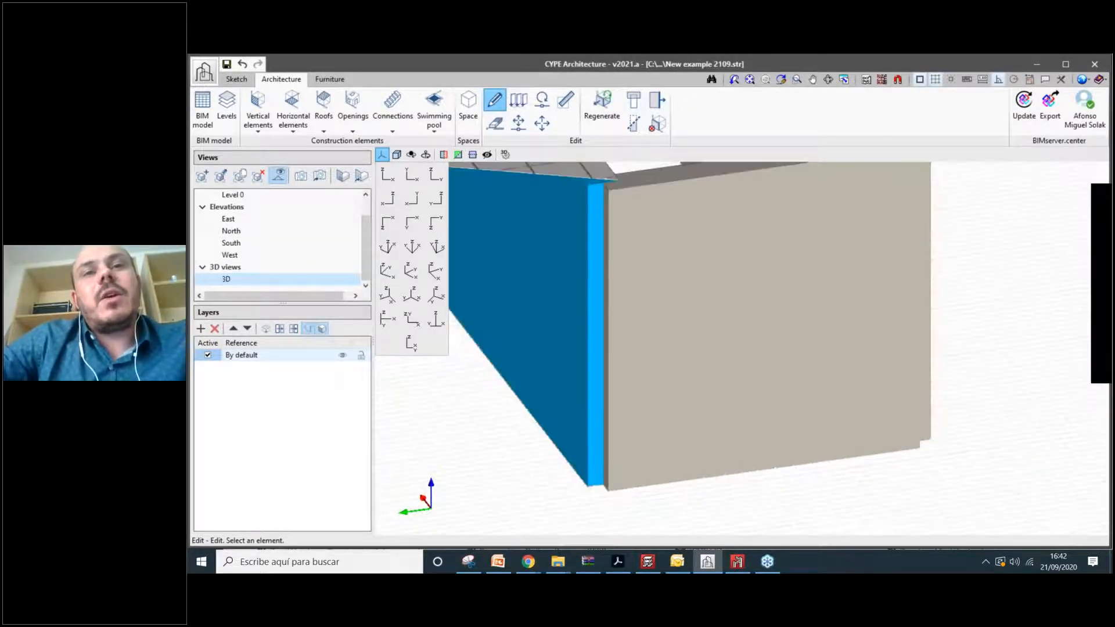
pyautogui.scroll(2, 587, 490)
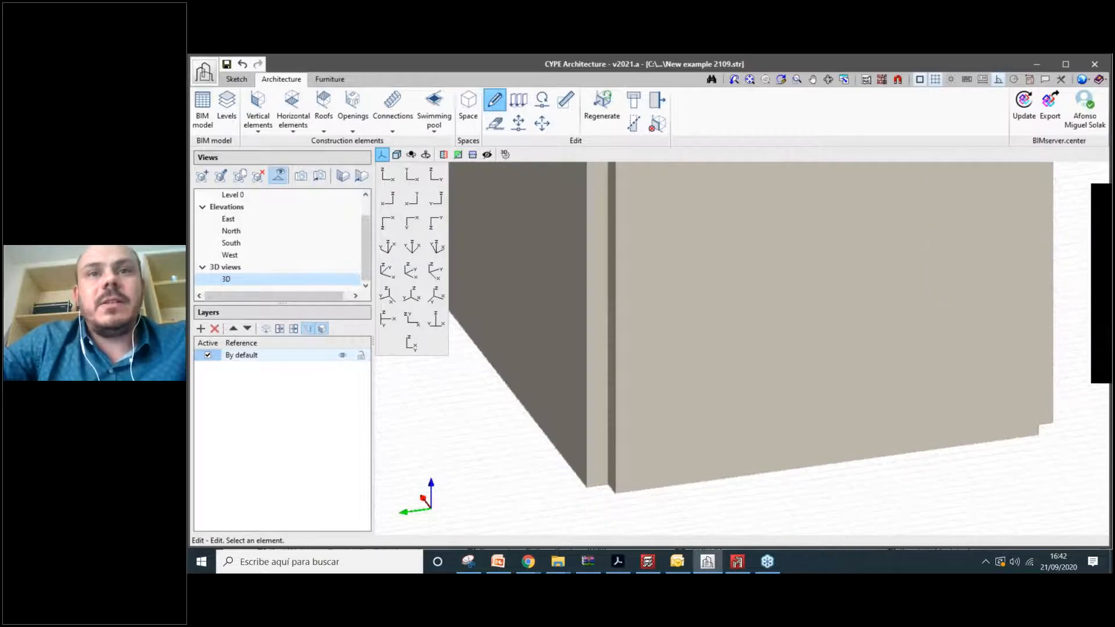
pyautogui.scroll(-3, 595, 407)
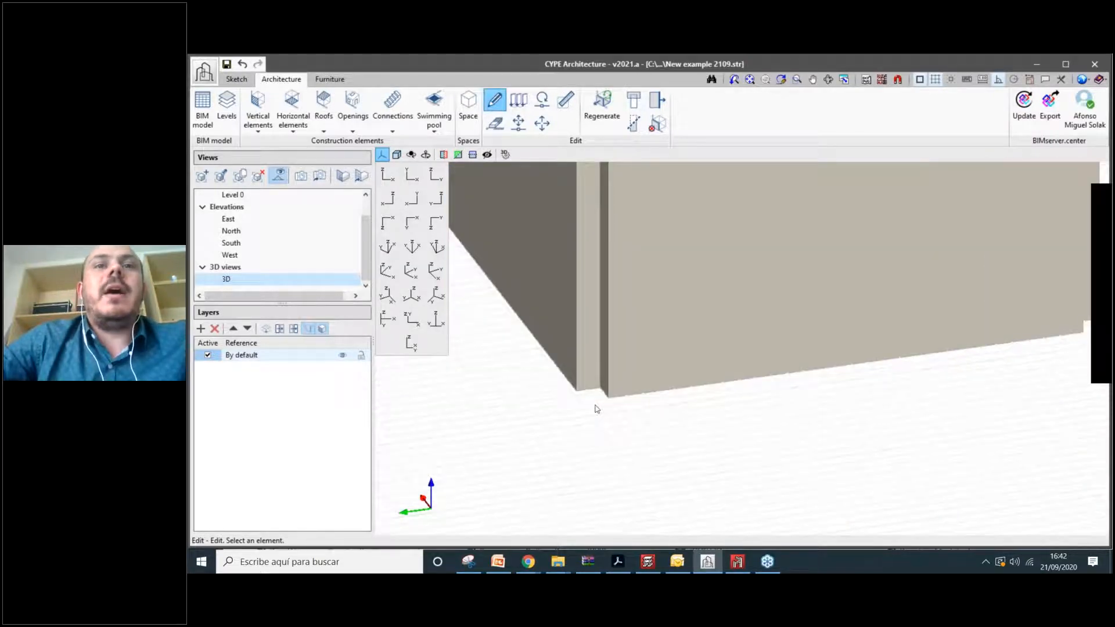
pyautogui.scroll(-2, 598, 459)
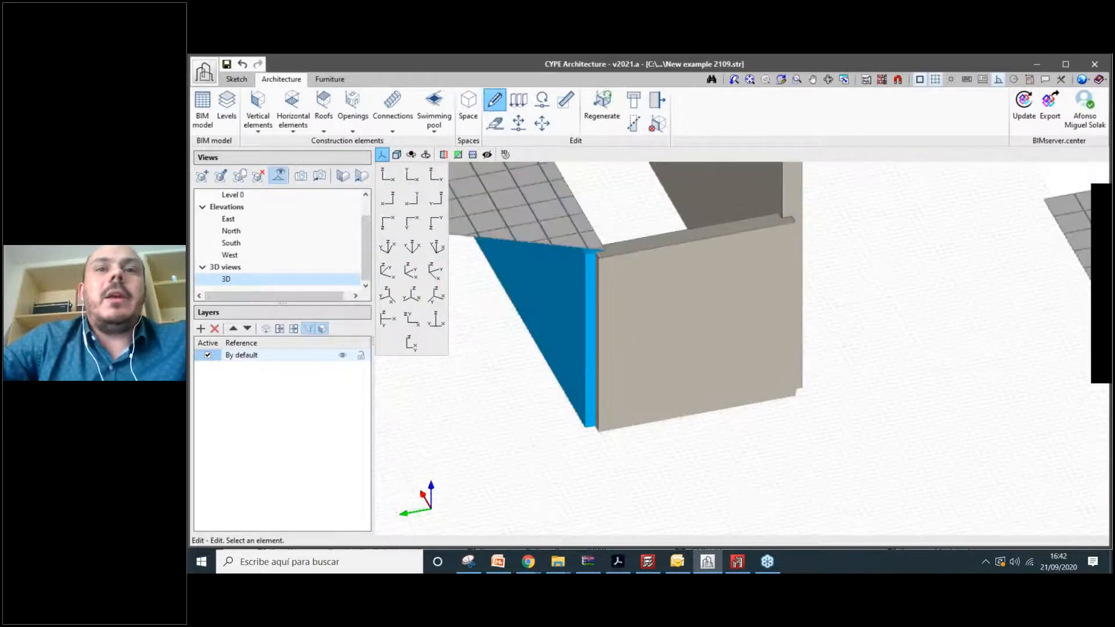
pyautogui.scroll(2, 631, 382)
pyautogui.scroll(-1, 631, 383)
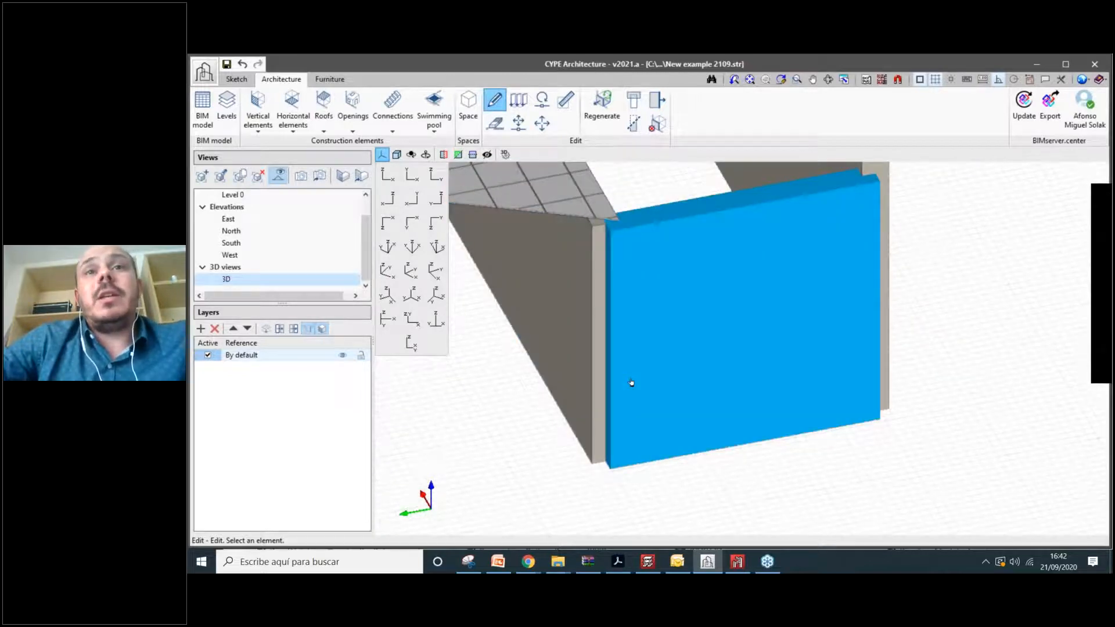
pyautogui.click(631, 382)
pyautogui.click(696, 295)
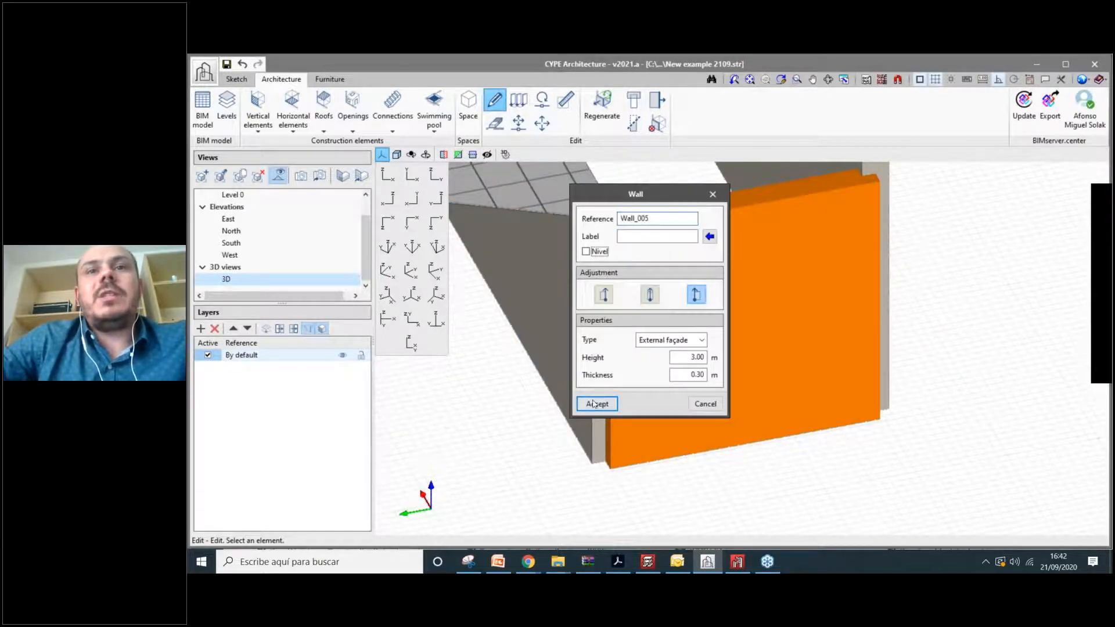
pyautogui.click(593, 402)
# Place the short front wall to the right of its introduced line and recheck both corner walls' adjustment.
pyautogui.click(631, 383)
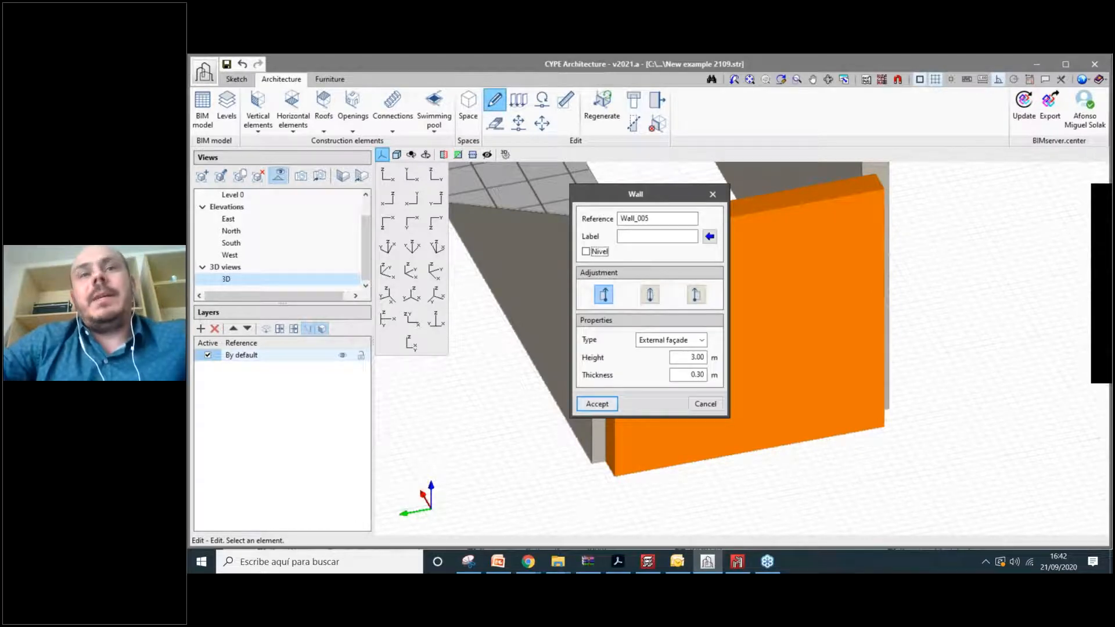
pyautogui.press('Return')
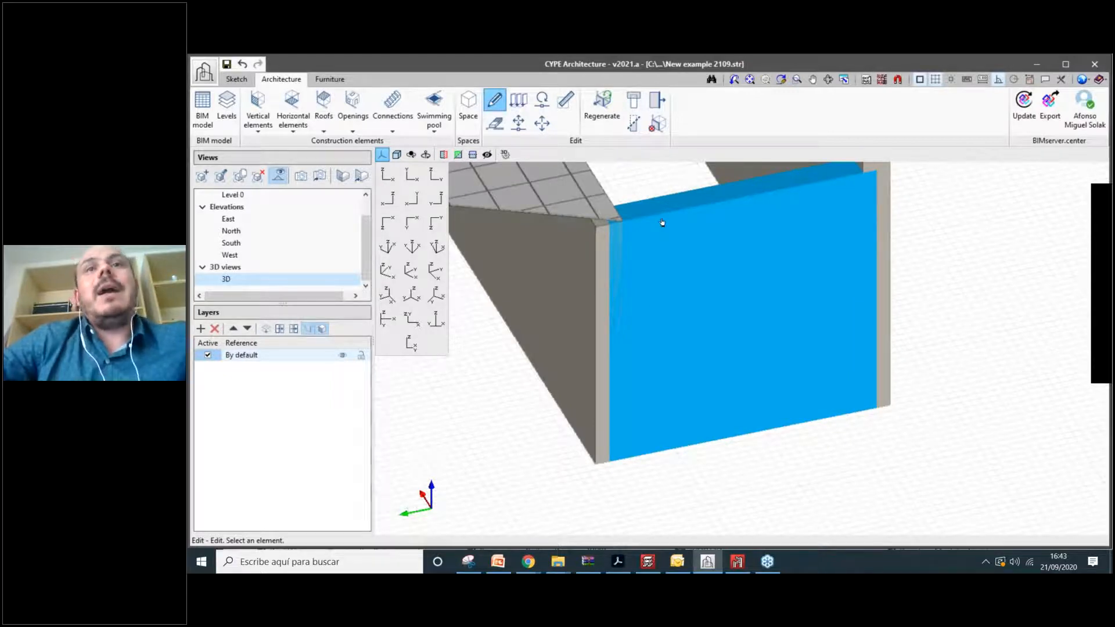
pyautogui.click(624, 284)
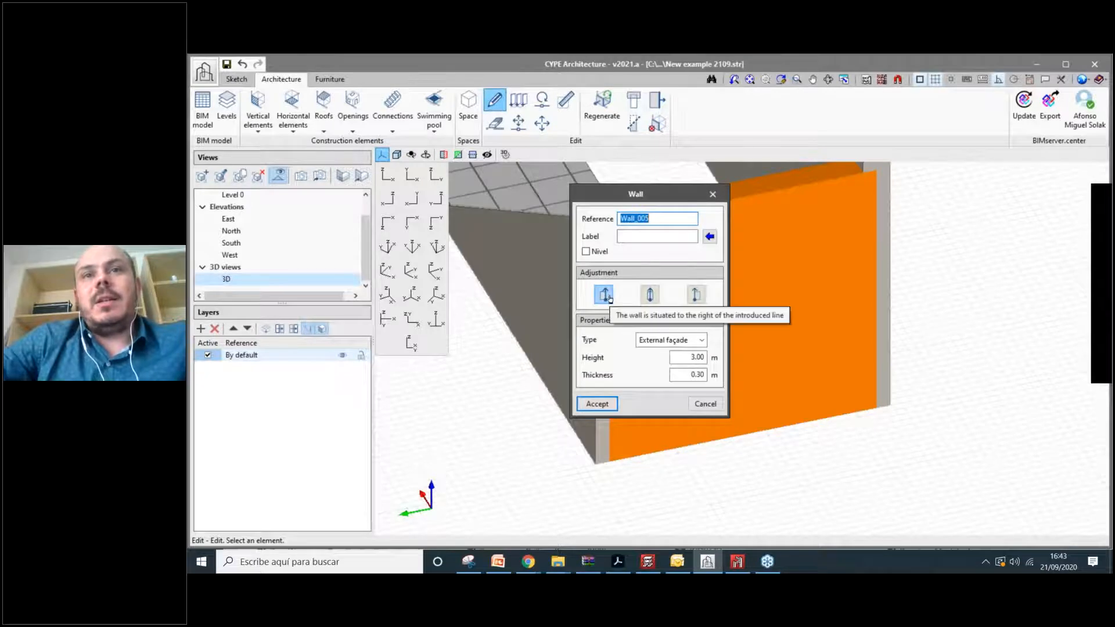
pyautogui.click(713, 194)
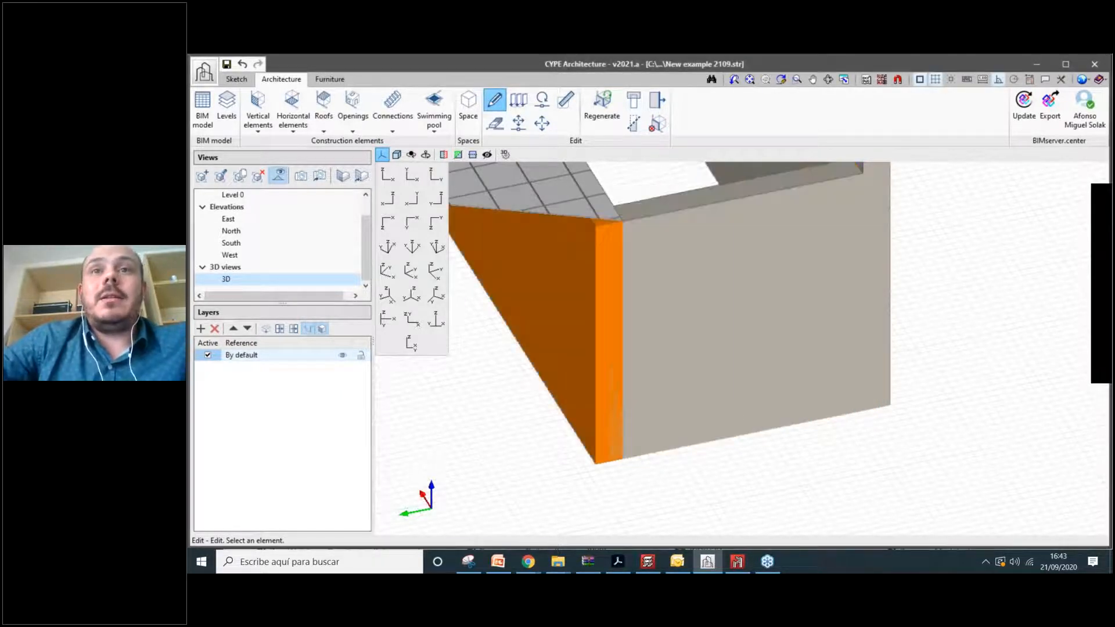
pyautogui.click(609, 273)
pyautogui.click(712, 194)
# Set the short front wall's adjustment back to centred on the introduced line.
pyautogui.click(650, 290)
pyautogui.click(650, 295)
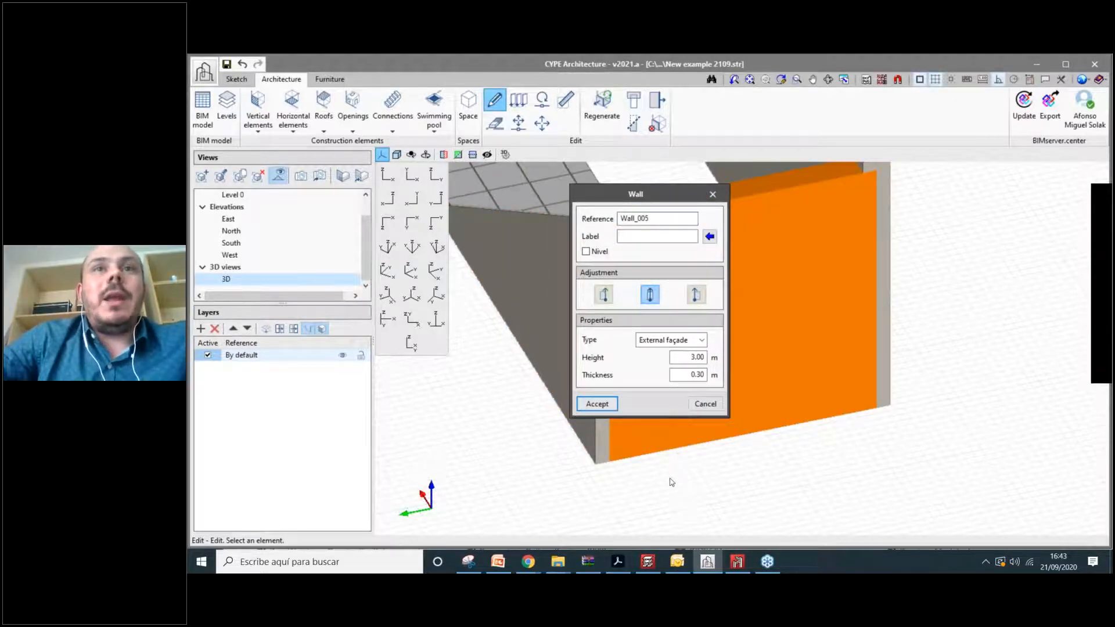
pyautogui.press('Return')
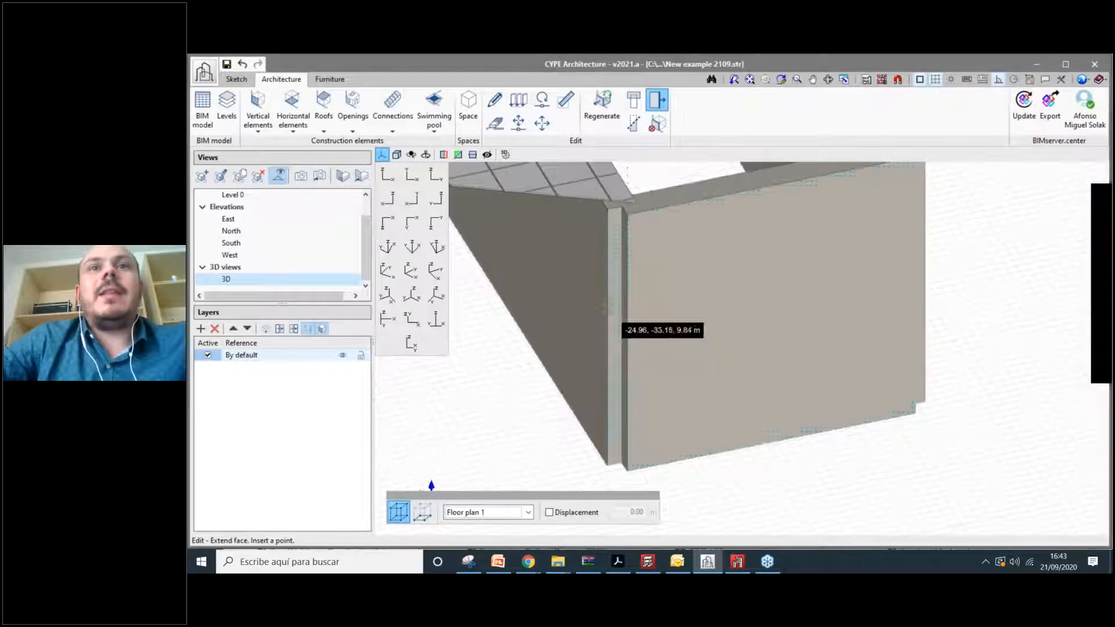
# Extend the end face of the long side wall to the outer face of the short front wall.
pyautogui.scroll(4, 611, 311)
pyautogui.click(622, 288)
pyautogui.scroll(-2, 622, 287)
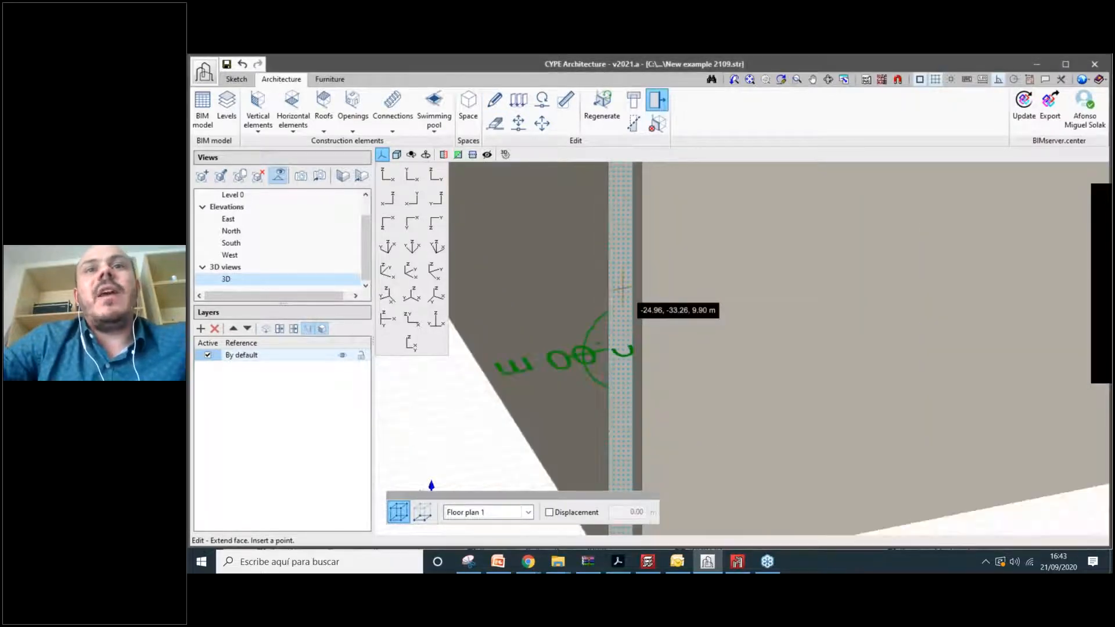
pyautogui.scroll(-1, 623, 289)
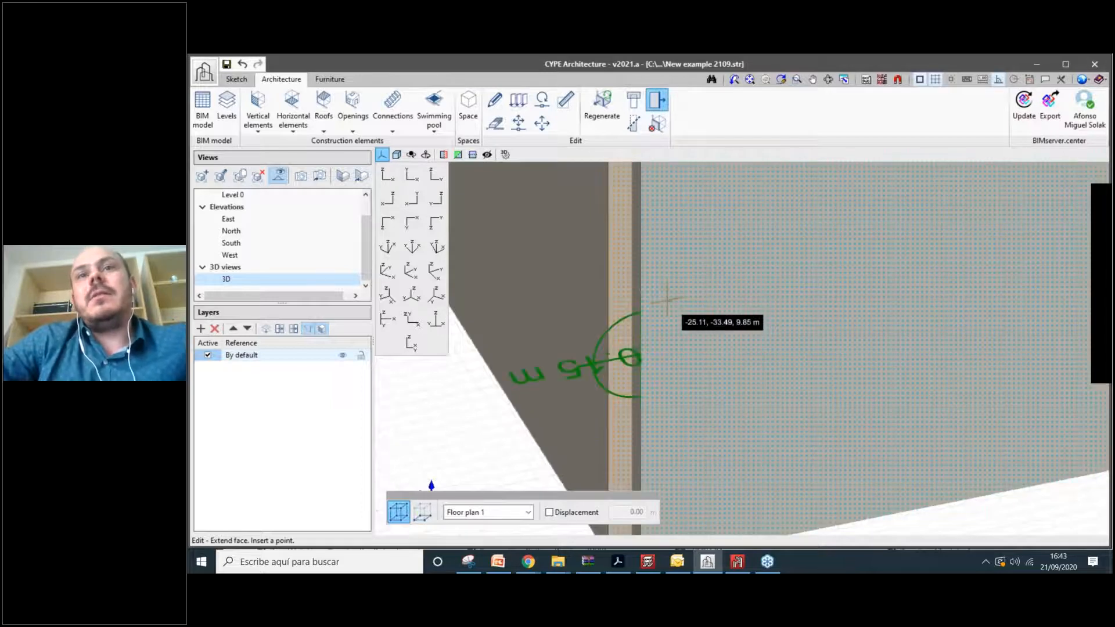
pyautogui.click(739, 297)
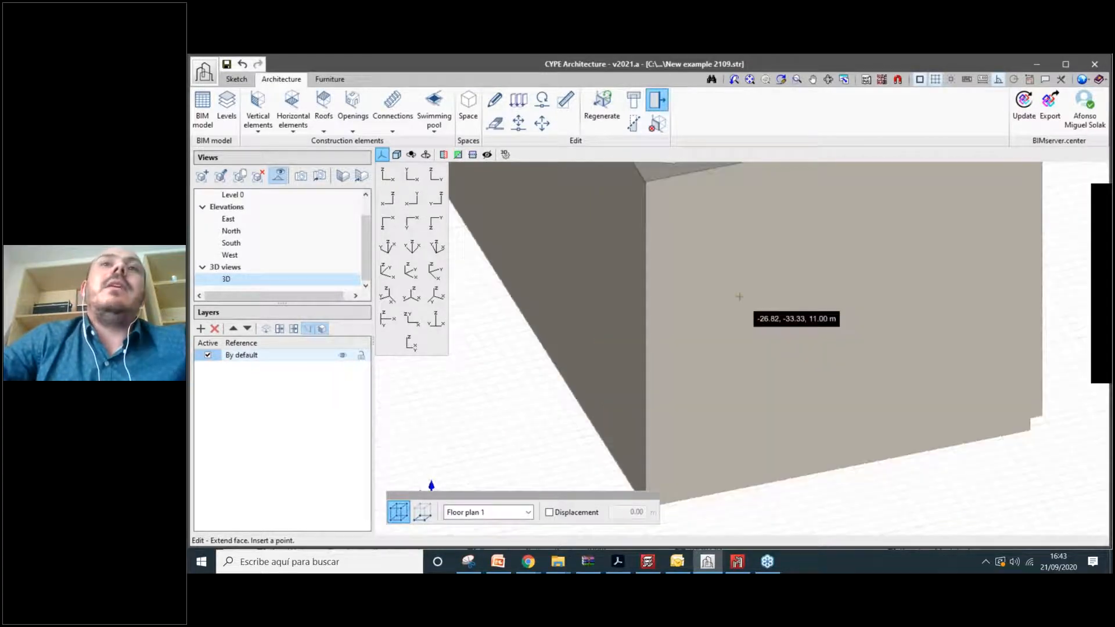
# Check the joined corner and the adjustment settings of the front wall and the extended side wall.
pyautogui.moveTo(739, 296); pyautogui.dragTo(831, 321, button='middle')
pyautogui.scroll(-1, 723, 252)
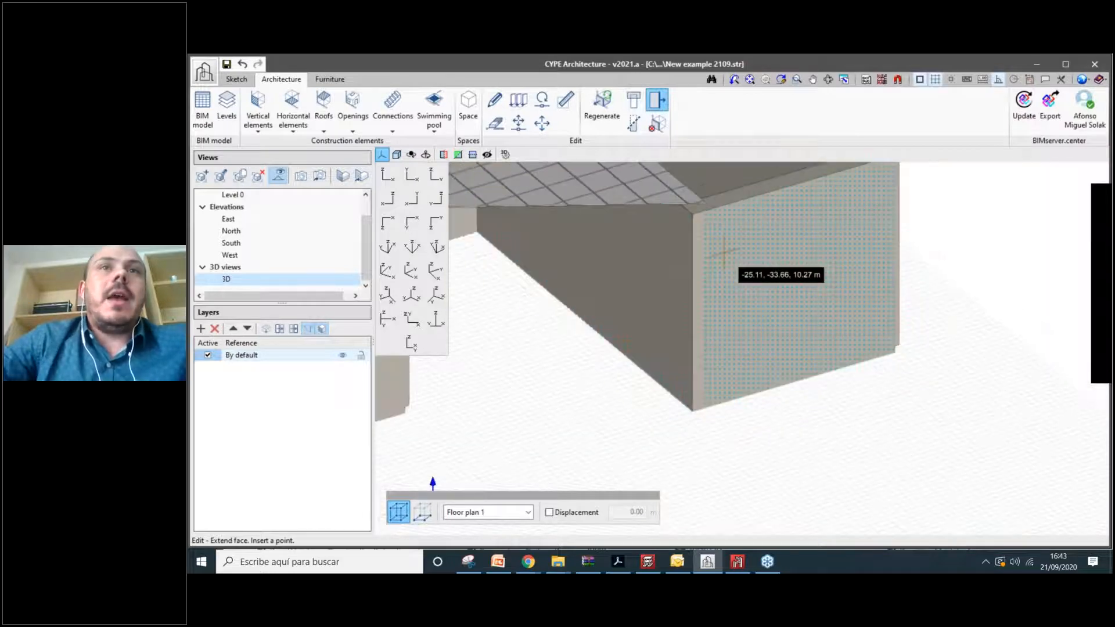
pyautogui.scroll(3, 769, 177)
pyautogui.click(494, 99)
pyautogui.click(834, 302)
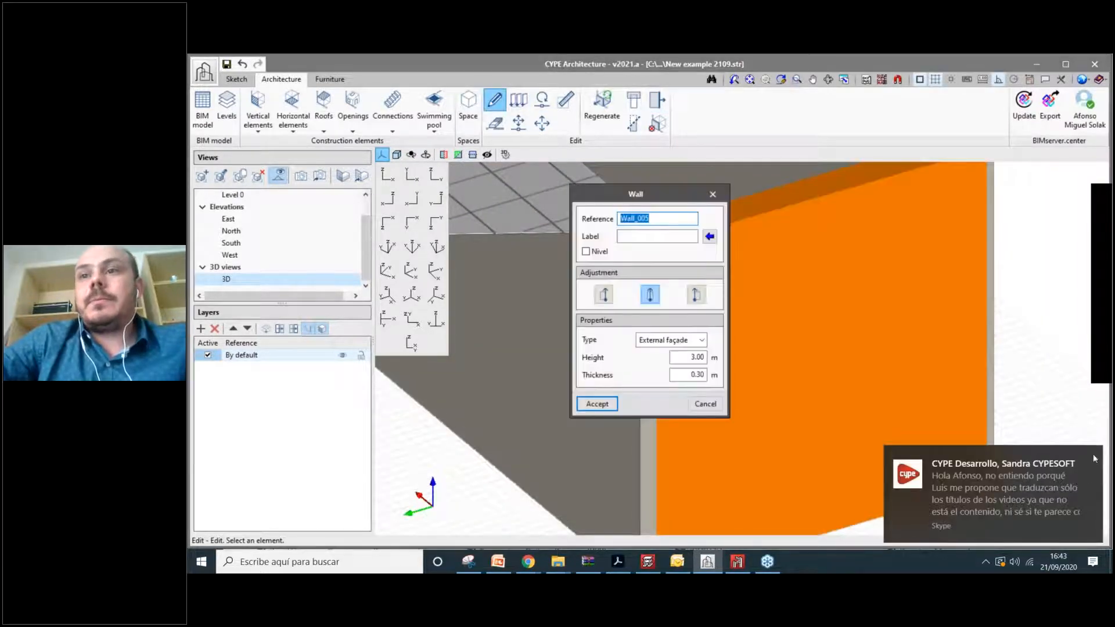
pyautogui.click(1093, 457)
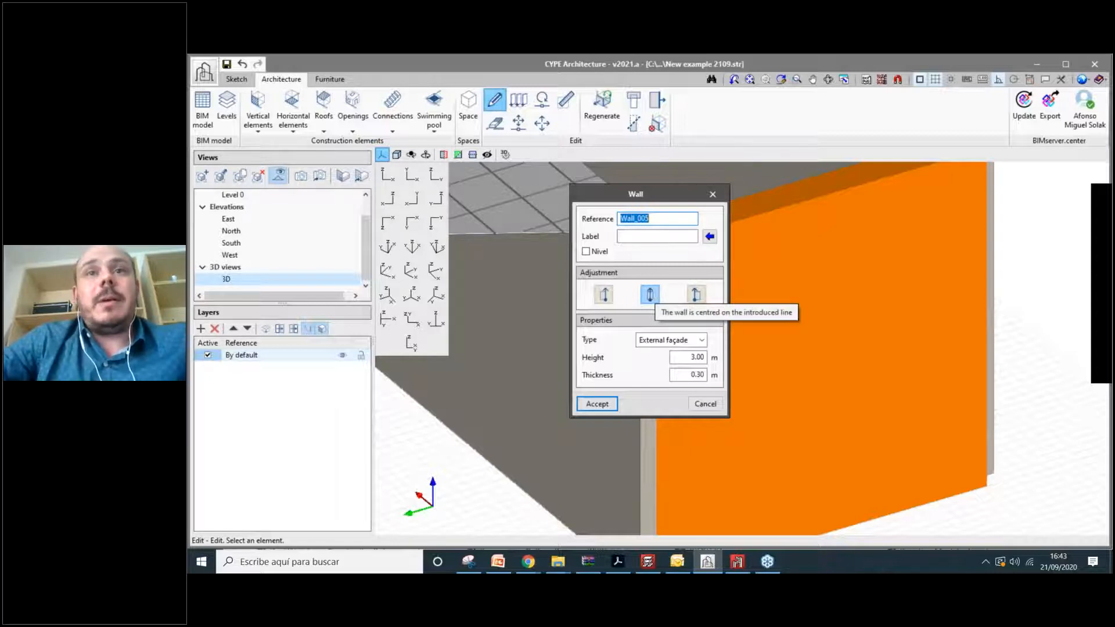
pyautogui.click(712, 195)
pyautogui.click(648, 301)
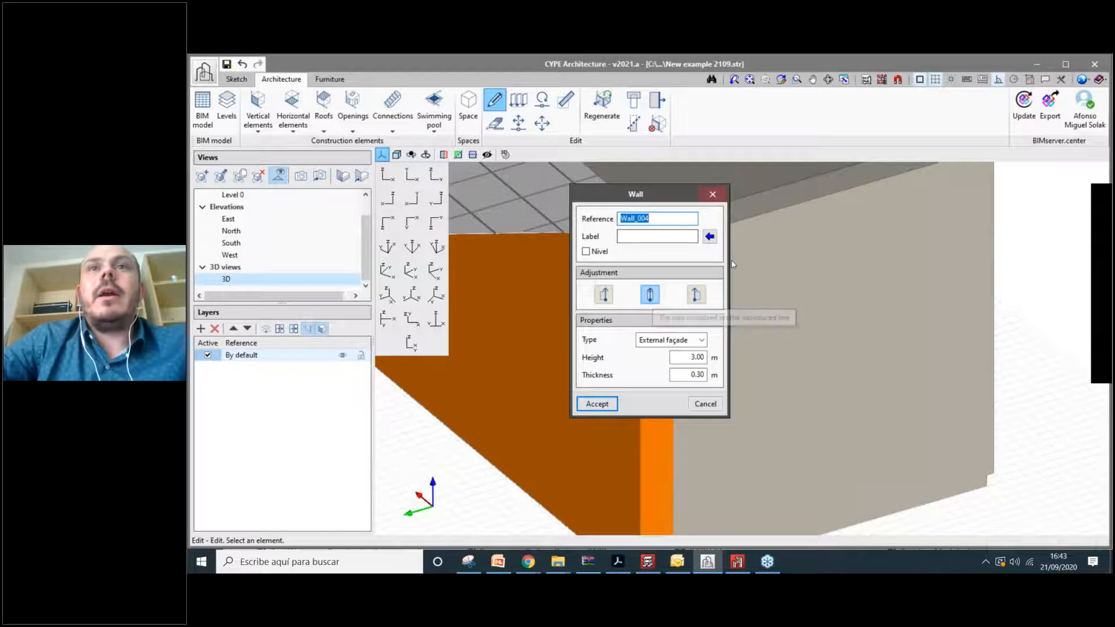
pyautogui.press('Escape')
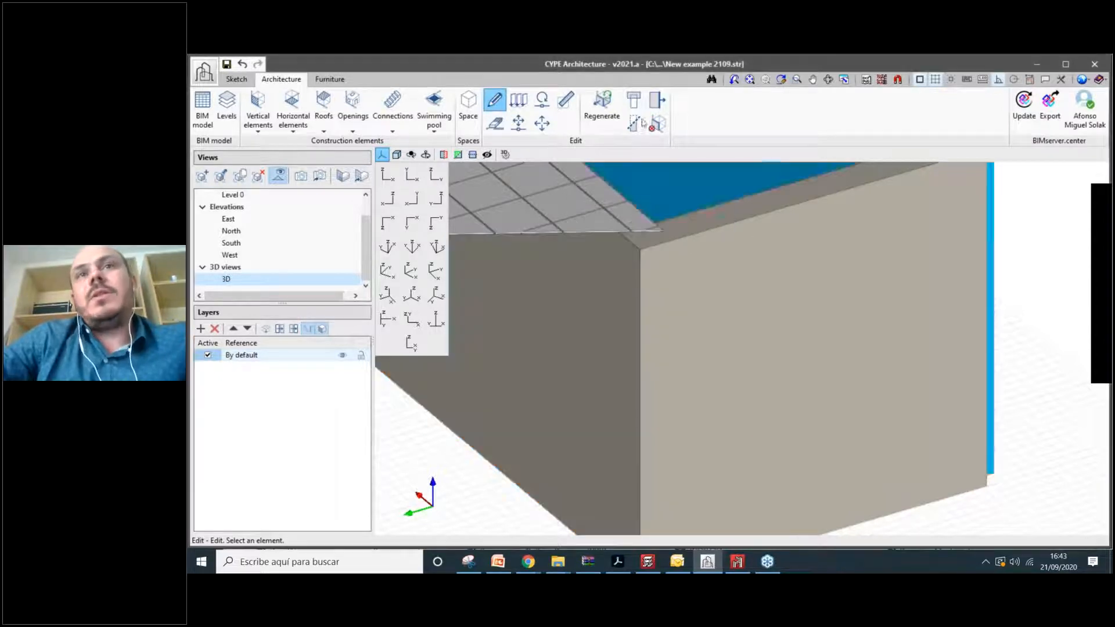
# Regenerate the extended long side wall and inspect its corner with the short front wall.
pyautogui.scroll(-2, 609, 310)
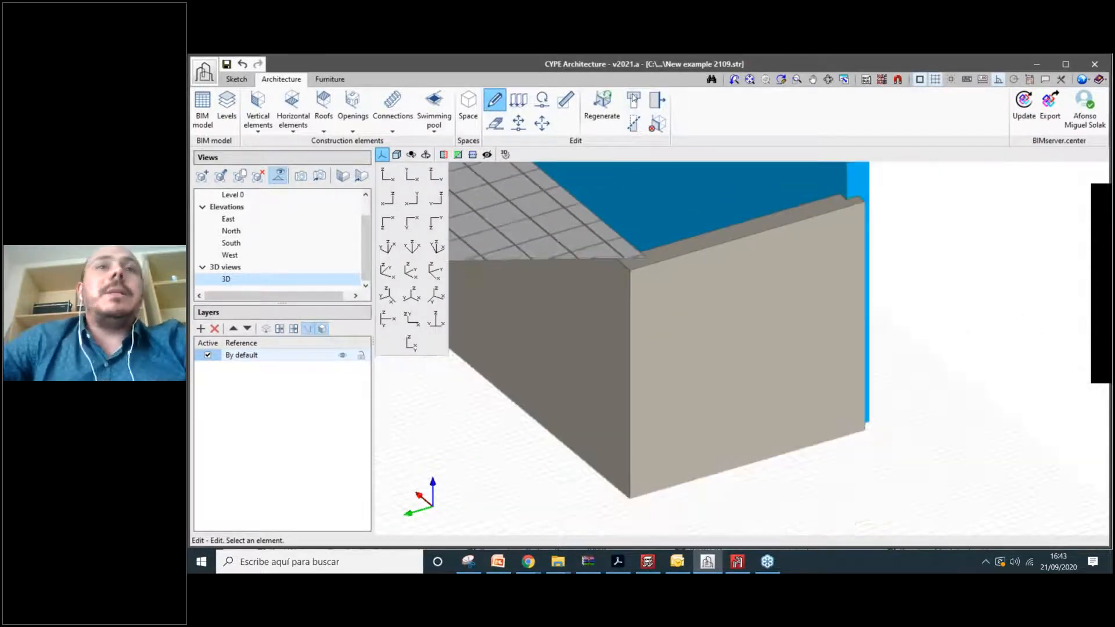
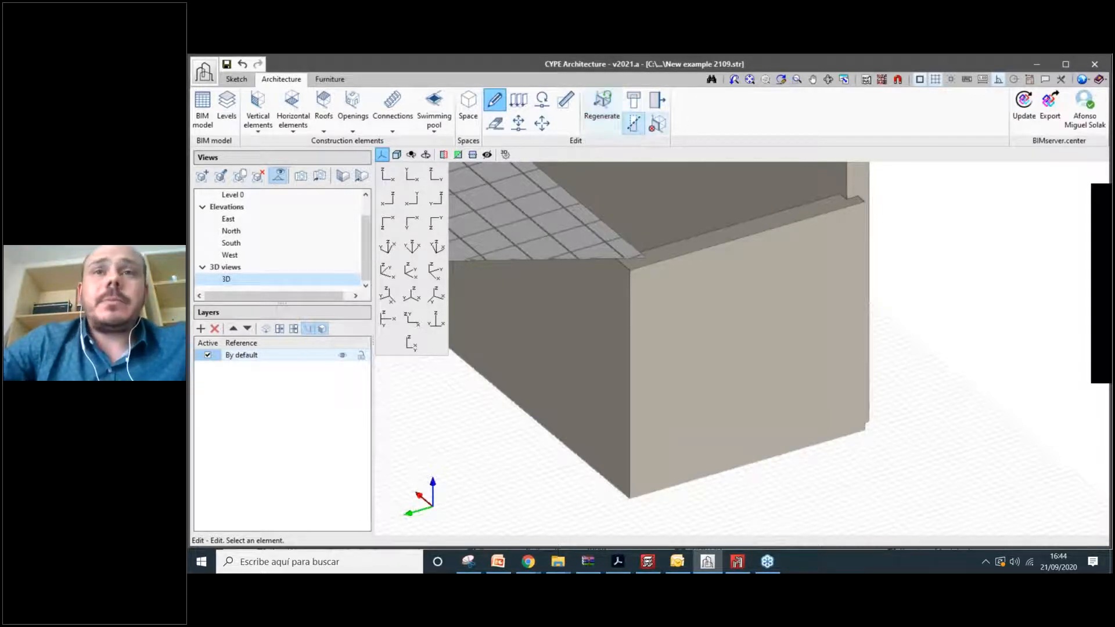
pyautogui.click(633, 123)
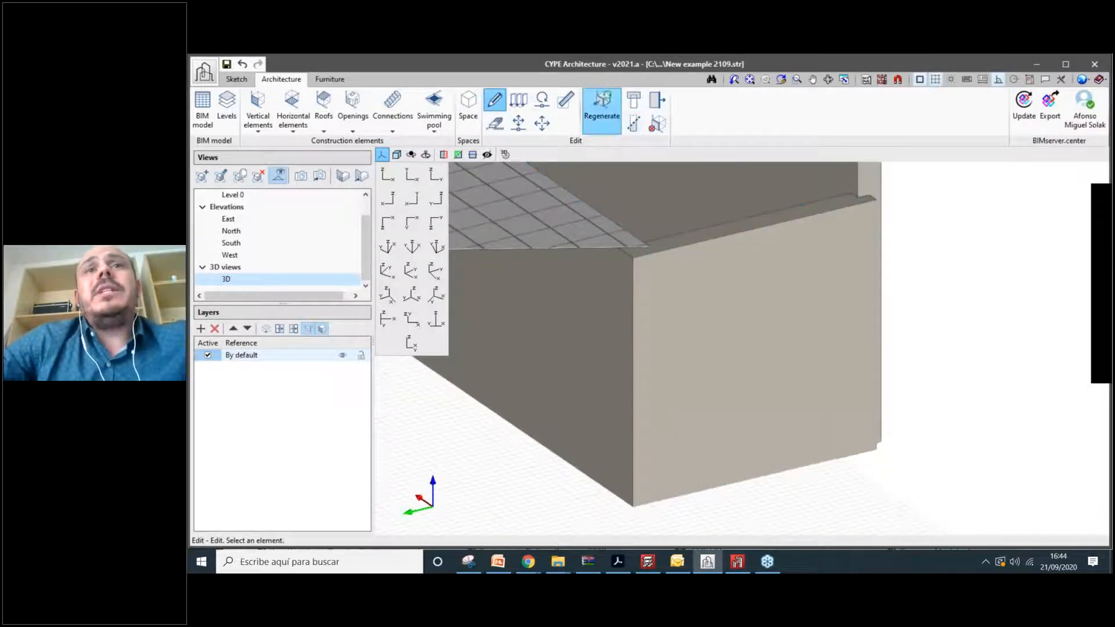
pyautogui.click(601, 110)
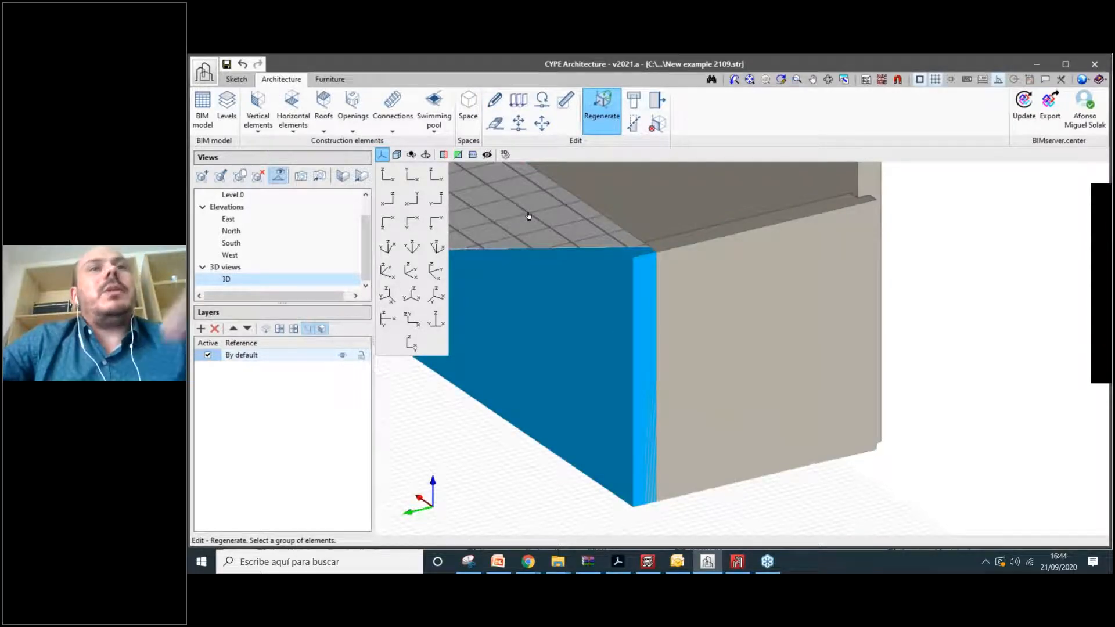
pyautogui.click(618, 303)
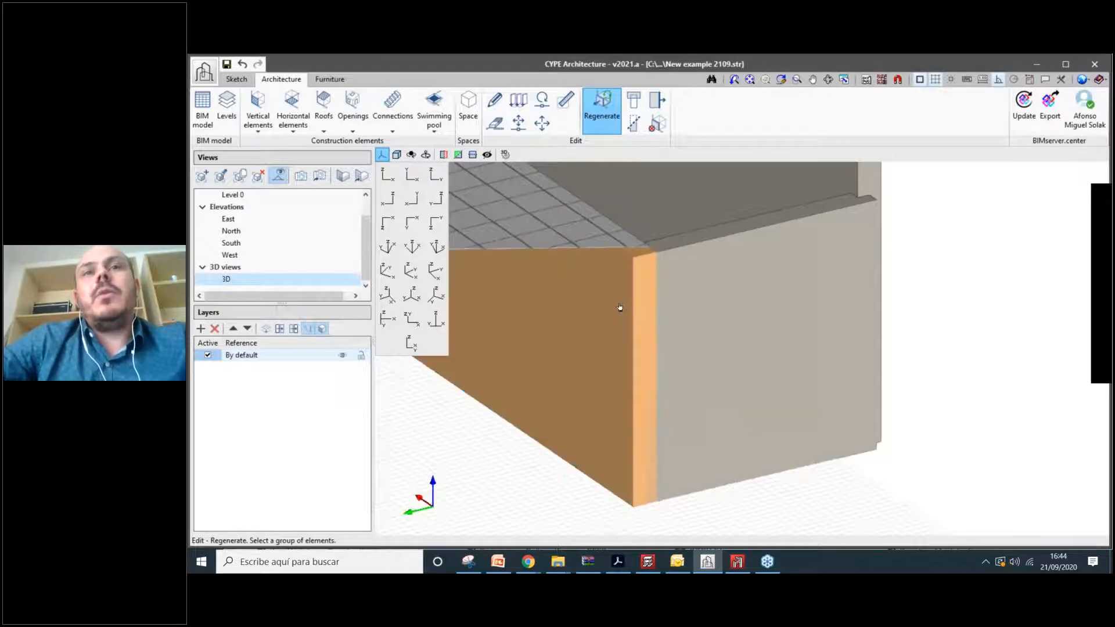
pyautogui.rightClick(619, 308)
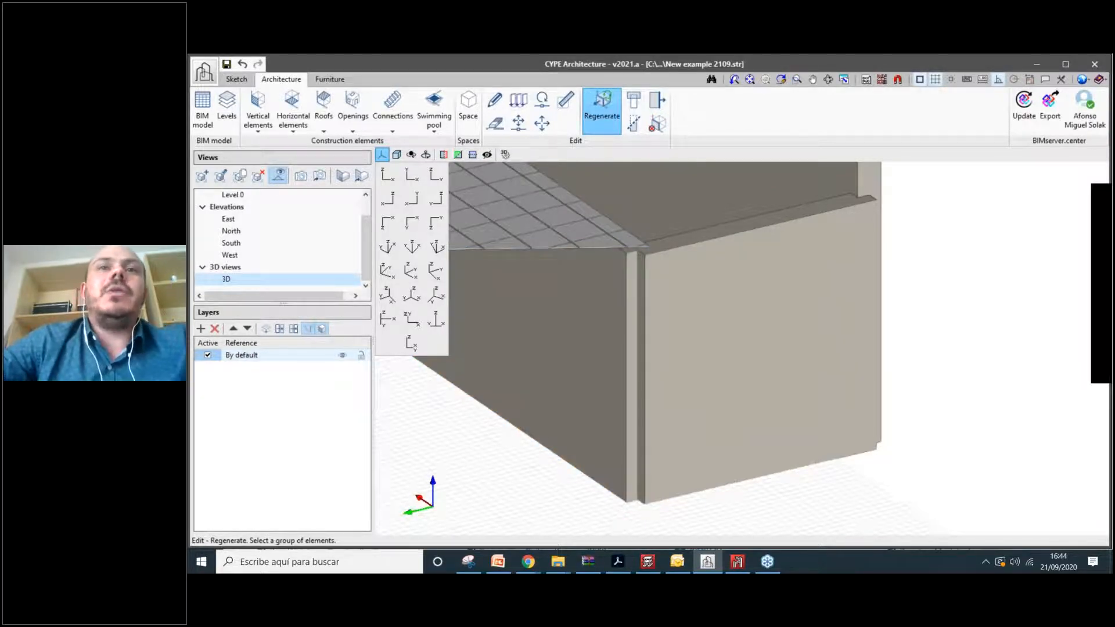
pyautogui.scroll(-1, 695, 364)
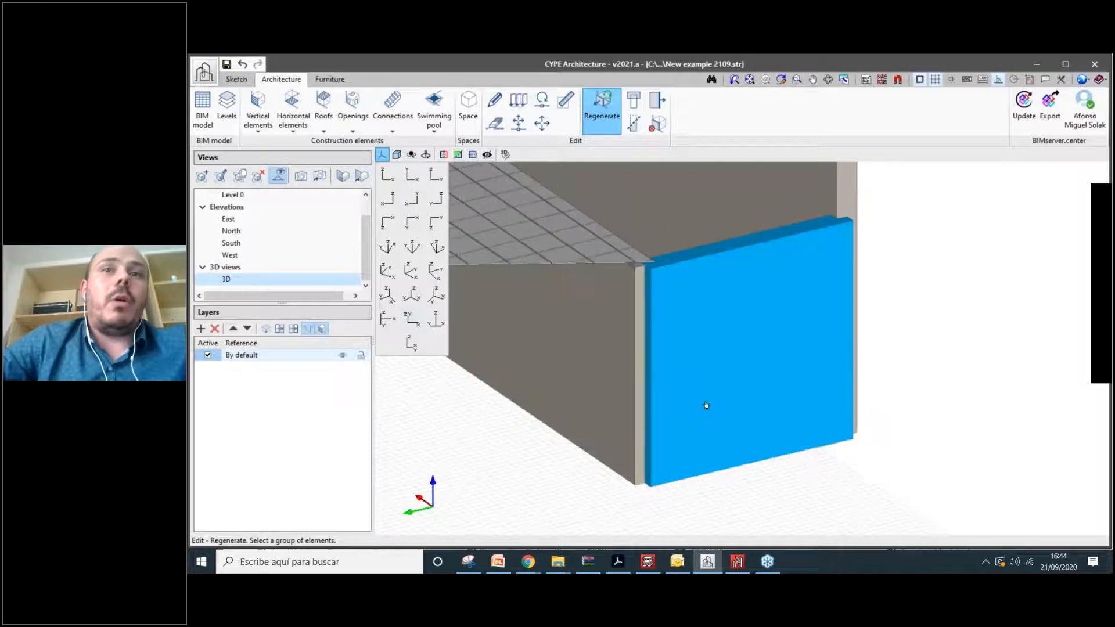
pyautogui.scroll(2, 706, 405)
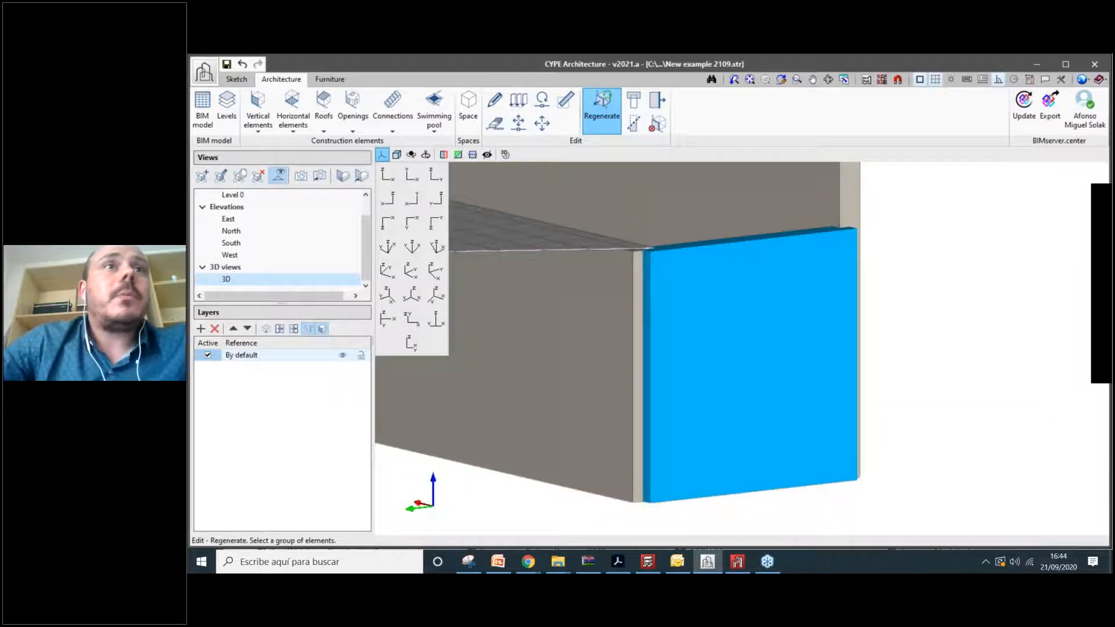
# Draw a rectangular slope formation on the open ground beside the walls, with 1.00 m elevation difference and 0.50 m drain height.
pyautogui.scroll(-4, 639, 348)
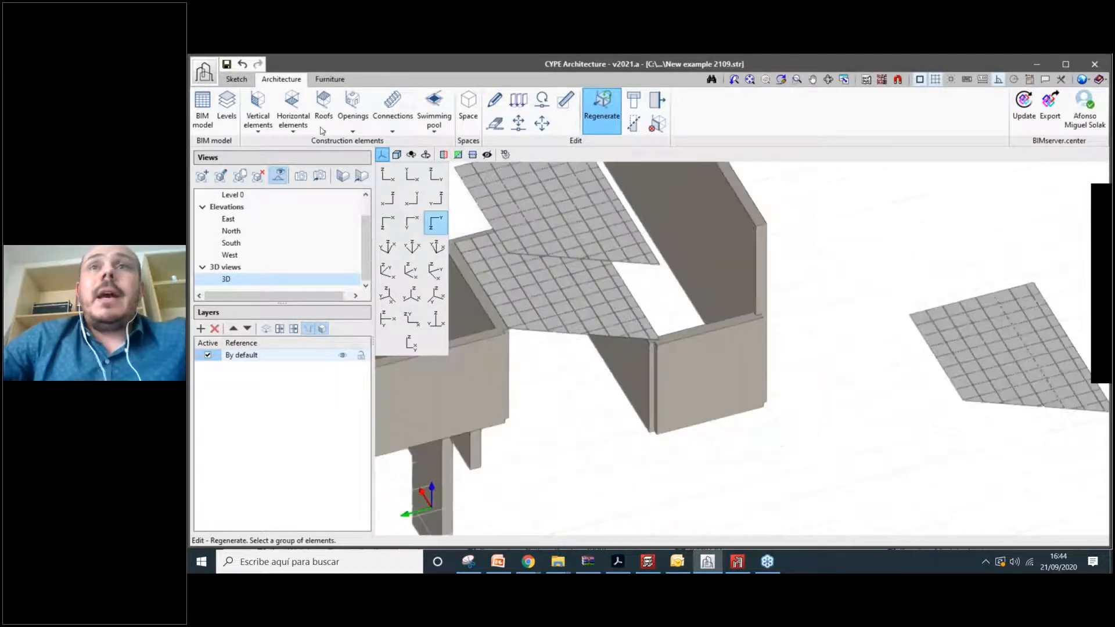
pyautogui.scroll(-3, 657, 339)
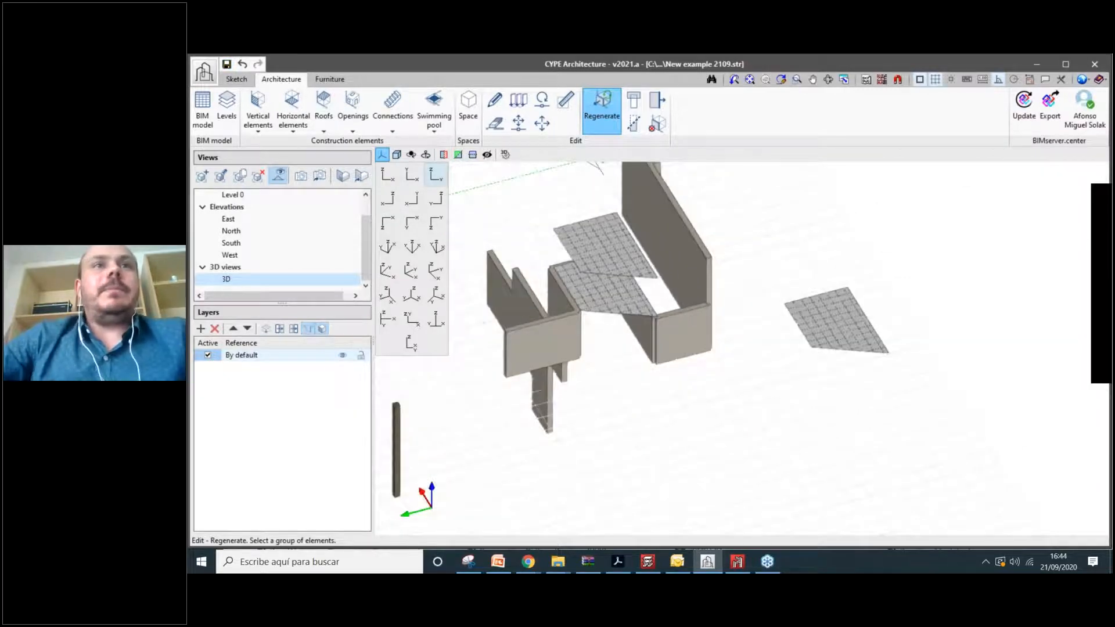
pyautogui.scroll(1, 657, 339)
pyautogui.scroll(-1, 656, 339)
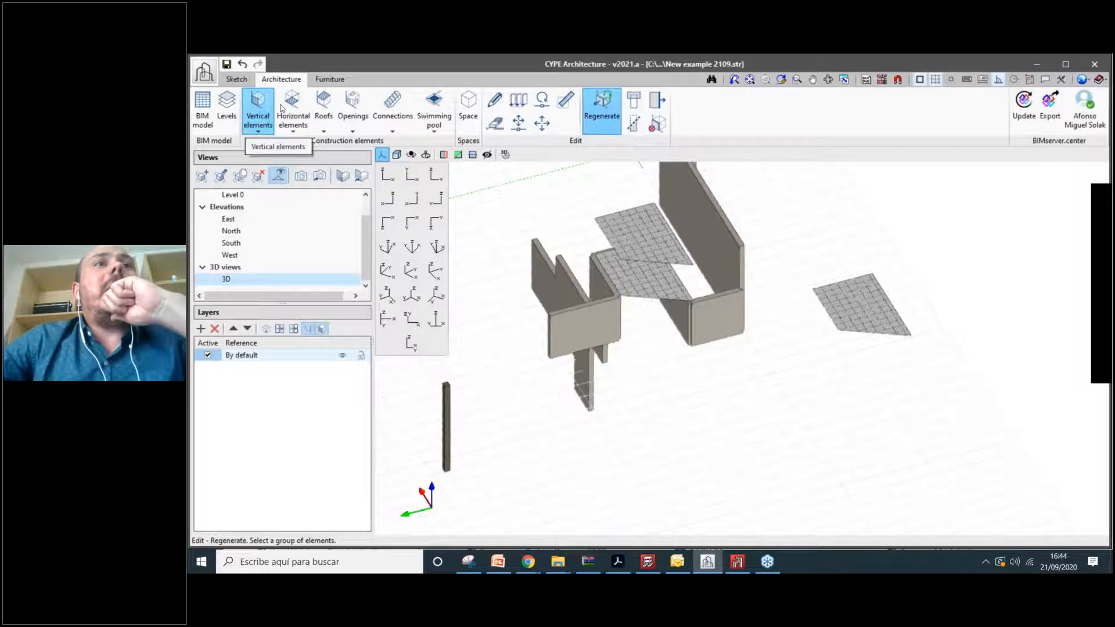
pyautogui.click(326, 129)
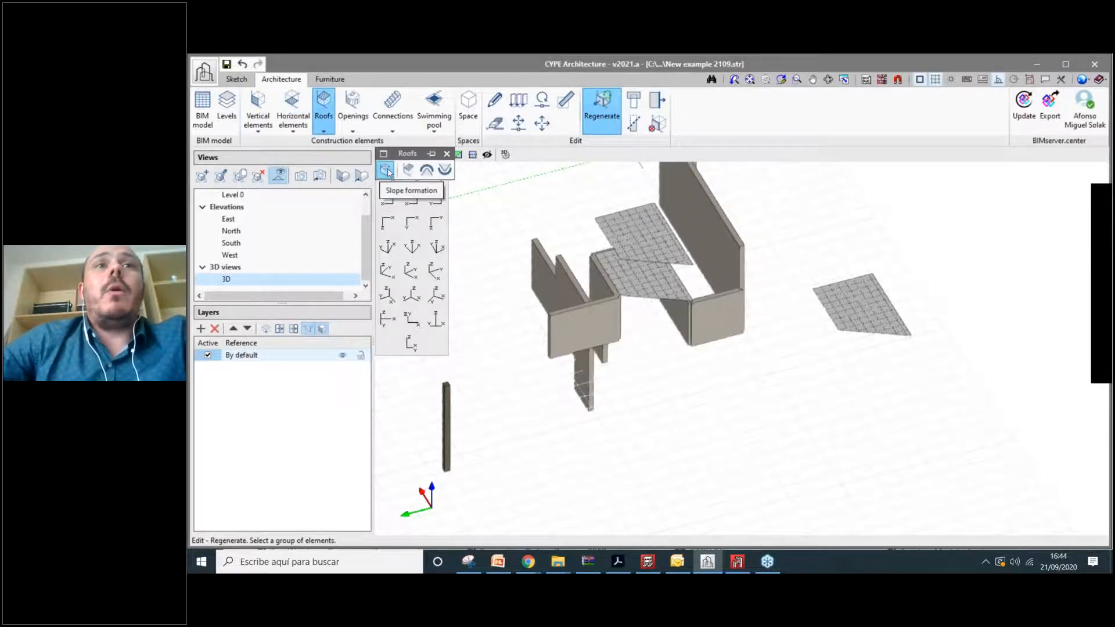
pyautogui.click(387, 171)
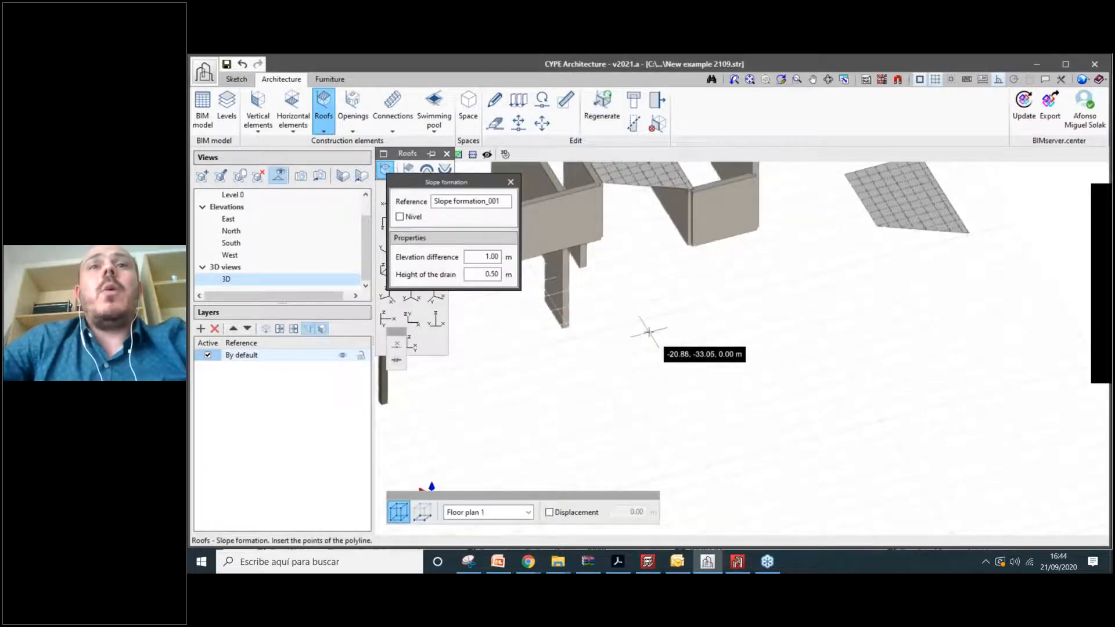
pyautogui.scroll(-4, 650, 328)
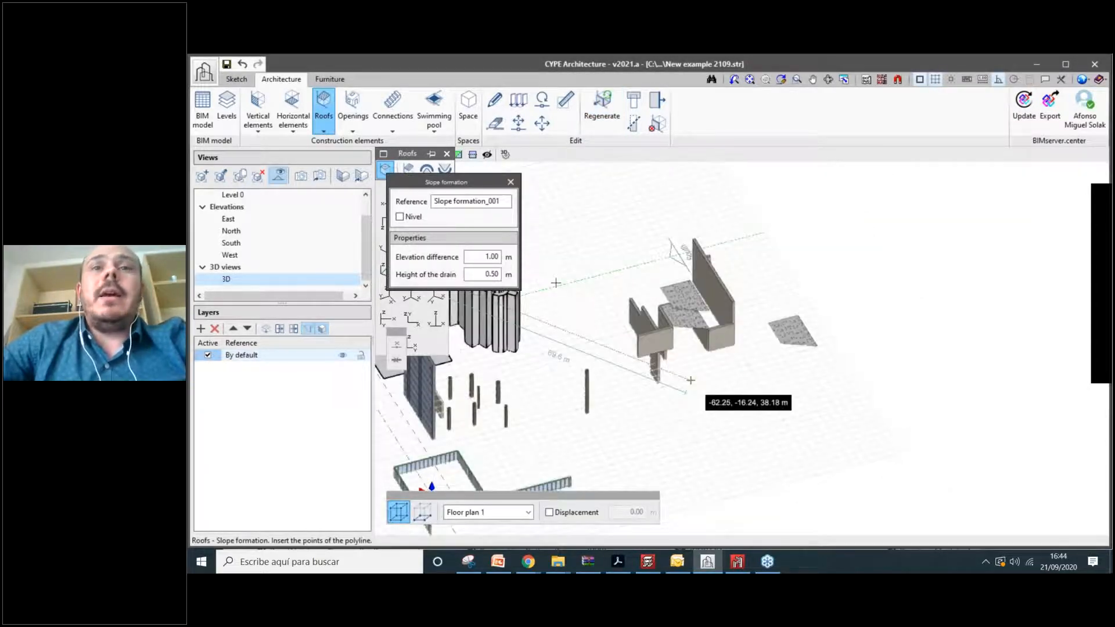
pyautogui.moveTo(556, 282); pyautogui.dragTo(592, 273, button='middle')
pyautogui.scroll(6, 697, 343)
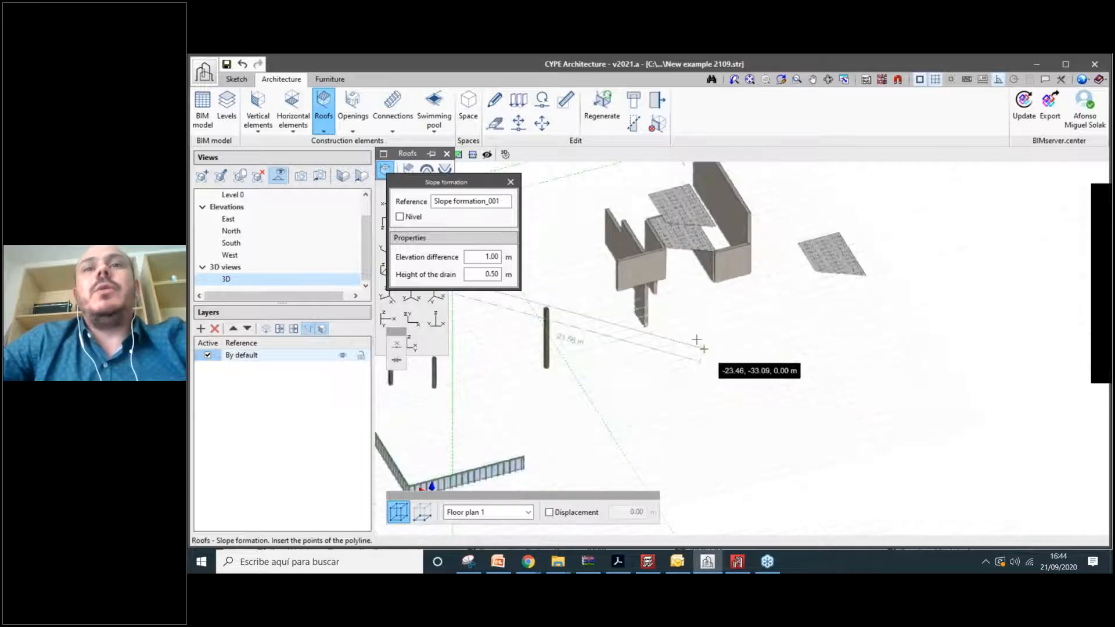
pyautogui.scroll(-2, 685, 341)
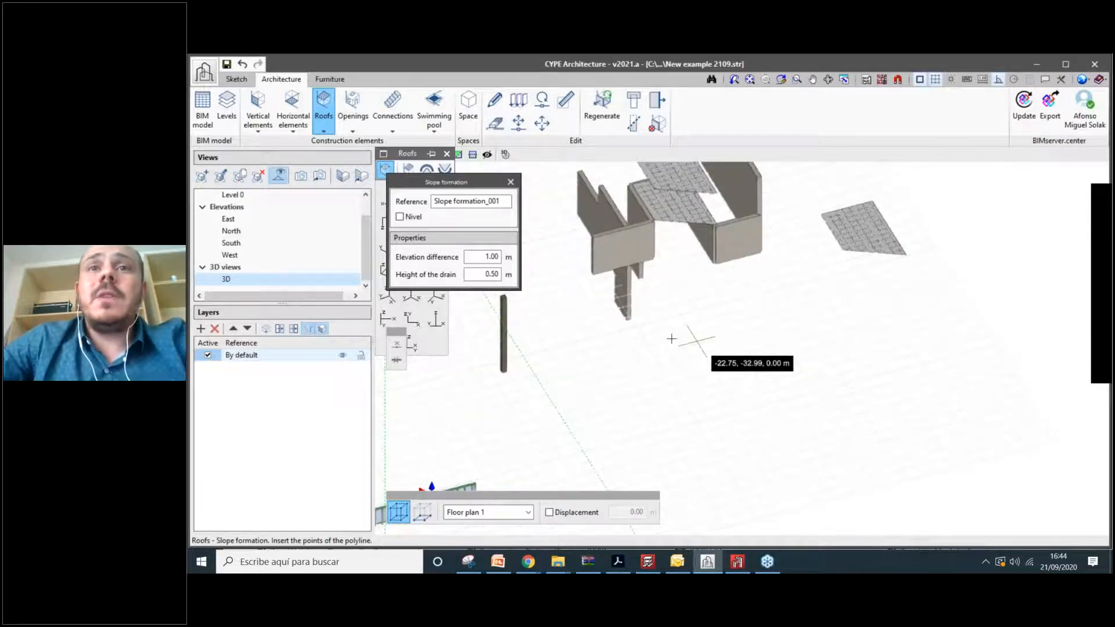
pyautogui.scroll(1, 667, 339)
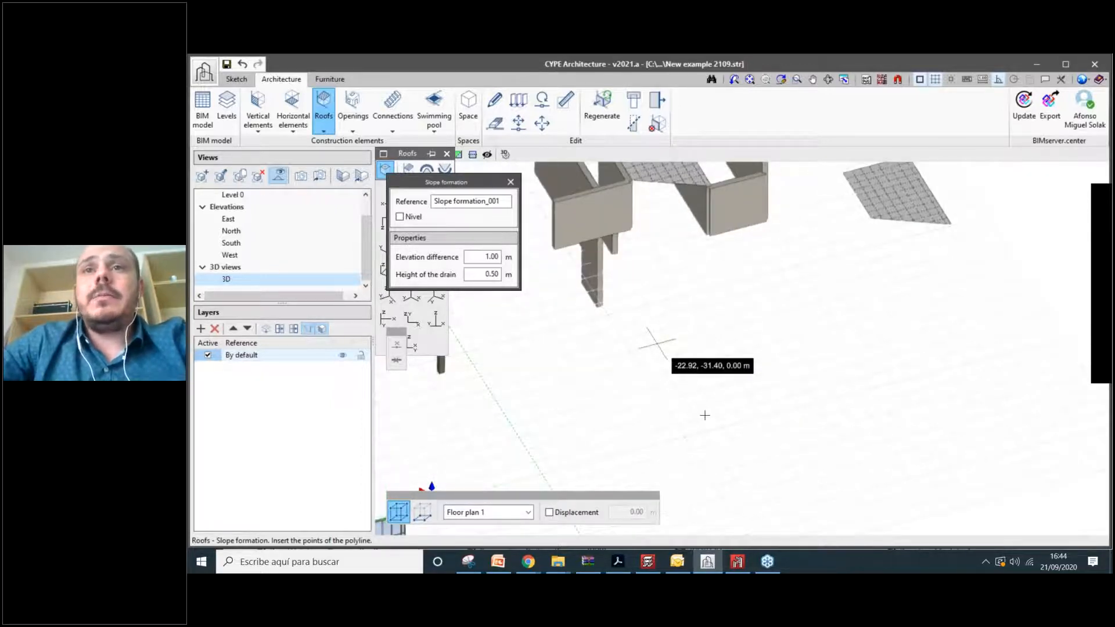
pyautogui.click(656, 343)
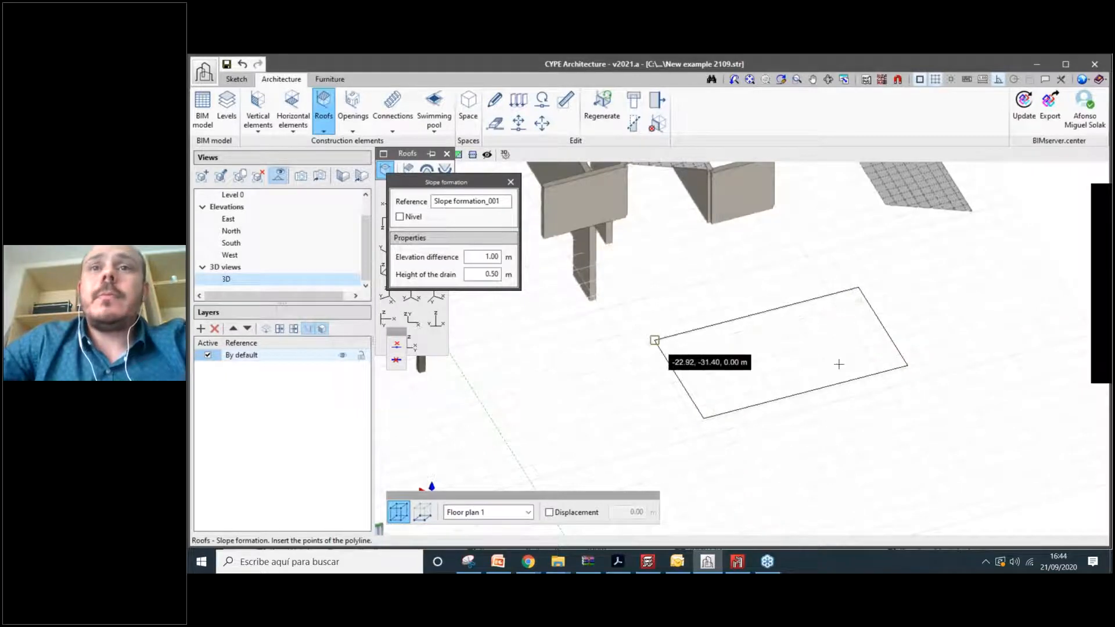
# Set the slope formation's elevation difference to 0.40 m and its drain height to 0.10 m.
pyautogui.scroll(4, 839, 365)
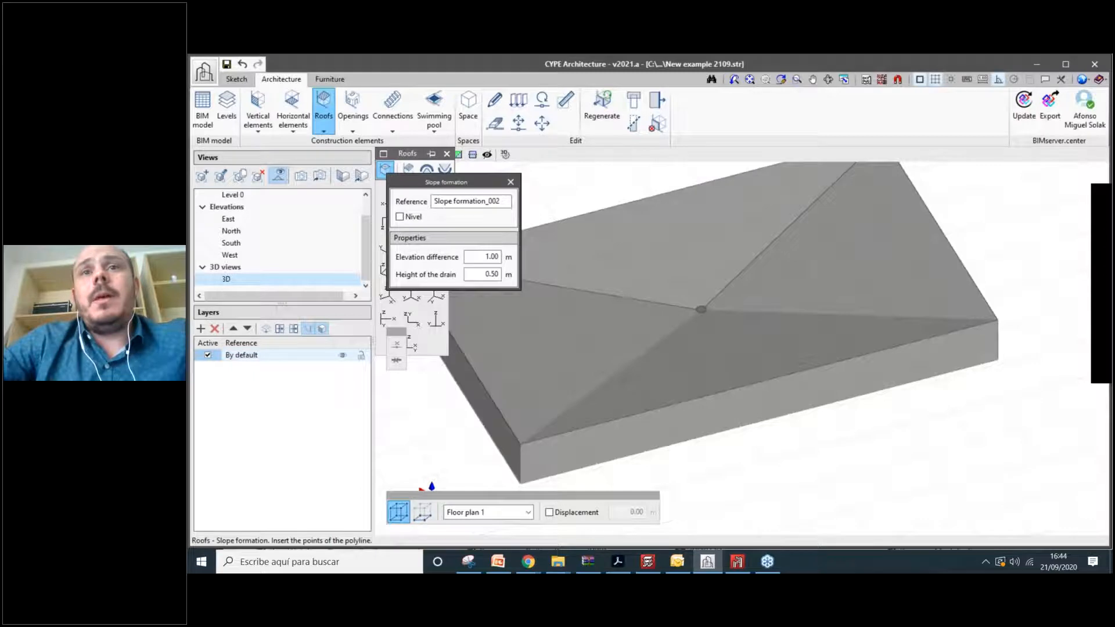
pyautogui.scroll(1, 701, 314)
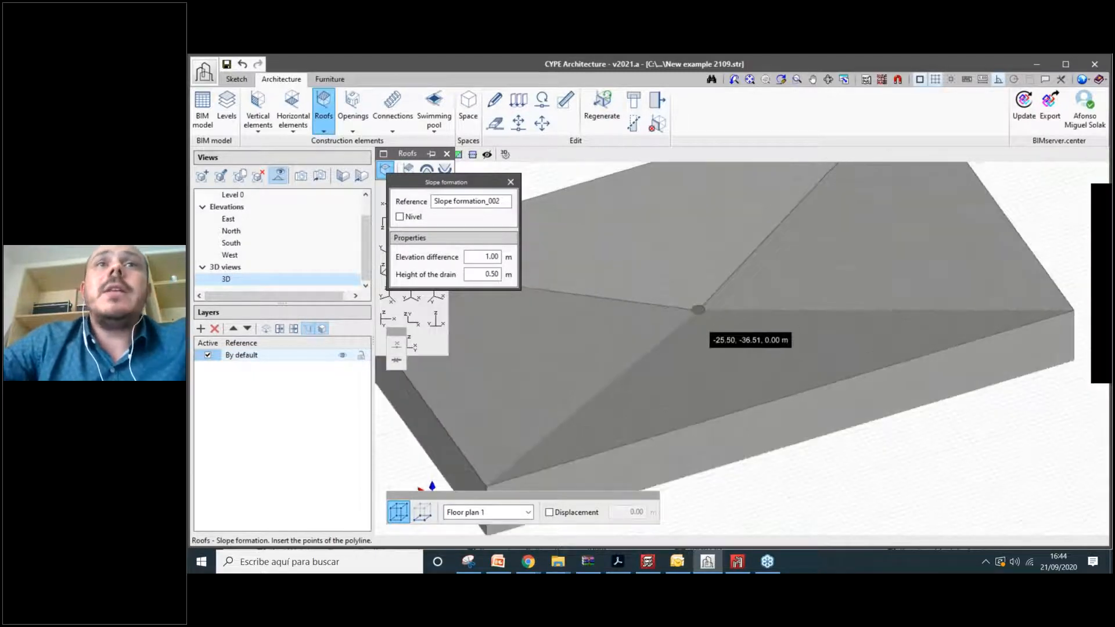
pyautogui.keyDown('shift'); pyautogui.moveTo(696, 316); pyautogui.dragTo(731, 319, button='middle'); pyautogui.keyUp('shift')
pyautogui.click(494, 100)
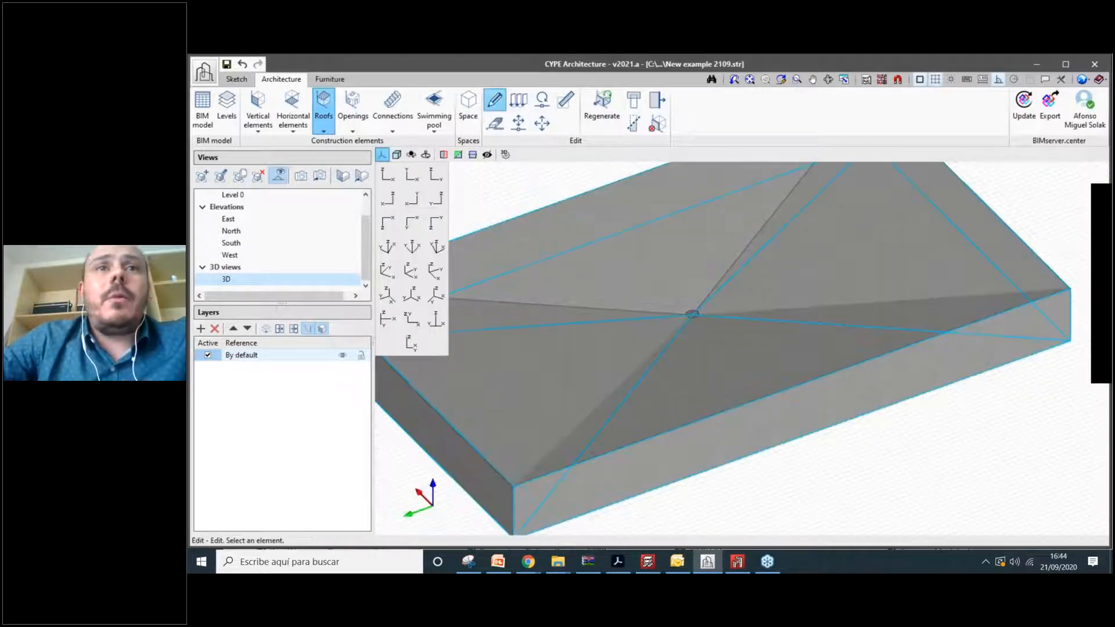
pyautogui.click(692, 313)
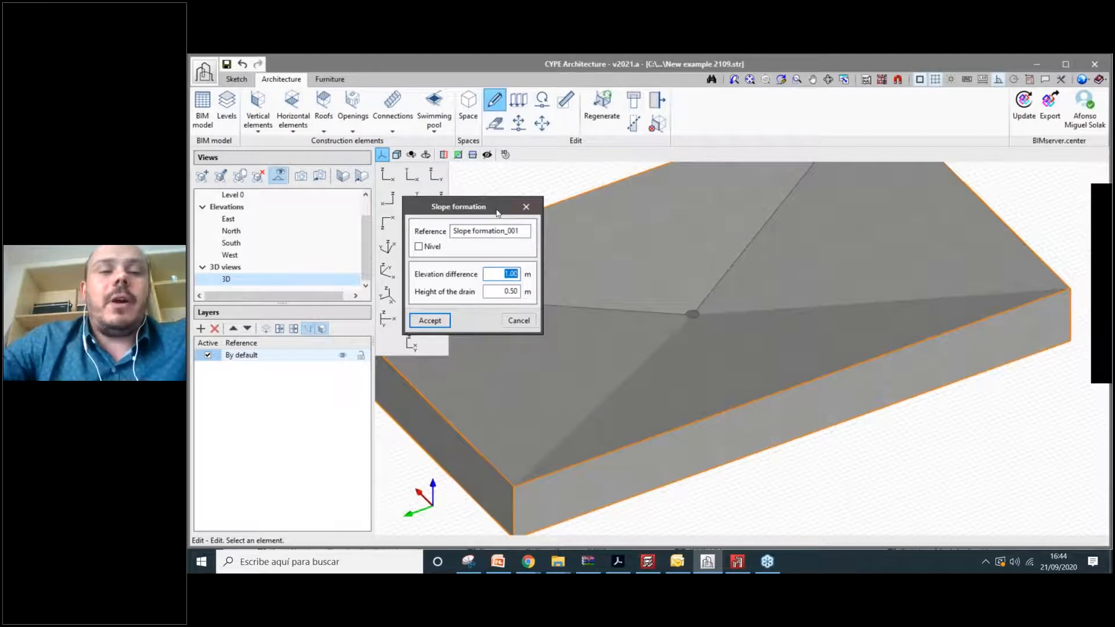
pyautogui.write('0.4')
pyautogui.press('Tab')
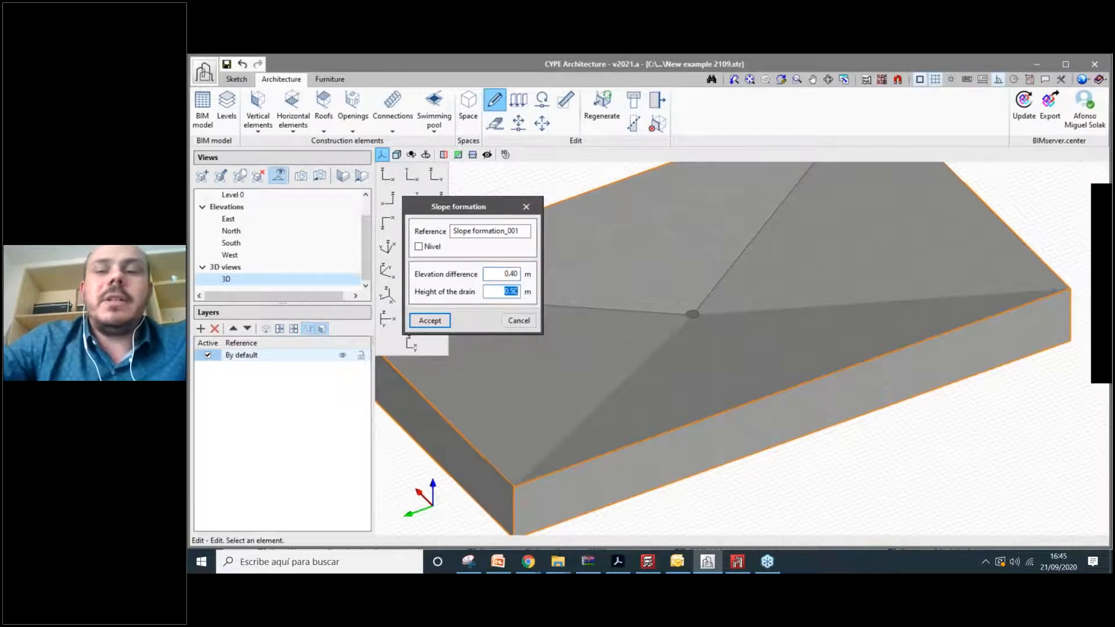
pyautogui.write('0')
pyautogui.write('.10')
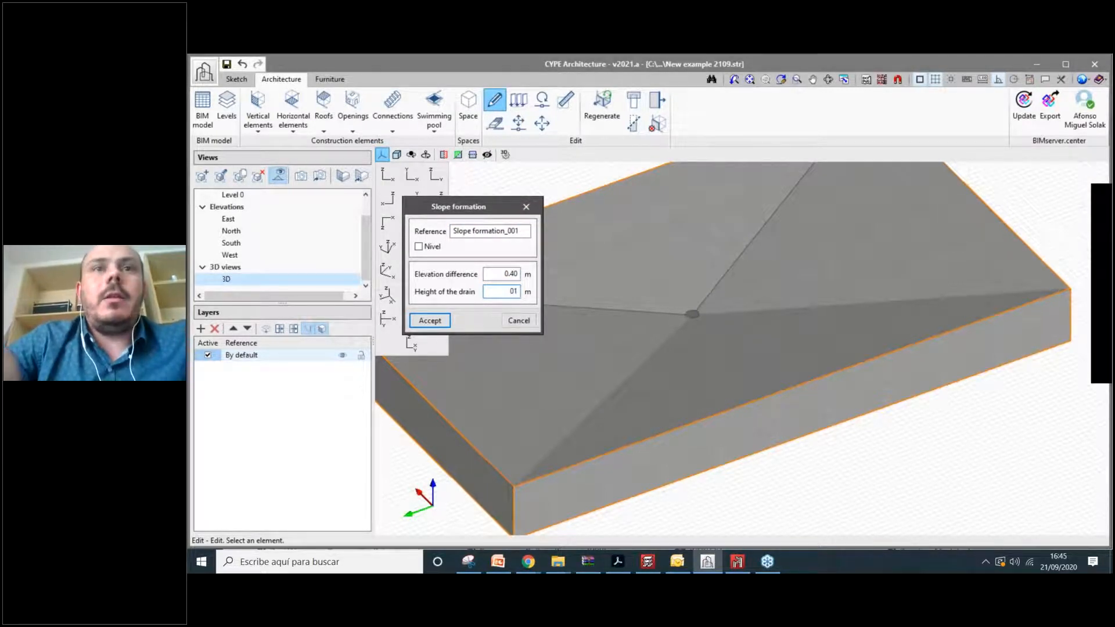
pyautogui.click(437, 325)
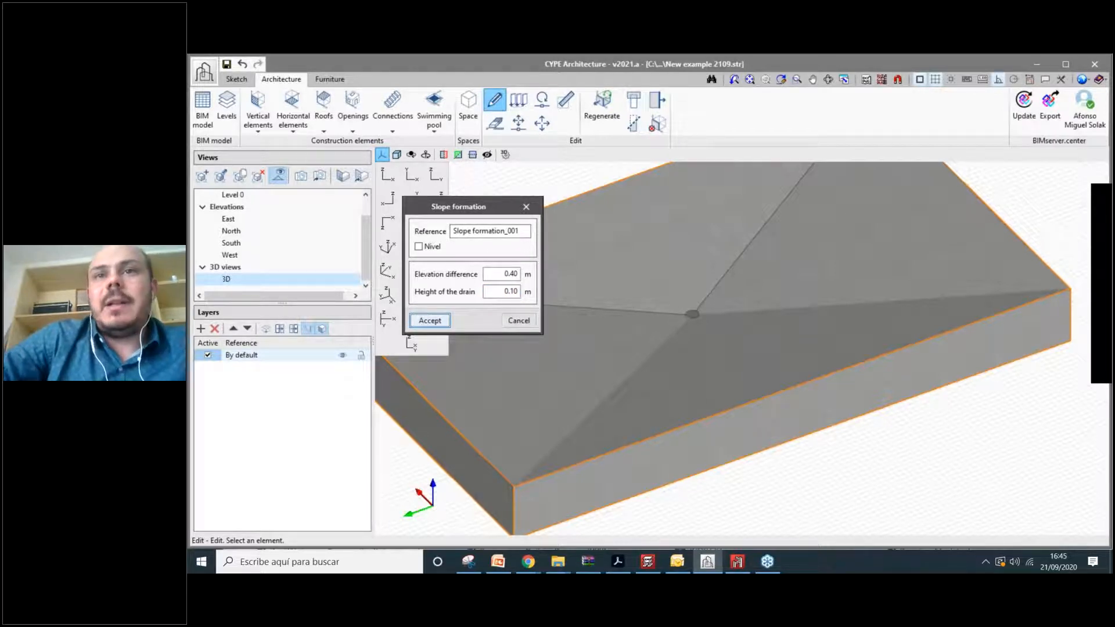
pyautogui.scroll(-5, 705, 347)
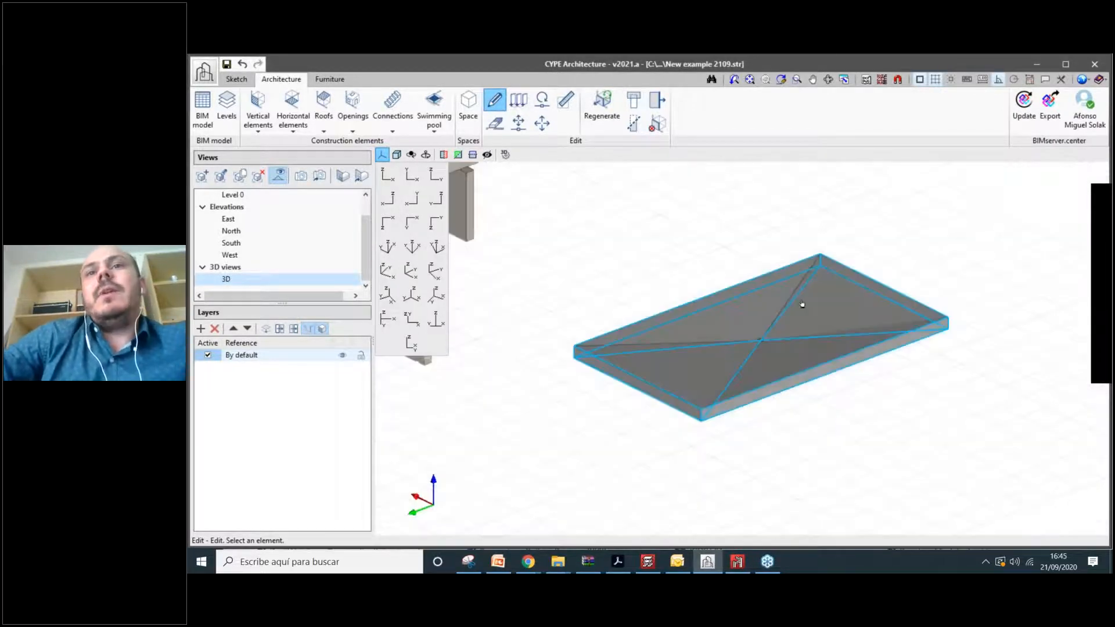
pyautogui.scroll(2, 722, 331)
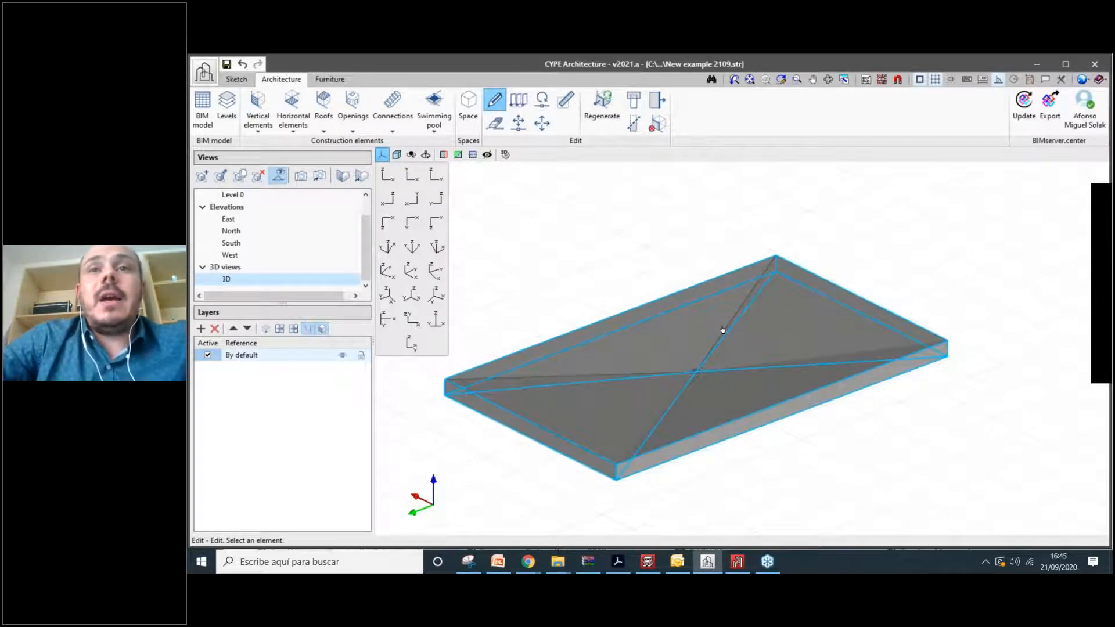
pyautogui.scroll(-2, 723, 331)
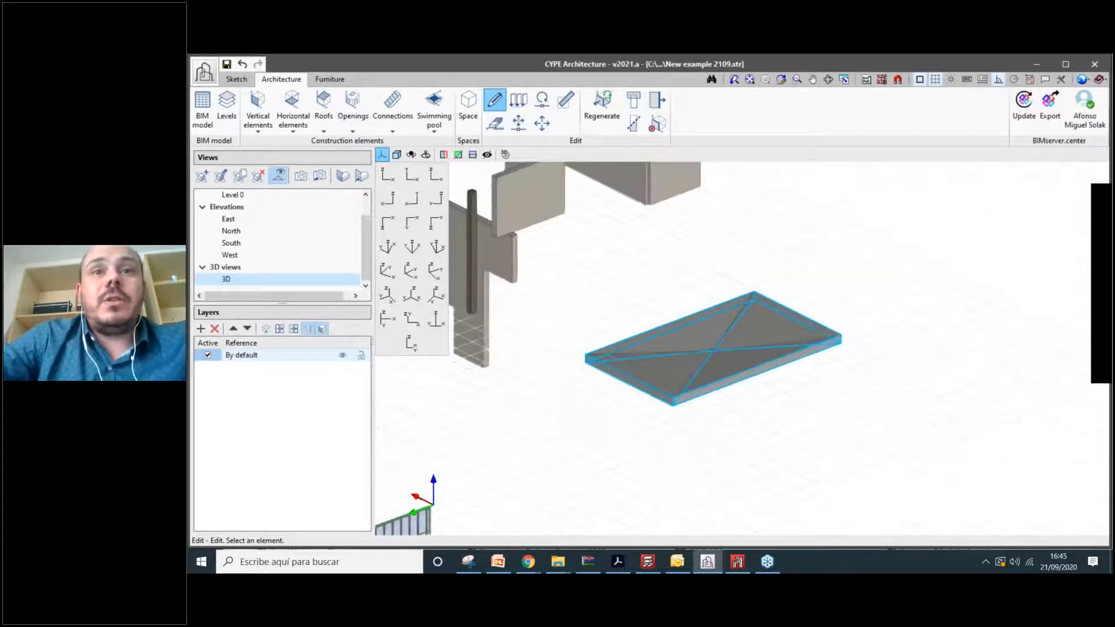
# Sketch a closed vertical right-angled triangle with lines on the open ground beside the slope formation.
pyautogui.keyDown('shift'); pyautogui.moveTo(722, 330); pyautogui.dragTo(674, 372, button='middle'); pyautogui.keyUp('shift')
pyautogui.scroll(-5, 673, 371)
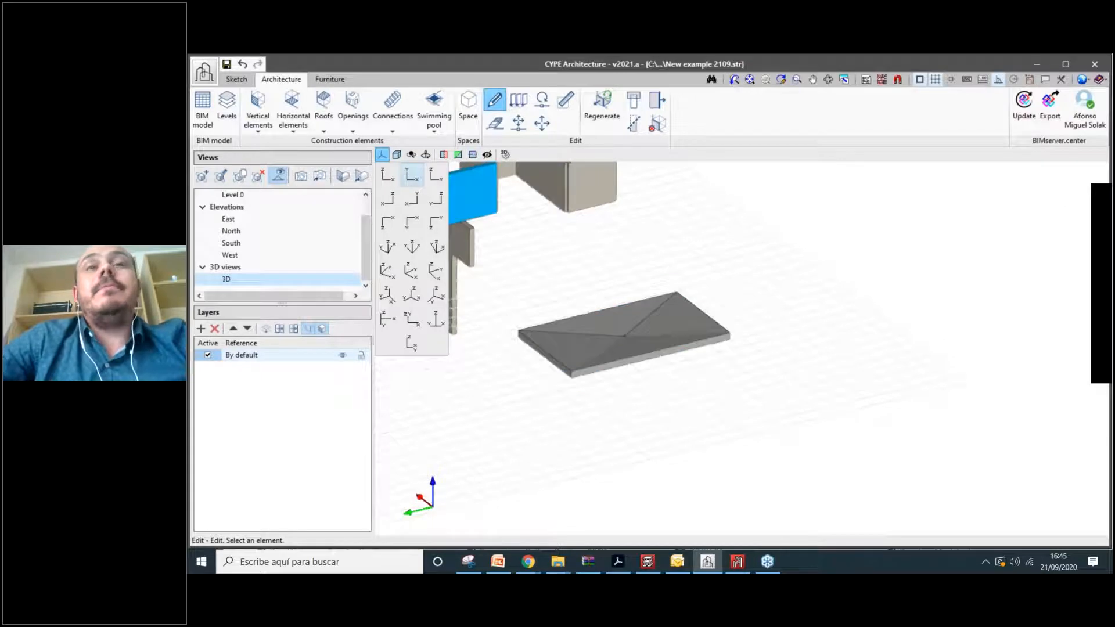
pyautogui.click(323, 104)
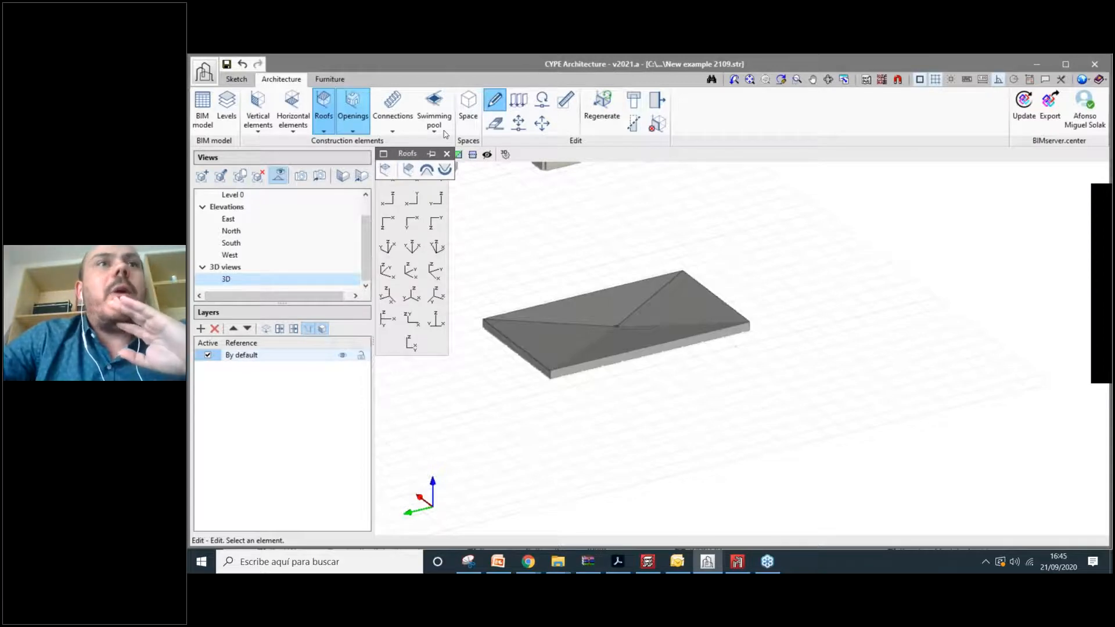
pyautogui.click(236, 79)
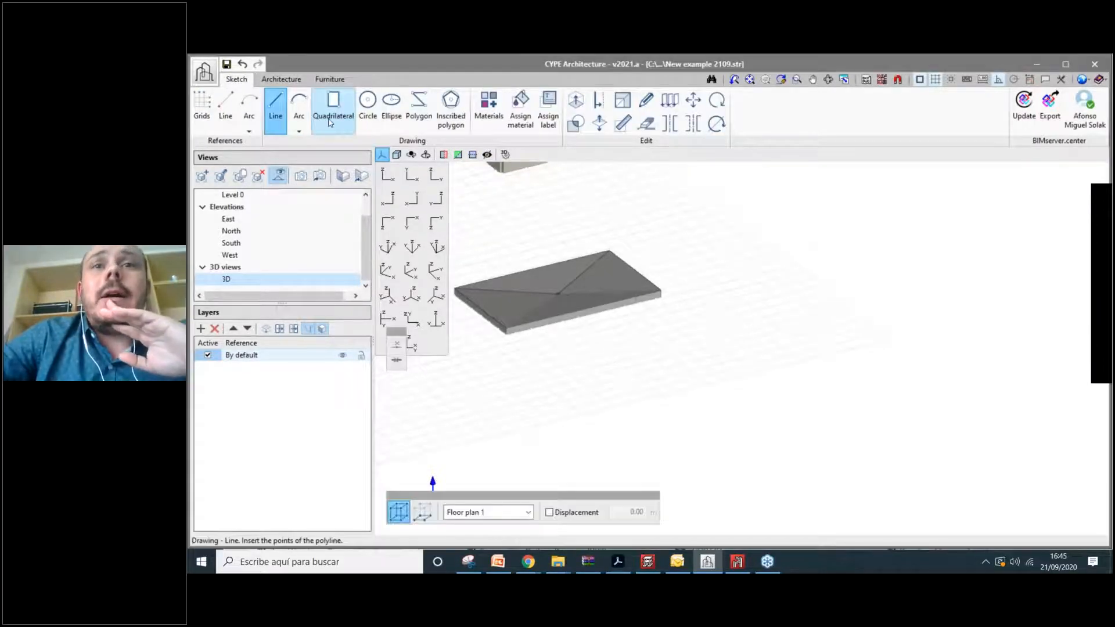
pyautogui.click(597, 396)
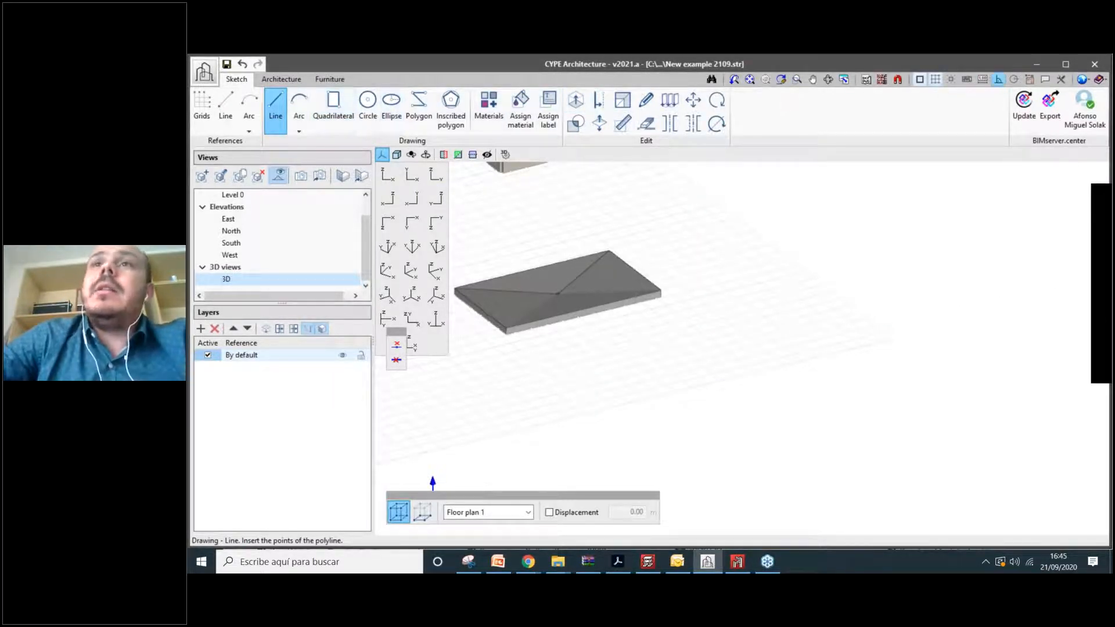
pyautogui.click(600, 395)
# Extrude the vertical triangle into a wedge to a freely picked end point, with the fixed Length option turned off.
pyautogui.click(575, 100)
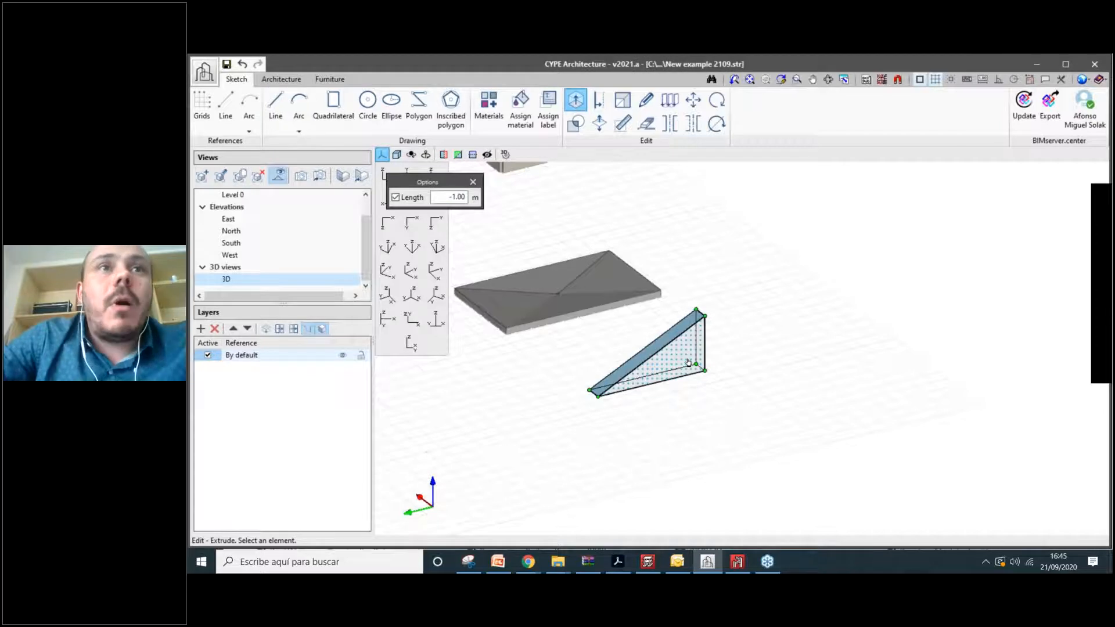
pyautogui.hotkey('ctrl', 'z')
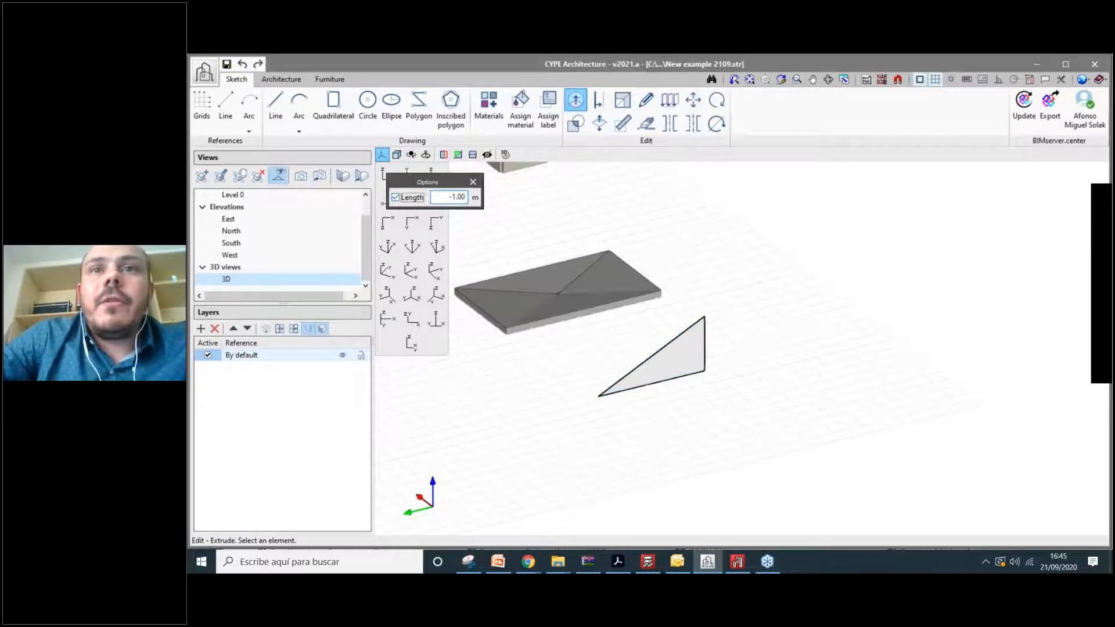
pyautogui.click(395, 197)
pyautogui.click(691, 366)
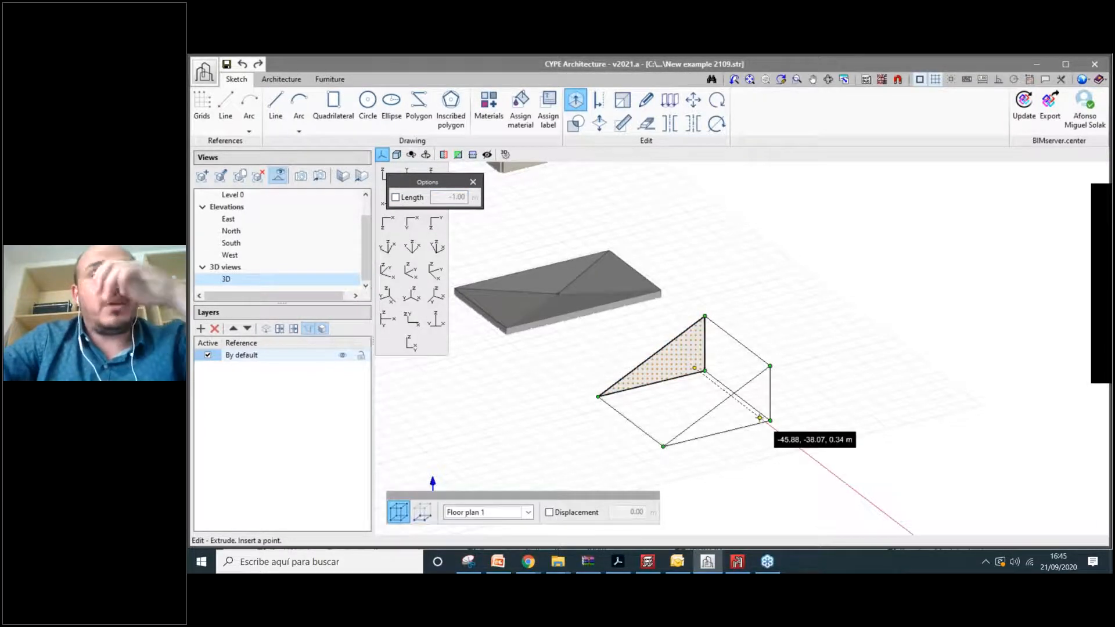
pyautogui.click(759, 418)
# Outline a roof tiles area over the wedge's sloping face through its four corners, keeping the reference Roof tiles_001.
pyautogui.scroll(3, 833, 387)
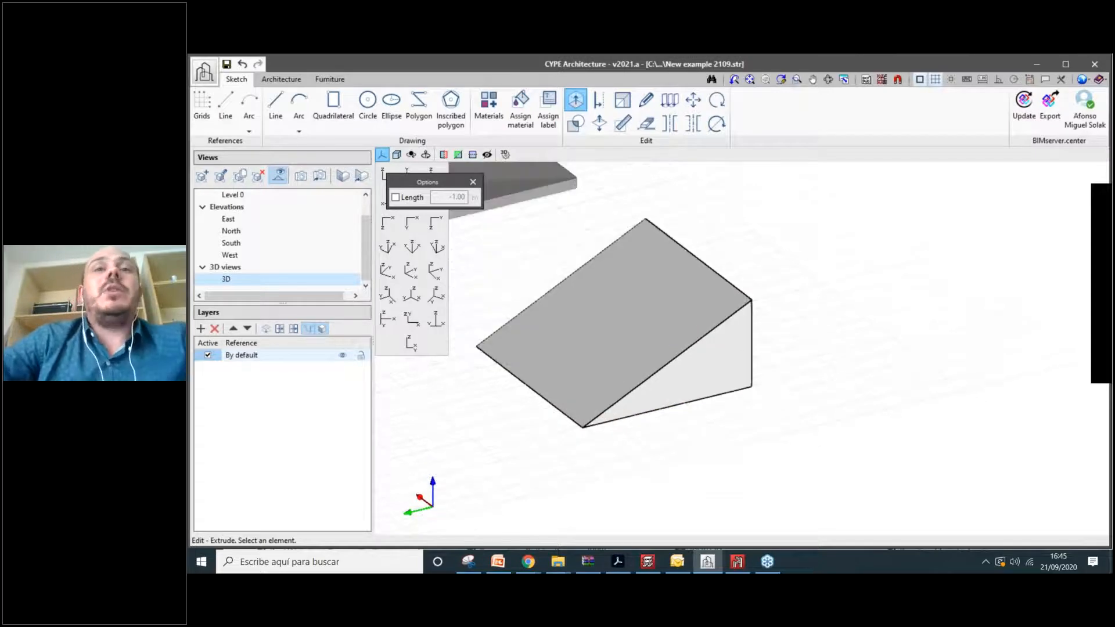
pyautogui.scroll(-1, 871, 418)
pyautogui.click(281, 79)
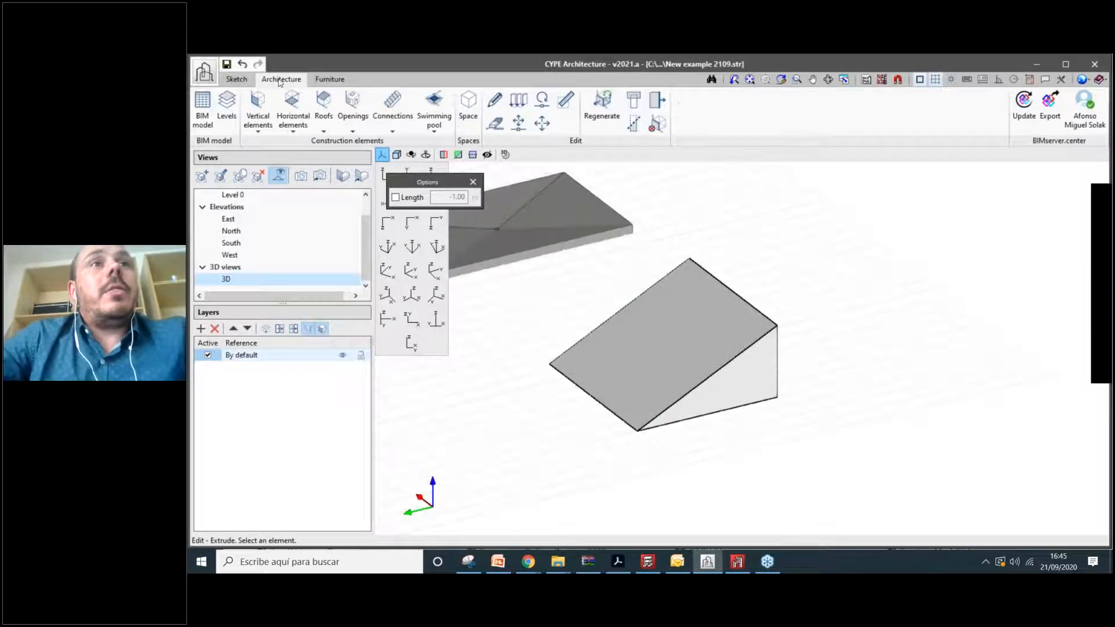
pyautogui.click(323, 110)
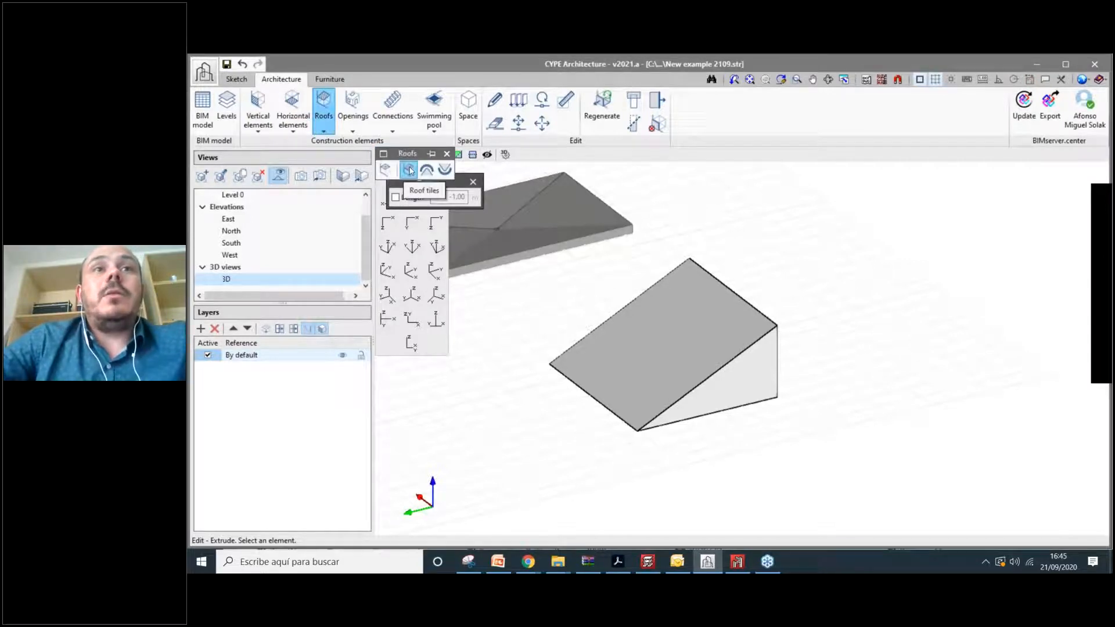
pyautogui.click(408, 170)
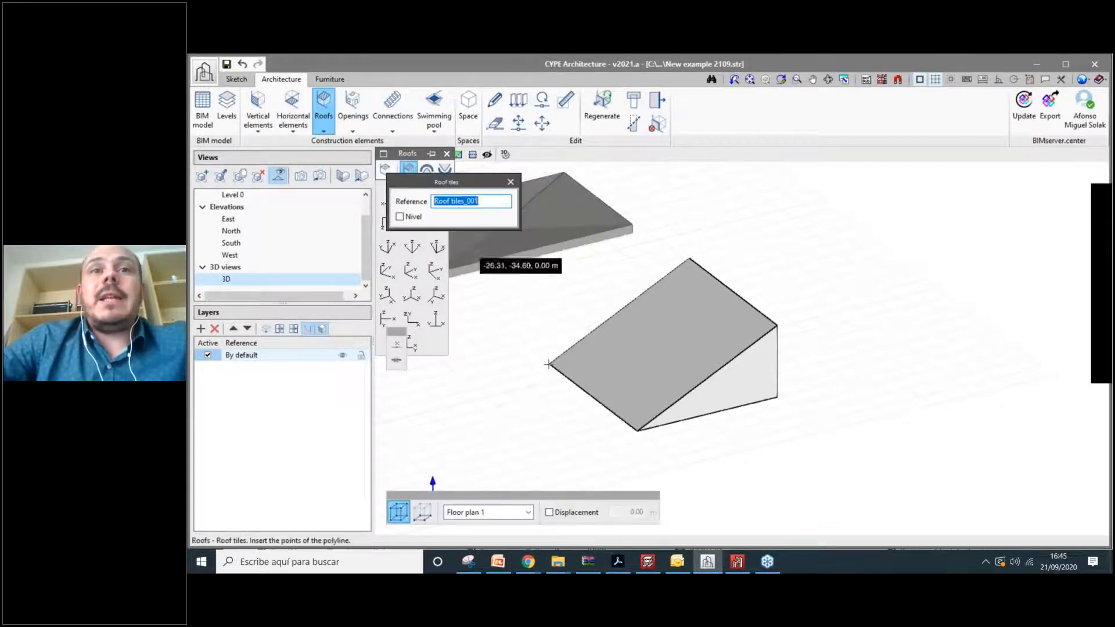
pyautogui.click(549, 364)
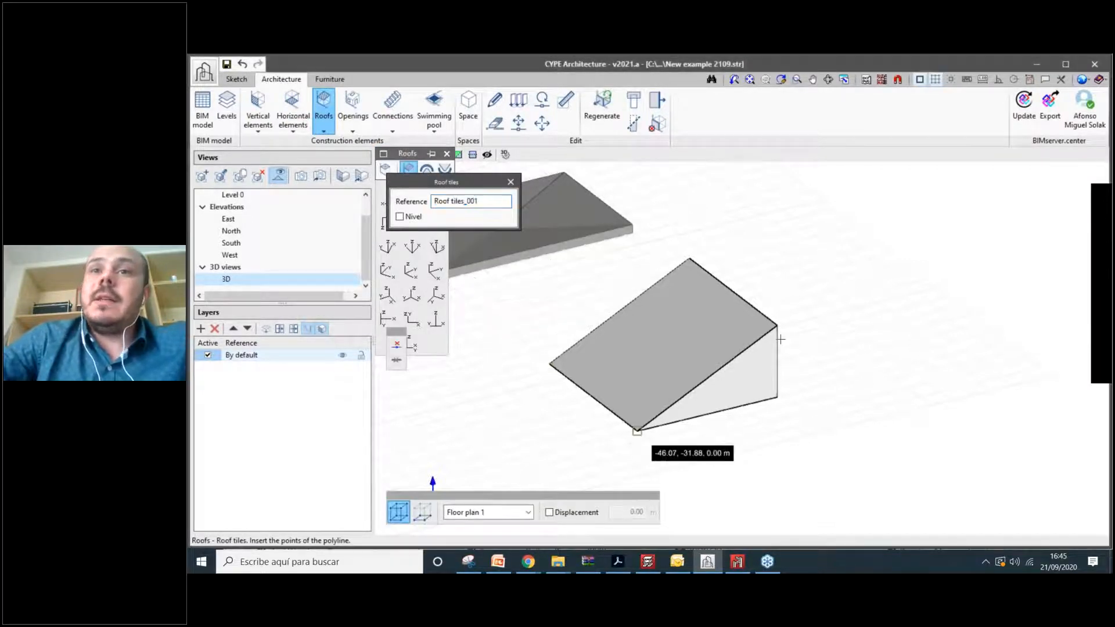
pyautogui.click(637, 429)
pyautogui.click(777, 325)
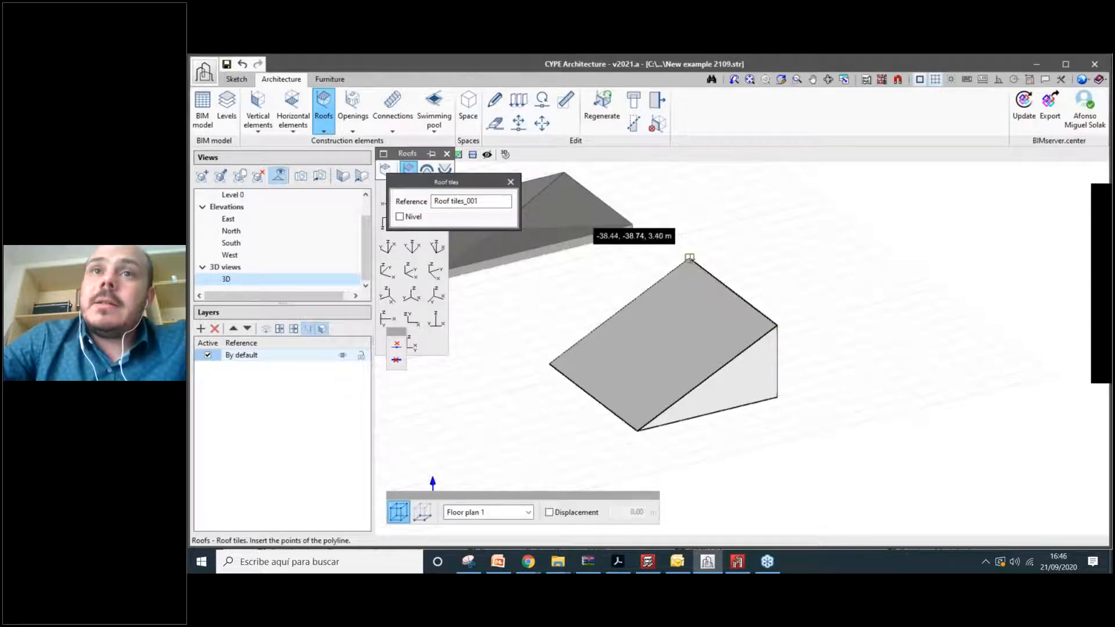
pyautogui.click(690, 257)
pyautogui.click(549, 363)
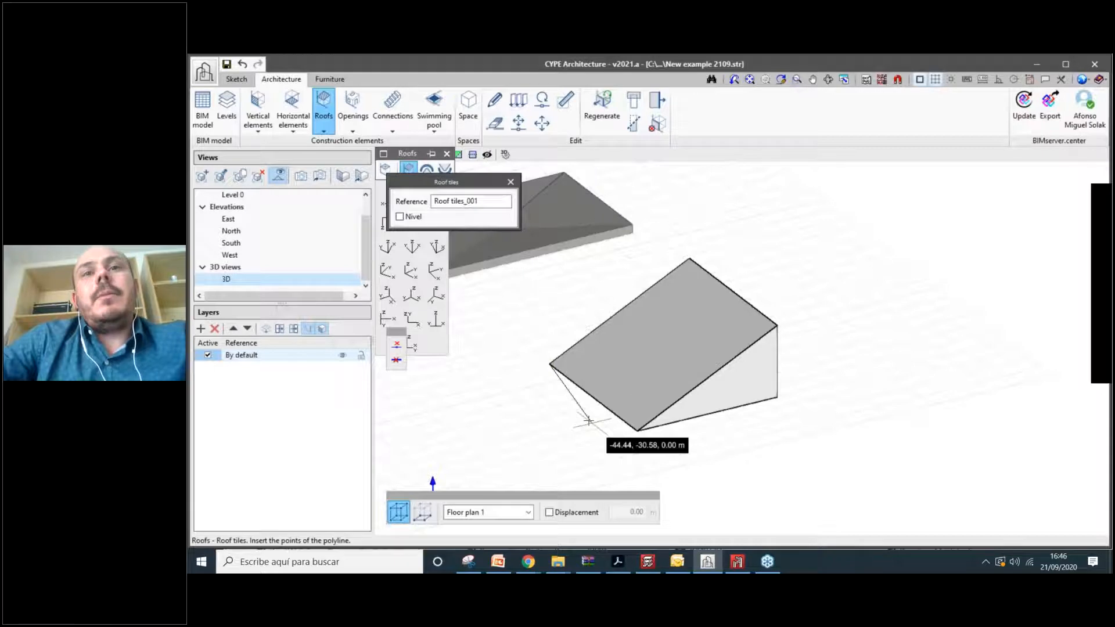
pyautogui.press('Escape')
# Define the roof tiles' fall direction from the slope's upper corner to its lower corner and check the tiled surface.
pyautogui.scroll(2, 809, 361)
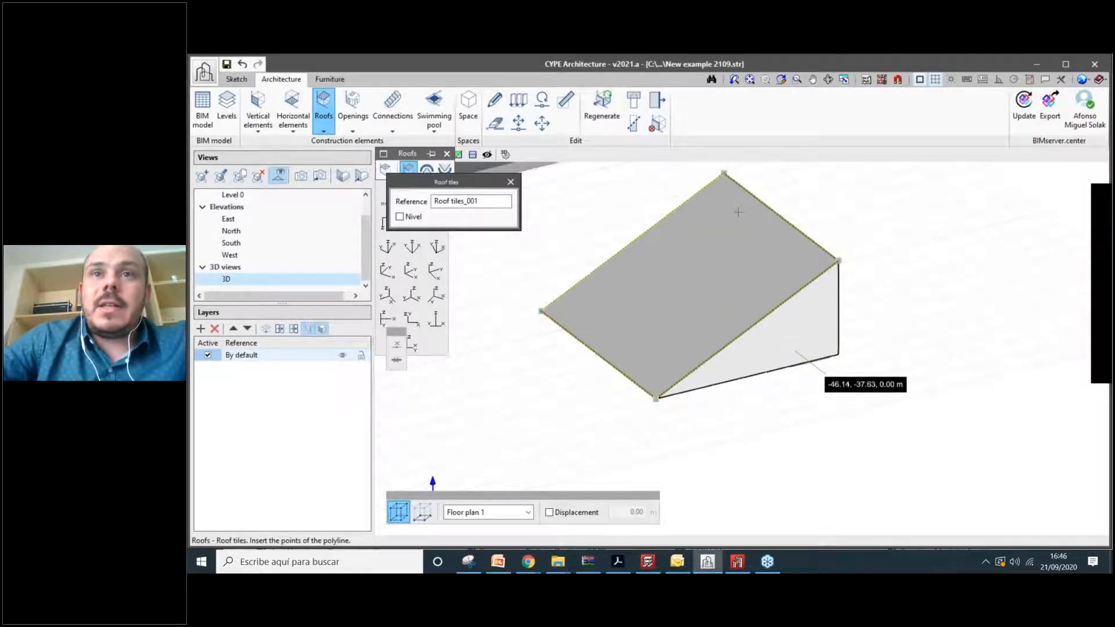
pyautogui.moveTo(738, 212); pyautogui.dragTo(823, 247, button='middle')
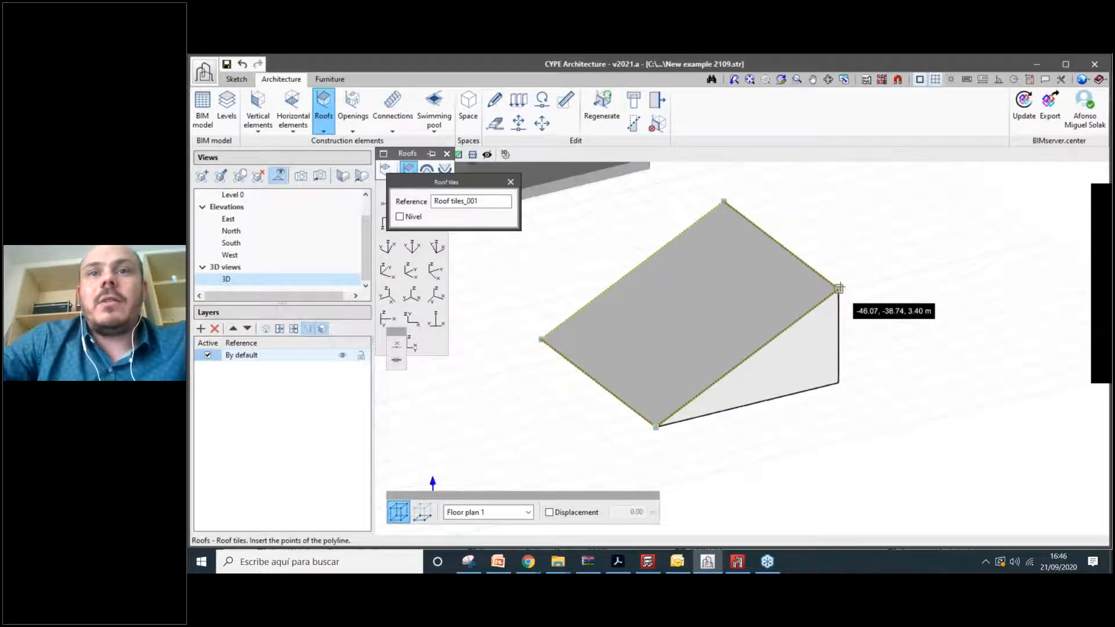
pyautogui.click(655, 427)
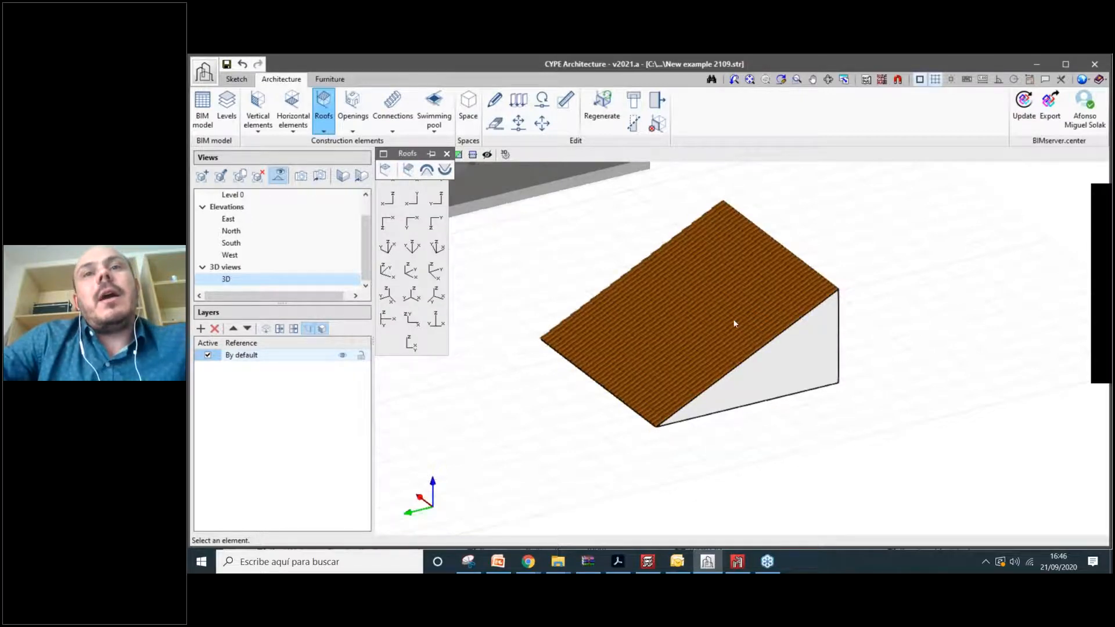
pyautogui.scroll(2, 733, 319)
pyautogui.keyDown('shift'); pyautogui.moveTo(733, 318); pyautogui.dragTo(674, 285, button='middle'); pyautogui.keyUp('shift')
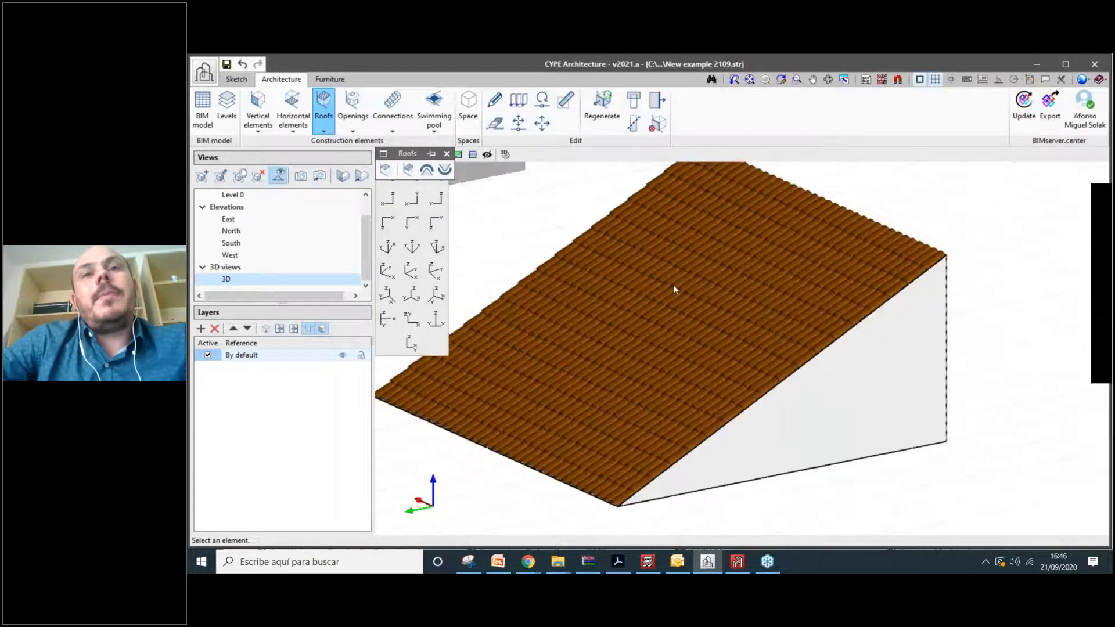
pyautogui.scroll(-1, 696, 262)
pyautogui.scroll(1, 695, 263)
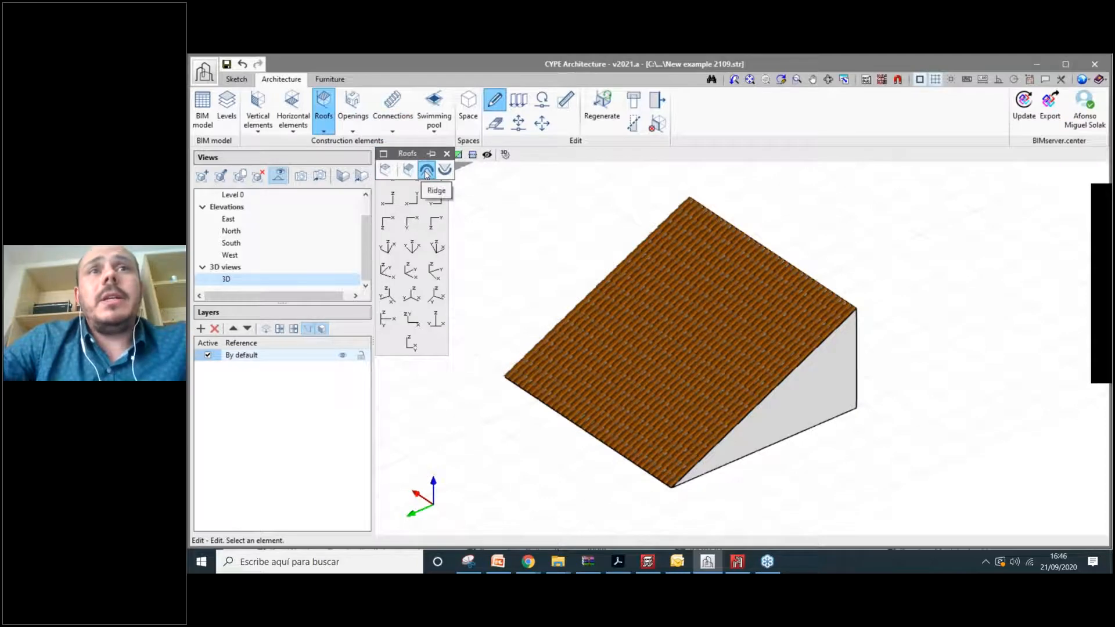
# Add a ridge, Ridge_001, along the upper edge of the tiled slope between its two top corners.
pyautogui.click(426, 170)
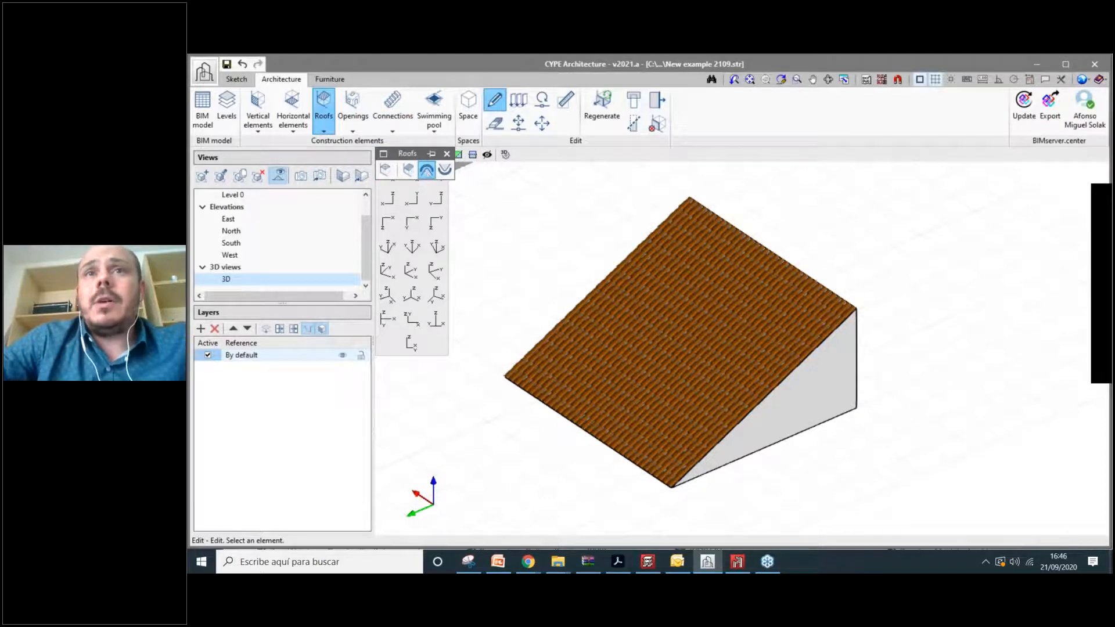
pyautogui.click(690, 196)
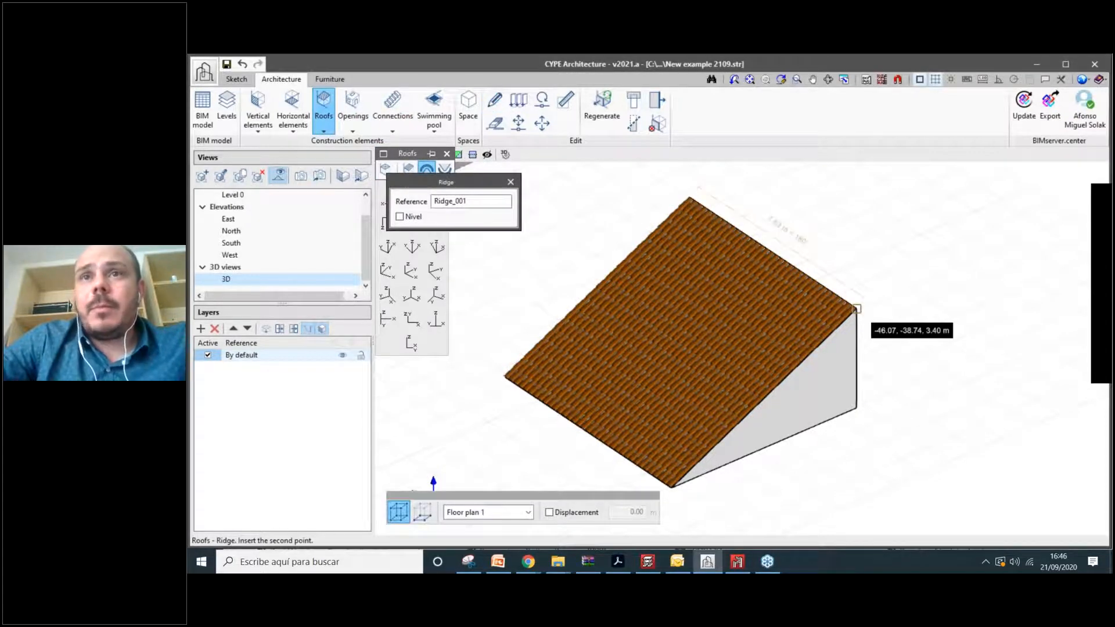
pyautogui.click(857, 308)
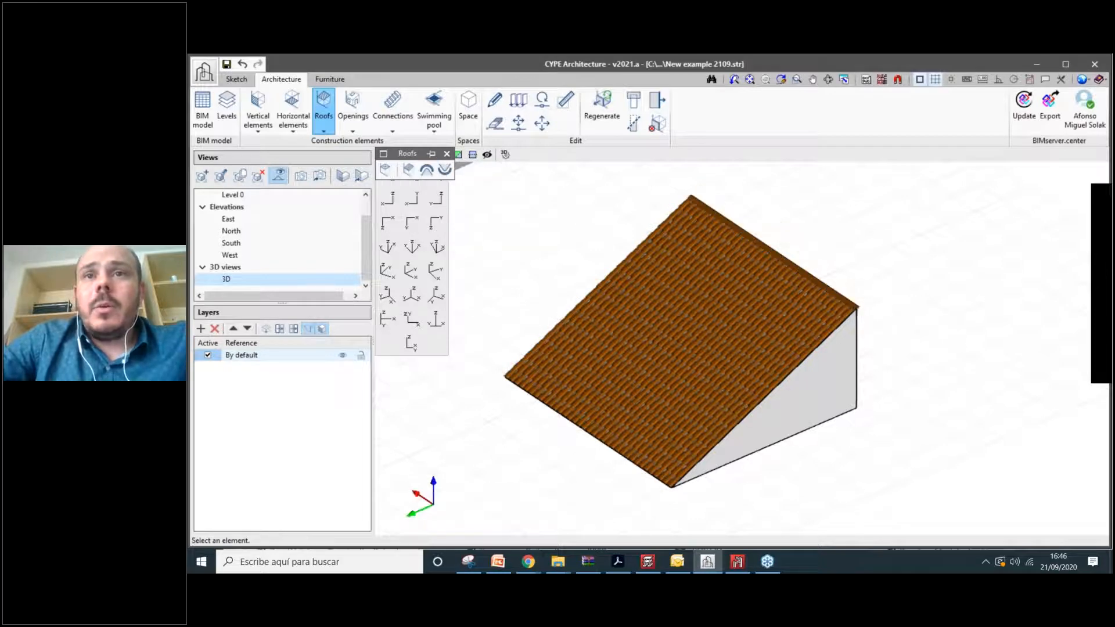
pyautogui.keyDown('shift'); pyautogui.moveTo(856, 309); pyautogui.dragTo(755, 278, button='middle'); pyautogui.keyUp('shift')
pyautogui.scroll(-1, 888, 340)
pyautogui.keyDown('shift'); pyautogui.moveTo(889, 340); pyautogui.dragTo(906, 354, button='middle'); pyautogui.keyUp('shift')
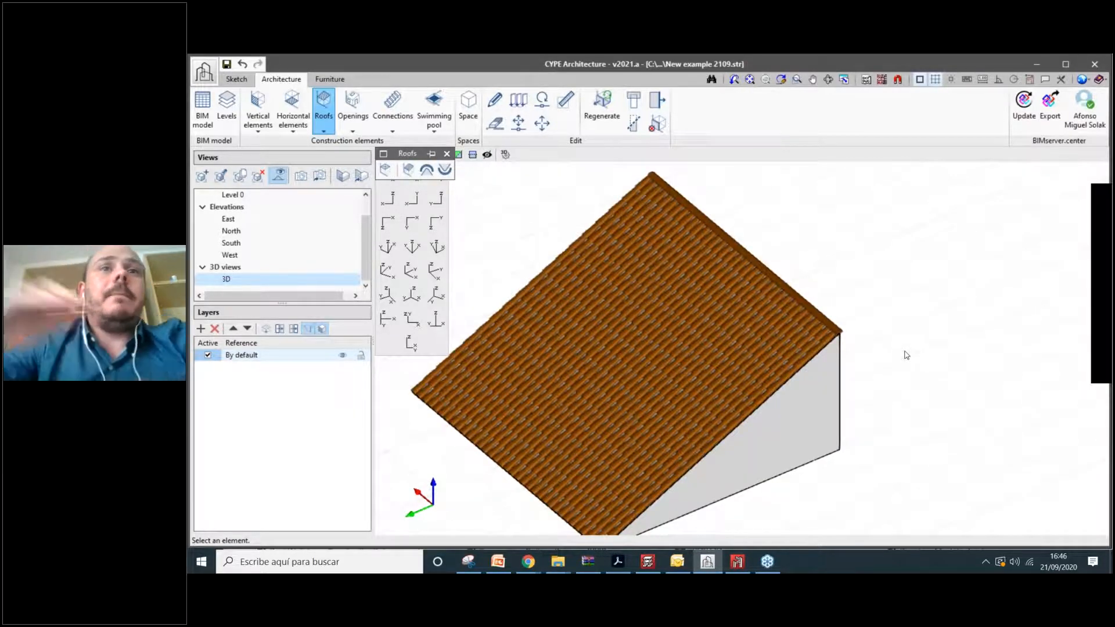
pyautogui.scroll(-1, 676, 238)
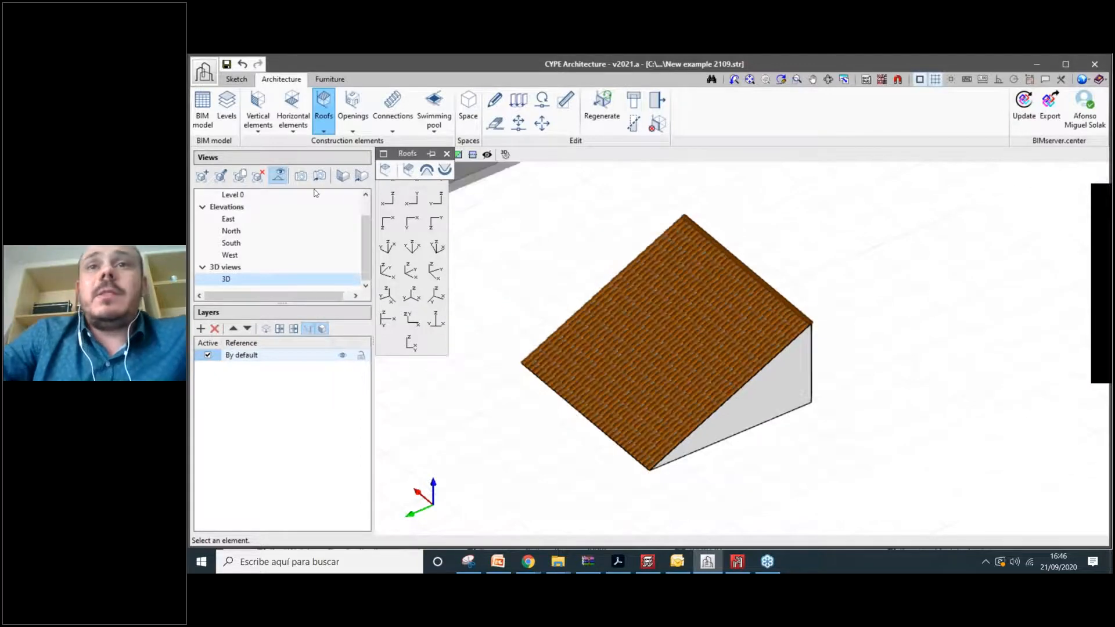
# Hide the sketch geometry so that the wedge under the roof tiles is not displayed.
pyautogui.scroll(-2, 721, 340)
pyautogui.scroll(3, 722, 340)
pyautogui.keyDown('shift'); pyautogui.moveTo(721, 339); pyautogui.dragTo(703, 317, button='middle'); pyautogui.keyUp('shift')
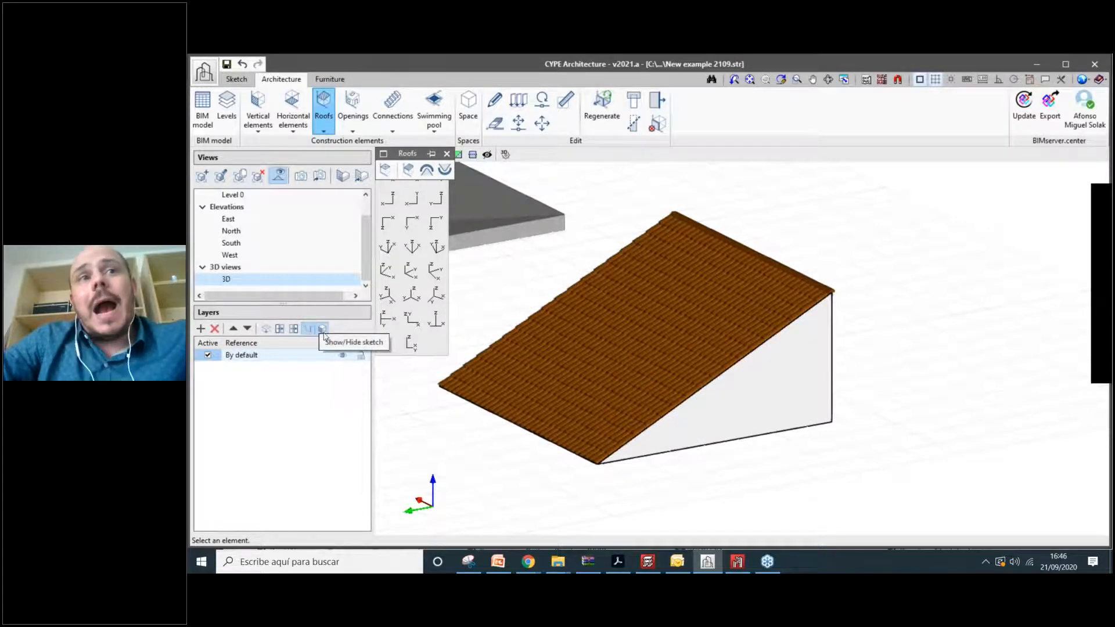
pyautogui.click(324, 334)
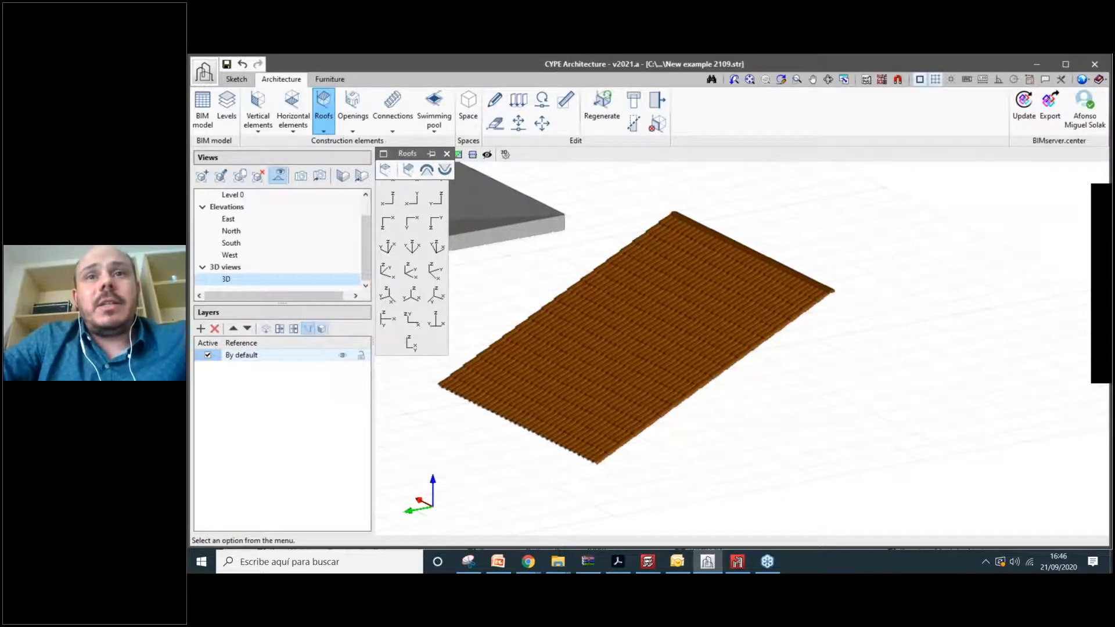
pyautogui.keyDown('shift'); pyautogui.moveTo(642, 335); pyautogui.dragTo(557, 273, button='middle'); pyautogui.keyUp('shift')
pyautogui.moveTo(642, 334)
pyautogui.keyDown('shift'); pyautogui.mouseDown(button='middle')
pyautogui.moveTo(911, 388)
pyautogui.moveTo(823, 316)
pyautogui.moveTo(772, 314)
pyautogui.mouseUp(button='middle'); pyautogui.keyUp('shift')
pyautogui.scroll(-2, 772, 313)
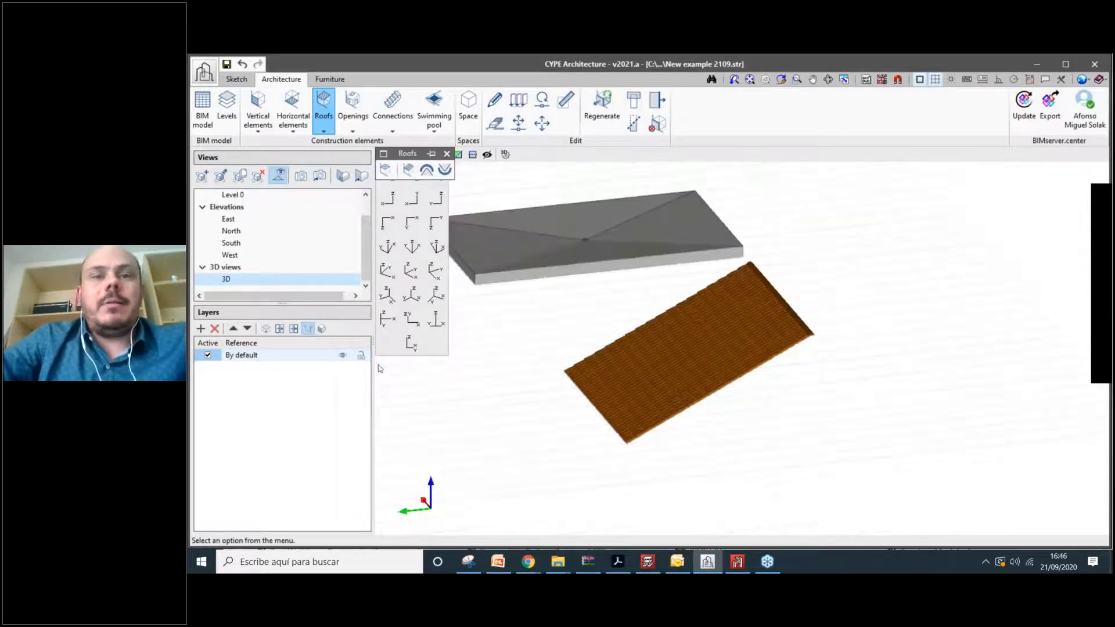
pyautogui.scroll(1, 749, 388)
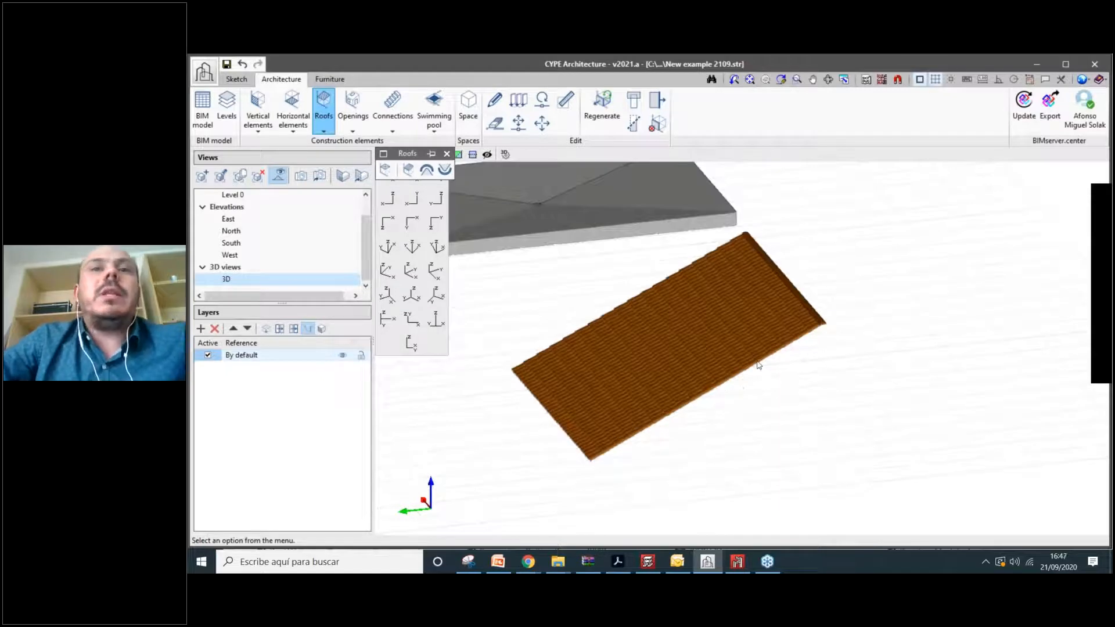
pyautogui.scroll(1, 712, 336)
pyautogui.scroll(-2, 640, 319)
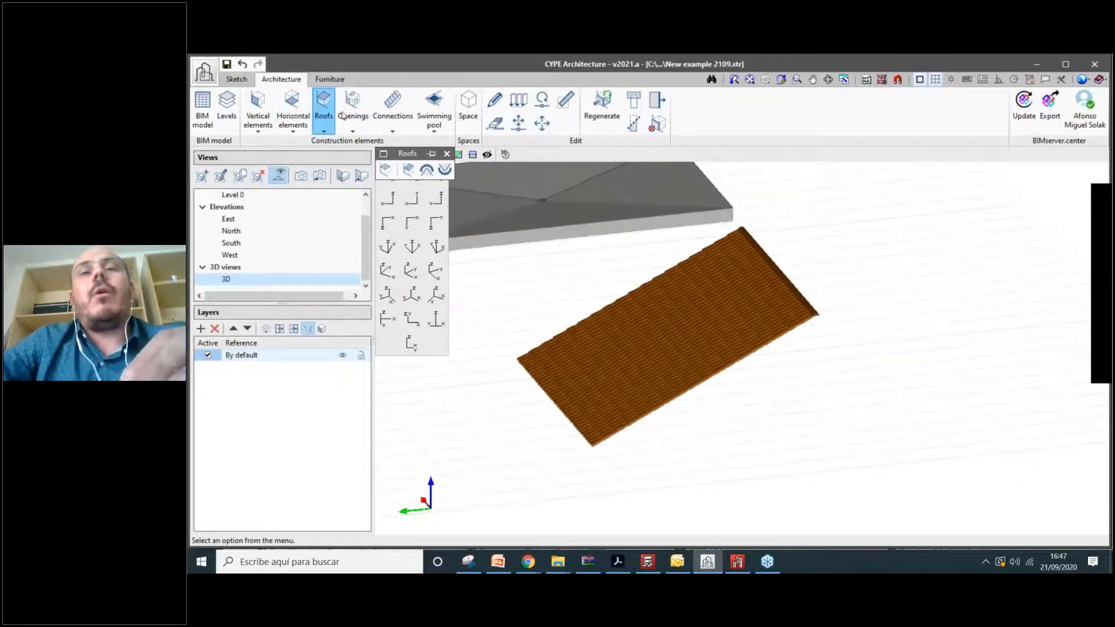
pyautogui.scroll(1, 778, 252)
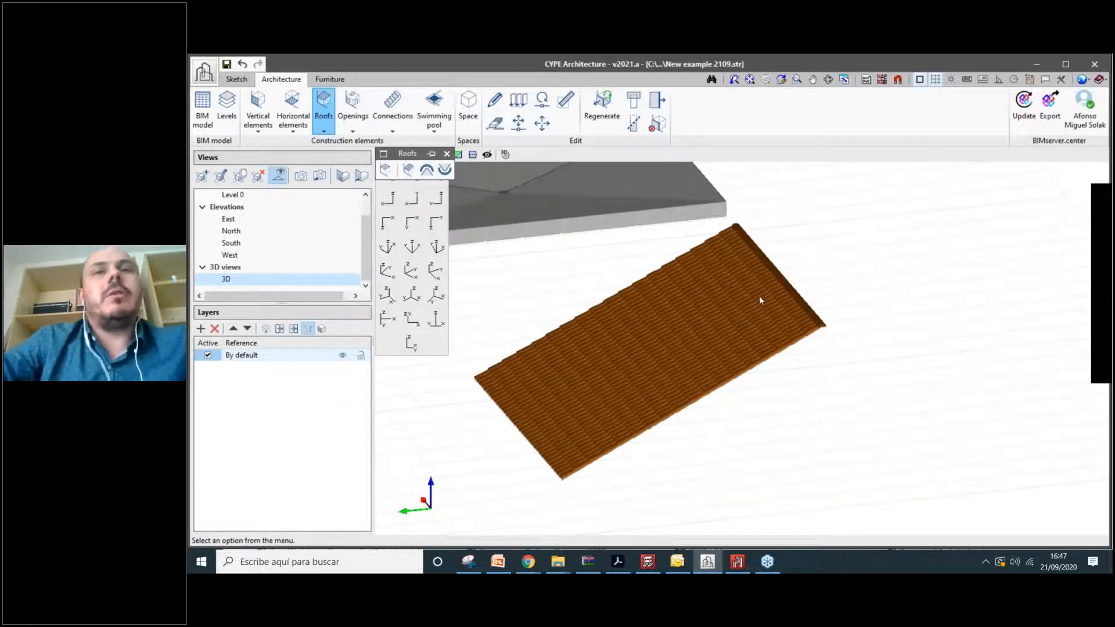
pyautogui.scroll(-2, 759, 296)
pyautogui.scroll(2, 699, 314)
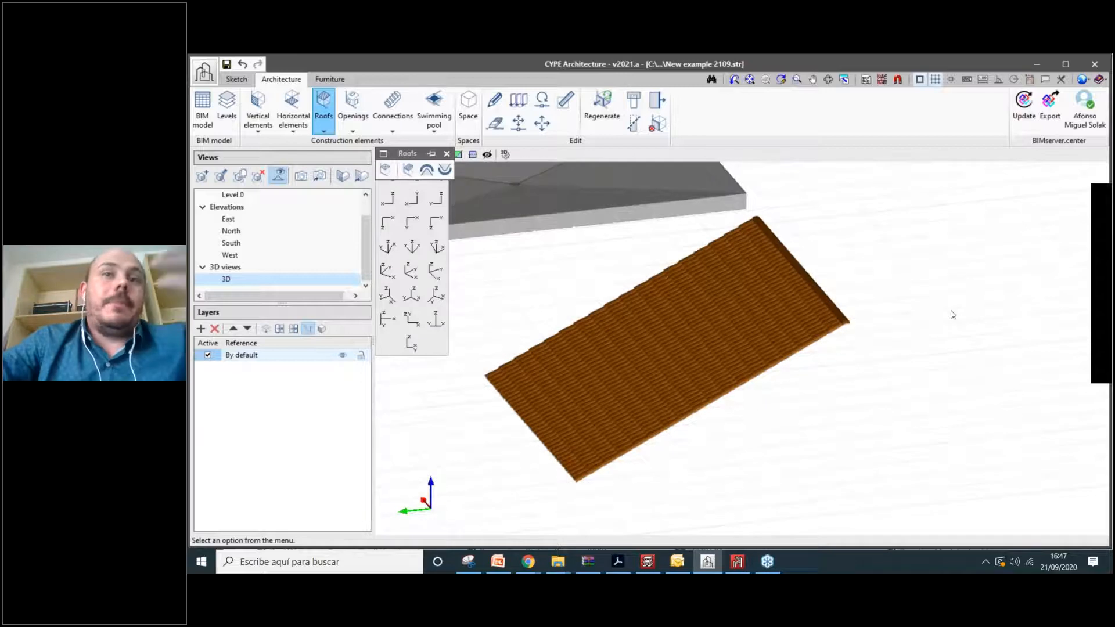
pyautogui.scroll(-2, 858, 268)
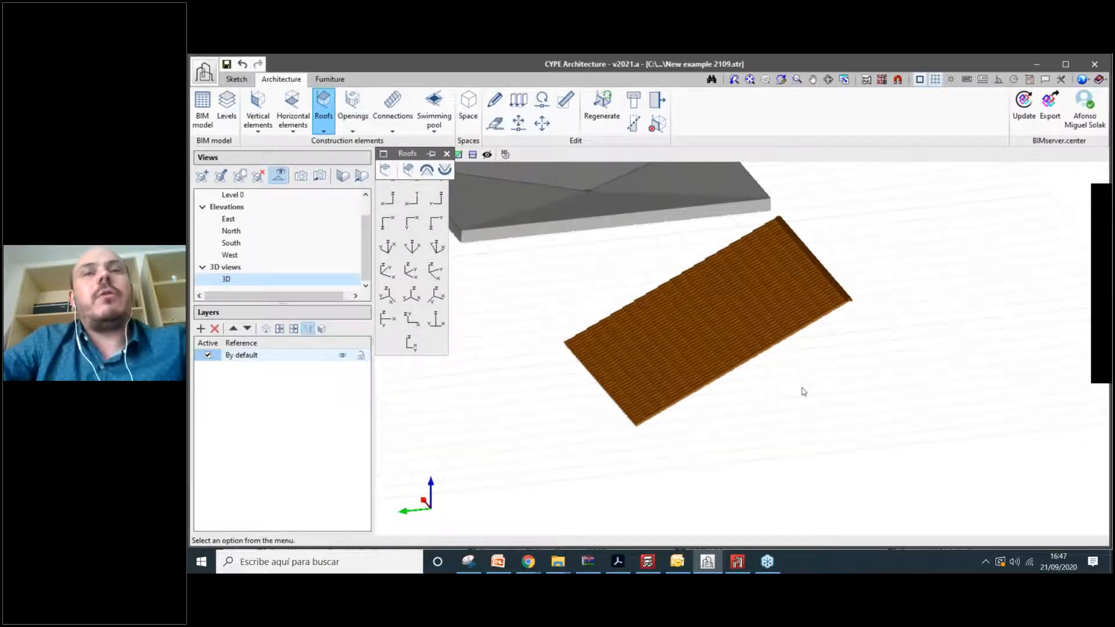
pyautogui.moveTo(803, 392)
pyautogui.keyDown('shift'); pyautogui.mouseDown(button='middle')
pyautogui.moveTo(812, 371)
pyautogui.moveTo(817, 392)
pyautogui.mouseUp(button='middle'); pyautogui.keyUp('shift')
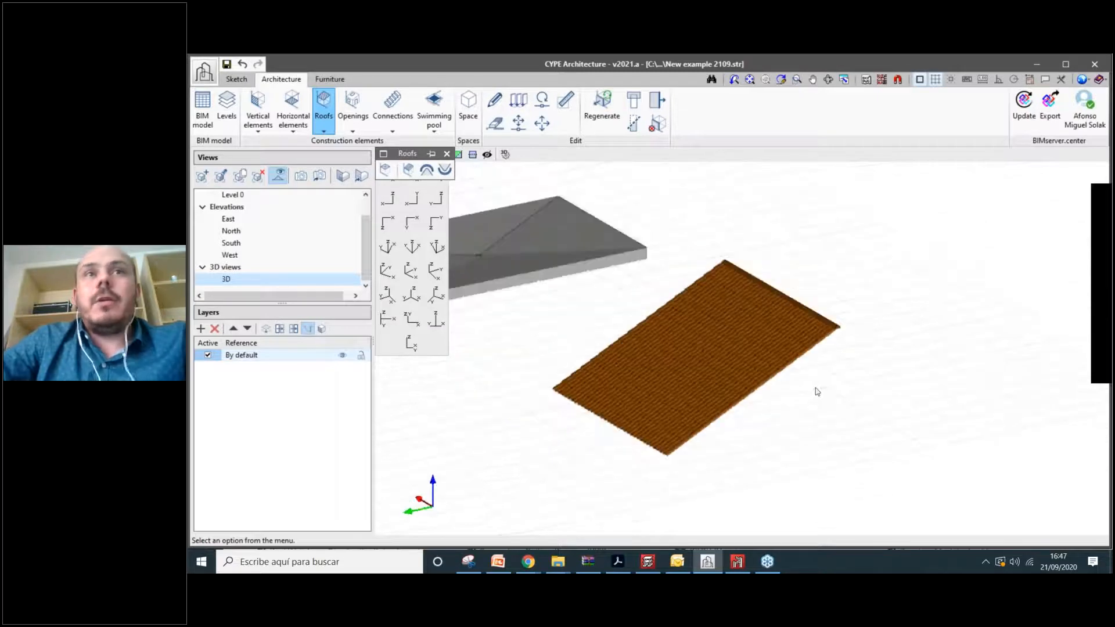
pyautogui.scroll(2, 736, 362)
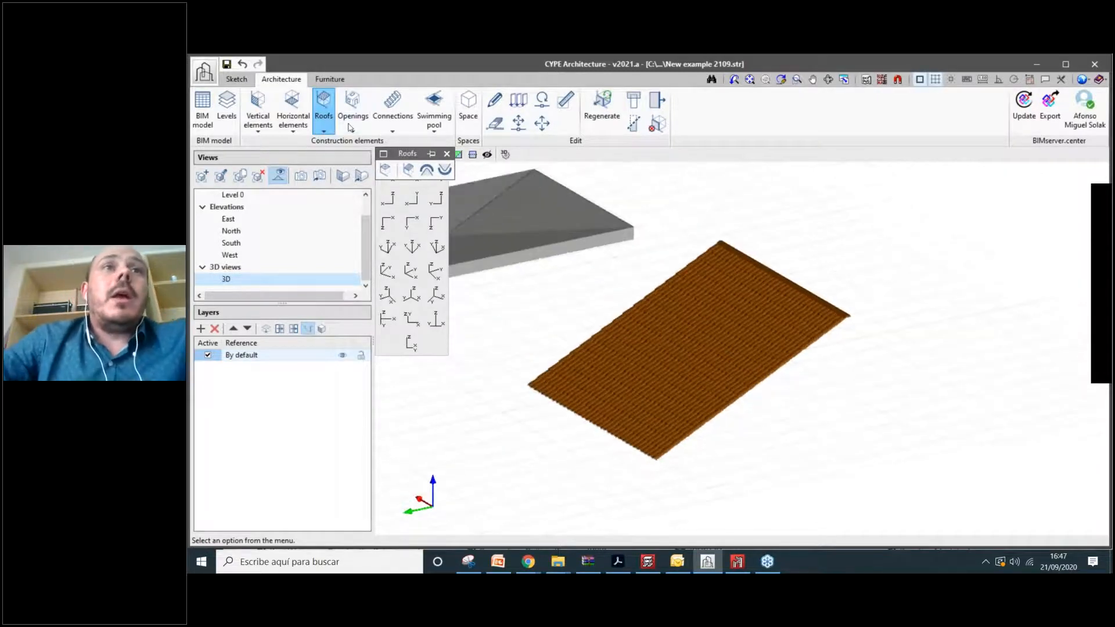
# Start a new door opening with the reference Door_001 and try its hinged double-leaf type and the other single-leaf type.
pyautogui.click(352, 123)
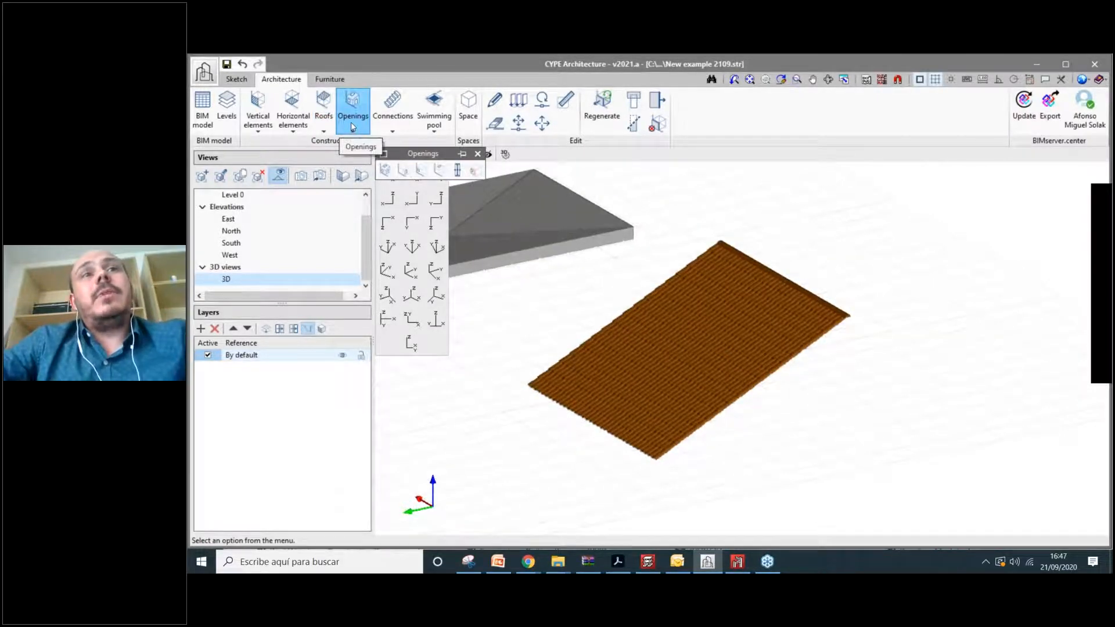
pyautogui.scroll(-2, 673, 305)
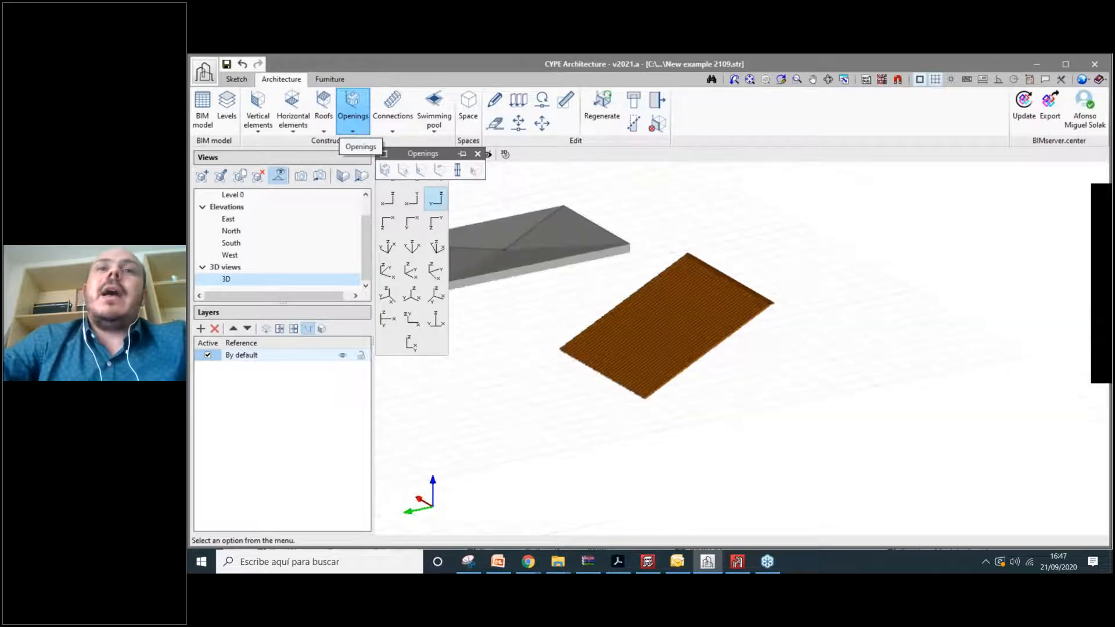
pyautogui.moveTo(464, 220); pyautogui.dragTo(388, 295, button='middle')
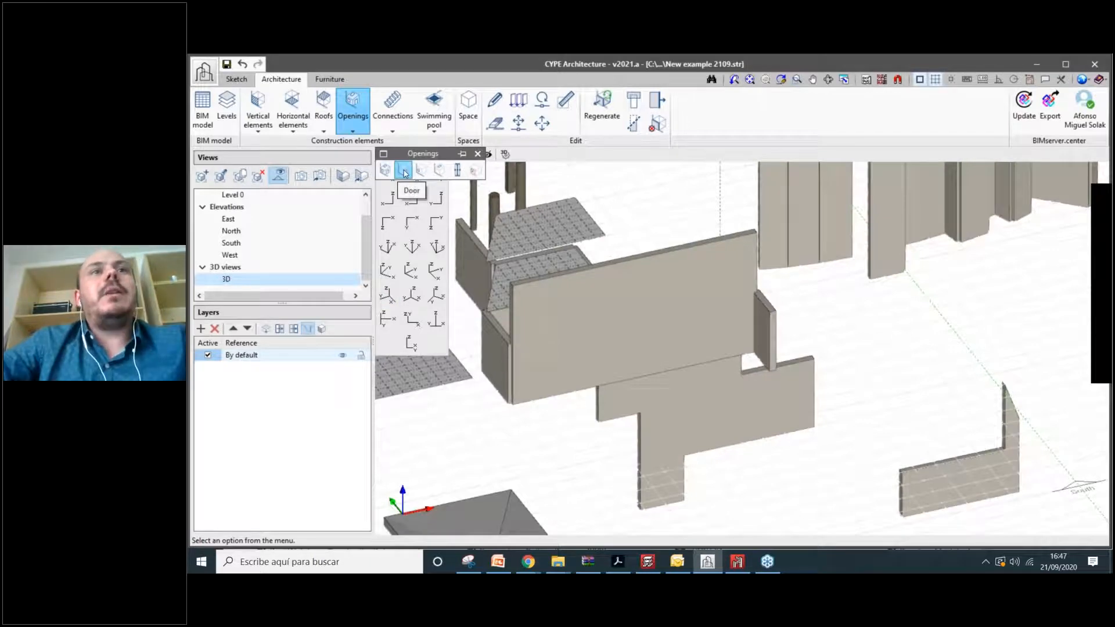
pyautogui.click(404, 173)
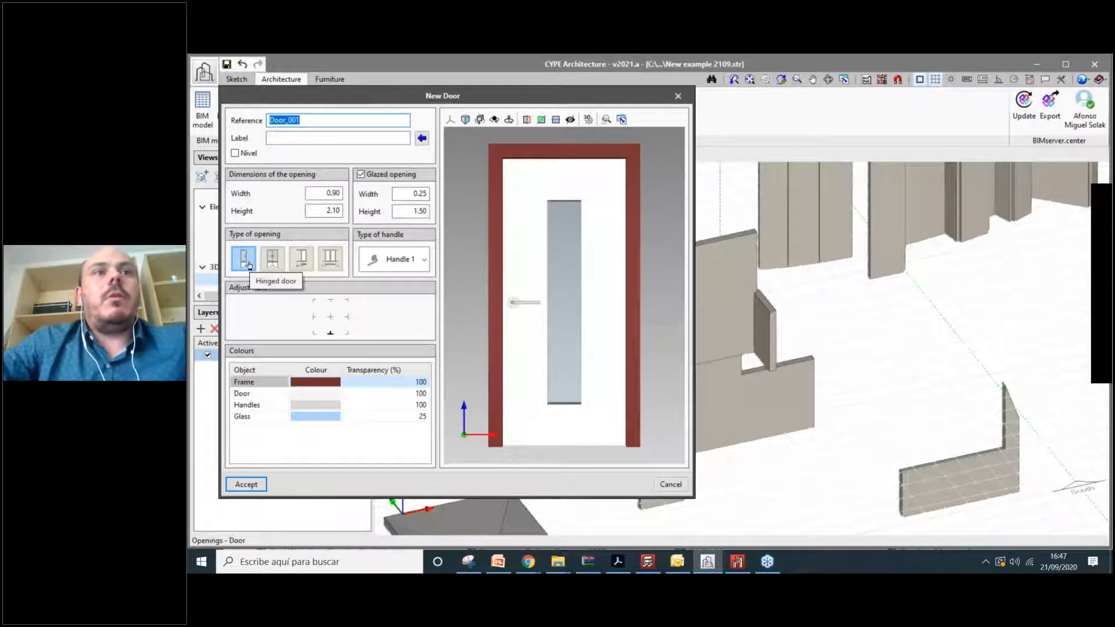
pyautogui.click(269, 264)
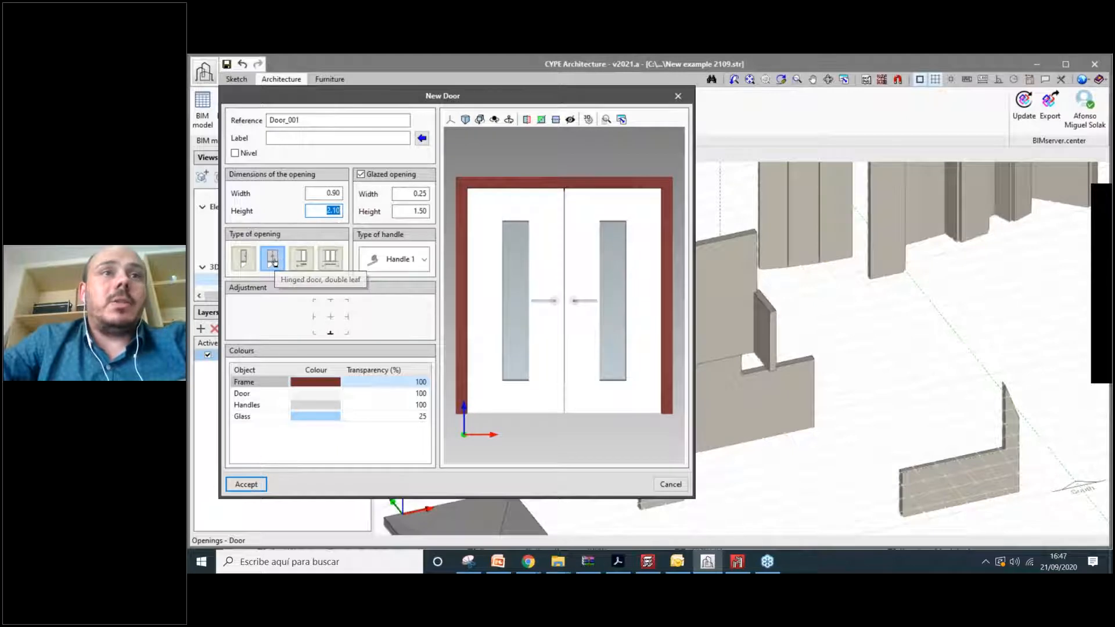
pyautogui.click(301, 260)
pyautogui.click(301, 260)
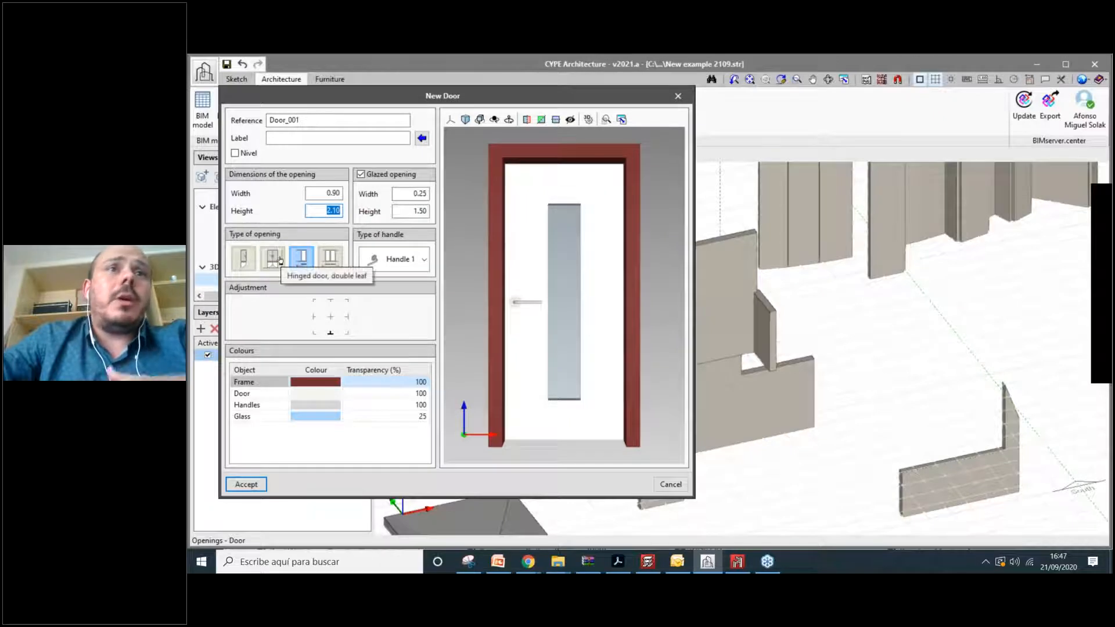
pyautogui.click(280, 259)
pyautogui.click(302, 260)
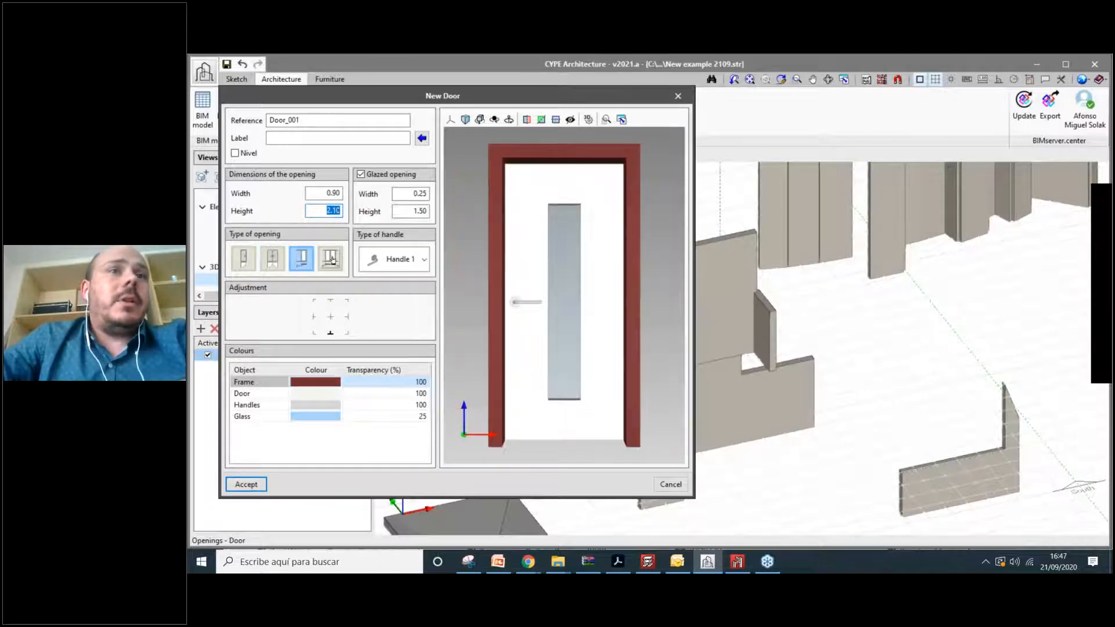
# Try the Handle 2 style, then give Door_001 the round knob handle and the non-hinged double-leaf opening type.
pyautogui.click(372, 259)
pyautogui.click(397, 299)
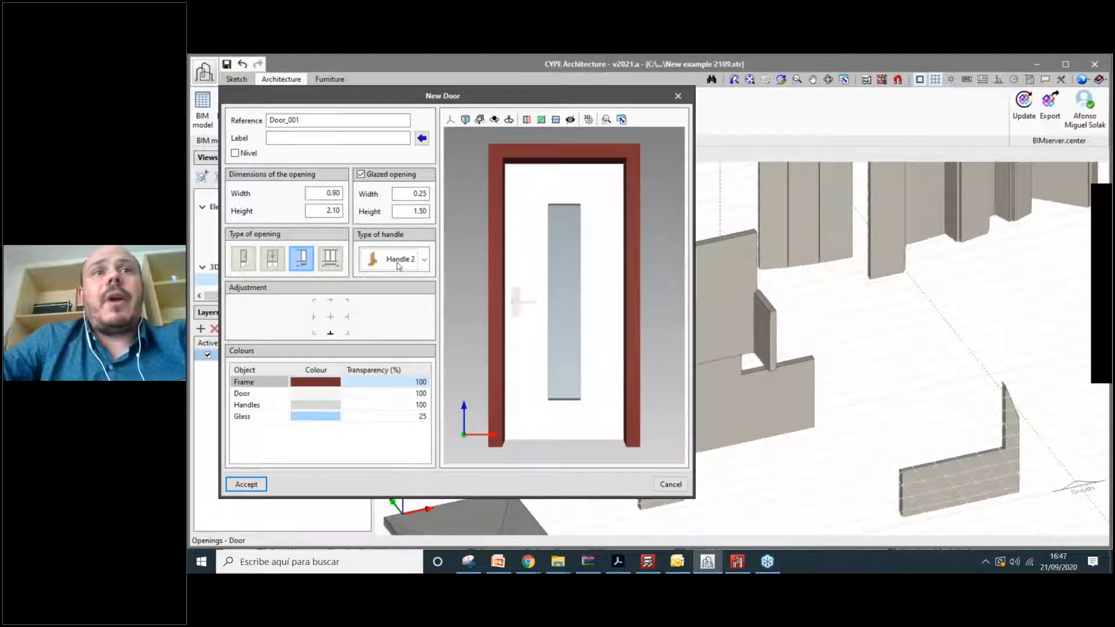
pyautogui.click(398, 262)
pyautogui.click(389, 284)
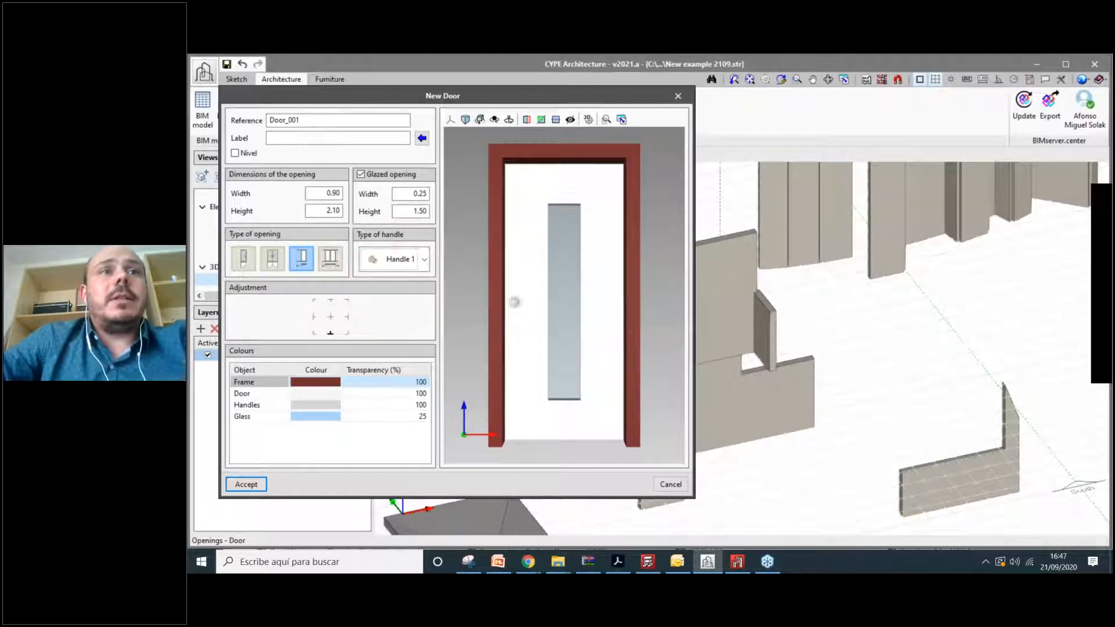
pyautogui.click(330, 258)
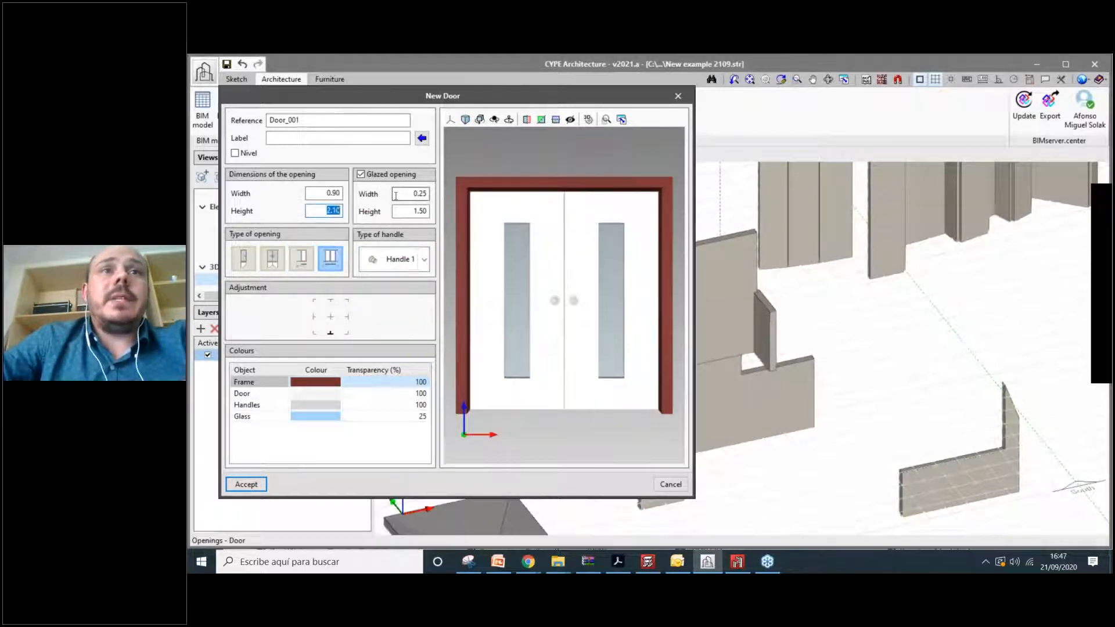
# Keep the door's glazed opening enabled and set the glazing to 0.75 wide and 1.80 high.
pyautogui.click(360, 174)
pyautogui.click(361, 174)
pyautogui.click(360, 174)
pyautogui.click(361, 174)
pyautogui.doubleClick(414, 194)
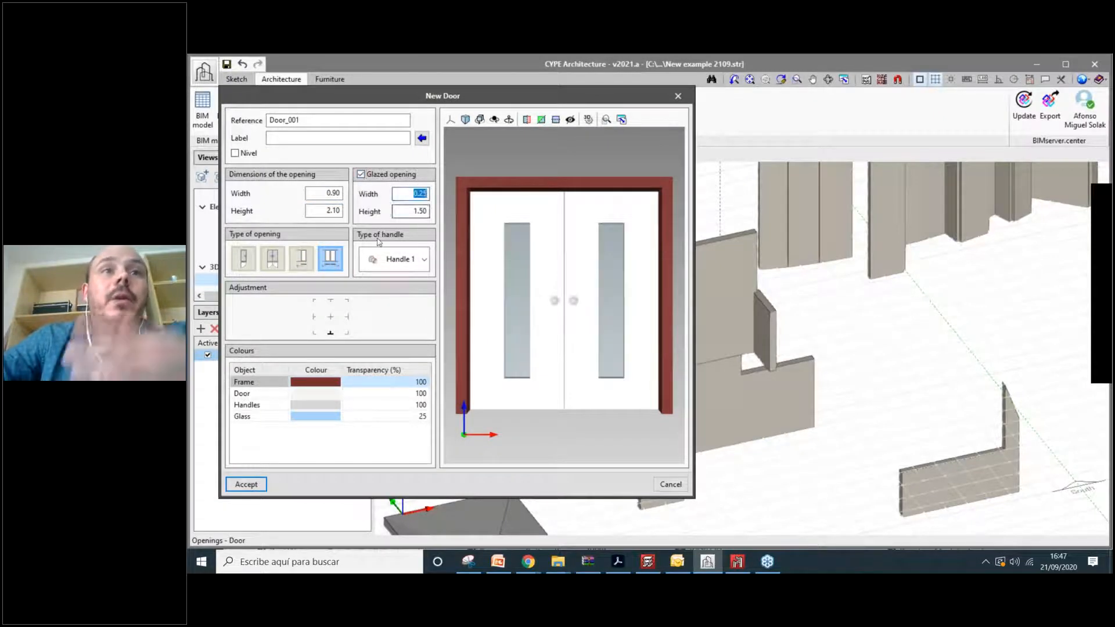
pyautogui.write('0')
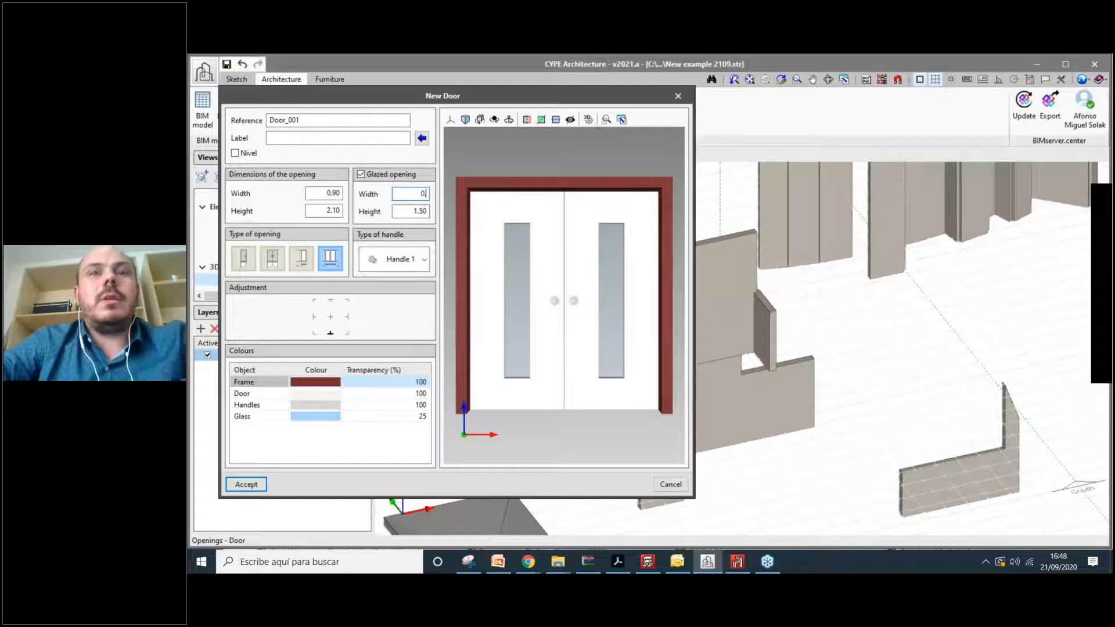
pyautogui.write('.75')
pyautogui.press('Tab')
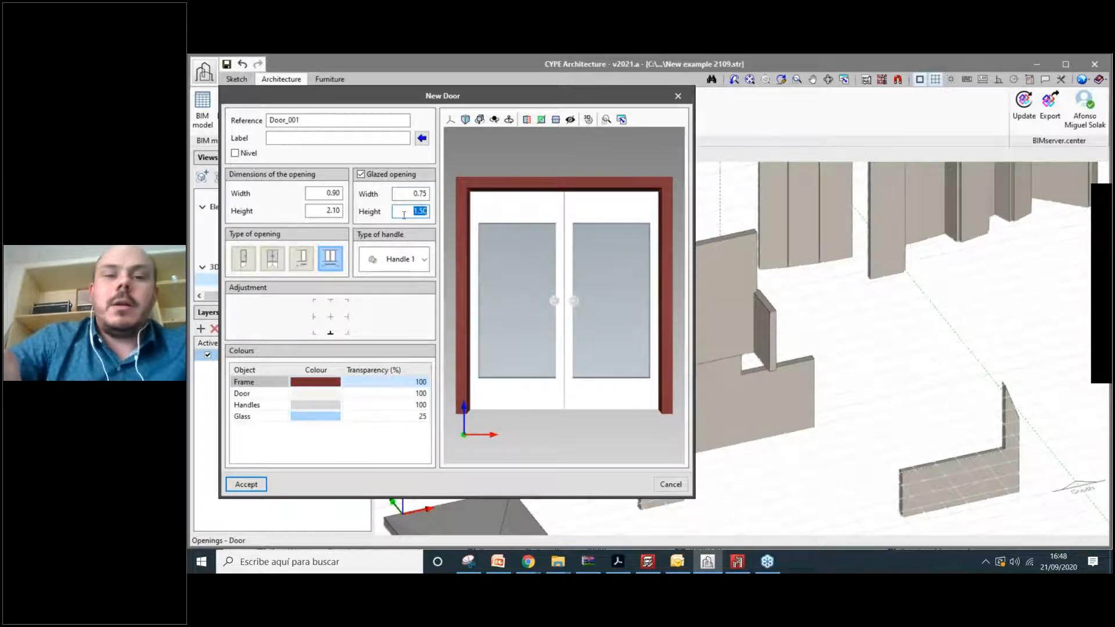
pyautogui.write('1.8')
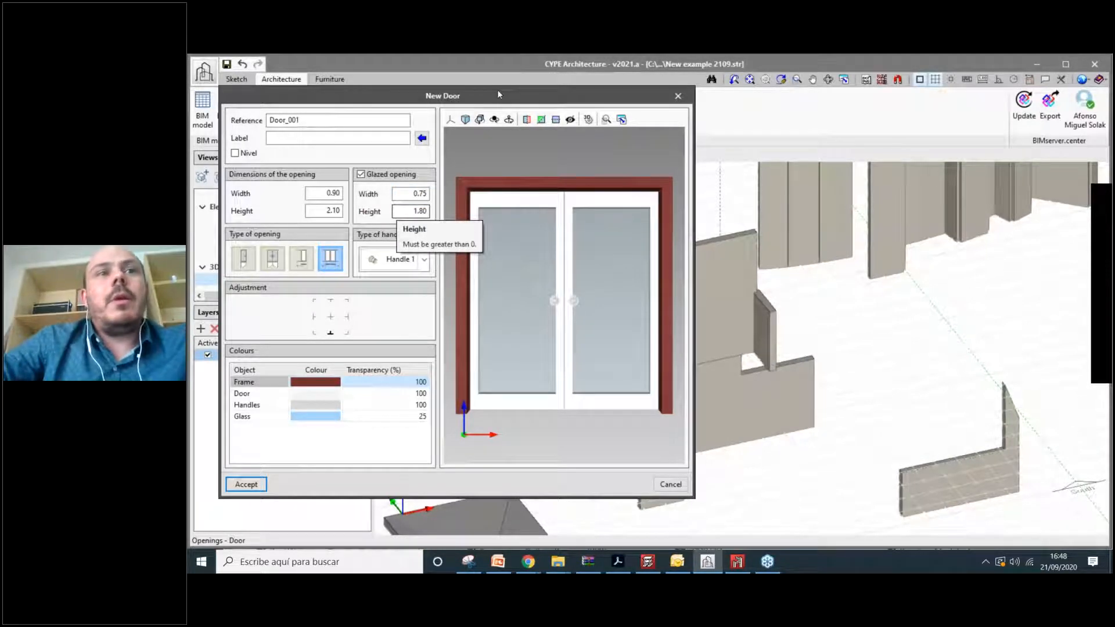
# Colour the door frame dark grey and the door glass light cyan.
pyautogui.click(313, 382)
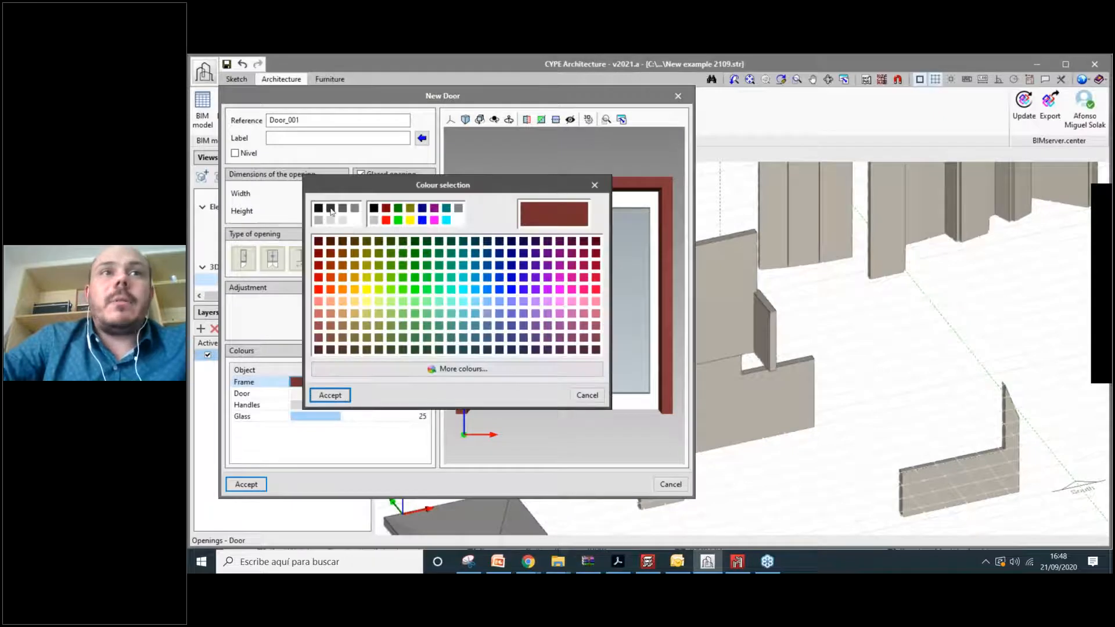
pyautogui.click(330, 208)
pyautogui.click(330, 395)
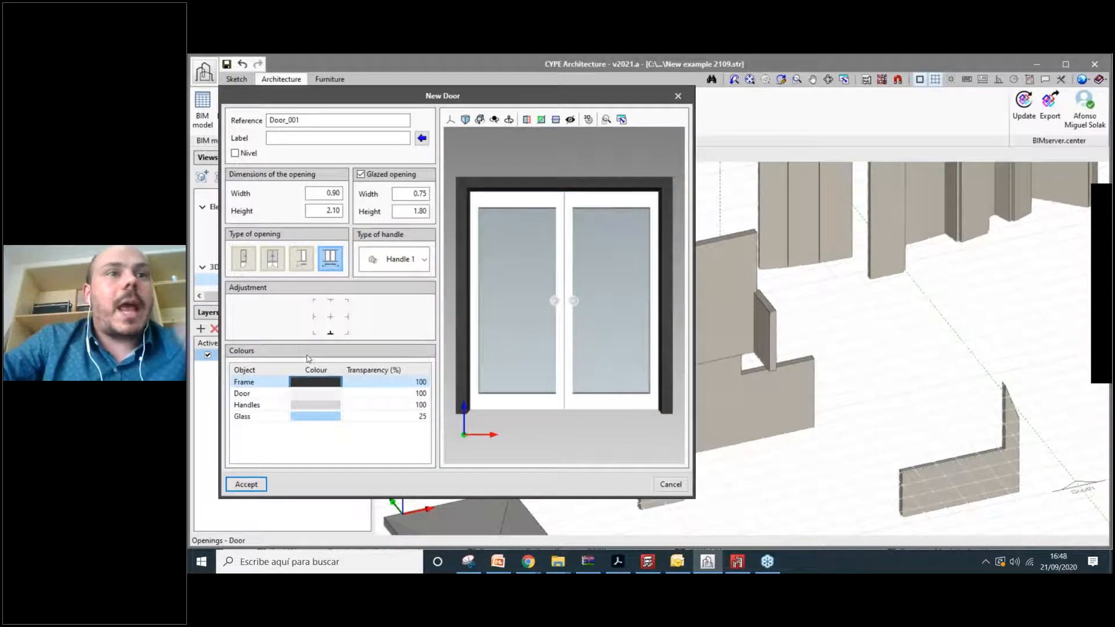
pyautogui.click(298, 416)
pyautogui.click(316, 416)
pyautogui.click(462, 301)
pyautogui.click(329, 394)
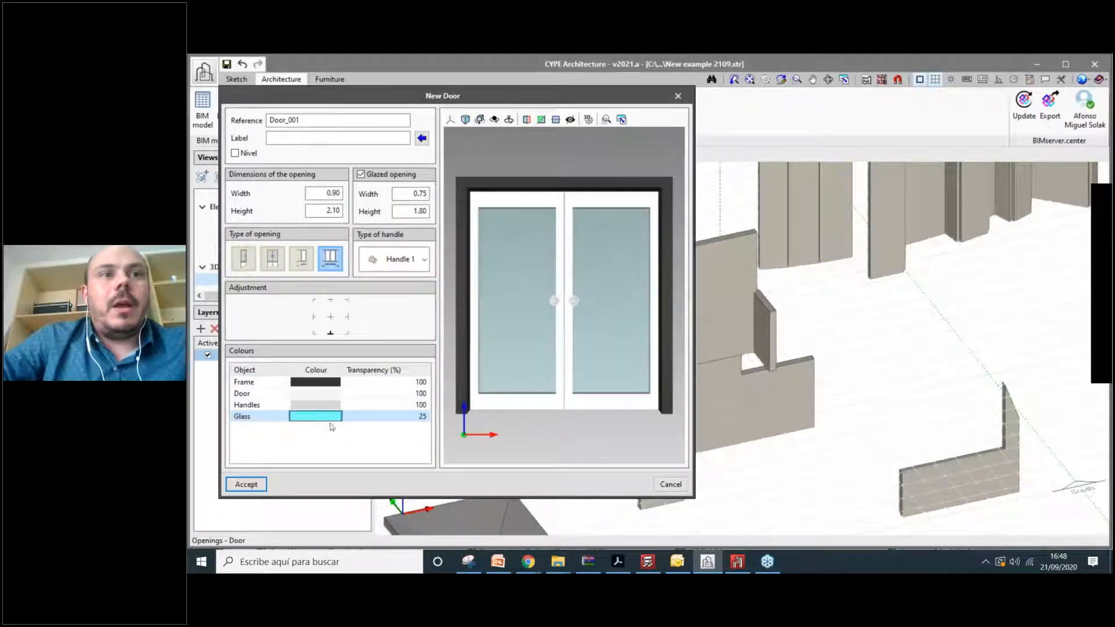
# Set the glass transparency value to 80%, check the door in the 3D preview and accept its definition.
pyautogui.click(406, 417)
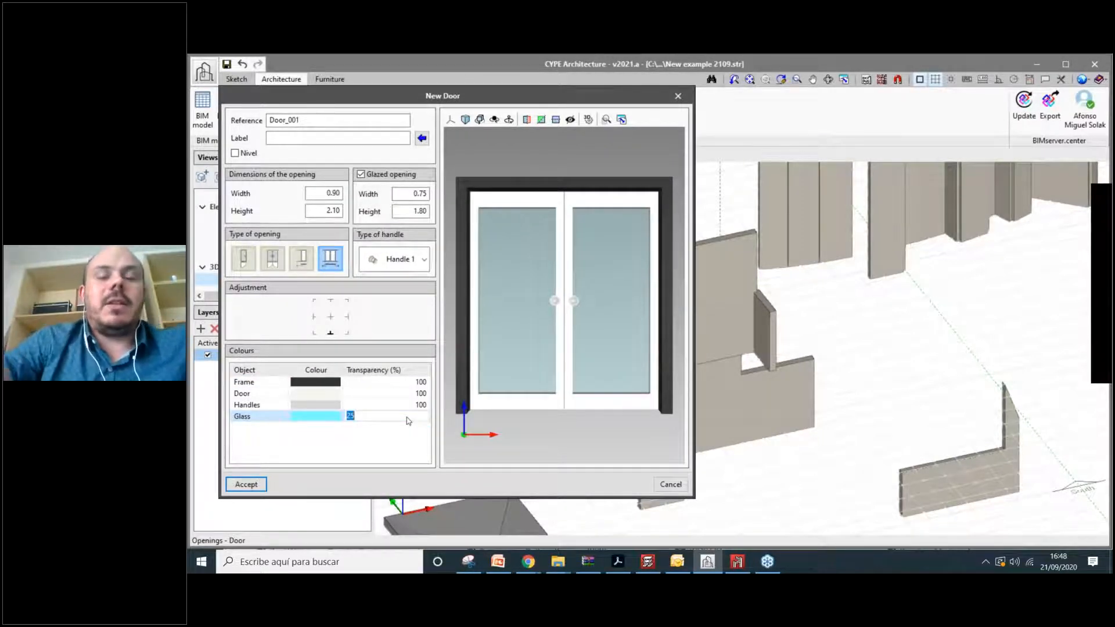
pyautogui.write('8')
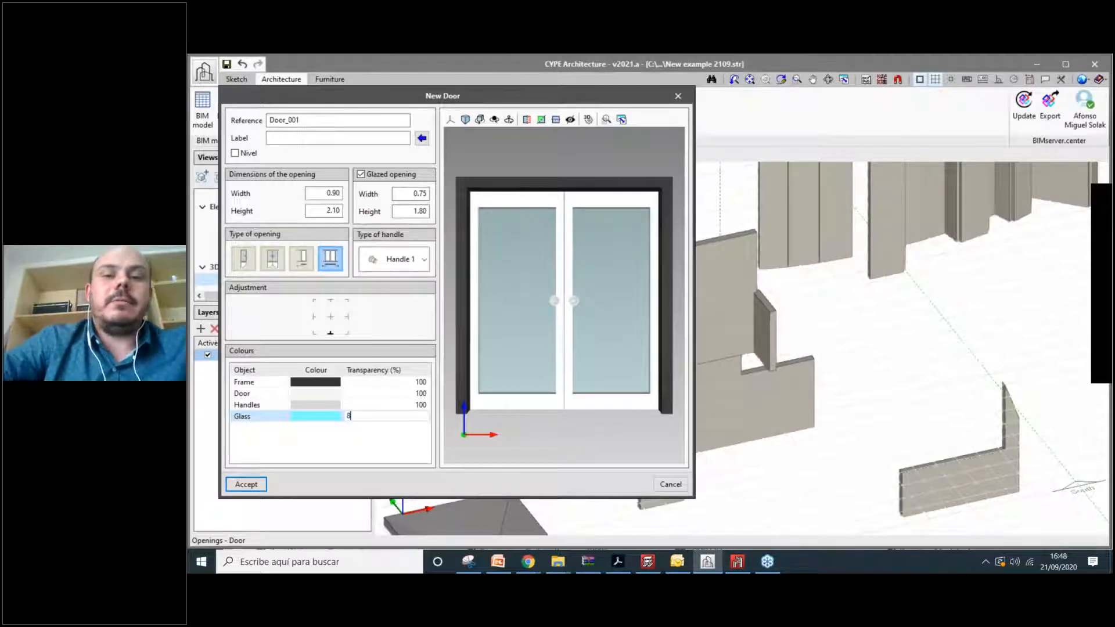
pyautogui.write('0')
pyautogui.press('Return')
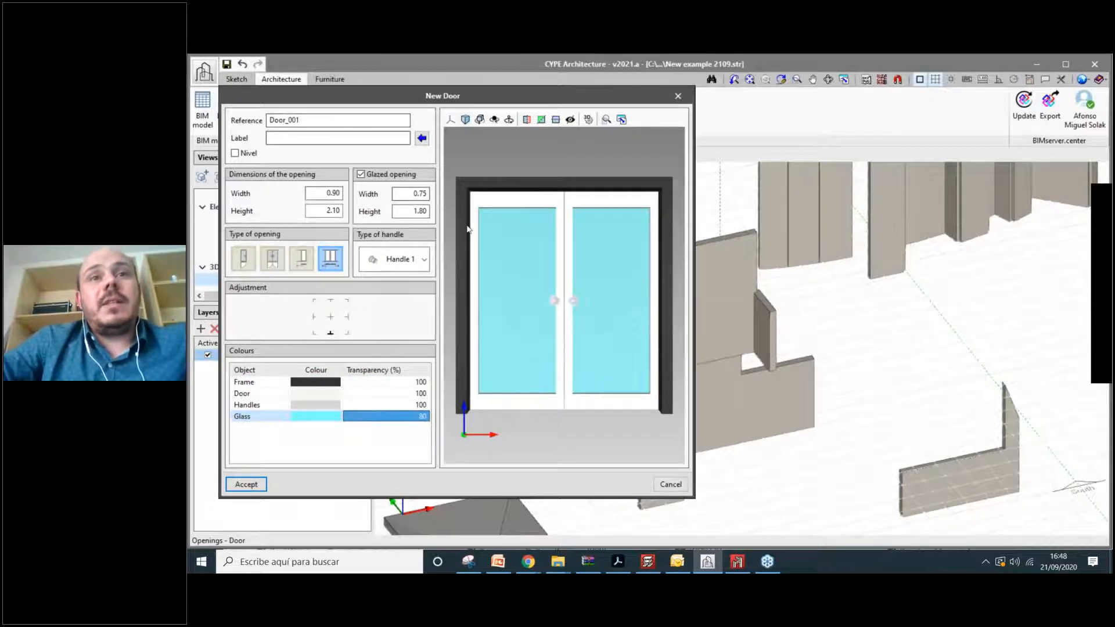
pyautogui.moveTo(575, 278); pyautogui.dragTo(646, 289, button='middle')
pyautogui.scroll(-1, 647, 288)
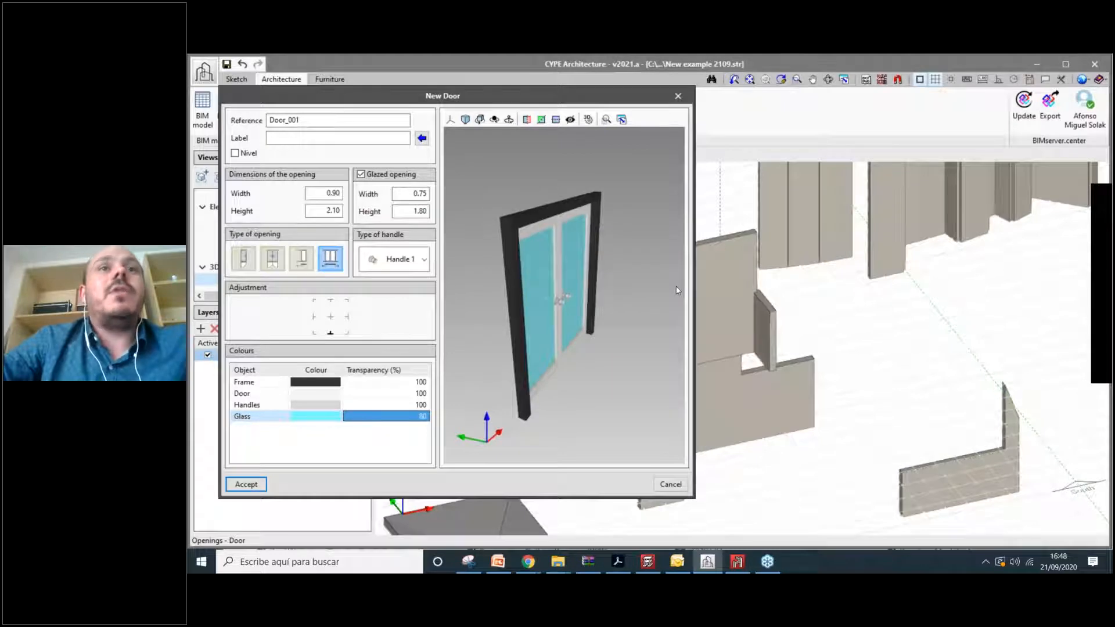
pyautogui.moveTo(675, 291); pyautogui.dragTo(575, 296, button='middle')
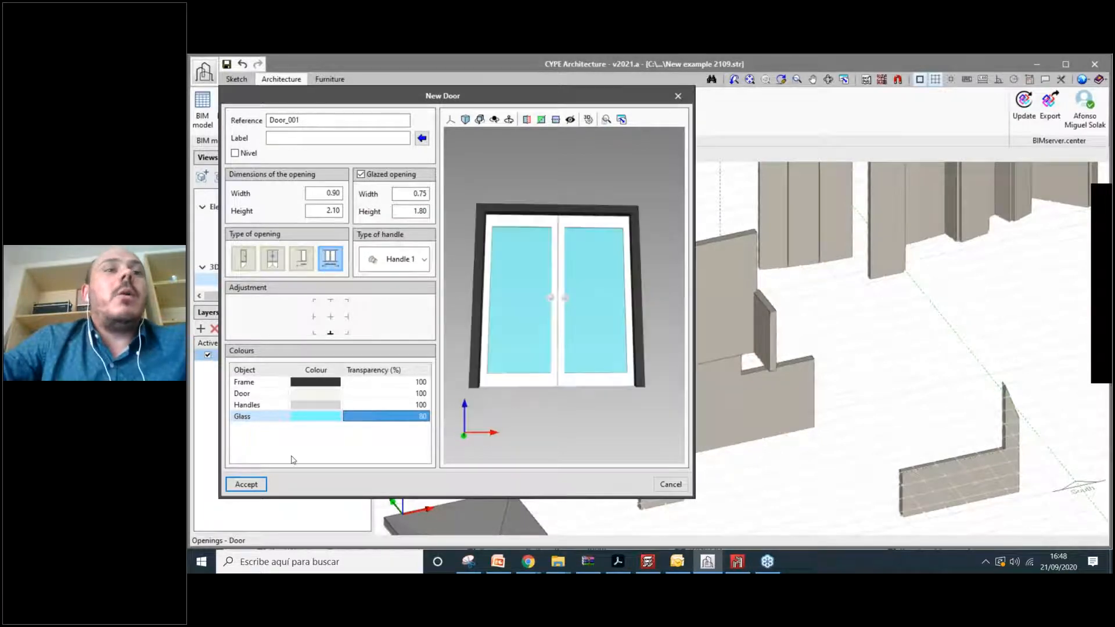
pyautogui.click(246, 485)
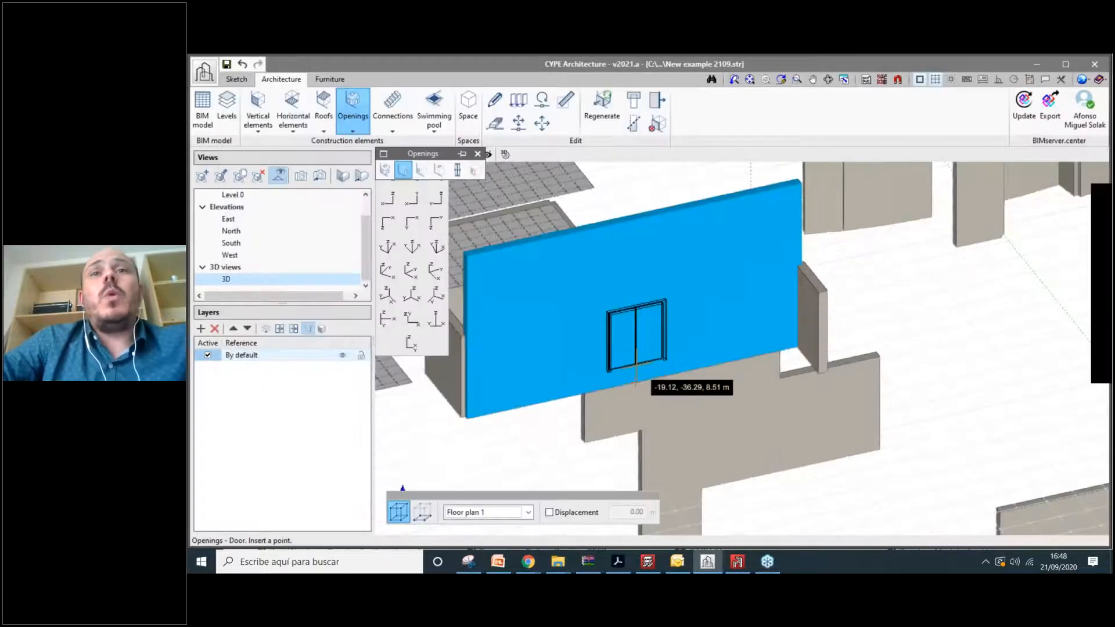
# Insert the double door at the base of the large wall, about 2.04 m from its left end, and confirm its orientation.
pyautogui.scroll(-5, 636, 374)
pyautogui.scroll(2, 717, 401)
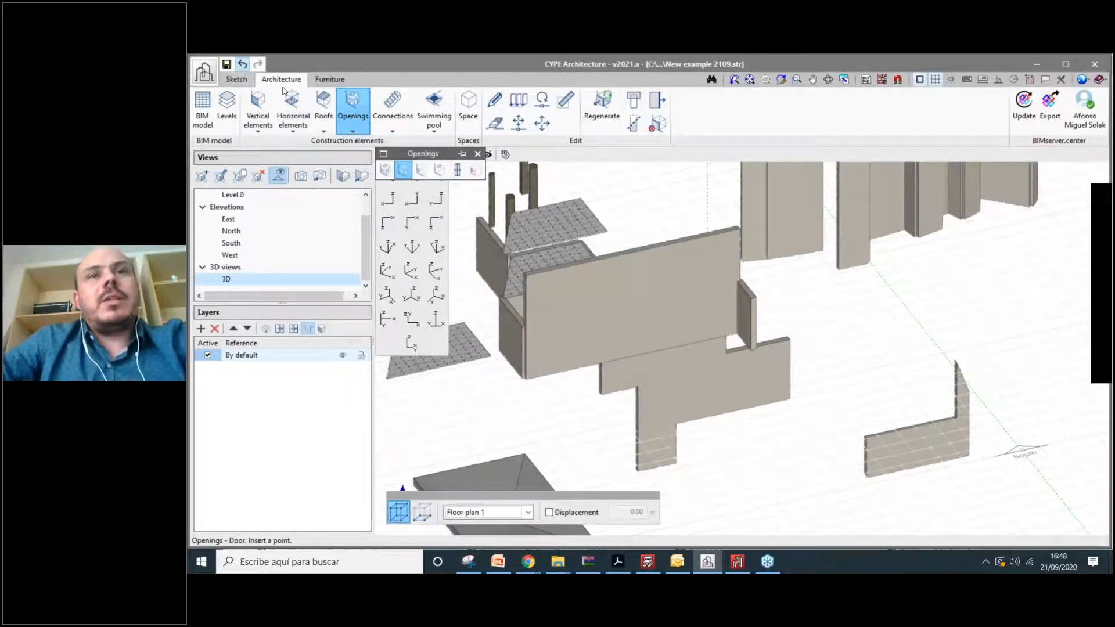
pyautogui.scroll(1, 654, 332)
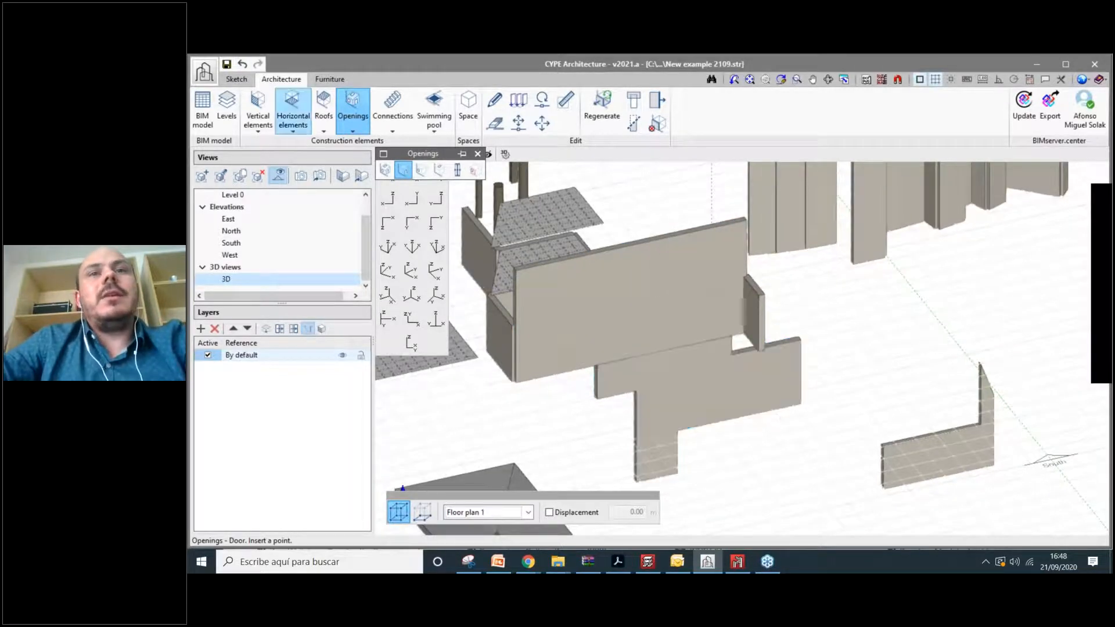
pyautogui.scroll(2, 656, 361)
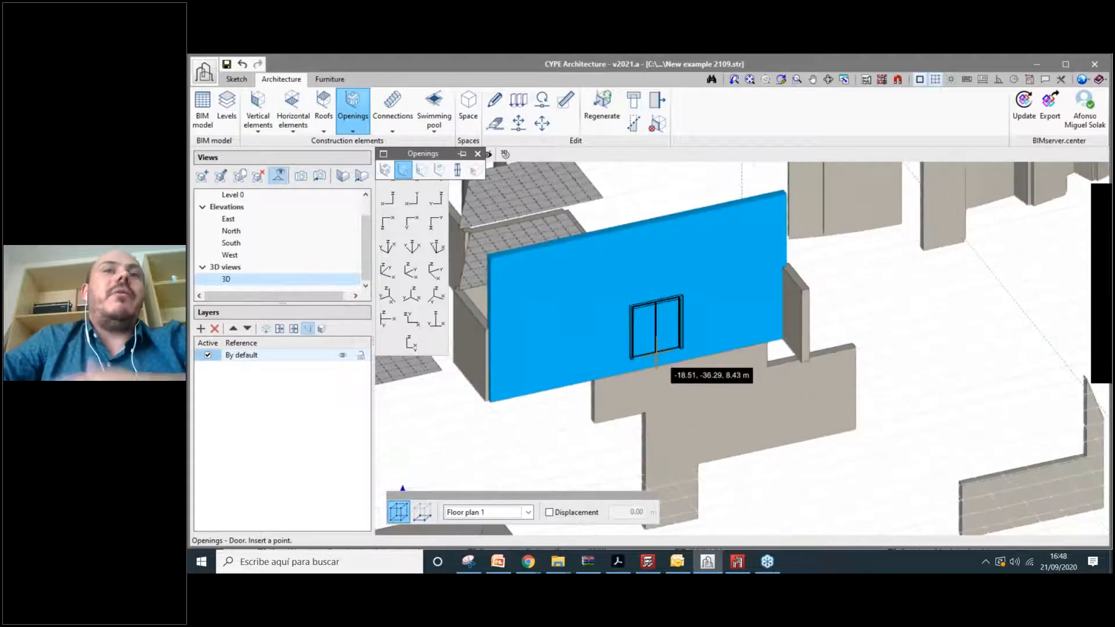
pyautogui.scroll(1, 656, 361)
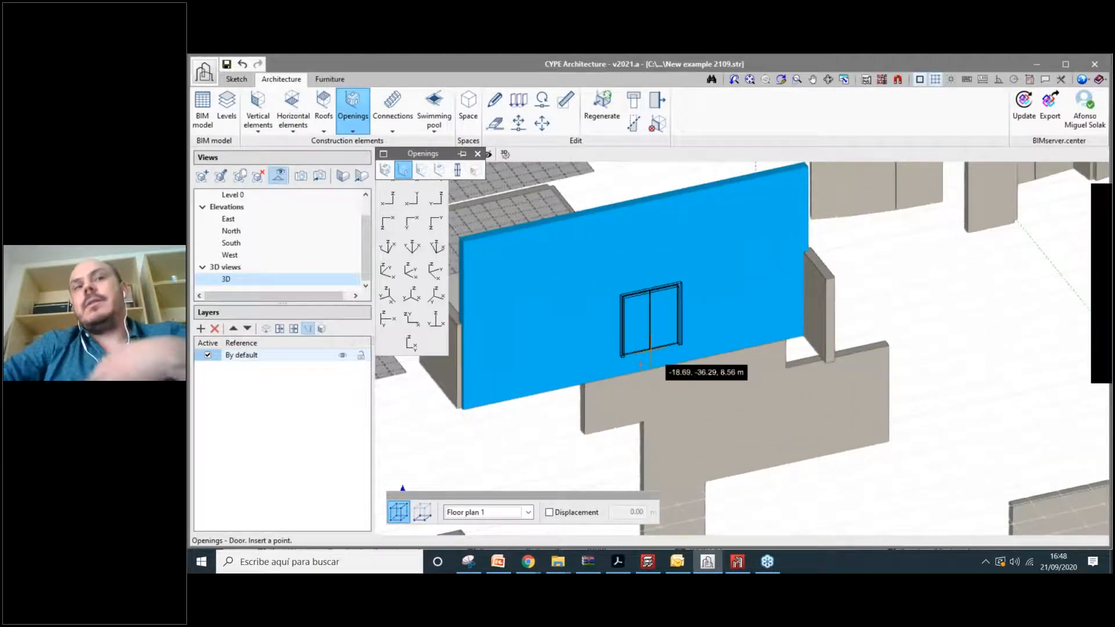
pyautogui.scroll(1, 641, 365)
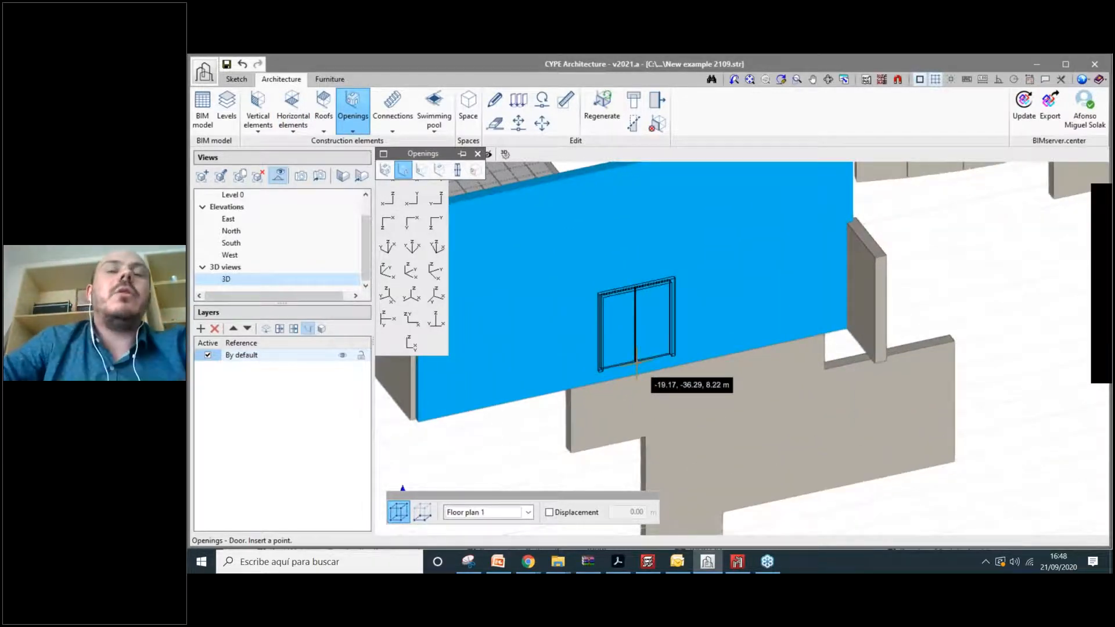
pyautogui.scroll(1, 644, 340)
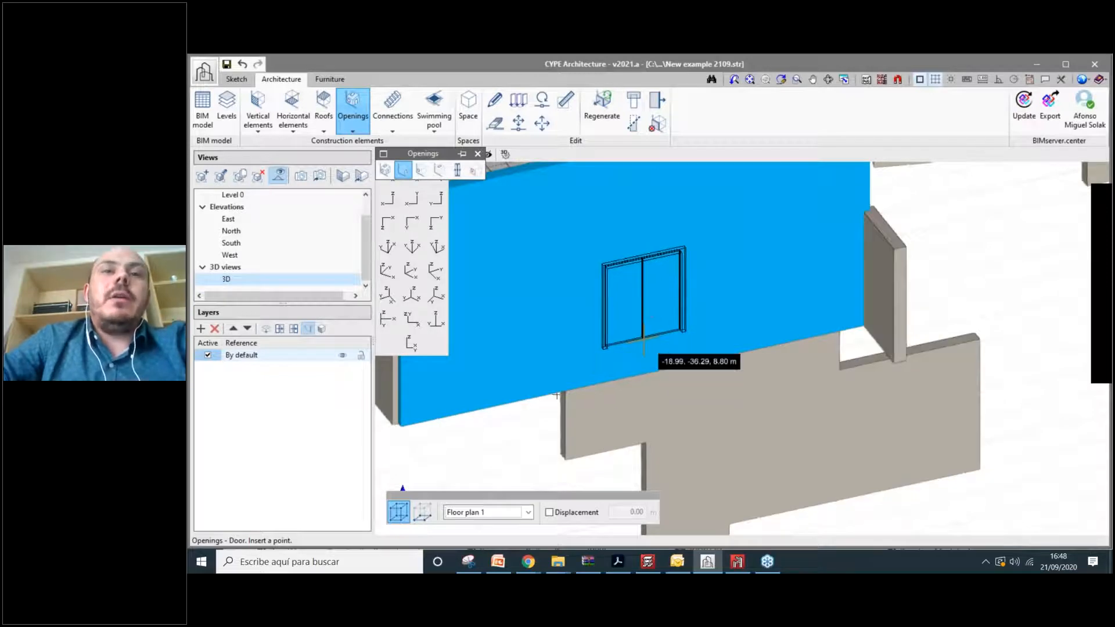
pyautogui.moveTo(643, 339); pyautogui.dragTo(697, 331, button='middle')
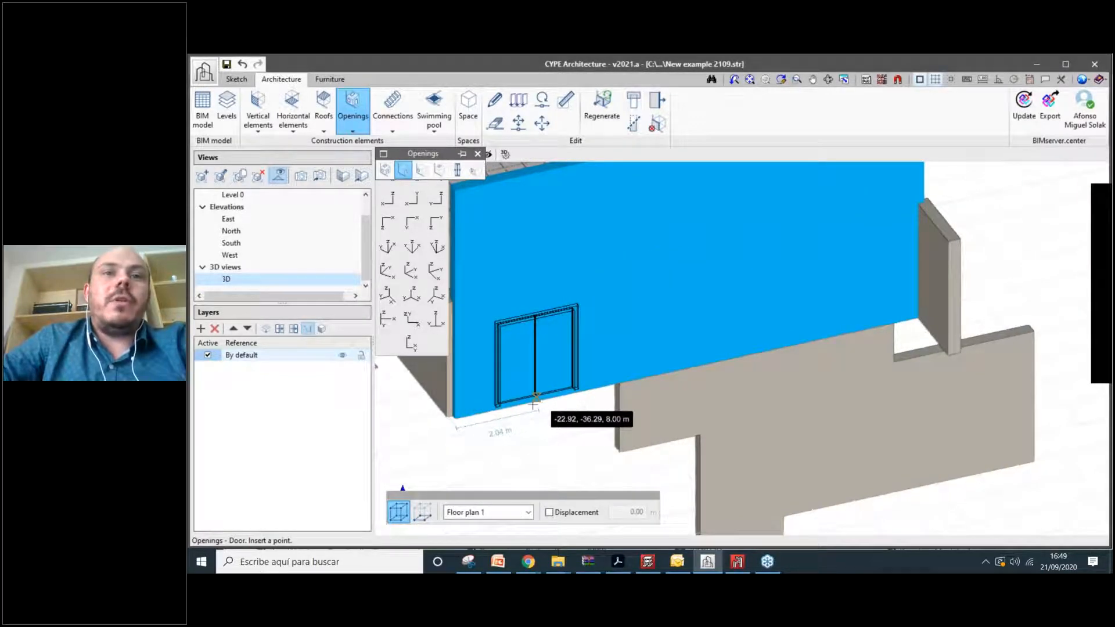
pyautogui.click(533, 405)
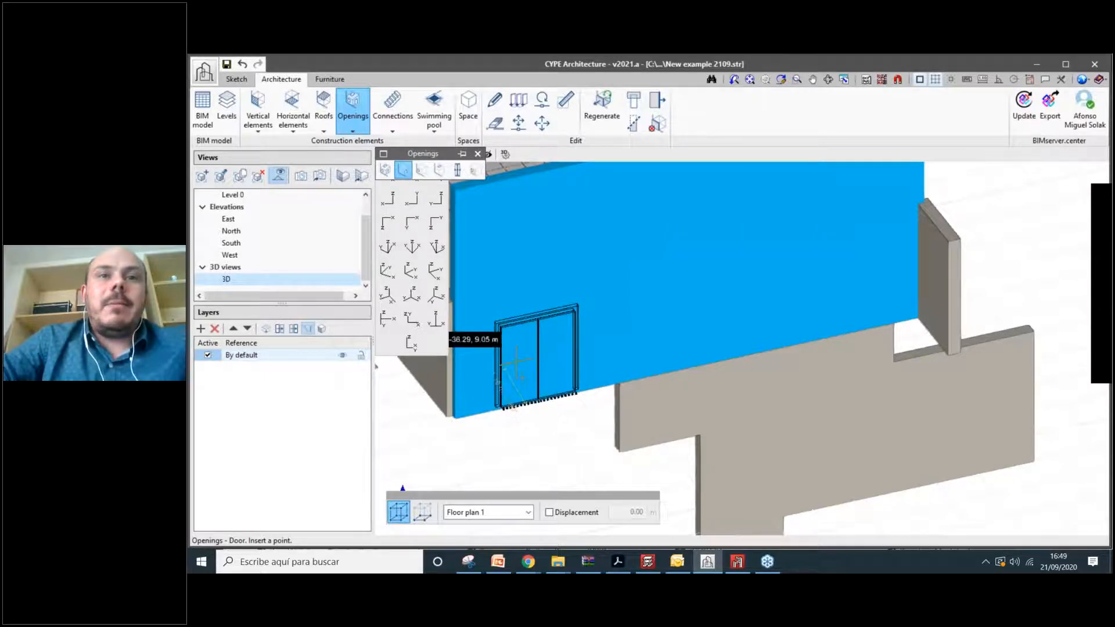
pyautogui.click(551, 408)
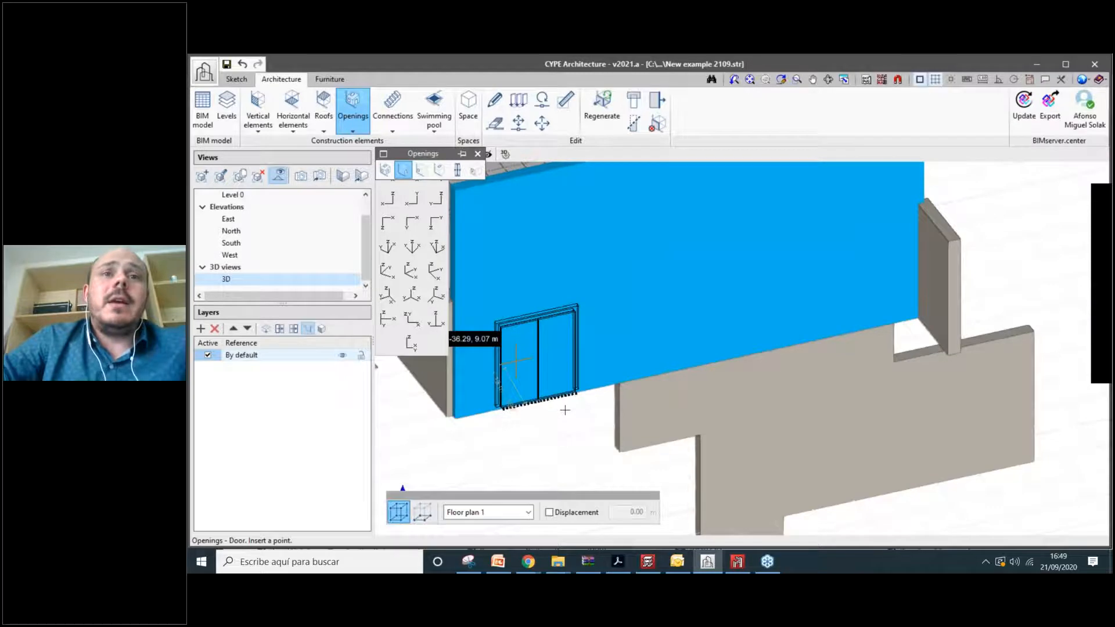
pyautogui.click(565, 409)
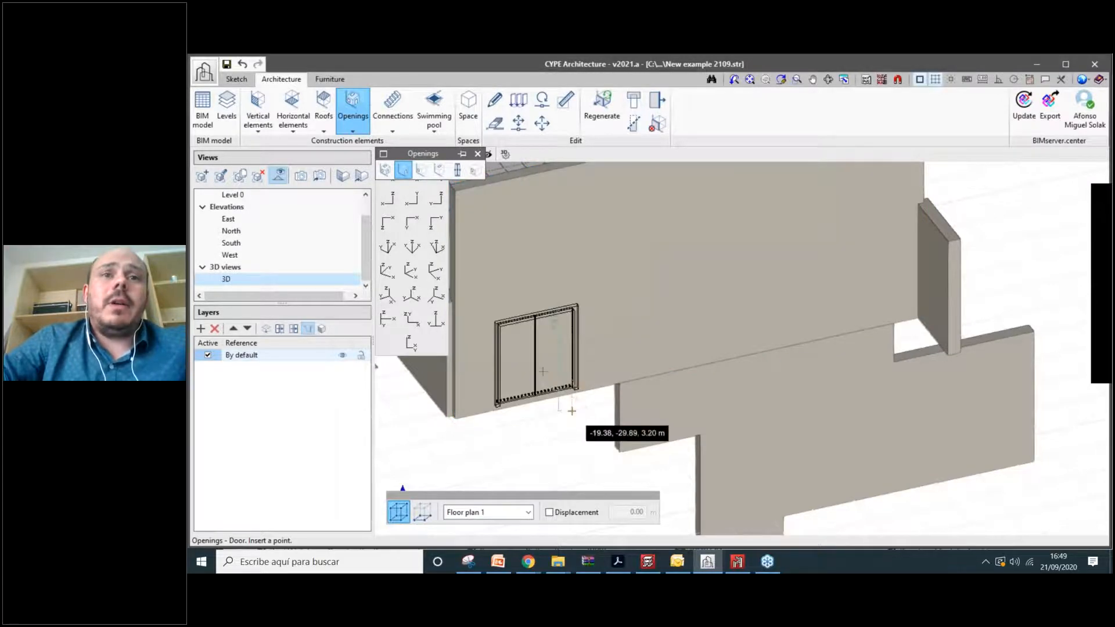
pyautogui.click(572, 410)
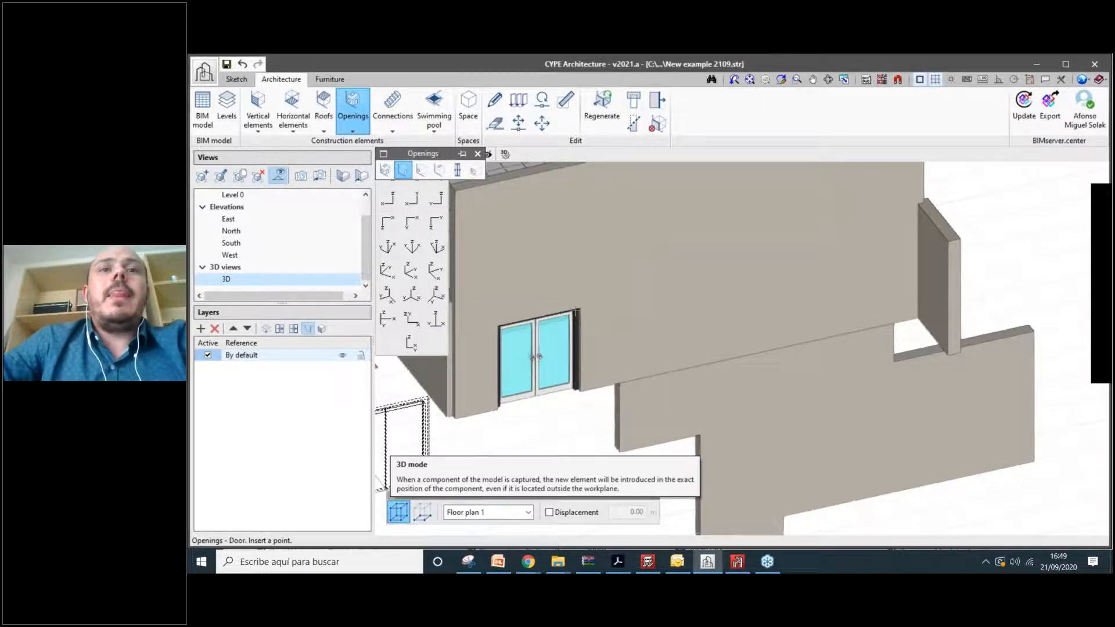
pyautogui.moveTo(576, 311); pyautogui.dragTo(579, 365, button='middle')
pyautogui.scroll(-1, 579, 366)
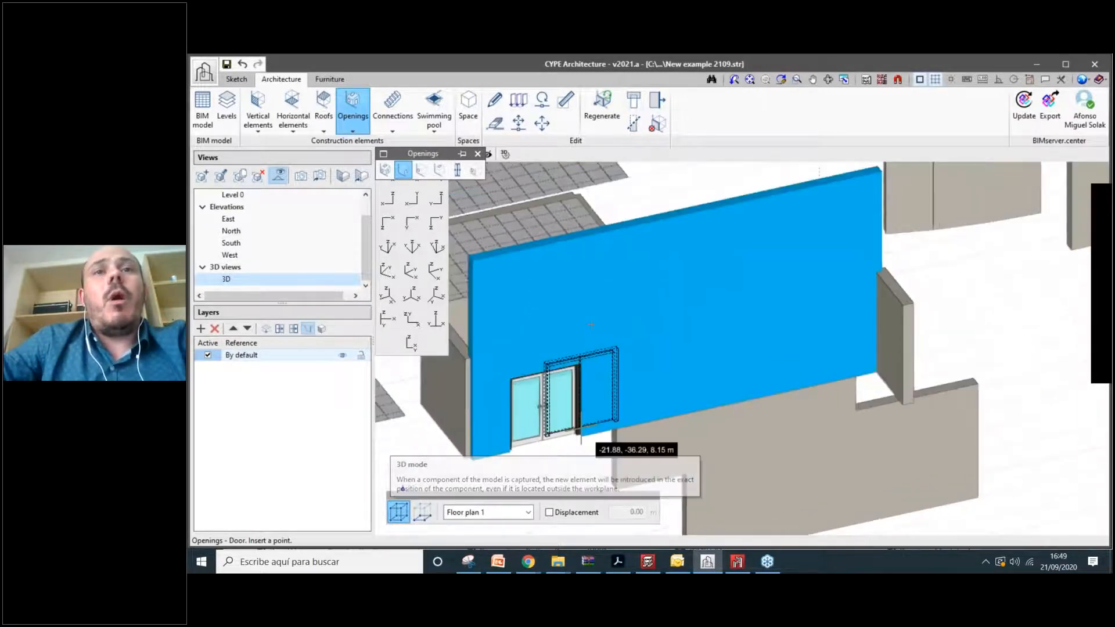
# Start a new rectangular window and set its opening to 1.20 wide and 1.20 high with two sheets.
pyautogui.scroll(1, 591, 324)
pyautogui.scroll(1, 588, 325)
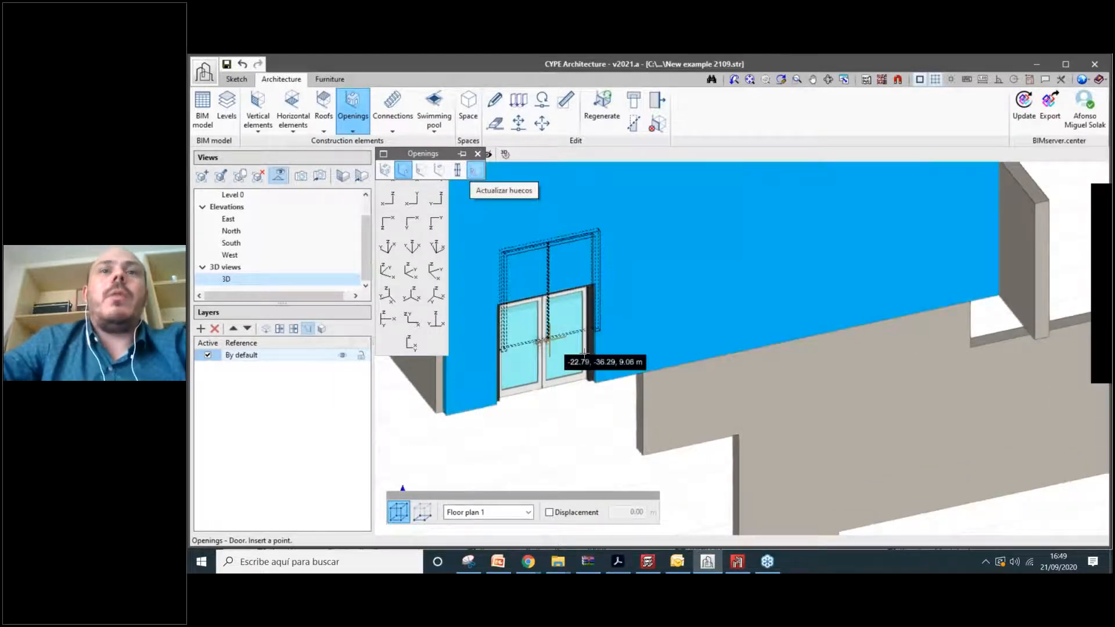
pyautogui.scroll(-2, 585, 351)
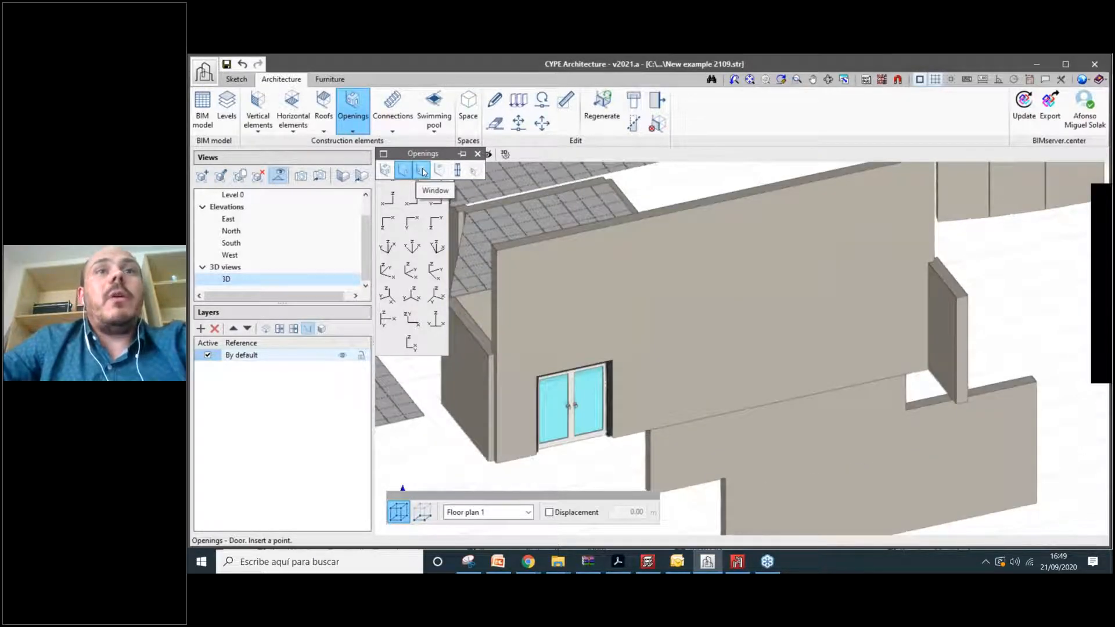
pyautogui.click(422, 170)
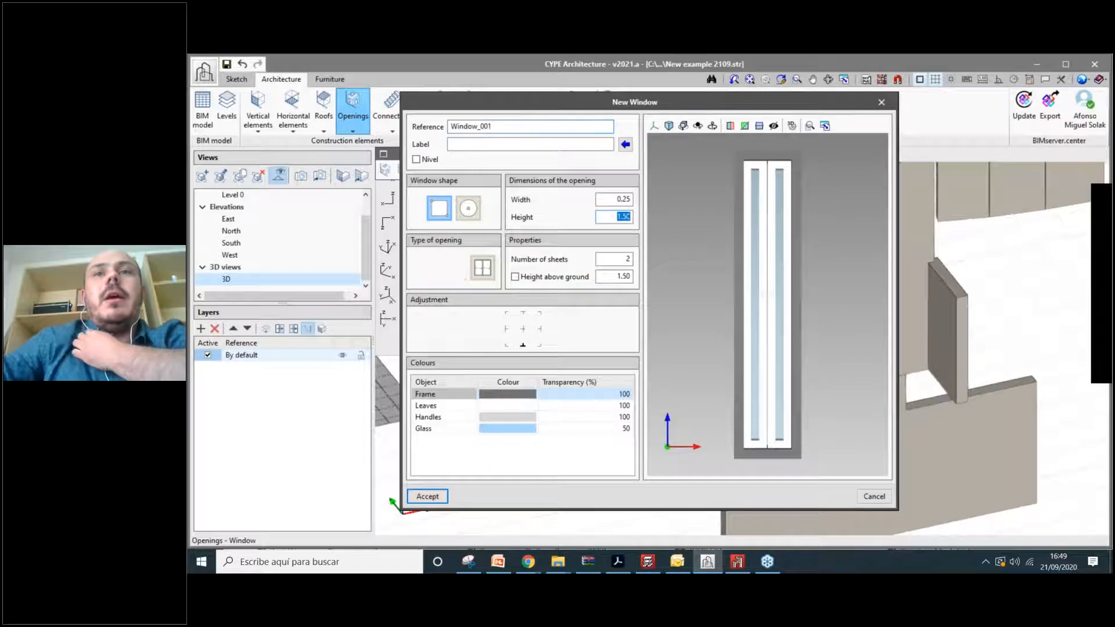
pyautogui.click(613, 199)
pyautogui.write('0')
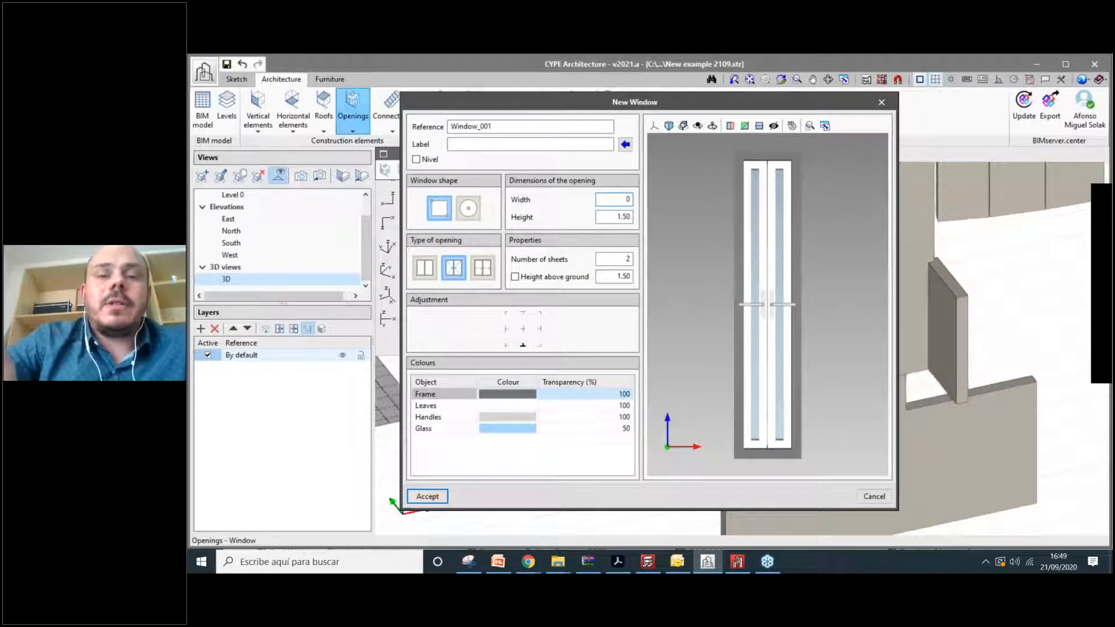
pyautogui.write('.70')
pyautogui.click(618, 218)
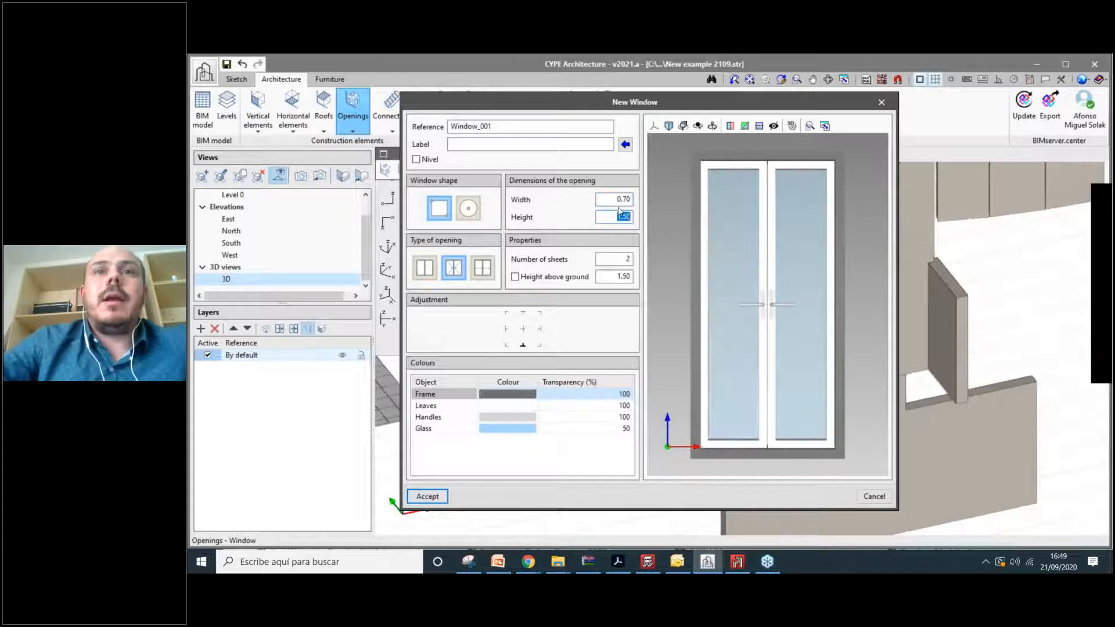
pyautogui.write('1.20')
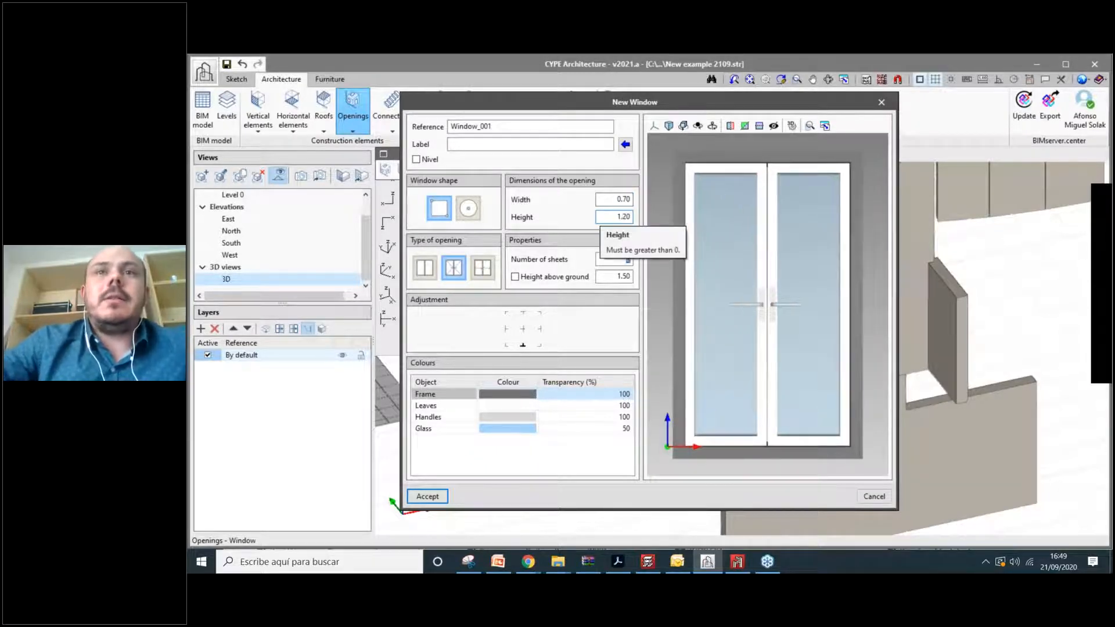
pyautogui.click(614, 200)
pyautogui.write('1.20')
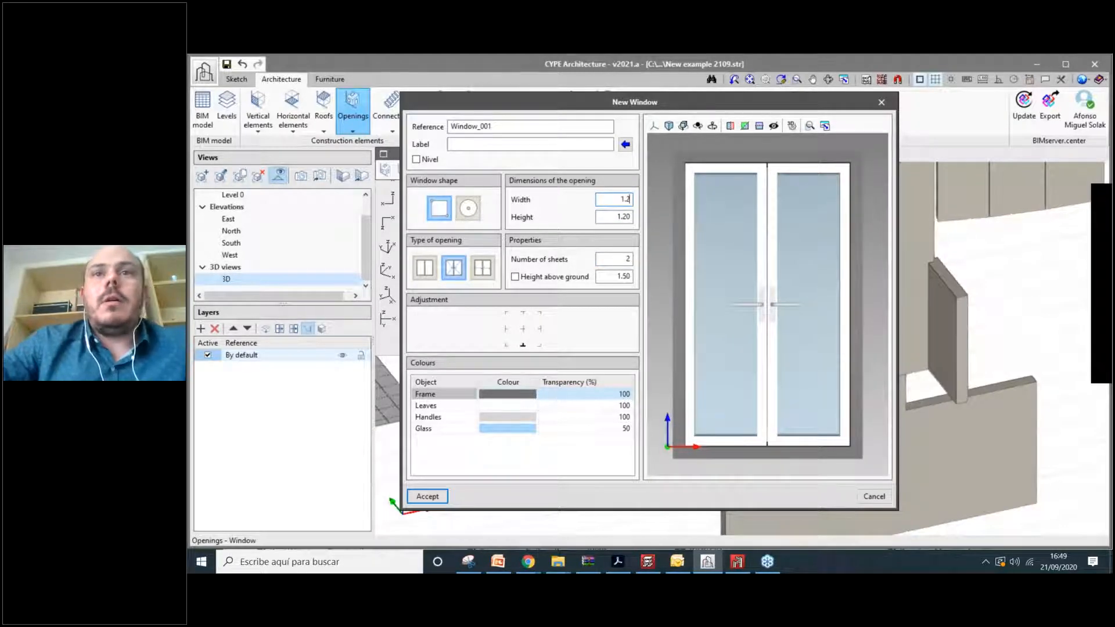
pyautogui.press('Tab')
# Colour the window frame olive and accept the window definition.
pyautogui.click(516, 390)
pyautogui.click(558, 262)
pyautogui.click(522, 404)
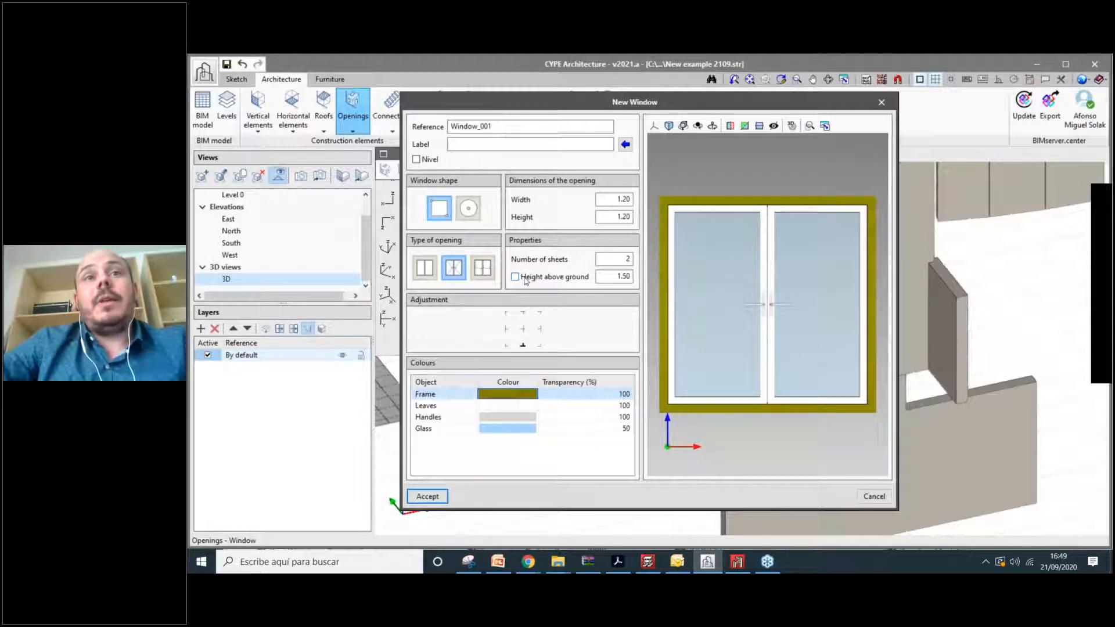
pyautogui.click(613, 199)
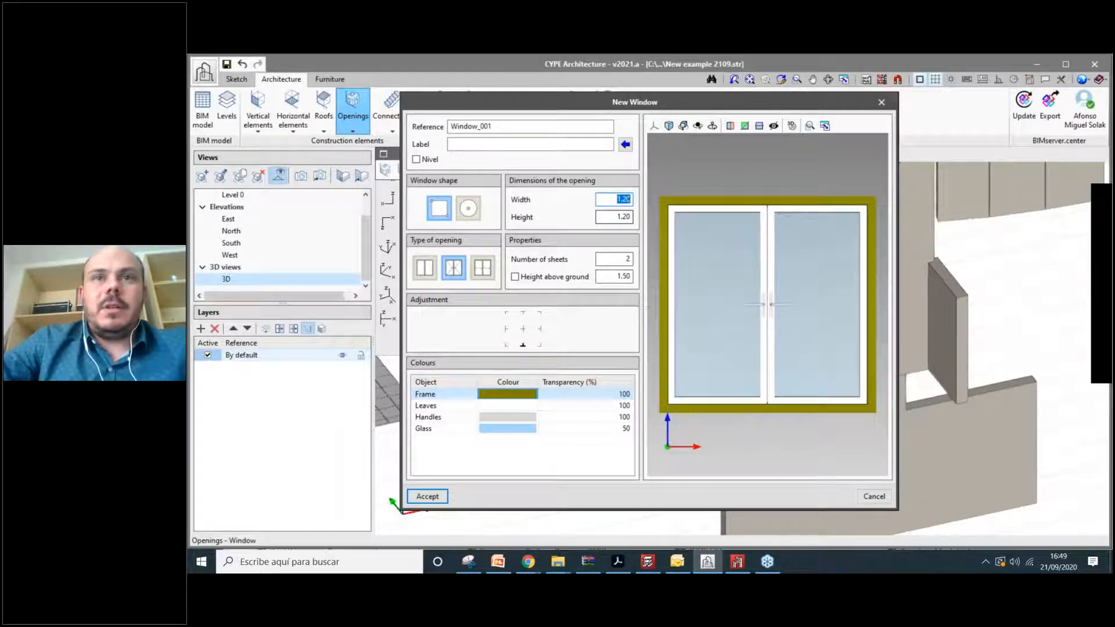
pyautogui.click(613, 276)
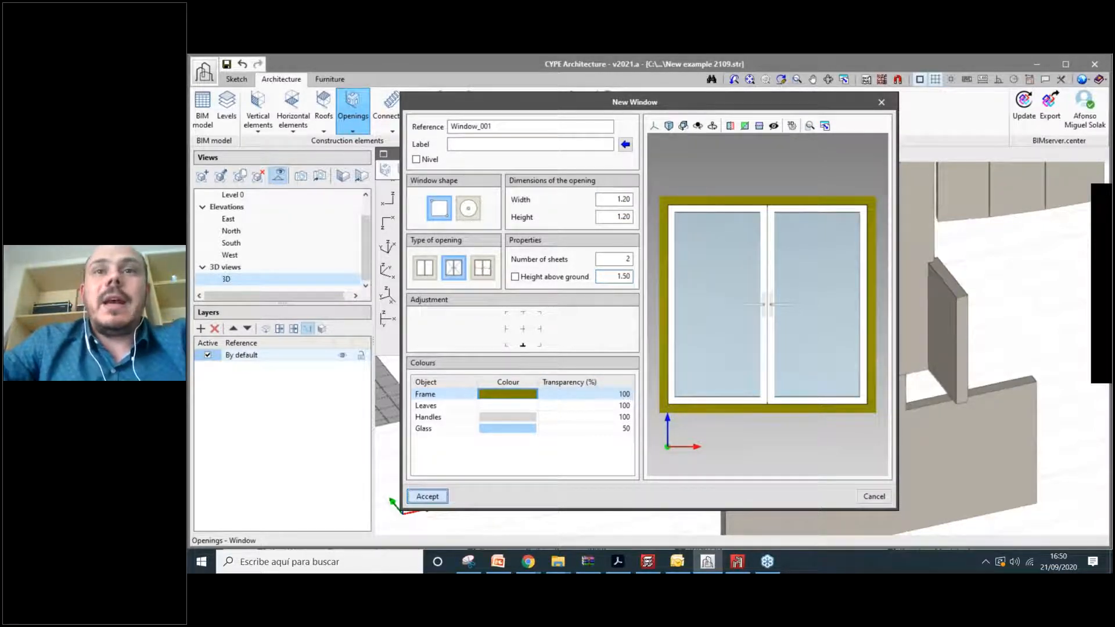
pyautogui.press('Return')
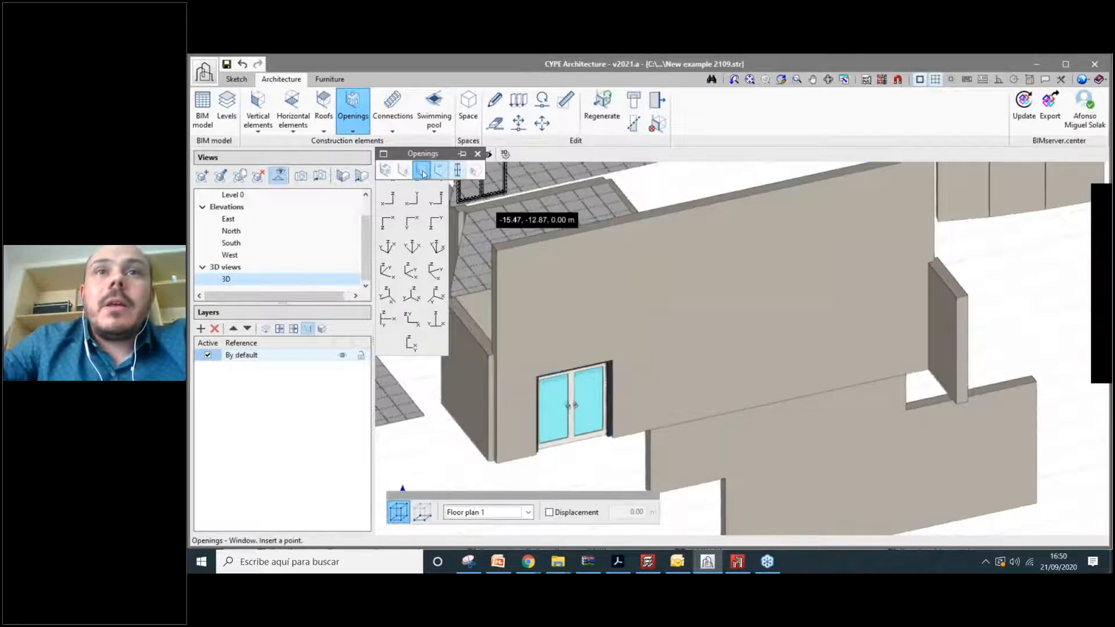
# Reopen the window definition, enable its height above ground at 1.50 and accept it.
pyautogui.rightClick(602, 273)
pyautogui.click(517, 276)
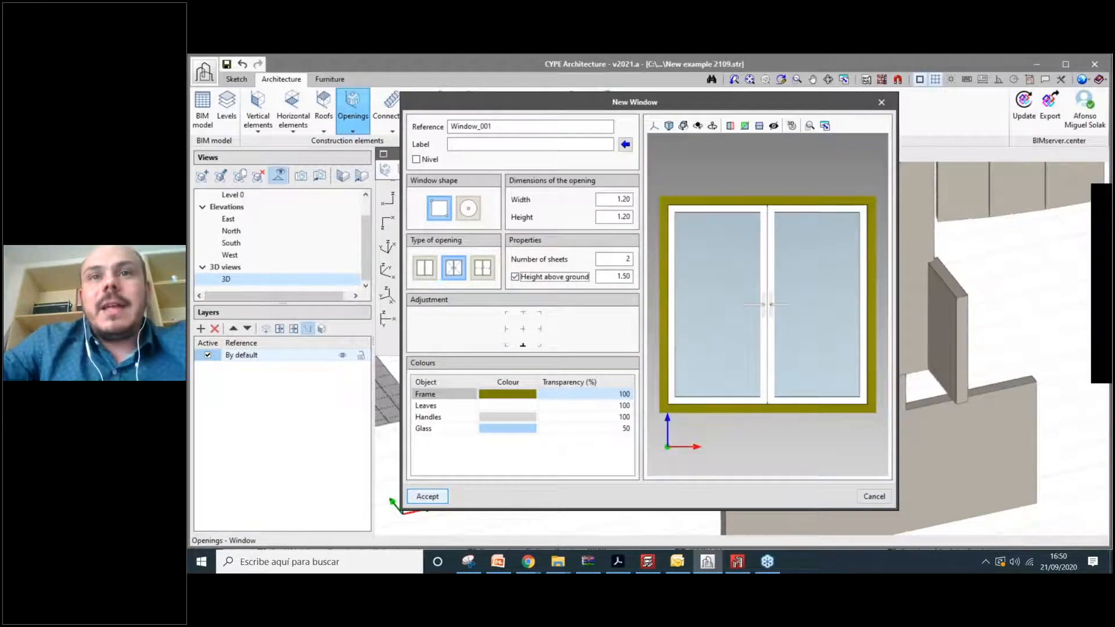
pyautogui.press('Return')
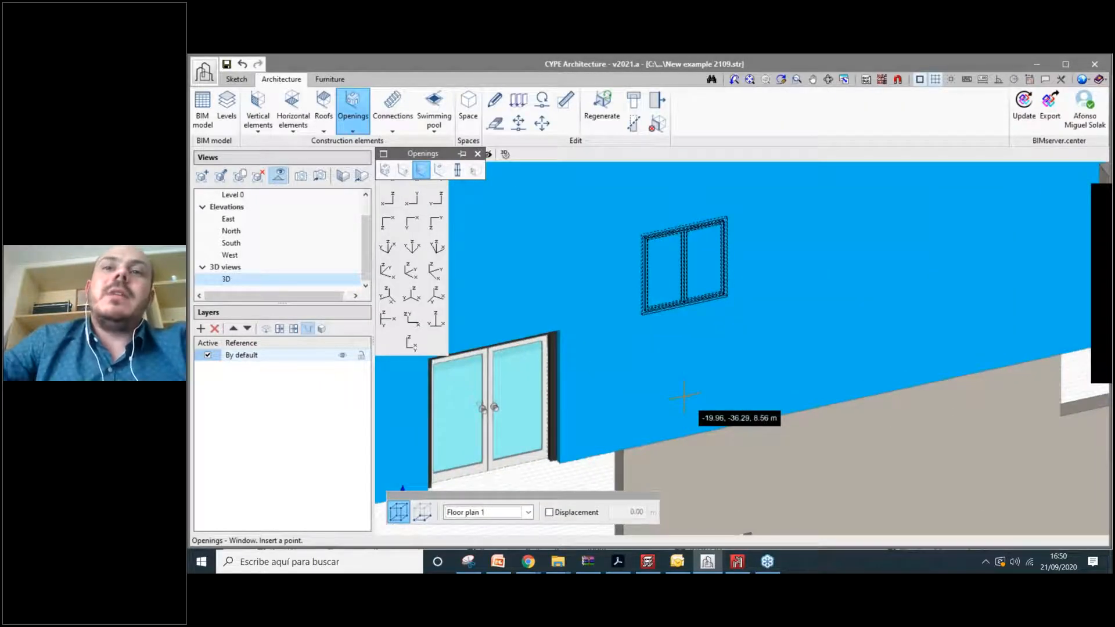
# Insert the window in the large wall beside the double door, about 5 m from the wall's left end, and regenerate the model.
pyautogui.scroll(-5, 684, 397)
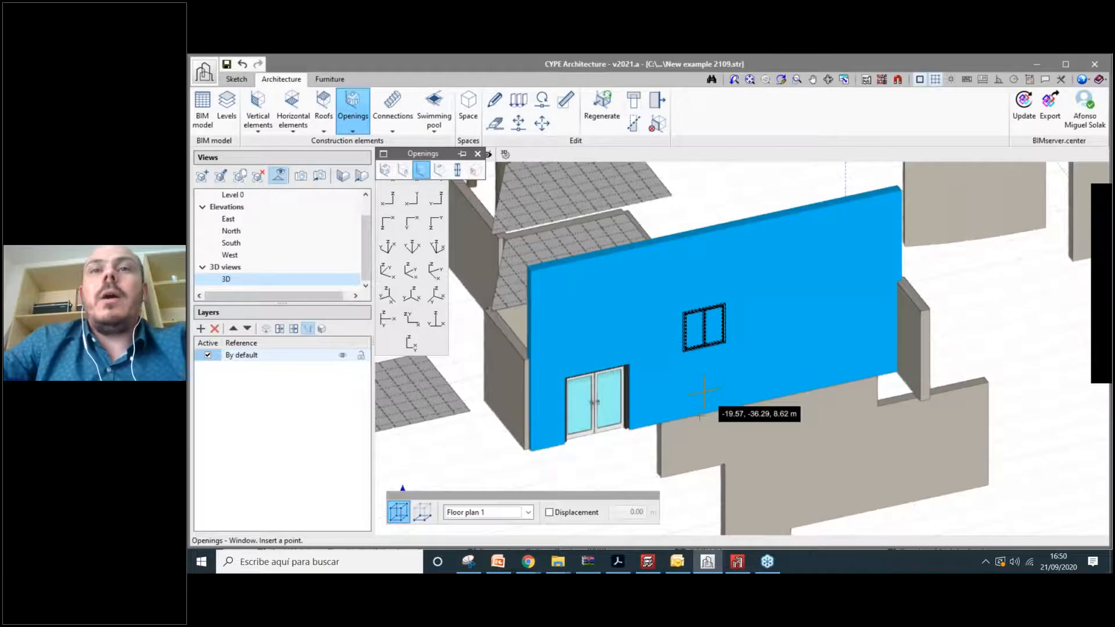
pyautogui.scroll(2, 685, 385)
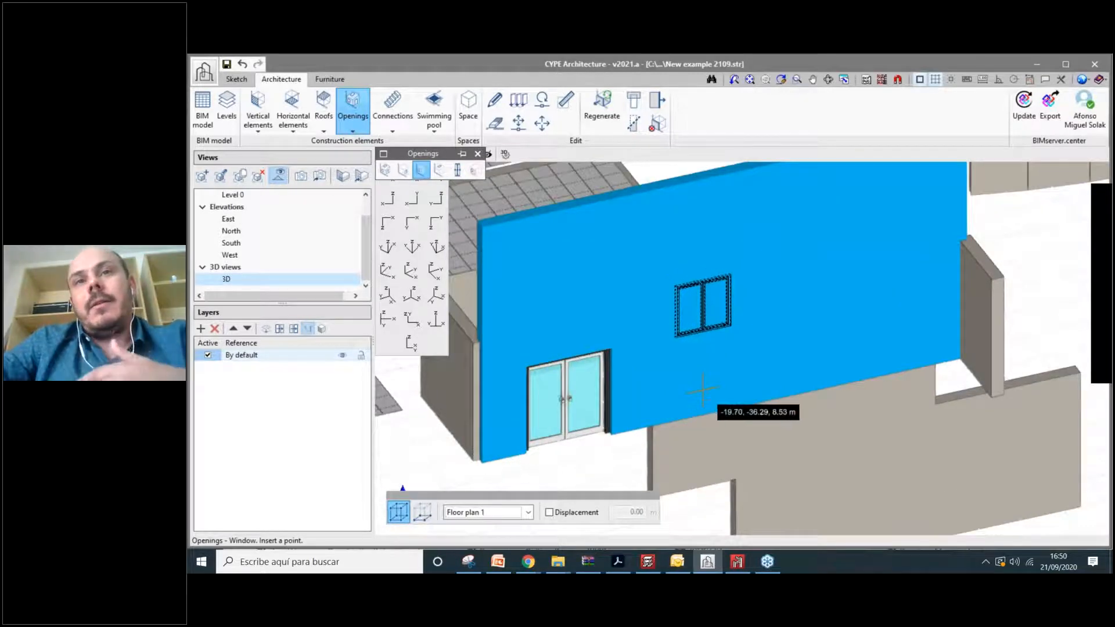
pyautogui.scroll(1, 702, 394)
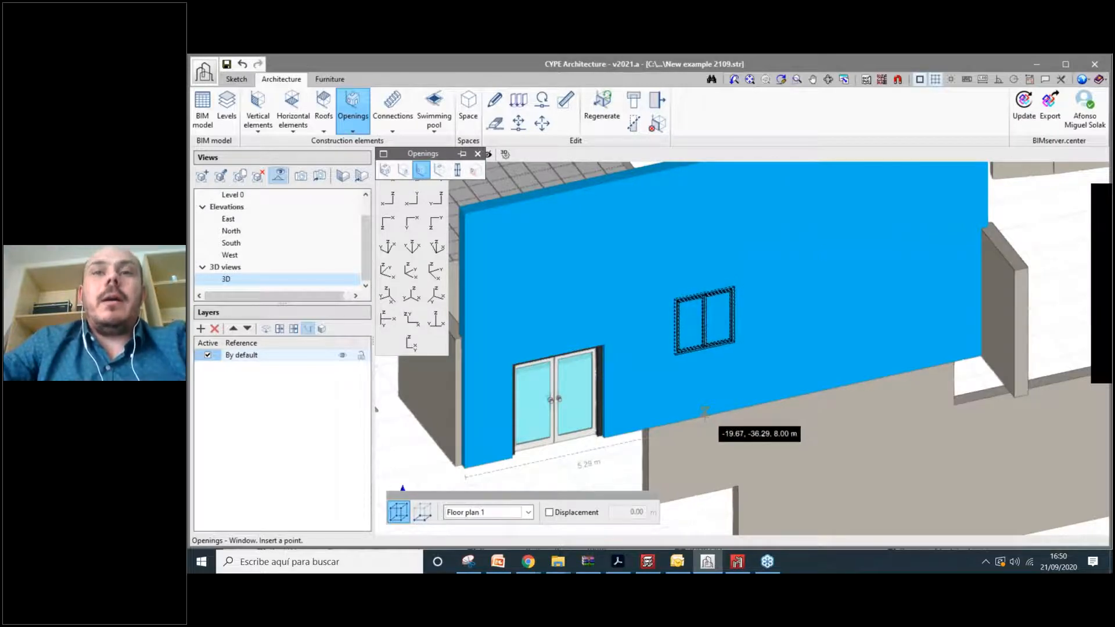
pyautogui.scroll(1, 702, 412)
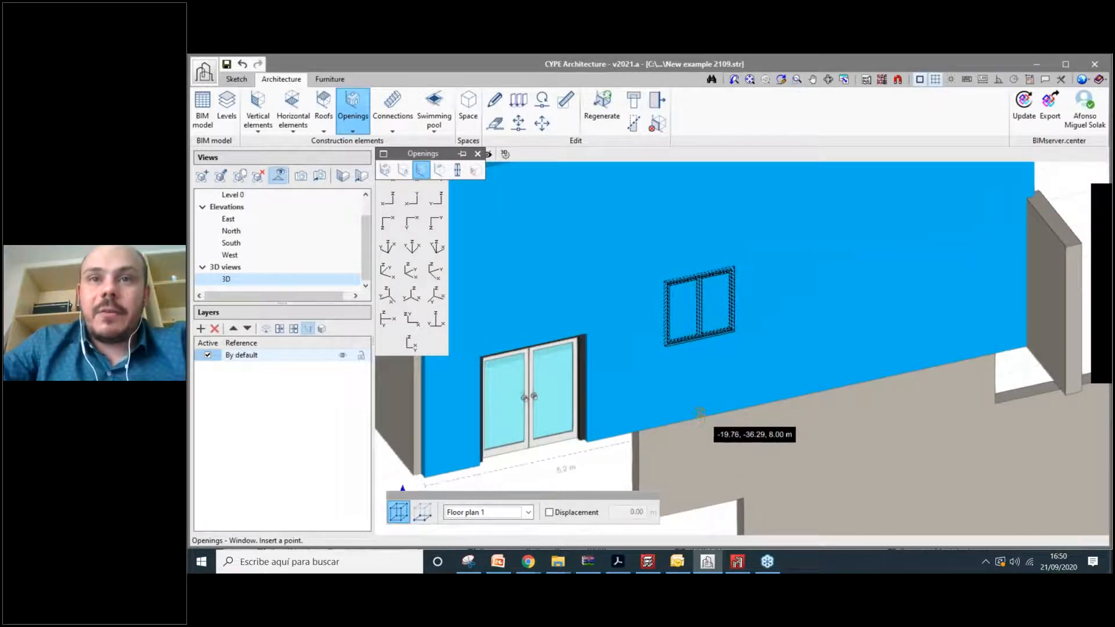
pyautogui.scroll(1, 702, 411)
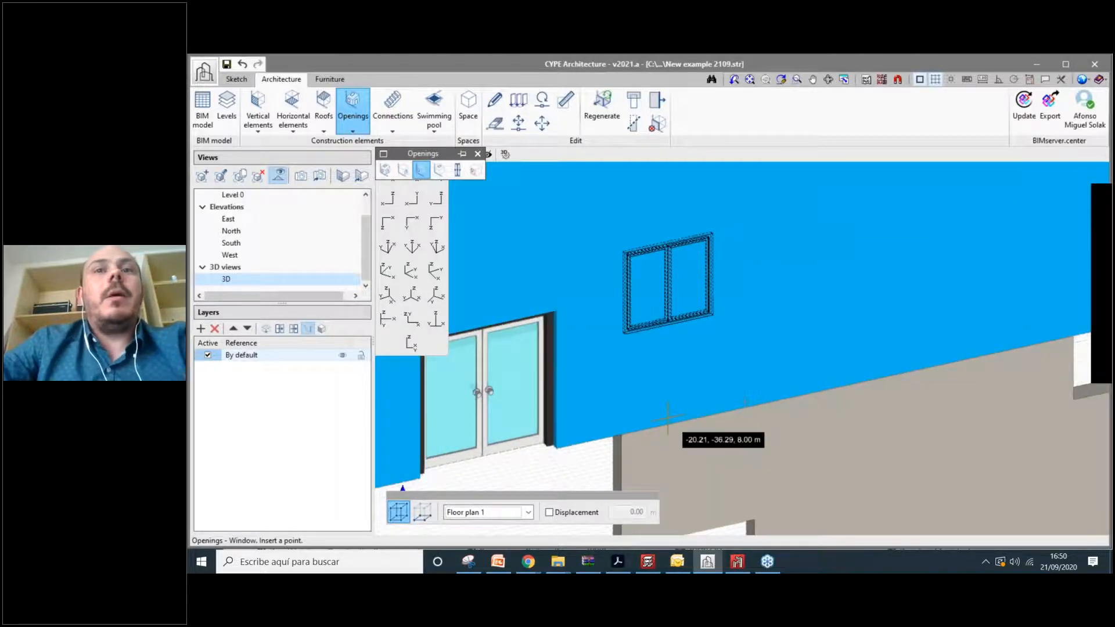
pyautogui.scroll(-2, 676, 417)
pyautogui.scroll(1, 683, 414)
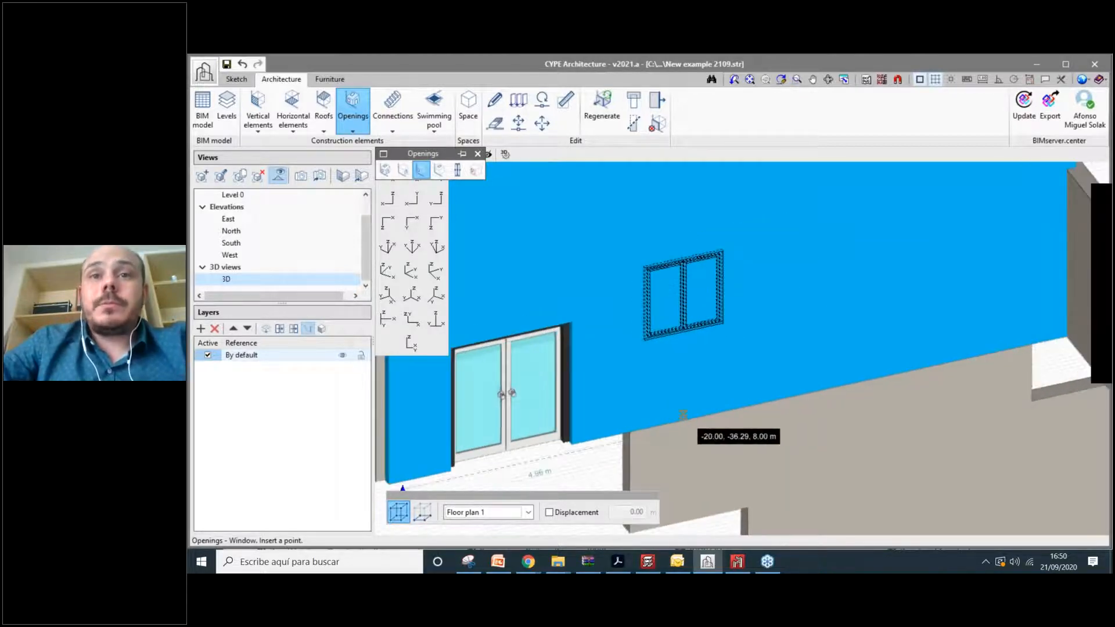
pyautogui.click(672, 369)
pyautogui.scroll(-1, 884, 311)
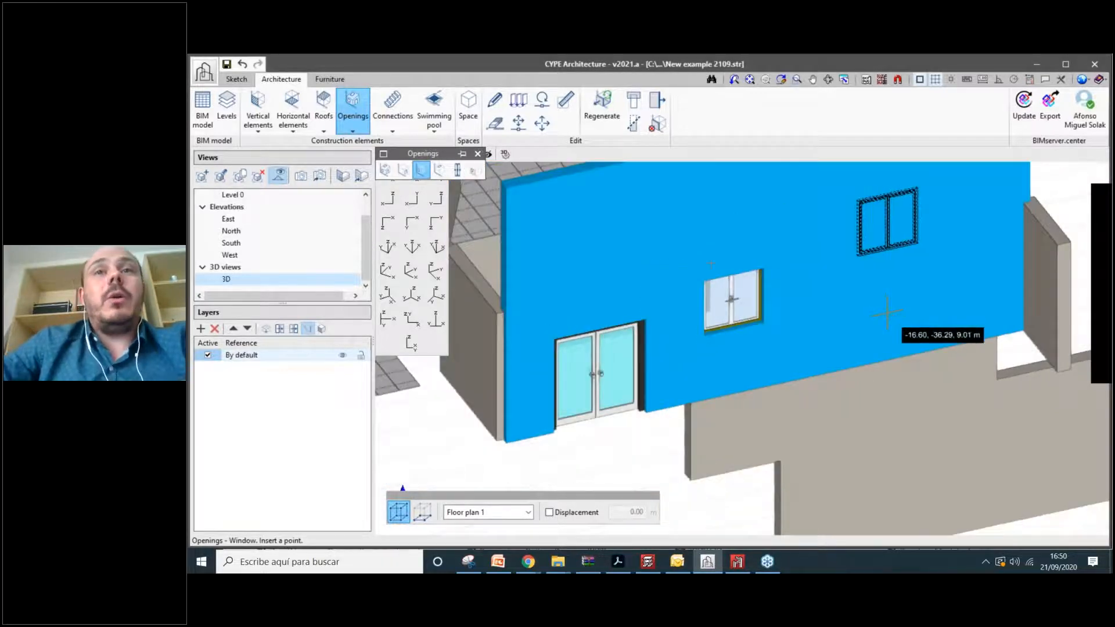
pyautogui.scroll(2, 705, 267)
pyautogui.scroll(-2, 656, 186)
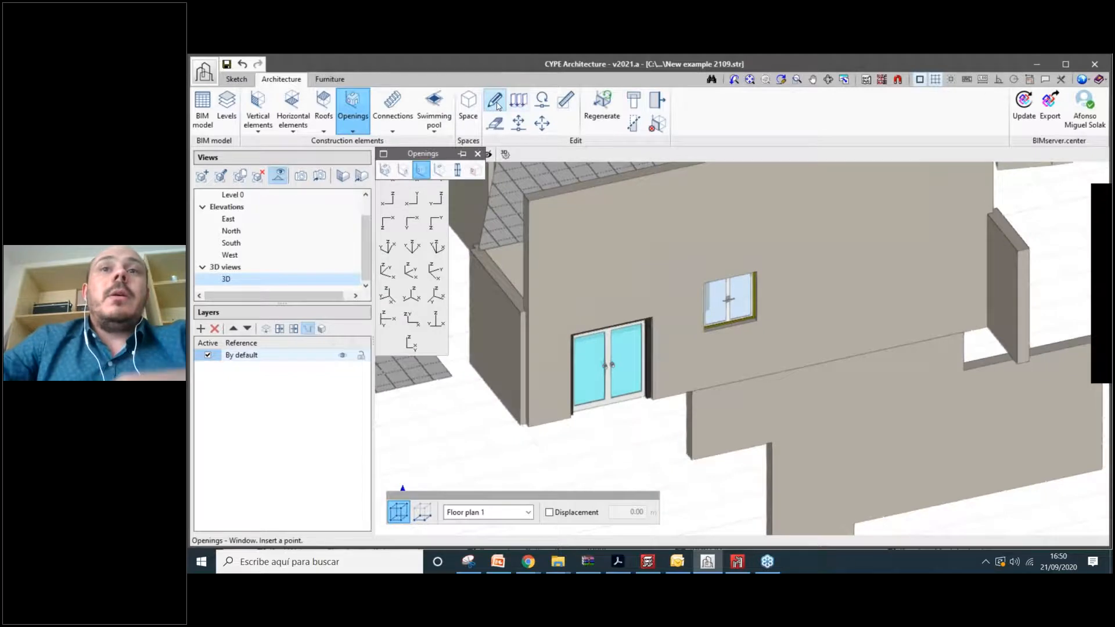
pyautogui.click(496, 103)
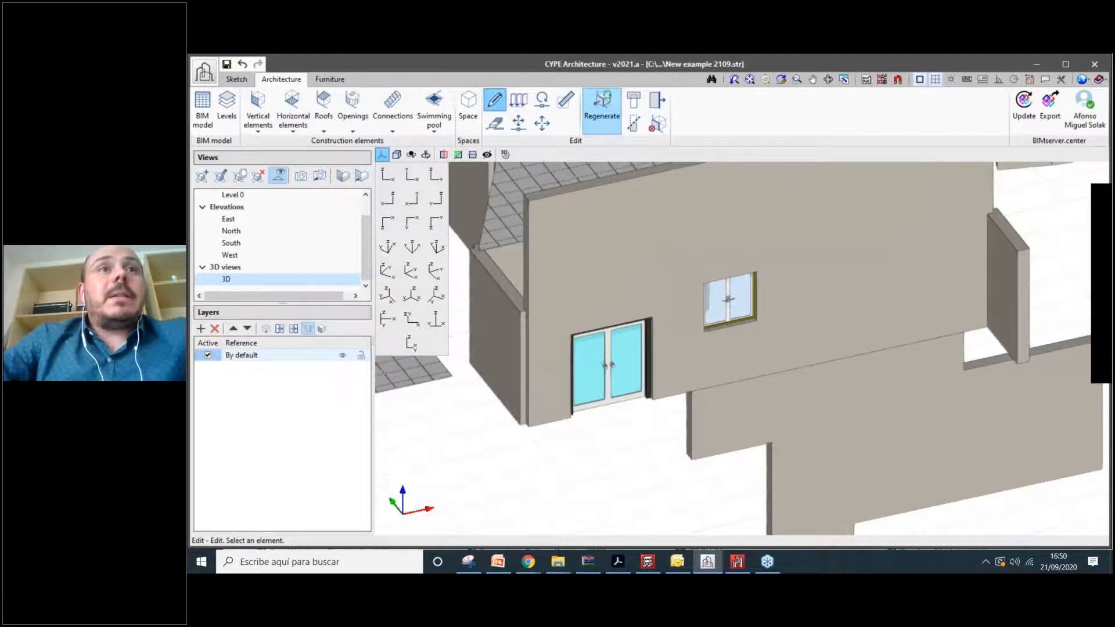
pyautogui.click(602, 108)
# Define a skylight with an opening 1.50 wide and 1.50 high and accept it.
pyautogui.click(353, 107)
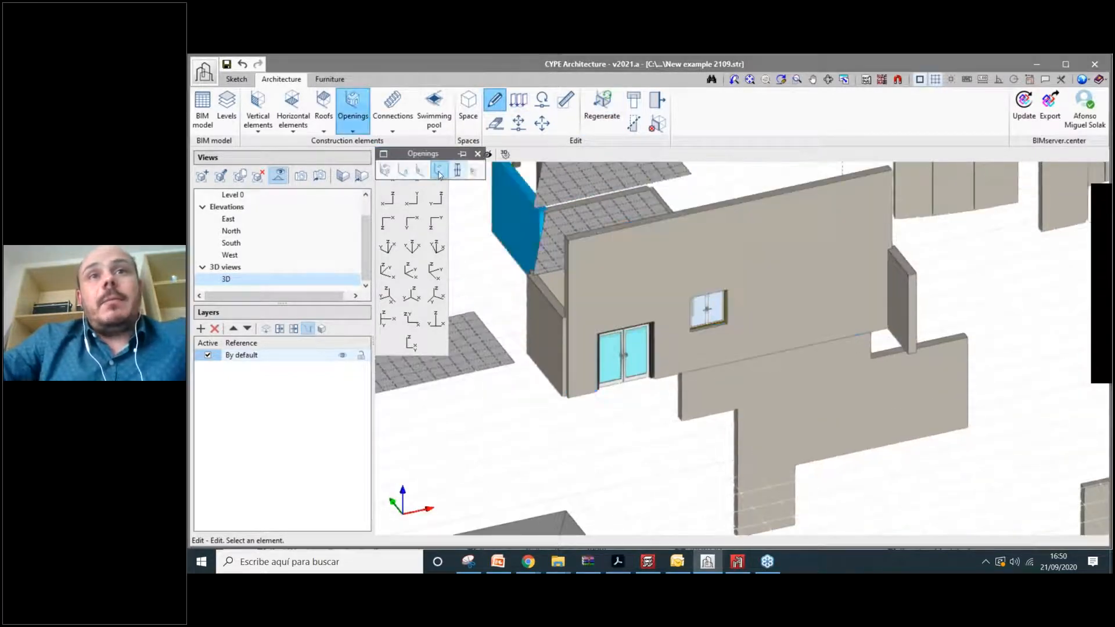
pyautogui.click(439, 170)
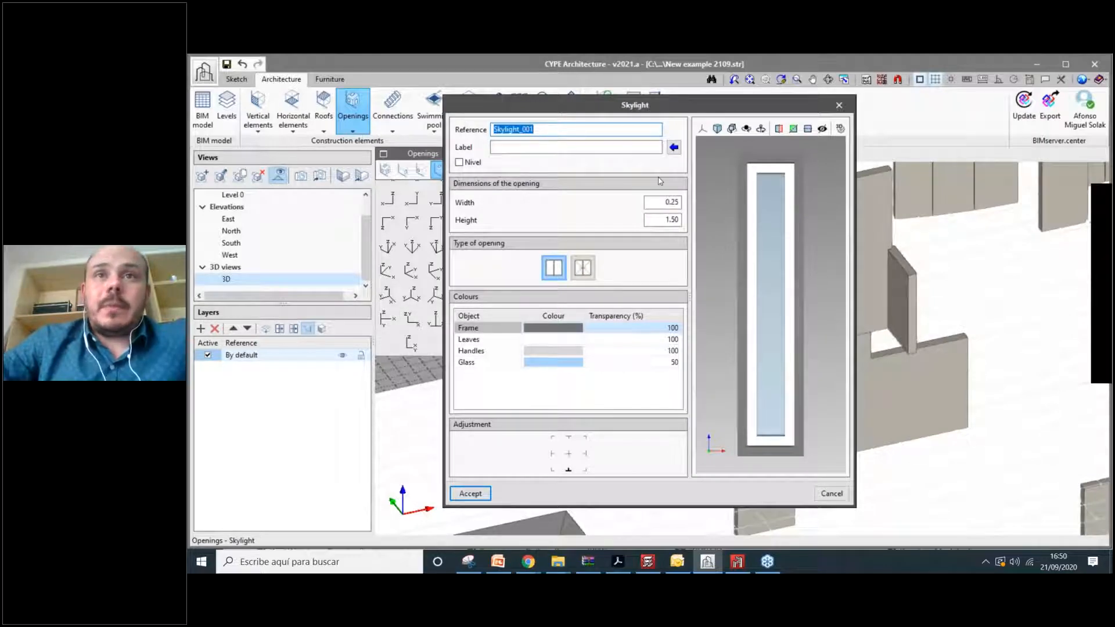
pyautogui.click(673, 202)
pyautogui.write('1.5')
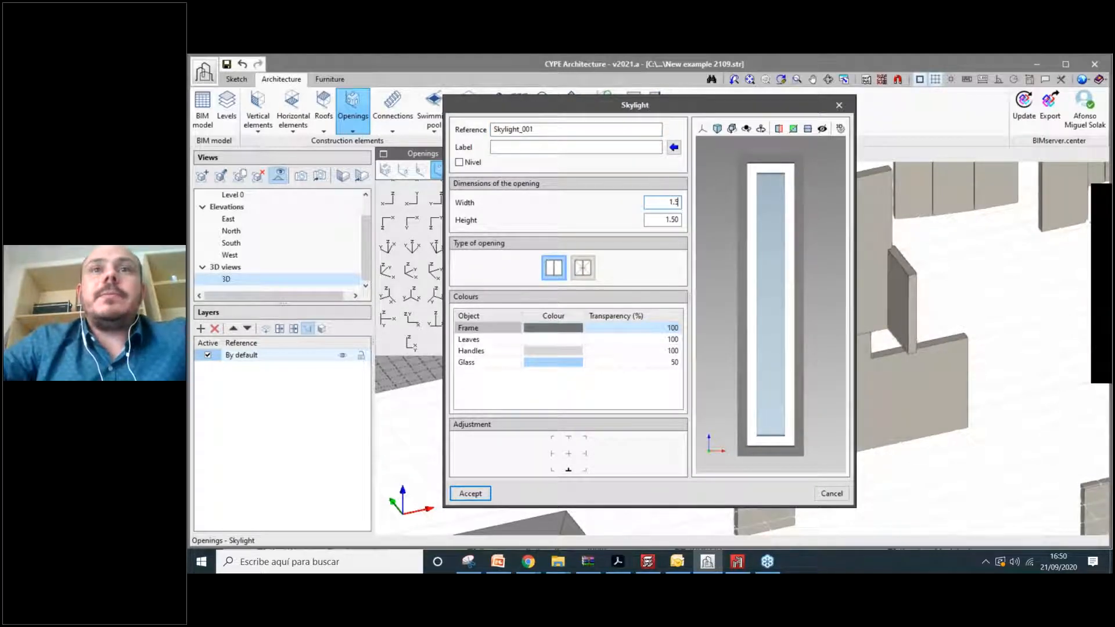
pyautogui.press('Tab')
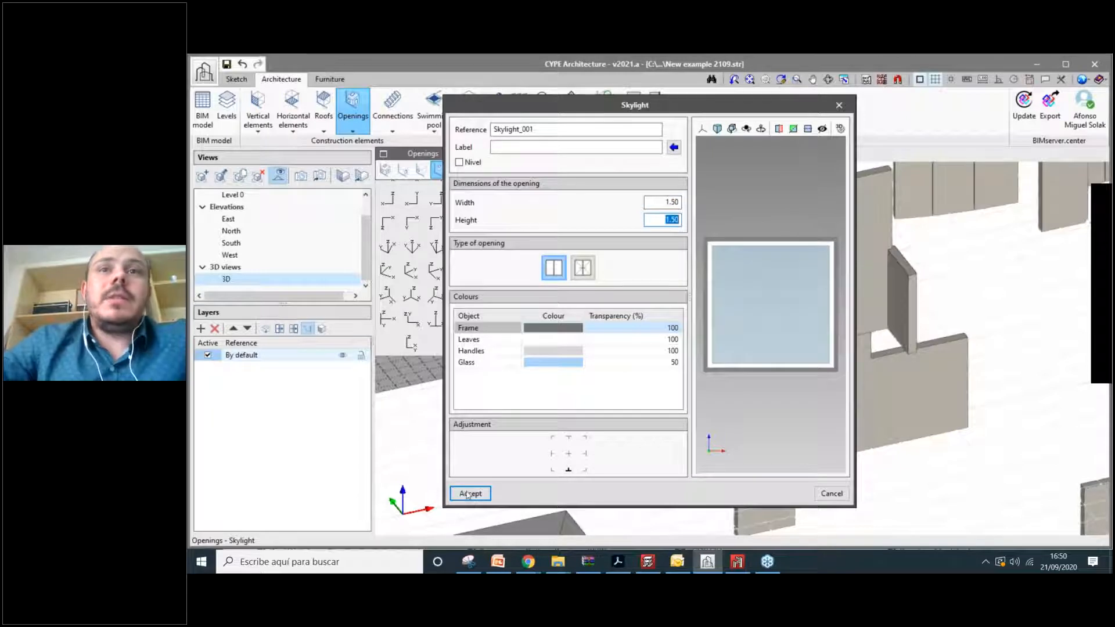
pyautogui.click(469, 494)
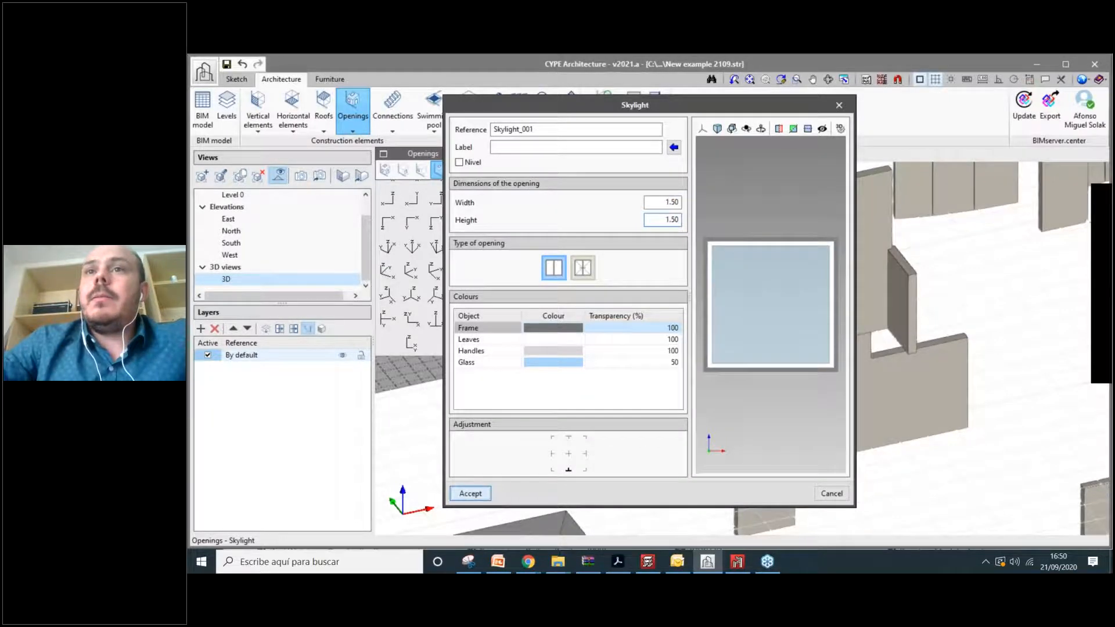
# Insert three skylights along the elliptical slab and one more on the small slab below it.
pyautogui.scroll(5, 878, 260)
pyautogui.click(878, 260)
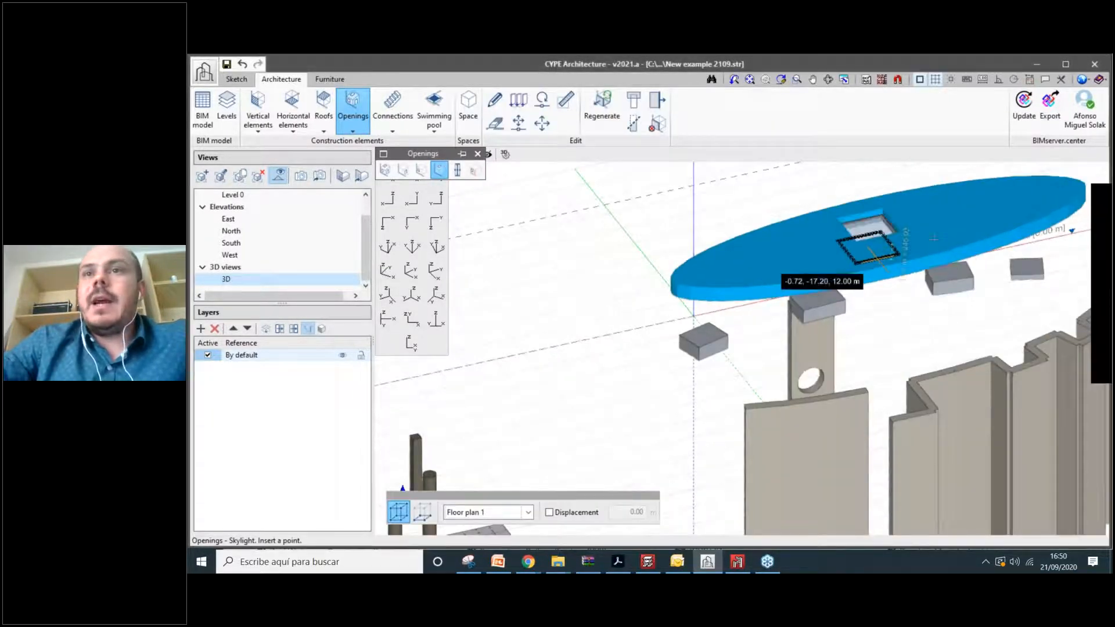
pyautogui.moveTo(929, 218); pyautogui.dragTo(816, 336, button='middle')
pyautogui.scroll(-2, 816, 336)
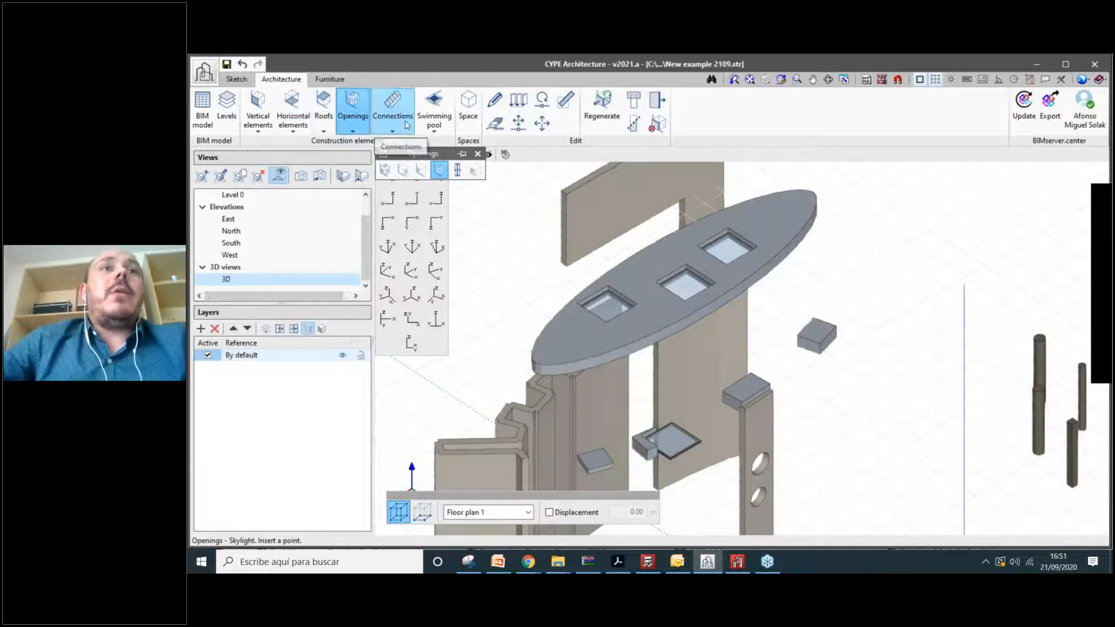
# Start a new Elevator/Lift definition from the connection elements.
pyautogui.click(393, 107)
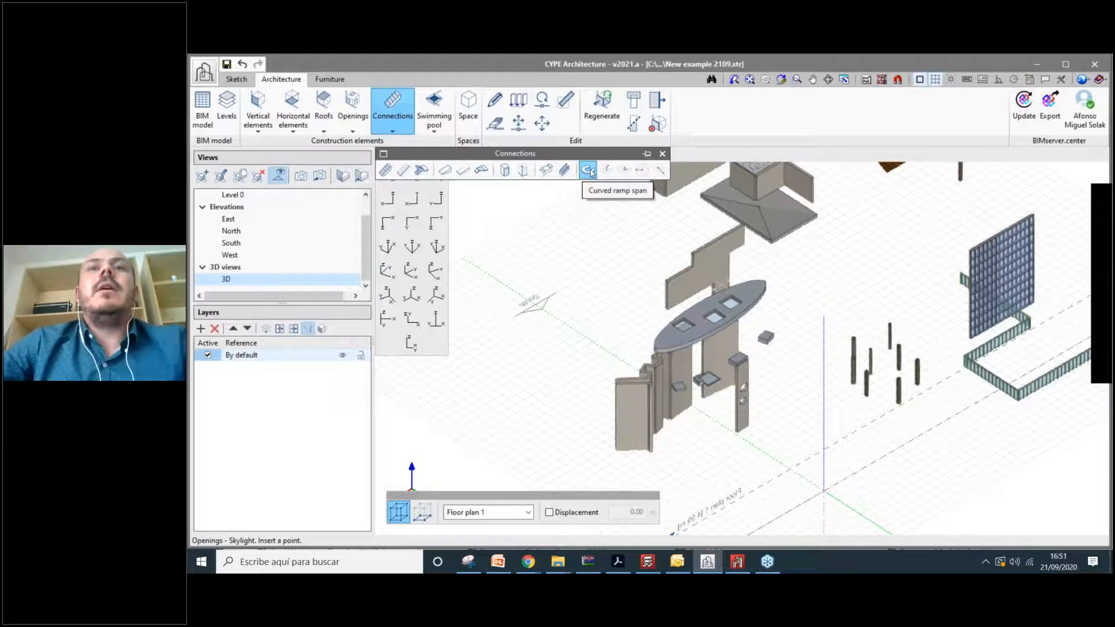
pyautogui.scroll(-2, 801, 284)
pyautogui.scroll(-2, 802, 284)
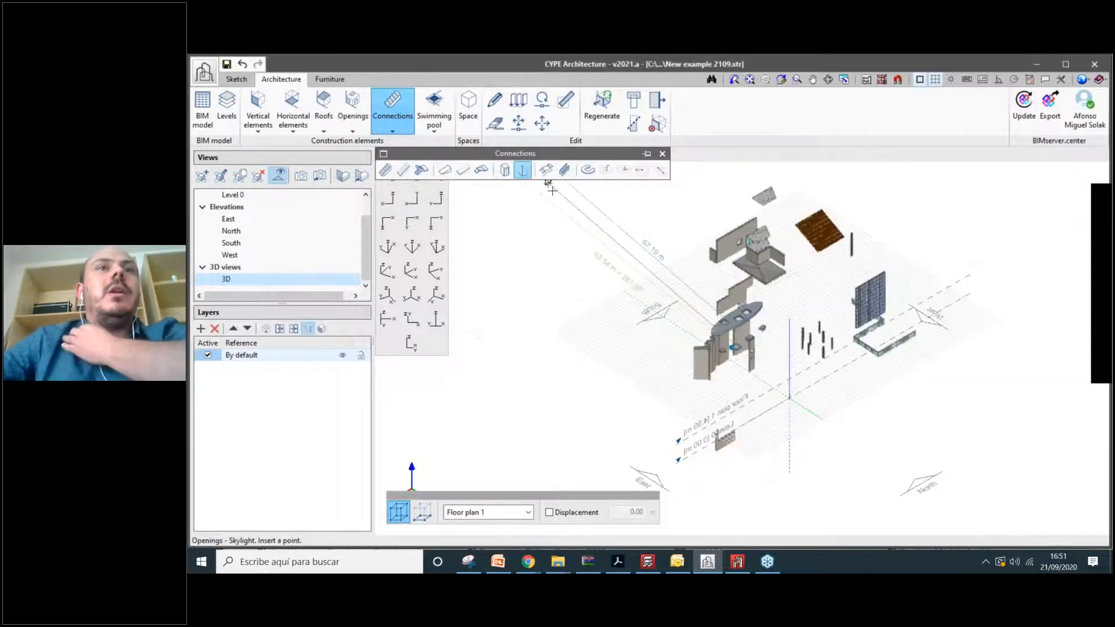
pyautogui.scroll(2, 550, 190)
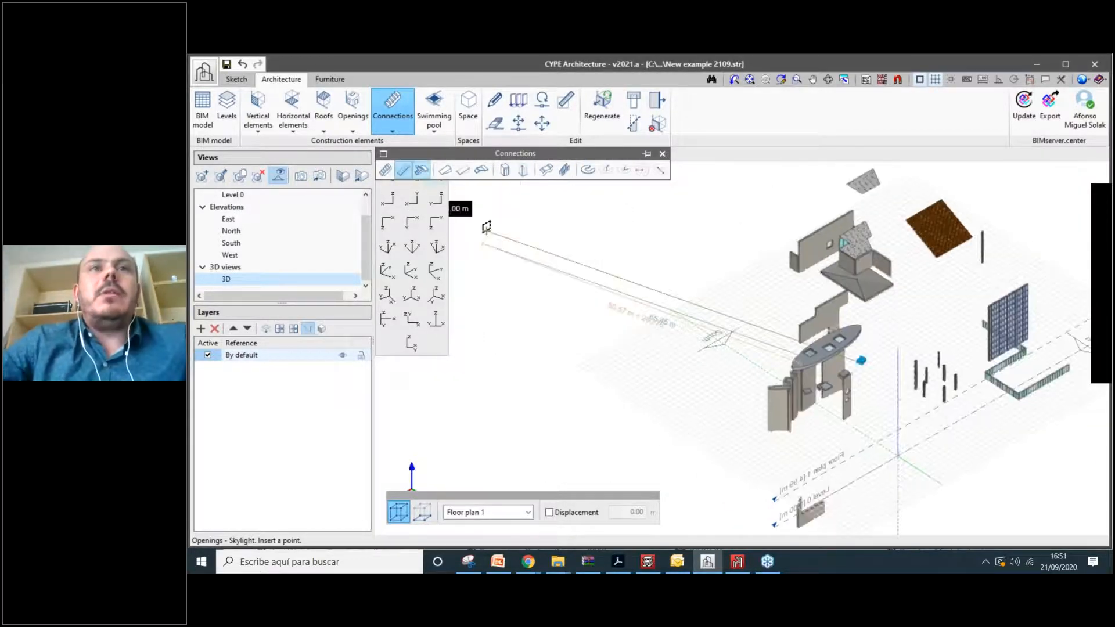
pyautogui.scroll(1, 523, 256)
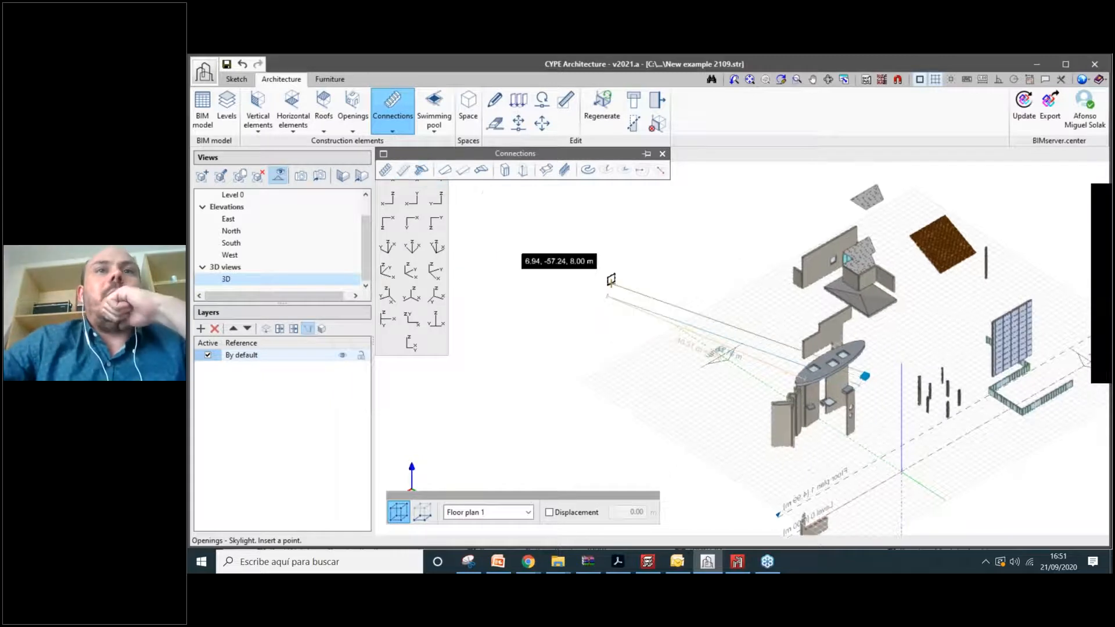
pyautogui.click(505, 170)
pyautogui.moveTo(603, 166); pyautogui.dragTo(503, 159)
pyautogui.doubleClick(581, 238)
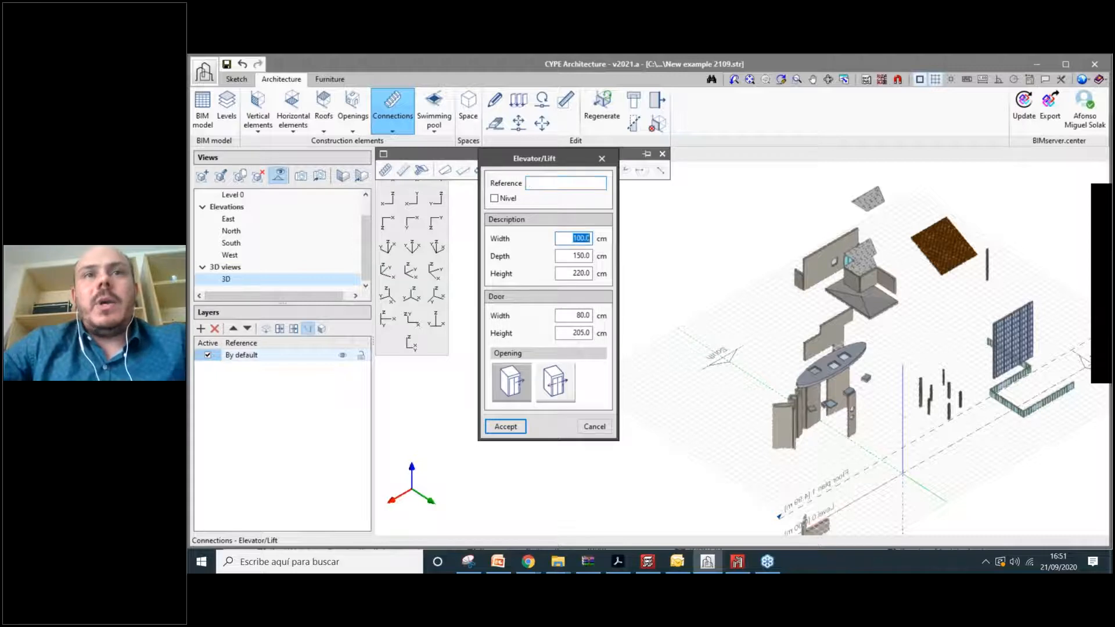
# Keep the elevator's default cabin and door dimensions with the single-sided door opening and accept the definition.
pyautogui.press('Tab')
pyautogui.press('Tab')
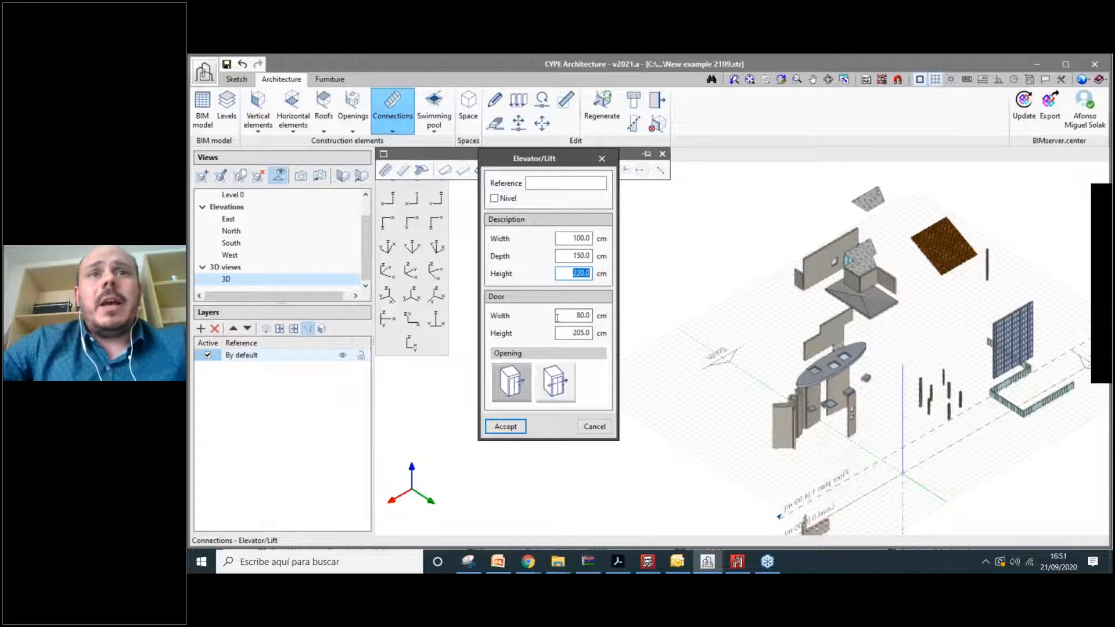
pyautogui.press('Tab')
pyautogui.press('Tab')
pyautogui.click(558, 382)
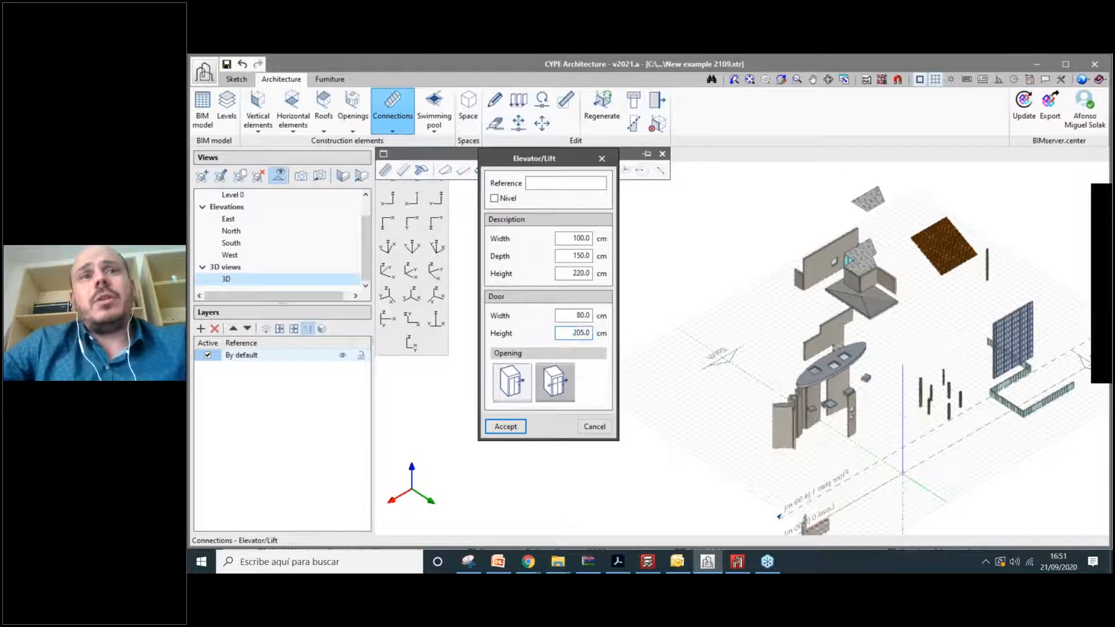
pyautogui.click(514, 384)
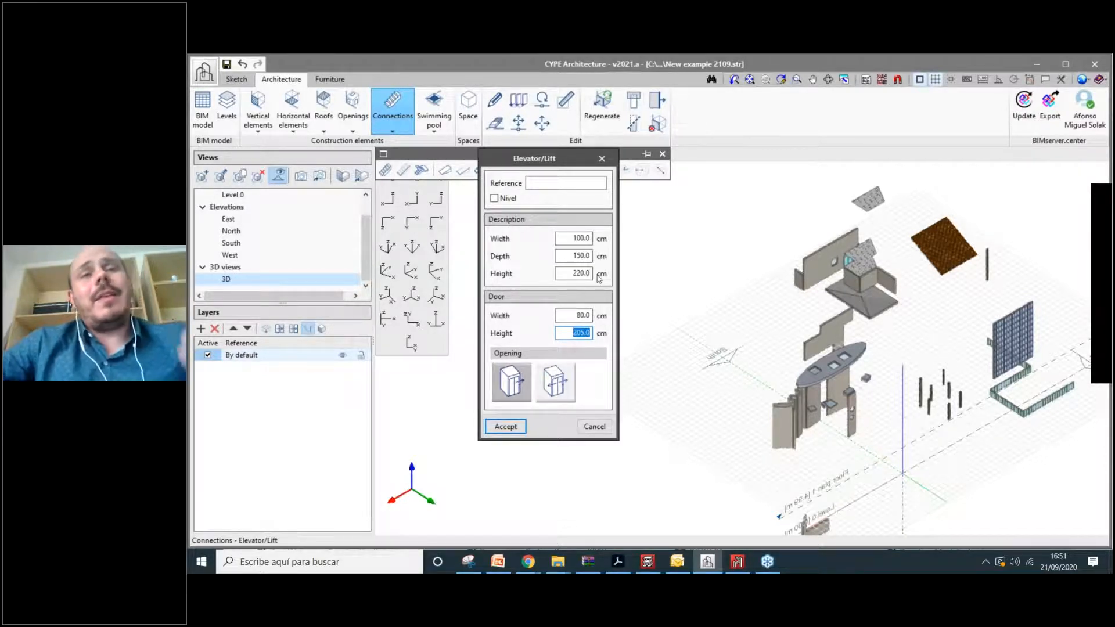
pyautogui.click(513, 428)
# Place the elevator on open ground beside the model and add front-entry stops at 0.00, 3.00, 6.00 and 10.50 m.
pyautogui.click(634, 363)
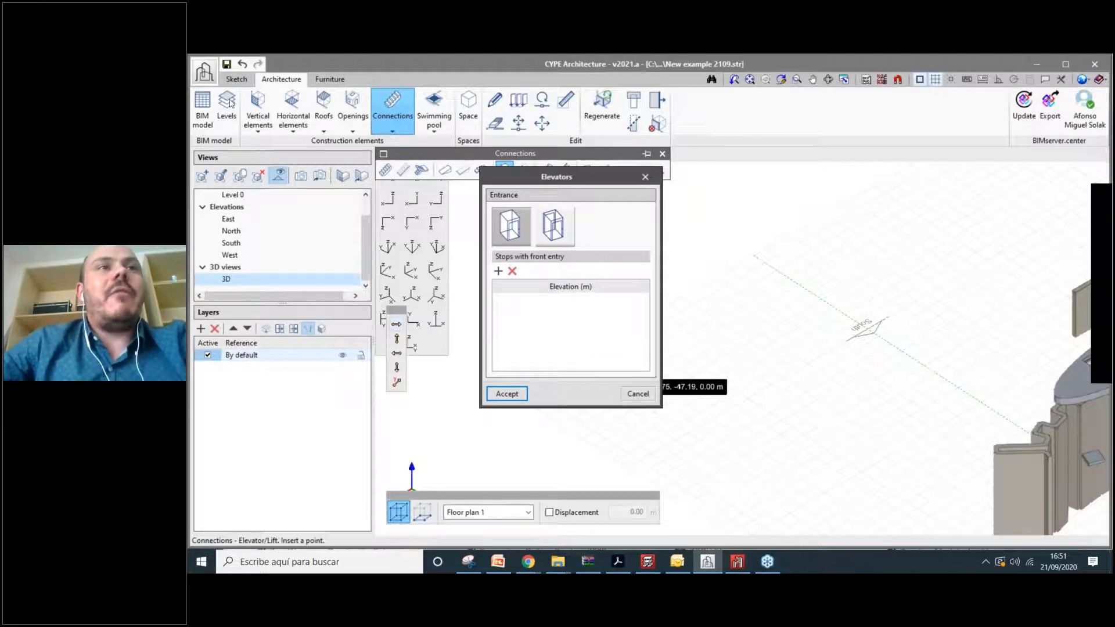
pyautogui.click(497, 272)
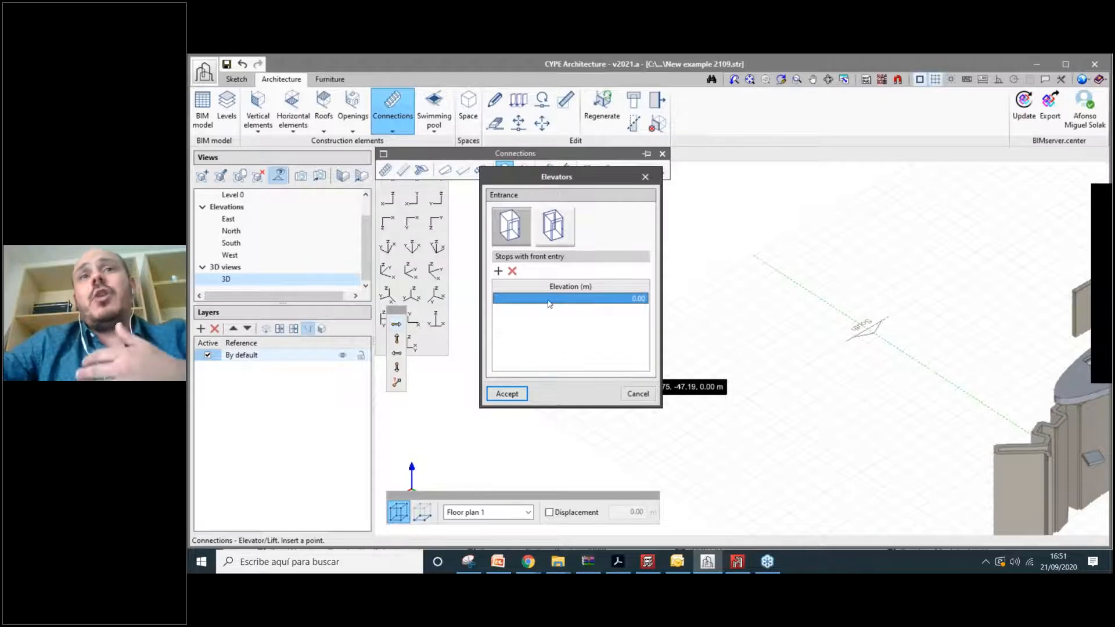
pyautogui.click(497, 271)
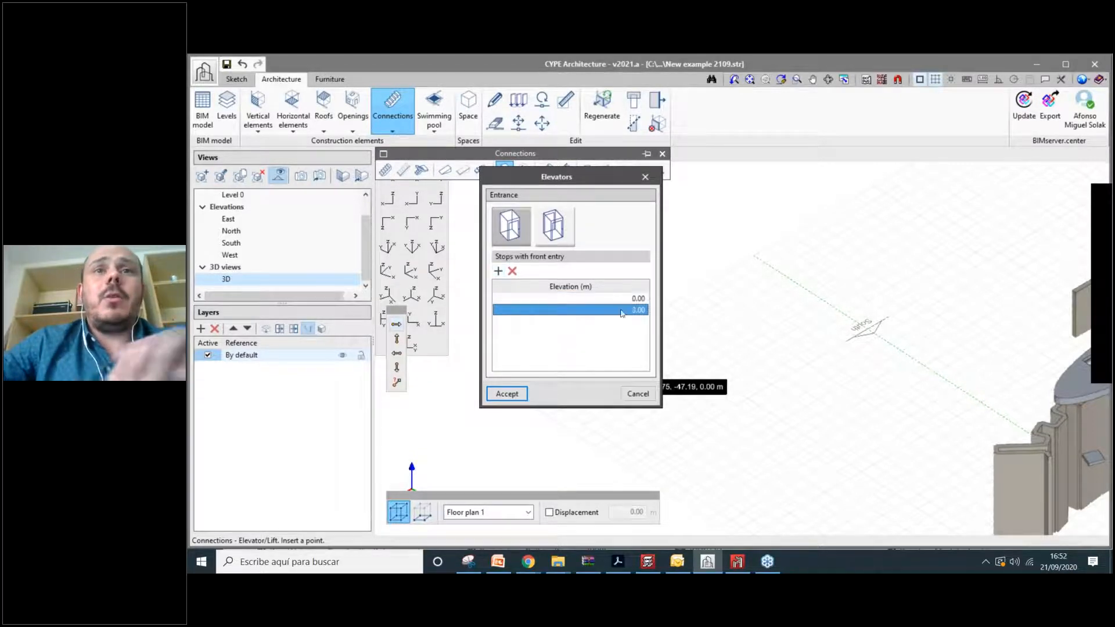
pyautogui.click(498, 271)
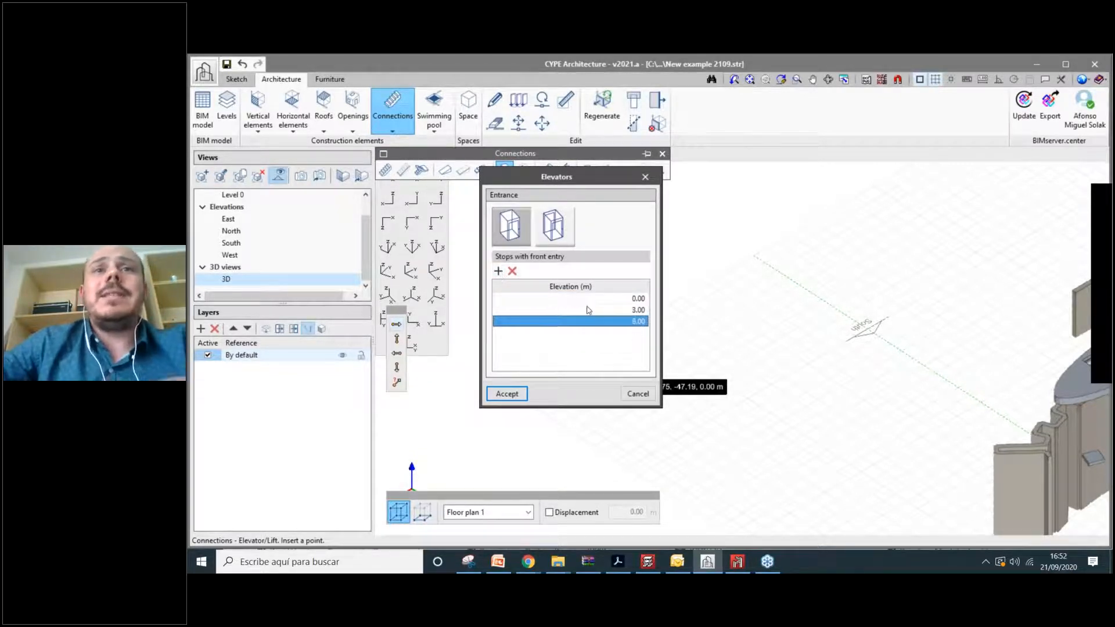
pyautogui.click(498, 271)
pyautogui.doubleClick(637, 336)
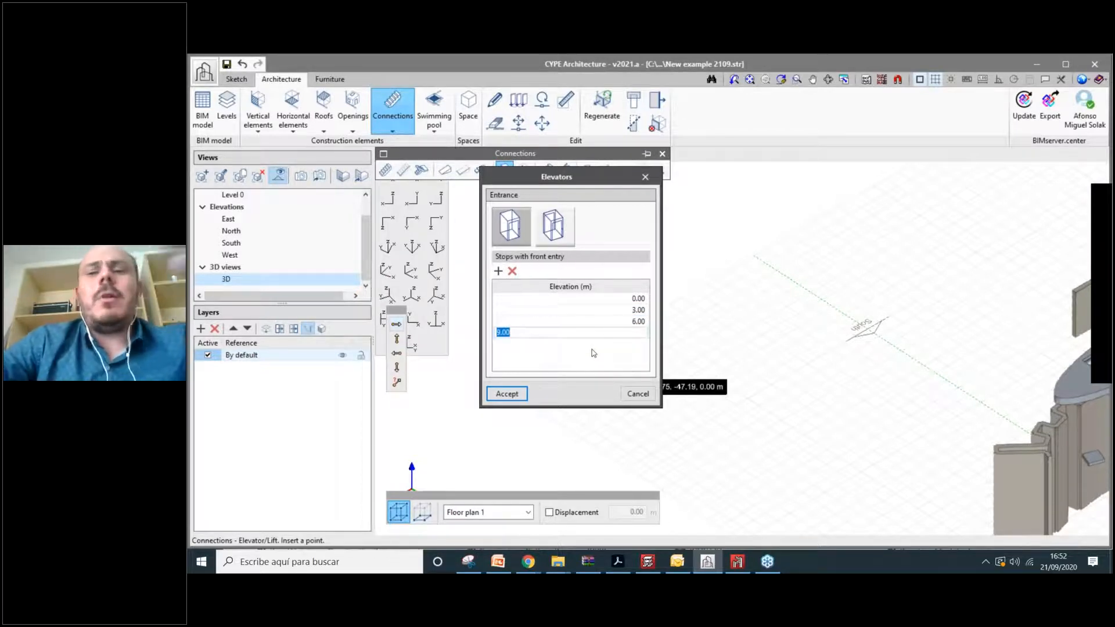
pyautogui.write('10.5')
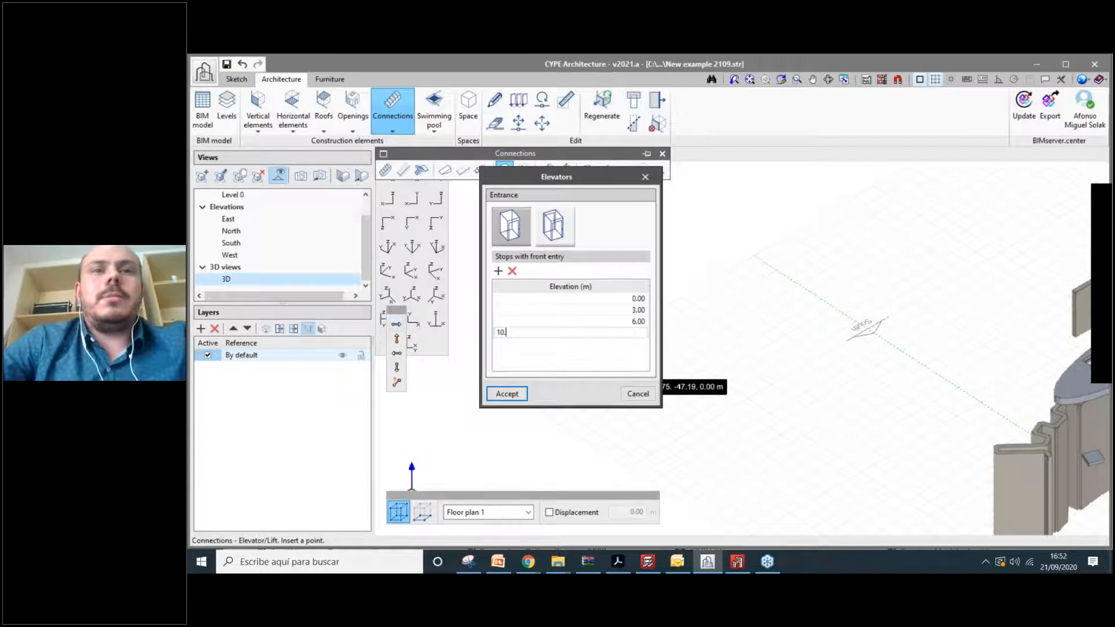
pyautogui.click(579, 300)
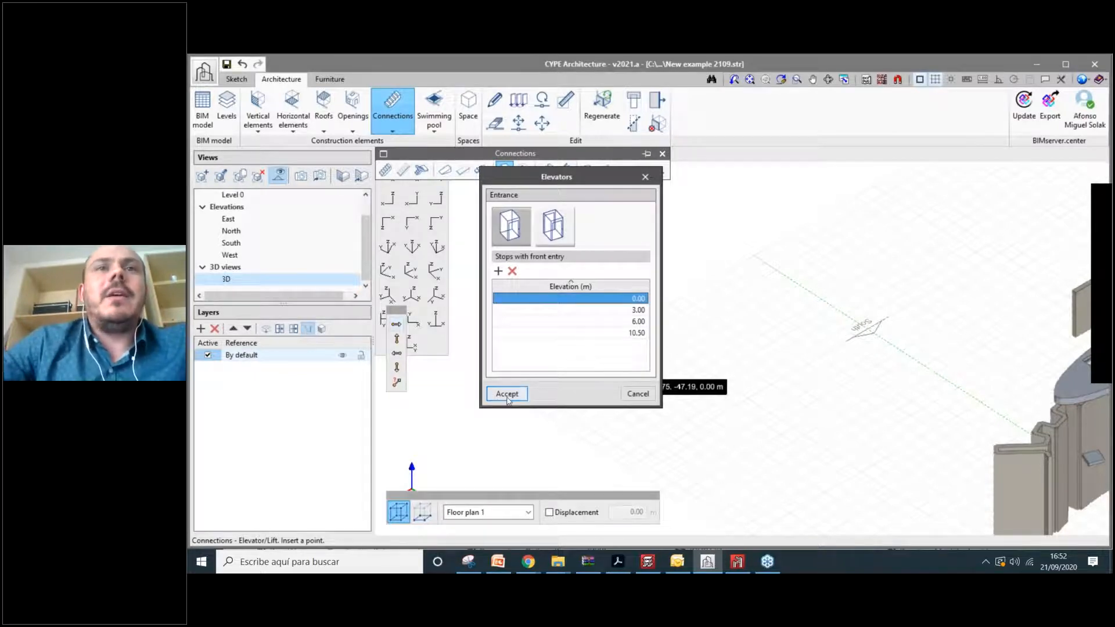
# Check the stops and the front-and-back entrance option, keep the front-only entrance and accept the elevator.
pyautogui.click(565, 309)
pyautogui.click(566, 321)
pyautogui.click(566, 332)
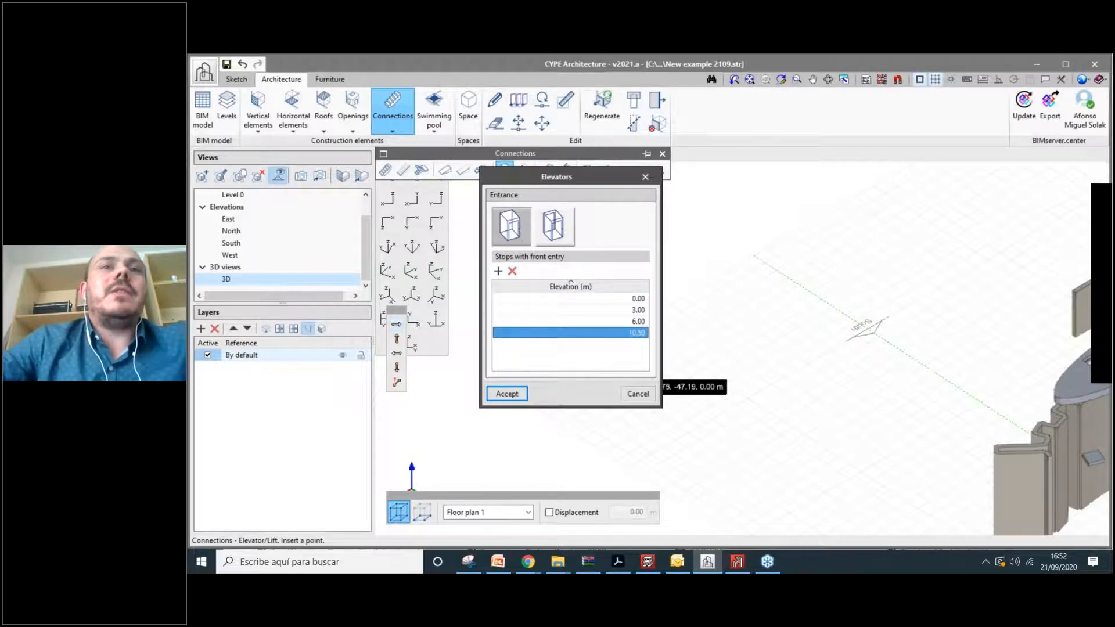
pyautogui.click(560, 232)
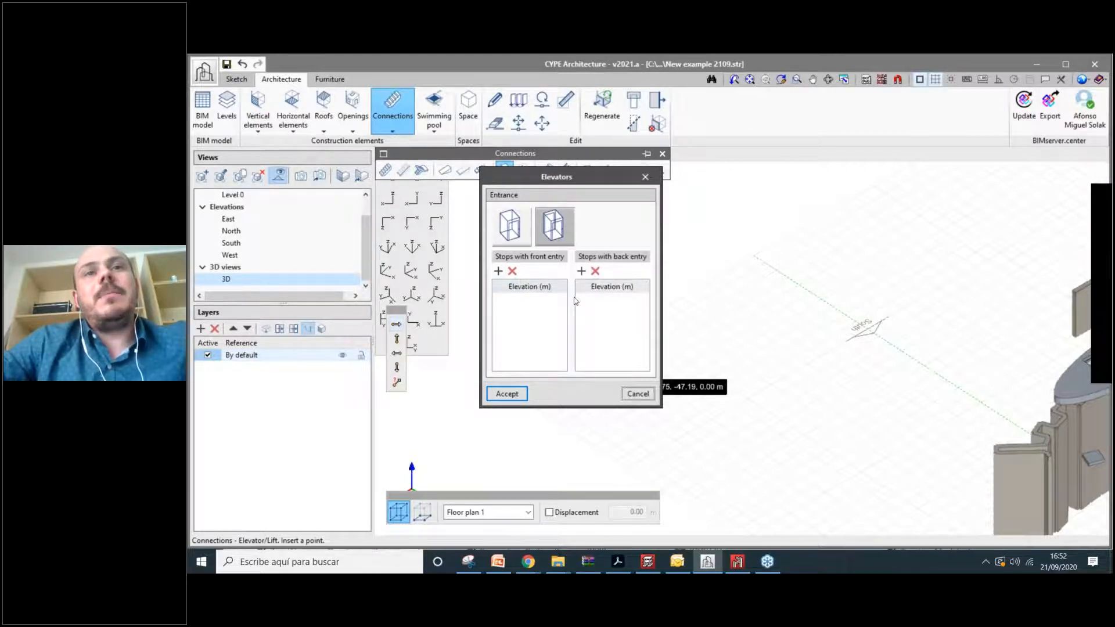
pyautogui.click(517, 231)
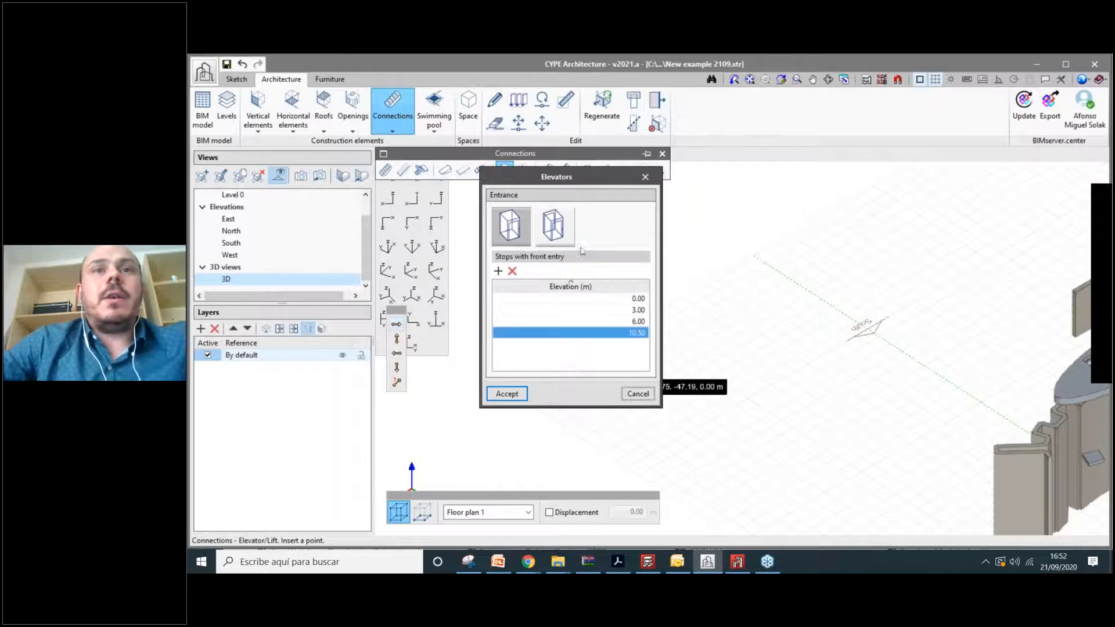
pyautogui.click(516, 396)
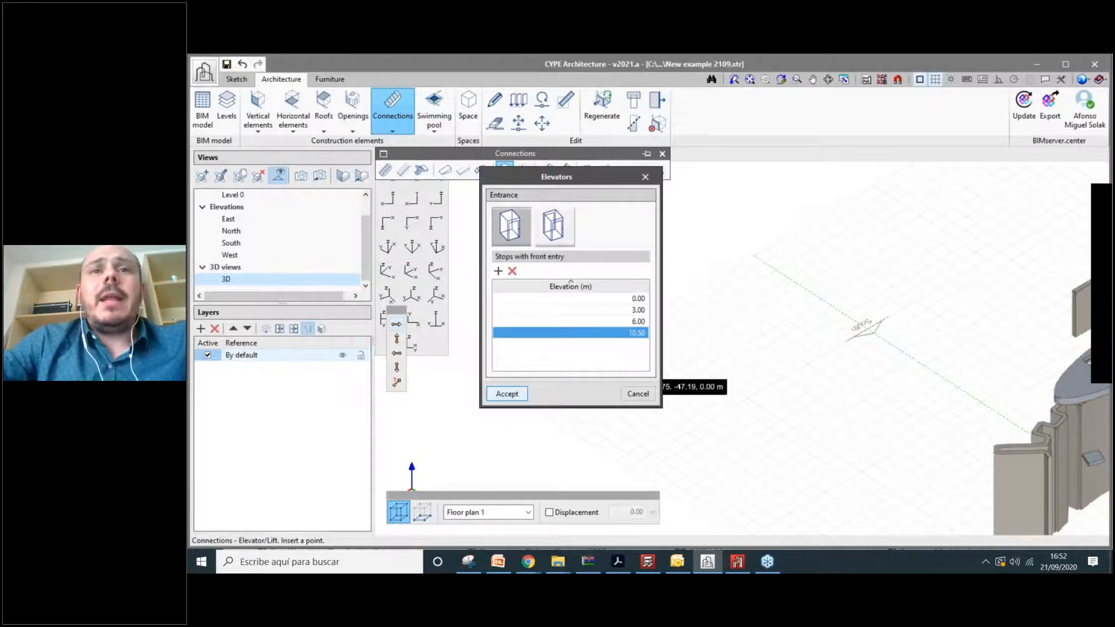
# Open the placed elevator's properties for editing, keeping its shaft visible beside the dialog.
pyautogui.moveTo(766, 389); pyautogui.dragTo(762, 434, button='middle')
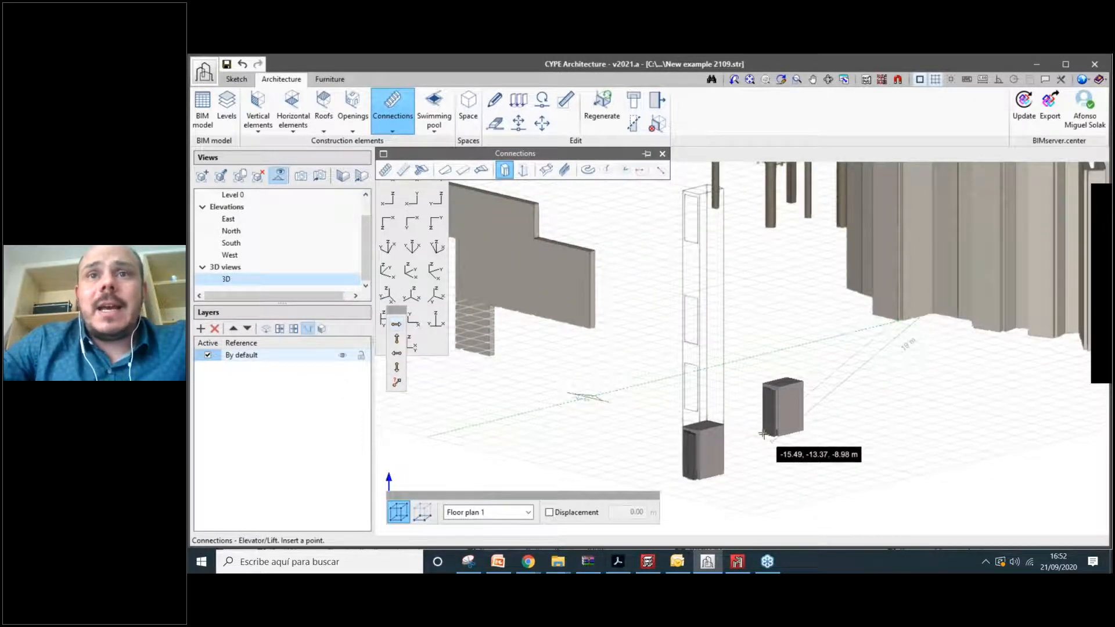
pyautogui.scroll(1, 697, 409)
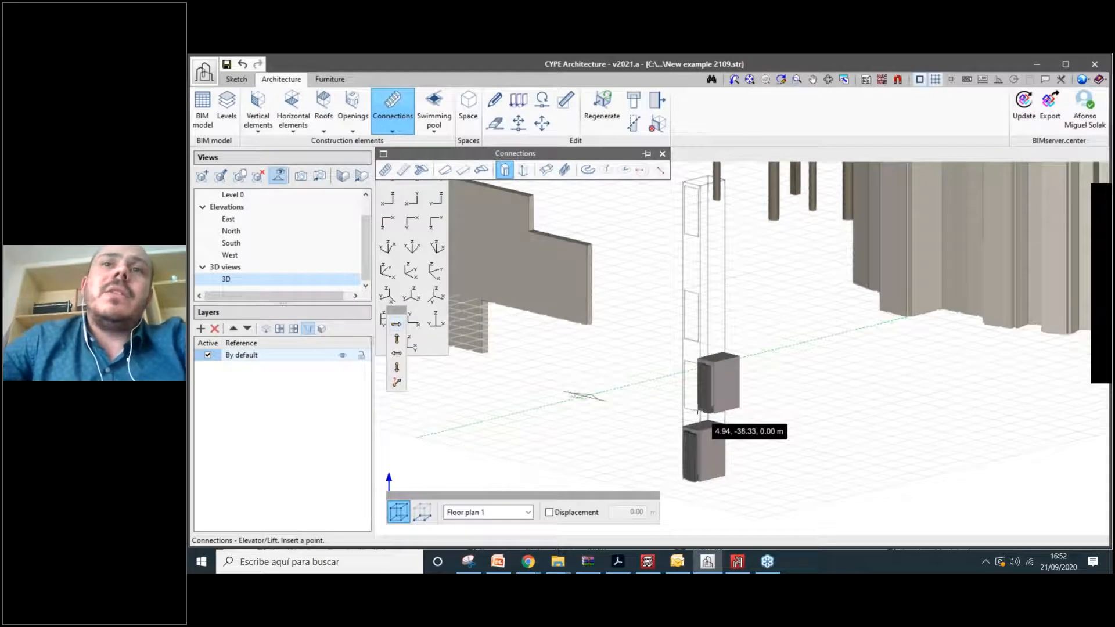
pyautogui.scroll(-1, 698, 409)
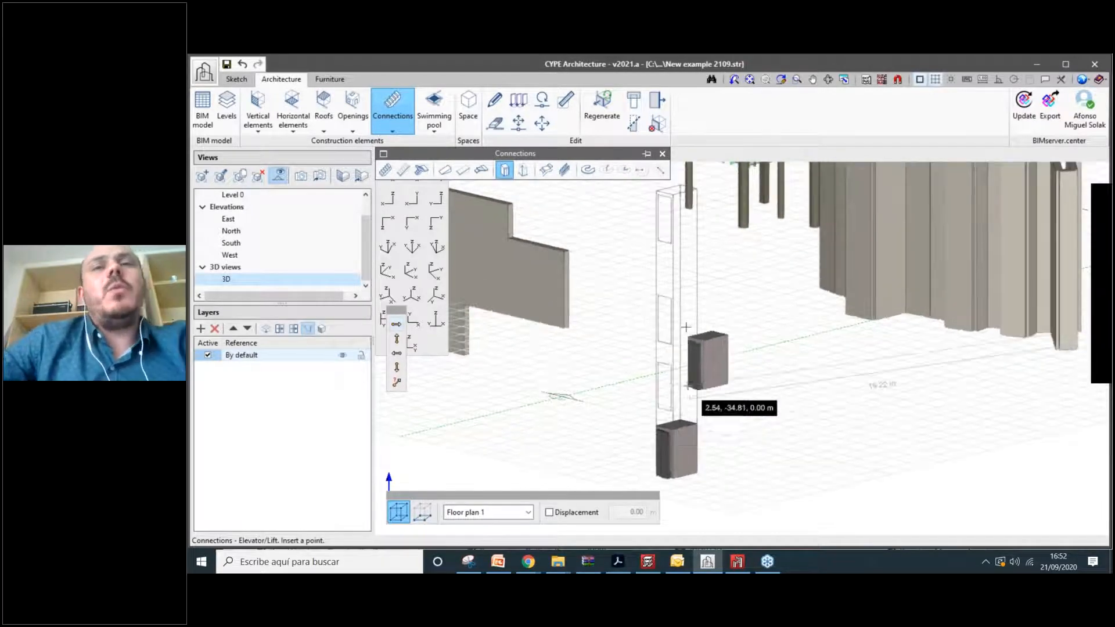
pyautogui.scroll(-4, 686, 327)
pyautogui.scroll(3, 687, 328)
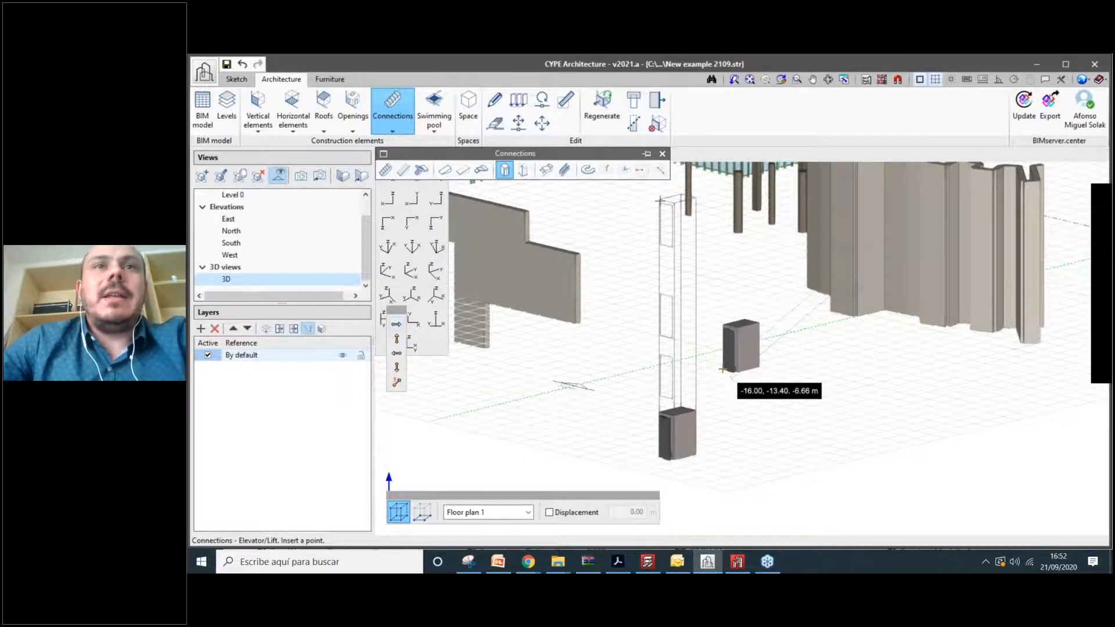
pyautogui.scroll(1, 660, 200)
pyautogui.click(494, 102)
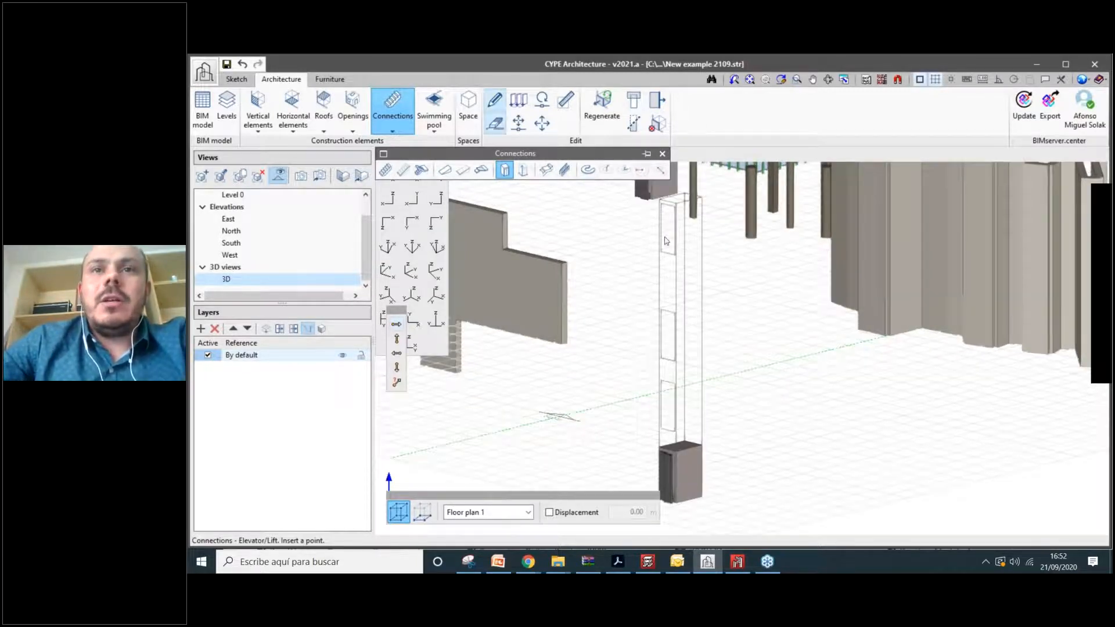
pyautogui.click(667, 243)
pyautogui.click(716, 469)
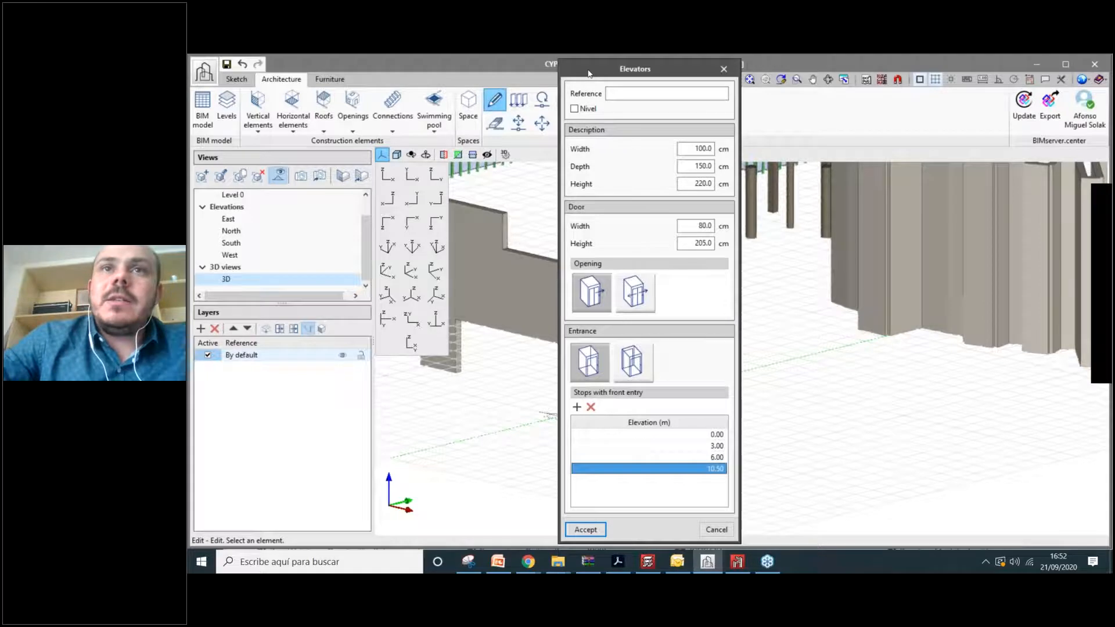
pyautogui.moveTo(588, 73); pyautogui.dragTo(368, 68)
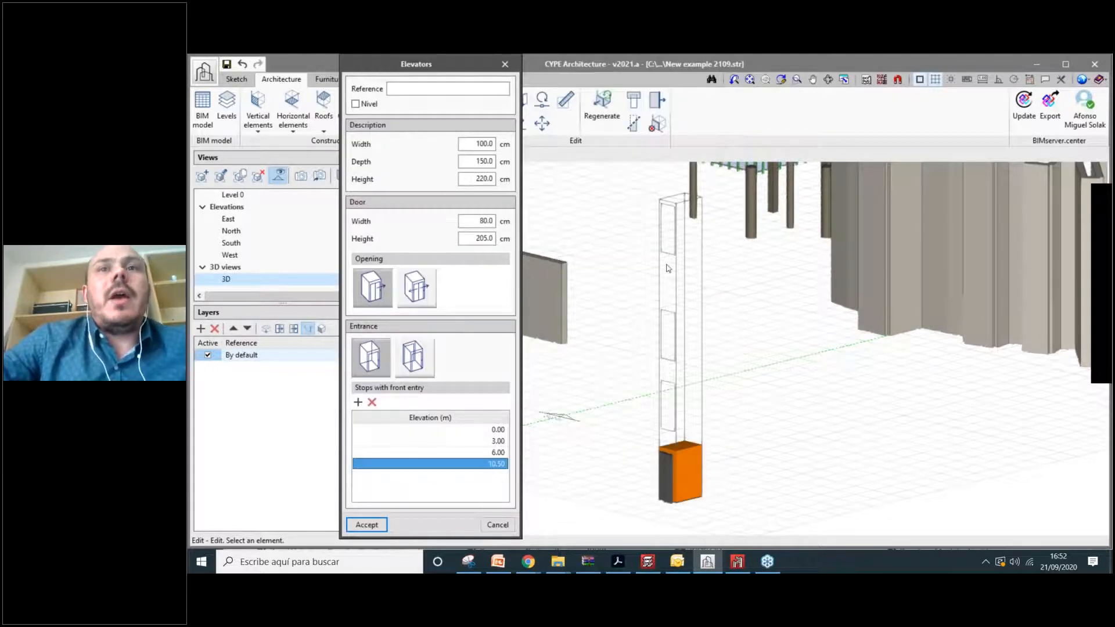
# Set the elevator's highest stop to 9.00 m and accept the change.
pyautogui.doubleClick(492, 467)
pyautogui.write('9')
pyautogui.press('Return')
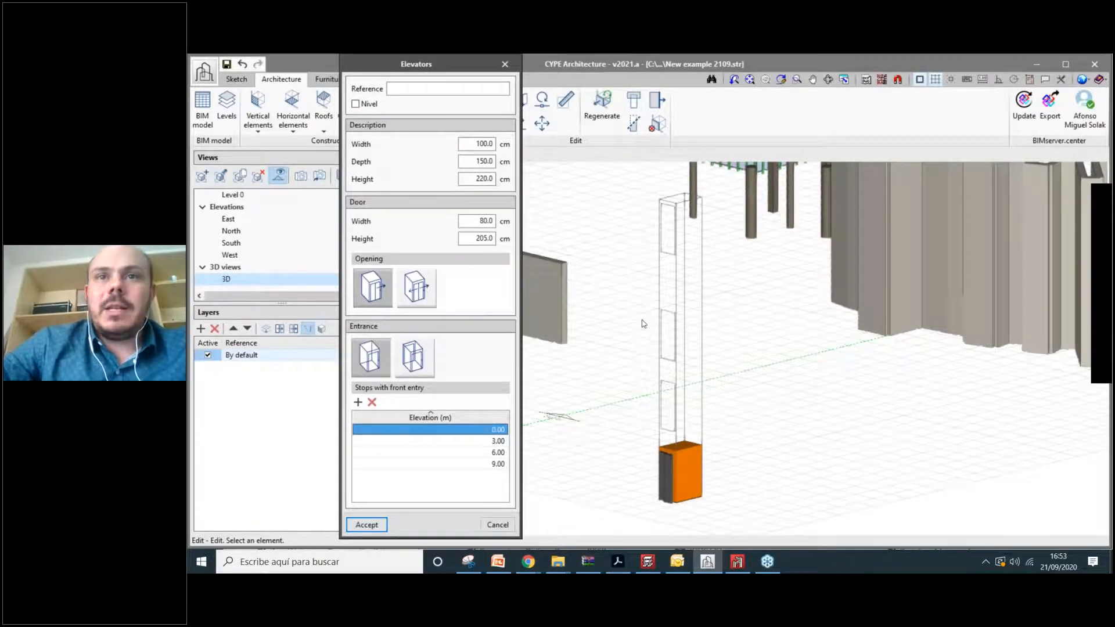
pyautogui.scroll(1, 677, 300)
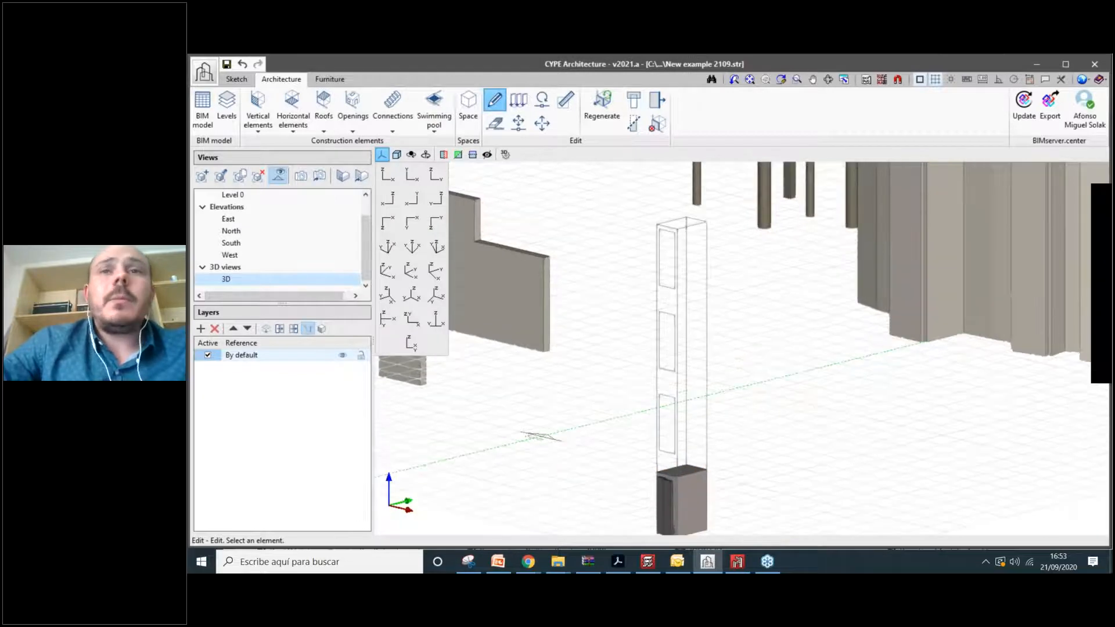
pyautogui.scroll(-3, 678, 300)
pyautogui.scroll(1, 678, 300)
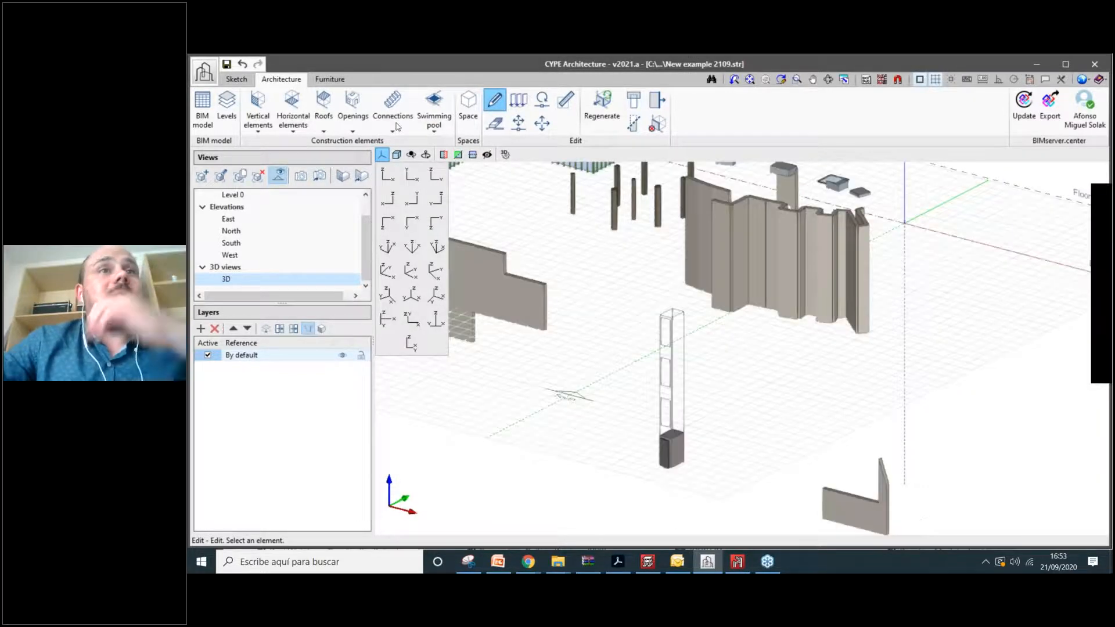
# Start a new stairwell with 10 repetitions and both left and right railings, keeping the model visible beside the dialog.
pyautogui.click(393, 111)
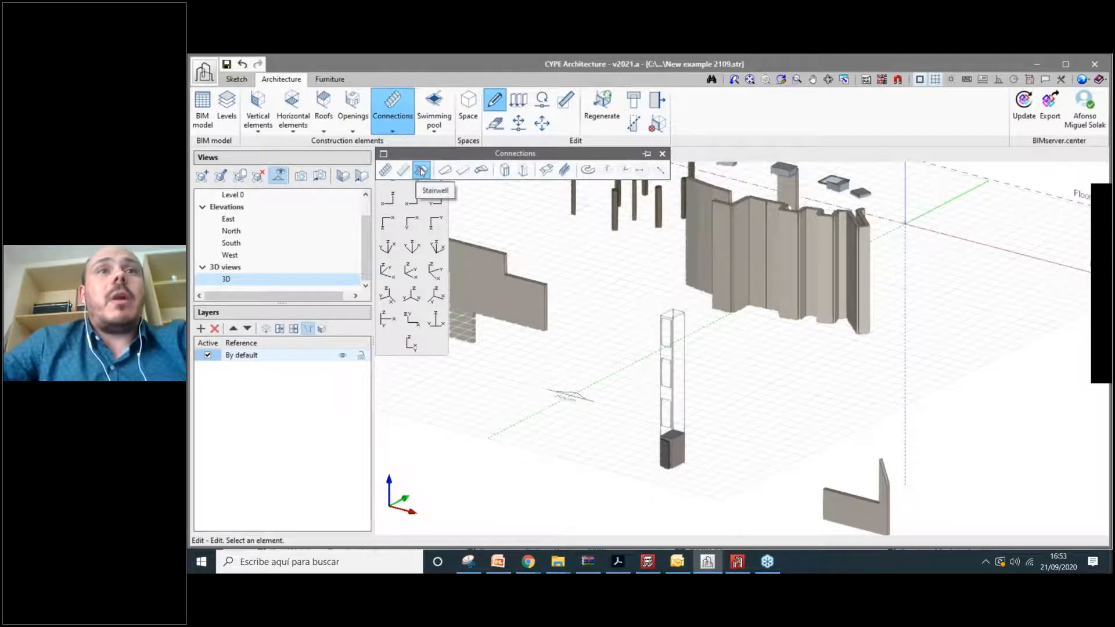
pyautogui.click(421, 170)
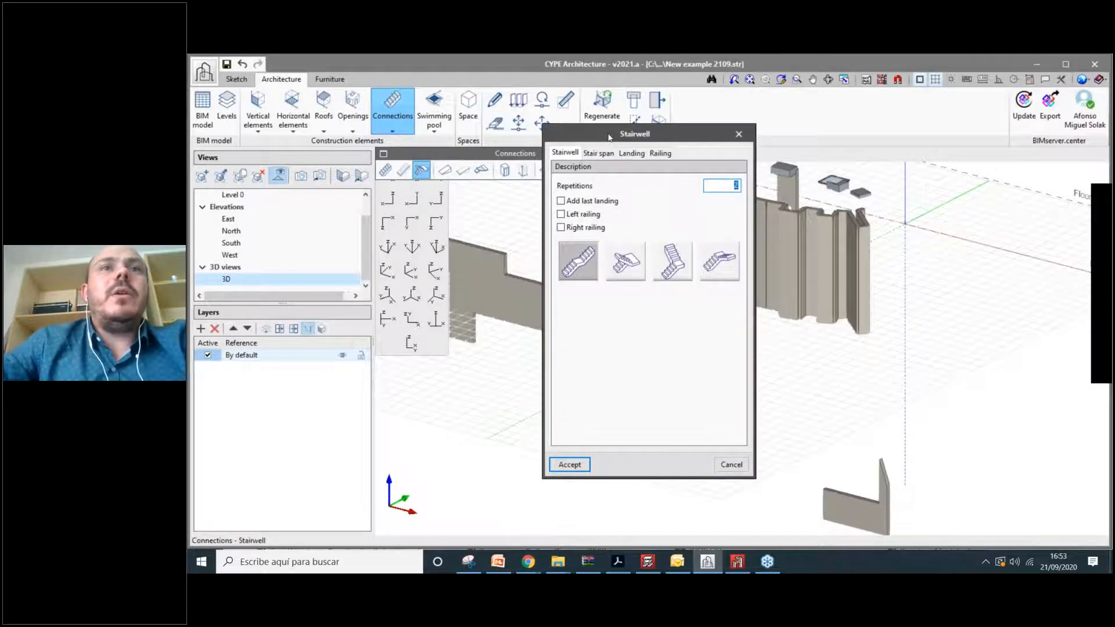
pyautogui.moveTo(609, 137); pyautogui.dragTo(424, 141)
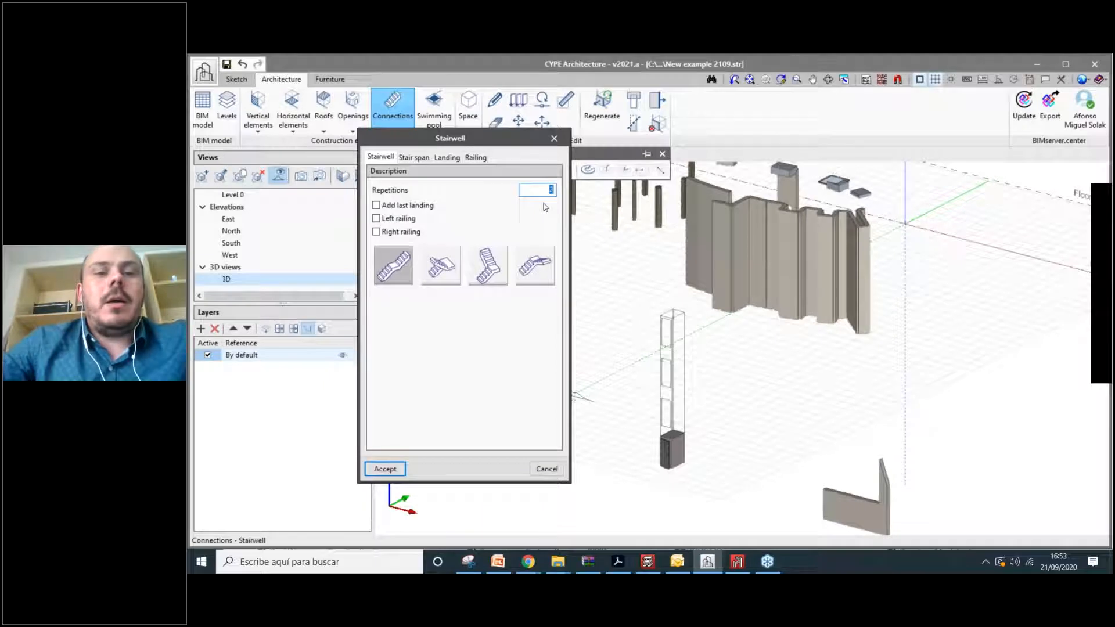
pyautogui.write('10')
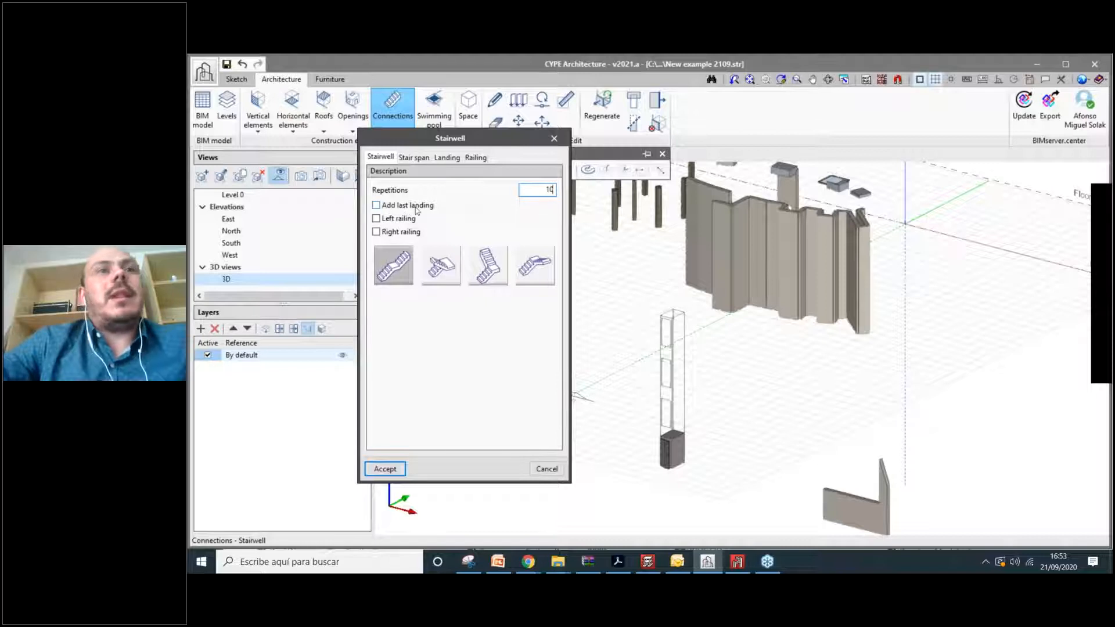
pyautogui.click(401, 219)
pyautogui.click(403, 232)
# Compare the stairwell layouts and choose the half-turn layout with its rotation to the left.
pyautogui.click(441, 266)
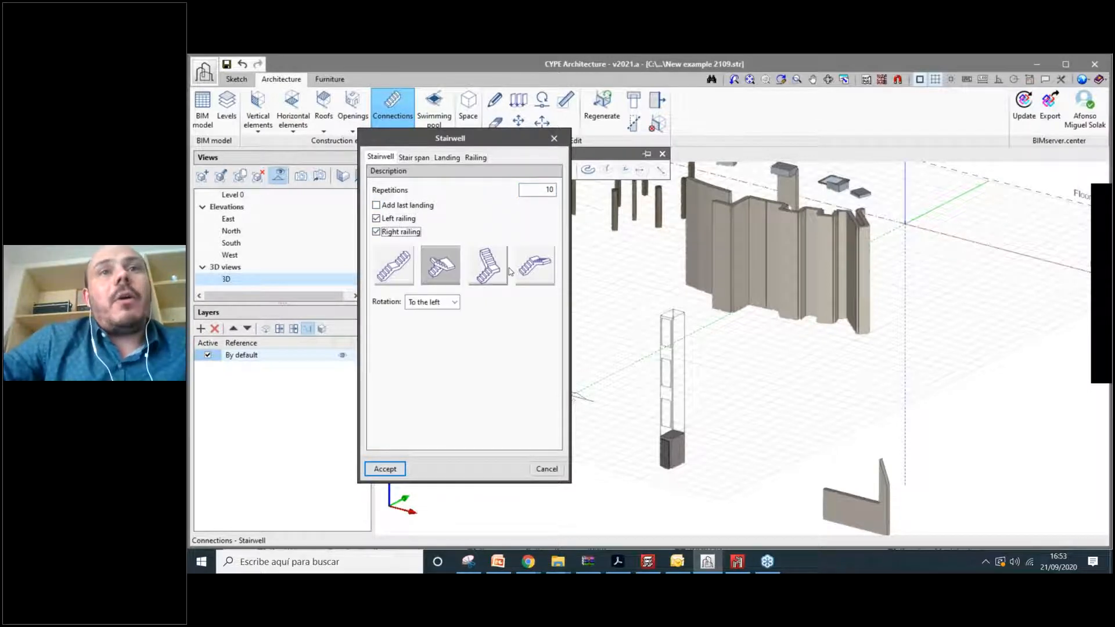
pyautogui.click(448, 303)
pyautogui.click(449, 302)
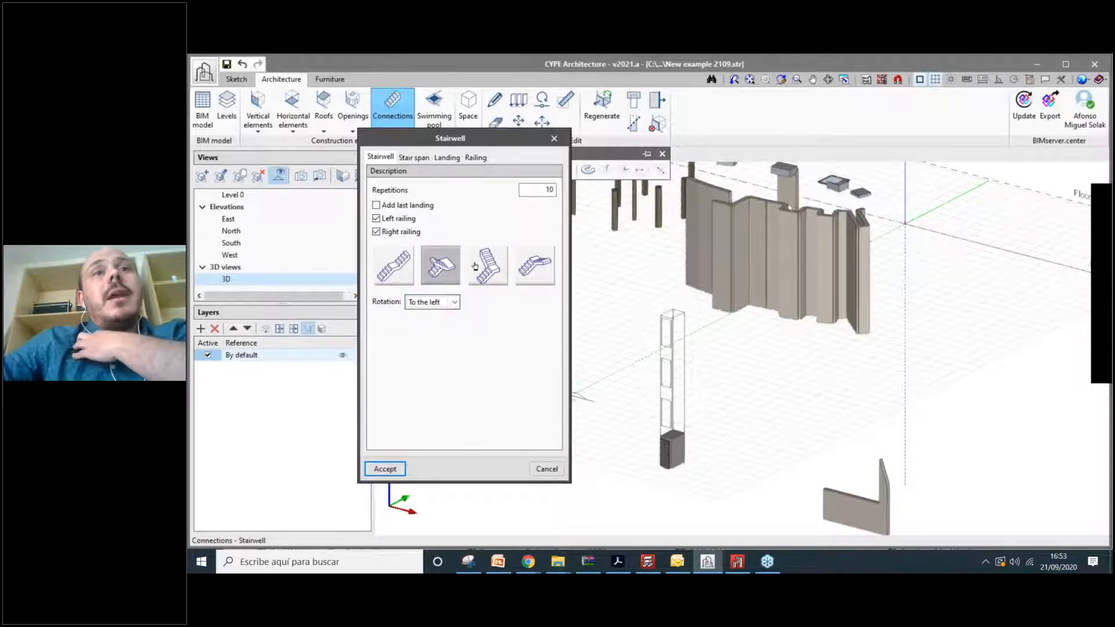
pyautogui.click(495, 271)
pyautogui.click(534, 265)
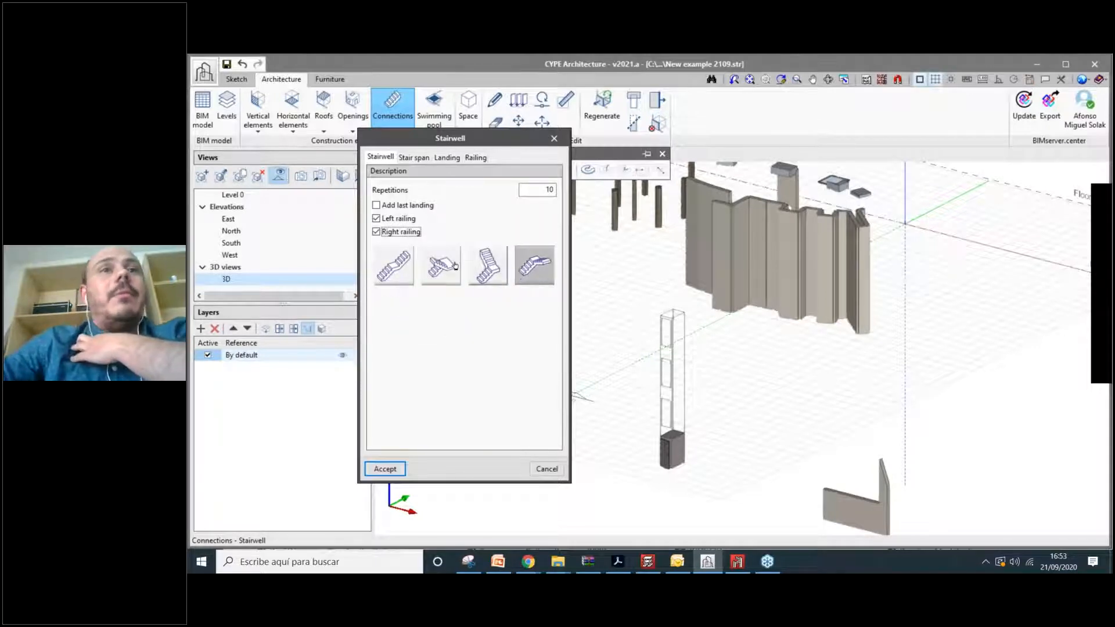
pyautogui.click(441, 266)
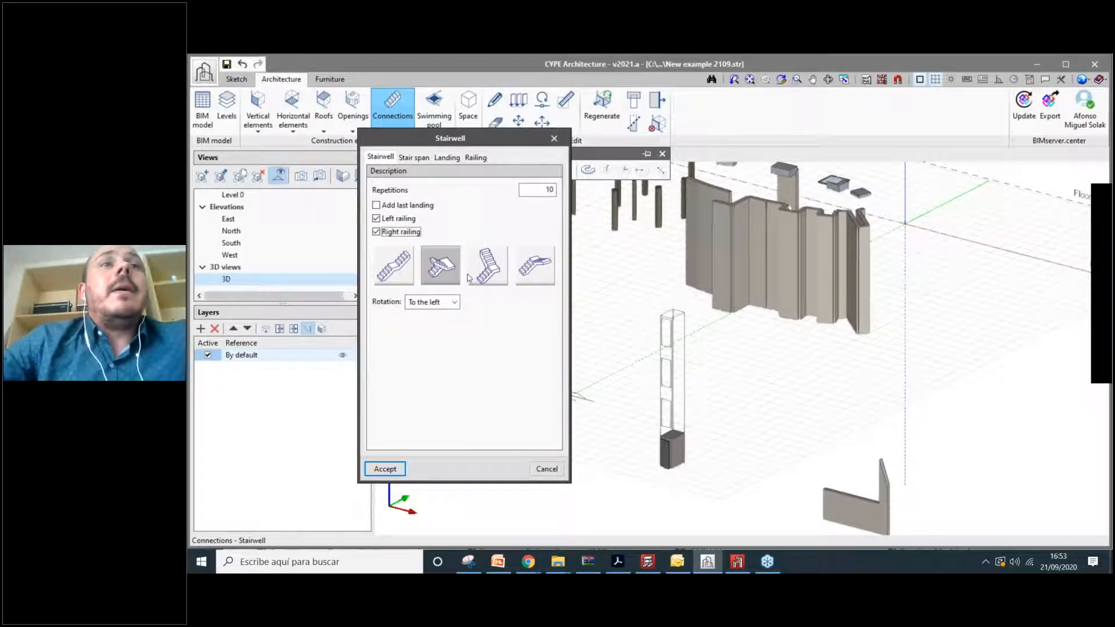
# Compare the stair span types, choose the one with separate steps on beams, and check the step textures without changing them.
pyautogui.click(413, 157)
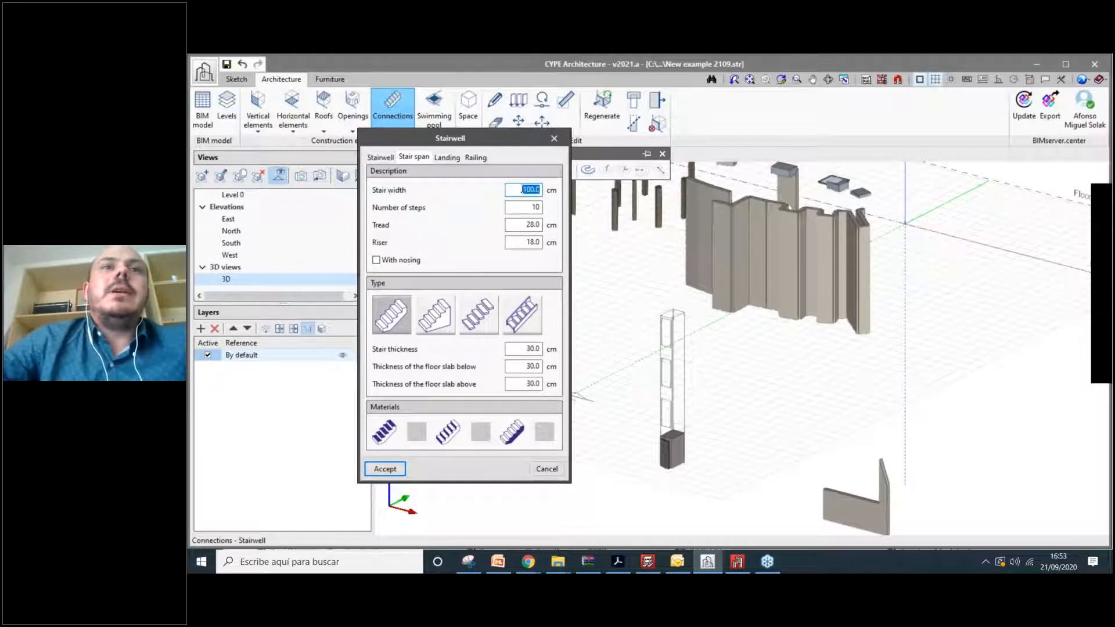
pyautogui.press('Tab')
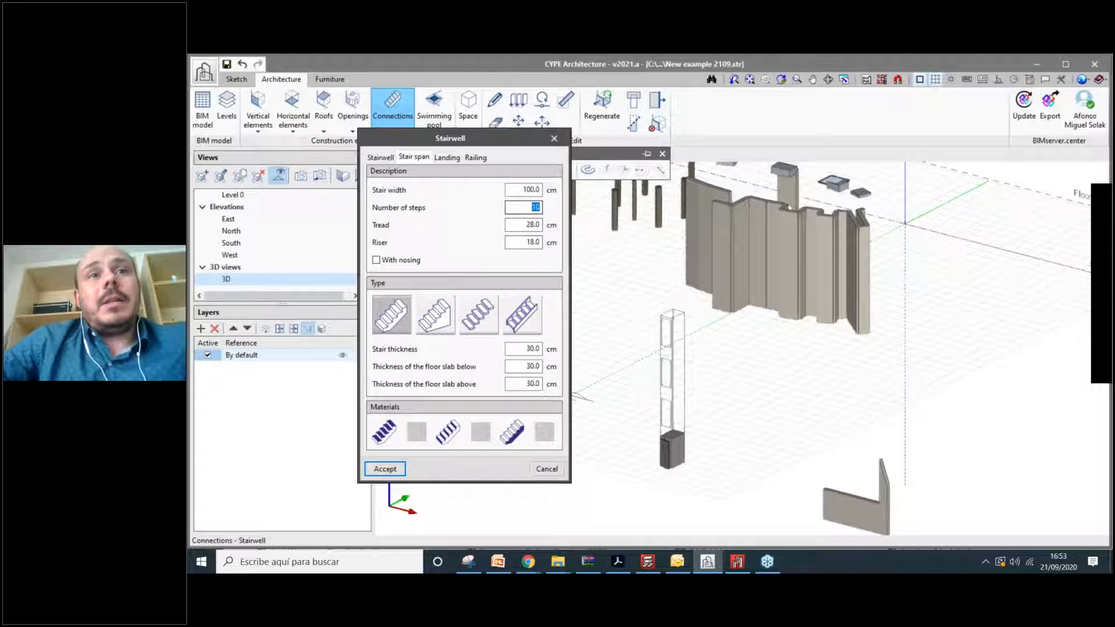
pyautogui.click(435, 314)
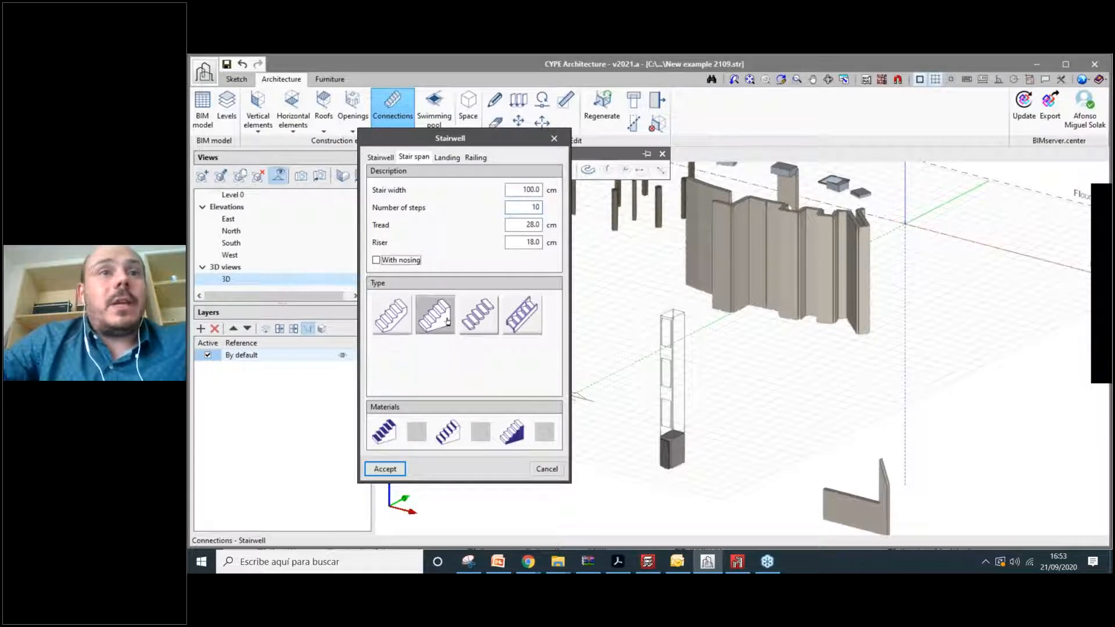
pyautogui.click(517, 327)
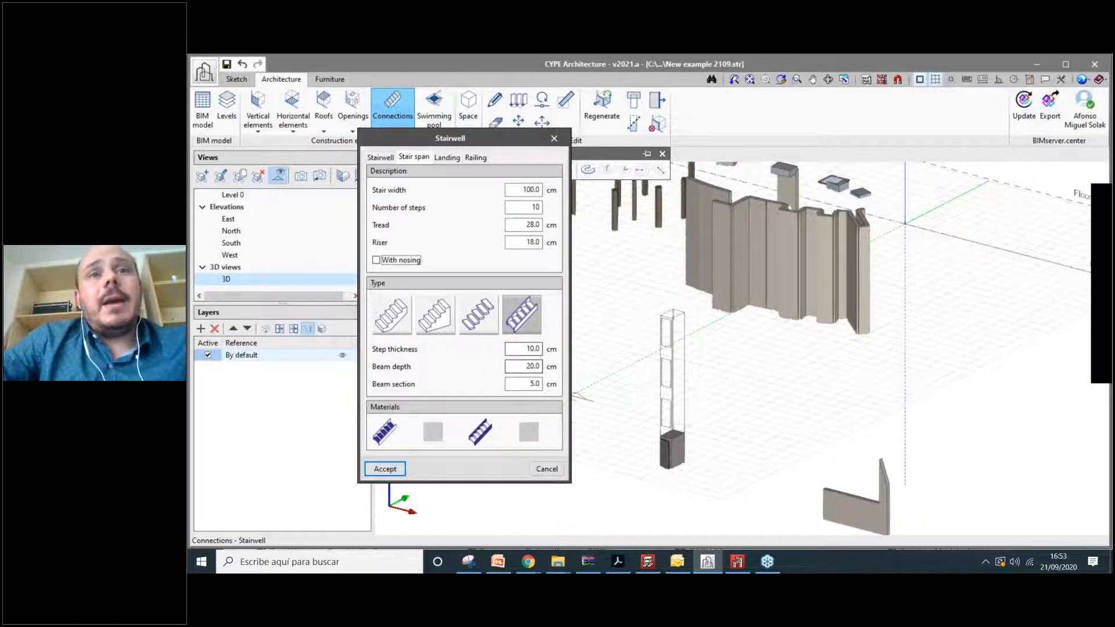
pyautogui.click(484, 323)
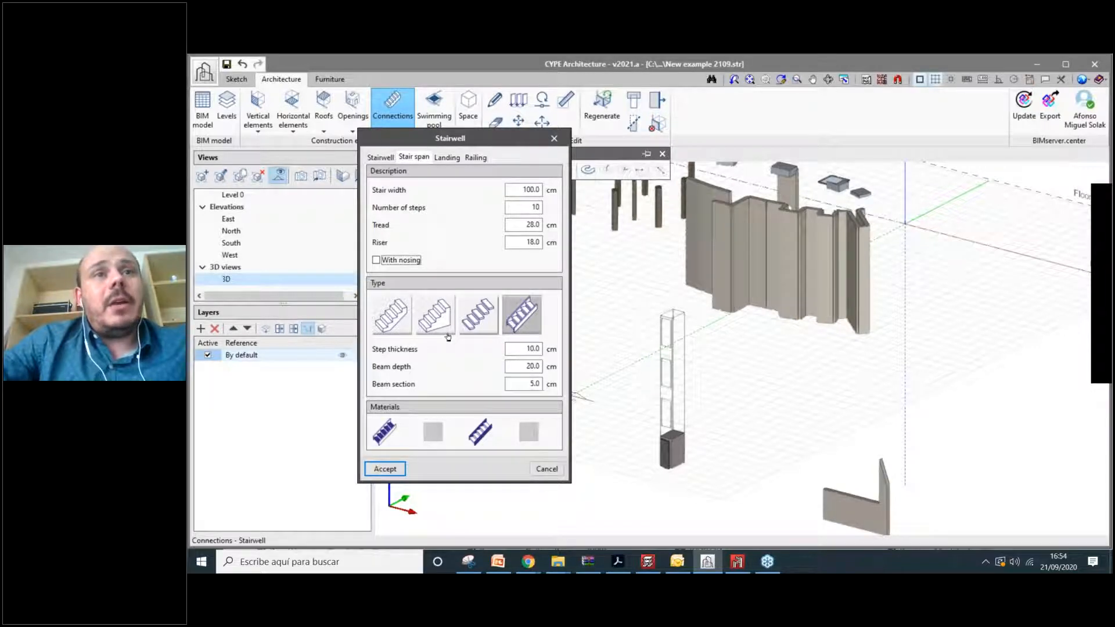
pyautogui.click(434, 324)
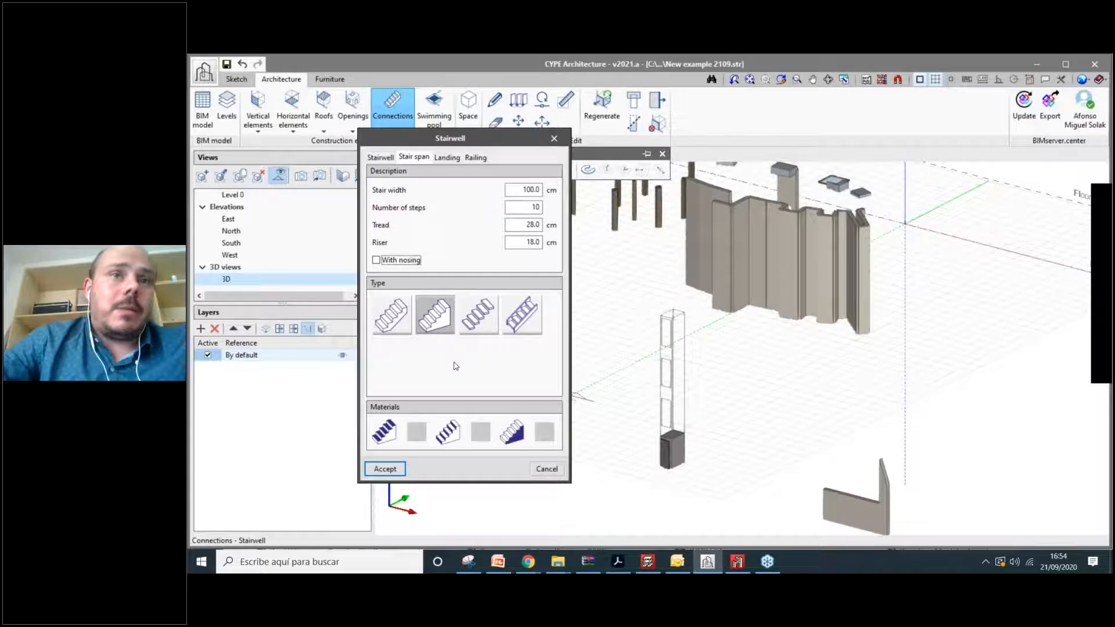
pyautogui.click(519, 319)
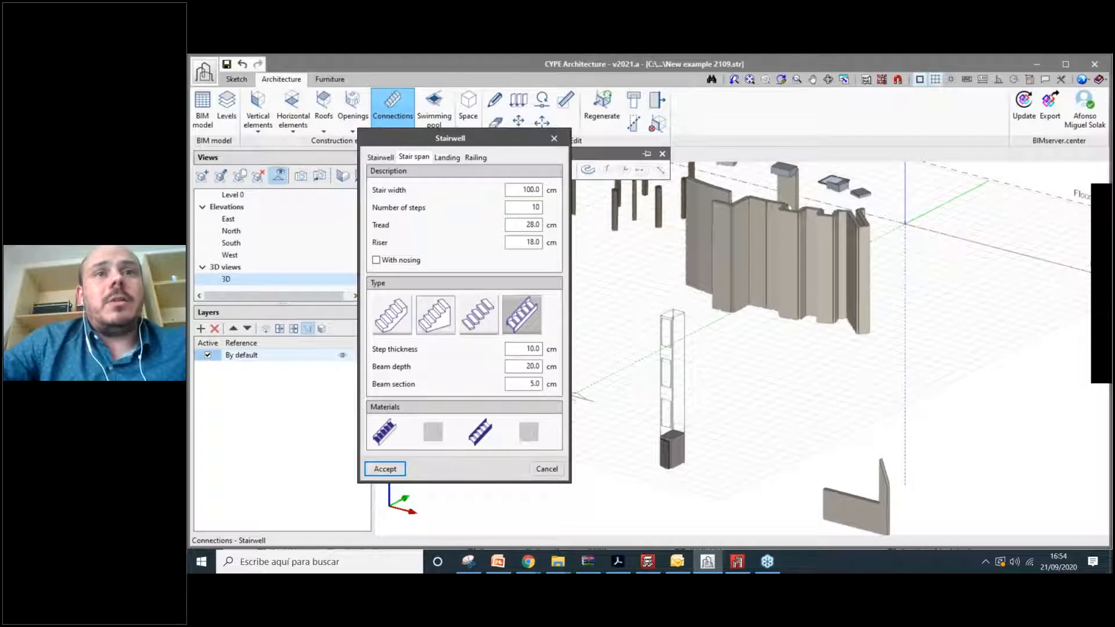
pyautogui.click(435, 315)
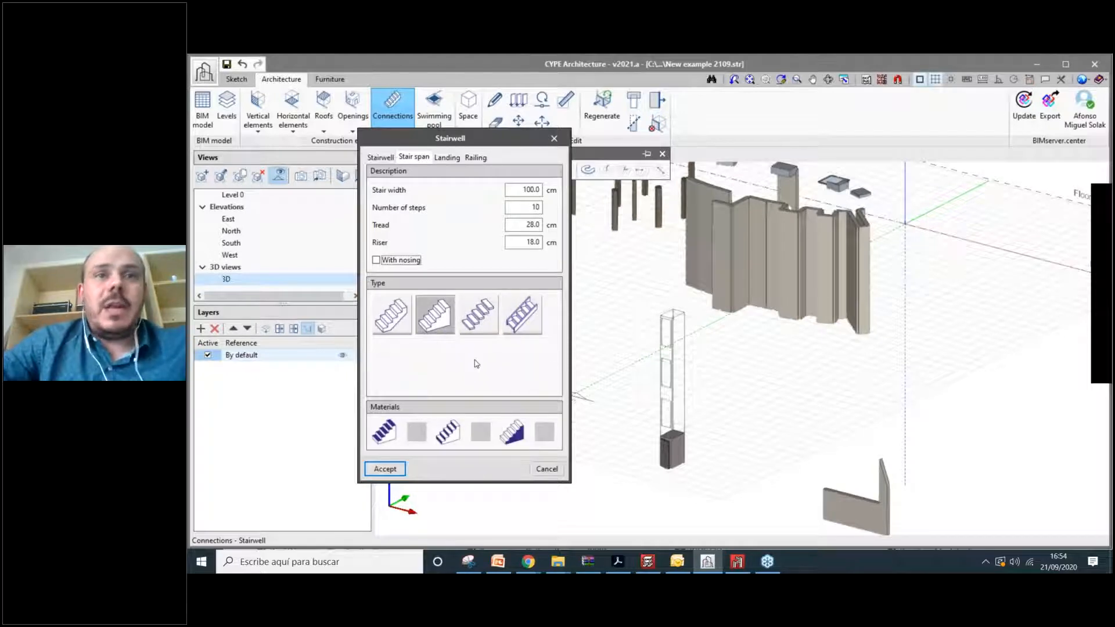
pyautogui.click(523, 317)
pyautogui.click(433, 431)
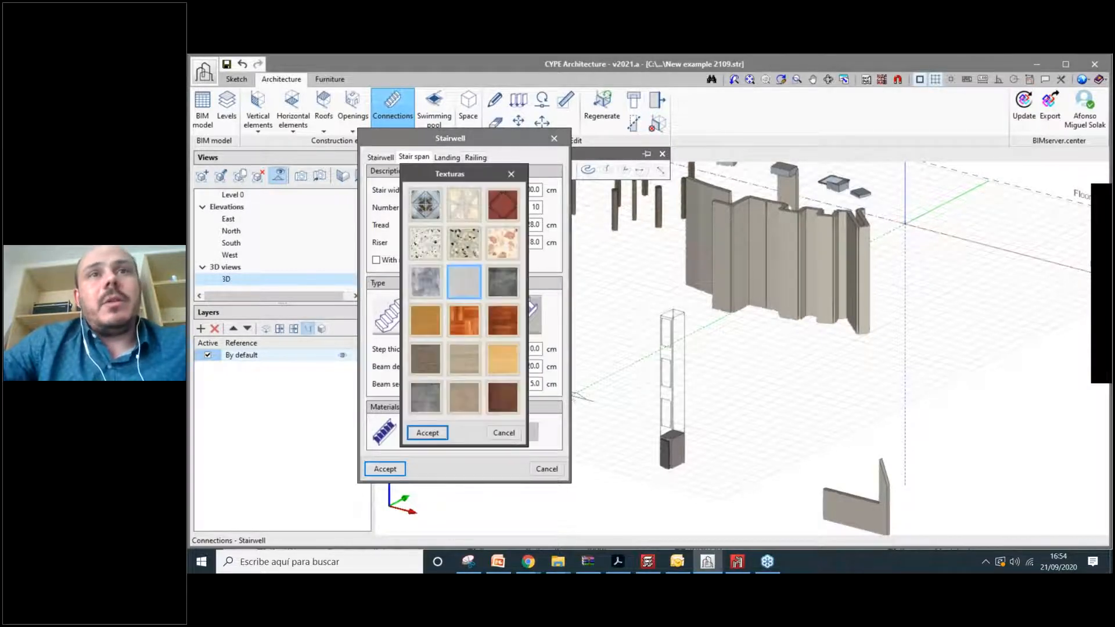
pyautogui.click(510, 175)
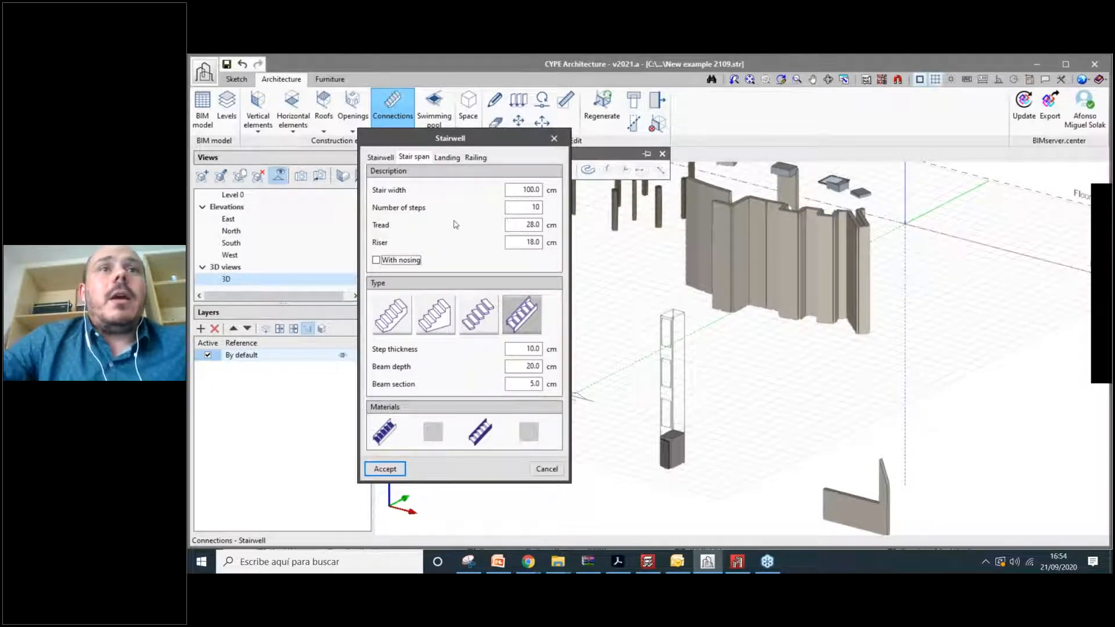
# Set the landing's X dimension to 200 cm, keeping its Y dimension and materials.
pyautogui.click(446, 157)
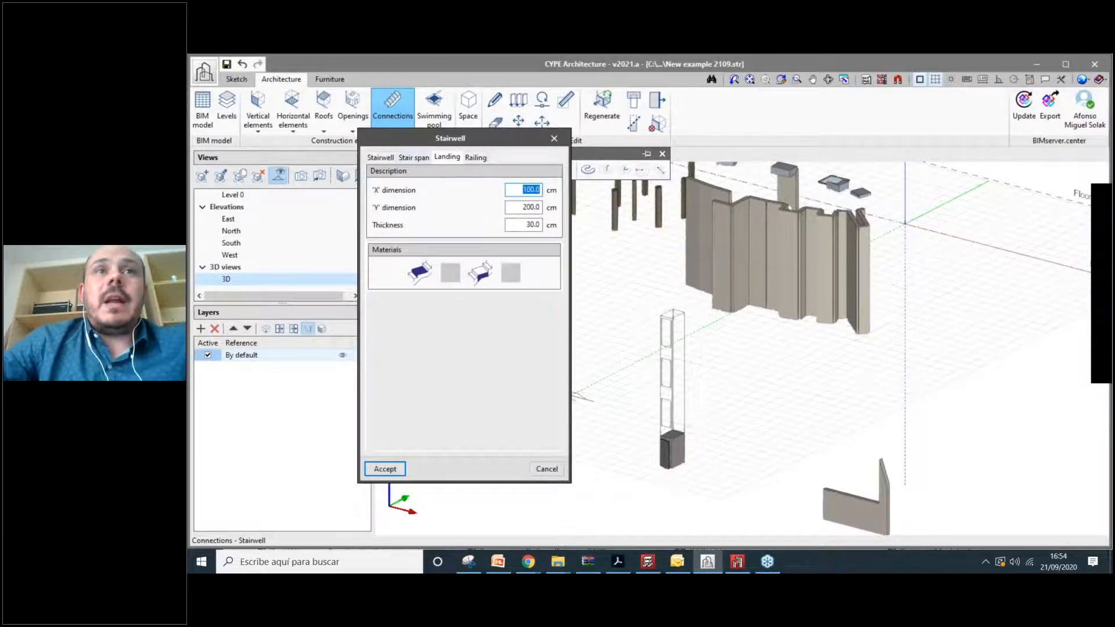
pyautogui.click(403, 157)
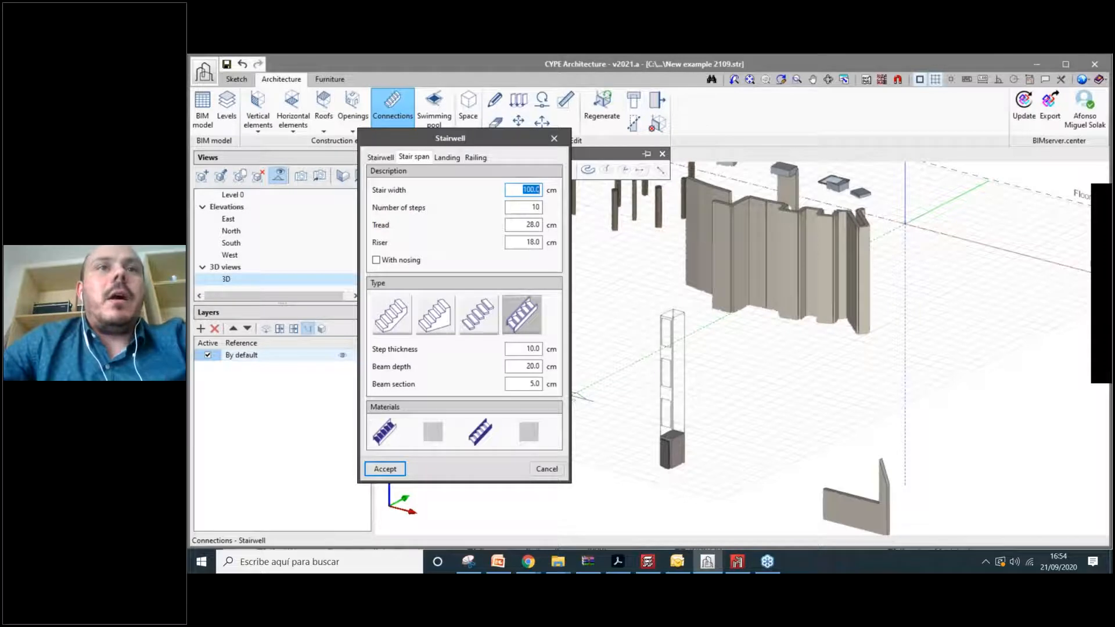
pyautogui.click(447, 157)
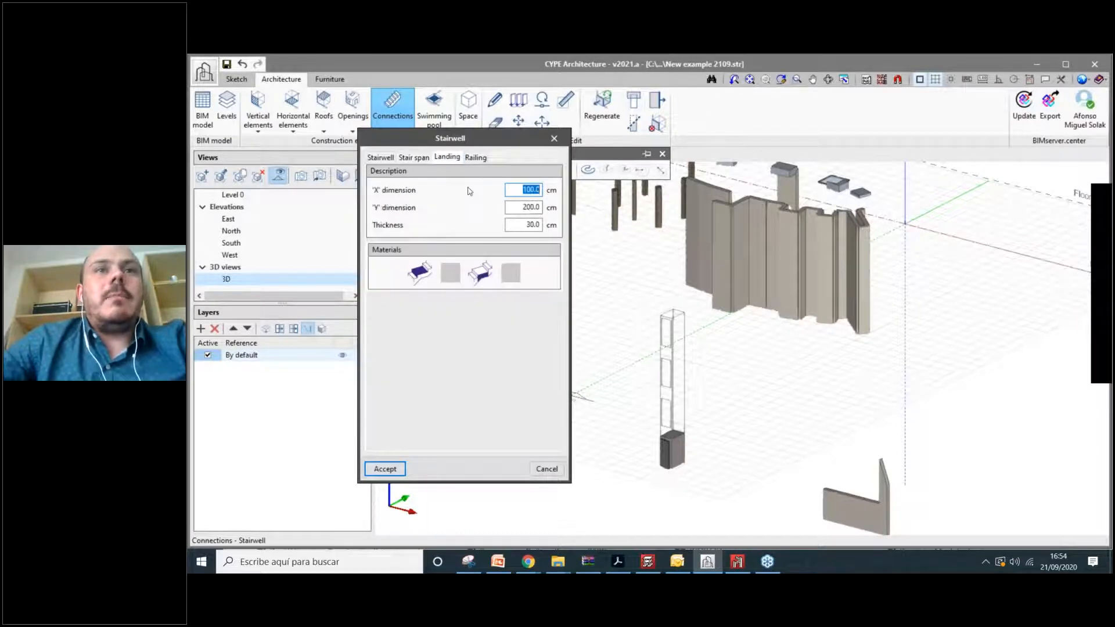
pyautogui.press('BackSpace')
pyautogui.write('200')
pyautogui.click(521, 206)
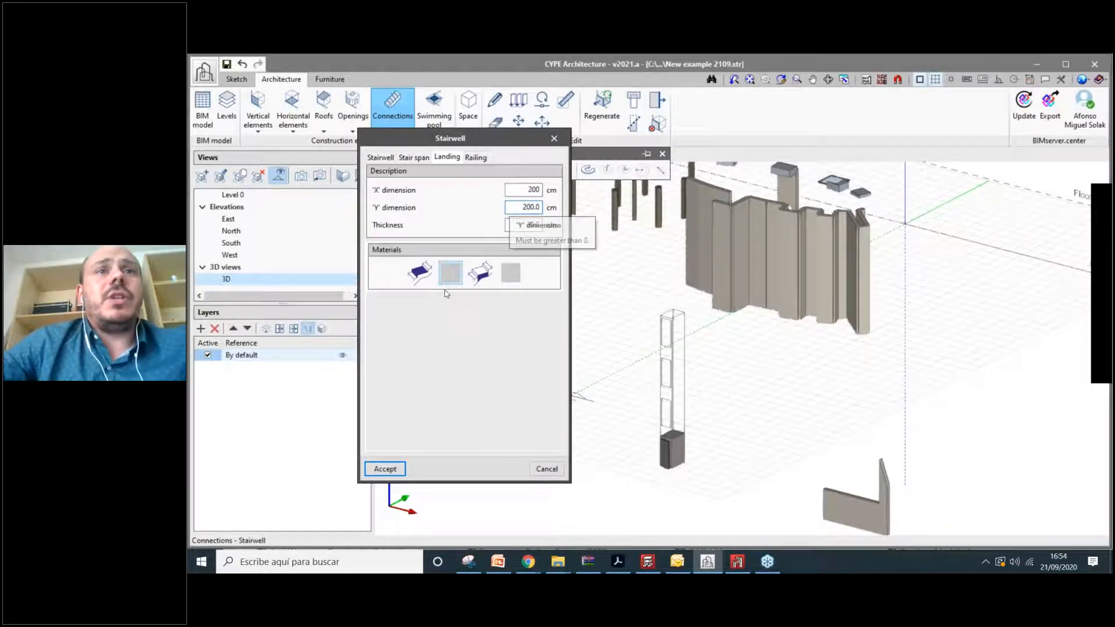
pyautogui.click(450, 272)
pyautogui.press('Return')
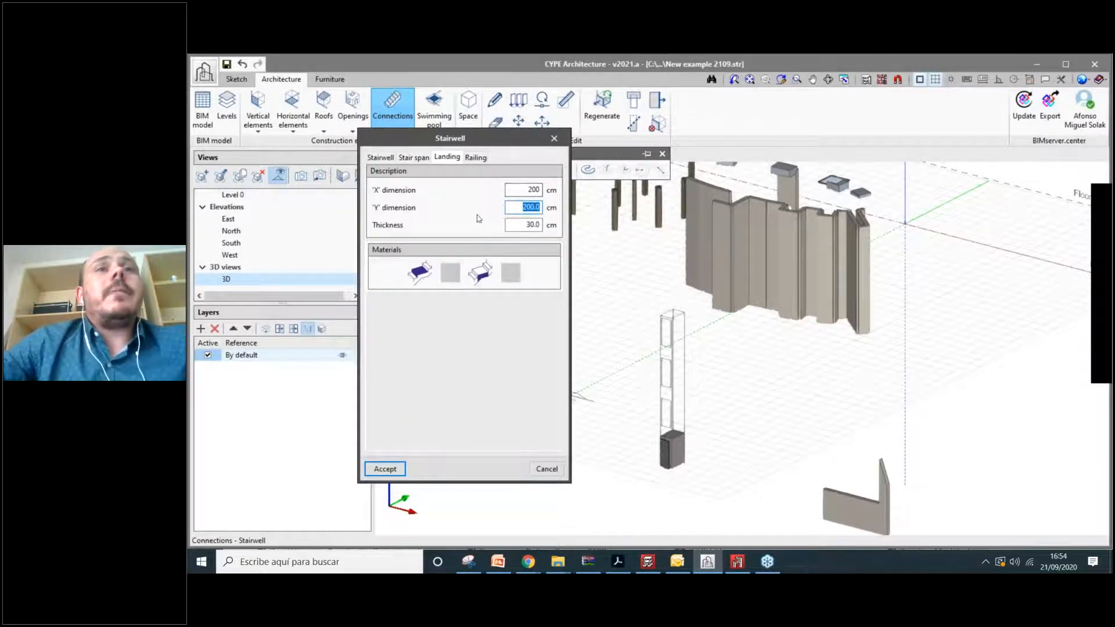
# Choose the railing type with vertical balusters and recheck the general stairwell settings.
pyautogui.click(475, 157)
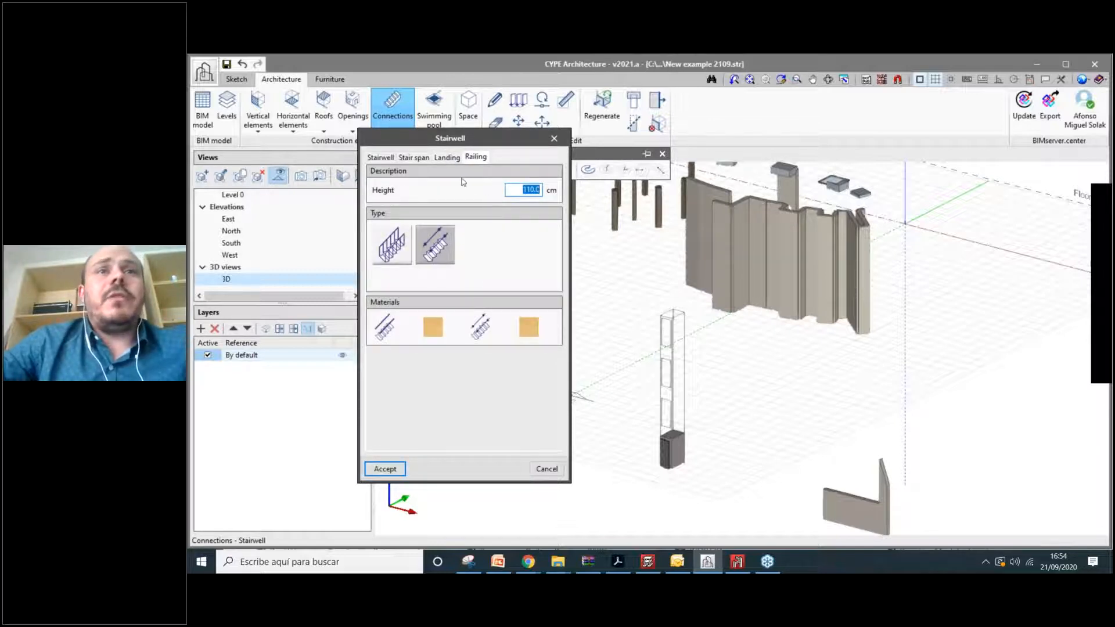
pyautogui.click(388, 230)
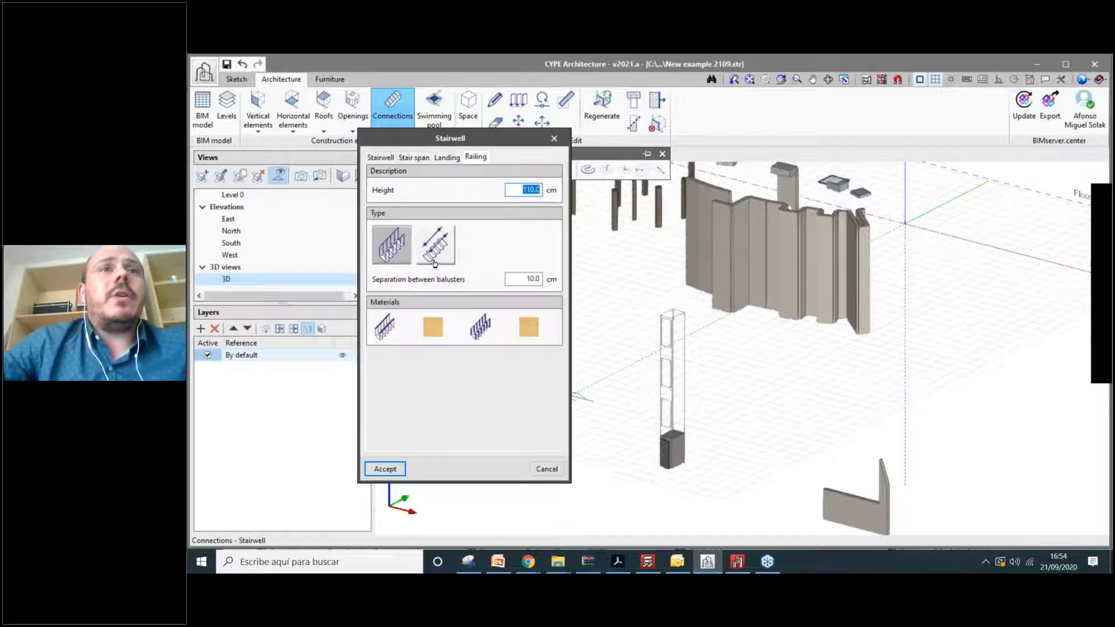
pyautogui.click(381, 157)
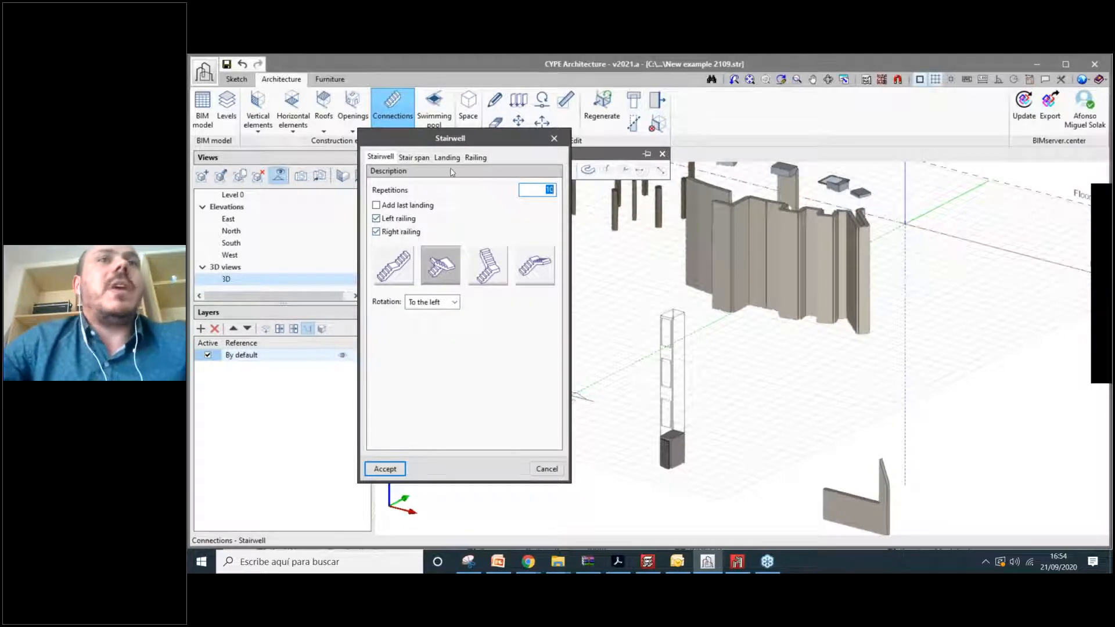
pyautogui.click(473, 157)
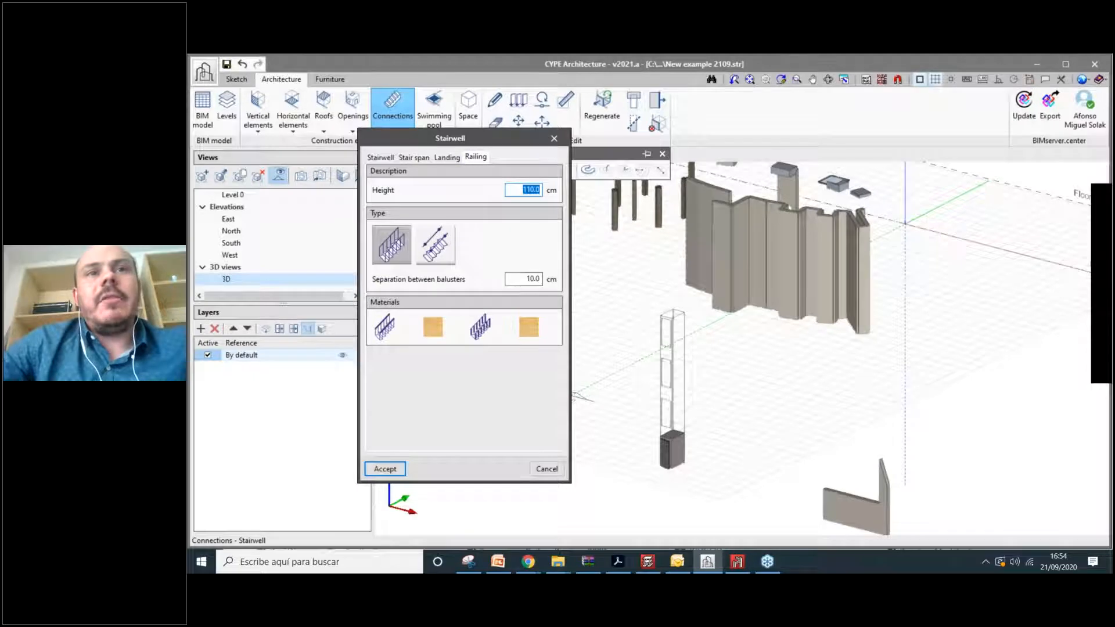
# Accept the stairwell settings and place the stairwell on open ground near the elevator.
pyautogui.click(397, 467)
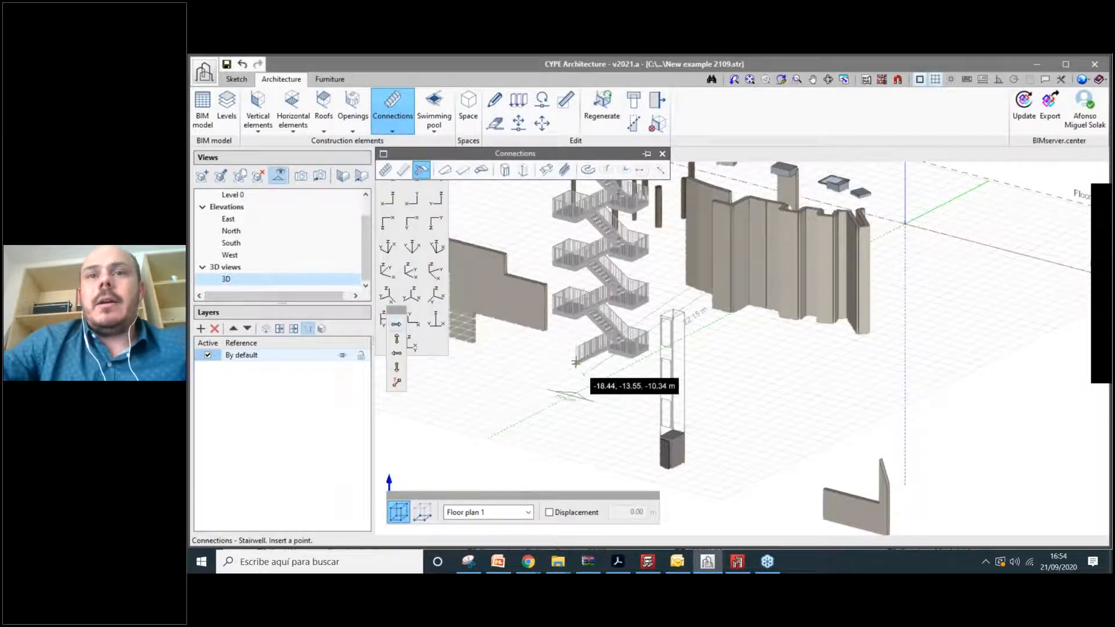
pyautogui.scroll(-2, 576, 363)
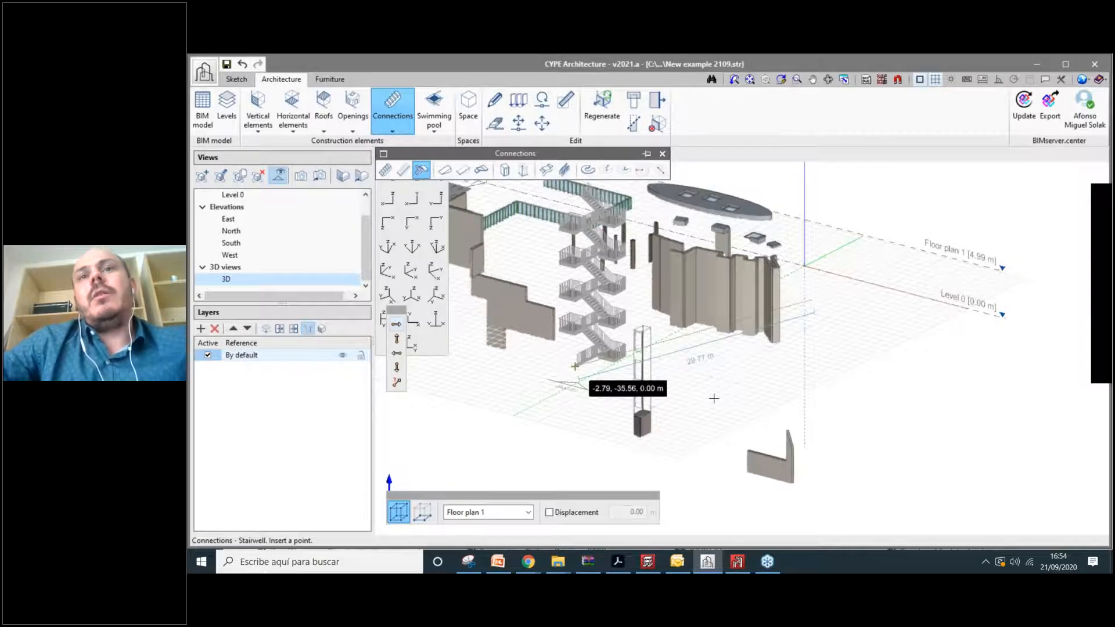
pyautogui.click(711, 400)
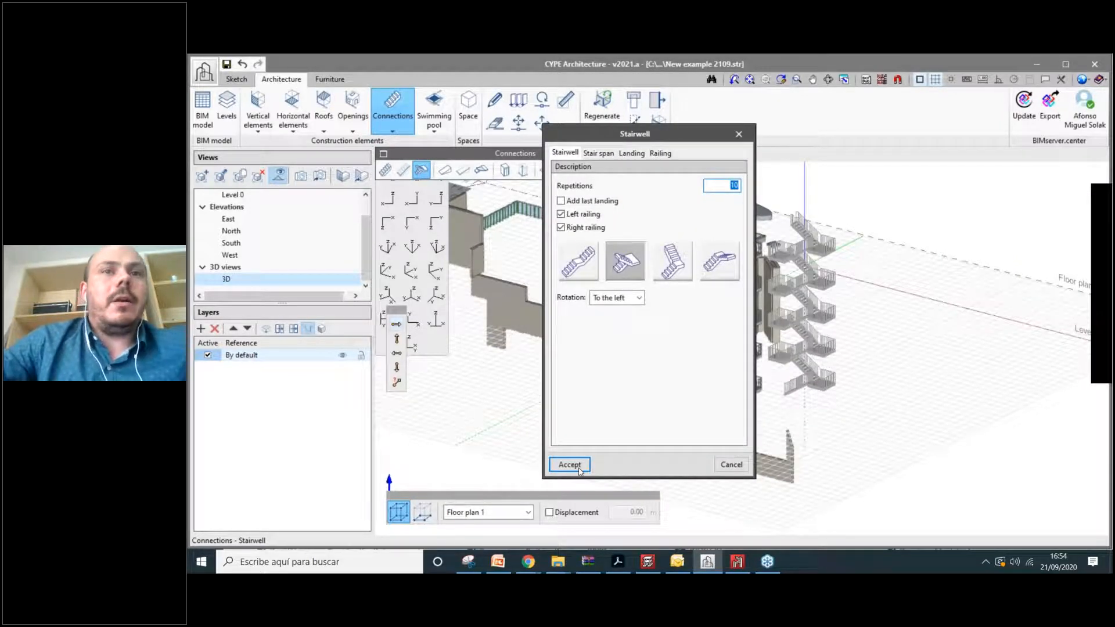
pyautogui.click(579, 471)
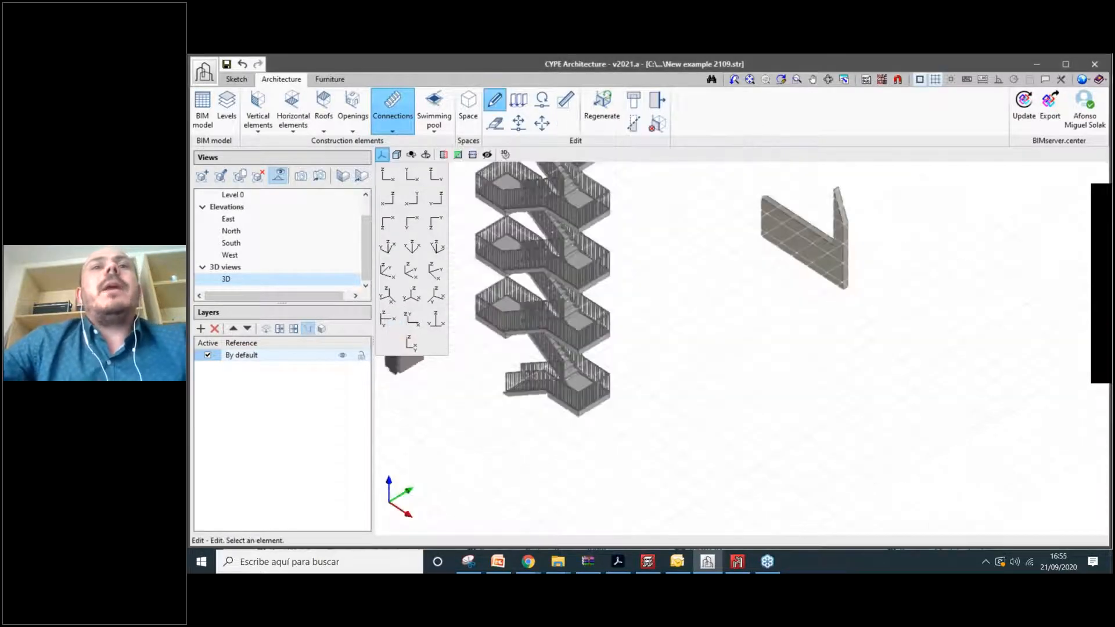
# Inspect the placed stairwell from several sides and delete its lowest stair flight, keeping the railing.
pyautogui.moveTo(637, 298); pyautogui.dragTo(543, 382, button='middle')
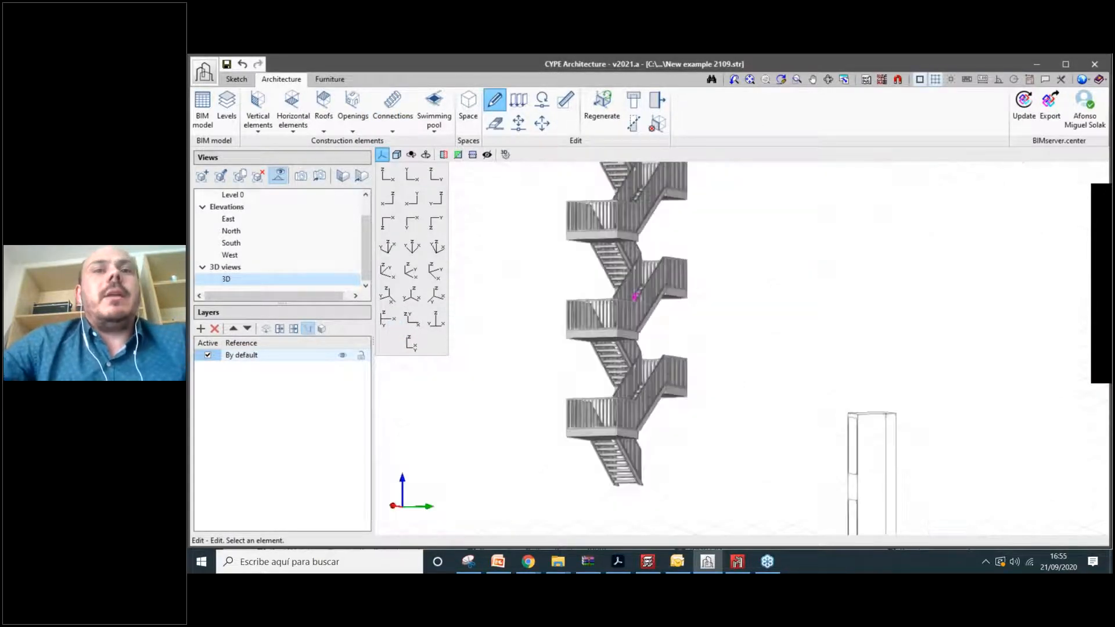
pyautogui.moveTo(636, 296); pyautogui.dragTo(607, 304, button='middle')
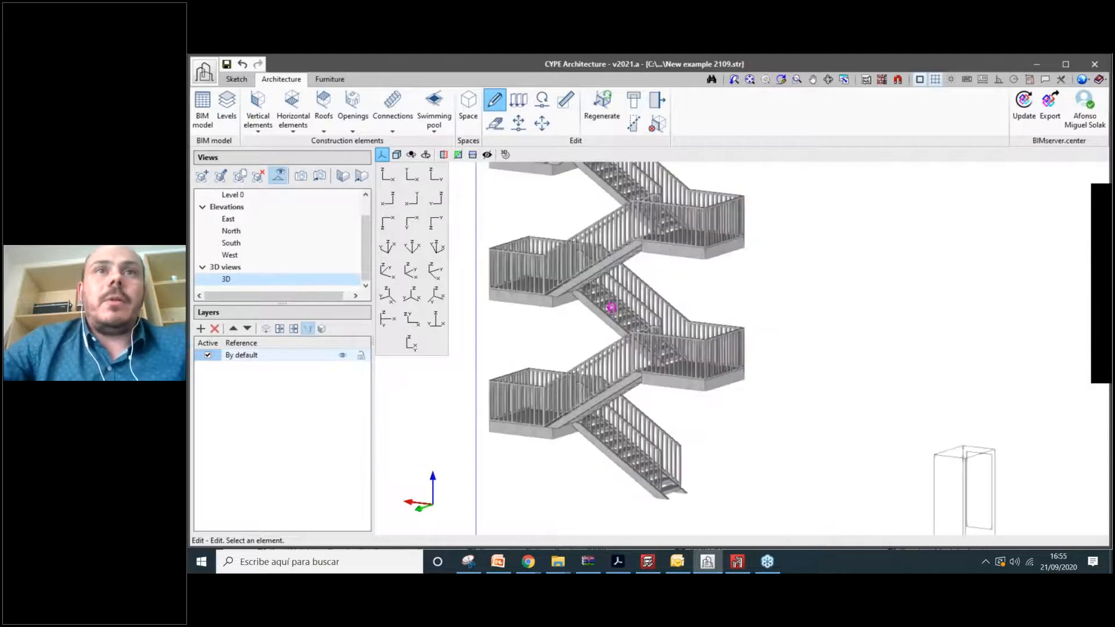
pyautogui.click(495, 123)
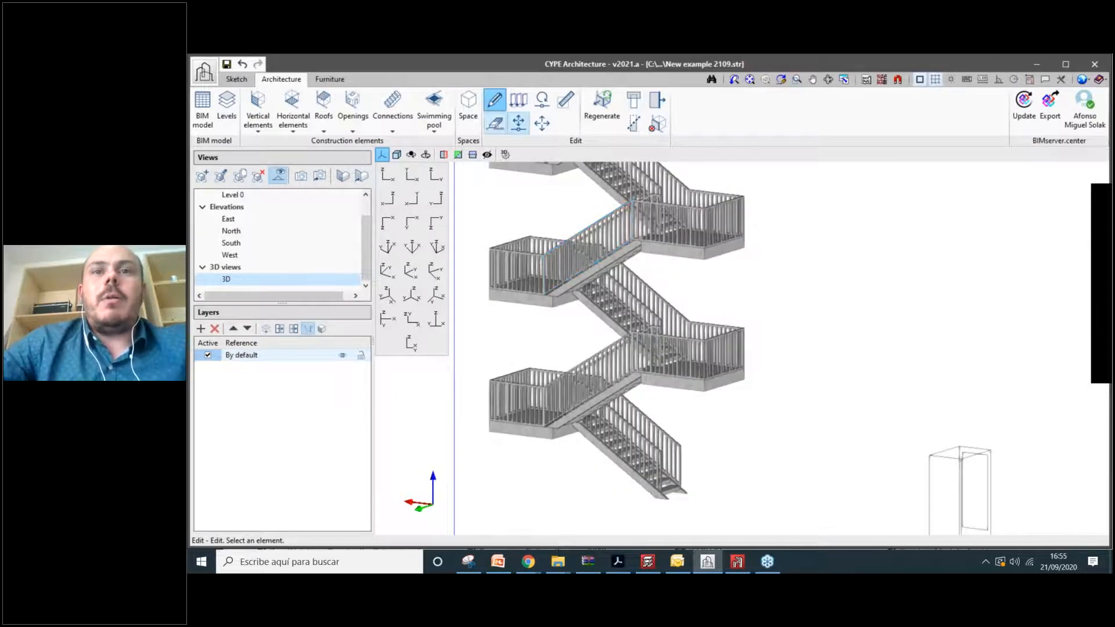
pyautogui.click(623, 469)
# Move the stairwell's lowest landing out onto the open ground beside the remaining railing.
pyautogui.click(541, 123)
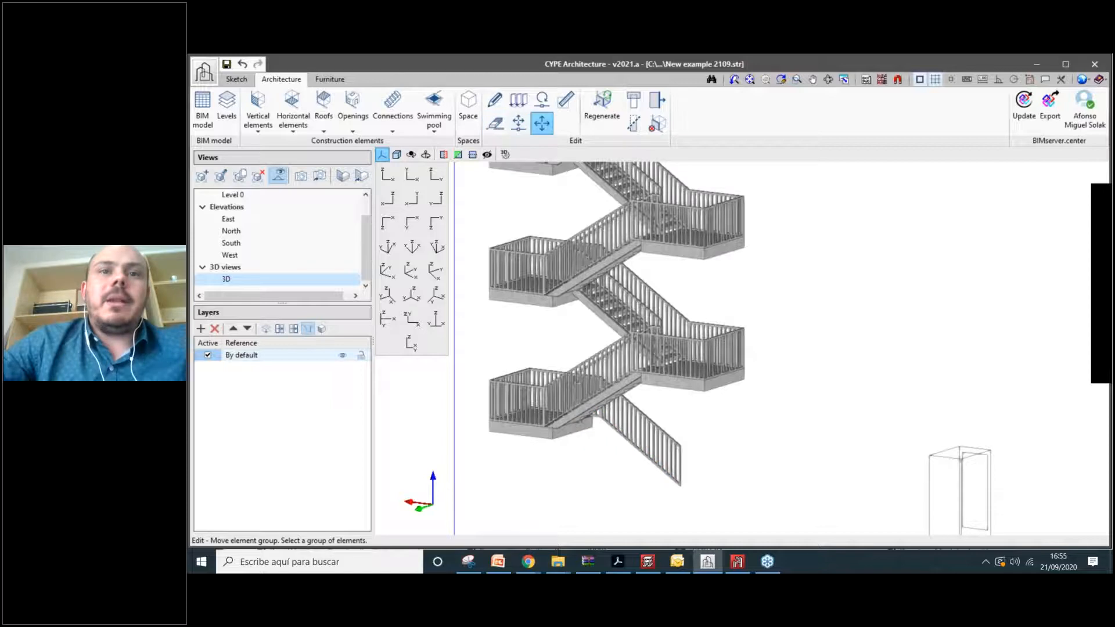
pyautogui.click(556, 428)
pyautogui.click(559, 434)
pyautogui.click(777, 455)
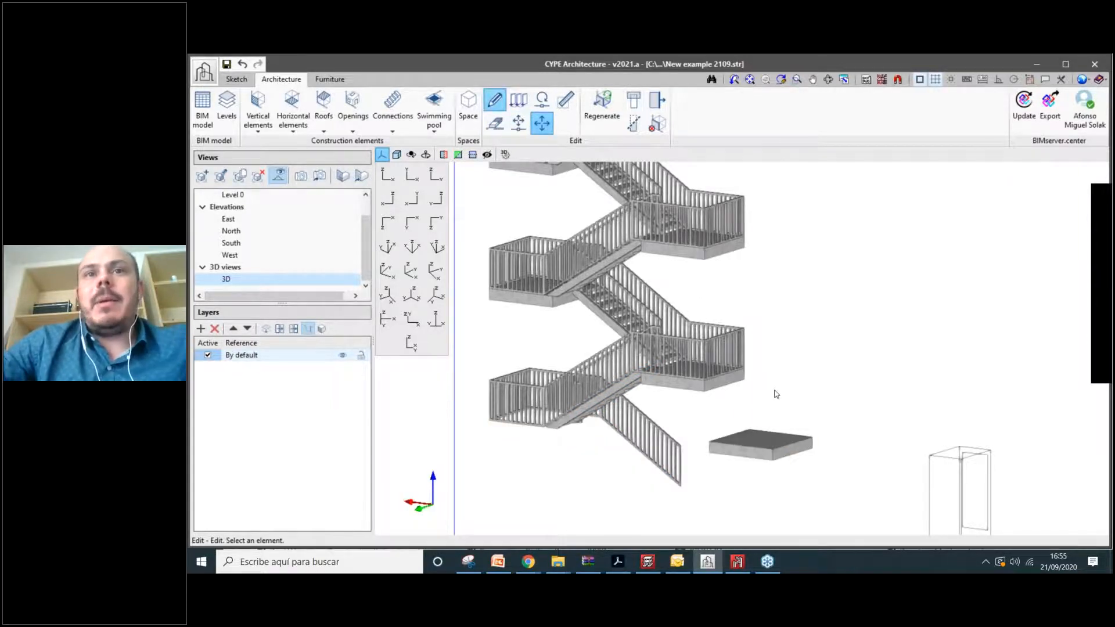
# Edit the moved landing's outline, setting the X coordinate of its third point to 4 m.
pyautogui.click(772, 442)
pyautogui.moveTo(659, 139); pyautogui.dragTo(480, 169)
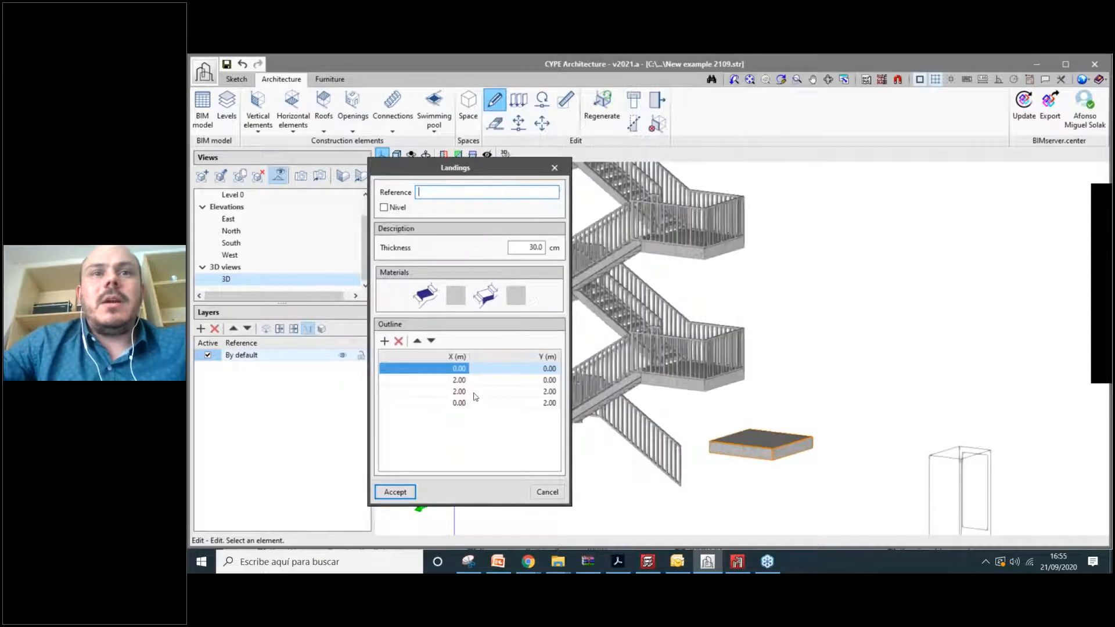
pyautogui.click(460, 392)
pyautogui.click(461, 399)
pyautogui.write('4')
pyautogui.press('Return')
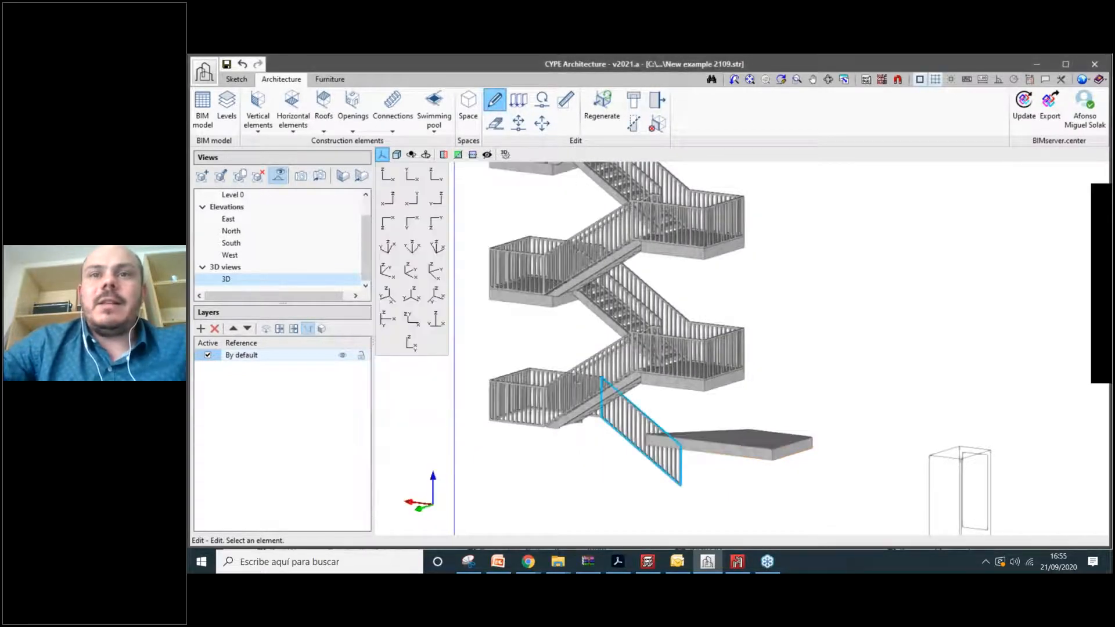
# Set the separation between balusters to 20 cm for one landing railing of the stairwell.
pyautogui.moveTo(641, 432)
pyautogui.keyDown('shift'); pyautogui.mouseDown(button='middle')
pyautogui.moveTo(868, 471)
pyautogui.moveTo(730, 297)
pyautogui.moveTo(825, 409)
pyautogui.moveTo(863, 435)
pyautogui.moveTo(639, 447)
pyautogui.mouseUp(button='middle'); pyautogui.keyUp('shift')
pyautogui.scroll(-4, 824, 409)
pyautogui.scroll(-3, 864, 435)
pyautogui.scroll(3, 863, 435)
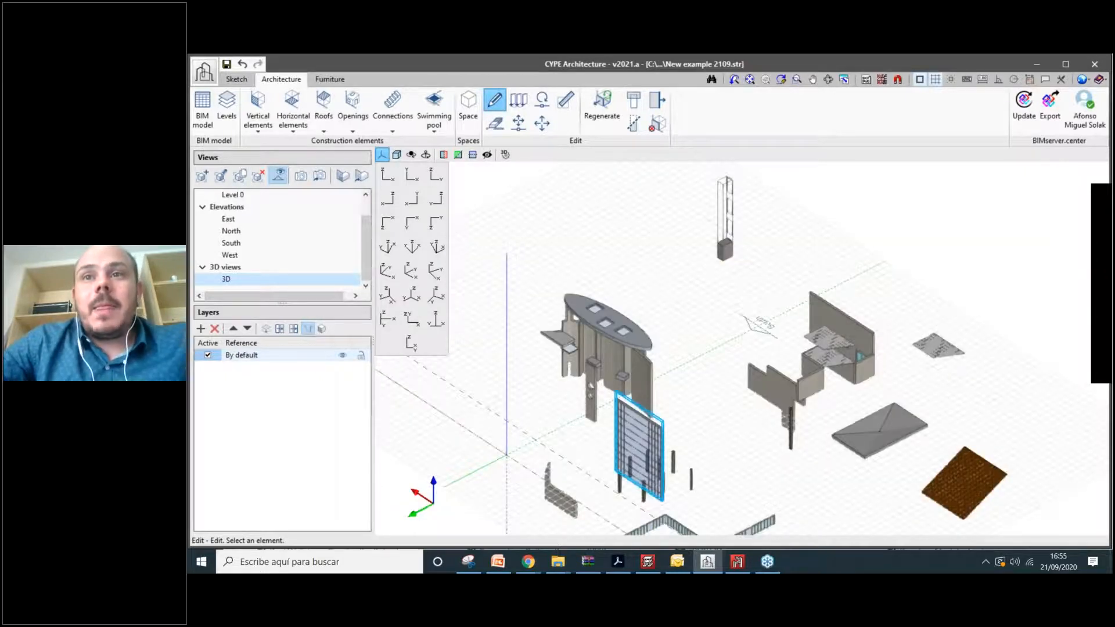
pyautogui.scroll(-2, 867, 429)
pyautogui.keyDown('shift'); pyautogui.moveTo(866, 429); pyautogui.dragTo(601, 354, button='middle'); pyautogui.keyUp('shift')
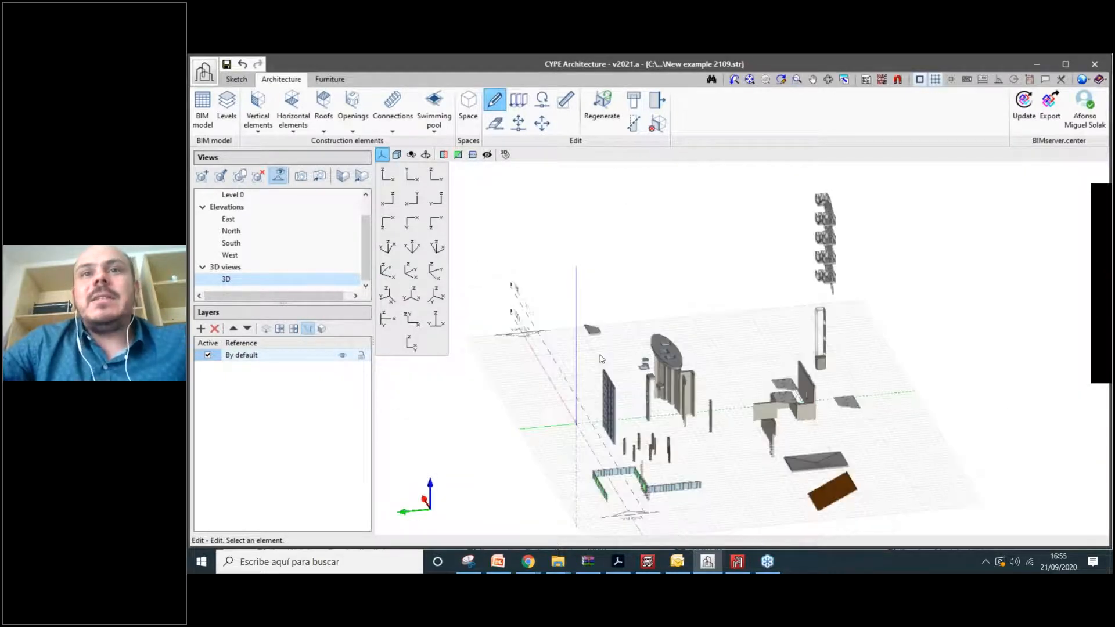
pyautogui.scroll(6, 600, 354)
pyautogui.click(647, 394)
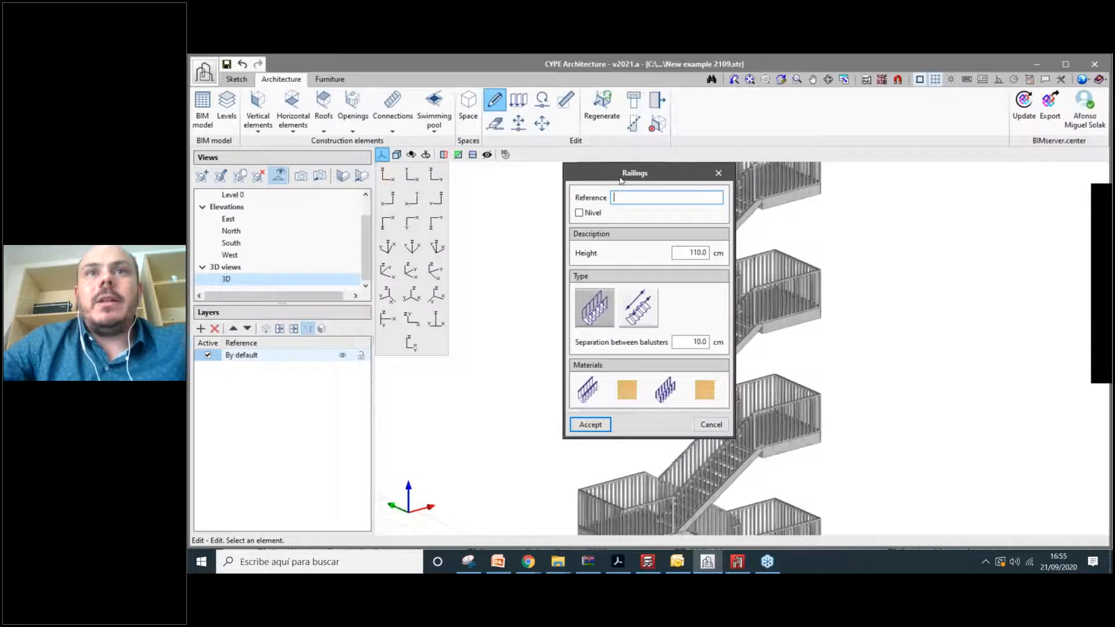
pyautogui.moveTo(627, 177); pyautogui.dragTo(384, 157)
pyautogui.doubleClick(455, 321)
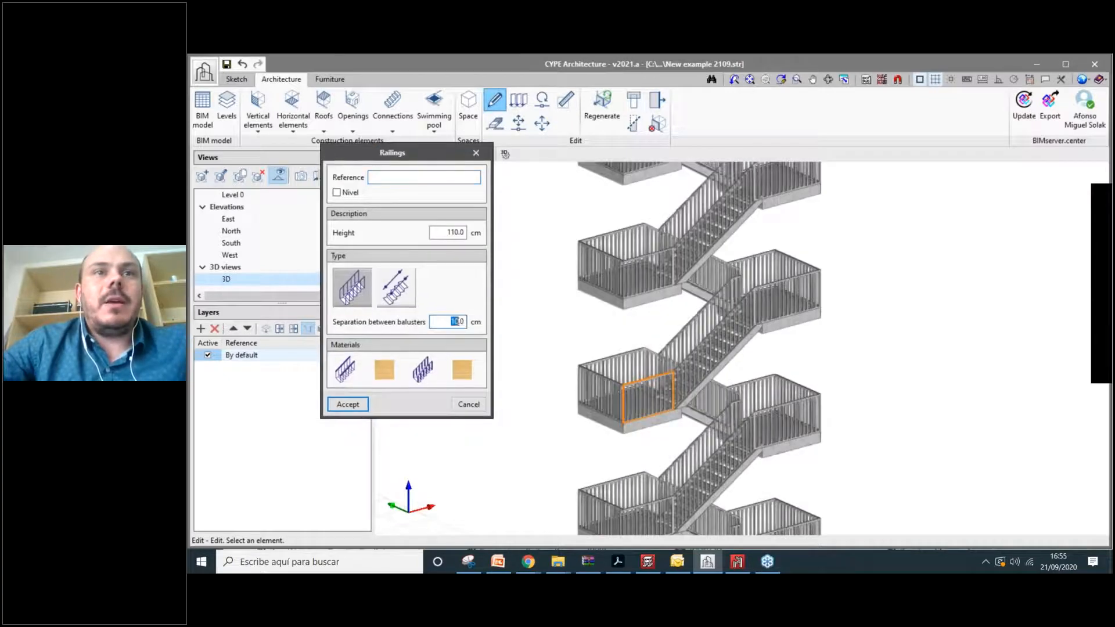
pyautogui.write('20')
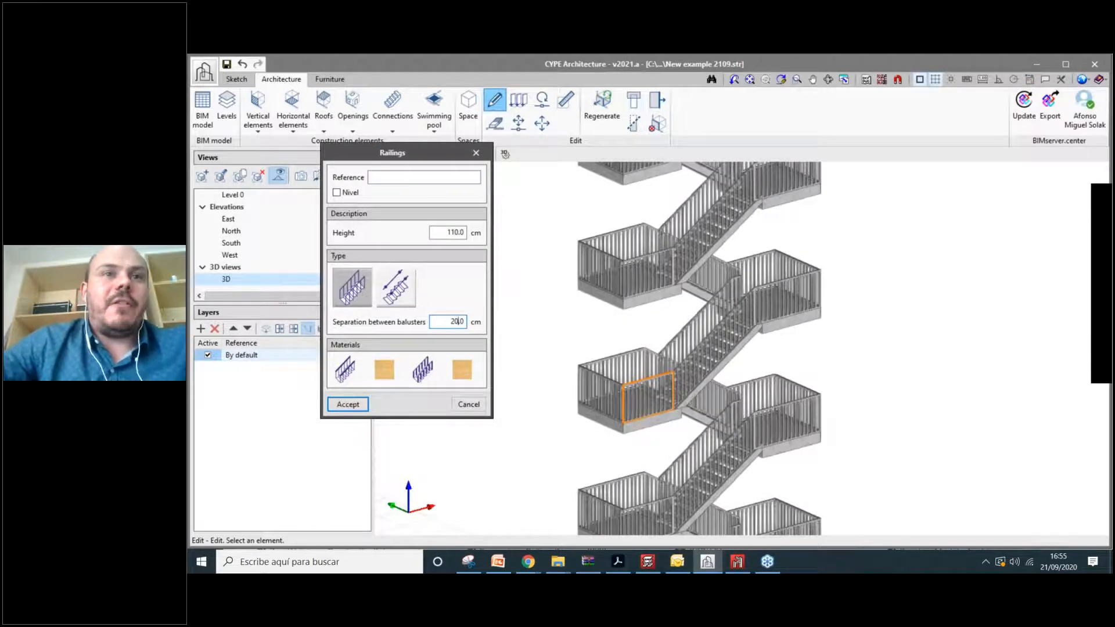
pyautogui.click(348, 408)
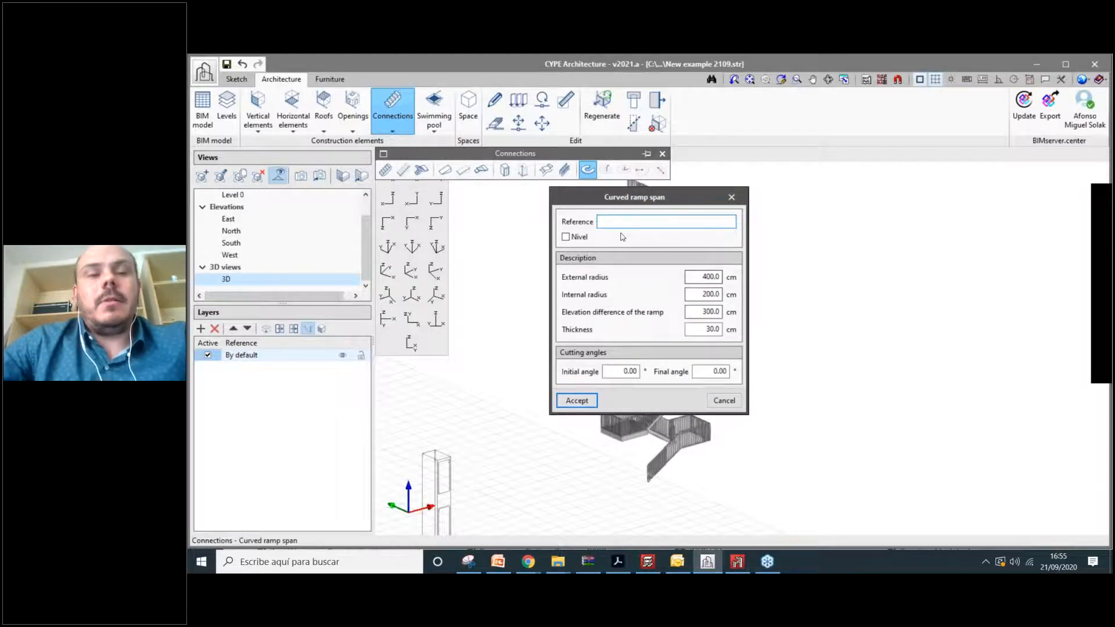
# Create a curved ramp span referenced "Ramp 1" with the default dimensions and place it on open ground near the stairwell.
pyautogui.write('Ramp 1')
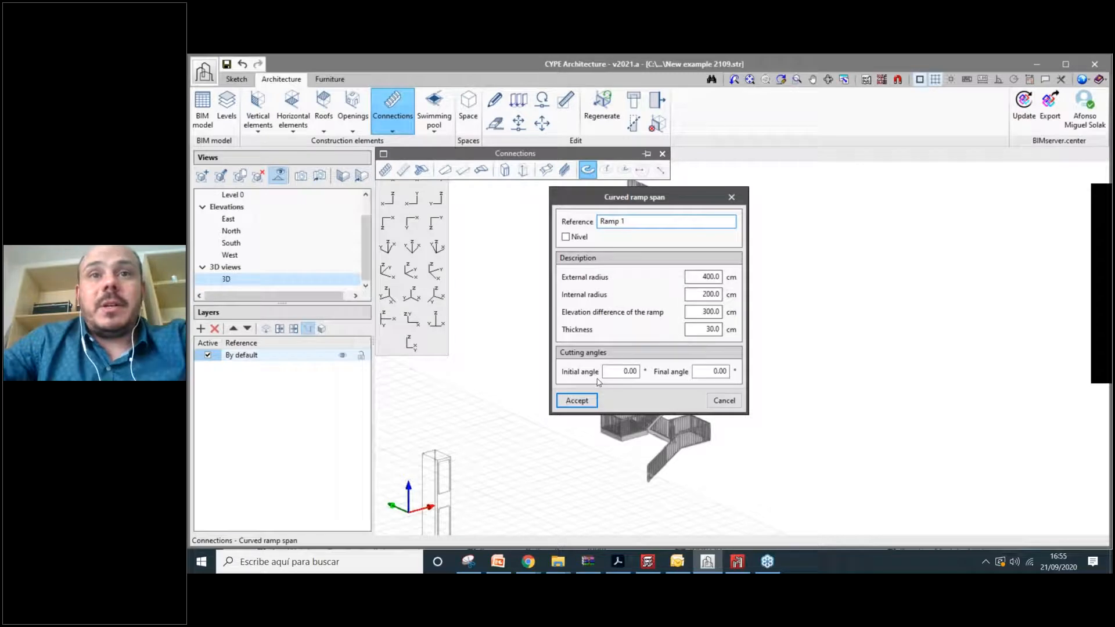
pyautogui.press('Return')
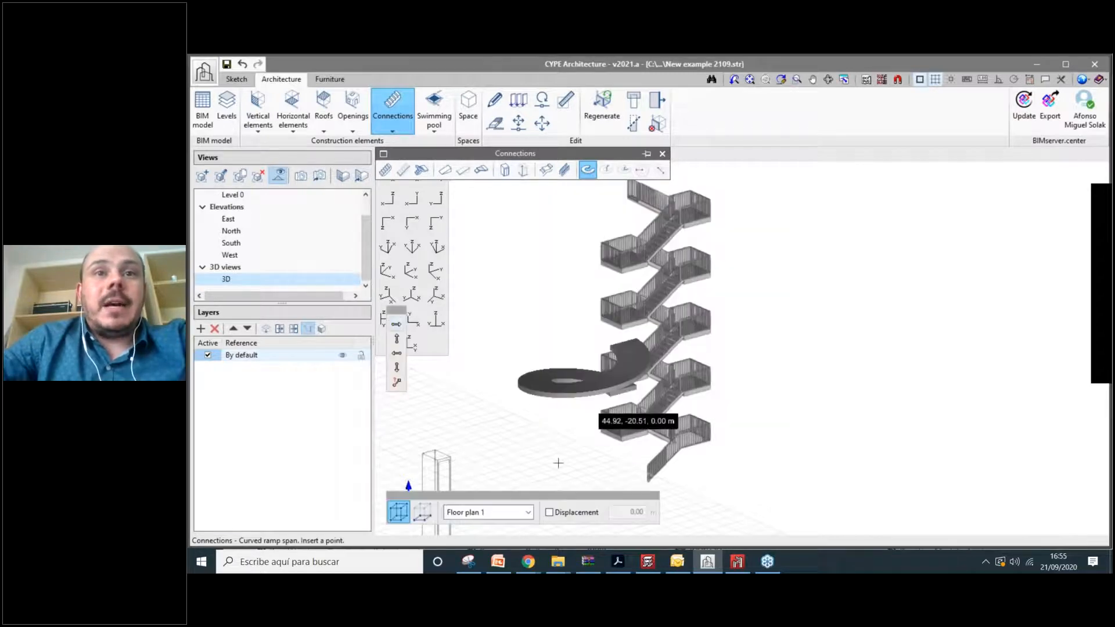
pyautogui.click(481, 365)
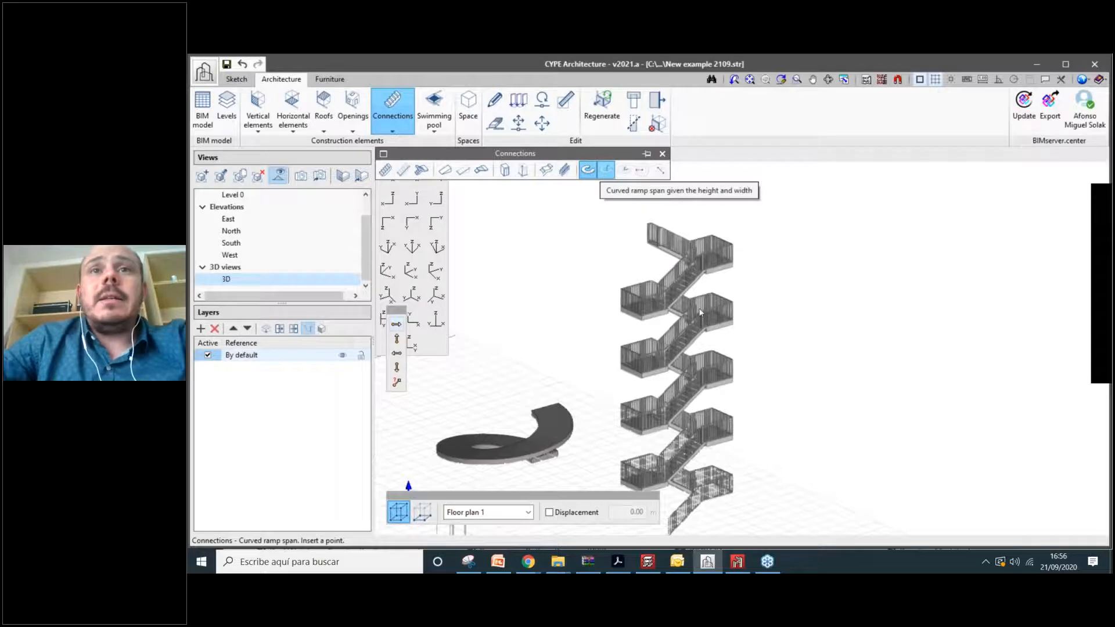
pyautogui.click(604, 172)
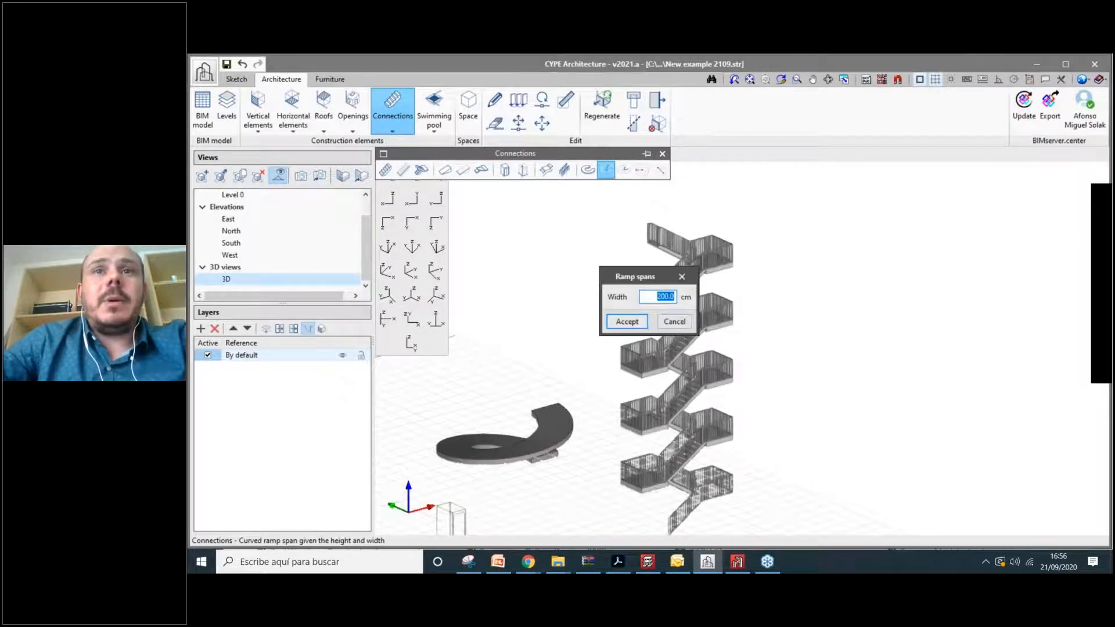
pyautogui.press('Return')
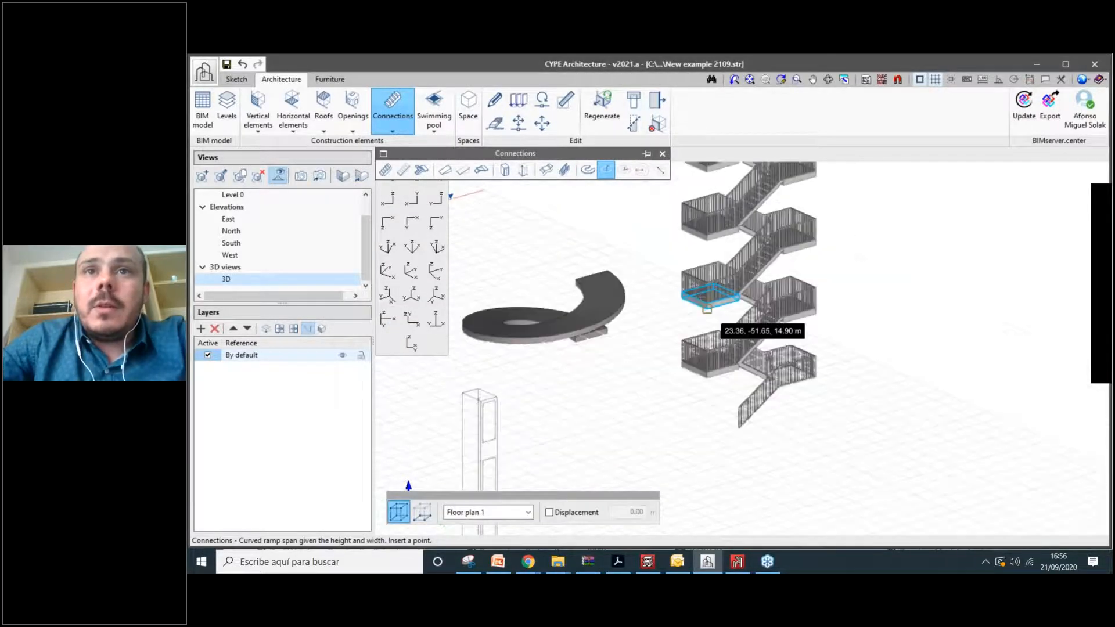
pyautogui.scroll(3, 706, 309)
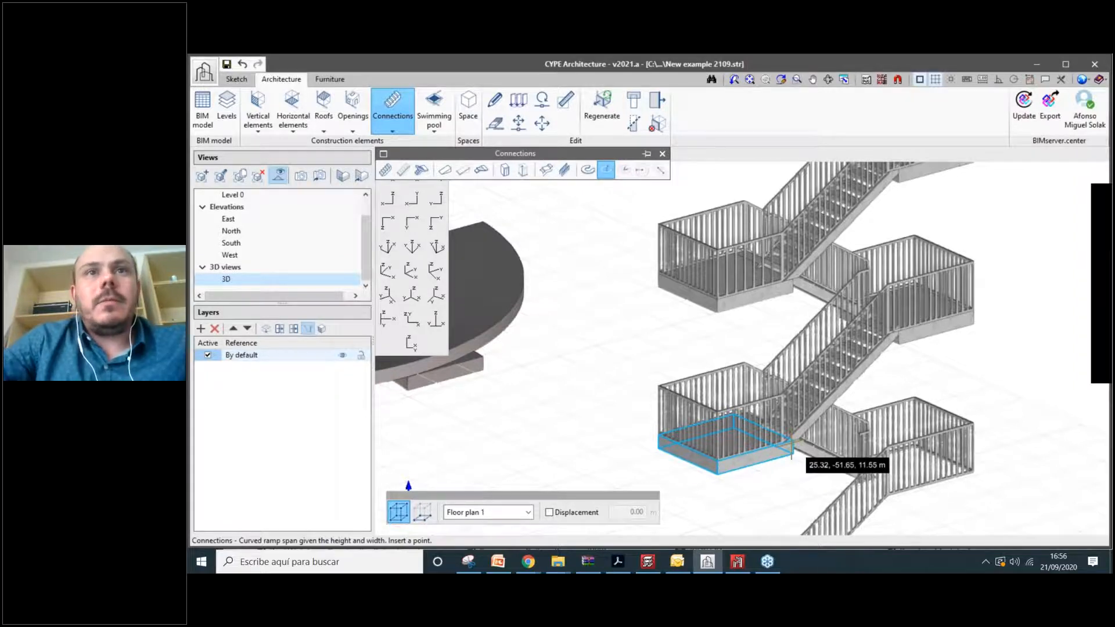
pyautogui.press('Escape')
pyautogui.scroll(-3, 675, 263)
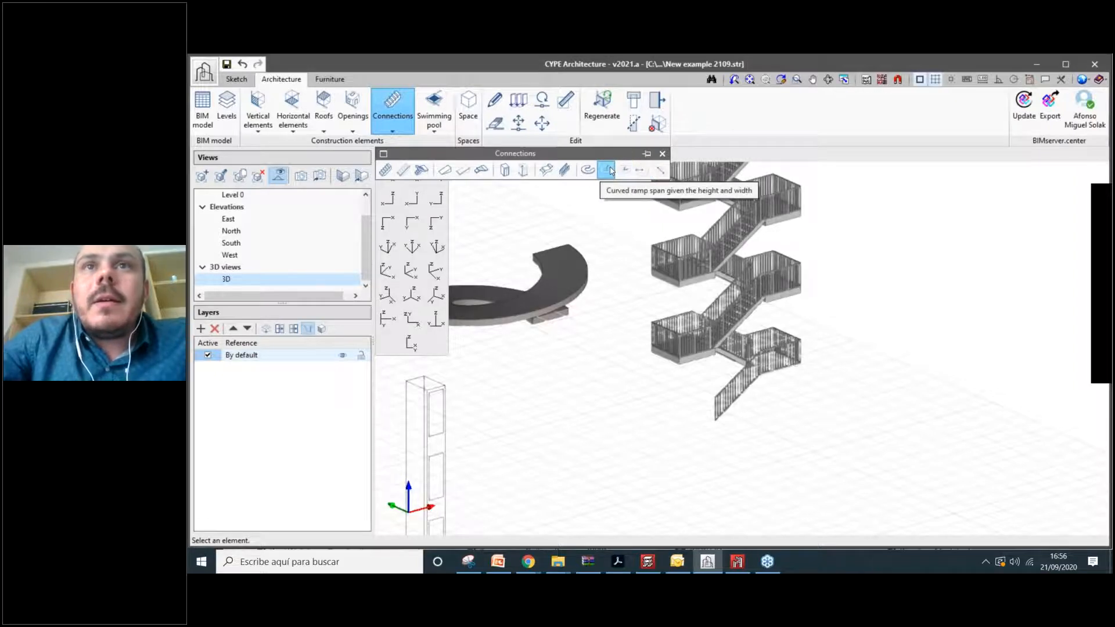
pyautogui.click(623, 170)
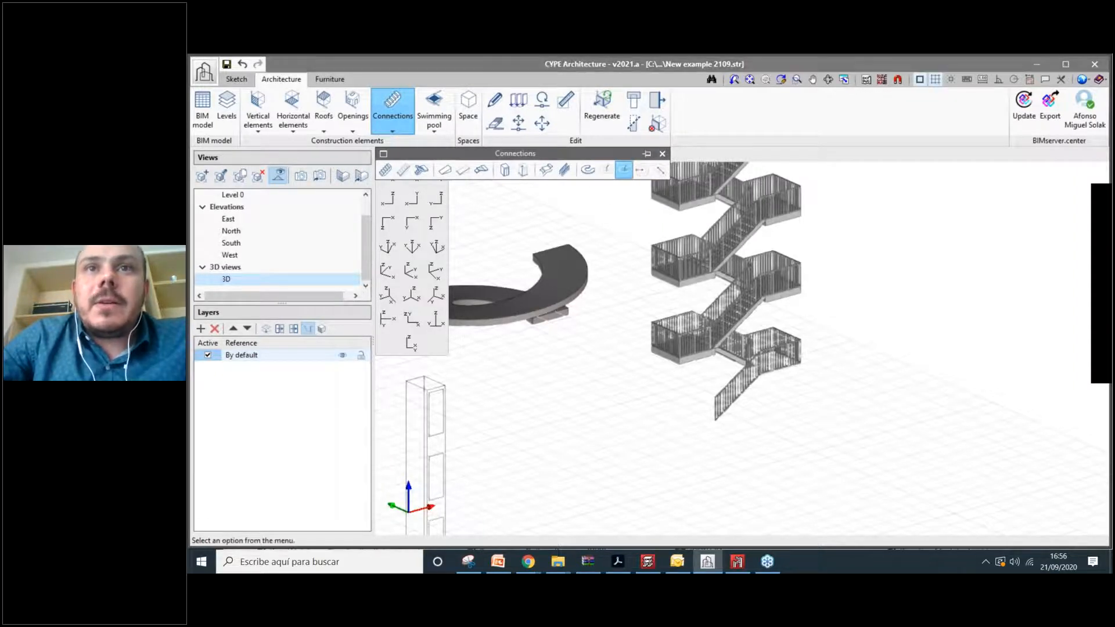
pyautogui.scroll(2, 646, 268)
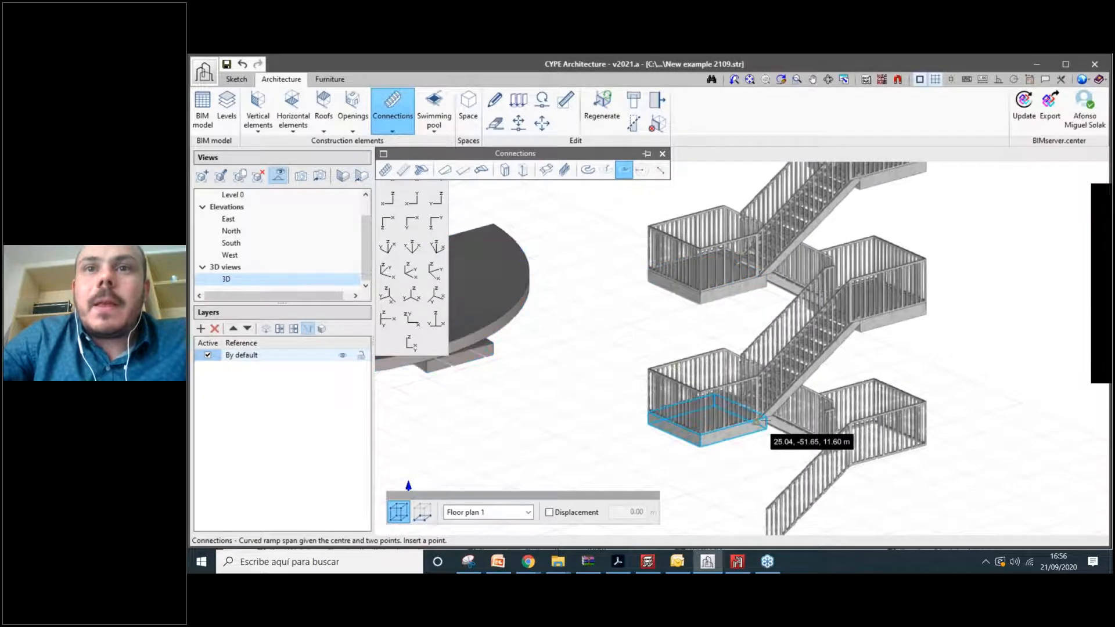
pyautogui.press('Escape')
pyautogui.scroll(-3, 663, 295)
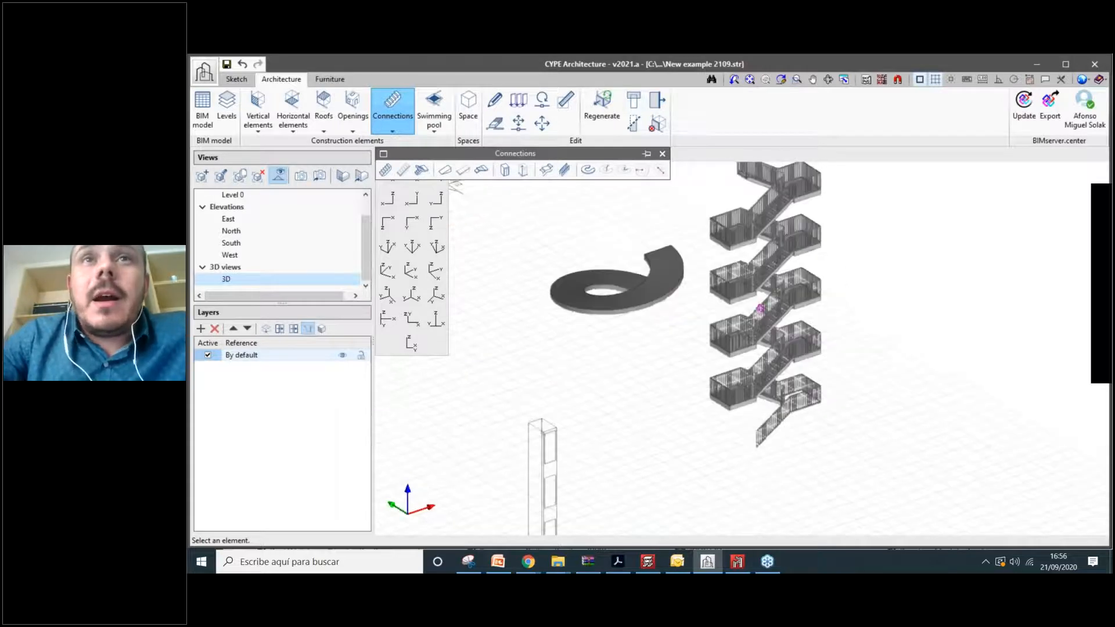
pyautogui.scroll(3, 645, 244)
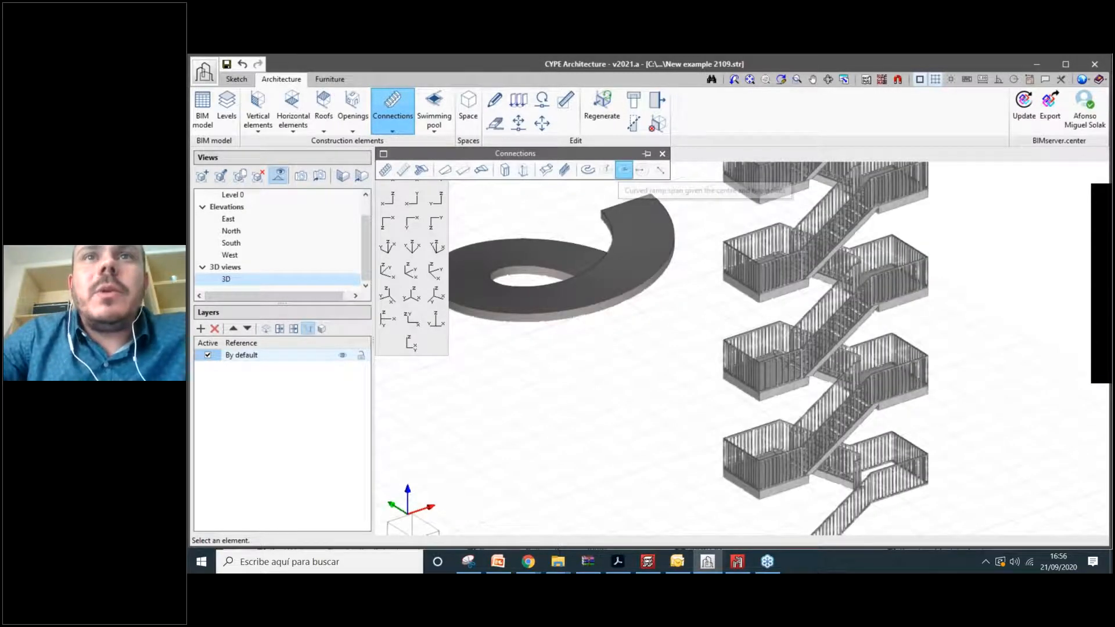
pyautogui.click(624, 171)
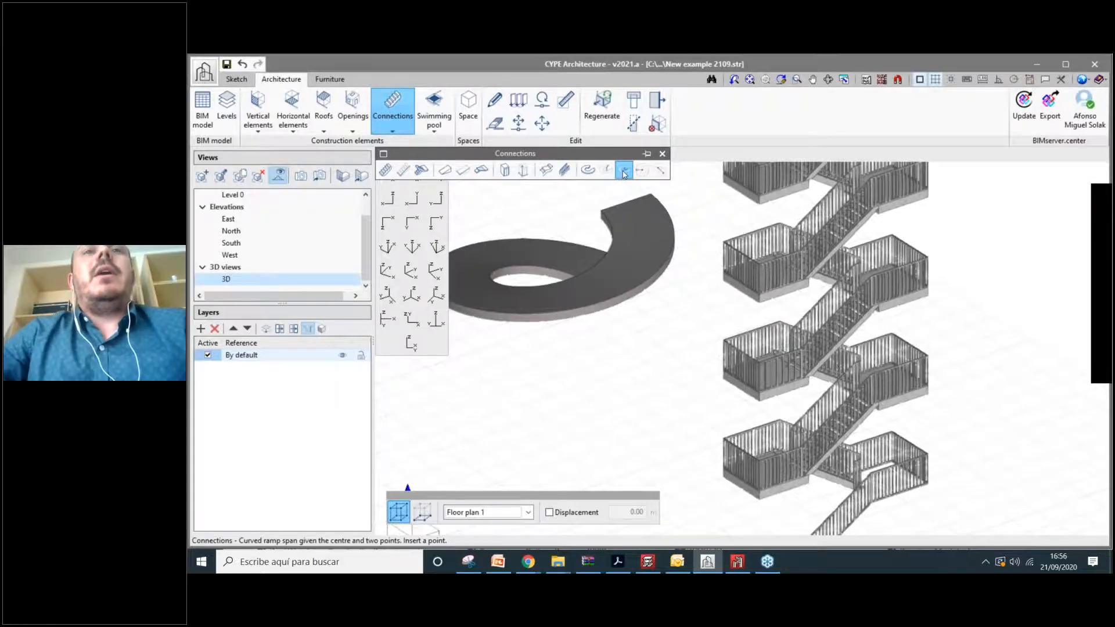
pyautogui.scroll(-3, 669, 395)
pyautogui.scroll(3, 659, 314)
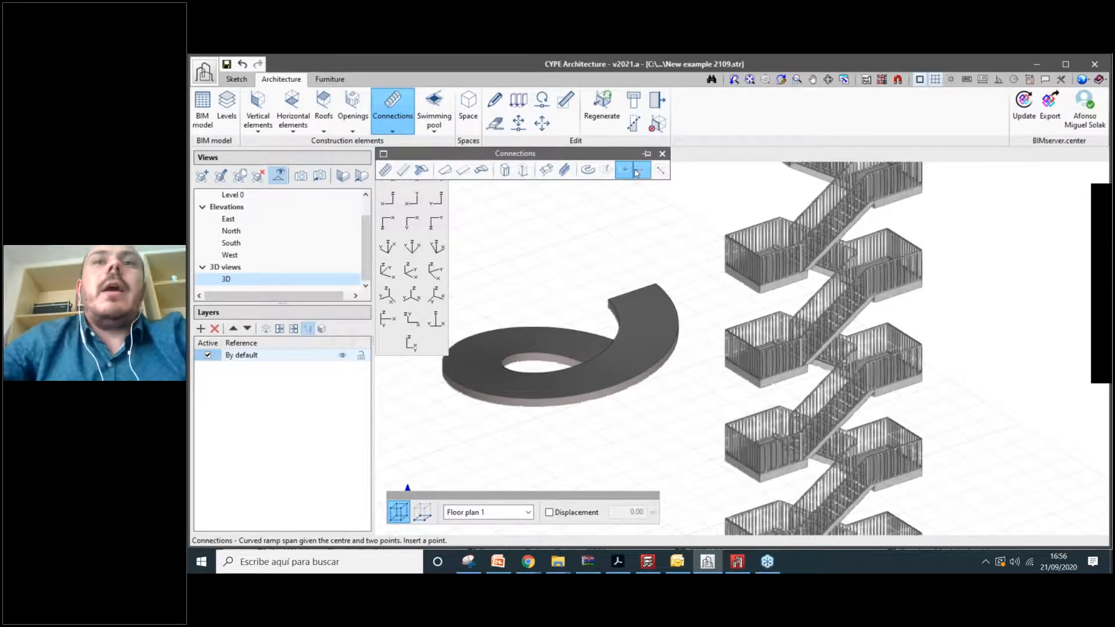
pyautogui.scroll(-3, 743, 363)
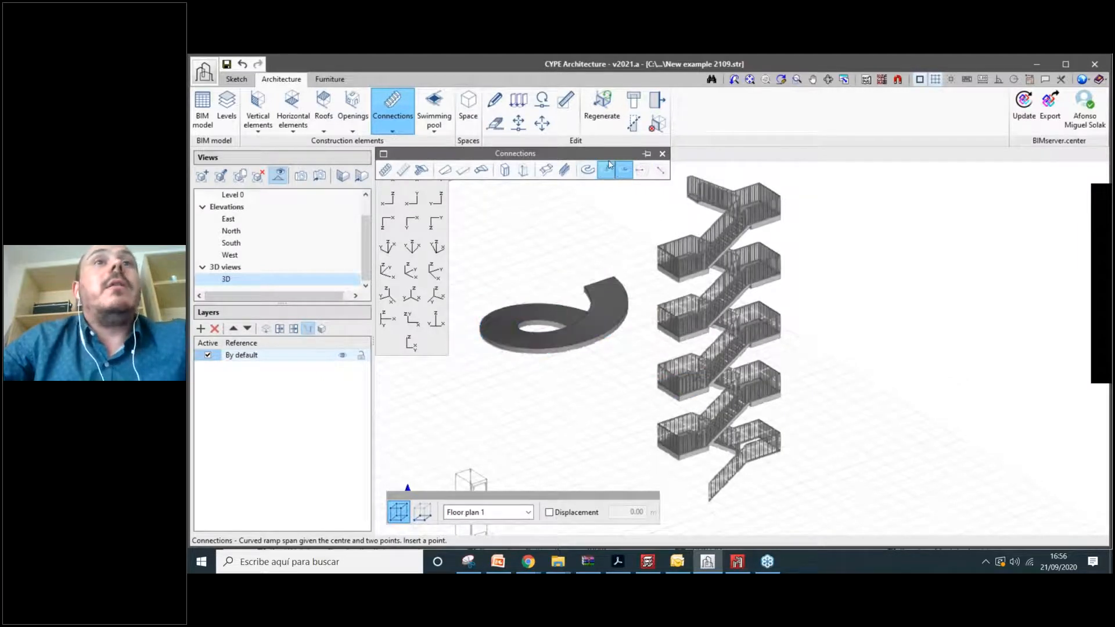
pyautogui.scroll(-2, 608, 244)
pyautogui.click(662, 153)
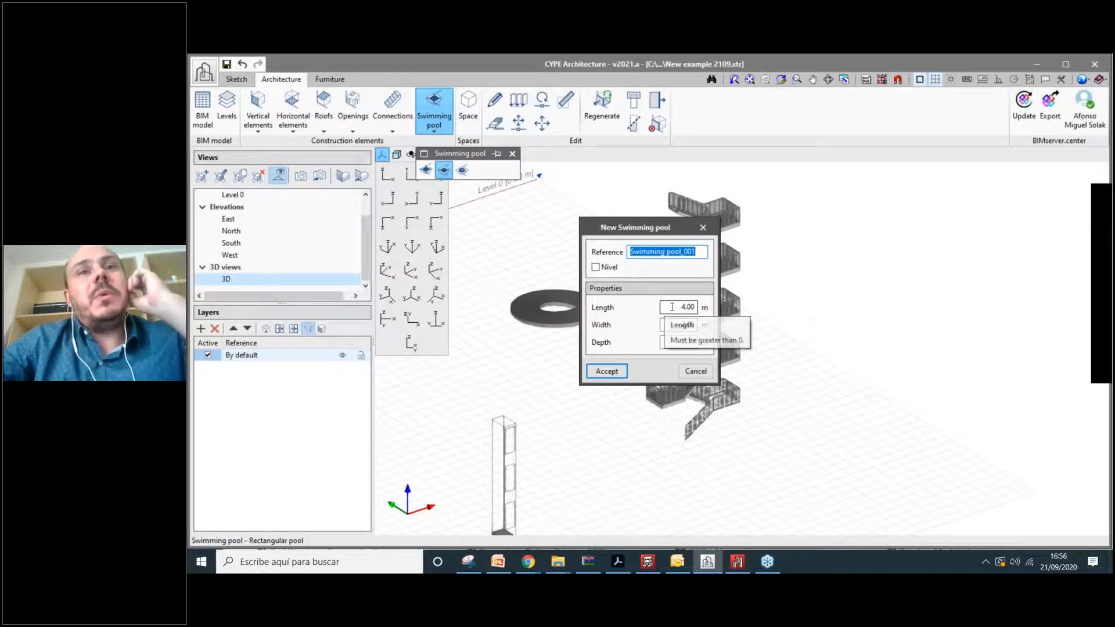
# Create a rectangular swimming pool 20 m long, 10 m wide and 2 m deep on open ground beside the stairwell.
pyautogui.click(672, 306)
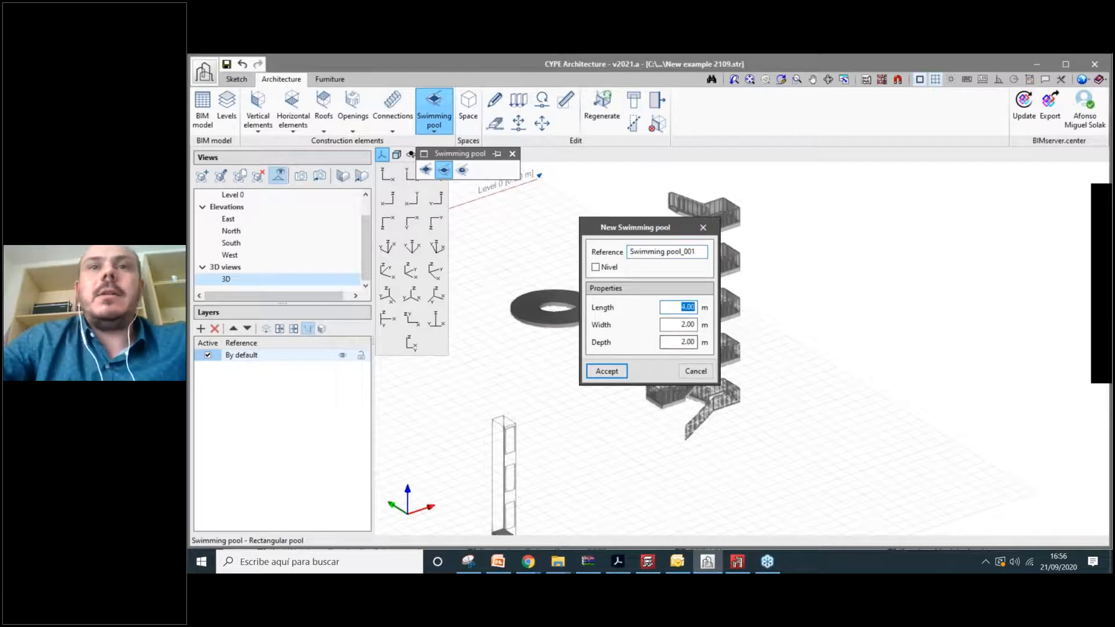
pyautogui.write('20')
pyautogui.click(671, 325)
pyautogui.doubleClick(671, 325)
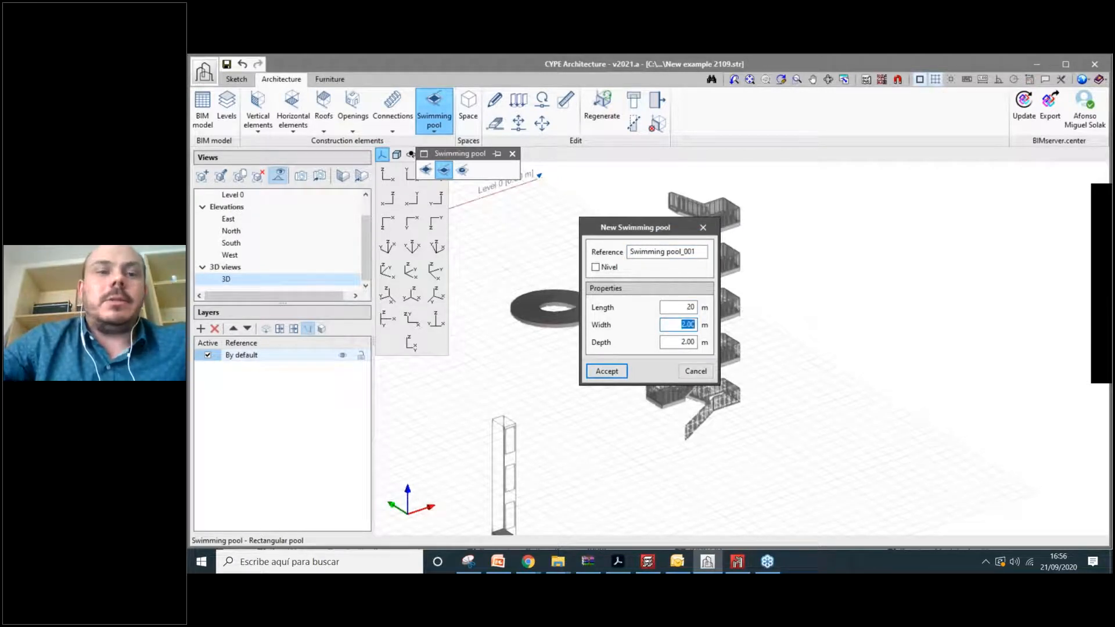
pyautogui.write('10')
pyautogui.click(679, 340)
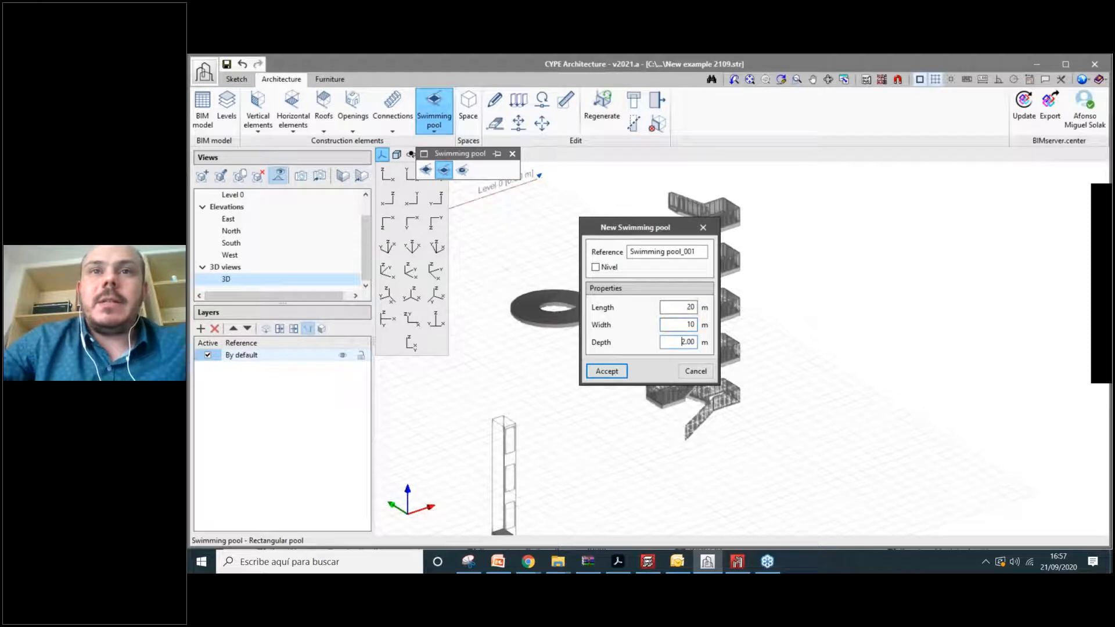
pyautogui.click(616, 373)
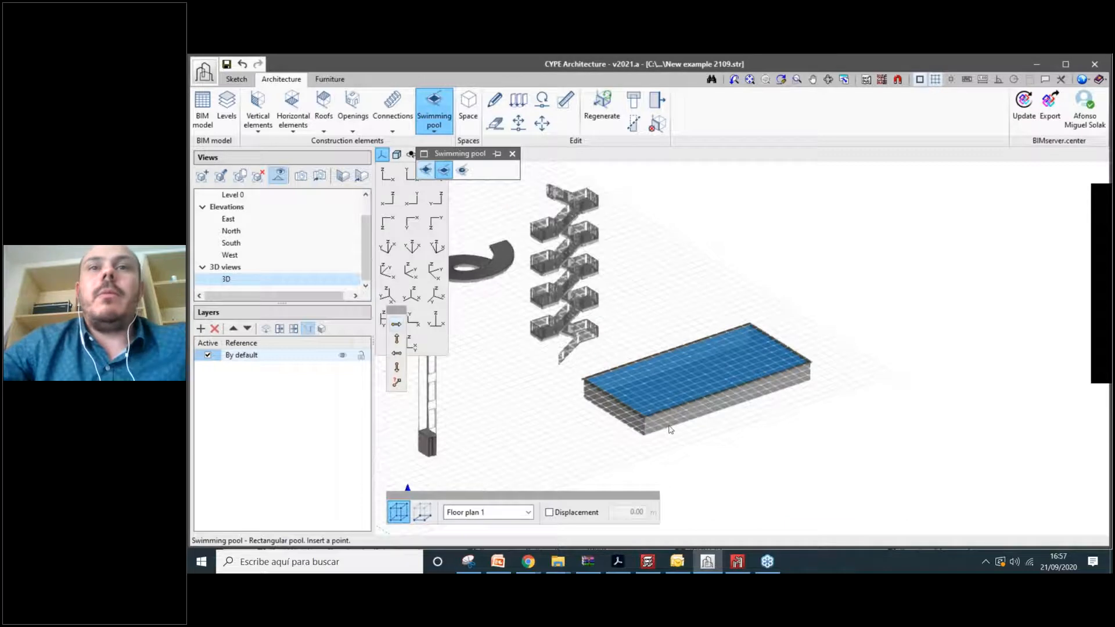
pyautogui.click(670, 429)
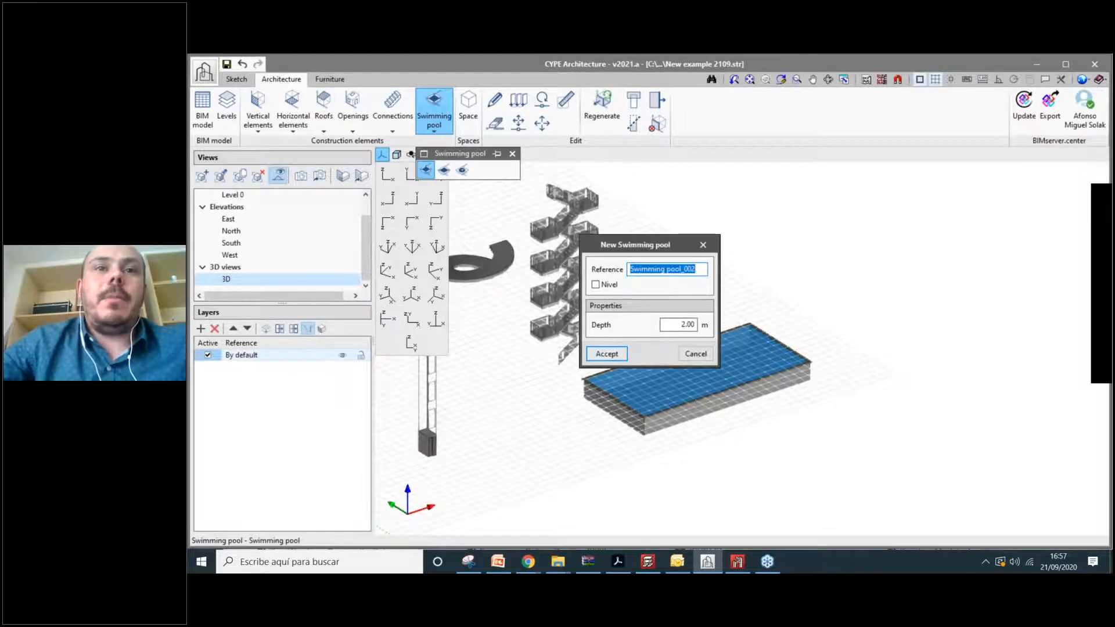
# Create a second, 2 m deep swimming pool with an irregular polygonal outline between the elevator and the rectangular pool.
pyautogui.press('Return')
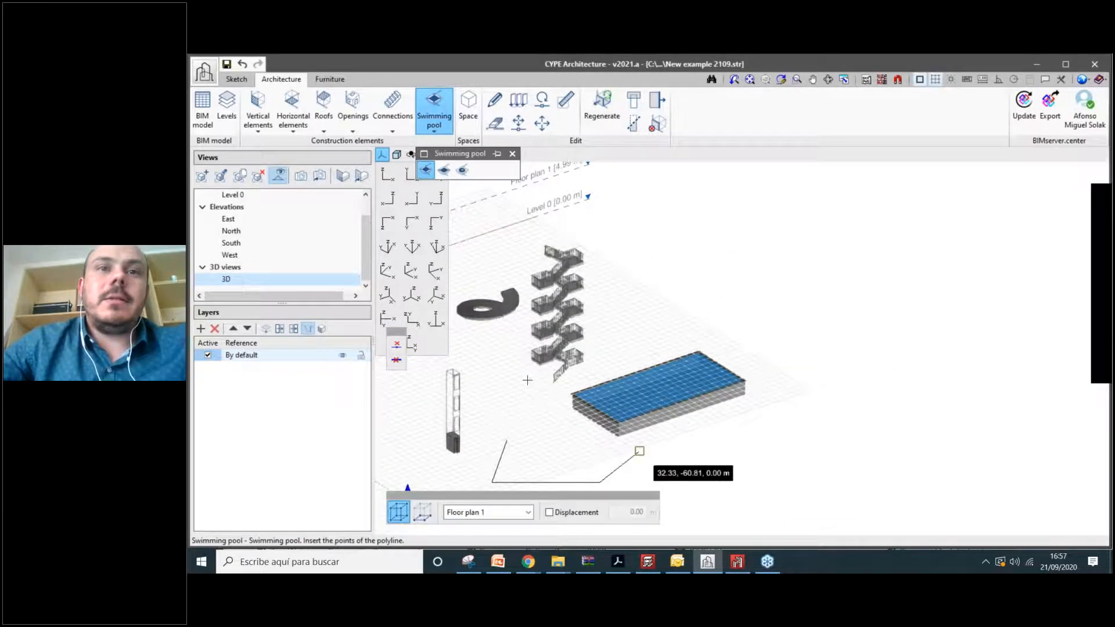
pyautogui.click(639, 451)
pyautogui.click(573, 449)
pyautogui.click(526, 380)
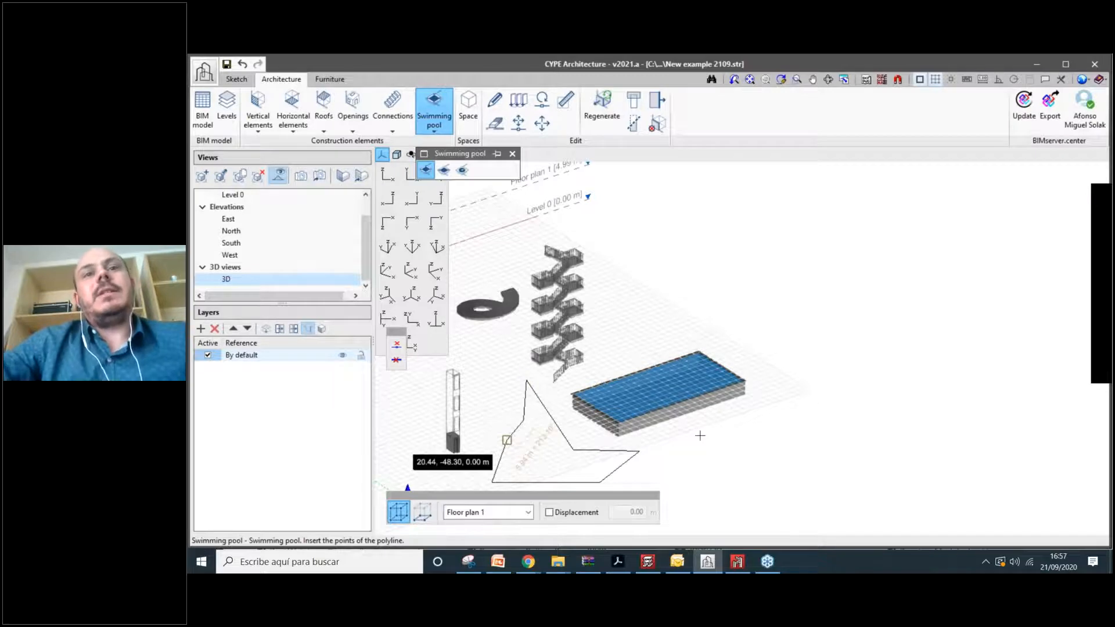
pyautogui.scroll(2, 700, 435)
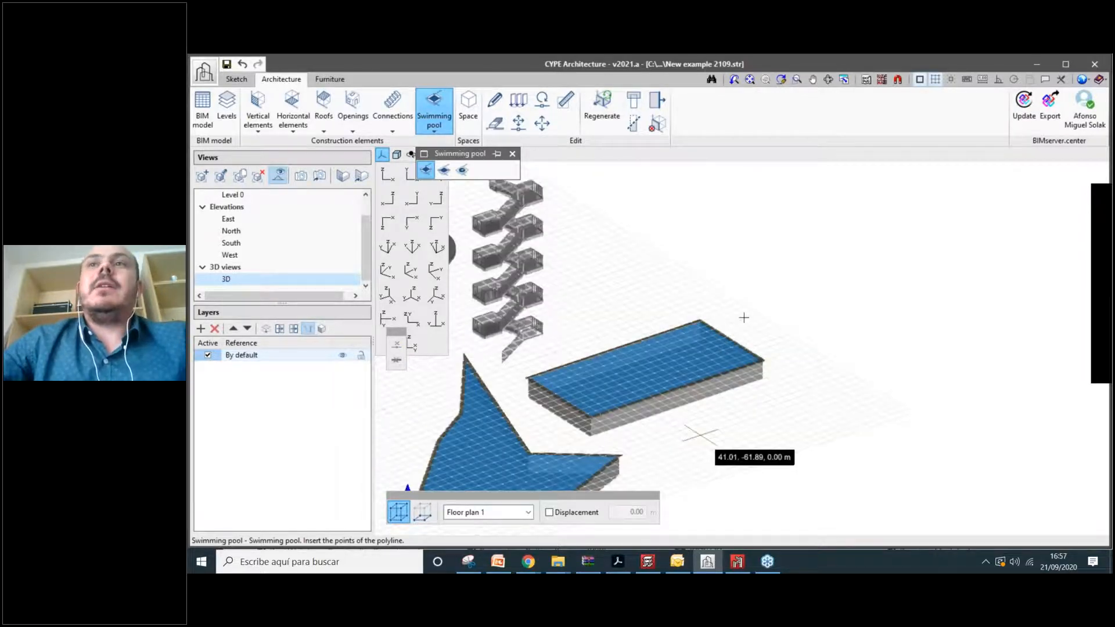
pyautogui.scroll(-2, 701, 434)
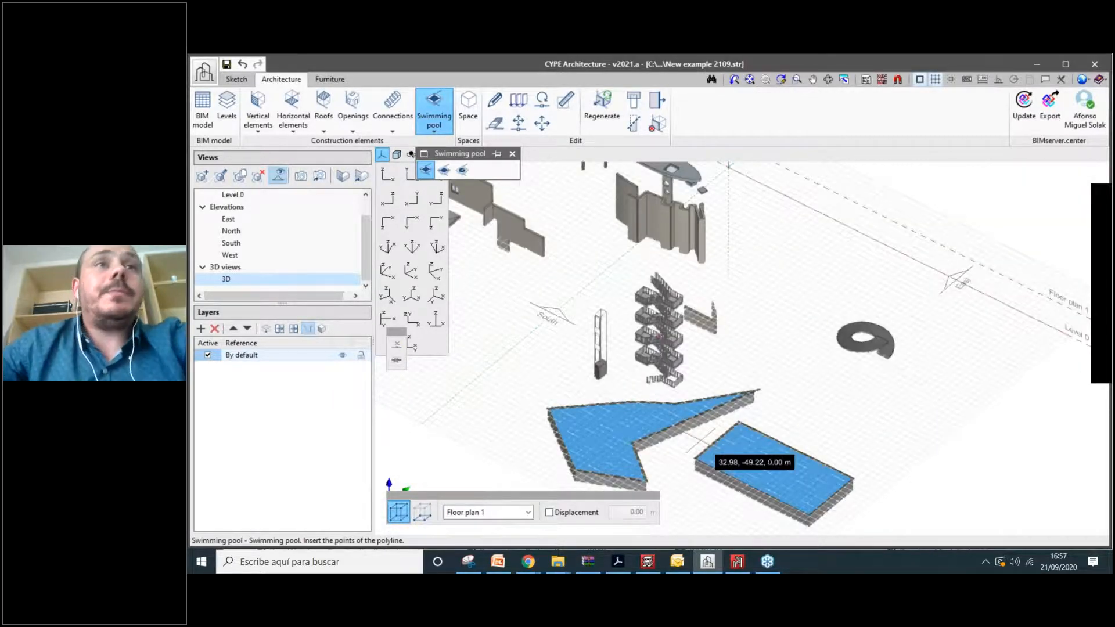
pyautogui.scroll(-2, 702, 453)
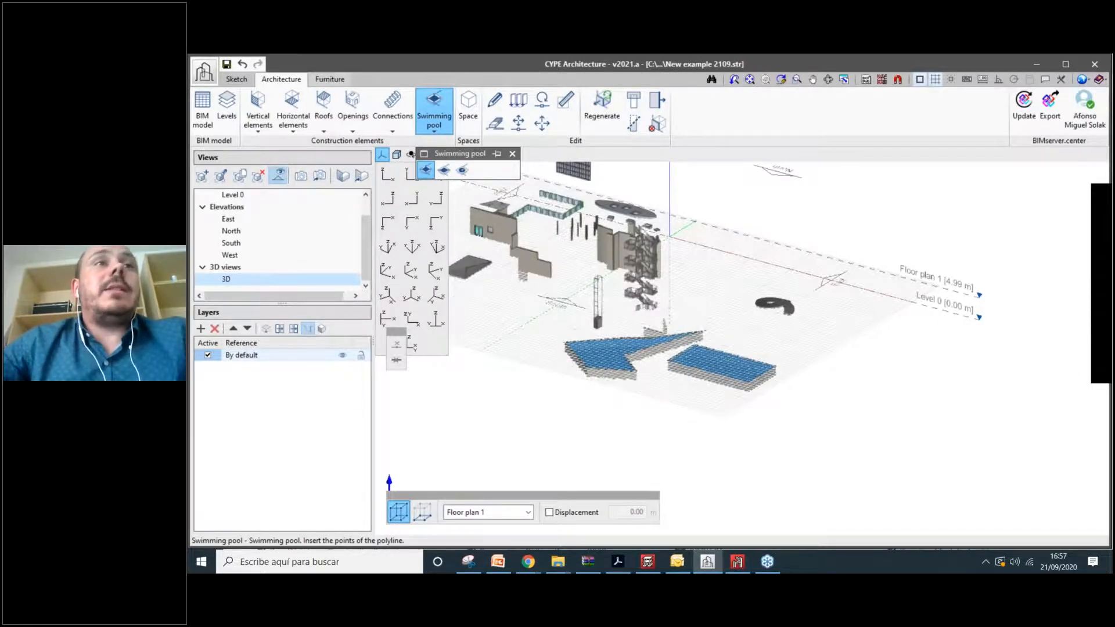
# Start a new bed from the furniture elements and set its dimensions to 1900 x 1900 mm.
pyautogui.click(329, 79)
pyautogui.scroll(5, 639, 334)
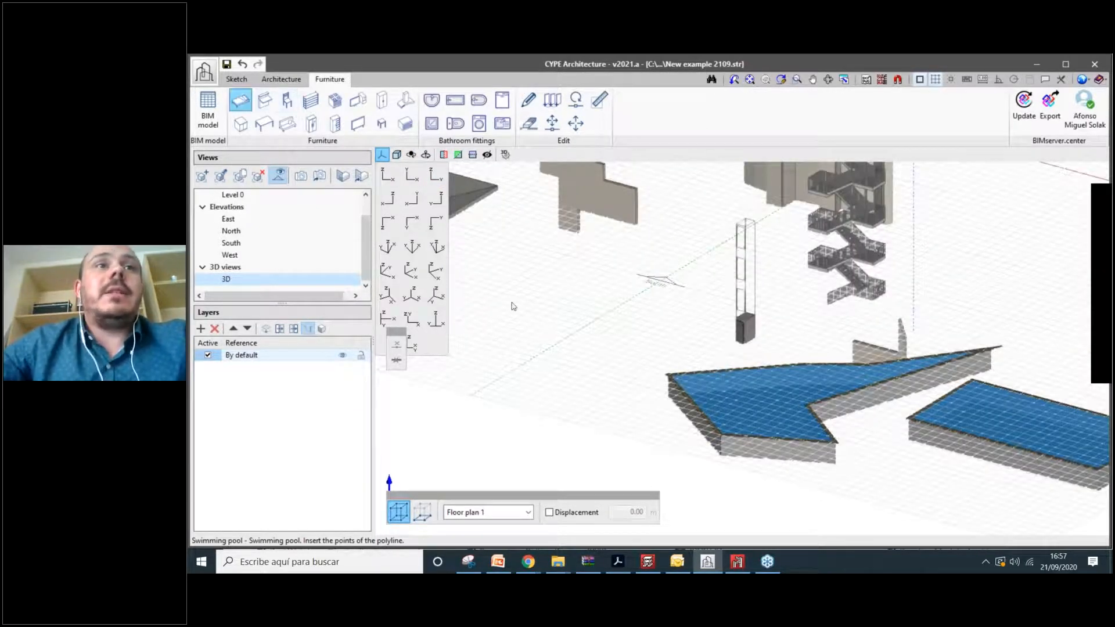
pyautogui.click(241, 100)
pyautogui.click(331, 144)
pyautogui.click(331, 162)
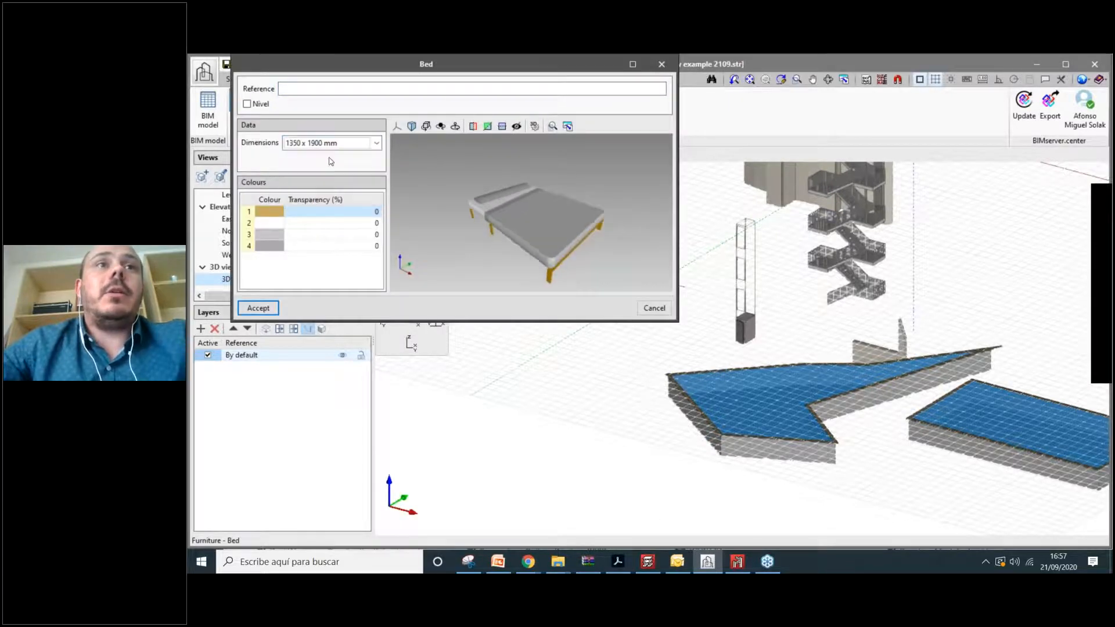
pyautogui.click(328, 143)
pyautogui.click(313, 197)
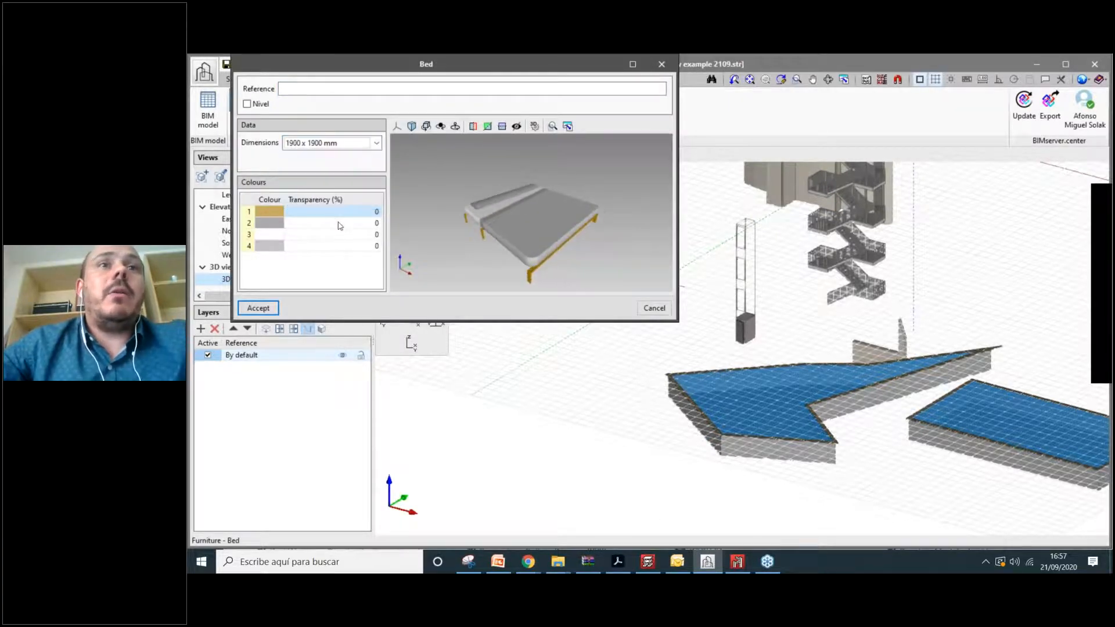
# Change the colour of the bed's frame and legs to bright orange.
pyautogui.click(268, 211)
pyautogui.click(401, 185)
pyautogui.click(328, 185)
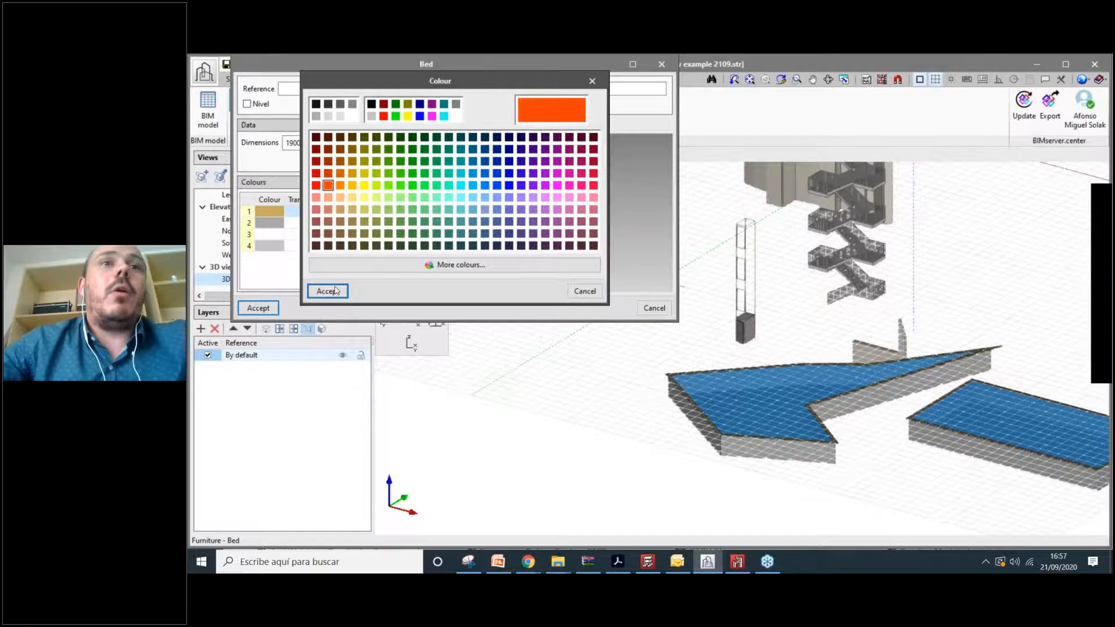
pyautogui.click(335, 290)
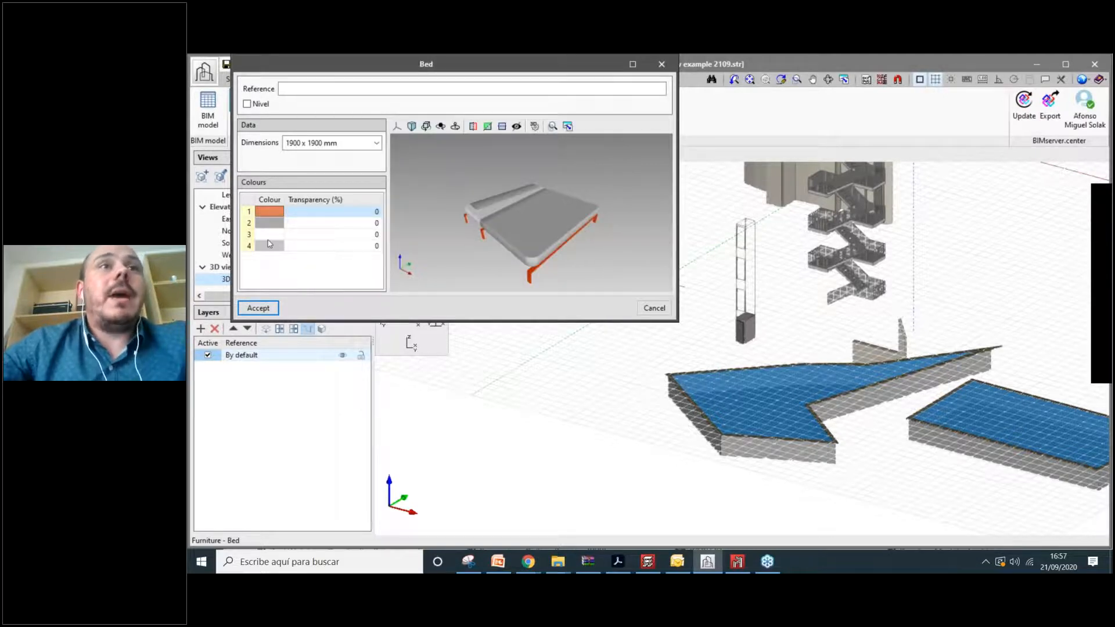
# Reference the bed as "Bed 1" and place it on open ground away from the swimming pools.
pyautogui.click(282, 88)
pyautogui.write('Bed 1')
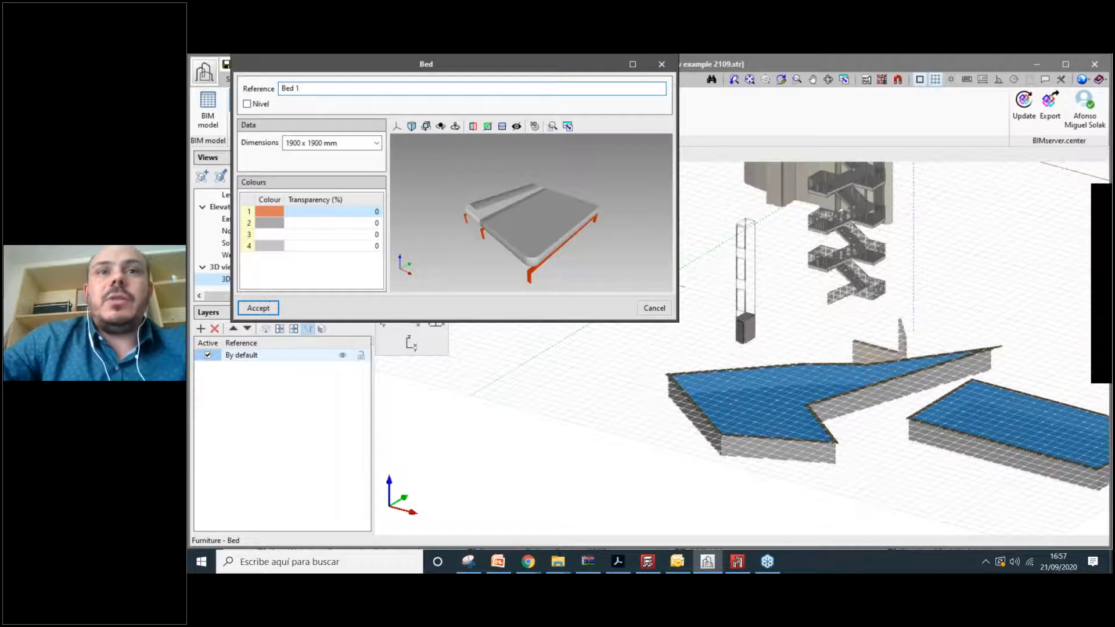
pyautogui.click(258, 308)
pyautogui.scroll(6, 549, 383)
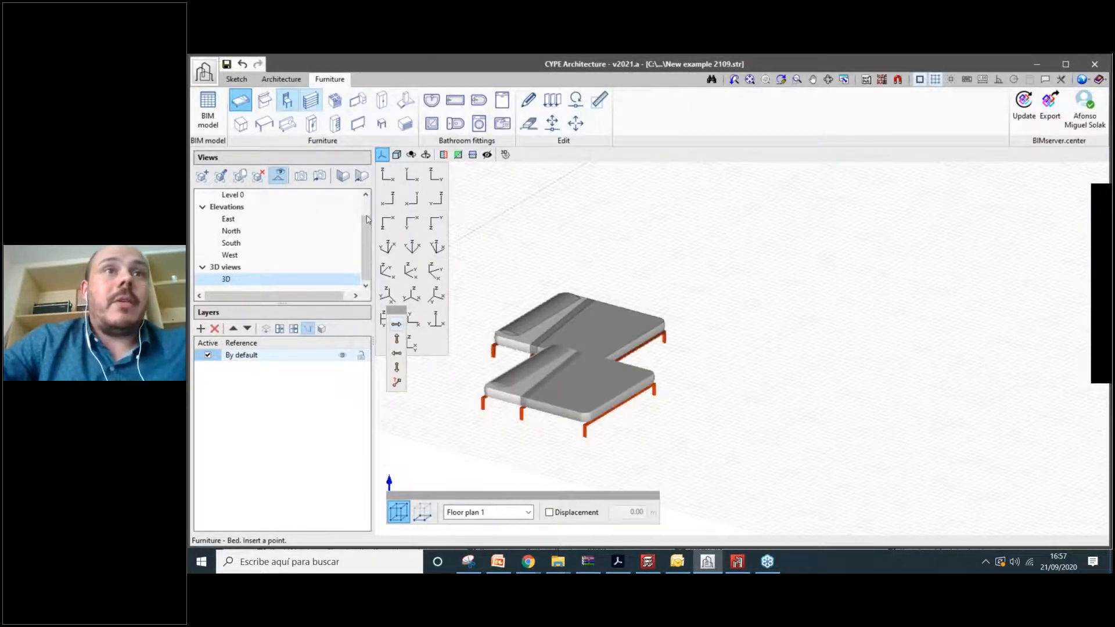
# Start a new chair and preview the Academy, Curvilinear and Eames models.
pyautogui.click(287, 100)
pyautogui.click(315, 143)
pyautogui.click(311, 202)
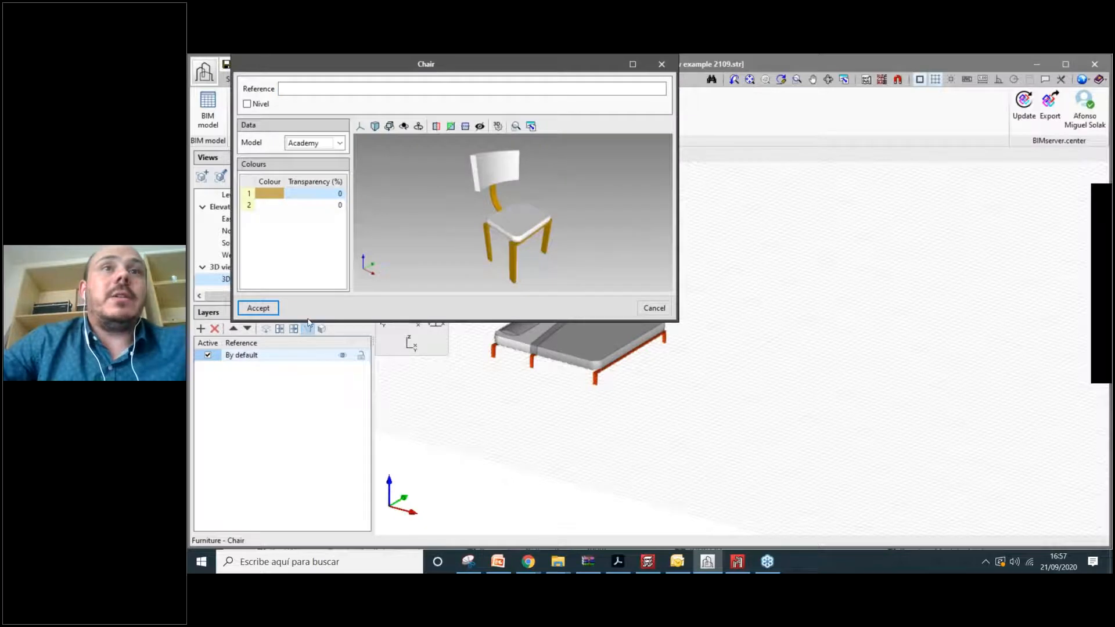
pyautogui.click(317, 143)
pyautogui.click(304, 225)
pyautogui.click(314, 142)
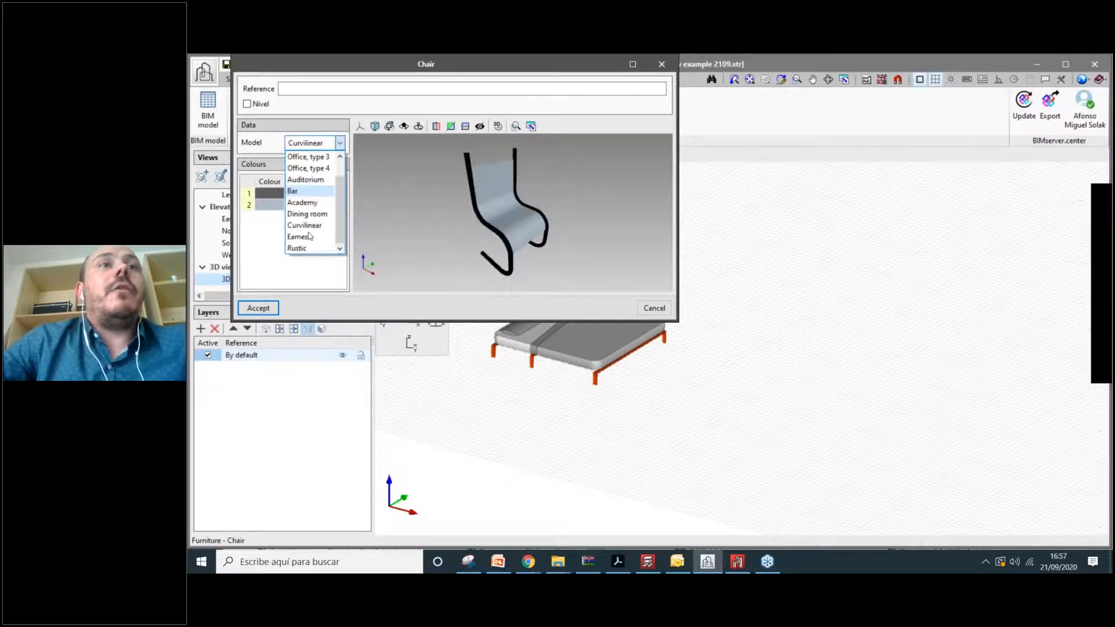
pyautogui.click(299, 236)
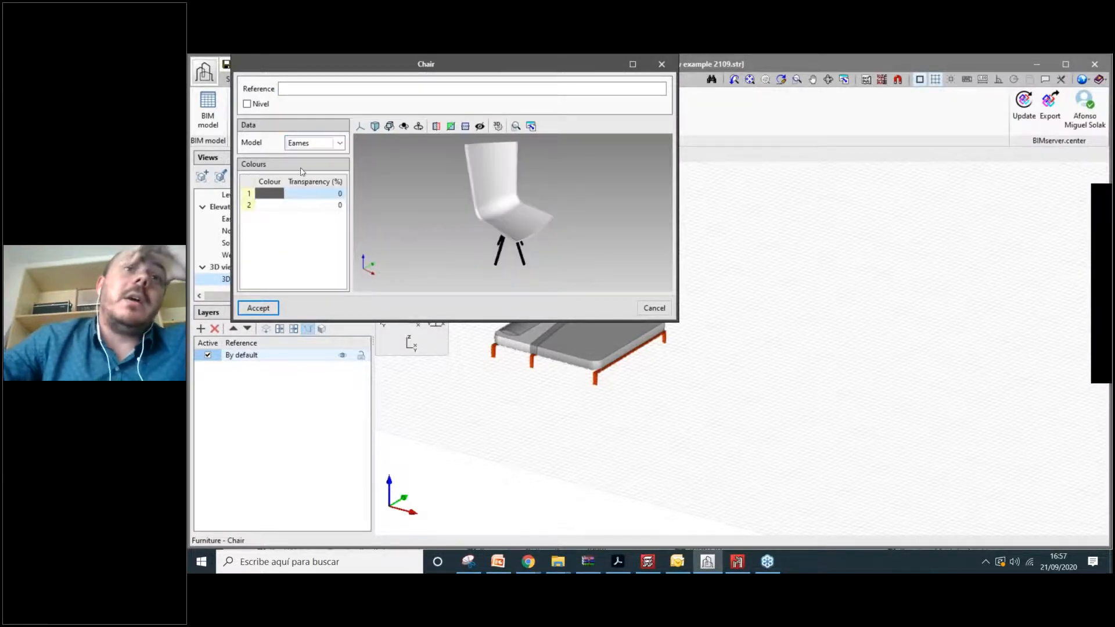
# Set the chair model to "Office, type 2" and place one chair on the ground beside the bed.
pyautogui.click(325, 142)
pyautogui.click(335, 145)
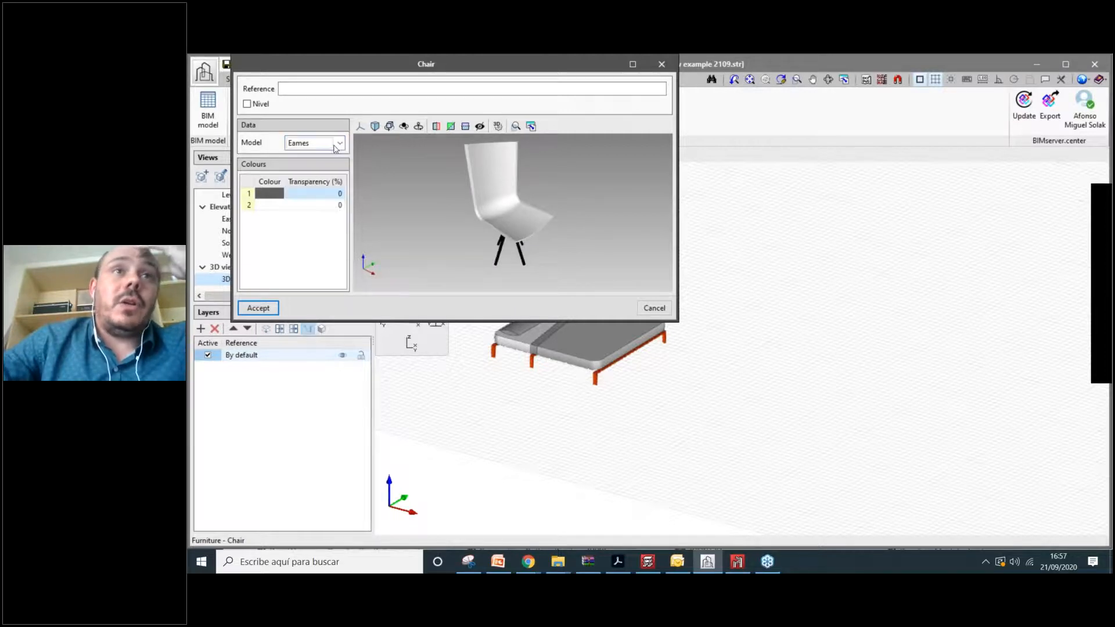
pyautogui.click(336, 144)
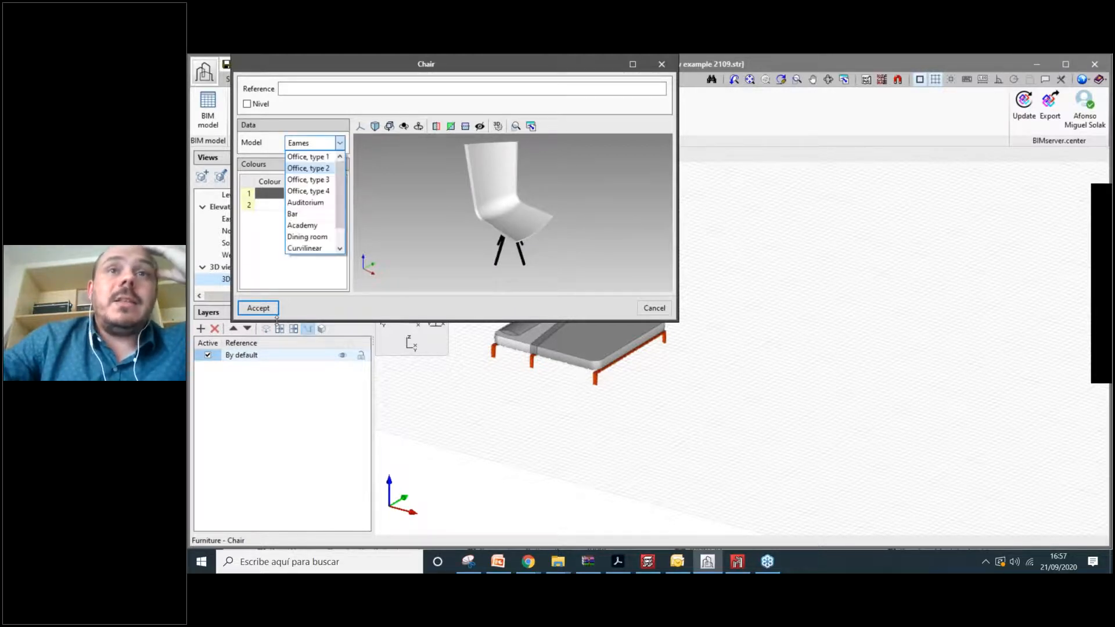
pyautogui.click(307, 168)
pyautogui.click(258, 307)
pyautogui.scroll(1, 650, 288)
pyautogui.click(650, 288)
pyautogui.scroll(-2, 803, 273)
pyautogui.keyDown('shift'); pyautogui.moveTo(822, 270); pyautogui.dragTo(656, 244, button='middle'); pyautogui.keyUp('shift')
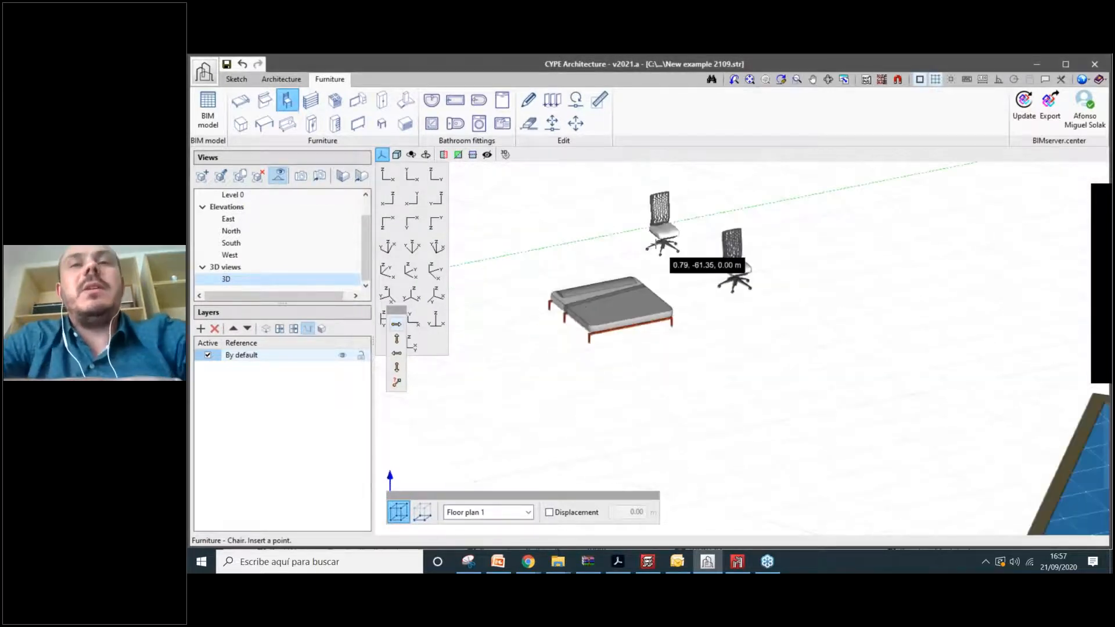
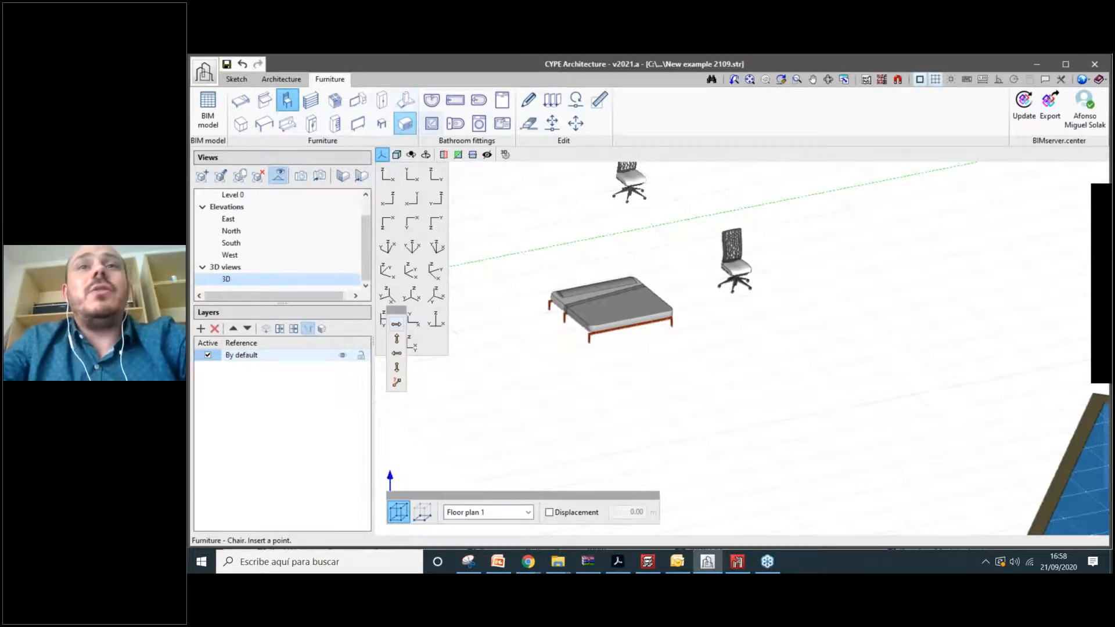
pyautogui.click(405, 124)
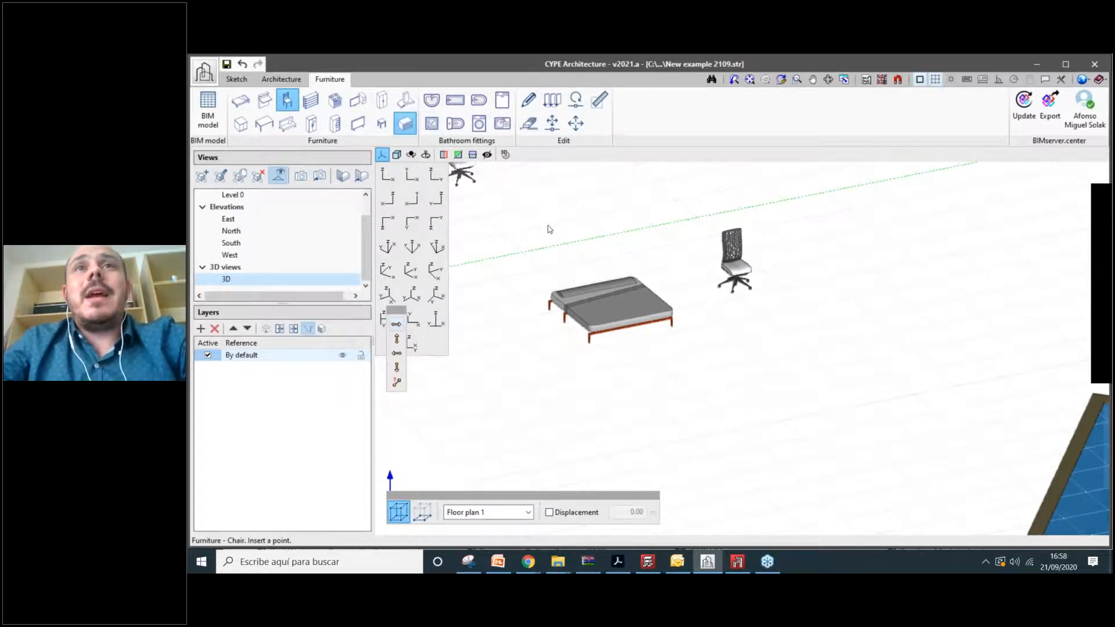
pyautogui.press('Escape')
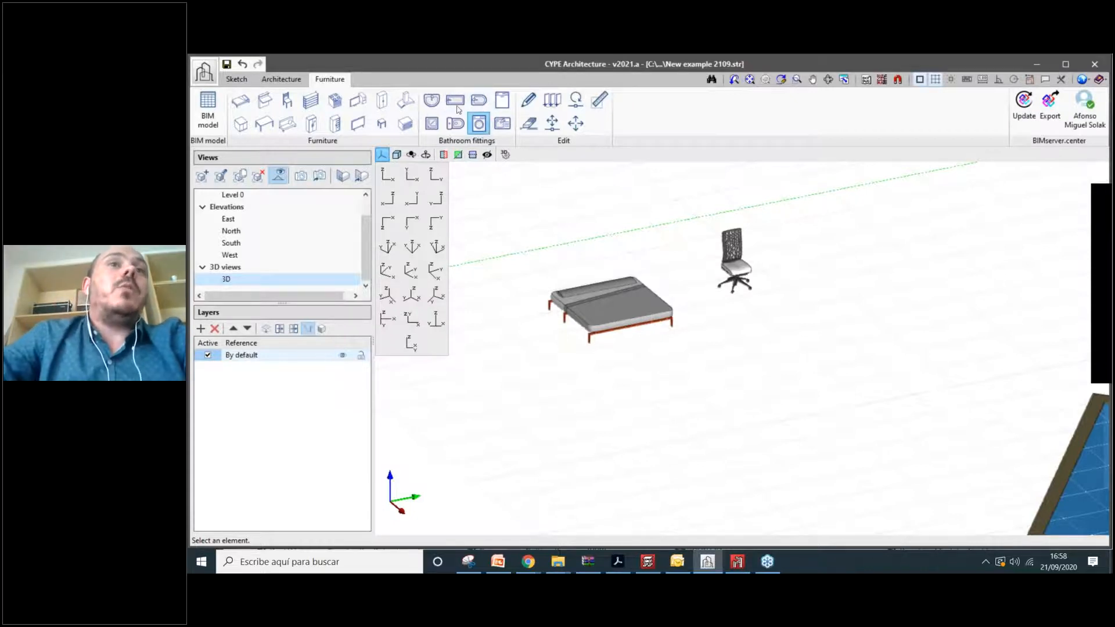
# Examine the 3D preview of a square hand basin from the front and close its settings without creating it.
pyautogui.click(431, 102)
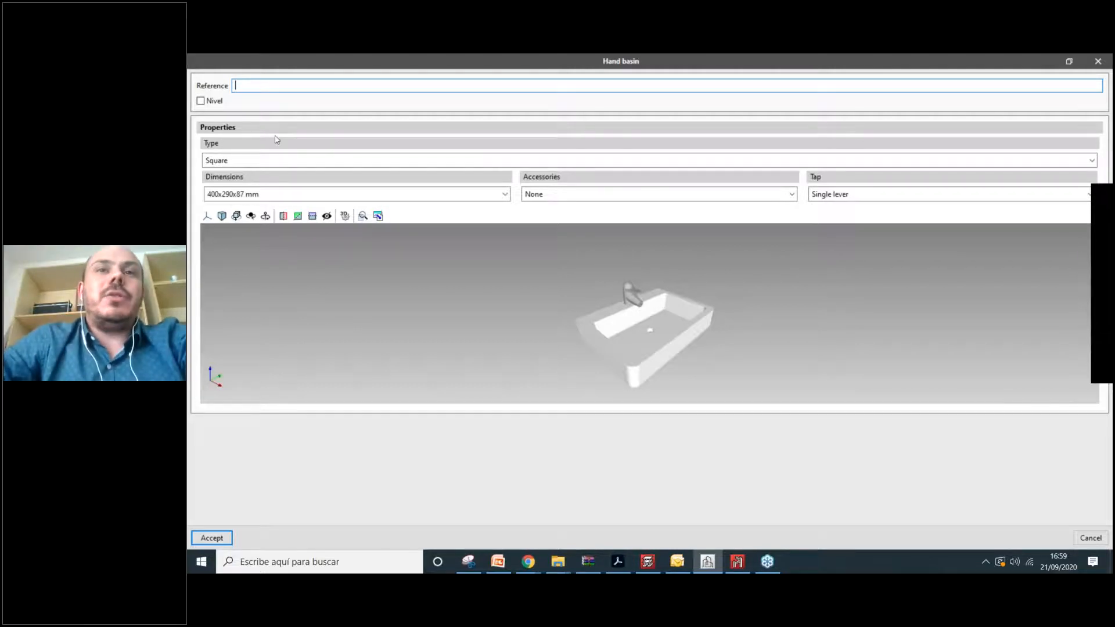
pyautogui.moveTo(658, 317); pyautogui.dragTo(680, 294)
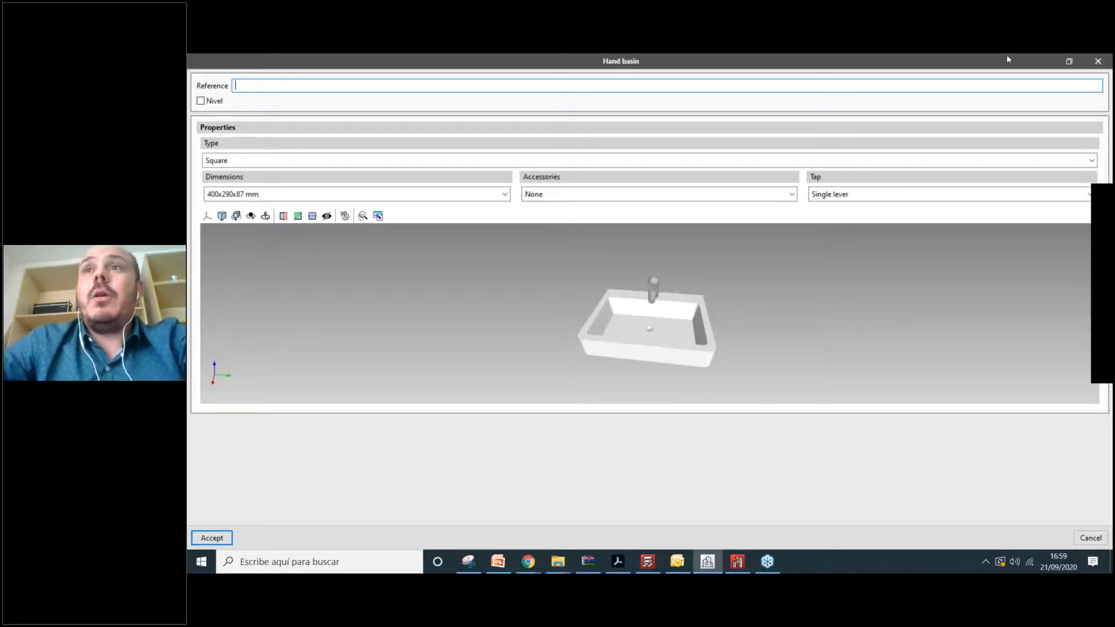
pyautogui.click(1097, 61)
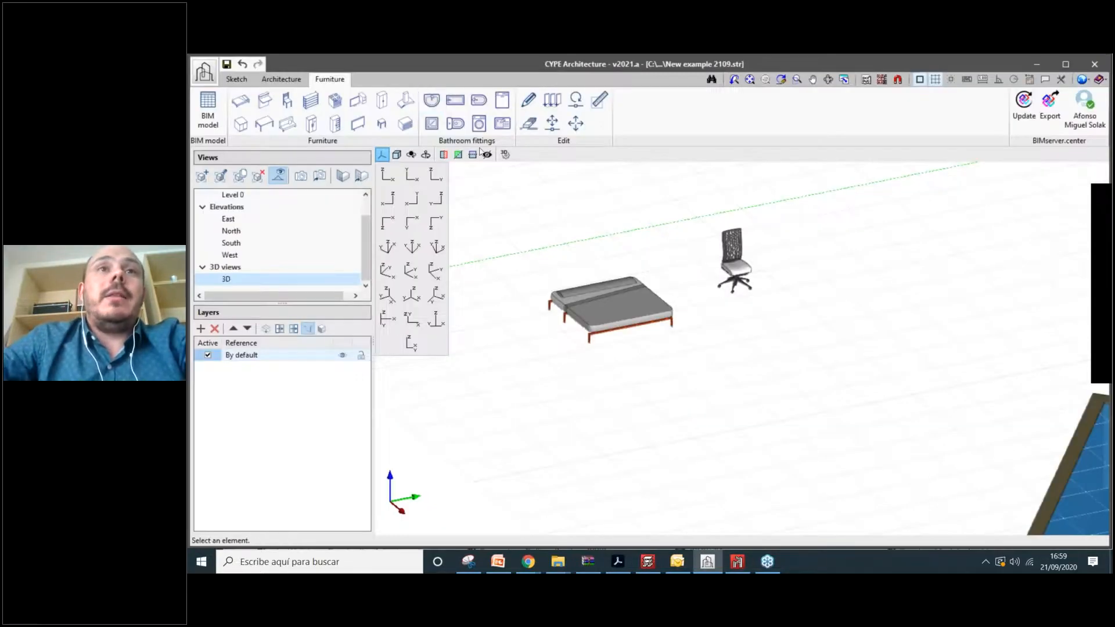
pyautogui.scroll(-1, 679, 231)
pyautogui.click(479, 100)
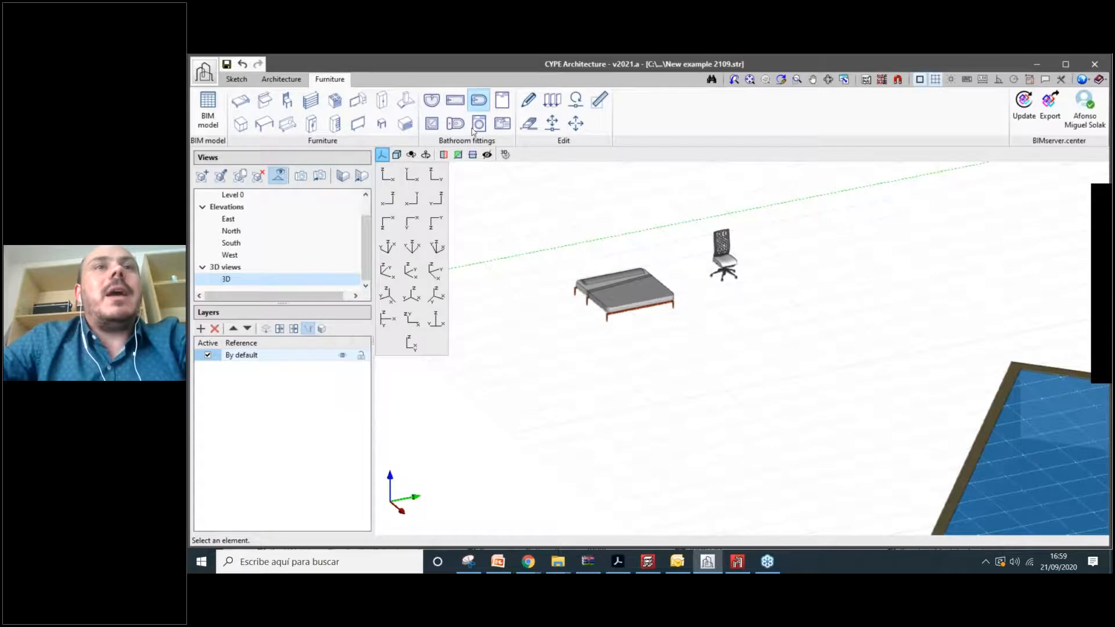
pyautogui.moveTo(616, 249); pyautogui.dragTo(595, 308, button='middle')
pyautogui.scroll(-1, 531, 250)
pyautogui.scroll(3, 530, 250)
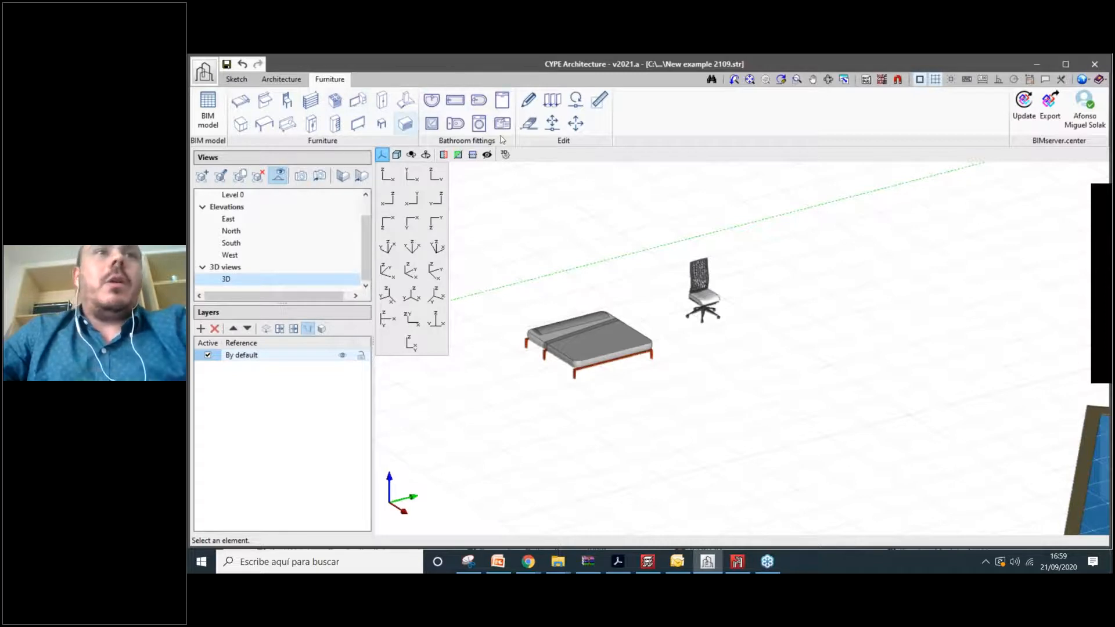
# Look over the architecture and sketch tools and the whole model, from the furniture to the walls, stairwell and pools.
pyautogui.click(281, 79)
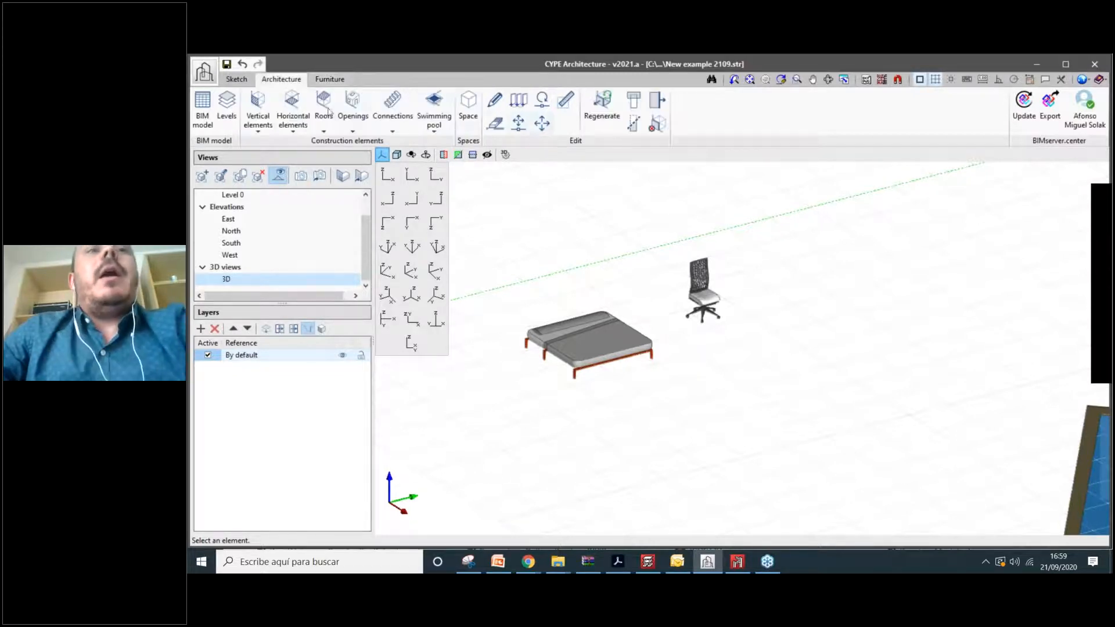
pyautogui.click(236, 79)
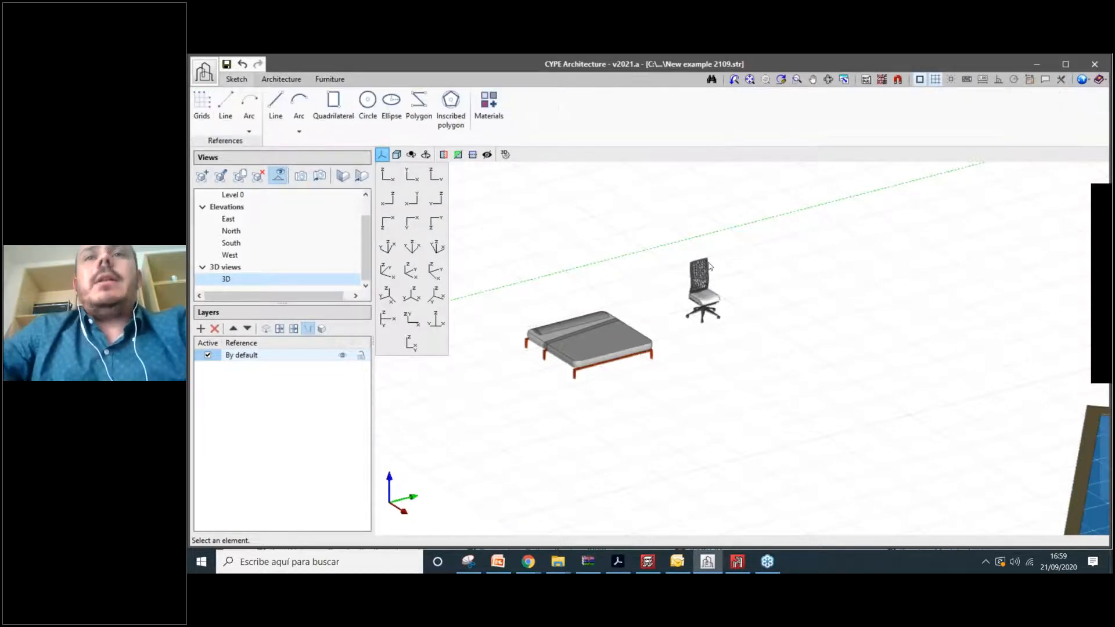
pyautogui.scroll(-3, 709, 266)
pyautogui.scroll(2, 709, 266)
pyautogui.scroll(-2, 696, 308)
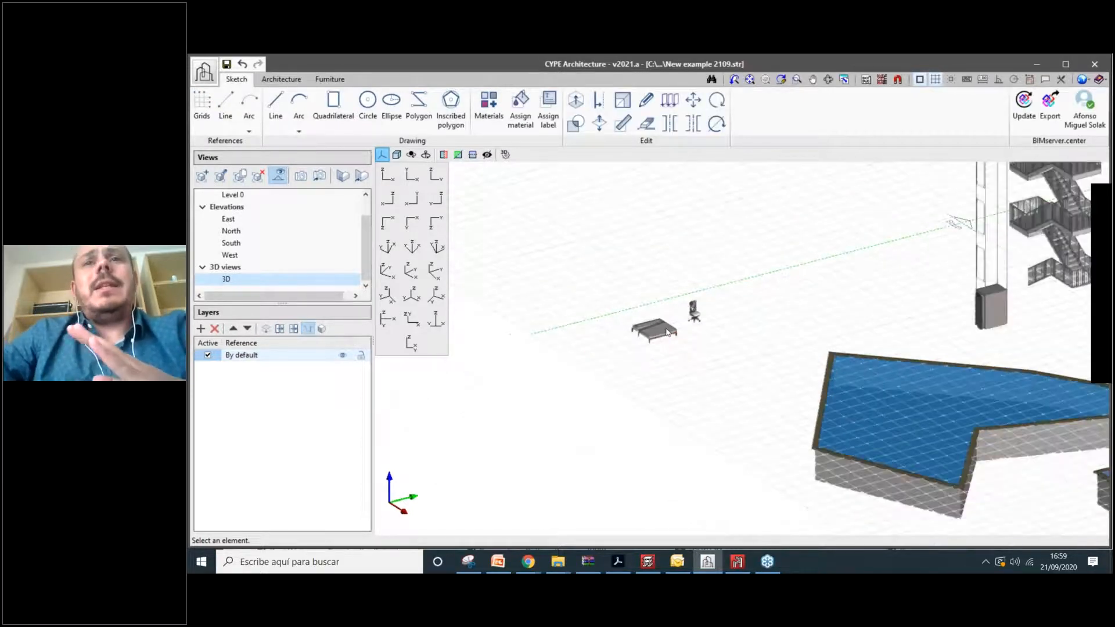
pyautogui.scroll(1, 668, 332)
pyautogui.scroll(-4, 659, 333)
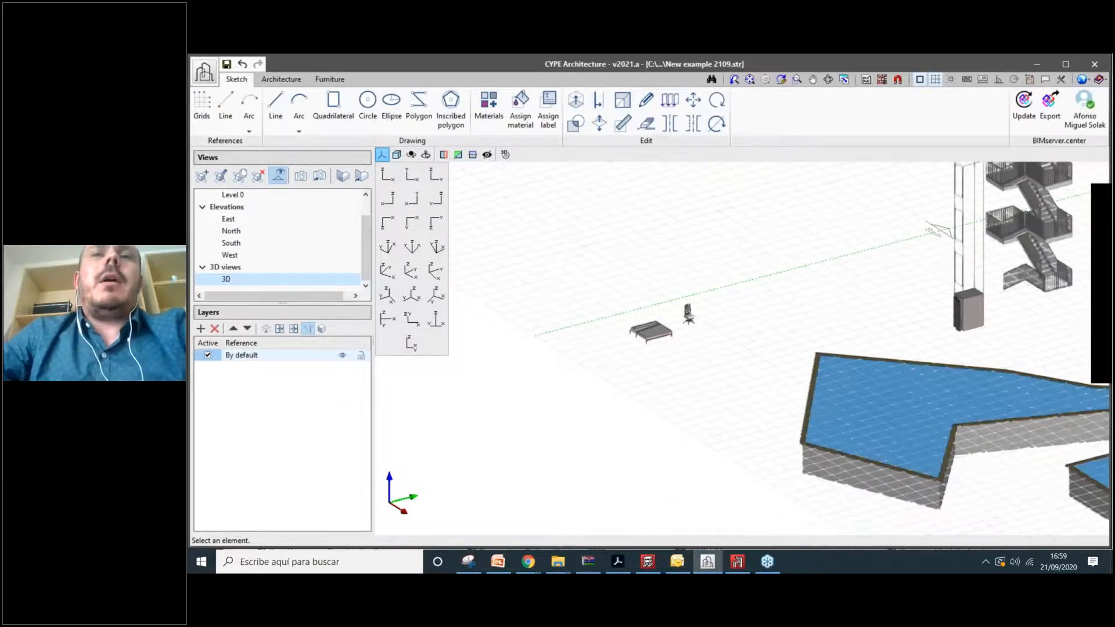
pyautogui.scroll(2, 801, 201)
pyautogui.scroll(-1, 603, 271)
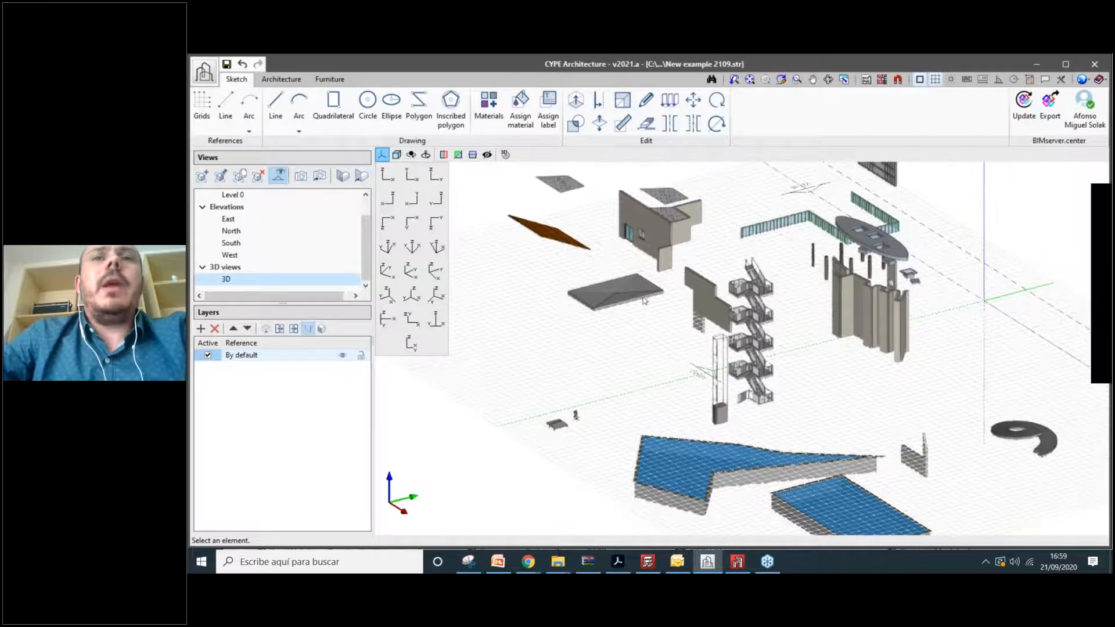
pyautogui.scroll(-1, 603, 272)
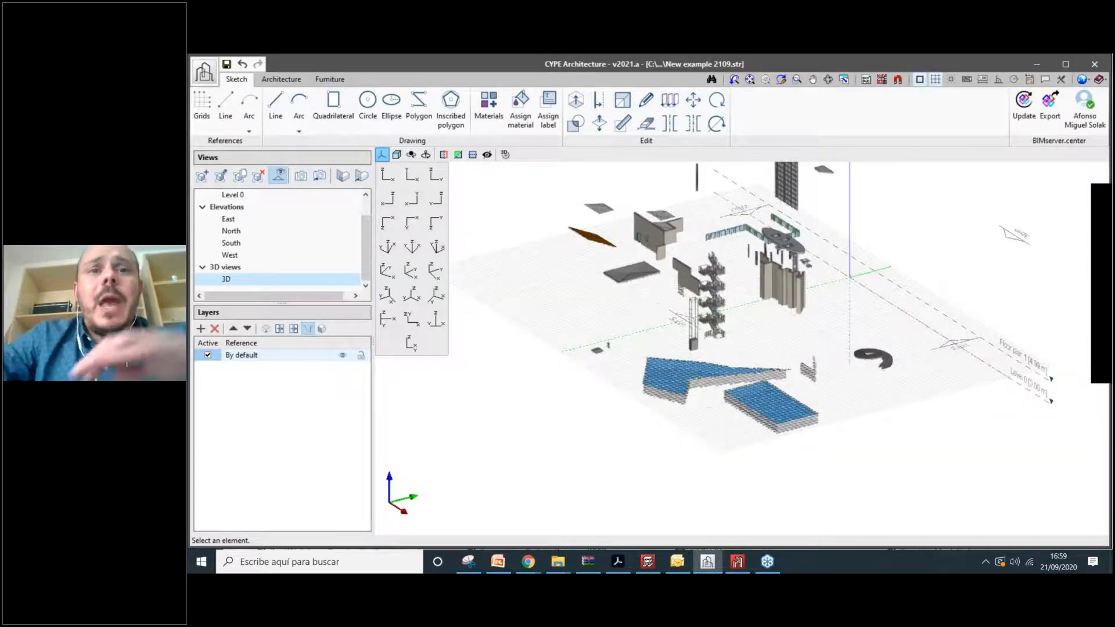
# Switch to Google Maps in Chrome and examine the curved glazed concourse of the Santos Dumont airport terminal in the 3D view.
pyautogui.moveTo(533, 569)
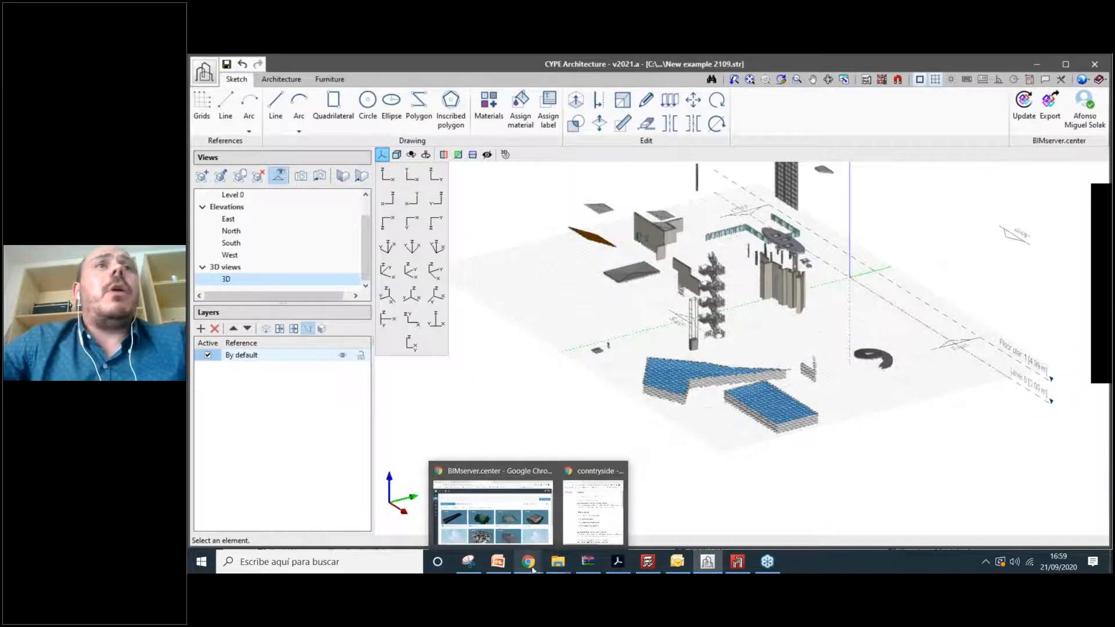
pyautogui.click(531, 511)
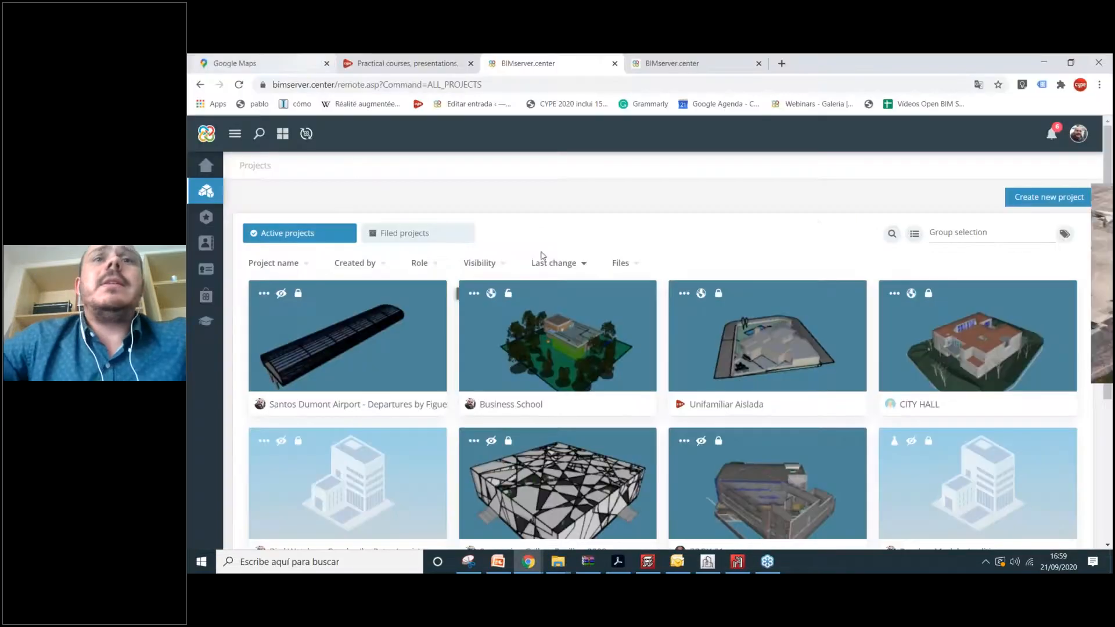
pyautogui.click(261, 63)
pyautogui.scroll(1, 659, 348)
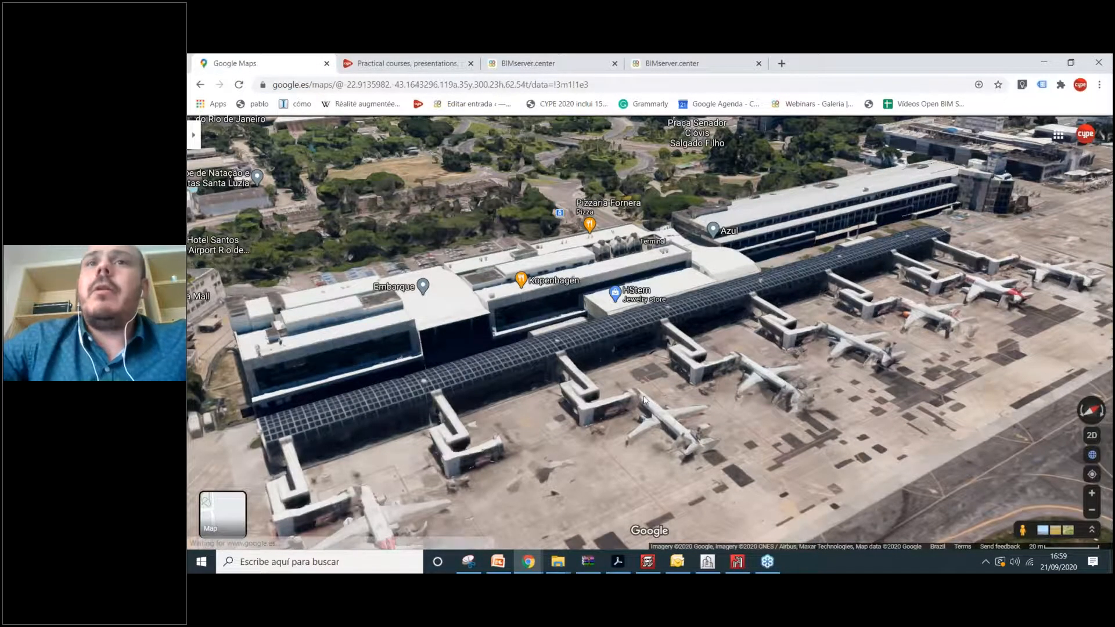
pyautogui.scroll(3, 385, 417)
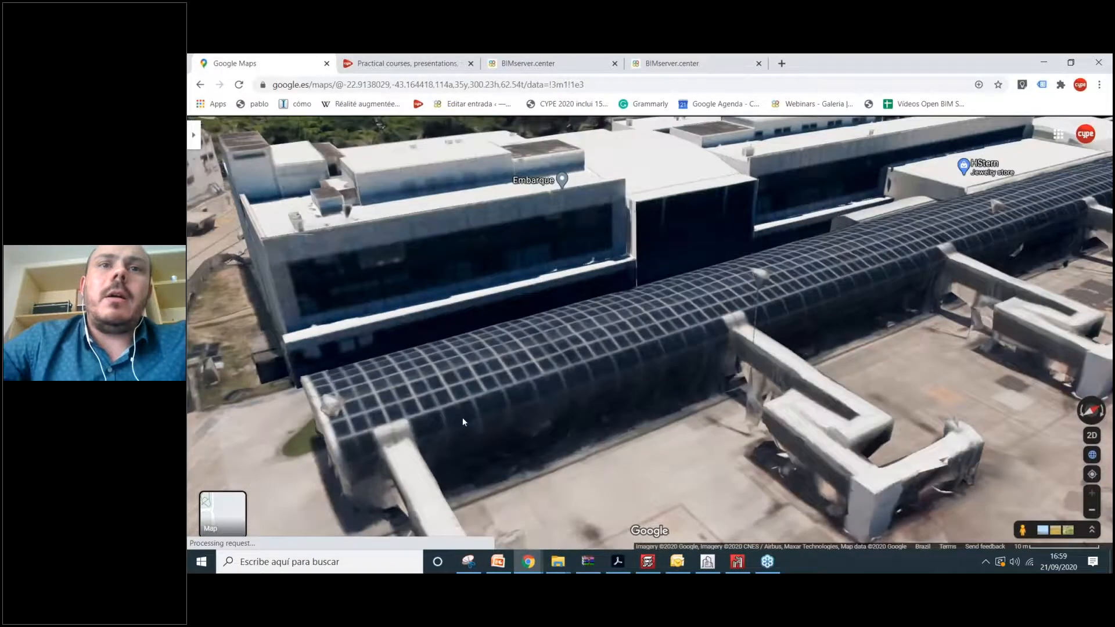
pyautogui.scroll(-2, 462, 417)
pyautogui.moveTo(671, 376); pyautogui.dragTo(723, 359)
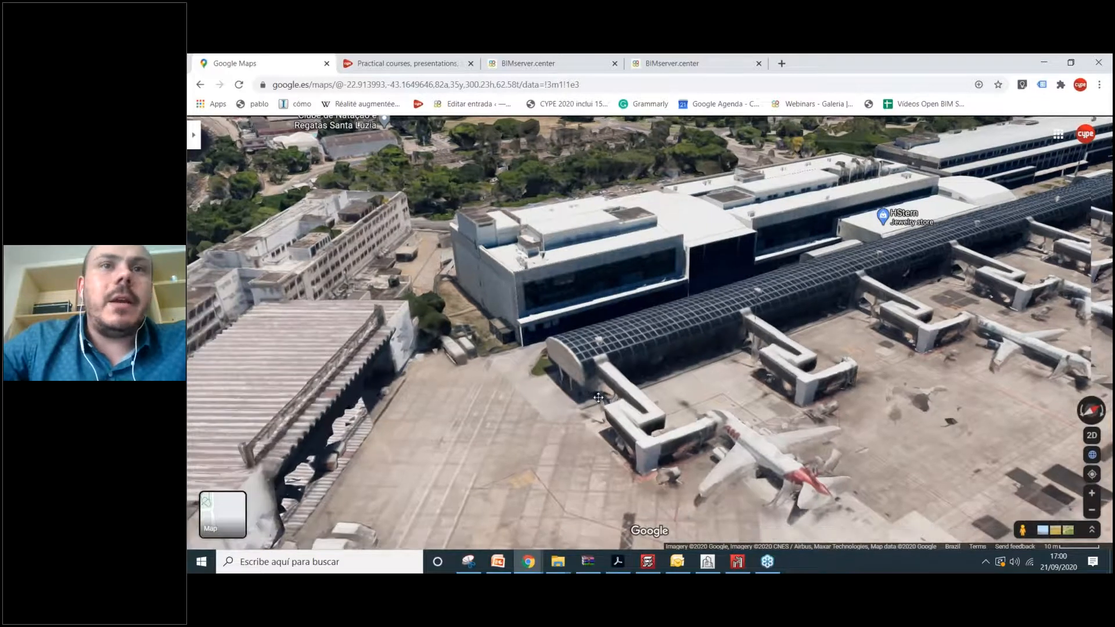
pyautogui.moveTo(791, 363); pyautogui.dragTo(627, 409)
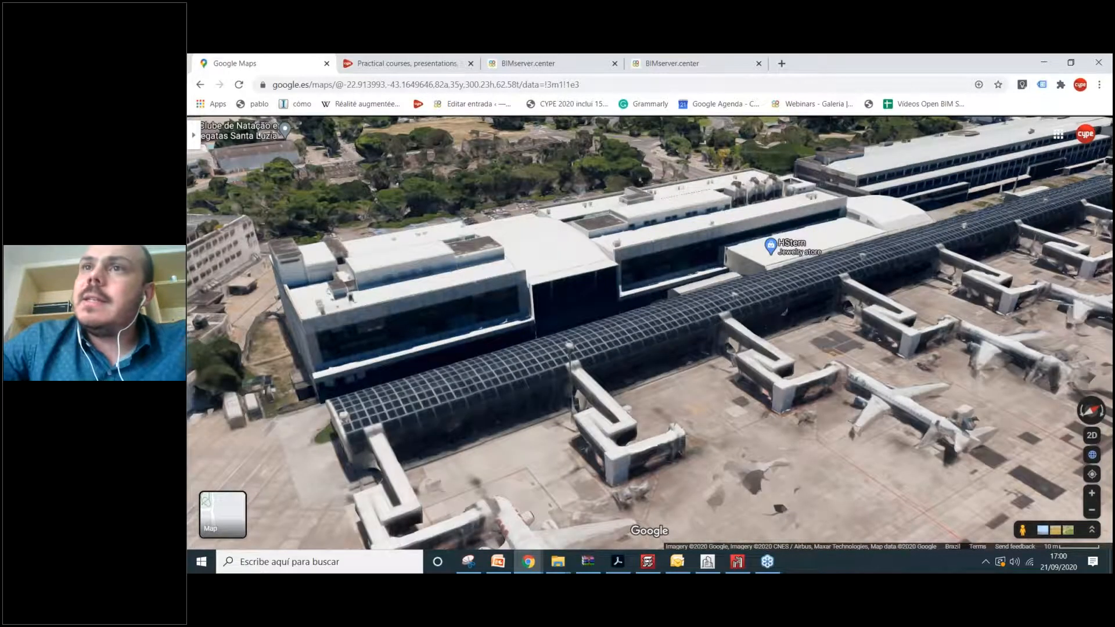
pyautogui.scroll(-1, 610, 365)
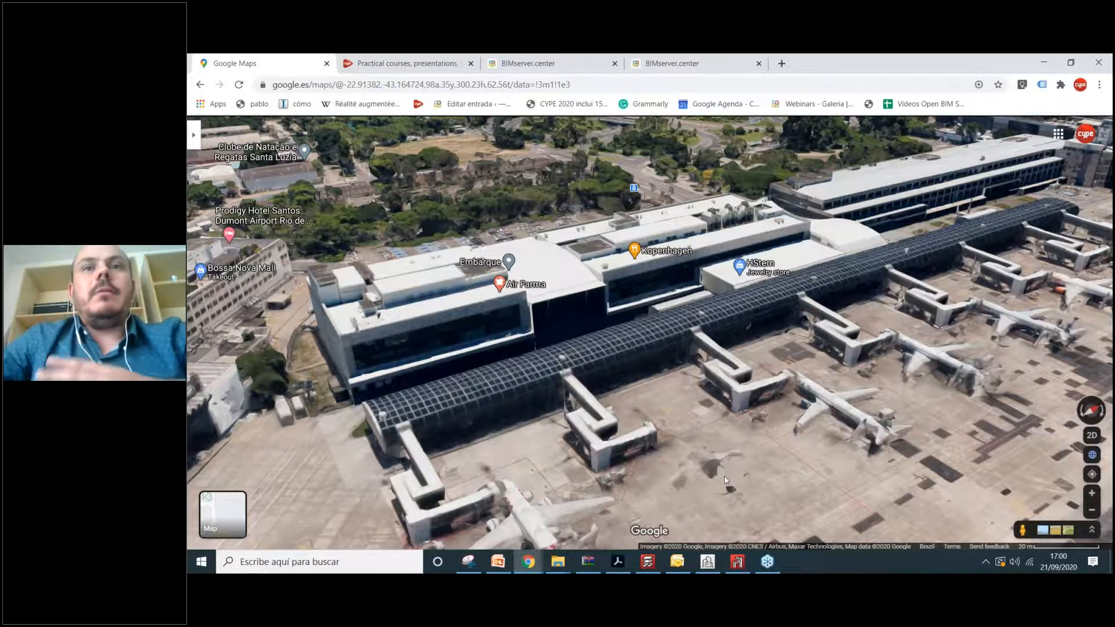
pyautogui.scroll(-2, 725, 480)
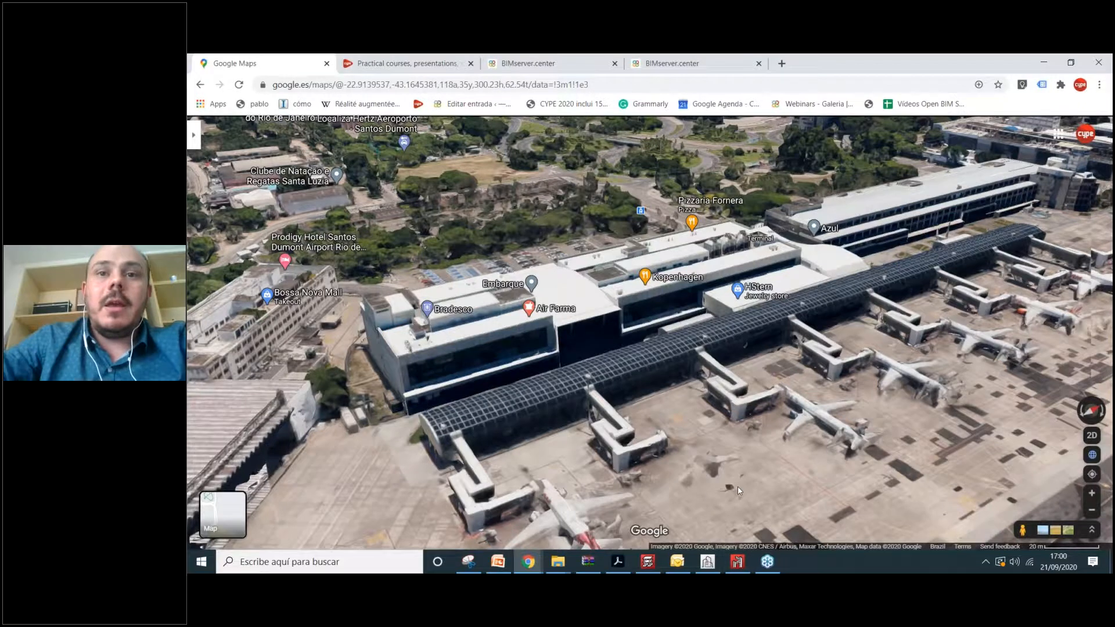
pyautogui.scroll(2, 738, 485)
# Switch back to CYPE Architecture and start deleting a group of elements from the model.
pyautogui.click(708, 562)
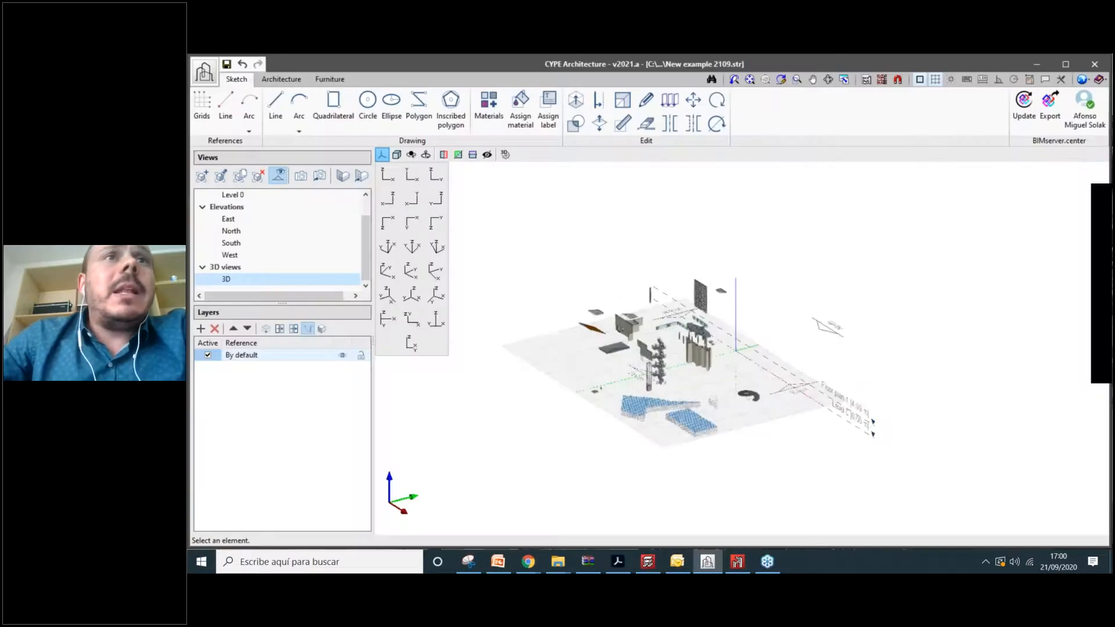
pyautogui.click(648, 123)
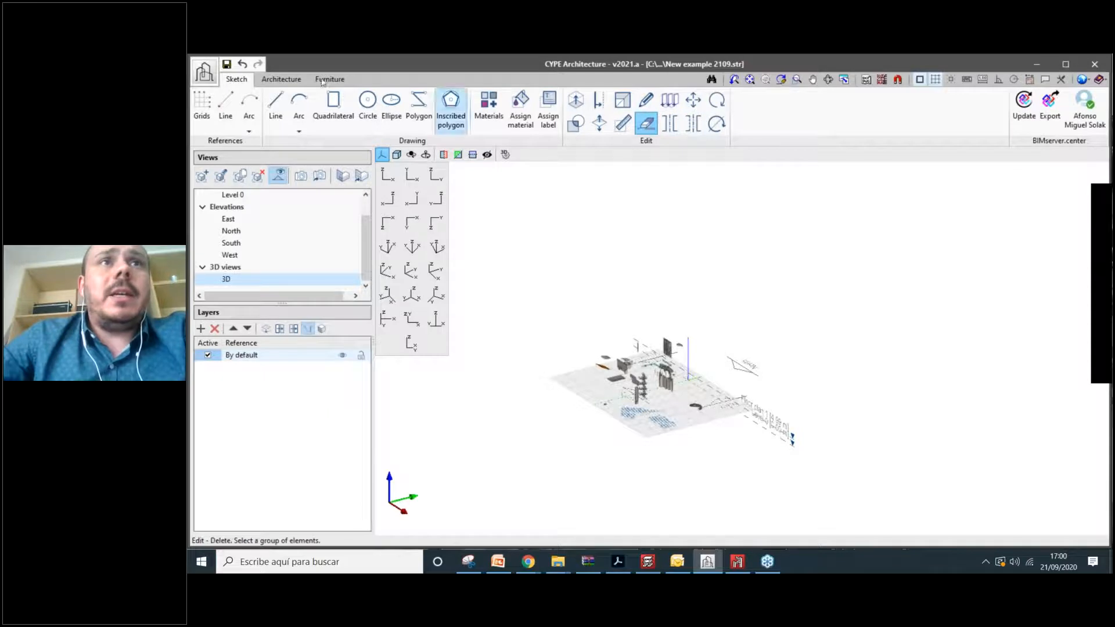
pyautogui.click(282, 80)
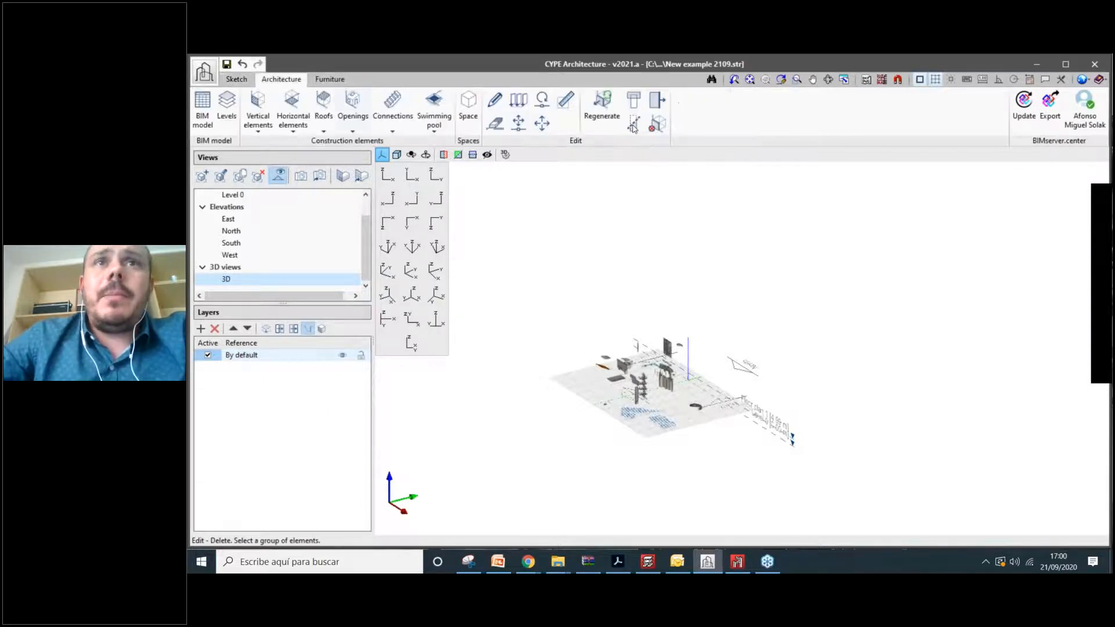
pyautogui.click(494, 124)
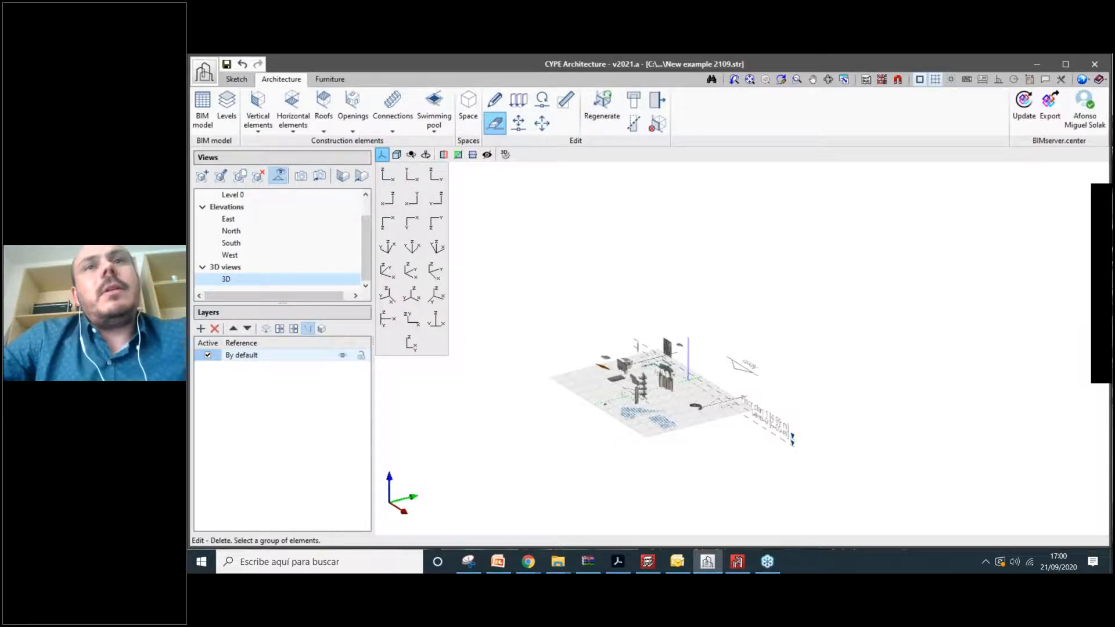
pyautogui.click(719, 239)
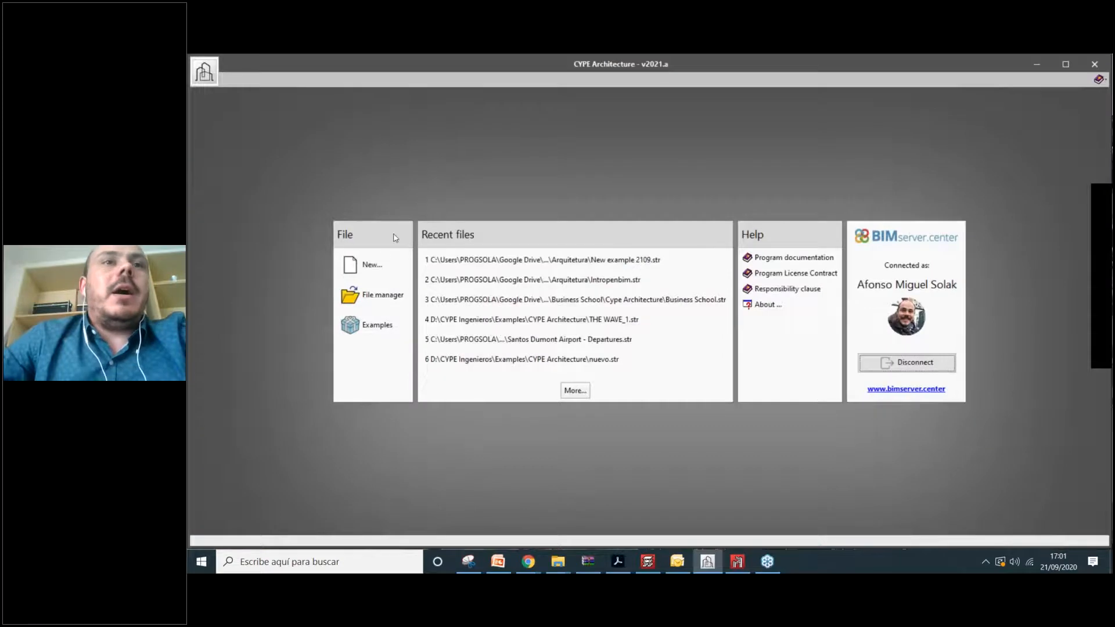
# Create a new project file named New example Airport Rio.
pyautogui.click(377, 264)
pyautogui.write('Nee')
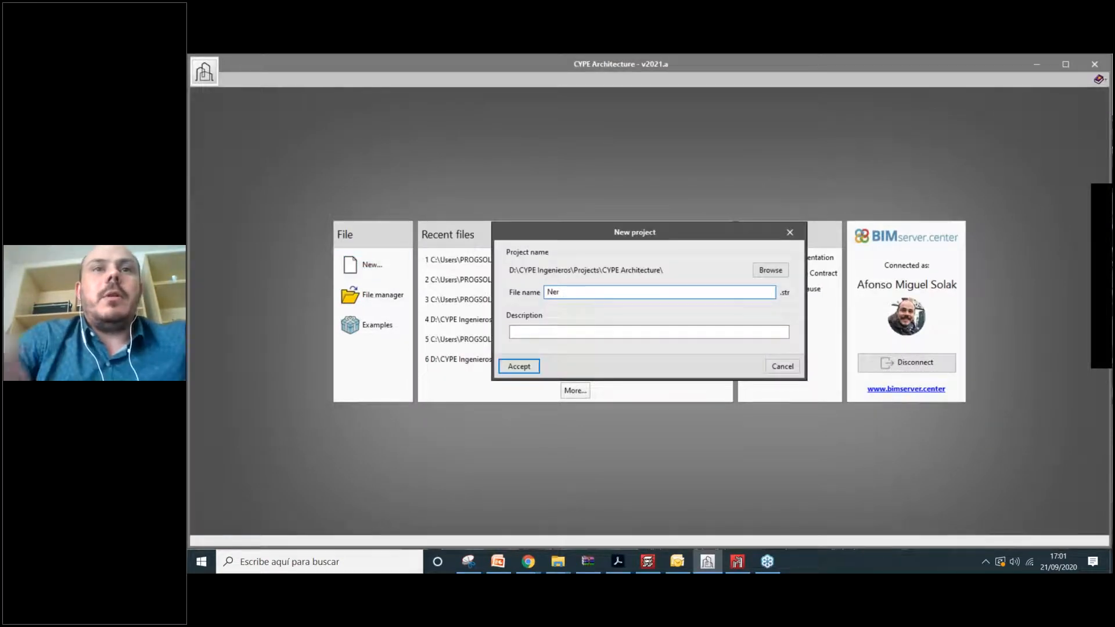
pyautogui.press('BackSpace')
pyautogui.write('w exampl')
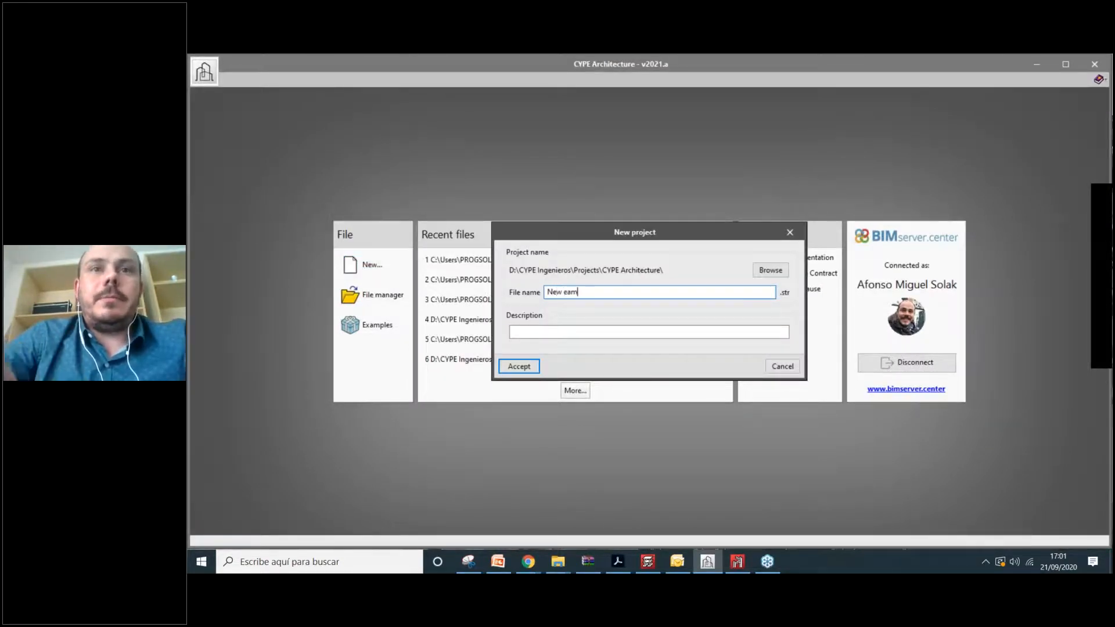
pyautogui.write('e Airport Rio')
pyautogui.click(519, 366)
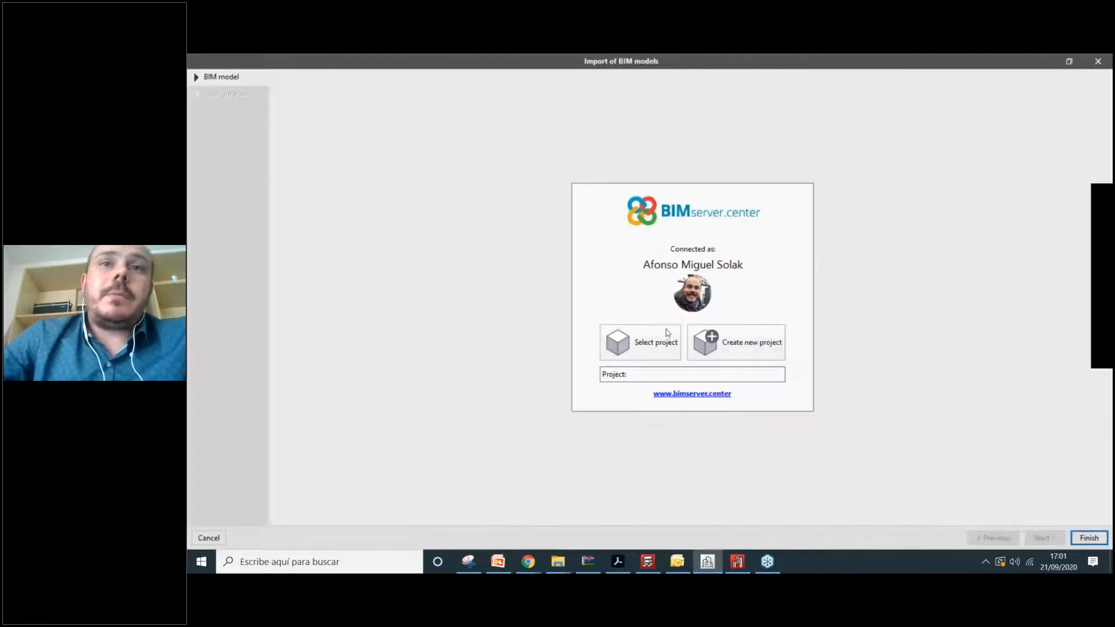
pyautogui.click(729, 345)
pyautogui.write('New ')
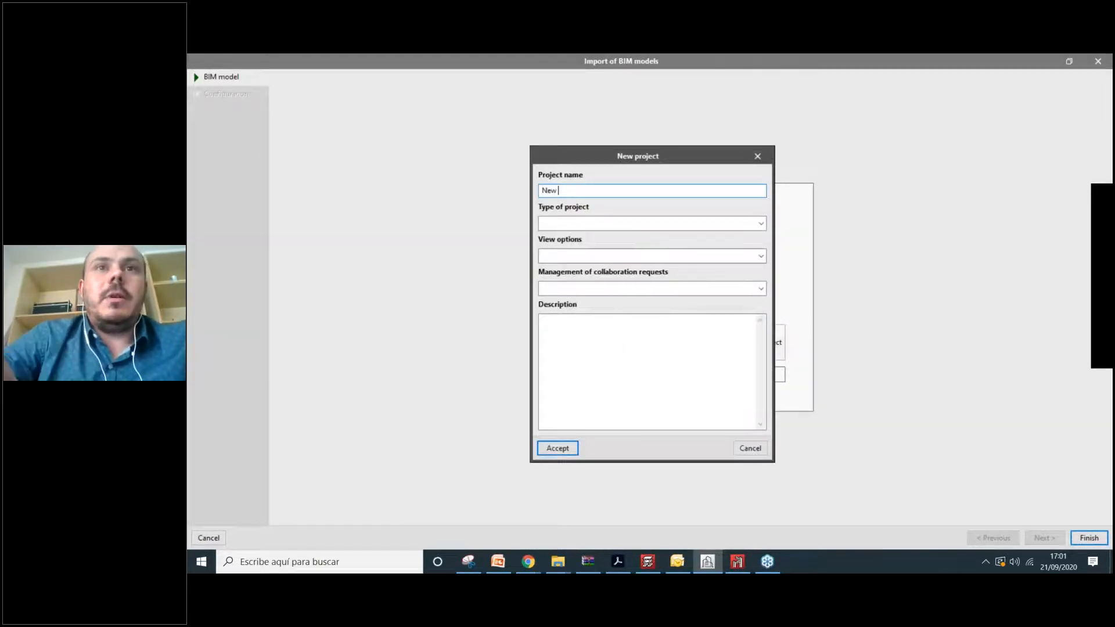
pyautogui.write('example')
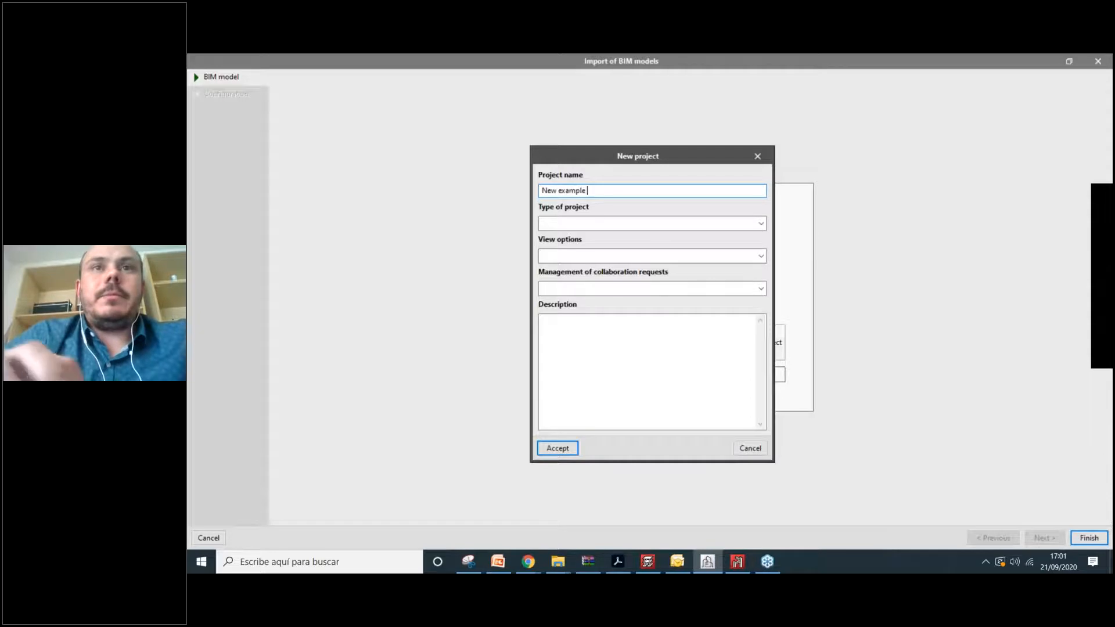
pyautogui.press('BackSpace')
pyautogui.press('BackSpace')
pyautogui.press('BackSpace')
pyautogui.press('BackSpace')
pyautogui.press('BackSpace')
pyautogui.press('BackSpace')
pyautogui.press('BackSpace')
pyautogui.press('BackSpace')
pyautogui.press('BackSpace')
pyautogui.press('BackSpace')
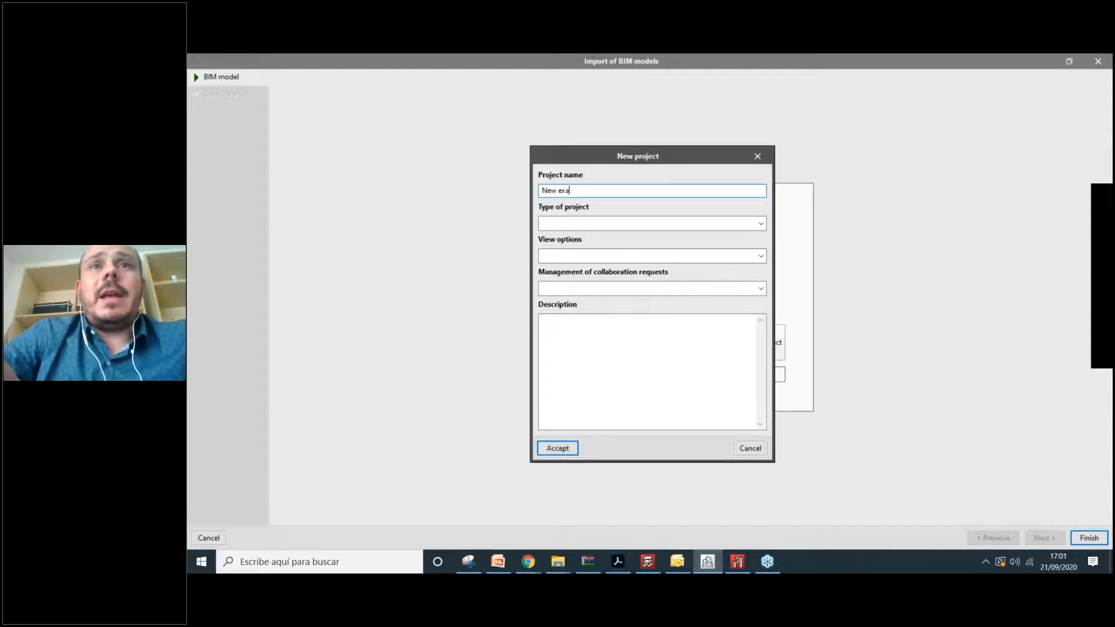
pyautogui.click(757, 156)
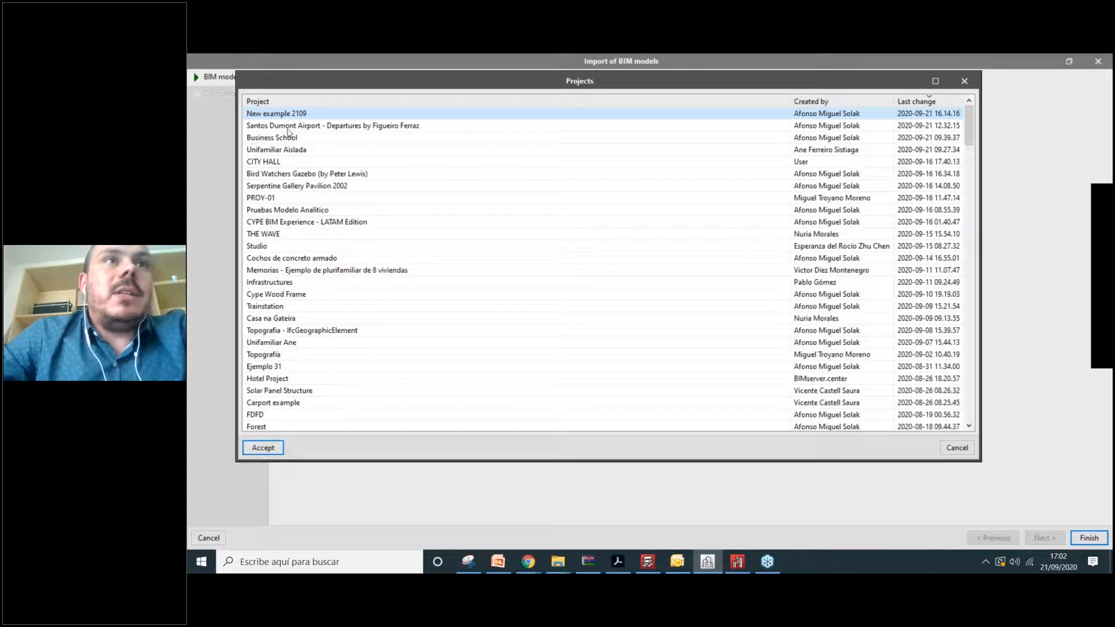
# Complete the BIM model import setup from the existing project list and bring up the new file's 3D workspace.
pyautogui.click(263, 448)
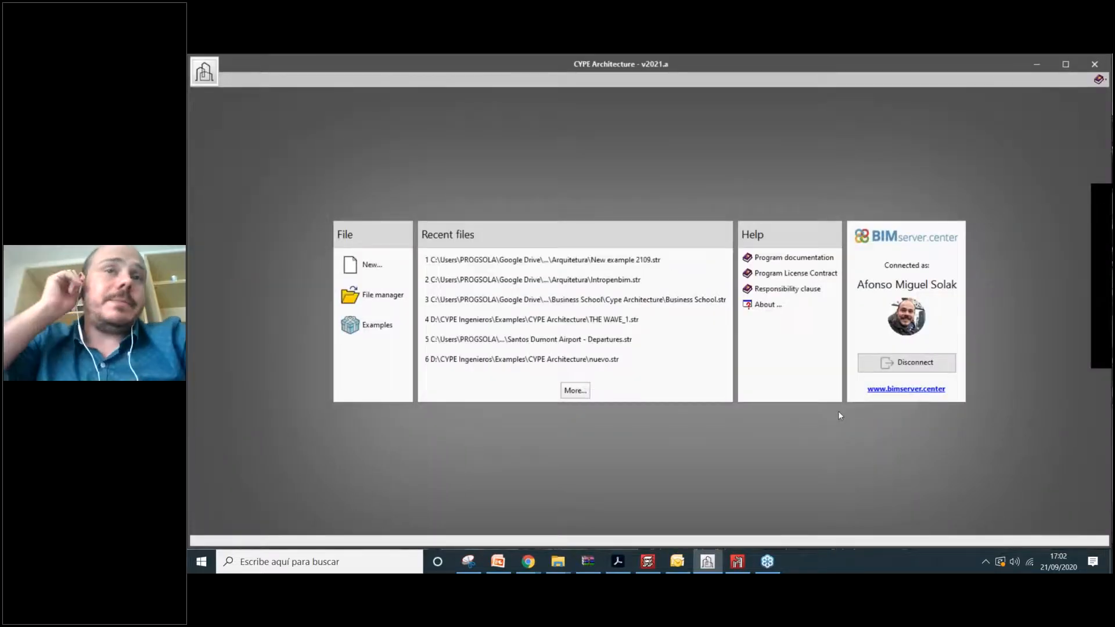
pyautogui.hotkey('alt', 'Tab')
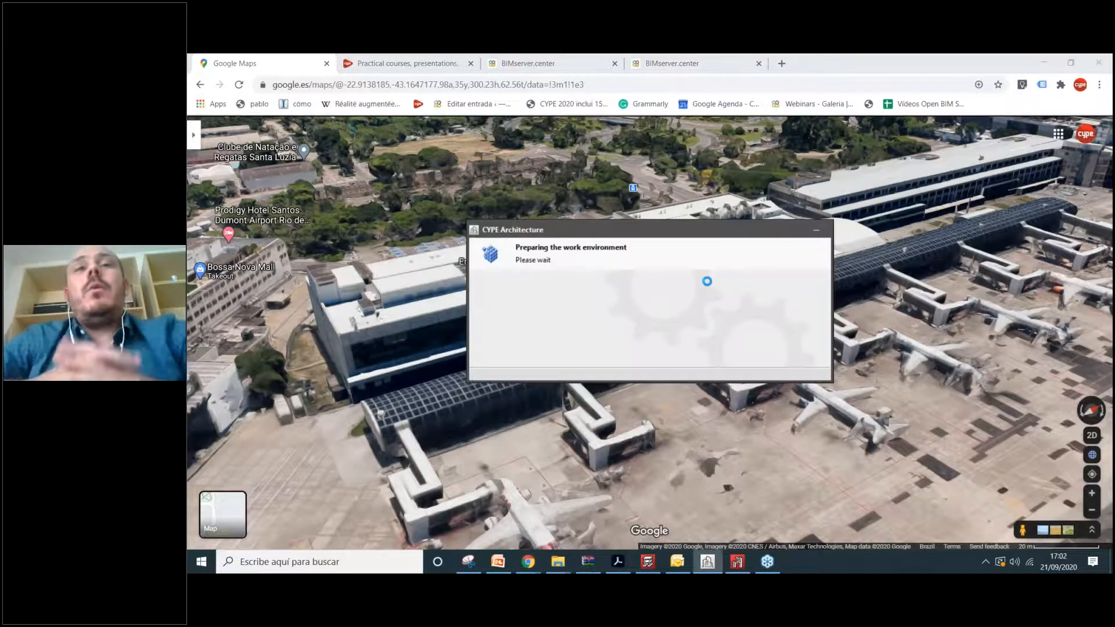
pyautogui.scroll(1, 716, 295)
pyautogui.scroll(1, 766, 296)
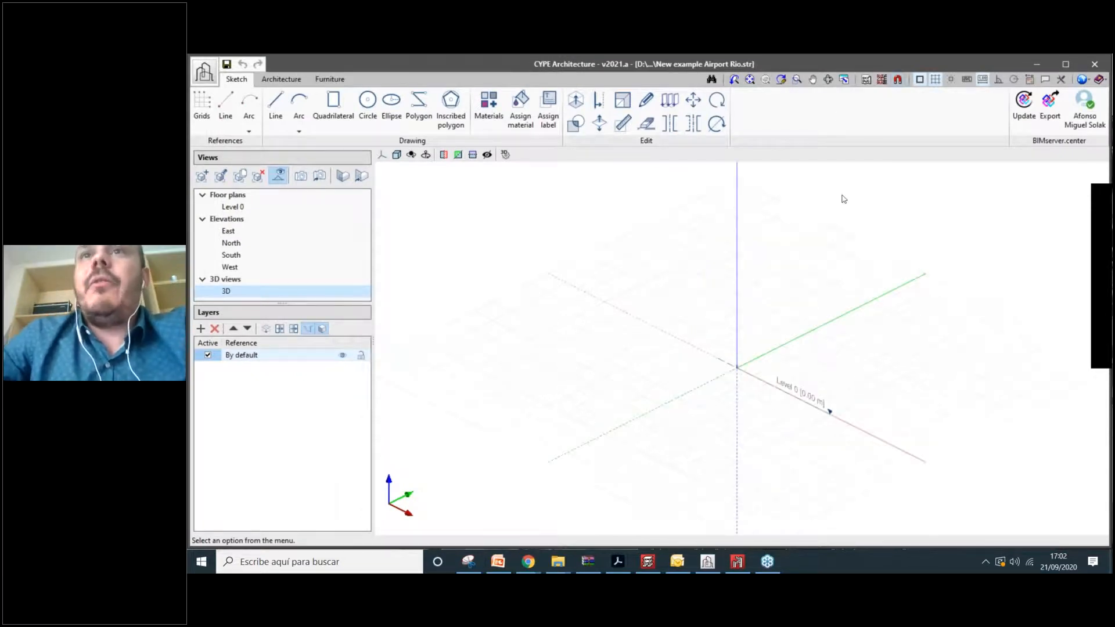
pyautogui.moveTo(799, 296); pyautogui.dragTo(784, 289, button='middle')
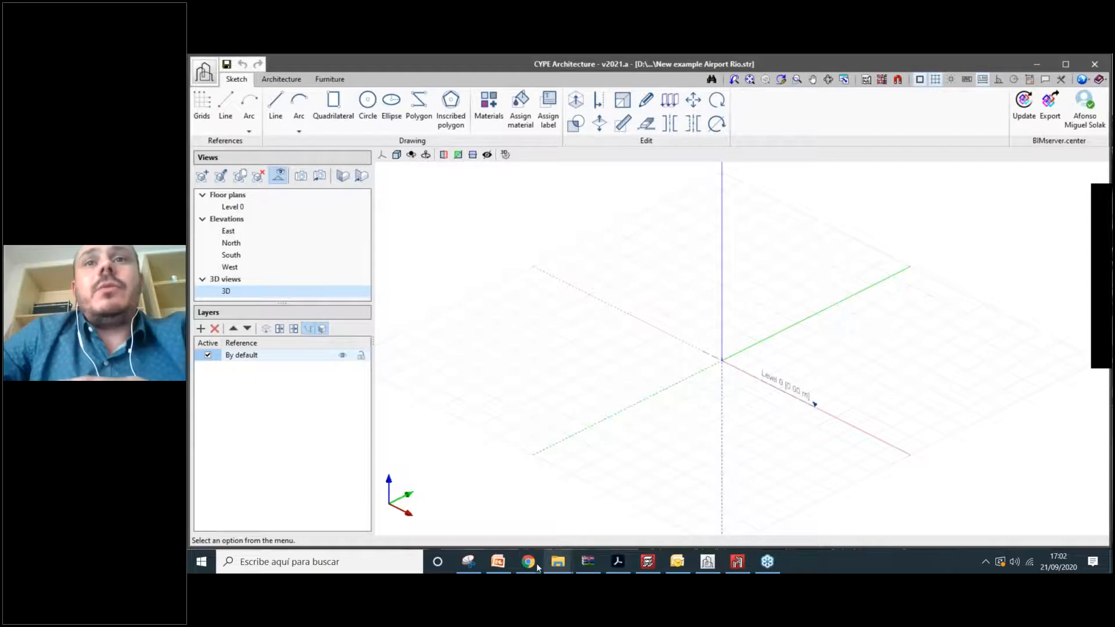
pyautogui.moveTo(743, 298); pyautogui.dragTo(737, 289, button='middle')
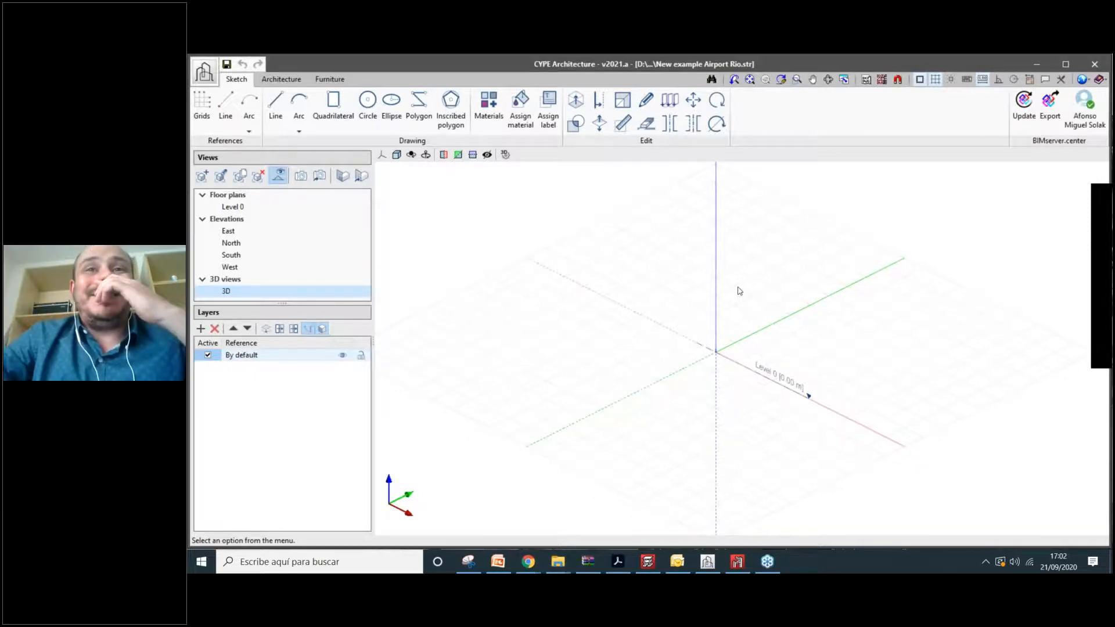
# Import the images Section 1 and Terrain - Google Maps CAM 2 as templates from the Santos Dumont Airport - Departures folder.
pyautogui.click(865, 81)
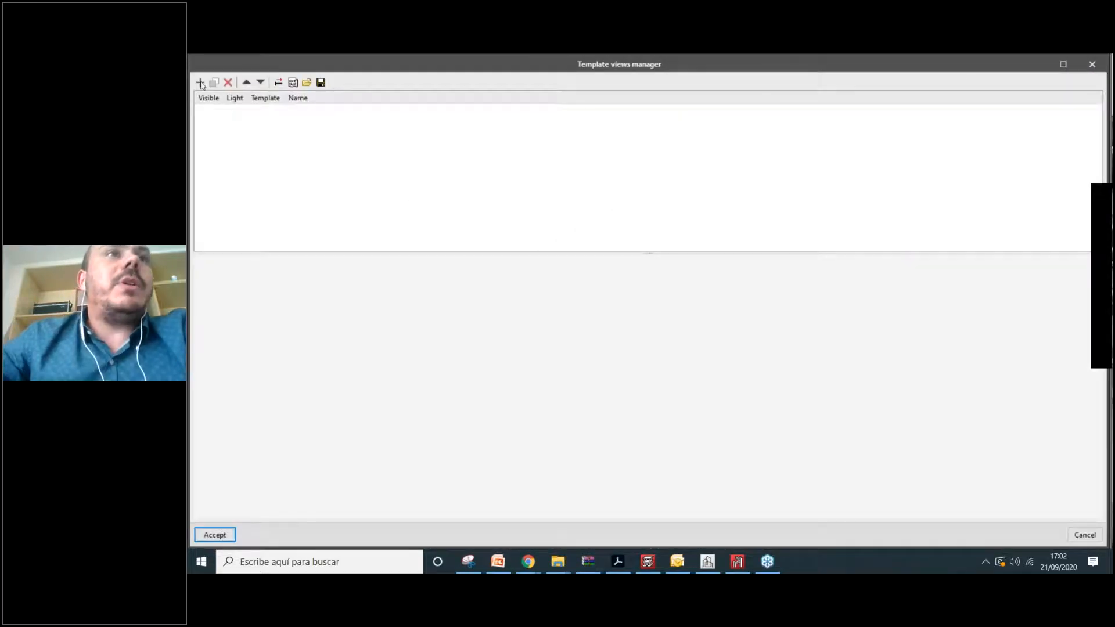
pyautogui.click(199, 83)
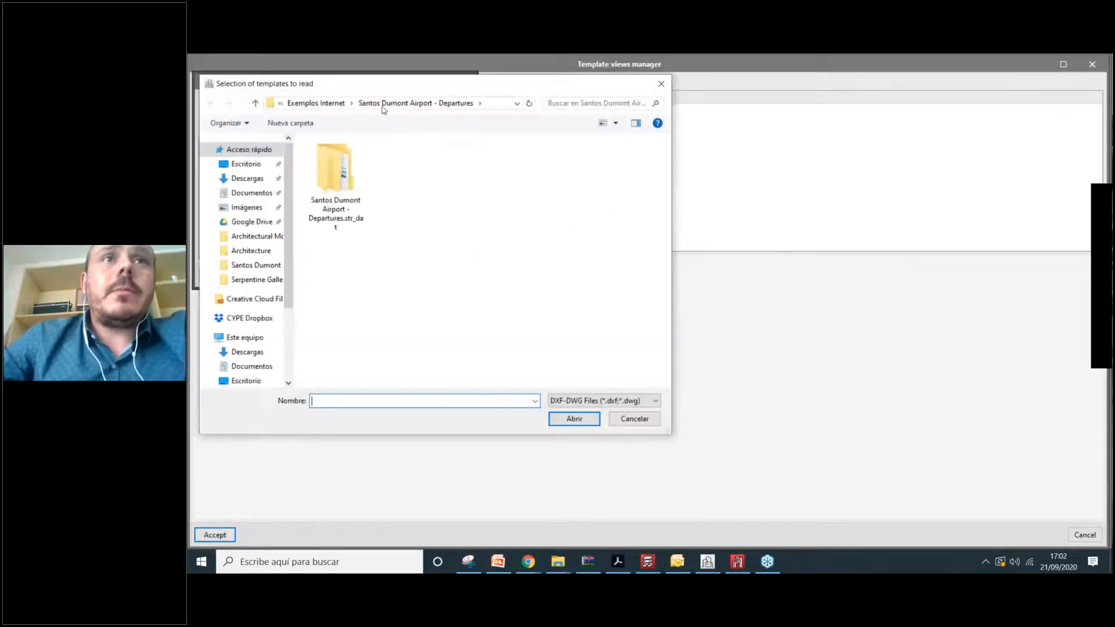
pyautogui.click(343, 185)
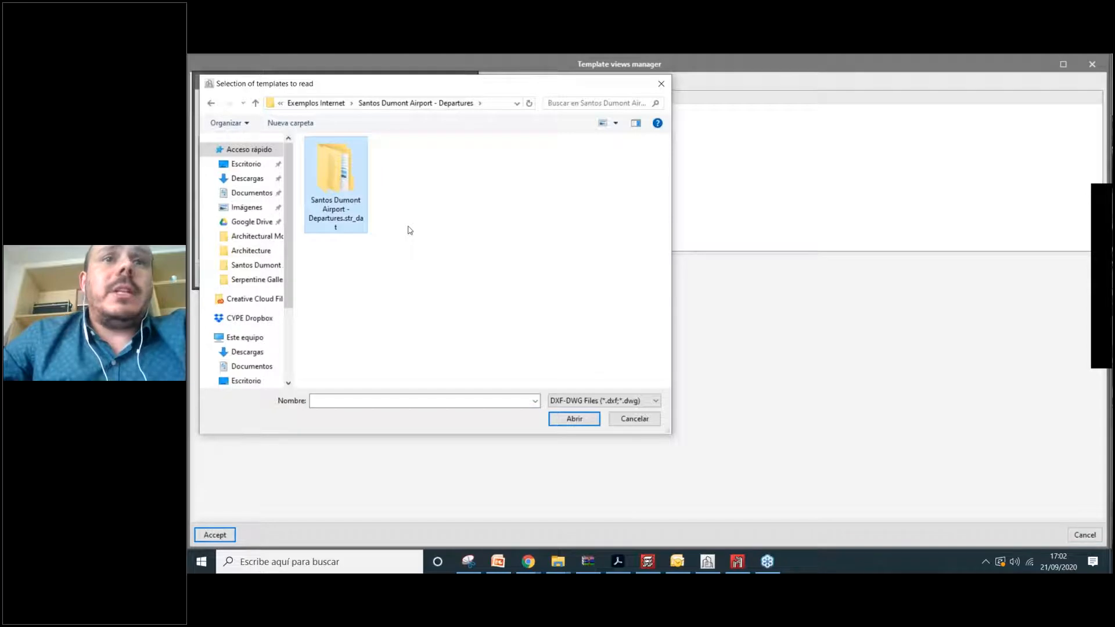
pyautogui.click(565, 403)
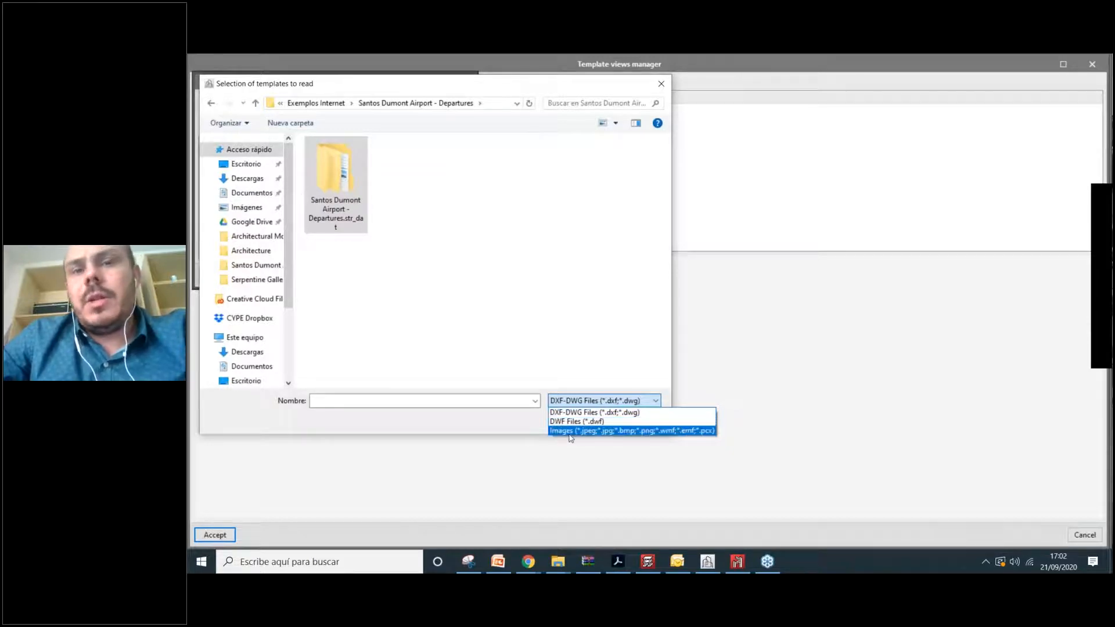
pyautogui.click(623, 431)
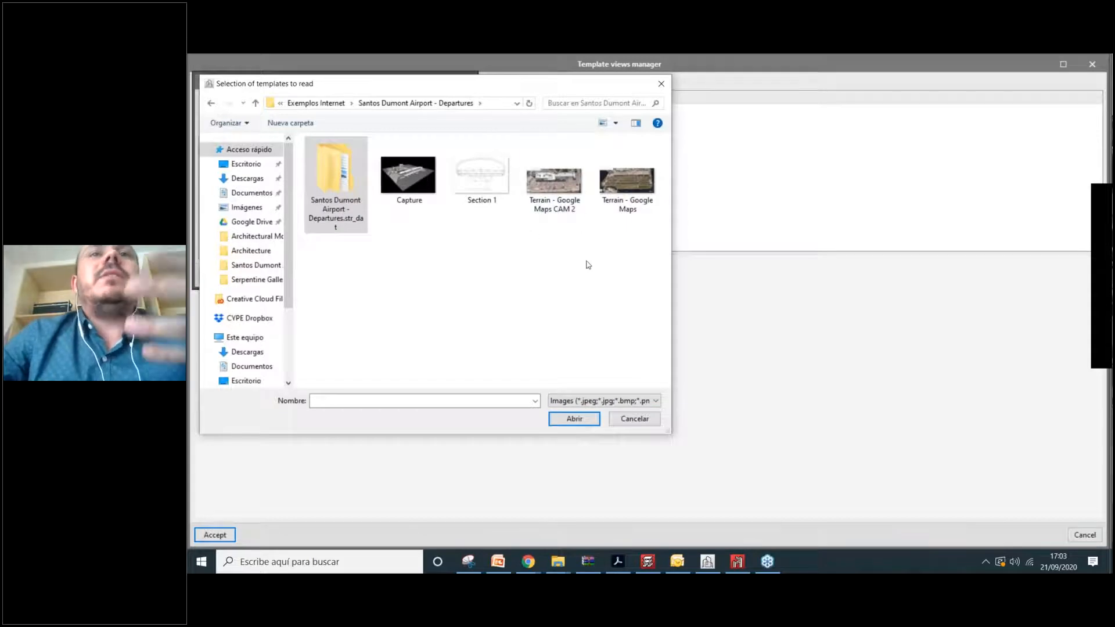
pyautogui.click(541, 189)
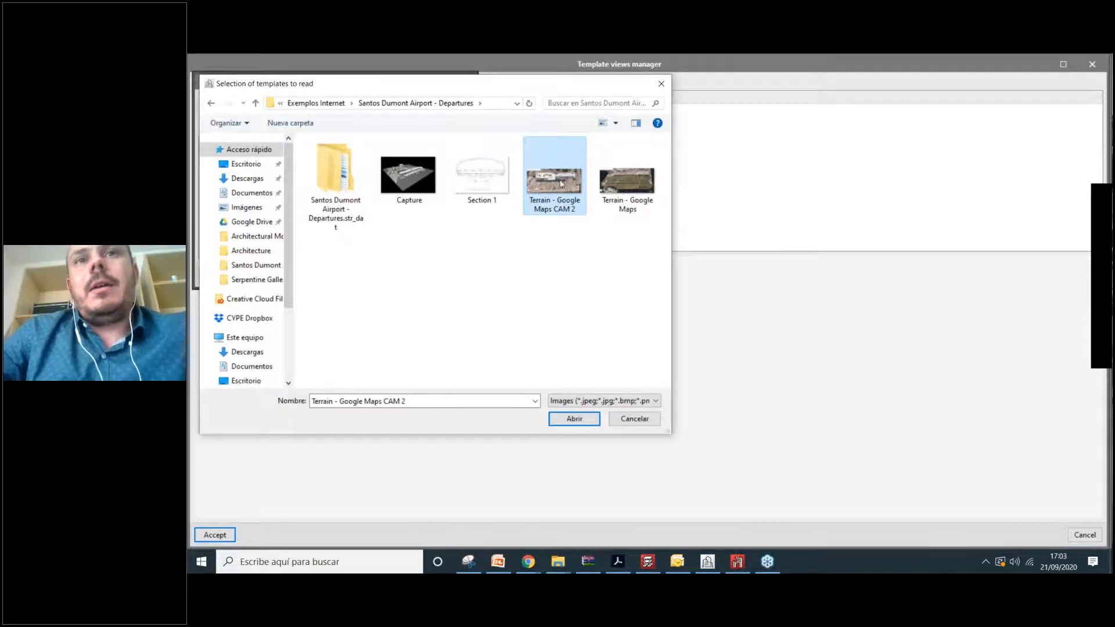
pyautogui.keyDown('ctrl'); pyautogui.click(491, 185); pyautogui.keyUp('ctrl')
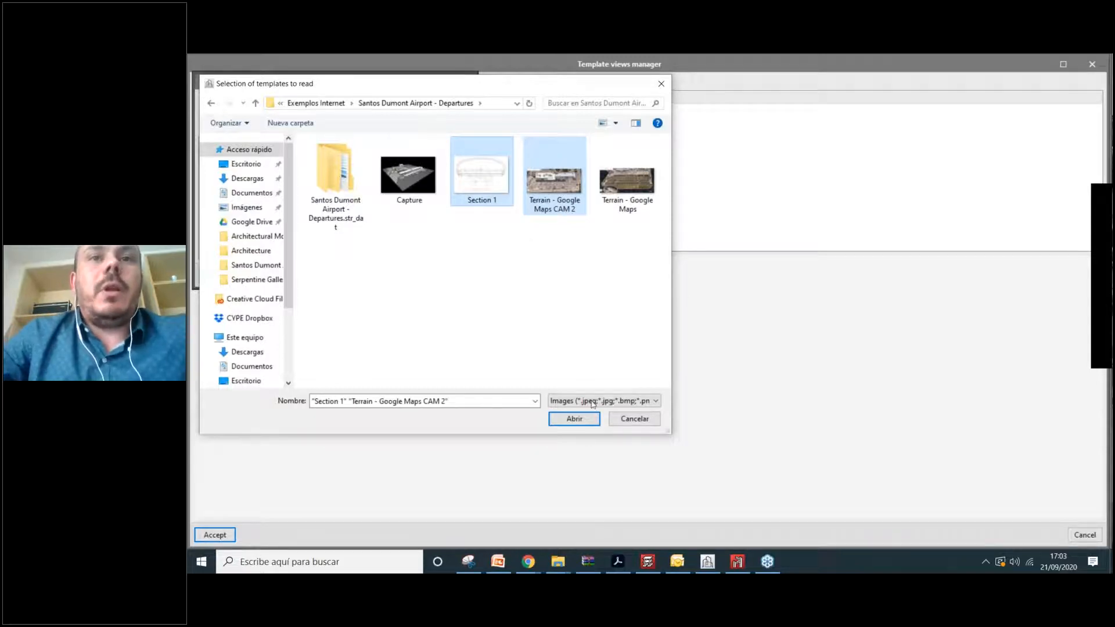
pyautogui.click(574, 418)
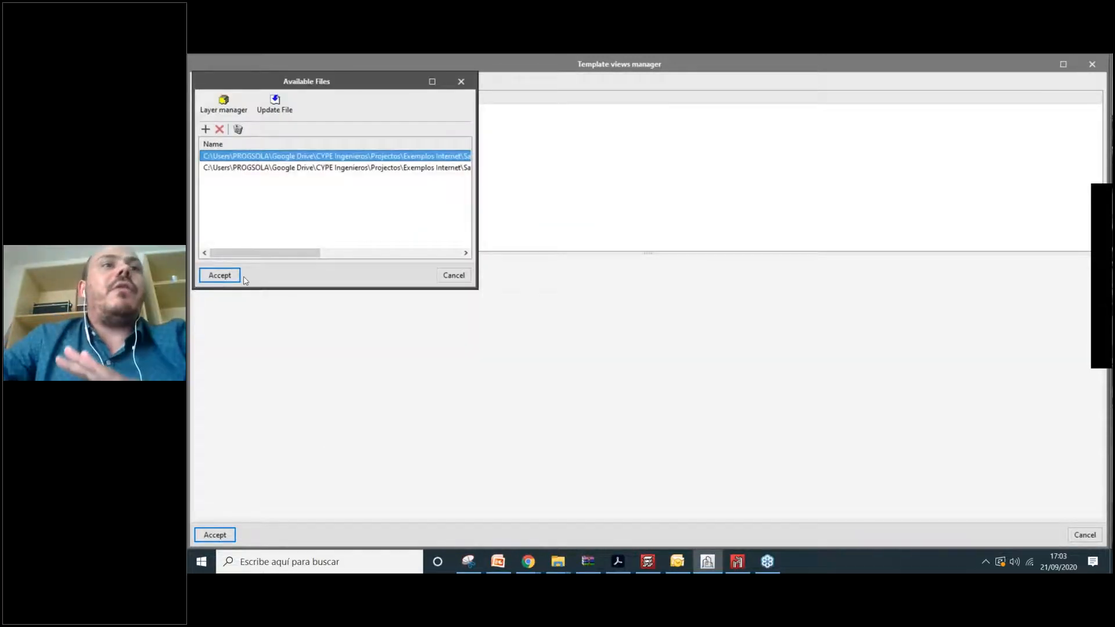
pyautogui.click(224, 276)
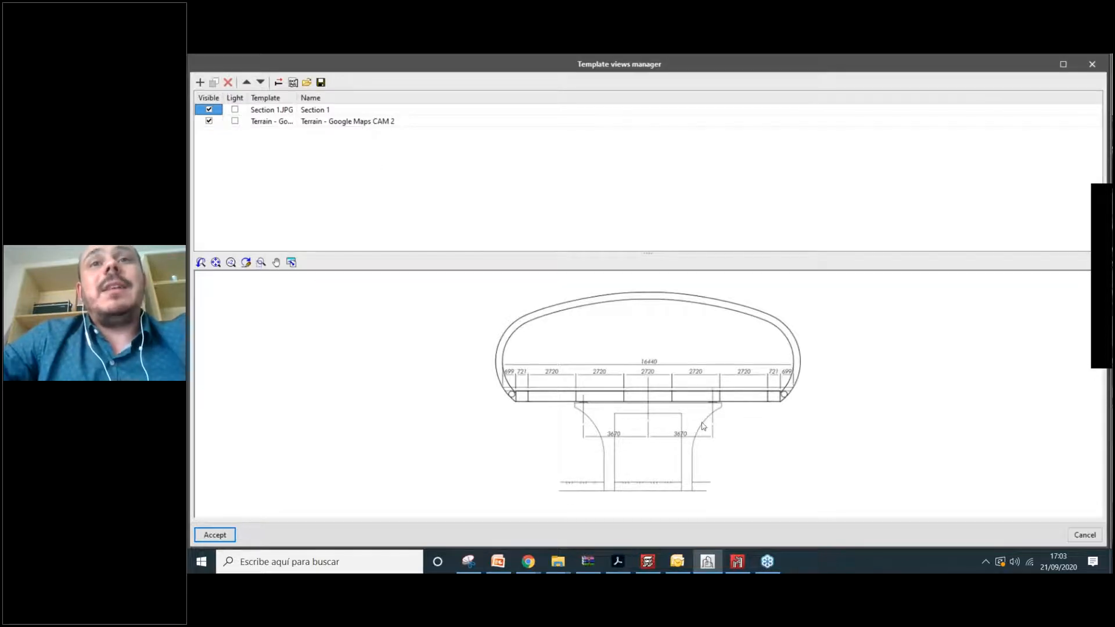
# Scale the Terrain - Google Maps CAM 2 template by its map scale bar, with a known distance of 20 m.
pyautogui.click(321, 112)
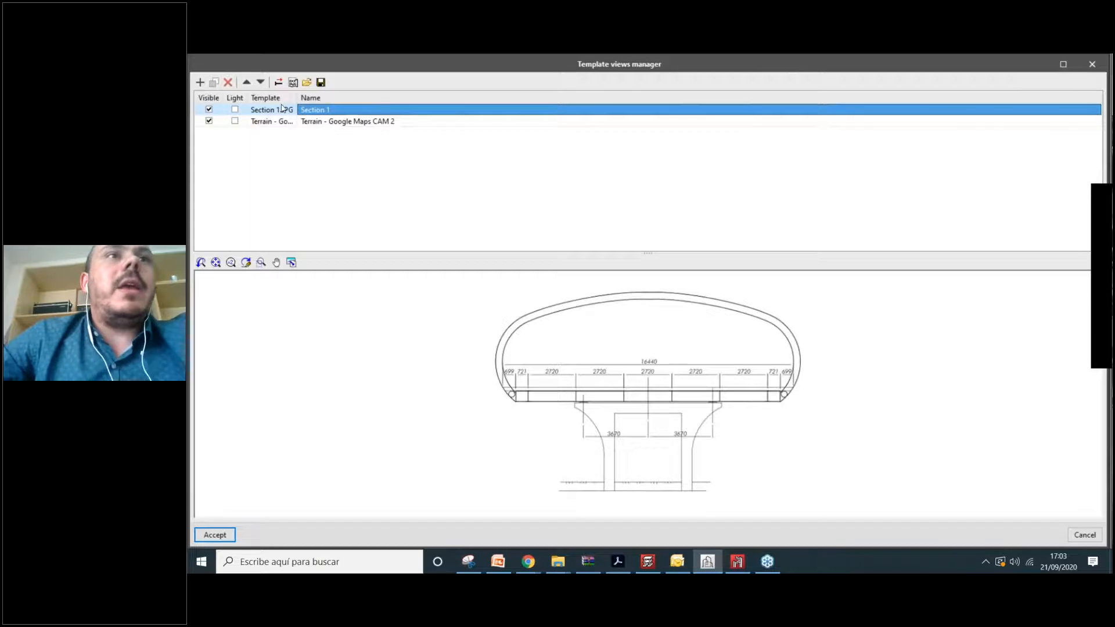
pyautogui.click(323, 122)
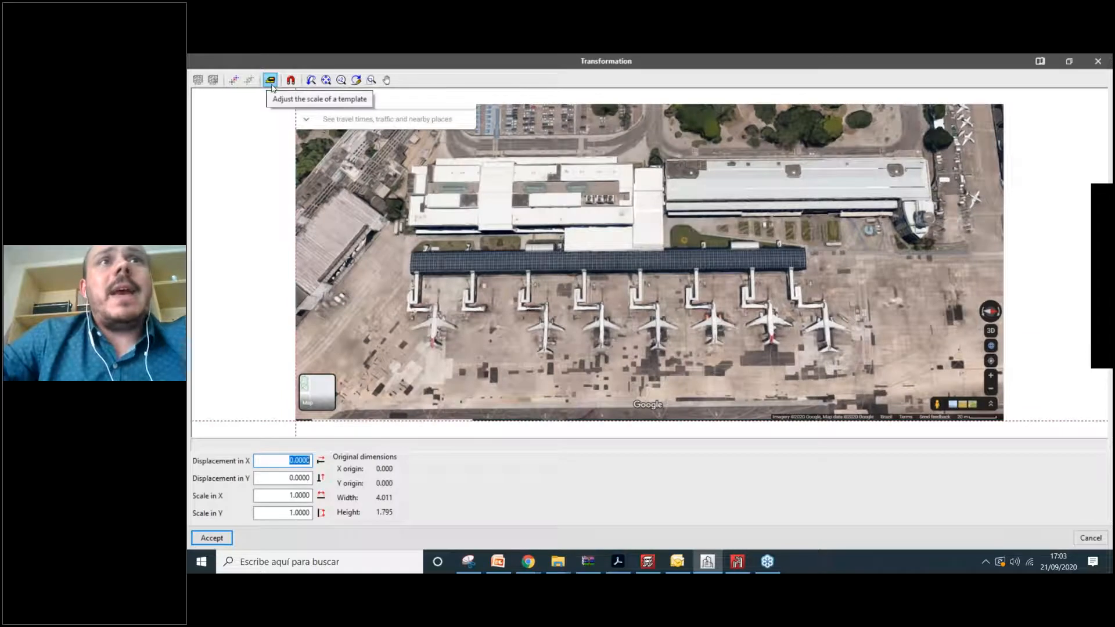
pyautogui.click(271, 81)
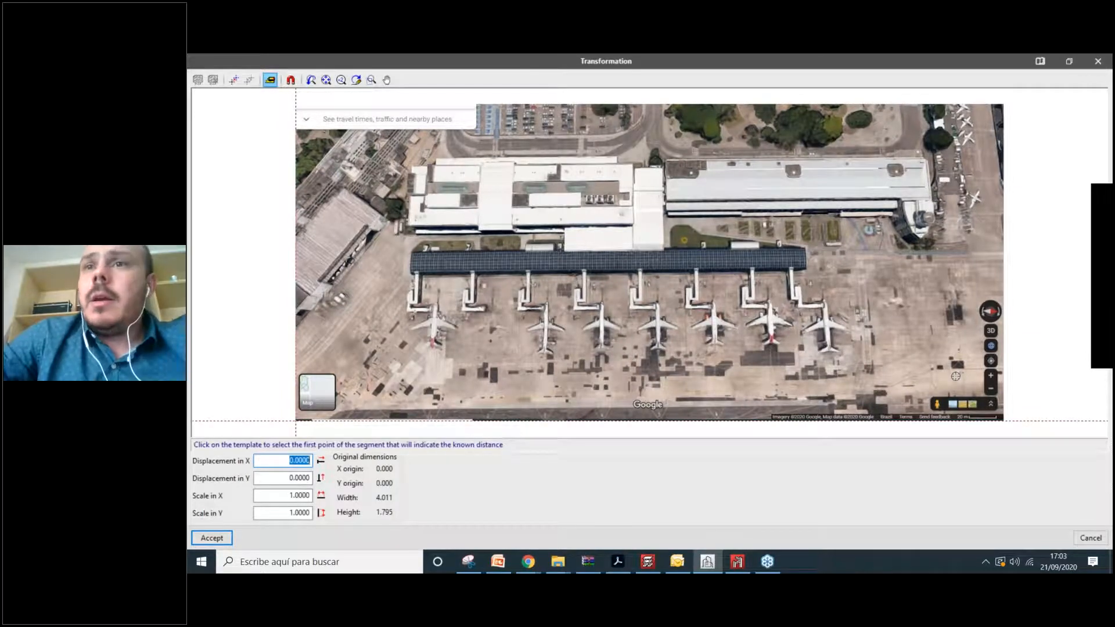
pyautogui.scroll(6, 955, 376)
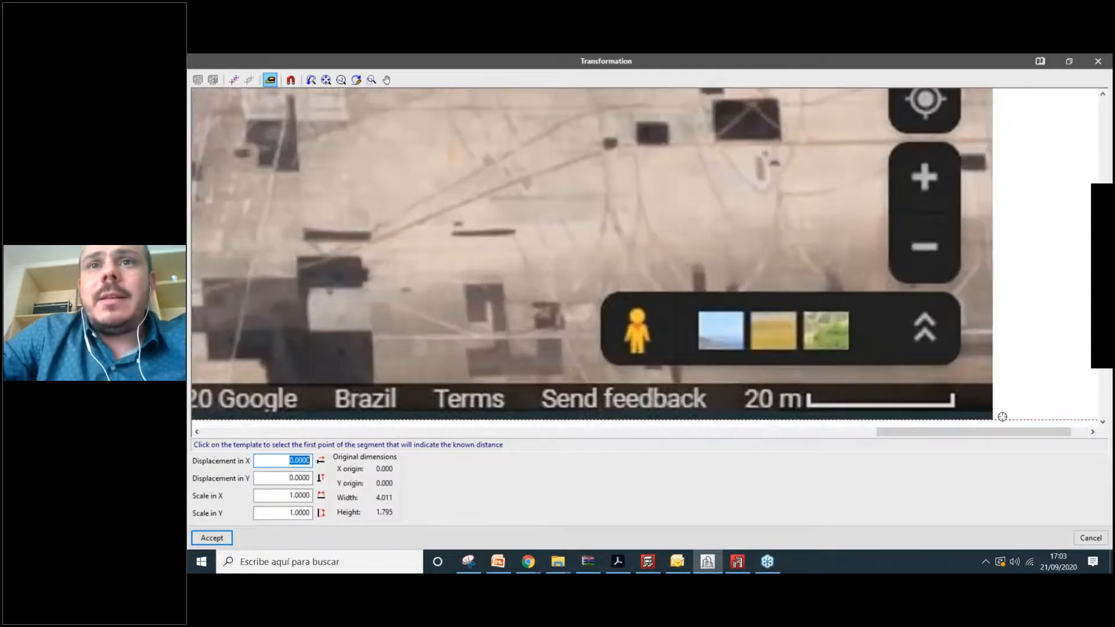
pyautogui.click(737, 400)
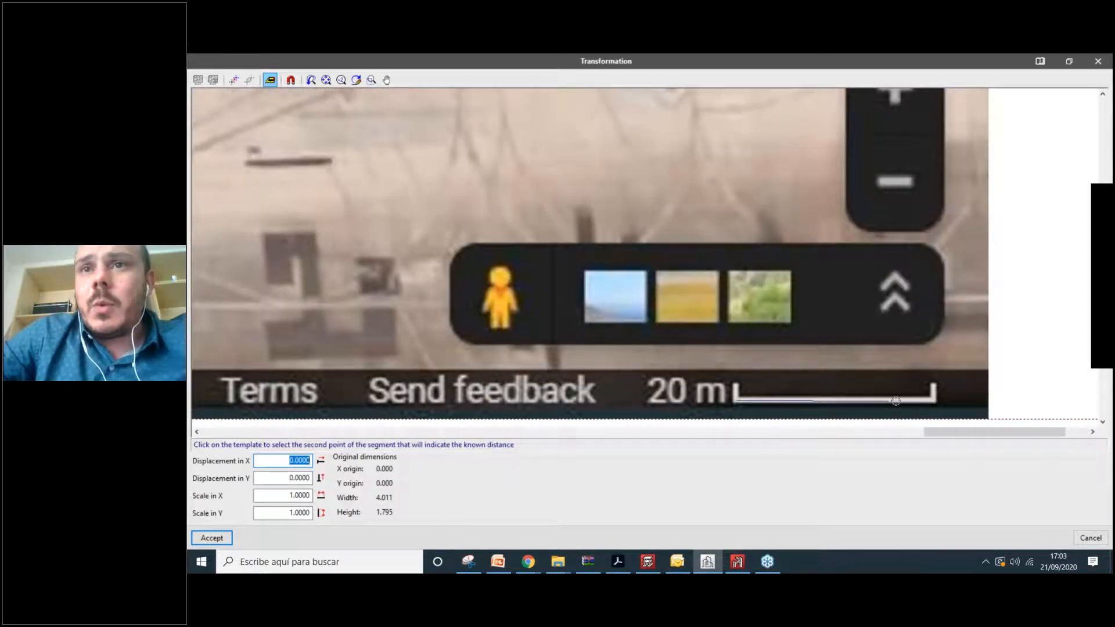
pyautogui.click(934, 399)
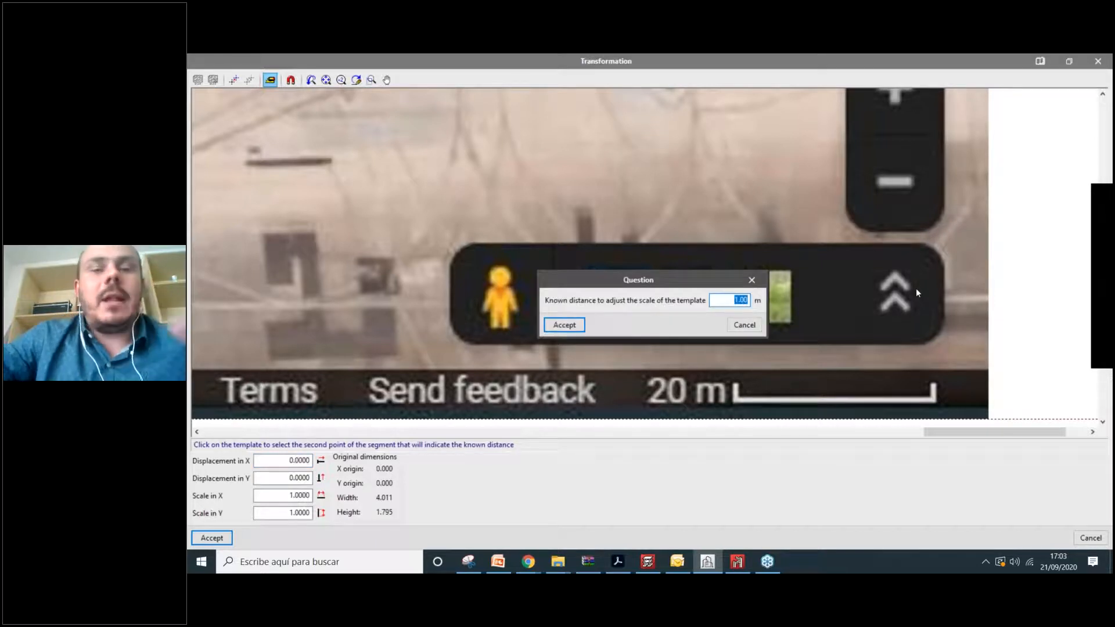
pyautogui.write('20')
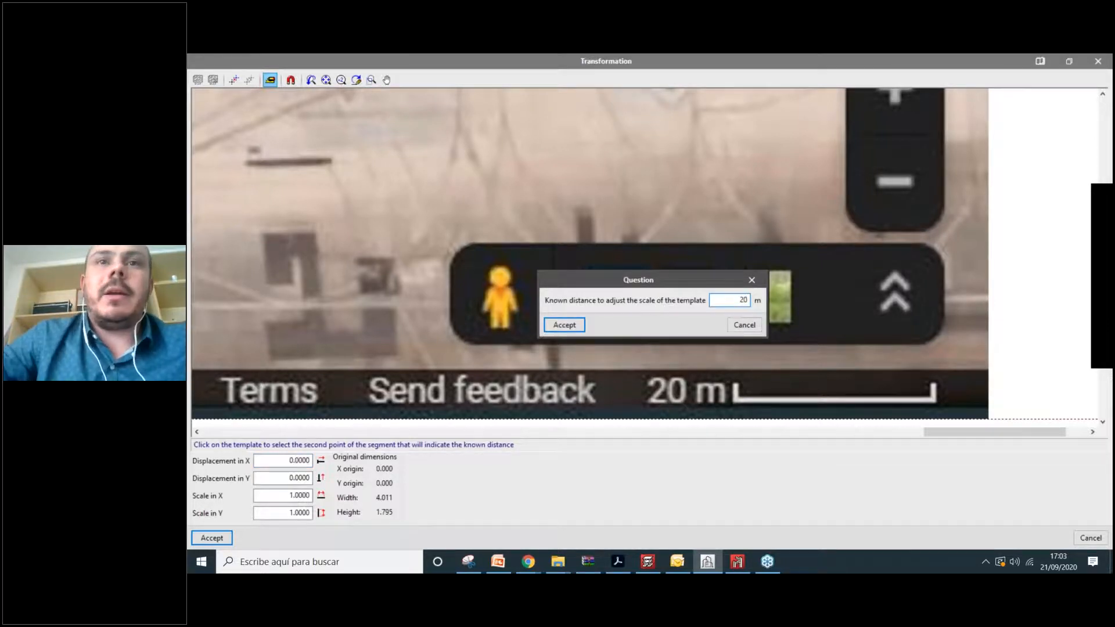
pyautogui.click(564, 324)
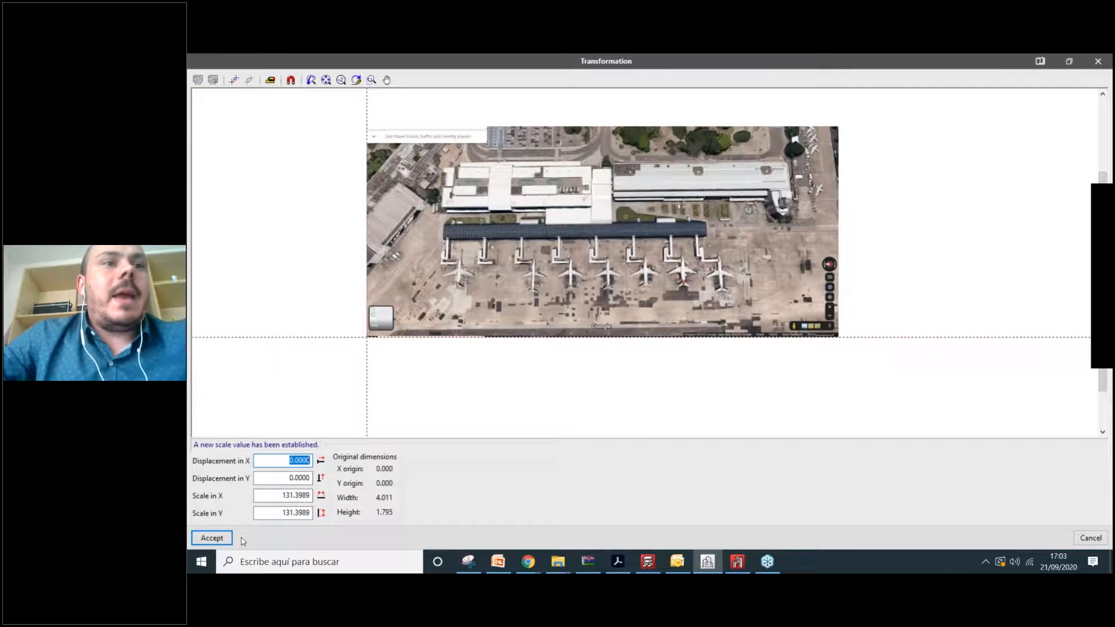
pyautogui.click(212, 538)
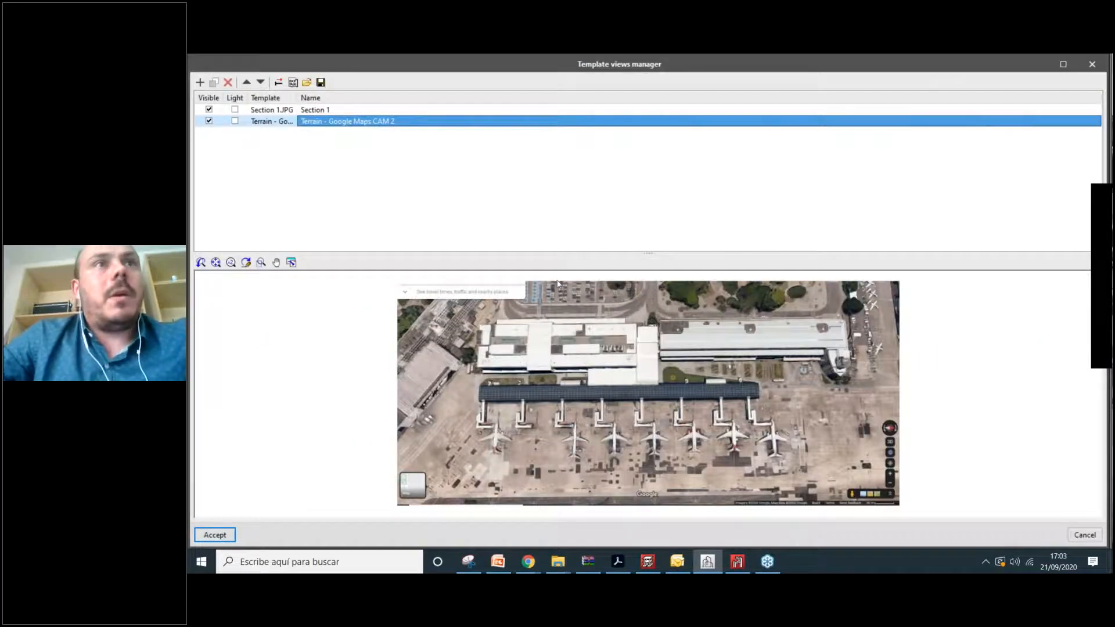
# Scale the Section 1 template using one of its 2720 dimensions, with a known distance of 2.72 m.
pyautogui.click(325, 111)
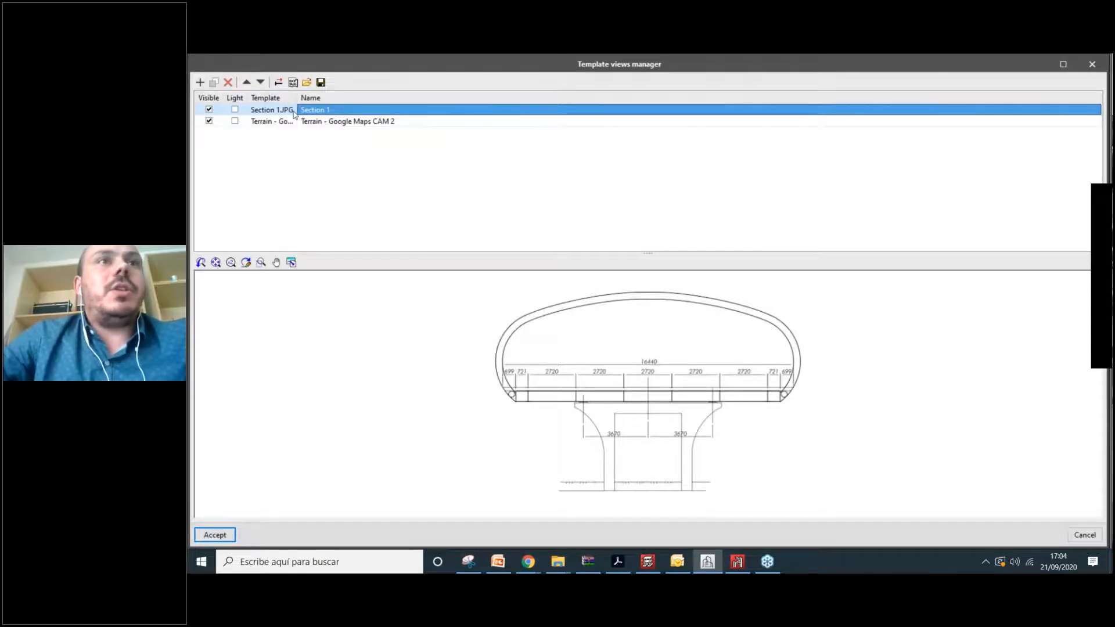
pyautogui.click(279, 82)
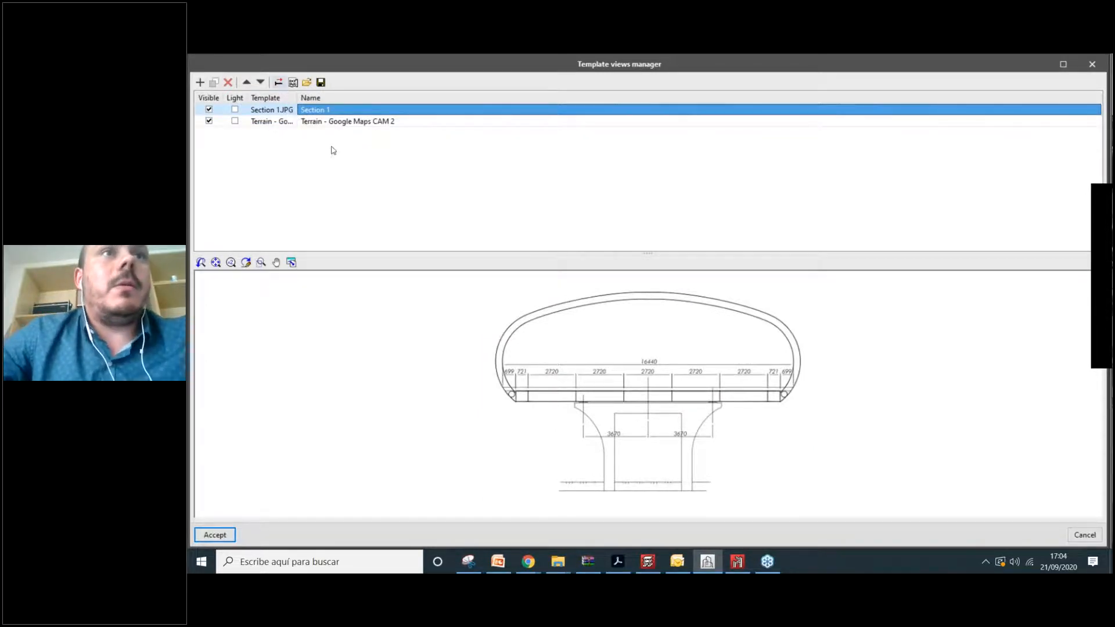
pyautogui.click(270, 81)
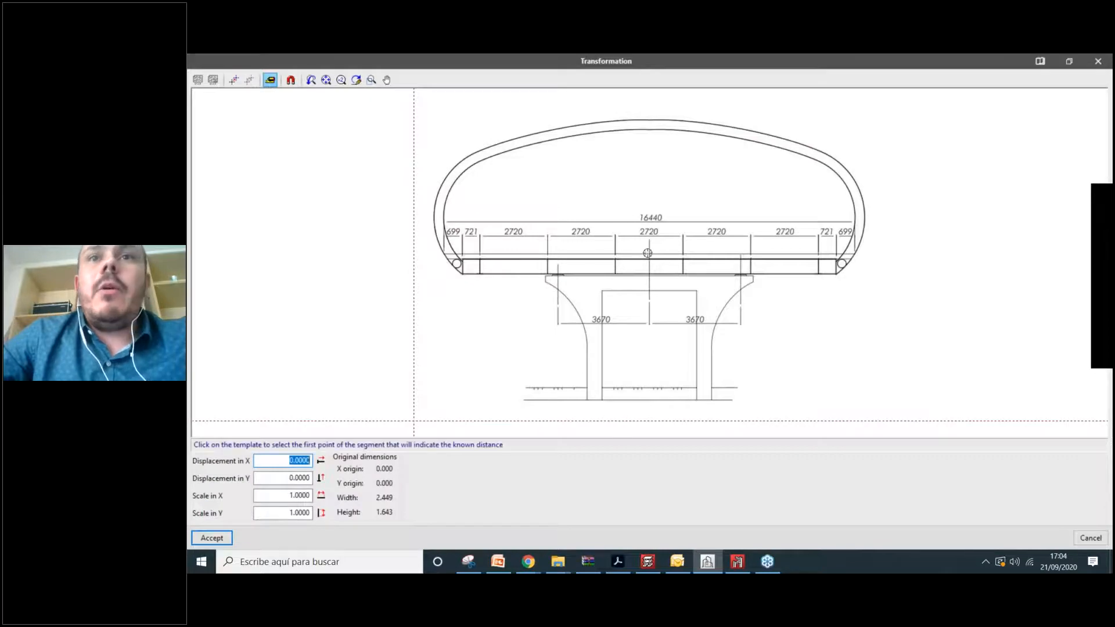
pyautogui.scroll(3, 633, 250)
pyautogui.scroll(3, 579, 361)
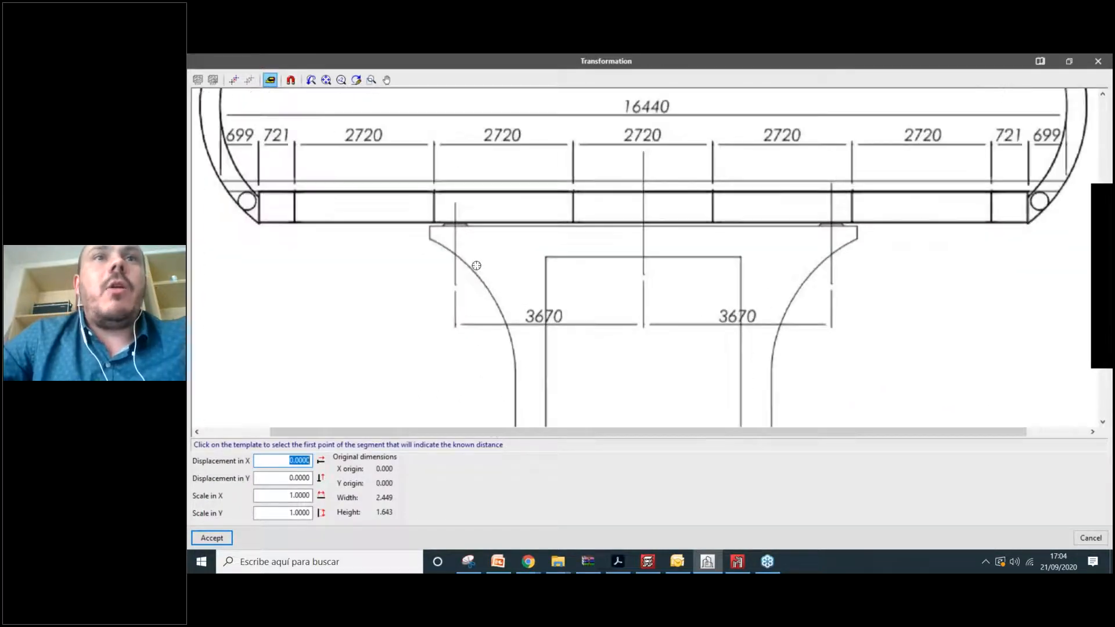
pyautogui.scroll(2, 504, 288)
pyautogui.click(475, 271)
pyautogui.click(818, 270)
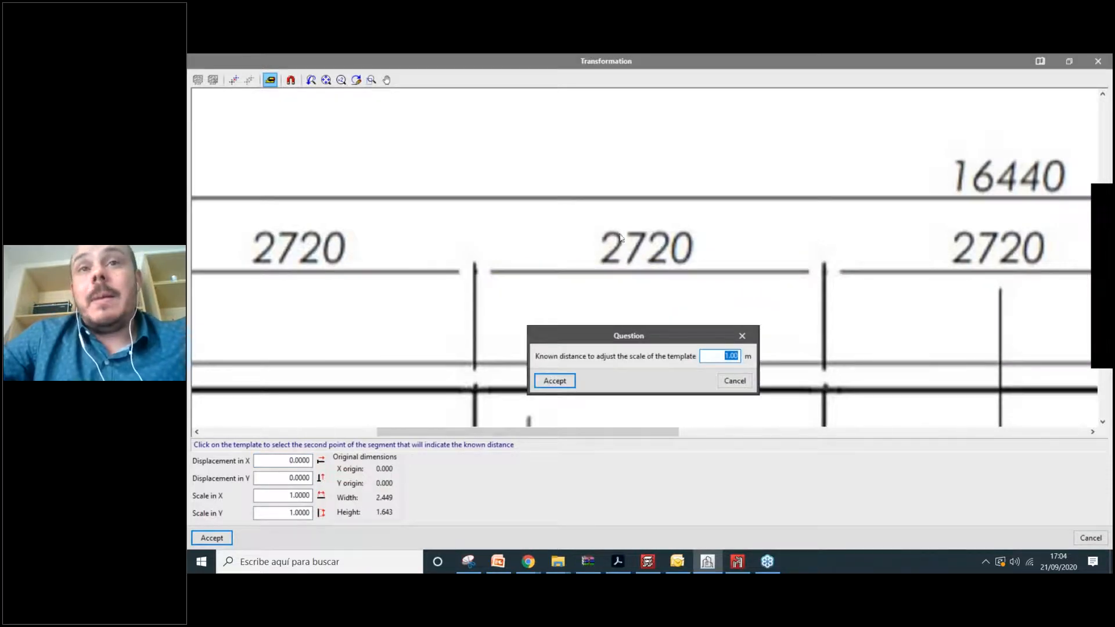
pyautogui.write('2')
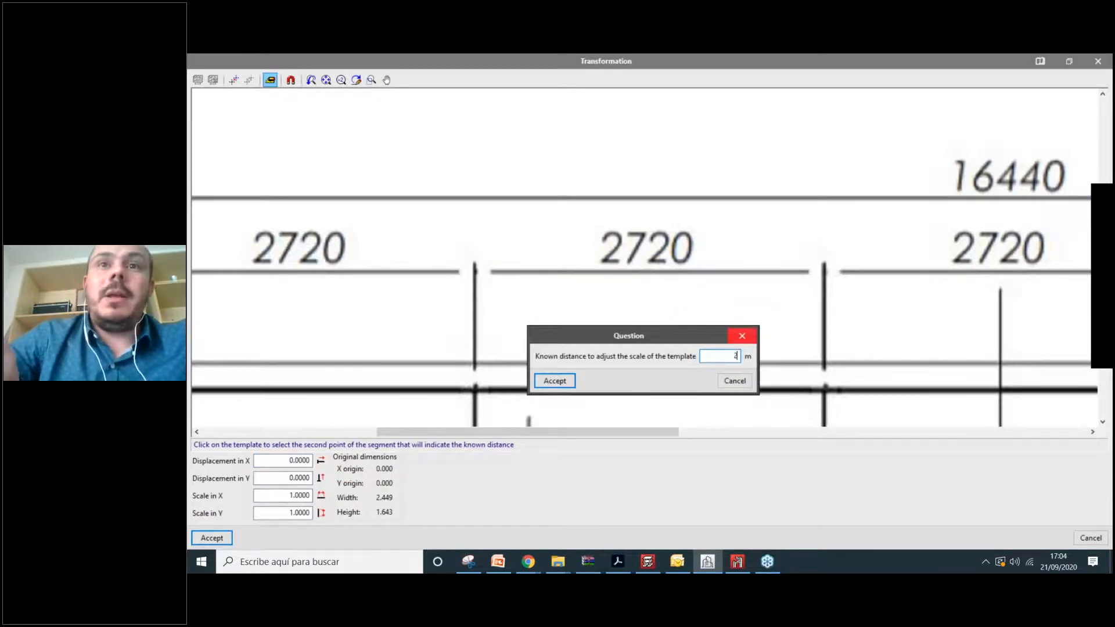
pyautogui.write('.')
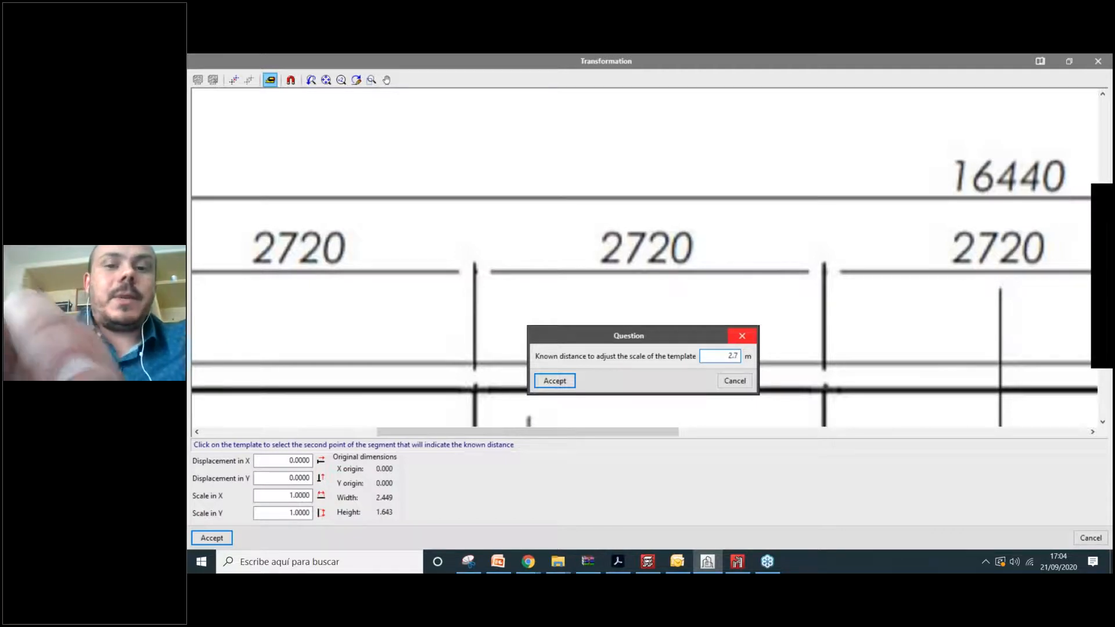
pyautogui.write('72')
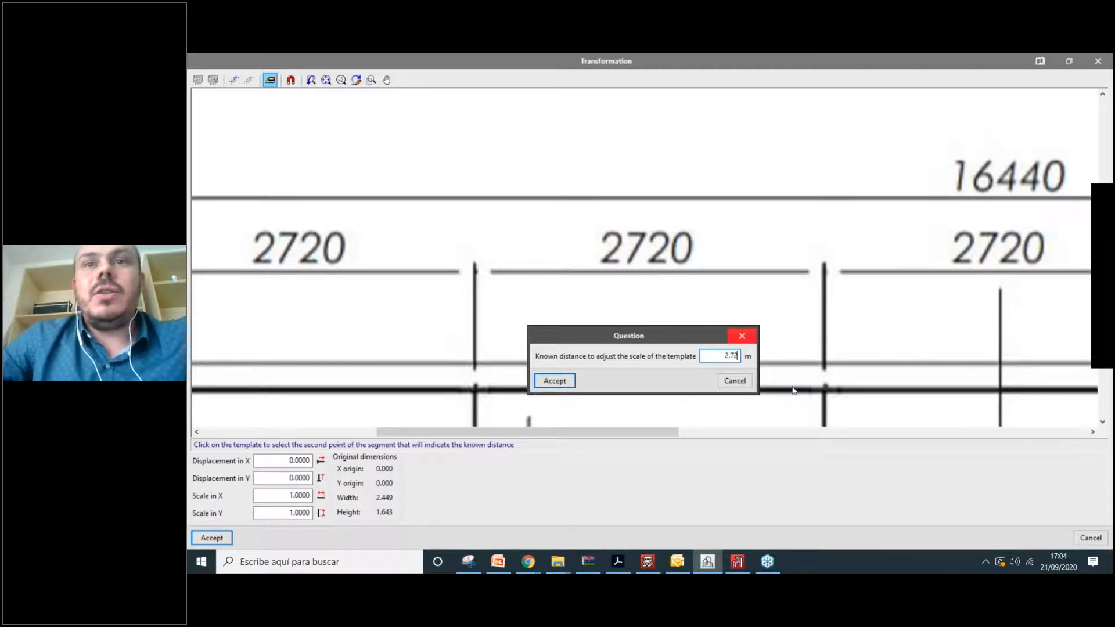
pyautogui.click(565, 385)
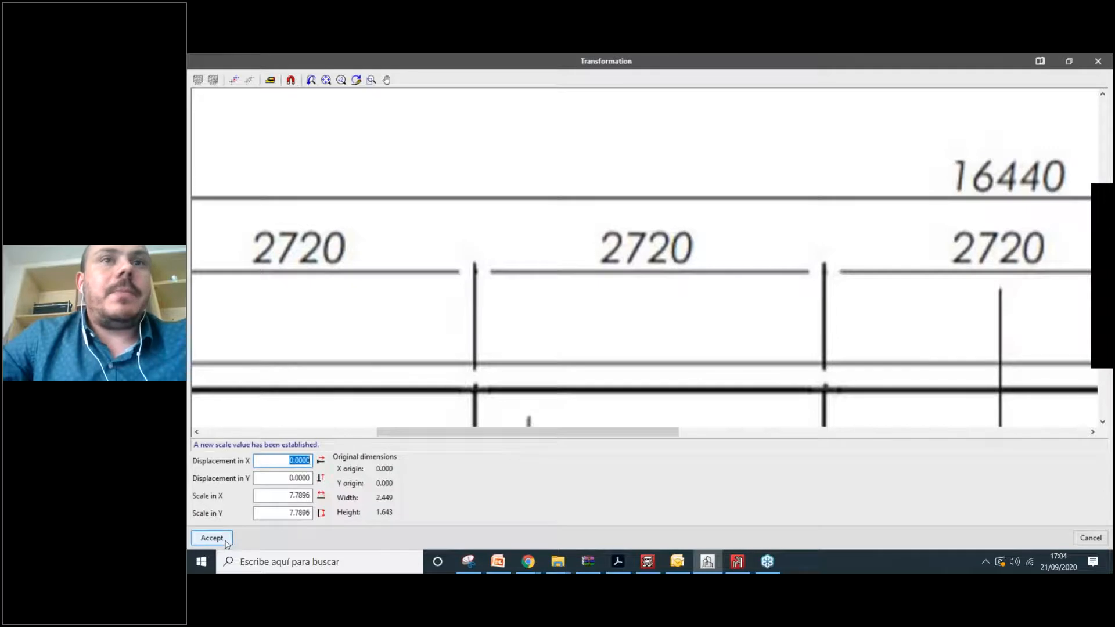
pyautogui.click(225, 542)
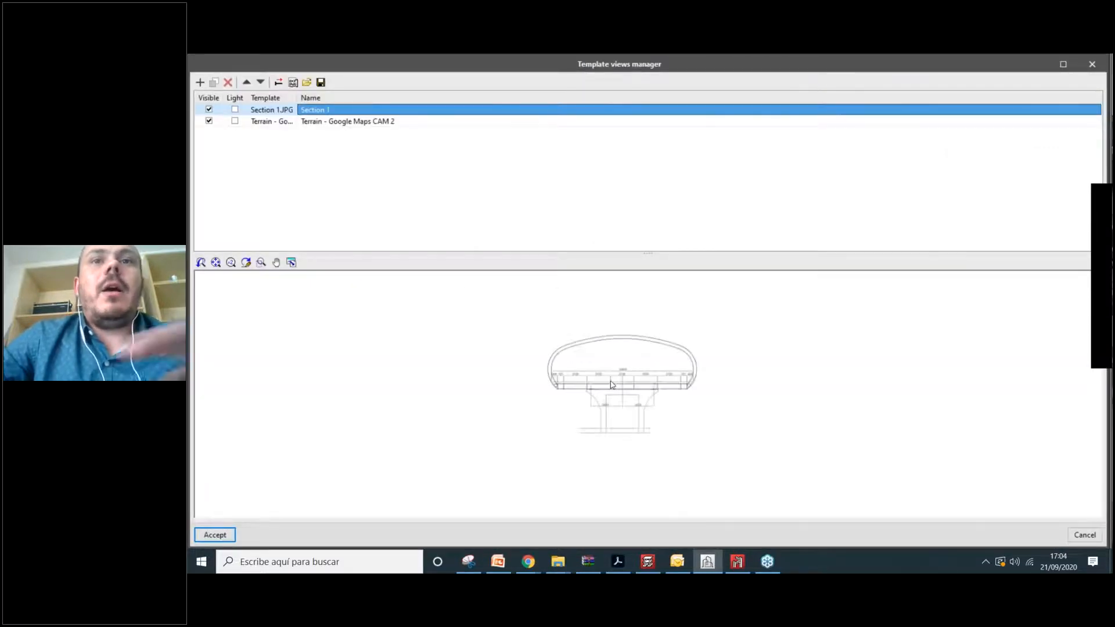
pyautogui.click(278, 85)
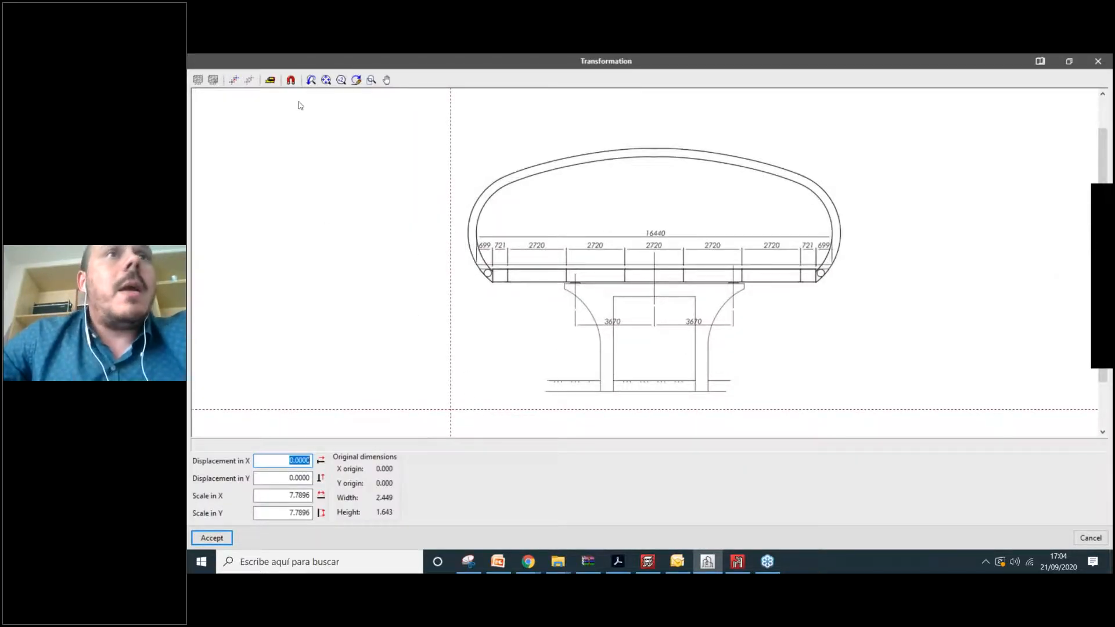
pyautogui.click(233, 81)
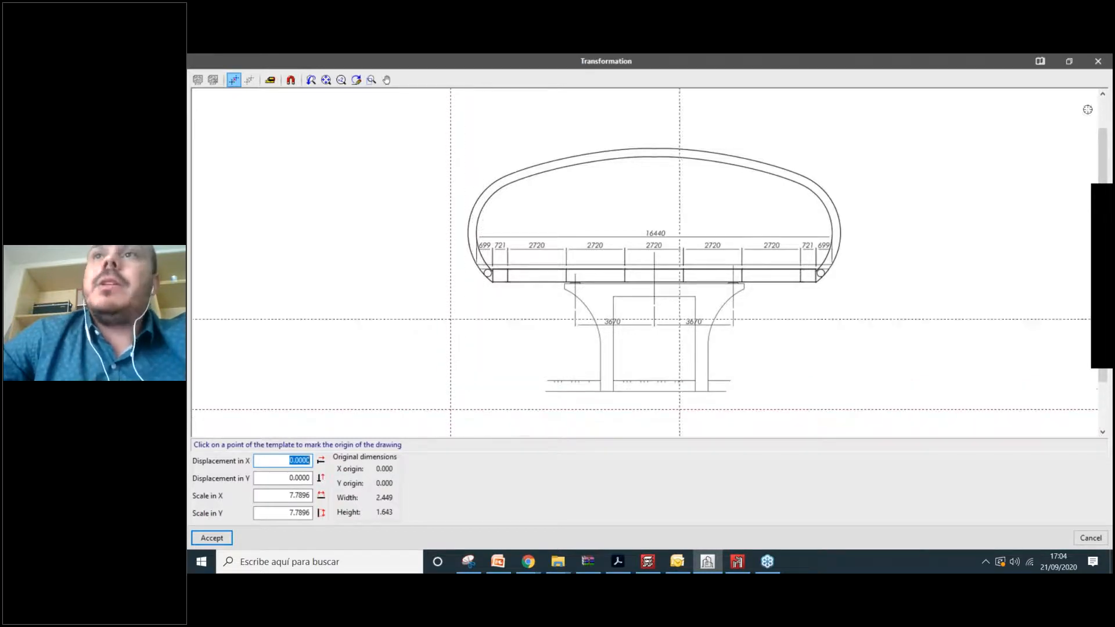
pyautogui.click(1101, 62)
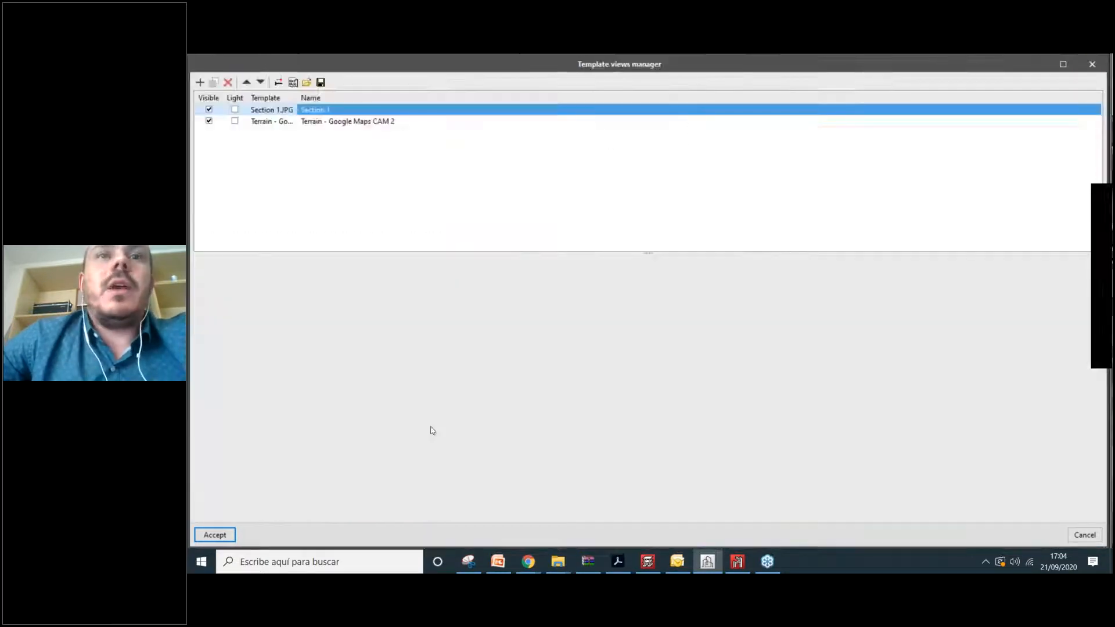
# Accept the template setup and display the Terrain - Google Maps CAM 2 template in the Level 0 floor plan.
pyautogui.click(214, 534)
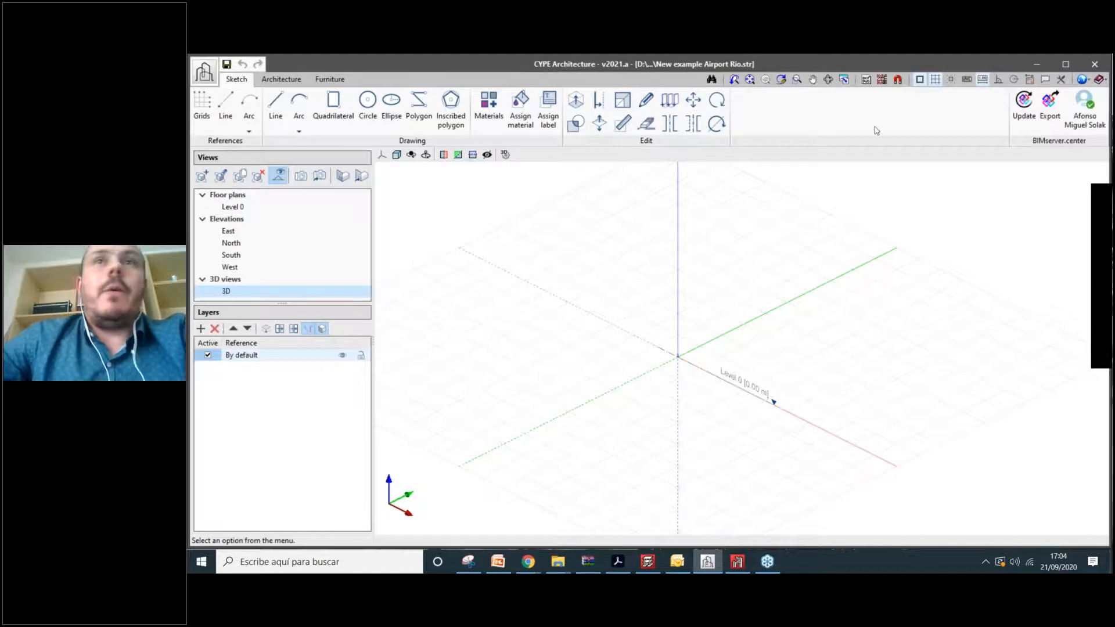
pyautogui.click(234, 209)
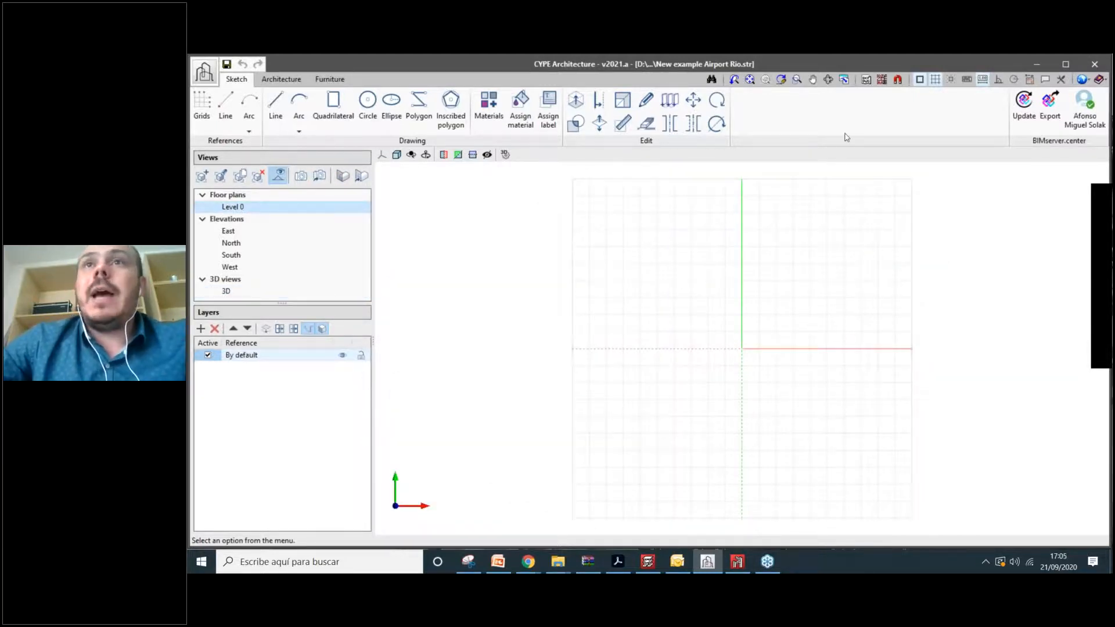
pyautogui.click(865, 80)
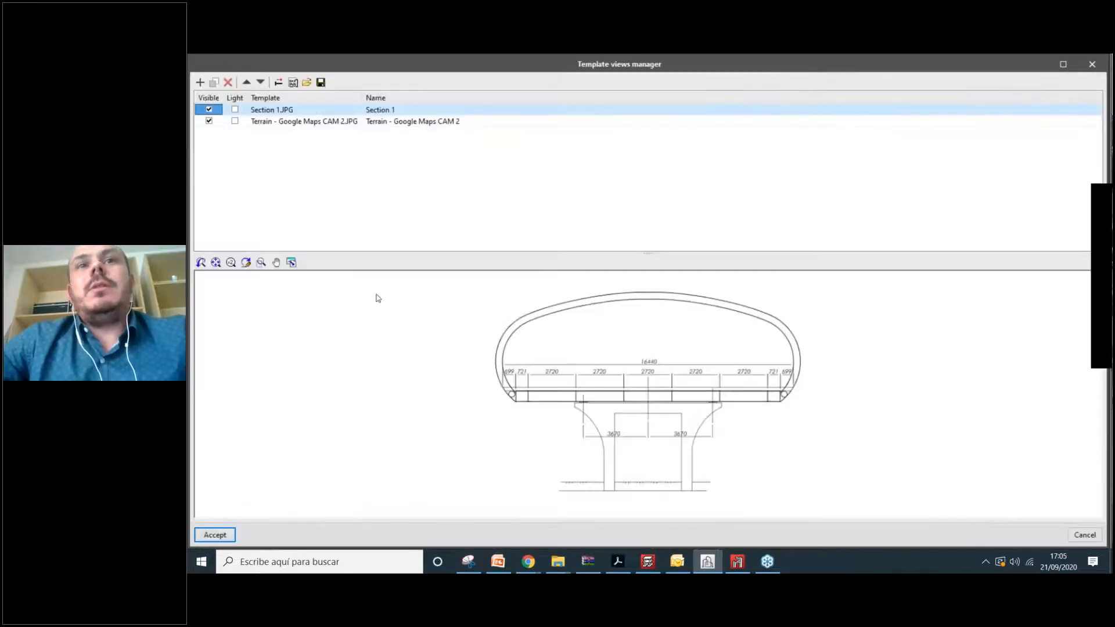
pyautogui.click(1092, 65)
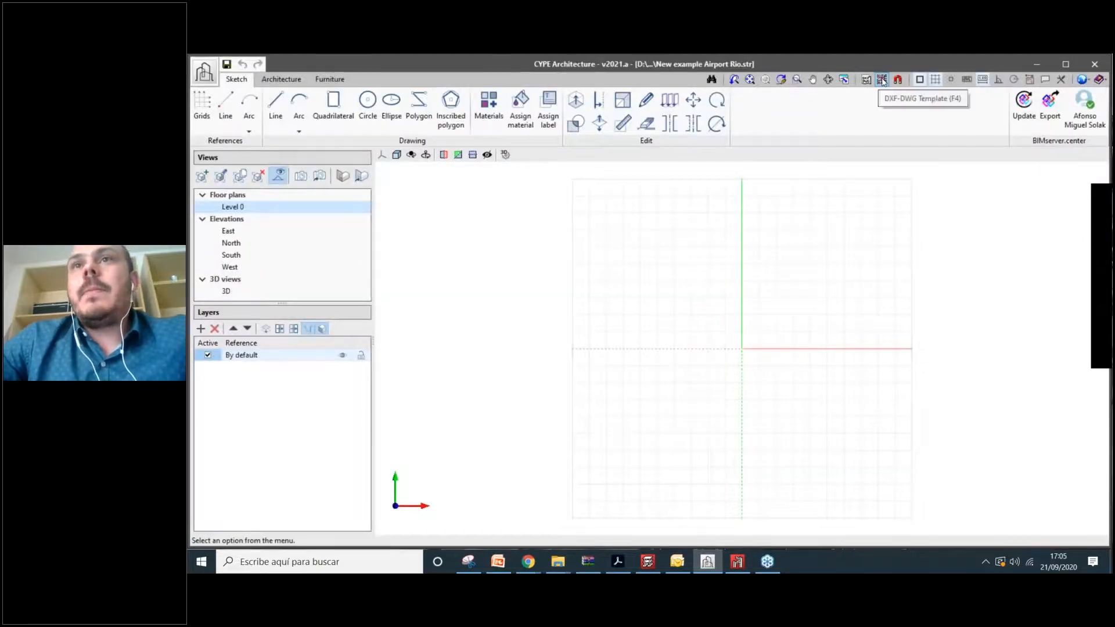
pyautogui.click(882, 80)
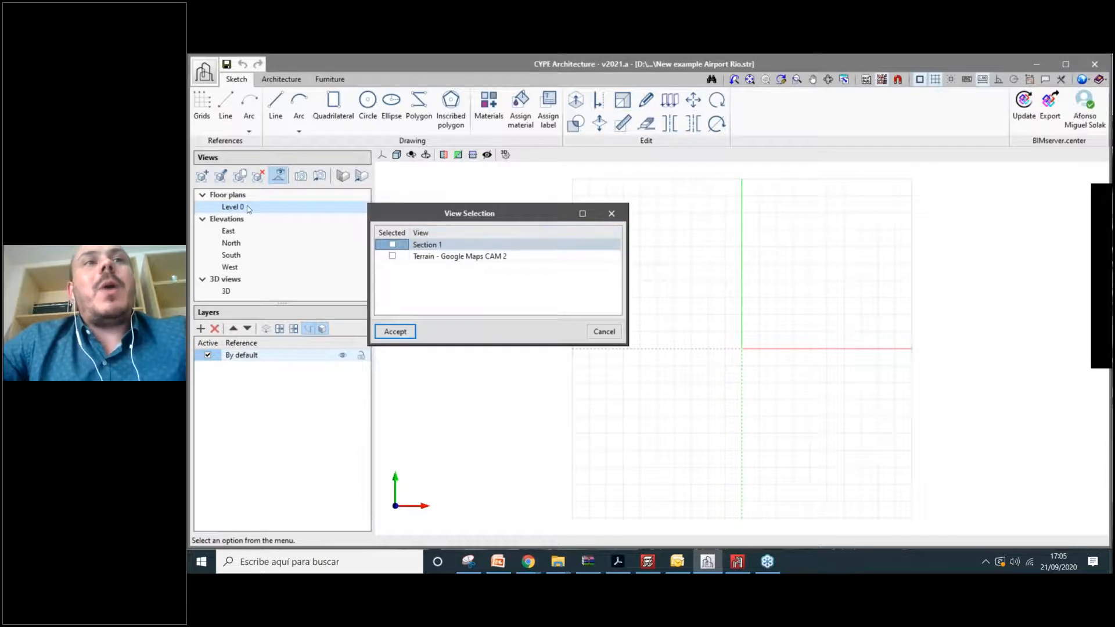
pyautogui.click(392, 256)
pyautogui.click(394, 331)
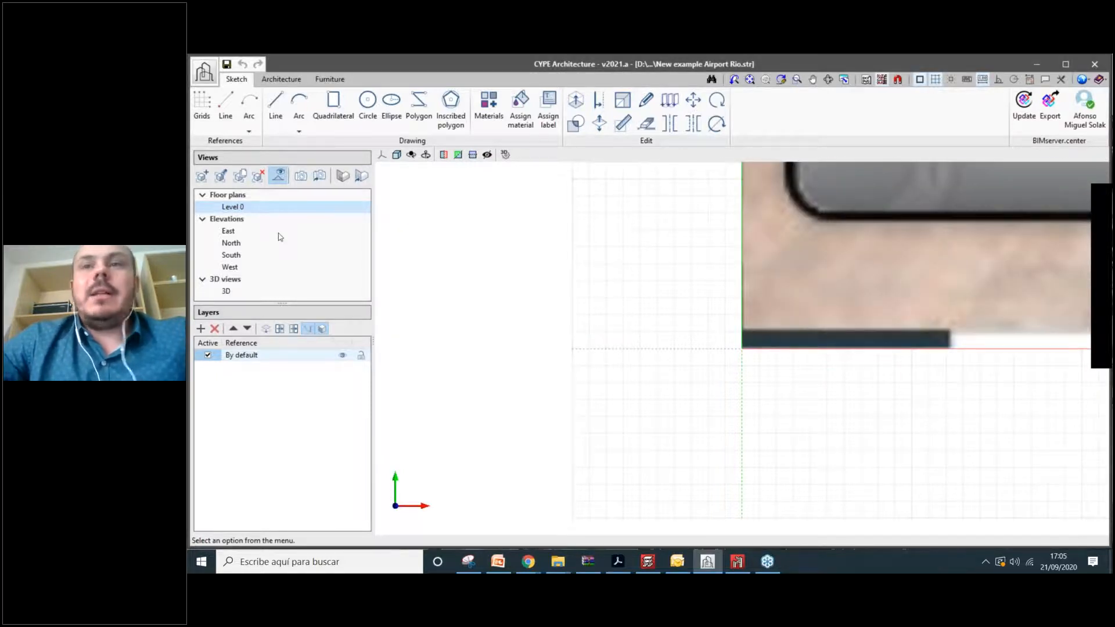
# Orient the Level 0 view to the XY plane so the terrain image is seen straight from above.
pyautogui.scroll(-1, 742, 348)
pyautogui.moveTo(742, 348); pyautogui.dragTo(571, 314, button='middle')
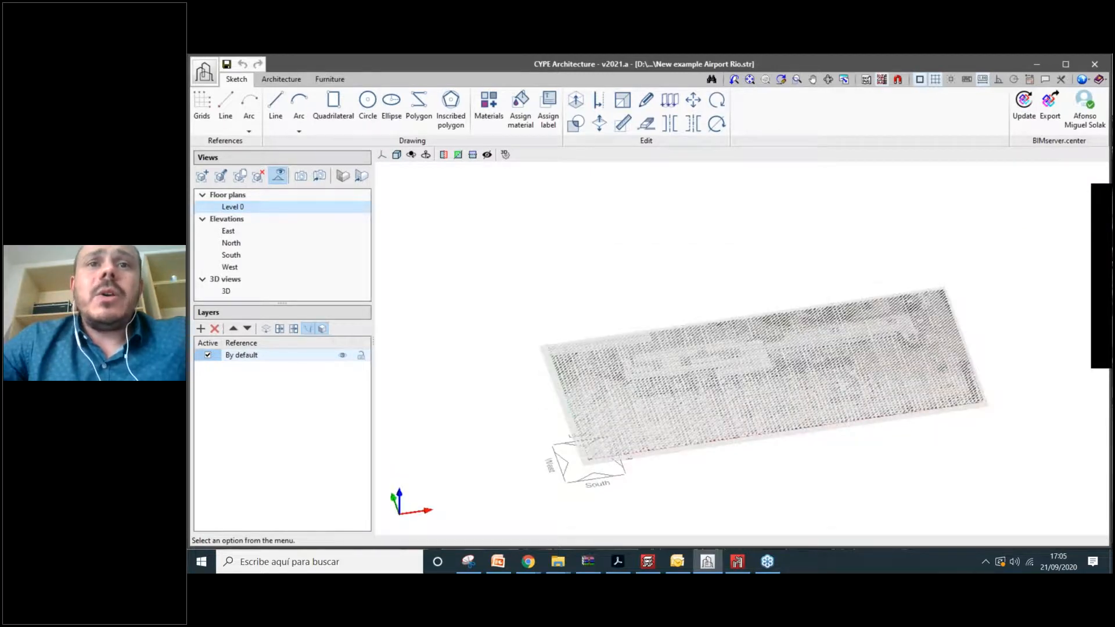
pyautogui.moveTo(748, 471); pyautogui.dragTo(744, 490, button='middle')
pyautogui.click(383, 155)
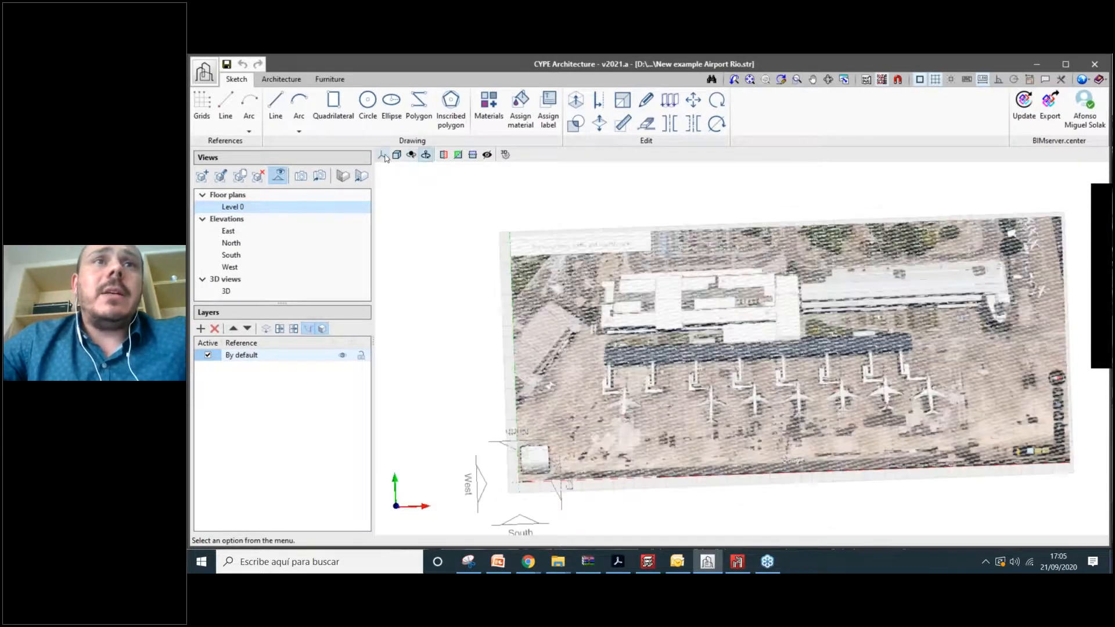
pyautogui.click(411, 174)
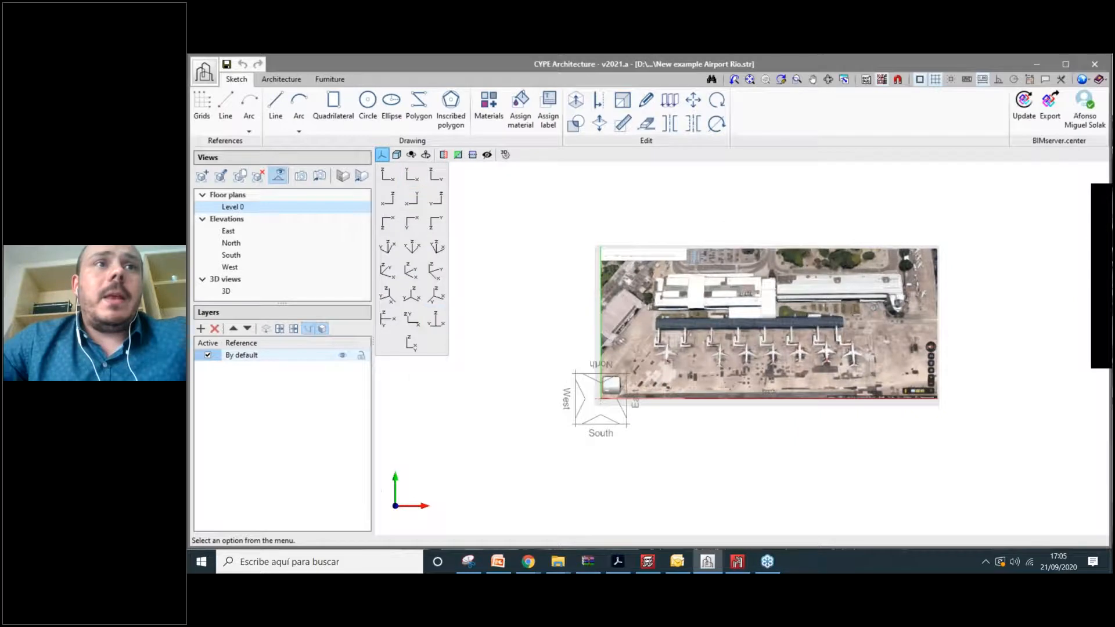
# Switch to the 3D view and display the Terrain - Google Maps CAM 2 template in it.
pyautogui.click(226, 292)
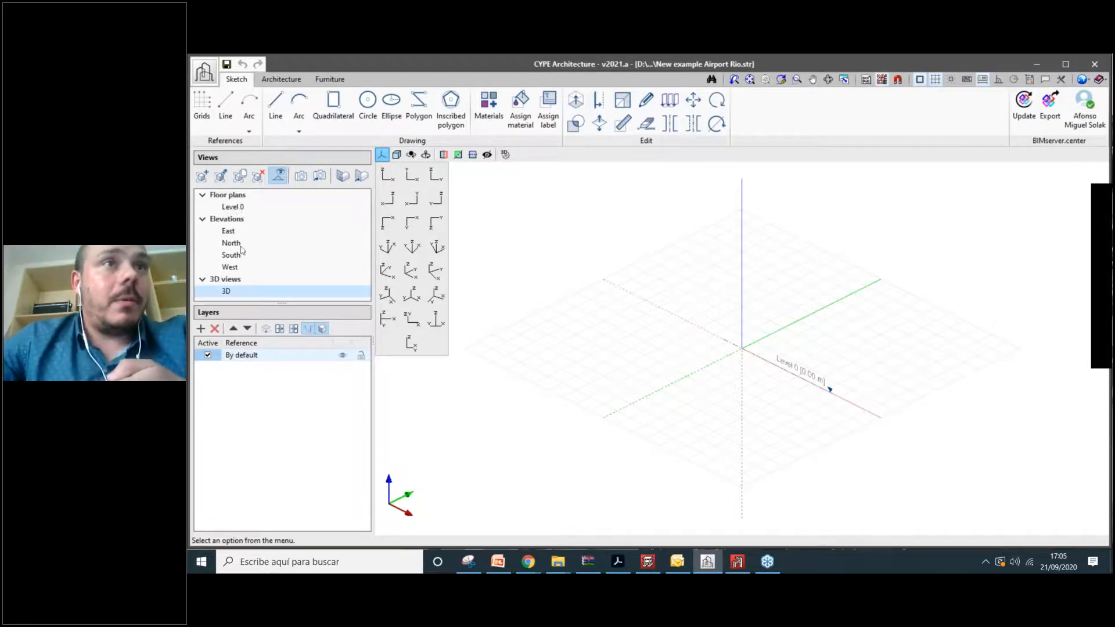
pyautogui.click(897, 81)
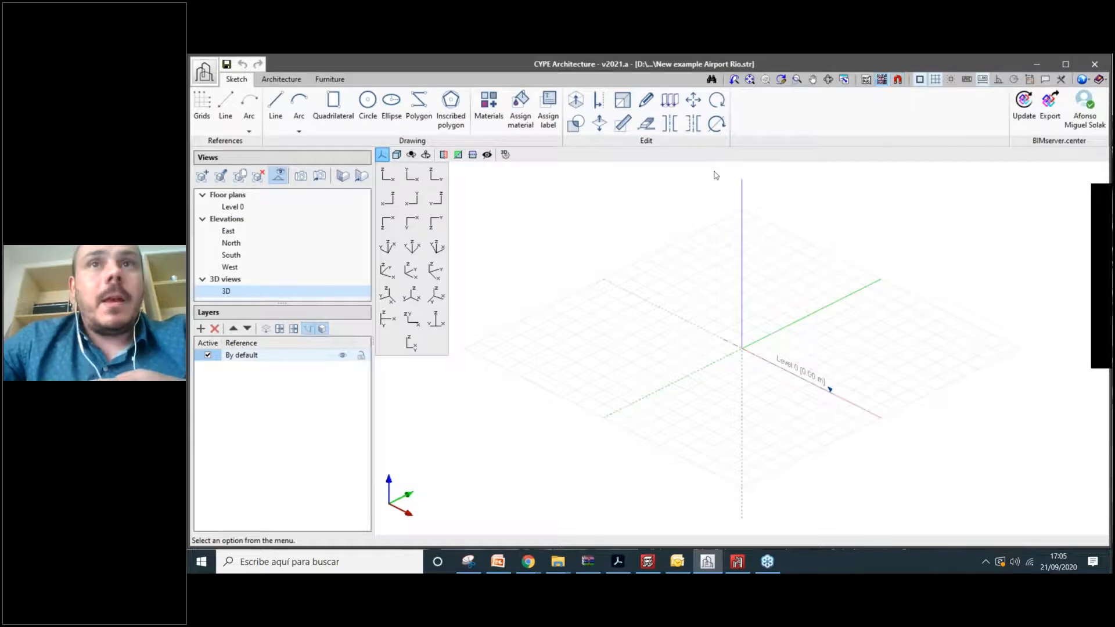
pyautogui.click(399, 255)
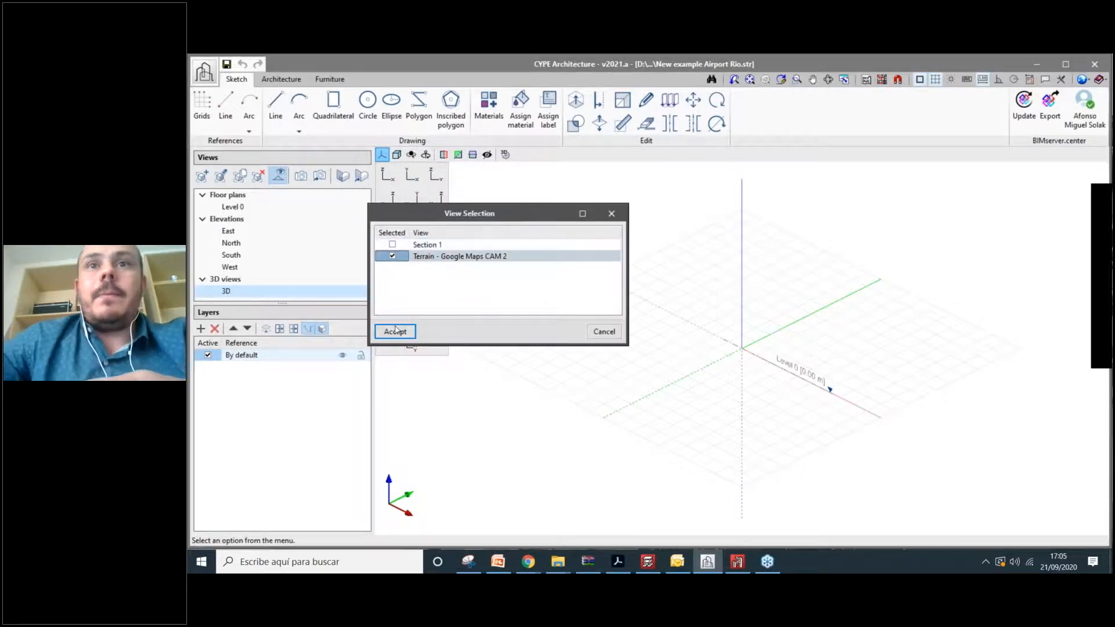
pyautogui.click(394, 328)
pyautogui.scroll(5, 691, 337)
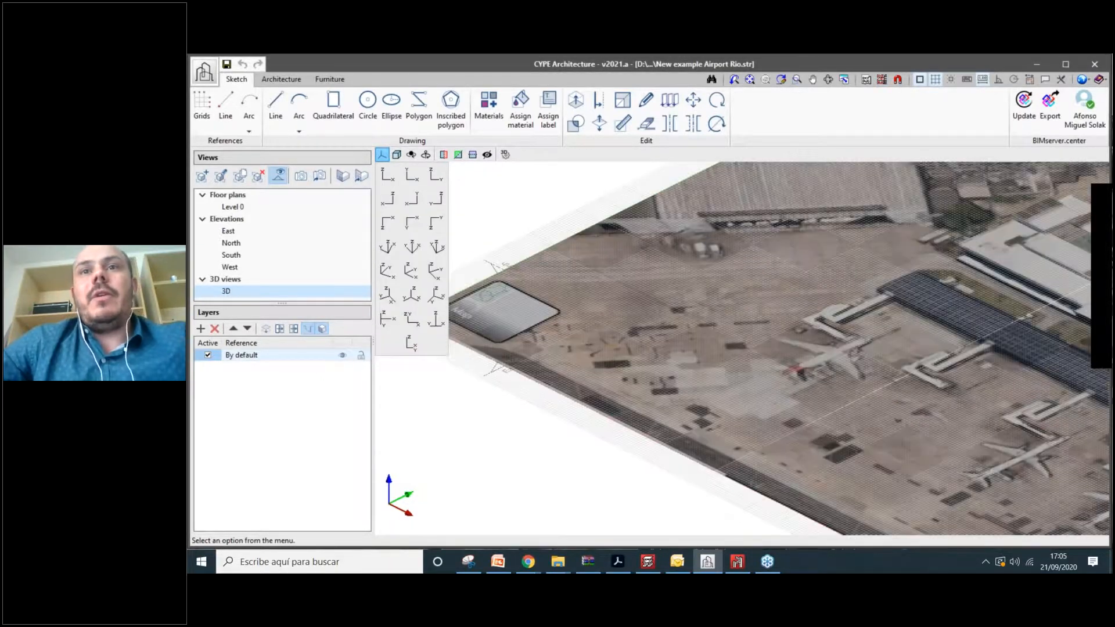
pyautogui.scroll(-5, 696, 316)
pyautogui.scroll(5, 755, 302)
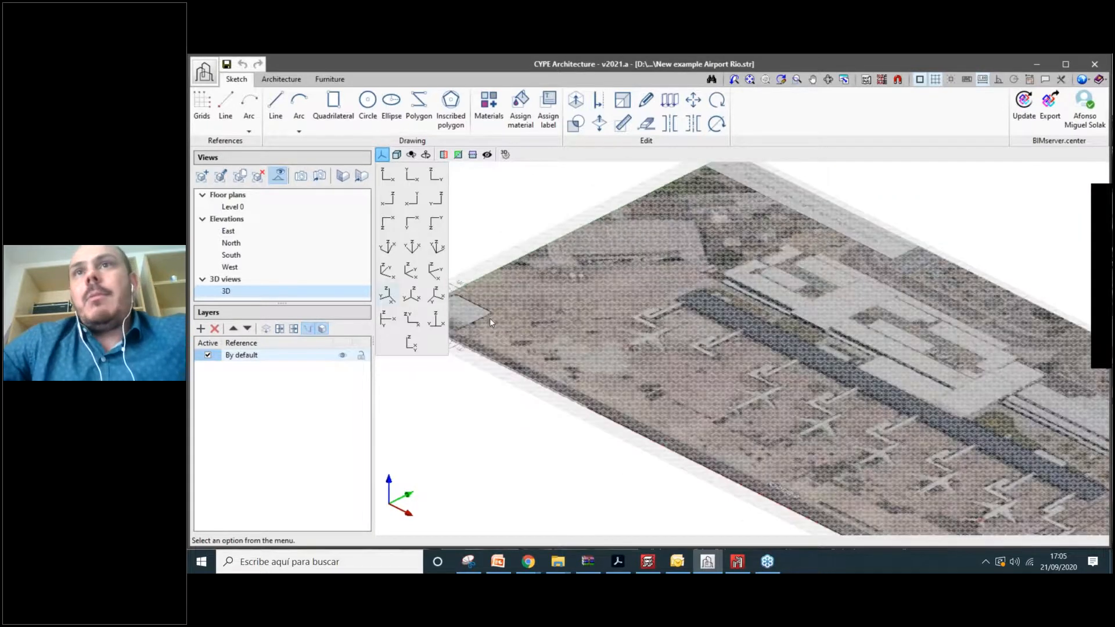
# Replace the terrain template with Section 1 in the 3D view and show it from above in isometric projection.
pyautogui.click(880, 79)
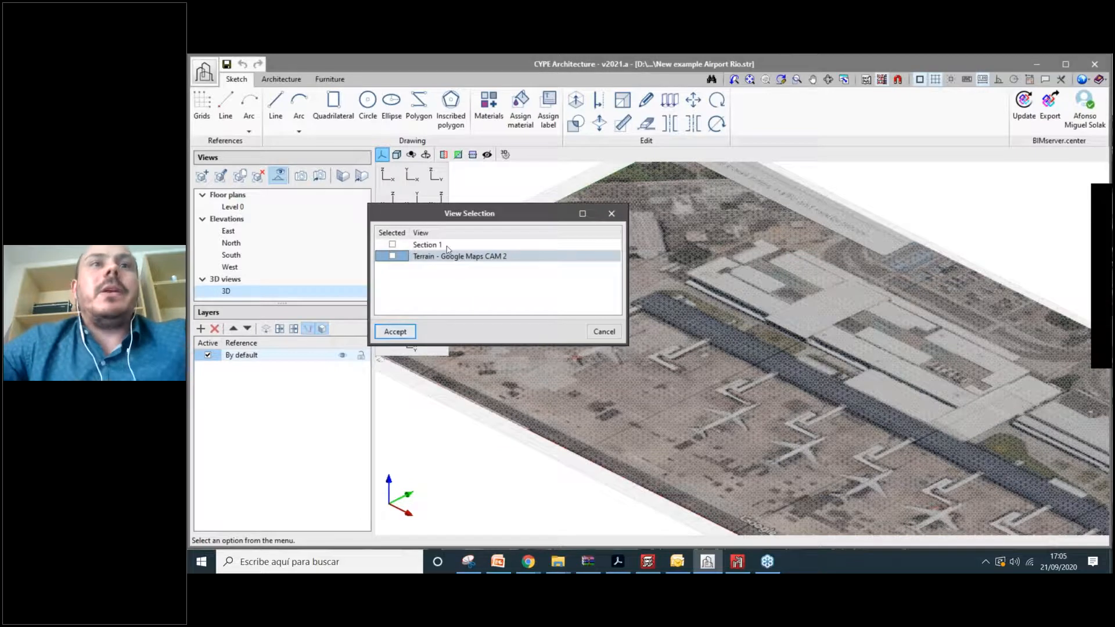
pyautogui.click(392, 245)
pyautogui.click(400, 334)
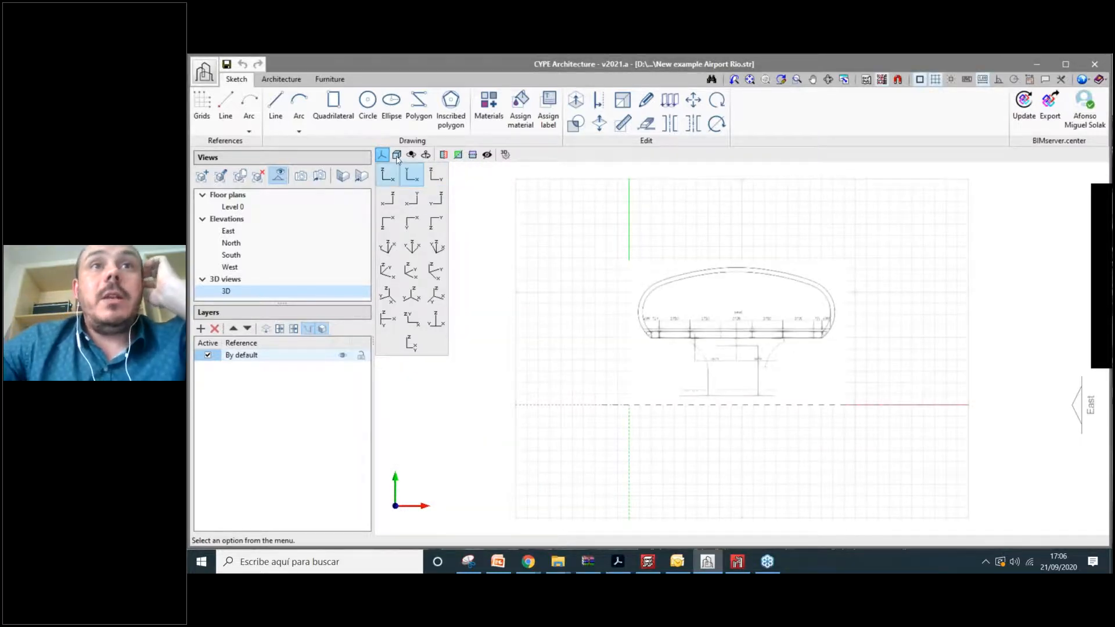
pyautogui.click(397, 155)
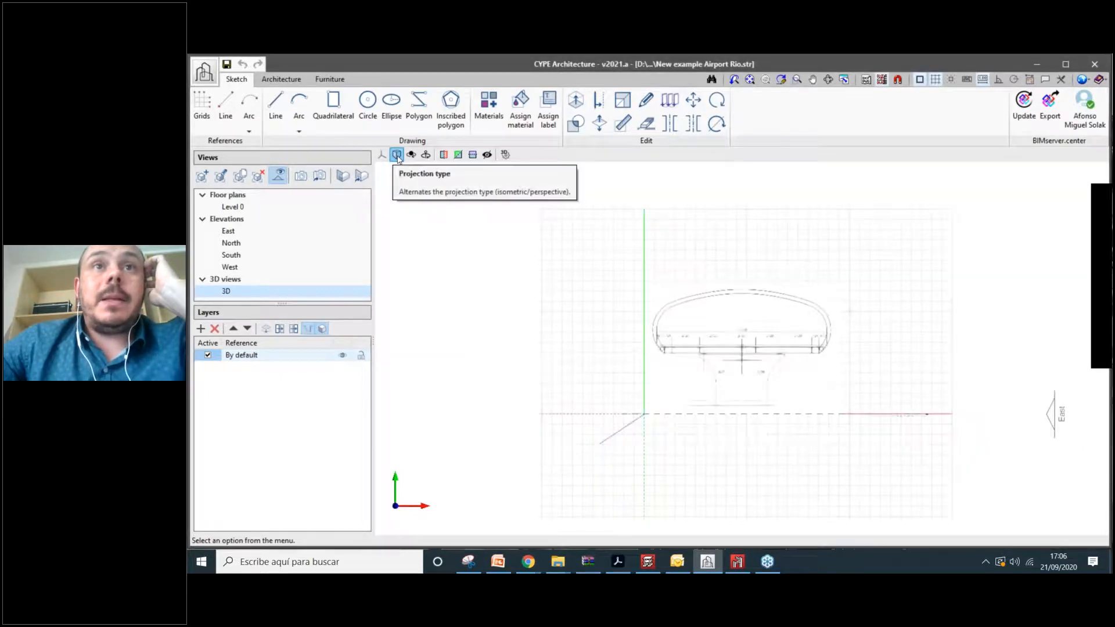
pyautogui.scroll(5, 812, 340)
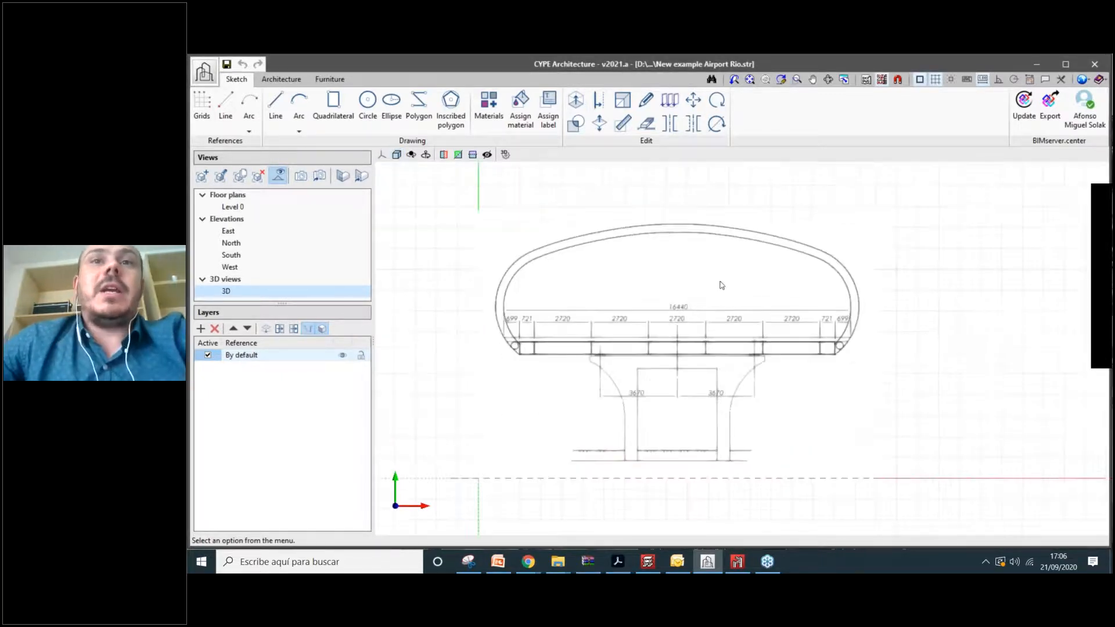
pyautogui.scroll(-1, 814, 174)
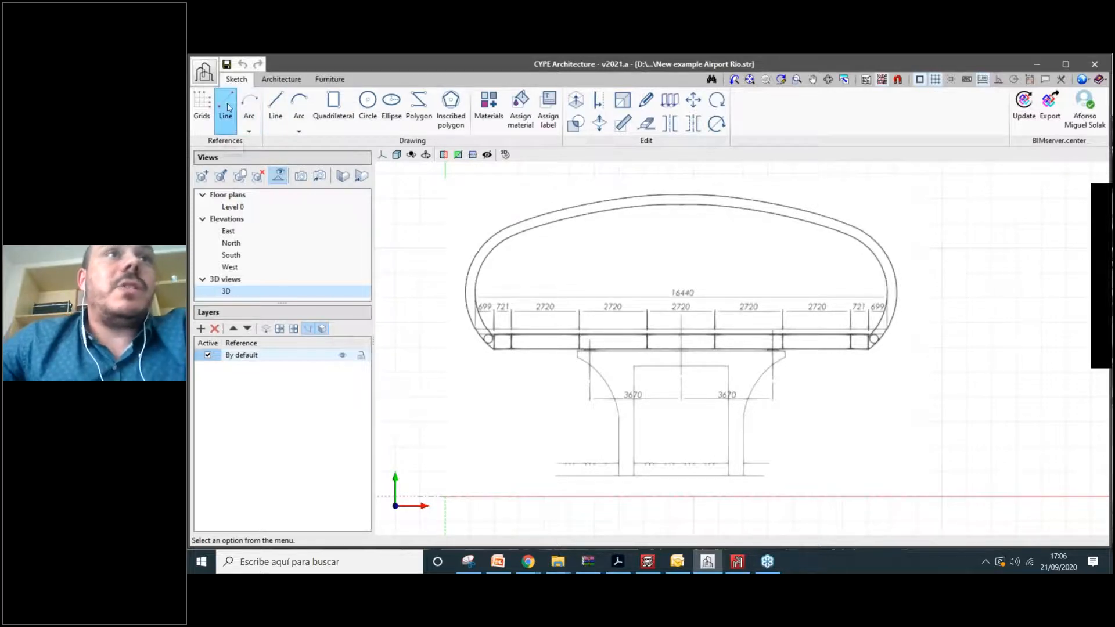
# Draw a horizontal reference line about 20 m long on Level 0 from the lower-left corner of the section's deck.
pyautogui.click(226, 107)
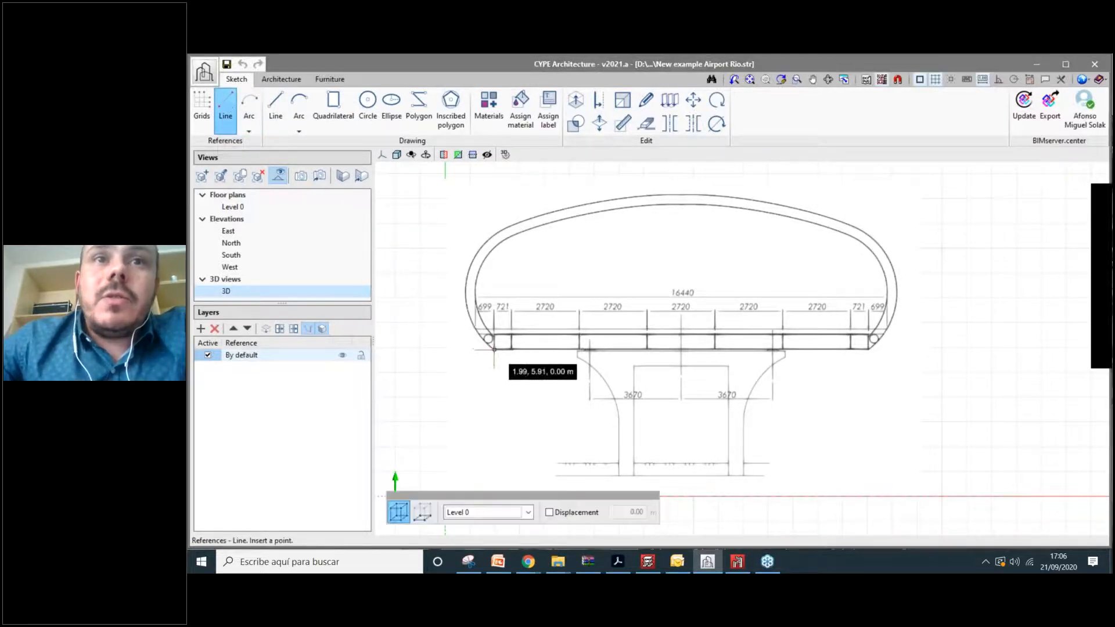
pyautogui.click(494, 349)
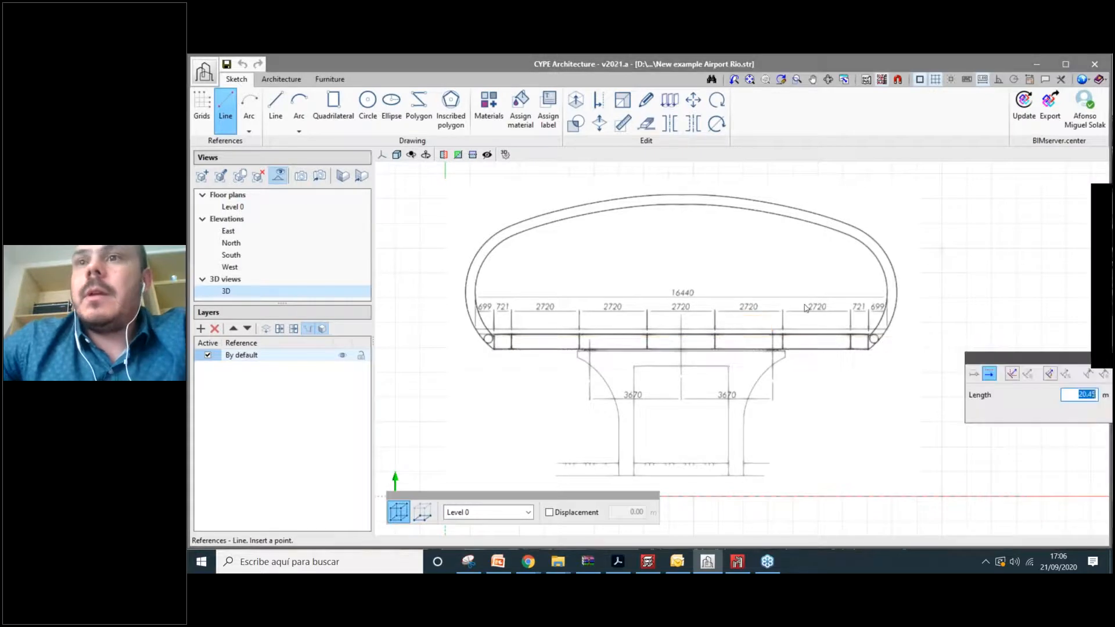
pyautogui.press('Return')
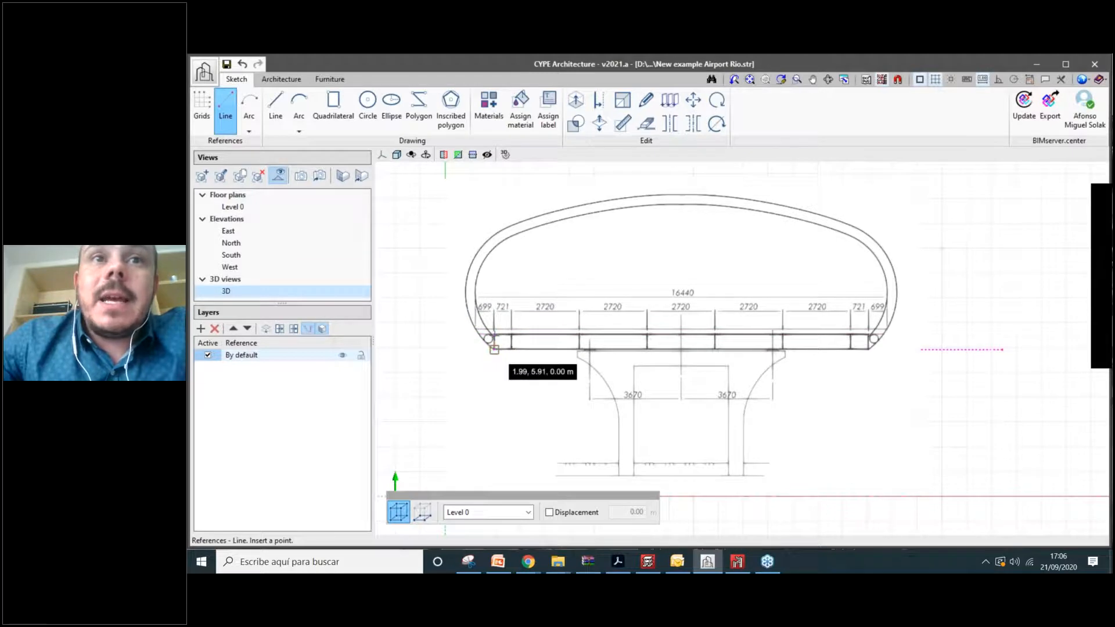
# Draw a vertical reference line about 9.1 m long upward from the lower-left corner of the section's deck.
pyautogui.click(494, 349)
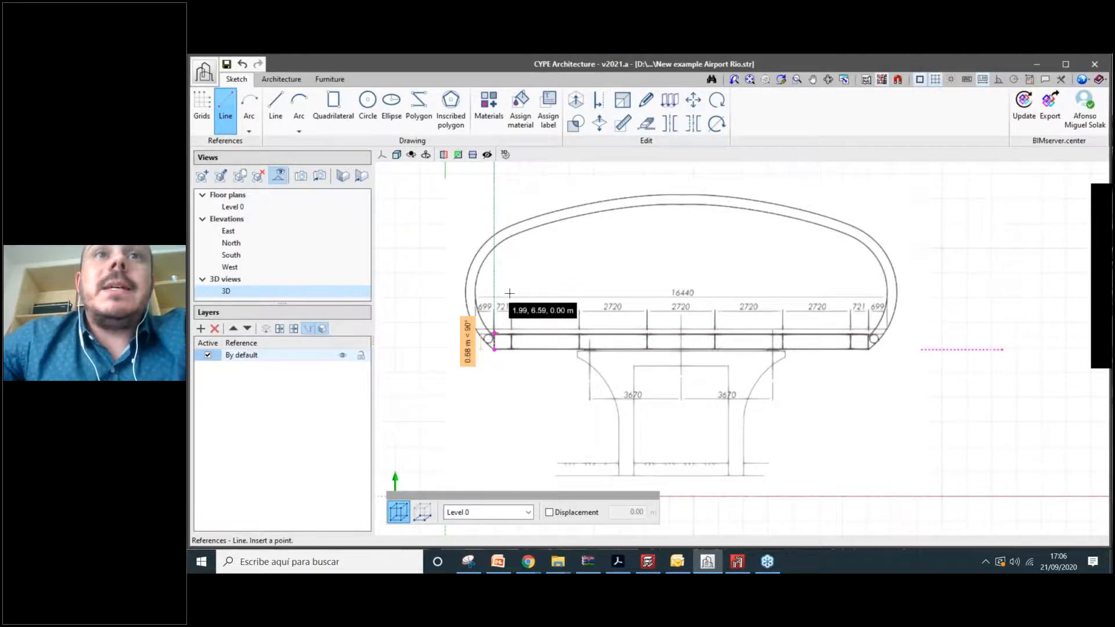
pyautogui.scroll(-2, 499, 302)
pyautogui.press('Tab')
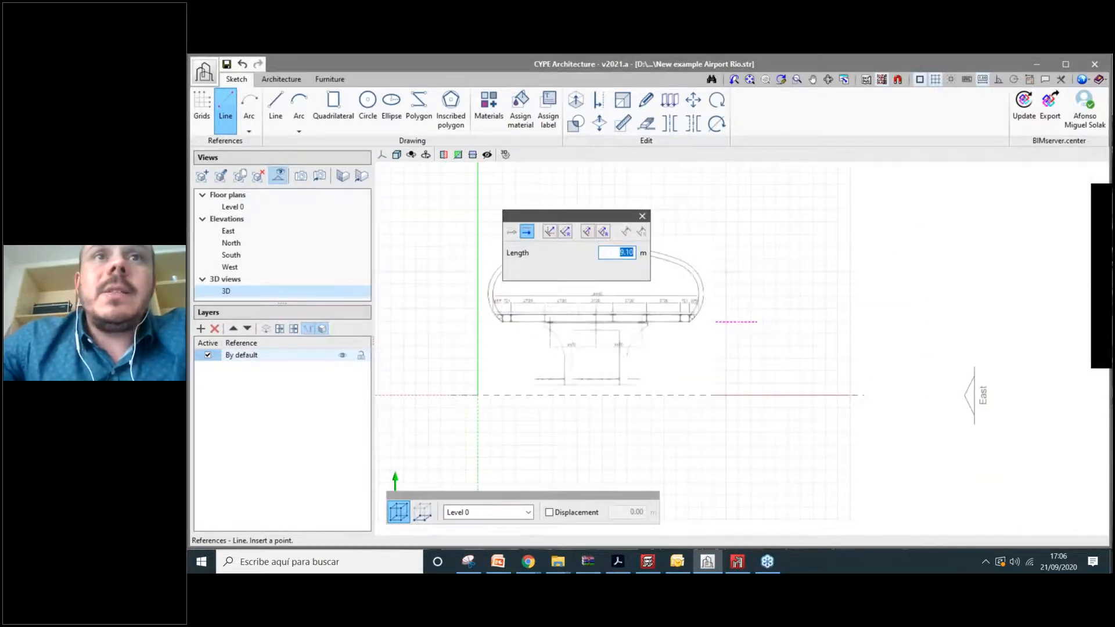
pyautogui.press('Return')
pyautogui.scroll(3, 533, 222)
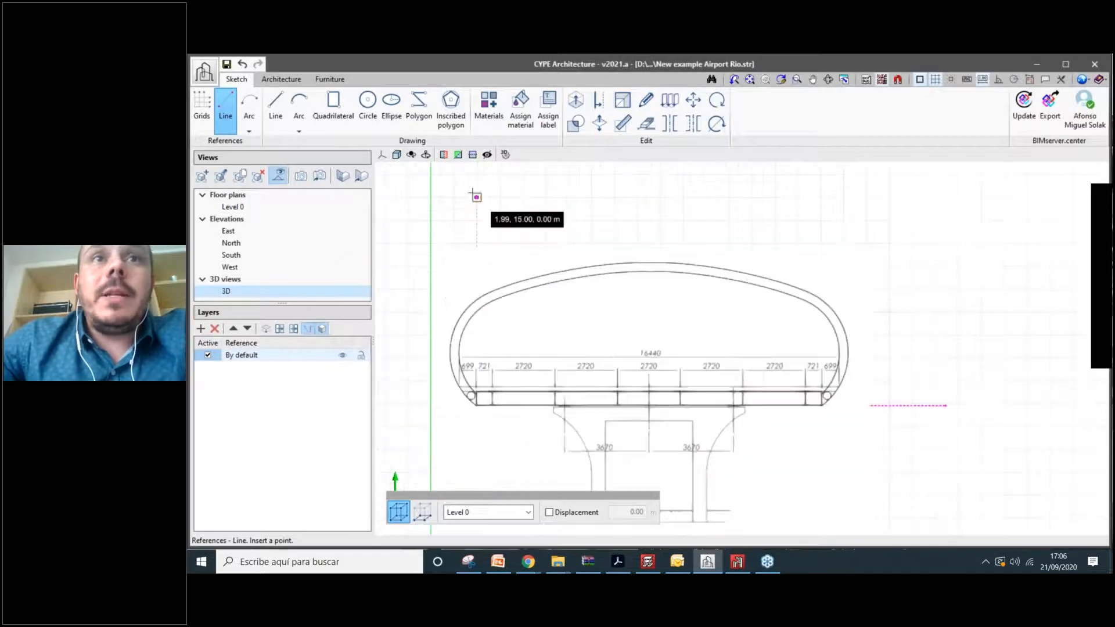
# Draw a horizontal reference line about 20.7 m long along the deck's top edge, starting above its lower-left corner.
pyautogui.click(475, 251)
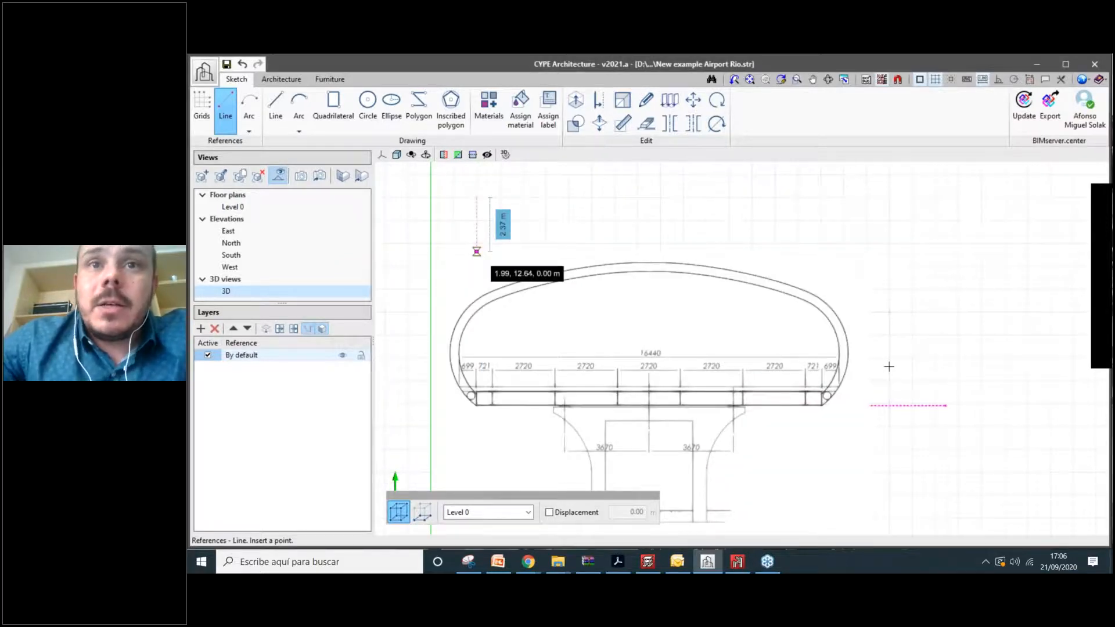
pyautogui.scroll(-3, 883, 367)
pyautogui.scroll(5, 549, 375)
pyautogui.click(595, 393)
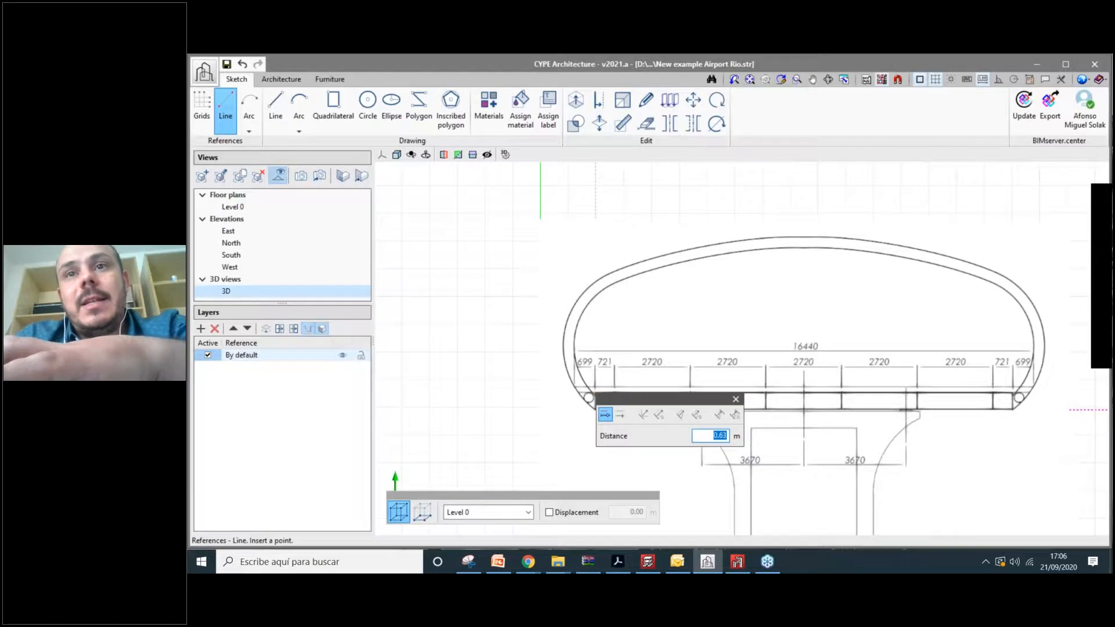
pyautogui.scroll(-3, 610, 413)
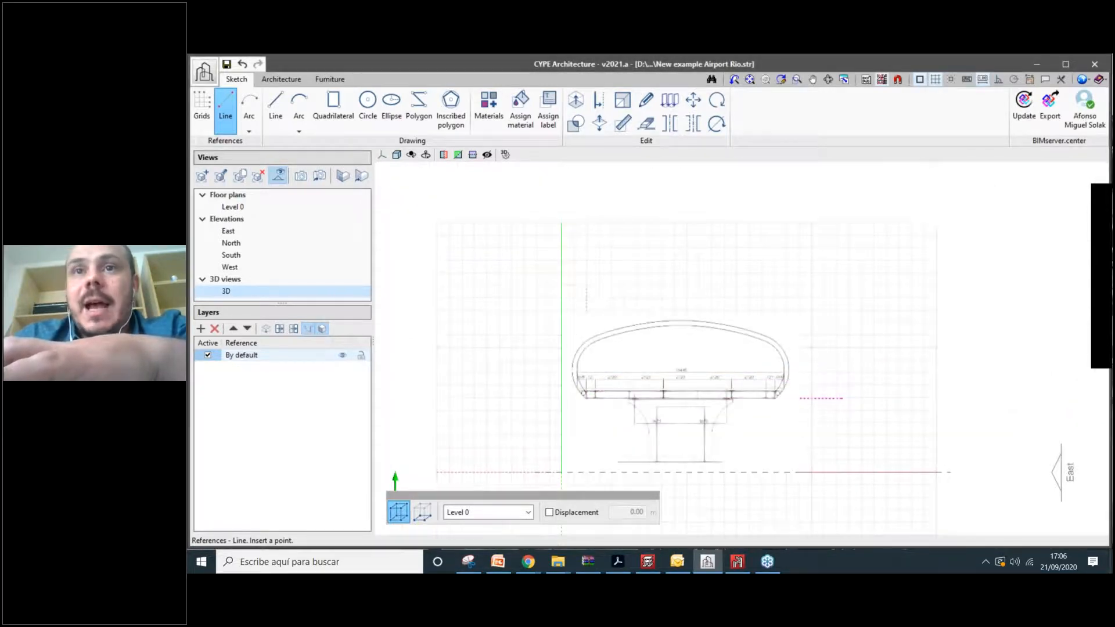
pyautogui.scroll(2, 842, 394)
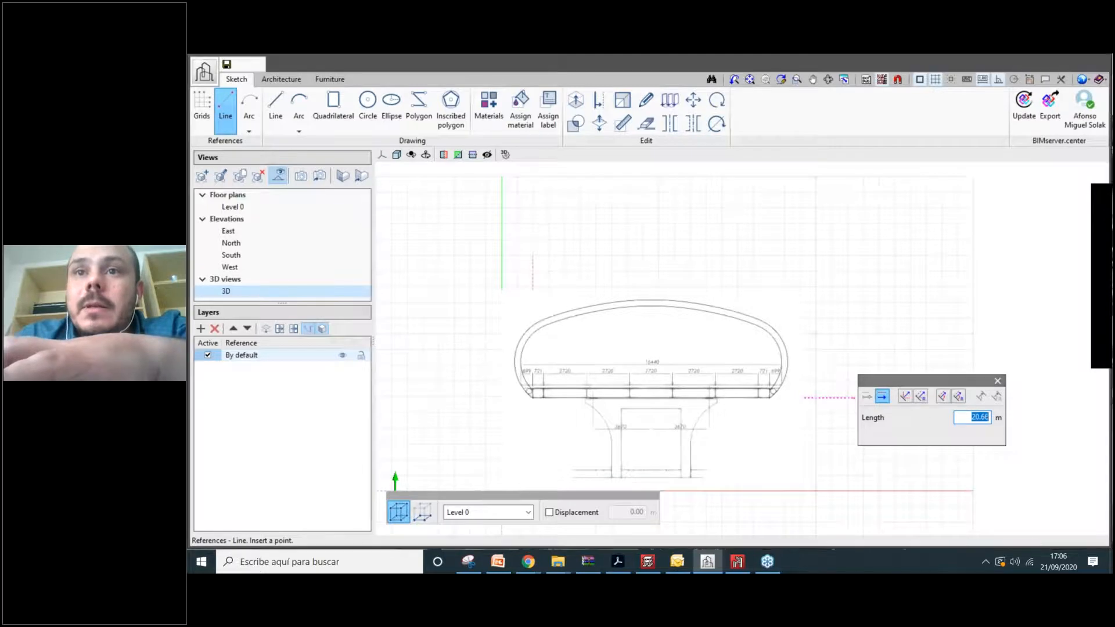
pyautogui.click(840, 388)
pyautogui.rightClick(836, 390)
pyautogui.scroll(2, 721, 491)
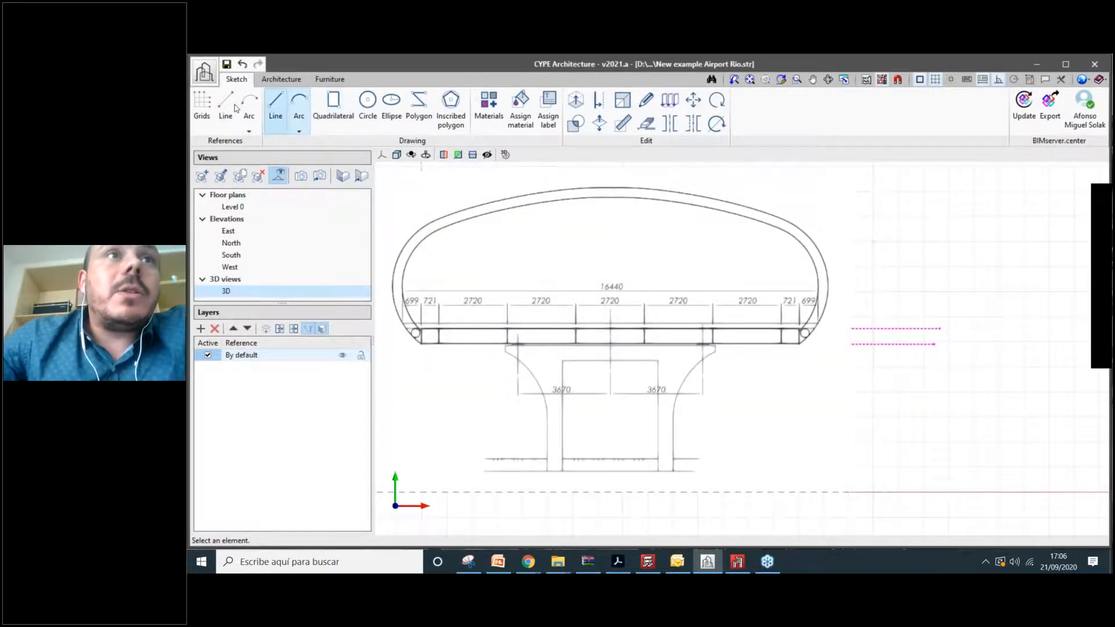
# Draw a vertical reference line from the deck's underside at the left end of the pier head down past the ground.
pyautogui.click(226, 107)
pyautogui.scroll(3, 530, 285)
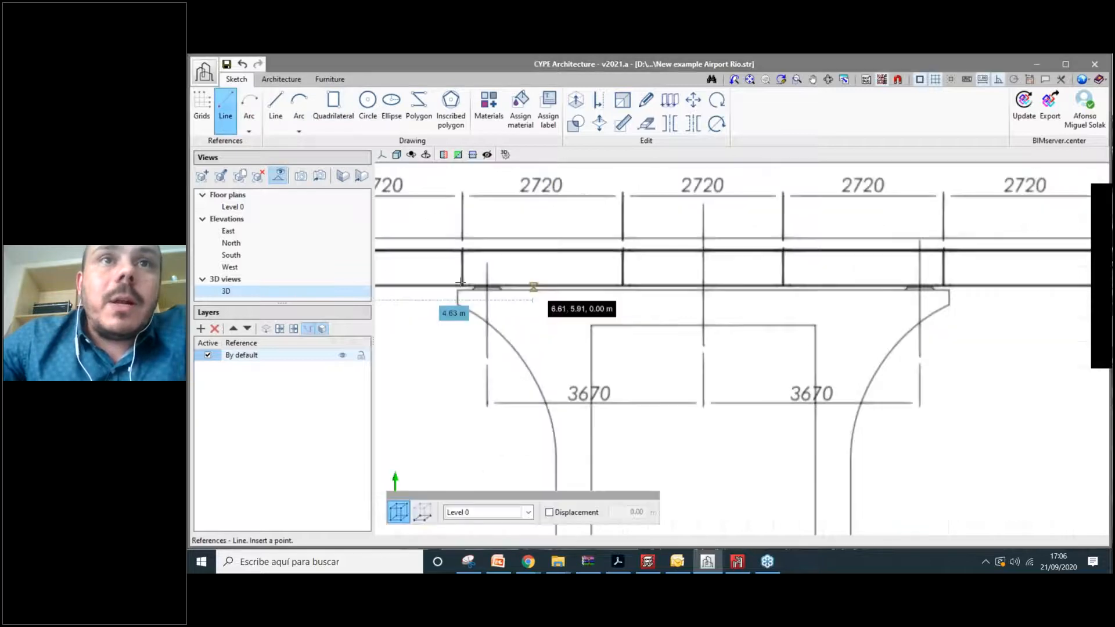
pyautogui.press('Tab')
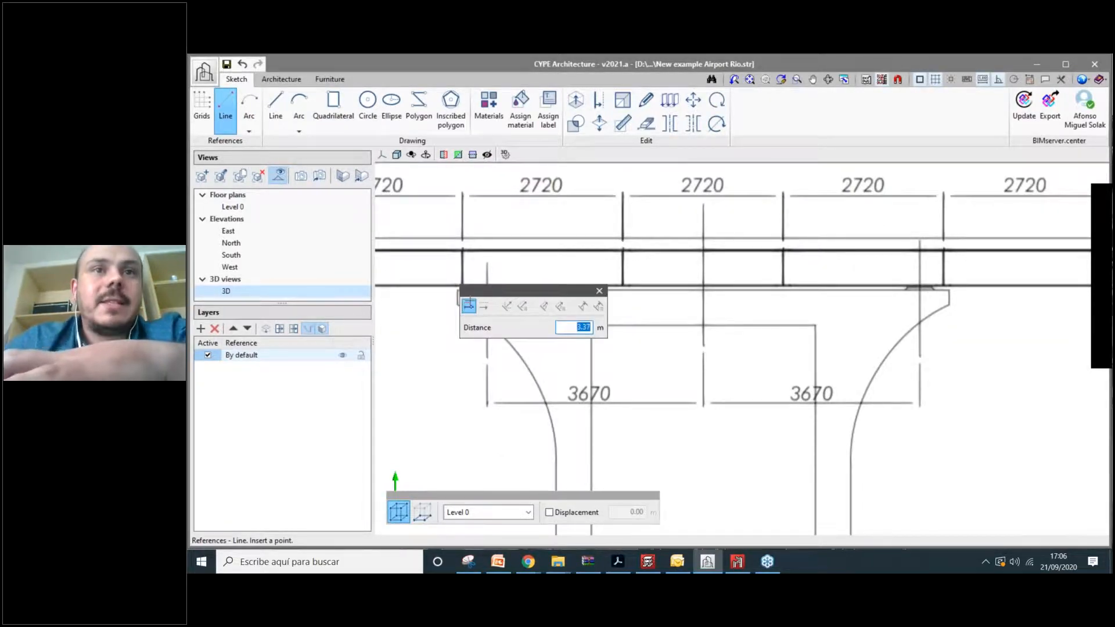
pyautogui.scroll(-5, 467, 299)
pyautogui.scroll(3, 476, 338)
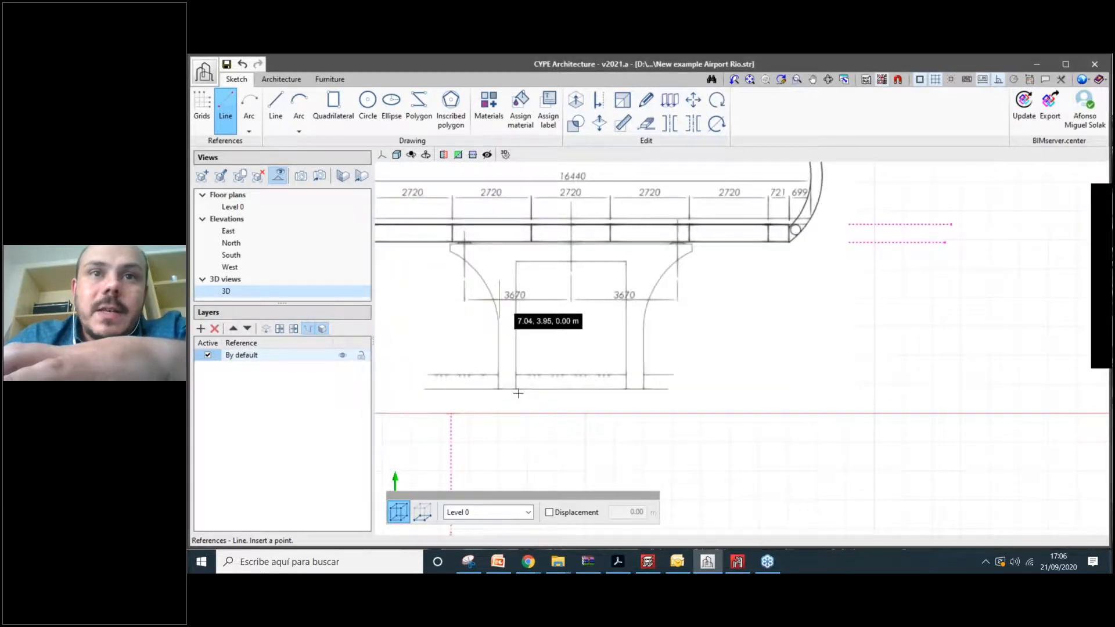
# Draw reference lines from the upper-left corner of the pier opening, one vertically down and one horizontally to the right.
pyautogui.scroll(1, 518, 393)
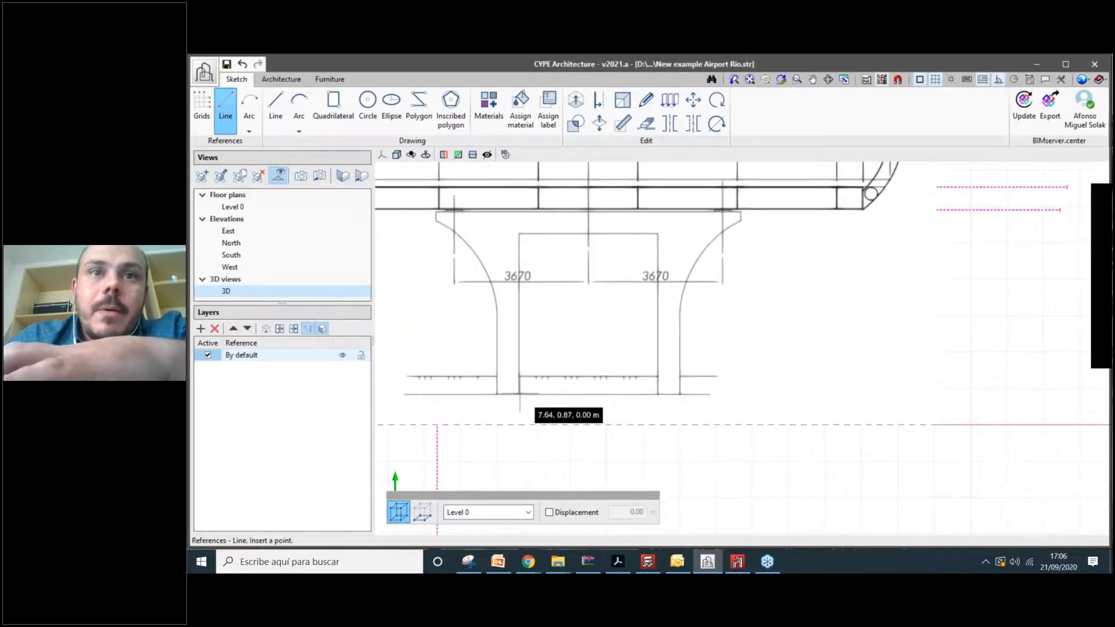
pyautogui.click(519, 233)
pyautogui.press('Escape')
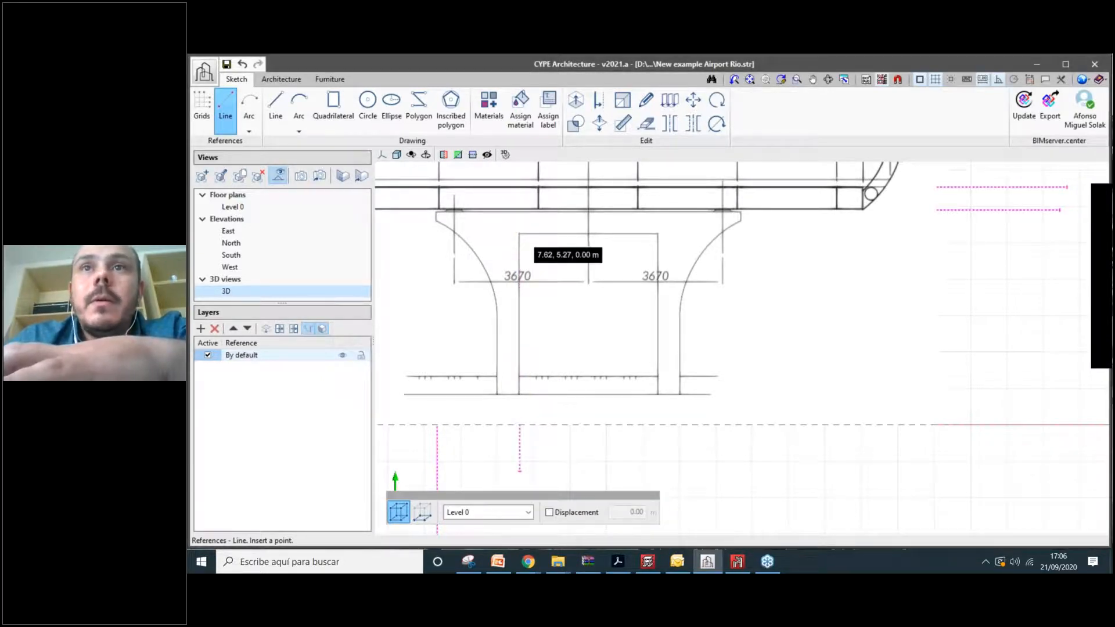
pyautogui.scroll(-1, 585, 232)
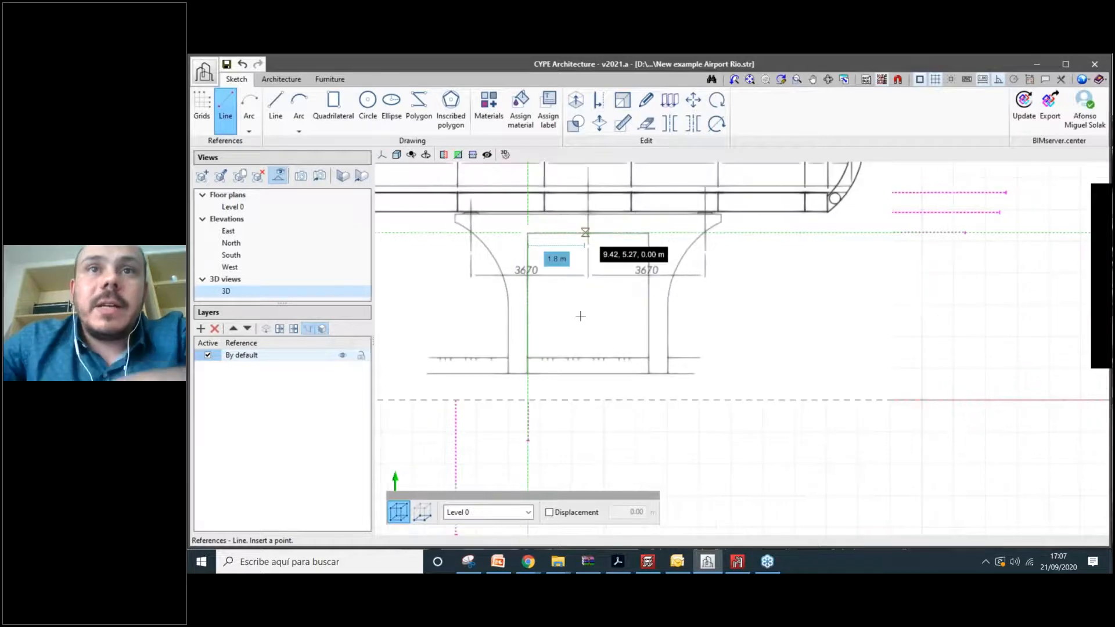
# Draw a vertical reference line about 10.7 m long upward from the deck's top edge on the section's centre line.
pyautogui.scroll(-3, 580, 315)
pyautogui.scroll(5, 577, 264)
pyautogui.scroll(2, 590, 324)
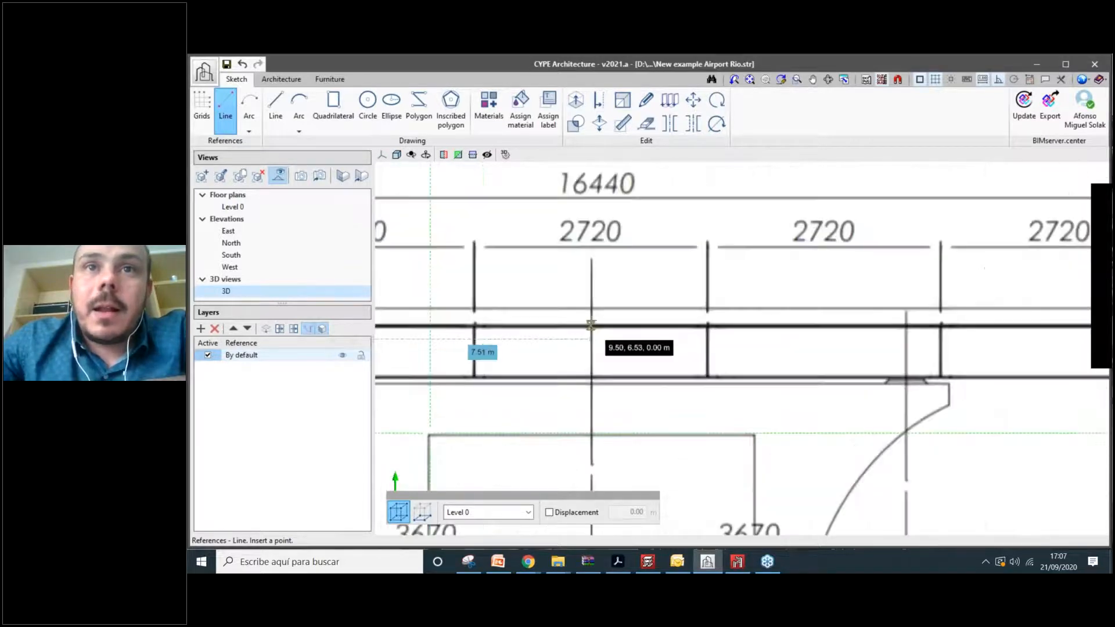
pyautogui.press('Return')
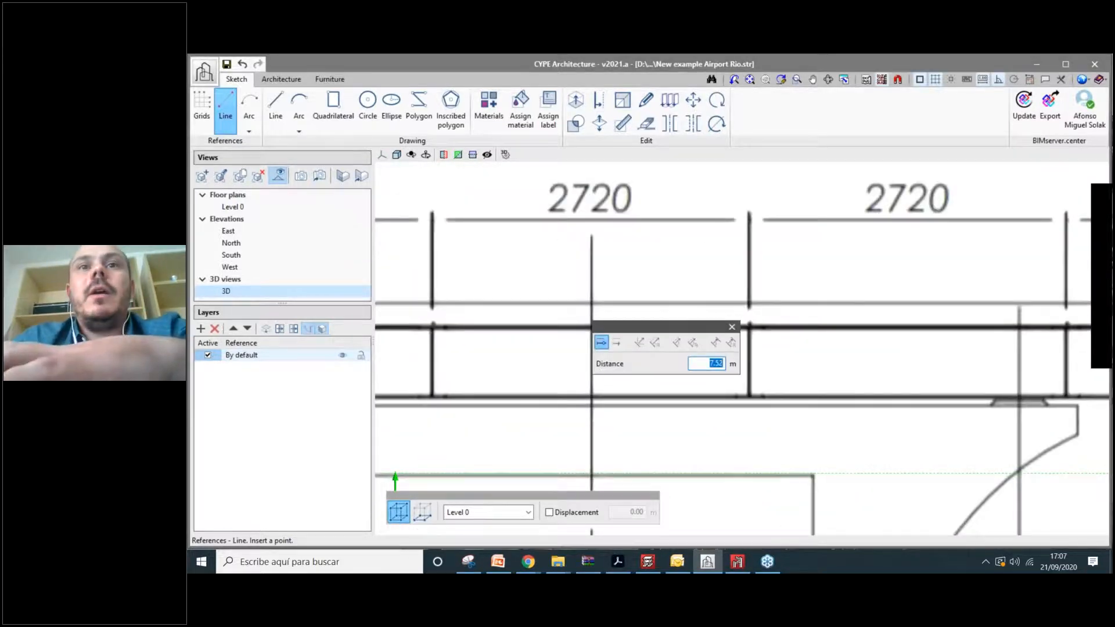
pyautogui.scroll(-6, 590, 325)
pyautogui.press('Return')
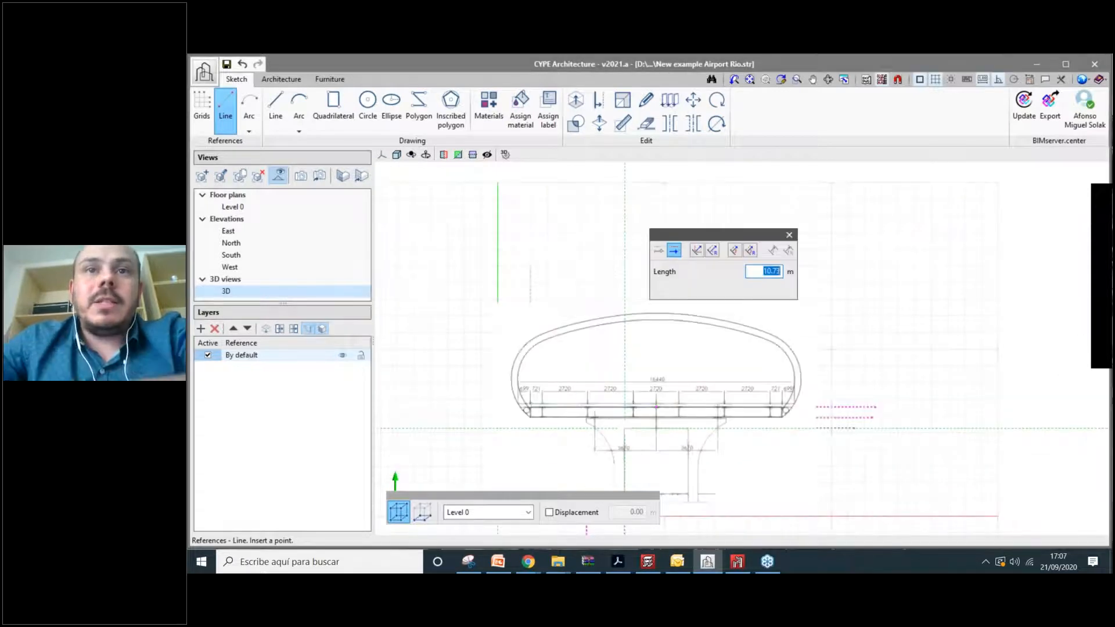
pyautogui.press('Return')
pyautogui.scroll(1, 654, 343)
pyautogui.moveTo(654, 416); pyautogui.dragTo(659, 343, button='middle')
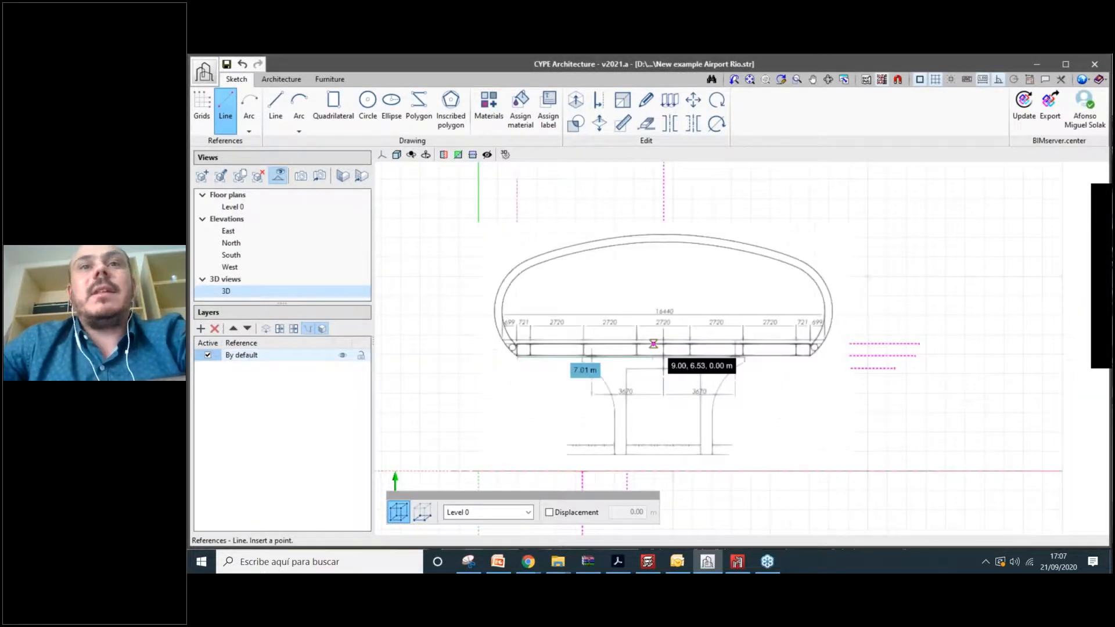
# Hide the Section 1 template to examine the reference lines alone, and display it again.
pyautogui.moveTo(724, 356); pyautogui.dragTo(717, 356, button='middle')
pyautogui.click(878, 79)
pyautogui.click(400, 251)
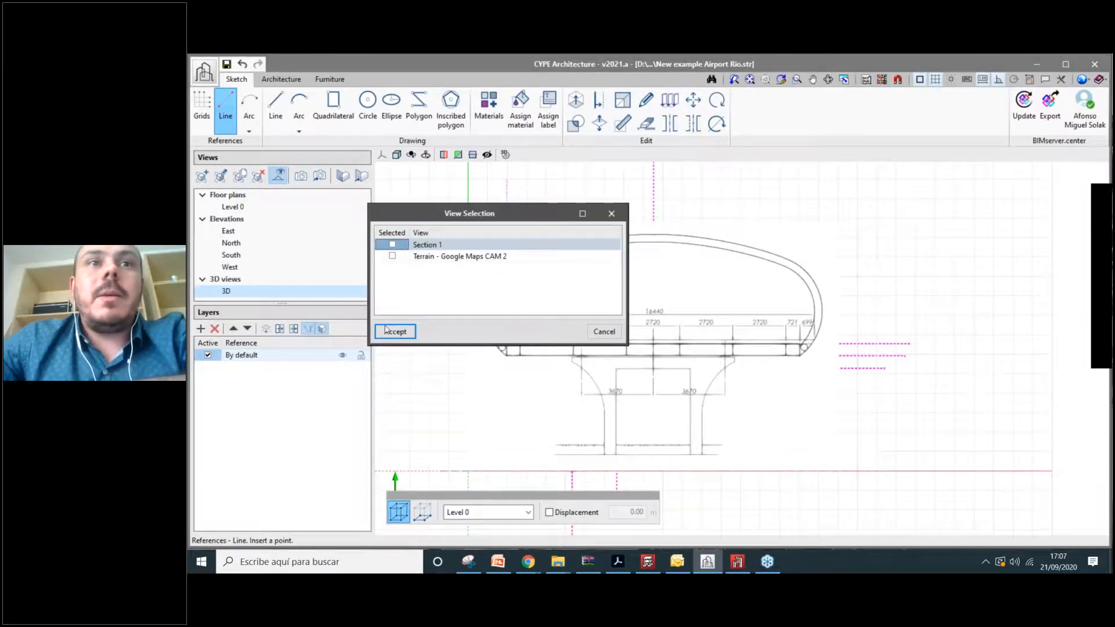
pyautogui.click(395, 331)
pyautogui.scroll(-2, 685, 373)
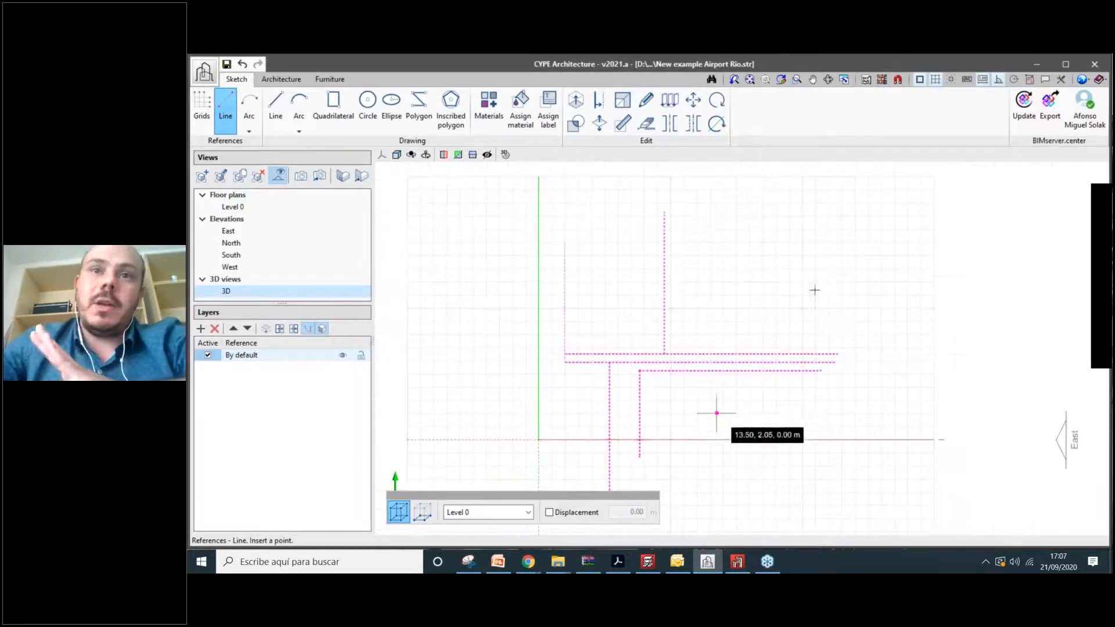
pyautogui.click(881, 79)
pyautogui.click(541, 245)
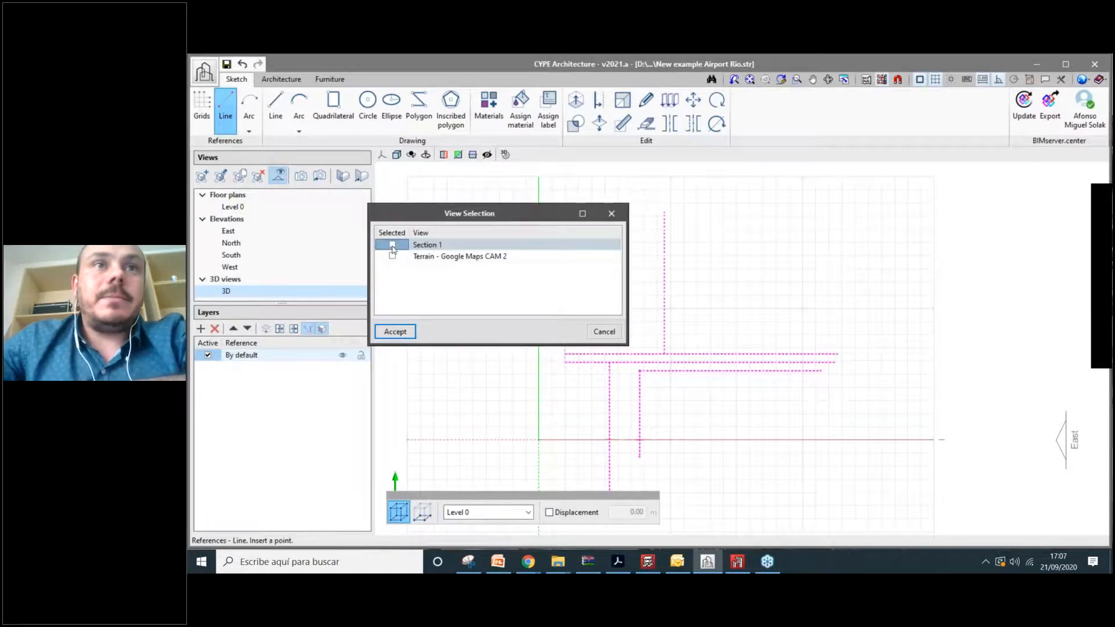
pyautogui.click(392, 246)
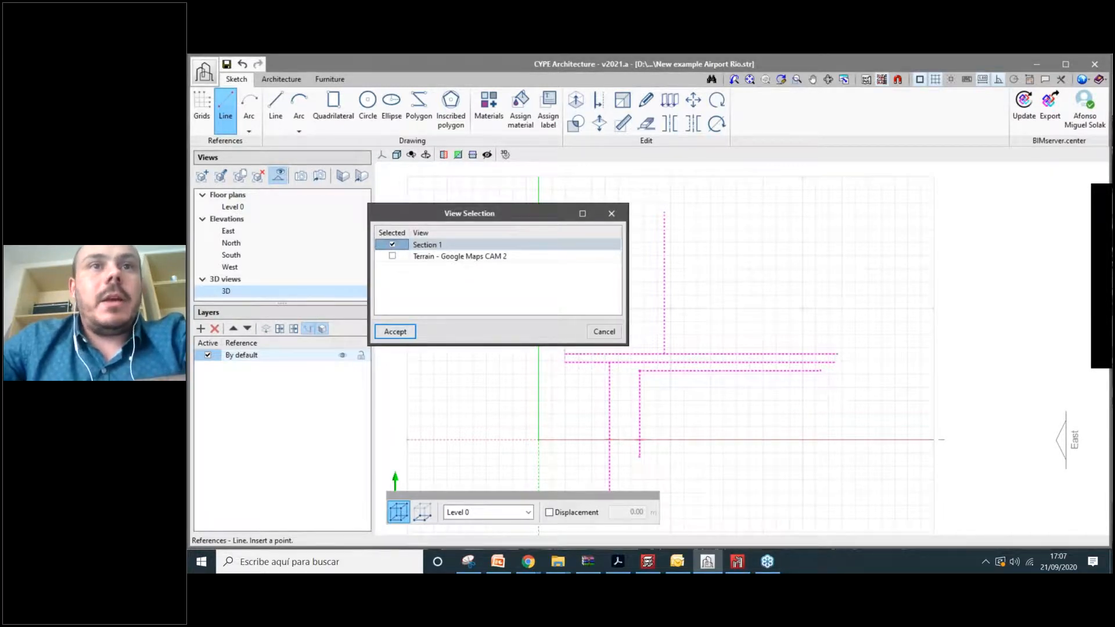
pyautogui.click(394, 331)
# With Orthogonality off, trace the shell's outer left curve from the deck's lower-left corner with a 66-sided 3-point reference arc.
pyautogui.scroll(-2, 586, 384)
pyautogui.click(249, 125)
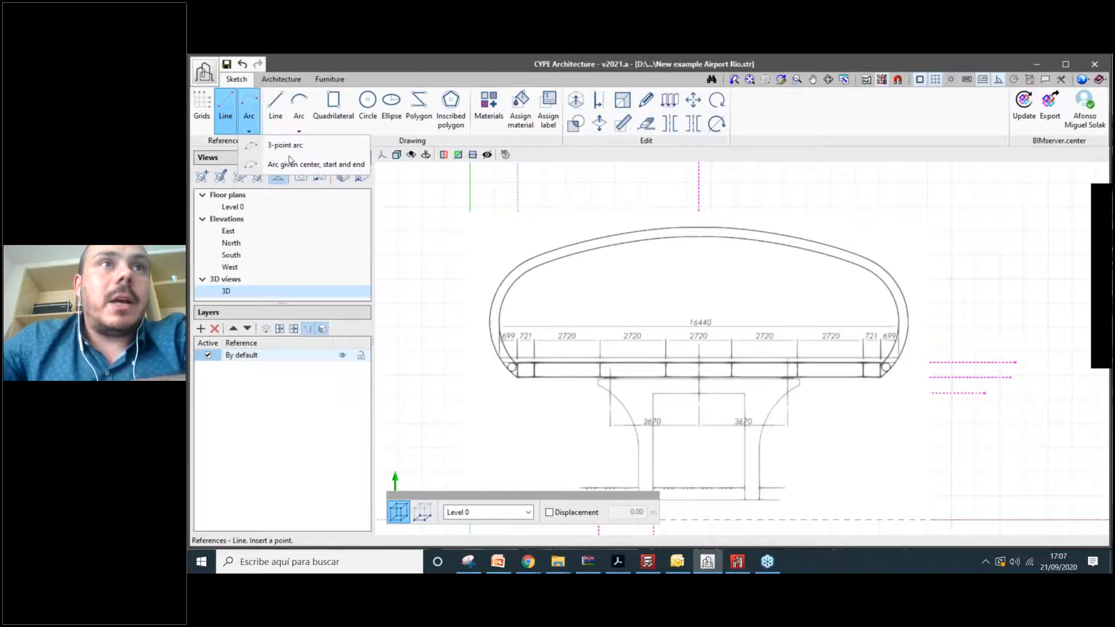
pyautogui.click(304, 145)
pyautogui.doubleClick(478, 197)
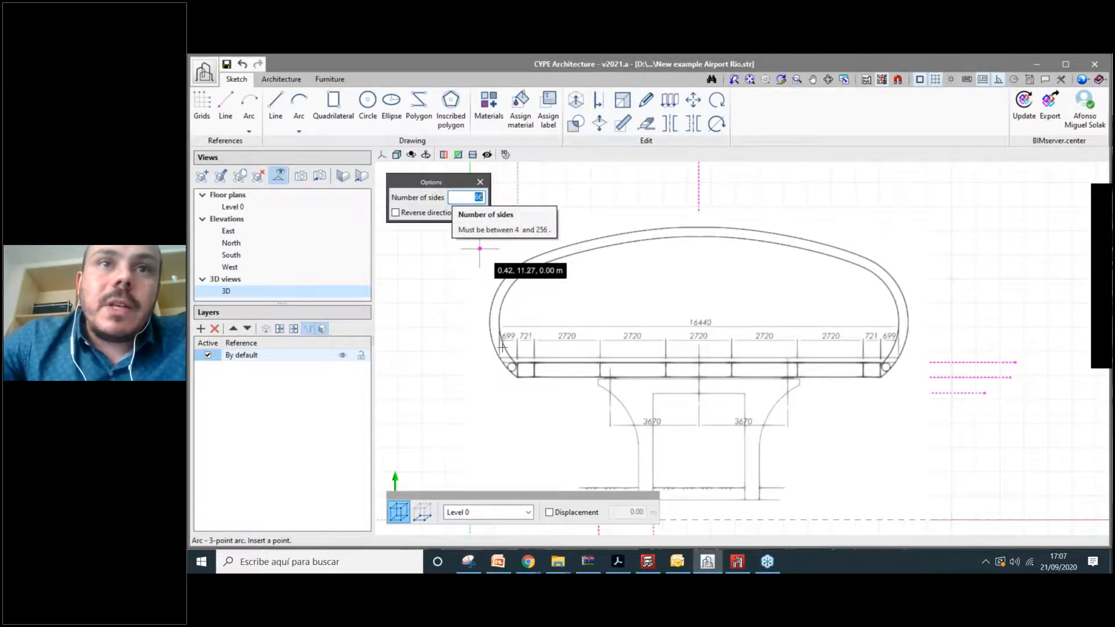
pyautogui.scroll(5, 502, 347)
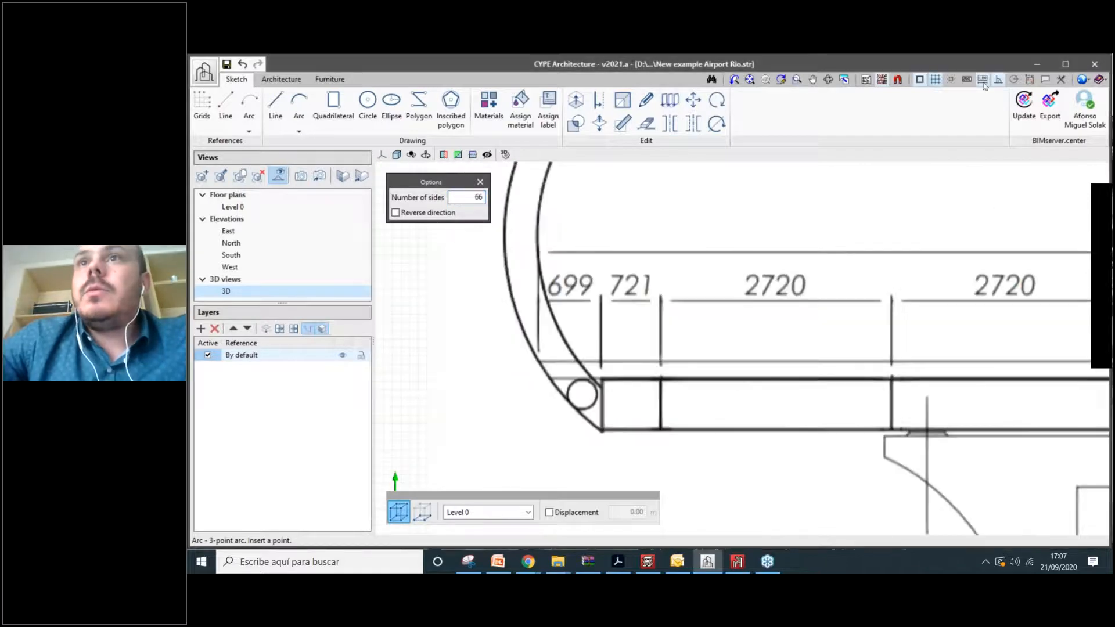
pyautogui.click(999, 81)
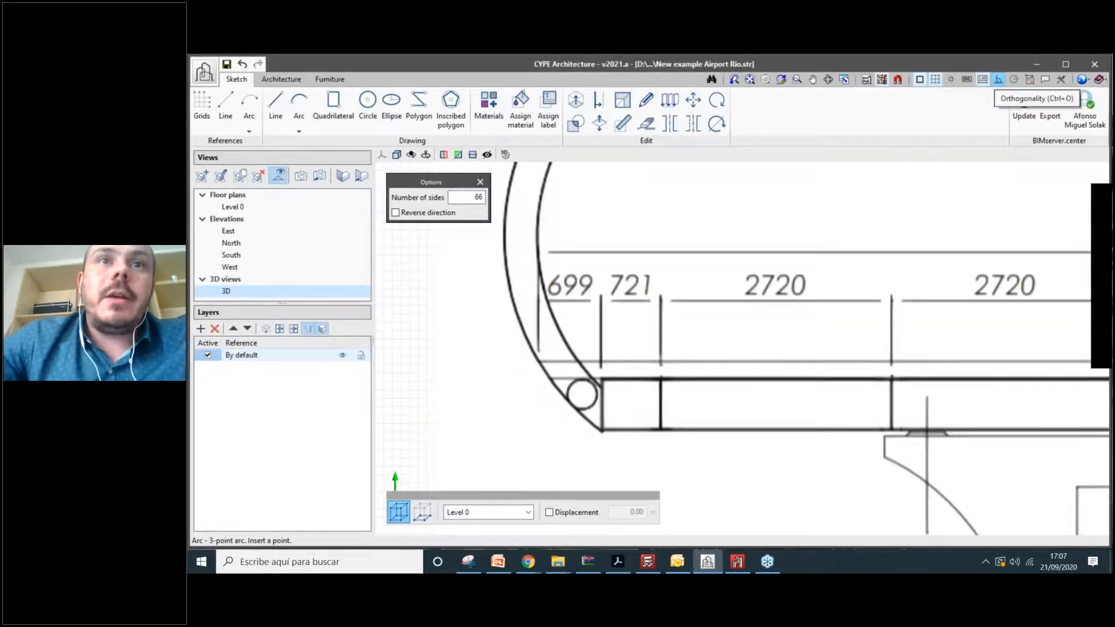
pyautogui.scroll(-2, 551, 395)
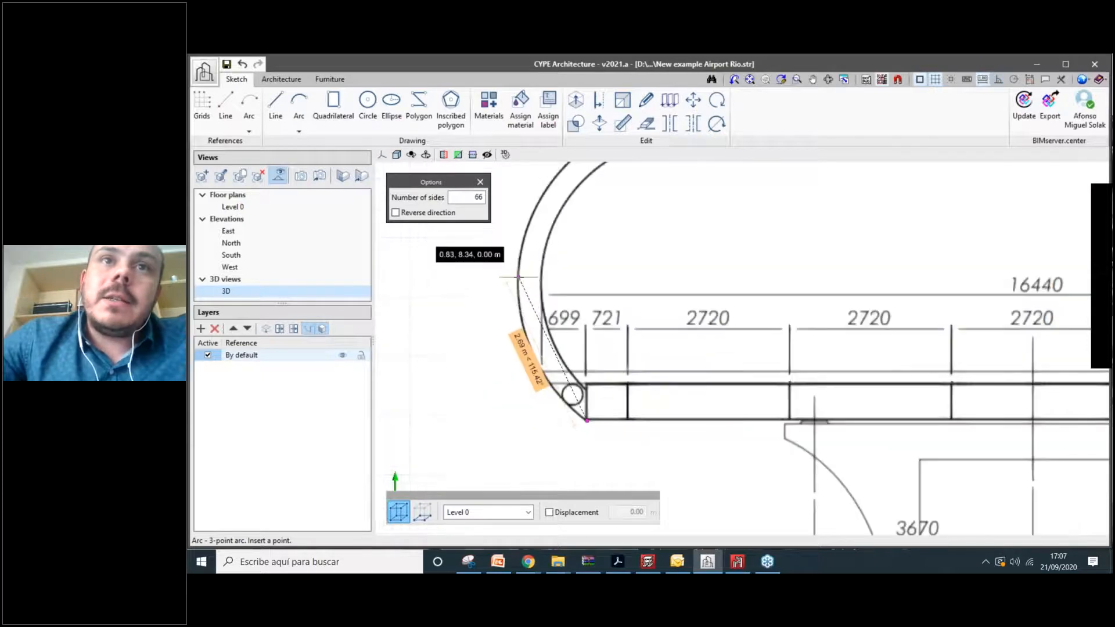
pyautogui.press('Tab')
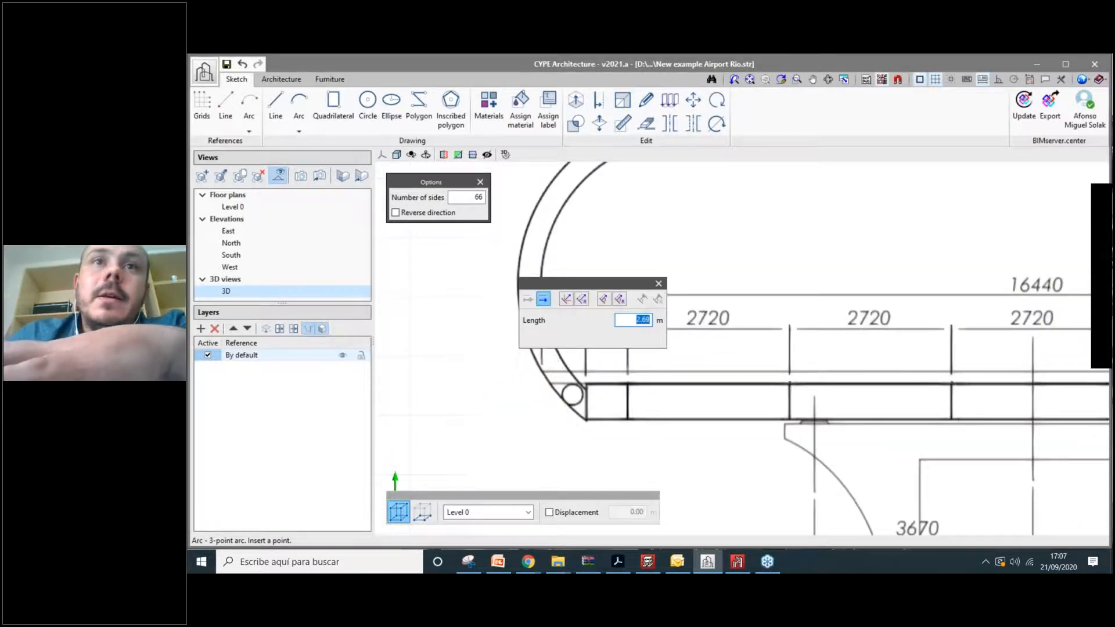
pyautogui.click(518, 277)
pyautogui.moveTo(594, 172); pyautogui.dragTo(588, 253, button='middle')
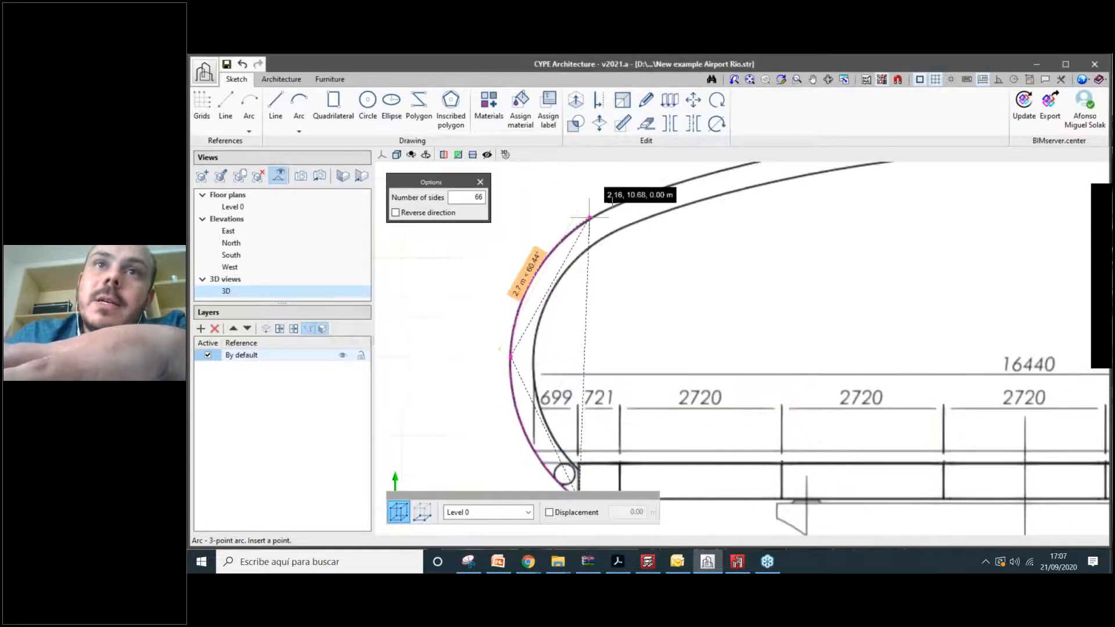
pyautogui.scroll(2, 593, 217)
pyautogui.moveTo(622, 203)
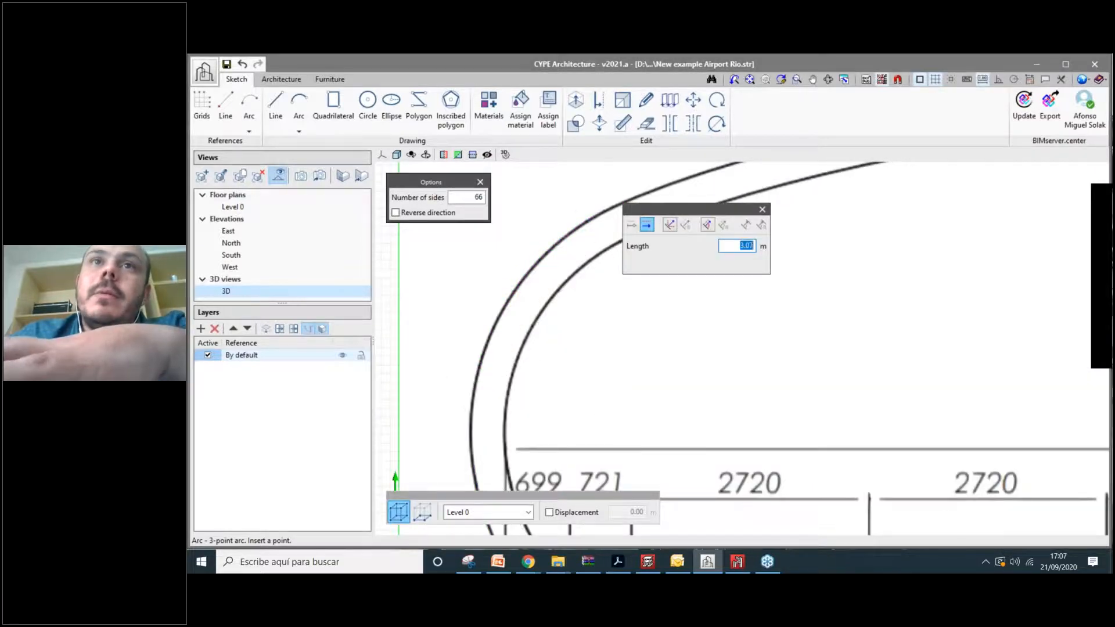
# Trace the shell's outer roof curve with a 3-point reference arc from the previous arc's end to the crown on the centre line.
pyautogui.scroll(-2, 575, 295)
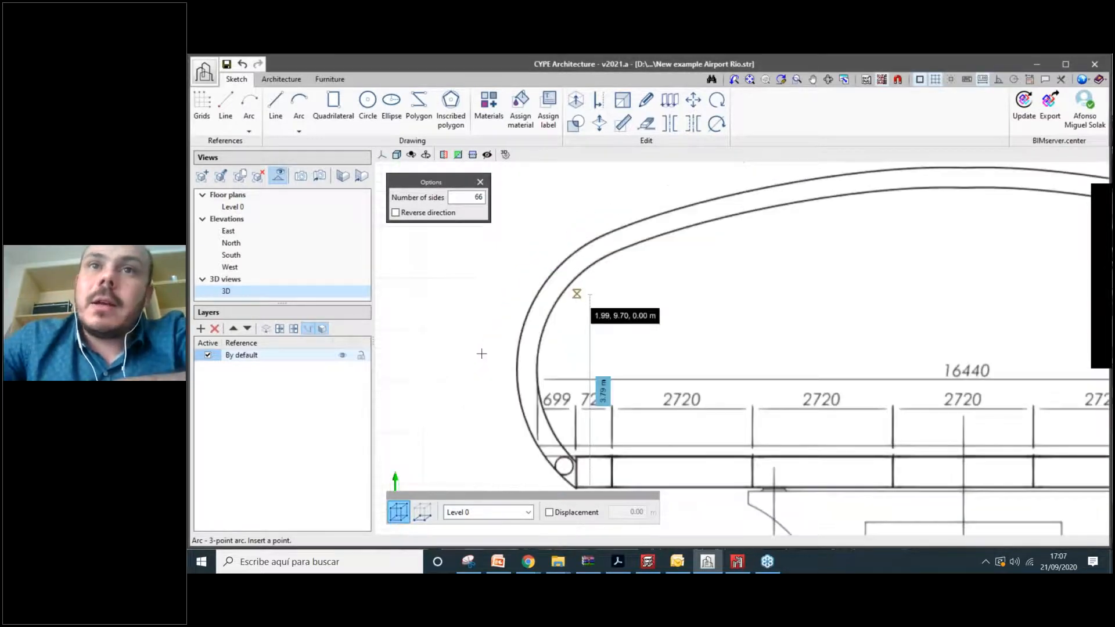
pyautogui.moveTo(576, 295); pyautogui.dragTo(480, 360, button='middle')
pyautogui.click(479, 360)
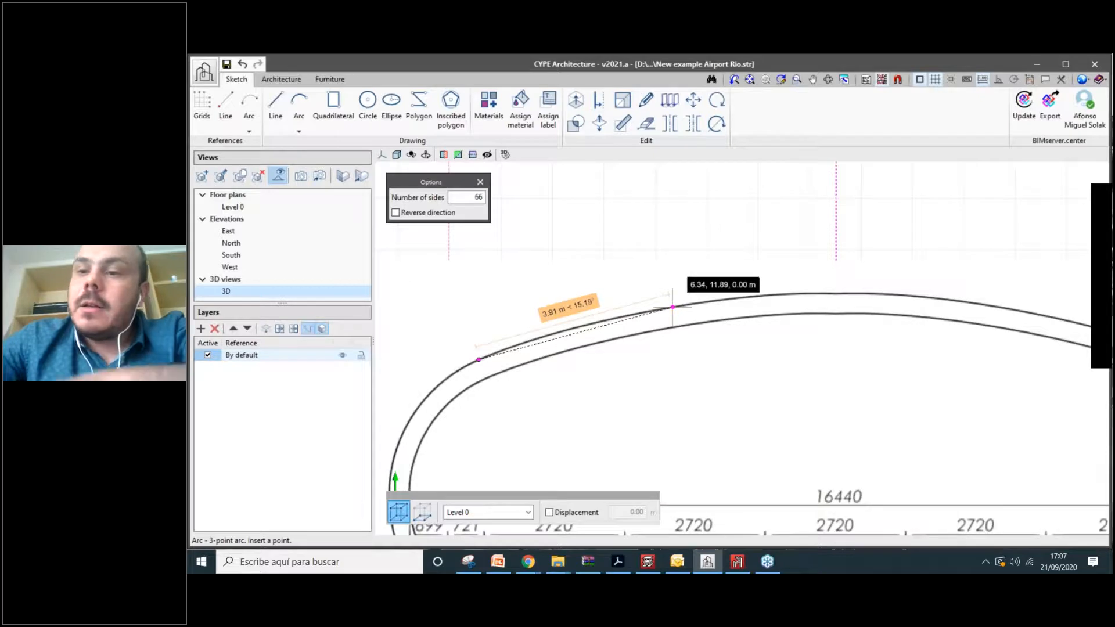
pyautogui.moveTo(672, 306)
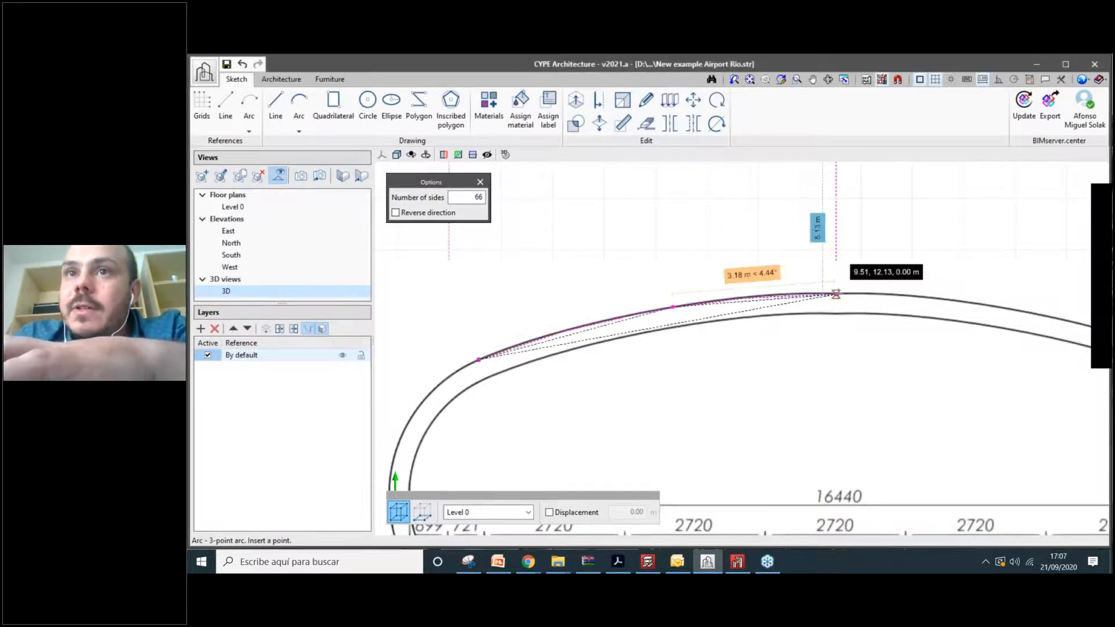
pyautogui.moveTo(836, 293)
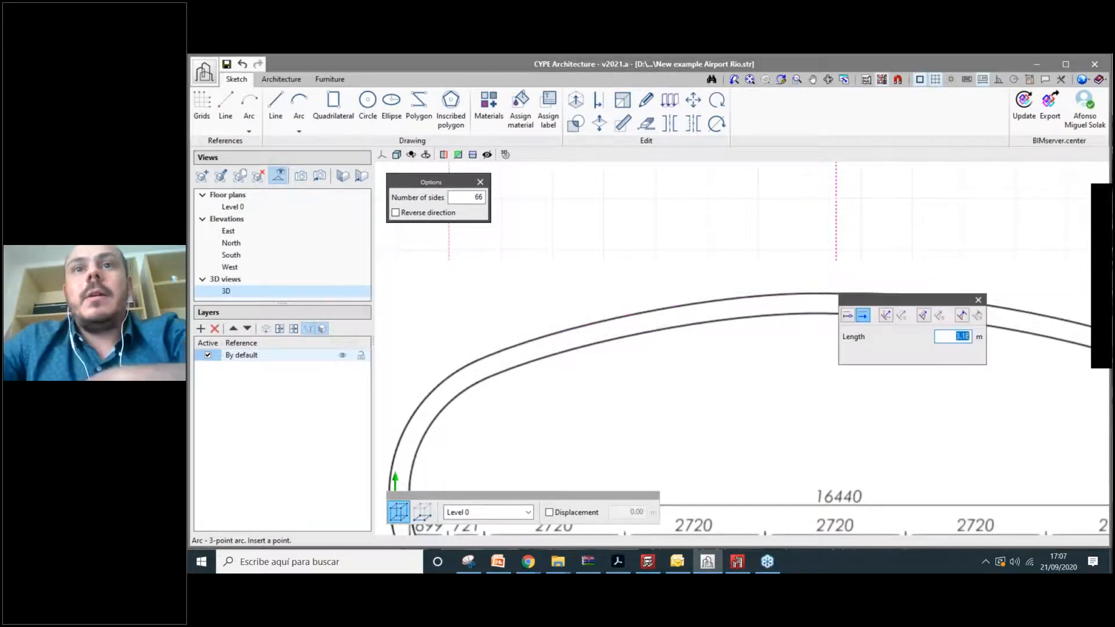
pyautogui.scroll(-5, 666, 339)
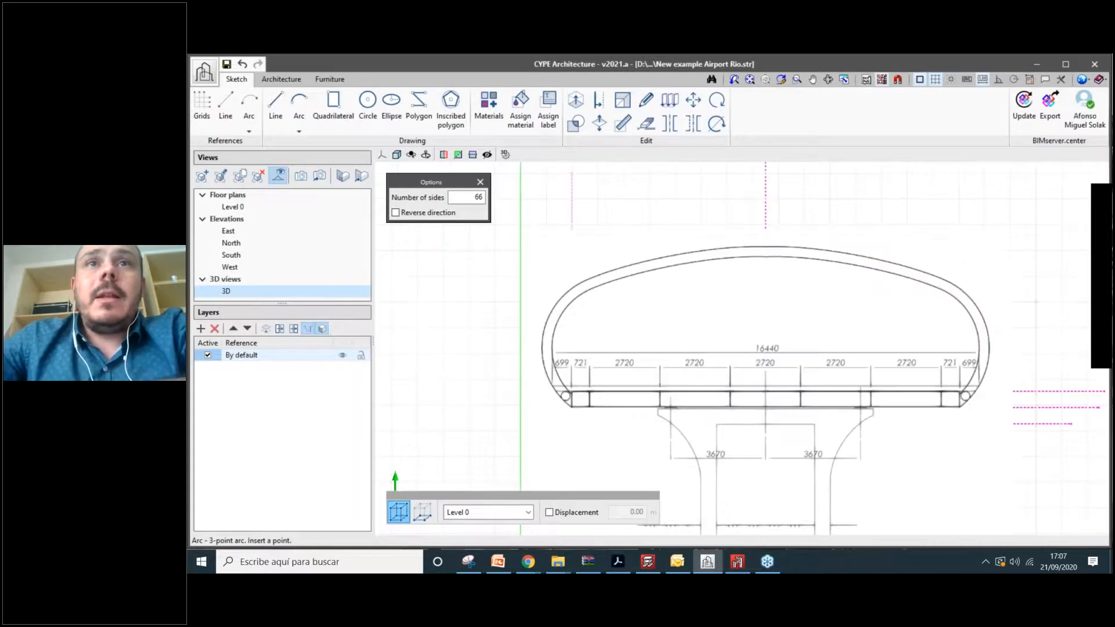
# Hide the Section 1 template to examine the traced shell arcs alone, and display it again.
pyautogui.scroll(1, 610, 242)
pyautogui.click(894, 82)
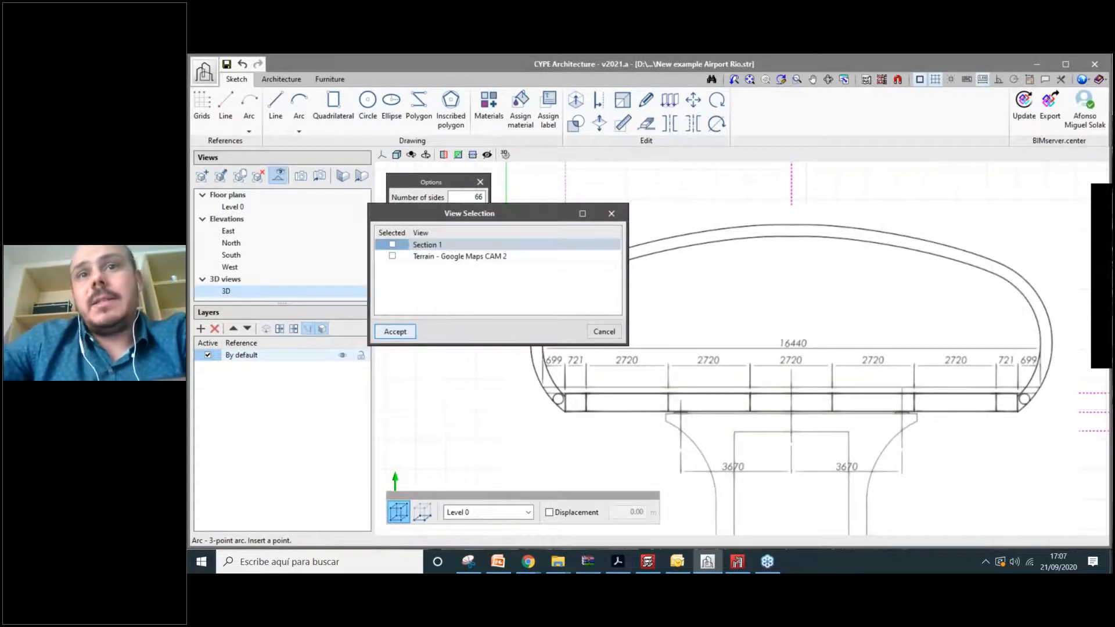
pyautogui.press('Return')
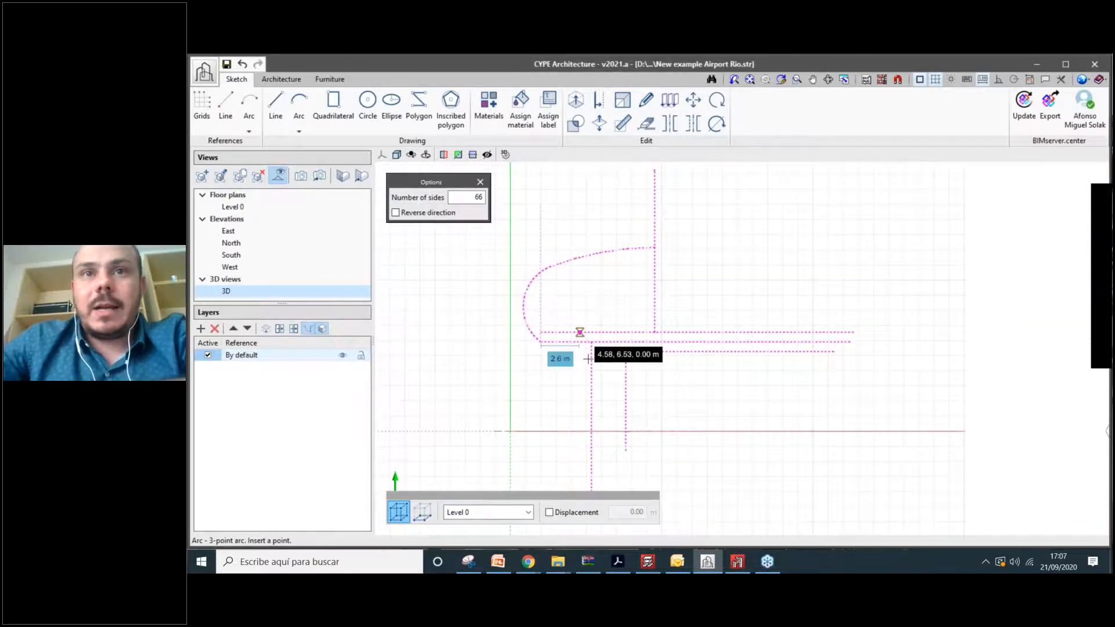
pyautogui.scroll(2, 591, 360)
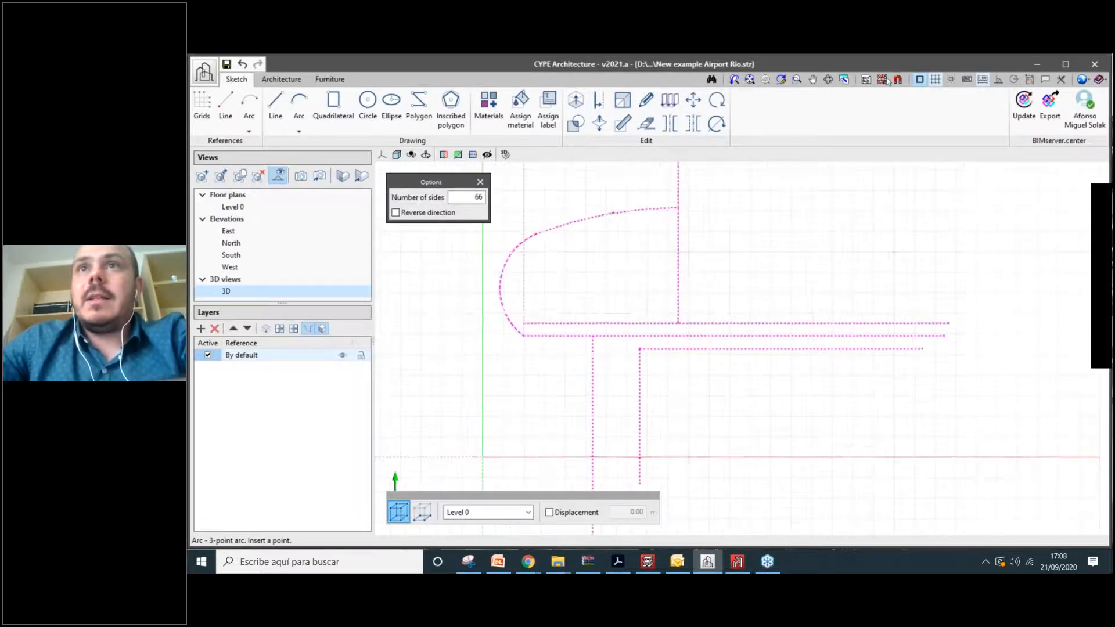
pyautogui.press('F4')
pyautogui.click(392, 244)
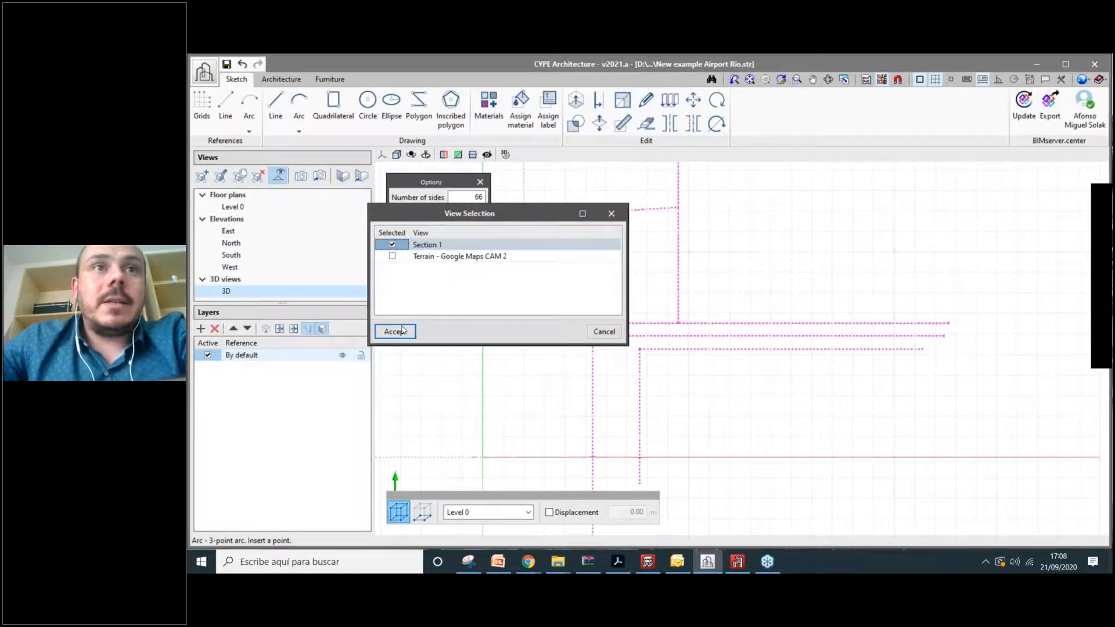
pyautogui.click(395, 331)
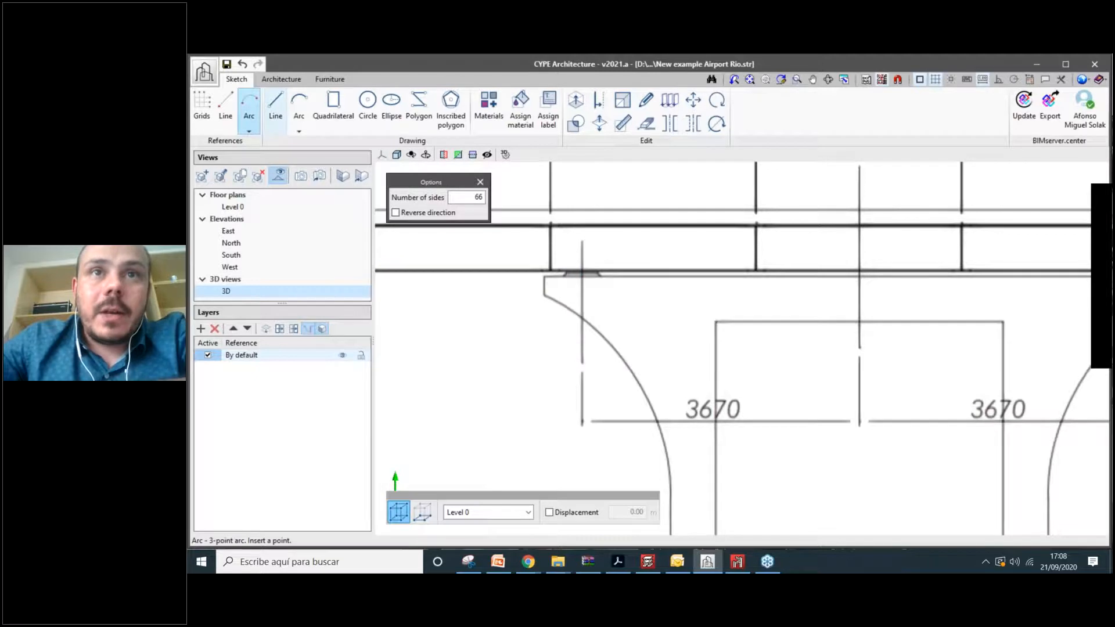
# Trace the left column's outer curve with a 66-sided 3-point reference arc, from the lower corner of the column head to the straight shaft.
pyautogui.click(574, 274)
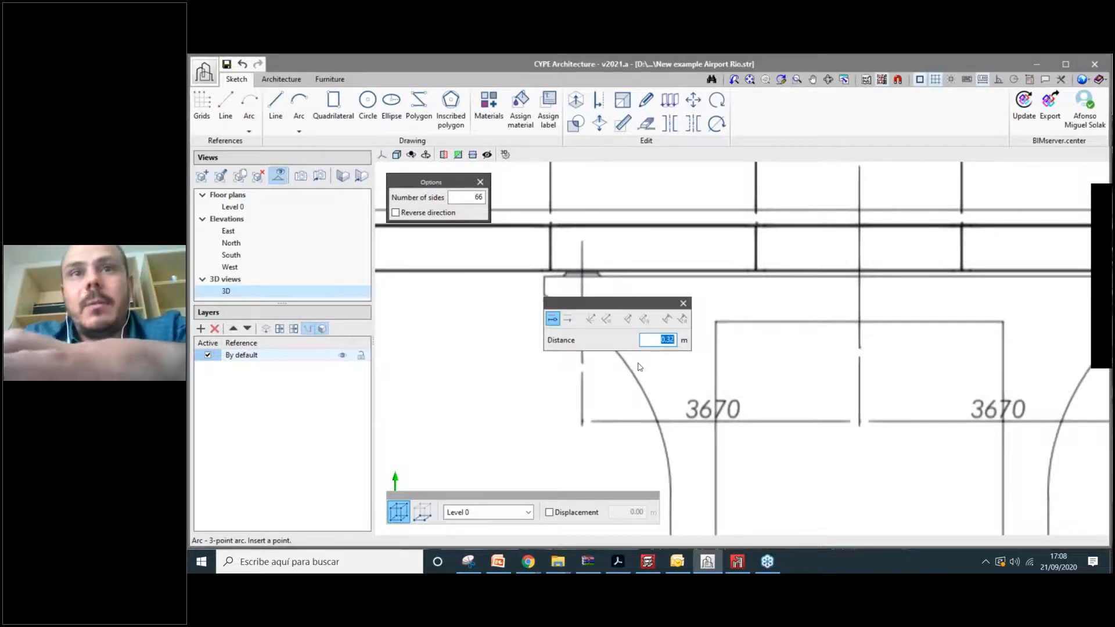
pyautogui.press('Return')
pyautogui.scroll(3, 639, 366)
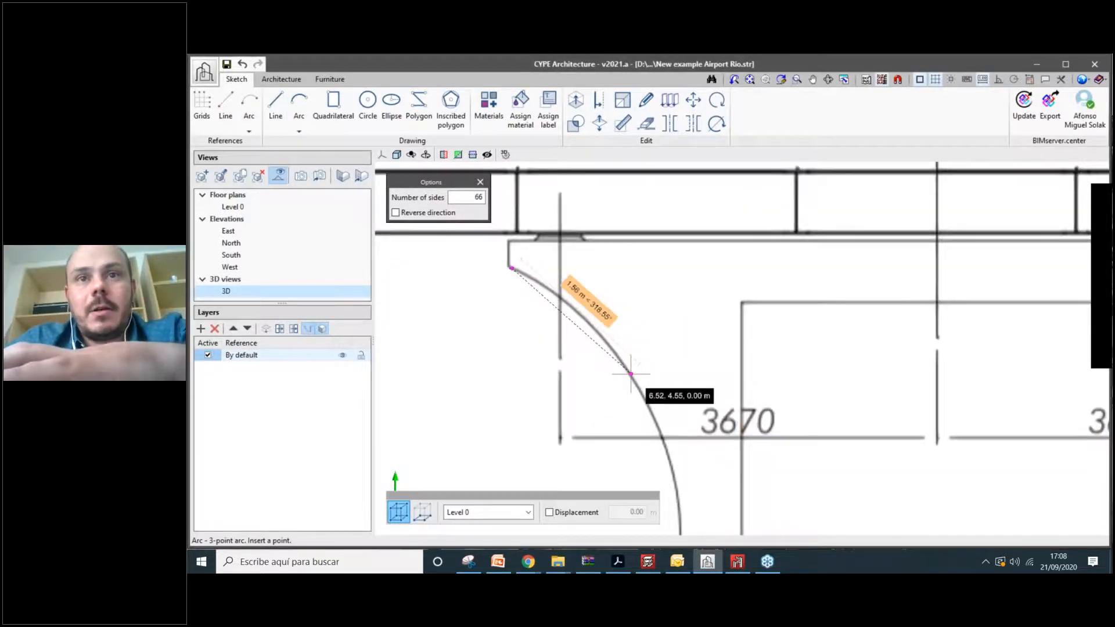
pyautogui.click(629, 375)
pyautogui.scroll(-1, 629, 374)
pyautogui.moveTo(629, 375); pyautogui.dragTo(614, 301, button='middle')
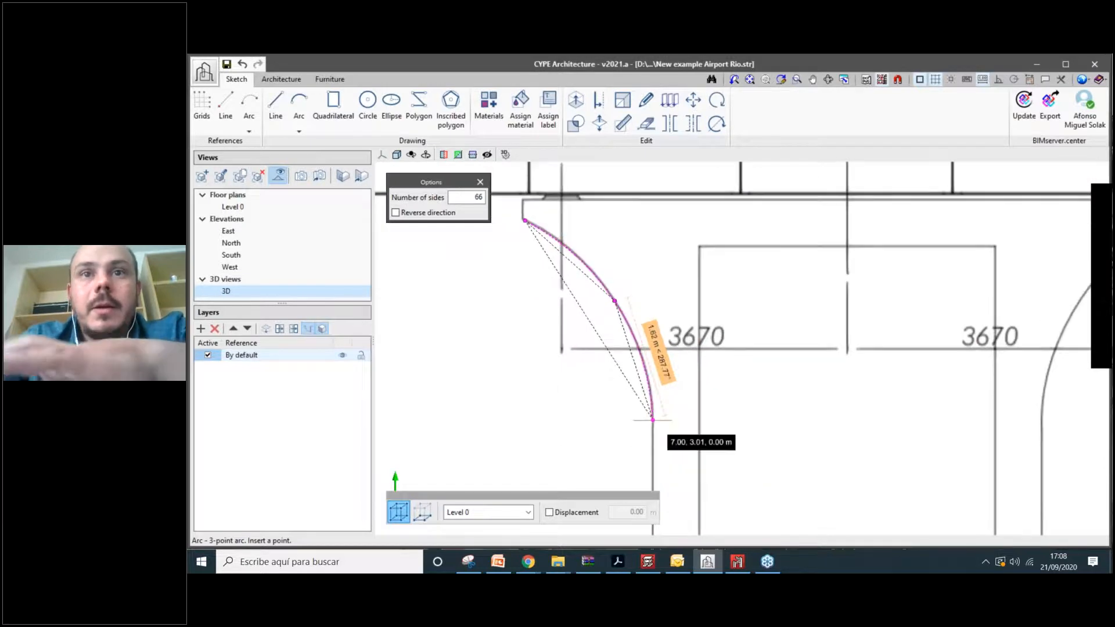
pyautogui.click(653, 419)
pyautogui.press('Return')
pyautogui.scroll(-3, 656, 366)
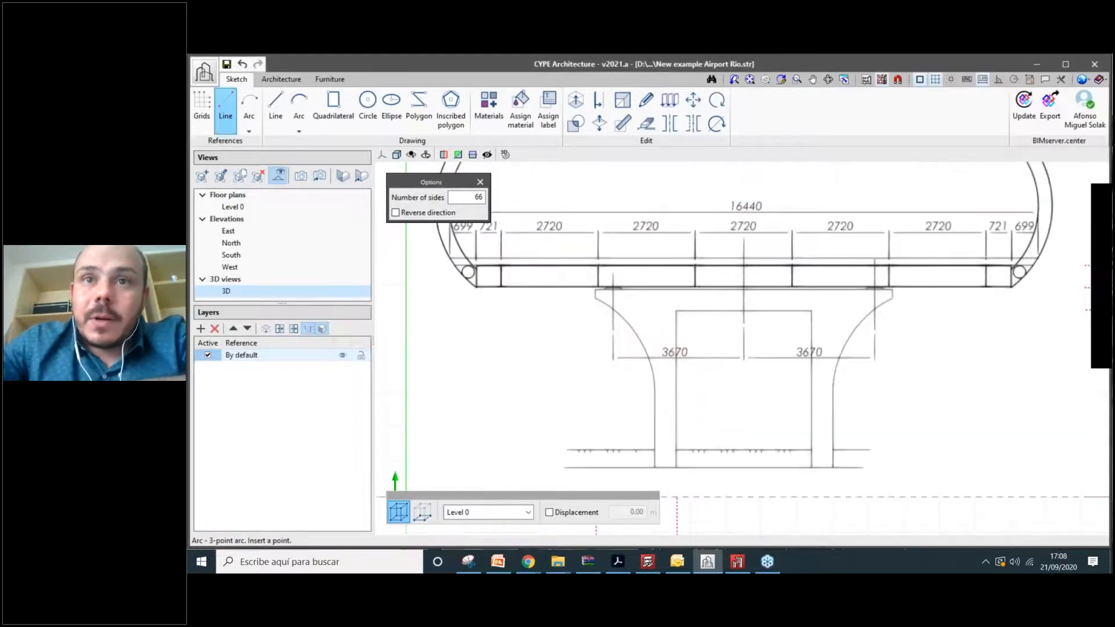
# With Orthogonality on, draw a vertical reference line about 4.4 m long downward from the lower end of the left column's arc.
pyautogui.click(225, 104)
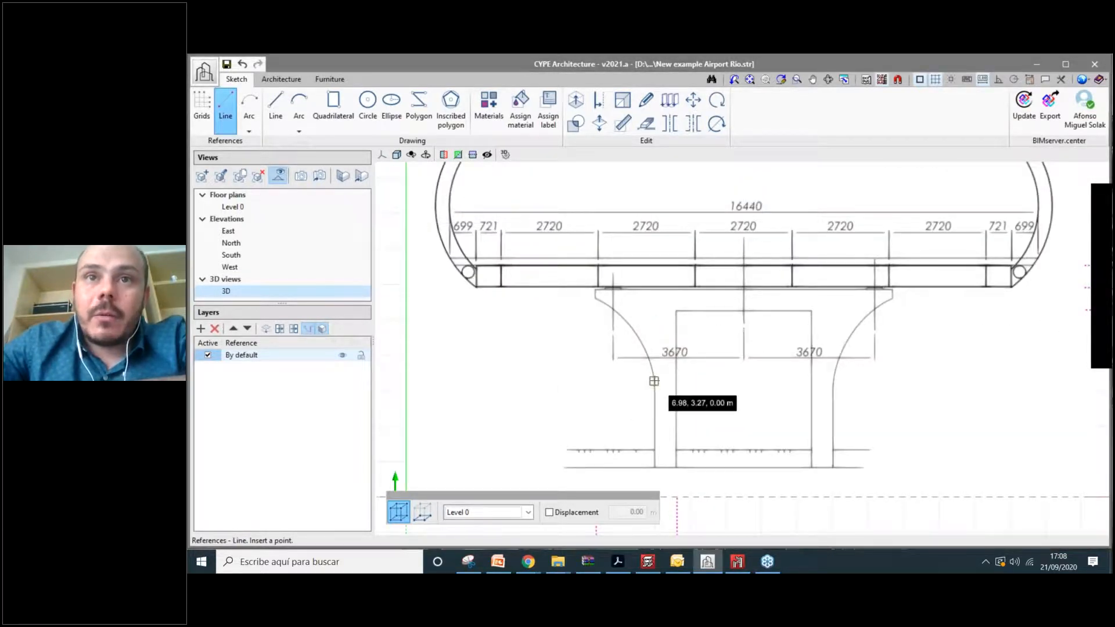
pyautogui.scroll(-4, 654, 381)
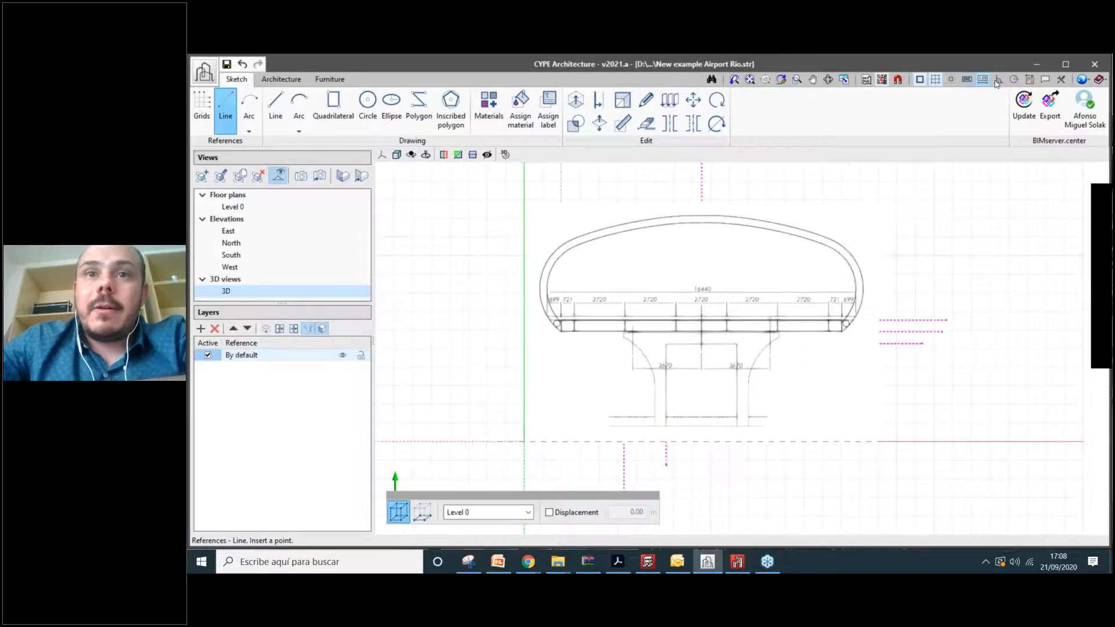
pyautogui.click(666, 441)
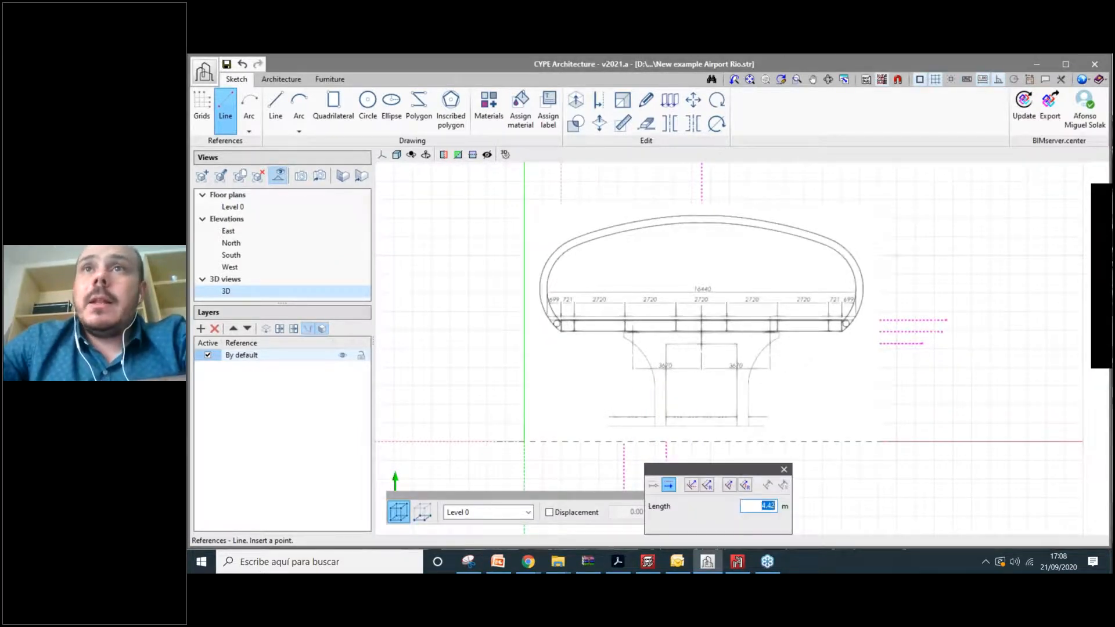
pyautogui.click(654, 463)
pyautogui.scroll(-3, 554, 427)
pyautogui.press('Escape')
# Hide the Section 1 template and examine the junction between the left column's arc and its vertical reference line.
pyautogui.click(866, 79)
pyautogui.click(392, 244)
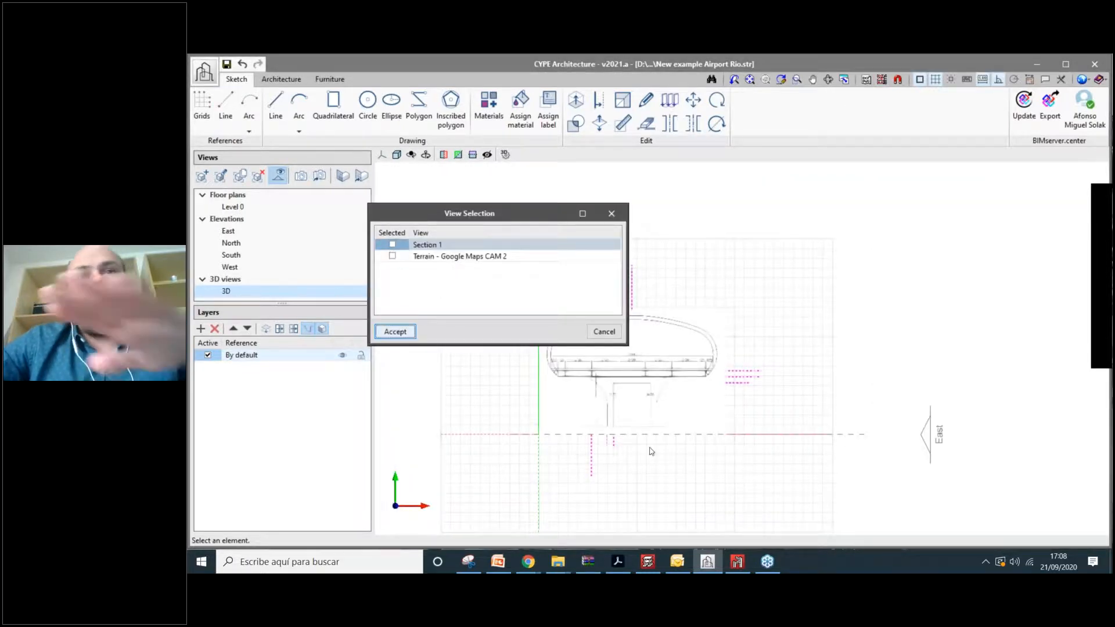
pyautogui.press('Return')
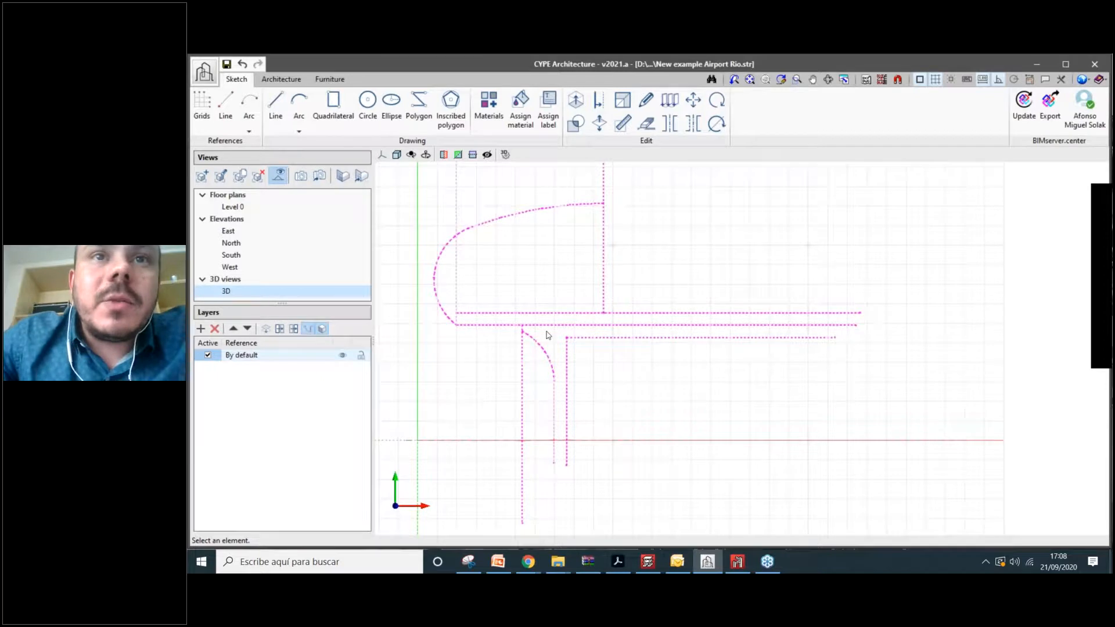
pyautogui.scroll(5, 546, 335)
pyautogui.click(646, 123)
pyautogui.scroll(-2, 554, 382)
pyautogui.scroll(-2, 555, 383)
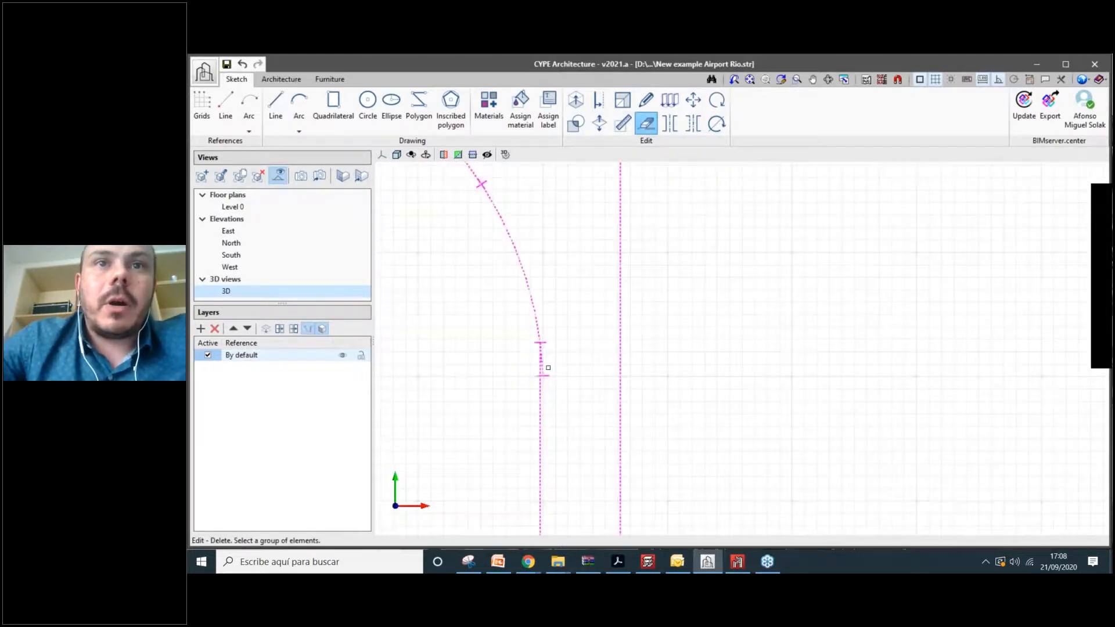
pyautogui.scroll(-3, 646, 368)
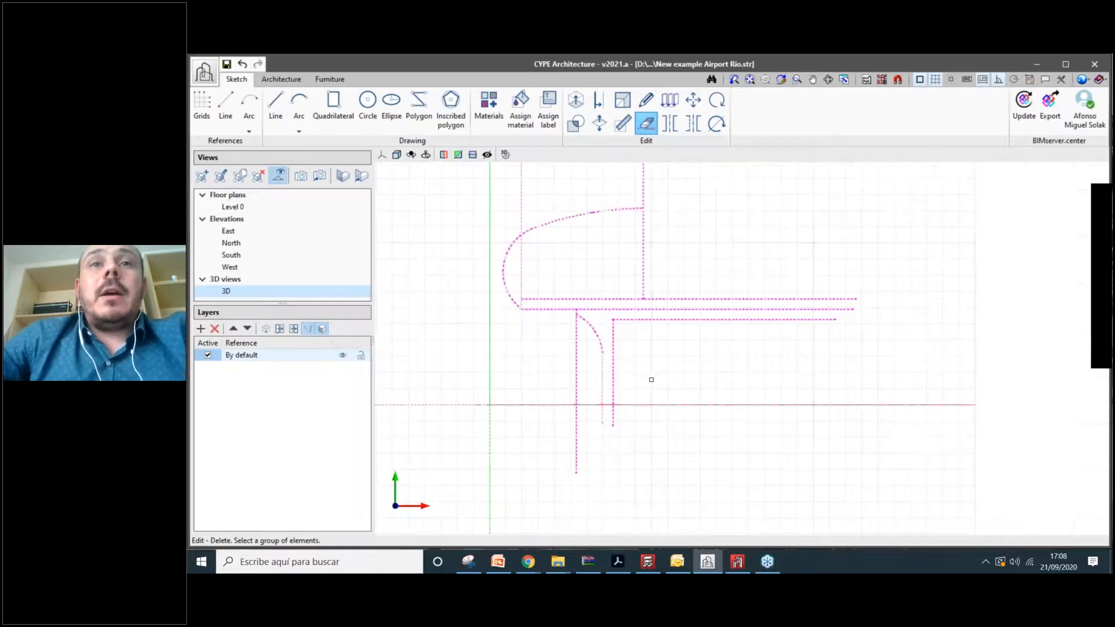
pyautogui.scroll(-2, 651, 380)
pyautogui.scroll(2, 666, 284)
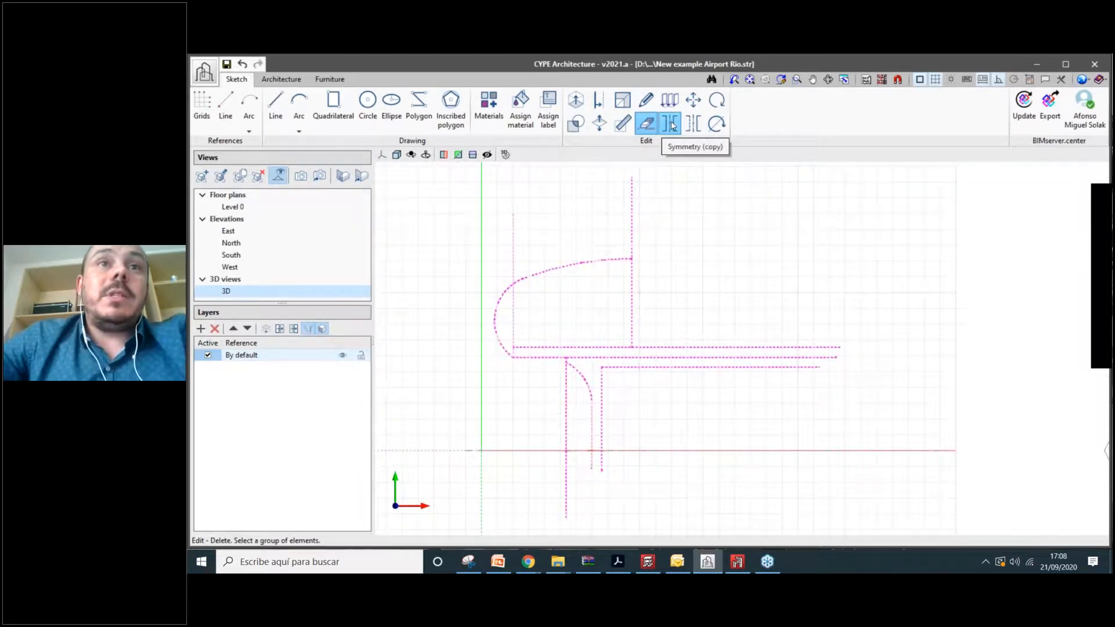
# Mirror a copy of all the reference lines and arcs about the section's vertical centre line with Symmetry (copy).
pyautogui.click(670, 124)
pyautogui.scroll(-2, 482, 203)
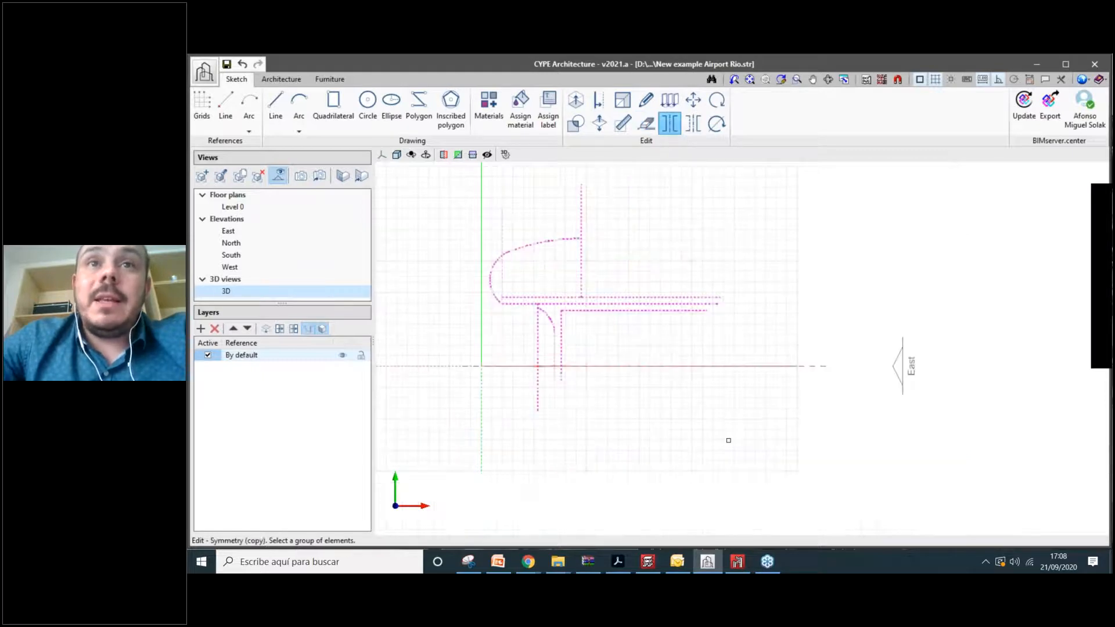
pyautogui.moveTo(726, 441); pyautogui.dragTo(455, 180)
pyautogui.scroll(2, 585, 253)
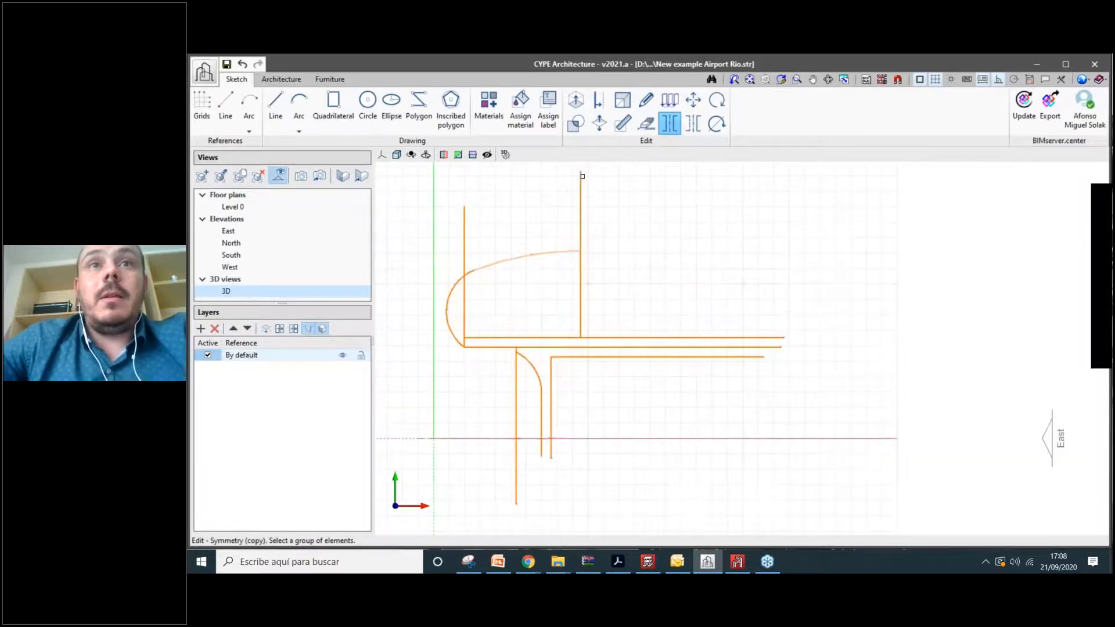
pyautogui.scroll(1, 580, 257)
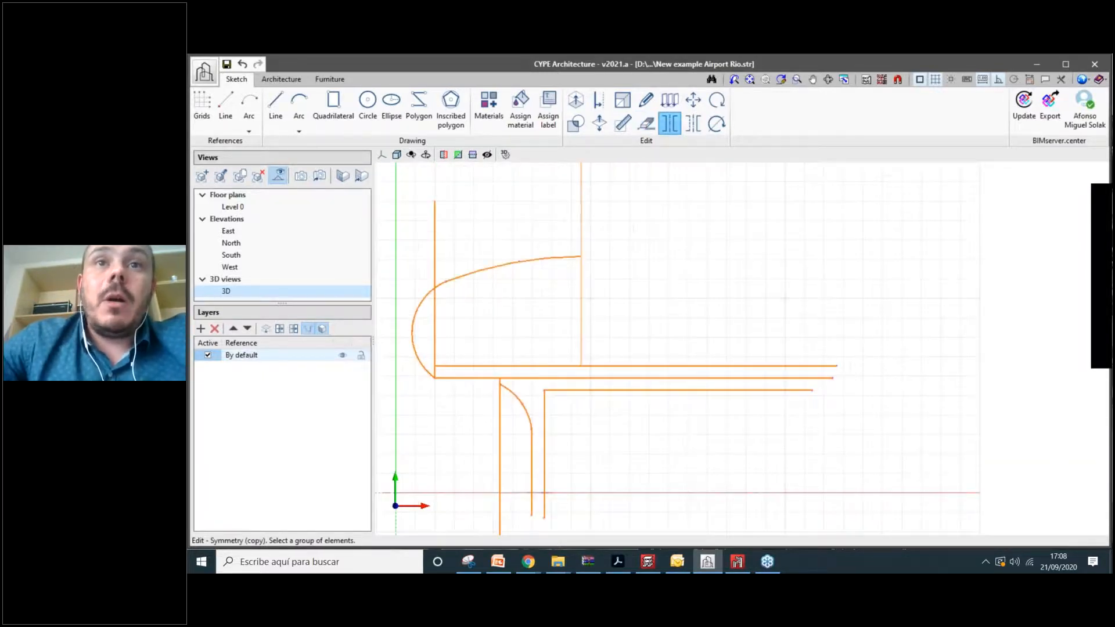
pyautogui.rightClick(582, 346)
pyautogui.click(581, 299)
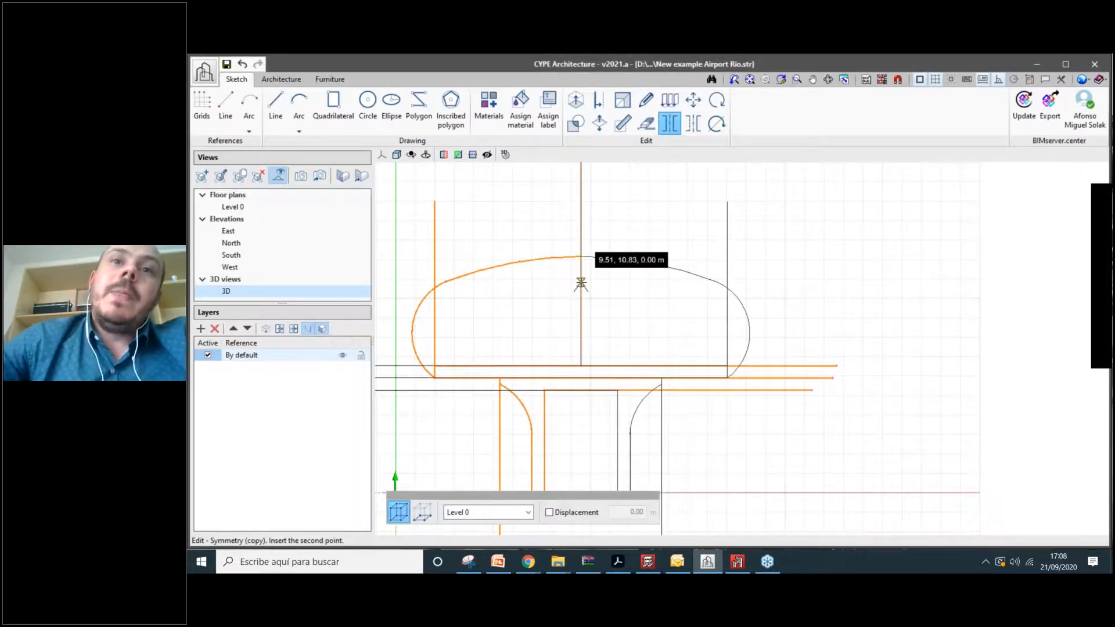
pyautogui.click(581, 284)
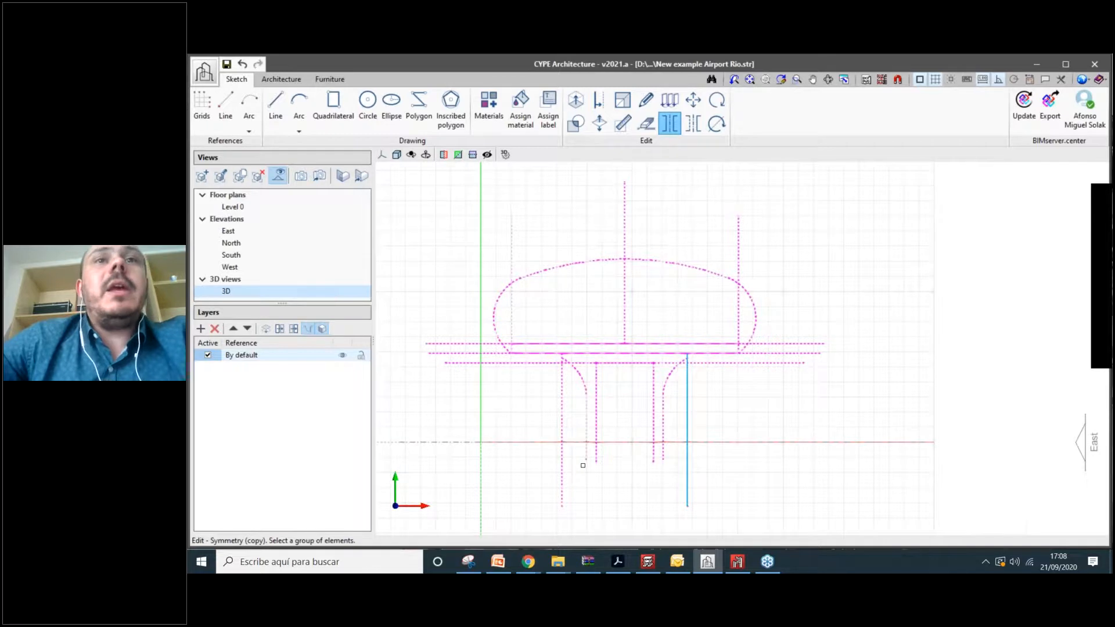
pyautogui.scroll(2, 583, 465)
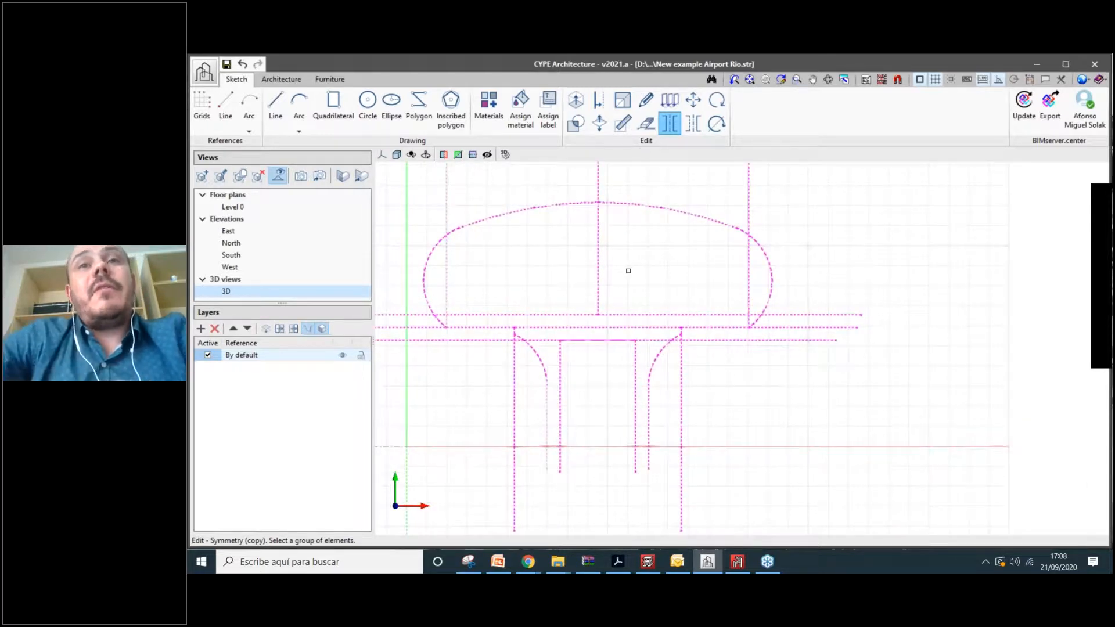
pyautogui.scroll(-3, 670, 256)
pyautogui.scroll(3, 610, 273)
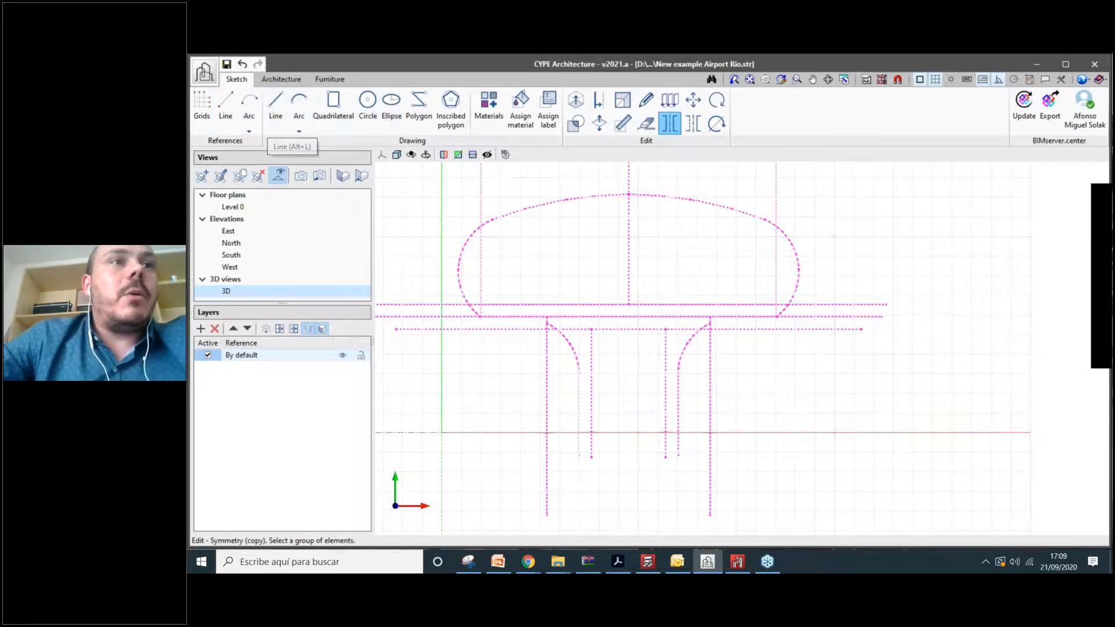
# Add a layer named Main arcs and make it the active layer.
pyautogui.click(200, 329)
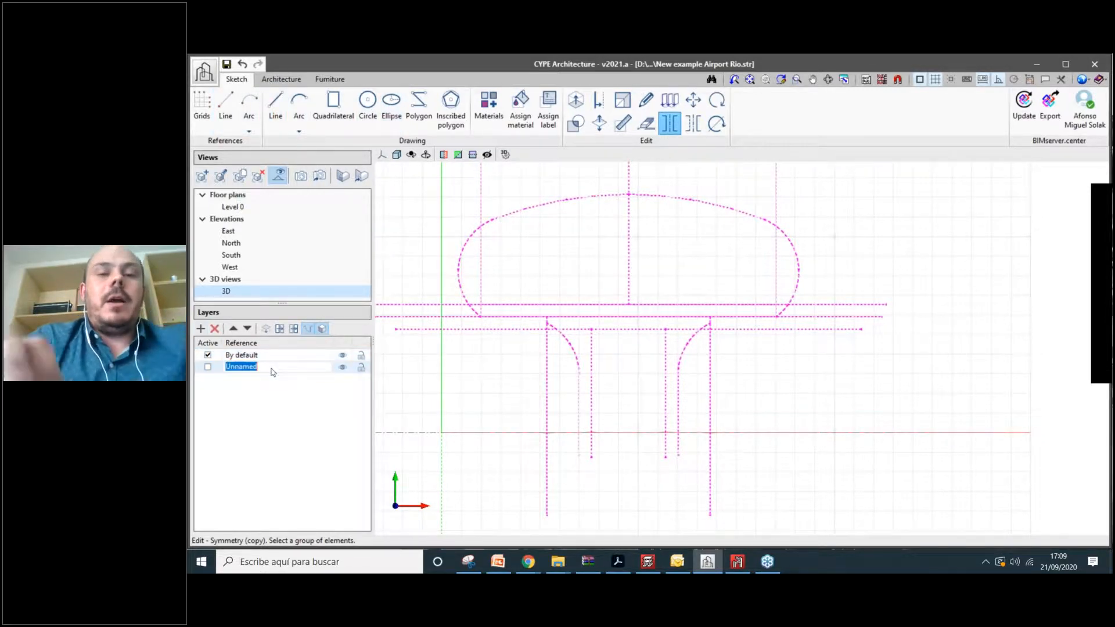
pyautogui.write('Main ar')
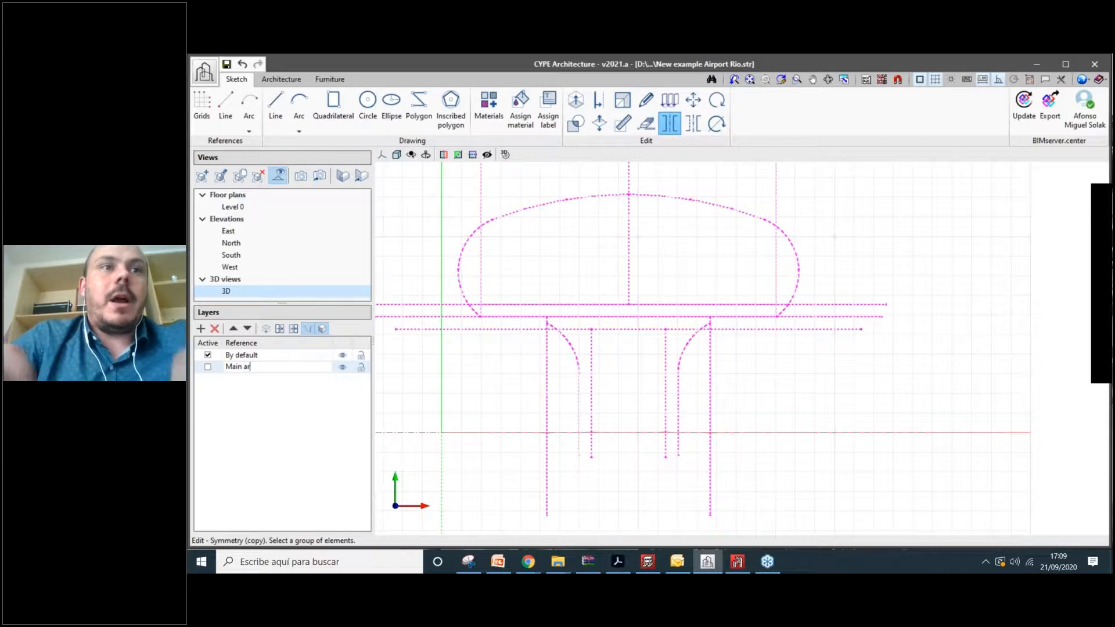
pyautogui.write('cs')
pyautogui.press('Return')
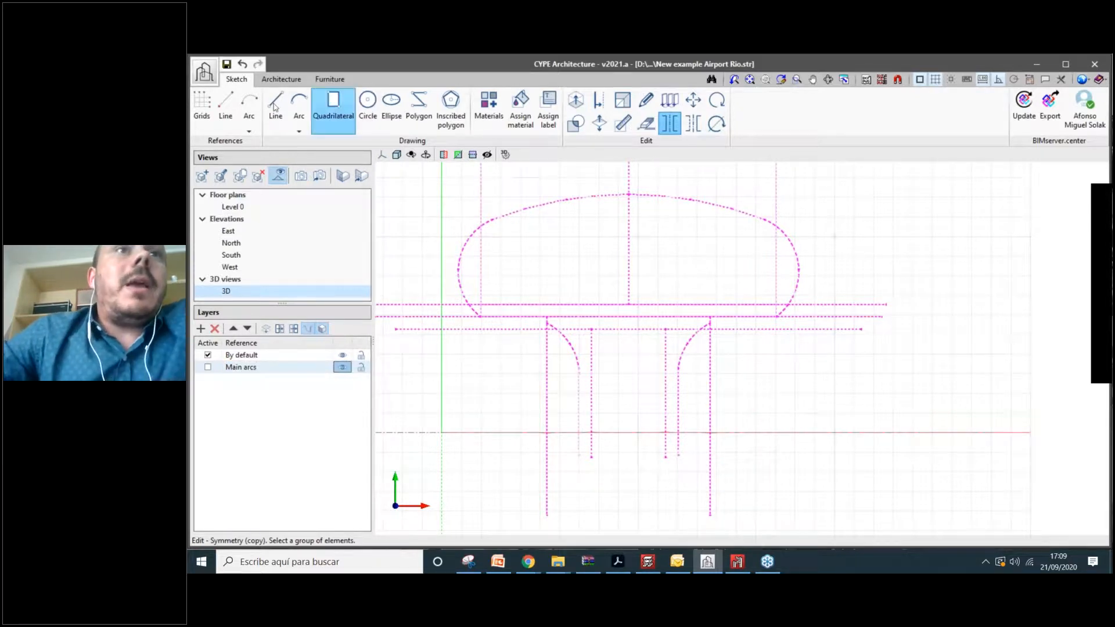
pyautogui.click(207, 367)
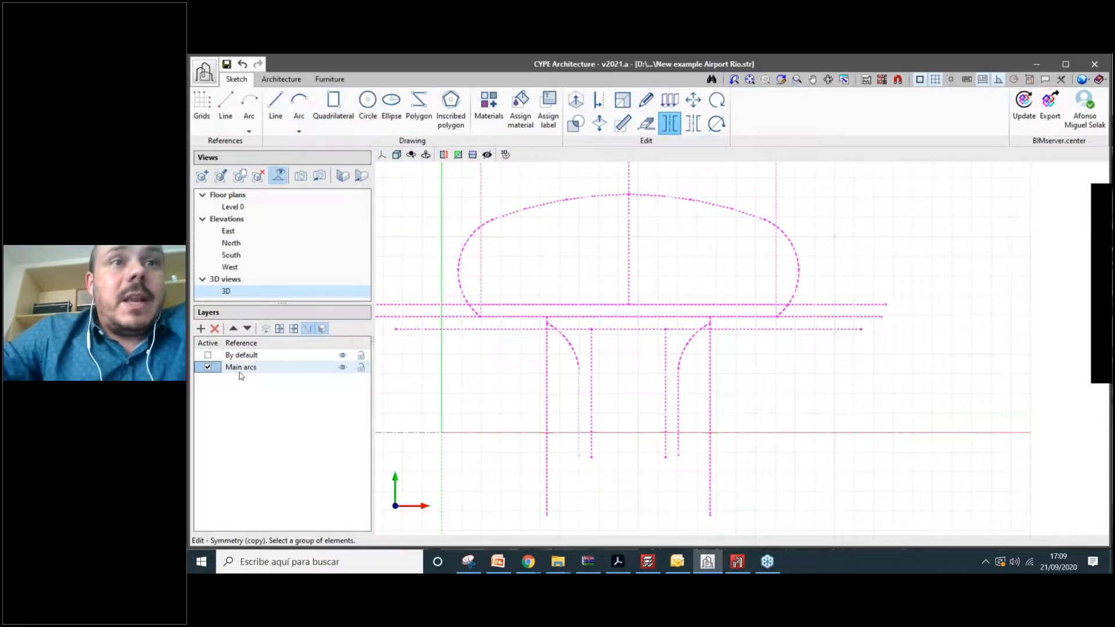
# Begin a Line polyline at the base line's left junction and trace the lower part of the left side arc in short segments.
pyautogui.click(298, 108)
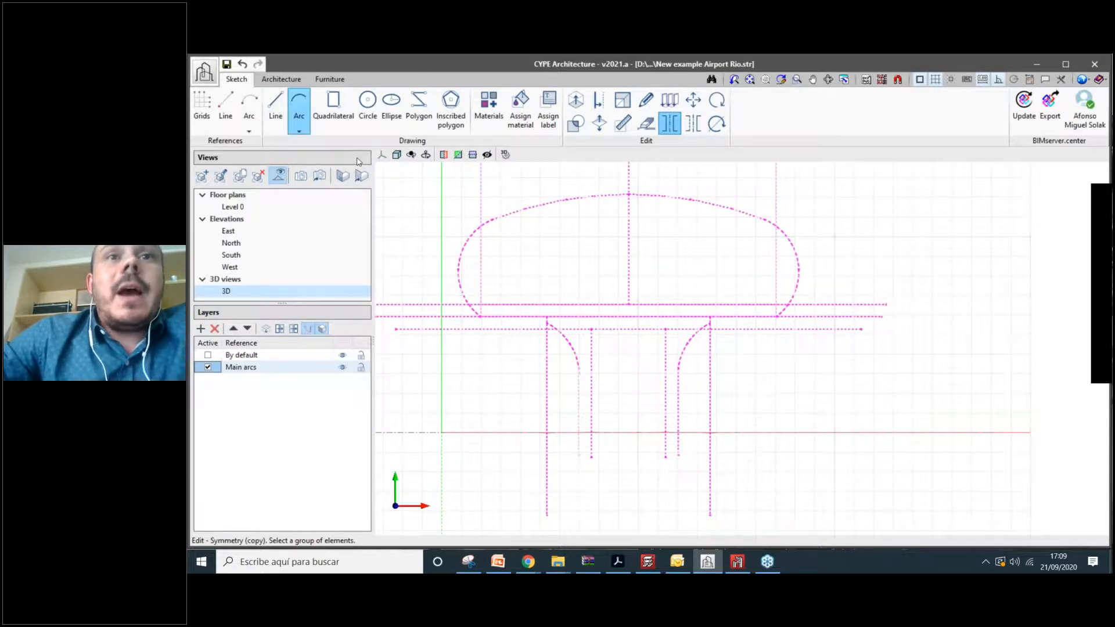
pyautogui.click(275, 110)
pyautogui.scroll(5, 513, 398)
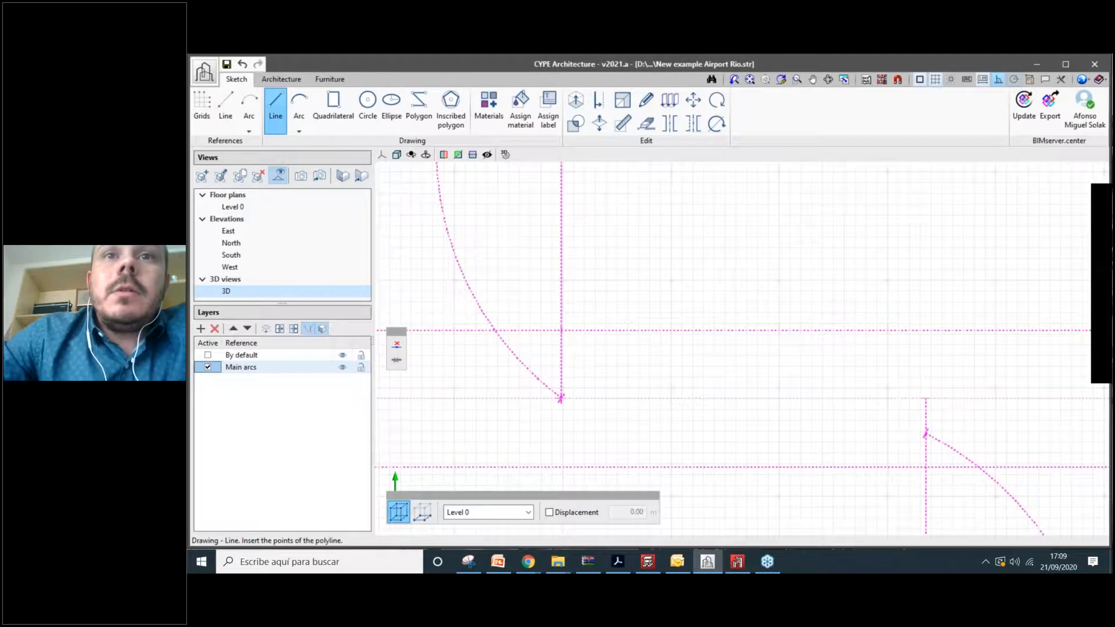
pyautogui.scroll(-1, 925, 341)
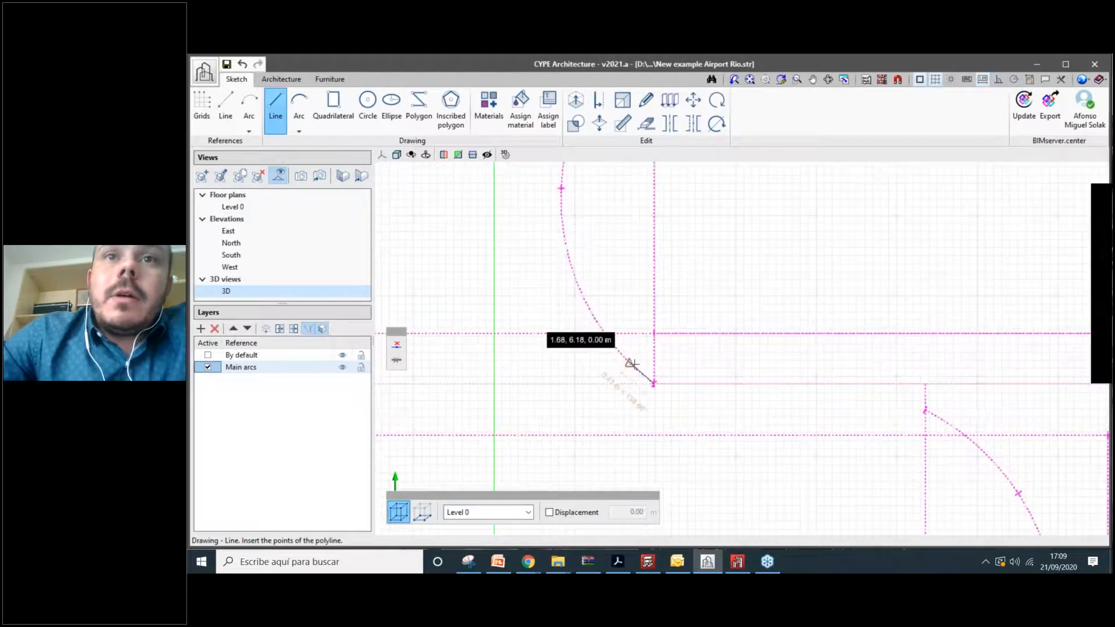
pyautogui.scroll(1, 633, 364)
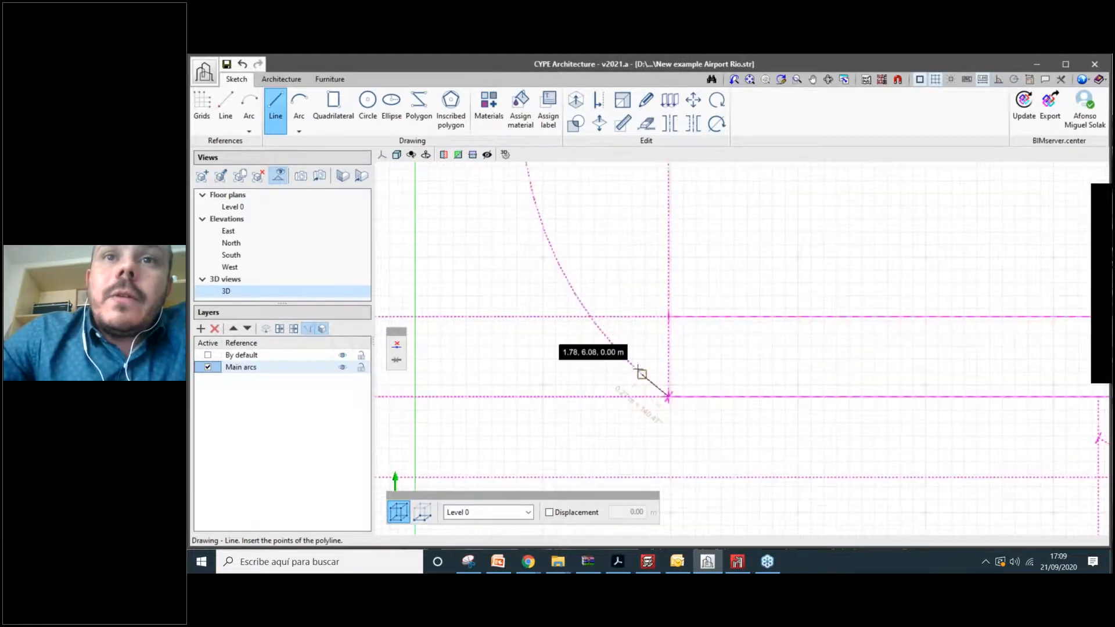
pyautogui.click(641, 374)
pyautogui.click(606, 336)
pyautogui.click(574, 295)
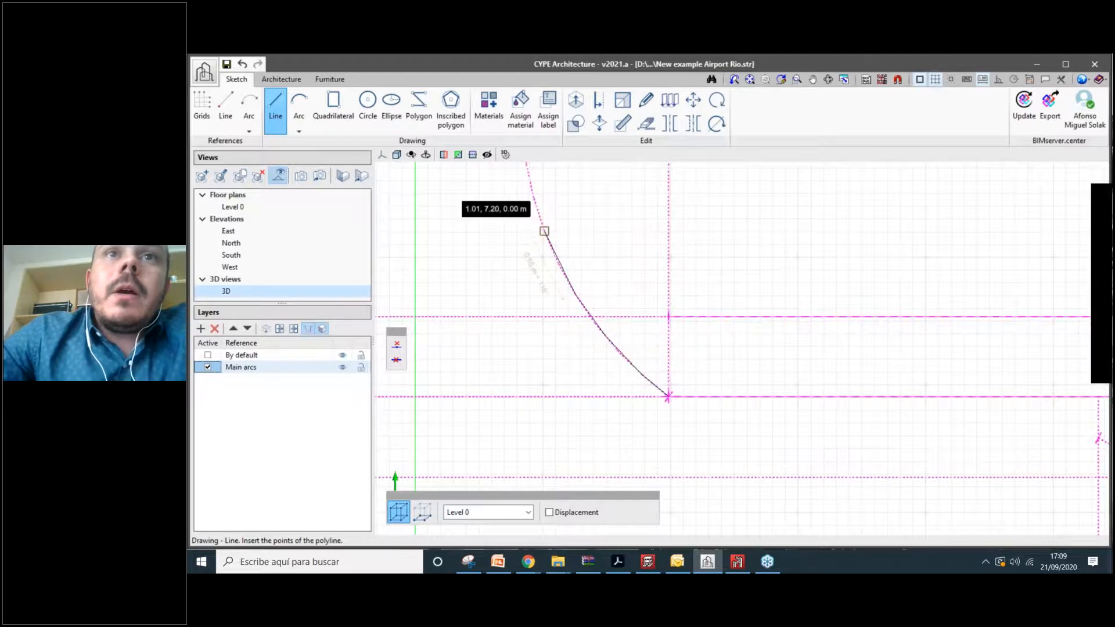
pyautogui.click(544, 231)
# Continue the polyline along the rest of the left side arc up to its junction with the roof arc.
pyautogui.moveTo(539, 214); pyautogui.dragTo(549, 377, button='middle')
pyautogui.click(535, 326)
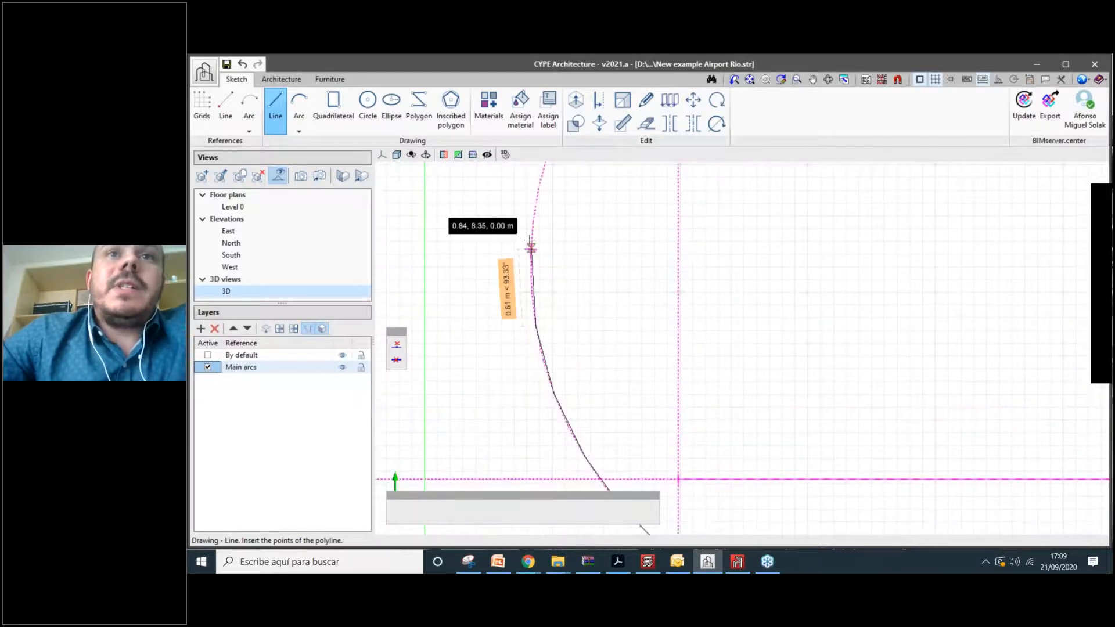
pyautogui.click(531, 240)
pyautogui.click(540, 188)
pyautogui.moveTo(540, 189); pyautogui.dragTo(470, 383, button='middle')
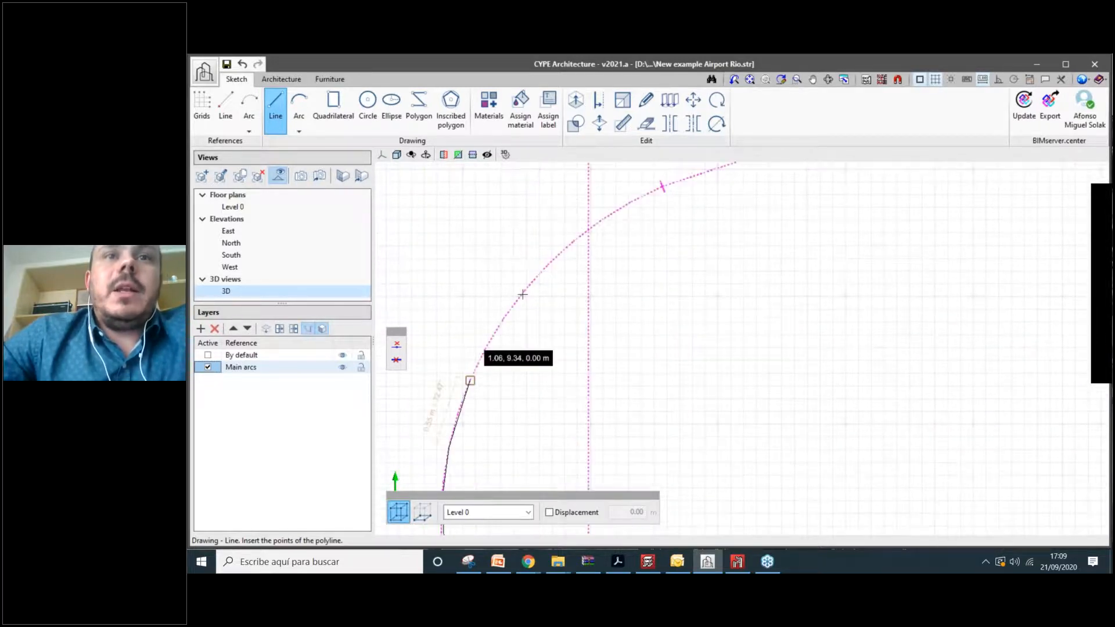
pyautogui.click(503, 319)
pyautogui.click(547, 265)
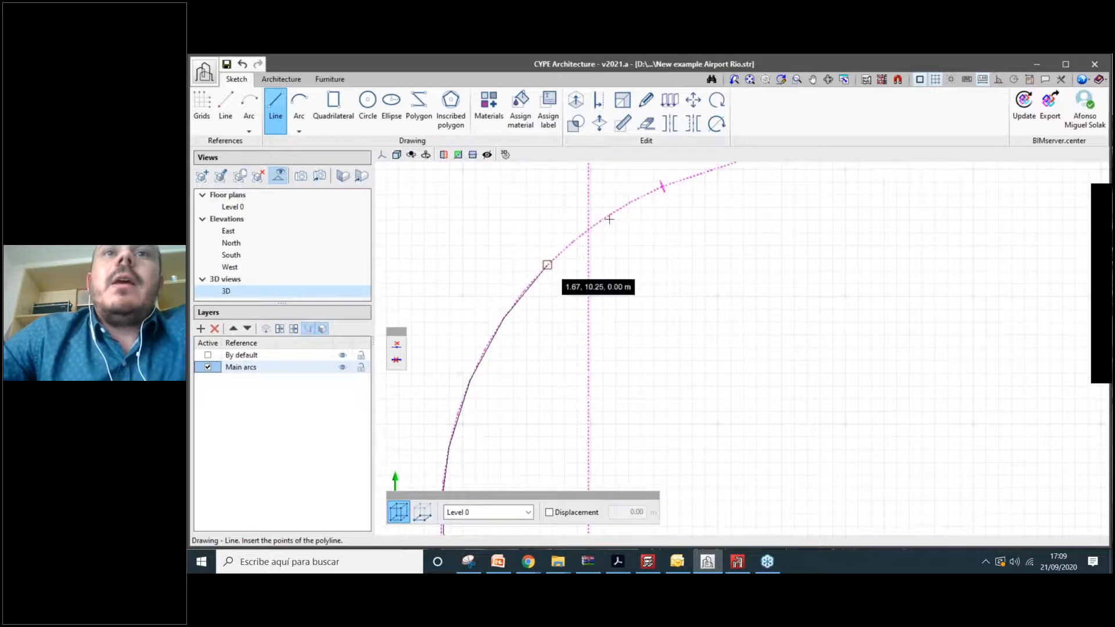
pyautogui.press('Tab')
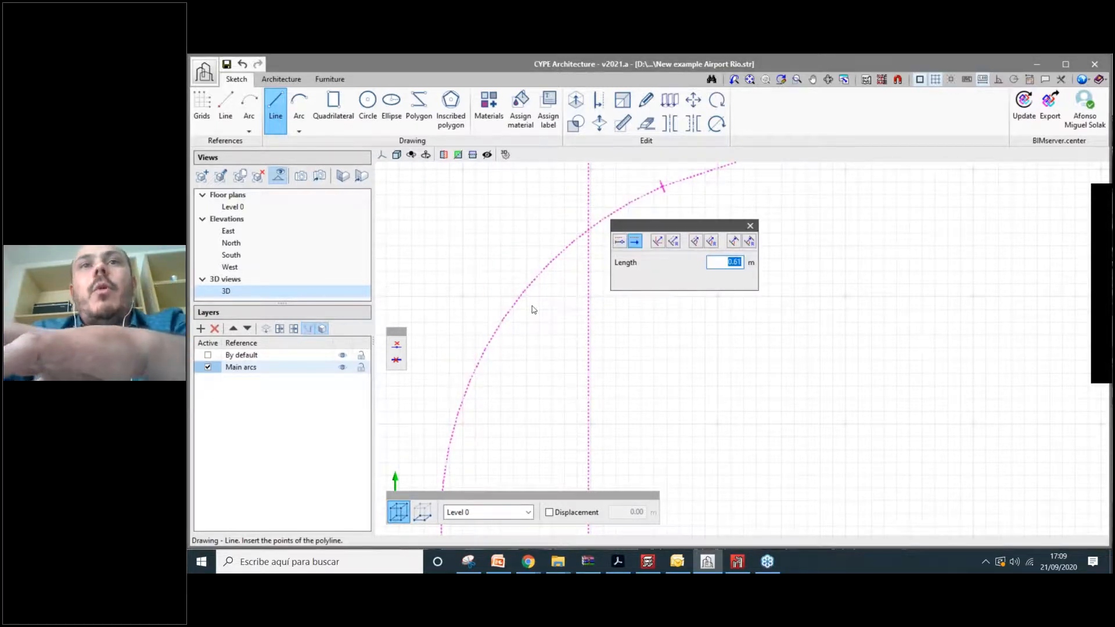
pyautogui.press('Return')
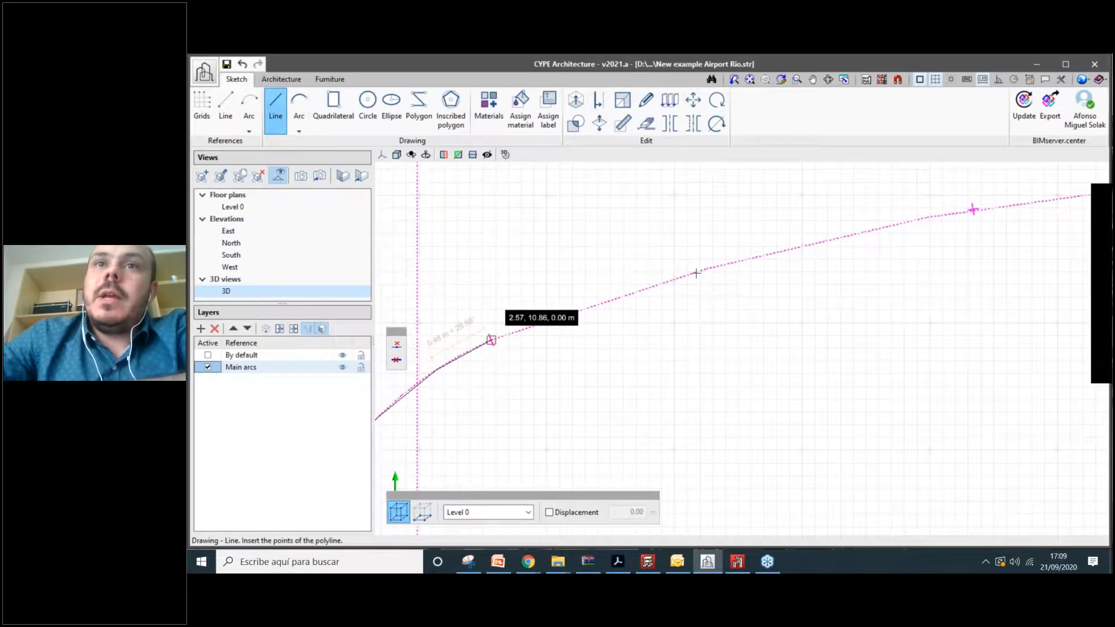
pyautogui.click(490, 340)
# Trace the left half of the roof arc with the polyline as far as the vertical centre line.
pyautogui.click(705, 268)
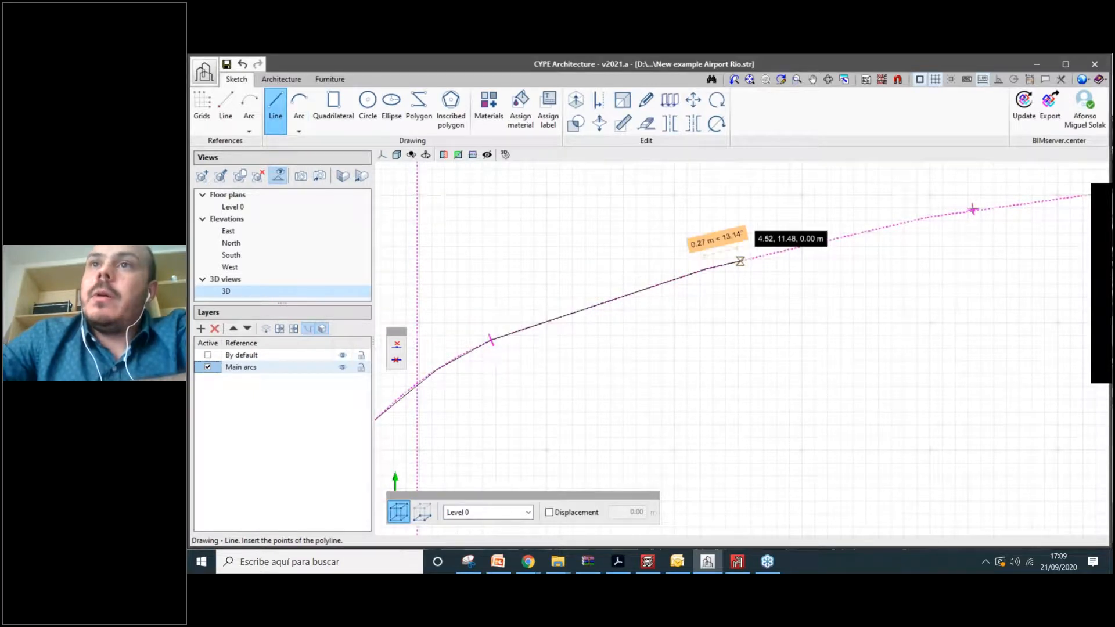
pyautogui.click(927, 216)
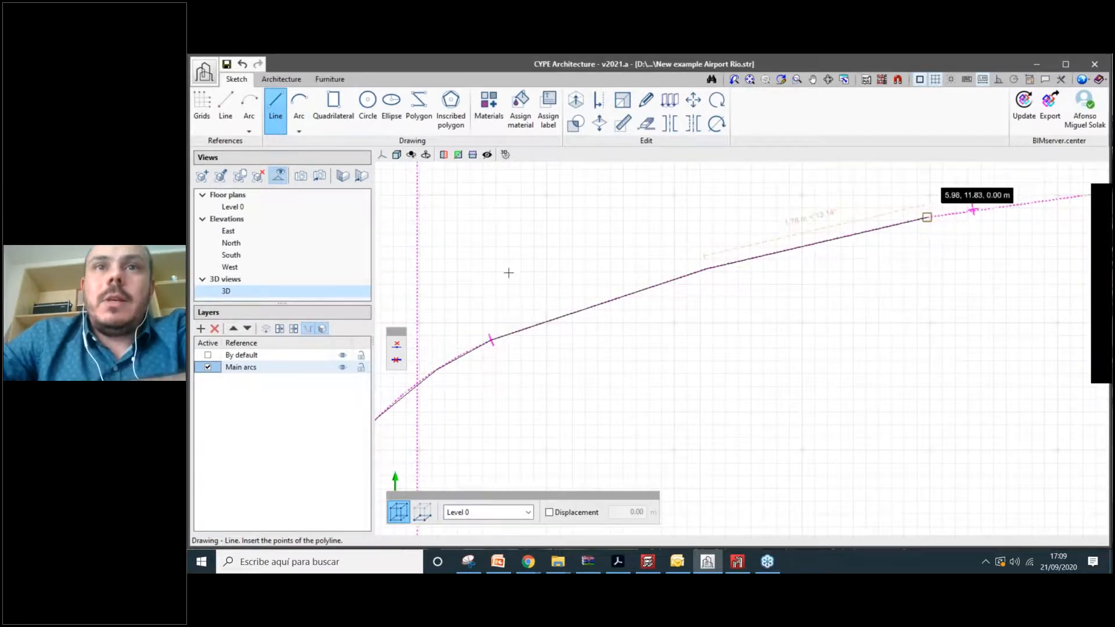
pyautogui.moveTo(509, 272); pyautogui.dragTo(371, 297, button='middle')
pyautogui.click(589, 267)
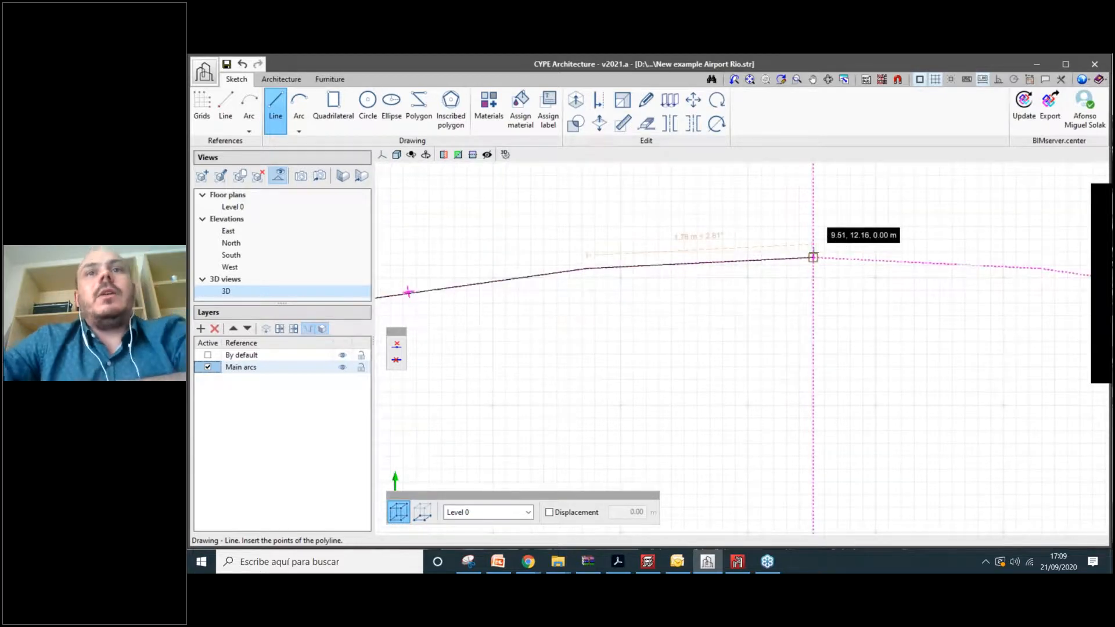
pyautogui.click(813, 257)
# Finish the arc polyline and draw the horizontal base line between the lower ends of the left and right side arcs.
pyautogui.scroll(-3, 664, 349)
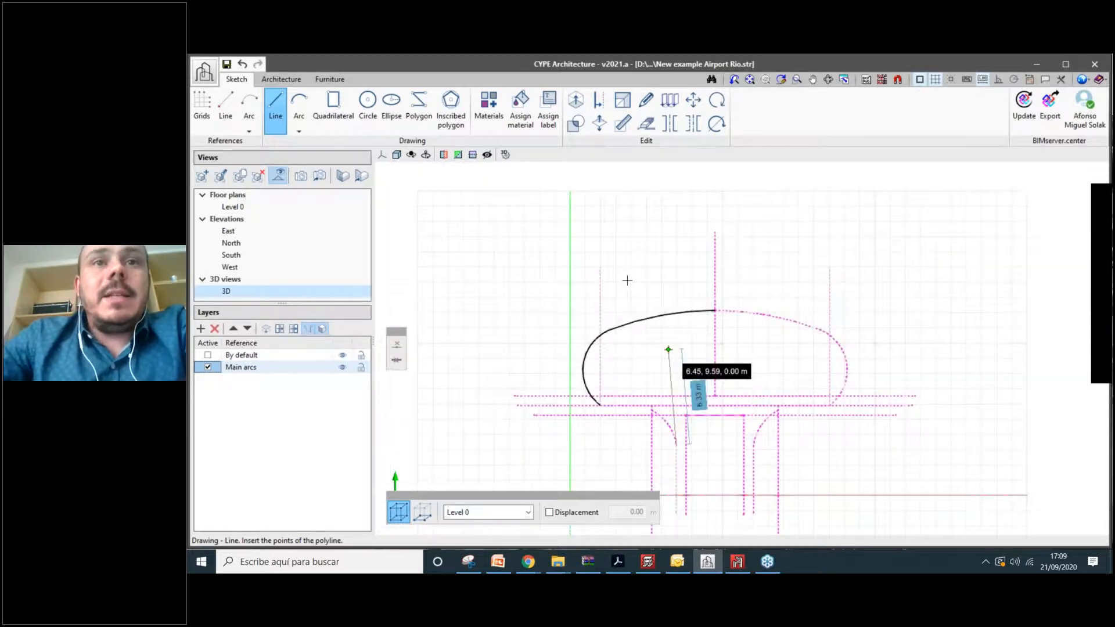
pyautogui.moveTo(656, 329); pyautogui.dragTo(627, 280, button='middle')
pyautogui.scroll(3, 627, 280)
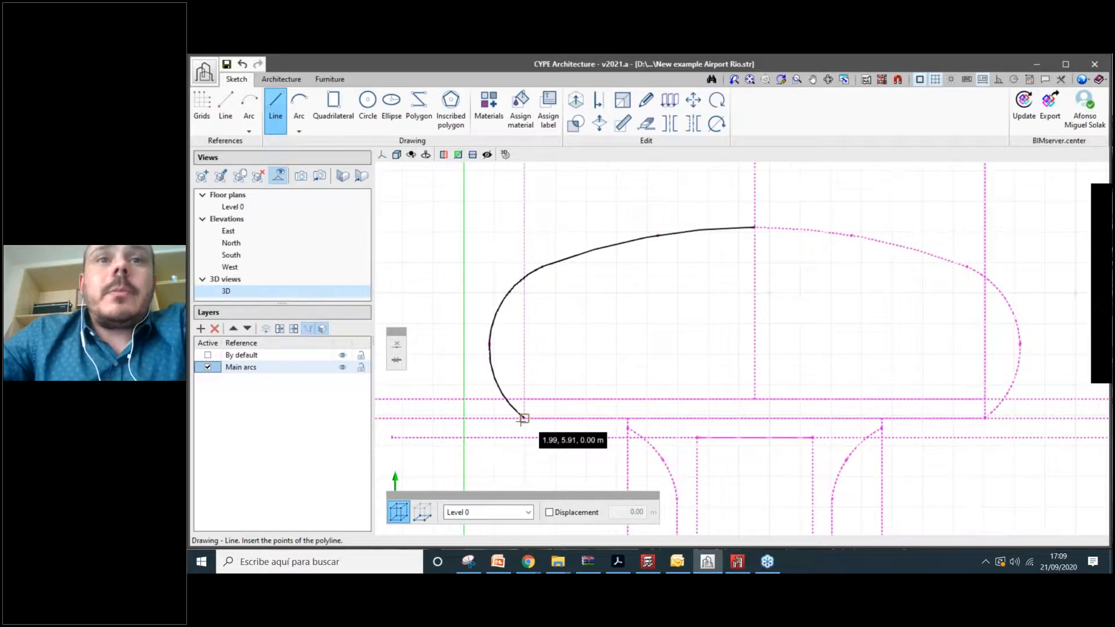
pyautogui.rightClick(532, 456)
pyautogui.click(525, 418)
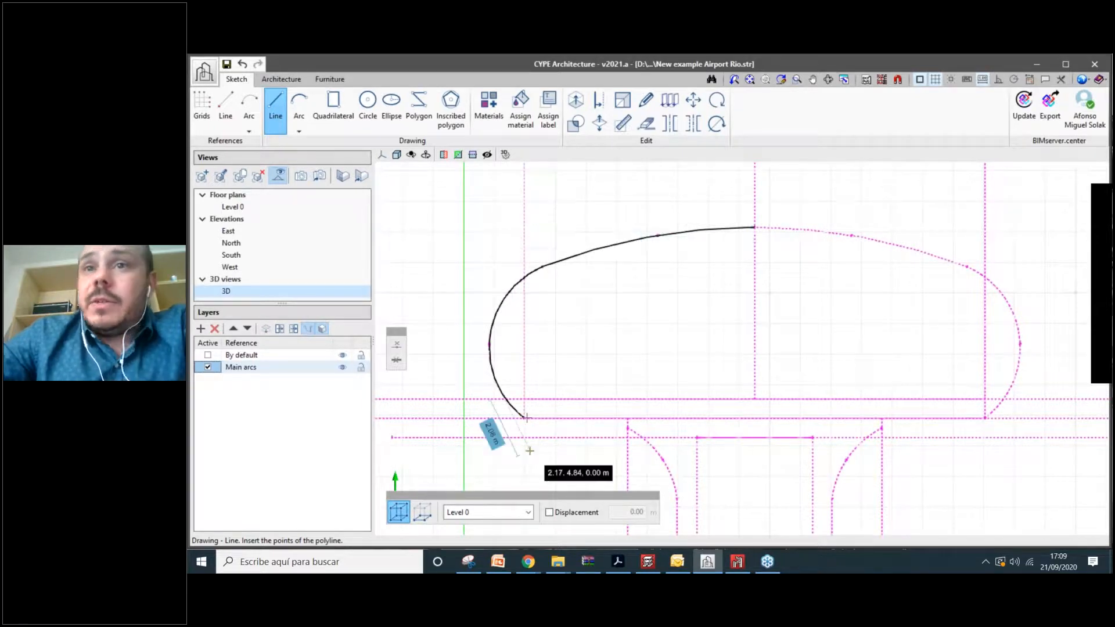
pyautogui.click(985, 418)
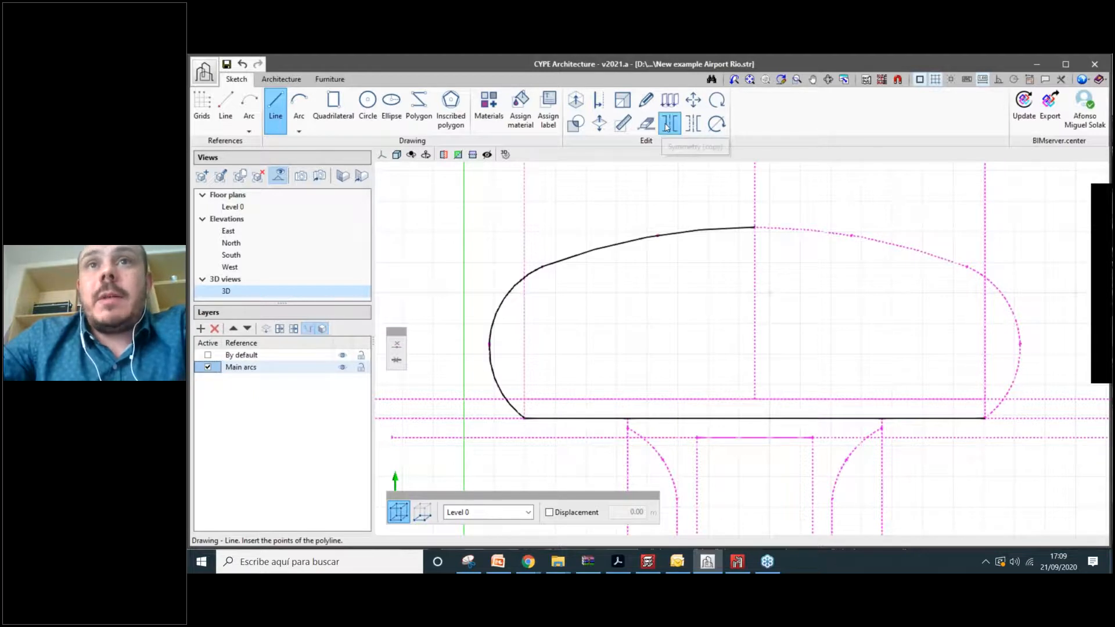
# Mirror a copy of the traced left half about the vertical centre line with Symmetry (copy).
pyautogui.click(669, 123)
pyautogui.moveTo(806, 201); pyautogui.dragTo(475, 423)
pyautogui.click(754, 338)
pyautogui.click(754, 296)
pyautogui.click(277, 367)
pyautogui.rightClick(730, 324)
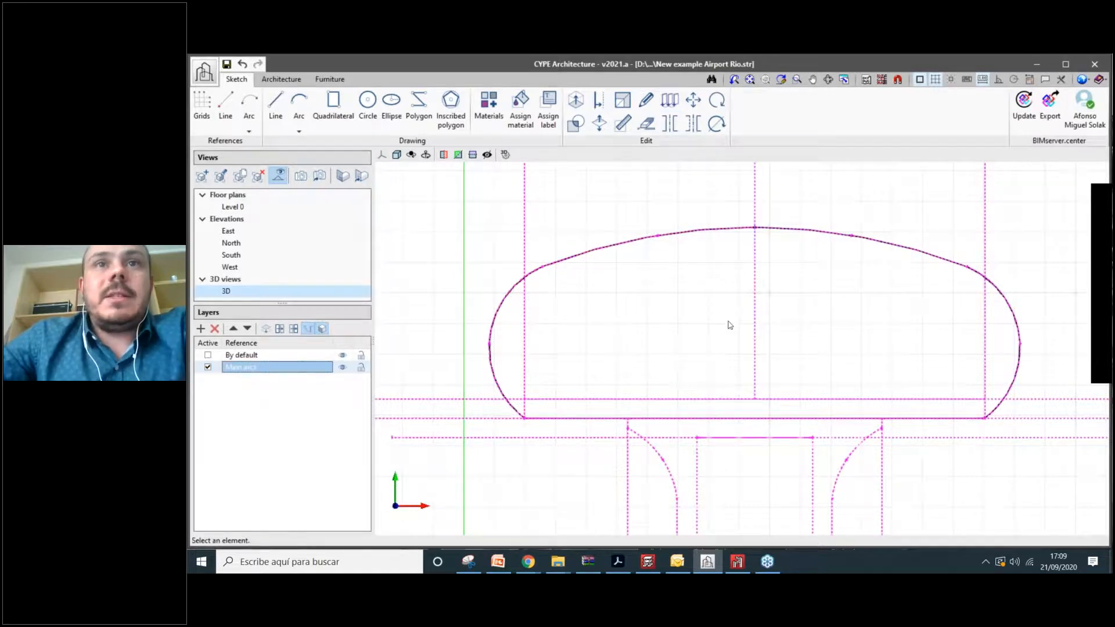
pyautogui.moveTo(780, 420); pyautogui.dragTo(721, 422, button='middle')
pyautogui.scroll(-2, 787, 434)
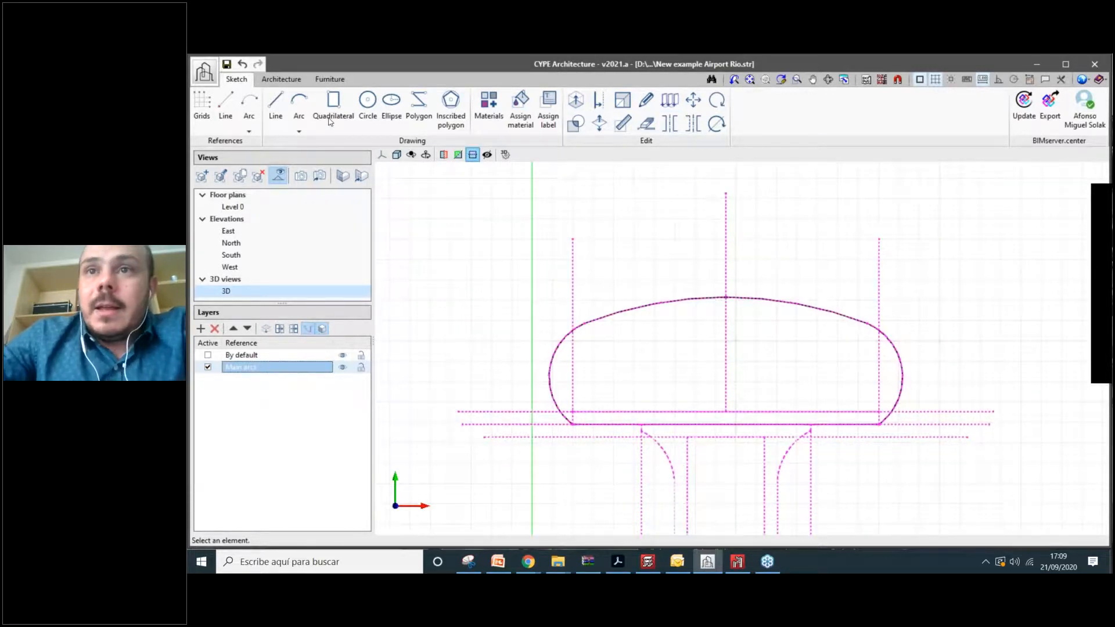
pyautogui.scroll(2, 962, 418)
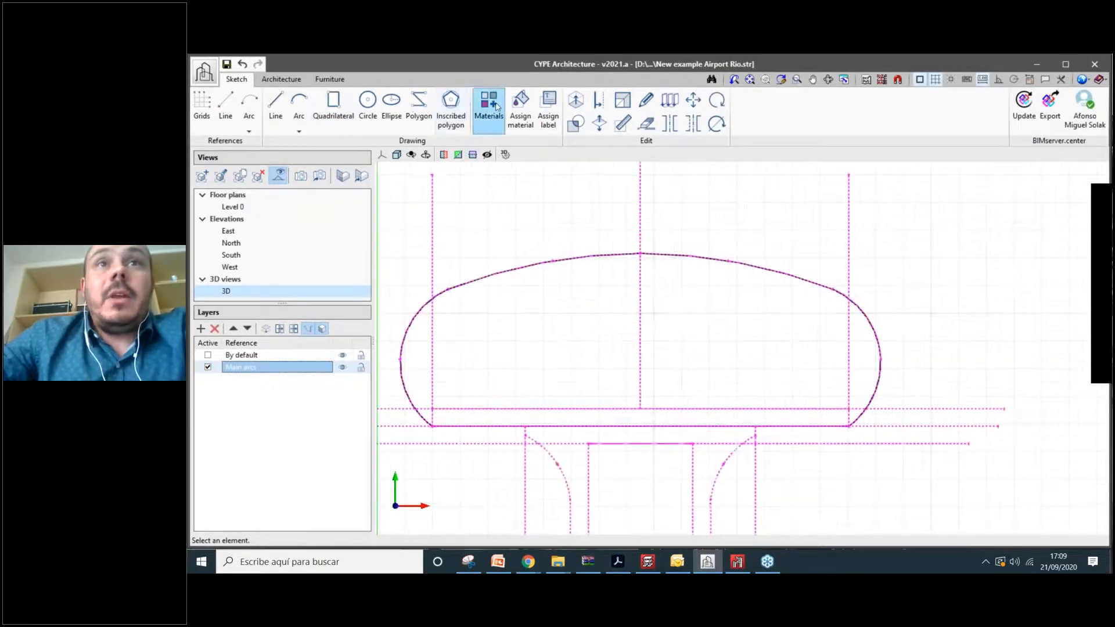
pyautogui.click(600, 103)
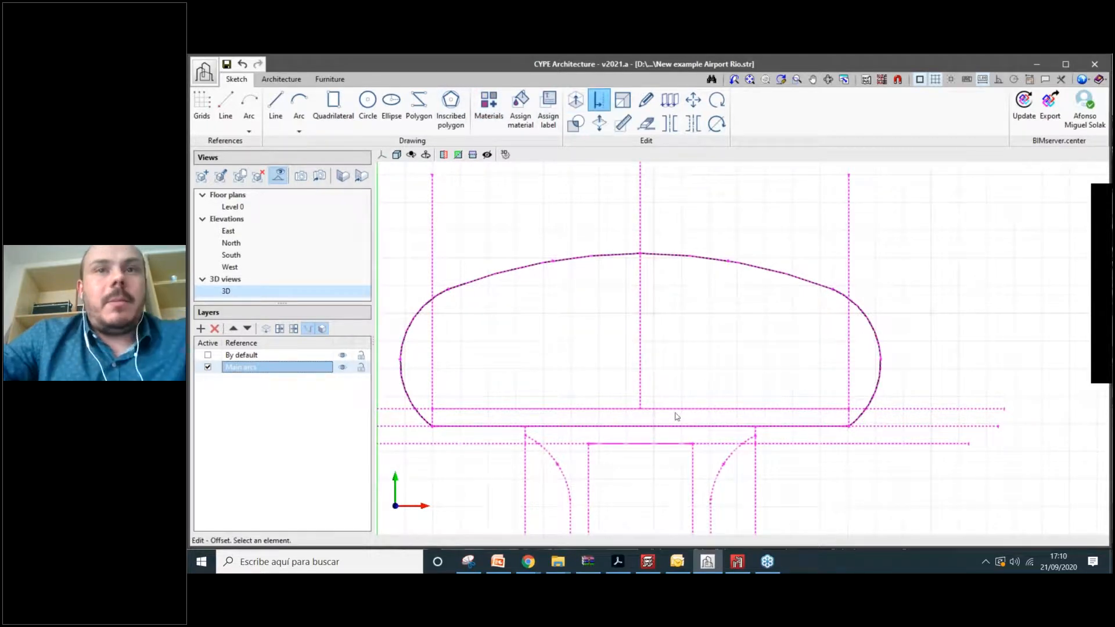
# Redraw the base line between the outline's two lower corners so the closed outline becomes a filled face.
pyautogui.scroll(-3, 574, 345)
pyautogui.keyDown('shift'); pyautogui.moveTo(574, 345); pyautogui.dragTo(627, 307, button='middle'); pyautogui.keyUp('shift')
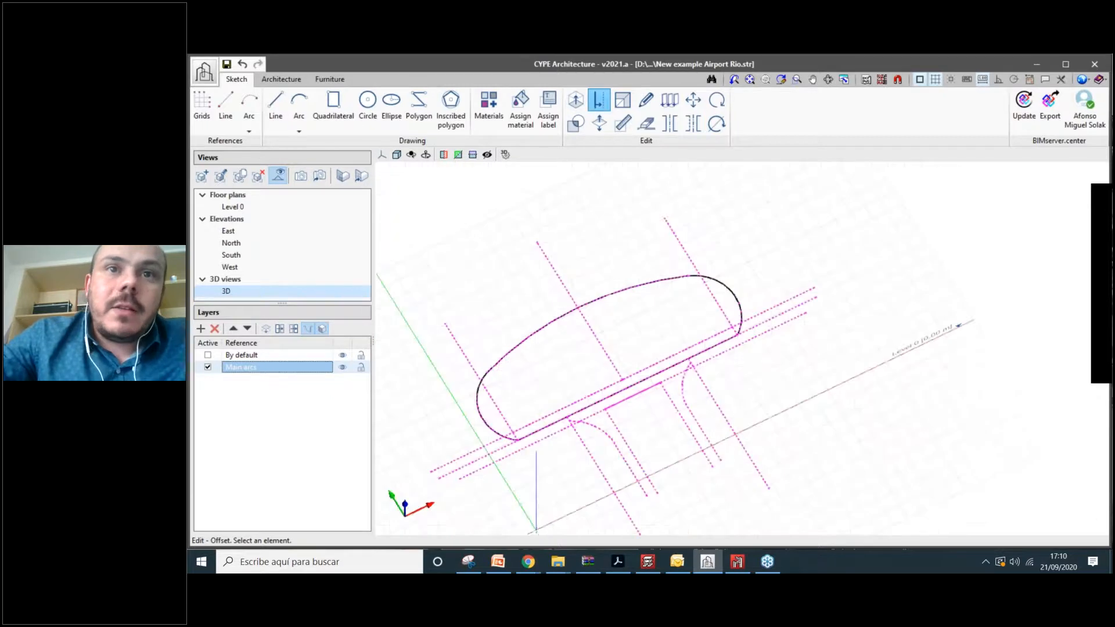
pyautogui.press('l')
pyautogui.scroll(2, 486, 438)
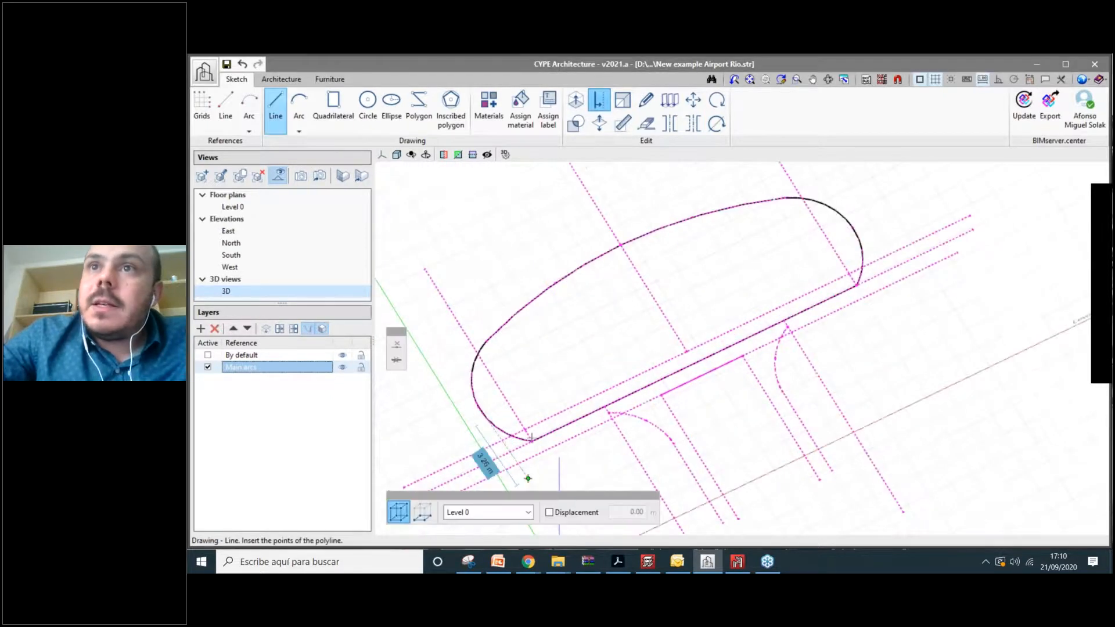
pyautogui.scroll(1, 531, 437)
pyautogui.click(910, 256)
pyautogui.click(530, 440)
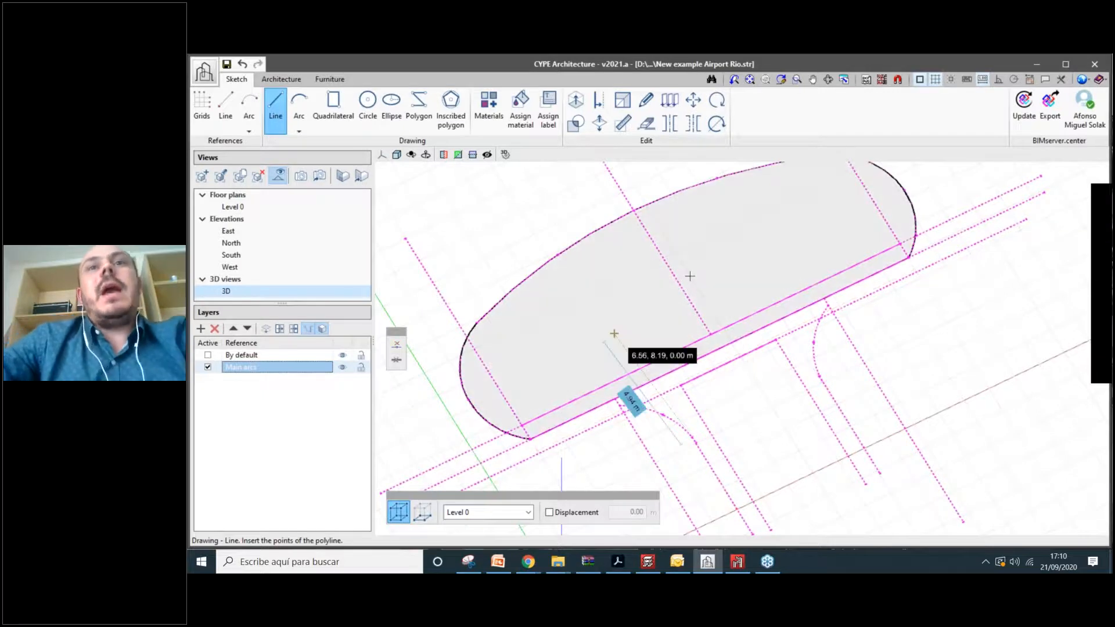
pyautogui.scroll(1, 690, 276)
pyautogui.moveTo(667, 276); pyautogui.dragTo(734, 279, button='middle')
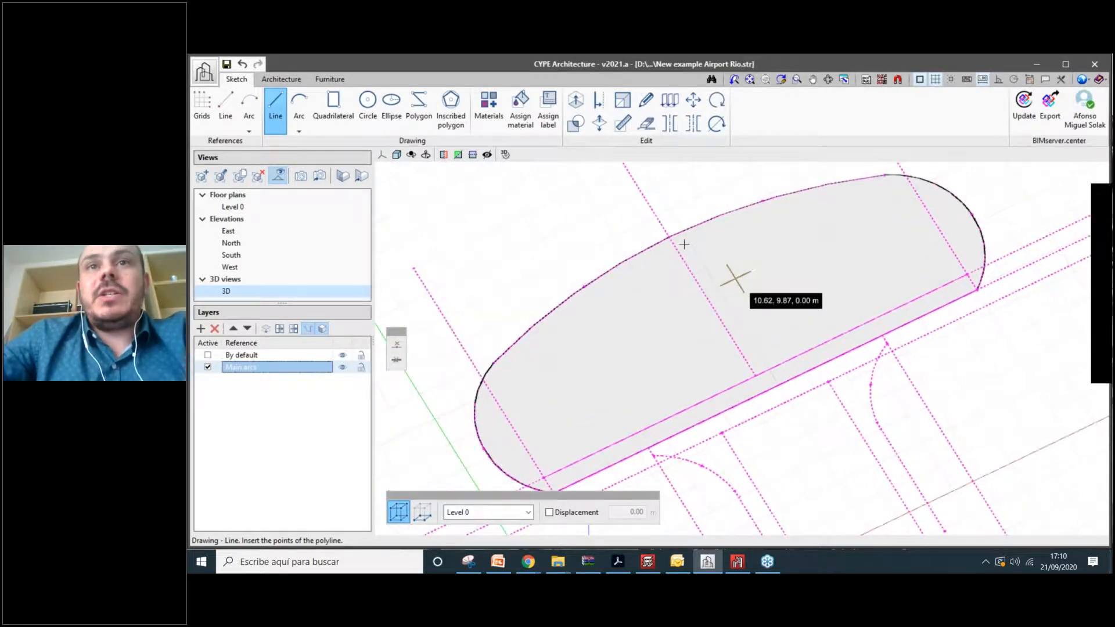
pyautogui.scroll(-1, 677, 242)
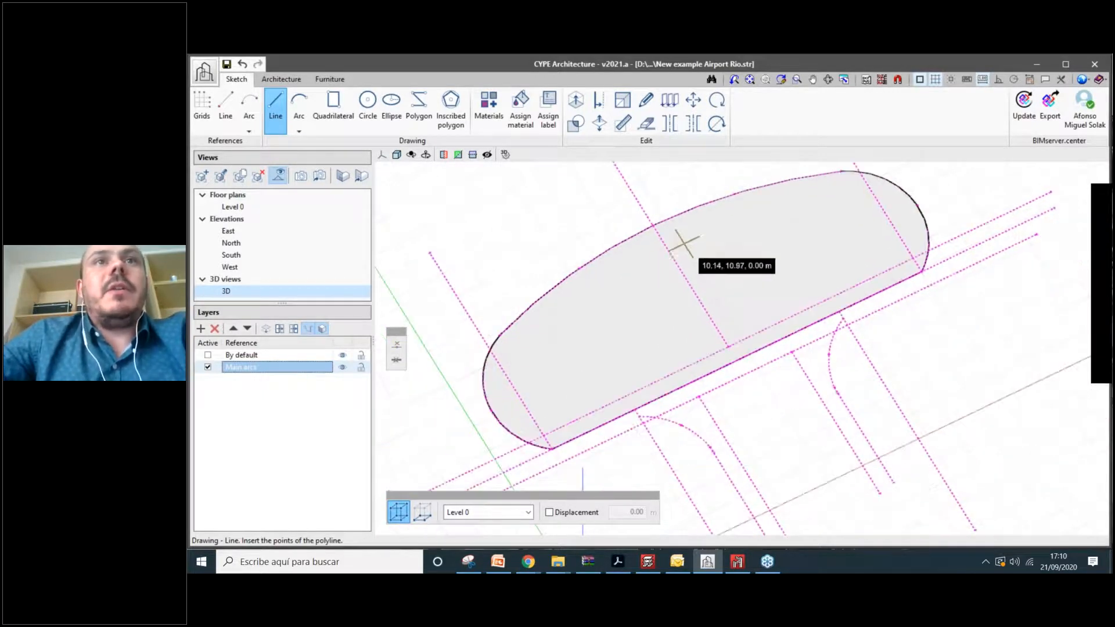
# Add a material named Main arcs to the material list.
pyautogui.click(525, 110)
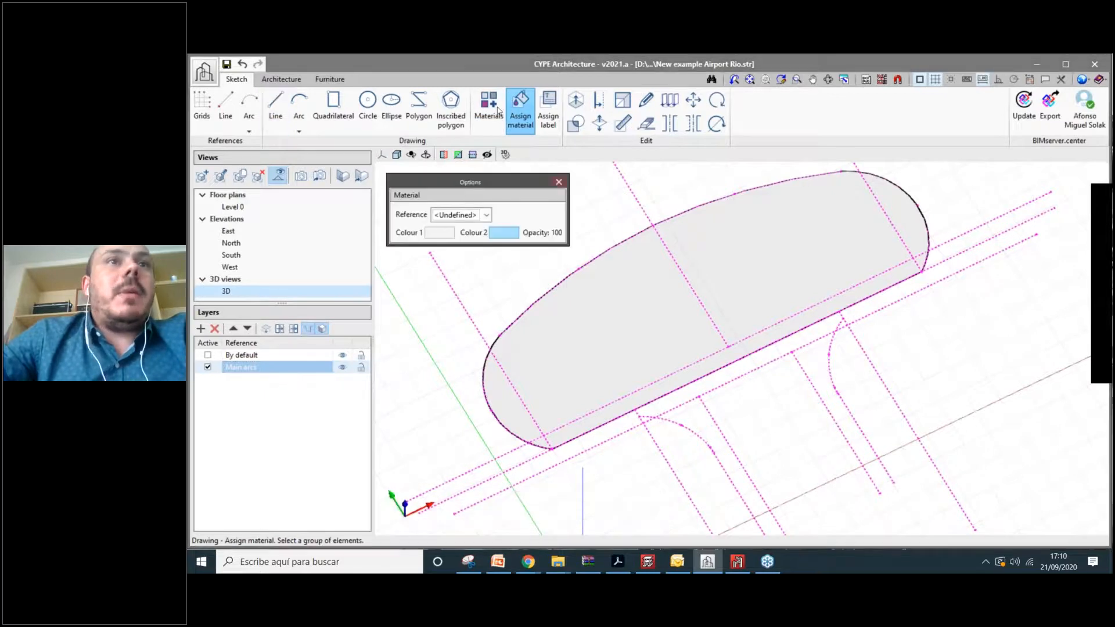
pyautogui.click(498, 111)
pyautogui.click(228, 129)
pyautogui.write('Main arcs')
pyautogui.press('Return')
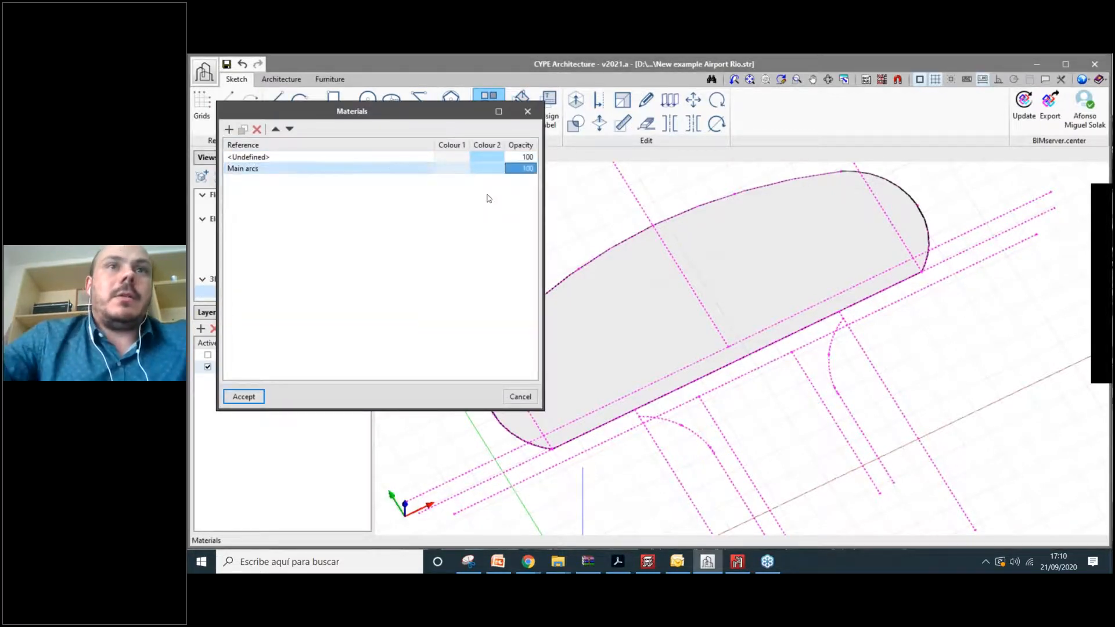
# Set both Colour 1 and Colour 2 of the Main arcs material to orange and accept the material list.
pyautogui.click(452, 166)
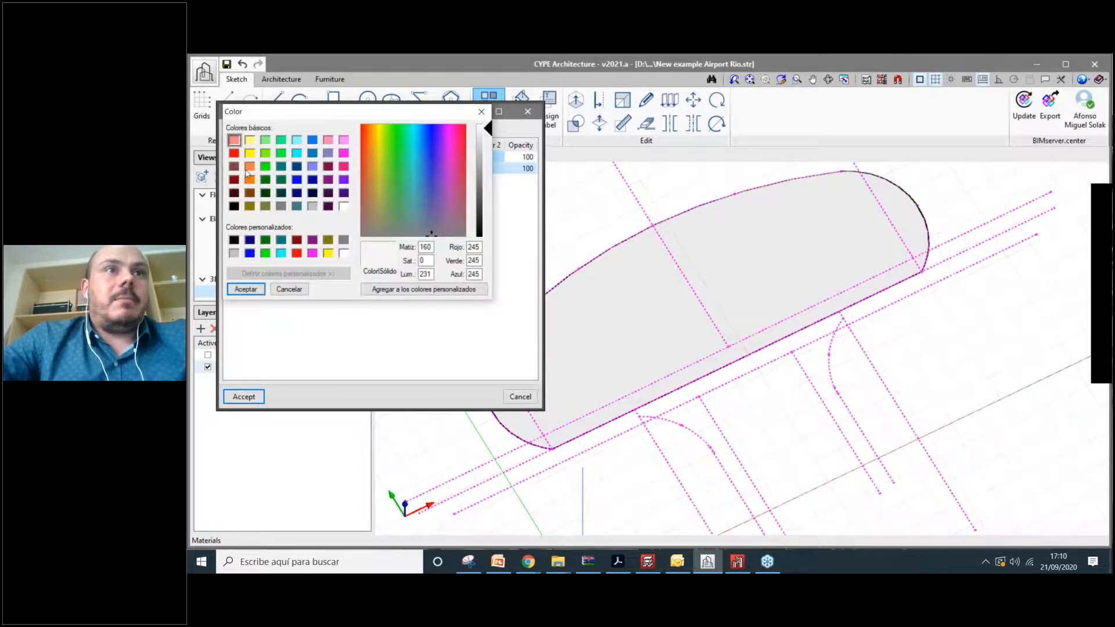
pyautogui.click(247, 172)
pyautogui.click(246, 289)
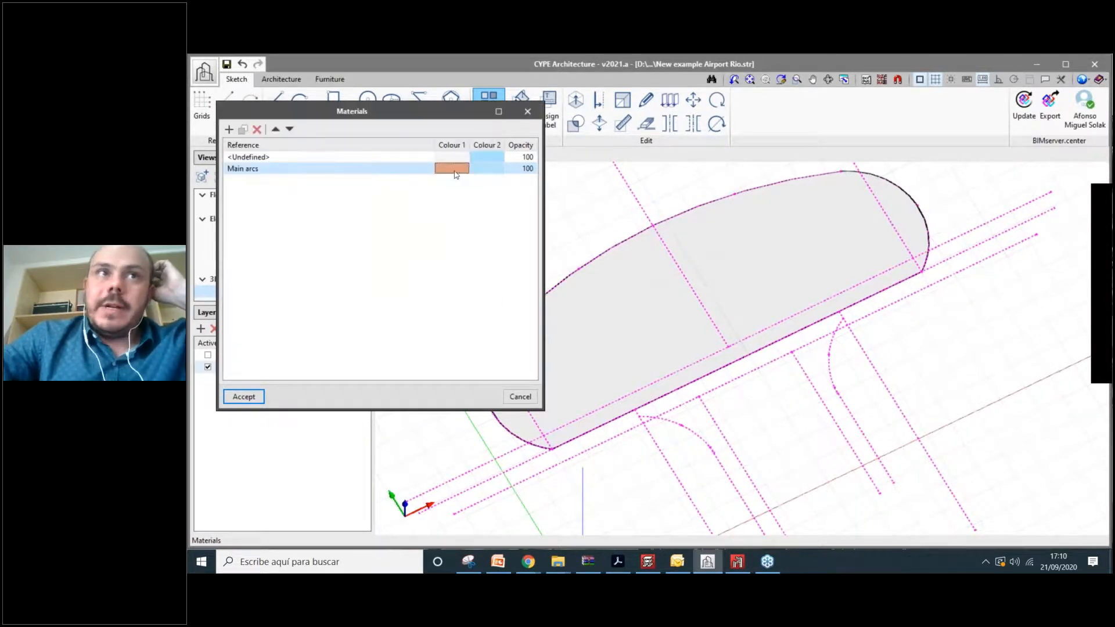
pyautogui.click(471, 168)
pyautogui.click(249, 167)
pyautogui.click(246, 289)
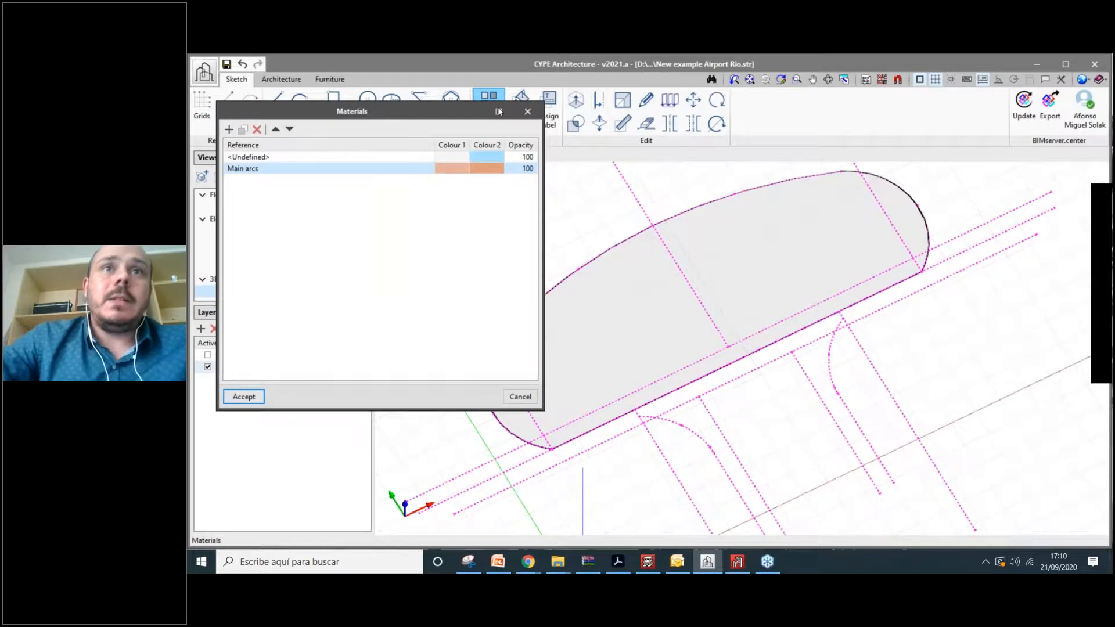
pyautogui.press('Return')
# Assign the Main arcs material to the filled arch face.
pyautogui.click(521, 110)
pyautogui.click(486, 214)
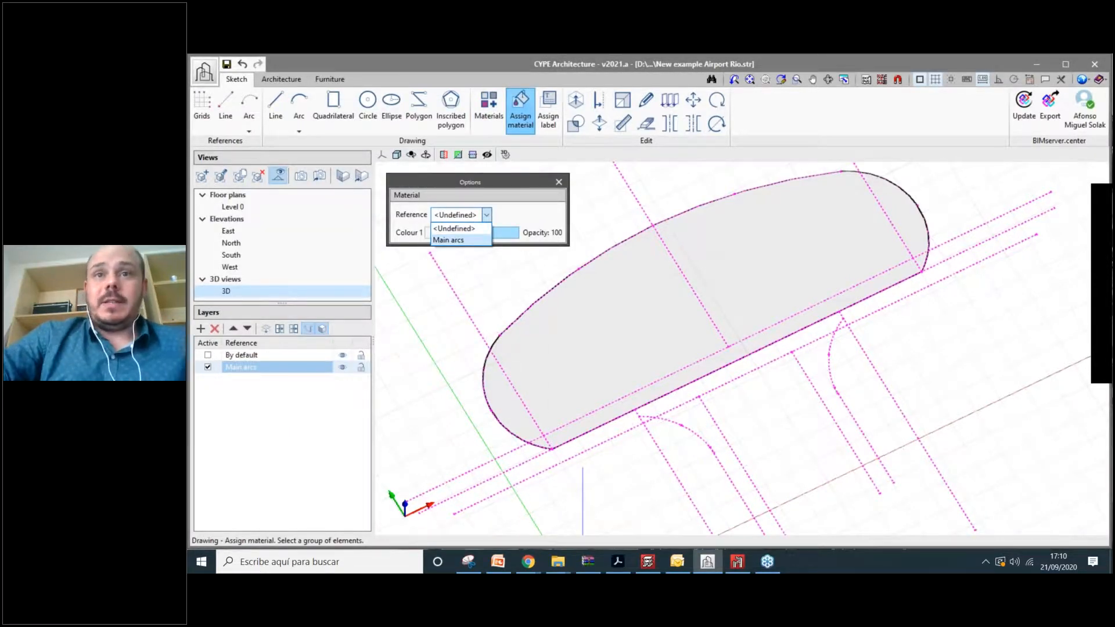
pyautogui.click(449, 239)
pyautogui.click(746, 348)
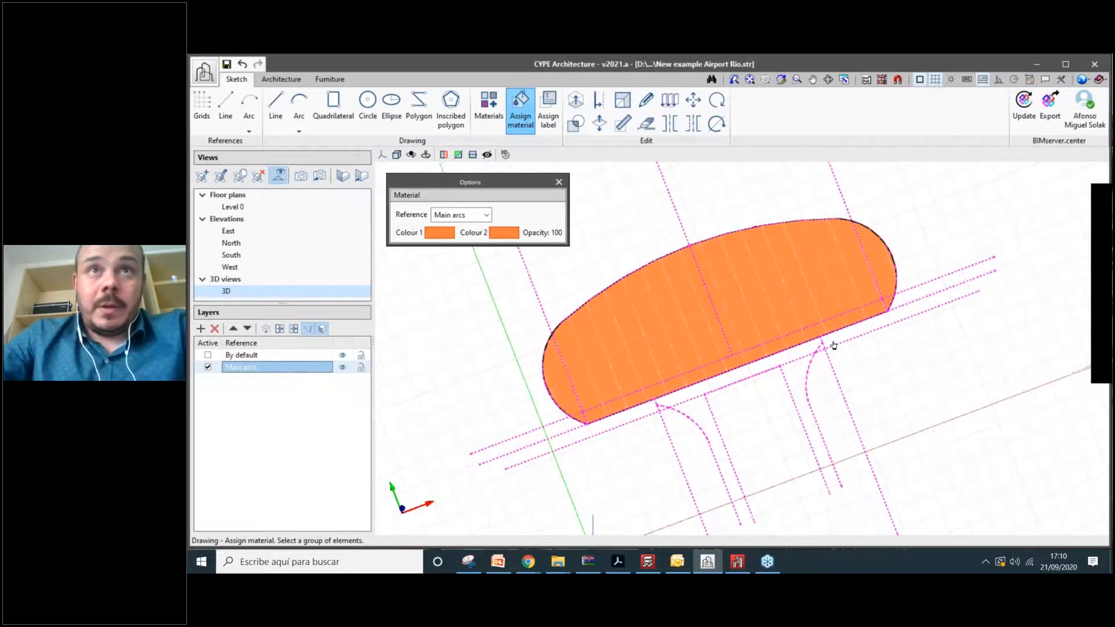
# Offset the outline of the filled arch face 0.40 m inward.
pyautogui.keyDown('shift'); pyautogui.moveTo(833, 345); pyautogui.dragTo(853, 290, button='middle'); pyautogui.keyUp('shift')
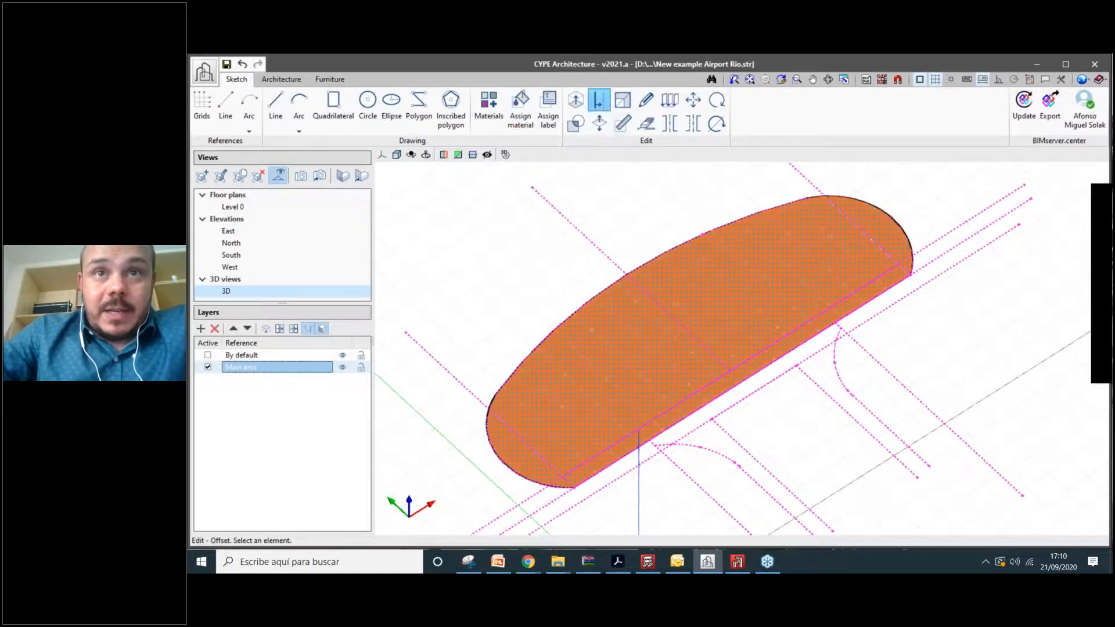
pyautogui.click(599, 313)
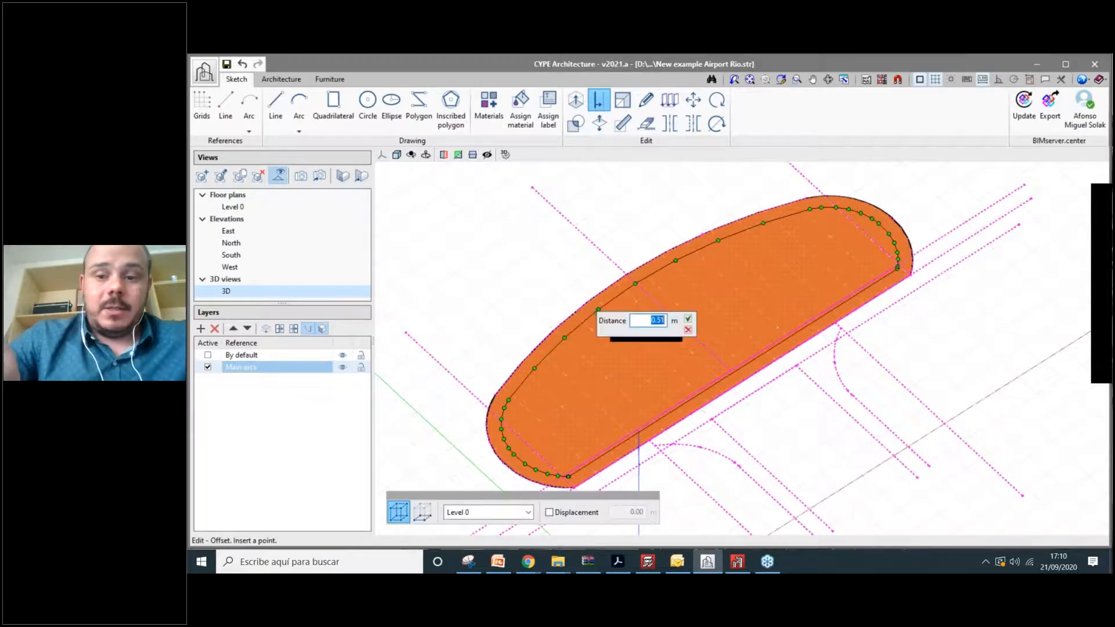
pyautogui.write('0.40')
pyautogui.press('Return')
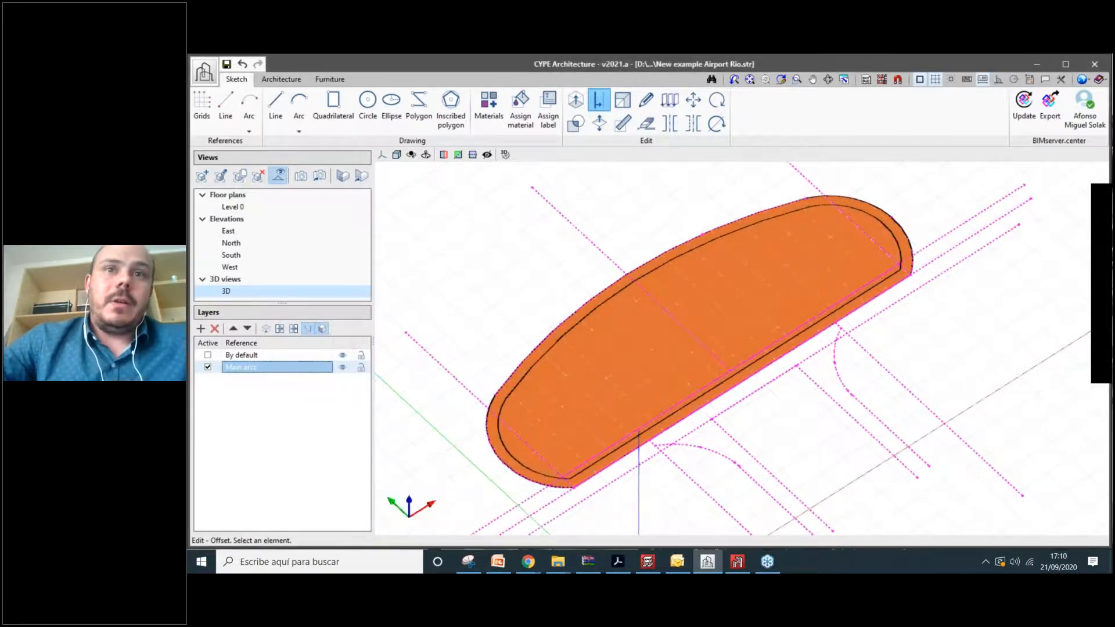
# At the outline's left lower corner, draw a line up the vertical reference and extend the inner base line outward past it.
pyautogui.scroll(5, 609, 510)
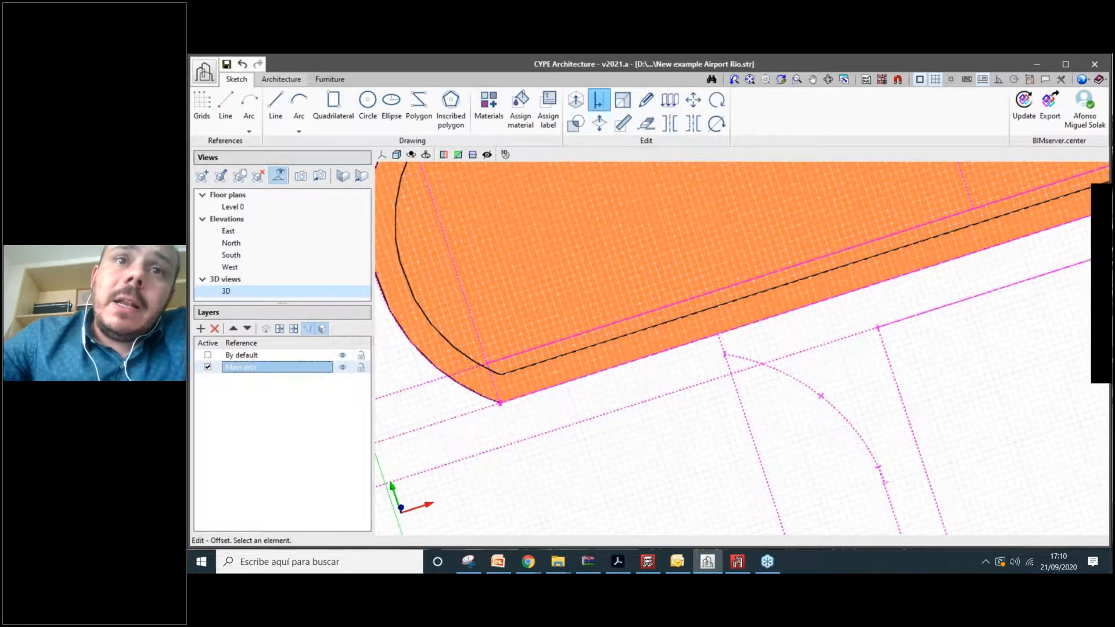
pyautogui.click(275, 107)
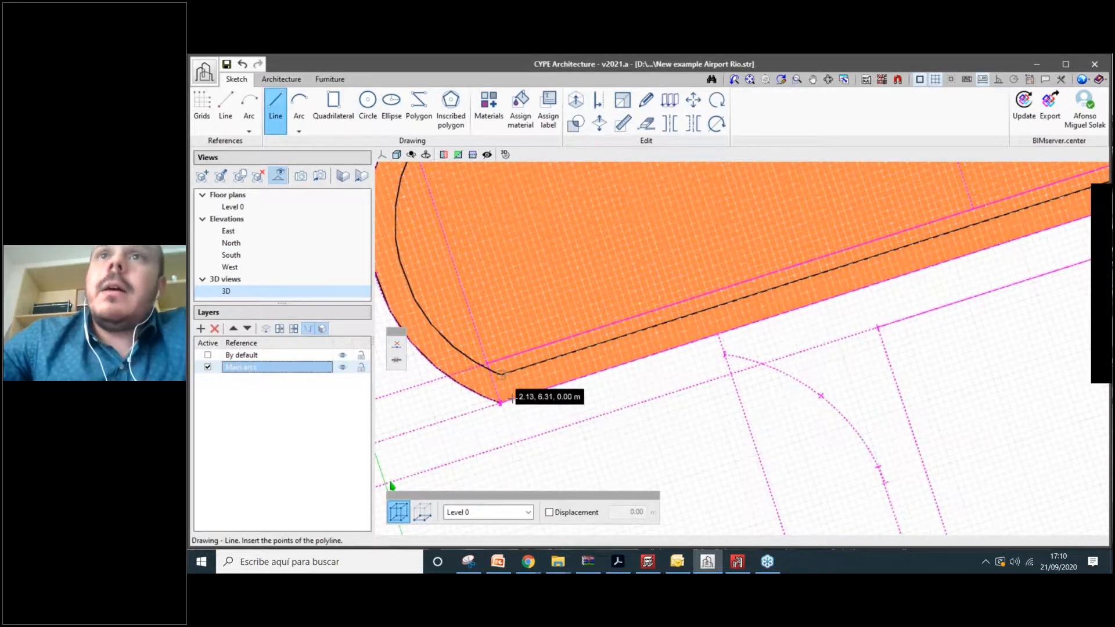
pyautogui.click(511, 398)
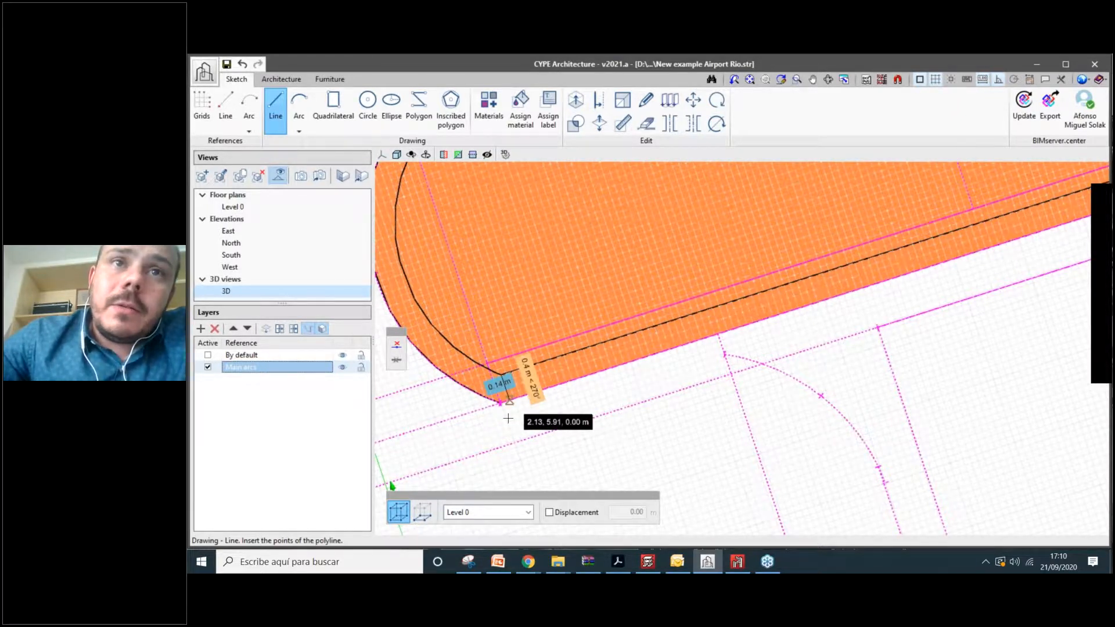
pyautogui.scroll(4, 493, 379)
pyautogui.press('Tab')
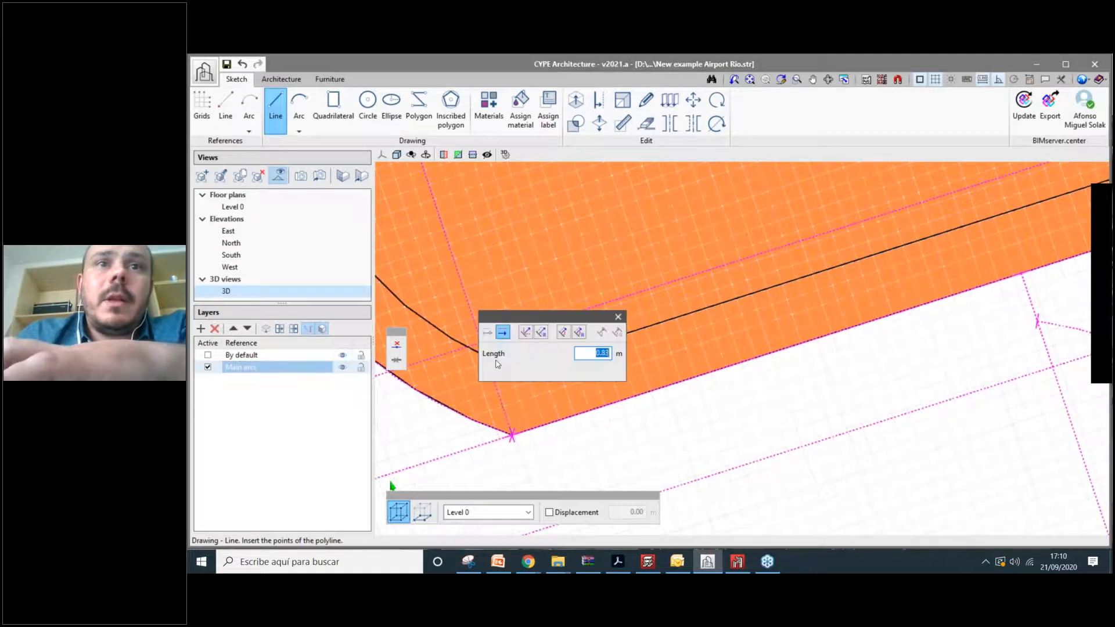
pyautogui.press('Return')
pyautogui.scroll(1, 520, 320)
pyautogui.rightClick(486, 399)
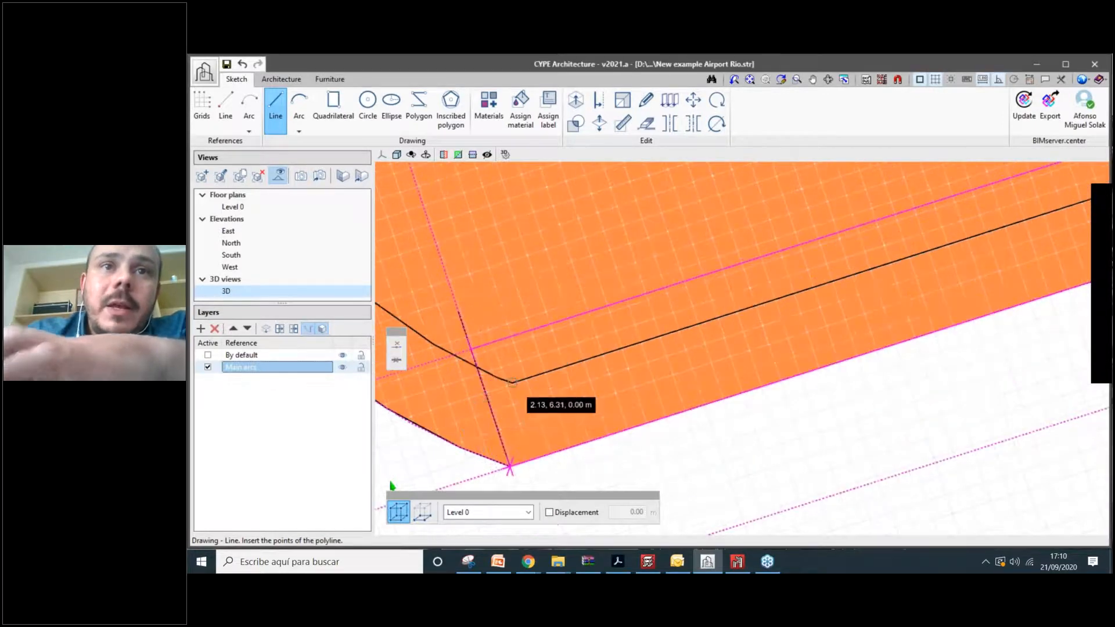
pyautogui.press('Tab')
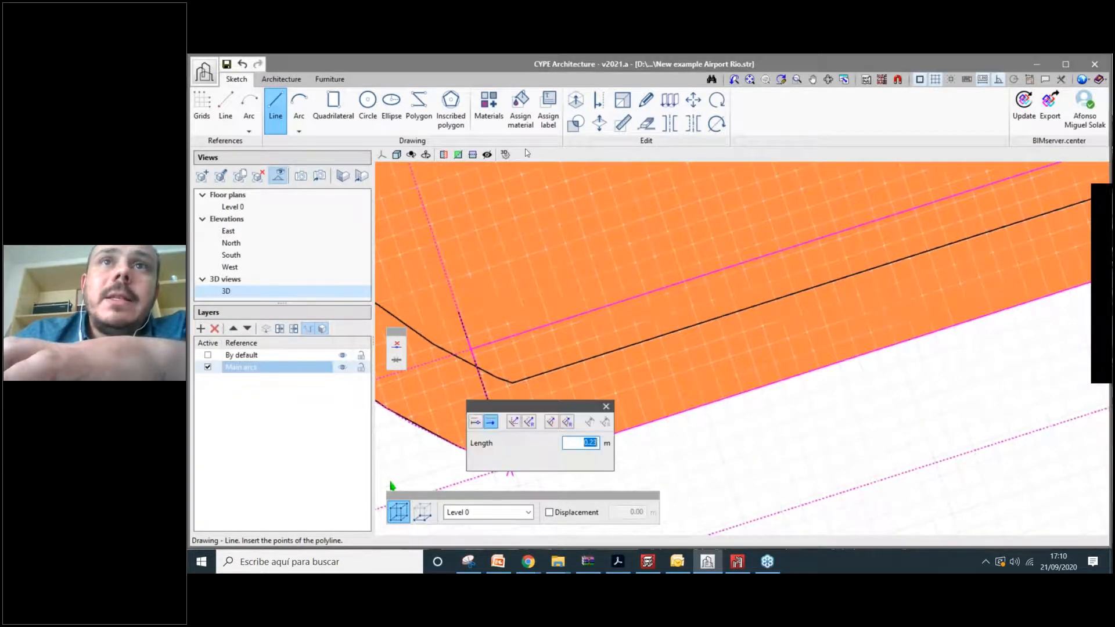
pyautogui.press('Return')
# Delete the surplus line stubs and inner corner segments around the outline's left lower corner.
pyautogui.click(645, 123)
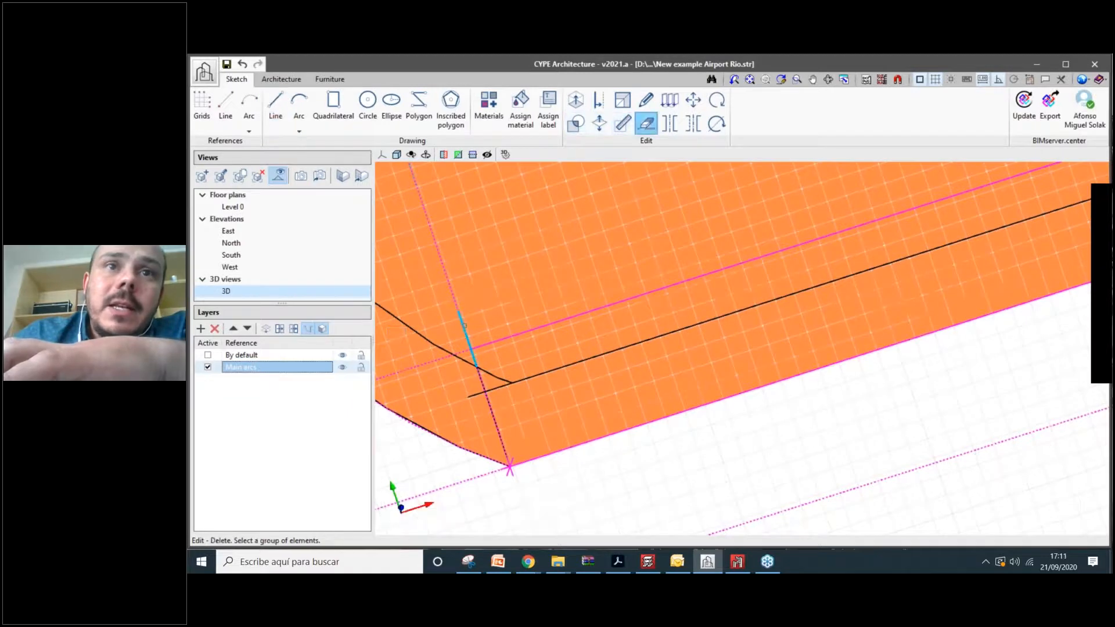
pyautogui.rightClick(486, 383)
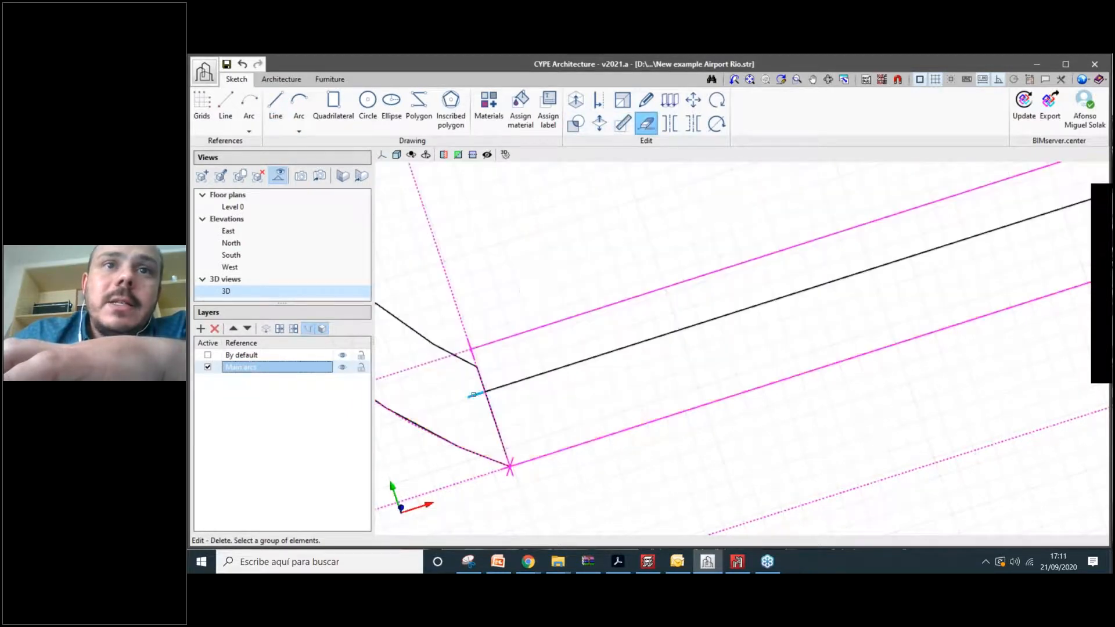
pyautogui.scroll(-3, 504, 346)
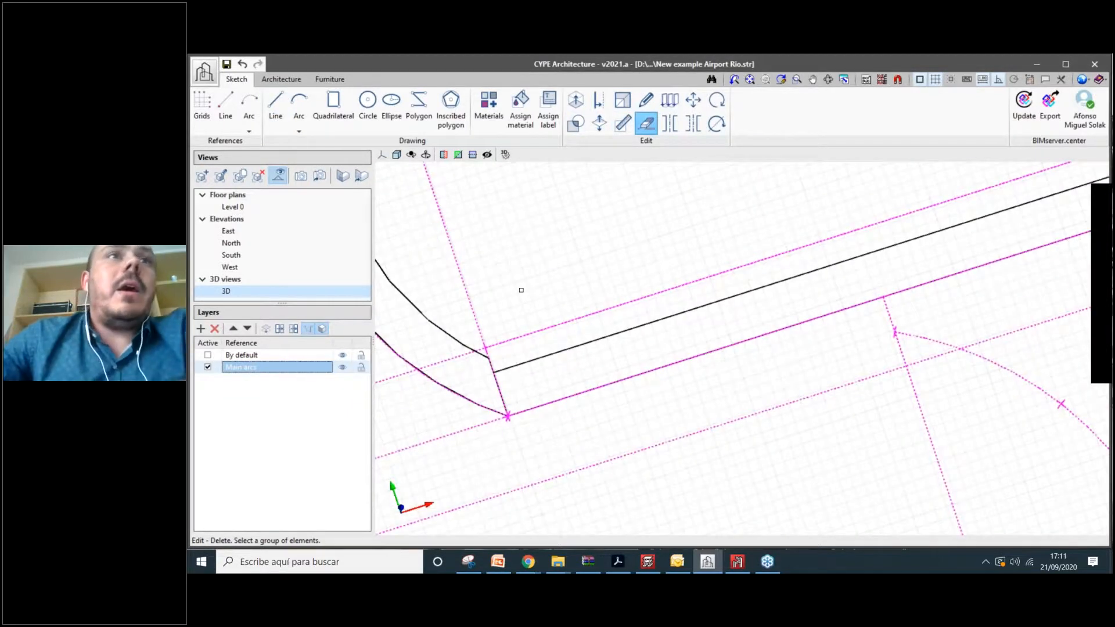
pyautogui.scroll(-2, 521, 289)
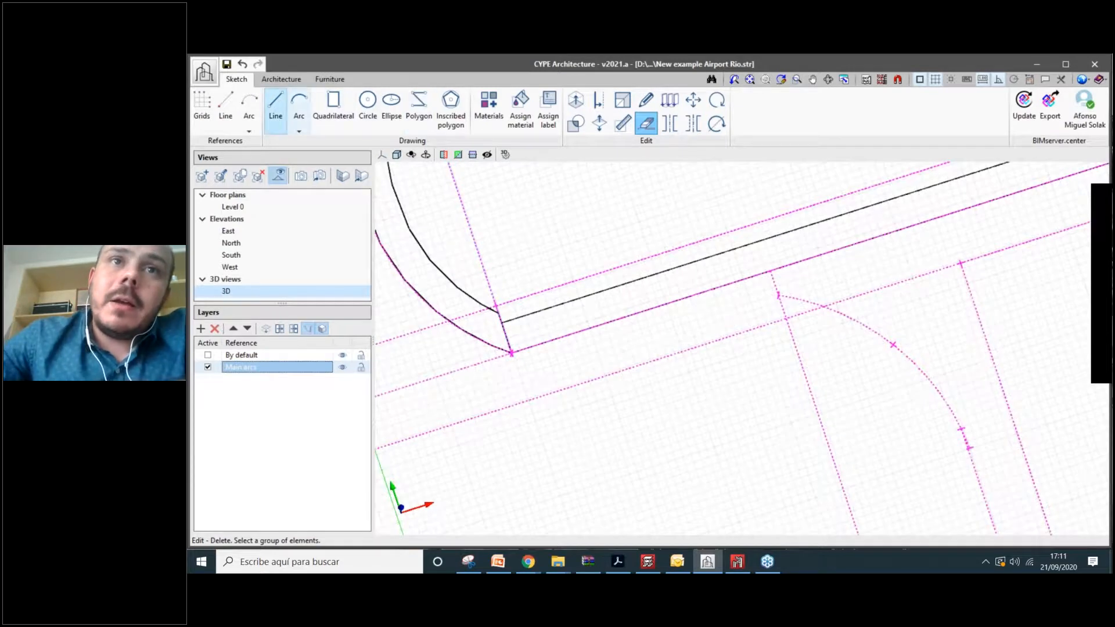
# At the right lower corner, extend the inner base line 0.4 m outward and draw a 0.3 m line down the vertical reference.
pyautogui.click(275, 110)
pyautogui.scroll(1, 523, 348)
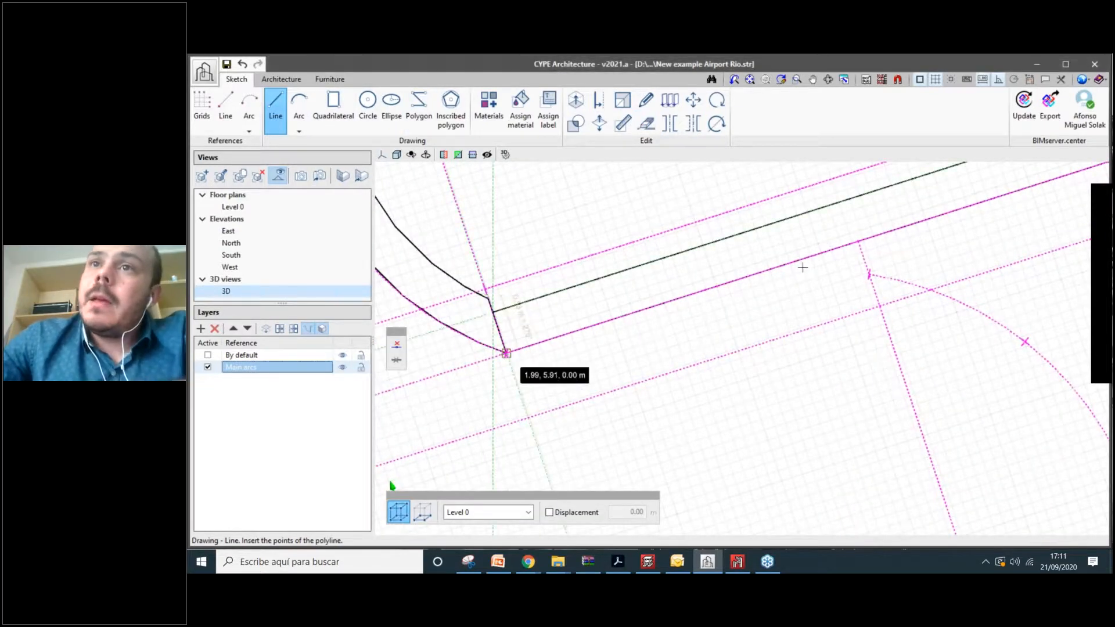
pyautogui.scroll(-3, 803, 267)
pyautogui.scroll(3, 896, 287)
pyautogui.scroll(-1, 836, 329)
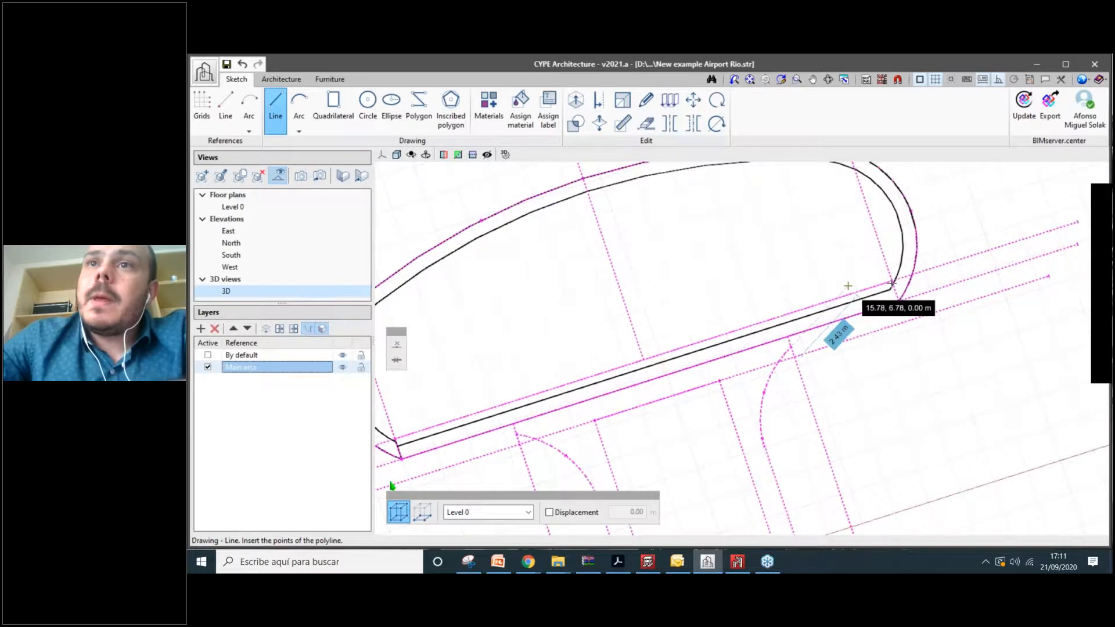
pyautogui.scroll(1, 887, 294)
pyautogui.scroll(1, 888, 295)
pyautogui.click(887, 295)
pyautogui.scroll(1, 907, 286)
pyautogui.write('0.4')
pyautogui.press('Return')
pyautogui.scroll(1, 911, 289)
pyautogui.click(892, 300)
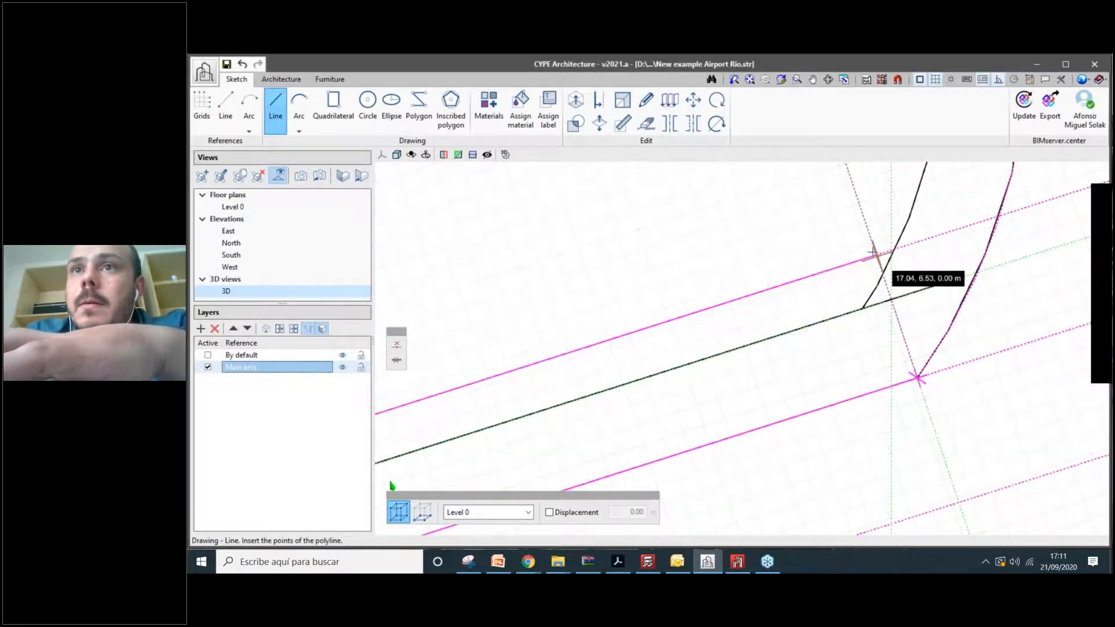
pyautogui.click(876, 255)
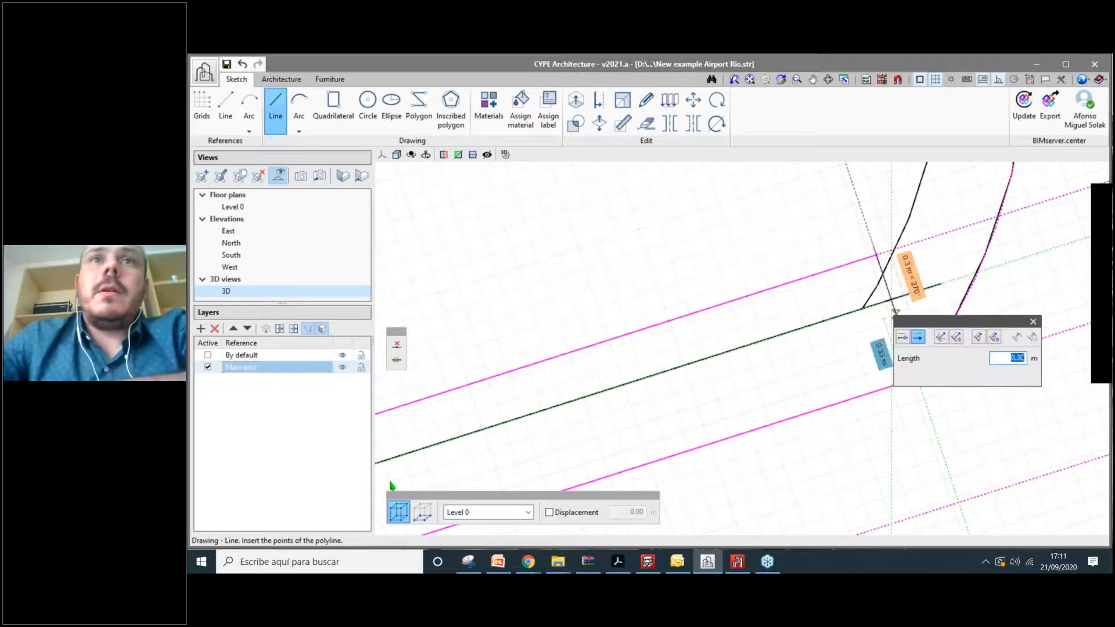
pyautogui.click(863, 308)
# Delete the small triangle's surplus edges and the overshooting line stubs at the outline's right lower corner.
pyautogui.click(646, 123)
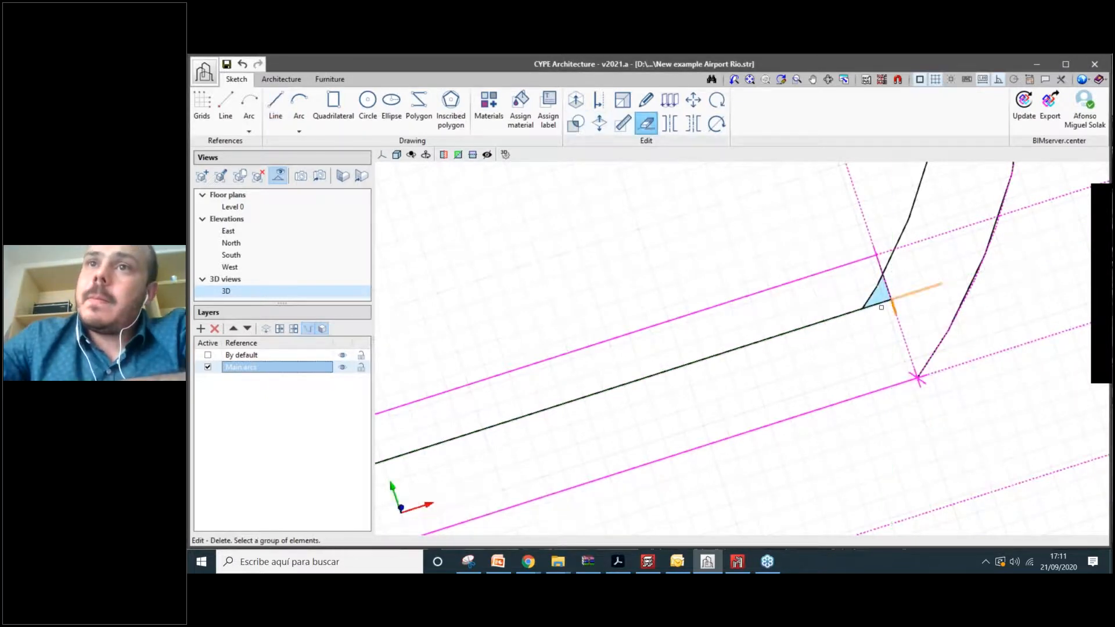
pyautogui.click(869, 283)
pyautogui.scroll(1, 869, 284)
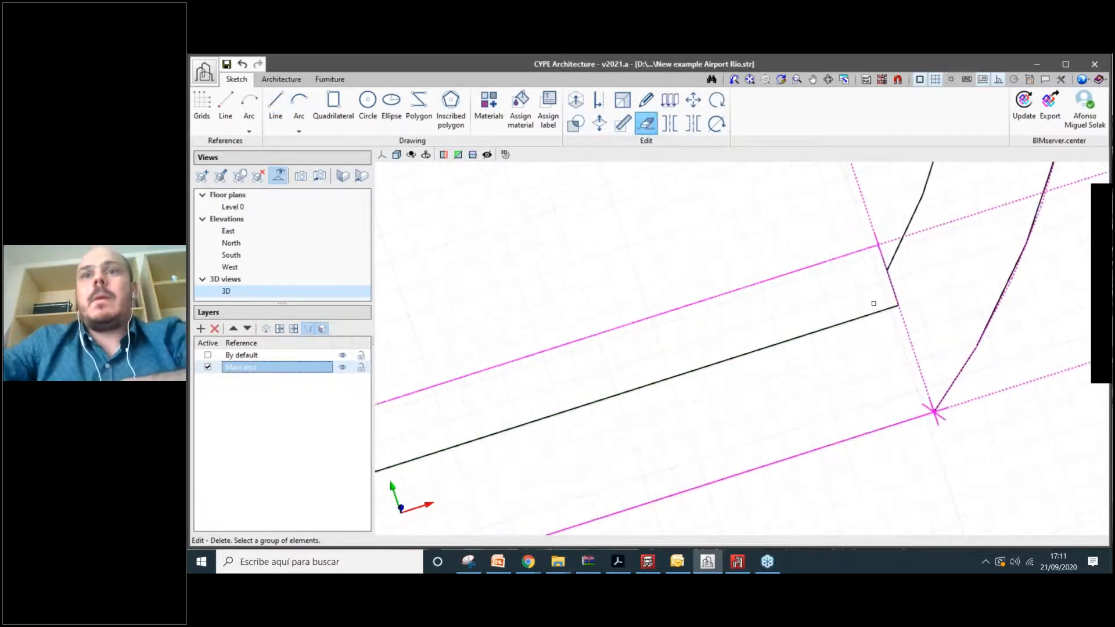
pyautogui.scroll(-2, 873, 303)
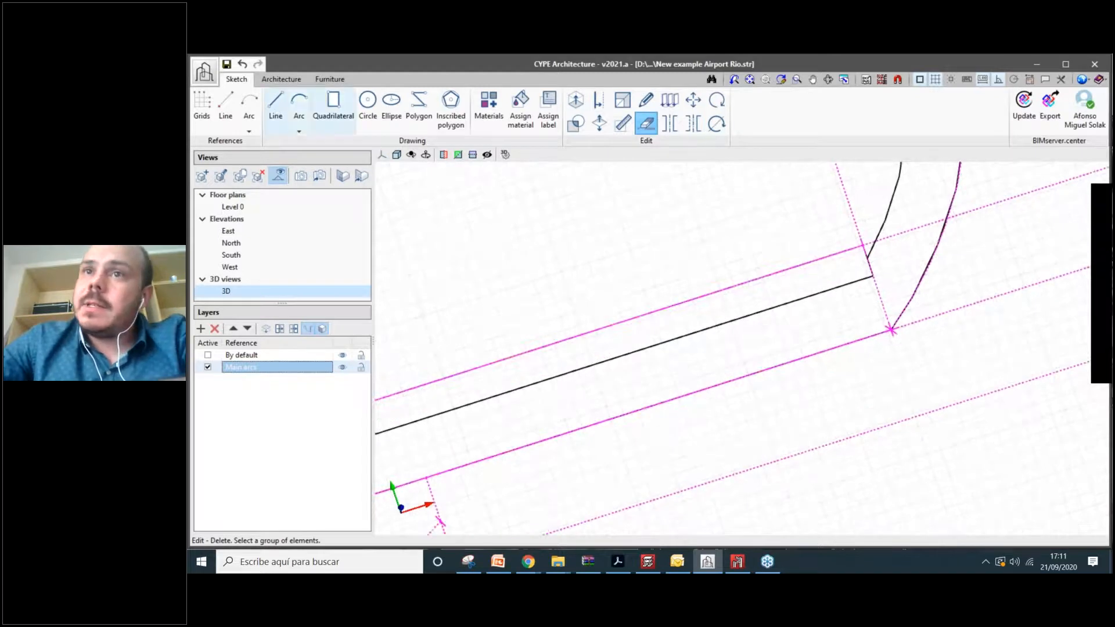
# Close the band from its right outer corner with a line and assign the Main arcs material to the curved arch band.
pyautogui.click(275, 107)
pyautogui.click(891, 330)
pyautogui.scroll(-5, 847, 369)
pyautogui.scroll(2, 811, 380)
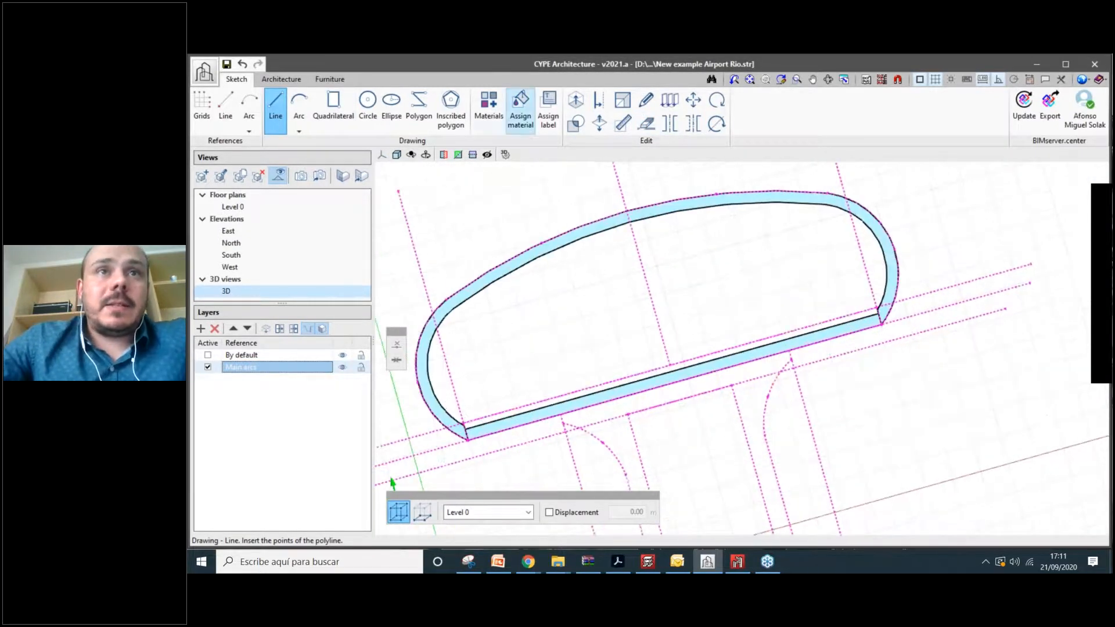
pyautogui.click(520, 109)
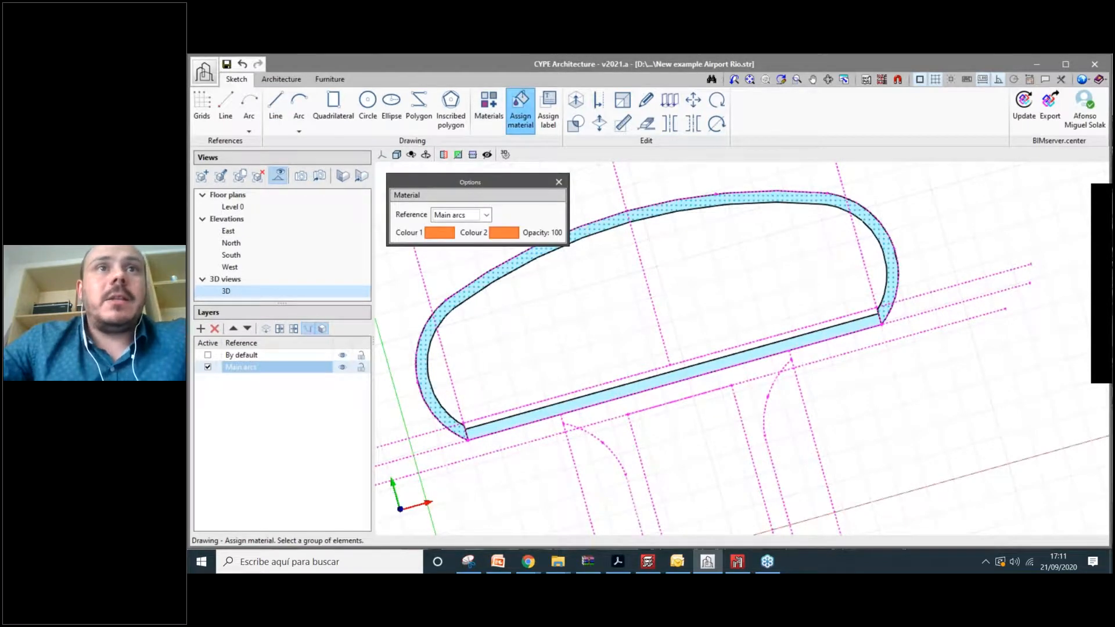
pyautogui.click(627, 216)
# Add a material named Steel deck to the material list.
pyautogui.click(482, 107)
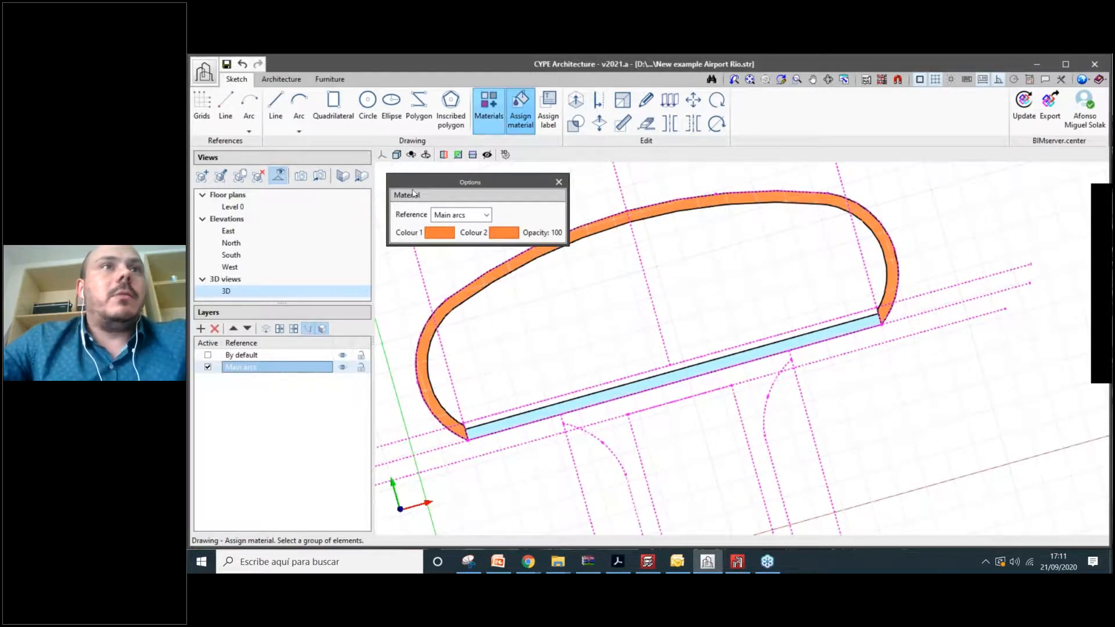
pyautogui.click(228, 129)
pyautogui.click(284, 180)
pyautogui.hotkey('ctrl', 'a')
pyautogui.write('Steel deck')
pyautogui.press('Return')
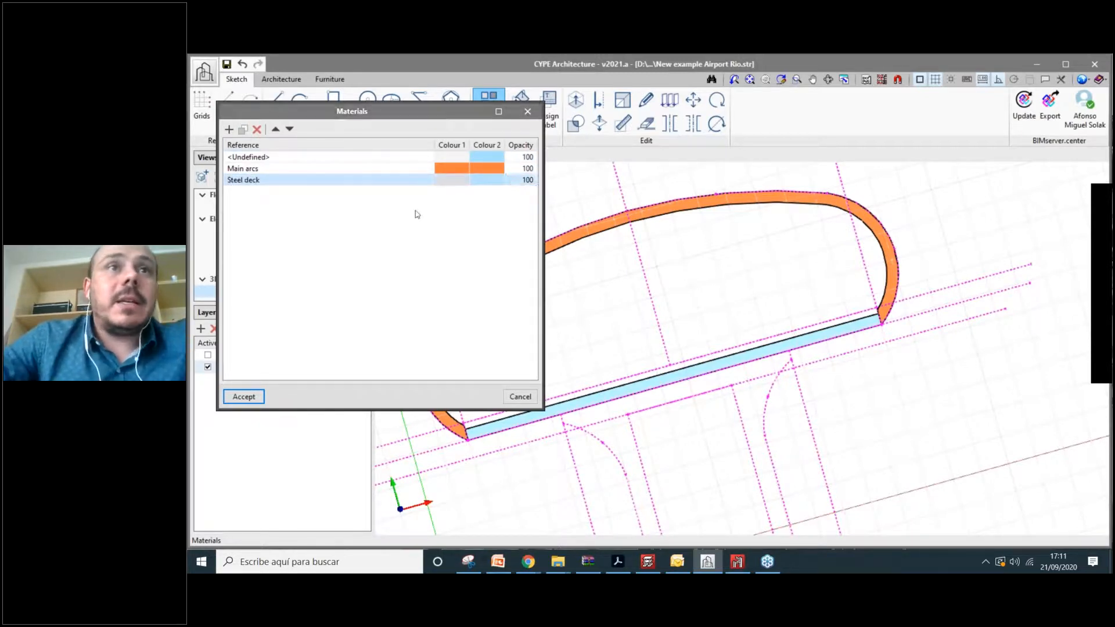
# Set Colour 1 of the Steel deck material to grey (128, 128, 128) and accept the material list.
pyautogui.click(452, 179)
pyautogui.click(281, 206)
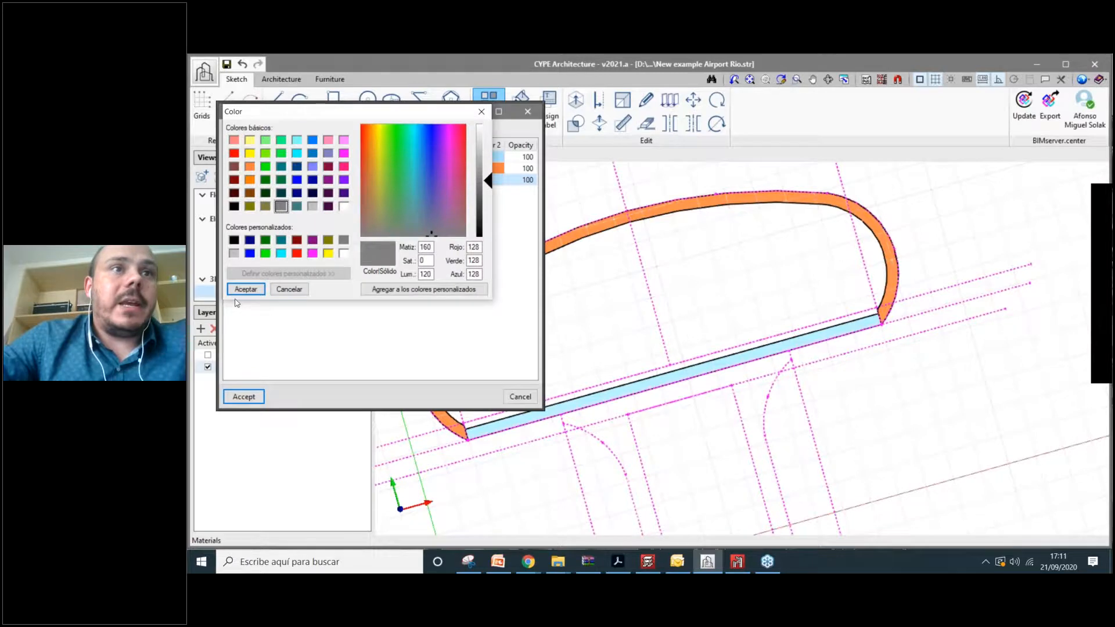
pyautogui.press('Return')
pyautogui.click(244, 396)
# Assign the Main arcs material to the straight strip at the base of the arch.
pyautogui.click(520, 109)
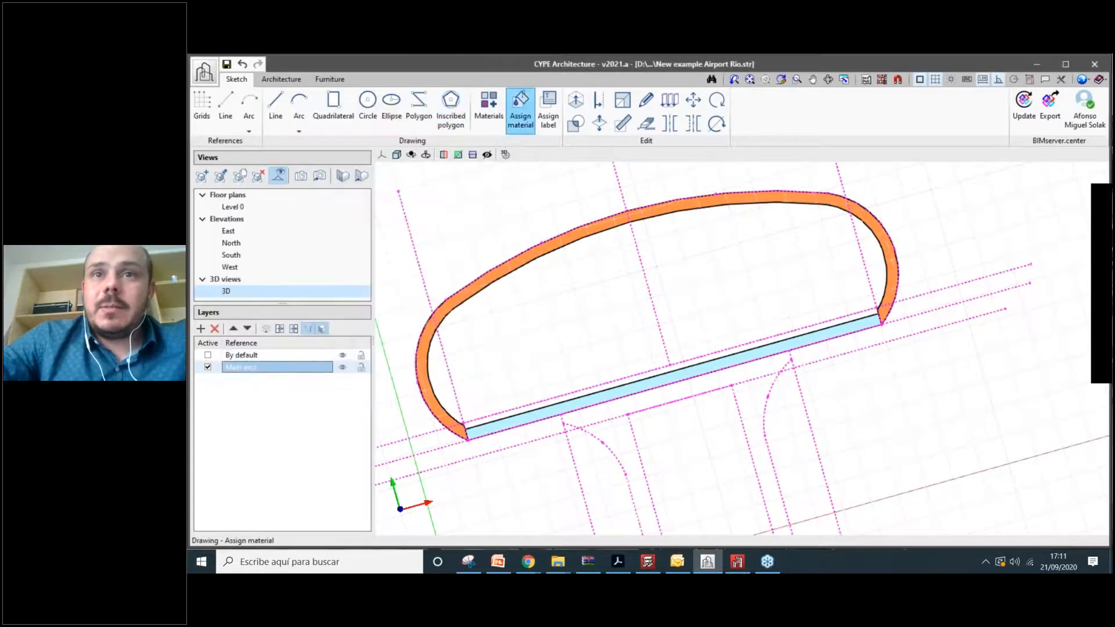
pyautogui.click(673, 379)
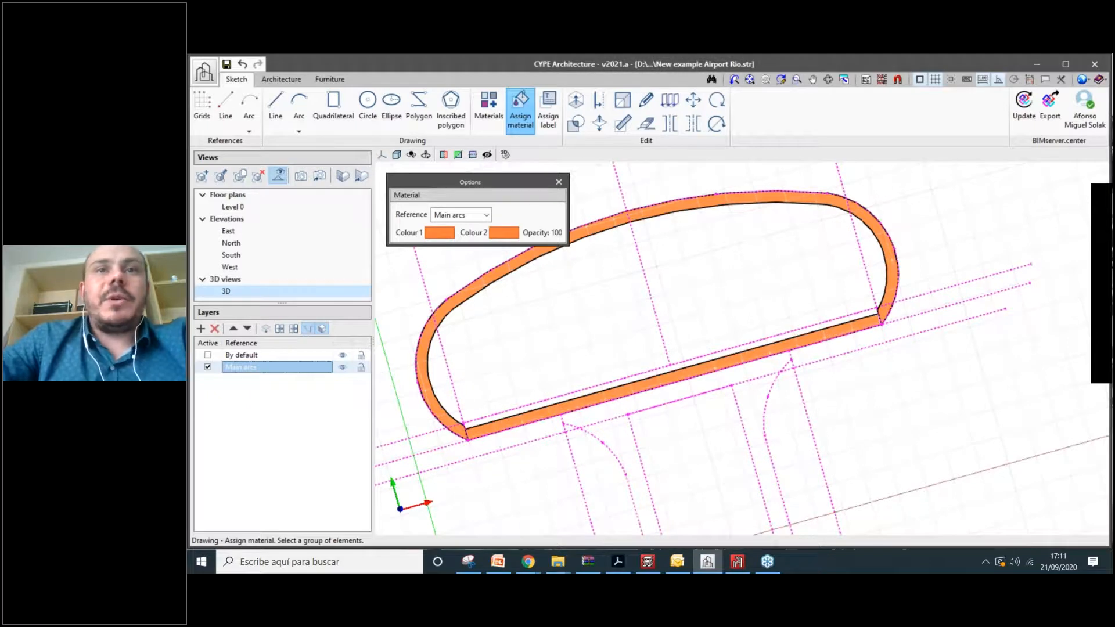
# Trace the left support's outline with lines from the underside of the base strip along the curved reference to the arc's lower end.
pyautogui.scroll(2, 613, 441)
pyautogui.moveTo(614, 441); pyautogui.dragTo(602, 309, button='middle')
pyautogui.scroll(-3, 568, 354)
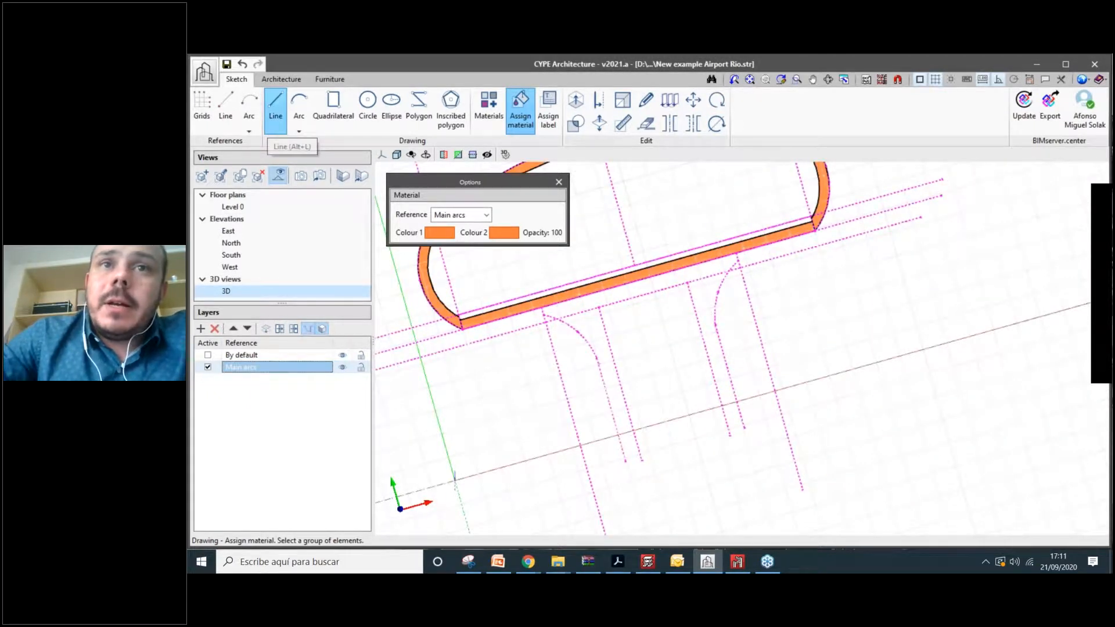
pyautogui.click(275, 107)
pyautogui.scroll(4, 581, 319)
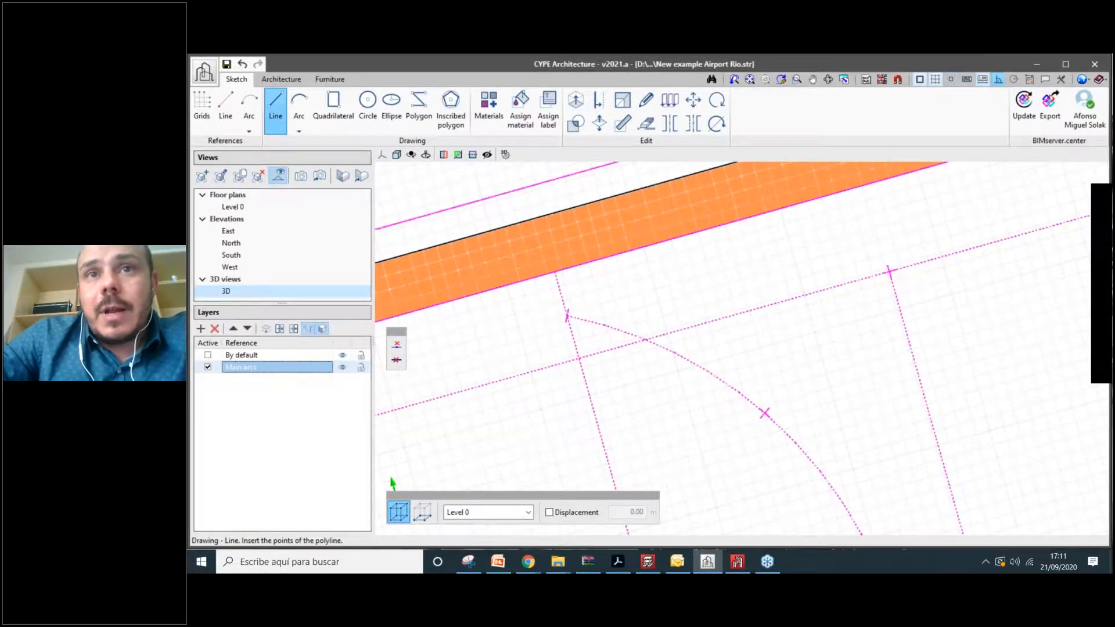
pyautogui.click(739, 393)
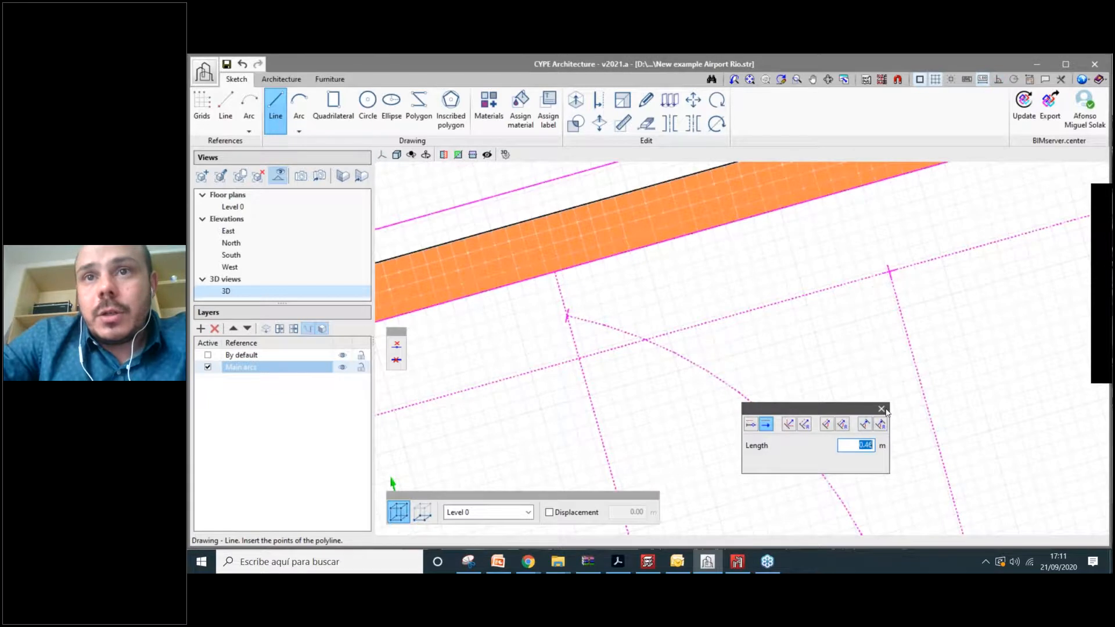
pyautogui.press('Return')
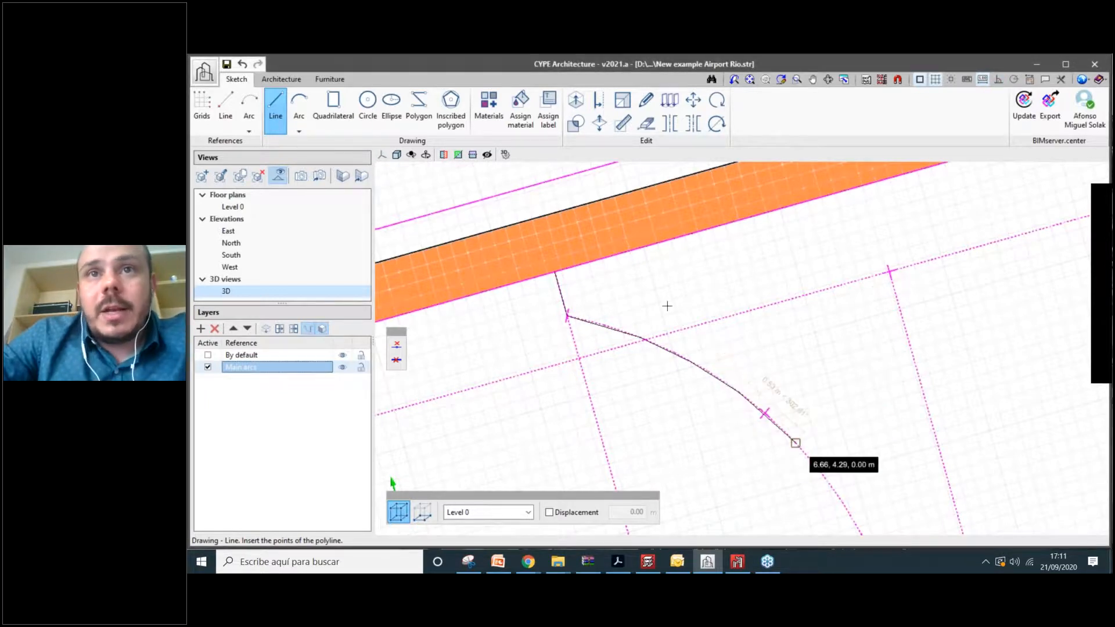
pyautogui.click(795, 443)
pyautogui.moveTo(796, 443); pyautogui.dragTo(637, 269, button='middle')
pyautogui.click(662, 297)
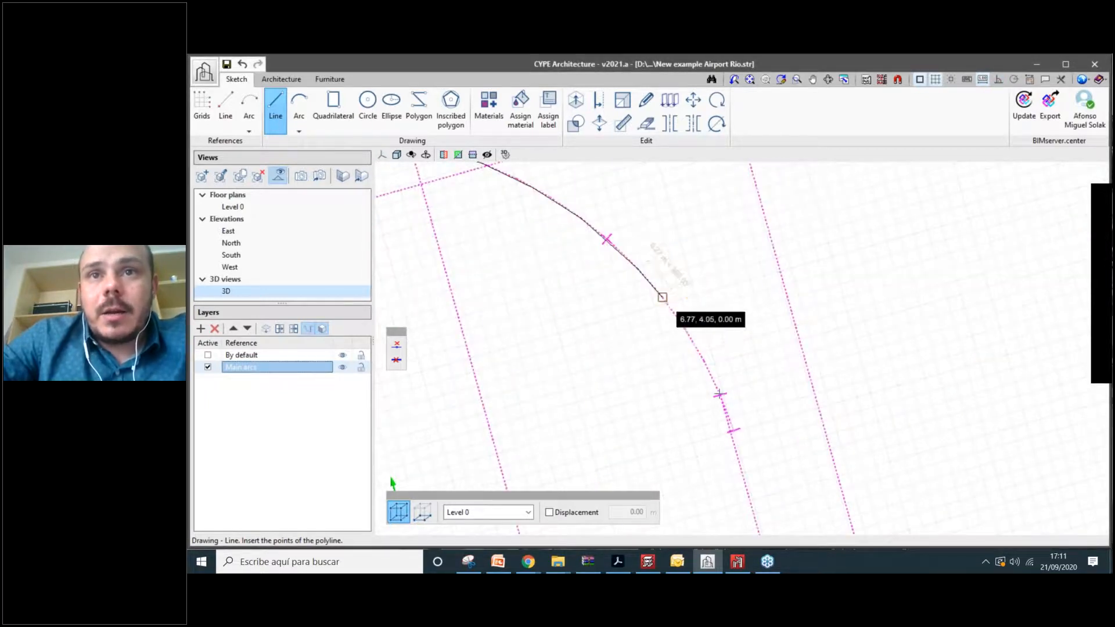
pyautogui.click(719, 394)
# Continue the left support's outline down the leg's outer edge and across its foot to the inner reference line.
pyautogui.scroll(1, 719, 394)
pyautogui.moveTo(720, 395); pyautogui.dragTo(678, 163, button='middle')
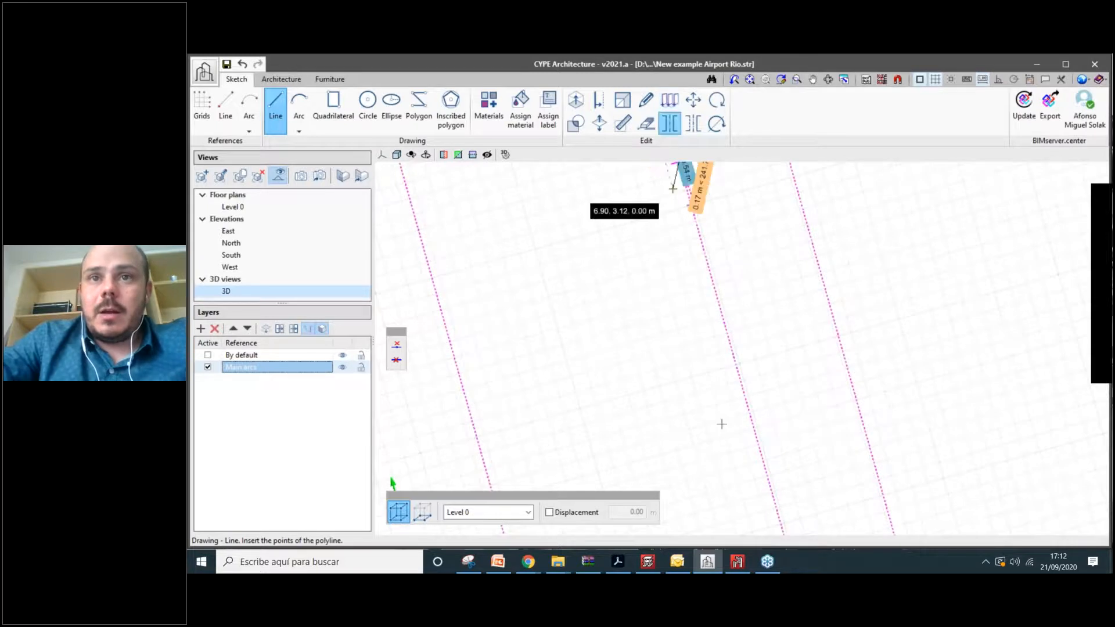
pyautogui.scroll(-3, 722, 424)
pyautogui.scroll(1, 719, 428)
pyautogui.press('Tab')
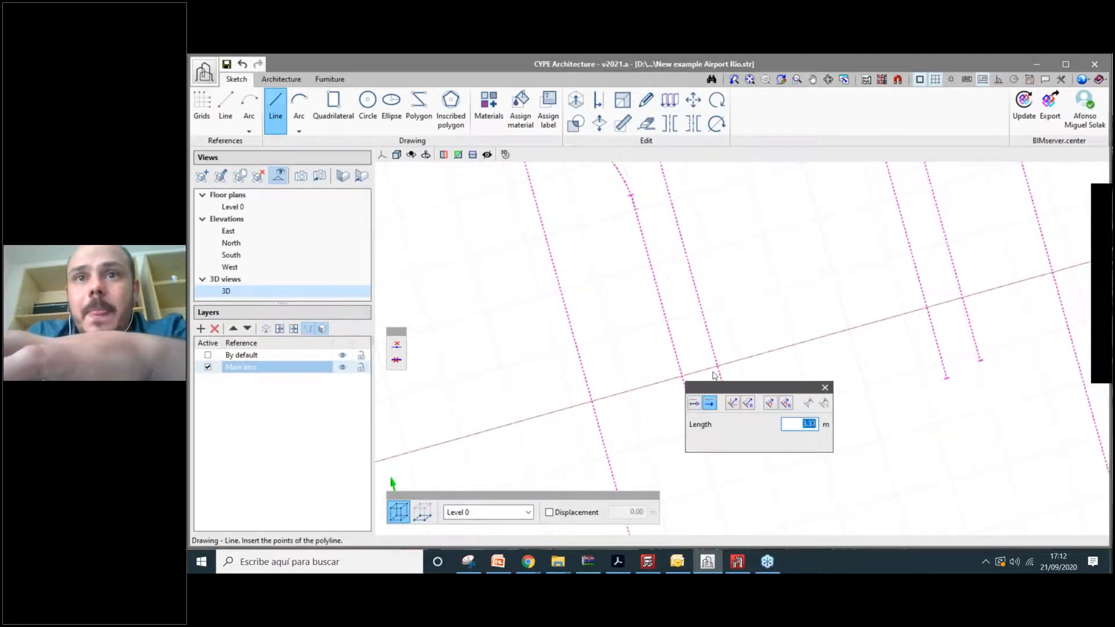
pyautogui.press('Return')
pyautogui.press('F8')
pyautogui.scroll(1, 720, 371)
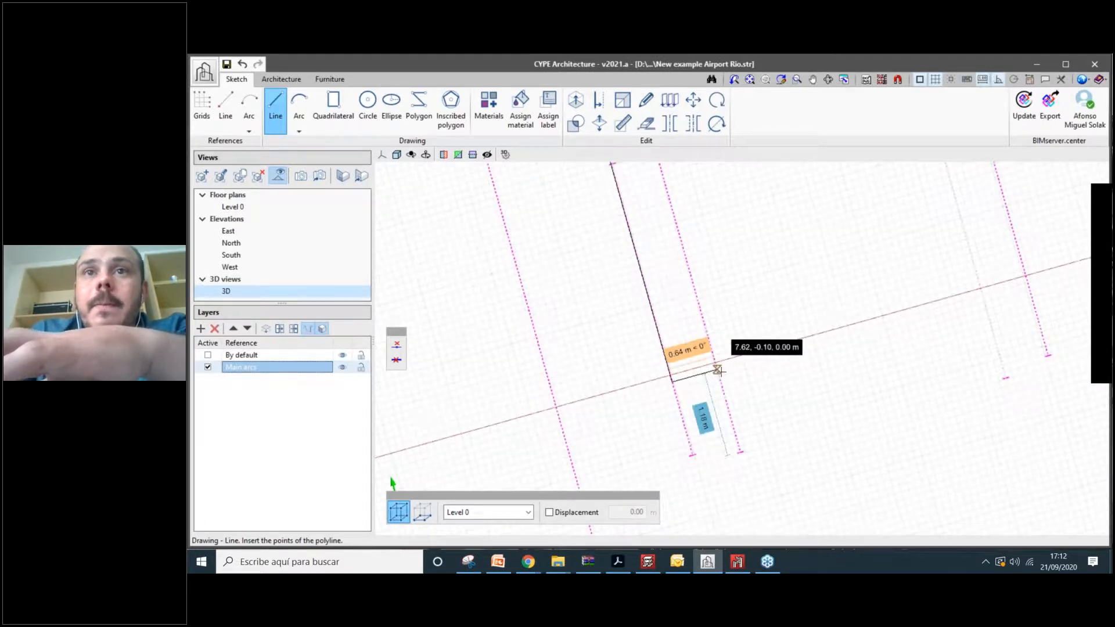
pyautogui.press('Tab')
pyautogui.press('Return')
# Draw the left leg's inner edge up to the lower horizontal reference and along it to the right leg's inner reference line.
pyautogui.scroll(-4, 743, 432)
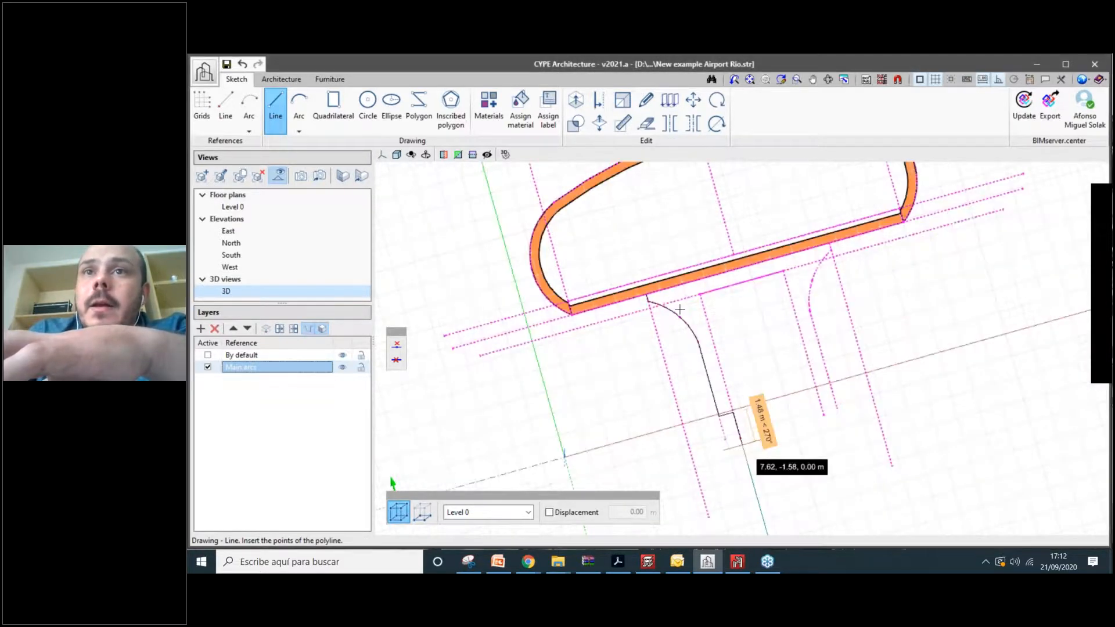
pyautogui.scroll(2, 732, 287)
pyautogui.click(679, 311)
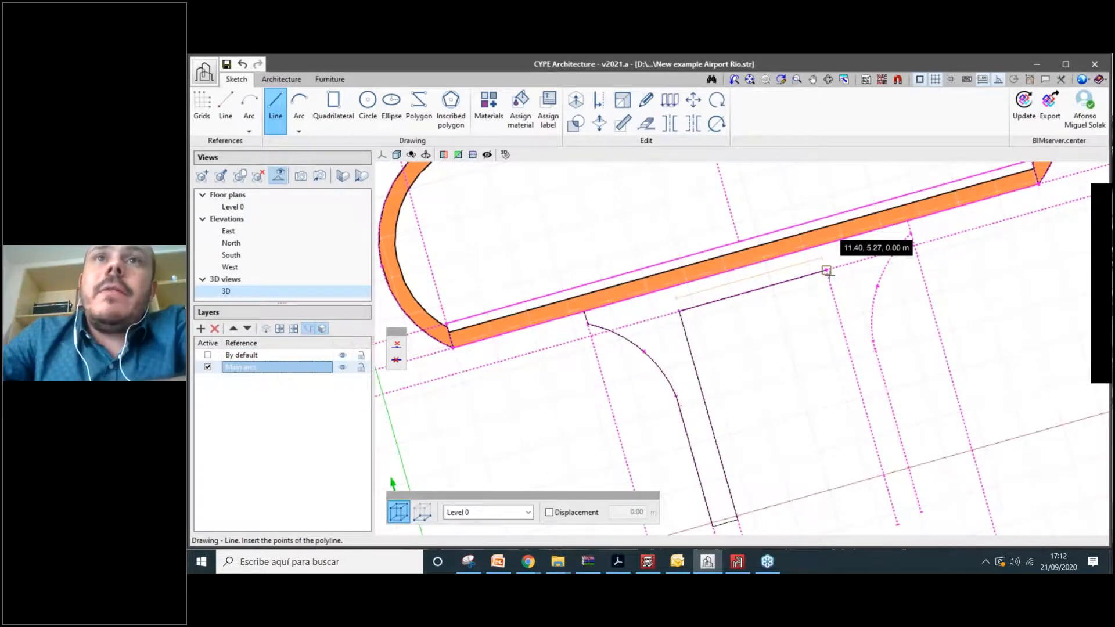
pyautogui.scroll(-3, 685, 335)
# Mirror a copy of the left support's outline about the arch's vertical centre axis to form the right support.
pyautogui.click(669, 102)
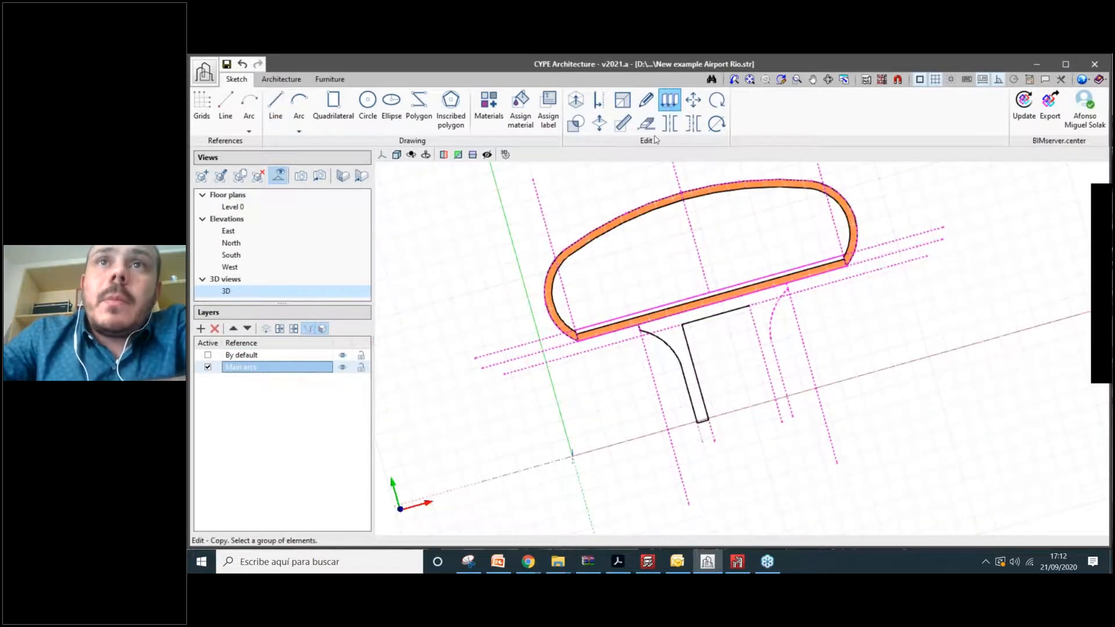
pyautogui.click(669, 124)
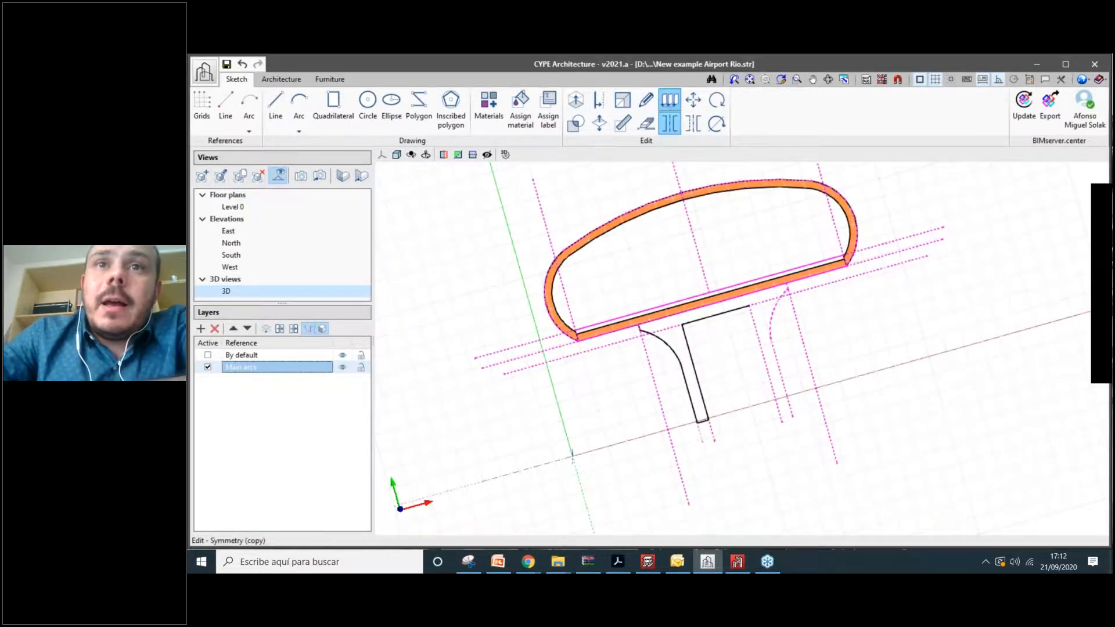
pyautogui.scroll(2, 721, 380)
pyautogui.click(729, 284)
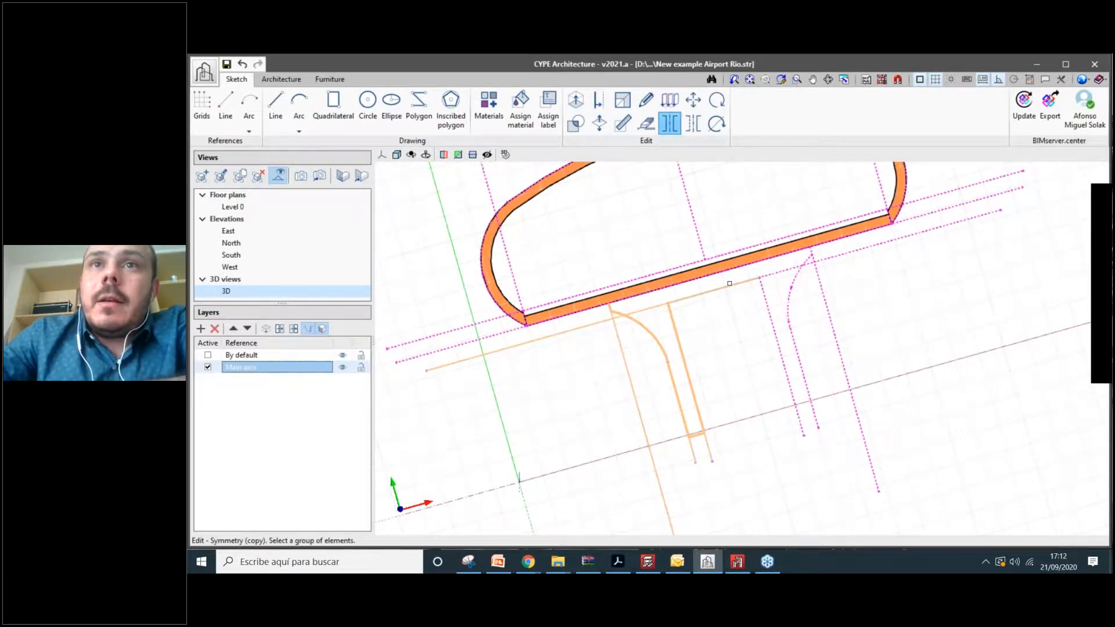
pyautogui.scroll(1, 719, 261)
pyautogui.rightClick(719, 238)
pyautogui.click(719, 238)
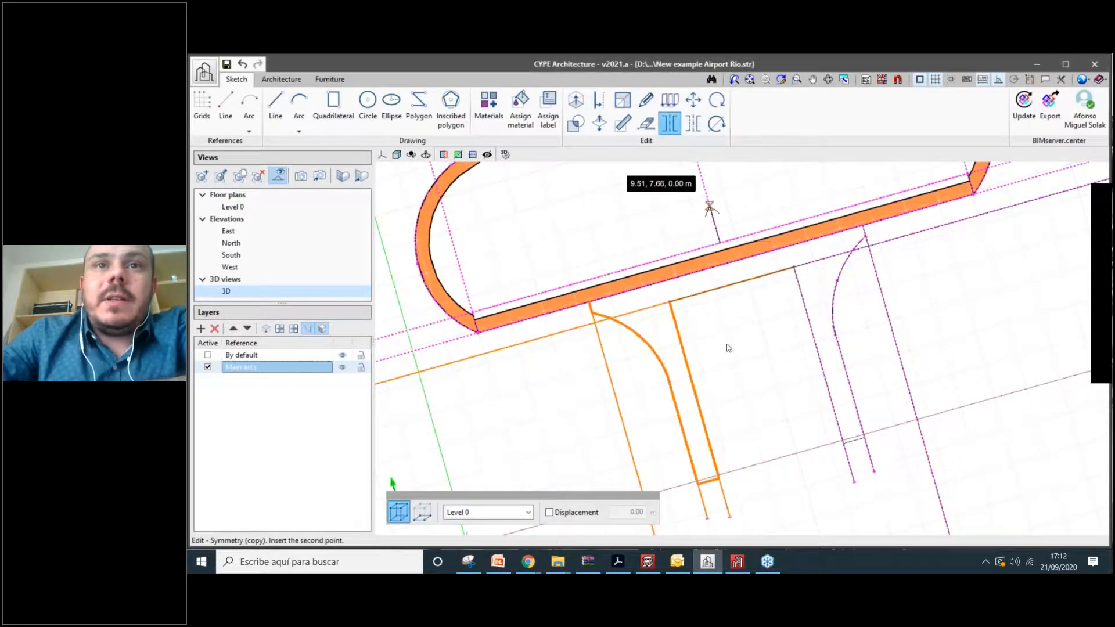
pyautogui.click(709, 207)
# Close the support outline with a line along the underside of the base strip between the two supports' outer ends.
pyautogui.scroll(-2, 659, 419)
pyautogui.scroll(4, 720, 335)
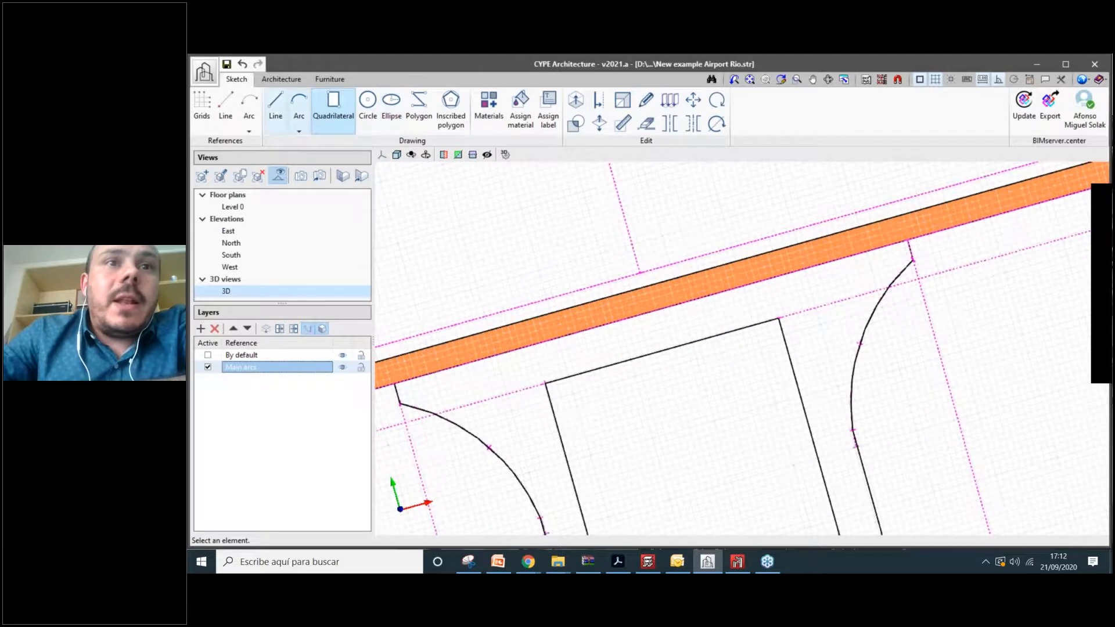
pyautogui.click(275, 107)
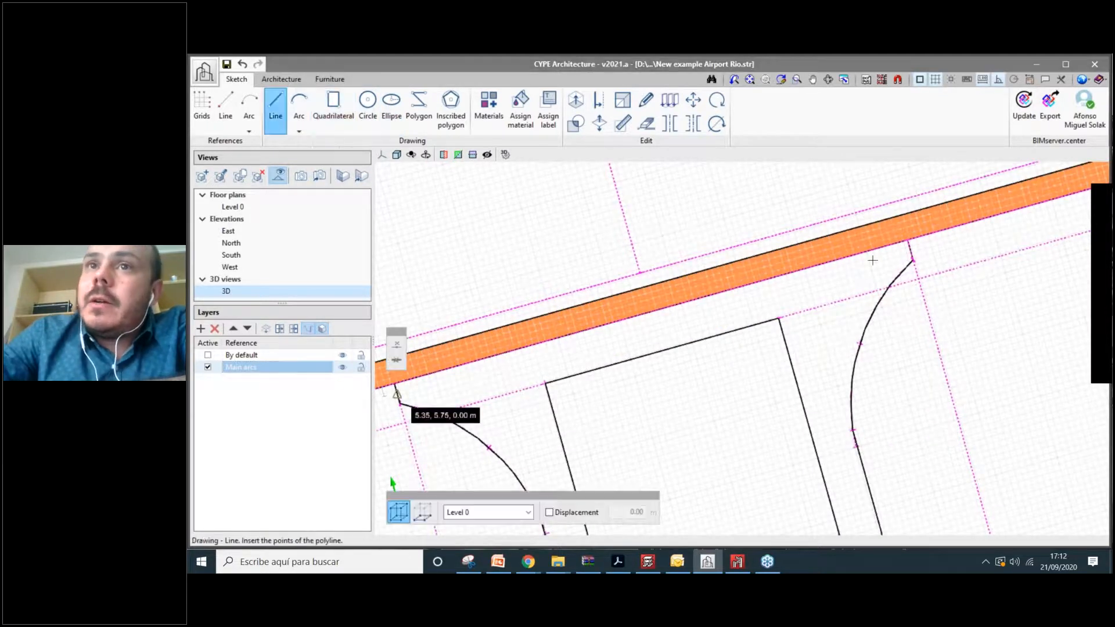
pyautogui.click(909, 242)
pyautogui.rightClick(909, 245)
pyautogui.scroll(-3, 876, 310)
# Add a material named Concrete structure to the material list.
pyautogui.click(520, 116)
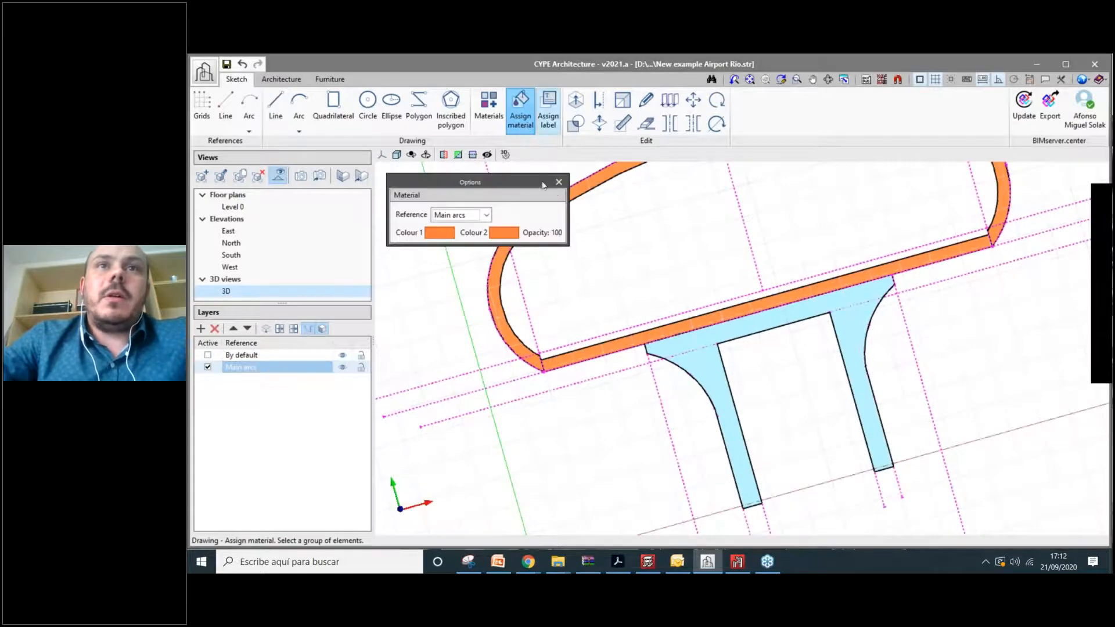
pyautogui.press('Escape')
pyautogui.click(489, 108)
pyautogui.click(266, 193)
pyautogui.click(268, 192)
pyautogui.write('Concrete r')
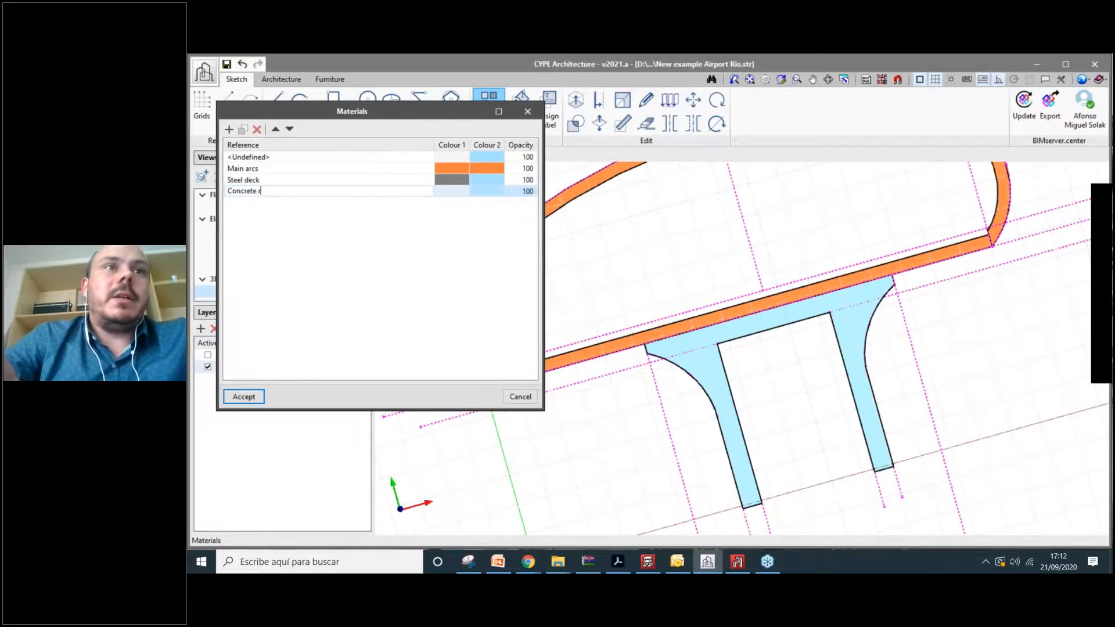
pyautogui.press('BackSpace')
pyautogui.write('struc')
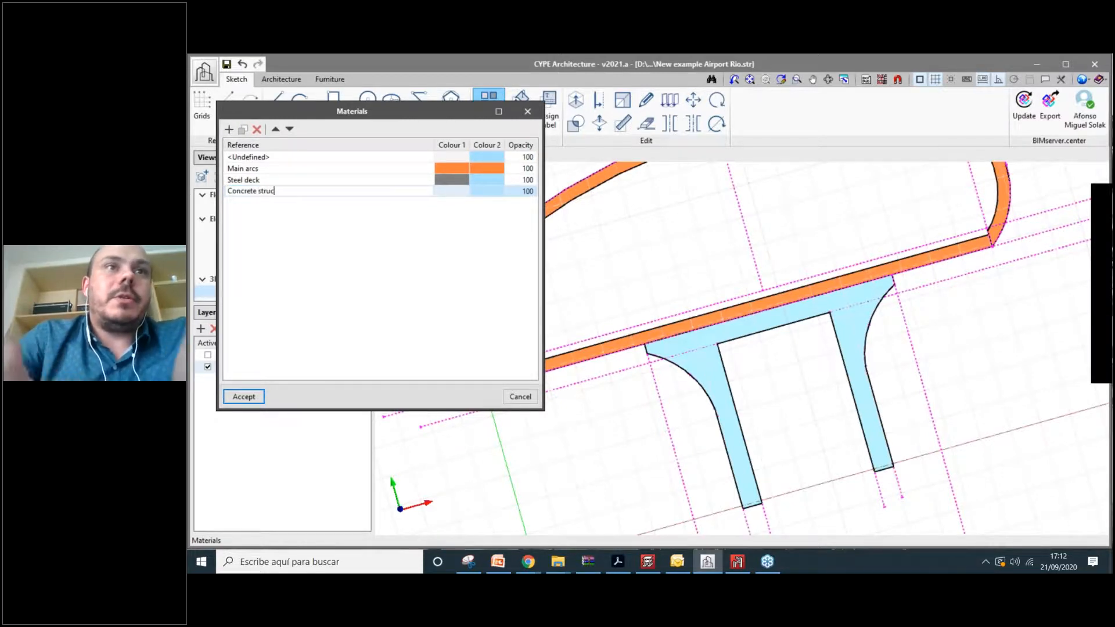
pyautogui.write('ture')
# Set Colour 1 of the Concrete structure material to violet-blue and accept the material list.
pyautogui.press('Return')
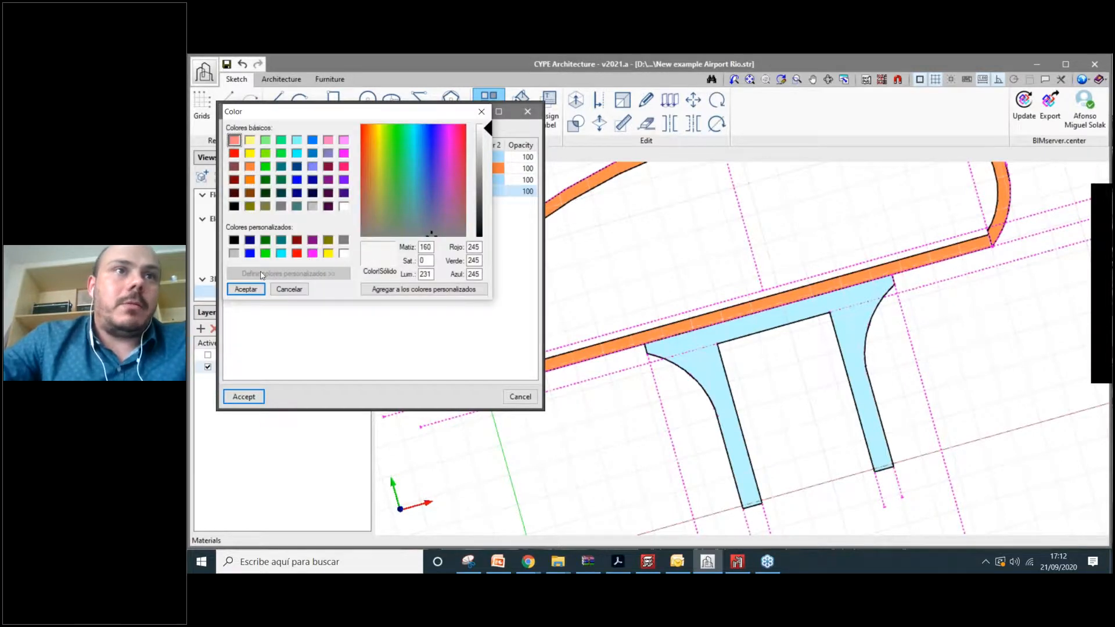
pyautogui.click(328, 152)
pyautogui.click(246, 289)
pyautogui.click(244, 396)
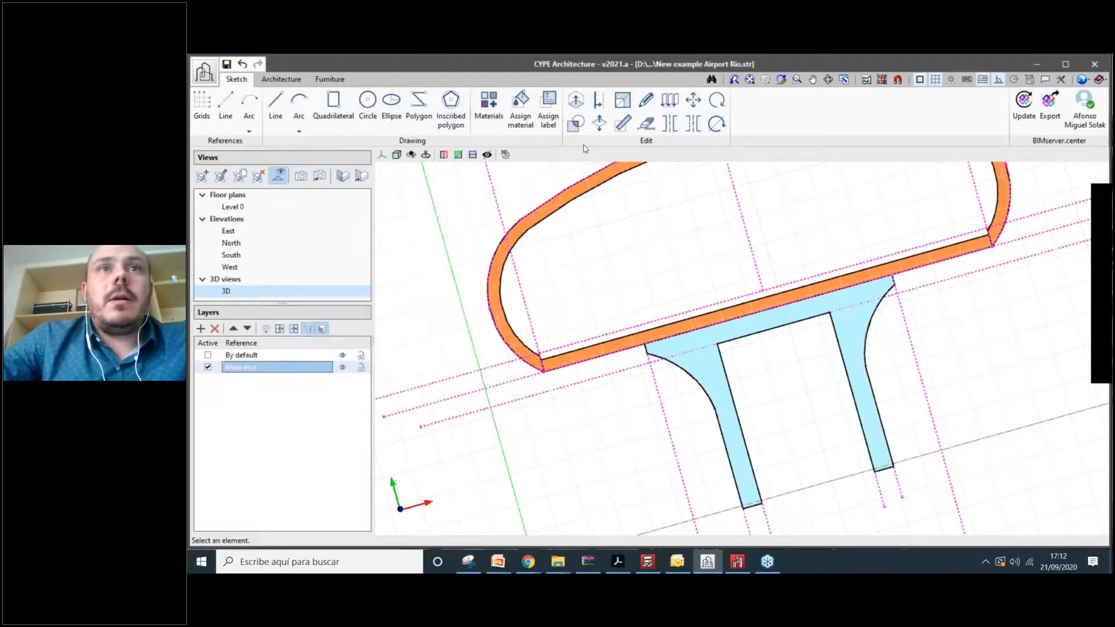
# Assign the Concrete structure material to the support surface under the base strip and invert the surface's faces.
pyautogui.click(521, 110)
pyautogui.click(502, 215)
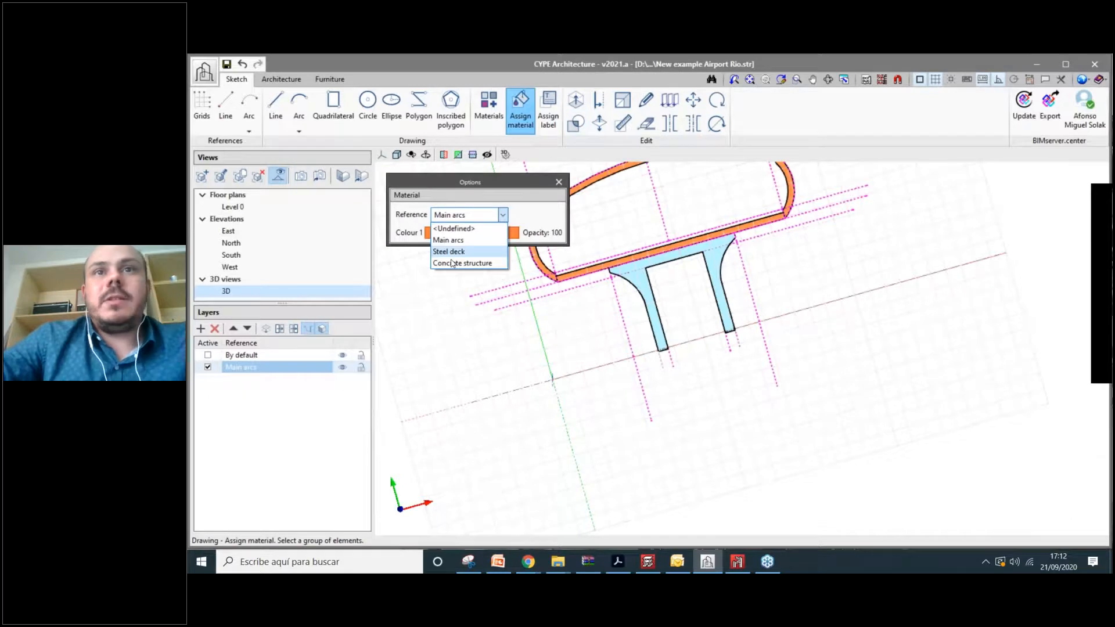
pyautogui.click(462, 263)
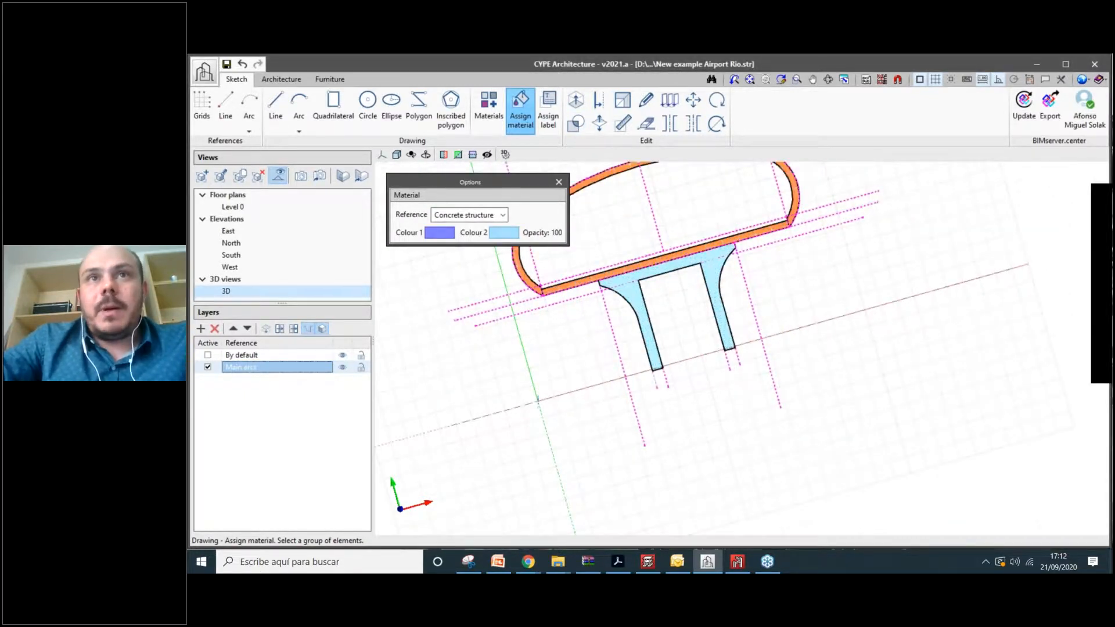
pyautogui.scroll(2, 616, 288)
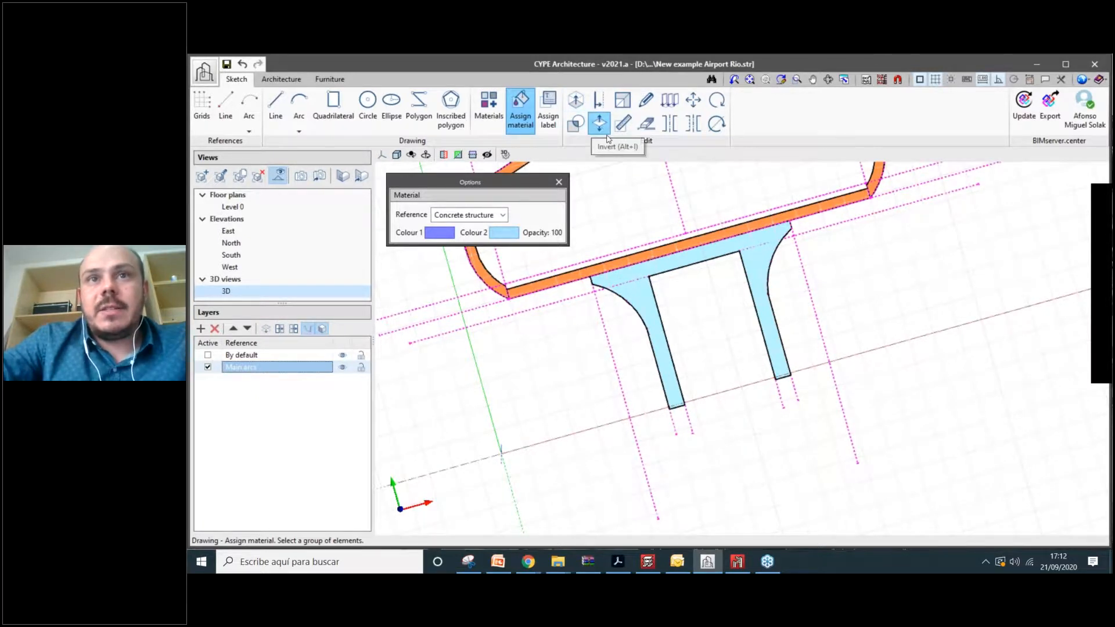
pyautogui.click(606, 134)
pyautogui.moveTo(726, 228); pyautogui.dragTo(711, 343, button='middle')
pyautogui.click(525, 116)
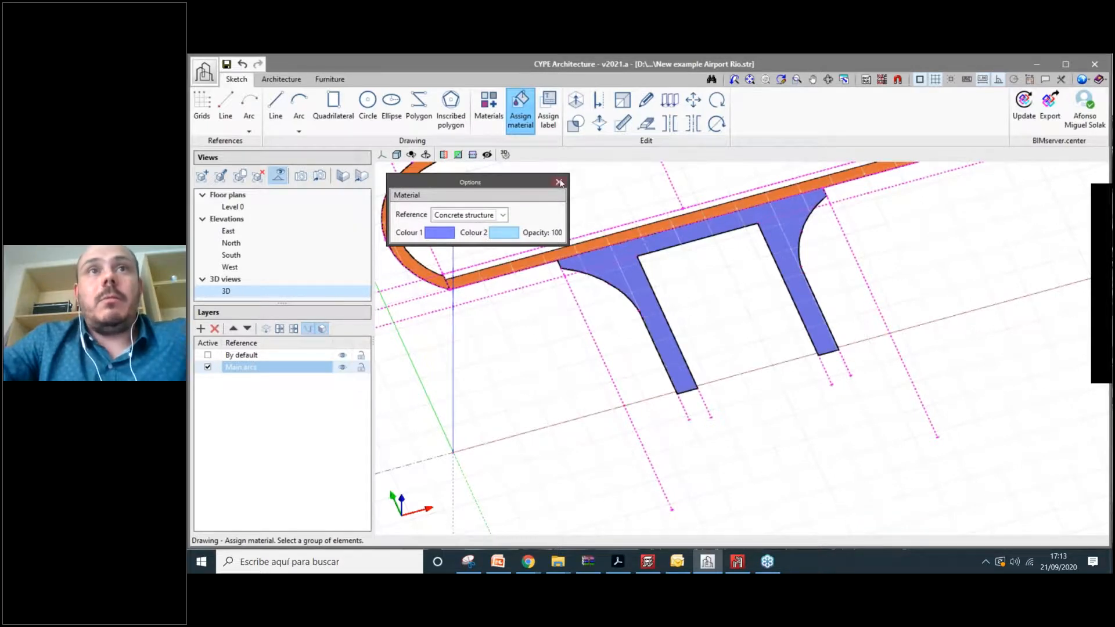
# Set Colour 2 of the Concrete structure material to green.
pyautogui.click(482, 109)
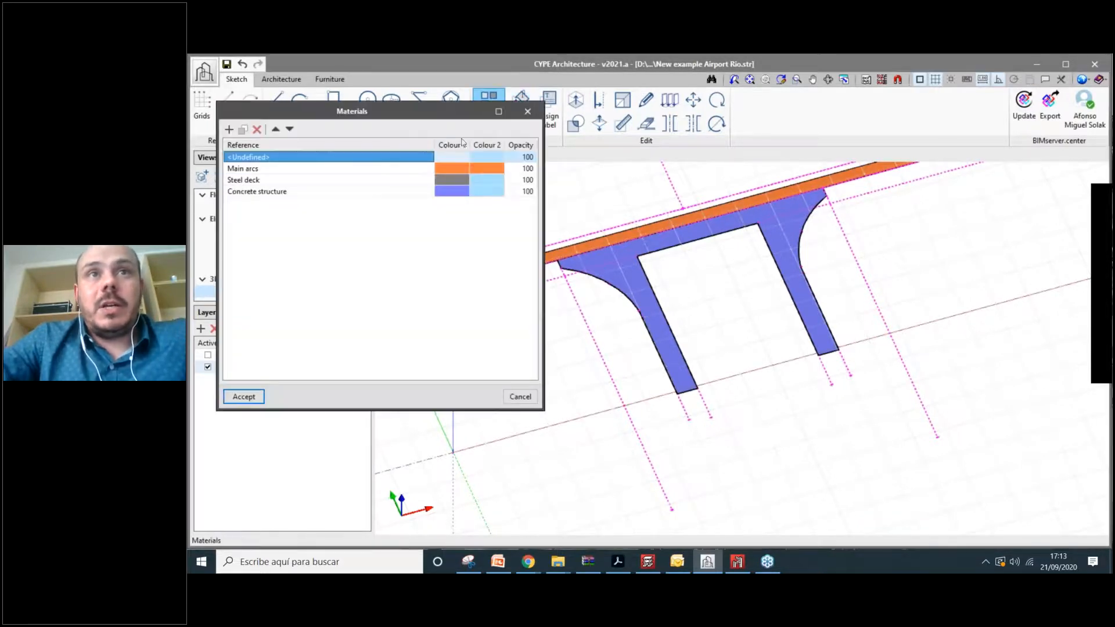
pyautogui.doubleClick(491, 192)
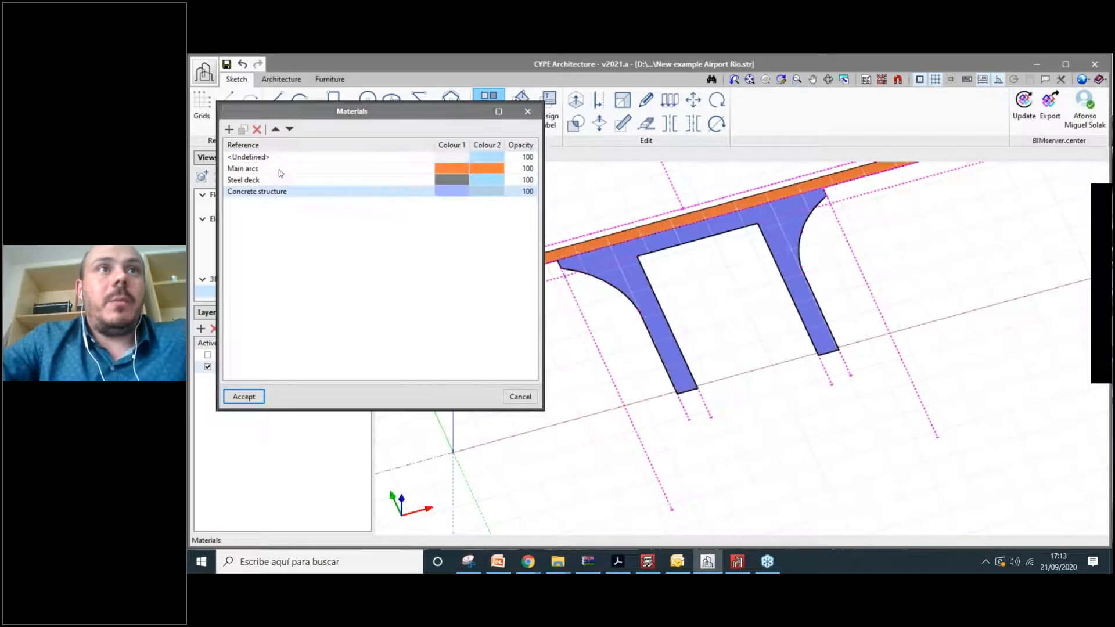
pyautogui.click(264, 166)
pyautogui.click(246, 289)
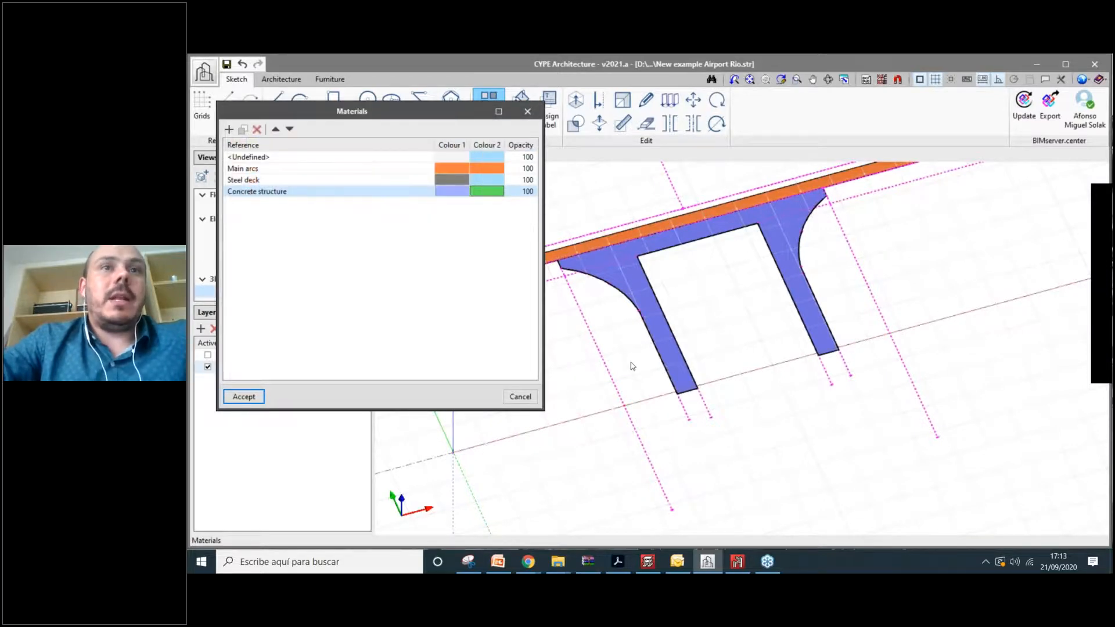
pyautogui.scroll(2, 715, 292)
pyautogui.moveTo(714, 292)
pyautogui.keyDown('shift'); pyautogui.mouseDown(button='middle')
pyautogui.moveTo(754, 321)
pyautogui.moveTo(748, 400)
pyautogui.moveTo(715, 292)
pyautogui.mouseUp(button='middle'); pyautogui.keyUp('shift')
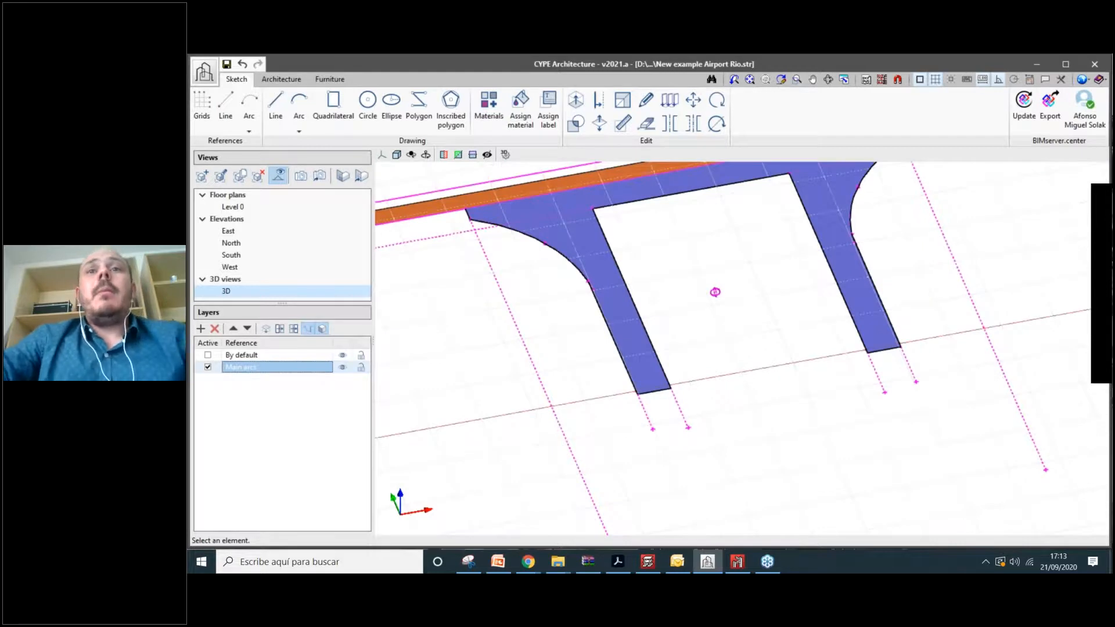
pyautogui.scroll(-5, 745, 452)
pyautogui.scroll(4, 746, 452)
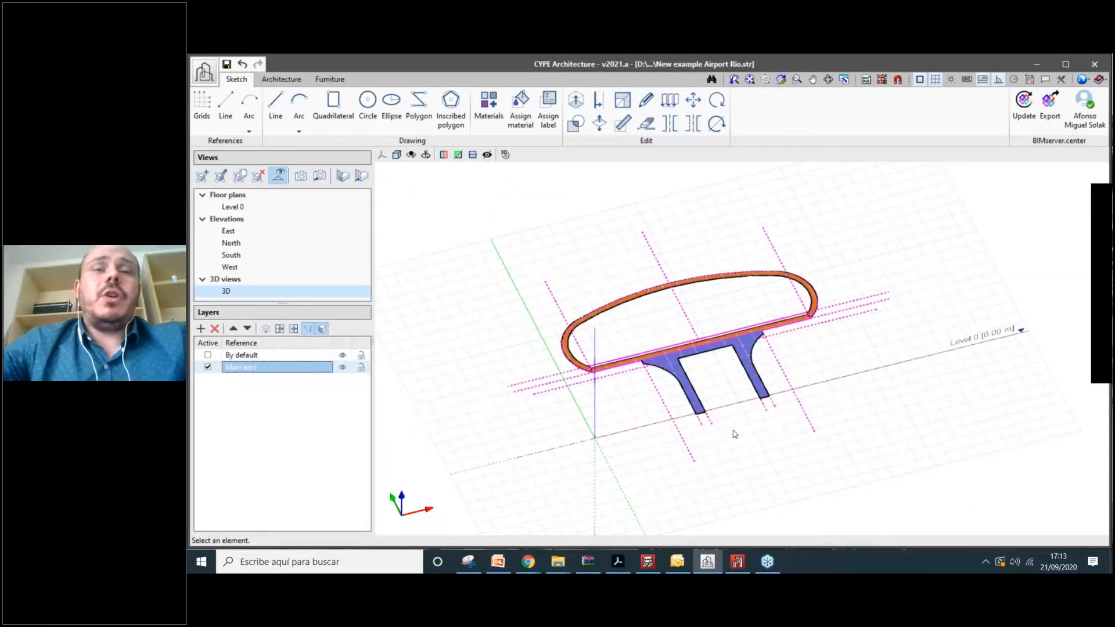
pyautogui.scroll(2, 620, 351)
pyautogui.scroll(3, 620, 352)
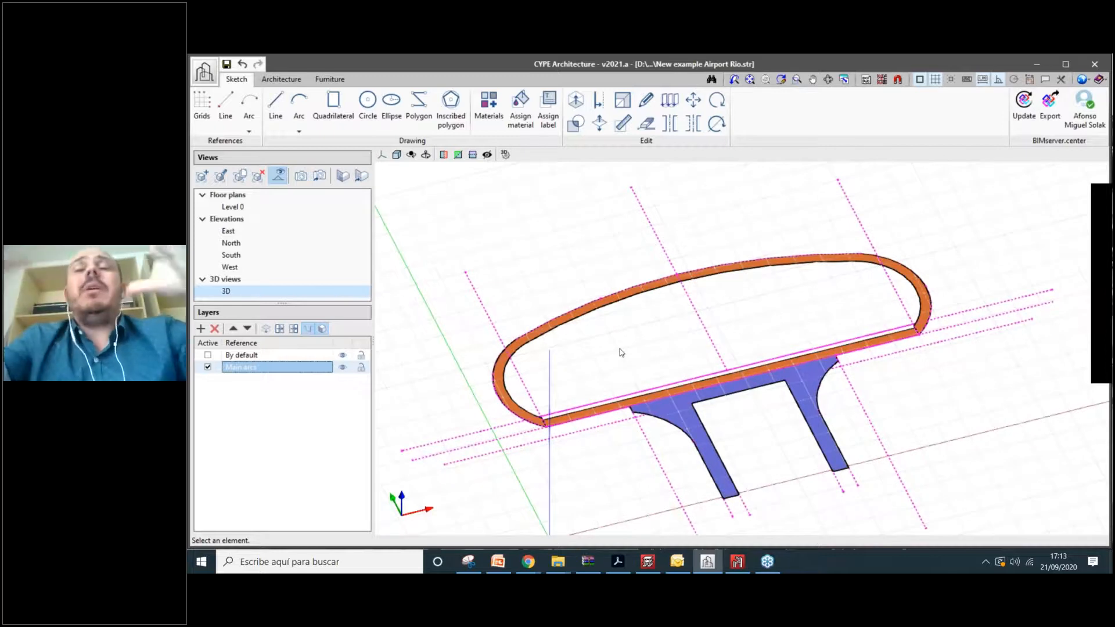
pyautogui.scroll(-1, 620, 352)
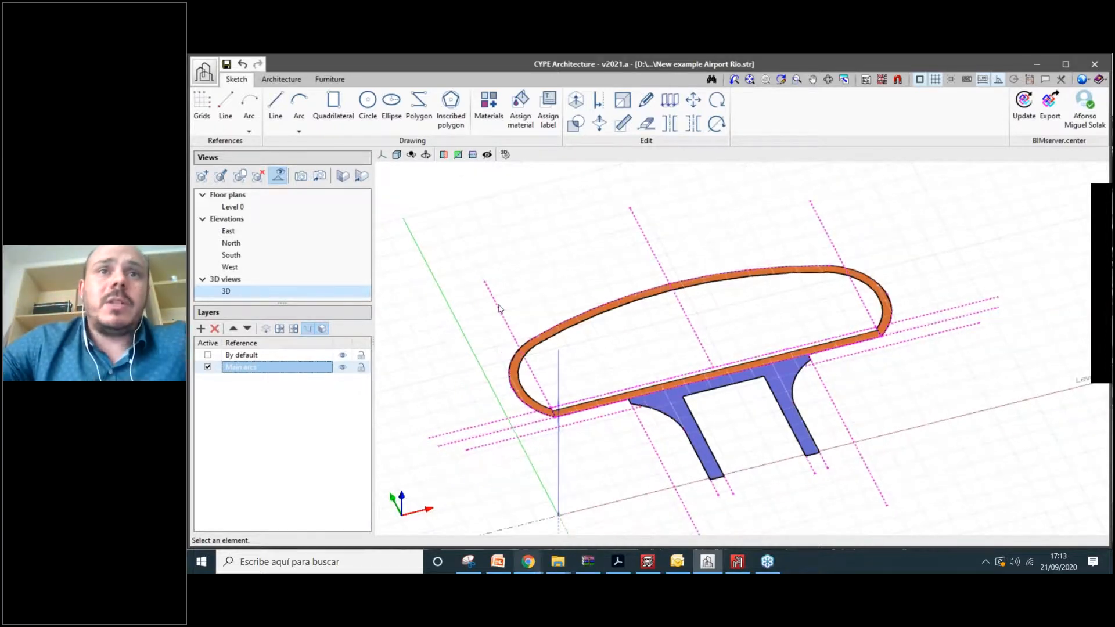
# Switch to Google Maps in Chrome to examine the airport's long glazed concourse and its boarding bridges, and return to CYPE Architecture.
pyautogui.moveTo(528, 561)
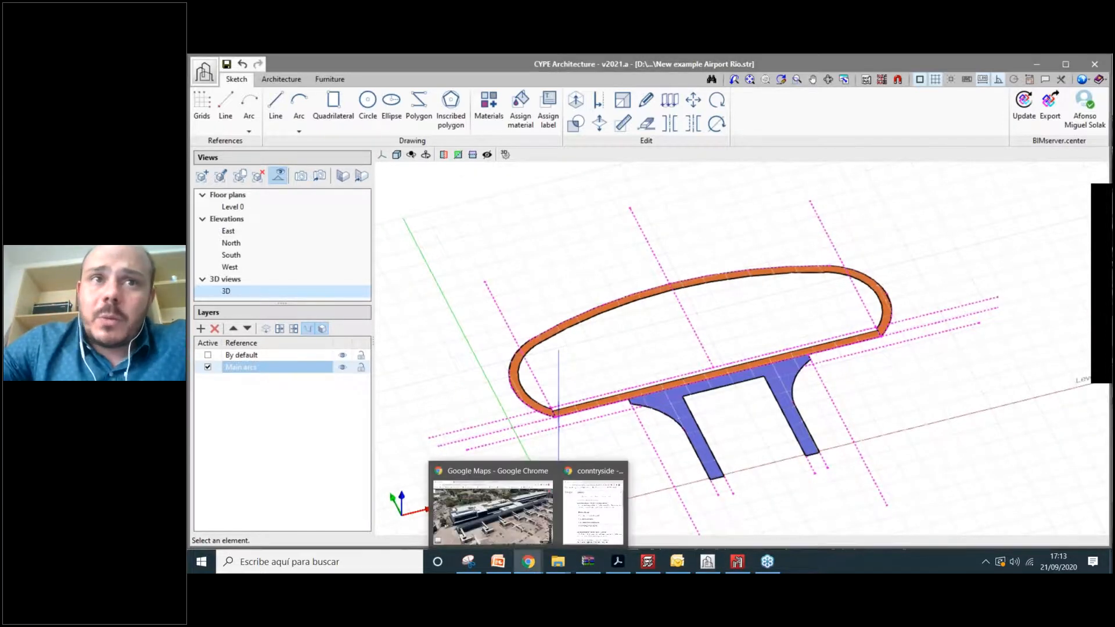
pyautogui.click(492, 505)
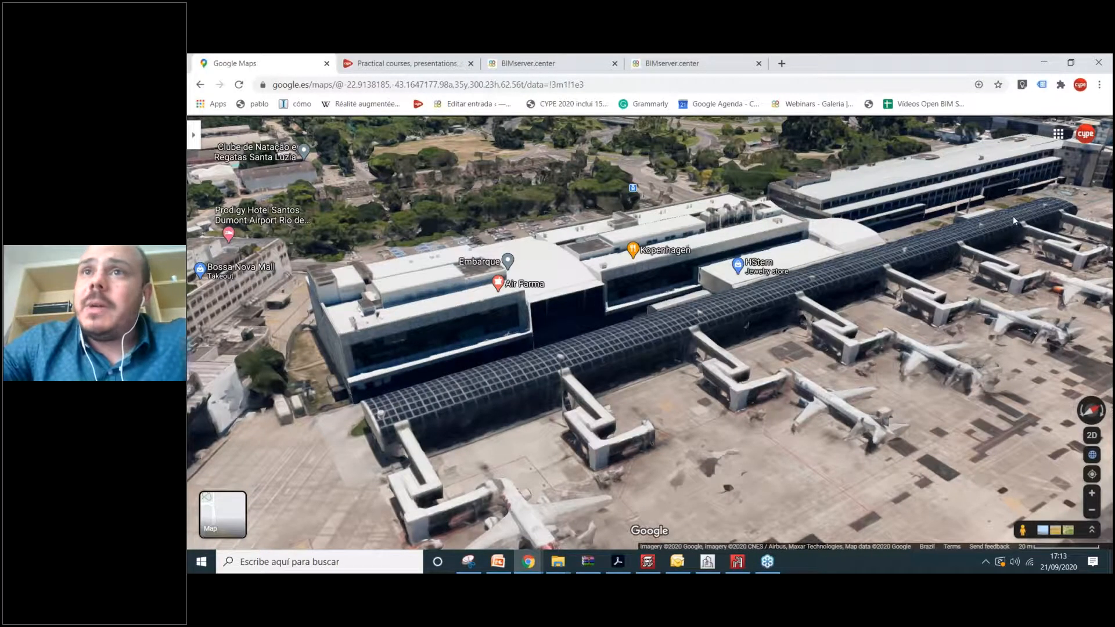
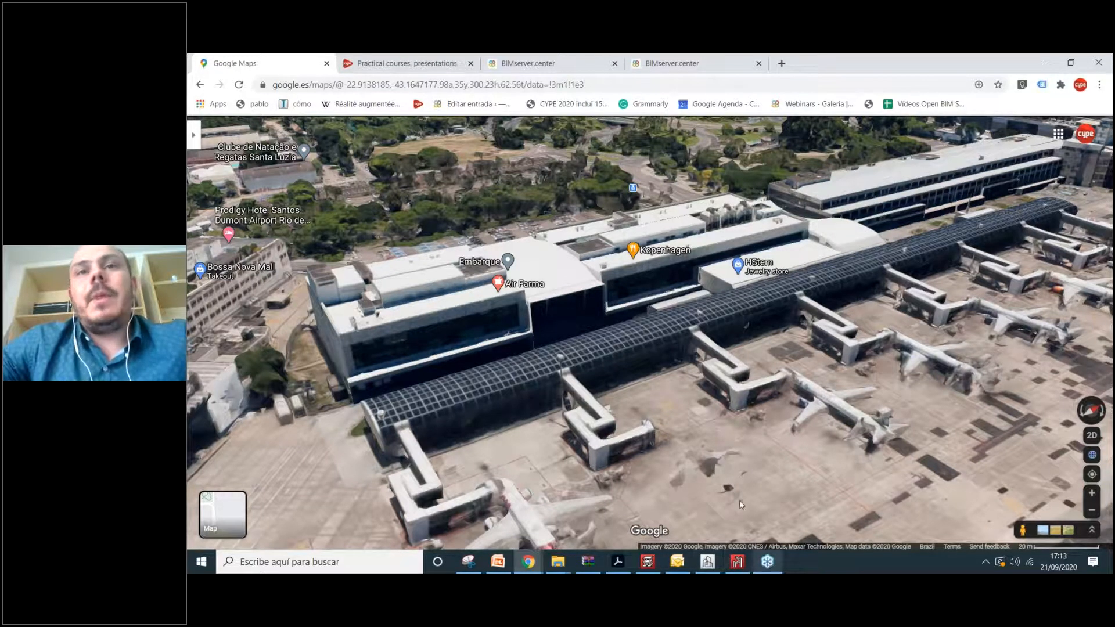
pyautogui.click(762, 564)
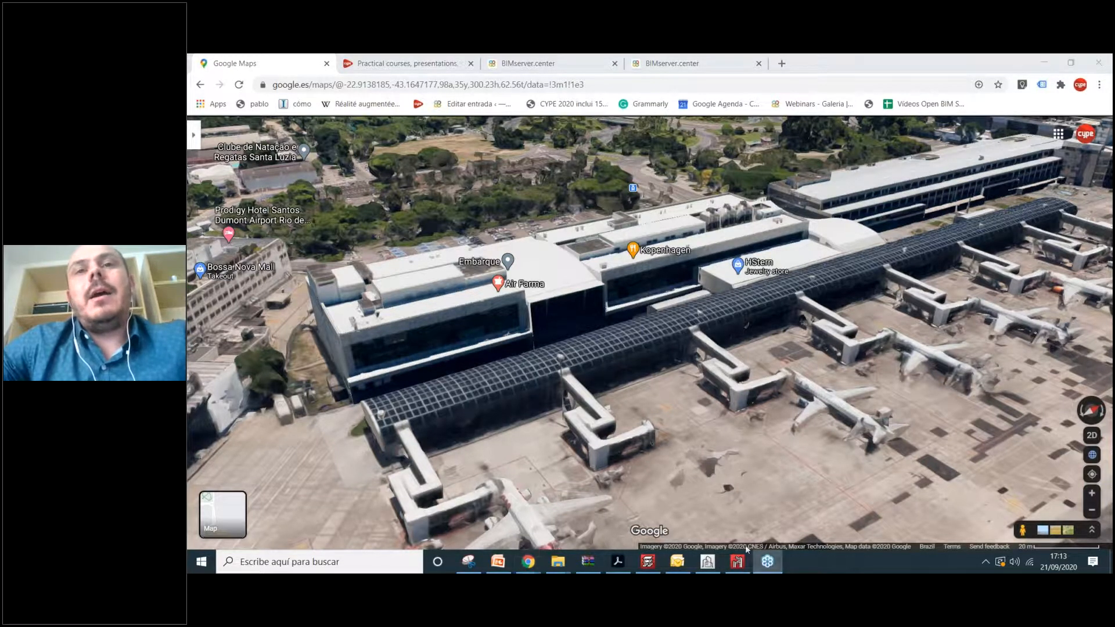
pyautogui.click(708, 562)
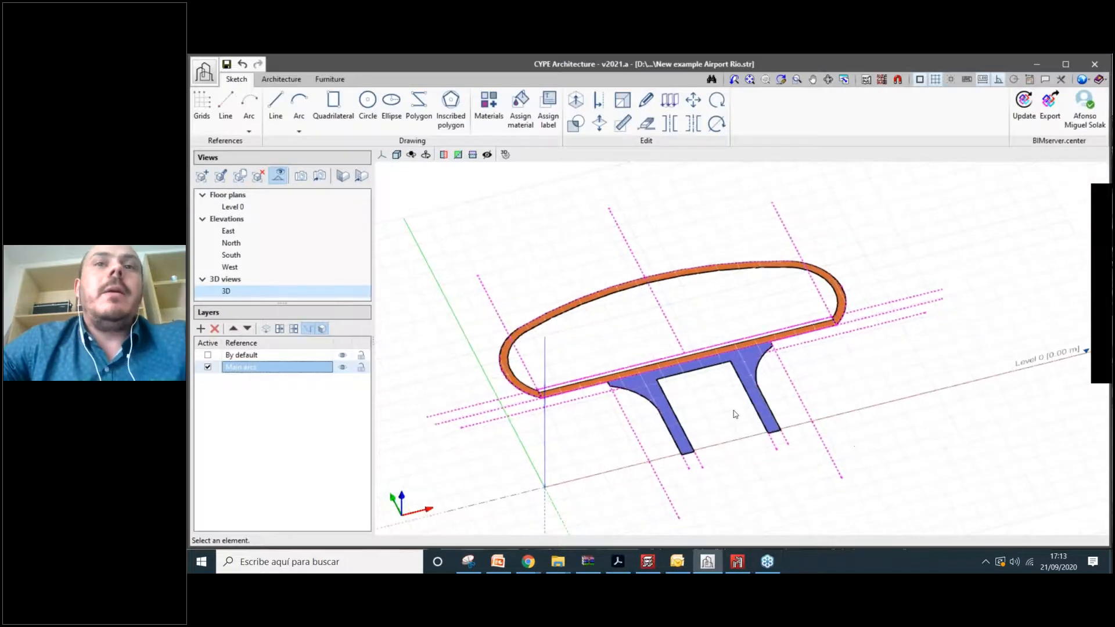
pyautogui.scroll(-3, 697, 378)
pyautogui.scroll(3, 789, 294)
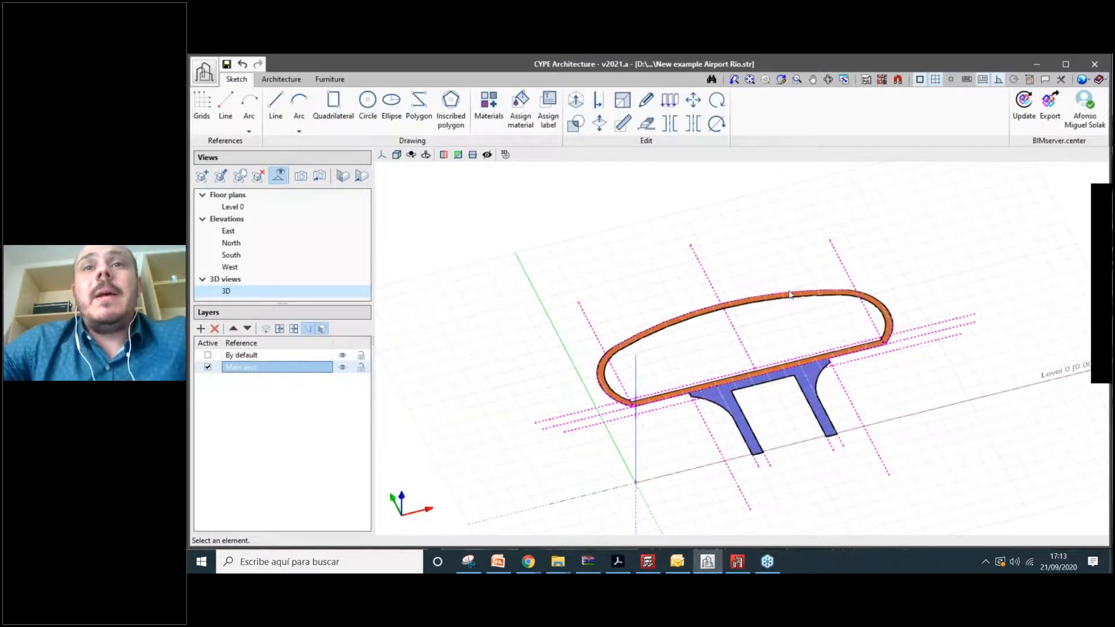
pyautogui.scroll(-2, 667, 406)
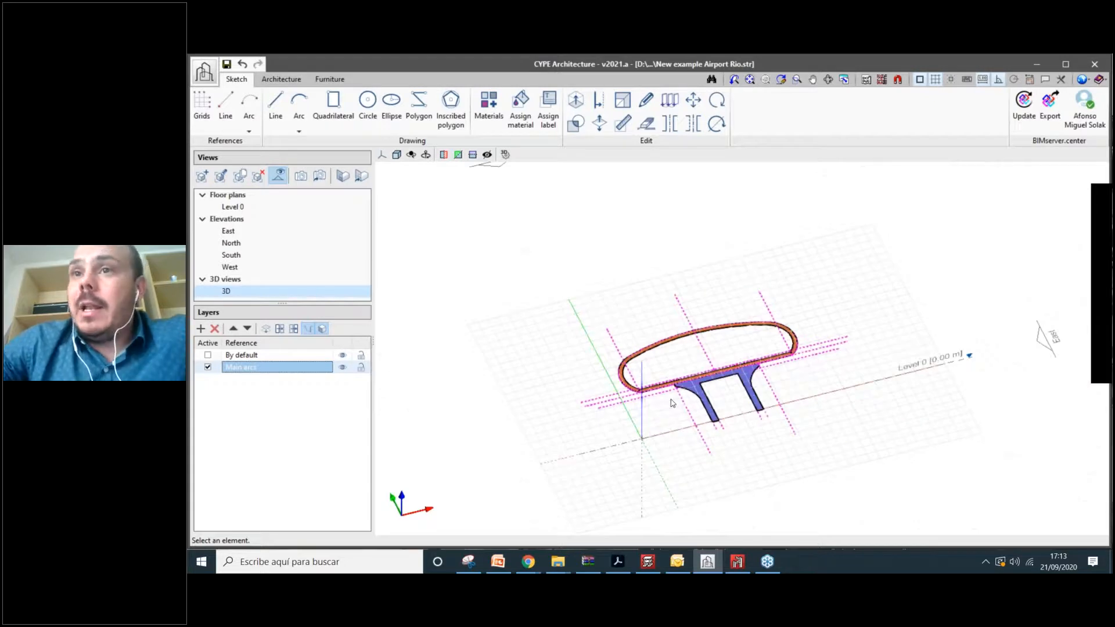
pyautogui.scroll(2, 672, 402)
pyautogui.scroll(2, 983, 354)
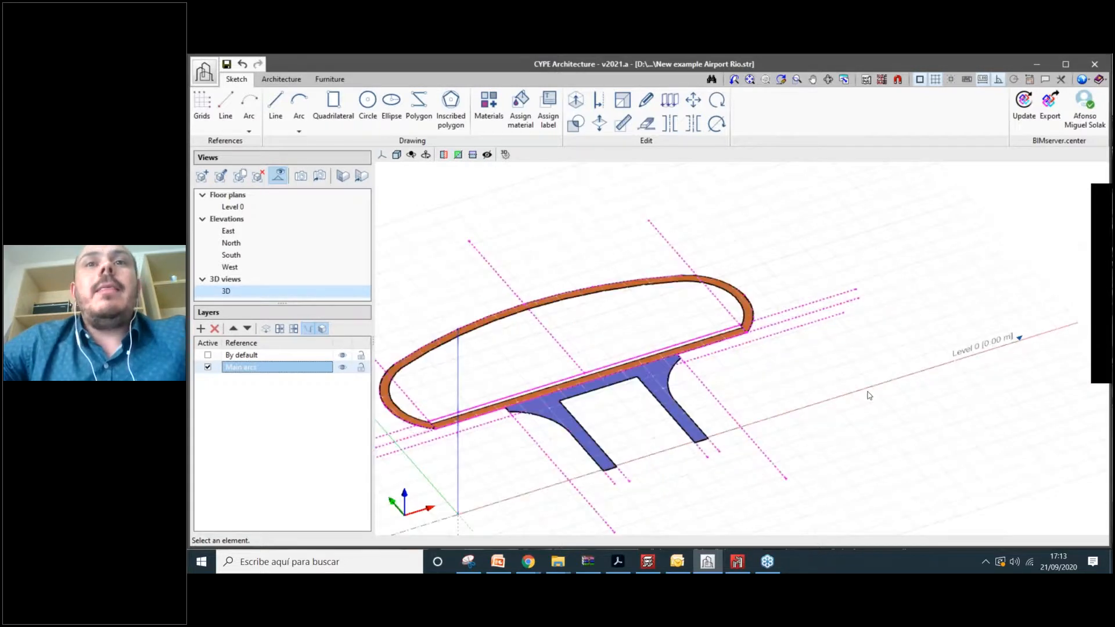
# Rotate the entire section with its reference lines 90 degrees about the axis along the column bases so it stands upright, and save the project.
pyautogui.scroll(-2, 869, 396)
pyautogui.scroll(-2, 660, 419)
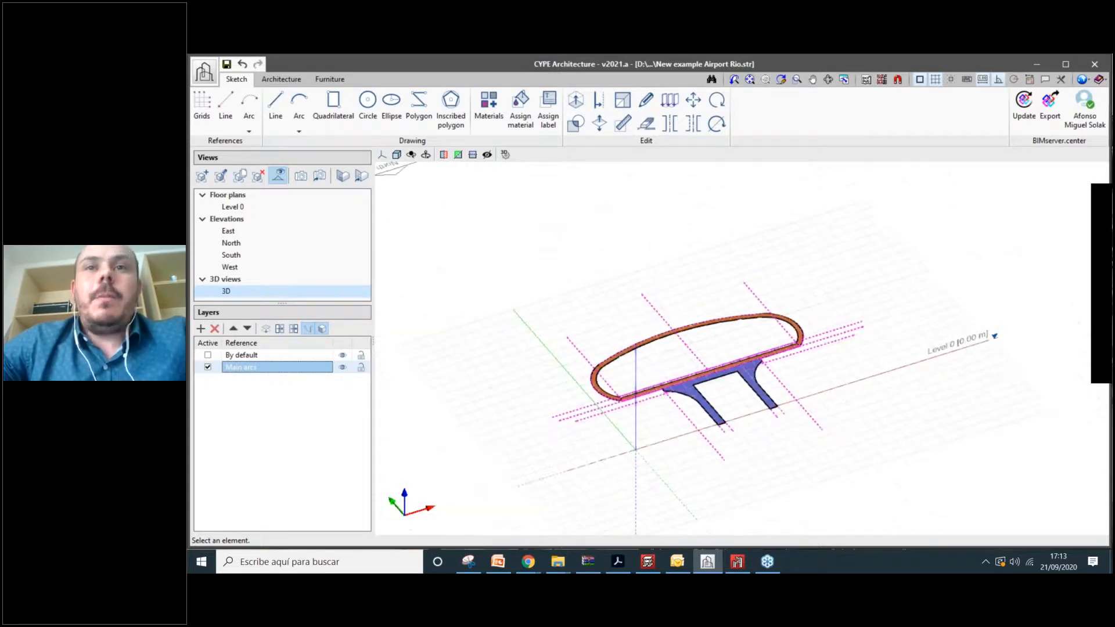
pyautogui.scroll(-2, 699, 423)
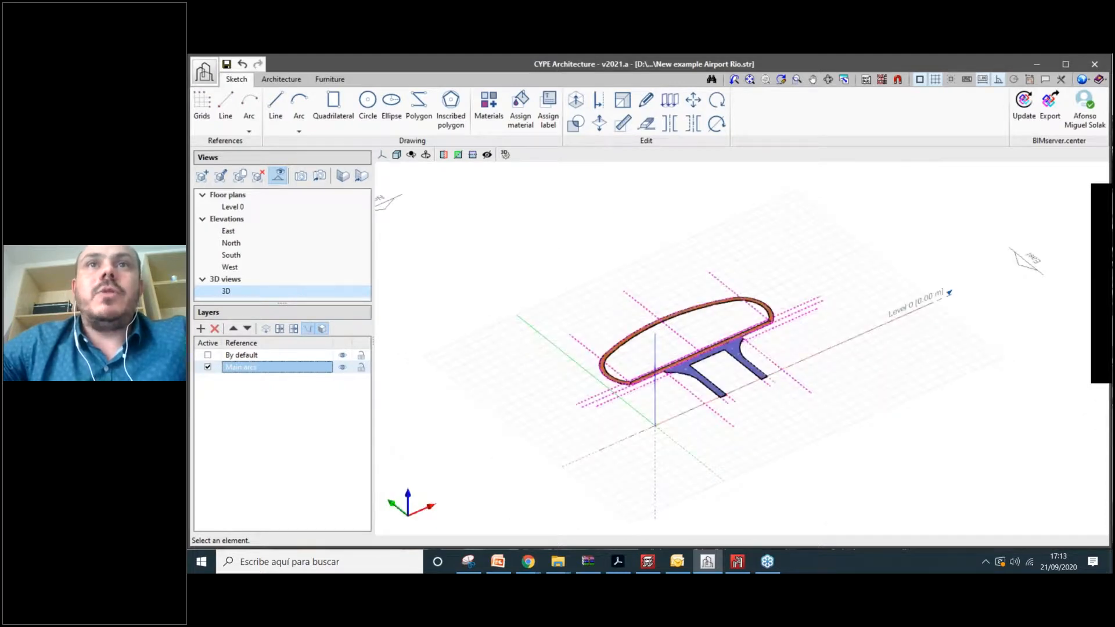
pyautogui.scroll(2, 682, 401)
pyautogui.scroll(-2, 682, 400)
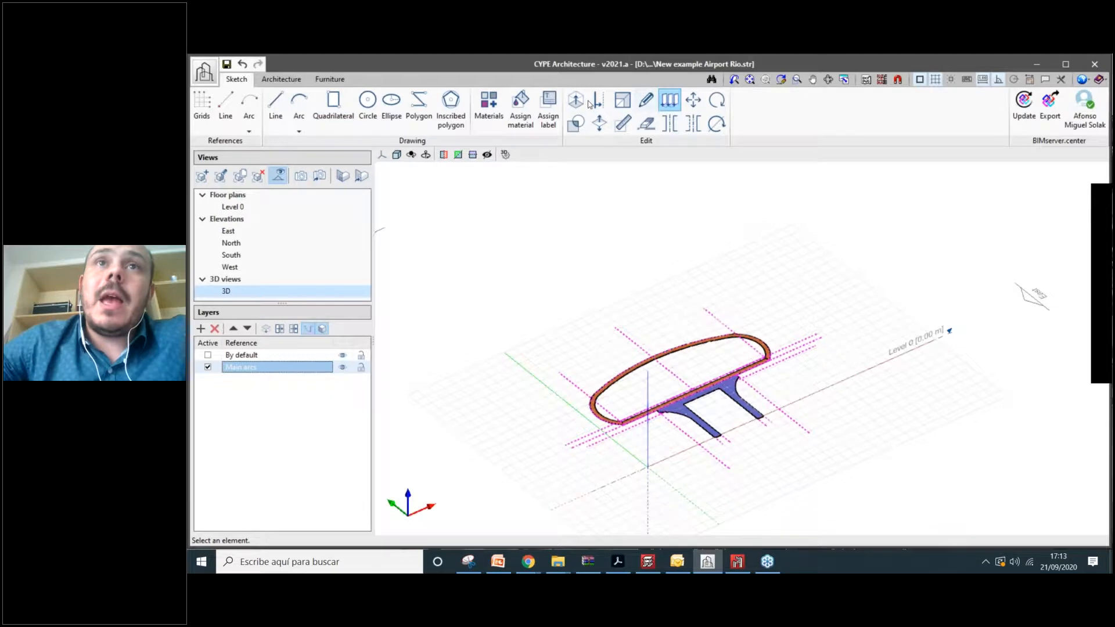
pyautogui.click(716, 123)
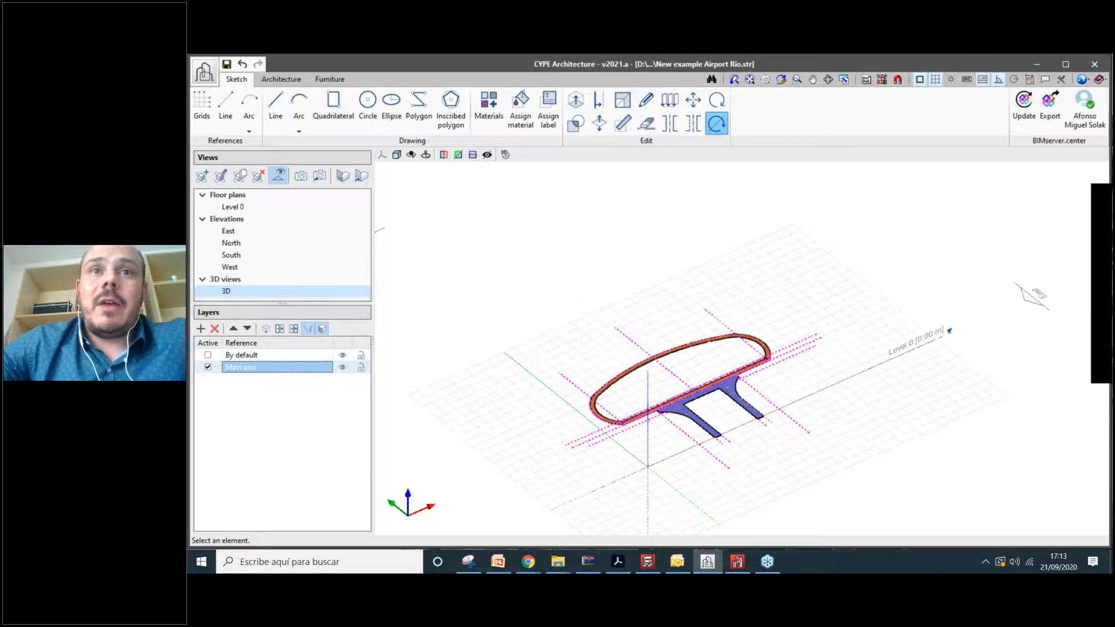
pyautogui.click(733, 419)
pyautogui.scroll(-3, 491, 266)
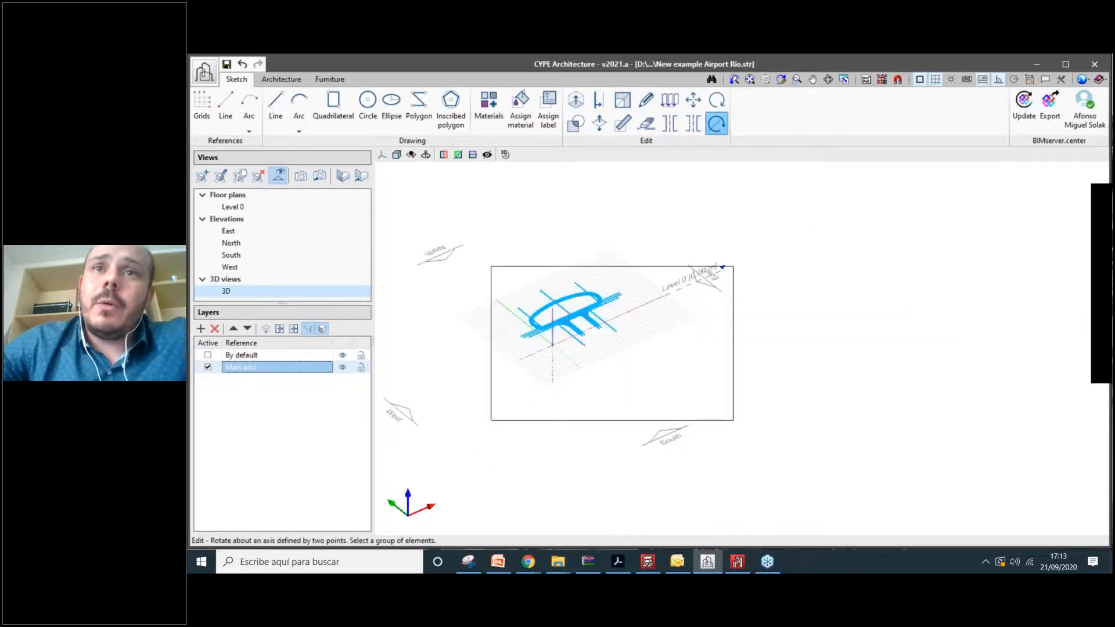
pyautogui.click(491, 266)
pyautogui.rightClick(491, 266)
pyautogui.scroll(3, 626, 300)
pyautogui.scroll(2, 655, 359)
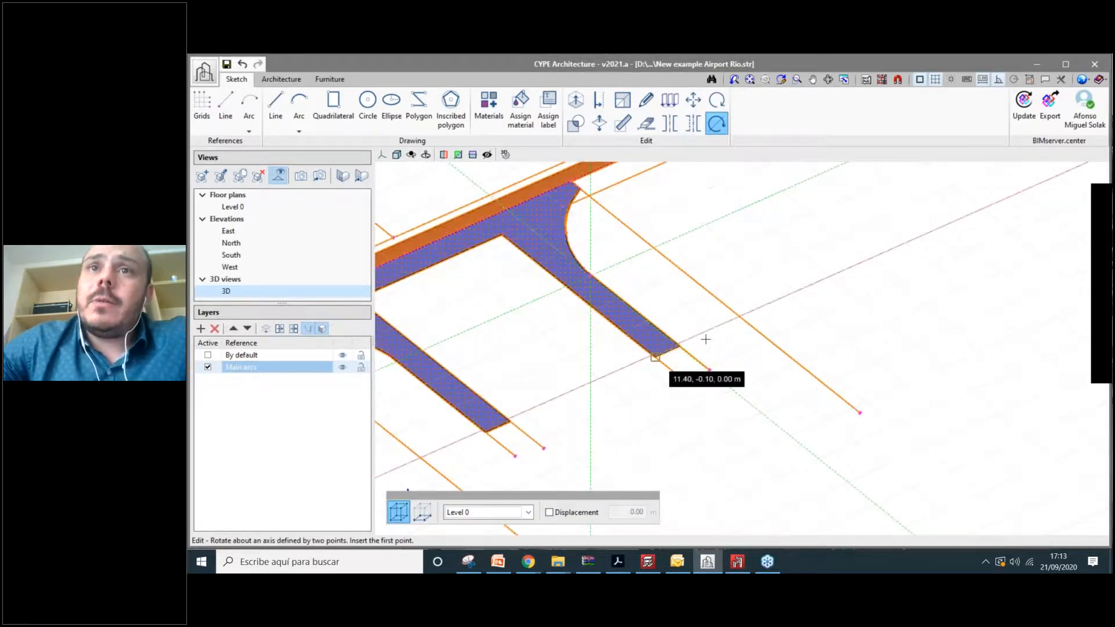
pyautogui.scroll(3, 706, 339)
pyautogui.click(705, 336)
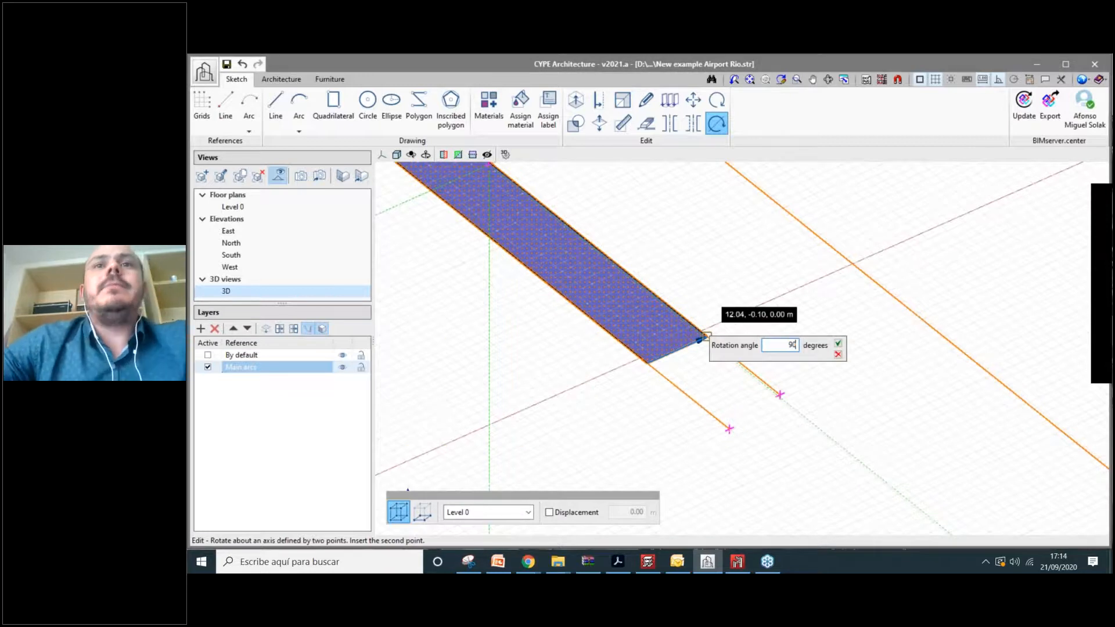
pyautogui.press('Return')
pyautogui.scroll(-8, 700, 342)
pyautogui.moveTo(697, 344); pyautogui.dragTo(593, 393, button='middle')
pyautogui.click(227, 64)
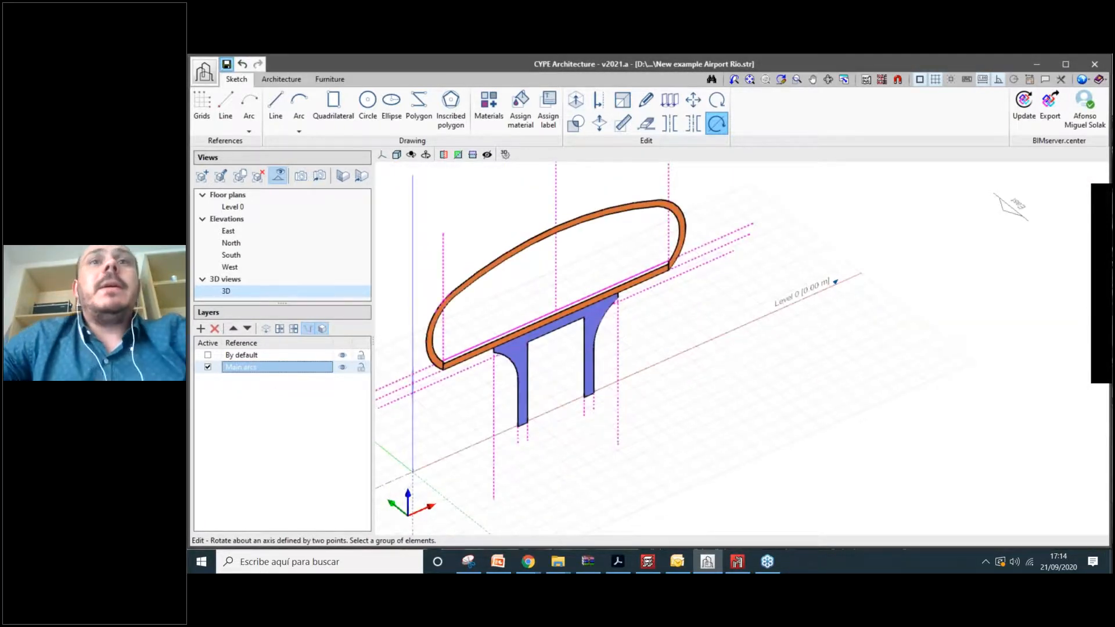
# Switch to the airport PDF in Acrobat to examine the arch spacing dimensions on the page 9 plan, and return to CYPE Architecture.
pyautogui.scroll(2, 396, 357)
pyautogui.moveTo(674, 325); pyautogui.dragTo(738, 384, button='middle')
pyautogui.scroll(-2, 738, 383)
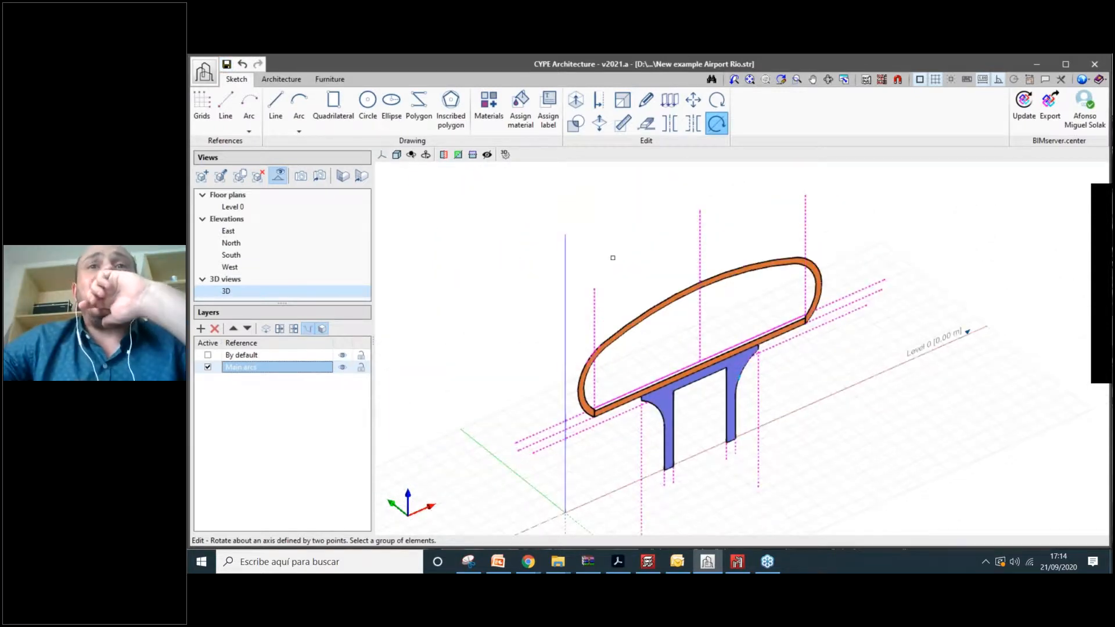
pyautogui.scroll(-1, 613, 257)
pyautogui.click(618, 561)
pyautogui.scroll(1, 639, 444)
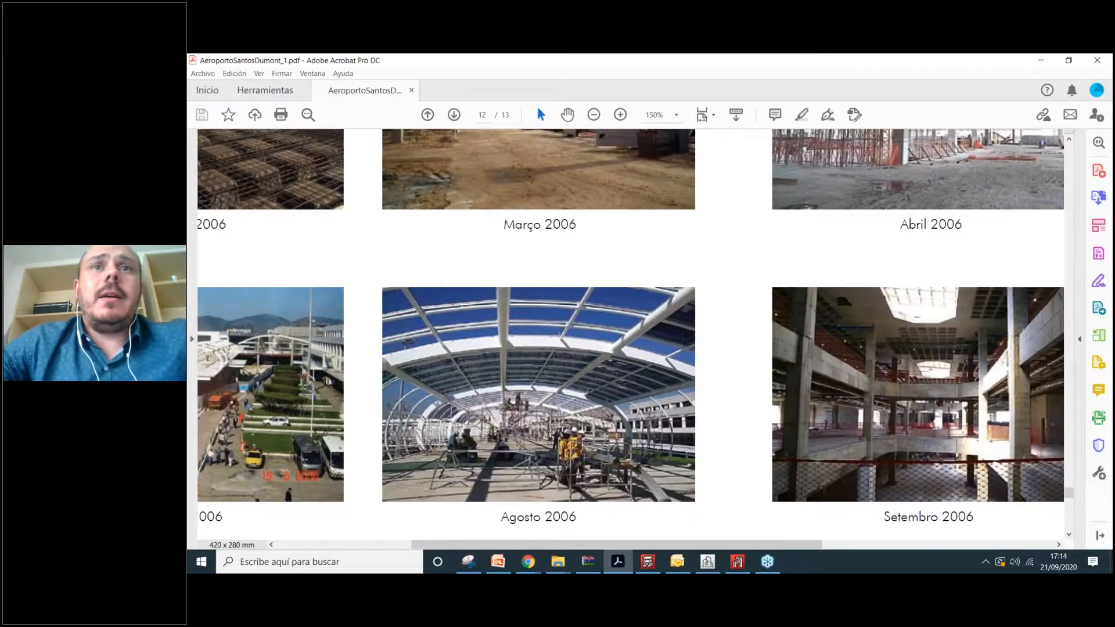
pyautogui.keyDown('ctrl'); pyautogui.scroll(-3, 650, 281); pyautogui.keyUp('ctrl')
pyautogui.scroll(1, 650, 281)
pyautogui.scroll(15, 898, 253)
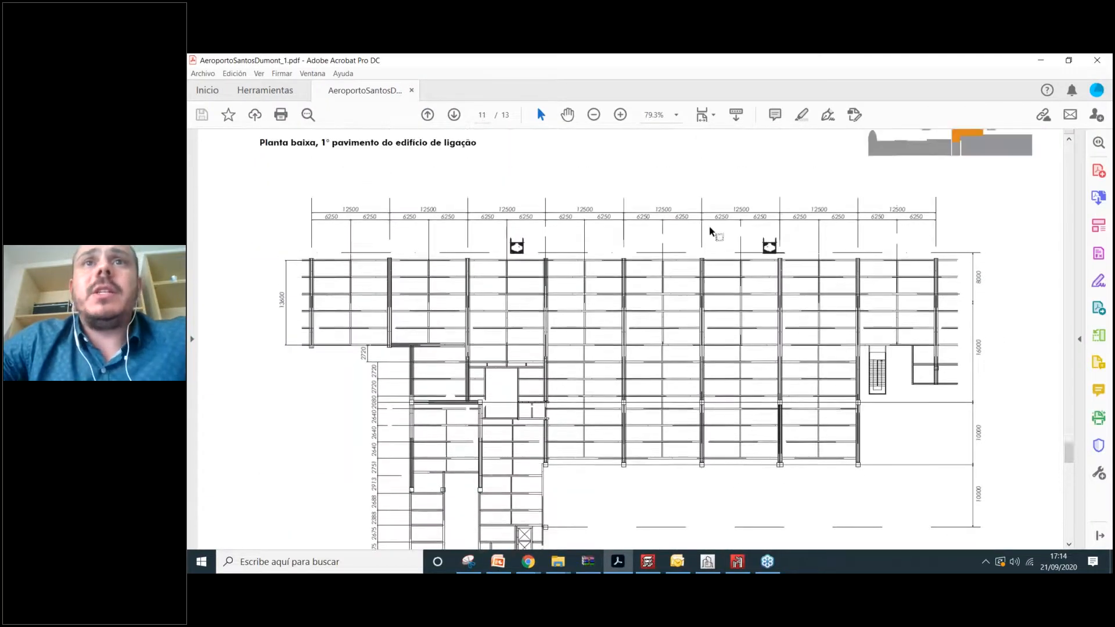
pyautogui.scroll(8, 716, 222)
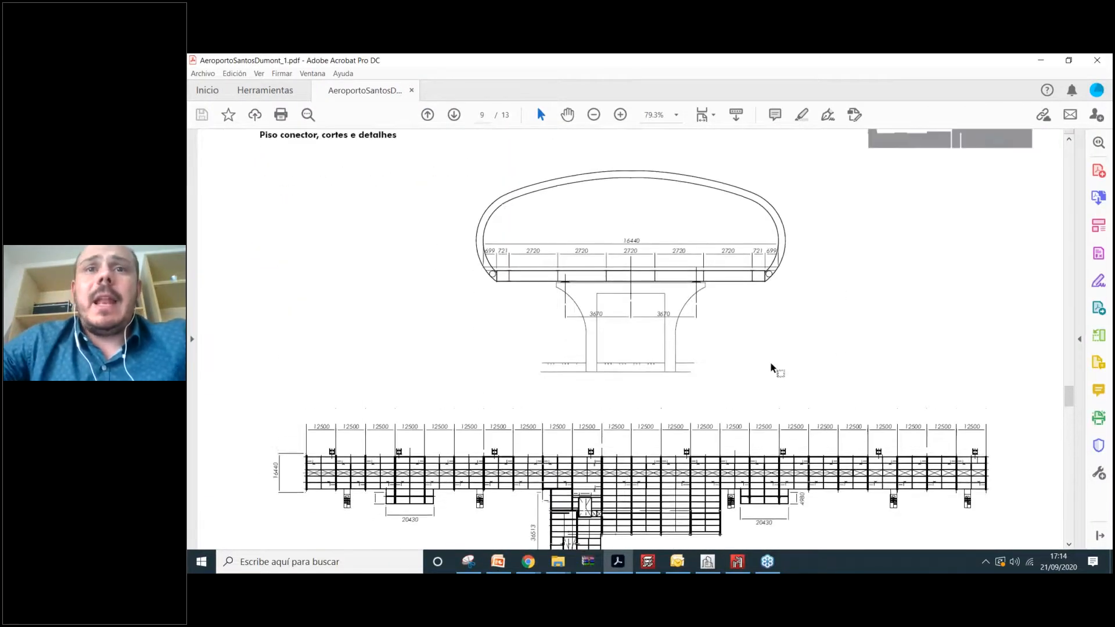
pyautogui.keyDown('ctrl'); pyautogui.scroll(4, 894, 491); pyautogui.keyUp('ctrl')
pyautogui.keyDown('ctrl'); pyautogui.scroll(2, 723, 174); pyautogui.keyUp('ctrl')
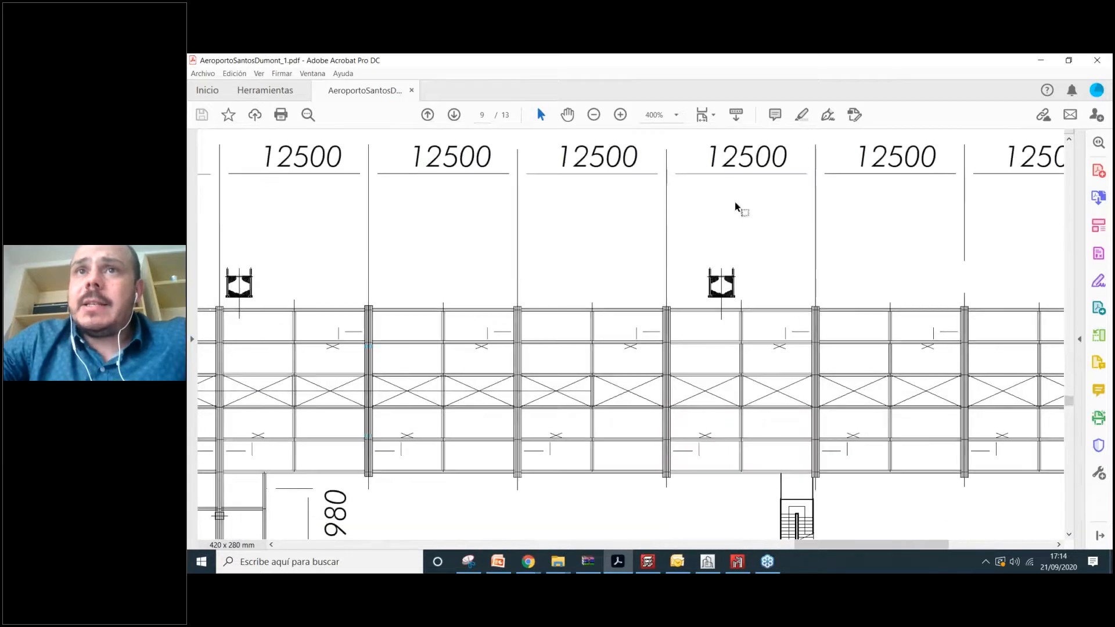
pyautogui.moveTo(712, 172); pyautogui.dragTo(748, 174)
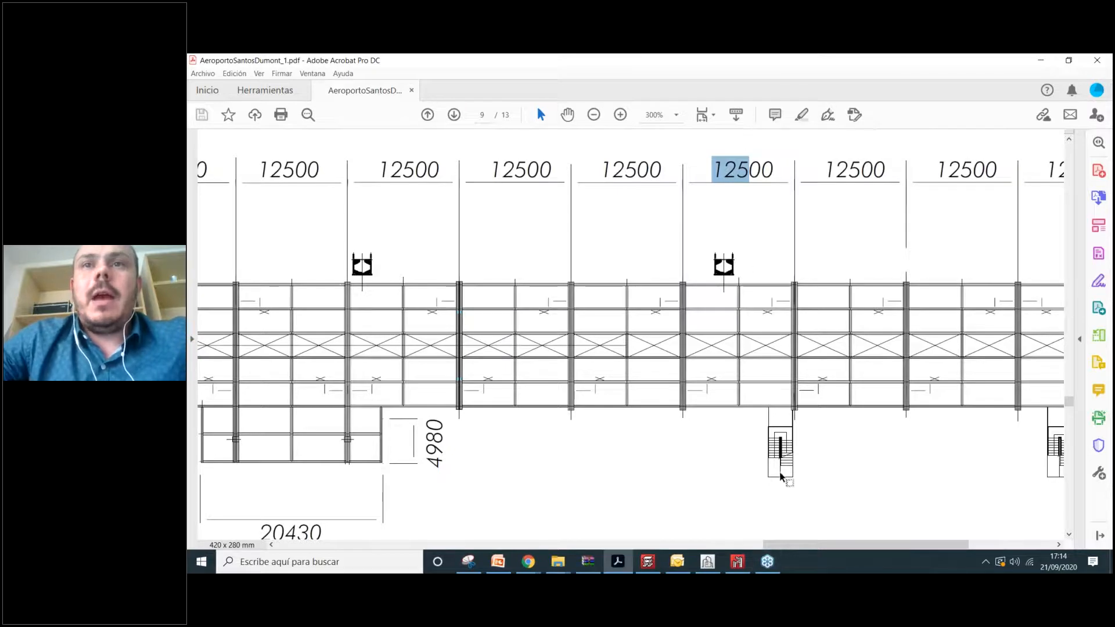
pyautogui.click(766, 561)
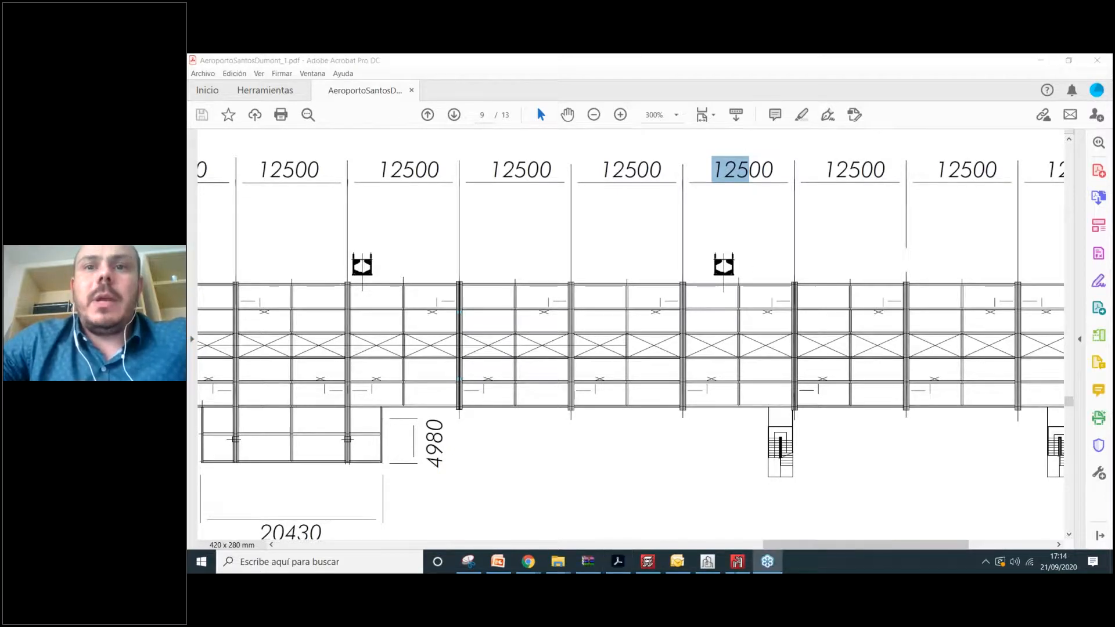
pyautogui.click(718, 563)
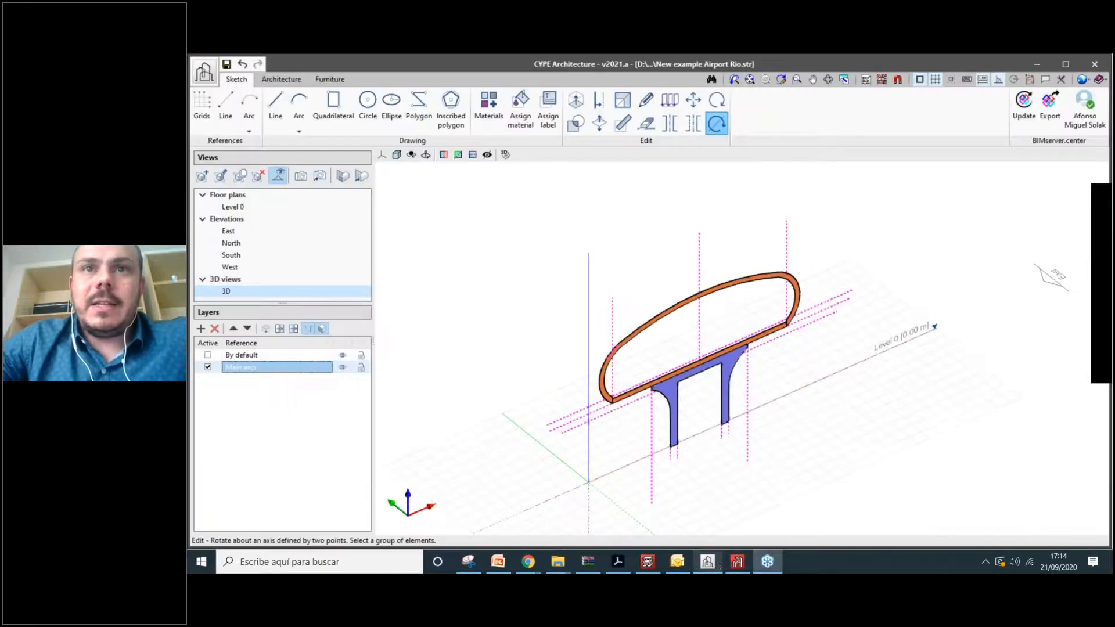
# Copy the whole upright section with its reference lines 12.5 m towards the south, from the base of its column.
pyautogui.click(670, 102)
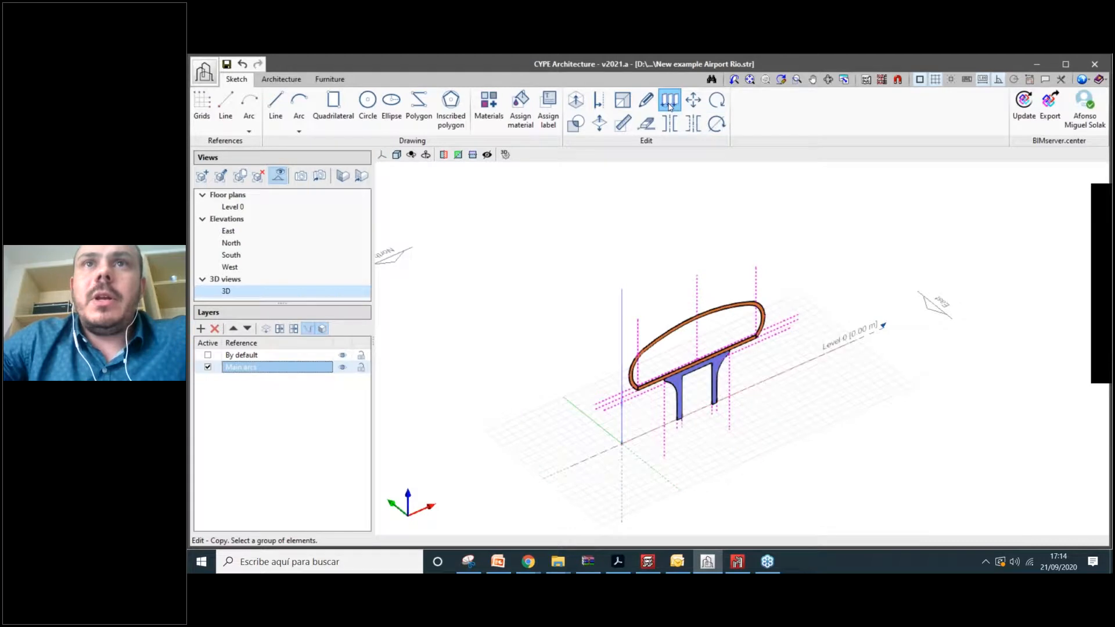
pyautogui.click(827, 497)
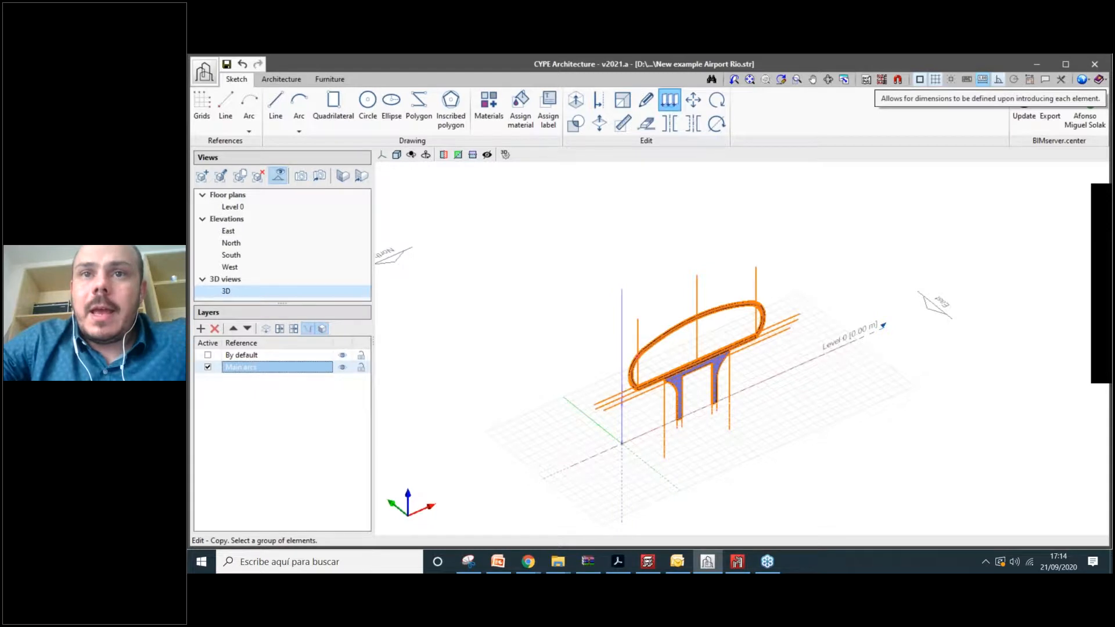
pyautogui.rightClick(683, 419)
pyautogui.click(681, 418)
pyautogui.write('12.5')
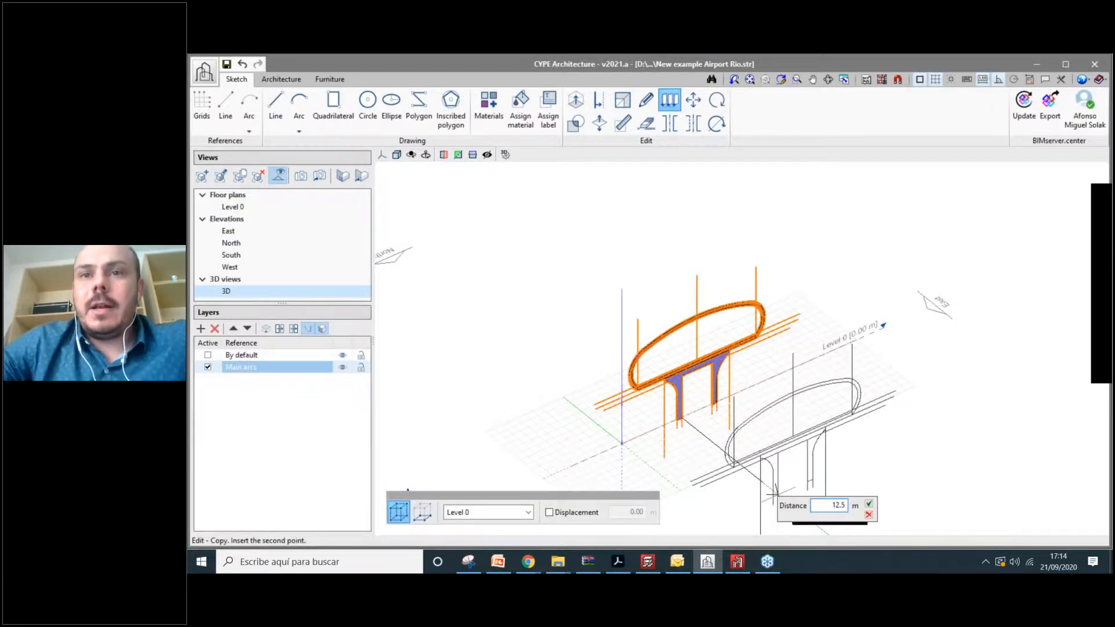
pyautogui.press('Return')
pyautogui.scroll(-3, 777, 494)
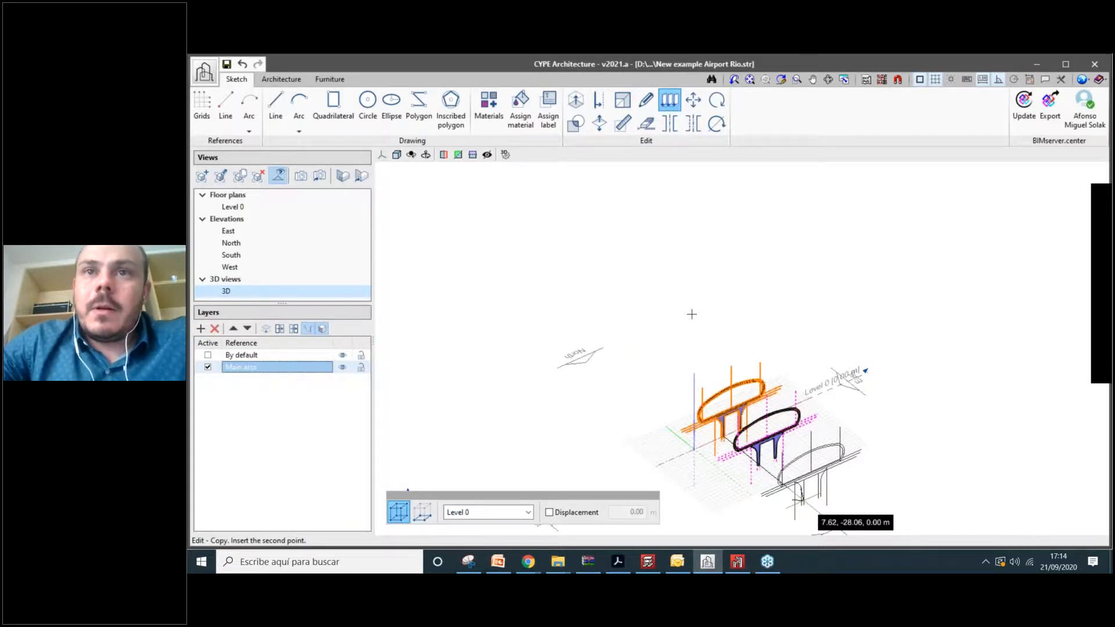
# Add three more copies of the section north of the original, snapping to successive column bases to keep the 12.5 m spacing.
pyautogui.rightClick(691, 314)
pyautogui.scroll(1, 691, 314)
pyautogui.scroll(6, 769, 505)
pyautogui.click(715, 350)
pyautogui.scroll(-2, 715, 349)
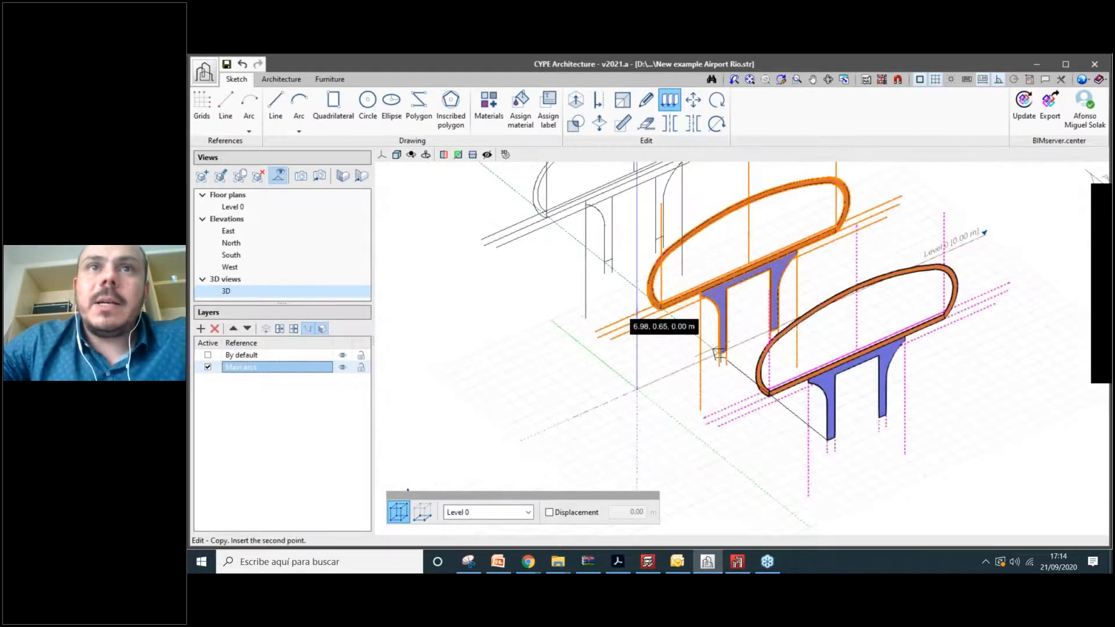
pyautogui.scroll(2, 747, 474)
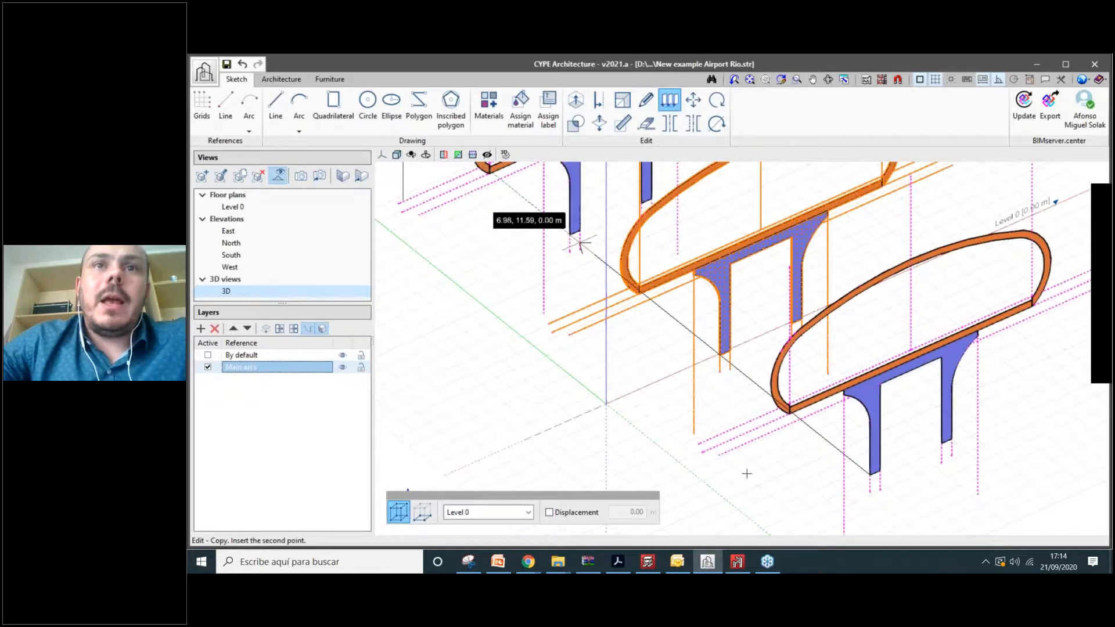
pyautogui.click(592, 322)
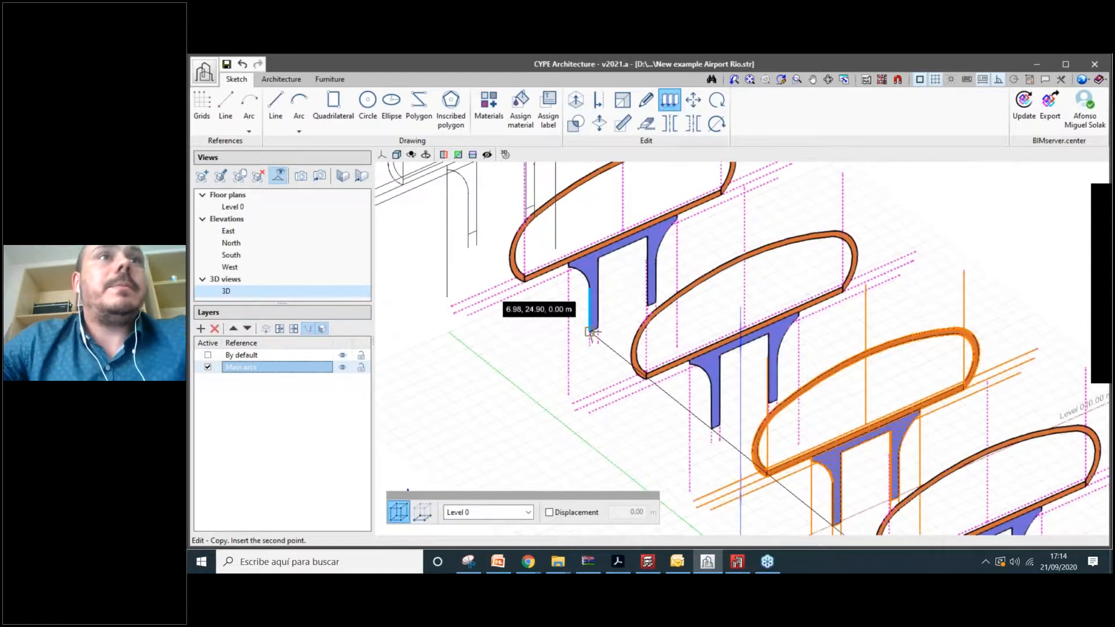
pyautogui.scroll(-3, 592, 323)
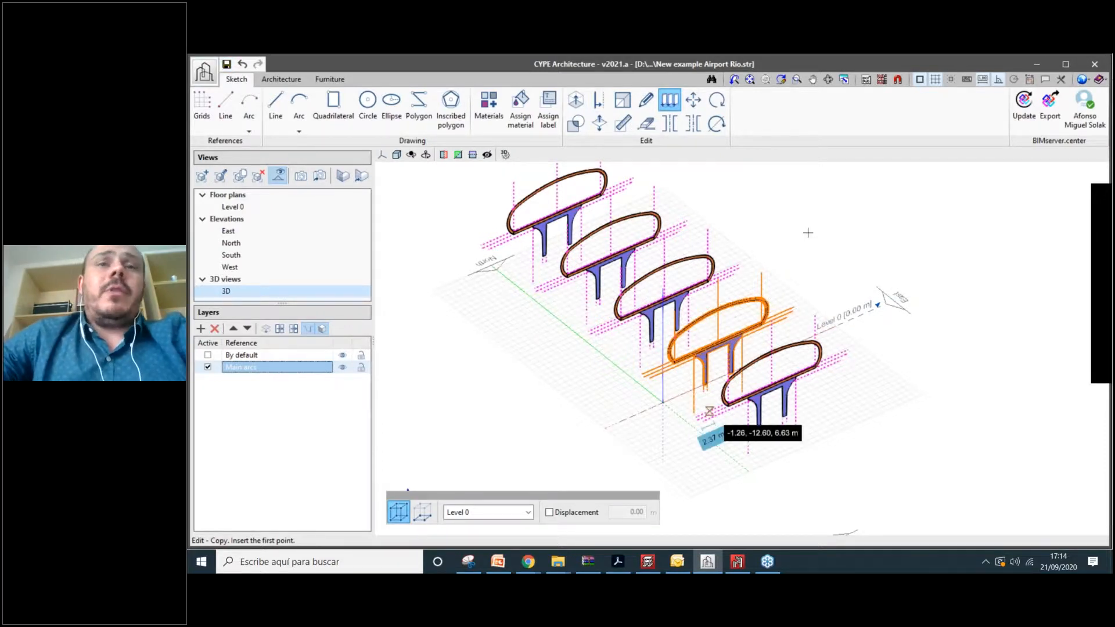
pyautogui.moveTo(808, 233); pyautogui.dragTo(928, 177, button='middle')
# Export the model to the BIMserver.center project as an IFC file named Architecture and close the export notice.
pyautogui.click(1049, 108)
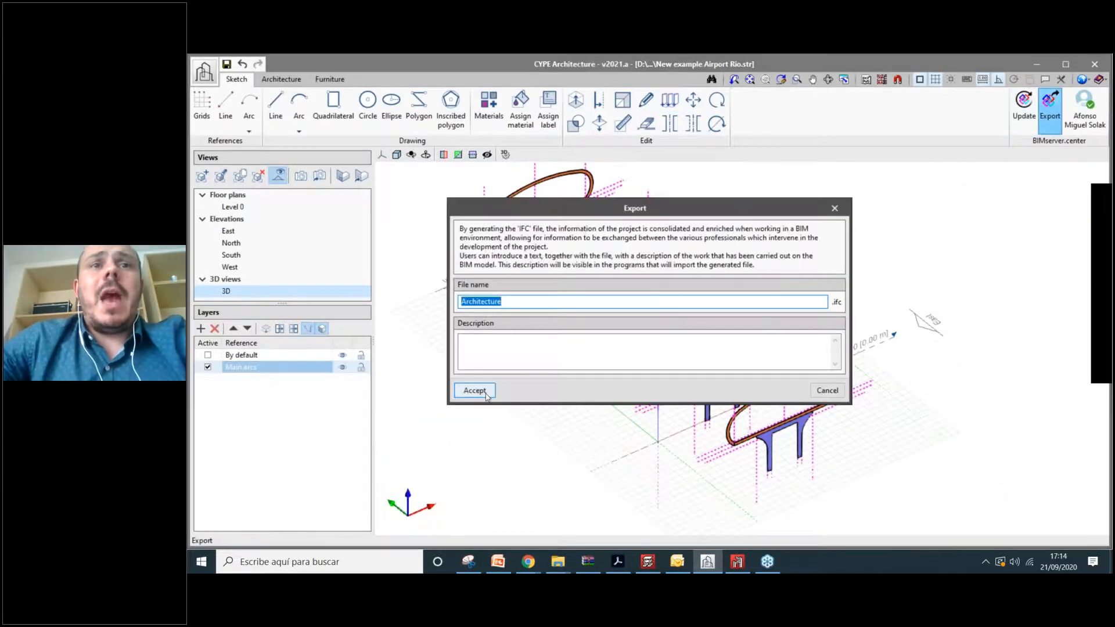
pyautogui.click(486, 394)
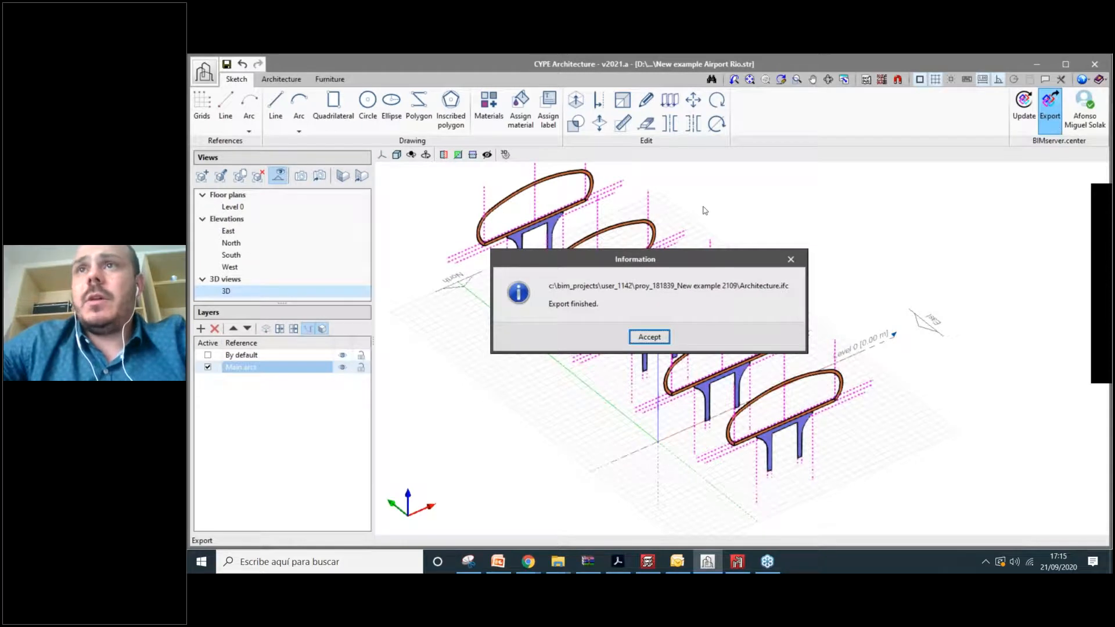
pyautogui.moveTo(570, 285); pyautogui.dragTo(566, 299)
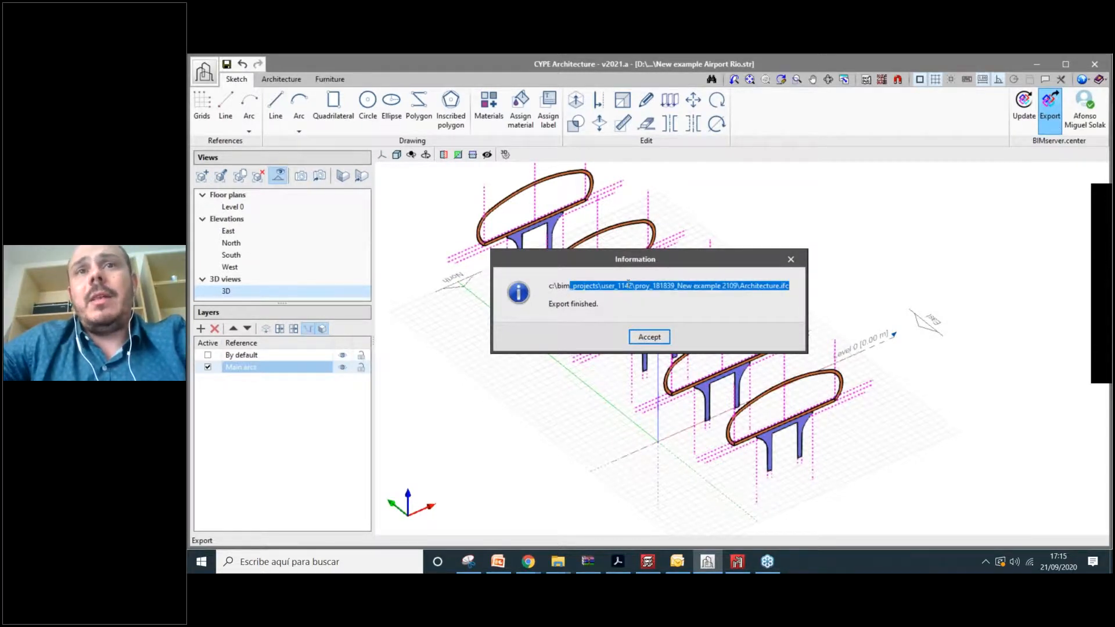
pyautogui.click(549, 284)
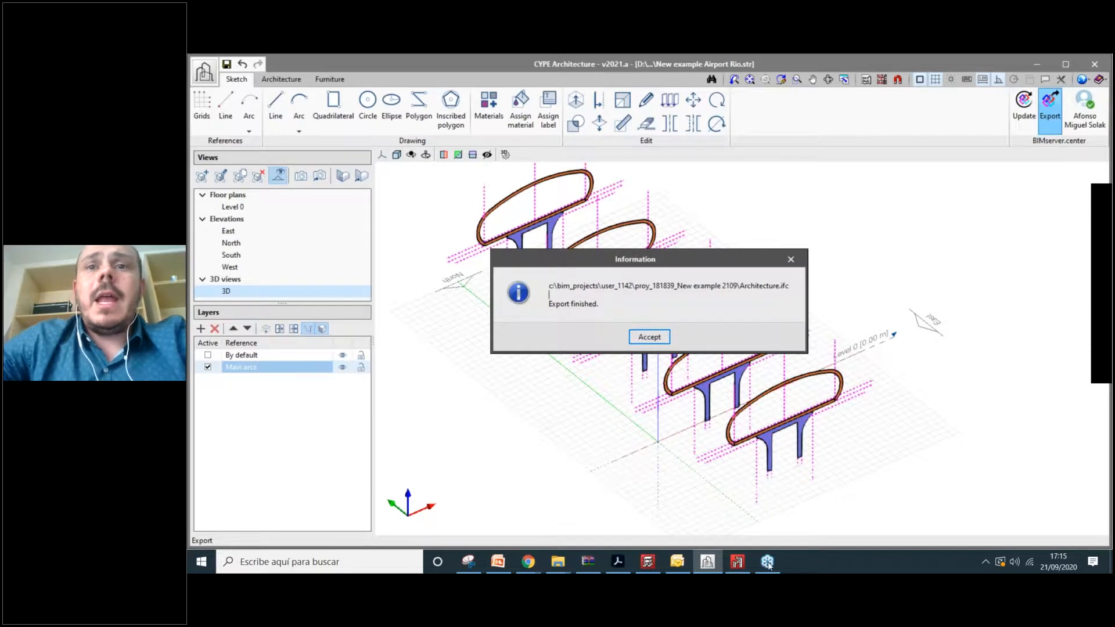
pyautogui.press('Return')
# Switch to StruBIM CYPE 3D and create an empty project named new222, keeping the default general data.
pyautogui.click(736, 563)
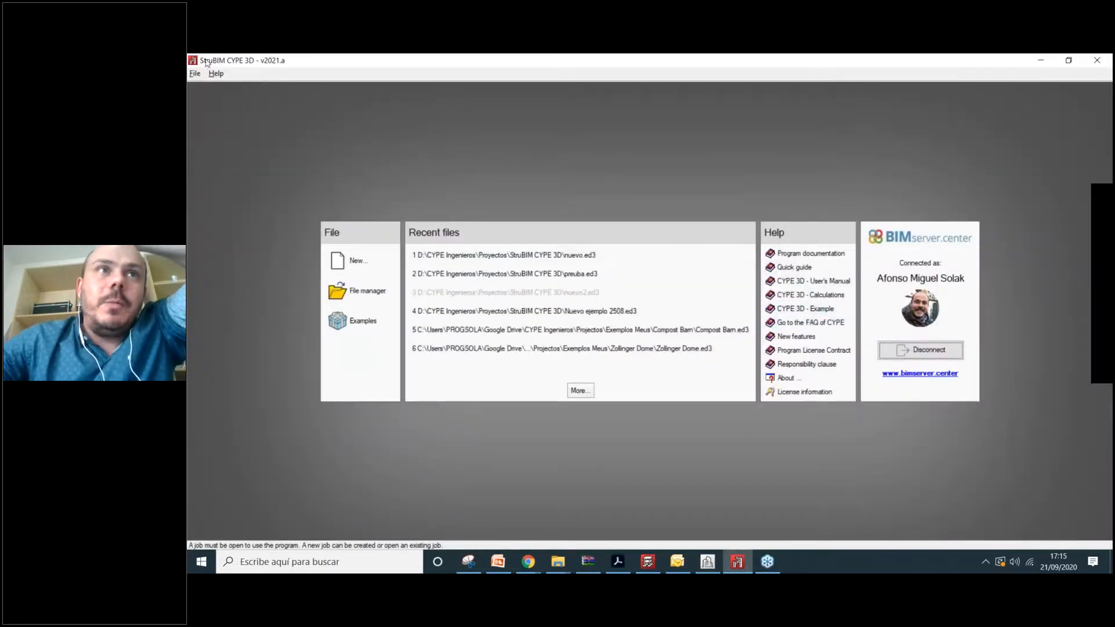
pyautogui.click(353, 261)
pyautogui.click(584, 291)
pyautogui.write('02')
pyautogui.click(541, 360)
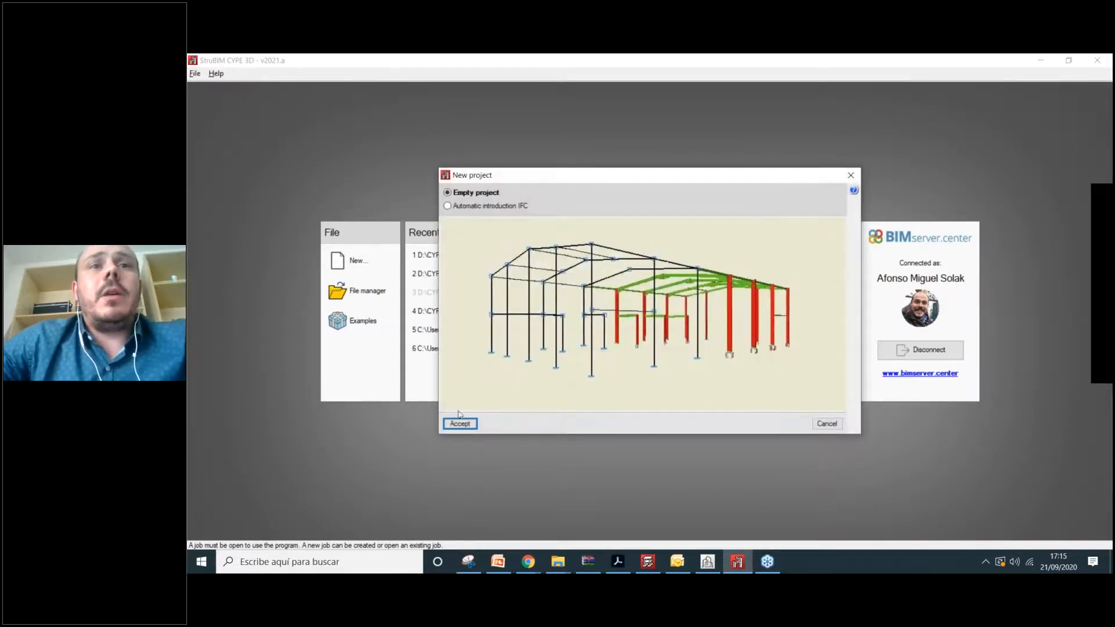
pyautogui.press('Return')
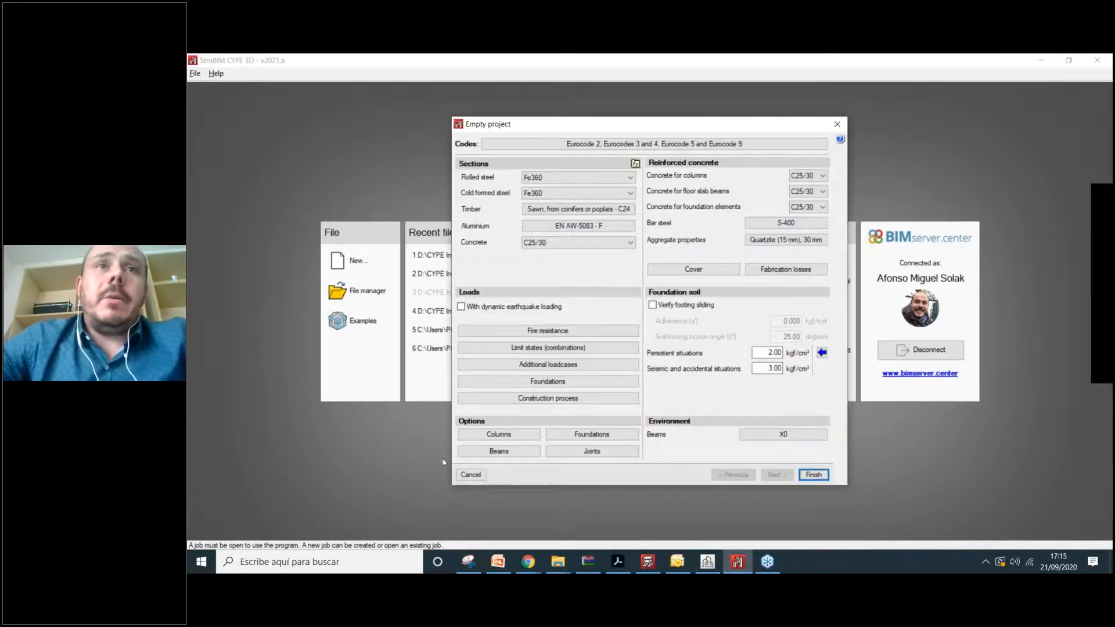
pyautogui.click(552, 347)
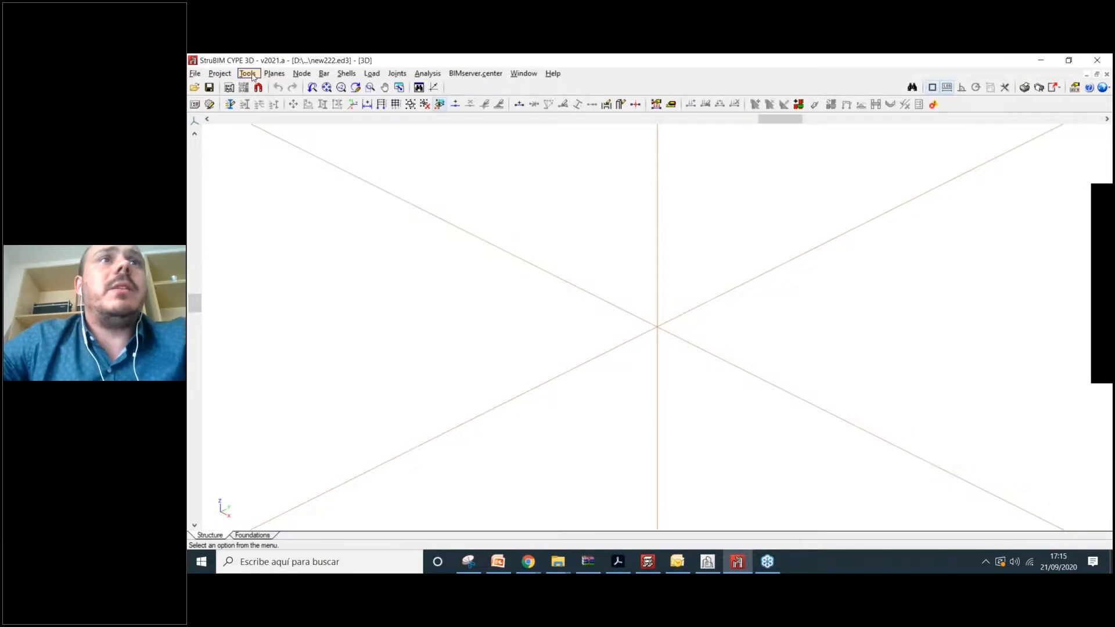
# Look over the copy, rotate and import tools in StruBIM CYPE 3D, and switch back to CYPE Architecture to view the section series.
pyautogui.click(252, 75)
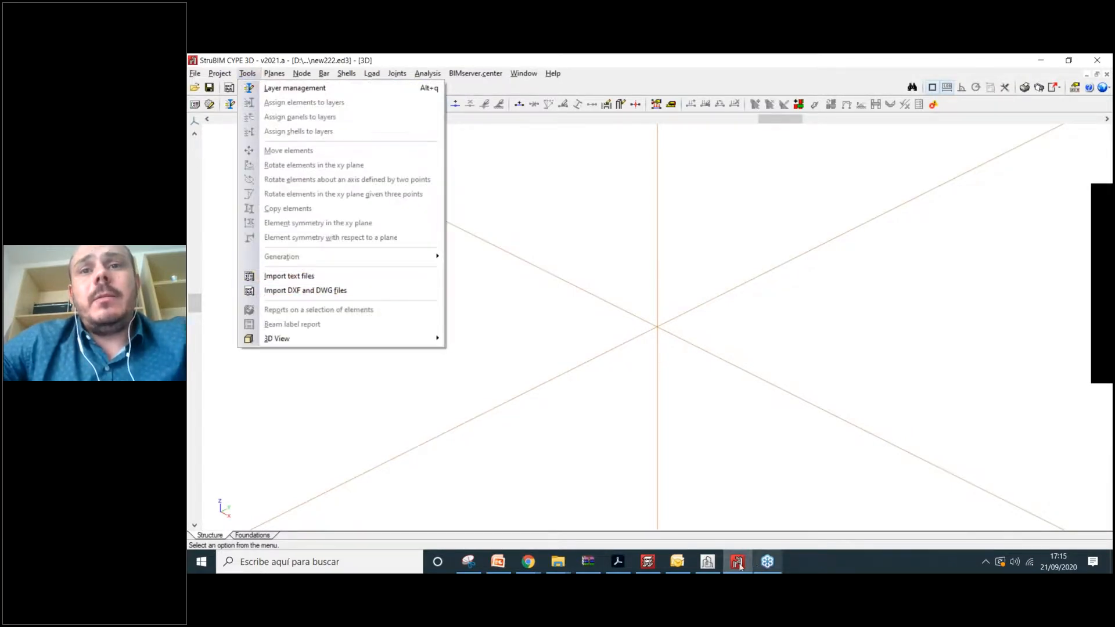
pyautogui.click(707, 562)
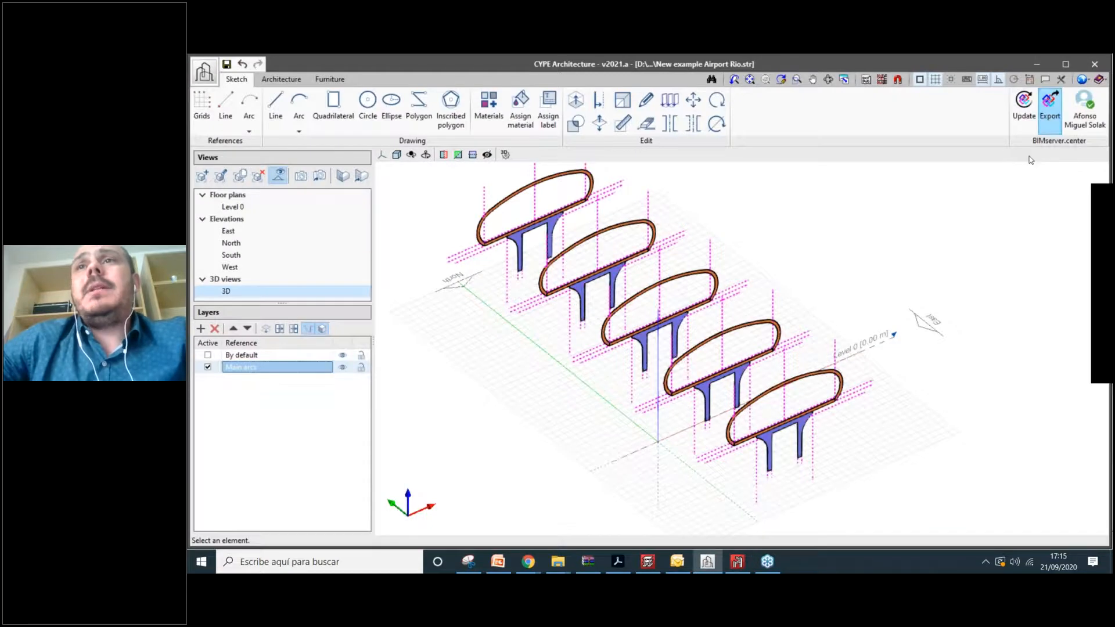
pyautogui.moveTo(873, 256); pyautogui.dragTo(873, 278, button='middle')
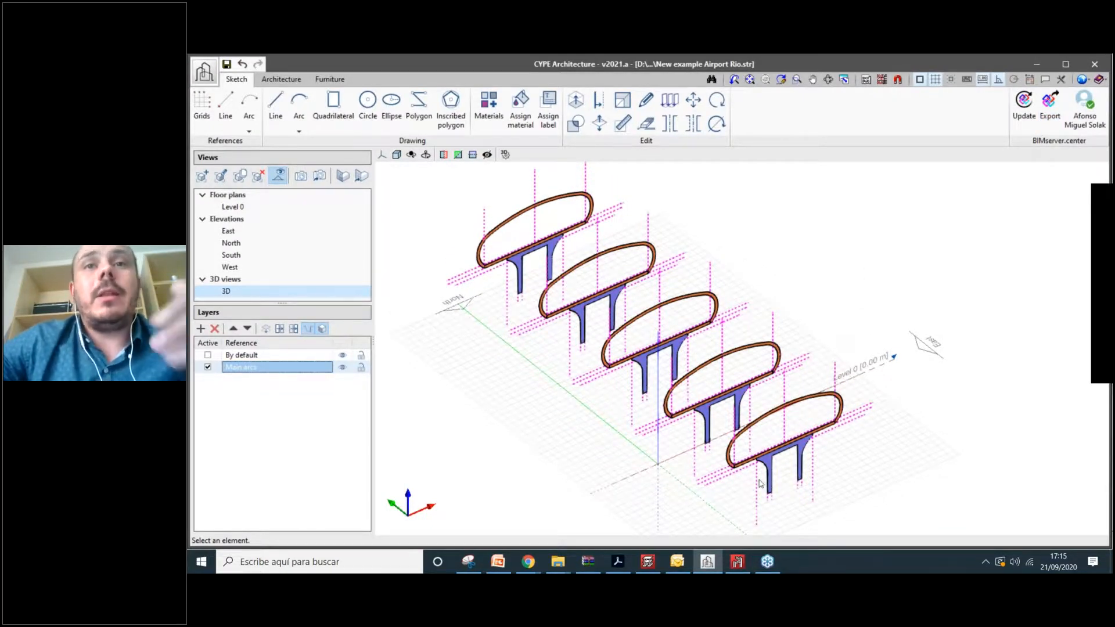
# Switch to StruBIM CYPE 3D, start the DXF and DWG file import, and browse to the Windows (C:) drive.
pyautogui.click(743, 567)
pyautogui.click(247, 73)
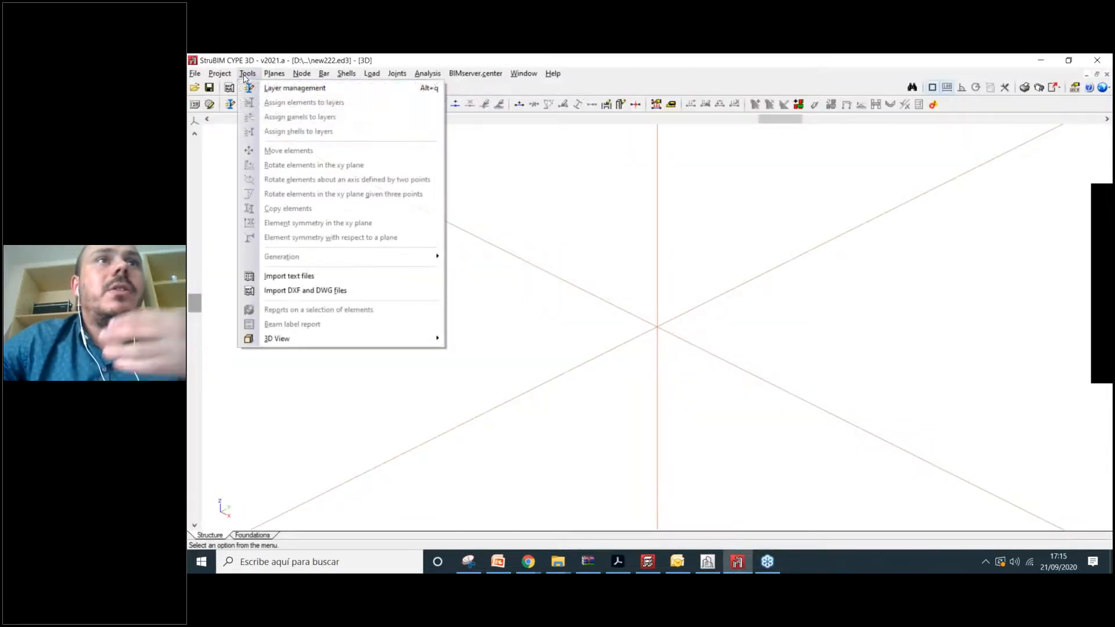
pyautogui.click(282, 290)
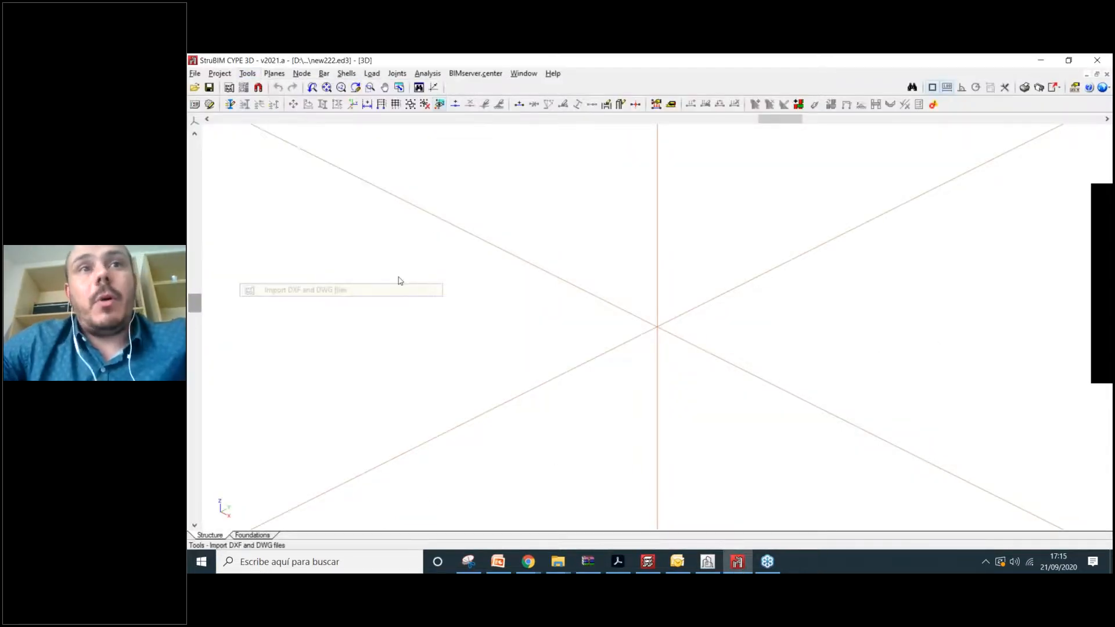
pyautogui.click(361, 109)
pyautogui.click(347, 109)
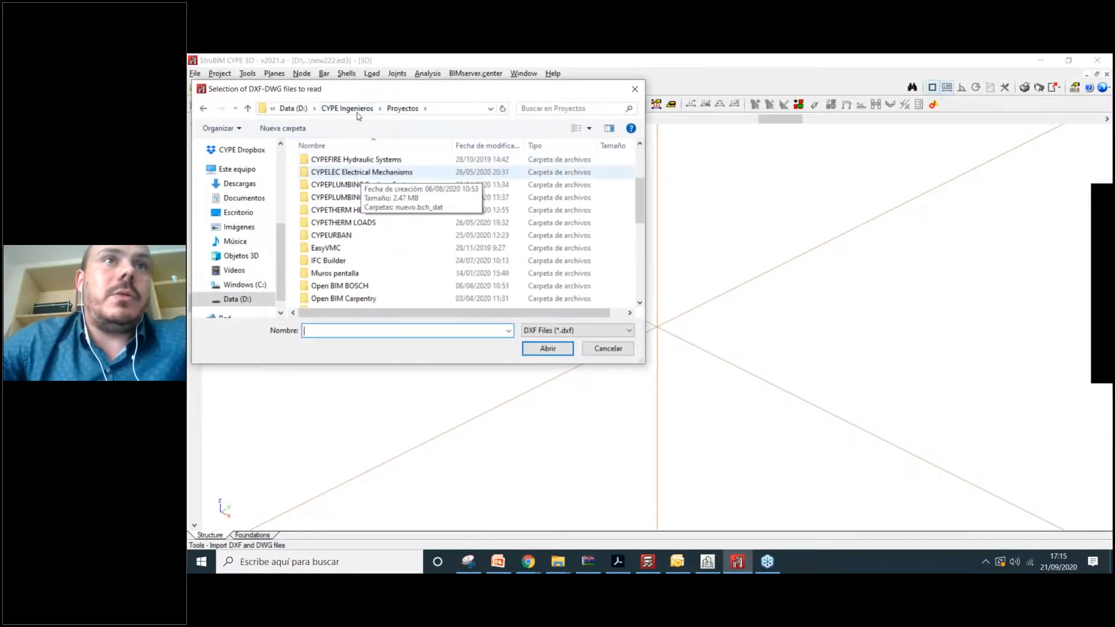
pyautogui.scroll(1, 380, 164)
pyautogui.scroll(2, 241, 238)
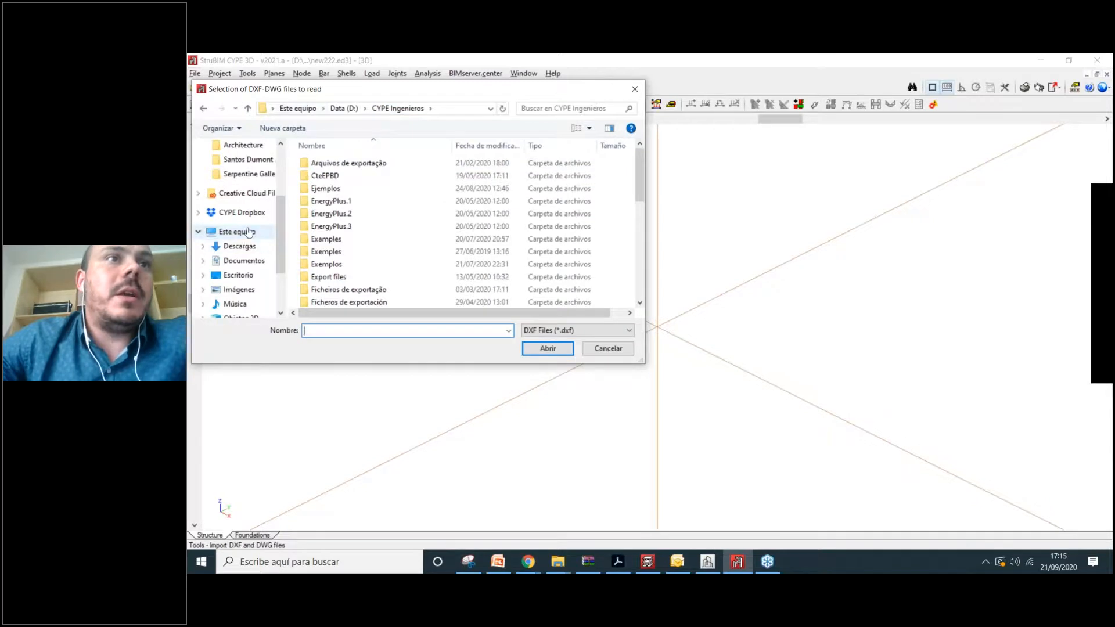
pyautogui.click(236, 230)
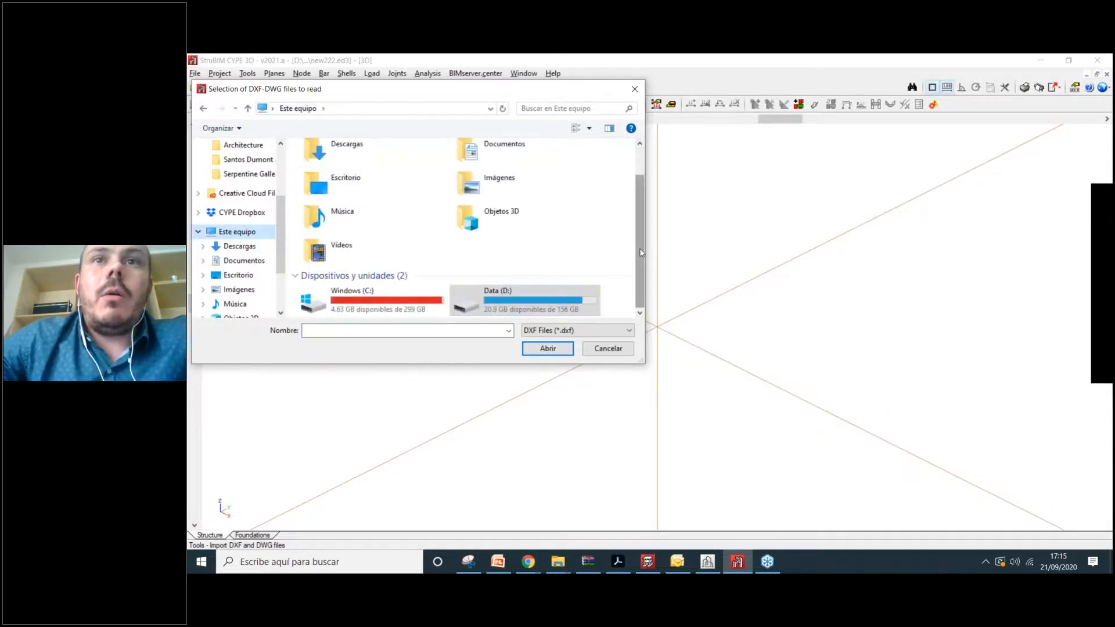
pyautogui.doubleClick(361, 298)
pyautogui.scroll(-3, 342, 256)
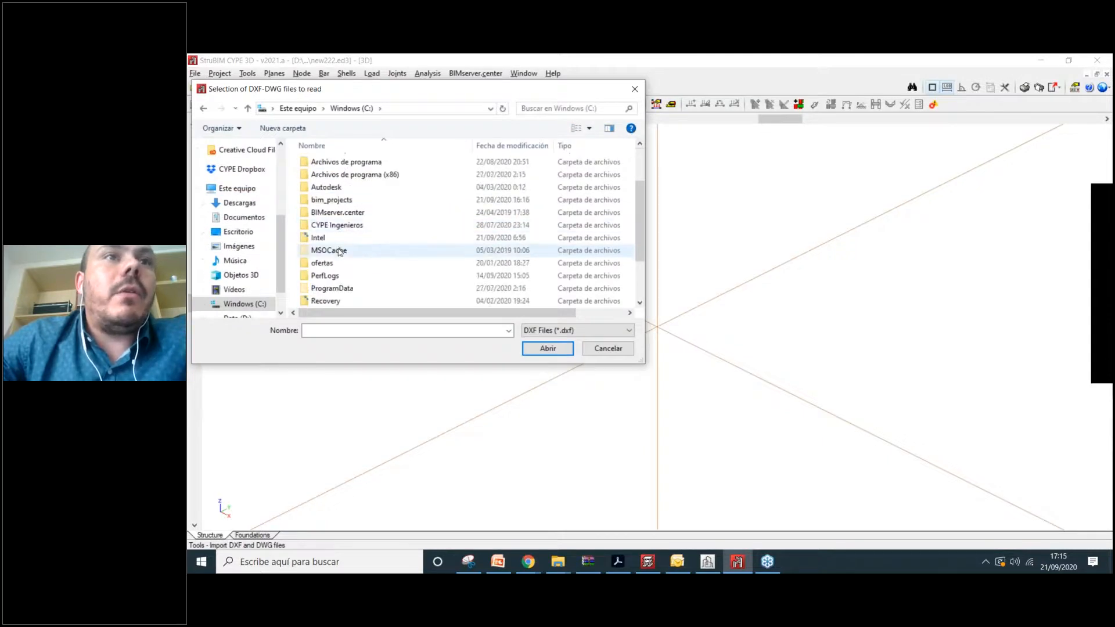
pyautogui.scroll(-2, 340, 251)
pyautogui.scroll(3, 342, 252)
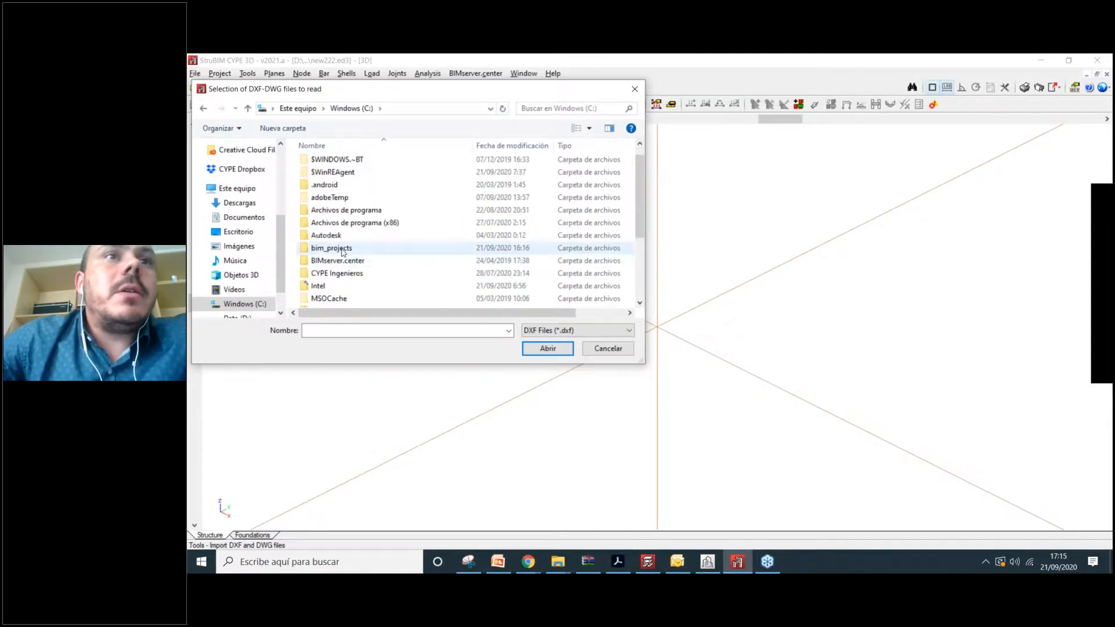
# Open the 3D Sketch DWG file from the Architecture folder of the New example 2109 project within bim_projects.
pyautogui.doubleClick(343, 251)
pyautogui.click(351, 178)
pyautogui.doubleClick(352, 177)
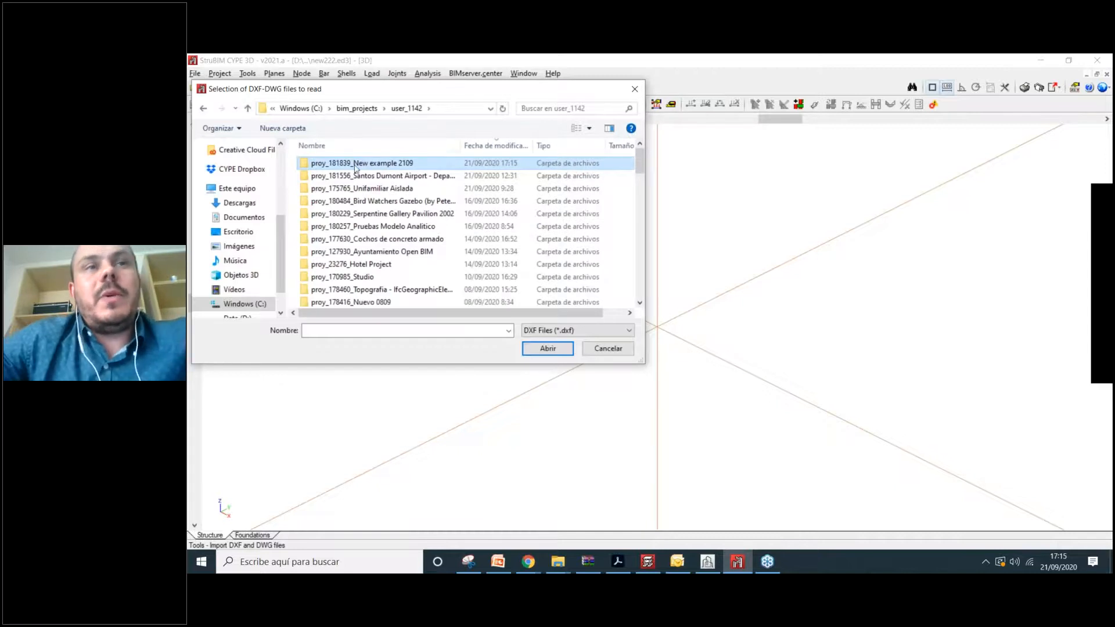
pyautogui.doubleClick(380, 165)
pyautogui.doubleClick(379, 164)
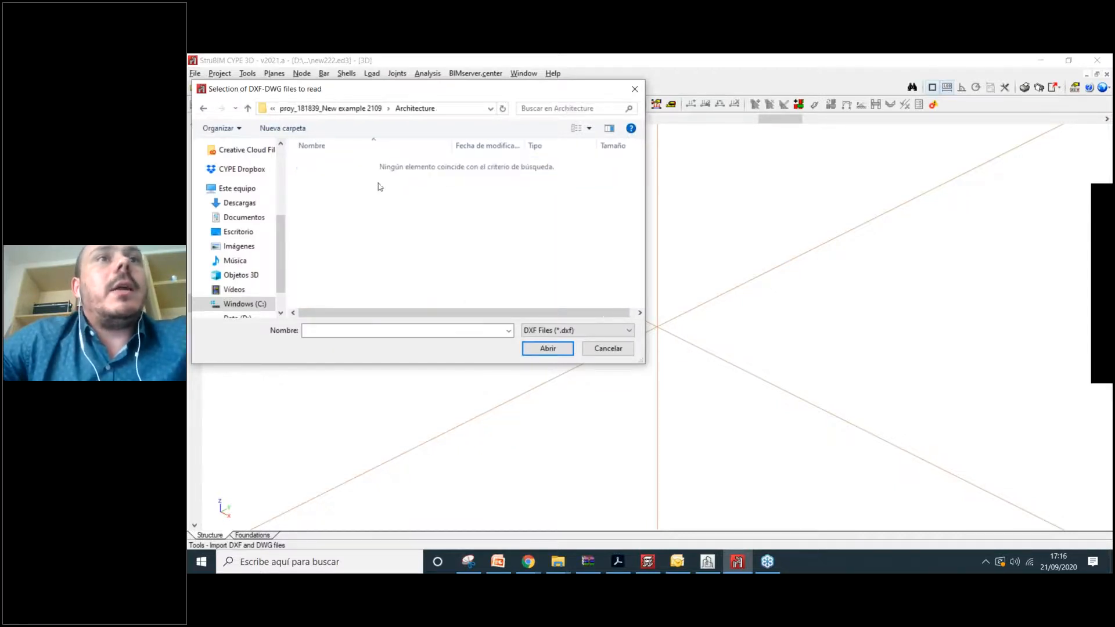
pyautogui.click(574, 329)
pyautogui.click(569, 347)
pyautogui.click(345, 165)
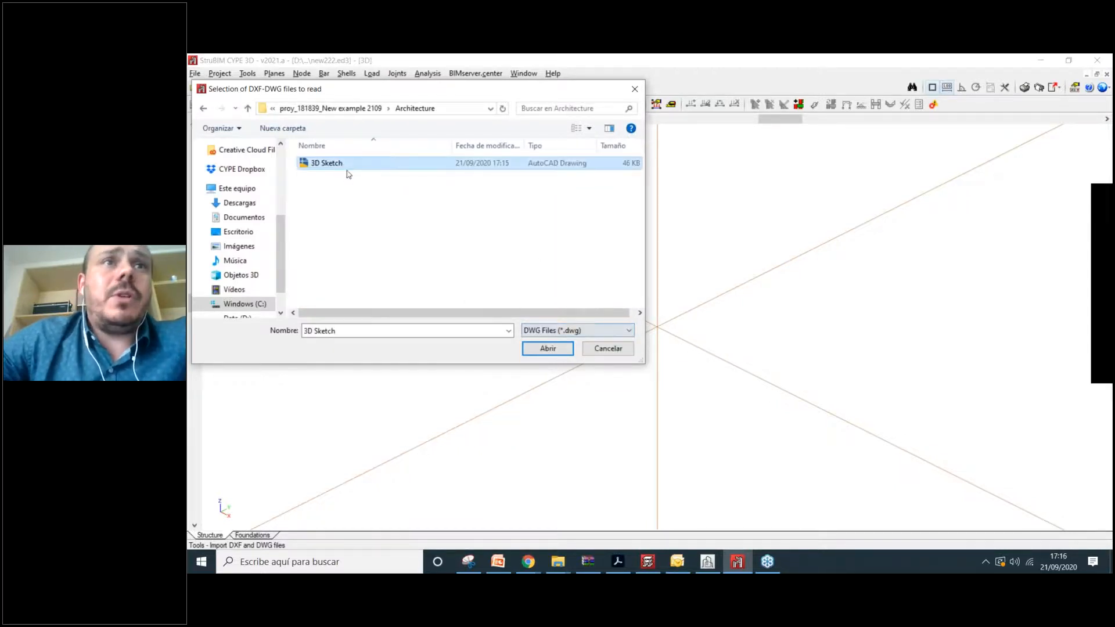
pyautogui.click(562, 349)
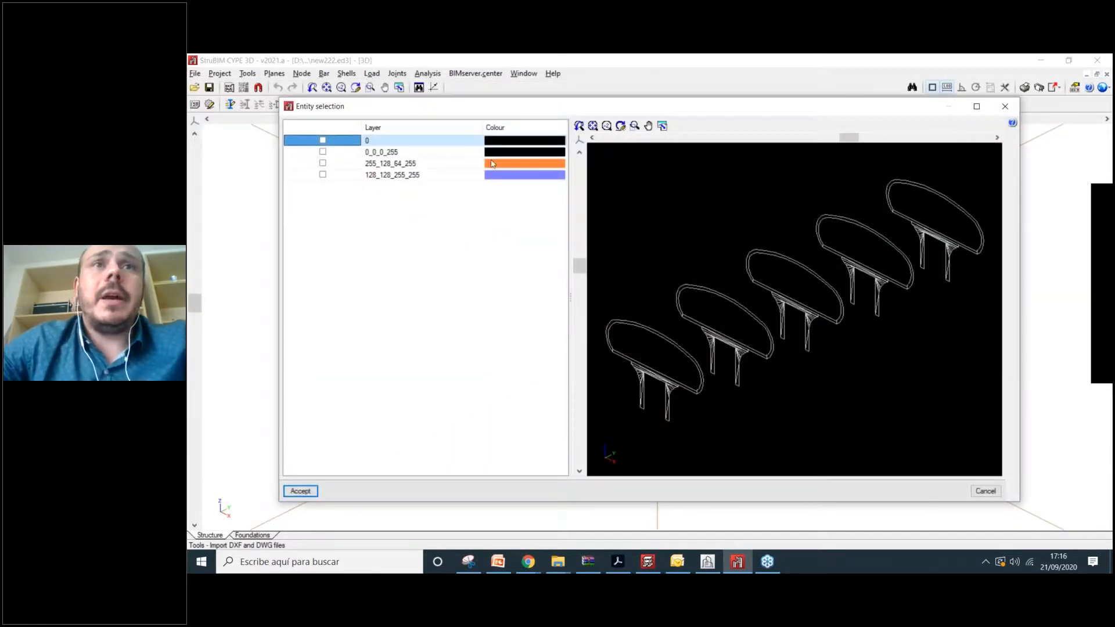
# Import the drawing layers 0_0_0_255, 255_128_64_255 and 128_128_255_255.
pyautogui.click(322, 151)
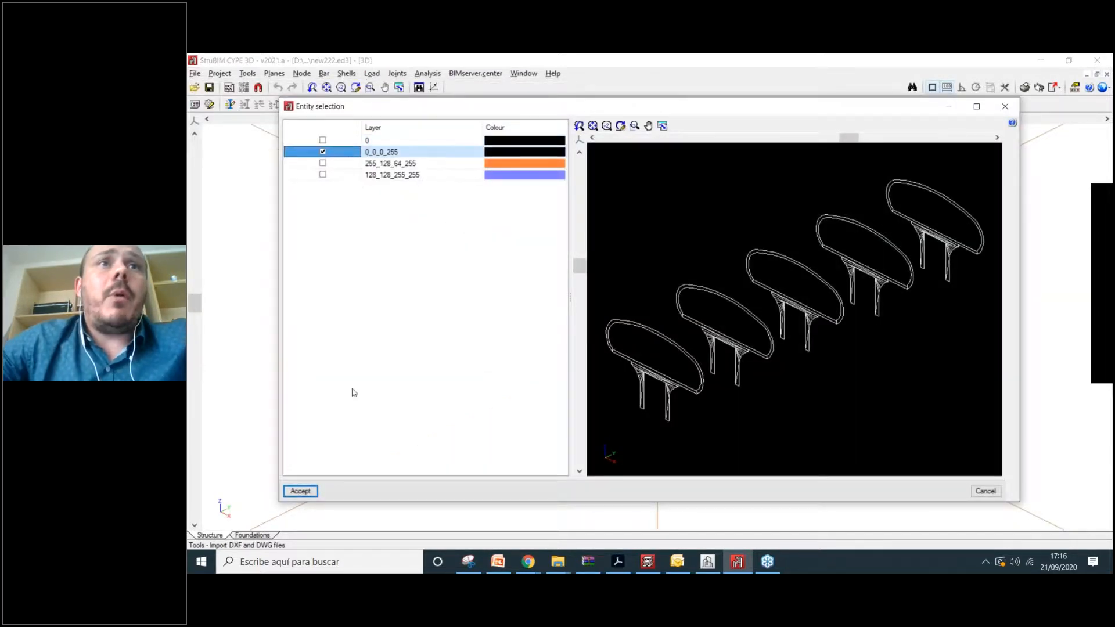
pyautogui.click(323, 174)
pyautogui.click(323, 163)
pyautogui.click(310, 491)
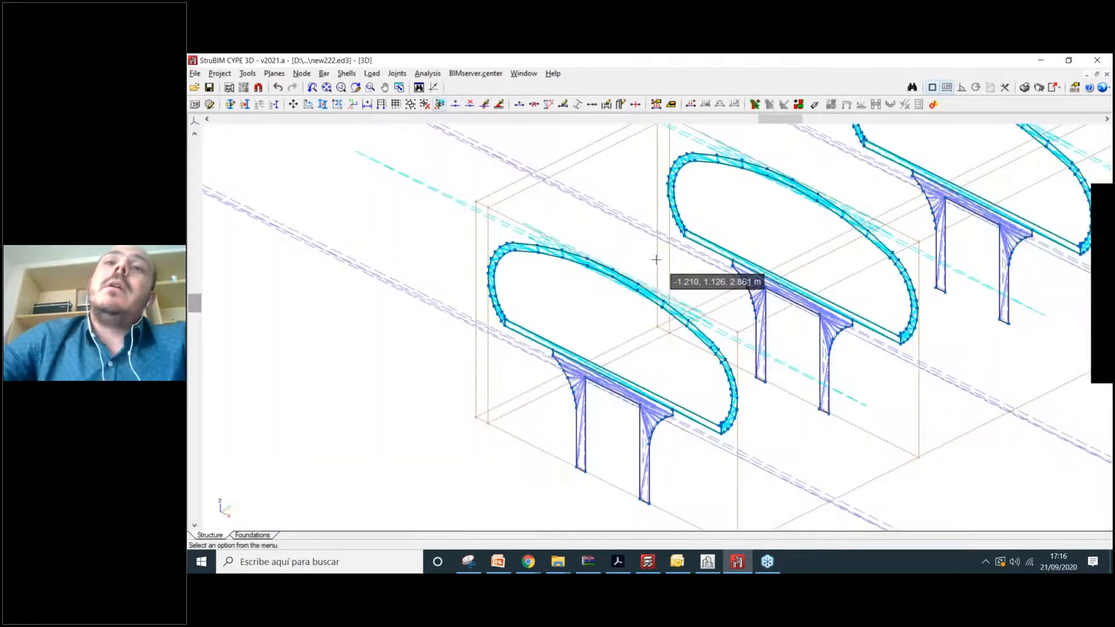
# Examine the nodes, bars and triangulated panels of the imported arches and supports.
pyautogui.scroll(-1, 702, 354)
pyautogui.moveTo(778, 330); pyautogui.dragTo(611, 344, button='middle')
pyautogui.scroll(3, 532, 383)
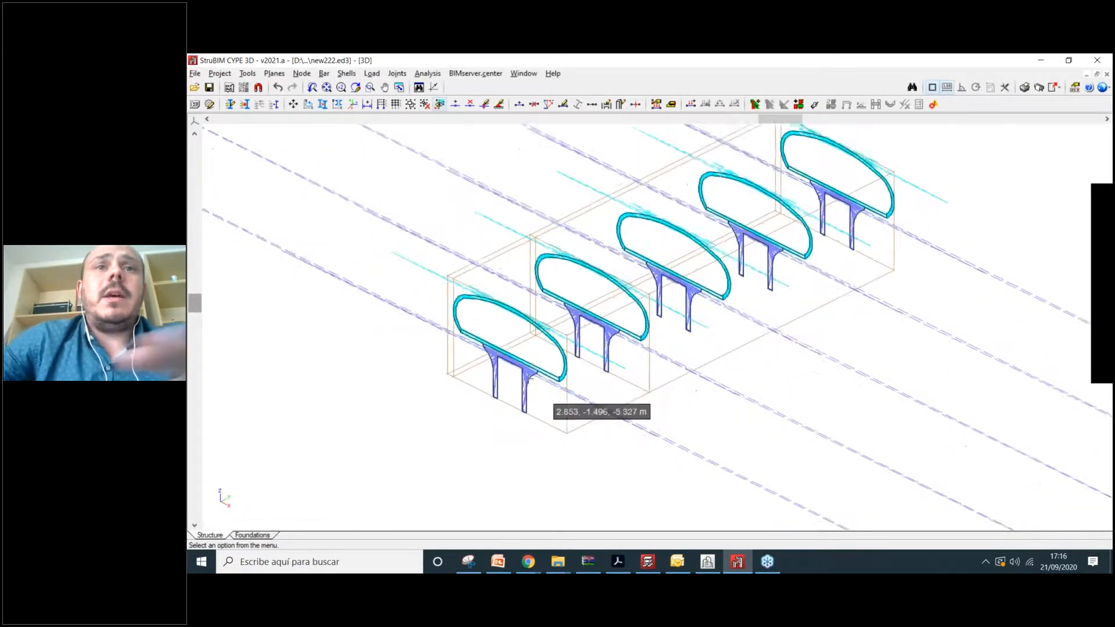
pyautogui.scroll(6, 512, 378)
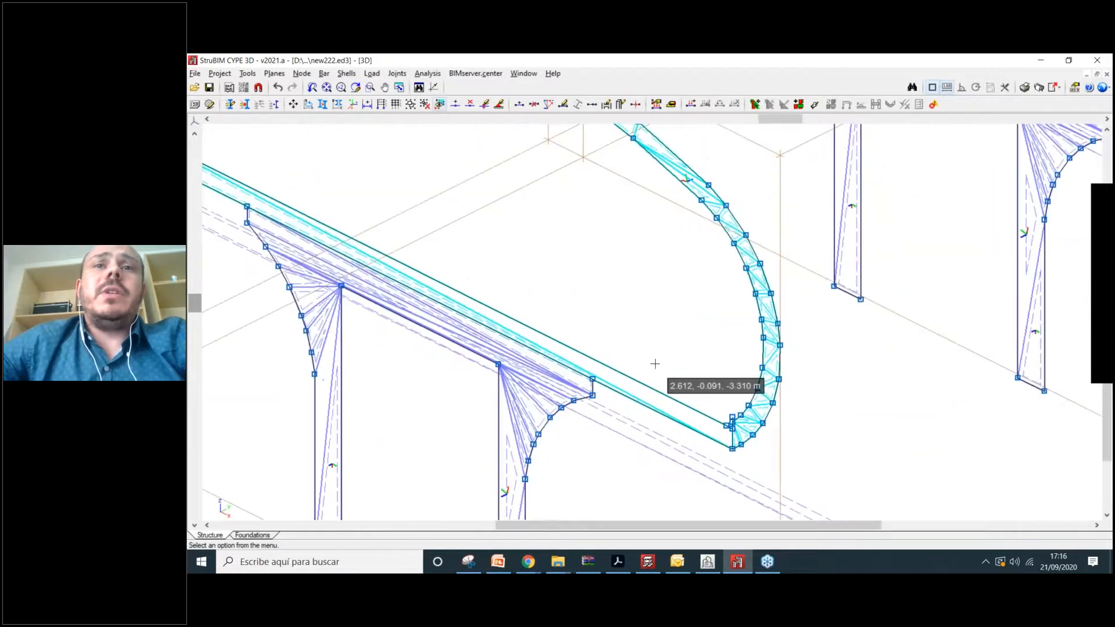
pyautogui.scroll(-1, 538, 372)
pyautogui.scroll(-3, 541, 388)
pyautogui.scroll(3, 541, 387)
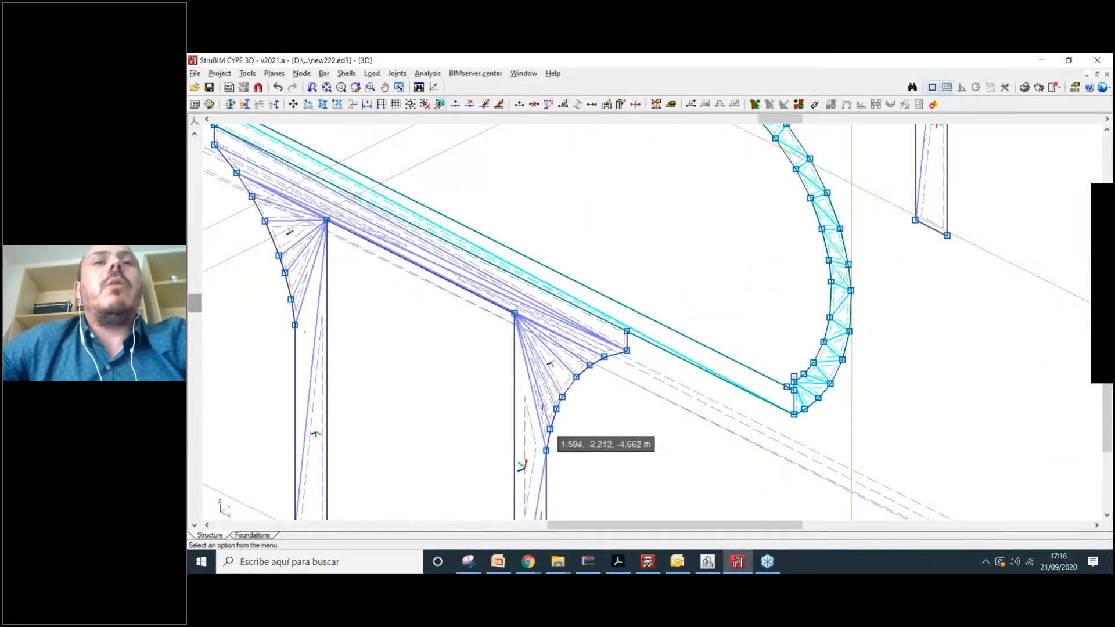
pyautogui.scroll(-4, 552, 317)
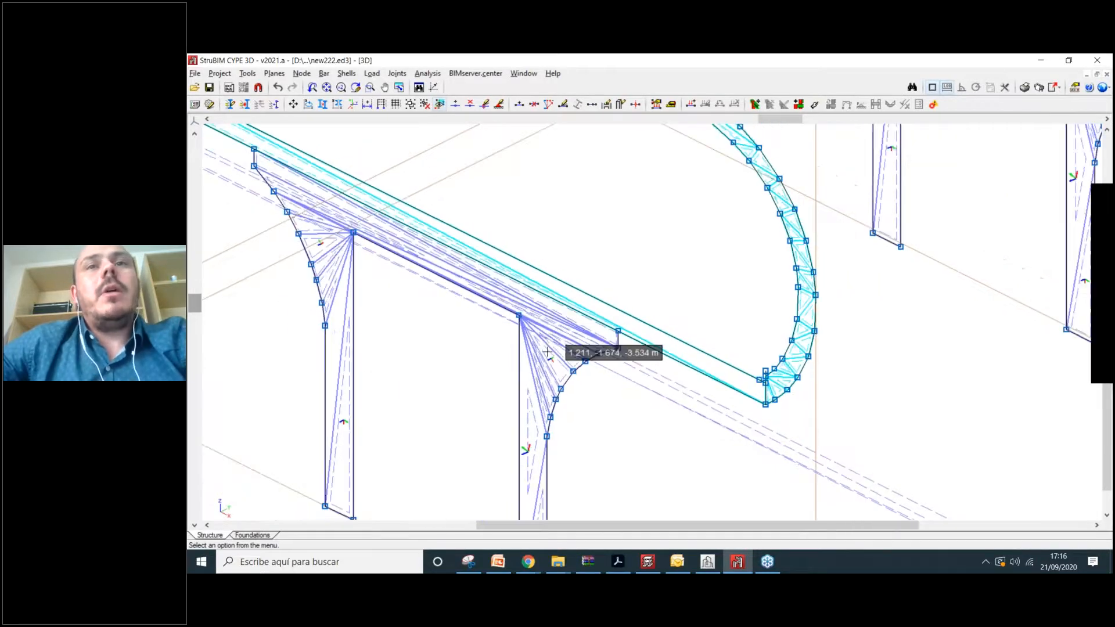
pyautogui.scroll(4, 622, 294)
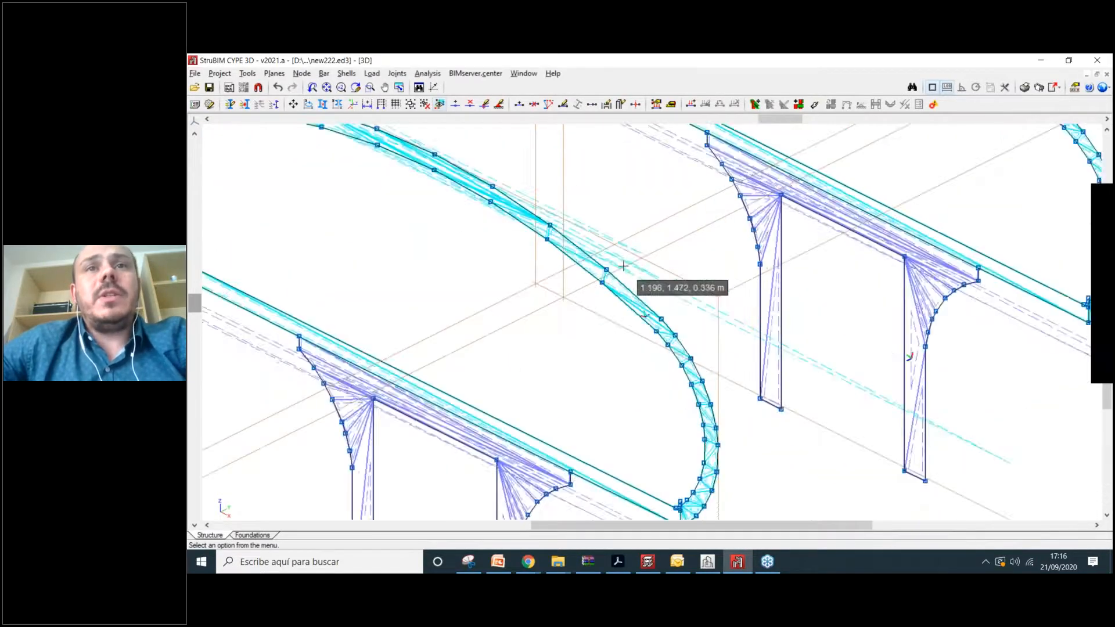
pyautogui.scroll(3, 580, 273)
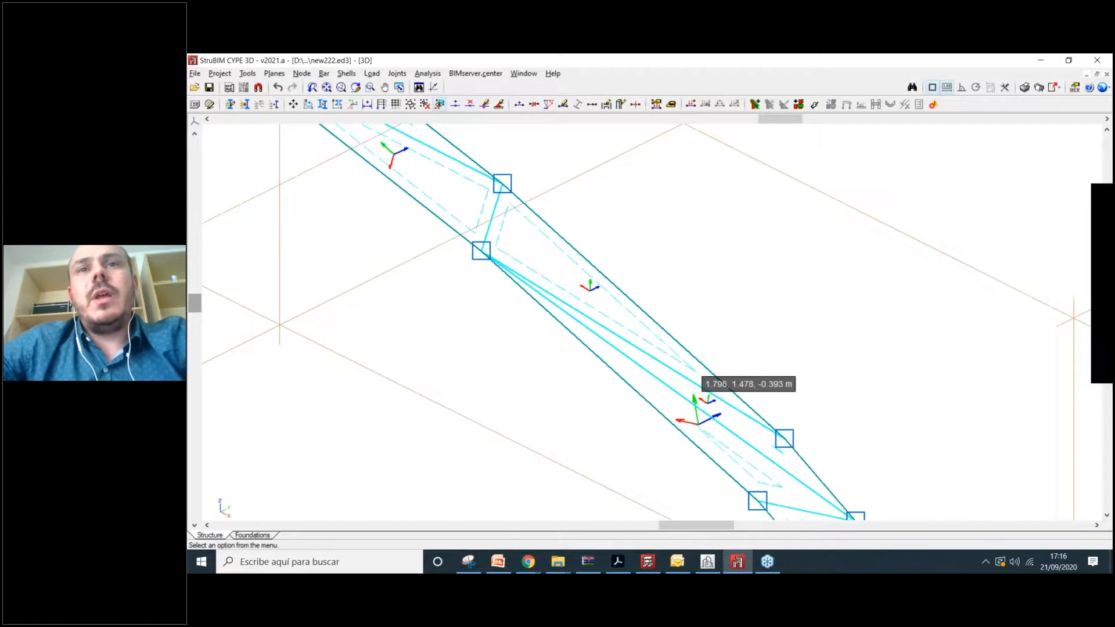
pyautogui.scroll(-1, 486, 146)
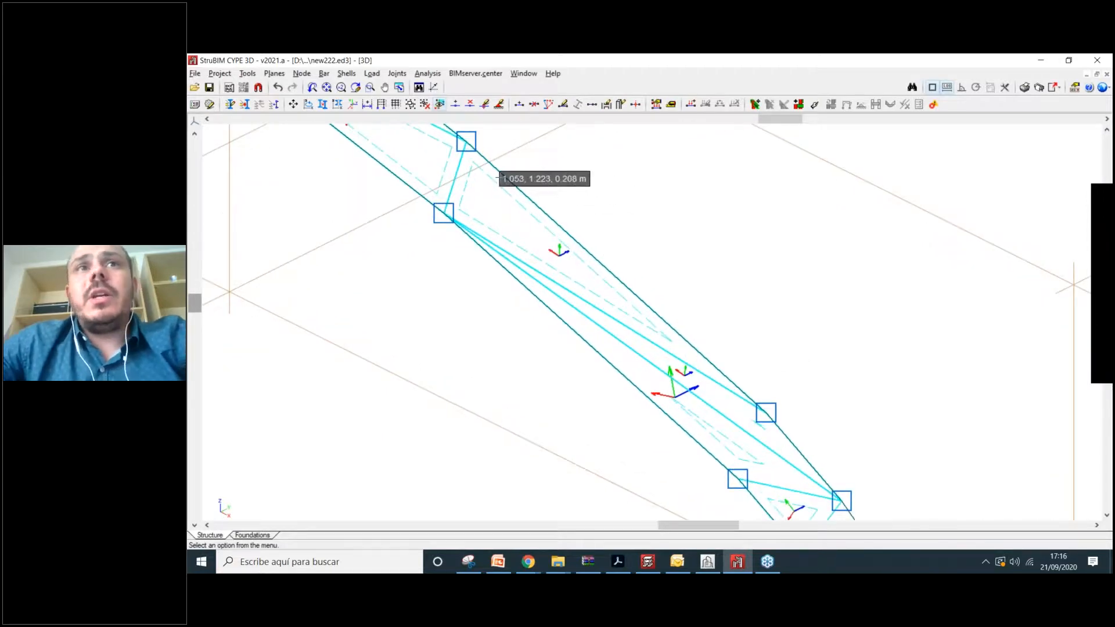
pyautogui.scroll(-3, 583, 254)
pyautogui.scroll(-3, 582, 254)
pyautogui.scroll(1, 487, 343)
pyautogui.scroll(-2, 612, 368)
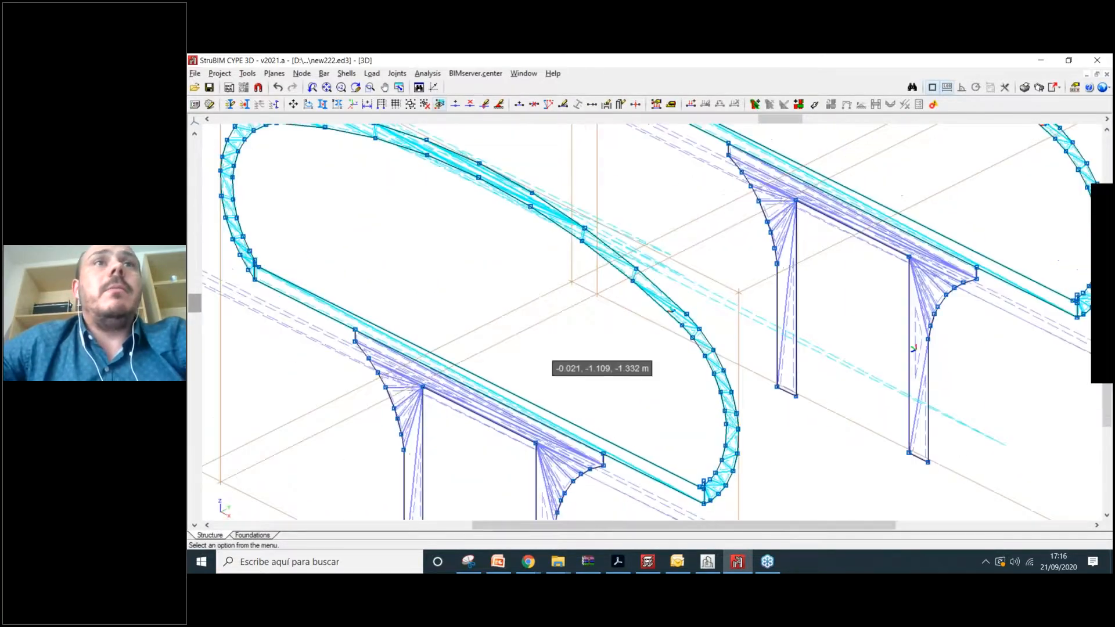
pyautogui.scroll(1, 348, 233)
pyautogui.scroll(2, 323, 214)
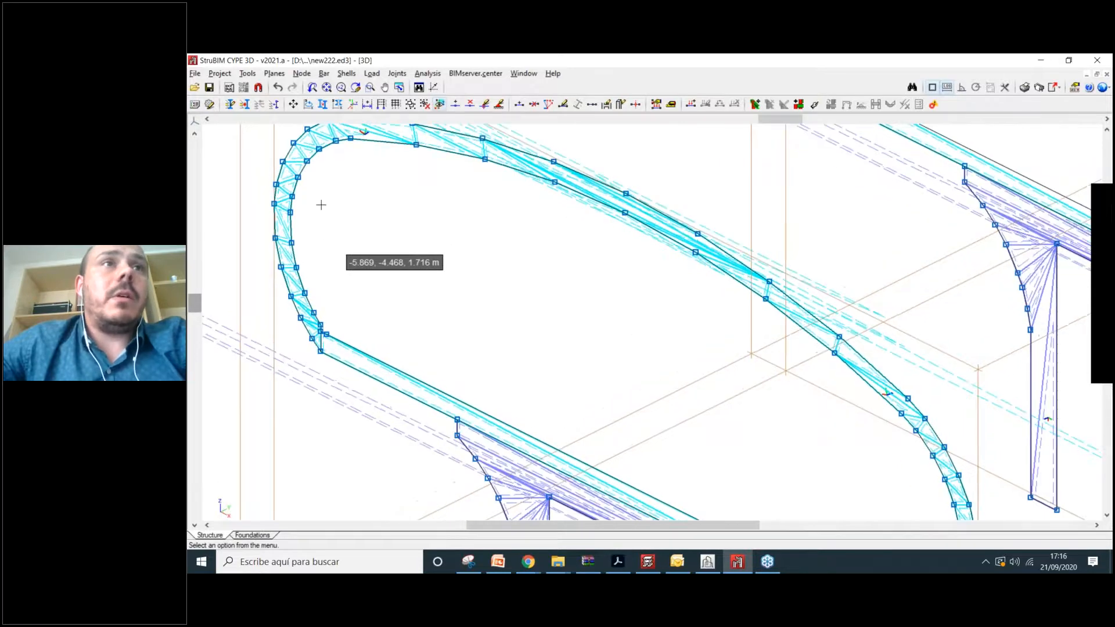
# Show the model in the frontal XZ view and delete the inner nodes at the arch's lower-left corner.
pyautogui.click(194, 120)
pyautogui.click(214, 126)
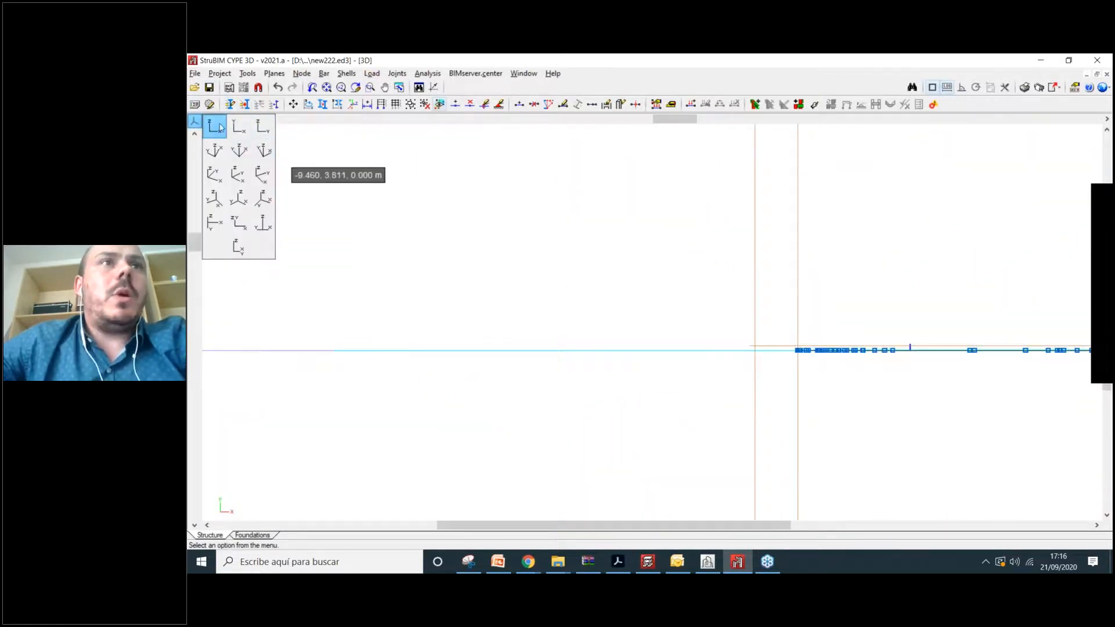
pyautogui.scroll(5, 670, 244)
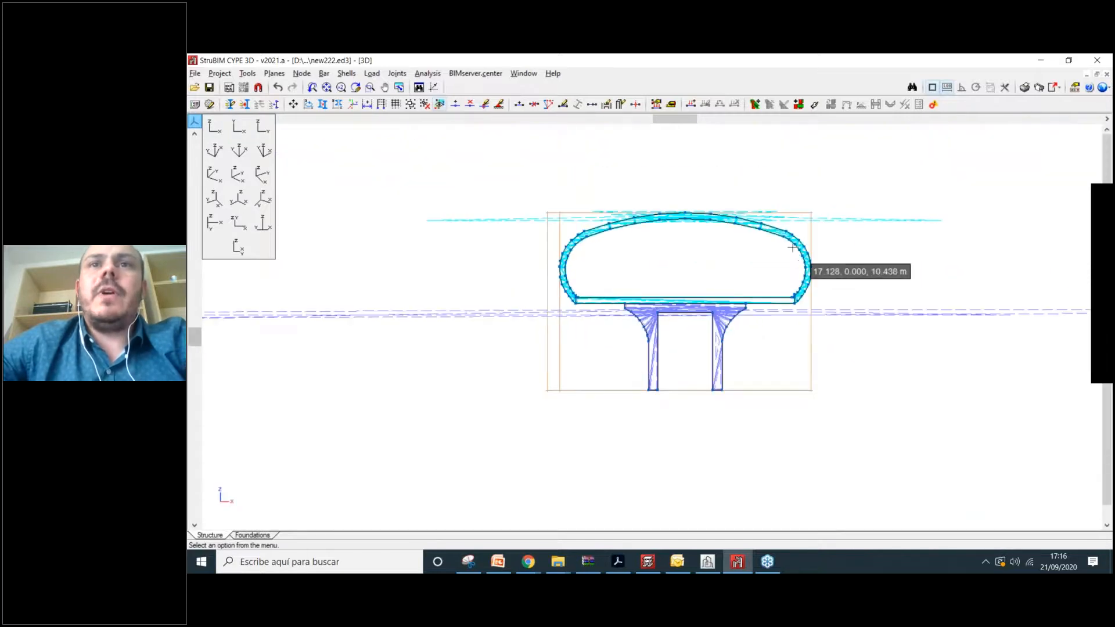
pyautogui.click(307, 75)
pyautogui.click(323, 115)
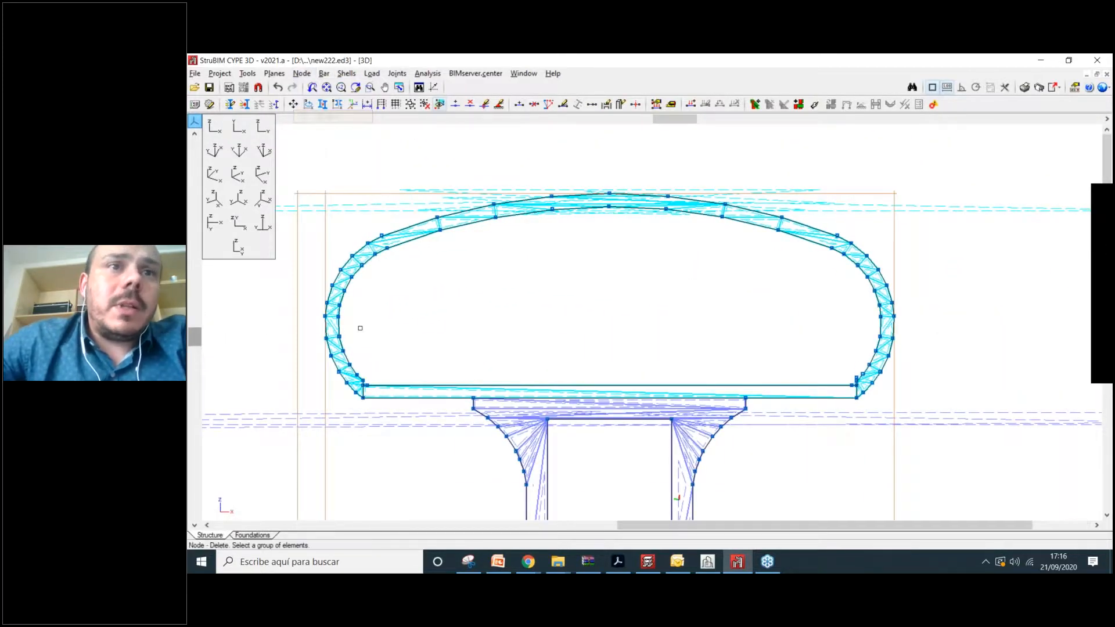
pyautogui.scroll(3, 362, 372)
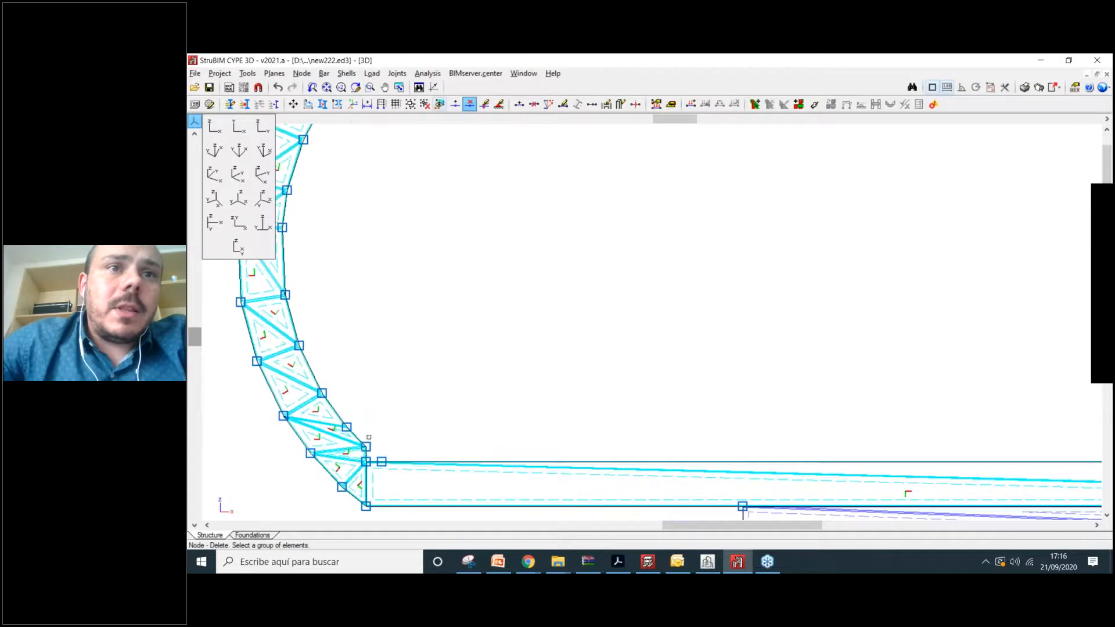
pyautogui.click(367, 466)
pyautogui.click(361, 378)
pyautogui.click(328, 426)
# Delete the inner nodes up the left side of the arch, keeping the outer contour.
pyautogui.scroll(-3, 498, 401)
pyautogui.scroll(3, 401, 363)
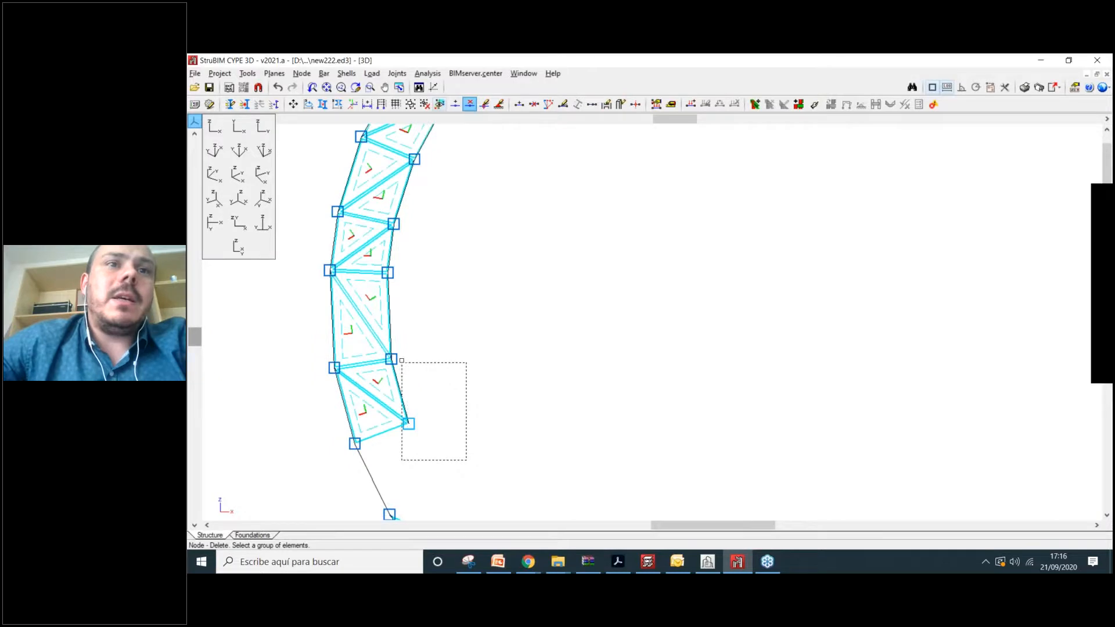
pyautogui.rightClick(432, 388)
pyautogui.click(425, 377)
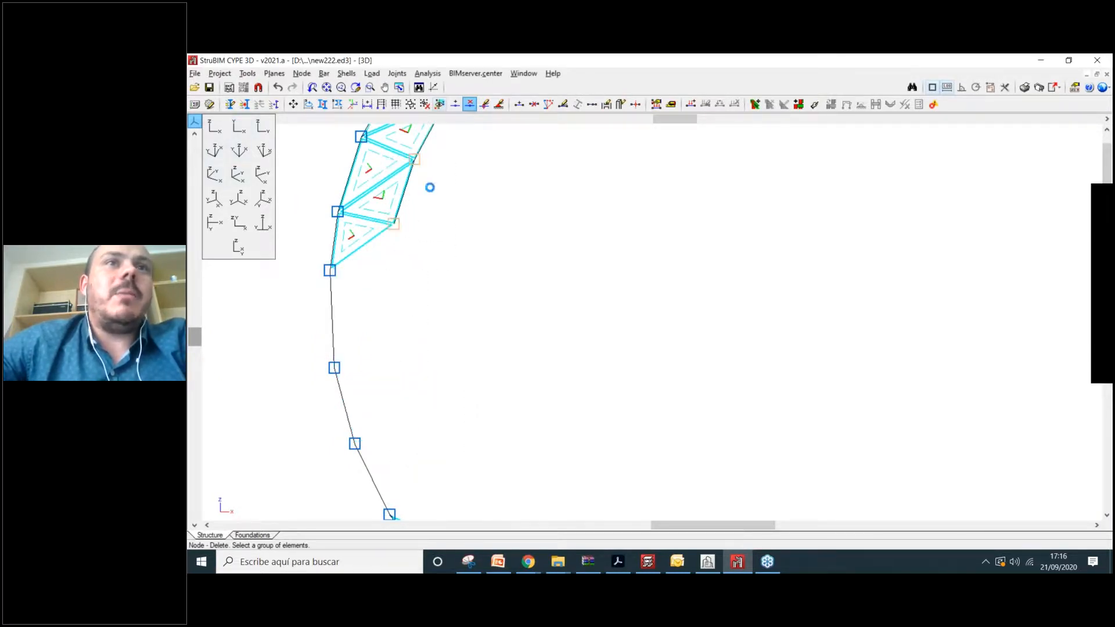
pyautogui.scroll(-3, 430, 187)
pyautogui.rightClick(483, 271)
# Delete the inner nodes along the upper-left curve of the arch up to its flatter roof part.
pyautogui.moveTo(483, 271); pyautogui.dragTo(423, 403, button='middle')
pyautogui.click(430, 367)
pyautogui.click(526, 301)
pyautogui.rightClick(526, 301)
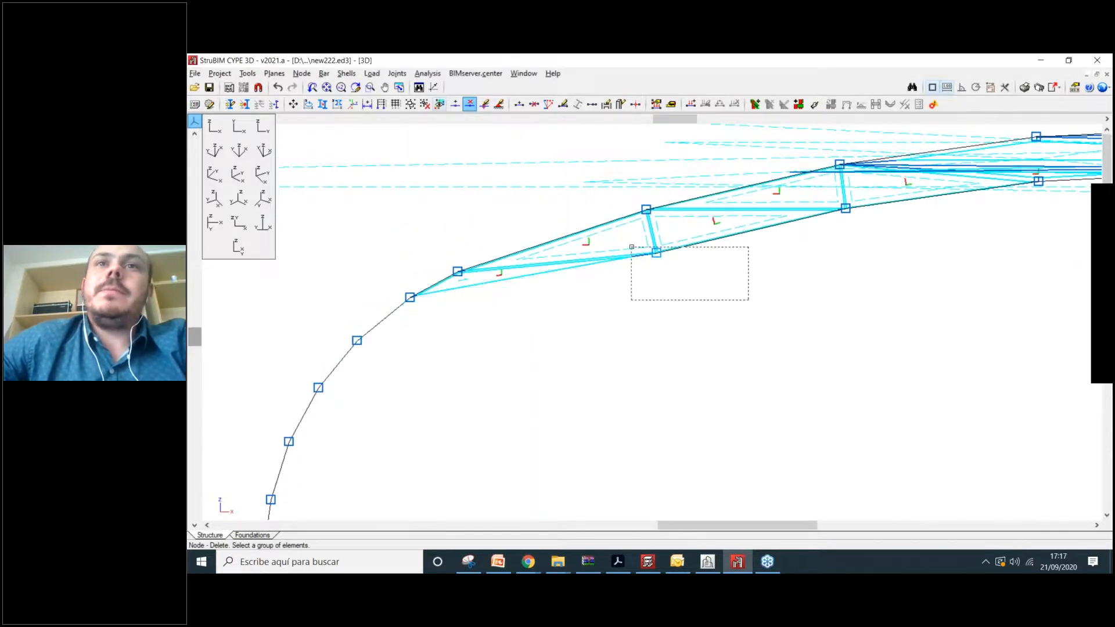
pyautogui.moveTo(701, 280); pyautogui.dragTo(480, 368, button='middle')
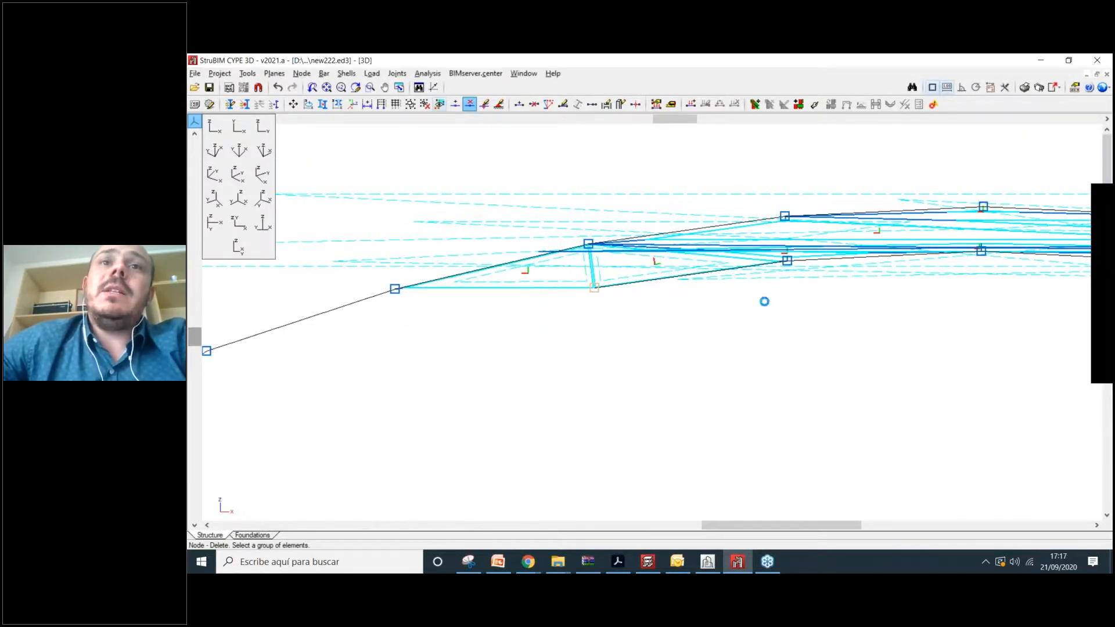
pyautogui.rightClick(588, 273)
# Delete the inner nodes beneath the arch's crown and along the right part of its roof.
pyautogui.click(894, 308)
pyautogui.click(764, 245)
pyautogui.rightClick(764, 245)
pyautogui.moveTo(768, 329); pyautogui.dragTo(733, 264, button='middle')
pyautogui.click(702, 245)
pyautogui.rightClick(703, 246)
pyautogui.moveTo(849, 359); pyautogui.dragTo(488, 305, button='middle')
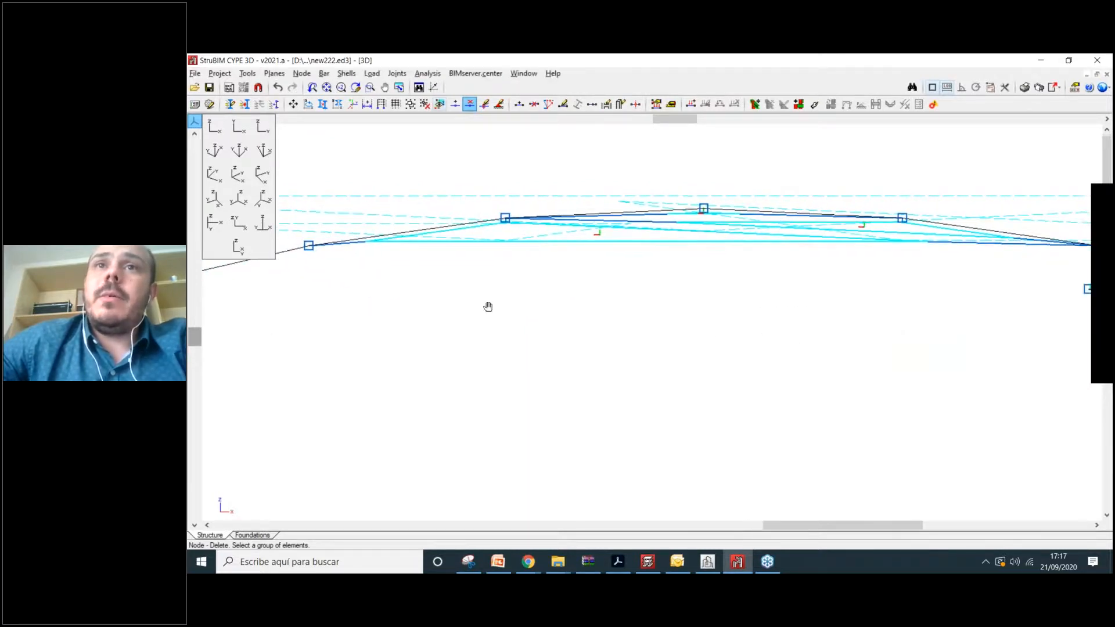
pyautogui.click(756, 276)
pyautogui.rightClick(751, 305)
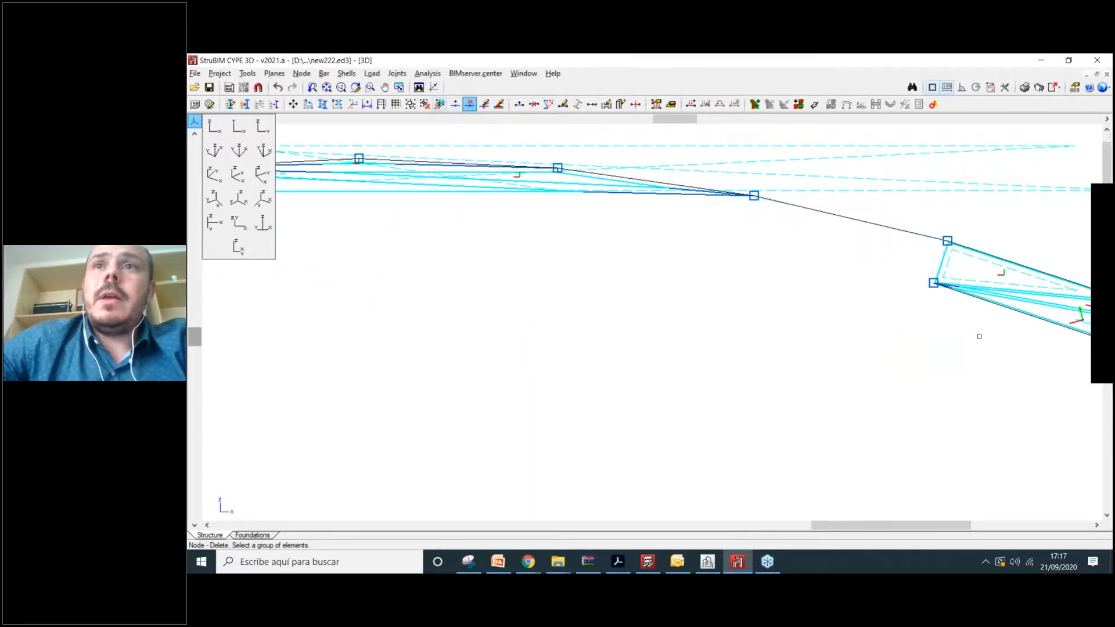
# Delete the inner nodes along the upper-right curve of the arch.
pyautogui.moveTo(951, 386); pyautogui.dragTo(674, 334, button='middle')
pyautogui.scroll(-3, 674, 333)
pyautogui.scroll(2, 674, 334)
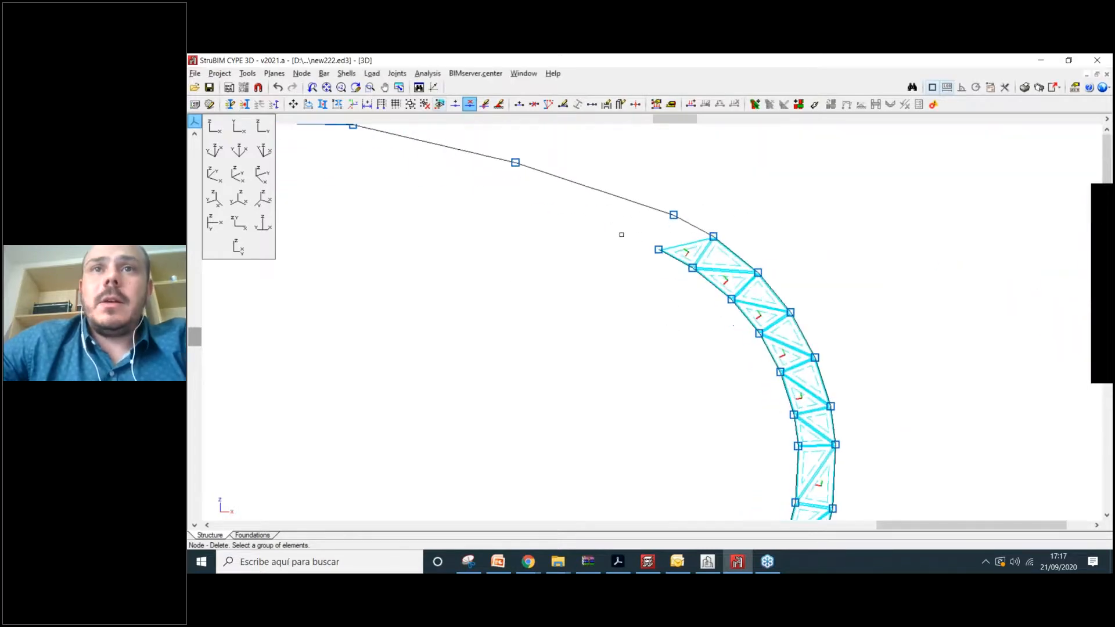
pyautogui.click(622, 234)
pyautogui.rightClick(695, 307)
pyautogui.click(696, 278)
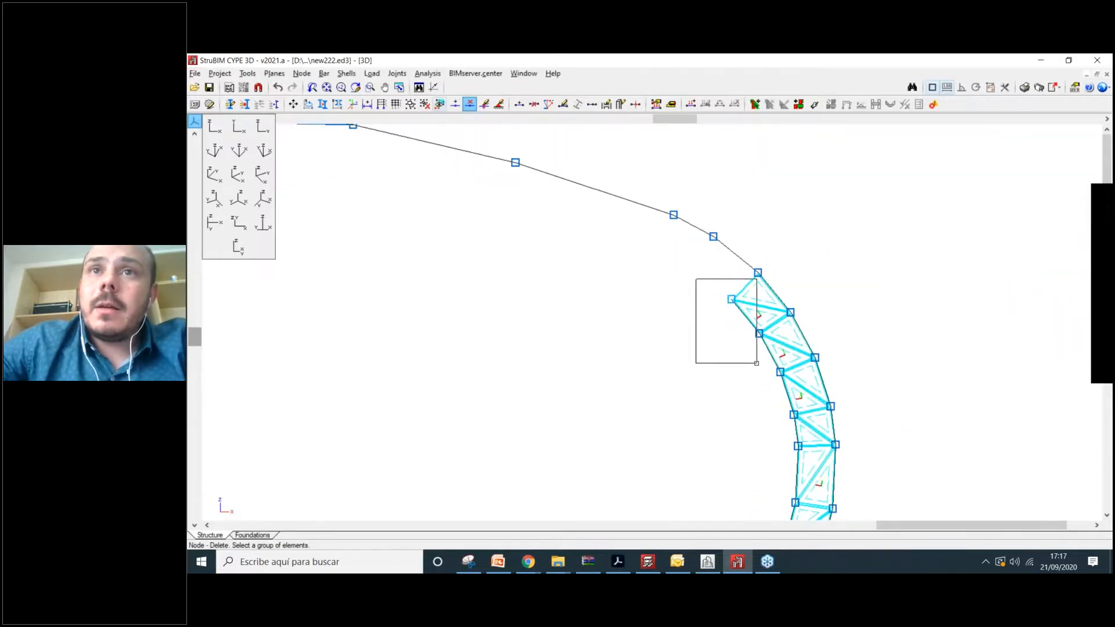
pyautogui.rightClick(718, 413)
# Delete the inner nodes down the right side of the arch, keeping the outer contour.
pyautogui.moveTo(718, 412); pyautogui.dragTo(726, 262, button='middle')
pyautogui.click(768, 370)
pyautogui.rightClick(739, 352)
pyautogui.click(772, 392)
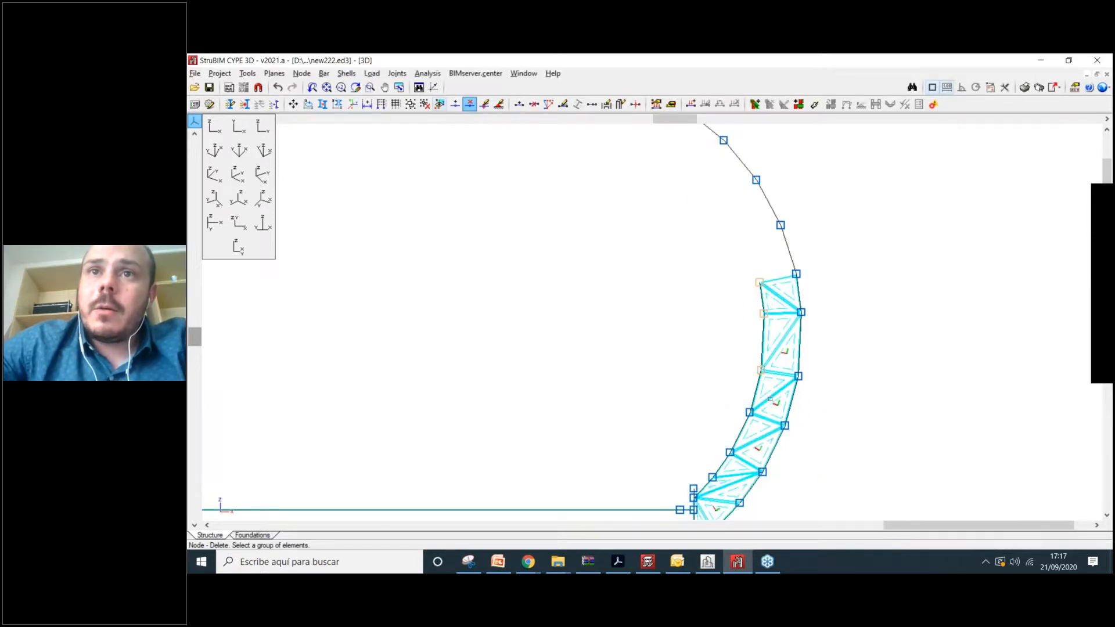
pyautogui.rightClick(772, 392)
pyautogui.moveTo(772, 393); pyautogui.dragTo(800, 277, button='middle')
pyautogui.click(713, 208)
pyautogui.rightClick(771, 338)
# Delete the remaining inner nodes near the arch's lower-right end, just above the base.
pyautogui.scroll(2, 733, 331)
pyautogui.click(783, 301)
pyautogui.click(690, 441)
pyautogui.rightClick(690, 441)
pyautogui.scroll(-3, 746, 435)
pyautogui.scroll(3, 699, 421)
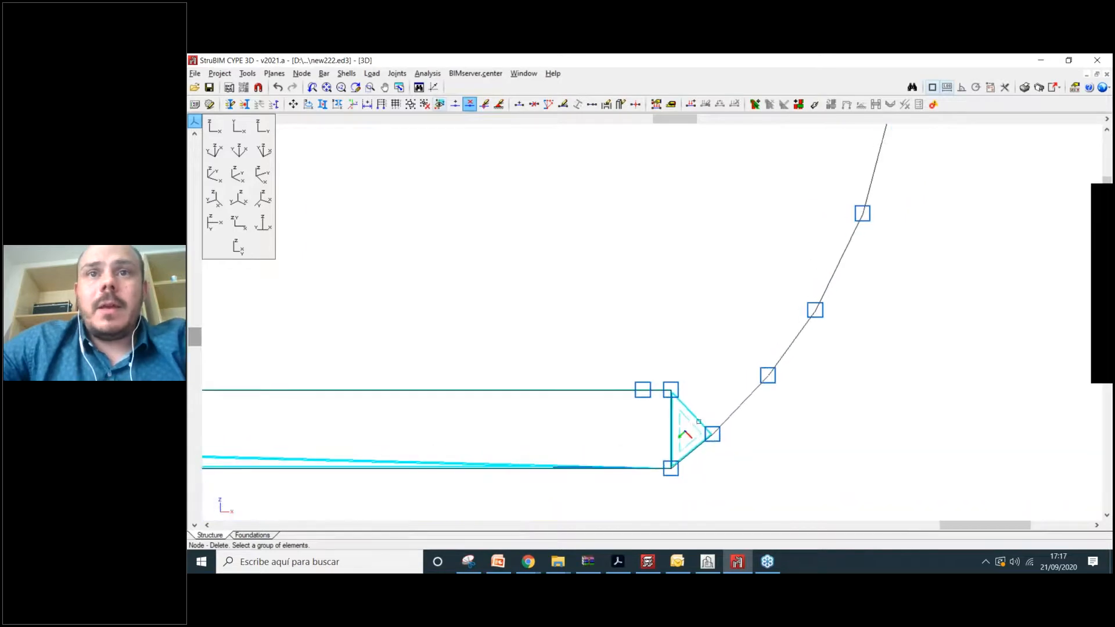
# Delete the leftover arch shells at both lower corners and along the base, keeping the support shells.
pyautogui.click(353, 78)
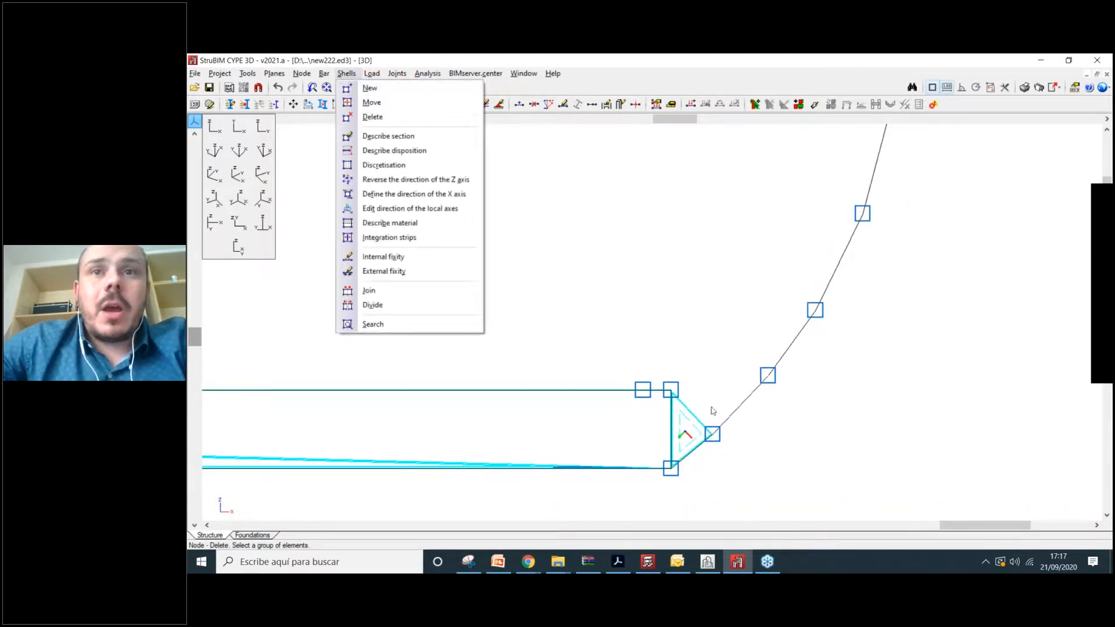
pyautogui.click(371, 116)
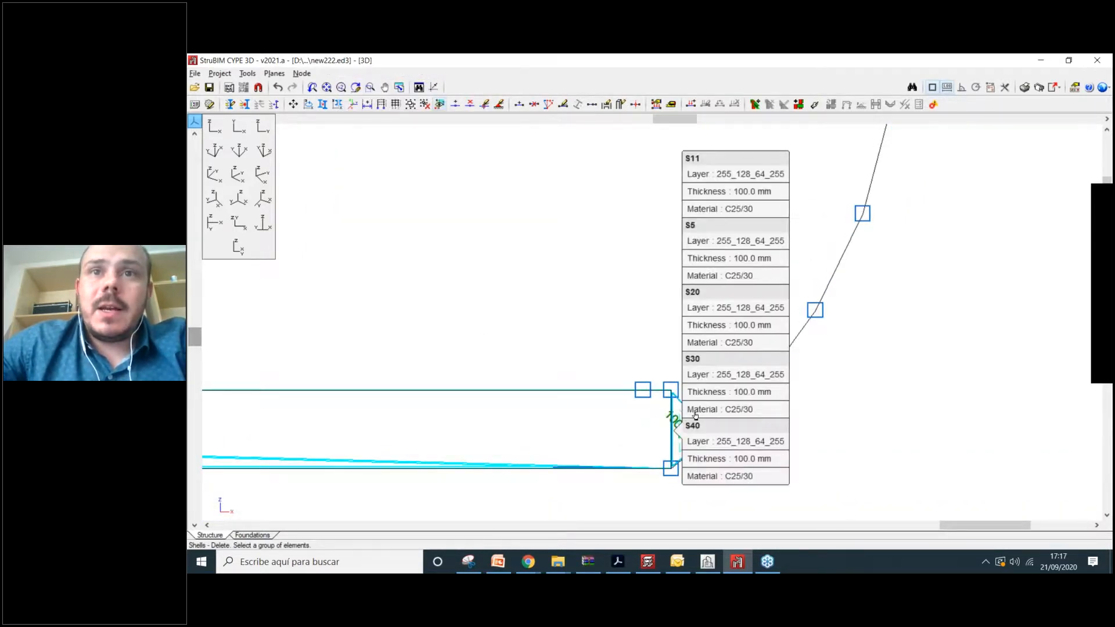
pyautogui.scroll(-2, 580, 397)
pyautogui.scroll(-4, 500, 359)
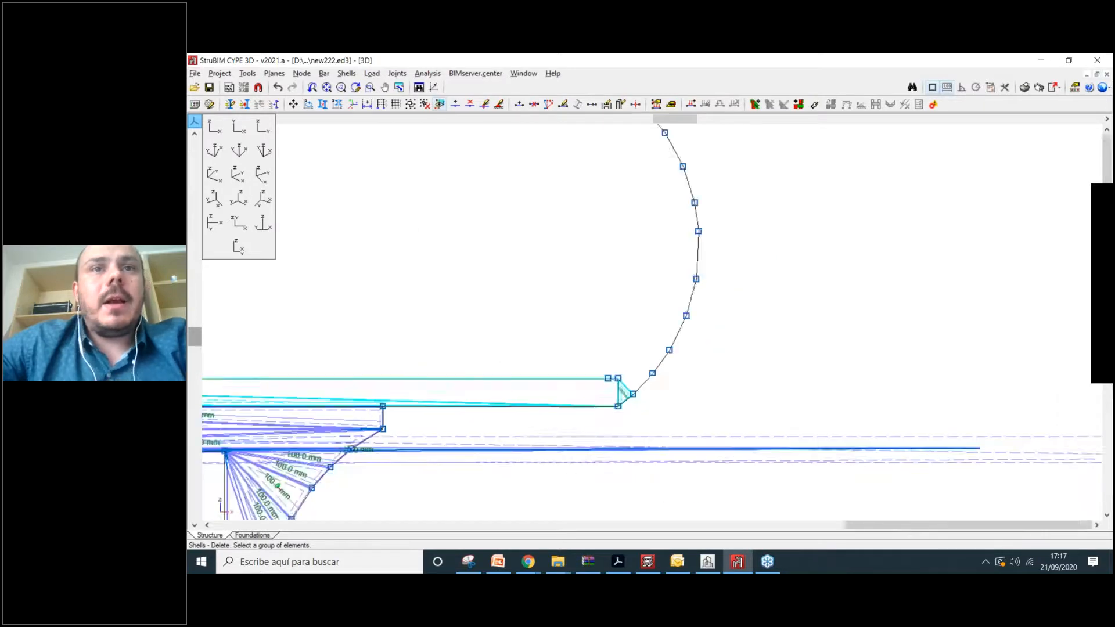
pyautogui.click(632, 274)
pyautogui.click(351, 339)
pyautogui.rightClick(351, 339)
pyautogui.moveTo(279, 272); pyautogui.dragTo(527, 286, button='middle')
pyautogui.scroll(1, 523, 288)
pyautogui.click(495, 312)
pyautogui.click(371, 364)
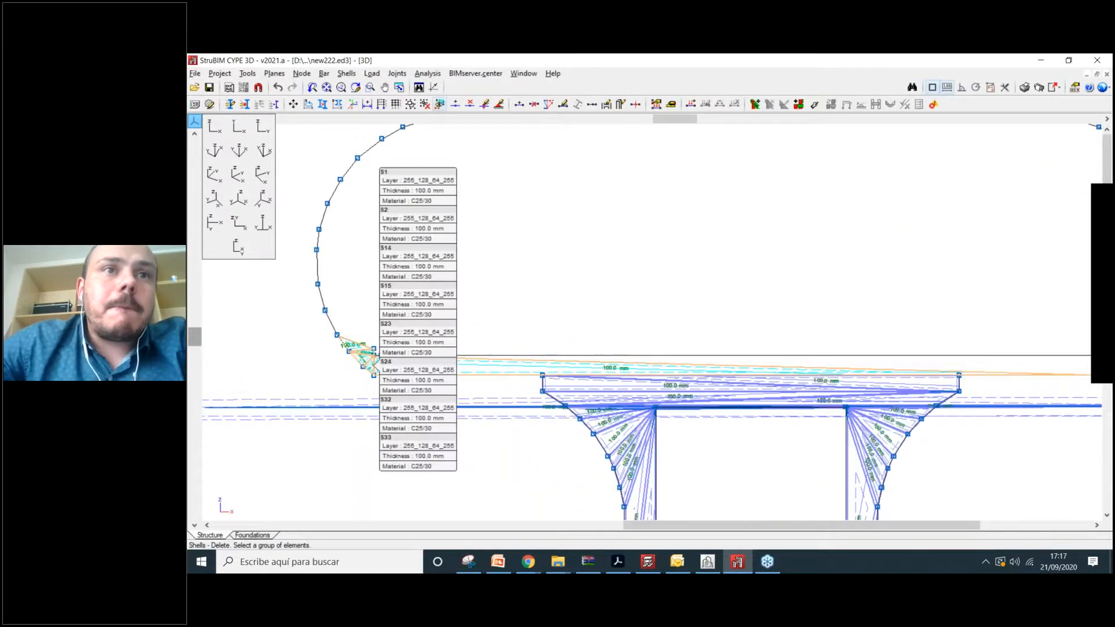
pyautogui.rightClick(371, 364)
# Delete the three surplus nodes above the arch's lower-left corner.
pyautogui.scroll(3, 435, 292)
pyautogui.scroll(1, 388, 209)
pyautogui.click(302, 73)
pyautogui.click(327, 117)
pyautogui.click(420, 323)
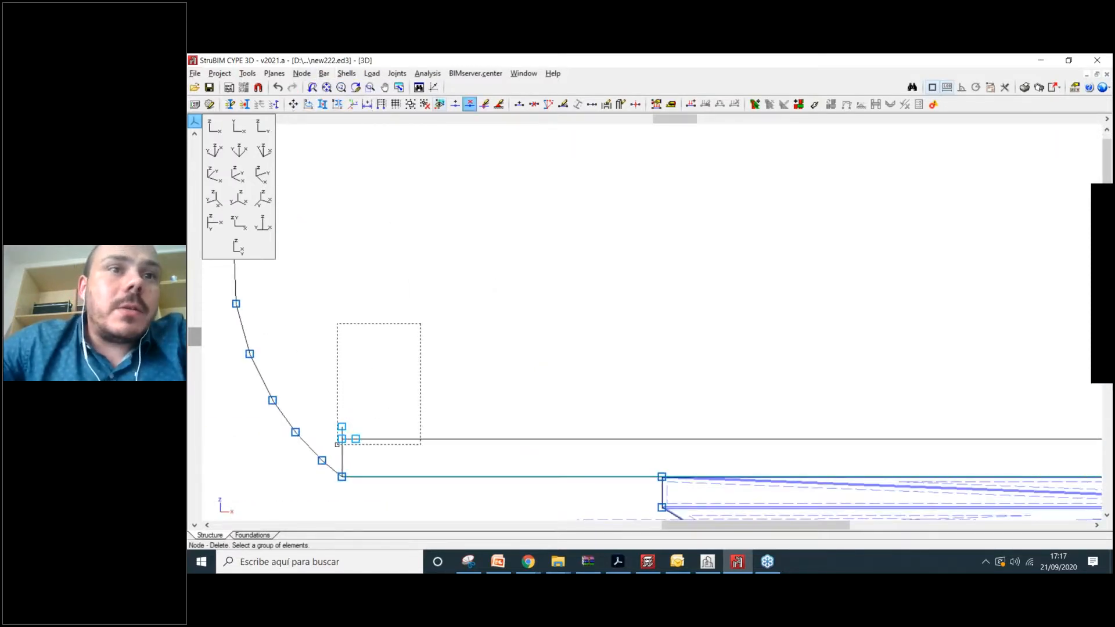
pyautogui.click(336, 444)
pyautogui.rightClick(336, 444)
# Delete the surplus nodes above the arch's lower-right corner.
pyautogui.scroll(-2, 419, 439)
pyautogui.moveTo(1035, 401); pyautogui.dragTo(556, 372, button='middle')
pyautogui.scroll(3, 719, 402)
pyautogui.click(669, 366)
pyautogui.click(635, 431)
pyautogui.rightClick(634, 428)
pyautogui.scroll(-3, 650, 372)
pyautogui.scroll(-4, 749, 218)
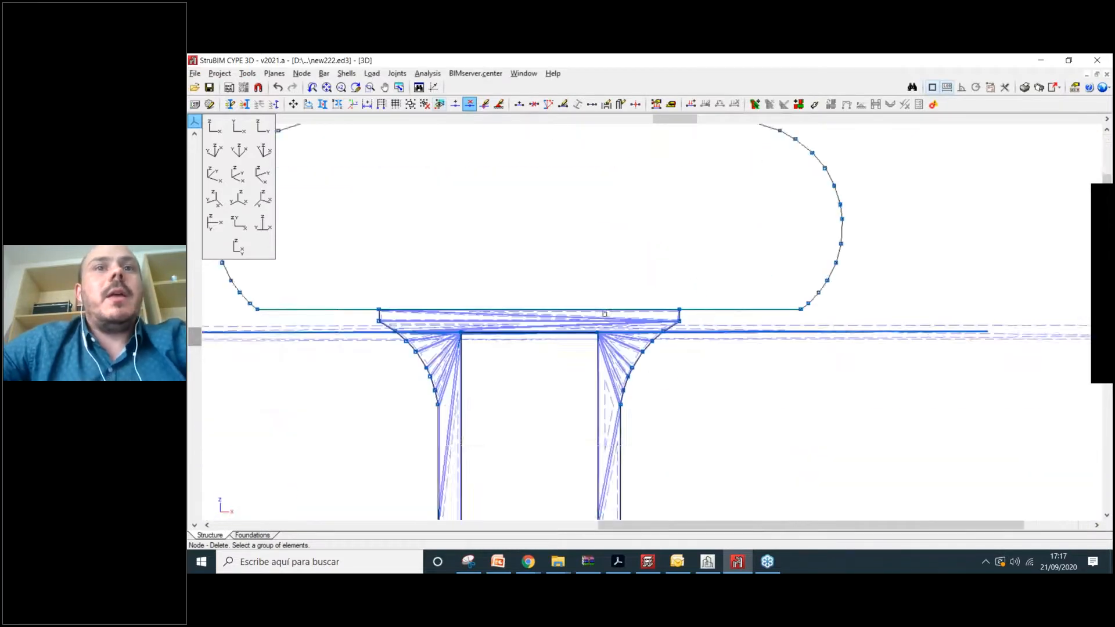
# Delete the thin leftover shells beneath the arch's crown, leaving only the contour bars.
pyautogui.scroll(5, 590, 185)
pyautogui.scroll(2, 573, 332)
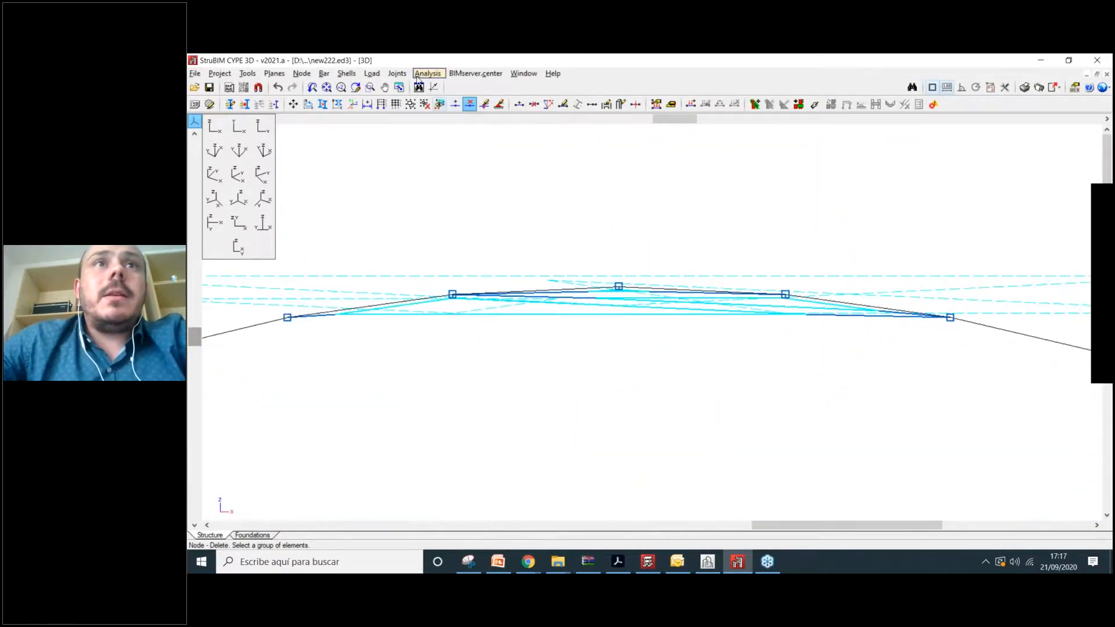
pyautogui.click(343, 77)
pyautogui.click(373, 115)
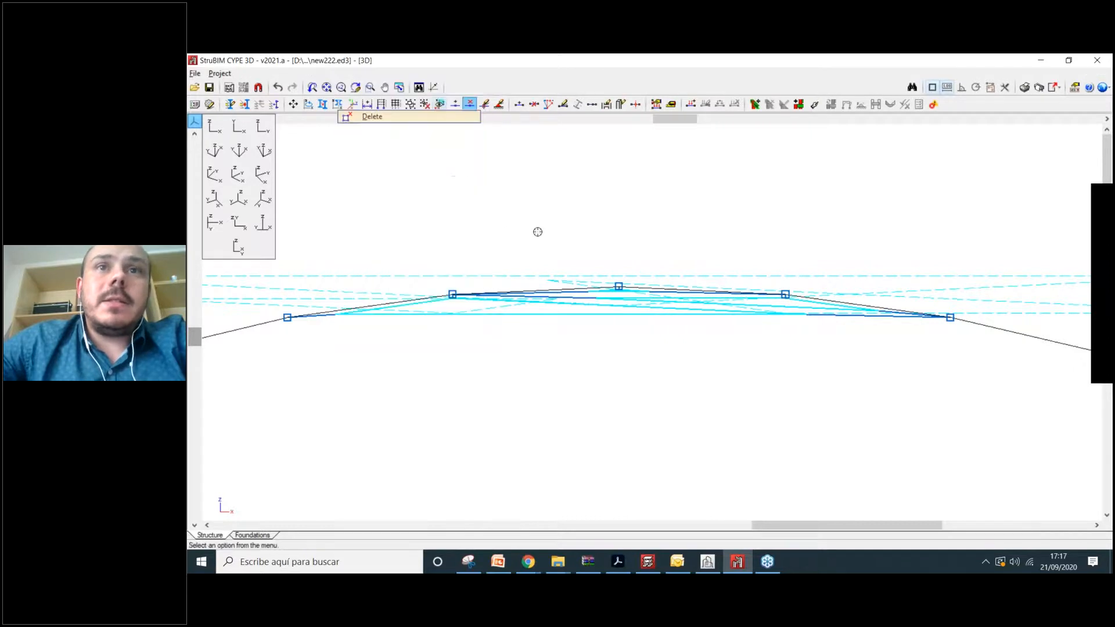
pyautogui.click(588, 301)
pyautogui.click(588, 302)
pyautogui.scroll(2, 566, 304)
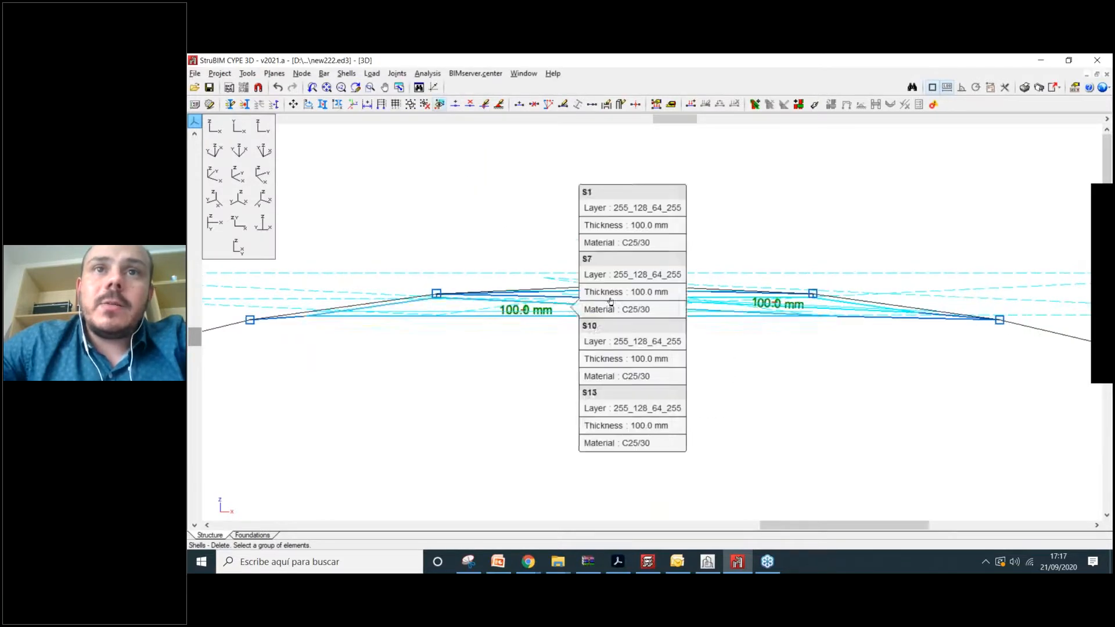
pyautogui.scroll(3, 609, 300)
pyautogui.click(552, 242)
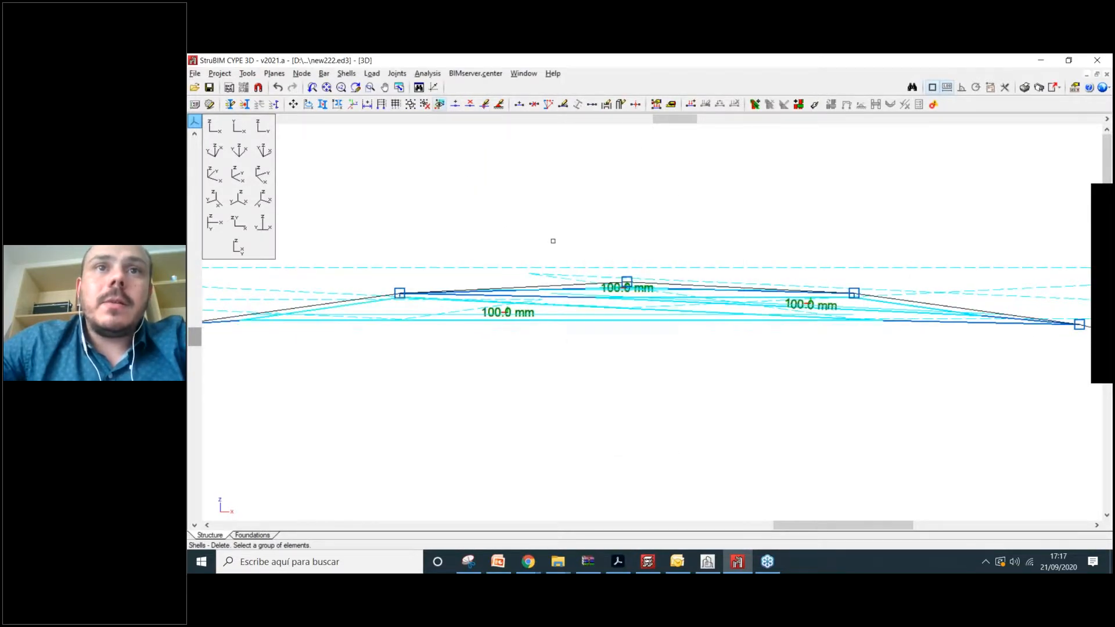
pyautogui.click(479, 333)
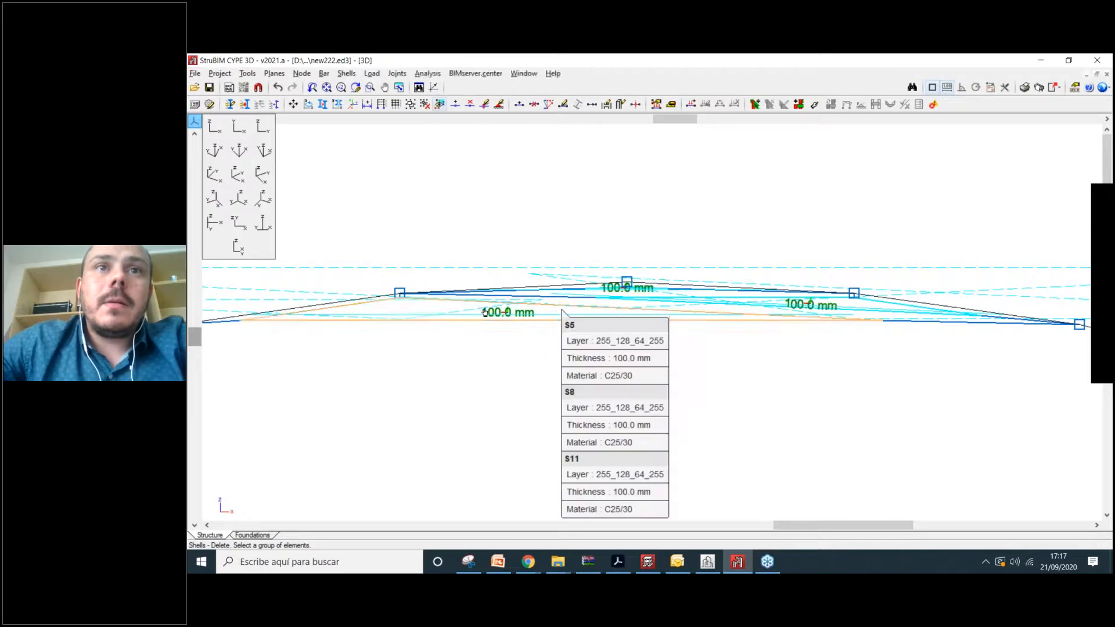
pyautogui.scroll(-2, 532, 313)
pyautogui.click(346, 73)
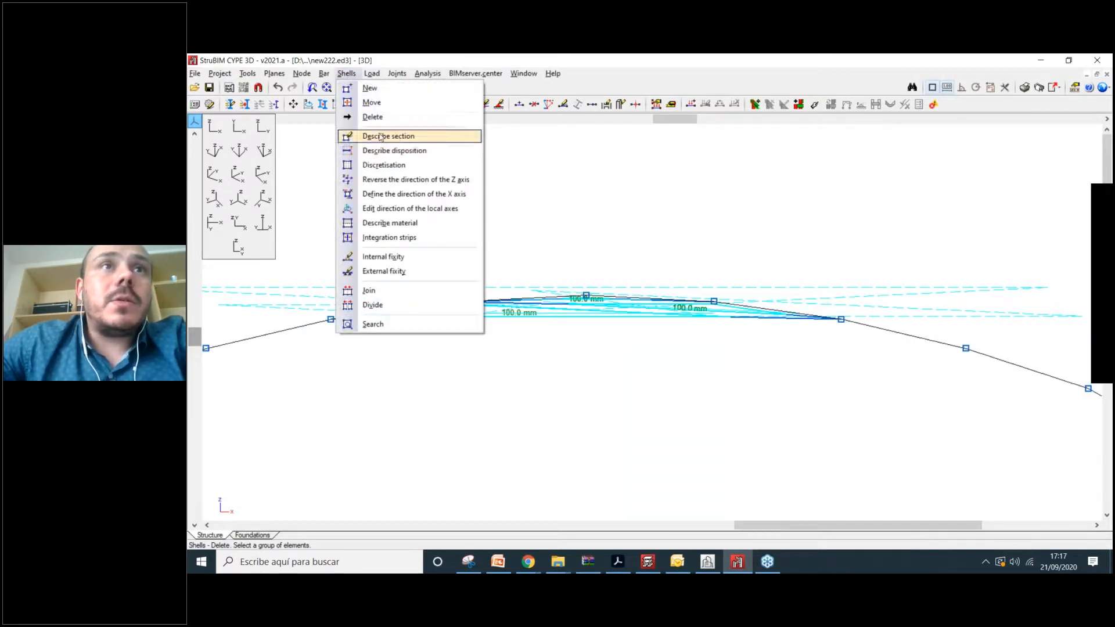
pyautogui.click(377, 116)
pyautogui.scroll(-4, 558, 337)
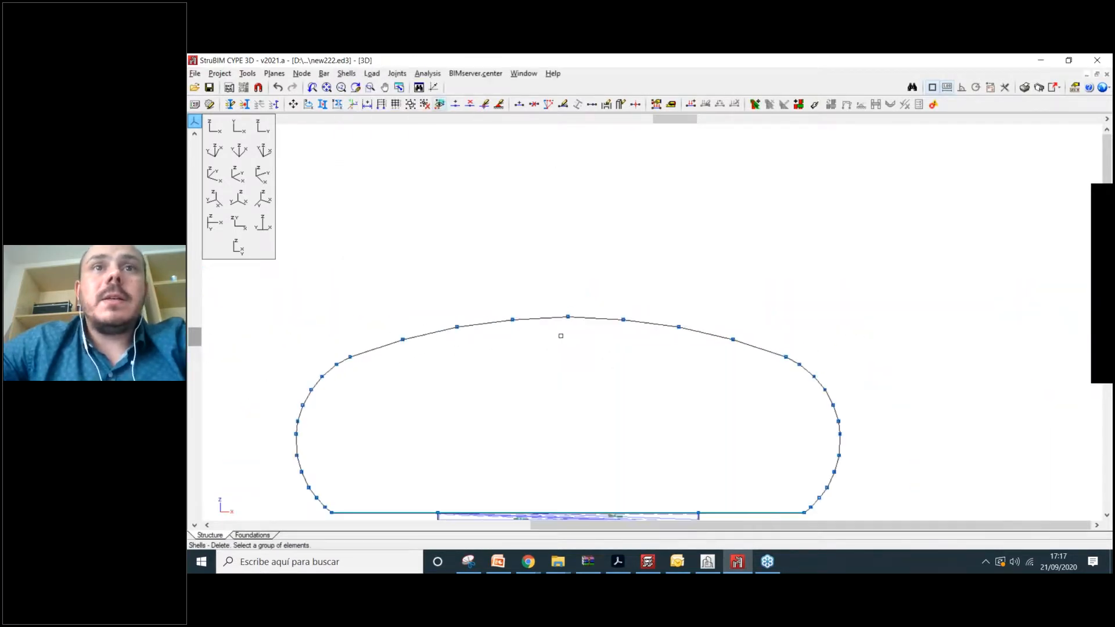
# Join the triangulated shells of the support frames beneath the arches.
pyautogui.scroll(5, 557, 401)
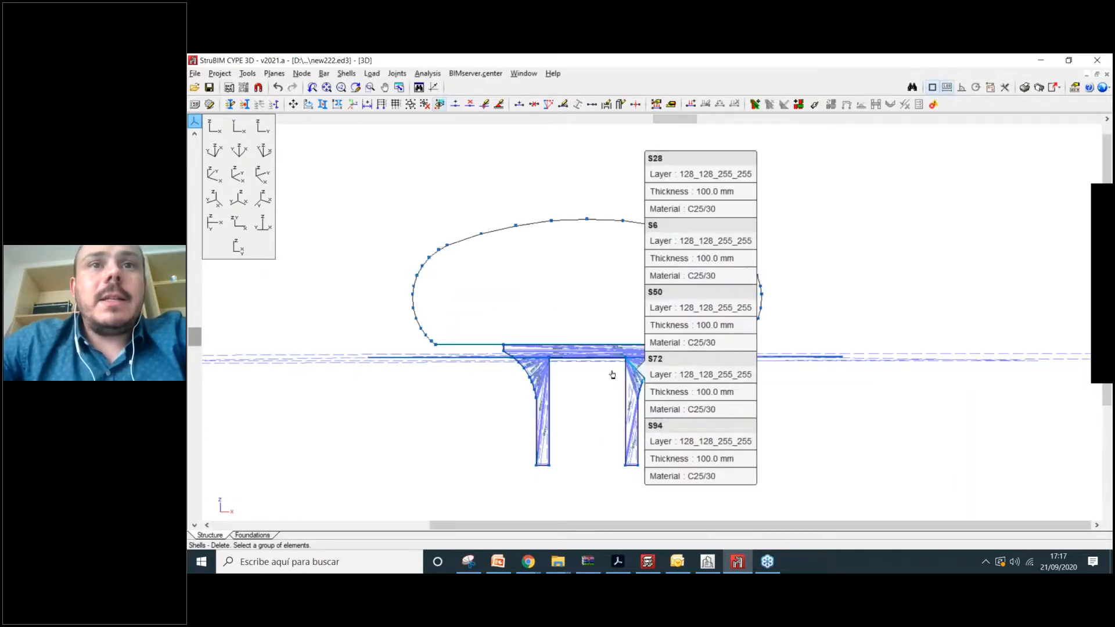
pyautogui.click(343, 74)
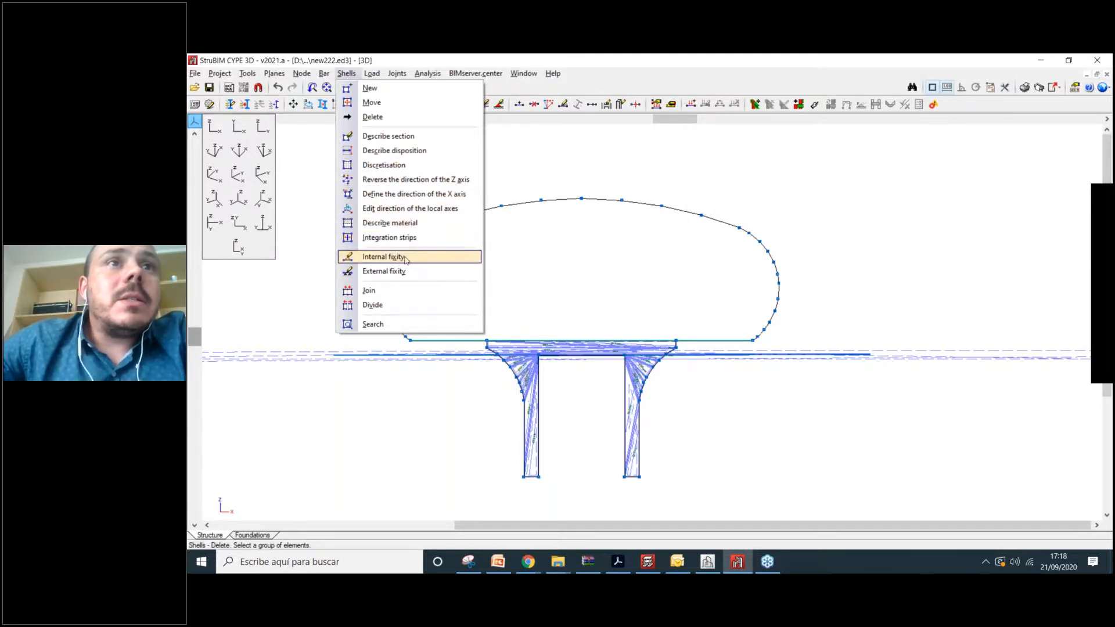
pyautogui.click(407, 289)
pyautogui.scroll(-10, 494, 222)
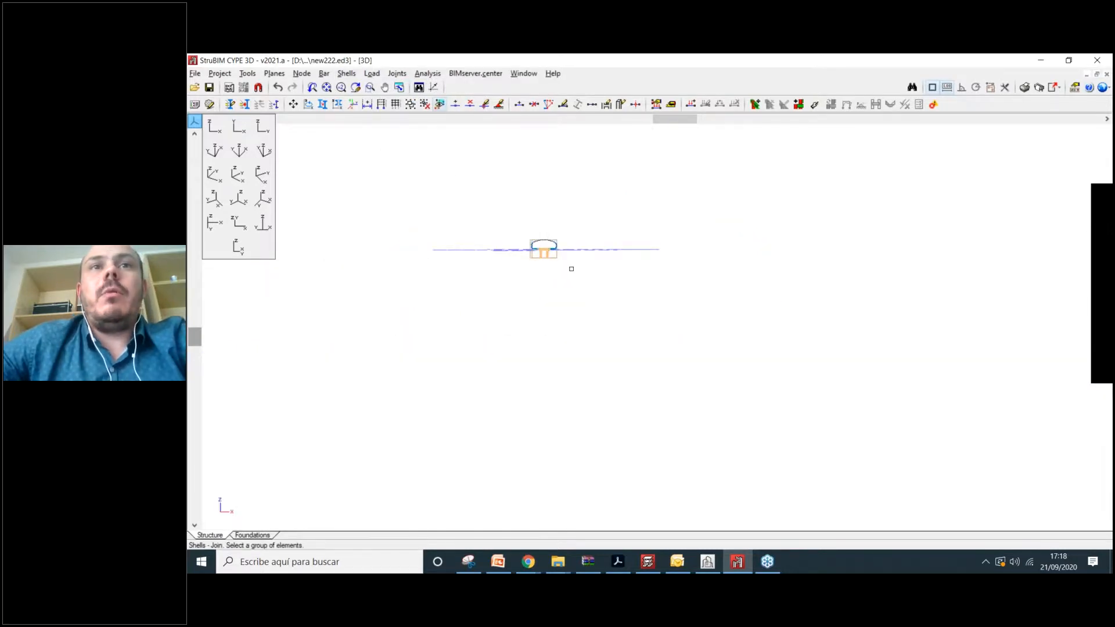
pyautogui.scroll(6, 546, 258)
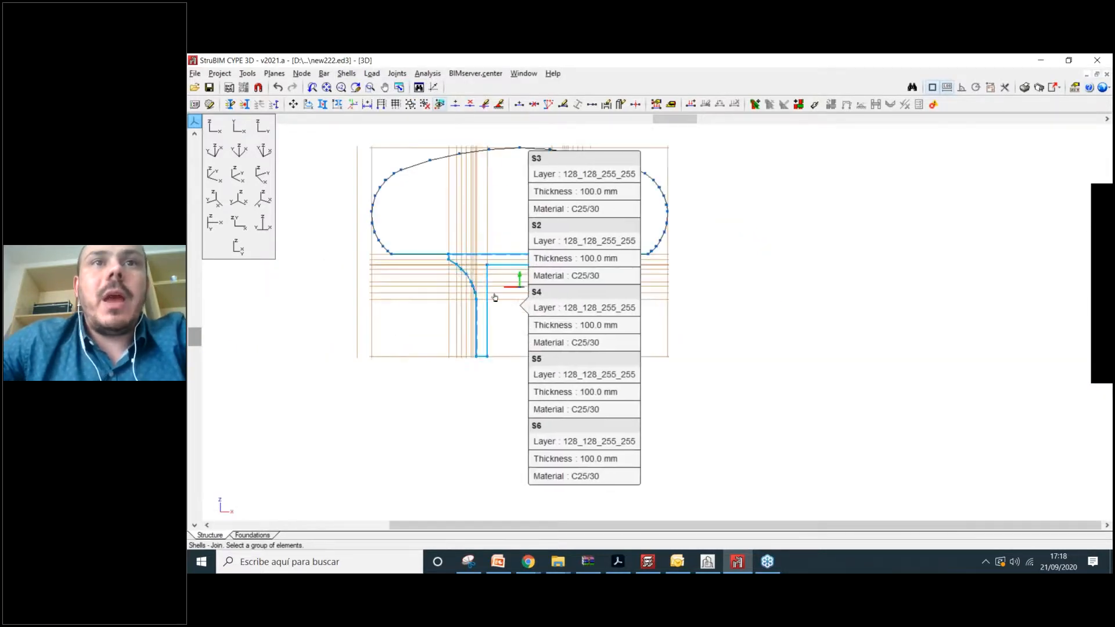
pyautogui.scroll(2, 602, 284)
pyautogui.scroll(-2, 689, 303)
# Examine the row of arches and joined supports in the whole model from plan, front and 3D views.
pyautogui.click(326, 87)
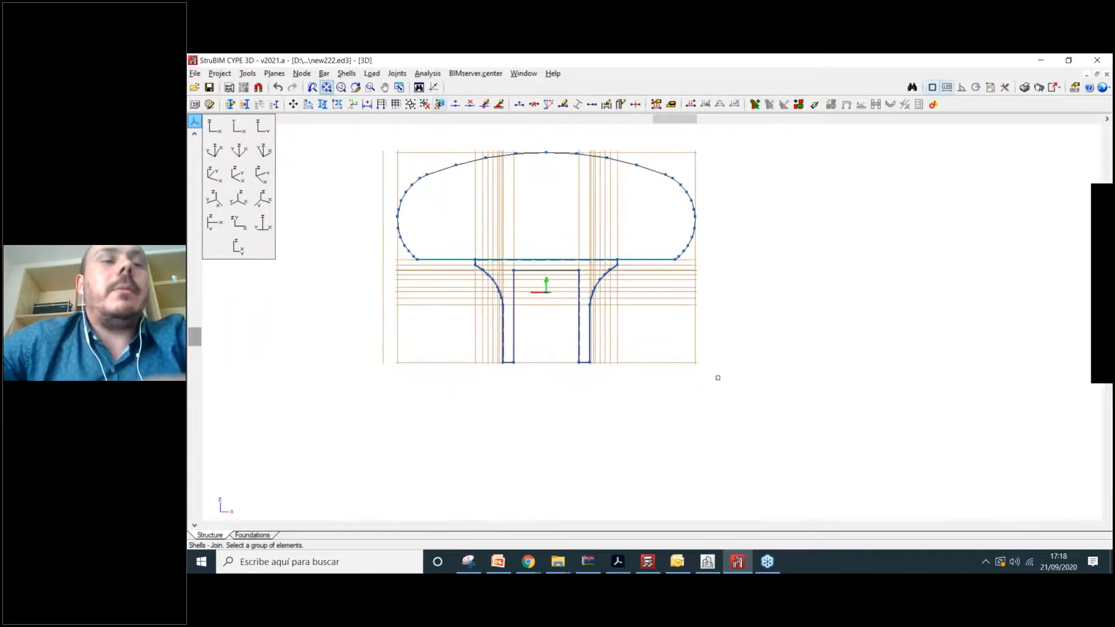
pyautogui.keyDown('shift'); pyautogui.moveTo(813, 378); pyautogui.dragTo(756, 388, button='middle'); pyautogui.keyUp('shift')
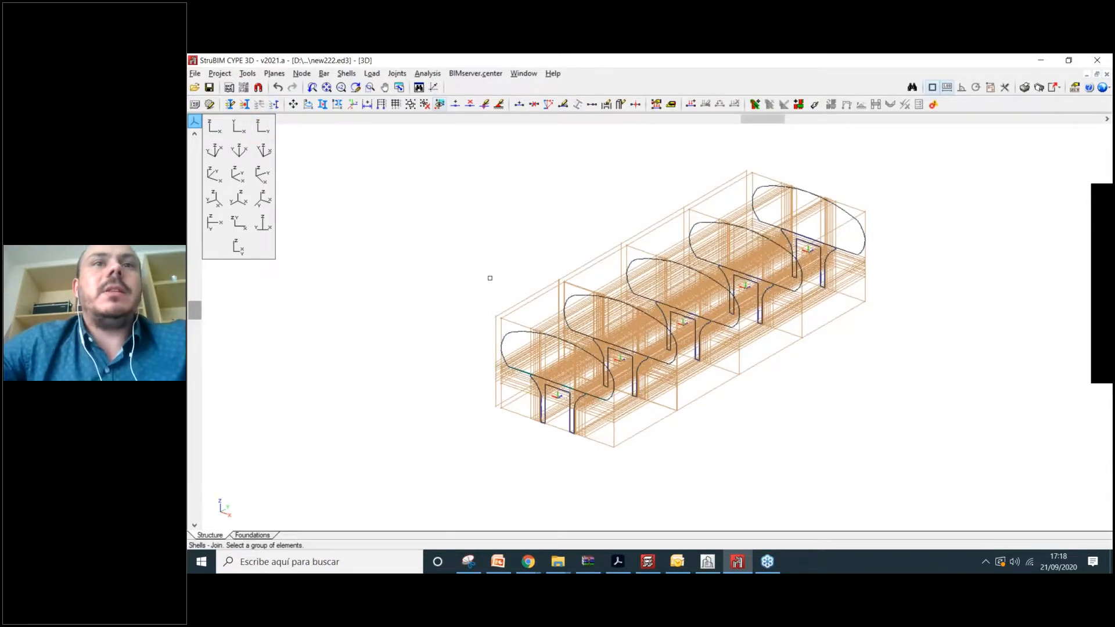
pyautogui.click(238, 126)
pyautogui.click(239, 128)
pyautogui.click(214, 126)
pyautogui.scroll(-1, 795, 415)
pyautogui.keyDown('shift'); pyautogui.moveTo(796, 416); pyautogui.dragTo(476, 217, button='middle'); pyautogui.keyUp('shift')
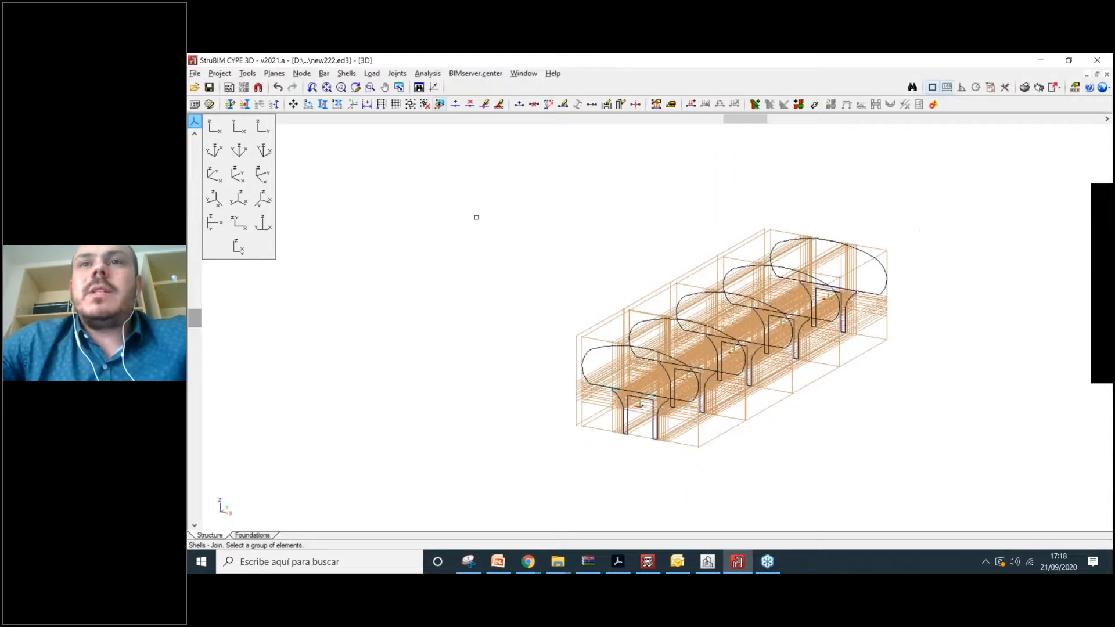
pyautogui.click(324, 73)
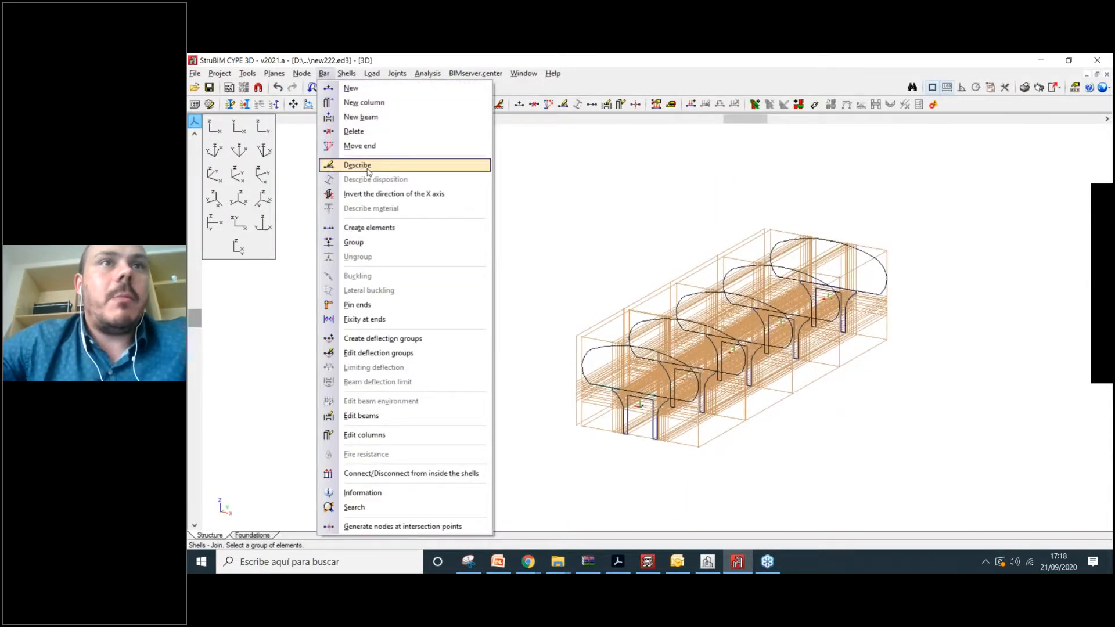
pyautogui.click(367, 169)
pyautogui.moveTo(465, 183); pyautogui.dragTo(909, 493)
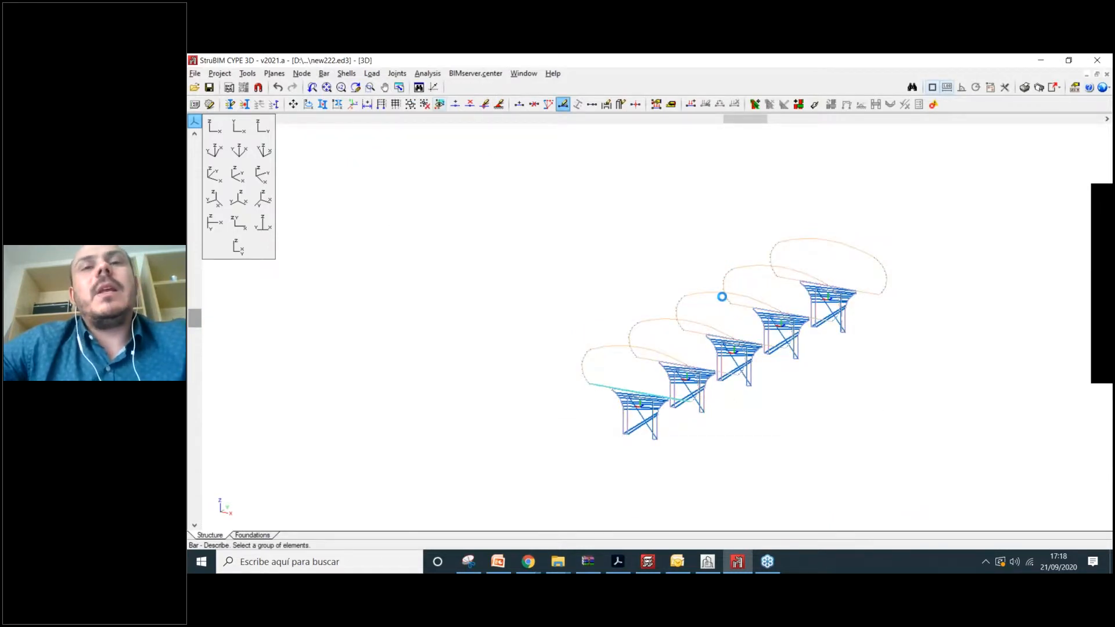
pyautogui.rightClick(721, 297)
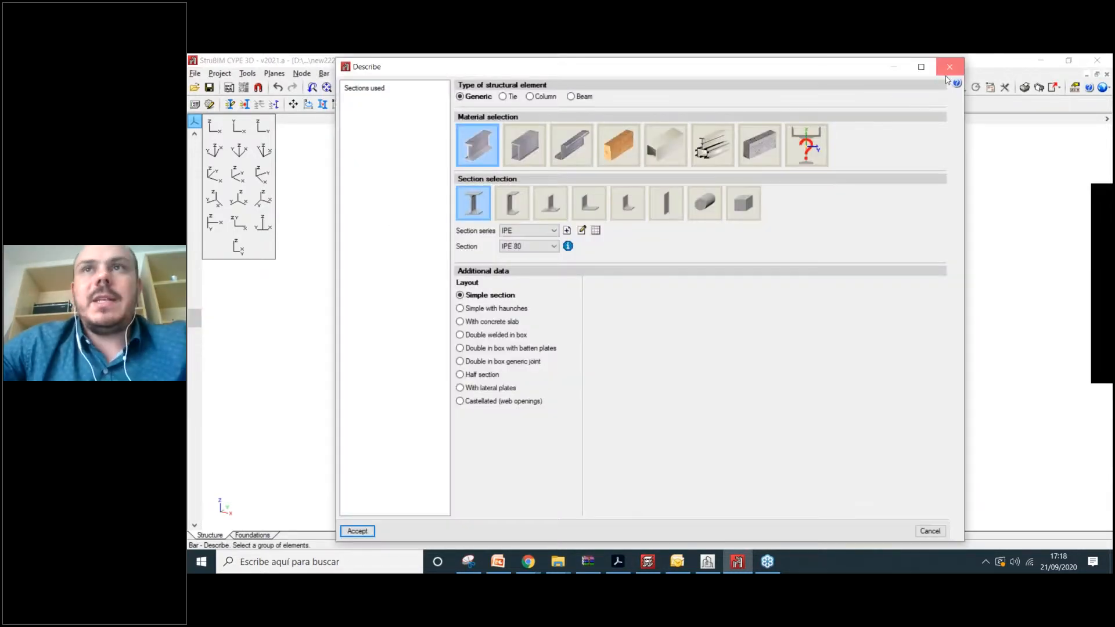
pyautogui.press('Escape')
# Select the arch's curved contour bars and the outer base bars on both sides for the bar description.
pyautogui.click(239, 127)
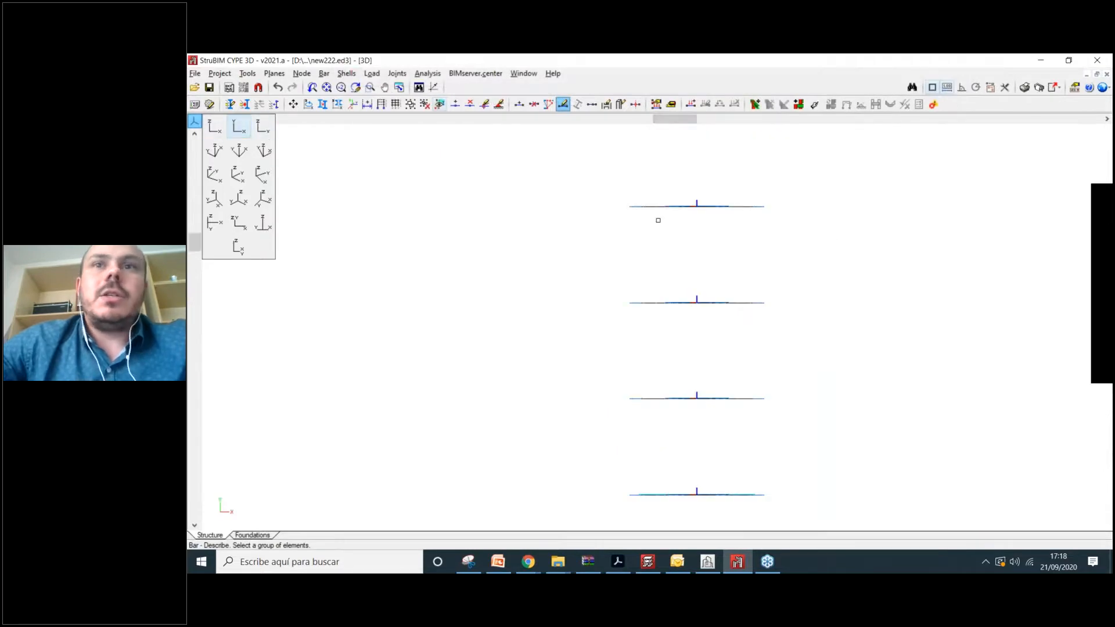
pyautogui.click(220, 129)
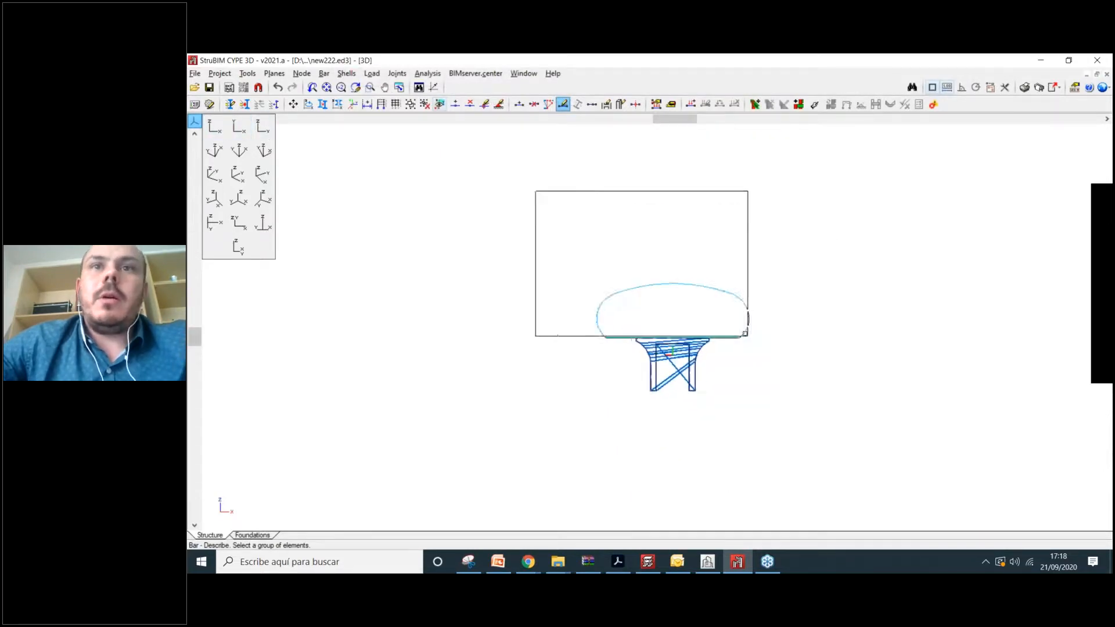
pyautogui.scroll(6, 750, 327)
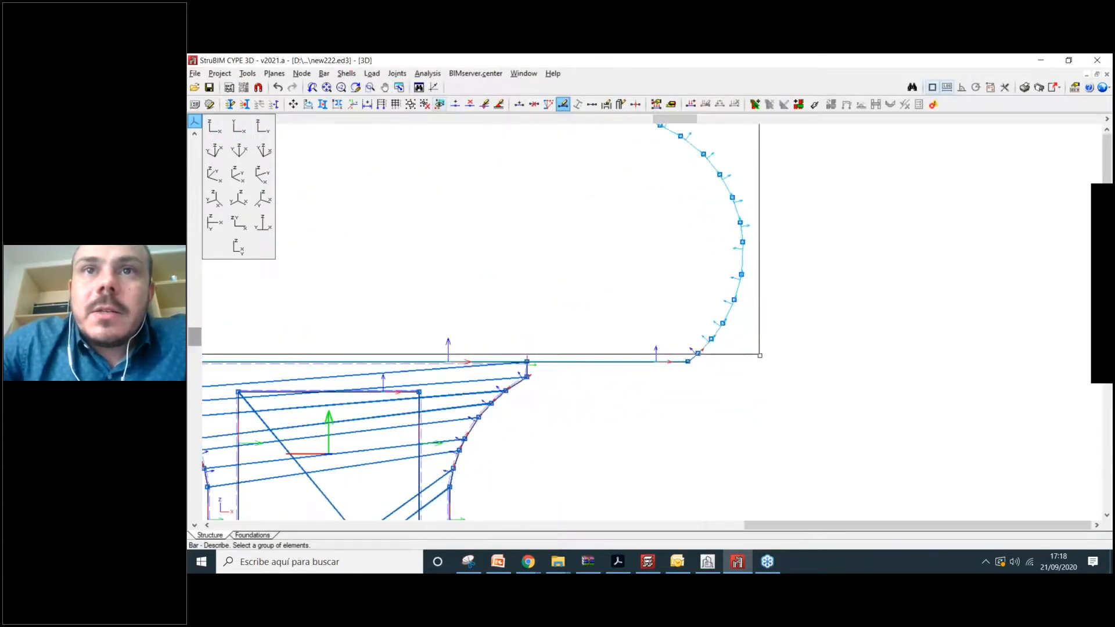
pyautogui.click(760, 355)
pyautogui.scroll(3, 772, 443)
pyautogui.scroll(-6, 762, 416)
pyautogui.moveTo(524, 317); pyautogui.dragTo(608, 309, button='middle')
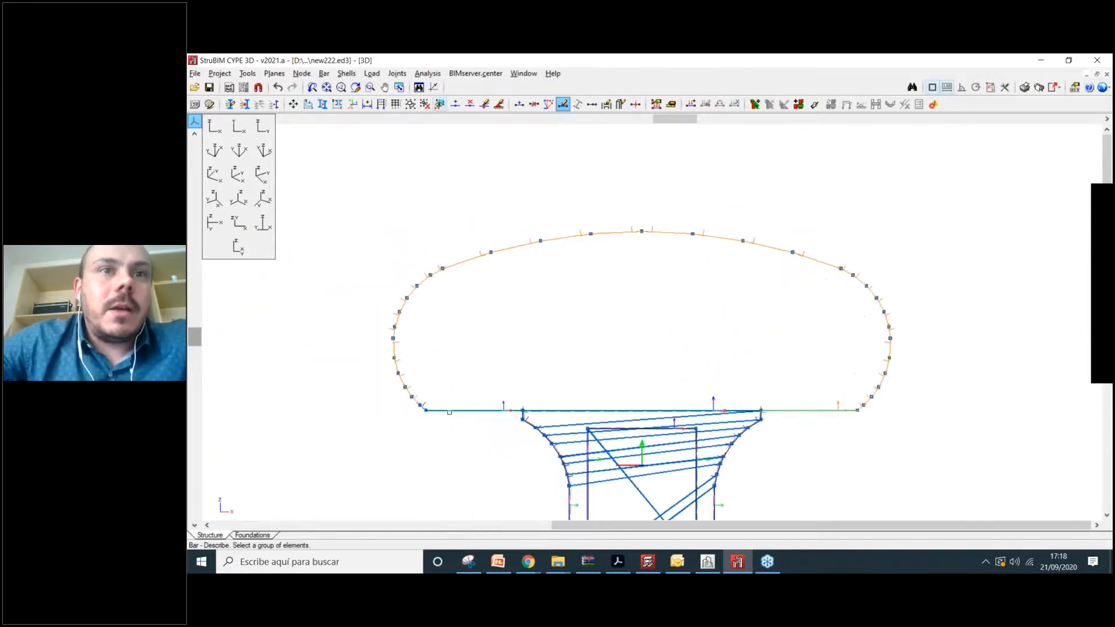
pyautogui.scroll(2, 400, 386)
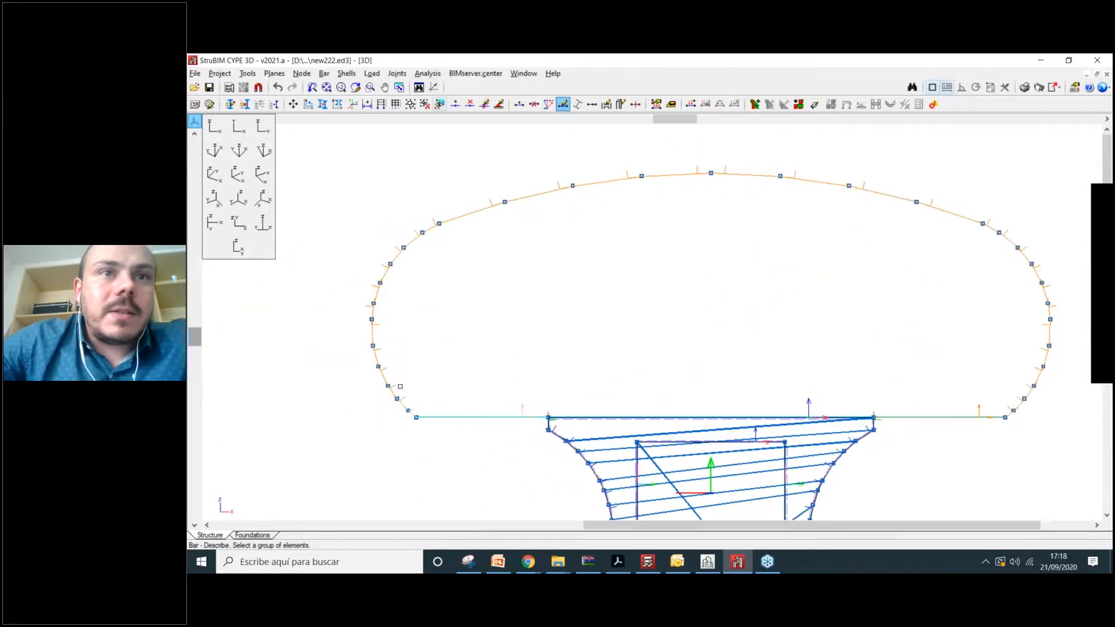
# Choose the IPC series with section IPC 1778x508x402.2 for the selected arch bars and review the section's properties.
pyautogui.rightClick(867, 201)
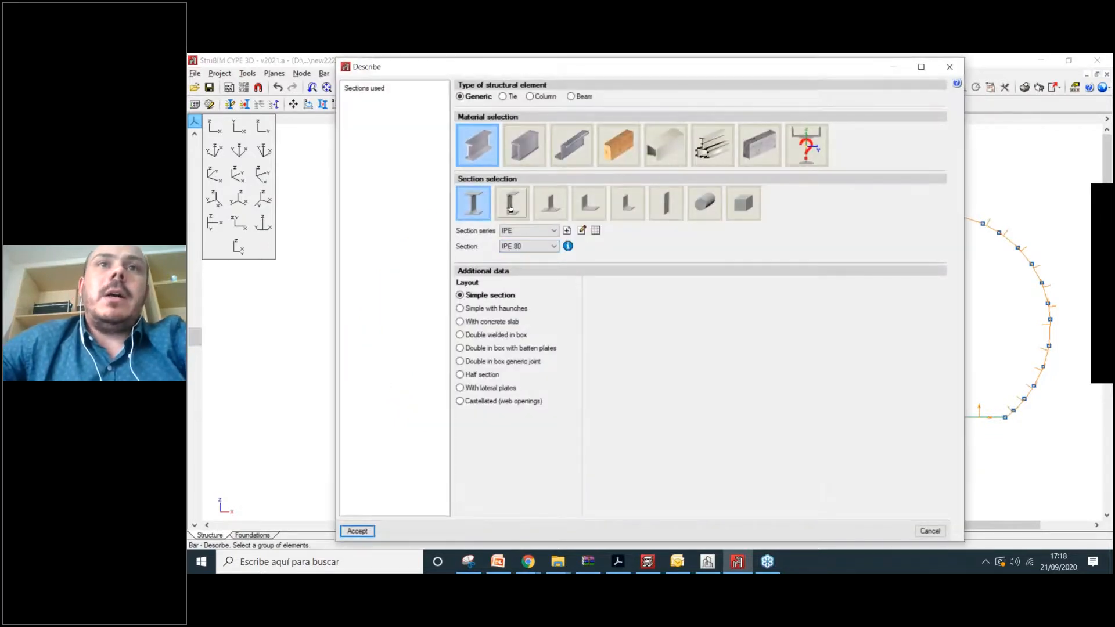
pyautogui.click(521, 149)
pyautogui.click(538, 232)
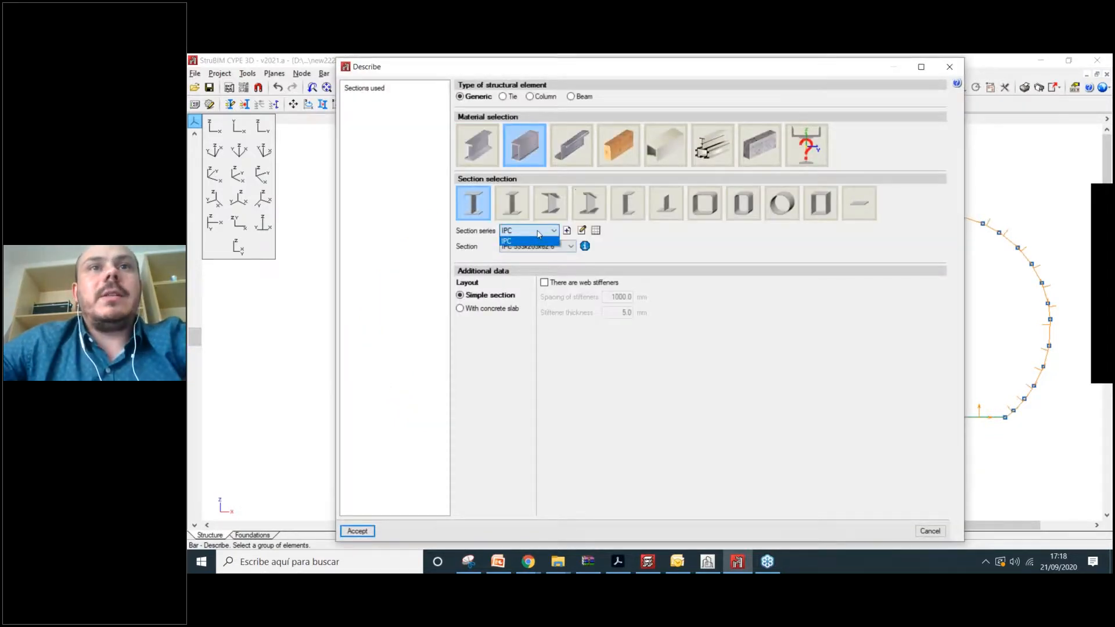
pyautogui.click(542, 247)
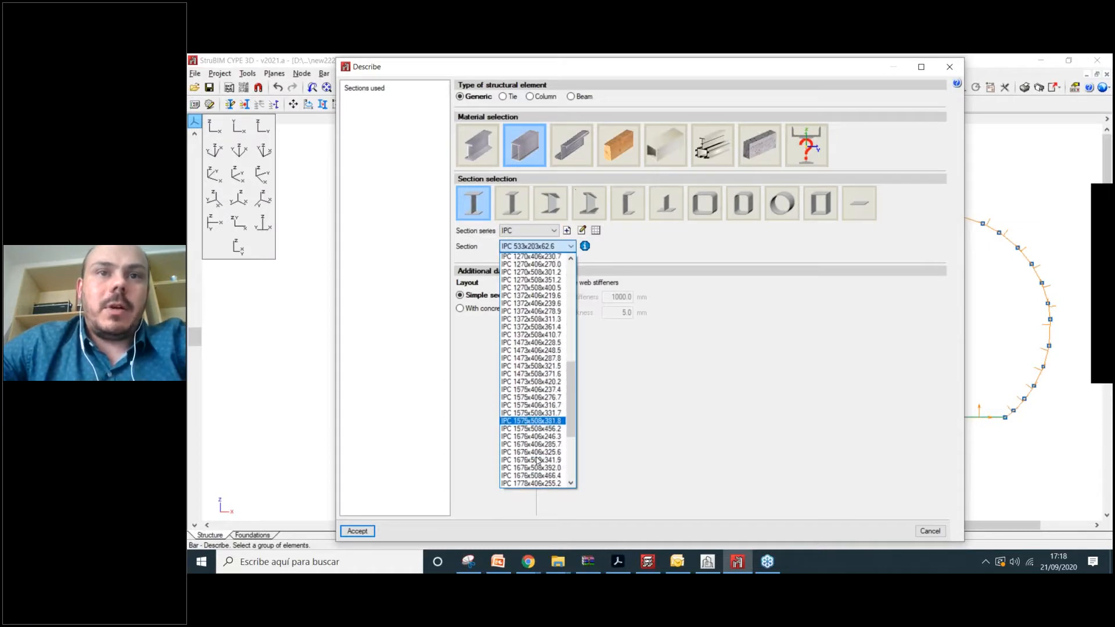
pyautogui.click(535, 384)
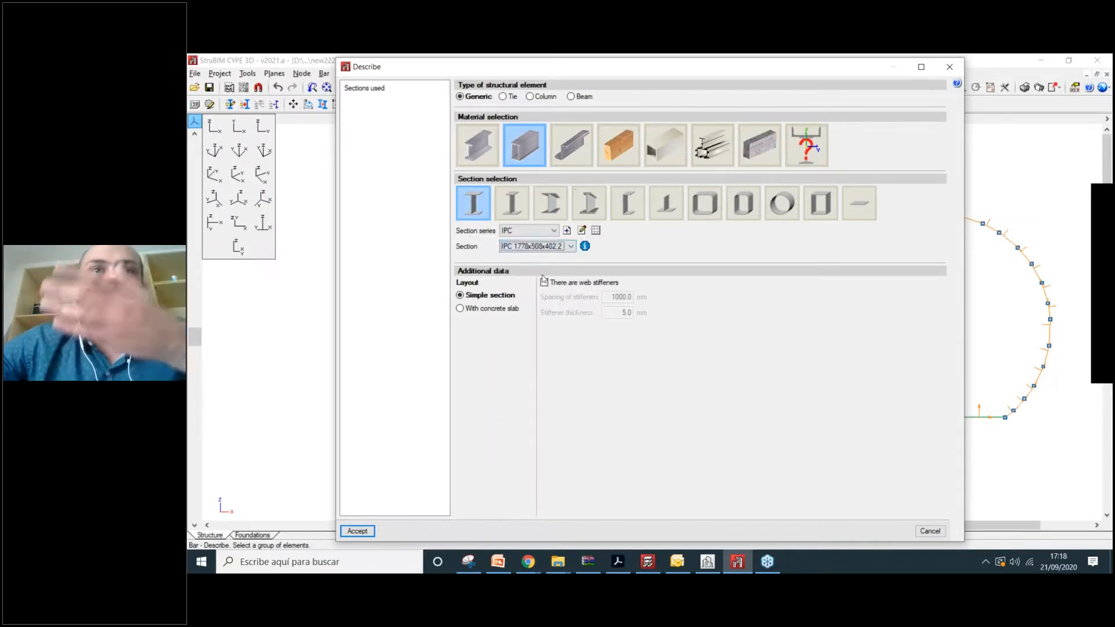
pyautogui.click(584, 247)
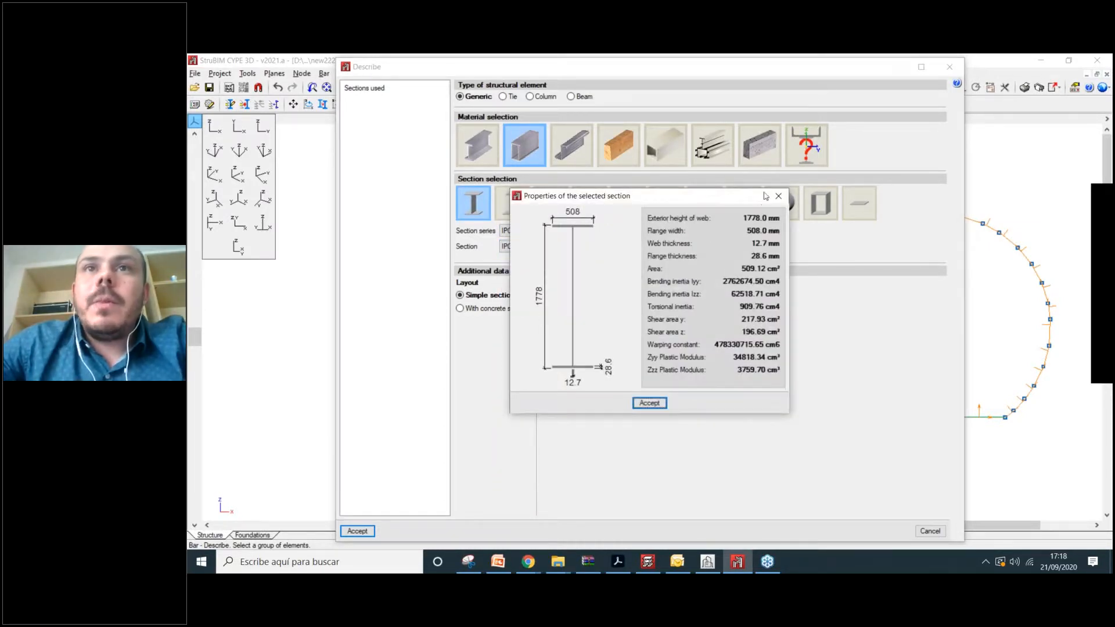
pyautogui.click(774, 201)
# Assign the IPC 610x305x97.6 simple section to the selected arch bars, leaving the fire resistance check off.
pyautogui.click(535, 246)
pyautogui.scroll(6, 531, 325)
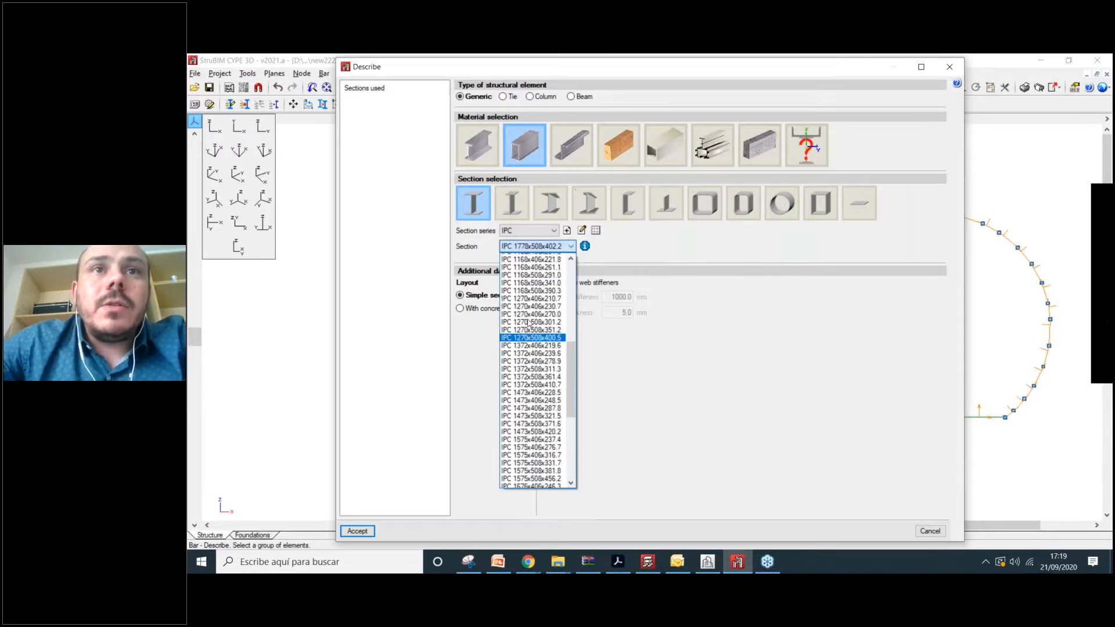
pyautogui.click(530, 312)
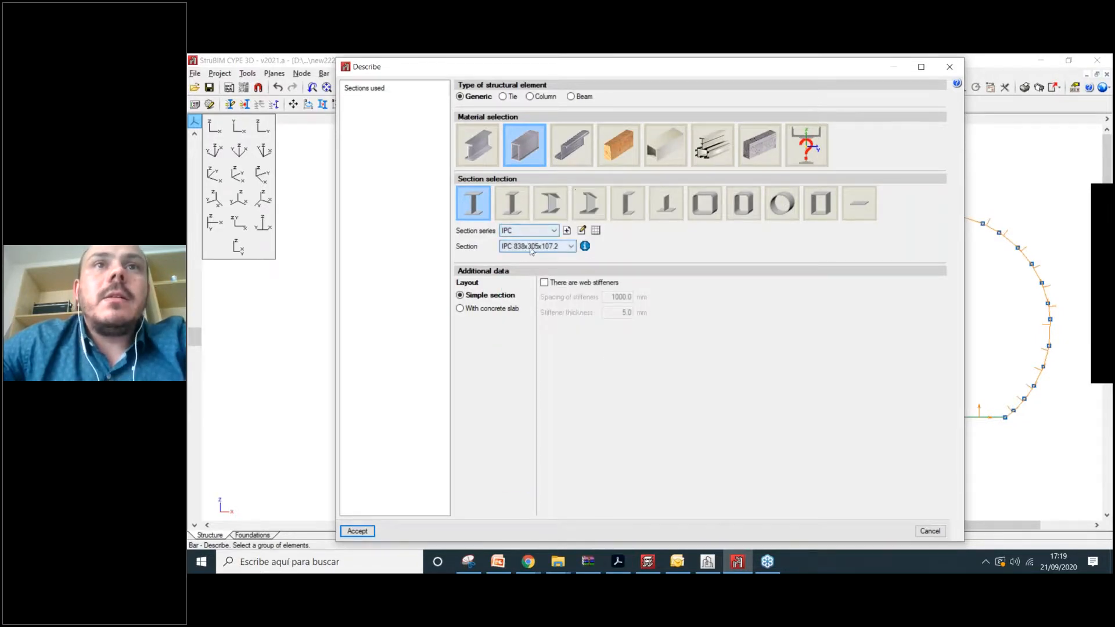
pyautogui.click(526, 248)
pyautogui.scroll(3, 527, 290)
pyautogui.click(527, 284)
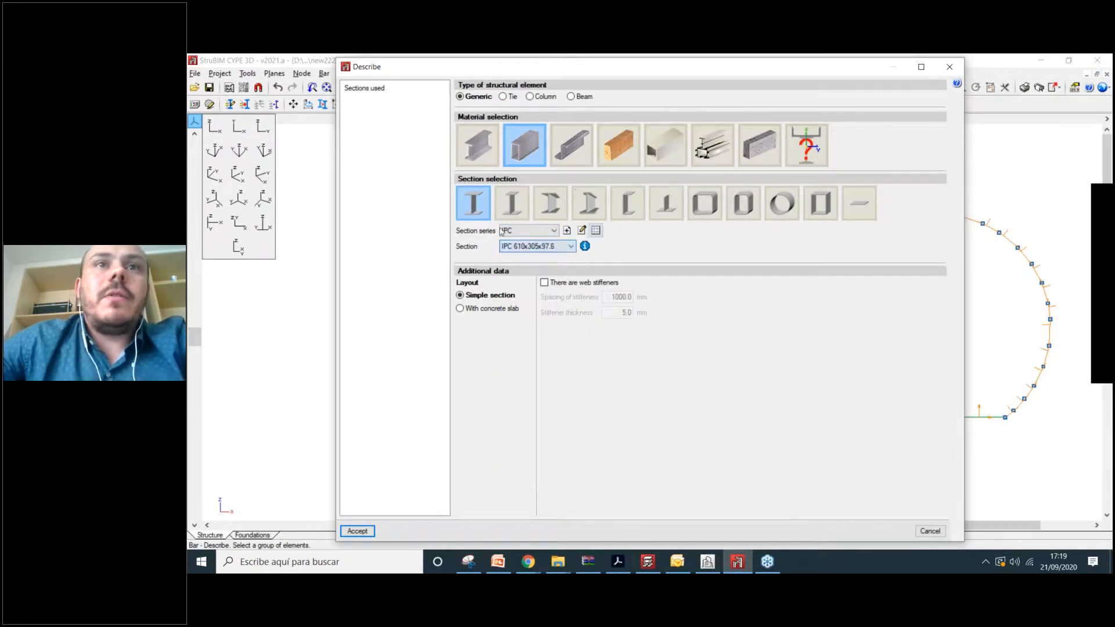
pyautogui.click(357, 531)
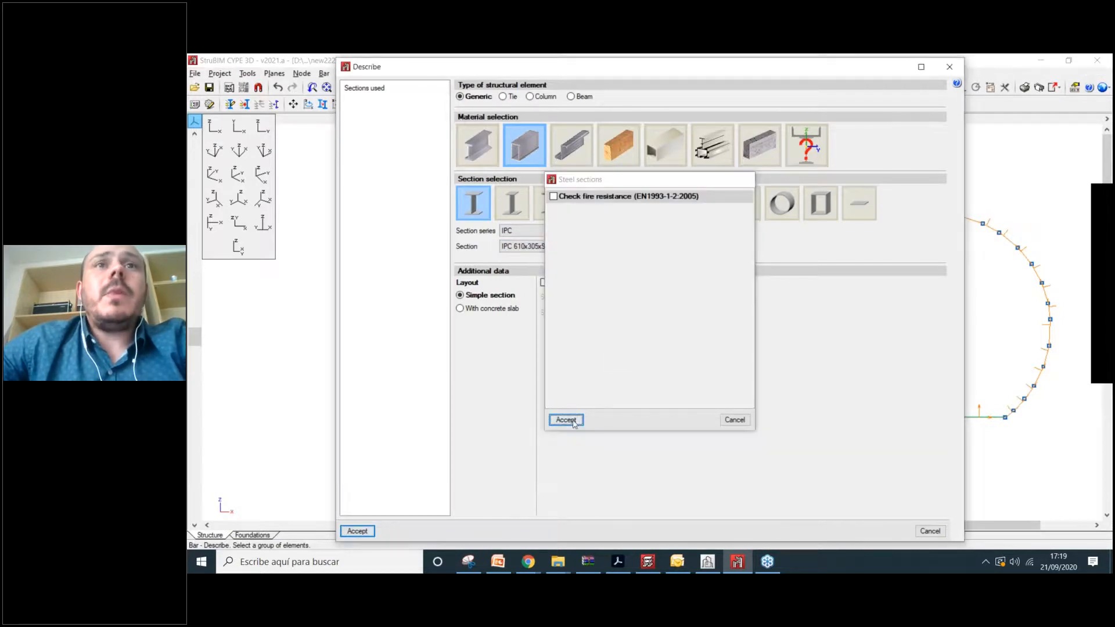
pyautogui.click(564, 418)
pyautogui.scroll(-3, 533, 232)
pyautogui.scroll(2, 574, 214)
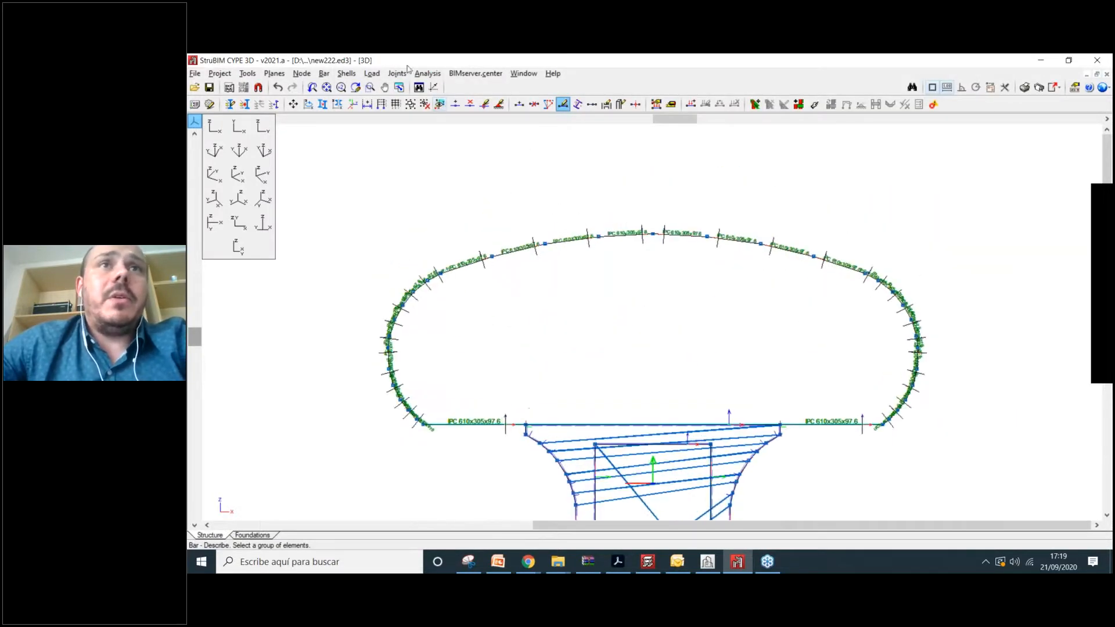
pyautogui.click(373, 76)
pyautogui.click(570, 341)
pyautogui.scroll(-2, 568, 307)
pyautogui.scroll(2, 567, 307)
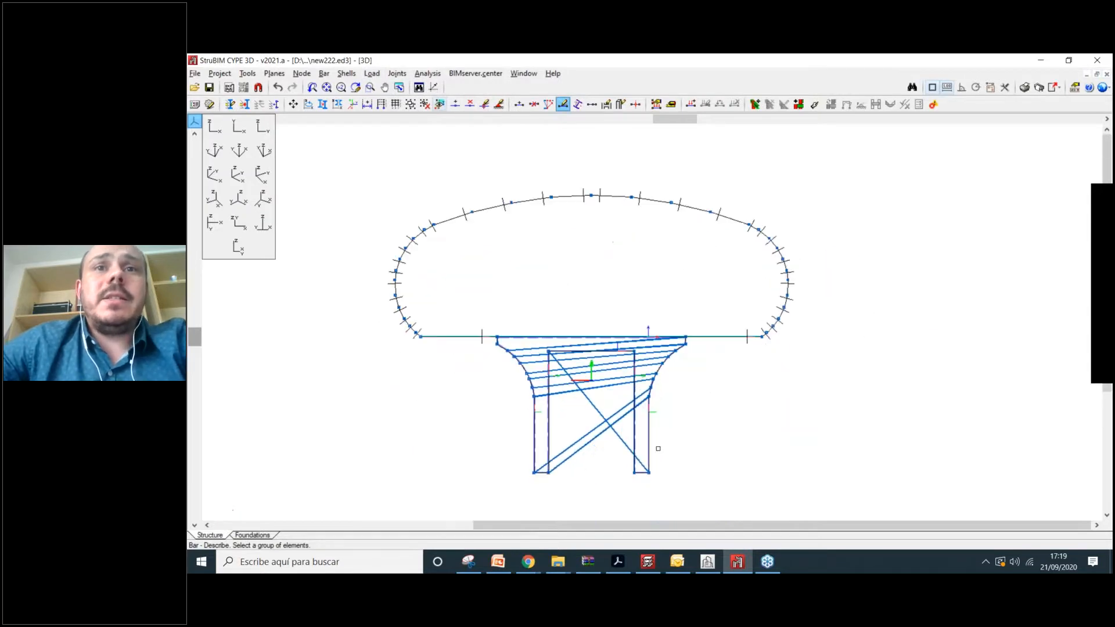
pyautogui.click(347, 76)
pyautogui.click(410, 134)
pyautogui.click(438, 308)
pyautogui.click(714, 495)
pyautogui.rightClick(714, 495)
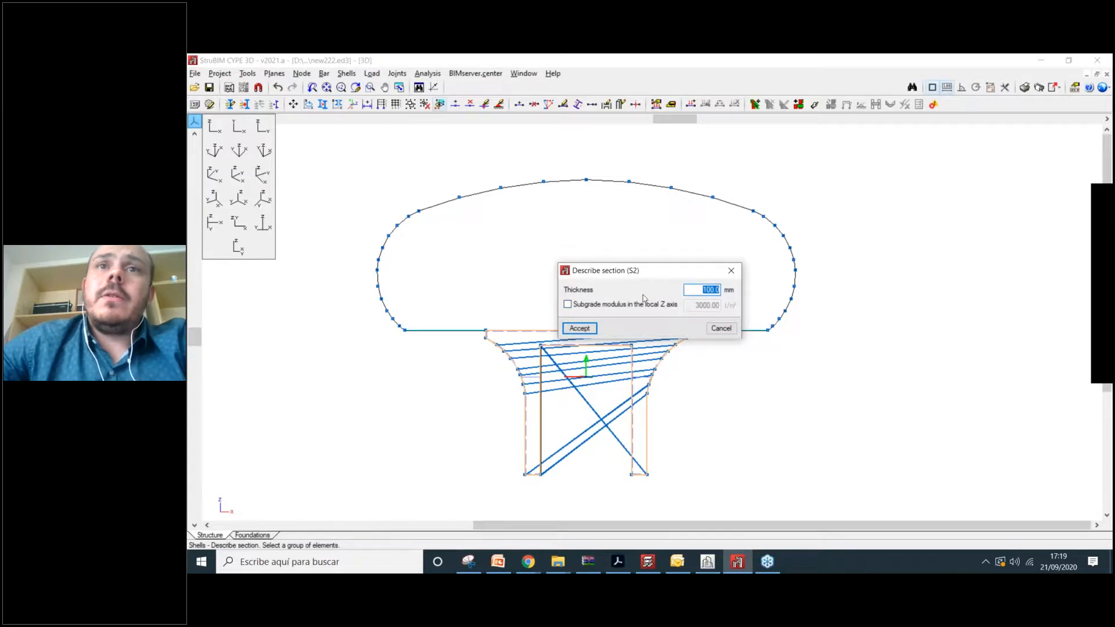
pyautogui.click(732, 271)
# Examine the row of arches with their steel sections and support shells in the rendered 3D model.
pyautogui.scroll(-3, 821, 399)
pyautogui.click(248, 73)
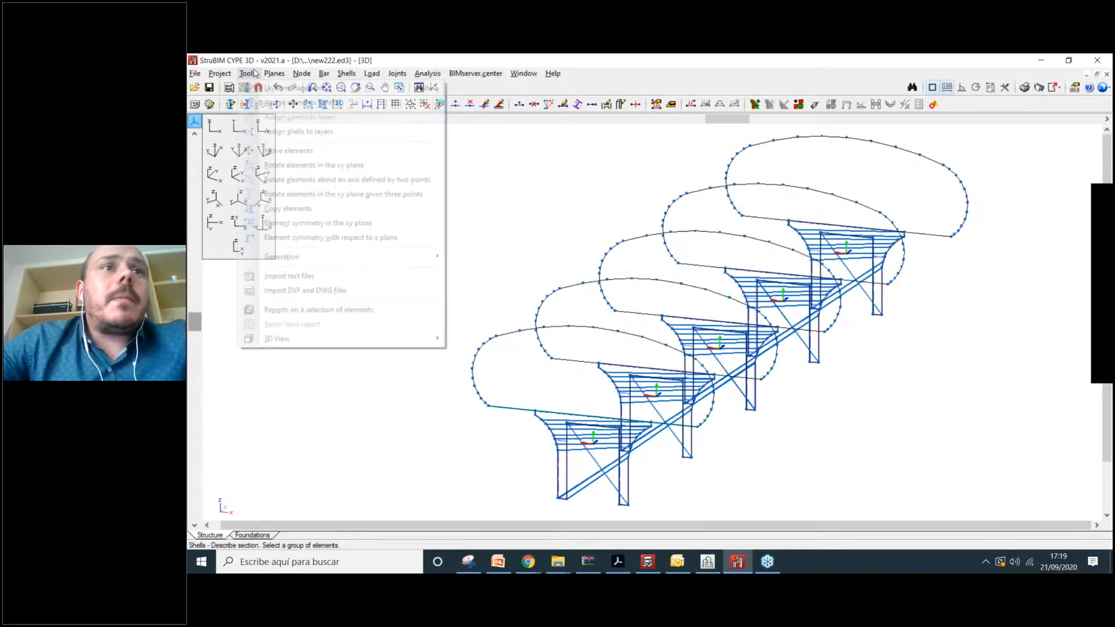
pyautogui.moveTo(432, 338)
pyautogui.click(471, 335)
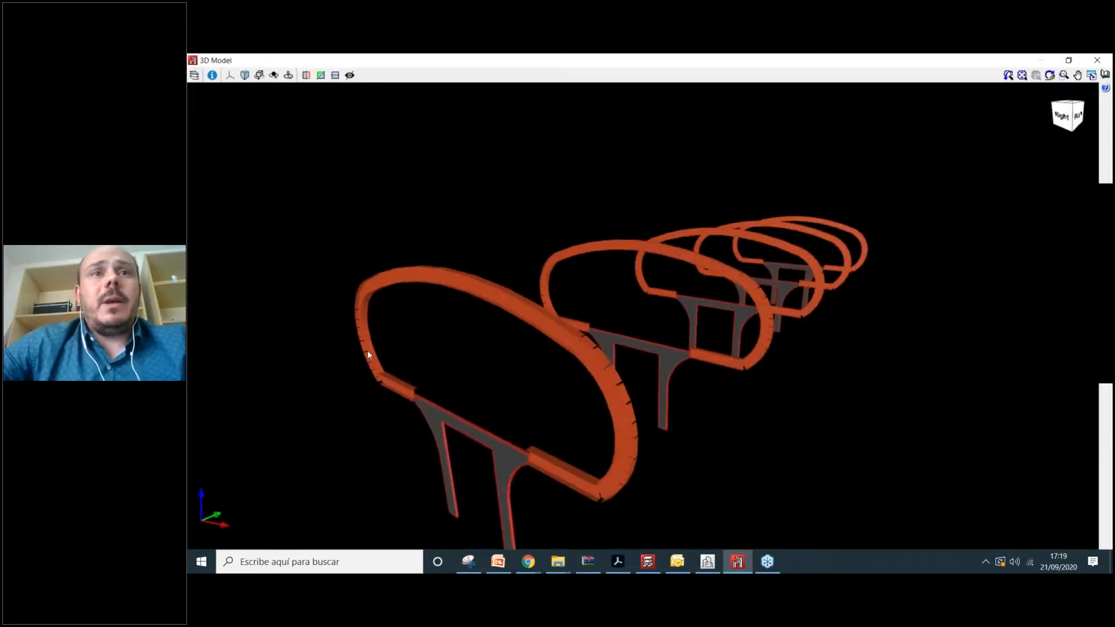
pyautogui.scroll(4, 427, 334)
pyautogui.scroll(-5, 440, 198)
pyautogui.scroll(3, 456, 203)
pyautogui.scroll(-3, 511, 342)
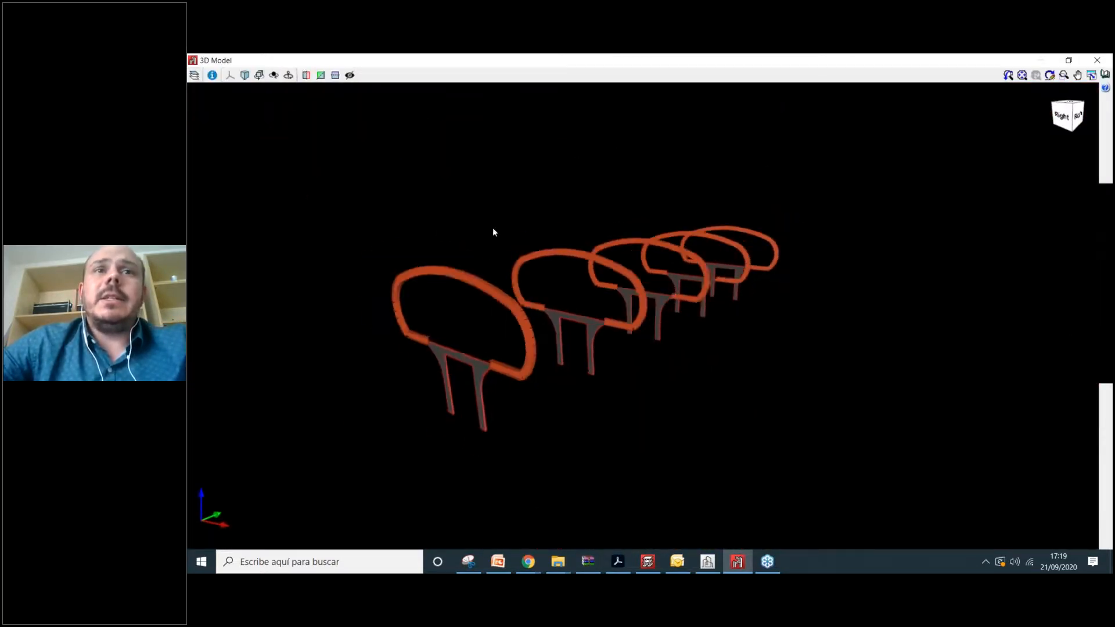
pyautogui.scroll(5, 542, 363)
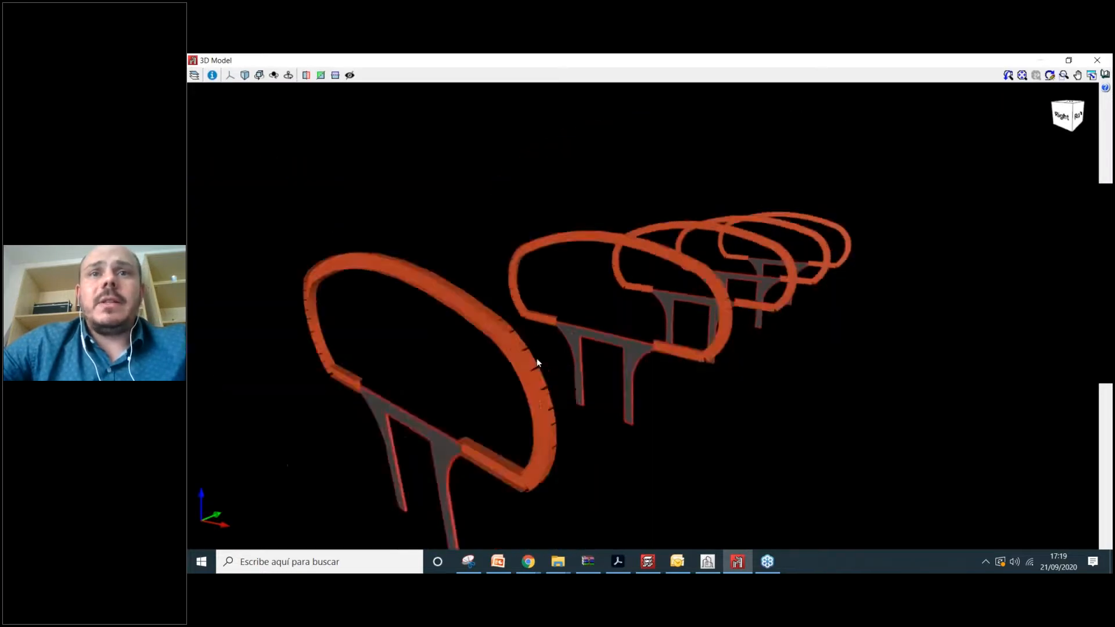
pyautogui.scroll(-3, 537, 363)
pyautogui.click(1087, 69)
pyautogui.scroll(-5, 393, 179)
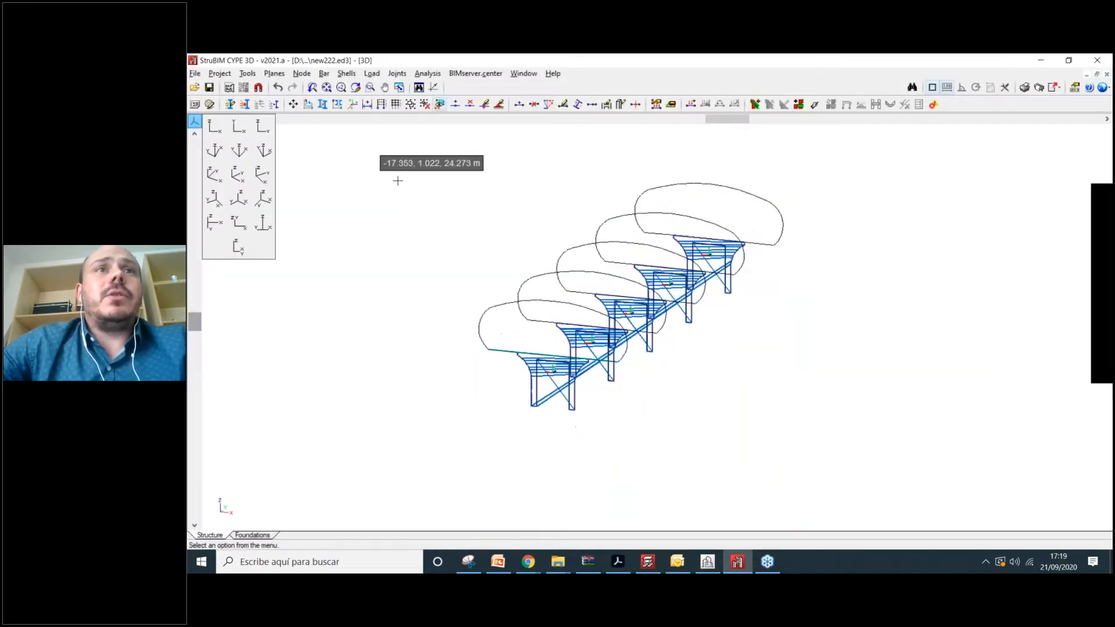
# Try to link the structural model to a BIMserver.center project for importing IFC files.
pyautogui.click(455, 74)
pyautogui.click(471, 87)
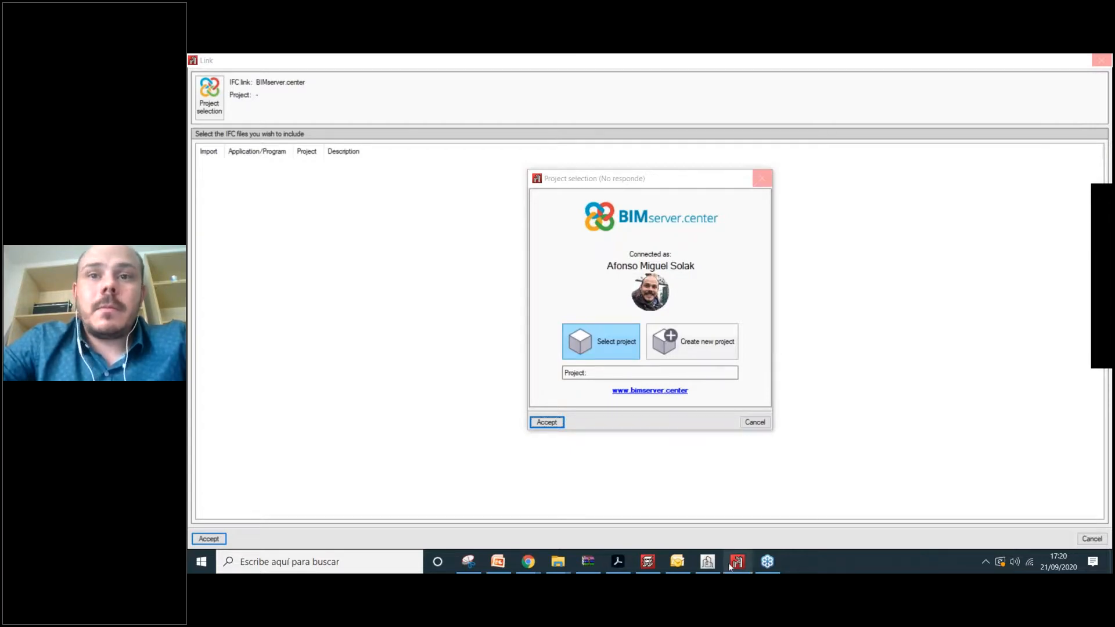
pyautogui.click(711, 560)
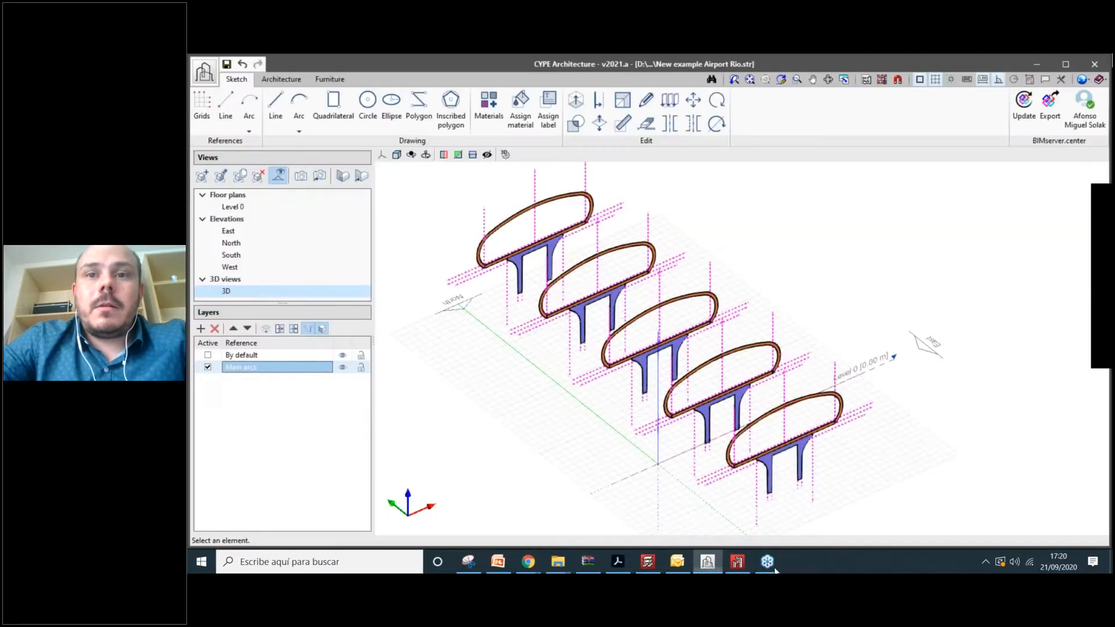
pyautogui.moveTo(709, 561)
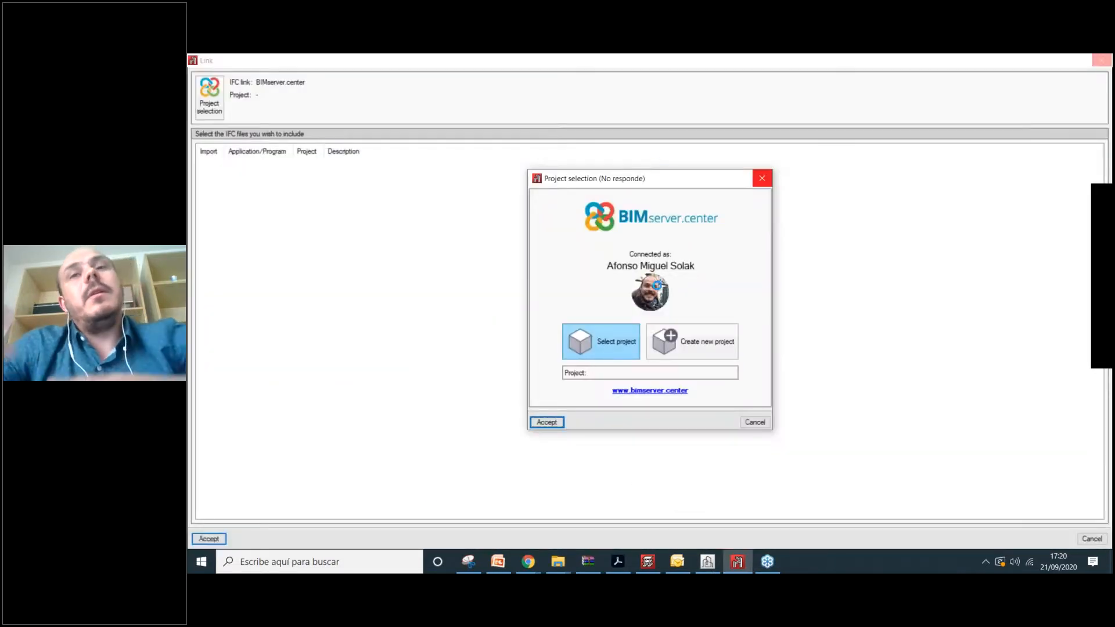
pyautogui.click(985, 561)
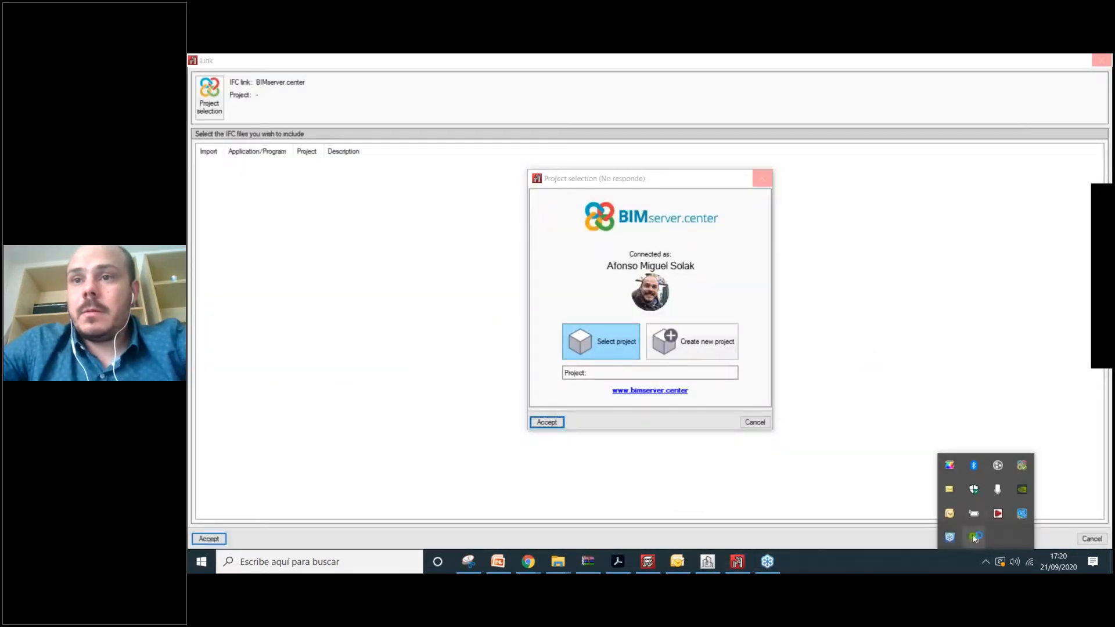
pyautogui.click(738, 562)
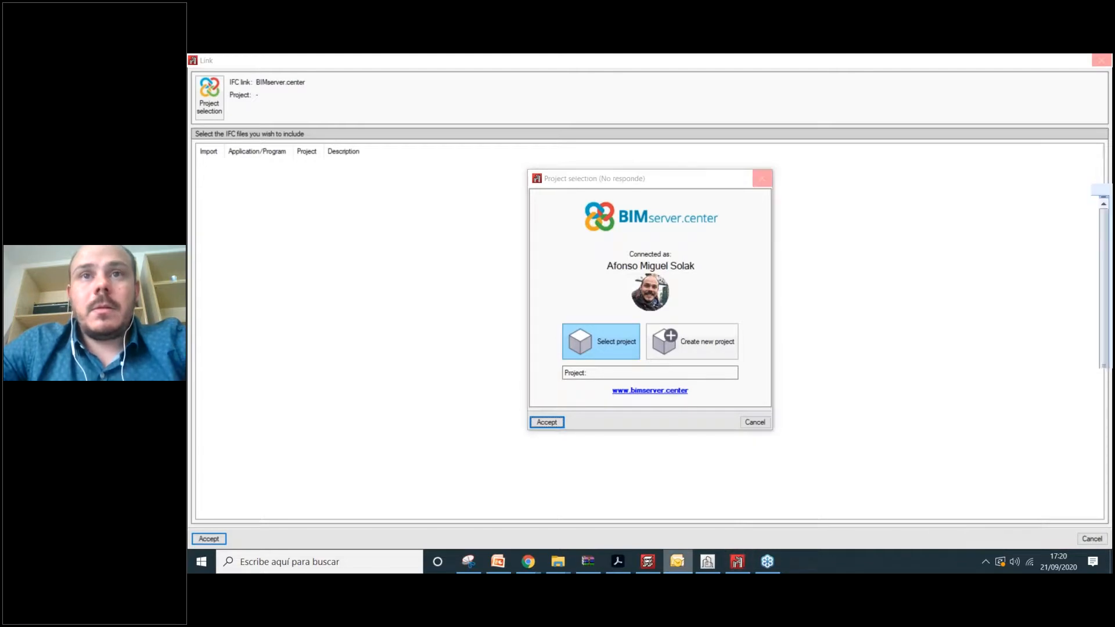
pyautogui.click(678, 561)
pyautogui.click(737, 561)
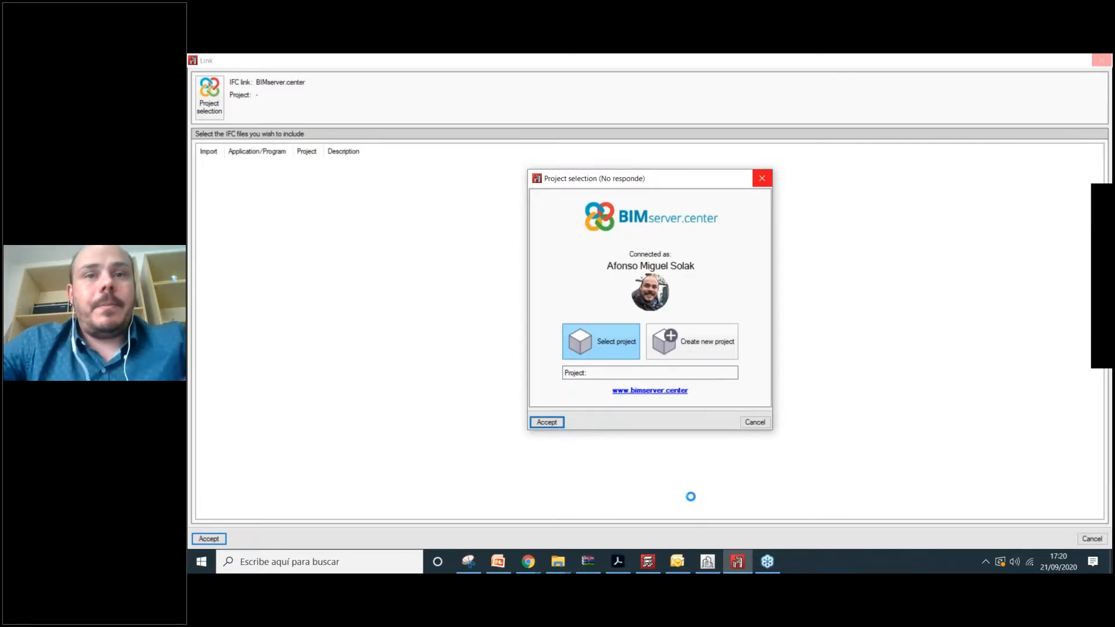
# Switch to CYPE Architecture and open the recent file Santos Dumont Airport - Departures.str without saving the current project.
pyautogui.click(716, 570)
pyautogui.scroll(-2, 776, 296)
pyautogui.scroll(3, 777, 299)
pyautogui.scroll(-2, 783, 311)
pyautogui.click(204, 71)
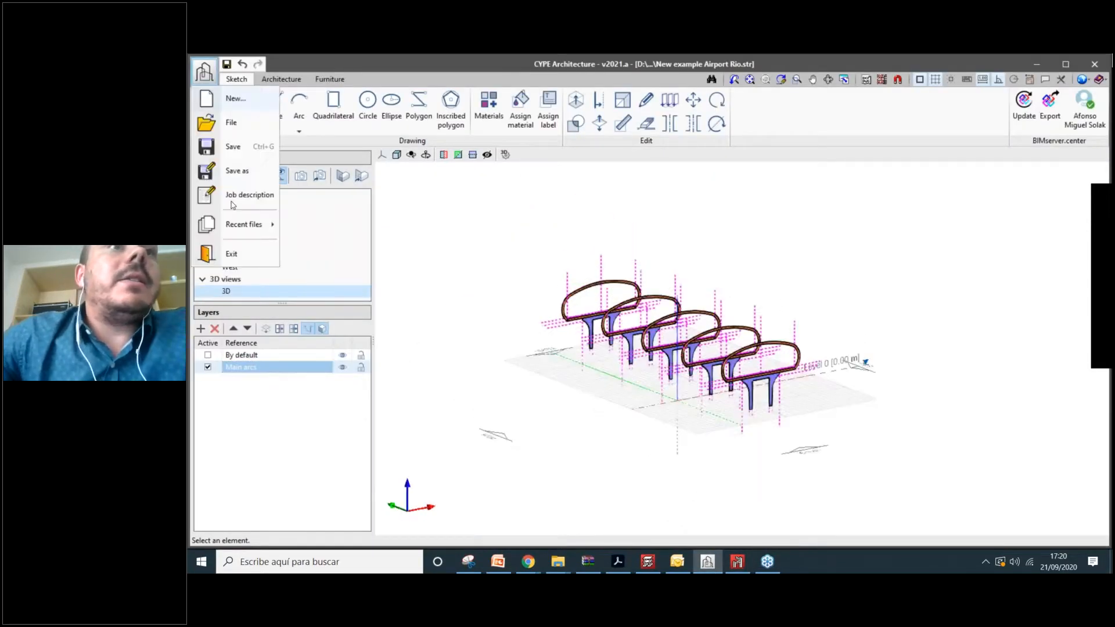
pyautogui.moveTo(244, 224)
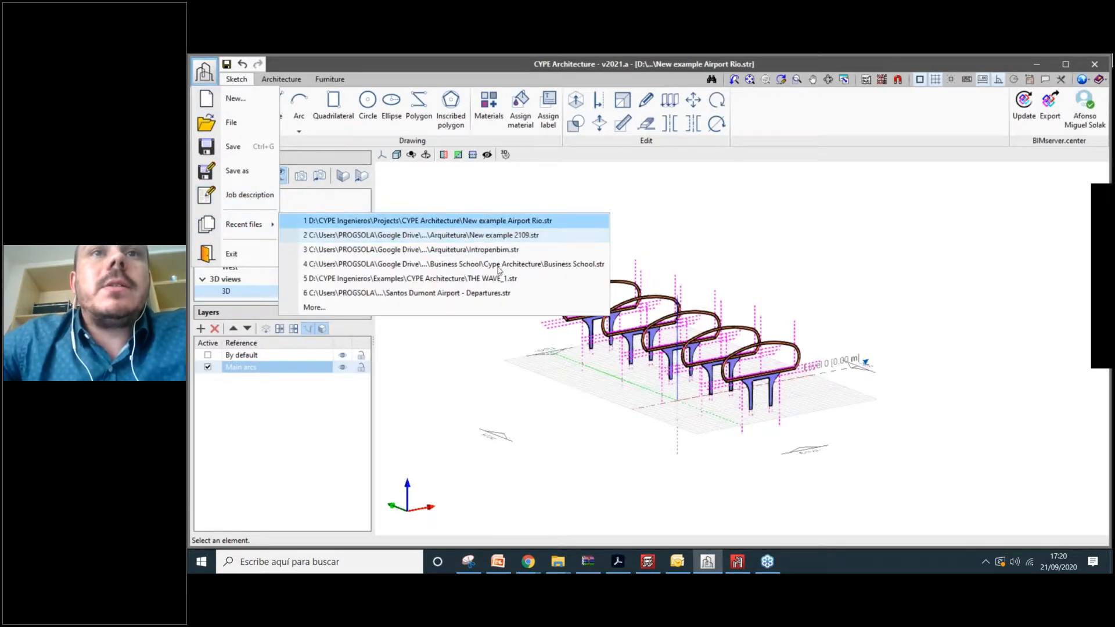
pyautogui.click(325, 309)
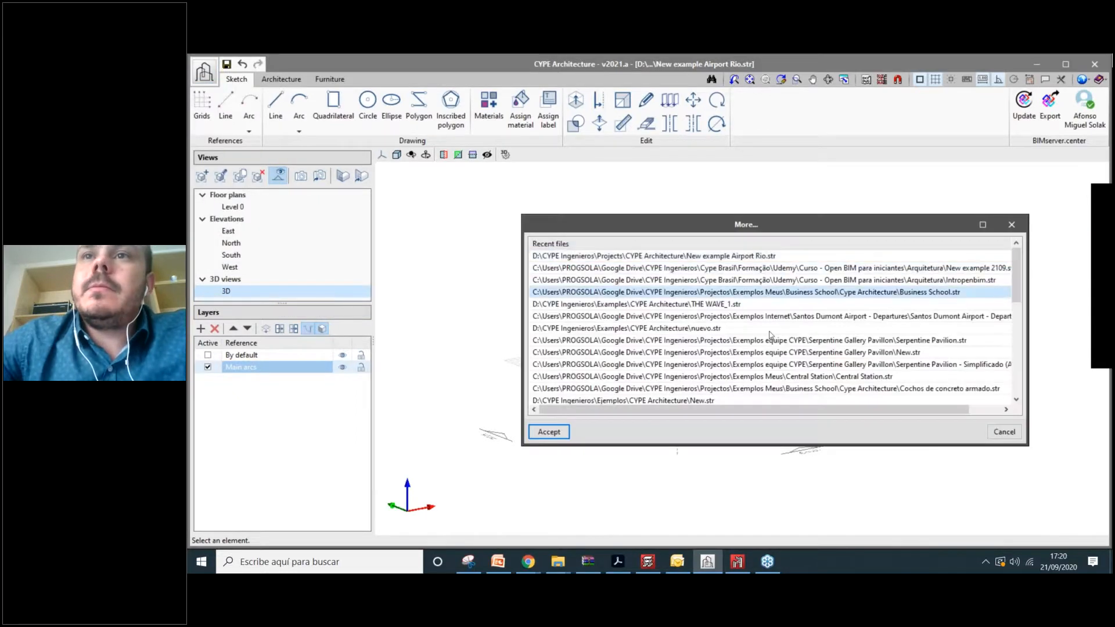
pyautogui.click(547, 433)
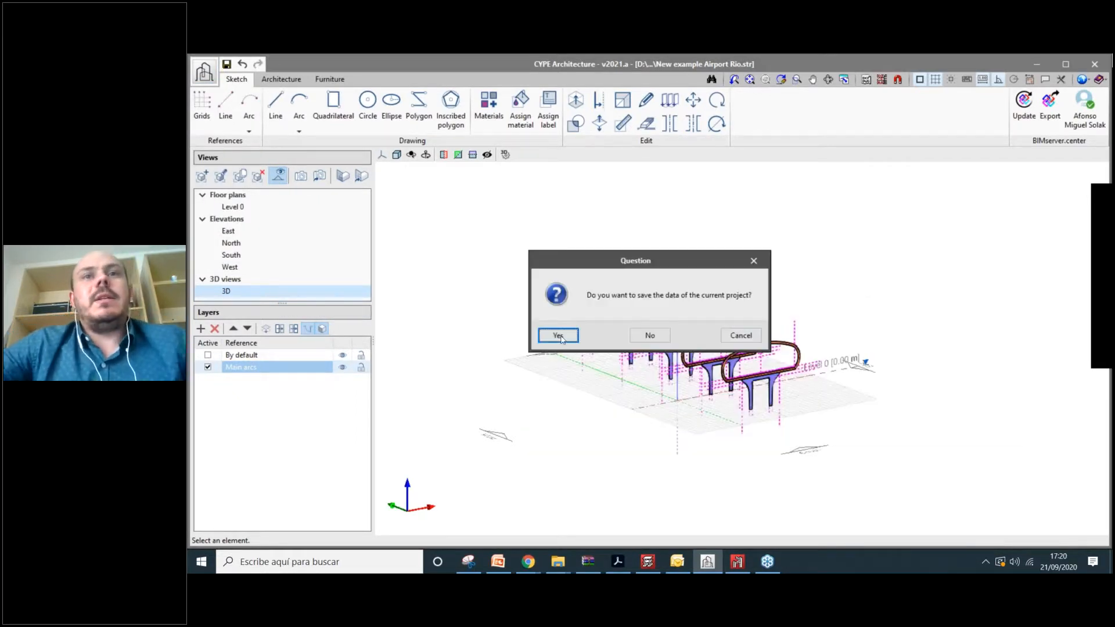
pyautogui.click(650, 335)
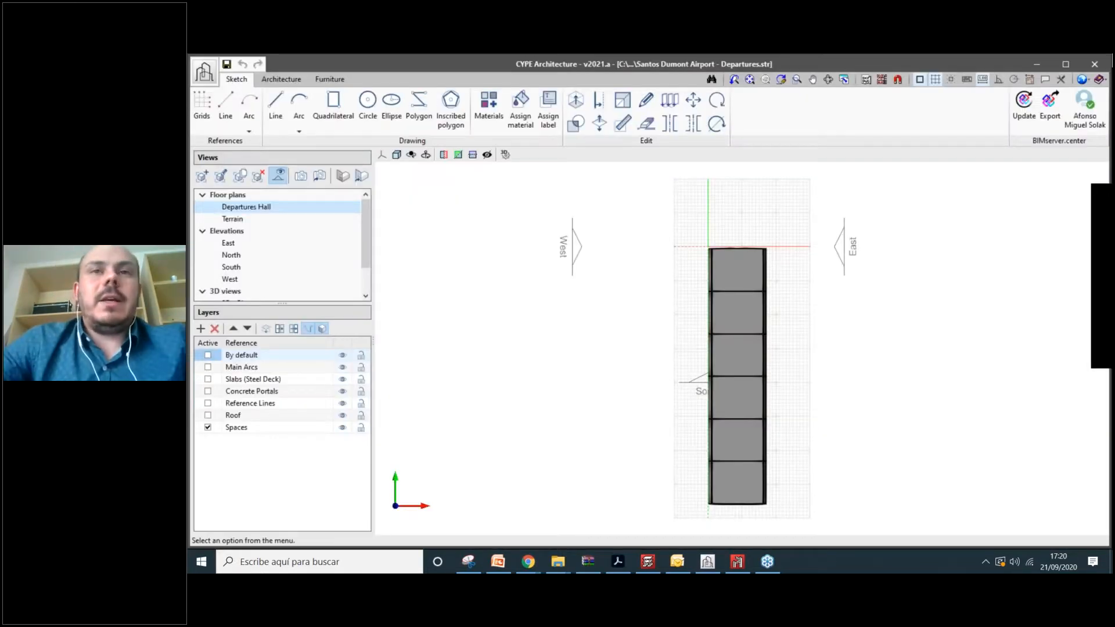
# Show the 3D - Structure view of the departures hall and examine its arched roof and supports up close.
pyautogui.scroll(-1, 230, 294)
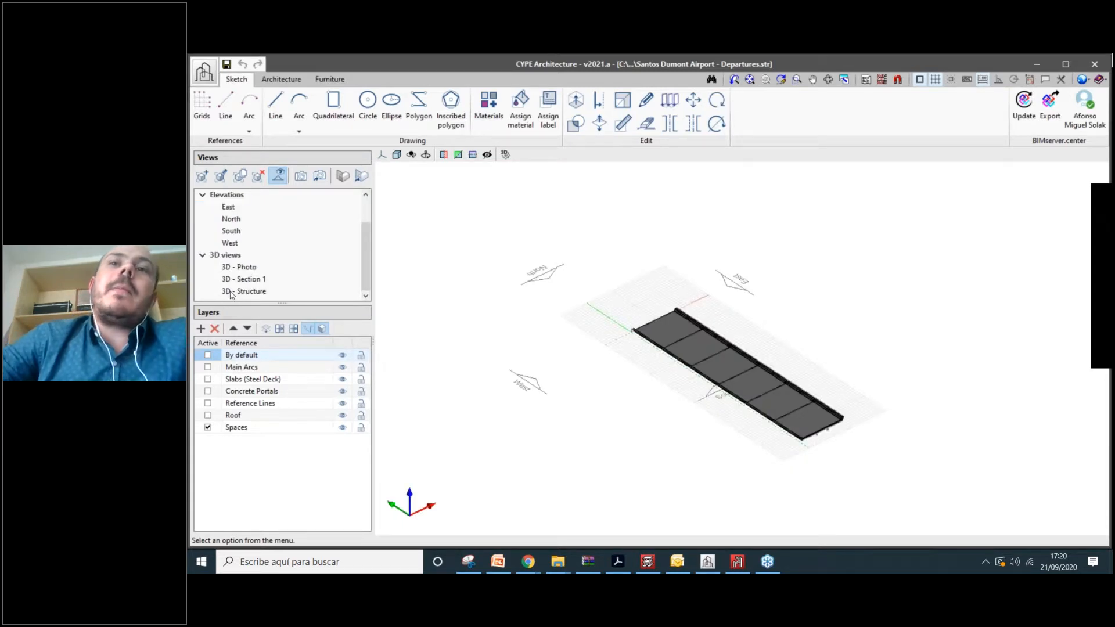
pyautogui.click(230, 291)
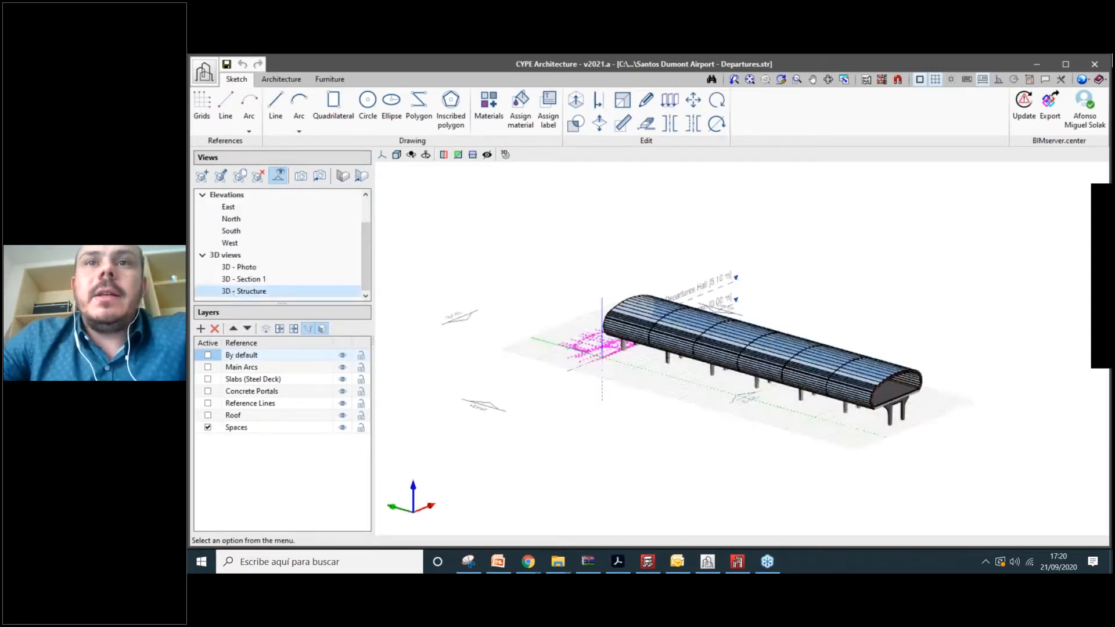
pyautogui.scroll(5, 663, 319)
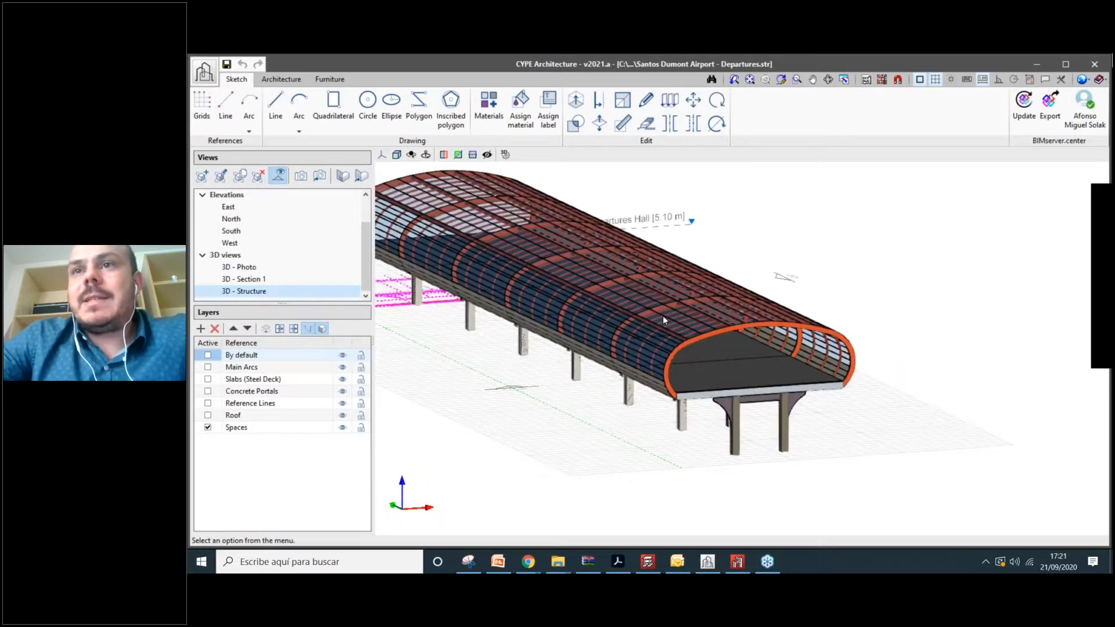
pyautogui.scroll(2, 663, 315)
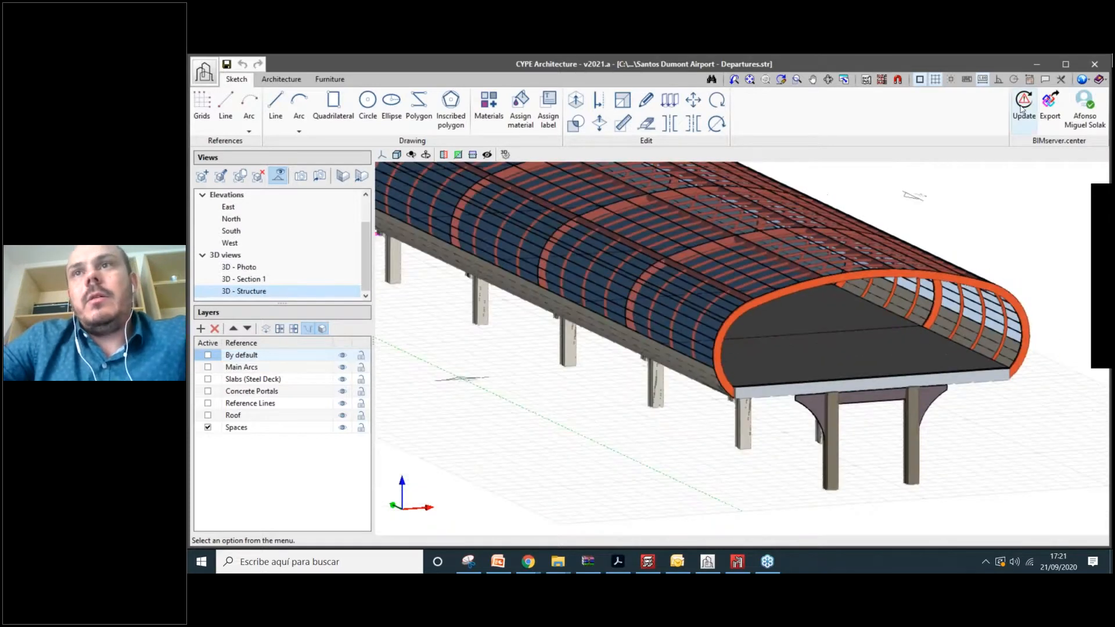
# Check the BIMserver.center update and the Structural Model visibility settings of the 3D - Structure view, leaving them as they are.
pyautogui.click(1023, 104)
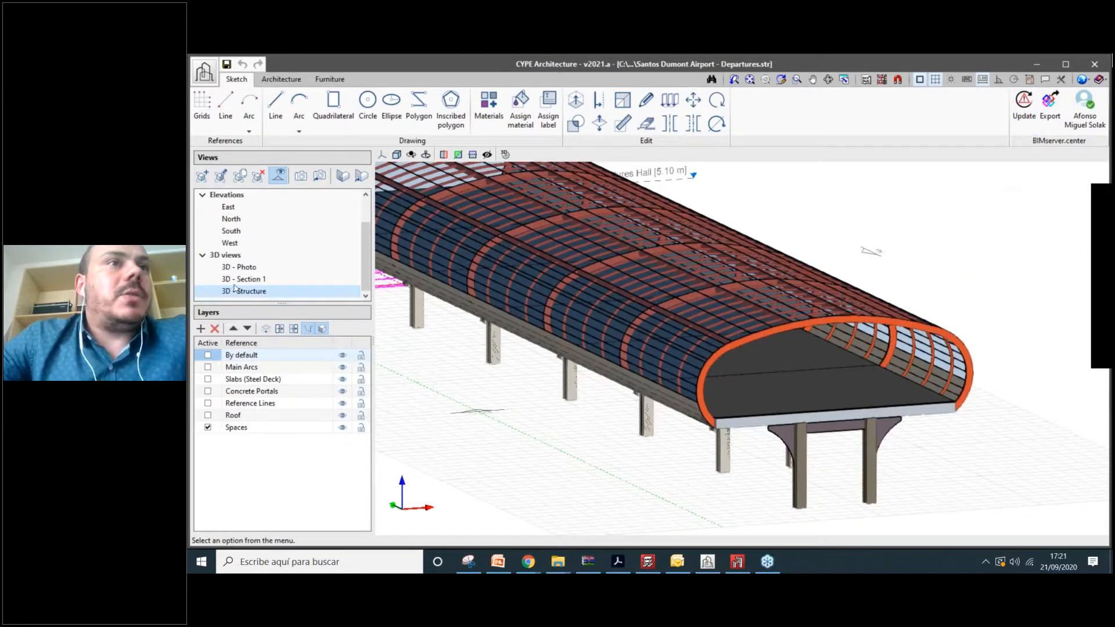
pyautogui.rightClick(252, 292)
pyautogui.click(377, 298)
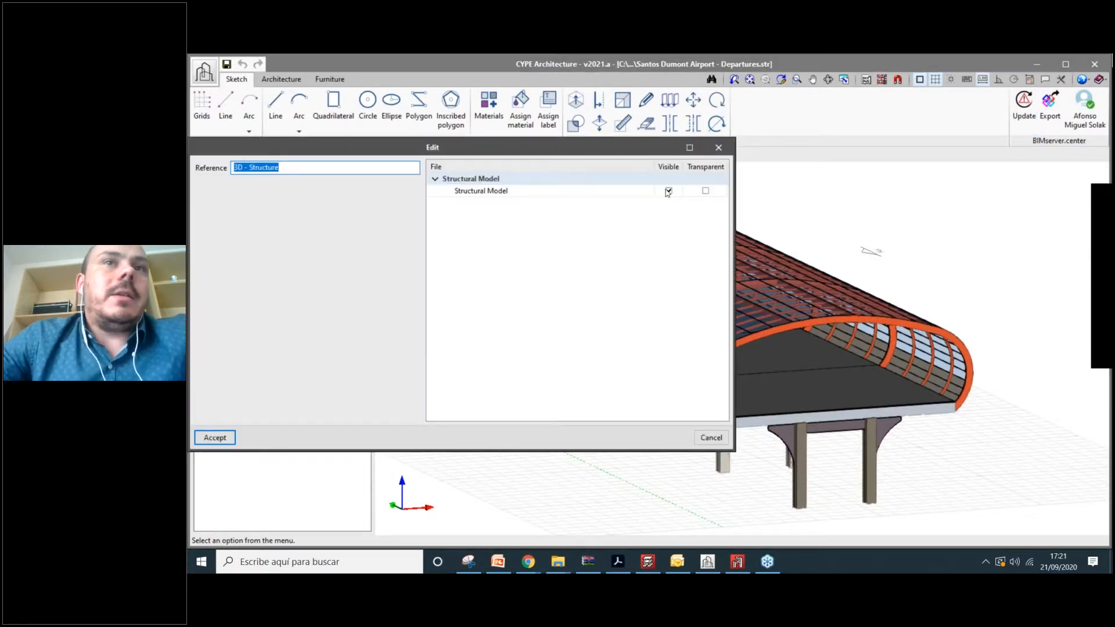
pyautogui.click(718, 147)
pyautogui.scroll(-1, 879, 274)
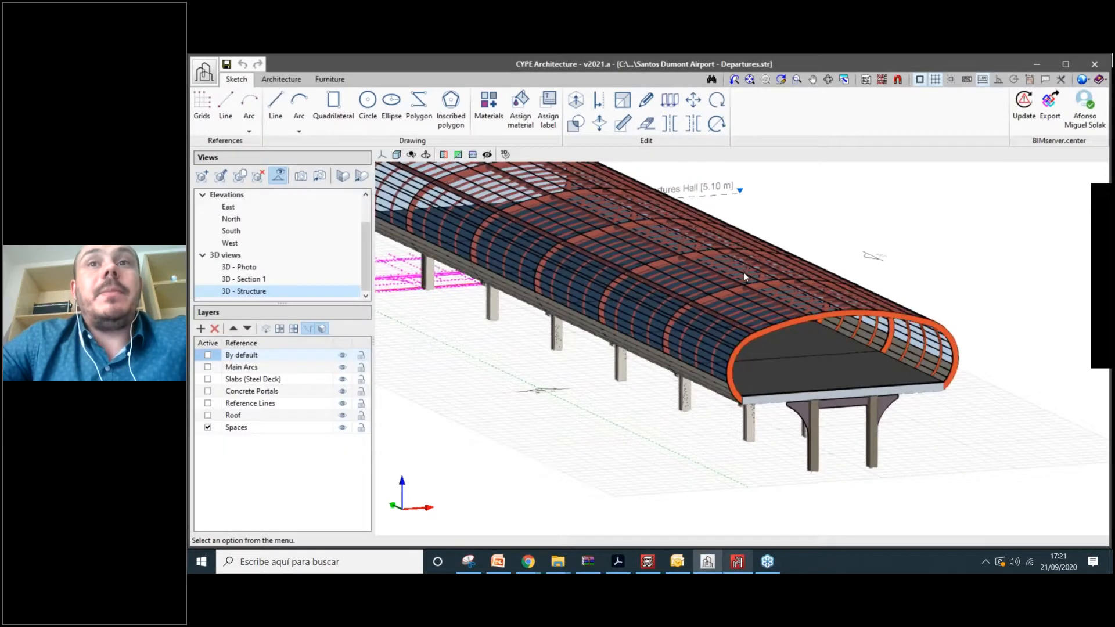
# Examine the arched roof, its orange arches and the supporting portals at the open end of the departures hall.
pyautogui.scroll(2, 809, 350)
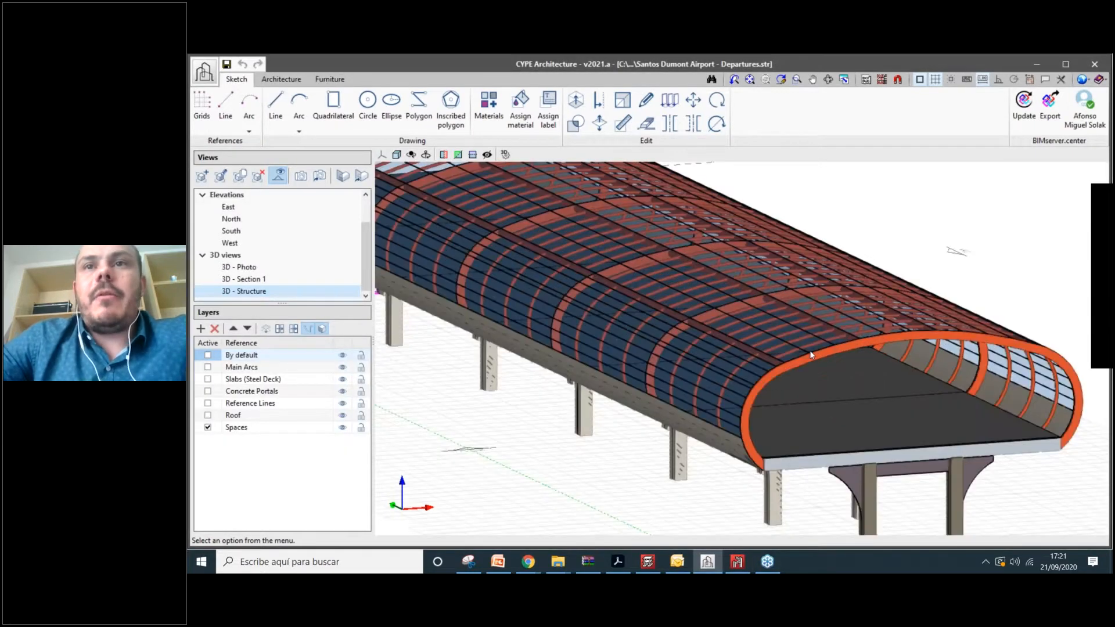
pyautogui.scroll(2, 809, 350)
pyautogui.keyDown('shift'); pyautogui.moveTo(809, 350); pyautogui.dragTo(789, 331, button='middle'); pyautogui.keyUp('shift')
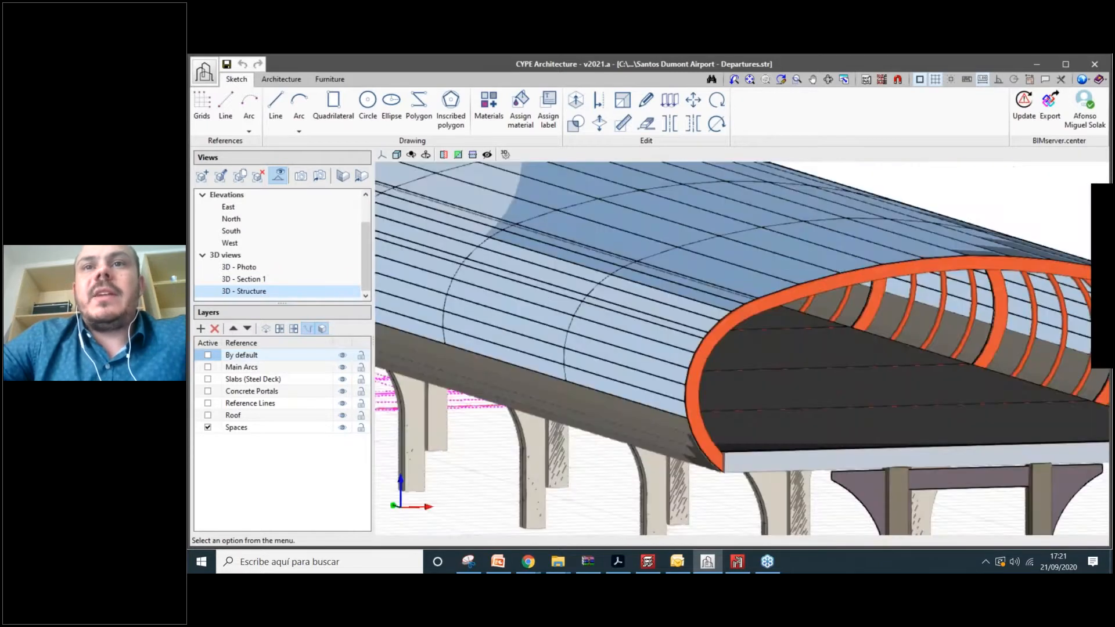
pyautogui.scroll(-2, 817, 365)
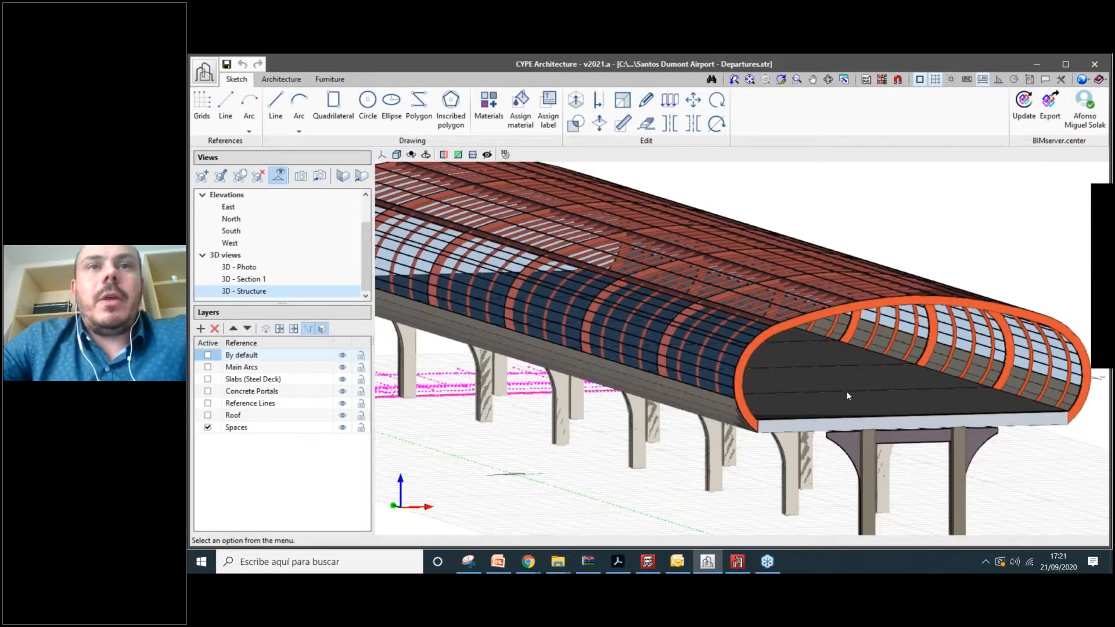
pyautogui.keyDown('shift'); pyautogui.moveTo(845, 392); pyautogui.dragTo(569, 368, button='middle'); pyautogui.keyUp('shift')
pyautogui.scroll(4, 569, 368)
pyautogui.scroll(-1, 569, 368)
# Start the Wall tool for vertical elements and inspect the slab and concrete portals at the hall's open end.
pyautogui.click(280, 79)
pyautogui.click(262, 108)
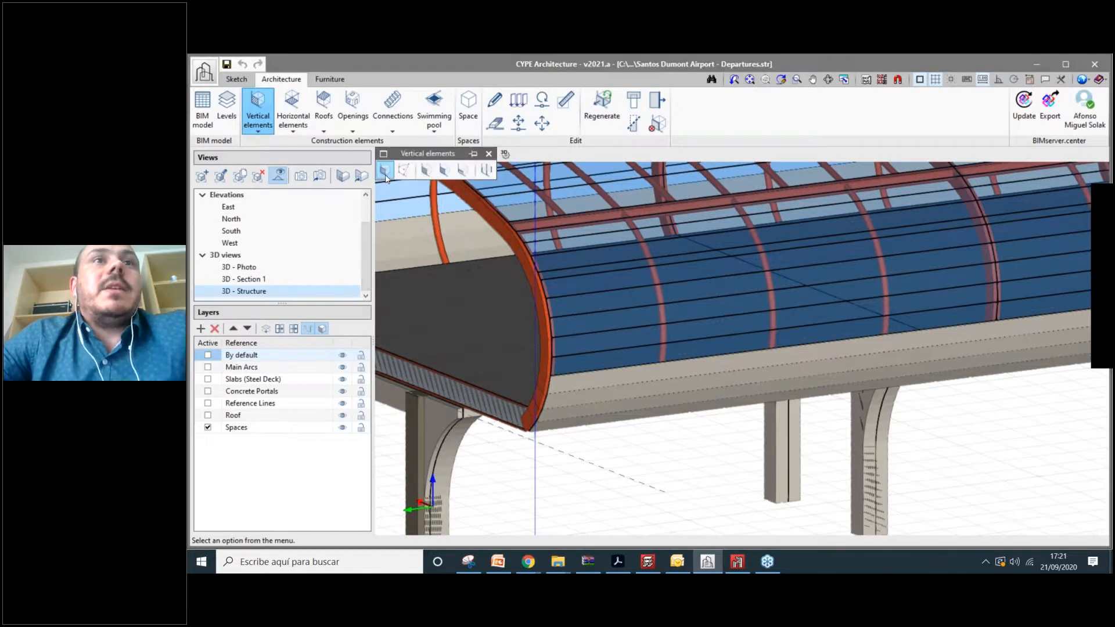
pyautogui.click(385, 169)
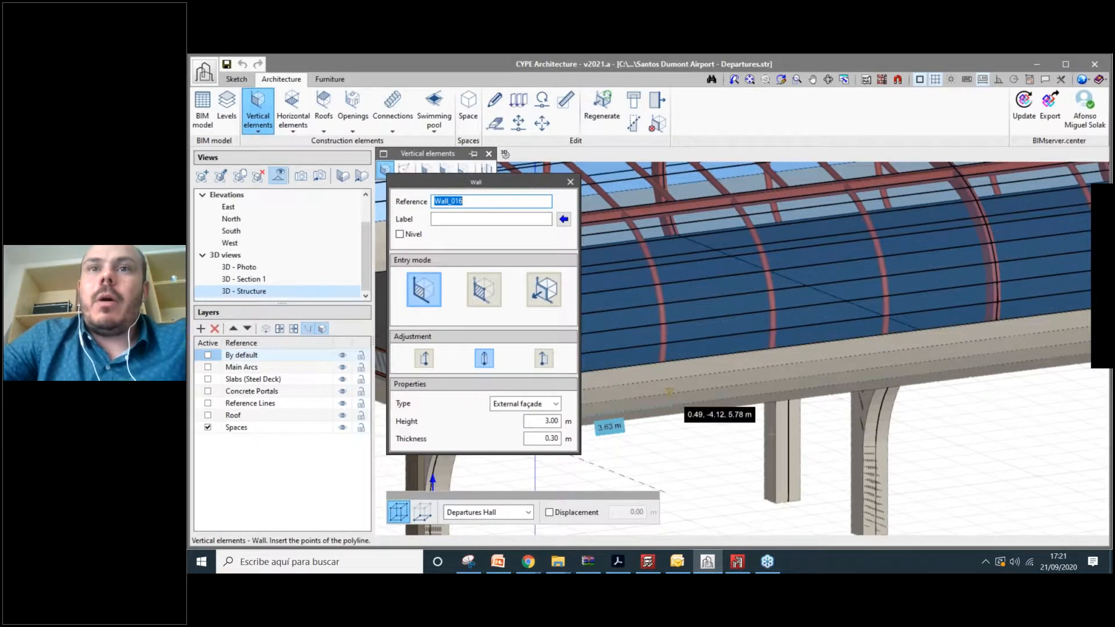
pyautogui.scroll(1, 699, 398)
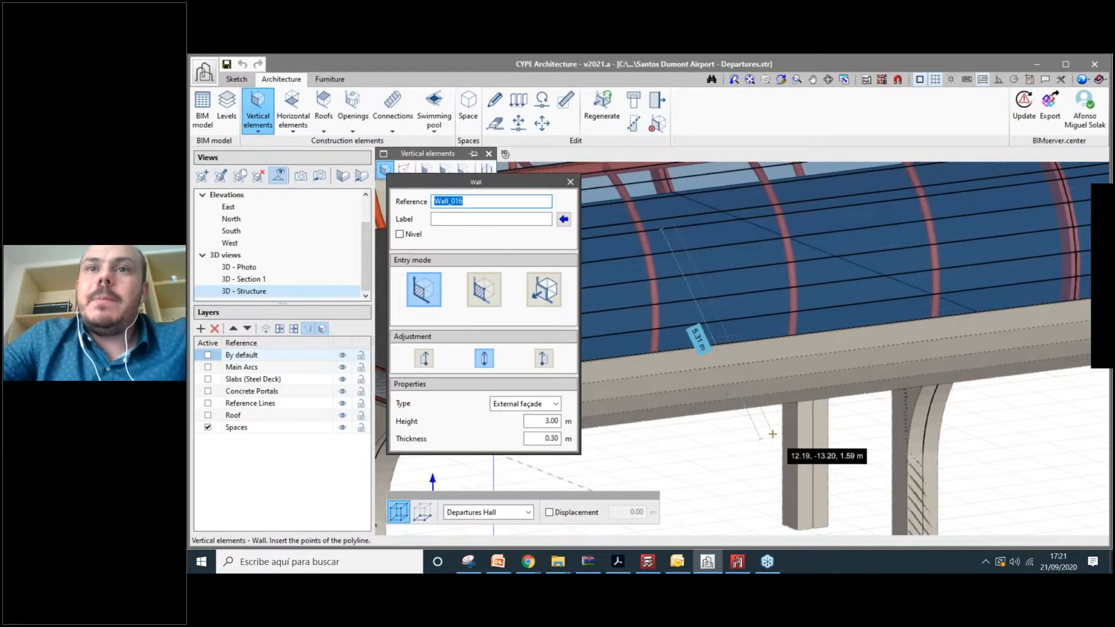
pyautogui.scroll(-5, 772, 433)
pyautogui.keyDown('shift'); pyautogui.moveTo(825, 376); pyautogui.dragTo(615, 330, button='middle'); pyautogui.keyUp('shift')
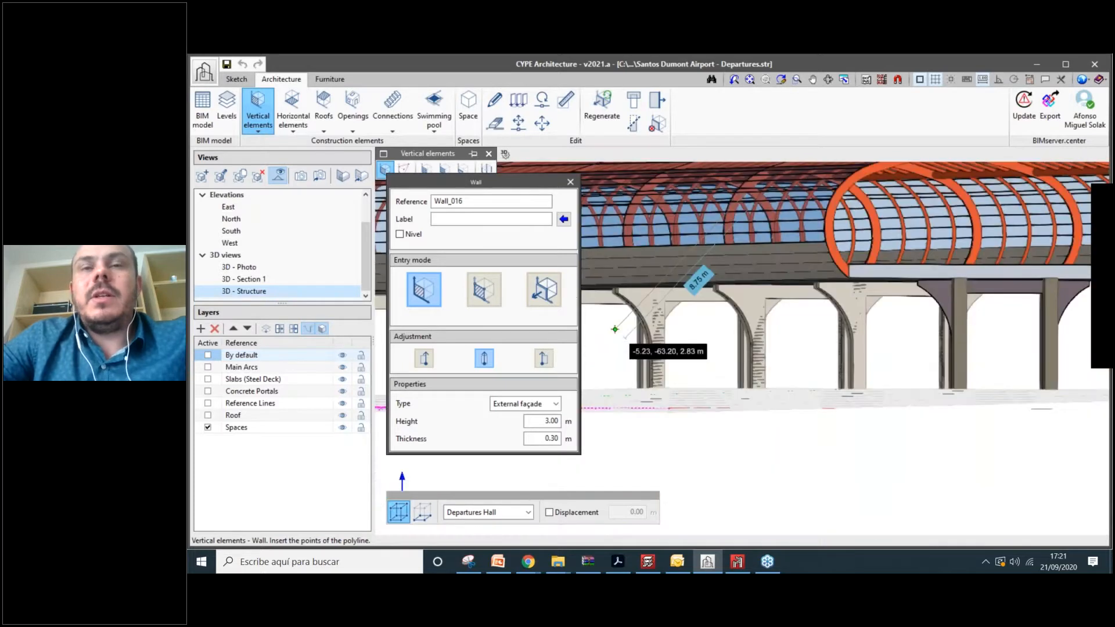
pyautogui.scroll(3, 938, 305)
pyautogui.moveTo(908, 303); pyautogui.dragTo(708, 285, button='middle')
pyautogui.scroll(-2, 710, 281)
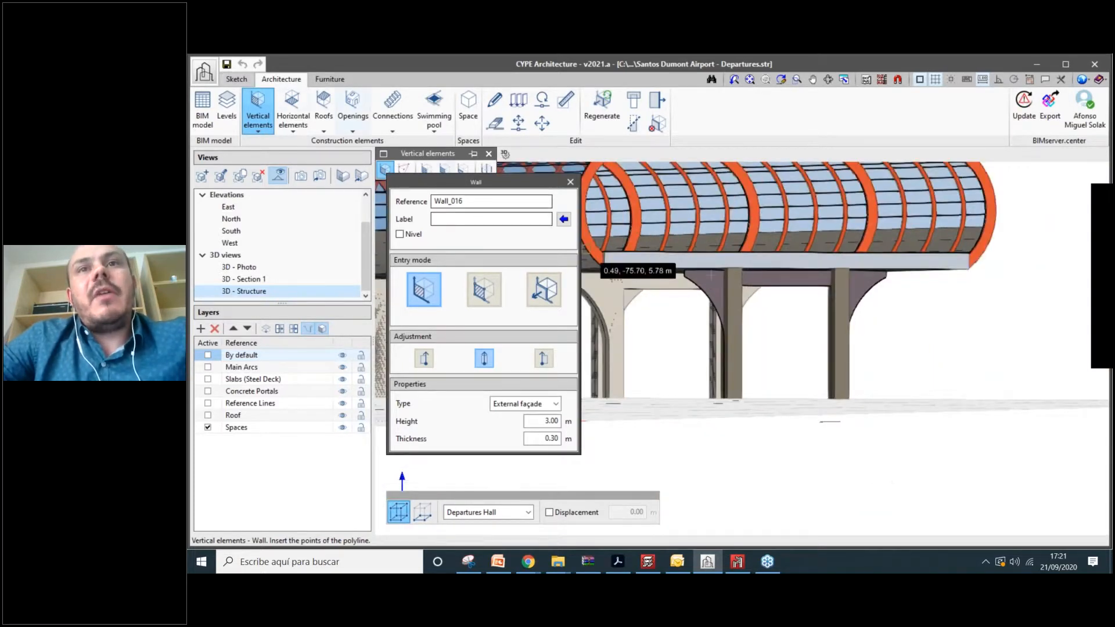
pyautogui.scroll(2, 713, 287)
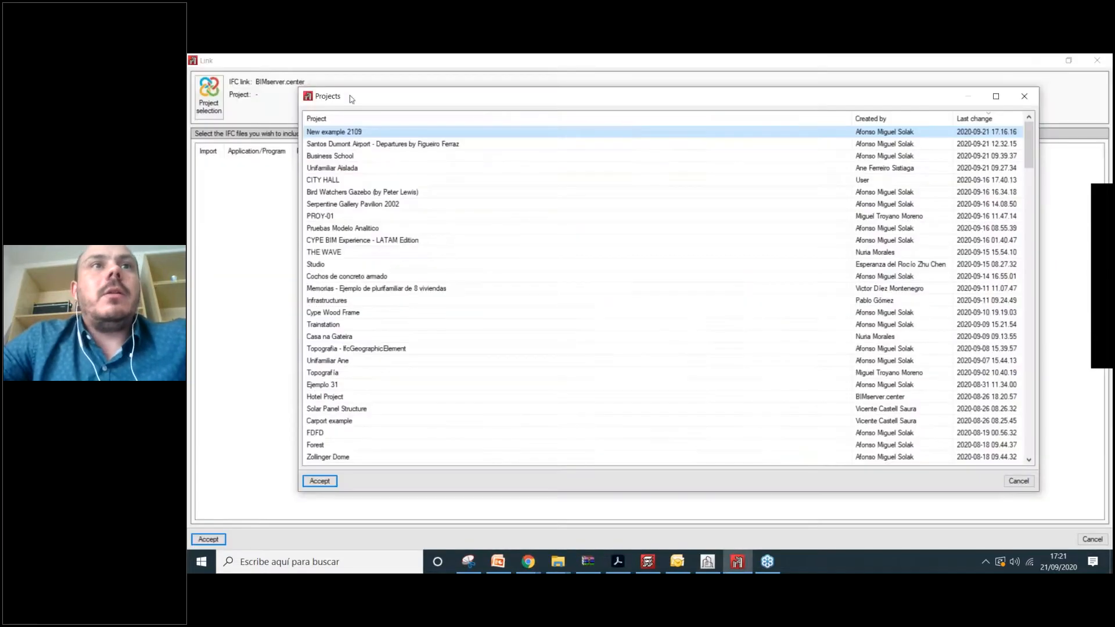
# In StruBIM CYPE 3D, link the structural model to the BIMserver.center project New example 2109 without including any IFC file.
pyautogui.click(320, 480)
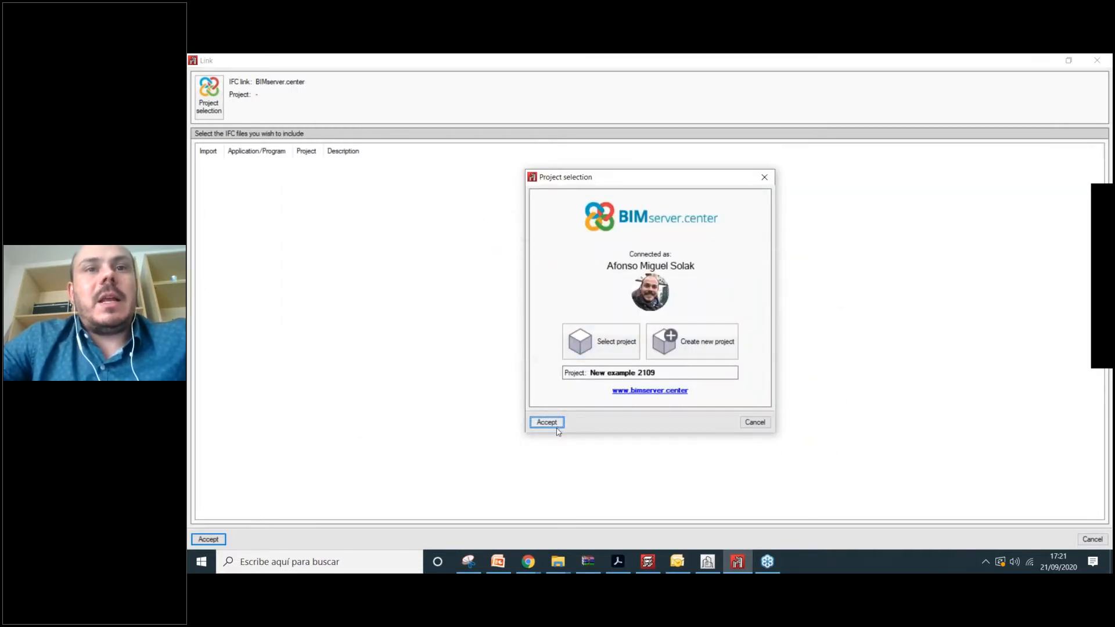
pyautogui.click(547, 423)
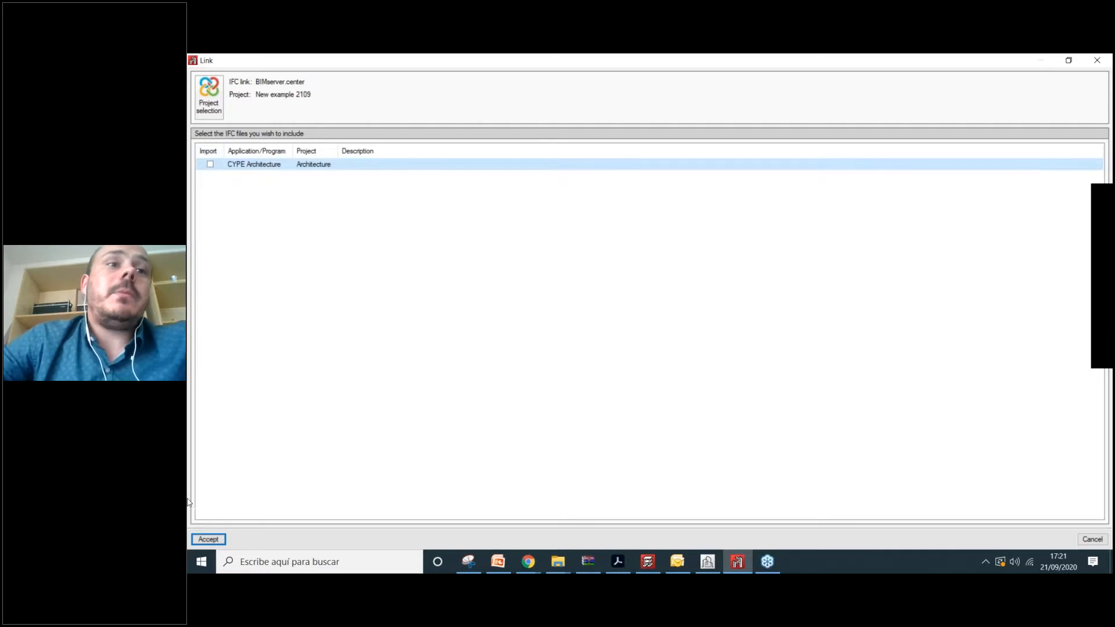
pyautogui.click(209, 539)
# Export the structural model to the linked BIMserver.center project.
pyautogui.click(474, 73)
pyautogui.click(486, 132)
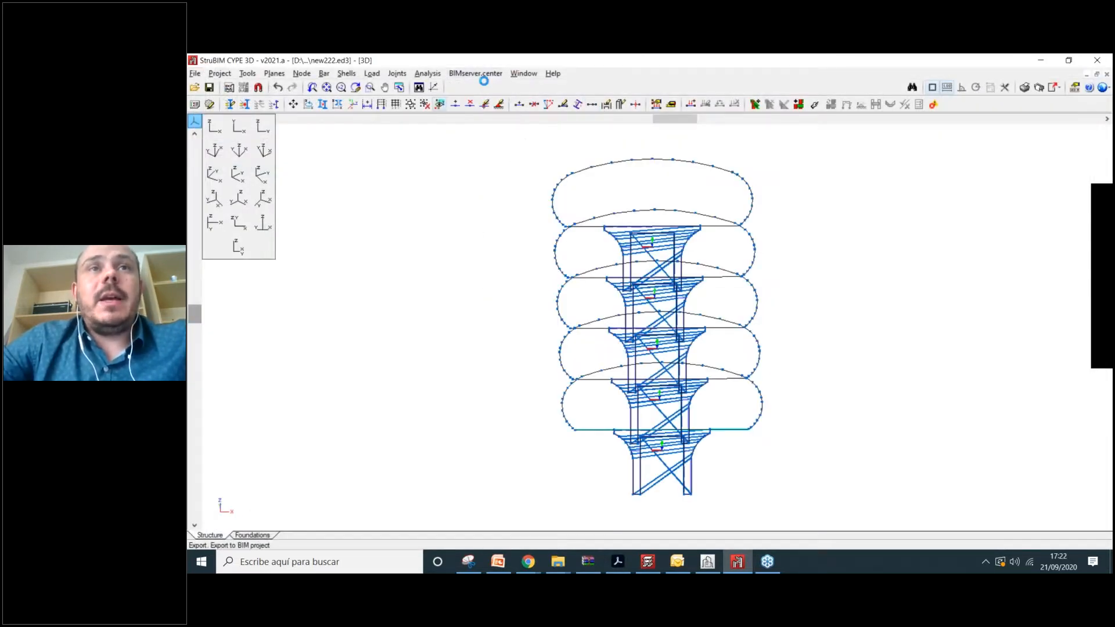
pyautogui.click(506, 380)
pyautogui.click(695, 342)
pyautogui.click(740, 350)
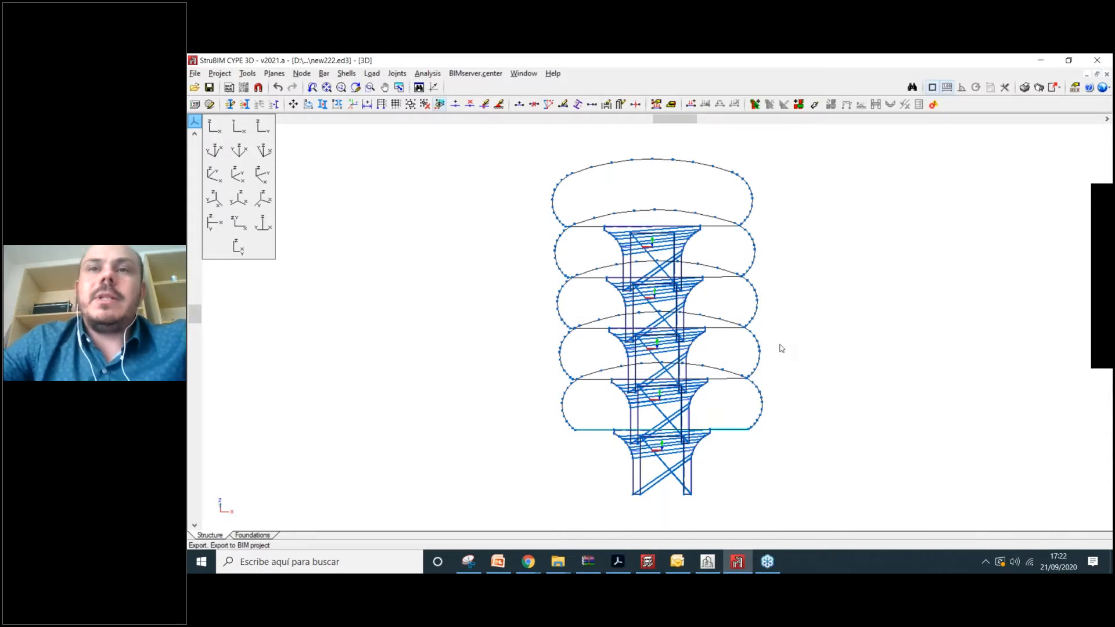
# Switch back to CYPE Architecture, examine the whole departures hall from its open end, and leave the Wall tool.
pyautogui.click(746, 562)
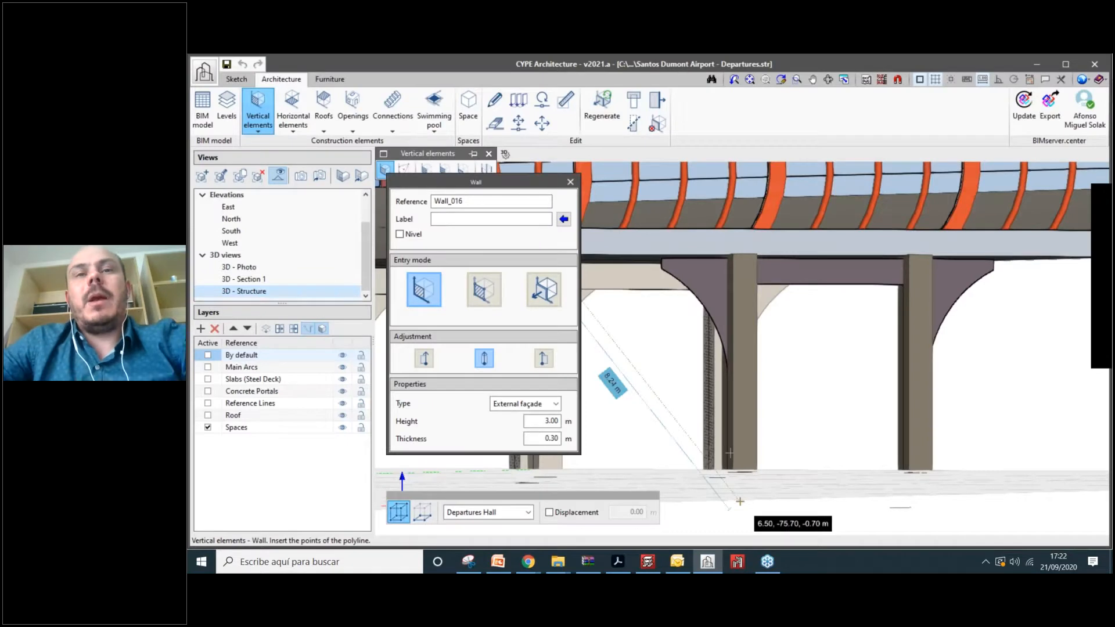
pyautogui.scroll(-2, 739, 501)
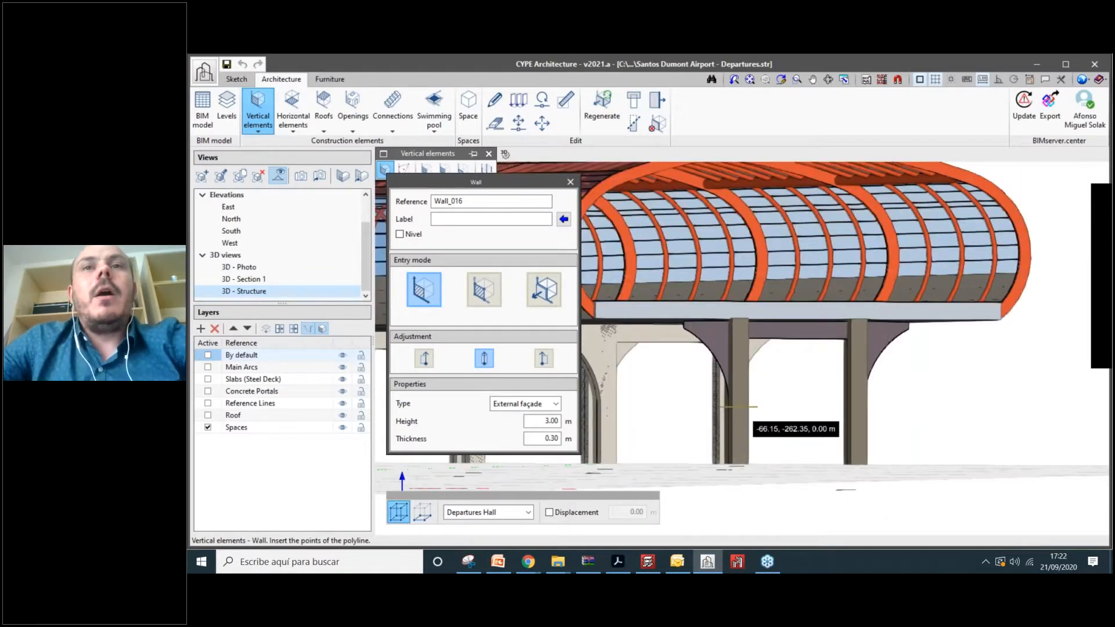
pyautogui.scroll(-2, 896, 345)
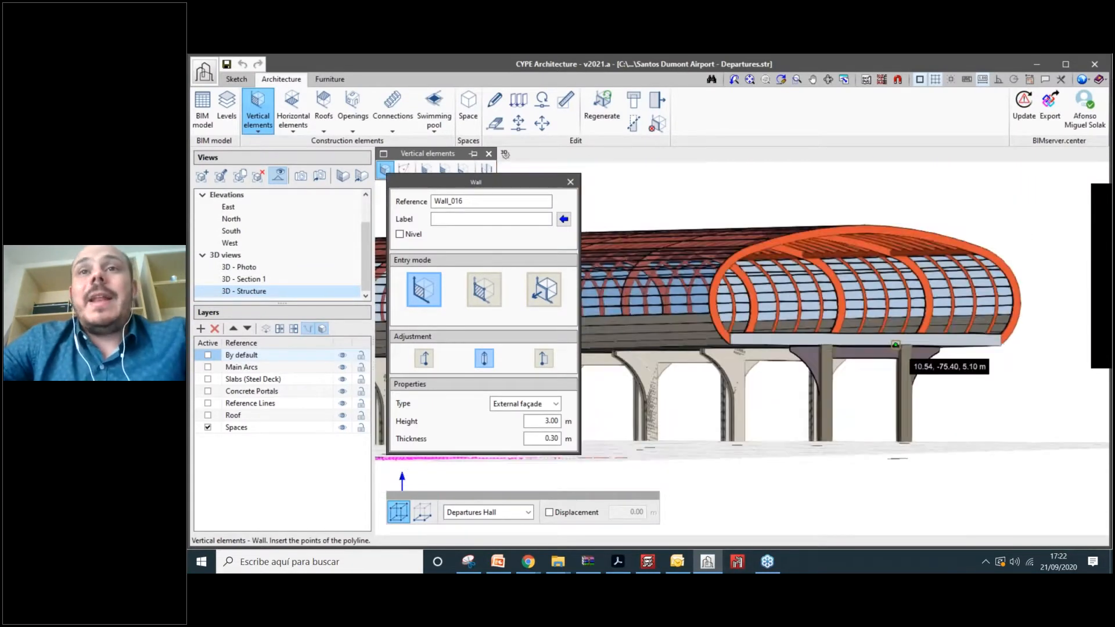
pyautogui.keyDown('shift'); pyautogui.moveTo(895, 345); pyautogui.dragTo(705, 377, button='middle'); pyautogui.keyUp('shift')
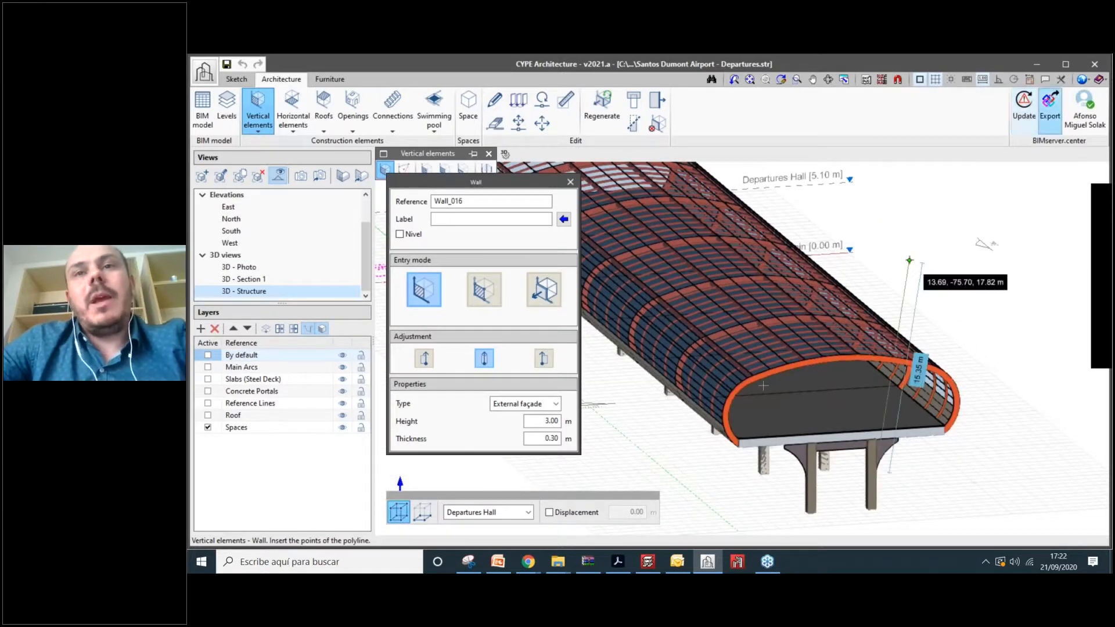
pyautogui.keyDown('shift'); pyautogui.moveTo(849, 364); pyautogui.dragTo(819, 318, button='middle'); pyautogui.keyUp('shift')
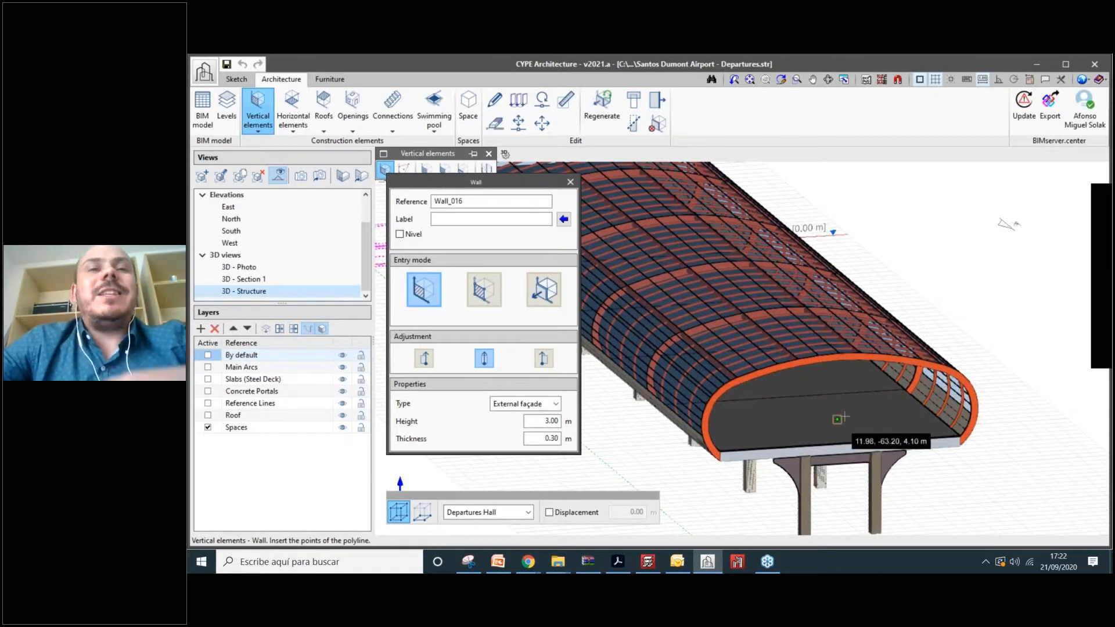
pyautogui.scroll(2, 844, 416)
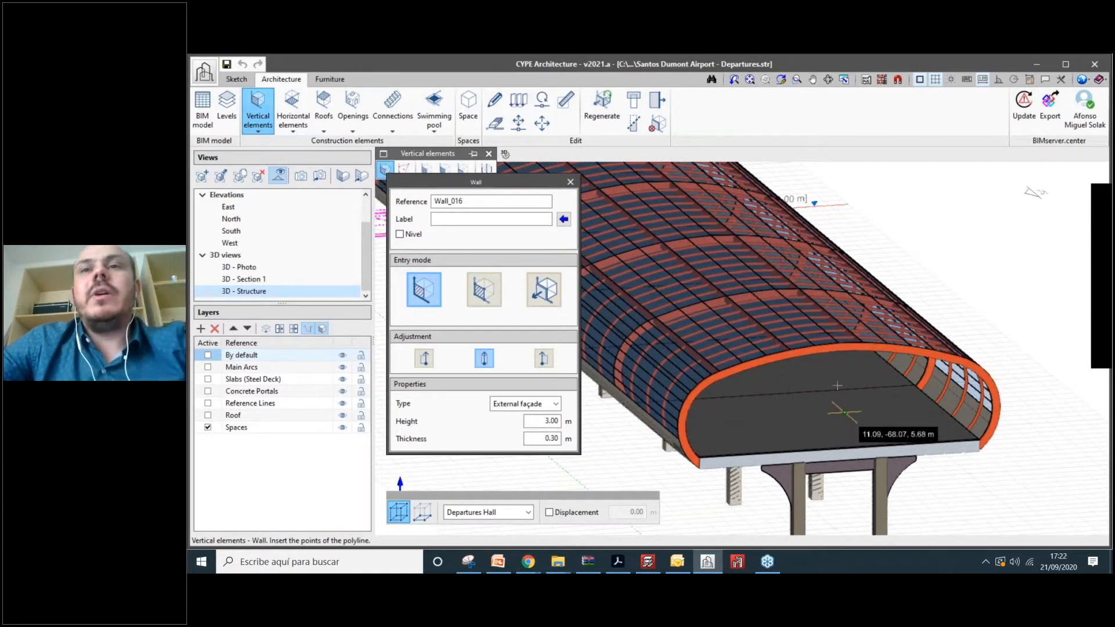
pyautogui.scroll(-1, 837, 388)
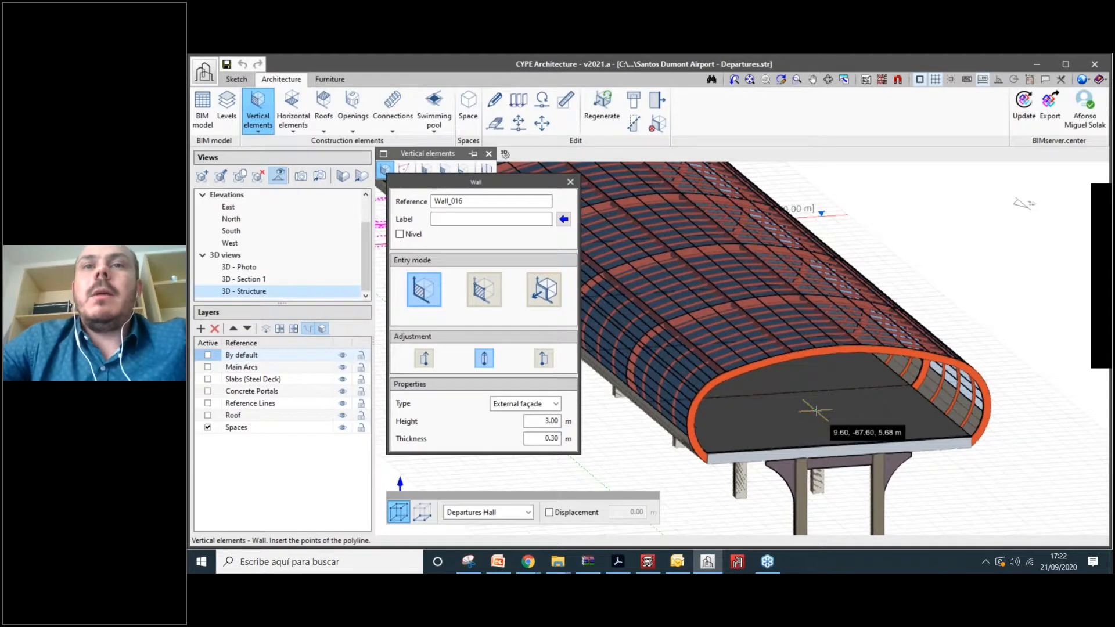
pyautogui.scroll(-1, 816, 410)
pyautogui.moveTo(817, 410); pyautogui.dragTo(773, 406, button='middle')
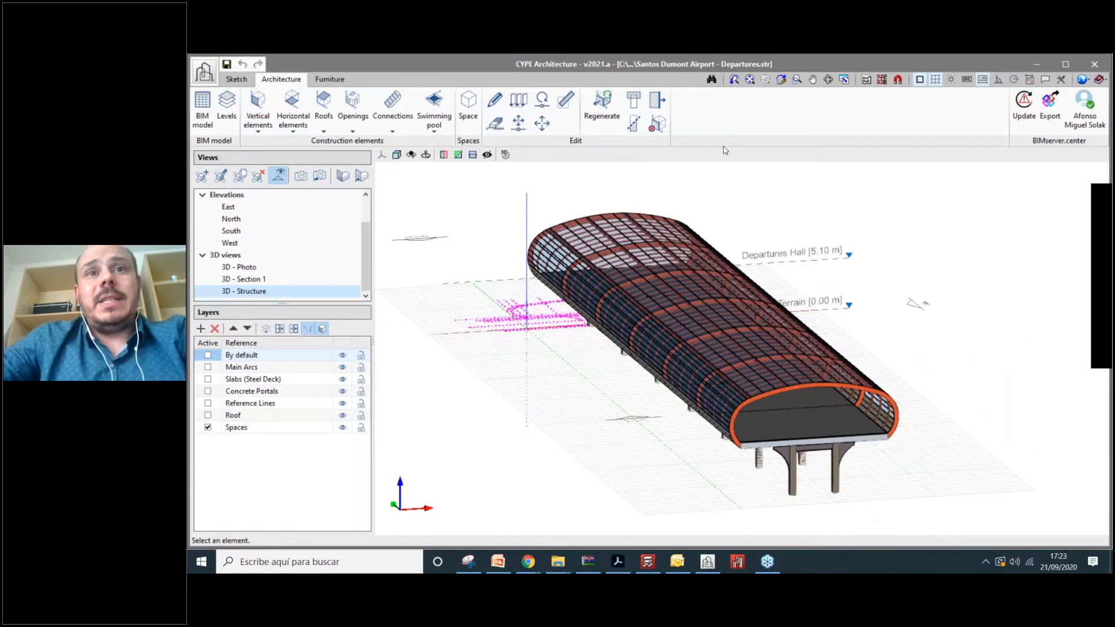
# Open the print and save settings for the present view and choose glTF as the image format.
pyautogui.click(843, 79)
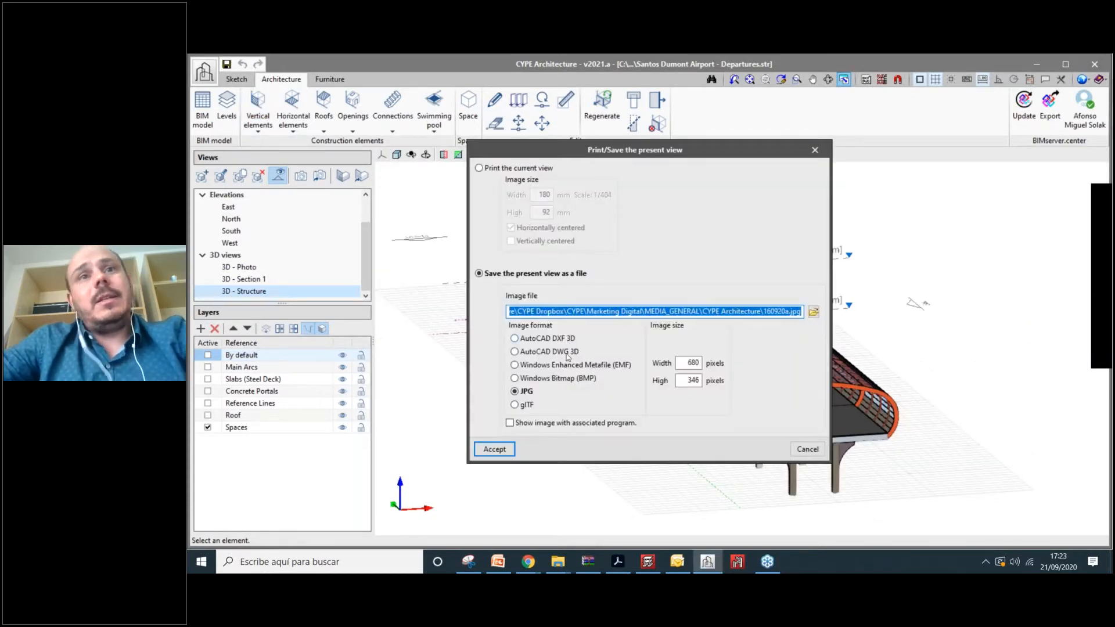
pyautogui.click(530, 406)
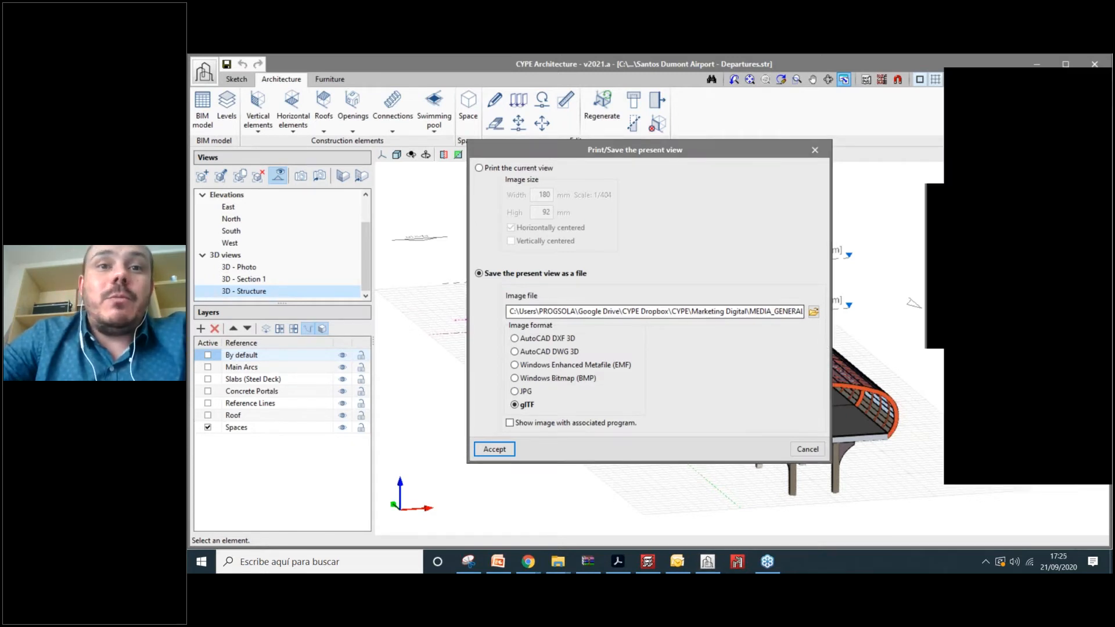
# Switch to Chrome, show the CYPE events calendar page and check the upcoming seminar dates against the system calendar.
pyautogui.moveTo(527, 561)
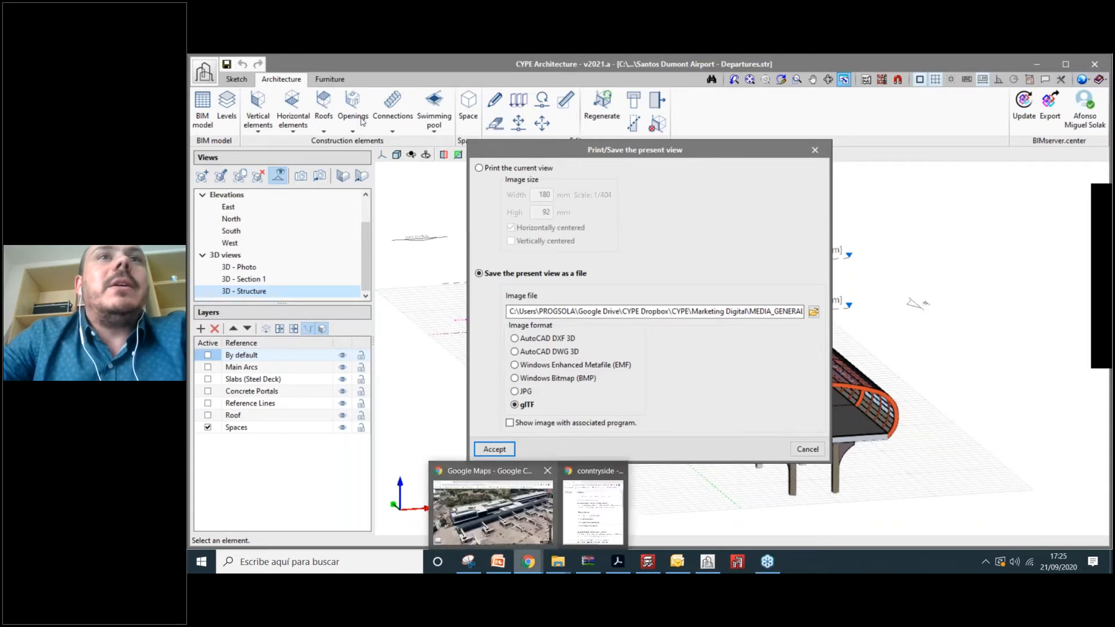
pyautogui.click(490, 511)
pyautogui.click(407, 63)
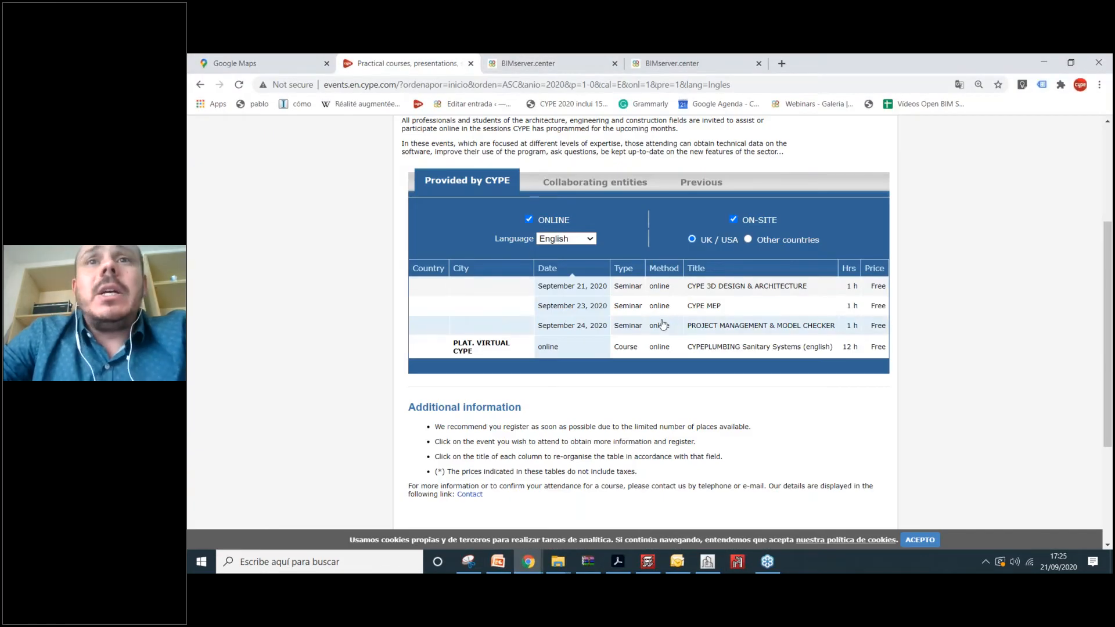
pyautogui.click(1057, 562)
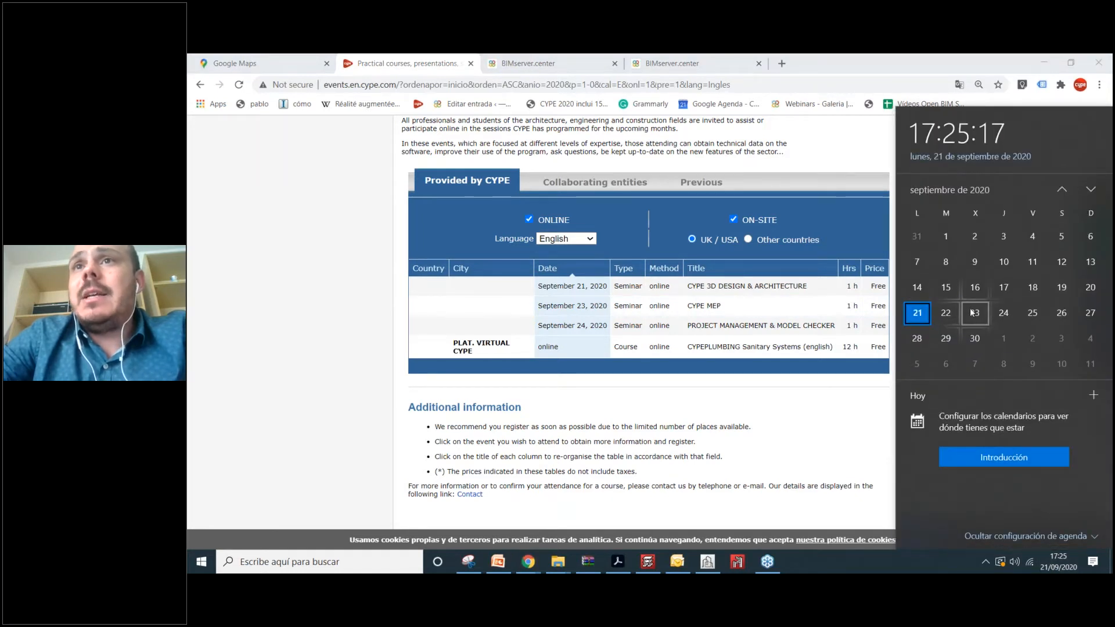
pyautogui.click(350, 318)
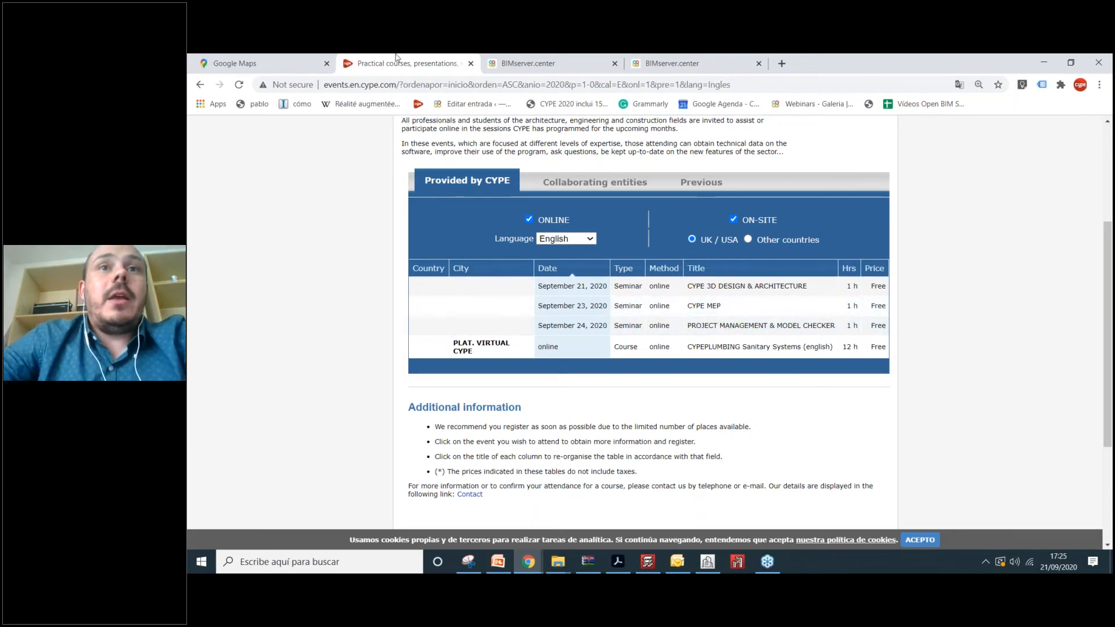
# Review the CYPE events page down to its seminar list and select the page's full web address.
pyautogui.scroll(3, 690, 181)
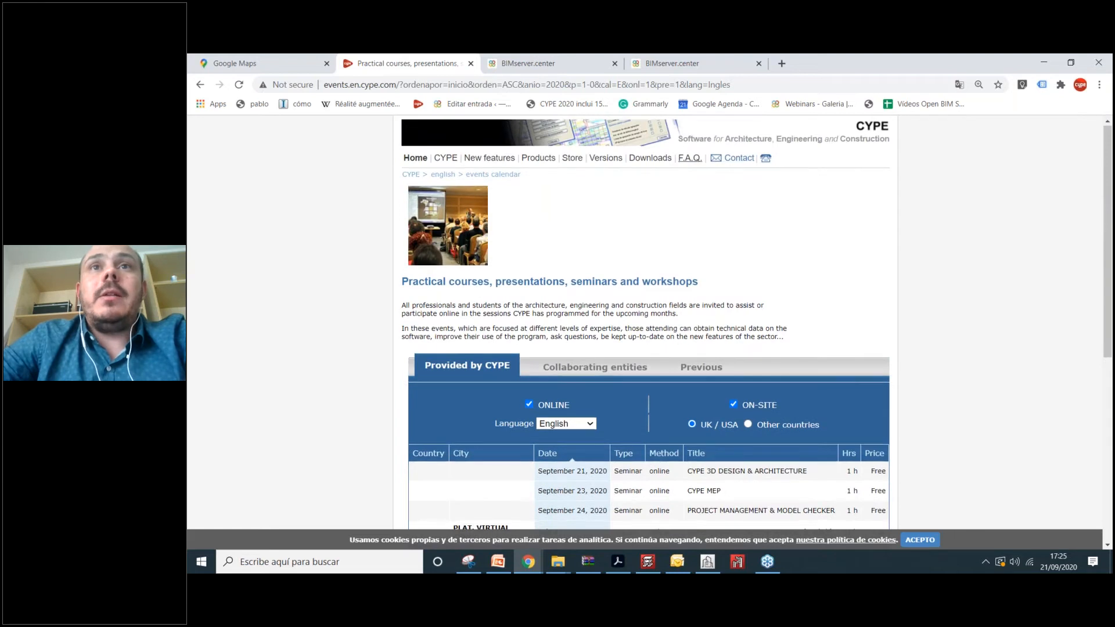
pyautogui.scroll(-3, 690, 181)
pyautogui.hotkey('ctrl', 'l')
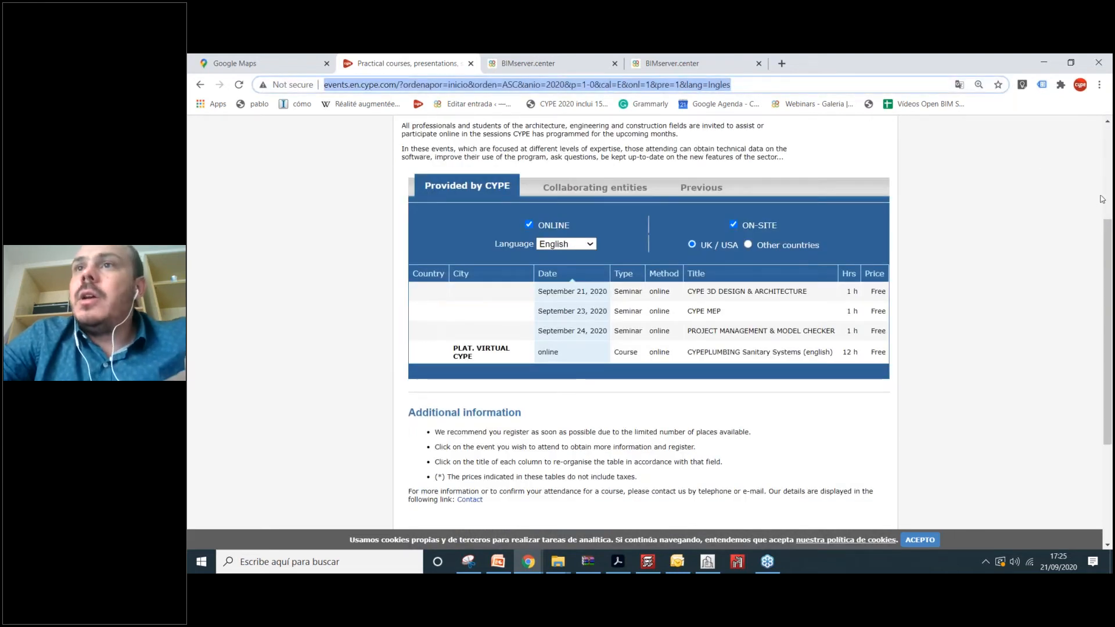
pyautogui.click(951, 349)
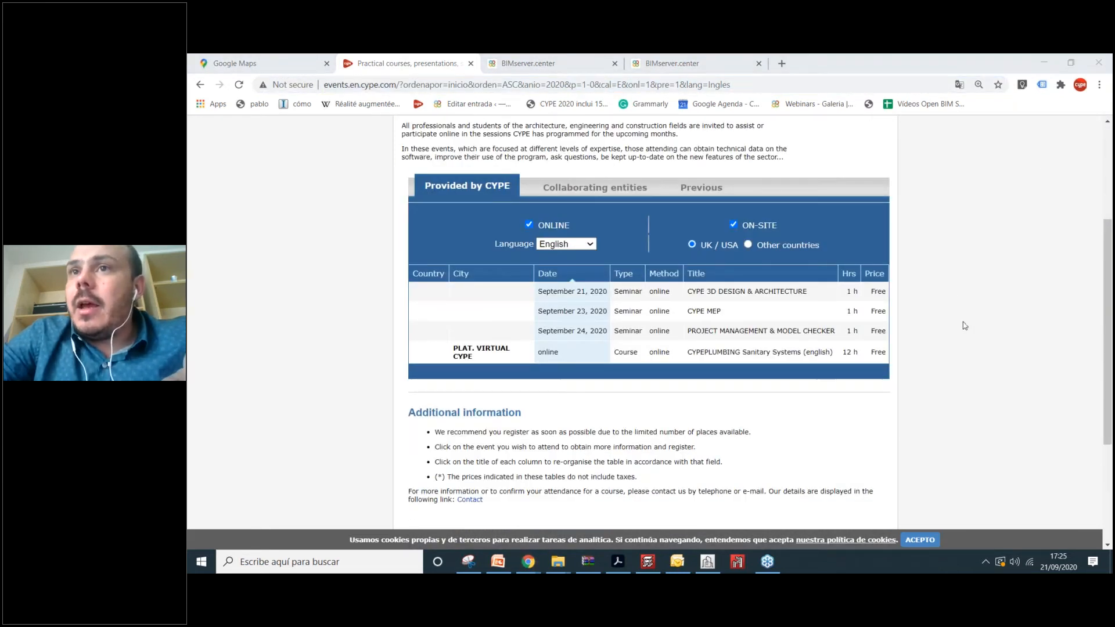